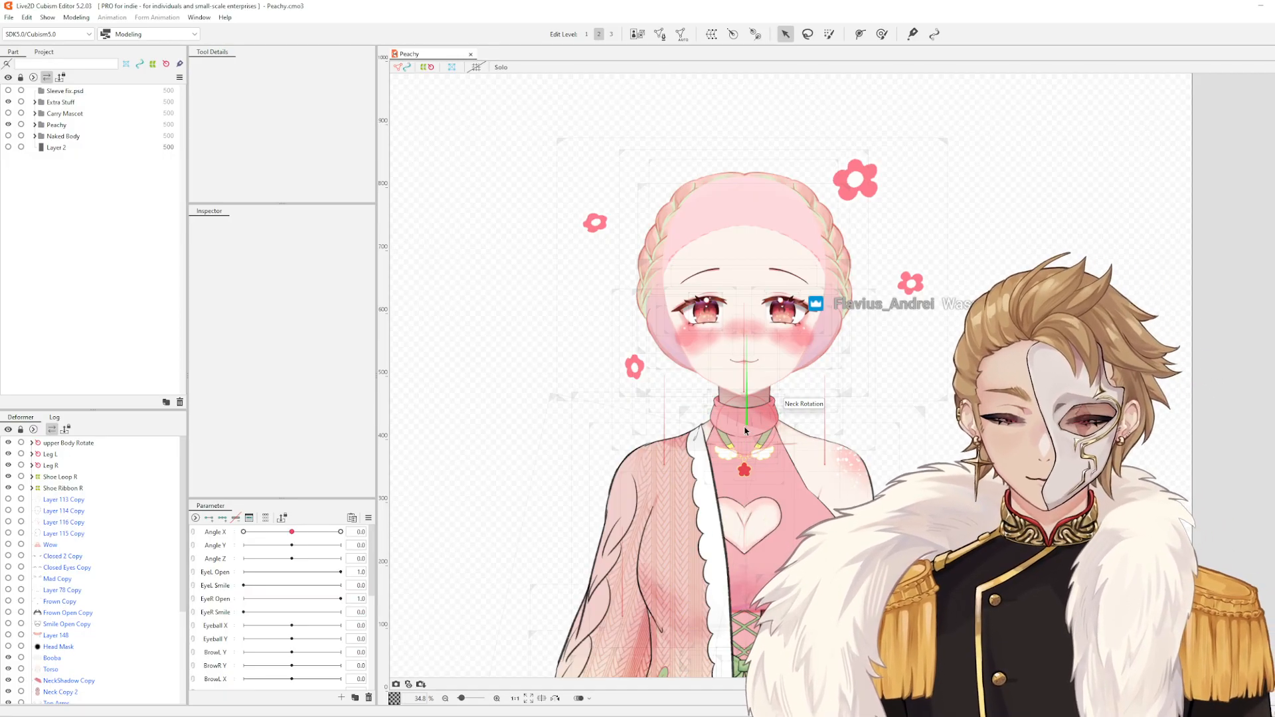
- Turn the head to Angle X -30 and reshape the Eyebrows warp deformer around the inner eyebrow with the deform brush
{"action": "left_click_drag", "start_coordinate": [292, 532], "coordinate": [215, 589]}
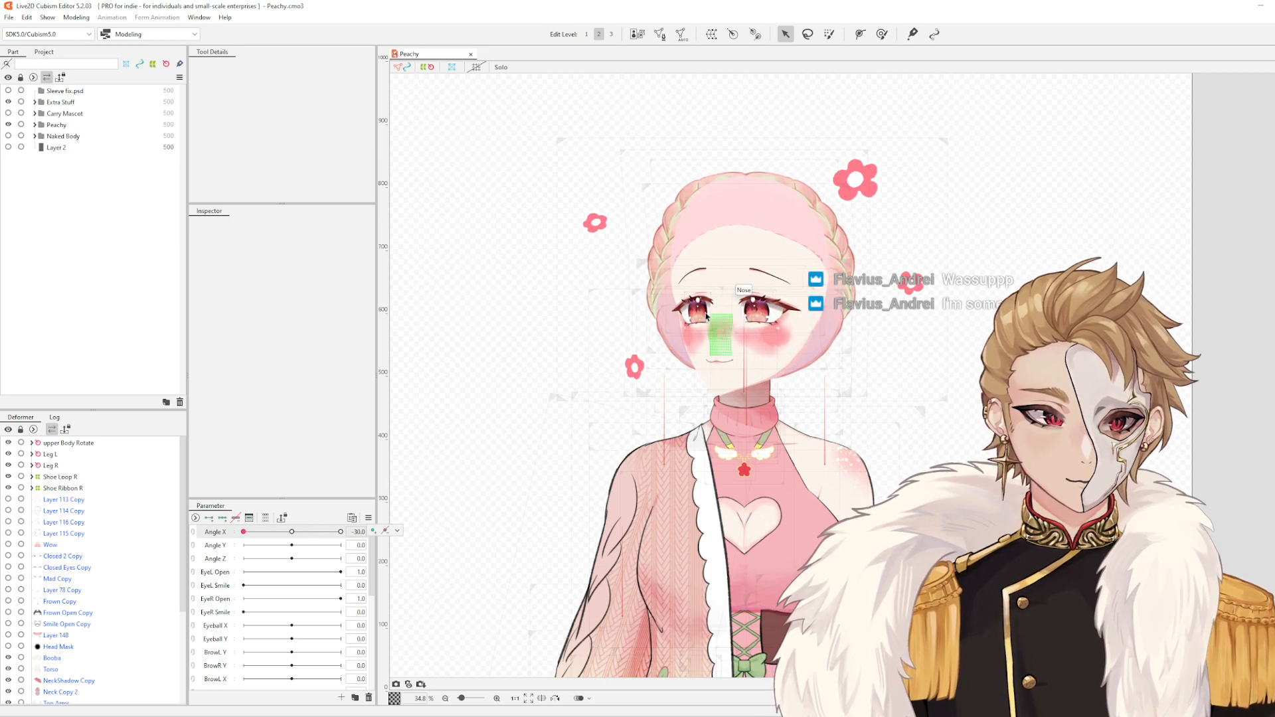
{"action": "scroll", "coordinate": [704, 314], "scroll_direction": "up", "scroll_amount": 3}
{"action": "left_click", "coordinate": [705, 228]}
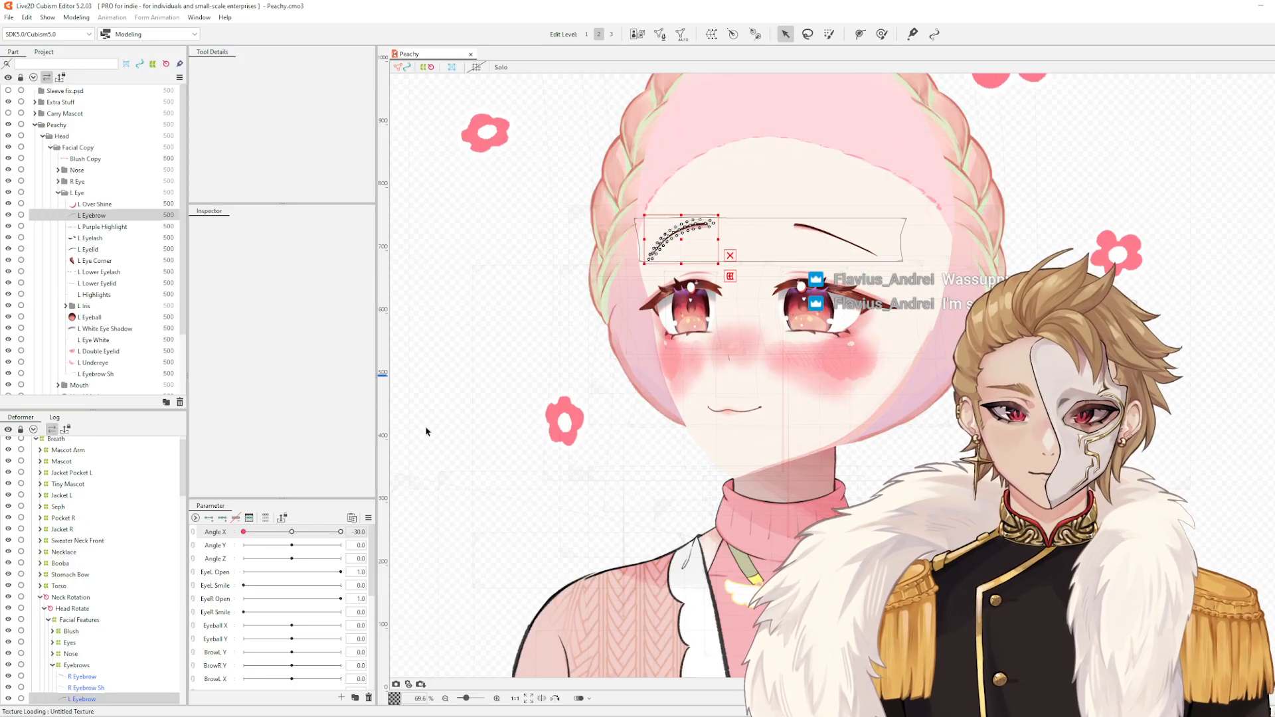
{"action": "left_click", "coordinate": [77, 665]}
{"action": "scroll", "coordinate": [667, 206], "scroll_direction": "up", "scroll_amount": 3}
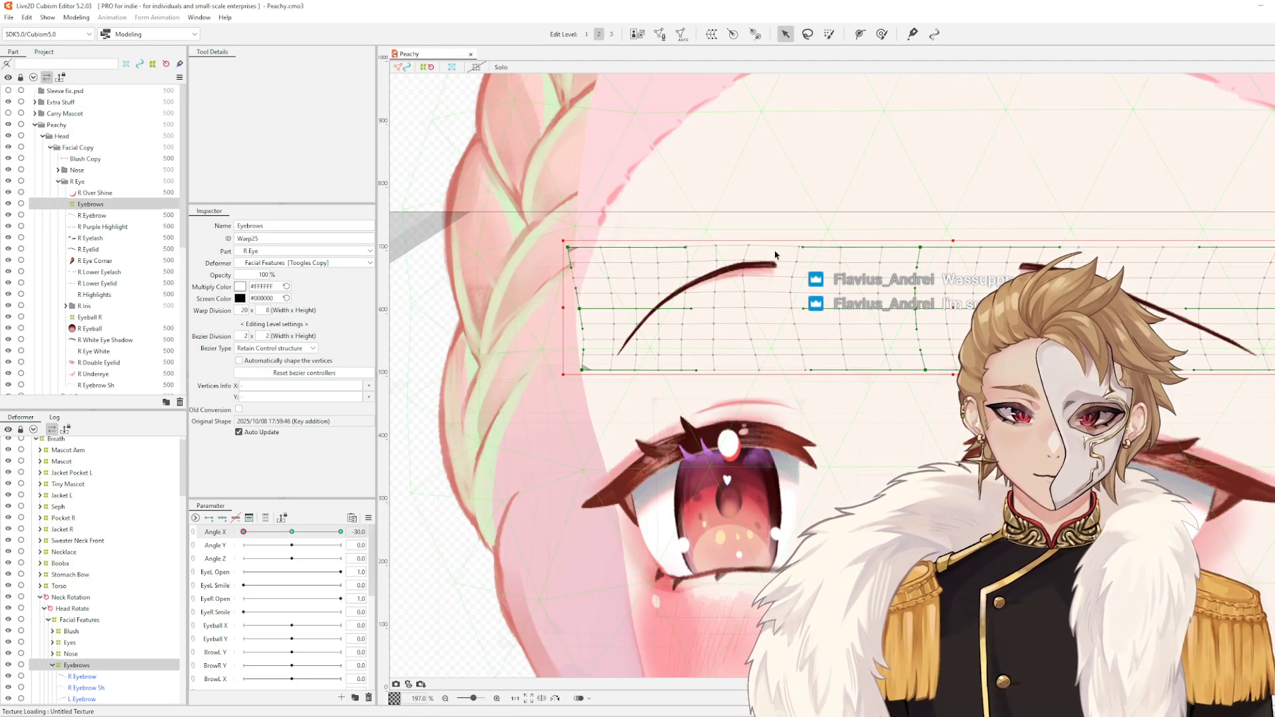
{"action": "key", "text": "b"}
{"action": "mouse_move", "coordinate": [819, 225]}
{"action": "left_mouse_down"}
{"action": "mouse_move", "coordinate": [801, 331]}
{"action": "mouse_move", "coordinate": [784, 251]}
{"action": "mouse_move", "coordinate": [767, 273]}
{"action": "left_mouse_up"}
{"action": "scroll", "coordinate": [770, 279], "scroll_direction": "down", "scroll_amount": 2}
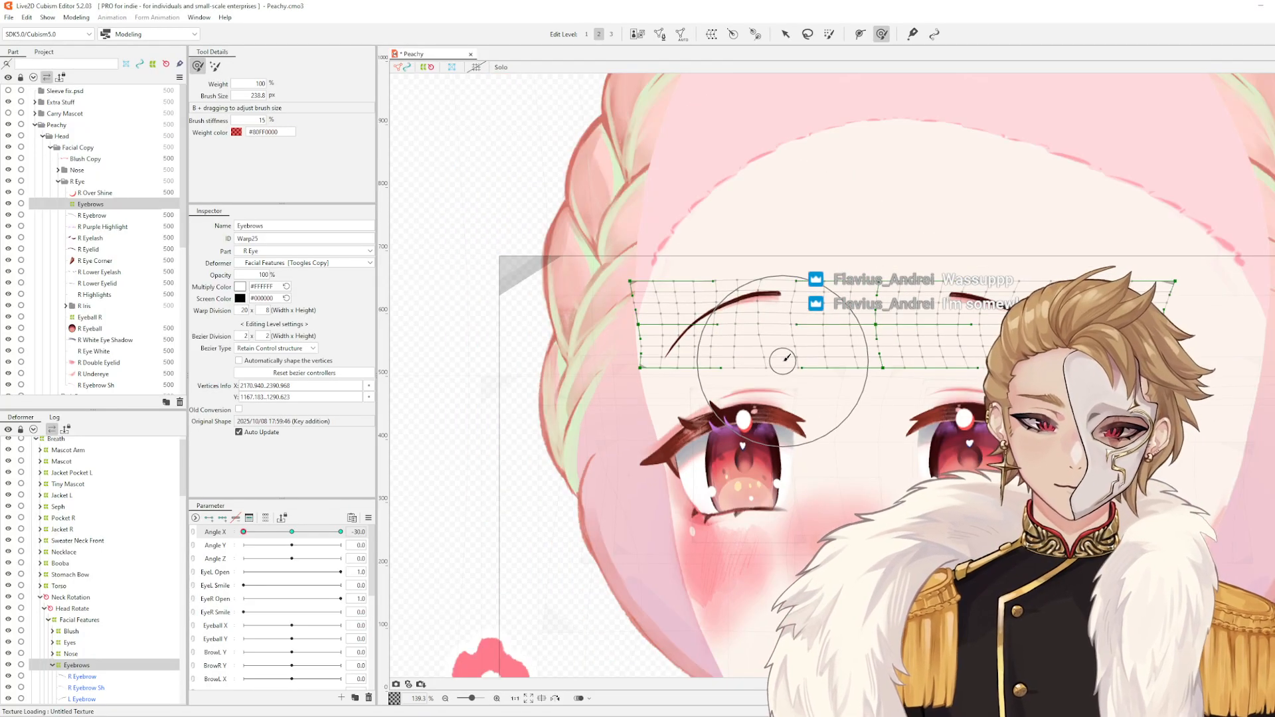
- Apply Motion Mirroring to the Eyebrows deformer so its Angle X shape carries over to the opposite head turn
{"action": "key", "text": "Escape"}
{"action": "right_click", "coordinate": [383, 518]}
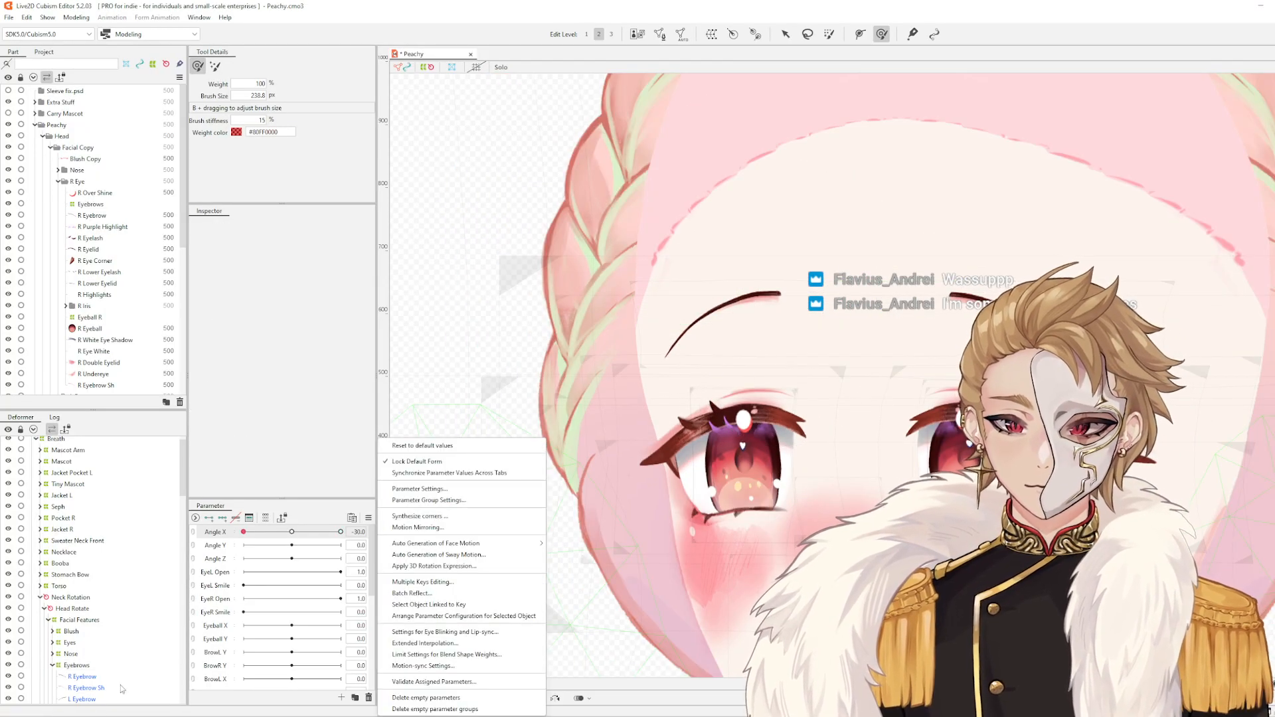
{"action": "left_click", "coordinate": [418, 451]}
{"action": "right_click", "coordinate": [383, 521]}
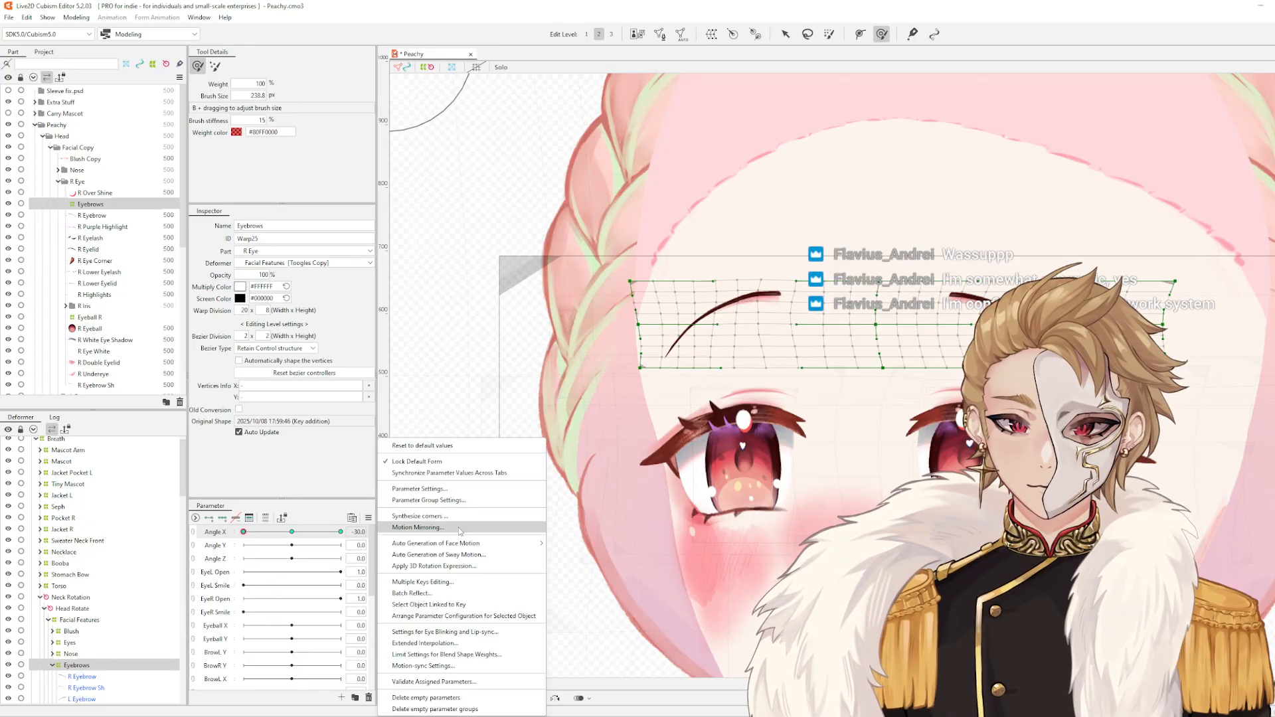
{"action": "left_click", "coordinate": [431, 526]}
{"action": "left_click", "coordinate": [644, 458]}
{"action": "key", "text": "Escape"}
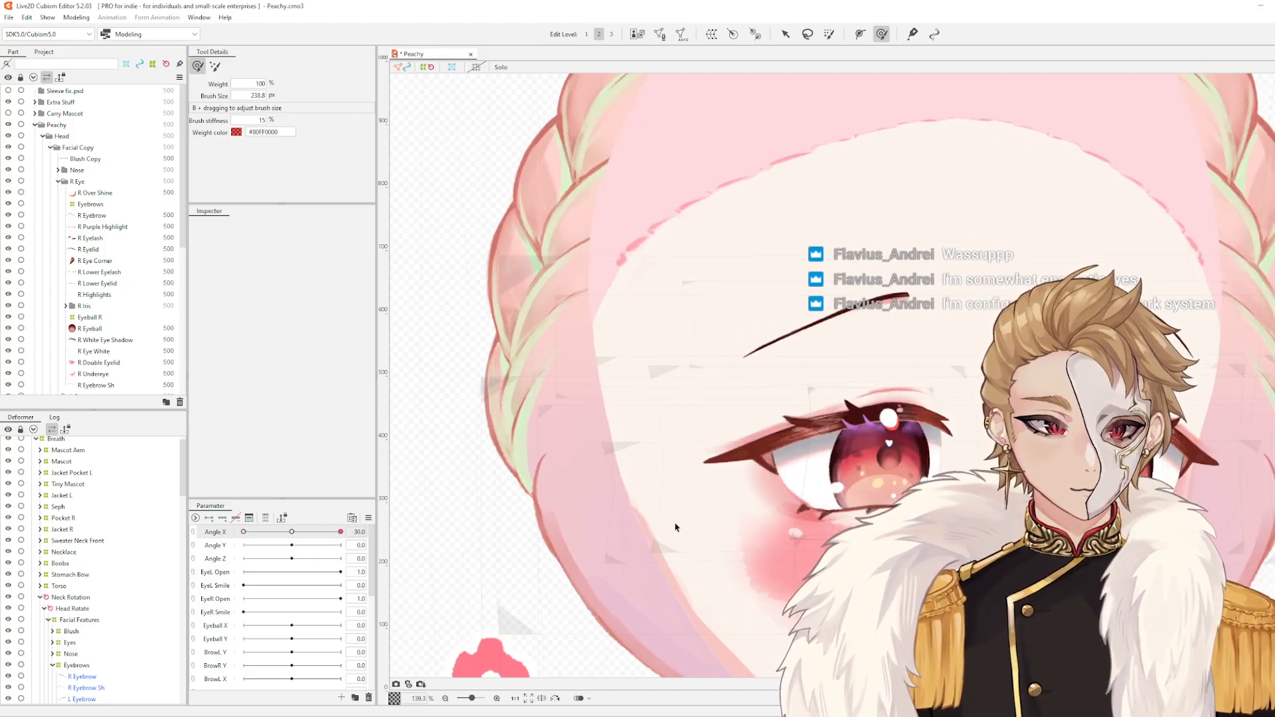
- Preview the mirrored eyebrows at both Angle X extremes and reset the parameters to their default values
{"action": "scroll", "coordinate": [911, 449], "scroll_direction": "down", "scroll_amount": 5}
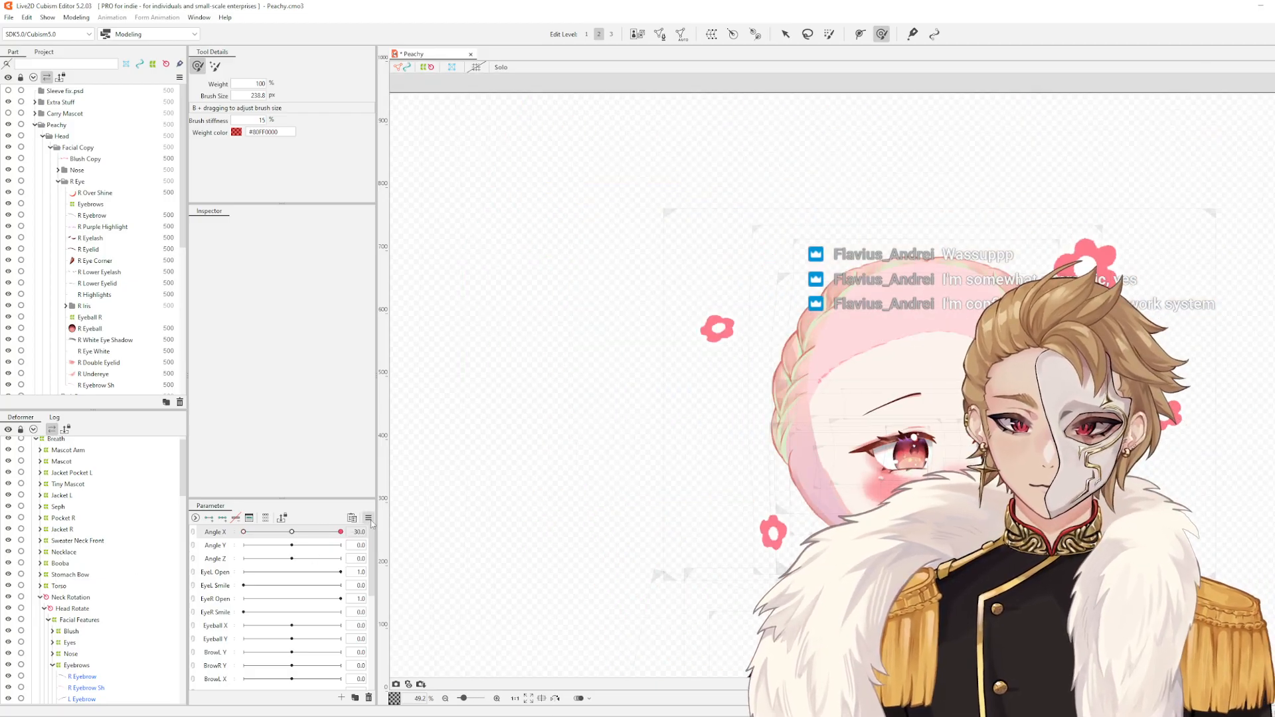
{"action": "right_click", "coordinate": [382, 444]}
{"action": "left_click", "coordinate": [342, 532]}
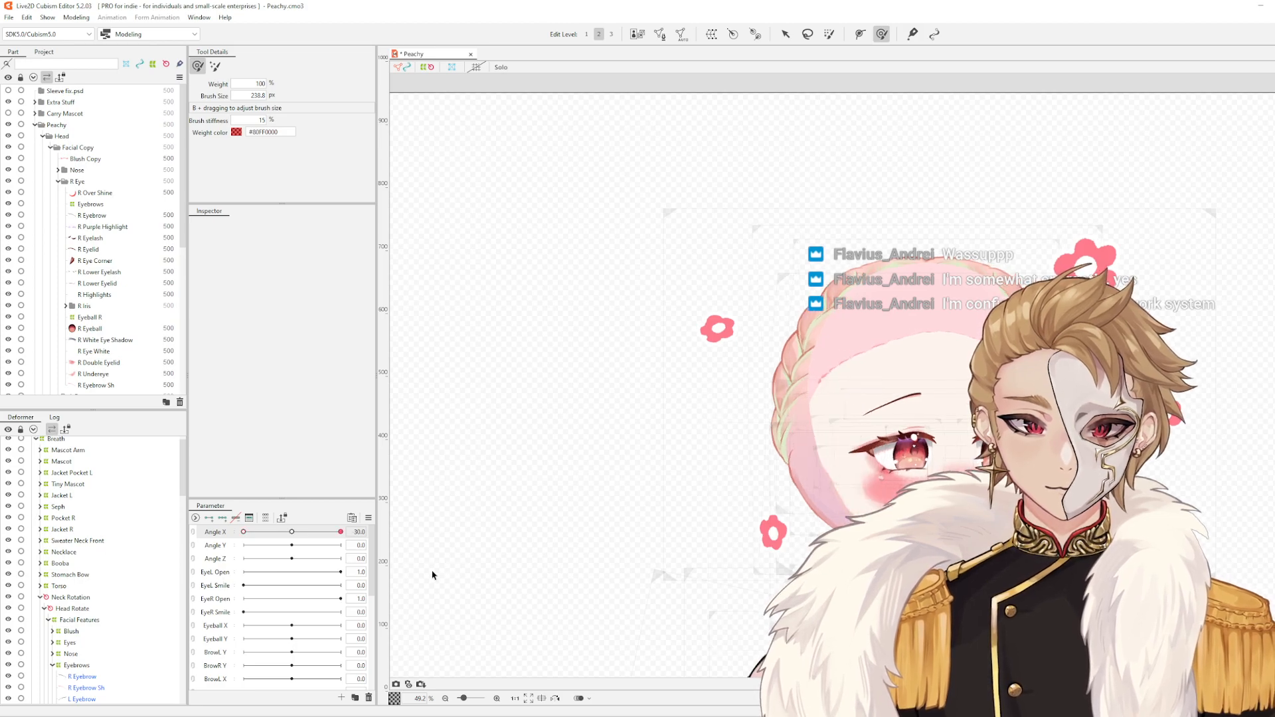
{"action": "left_click", "coordinate": [368, 517]}
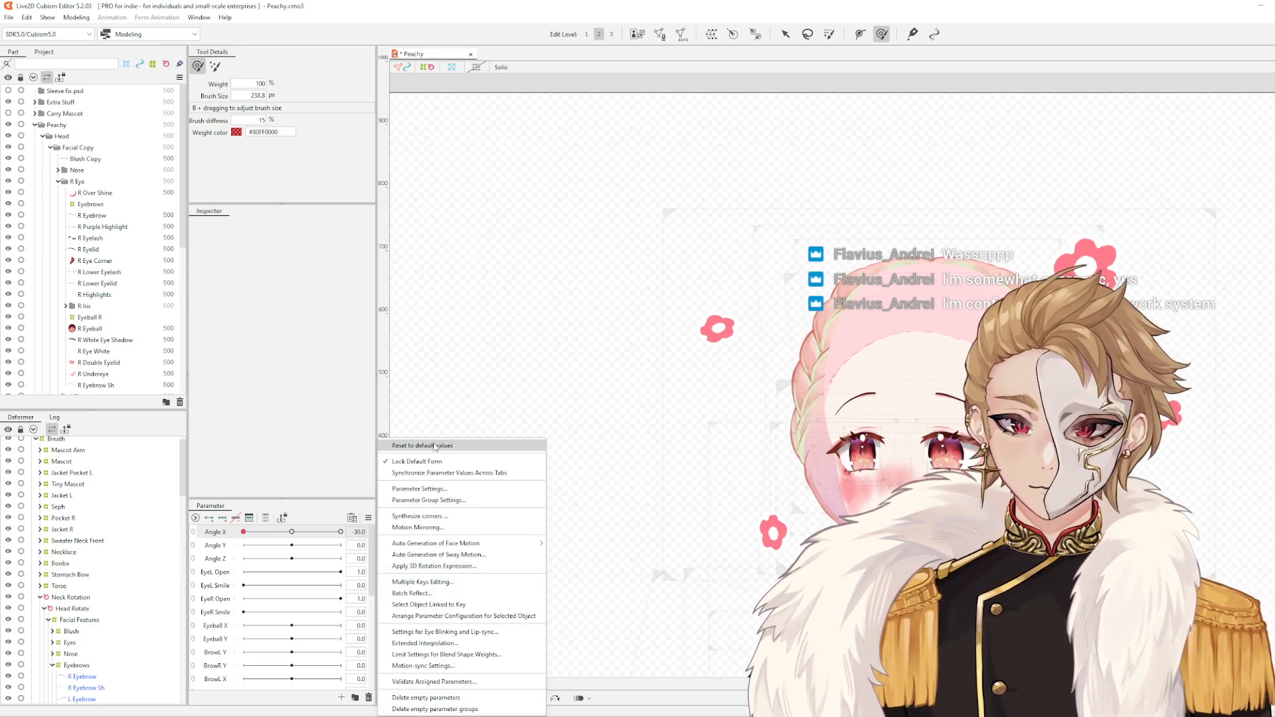
{"action": "left_click", "coordinate": [435, 445]}
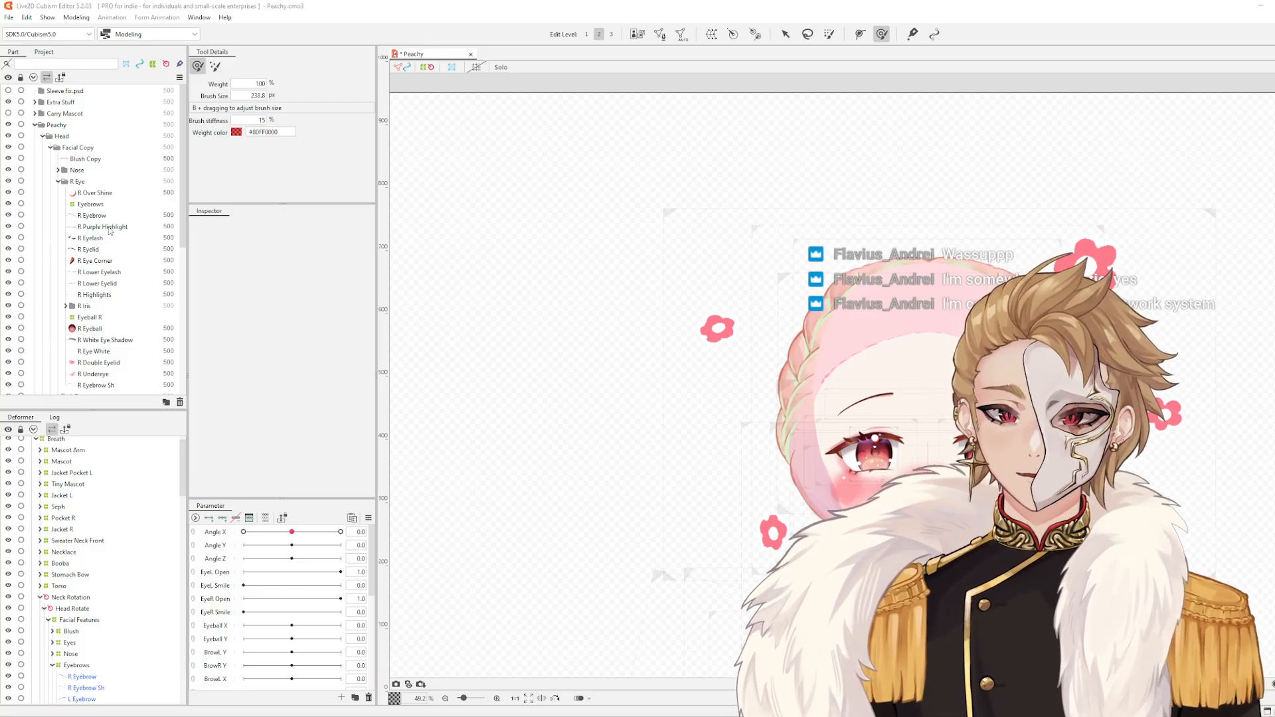
- Show the Bangs Copy part and turn the head to Angle X -30
{"action": "left_click", "coordinate": [58, 181]}
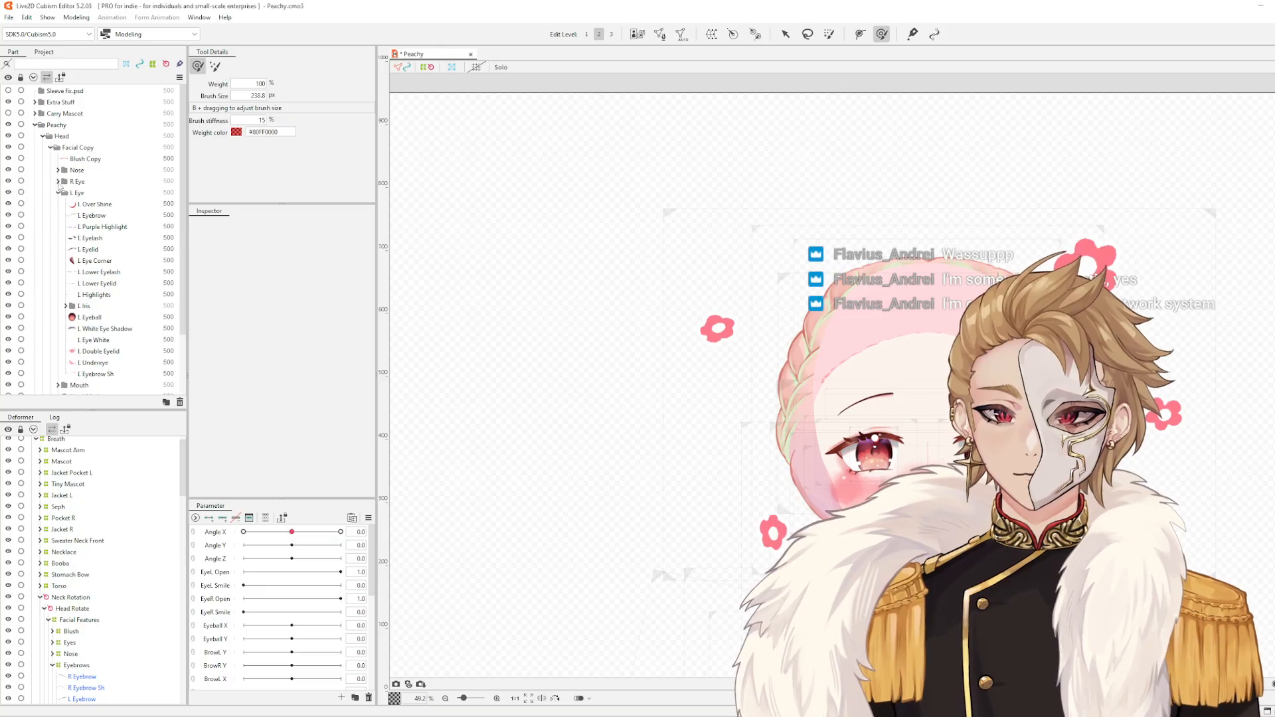
{"action": "scroll", "coordinate": [82, 166], "scroll_direction": "down", "scroll_amount": 1}
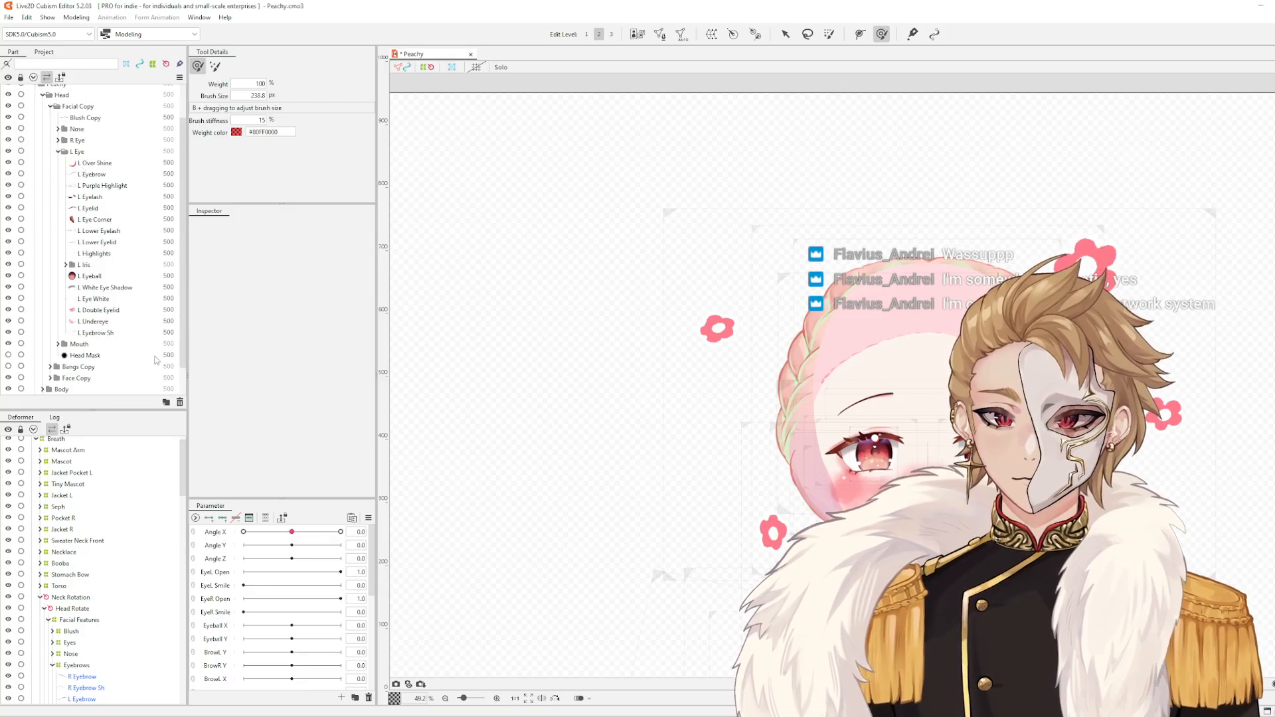
{"action": "left_click", "coordinate": [8, 366]}
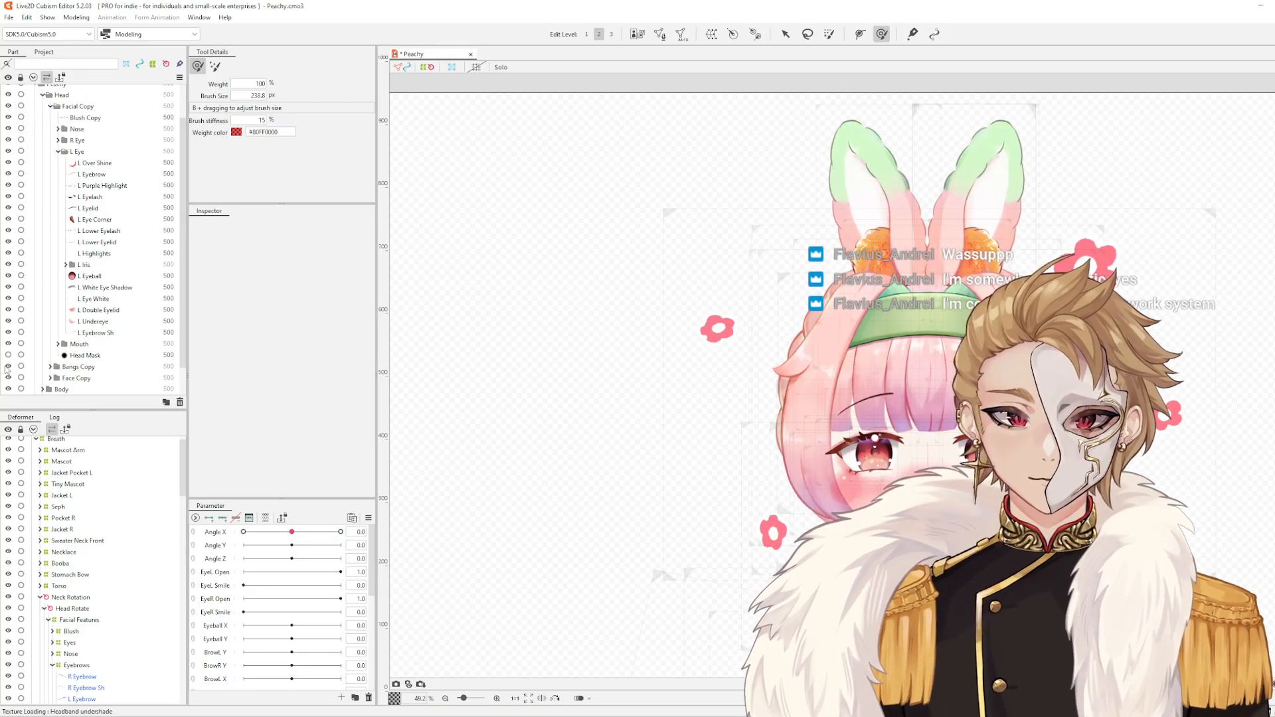
{"action": "left_click", "coordinate": [244, 531]}
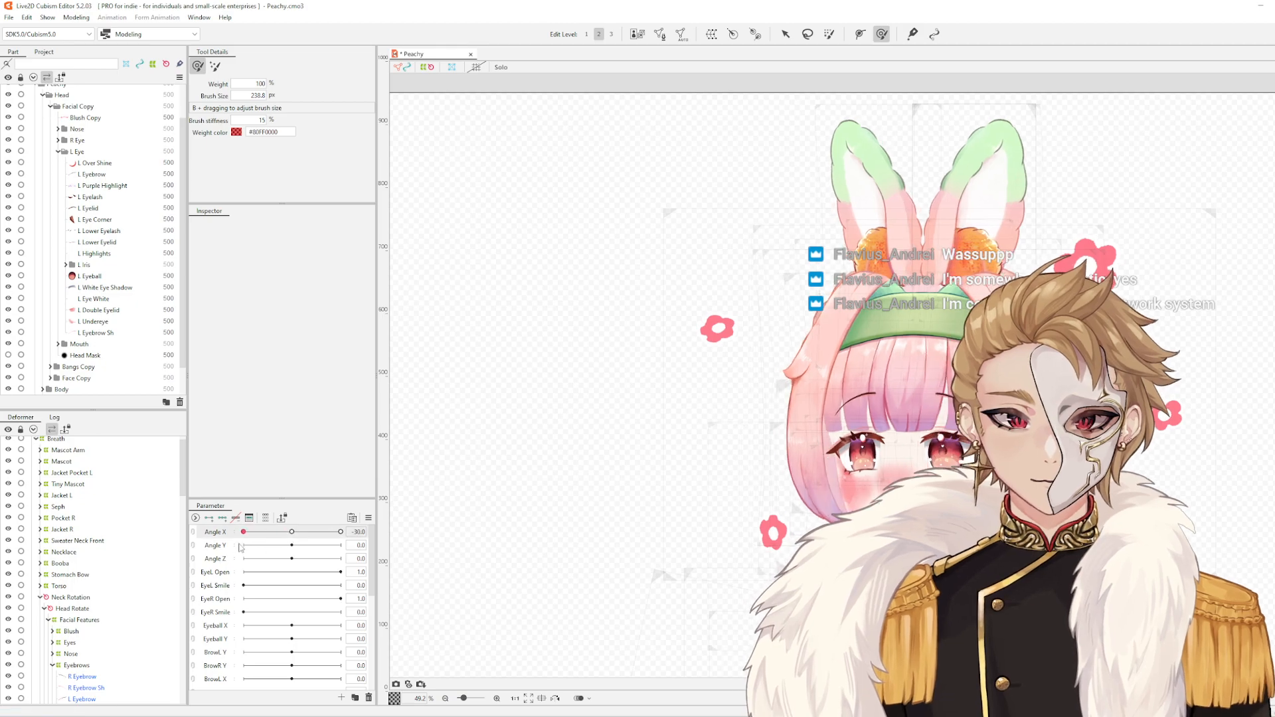
{"action": "left_click_drag", "start_coordinate": [240, 546], "coordinate": [201, 569]}
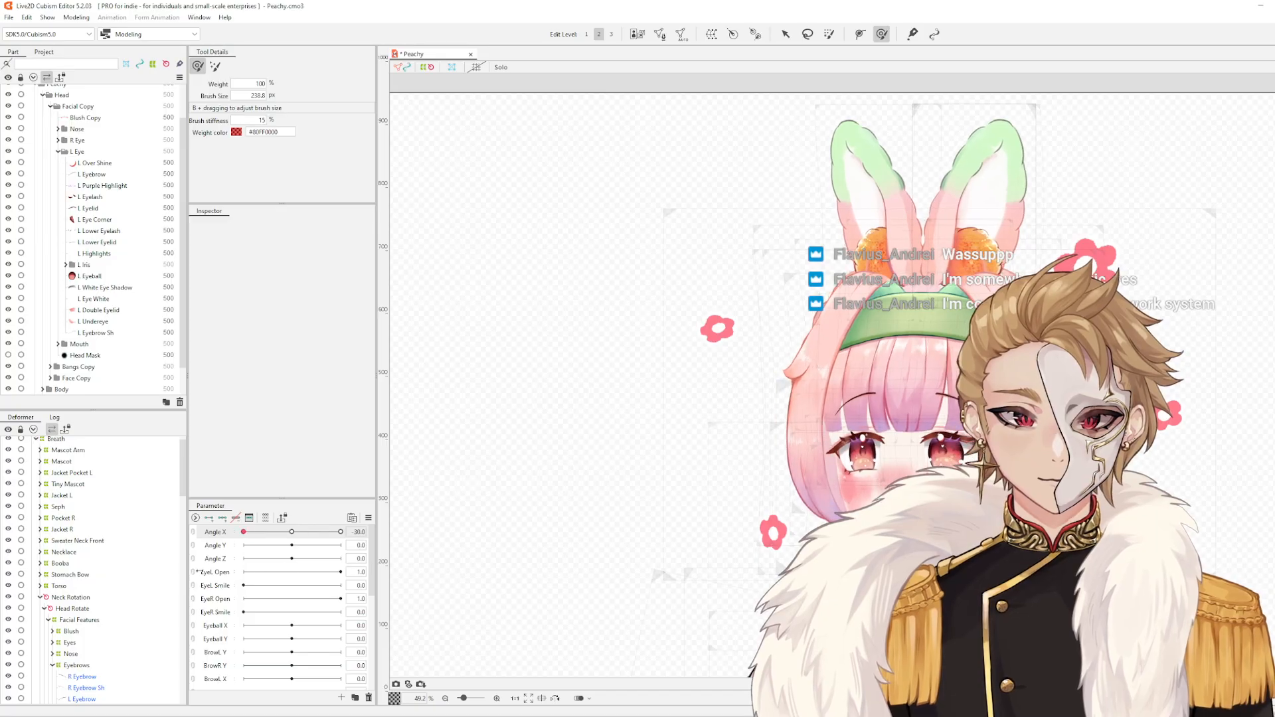
- Reshape the Front Hair warp deformer at Angle X -30 with a large deform brush of about 762 px
{"action": "left_click", "coordinate": [897, 393]}
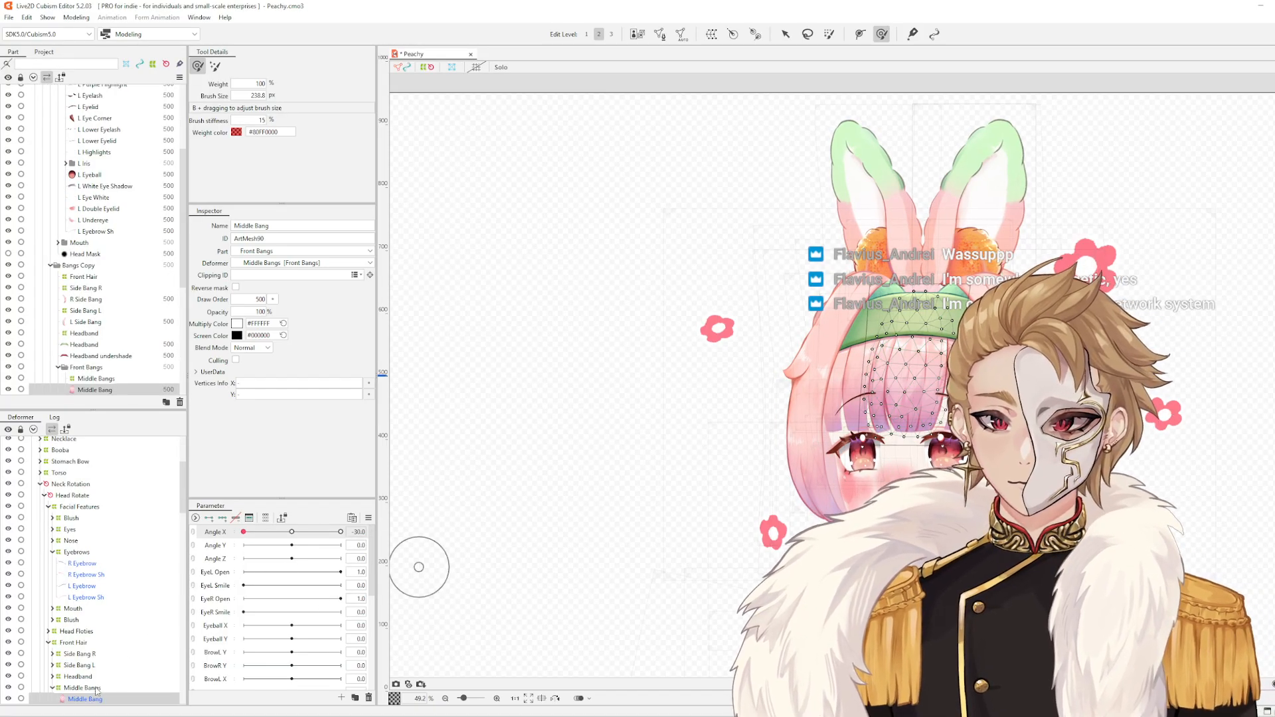
{"action": "left_click", "coordinate": [73, 642]}
{"action": "scroll", "coordinate": [870, 362], "scroll_direction": "up", "scroll_amount": 2}
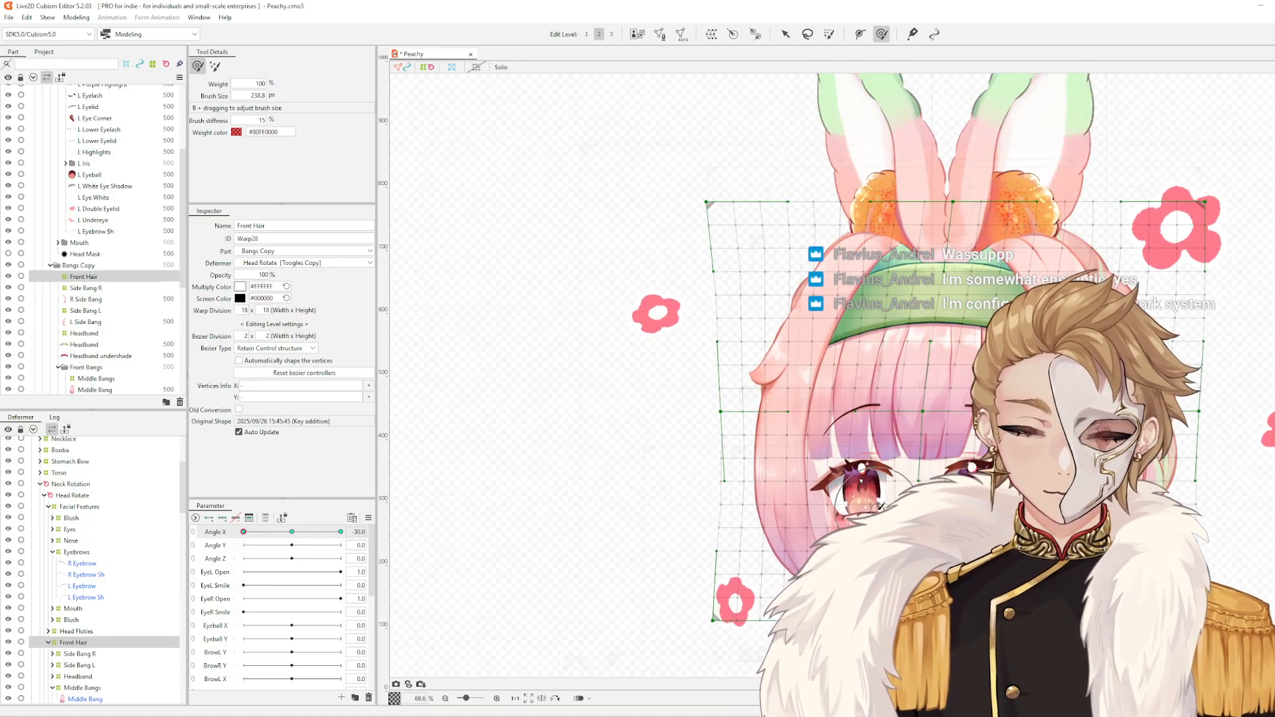
{"action": "key", "text": "b"}
{"action": "mouse_move", "coordinate": [870, 435]}
{"action": "left_mouse_down"}
{"action": "mouse_move", "coordinate": [964, 424]}
{"action": "mouse_move", "coordinate": [998, 404]}
{"action": "left_mouse_up"}
{"action": "key", "text": "b"}
{"action": "left_click_drag", "start_coordinate": [729, 370], "coordinate": [738, 371]}
{"action": "key", "text": "b"}
{"action": "left_click_drag", "start_coordinate": [752, 497], "coordinate": [759, 509]}
{"action": "left_click_drag", "start_coordinate": [826, 589], "coordinate": [838, 590]}
{"action": "left_click_drag", "start_coordinate": [787, 524], "coordinate": [797, 526]}
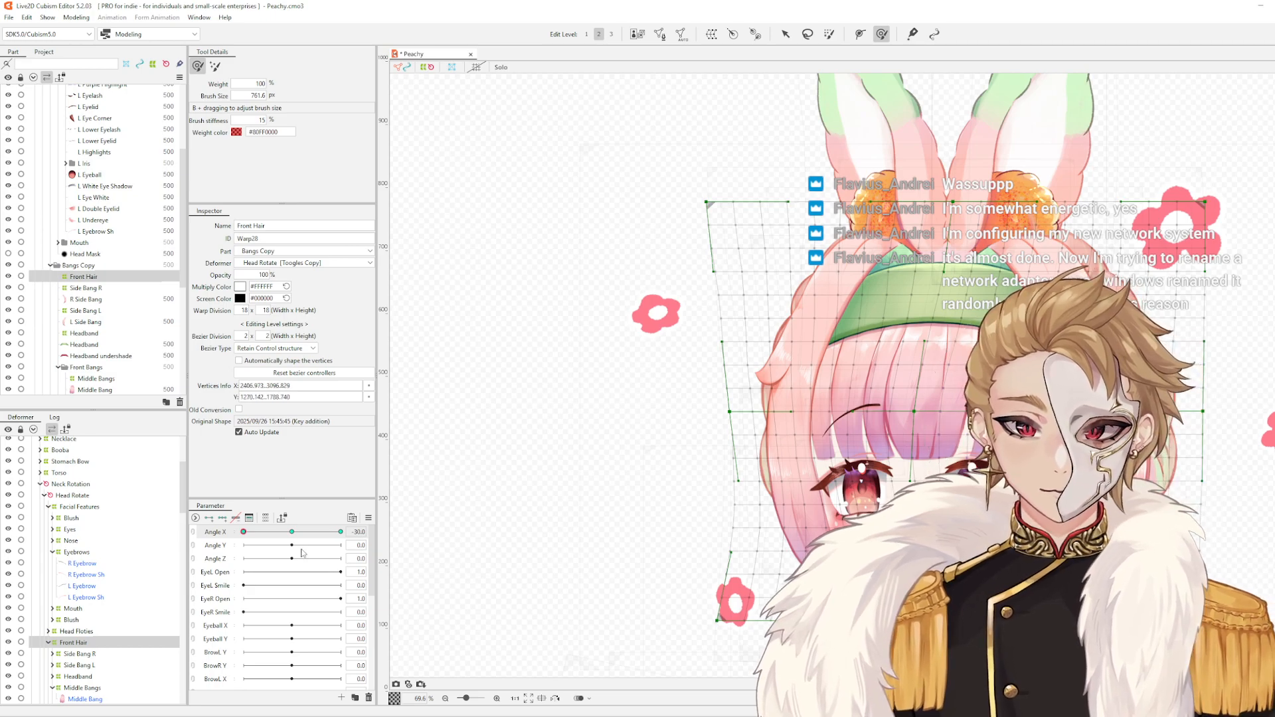
- Nudge the middle of the Front Hair deformer with a brush of about 517 px and preview the Angle X turn
{"action": "left_click", "coordinate": [275, 531]}
{"action": "left_click_drag", "start_coordinate": [275, 548], "coordinate": [218, 555]}
{"action": "mouse_move", "coordinate": [889, 410]}
{"action": "left_mouse_down"}
{"action": "mouse_move", "coordinate": [961, 409]}
{"action": "mouse_move", "coordinate": [839, 408]}
{"action": "mouse_move", "coordinate": [897, 409]}
{"action": "left_mouse_up"}
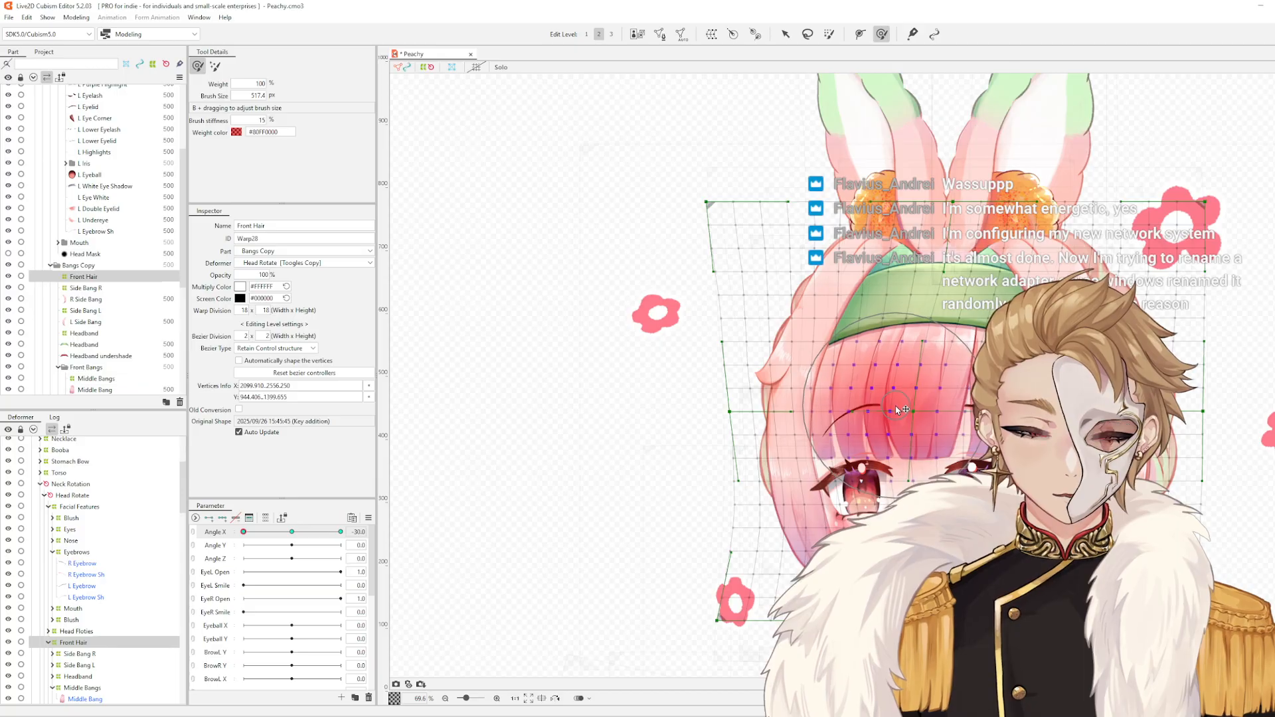
{"action": "left_click", "coordinate": [621, 458]}
{"action": "left_click_drag", "start_coordinate": [244, 532], "coordinate": [229, 562]}
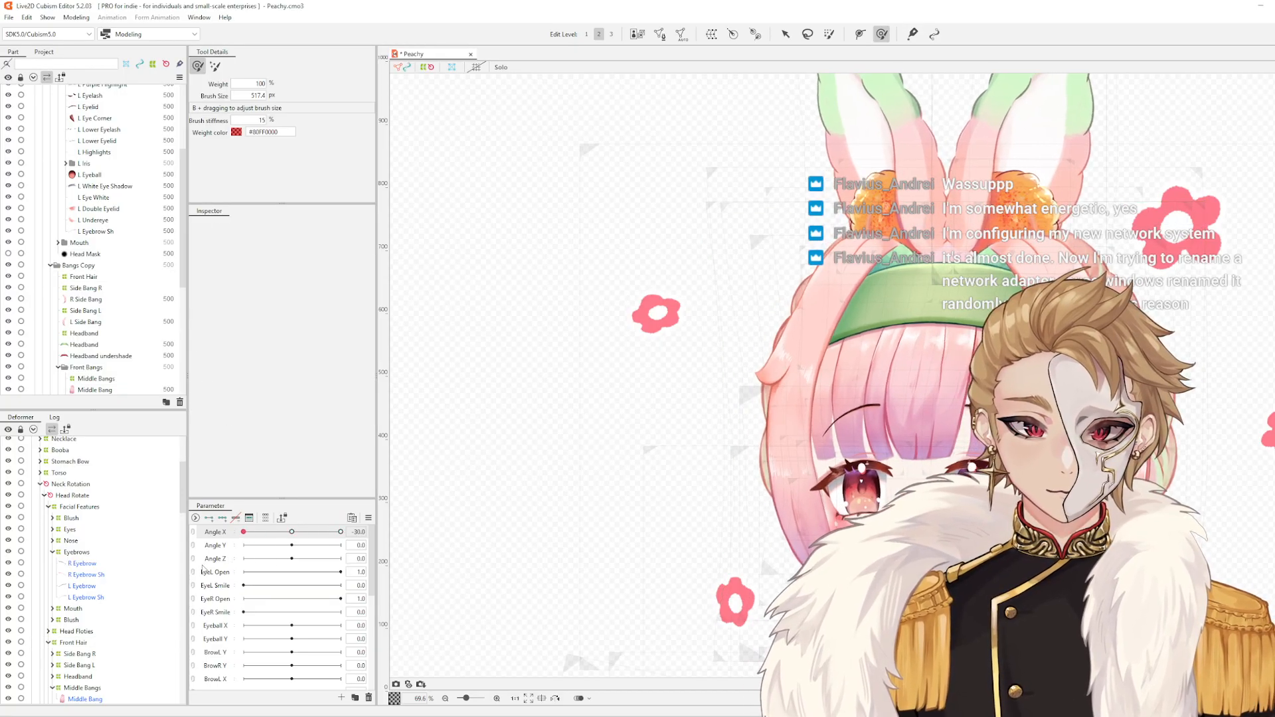
- Reshape the Middle Bangs warp deformer at Angle X -30 with small strokes of the 517 px deform brush
{"action": "left_click", "coordinate": [929, 364]}
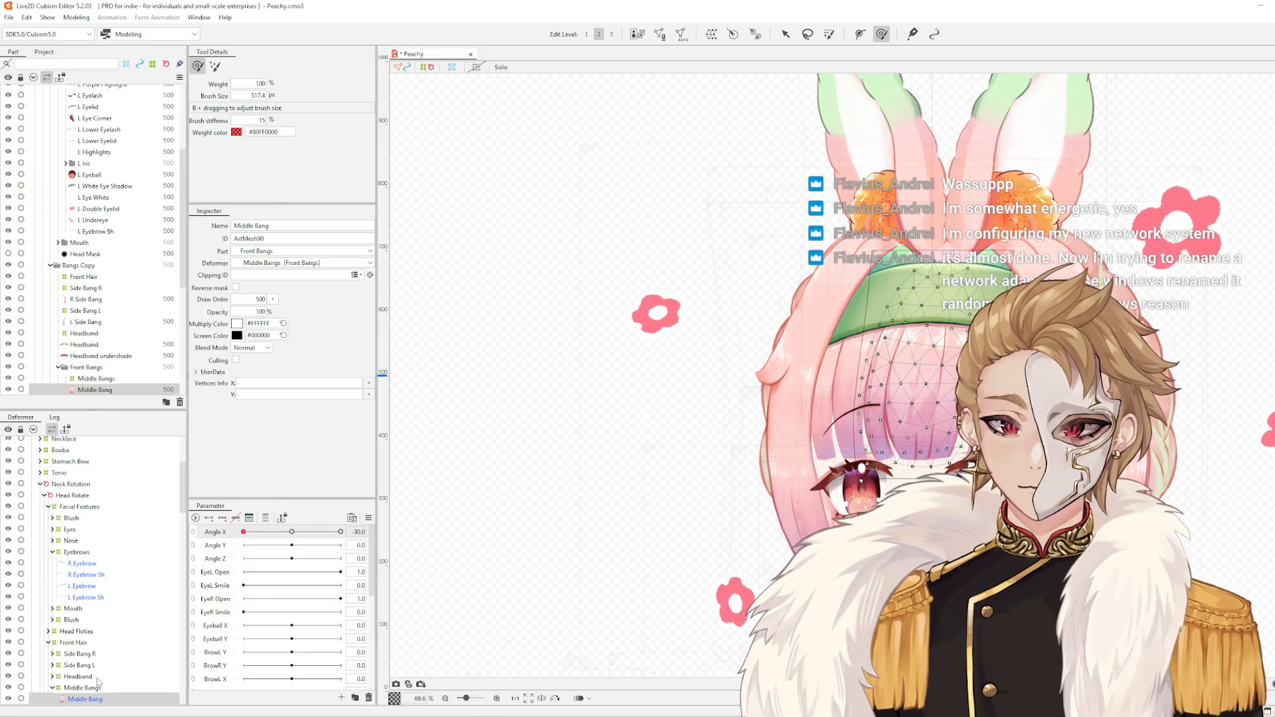
{"action": "left_click", "coordinate": [77, 687]}
{"action": "scroll", "coordinate": [937, 374], "scroll_direction": "up", "scroll_amount": 4}
{"action": "left_click_drag", "start_coordinate": [771, 466], "coordinate": [783, 463]}
{"action": "left_click_drag", "start_coordinate": [791, 349], "coordinate": [796, 348]}
{"action": "left_click_drag", "start_coordinate": [899, 468], "coordinate": [906, 473]}
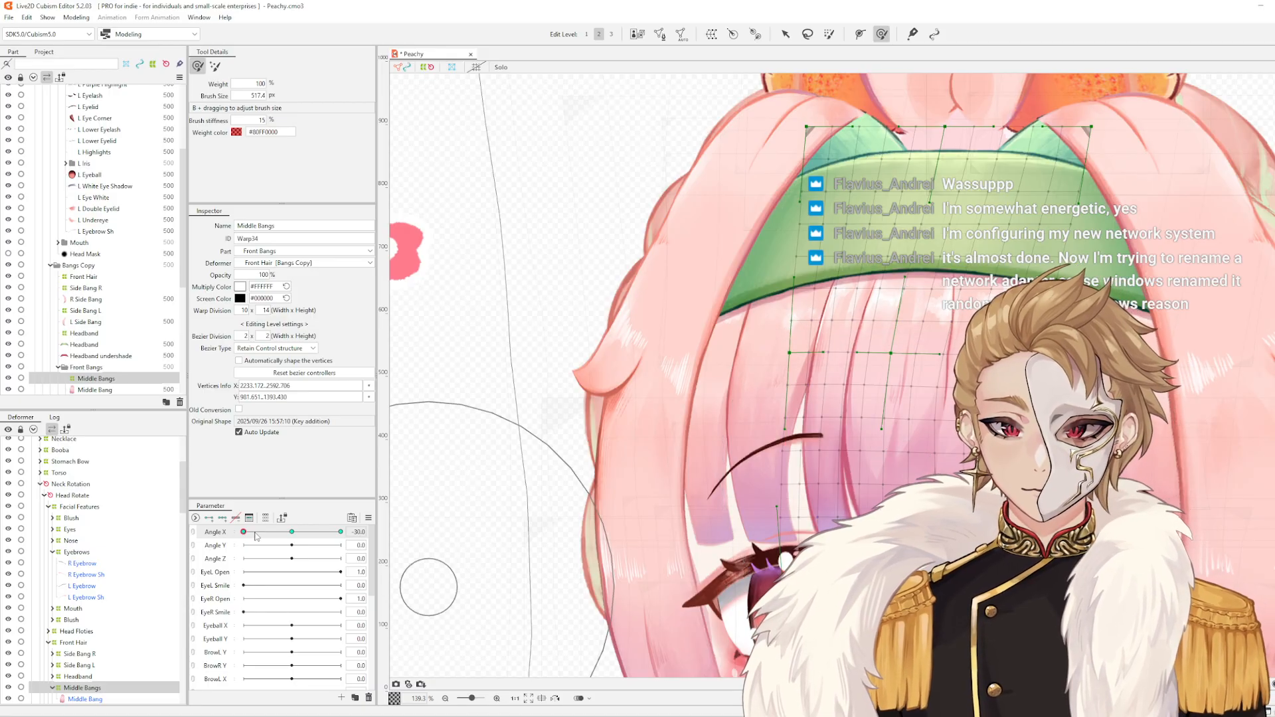
- Preview the Angle X turn and refine the Middle Bangs deformer with a smaller brush of about 352 px
{"action": "mouse_move", "coordinate": [244, 532]}
{"action": "left_mouse_down"}
{"action": "mouse_move", "coordinate": [322, 532]}
{"action": "mouse_move", "coordinate": [263, 584]}
{"action": "mouse_move", "coordinate": [195, 594]}
{"action": "left_mouse_up"}
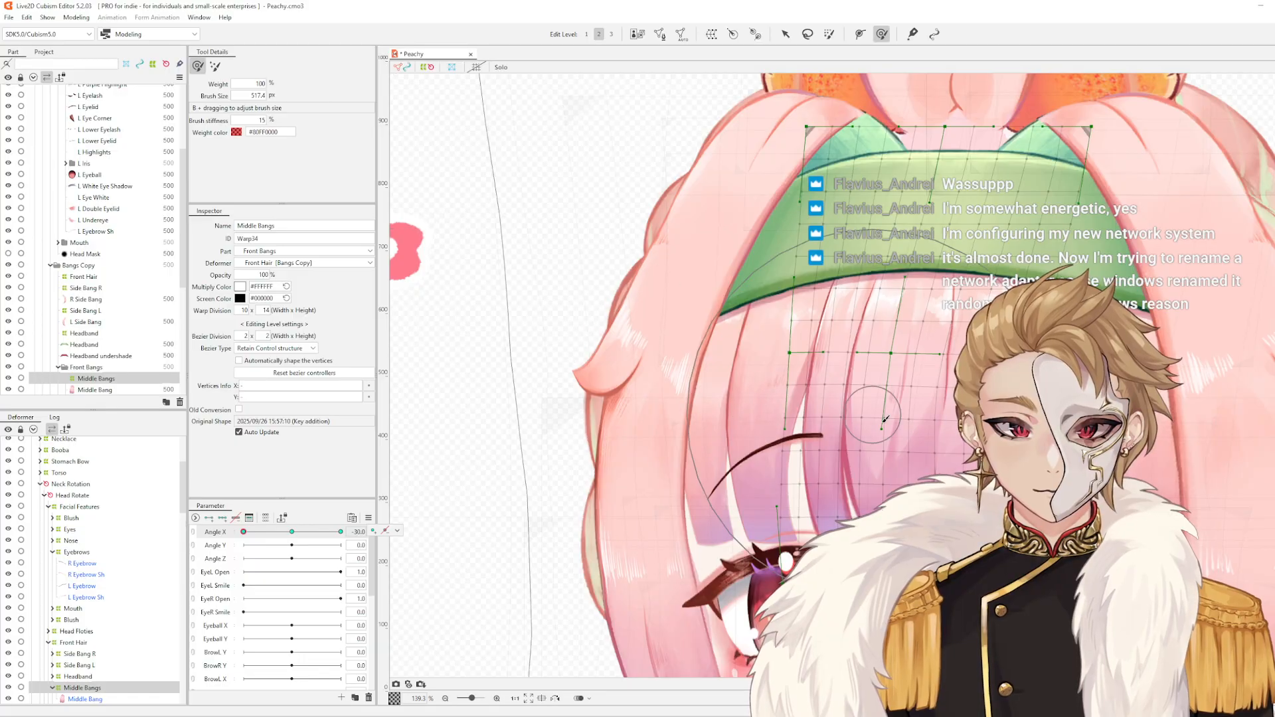
{"action": "key", "text": "b"}
{"action": "left_click_drag", "start_coordinate": [864, 285], "coordinate": [836, 286]}
{"action": "left_click_drag", "start_coordinate": [953, 278], "coordinate": [943, 276]}
{"action": "key", "text": "b"}
{"action": "left_click_drag", "start_coordinate": [933, 397], "coordinate": [850, 401]}
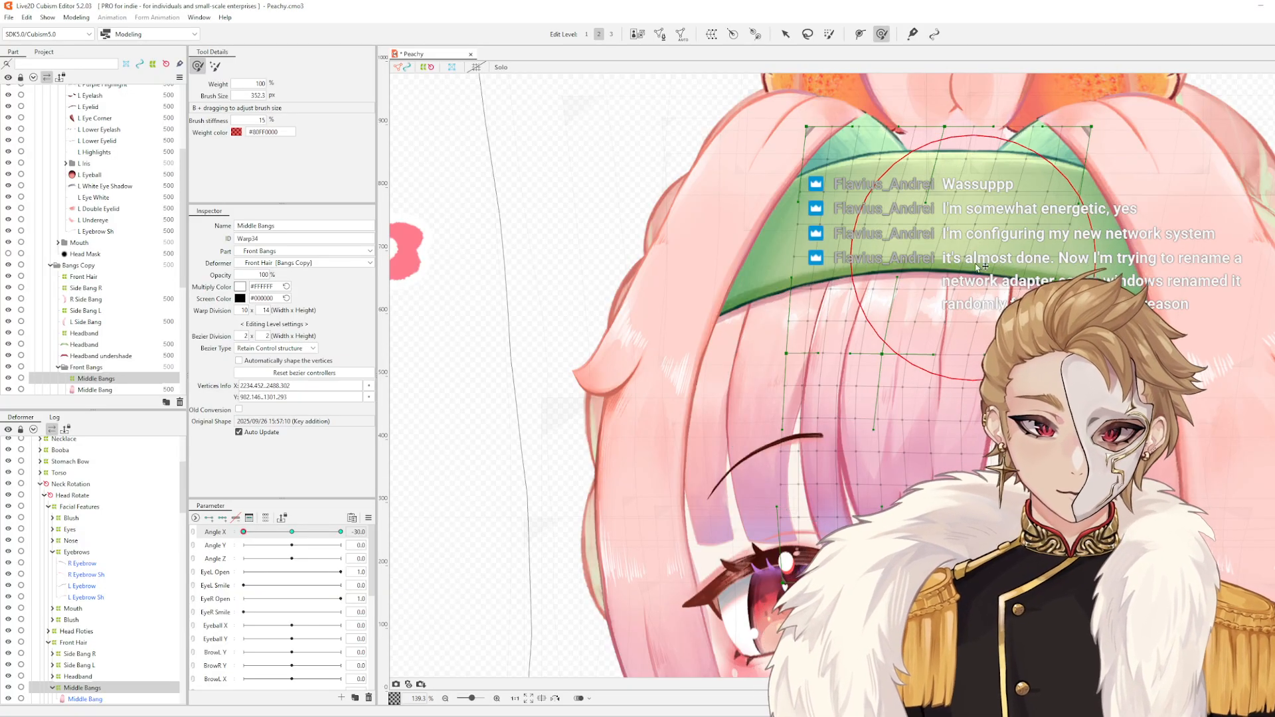
{"action": "scroll", "coordinate": [989, 236], "scroll_direction": "down", "scroll_amount": 5}
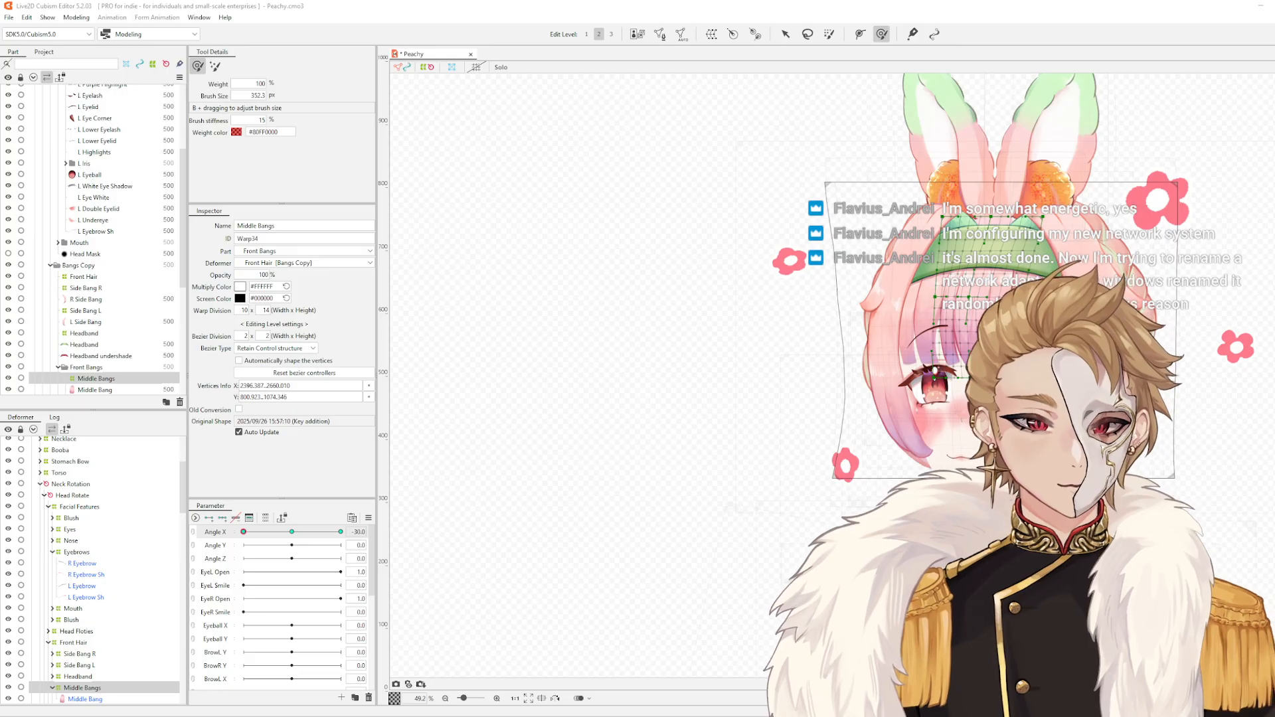
{"action": "left_click_drag", "start_coordinate": [990, 372], "coordinate": [937, 402]}
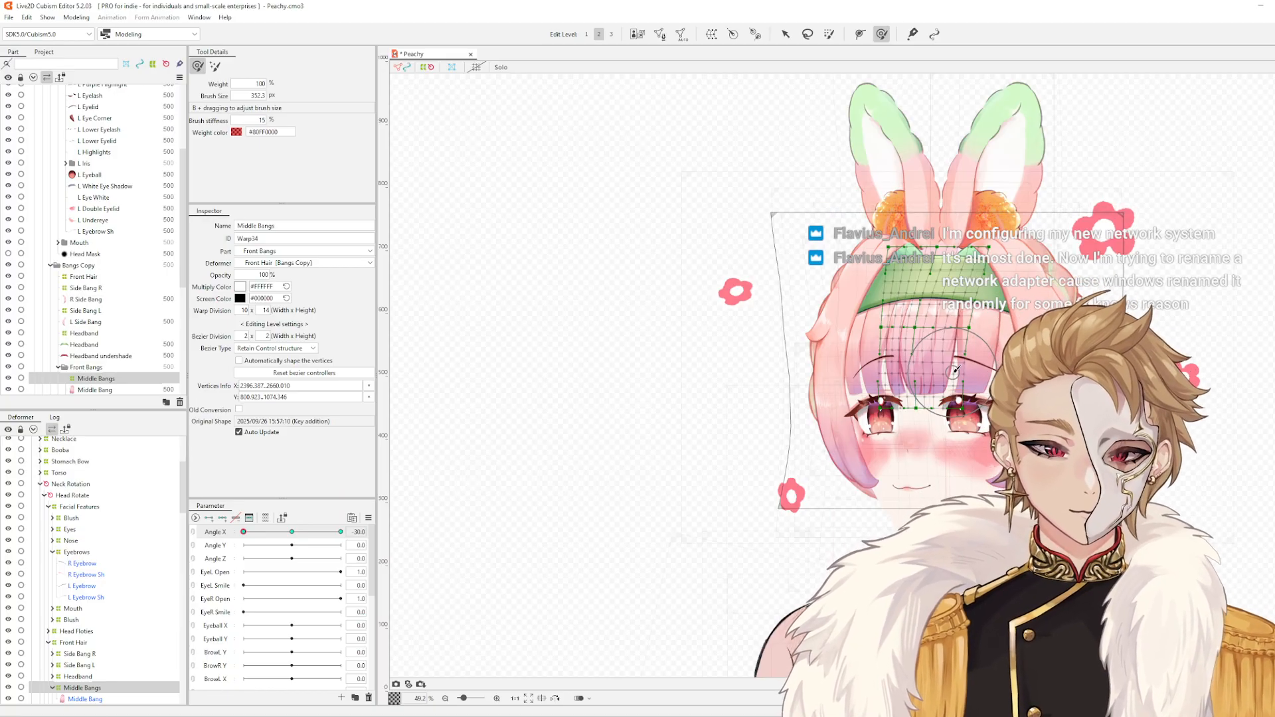
{"action": "scroll", "coordinate": [893, 324], "scroll_direction": "up", "scroll_amount": 3}
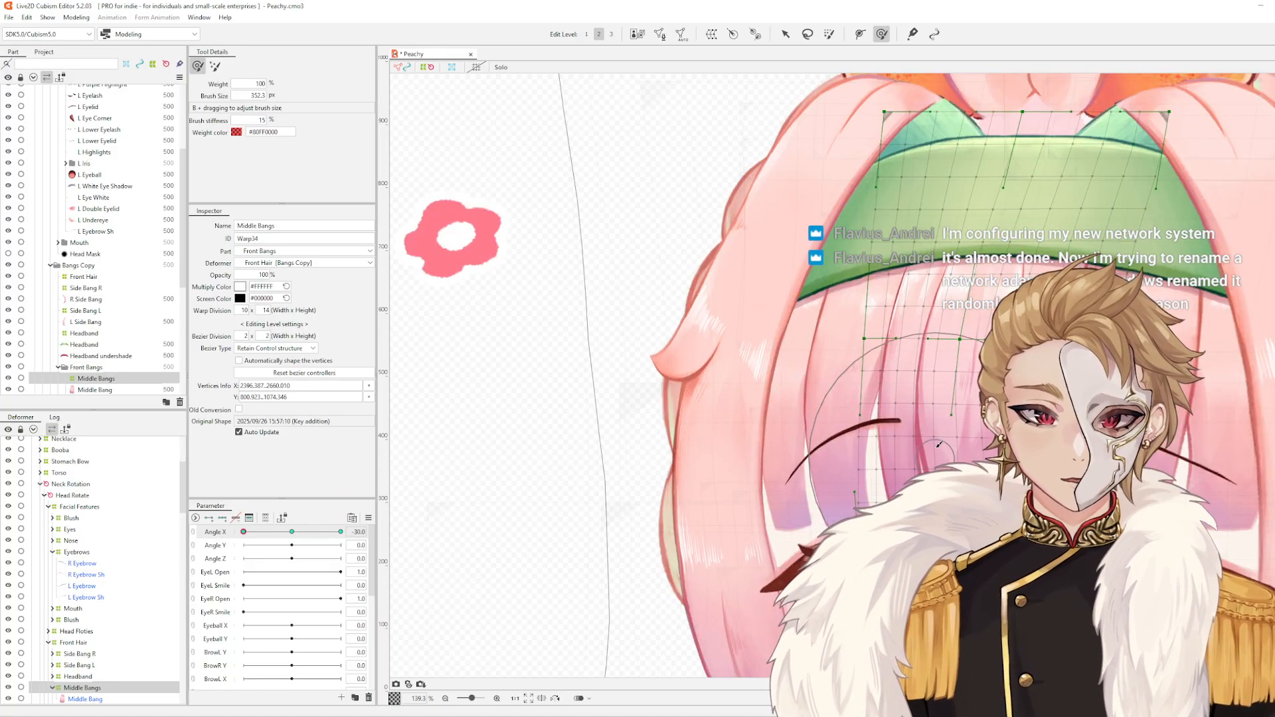
{"action": "left_click_drag", "start_coordinate": [935, 434], "coordinate": [823, 324]}
{"action": "scroll", "coordinate": [822, 282], "scroll_direction": "down", "scroll_amount": 3}
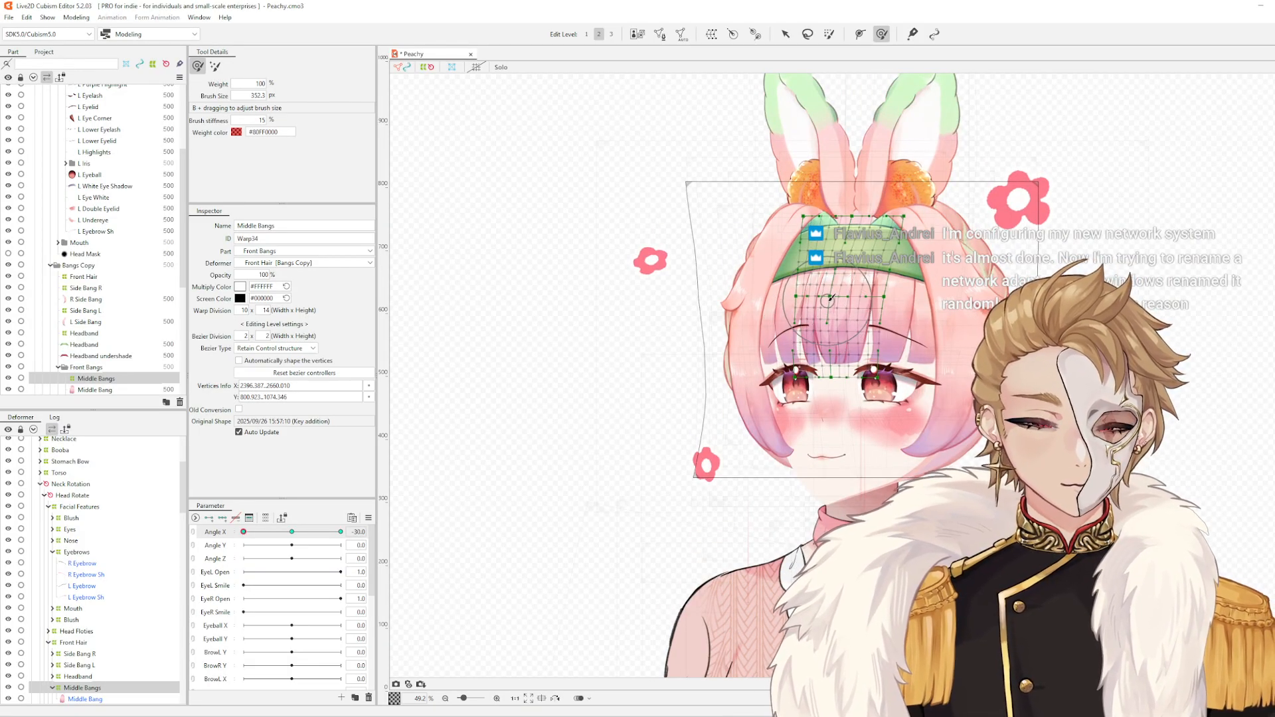
{"action": "scroll", "coordinate": [828, 300], "scroll_direction": "up", "scroll_amount": 2}
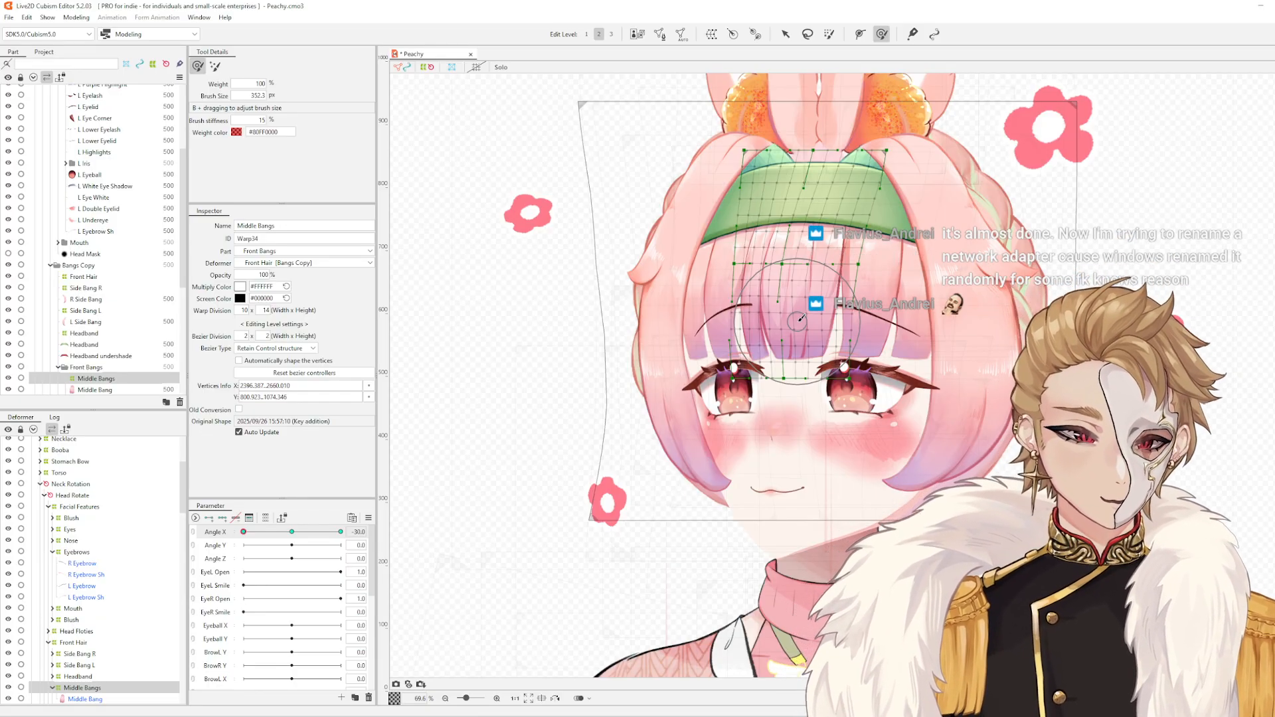
- Adjust the Middle Bangs deformer with a brush of about 260 px and preview the bangs through the Angle X turn
{"action": "scroll", "coordinate": [801, 318], "scroll_direction": "up", "scroll_amount": 5}
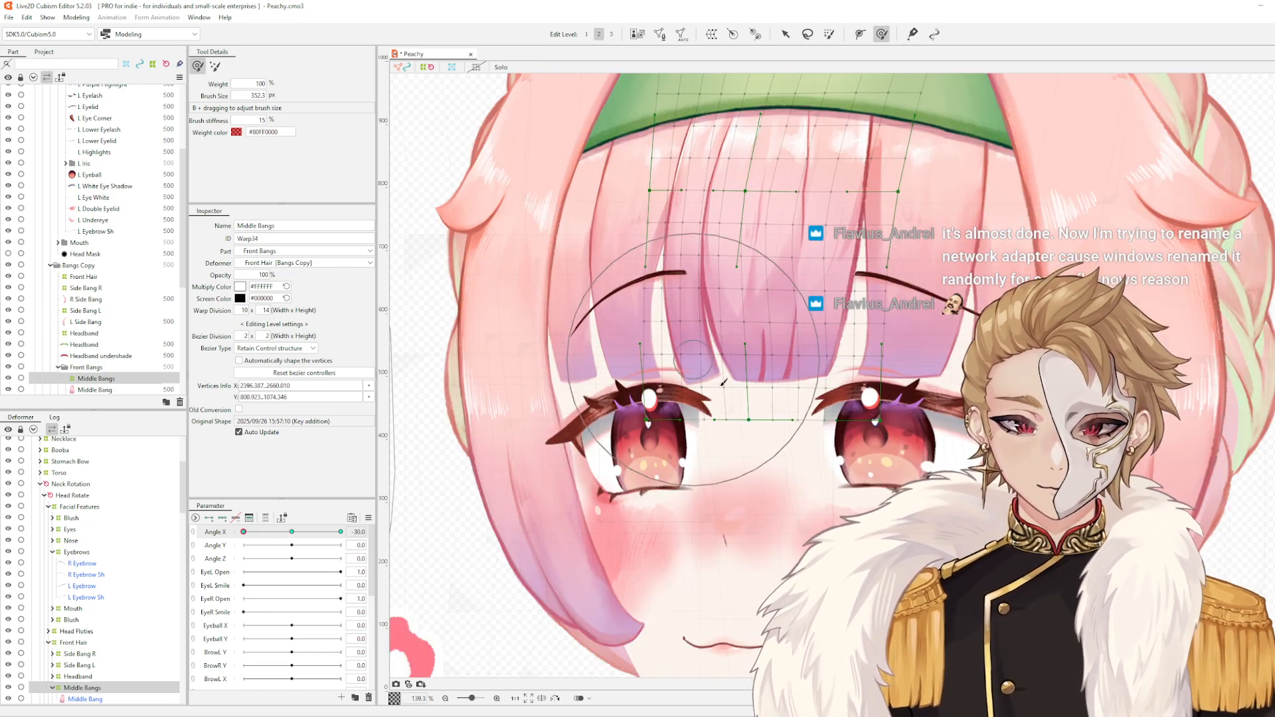
{"action": "mouse_move", "coordinate": [243, 532]}
{"action": "left_mouse_down"}
{"action": "mouse_move", "coordinate": [264, 532]}
{"action": "mouse_move", "coordinate": [243, 532]}
{"action": "left_mouse_up"}
{"action": "key", "text": "b"}
{"action": "mouse_move", "coordinate": [715, 263]}
{"action": "left_mouse_down"}
{"action": "mouse_move", "coordinate": [737, 222]}
{"action": "mouse_move", "coordinate": [723, 223]}
{"action": "mouse_move", "coordinate": [716, 265]}
{"action": "mouse_move", "coordinate": [707, 206]}
{"action": "mouse_move", "coordinate": [721, 247]}
{"action": "left_mouse_up"}
{"action": "scroll", "coordinate": [764, 337], "scroll_direction": "down", "scroll_amount": 5}
{"action": "key", "text": "Escape"}
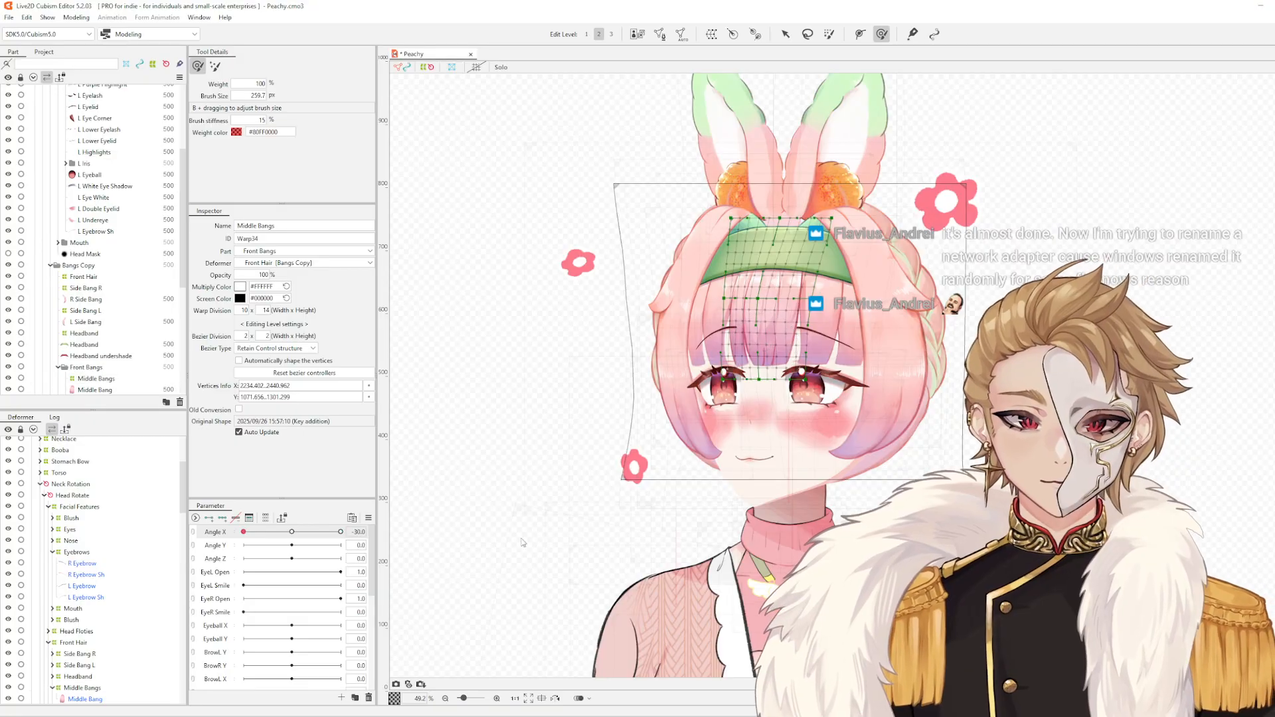
{"action": "mouse_move", "coordinate": [243, 532]}
{"action": "left_mouse_down"}
{"action": "mouse_move", "coordinate": [282, 554]}
{"action": "mouse_move", "coordinate": [232, 552]}
{"action": "left_mouse_up"}
- Nudge the lower end of the R Bang 1 warp deformer at Angle X -30 with a brush of about 351 px
{"action": "scroll", "coordinate": [835, 276], "scroll_direction": "up", "scroll_amount": 5}
{"action": "left_click", "coordinate": [835, 275]}
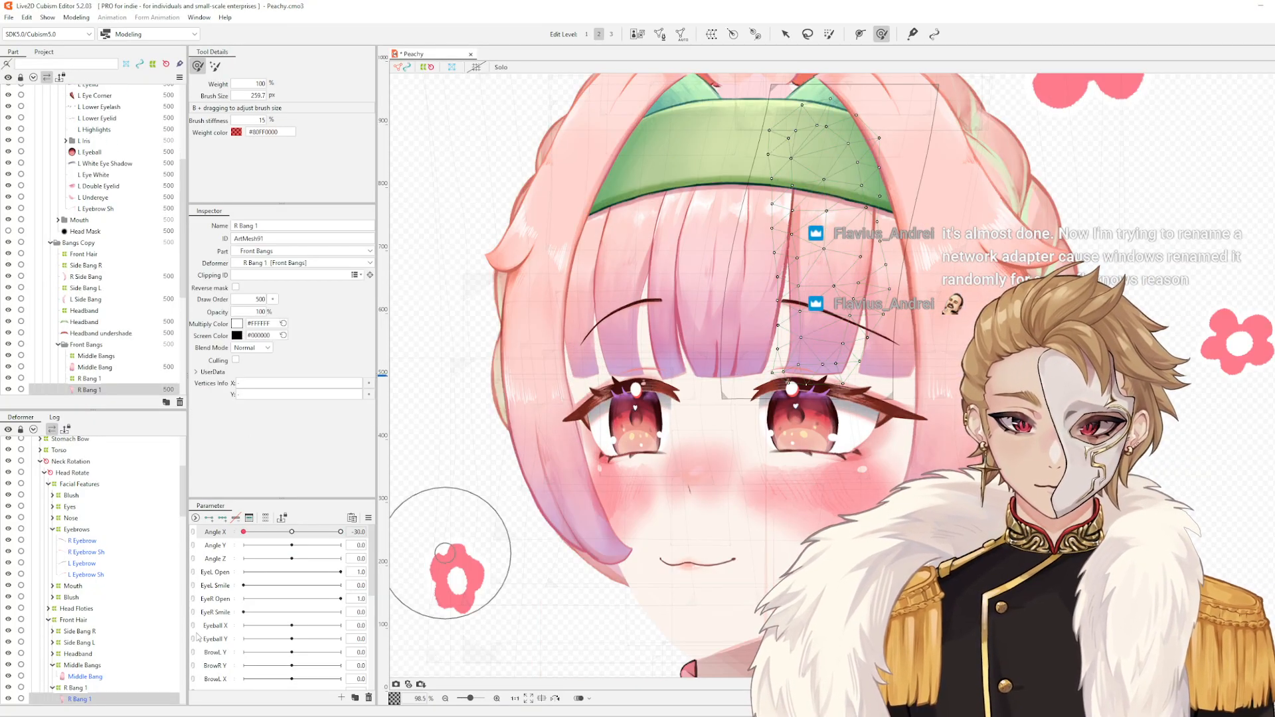
{"action": "scroll", "coordinate": [811, 274], "scroll_direction": "up", "scroll_amount": 2}
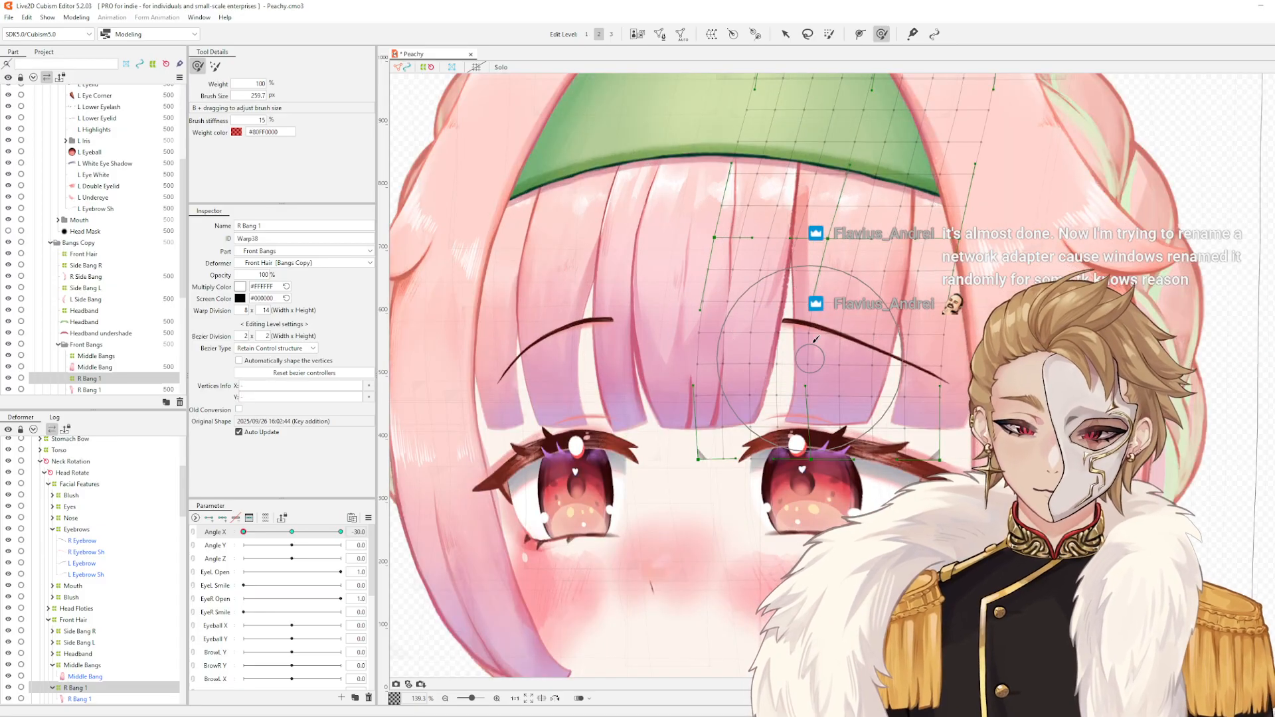
{"action": "key", "text": "b"}
{"action": "mouse_move", "coordinate": [808, 277]}
{"action": "left_mouse_down"}
{"action": "mouse_move", "coordinate": [837, 283]}
{"action": "mouse_move", "coordinate": [809, 276]}
{"action": "left_mouse_up"}
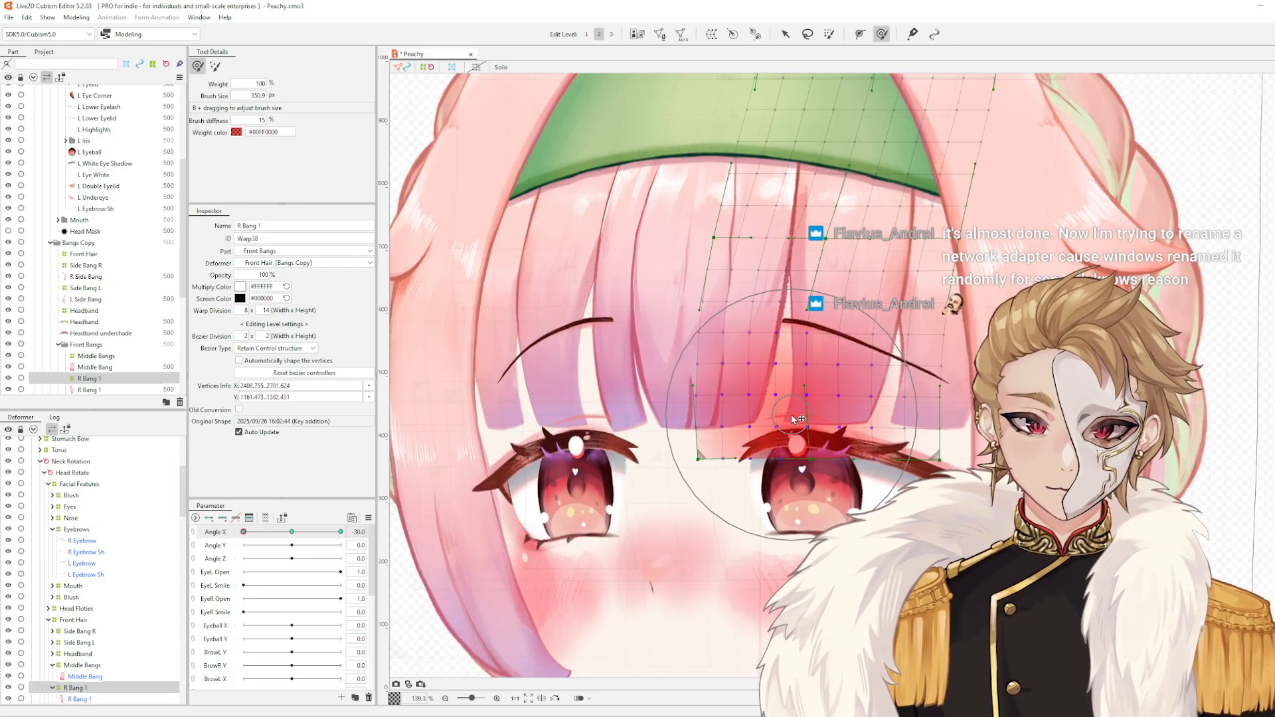
{"action": "left_click", "coordinate": [720, 285]}
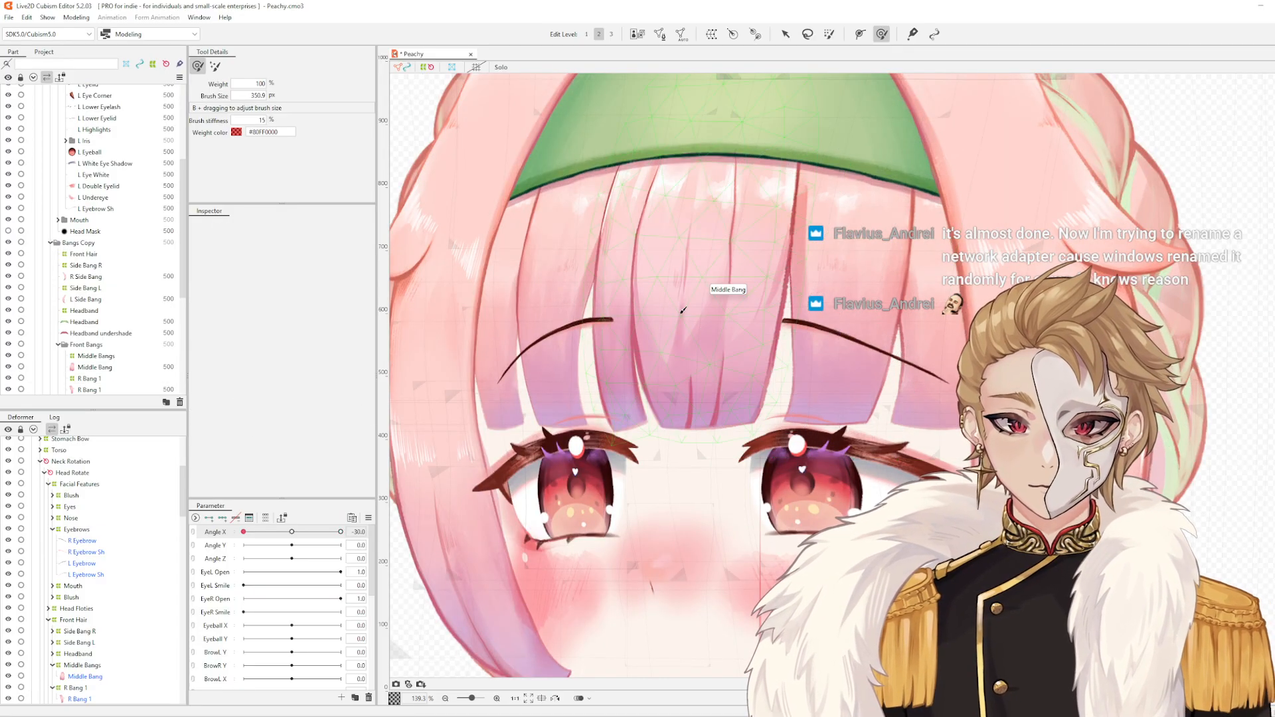
- Run Motion Mirroring on the Front Hair deformer for the Angle X parameter
{"action": "left_click", "coordinate": [83, 665]}
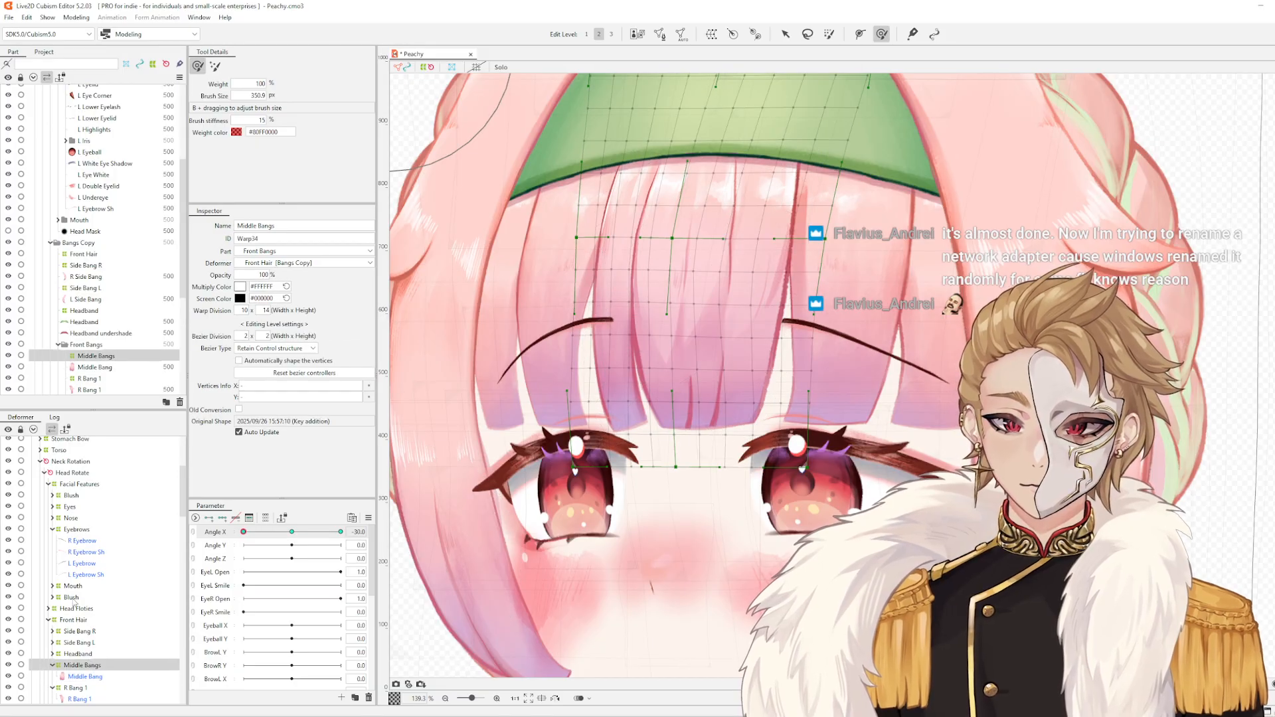
{"action": "left_click", "coordinate": [78, 619]}
{"action": "left_click", "coordinate": [352, 518]}
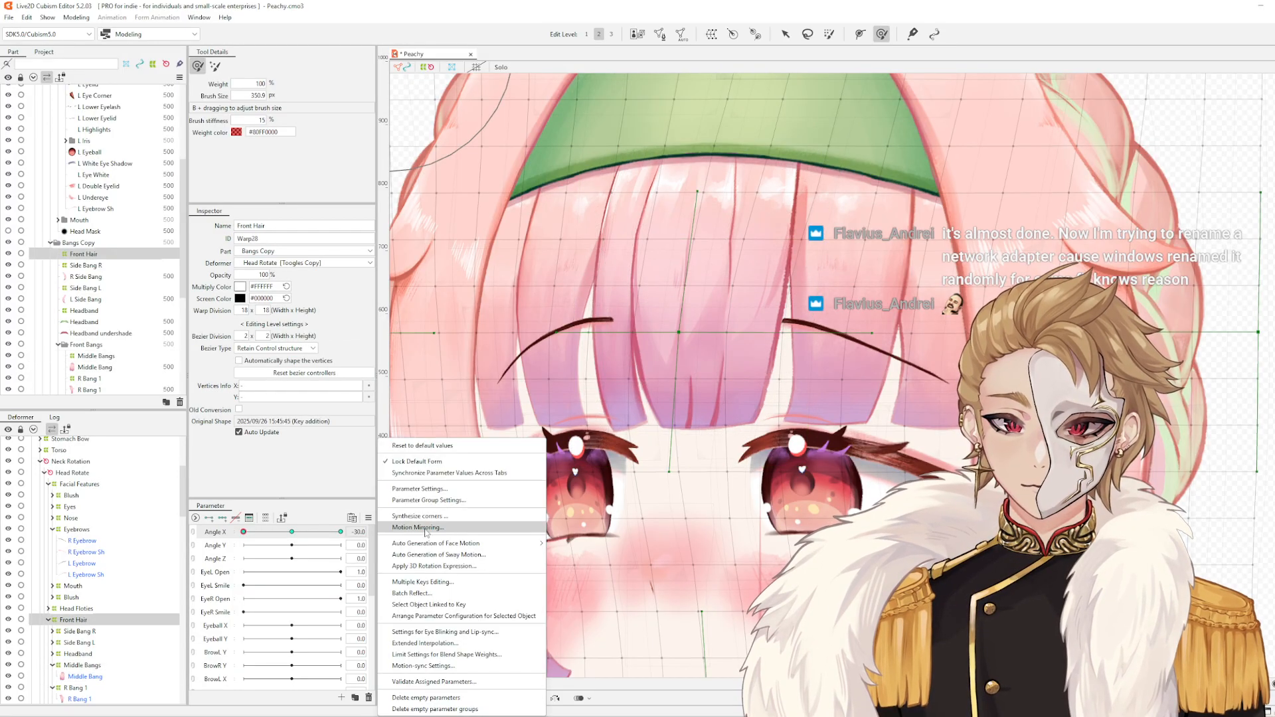
{"action": "left_click", "coordinate": [438, 531]}
{"action": "left_click", "coordinate": [635, 460]}
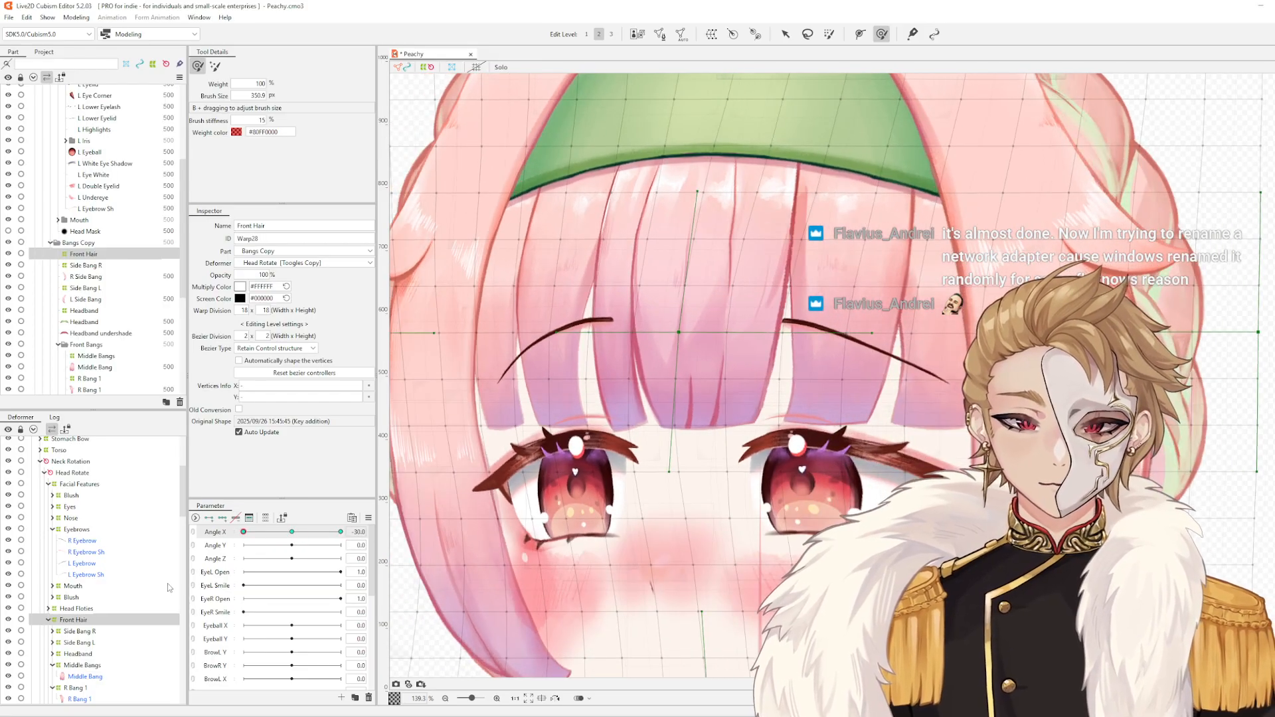
- Select the Middle Bangs deformer and preview the bangs through the Angle X turn
{"action": "left_click", "coordinate": [705, 390]}
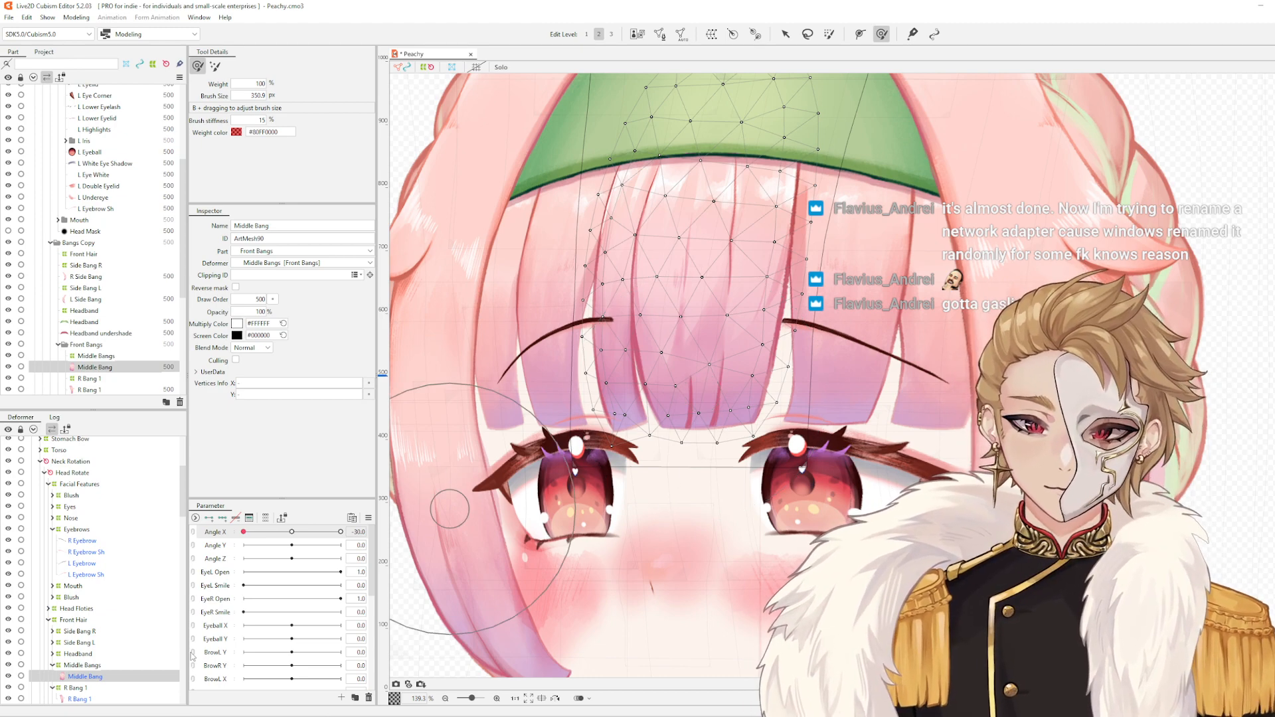
{"action": "left_click", "coordinate": [99, 666]}
{"action": "scroll", "coordinate": [697, 339], "scroll_direction": "down", "scroll_amount": 4}
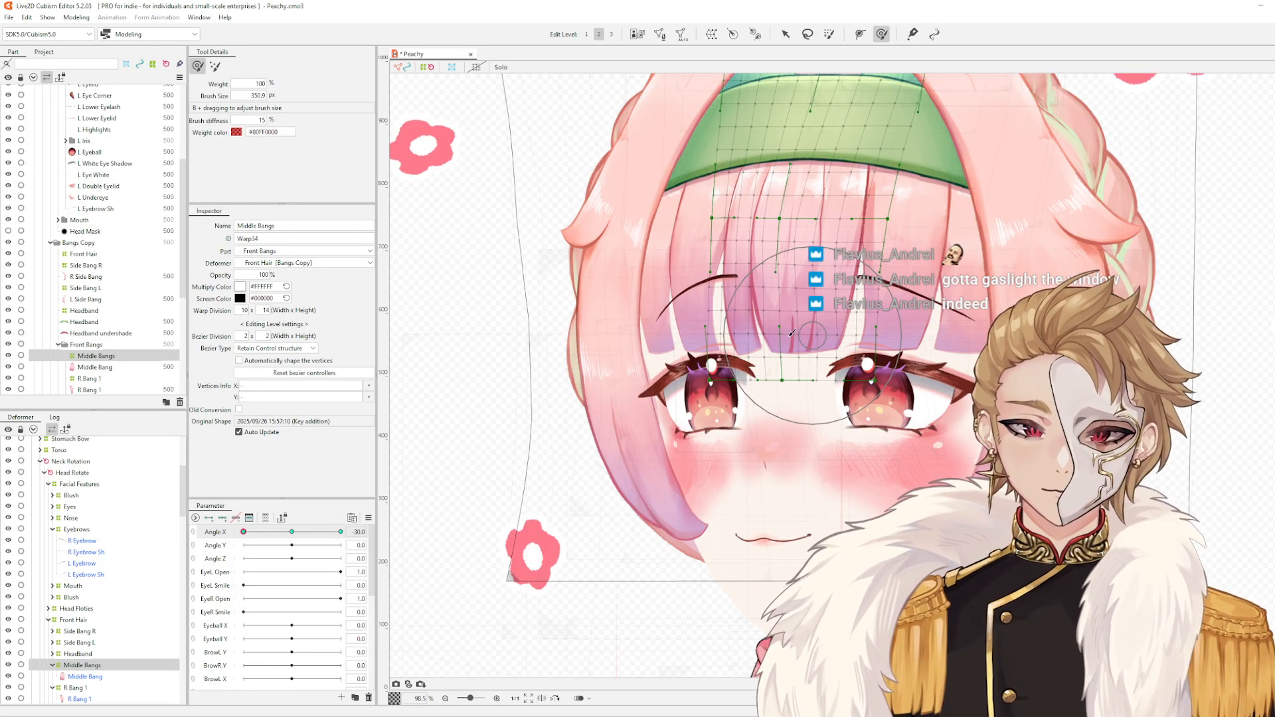
{"action": "mouse_move", "coordinate": [244, 532]}
{"action": "left_mouse_down"}
{"action": "mouse_move", "coordinate": [285, 549]}
{"action": "mouse_move", "coordinate": [241, 533]}
{"action": "left_mouse_up"}
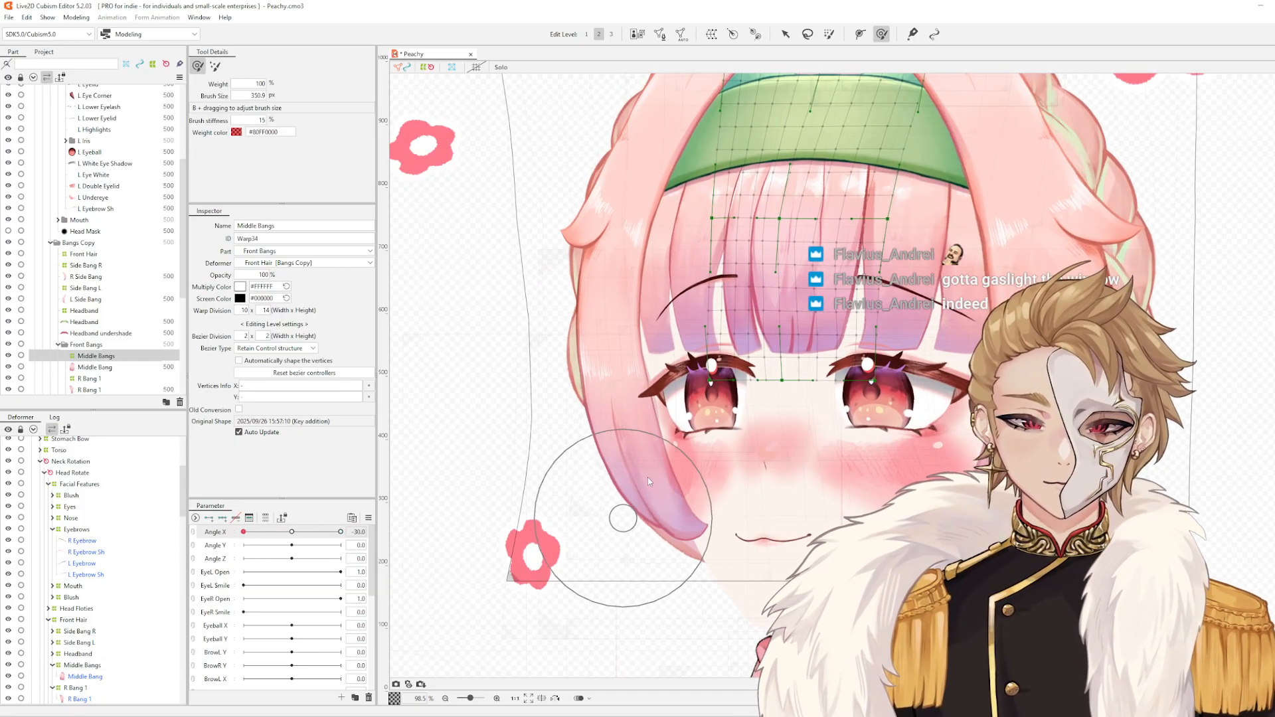
- Reshape the Side Bang L warp deformer around its lower half at Angle X -30 with a brush of about 513 px
{"action": "left_click", "coordinate": [648, 479]}
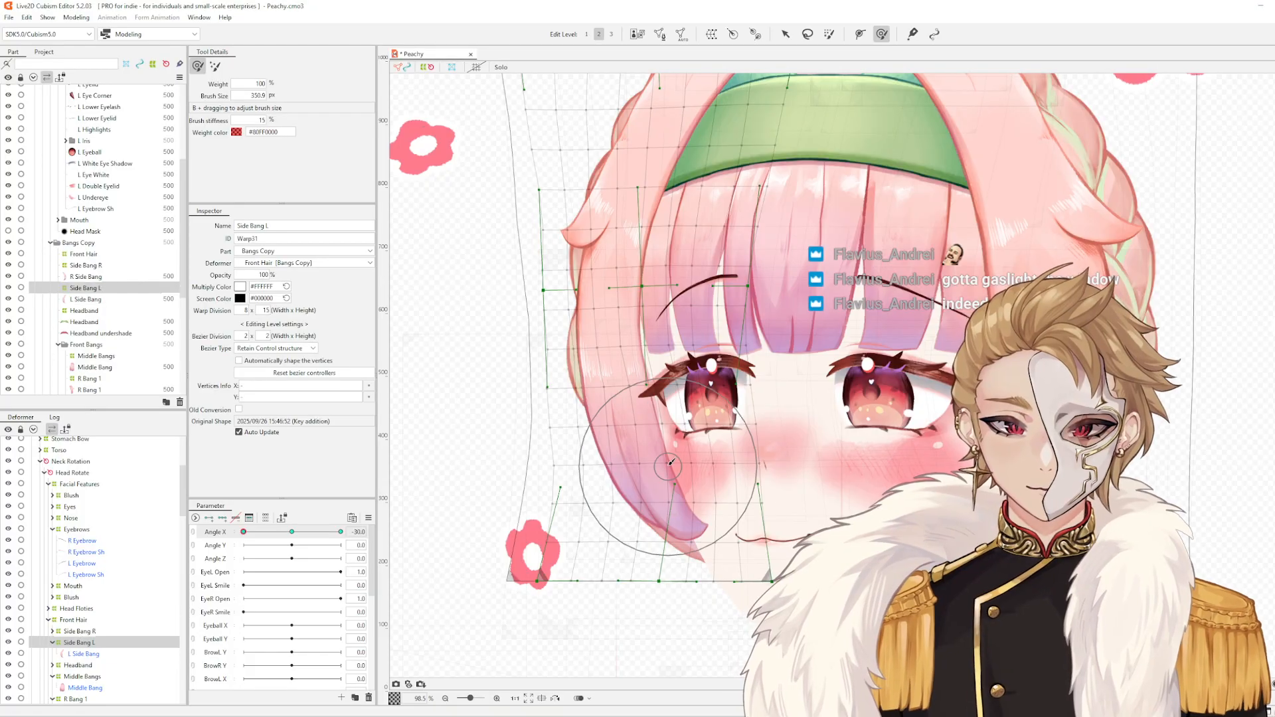
{"action": "key", "text": "b"}
{"action": "left_click_drag", "start_coordinate": [689, 467], "coordinate": [726, 468]}
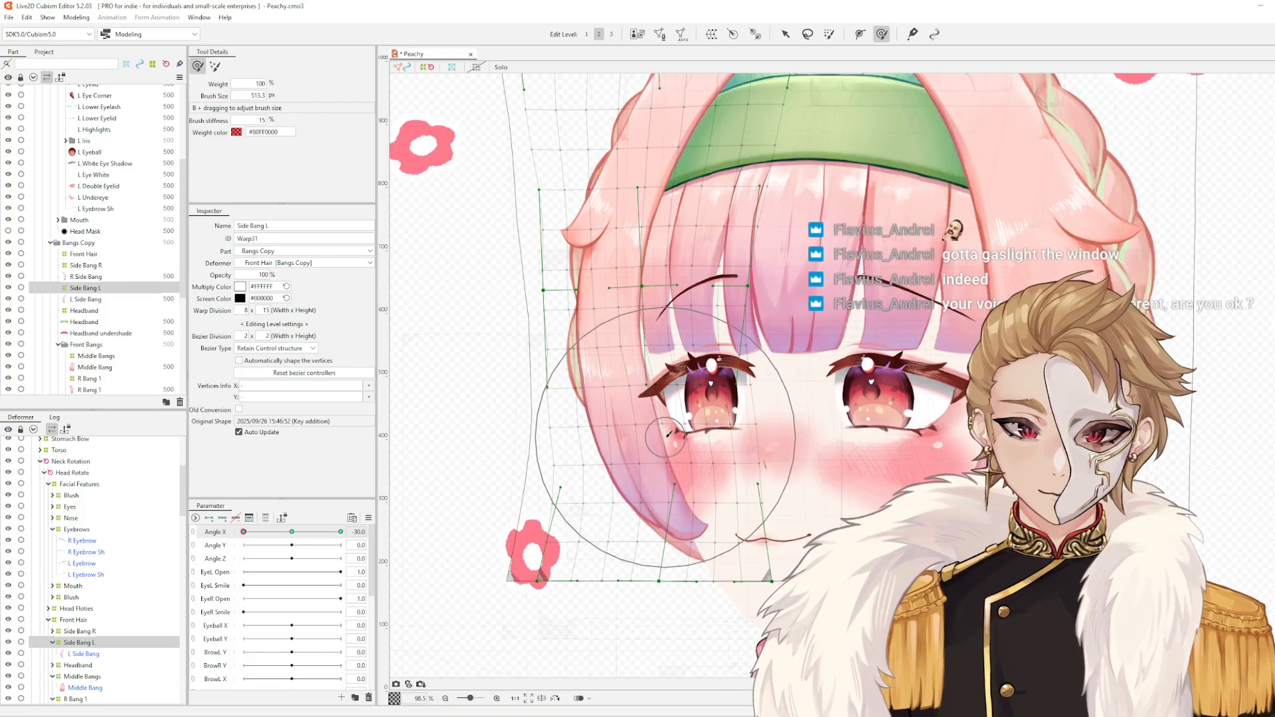
{"action": "left_click_drag", "start_coordinate": [666, 438], "coordinate": [662, 439]}
{"action": "left_click_drag", "start_coordinate": [690, 491], "coordinate": [689, 490]}
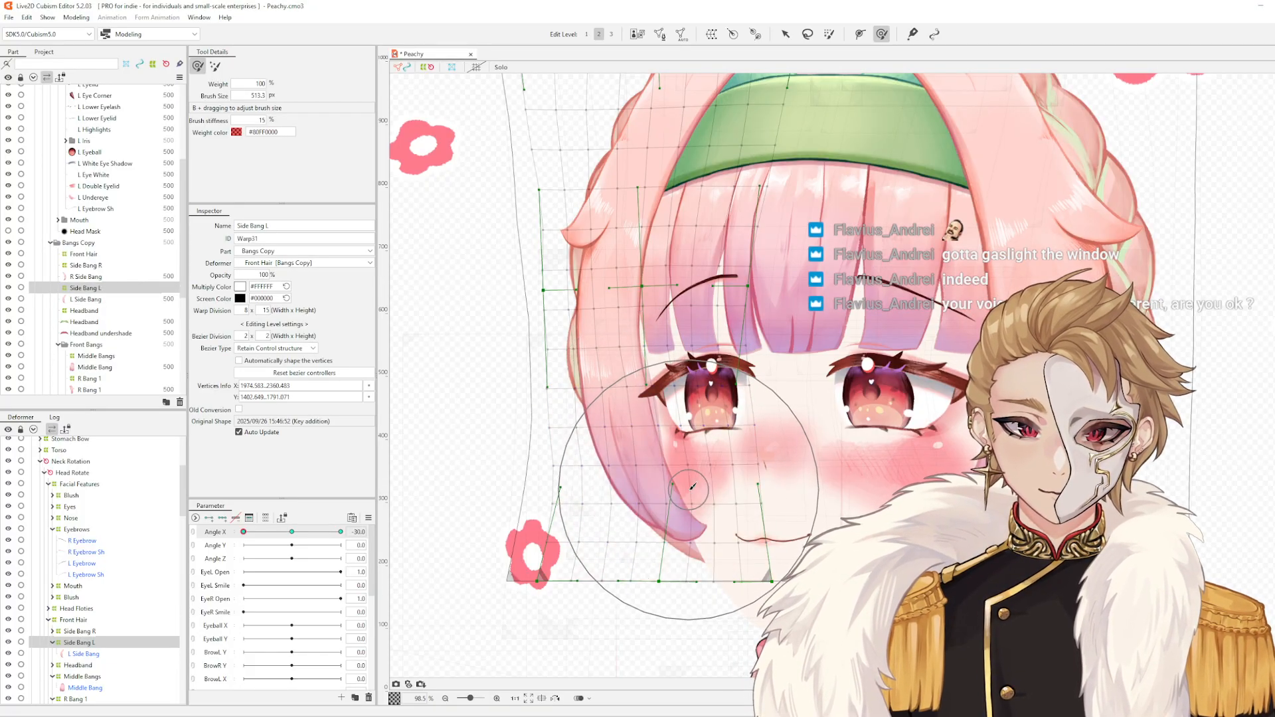
{"action": "mouse_move", "coordinate": [575, 461]}
{"action": "left_mouse_down"}
{"action": "mouse_move", "coordinate": [564, 464]}
{"action": "mouse_move", "coordinate": [579, 470]}
{"action": "left_mouse_up"}
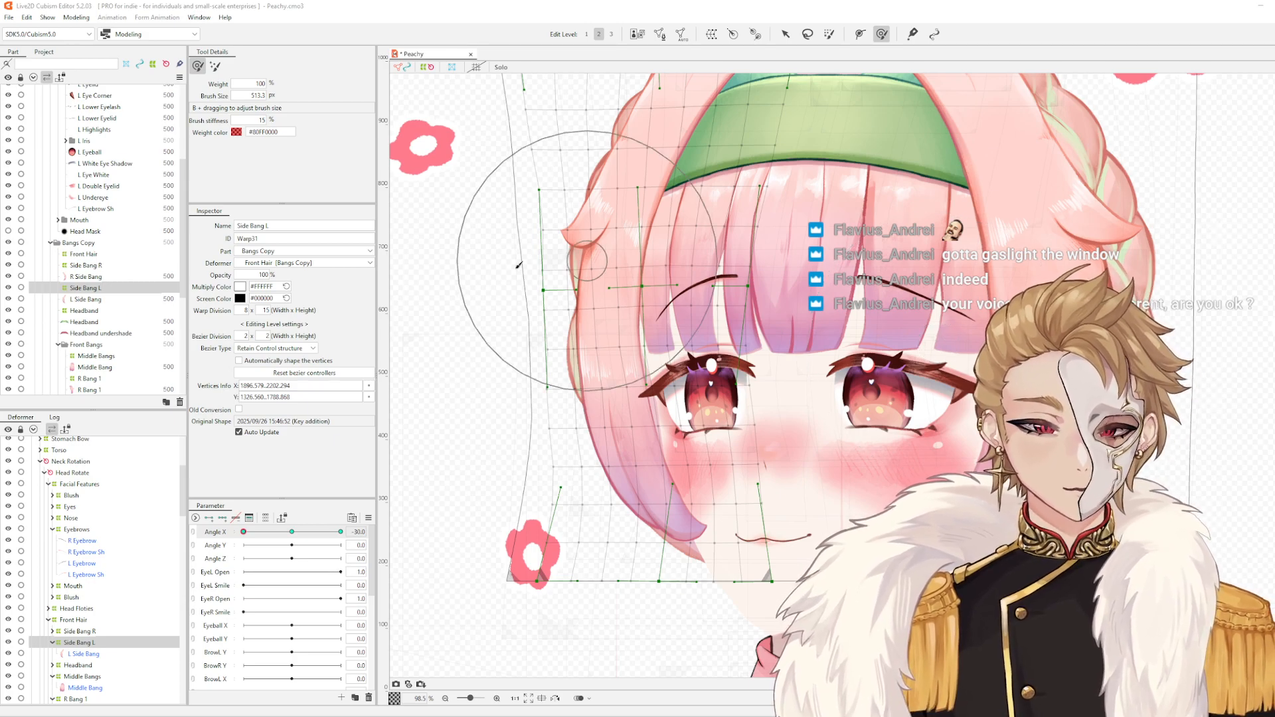
- Refine the Side Bang L deformer with a smaller brush of about 370 px and preview the Angle X turn
{"action": "scroll", "coordinate": [677, 365], "scroll_direction": "up", "scroll_amount": 4}
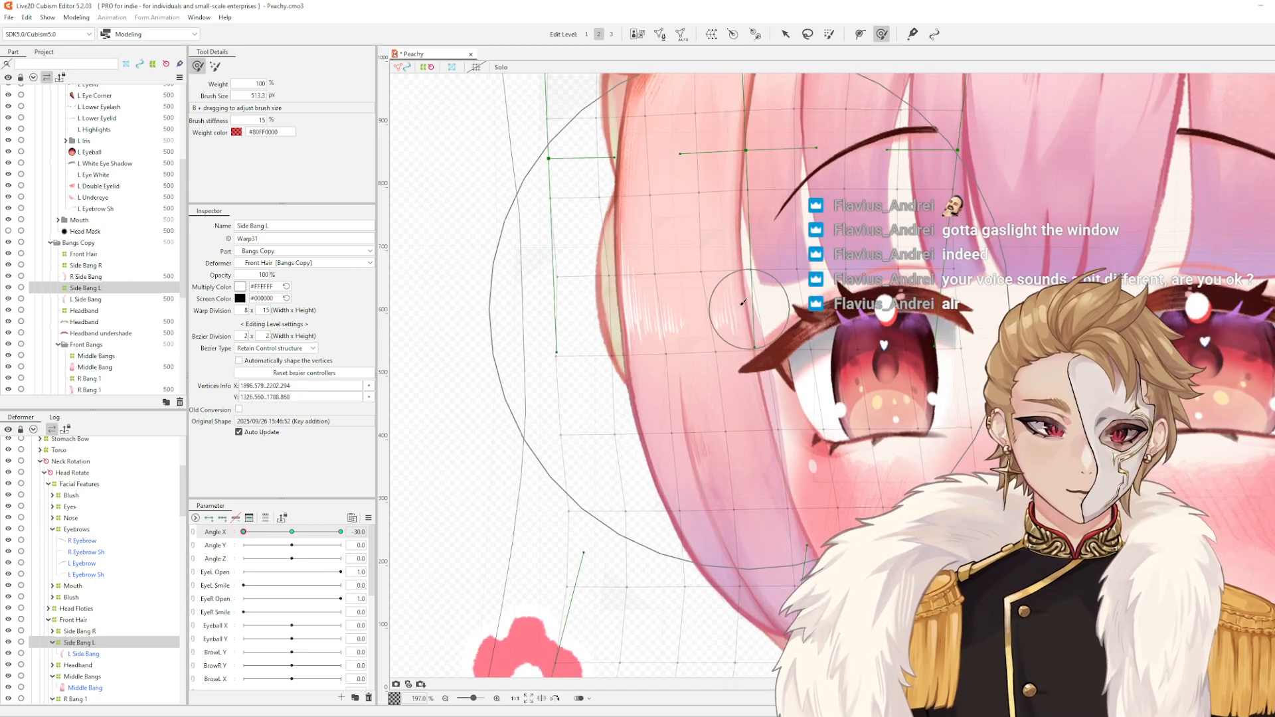
{"action": "key", "text": "b"}
{"action": "left_click_drag", "start_coordinate": [676, 230], "coordinate": [676, 214]}
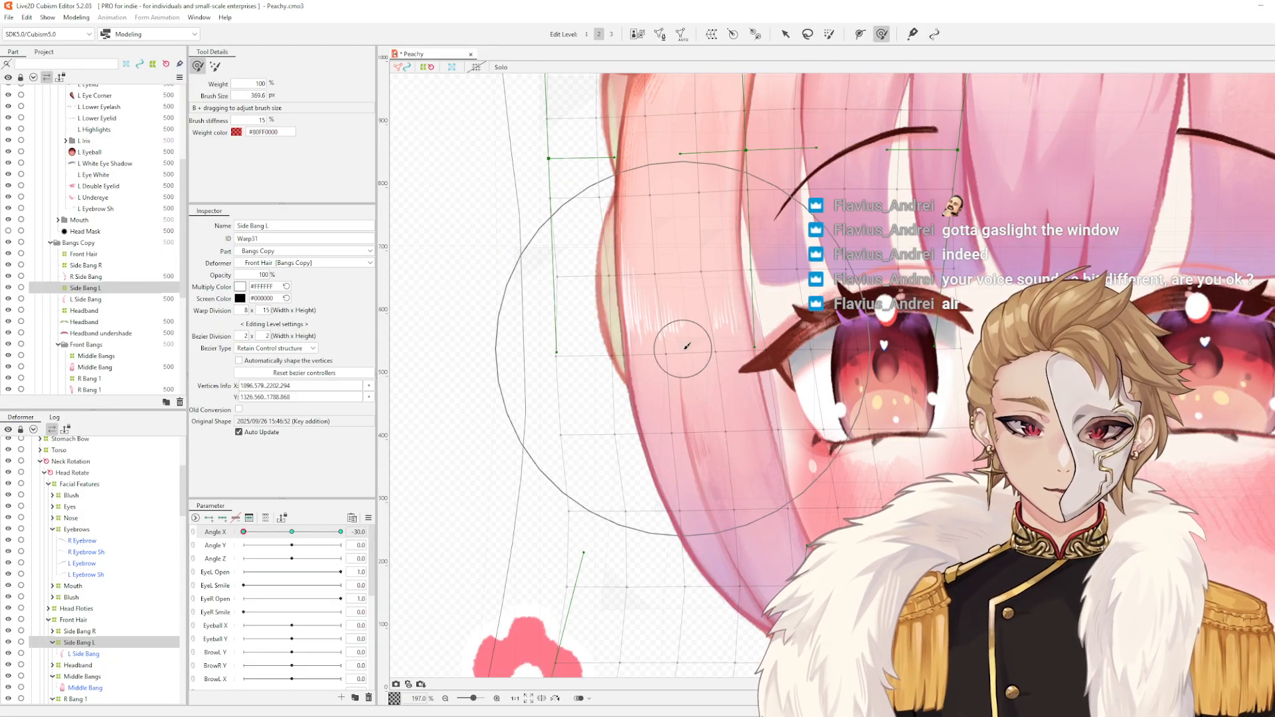
{"action": "scroll", "coordinate": [685, 344], "scroll_direction": "down", "scroll_amount": 5}
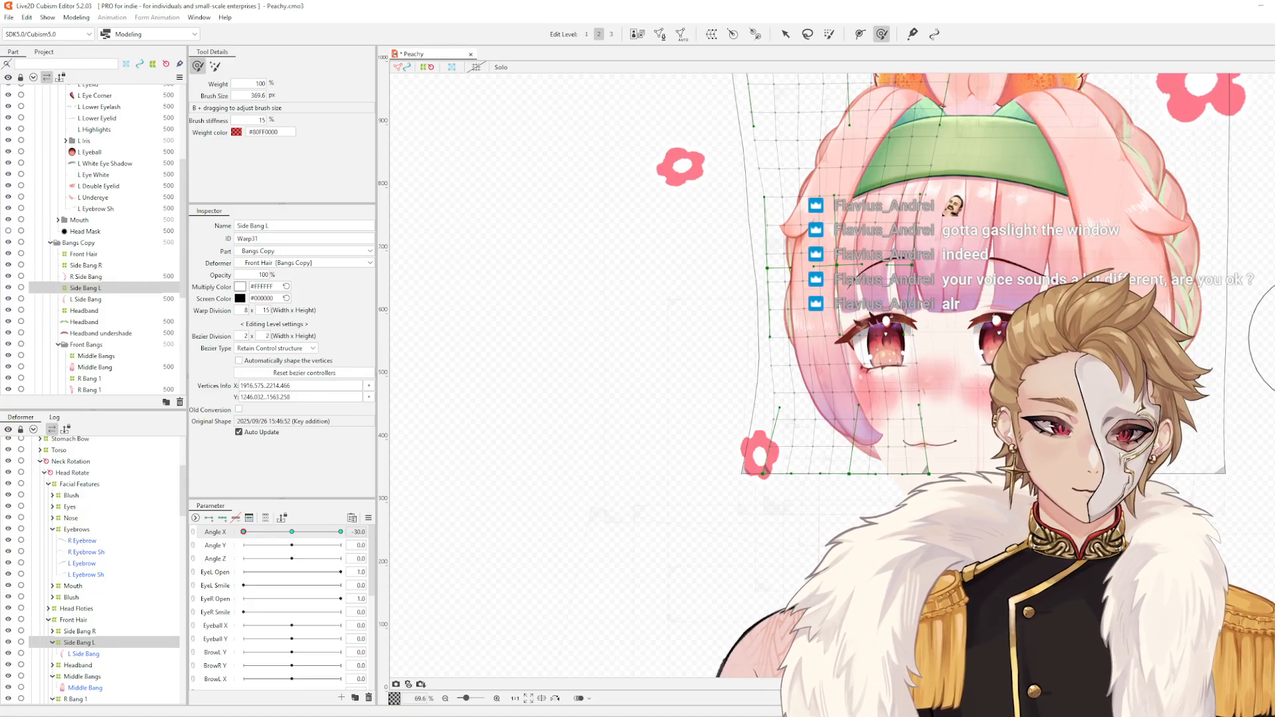
{"action": "left_click_drag", "start_coordinate": [839, 311], "coordinate": [725, 334]}
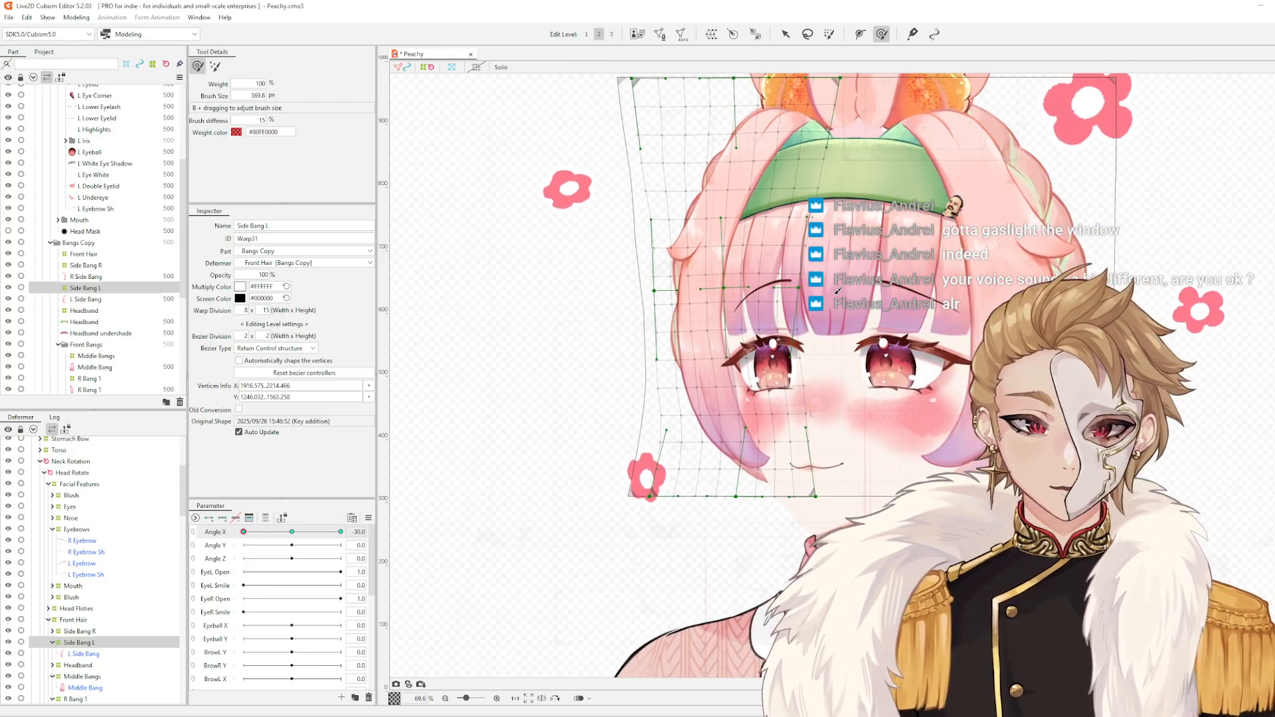
{"action": "left_click_drag", "start_coordinate": [244, 532], "coordinate": [229, 562]}
- Adjust the Middle Bangs deformer along its edge beside the L Bang 2 strand at Angle X -30
{"action": "scroll", "coordinate": [616, 228], "scroll_direction": "up", "scroll_amount": 5}
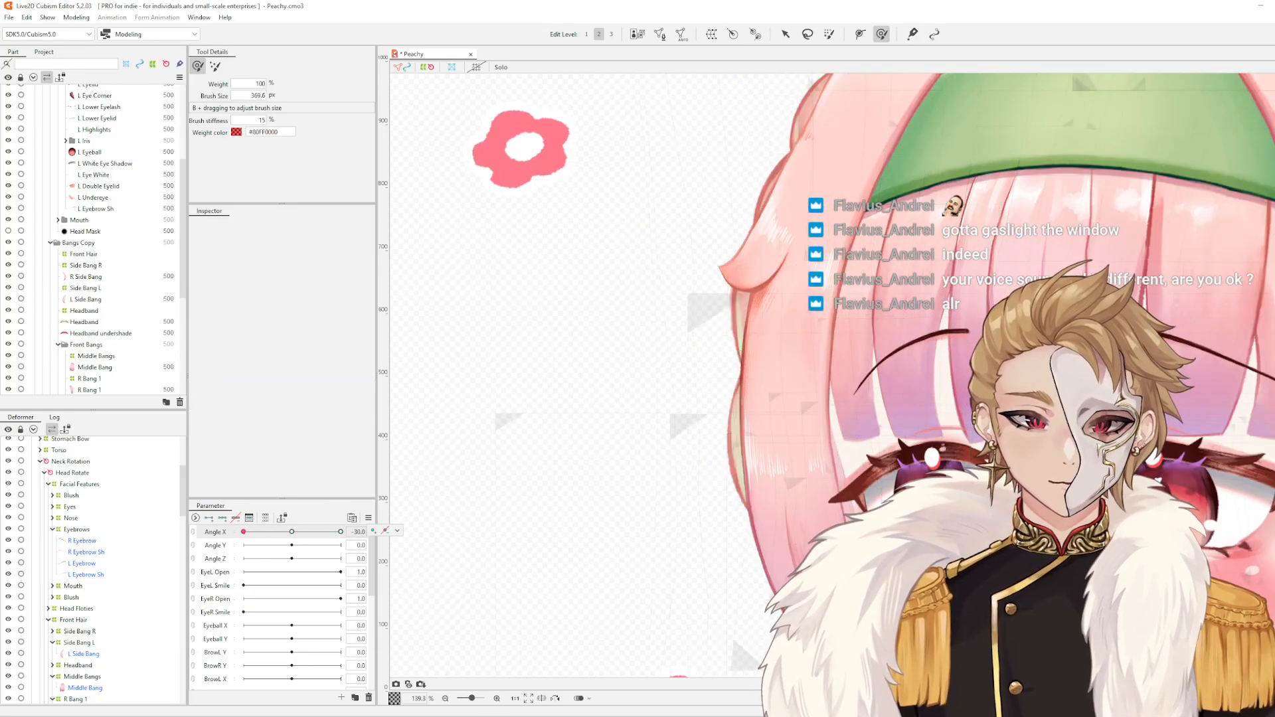
{"action": "left_click", "coordinate": [85, 688]}
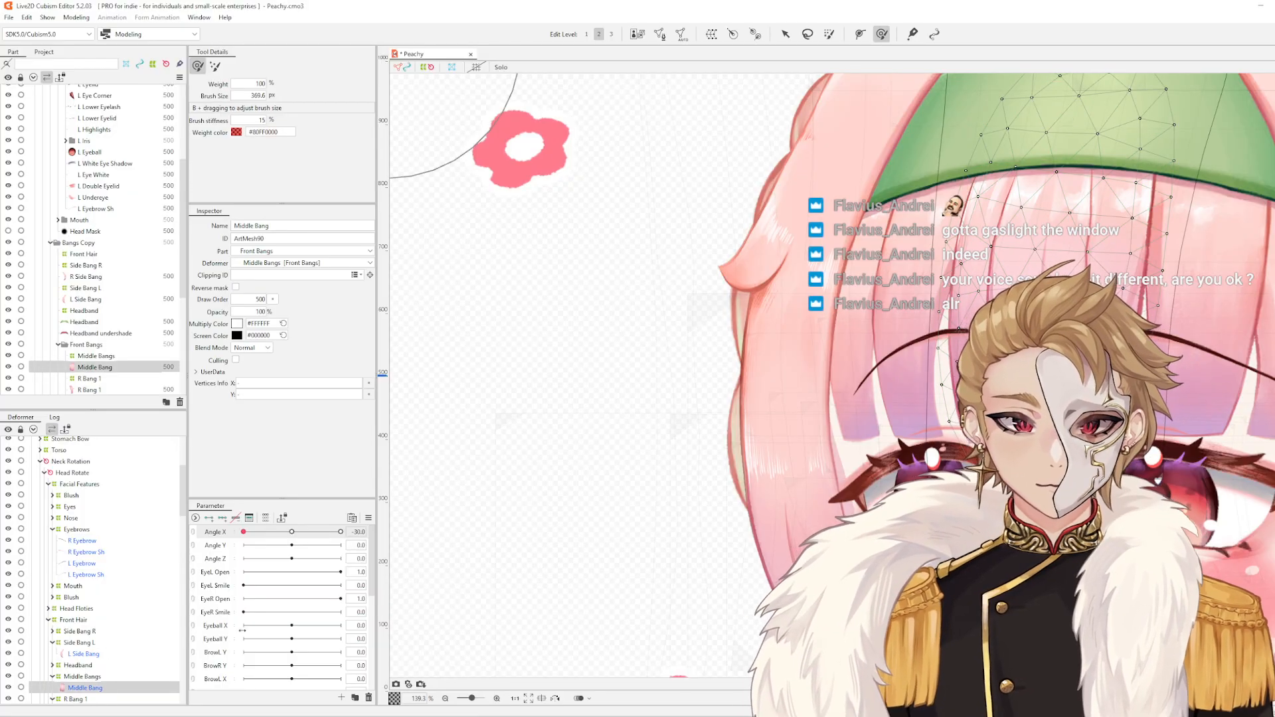
{"action": "left_click", "coordinate": [86, 677]}
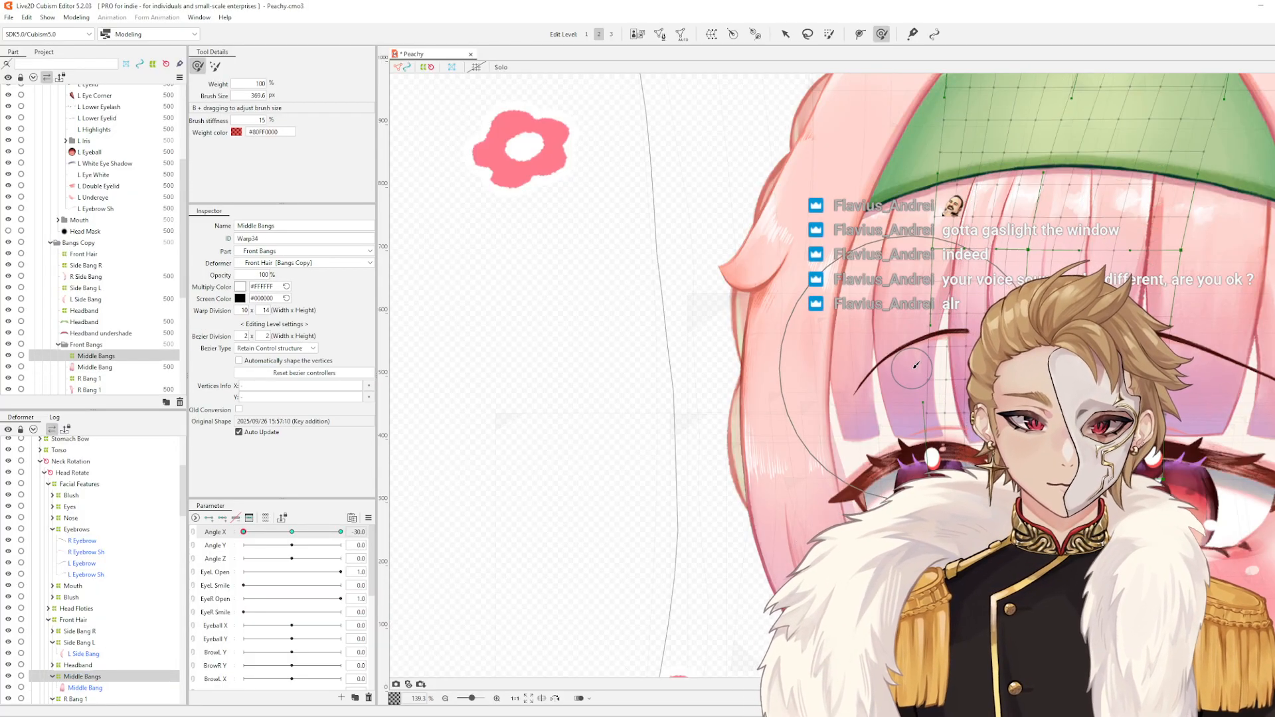
{"action": "left_click_drag", "start_coordinate": [914, 372], "coordinate": [918, 259]}
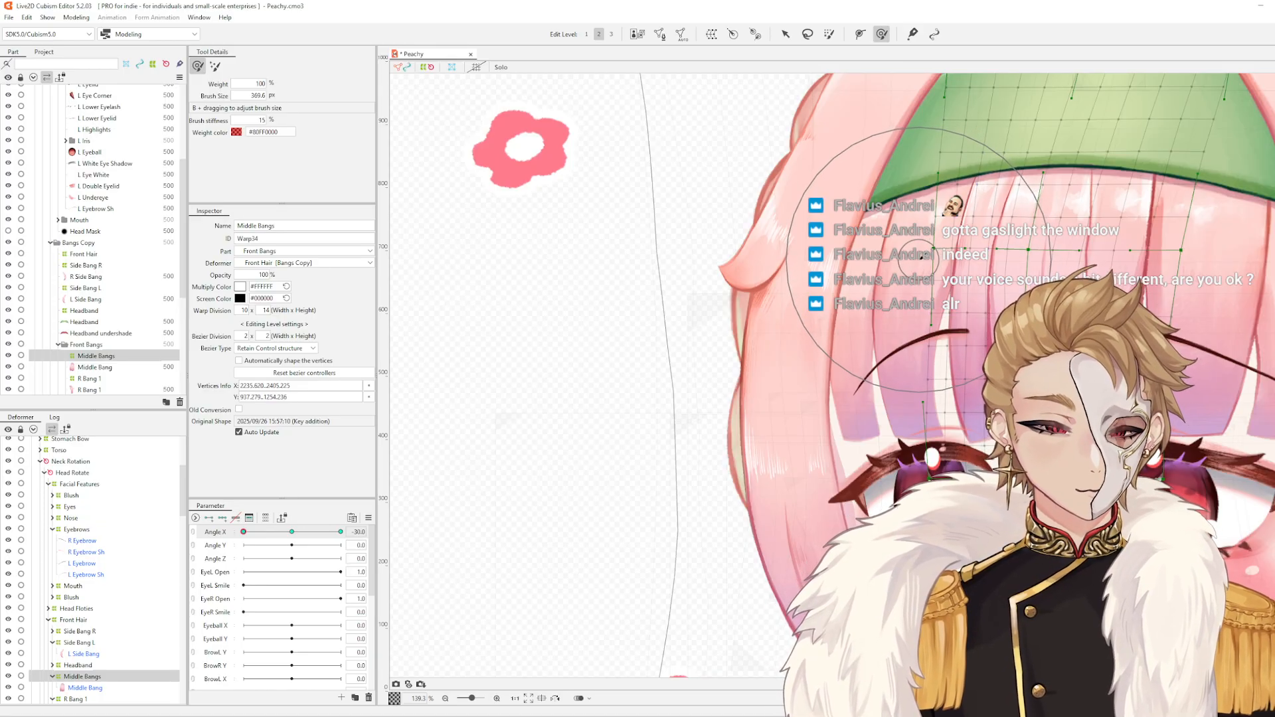
{"action": "scroll", "coordinate": [921, 259], "scroll_direction": "down", "scroll_amount": 4}
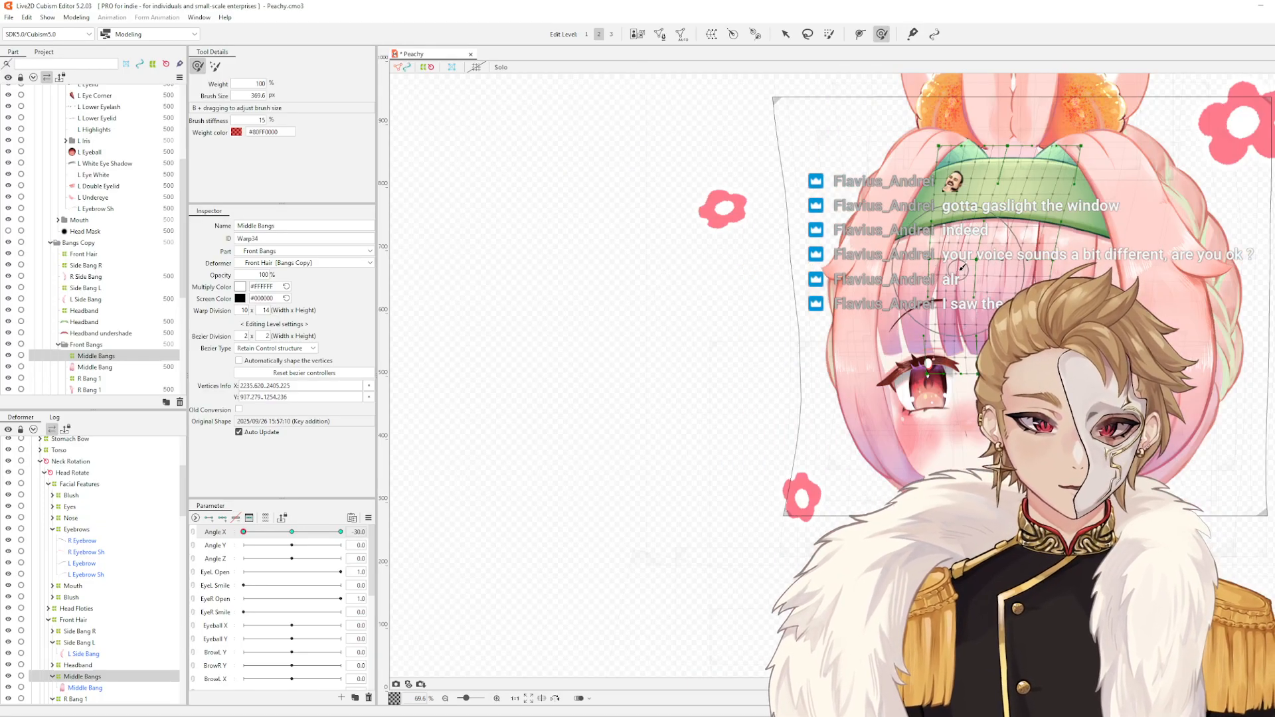
- Reshape the L Bang 2 warp deformer with small strokes of the roughly 370 px brush while checking the Angle X turn
{"action": "left_click", "coordinate": [921, 284]}
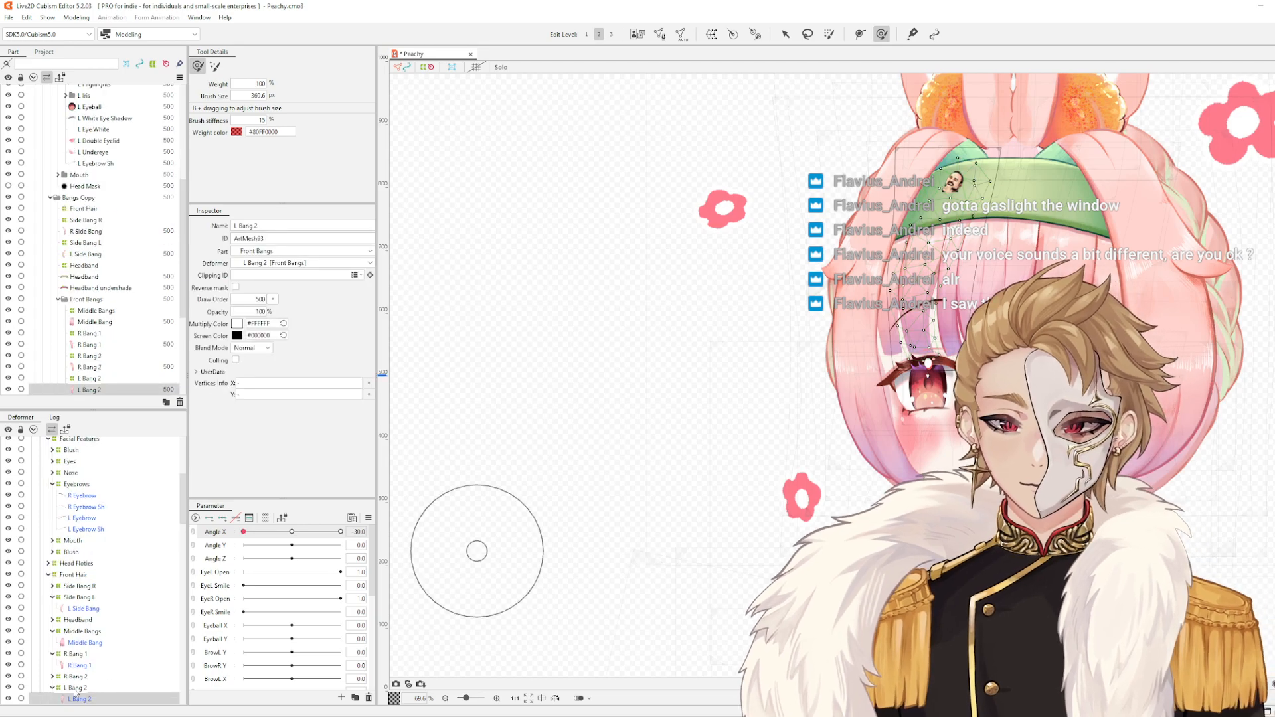
{"action": "left_click", "coordinate": [75, 688]}
{"action": "scroll", "coordinate": [976, 260], "scroll_direction": "up", "scroll_amount": 4}
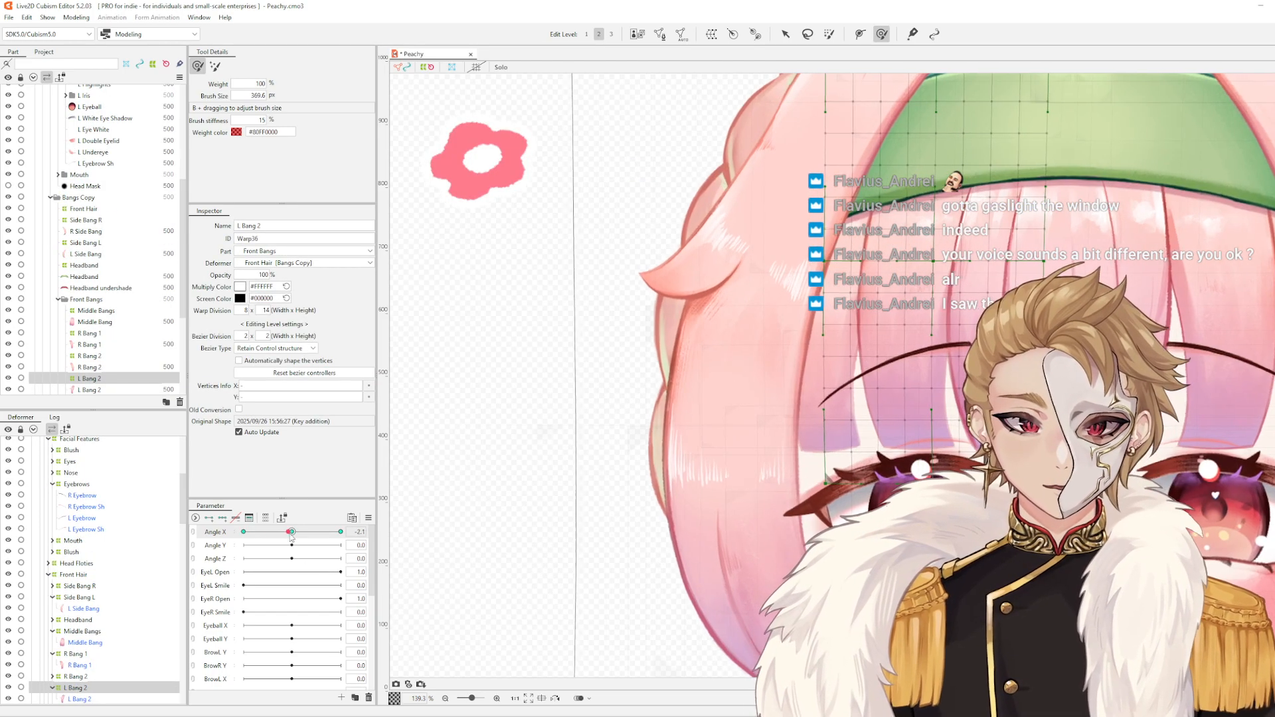
{"action": "left_click_drag", "start_coordinate": [924, 342], "coordinate": [931, 340]}
{"action": "left_click_drag", "start_coordinate": [920, 423], "coordinate": [930, 422]}
{"action": "left_click_drag", "start_coordinate": [795, 338], "coordinate": [801, 337]}
{"action": "left_click_drag", "start_coordinate": [793, 263], "coordinate": [795, 262]}
{"action": "left_click_drag", "start_coordinate": [800, 261], "coordinate": [803, 262]}
{"action": "left_click_drag", "start_coordinate": [806, 393], "coordinate": [816, 395]}
- Refine the L Bang 2 deformer at Angle X -30 with smaller brushes of about 262 and 267 px
{"action": "key", "text": "b"}
{"action": "left_click_drag", "start_coordinate": [923, 419], "coordinate": [885, 408]}
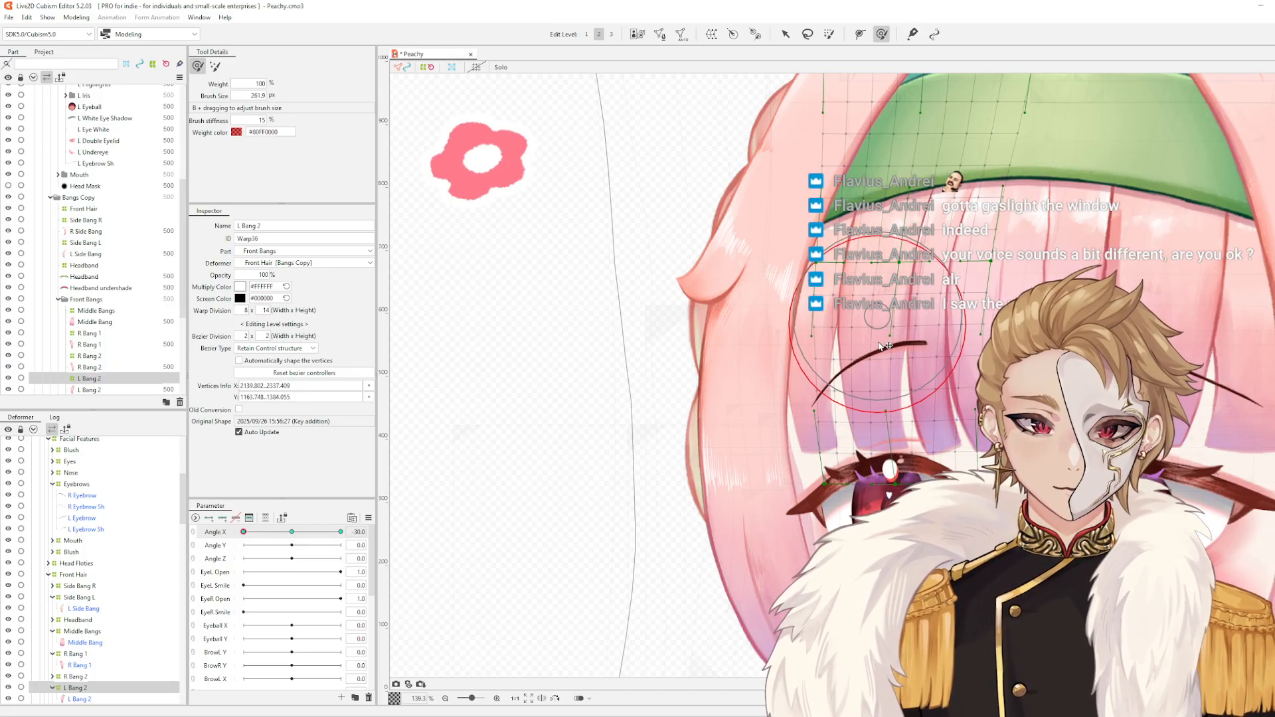
{"action": "left_click_drag", "start_coordinate": [893, 342], "coordinate": [887, 342]}
{"action": "key", "text": "b"}
{"action": "left_click_drag", "start_coordinate": [831, 239], "coordinate": [861, 236]}
{"action": "left_click_drag", "start_coordinate": [899, 266], "coordinate": [894, 265]}
{"action": "left_click_drag", "start_coordinate": [812, 306], "coordinate": [816, 306]}
{"action": "left_click_drag", "start_coordinate": [826, 354], "coordinate": [830, 354]}
{"action": "left_click_drag", "start_coordinate": [834, 427], "coordinate": [838, 427]}
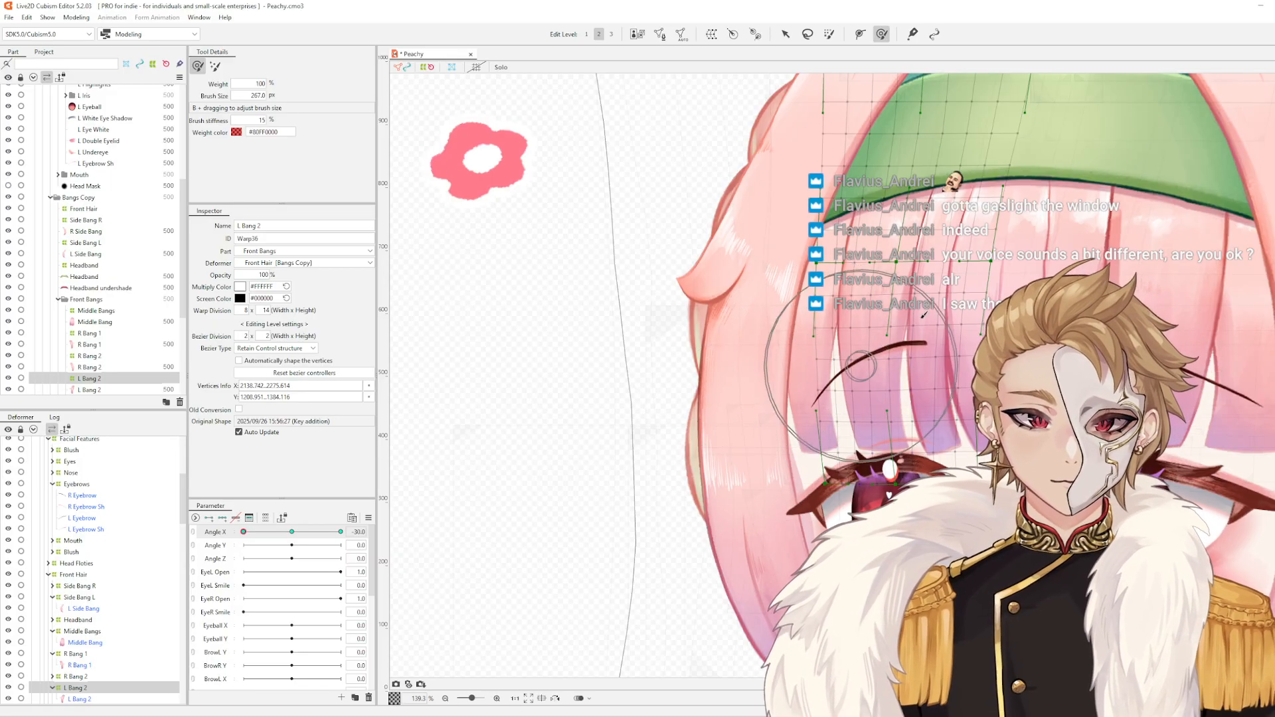
- Preview the L Bang 2 strand through the Angle X turn and nudge its deformer near the eyebrow
{"action": "scroll", "coordinate": [960, 282], "scroll_direction": "down", "scroll_amount": 3}
{"action": "scroll", "coordinate": [965, 284], "scroll_direction": "up", "scroll_amount": 3}
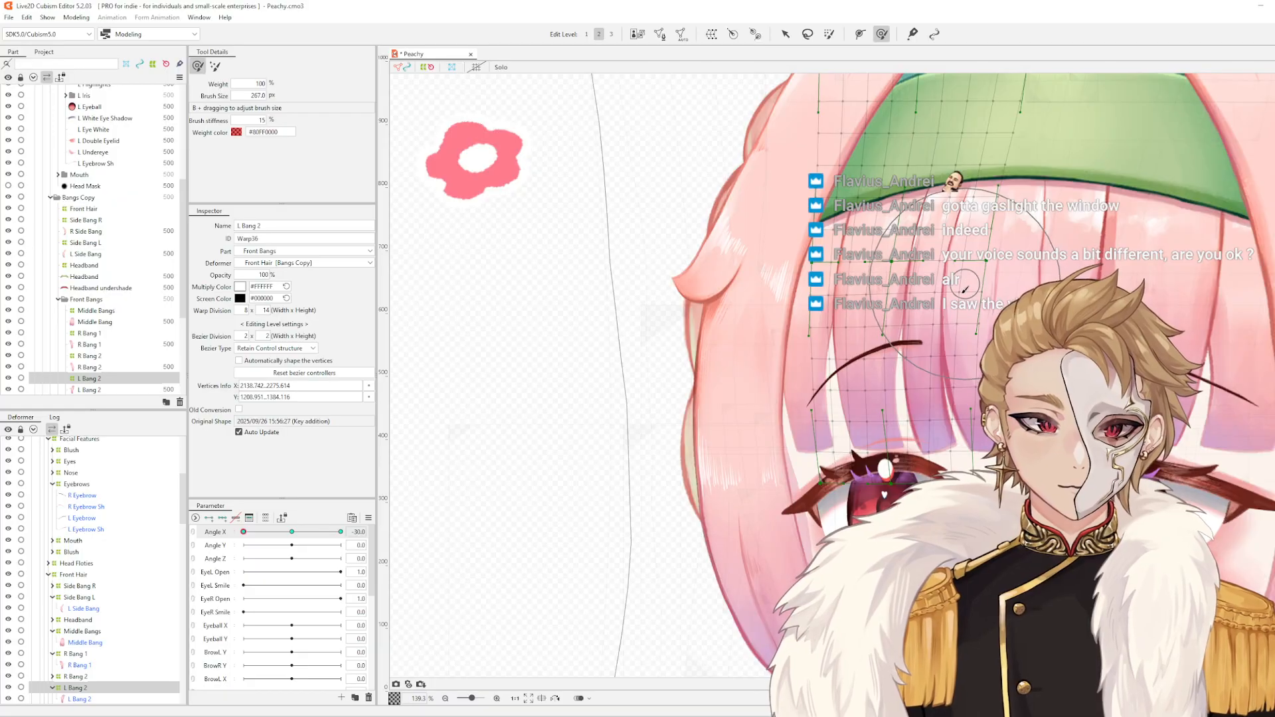
{"action": "scroll", "coordinate": [960, 306], "scroll_direction": "down", "scroll_amount": 2}
{"action": "mouse_move", "coordinate": [244, 532]}
{"action": "left_mouse_down"}
{"action": "mouse_move", "coordinate": [261, 535]}
{"action": "mouse_move", "coordinate": [215, 553]}
{"action": "mouse_move", "coordinate": [414, 550]}
{"action": "mouse_move", "coordinate": [226, 552]}
{"action": "left_mouse_up"}
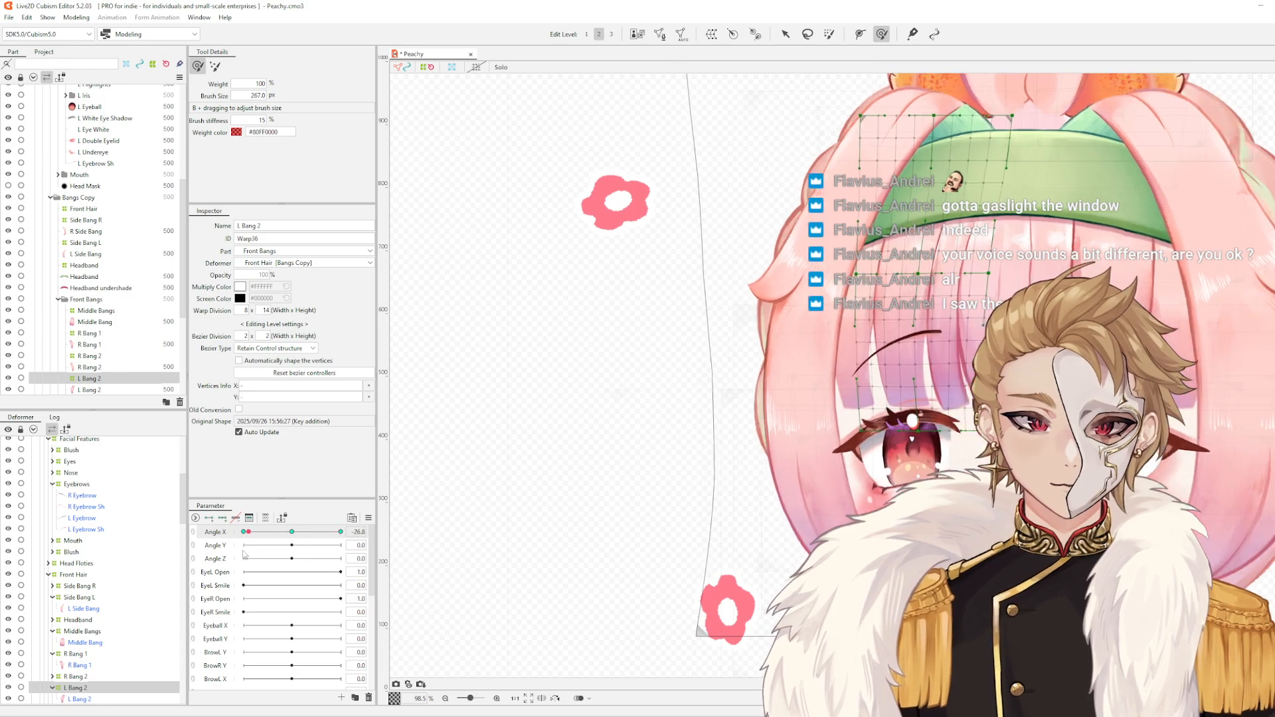
{"action": "left_click", "coordinate": [923, 359]}
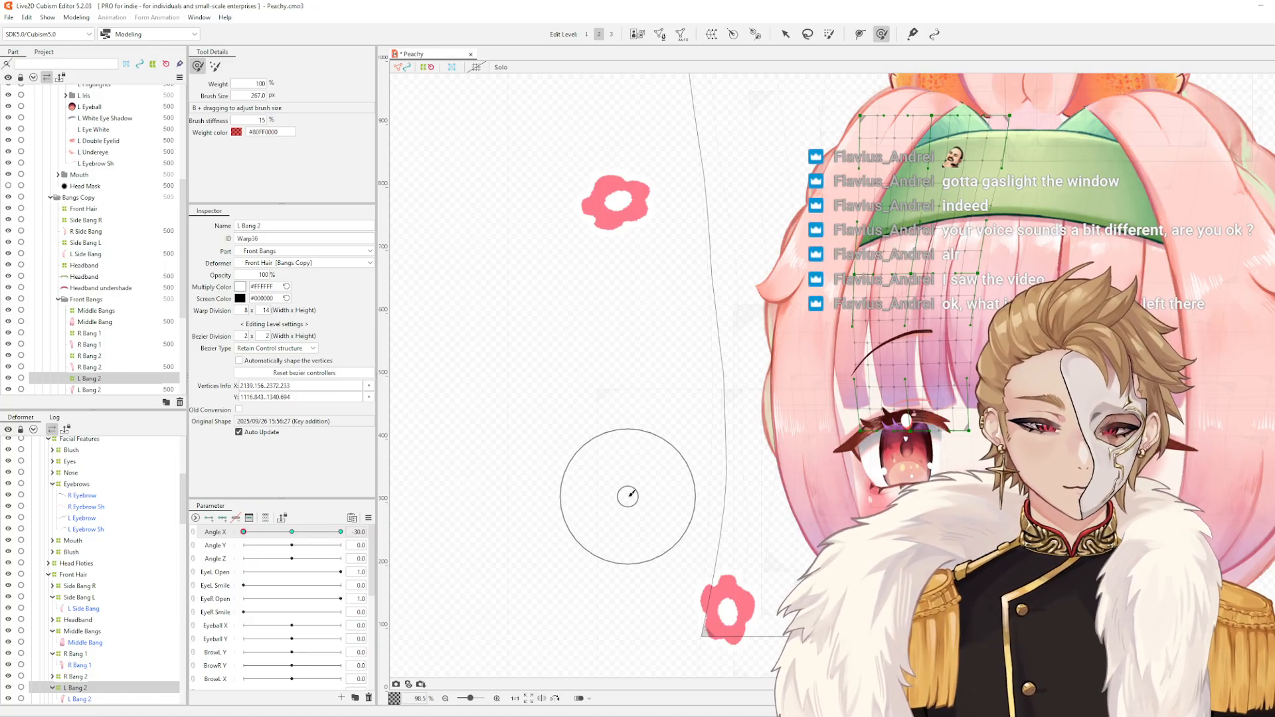
- Inspect the whole fringe at Angle X -30, preview the head turn and look through the part list
{"action": "scroll", "coordinate": [840, 432], "scroll_direction": "up", "scroll_amount": 5}
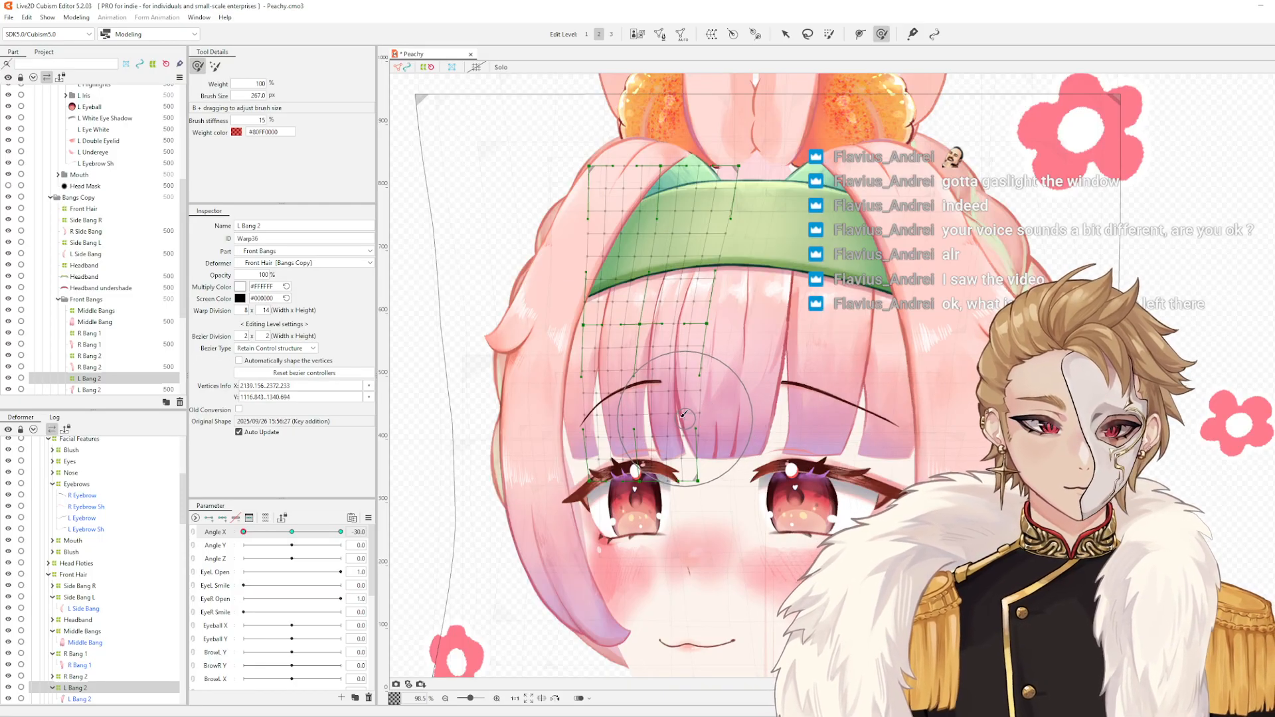
{"action": "scroll", "coordinate": [684, 413], "scroll_direction": "down", "scroll_amount": 5}
{"action": "scroll", "coordinate": [797, 425], "scroll_direction": "up", "scroll_amount": 2}
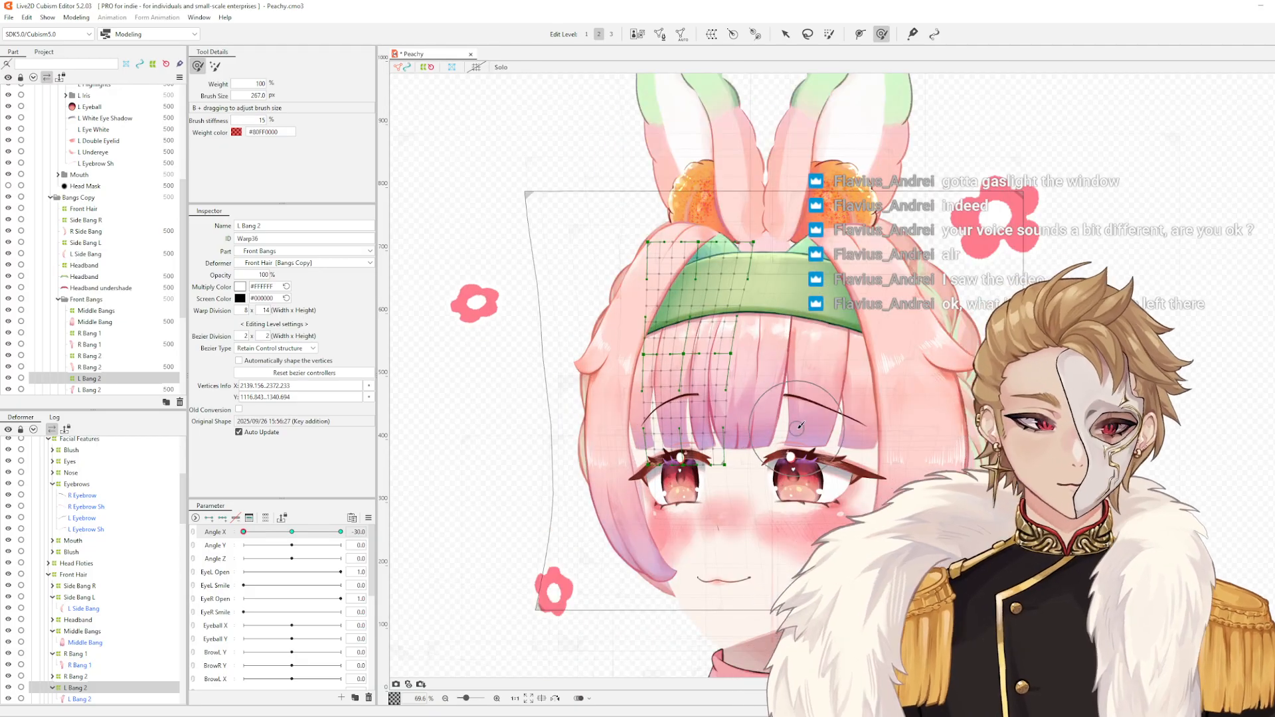
{"action": "scroll", "coordinate": [797, 427], "scroll_direction": "up", "scroll_amount": 2}
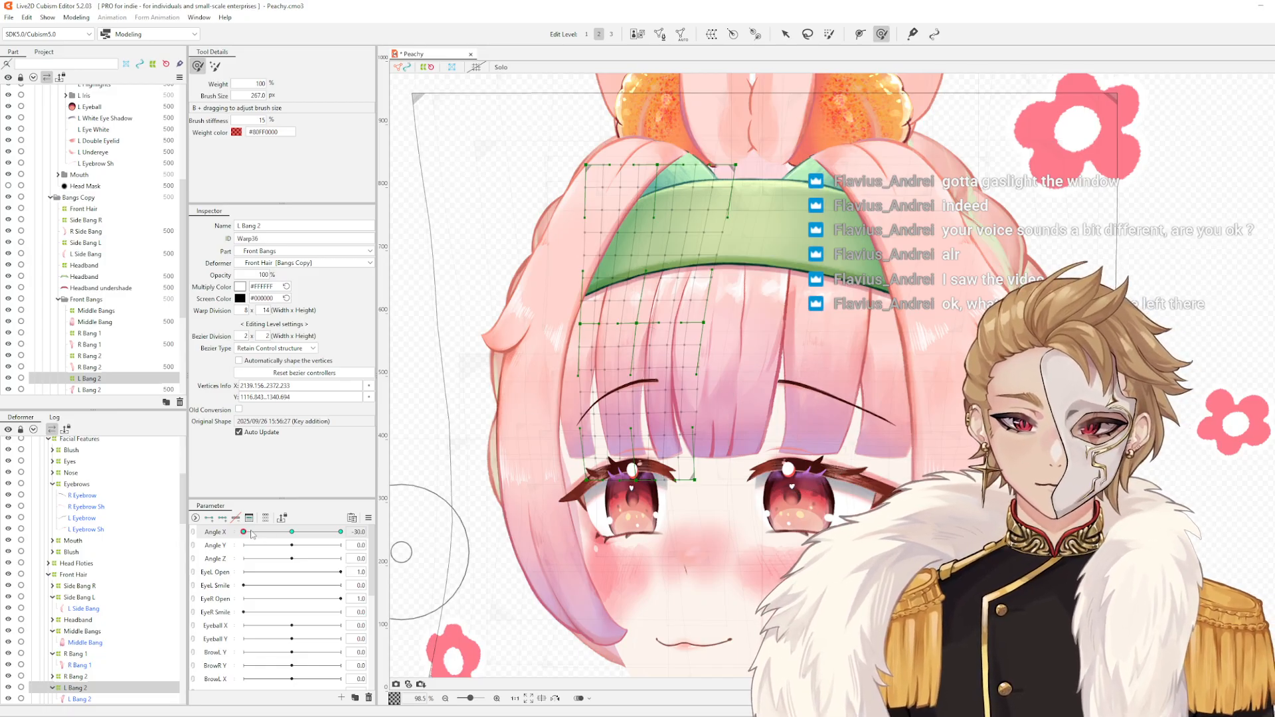
{"action": "mouse_move", "coordinate": [243, 532]}
{"action": "left_mouse_down"}
{"action": "mouse_move", "coordinate": [286, 541]}
{"action": "mouse_move", "coordinate": [228, 551]}
{"action": "left_mouse_up"}
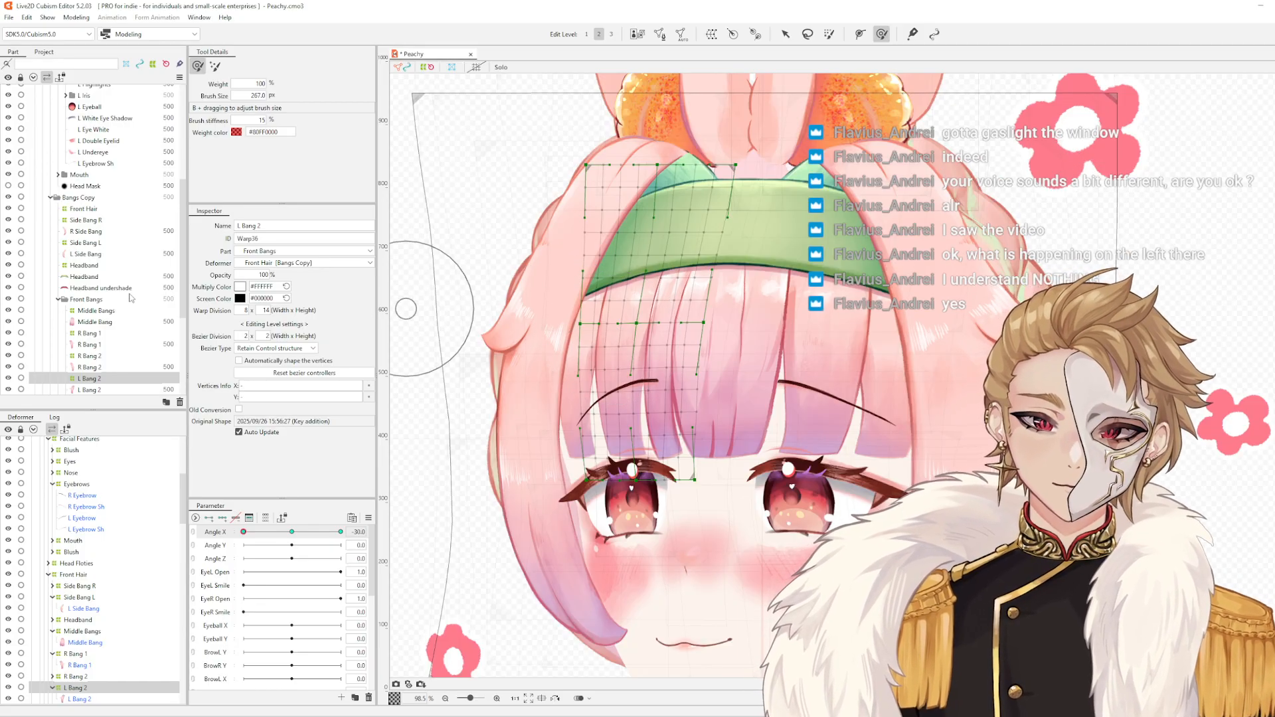
{"action": "scroll", "coordinate": [131, 298], "scroll_direction": "up", "scroll_amount": 6}
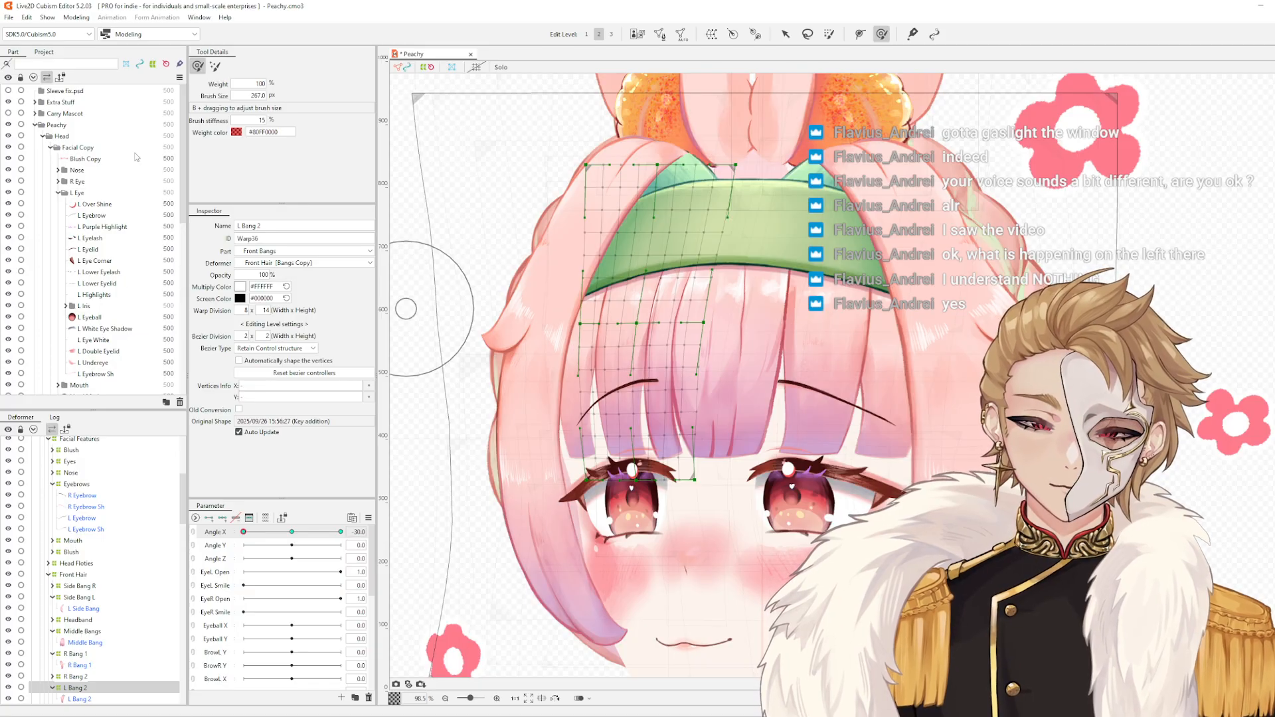
- Look through the part list from the L Eye parts to Front Bangs, checking Under Bang R and the L Bang 1 mesh
{"action": "scroll", "coordinate": [109, 132], "scroll_direction": "down", "scroll_amount": 12}
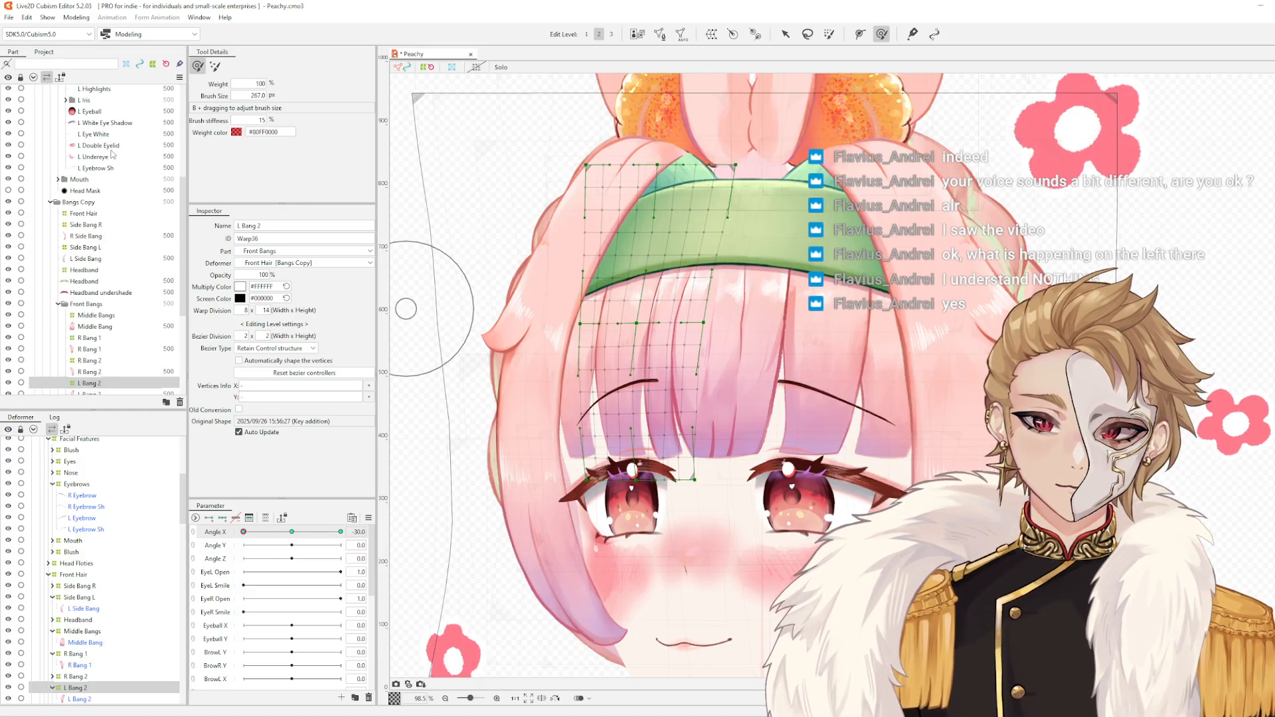
{"action": "scroll", "coordinate": [110, 322], "scroll_direction": "up", "scroll_amount": 8}
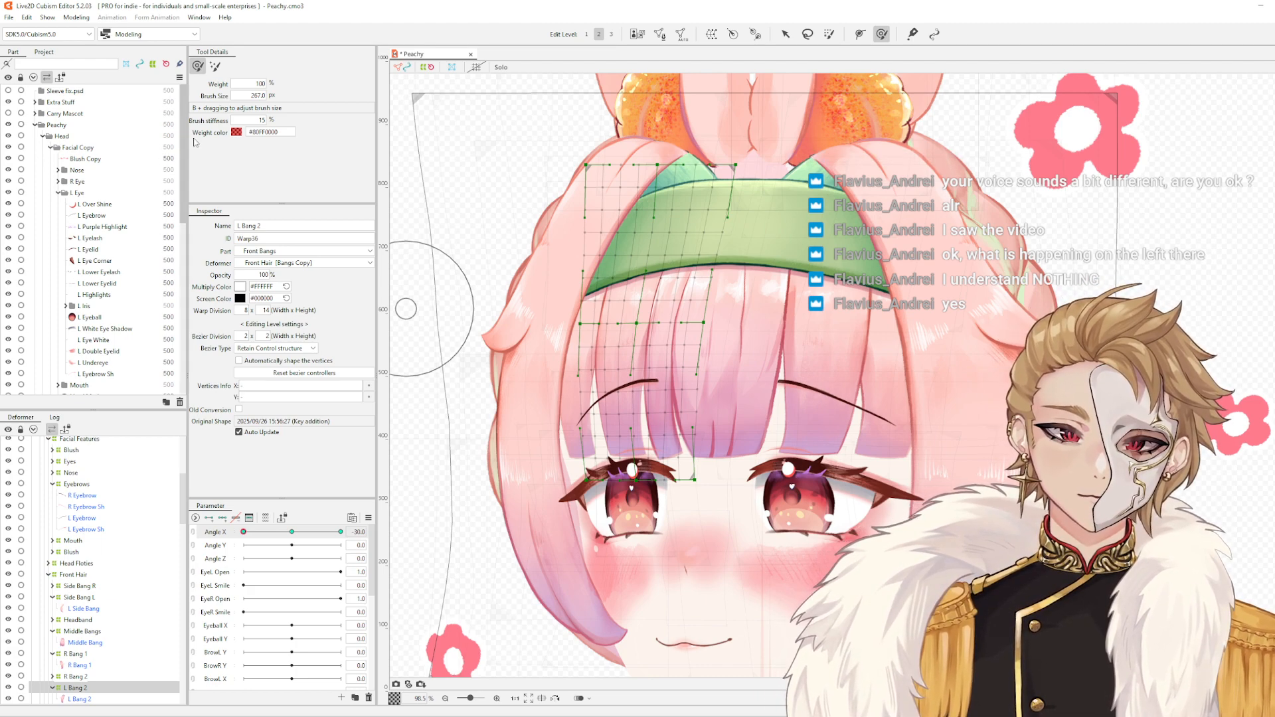
{"action": "scroll", "coordinate": [612, 250], "scroll_direction": "down", "scroll_amount": 2}
{"action": "left_click_drag", "start_coordinate": [630, 272], "coordinate": [664, 274]}
{"action": "scroll", "coordinate": [664, 274], "scroll_direction": "up", "scroll_amount": 2}
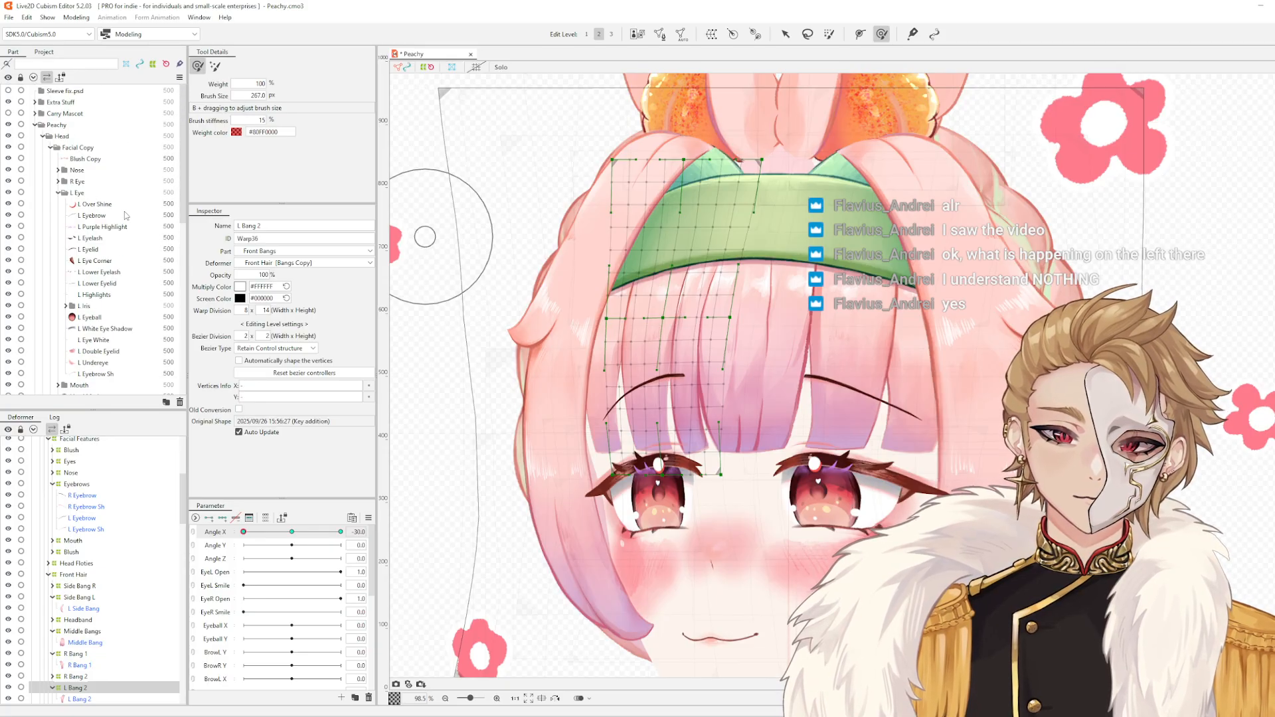
{"action": "scroll", "coordinate": [125, 225], "scroll_direction": "down", "scroll_amount": 10}
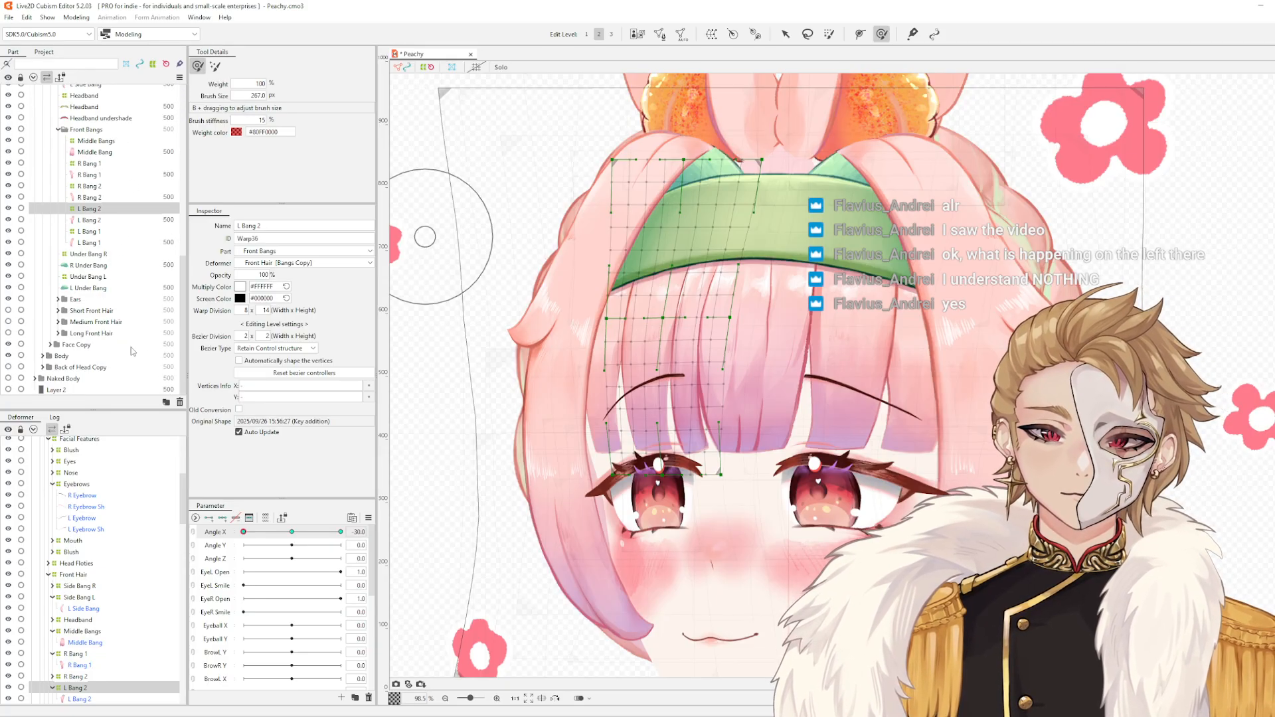
{"action": "scroll", "coordinate": [119, 252], "scroll_direction": "up", "scroll_amount": 5}
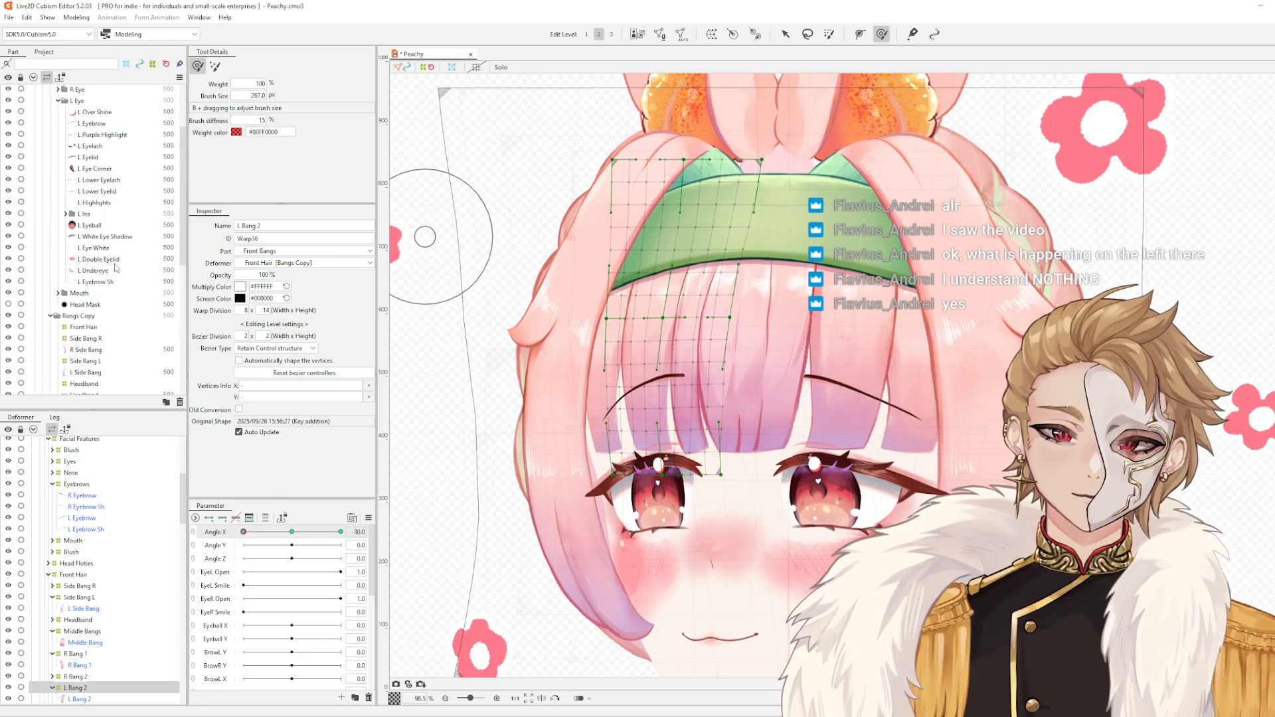
{"action": "scroll", "coordinate": [115, 249], "scroll_direction": "down", "scroll_amount": 5}
{"action": "left_click", "coordinate": [112, 257]}
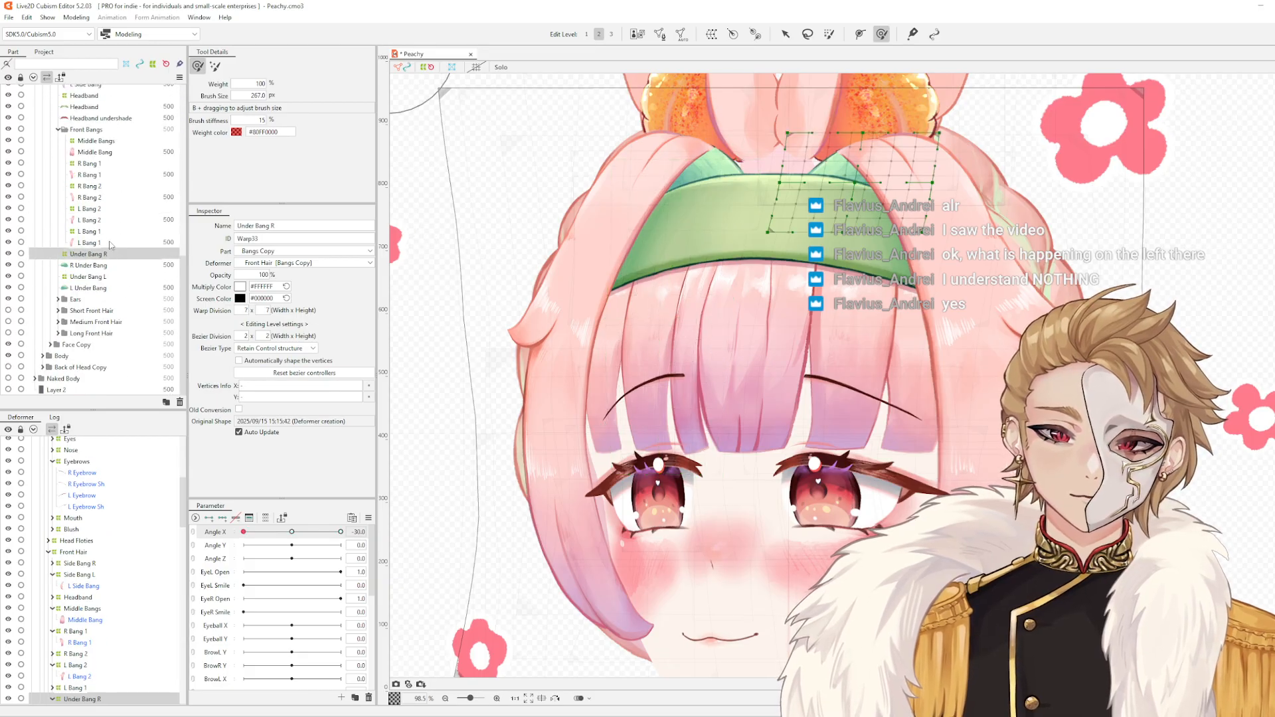
{"action": "key", "text": "Up"}
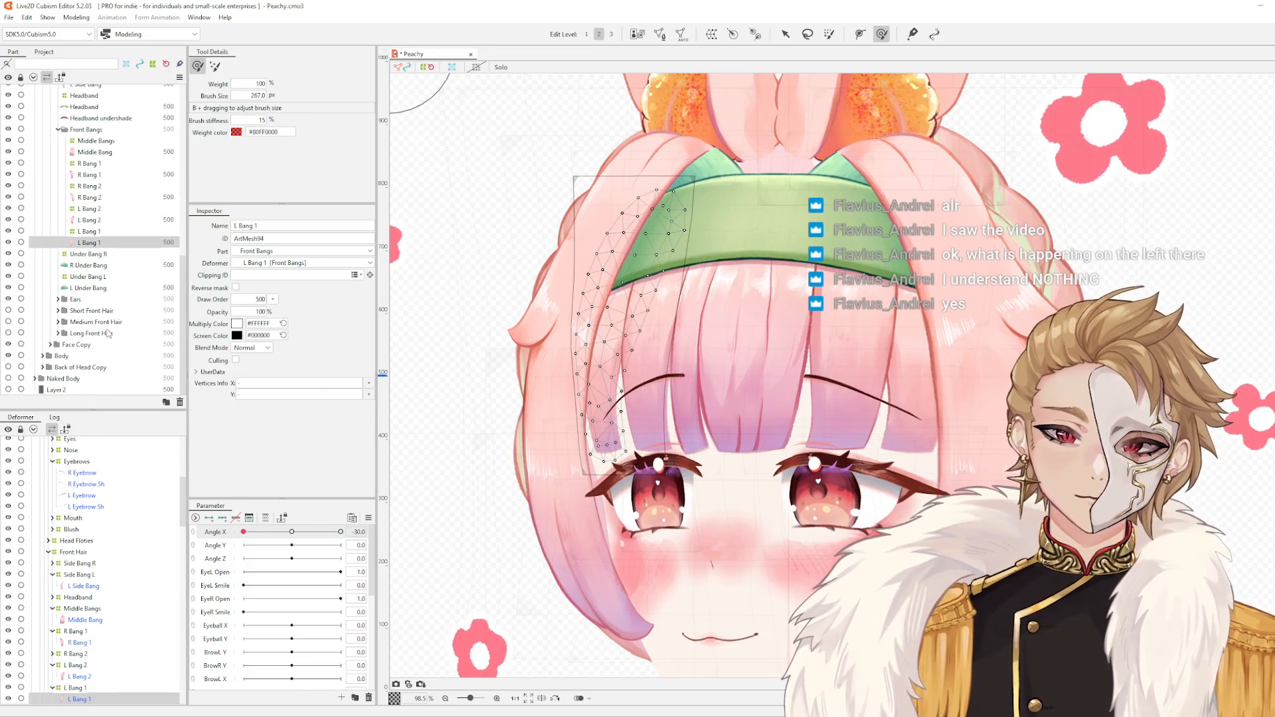
{"action": "scroll", "coordinate": [108, 319], "scroll_direction": "up", "scroll_amount": 10}
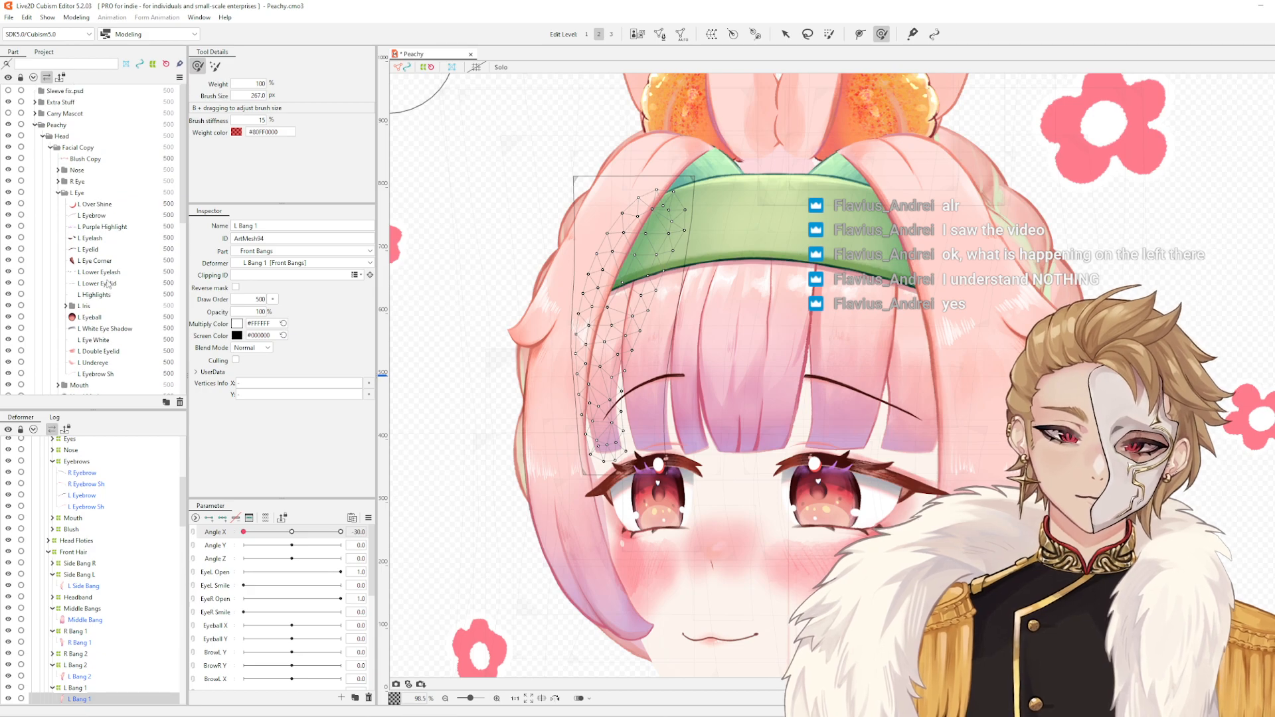
- Select the Sleeve fix.psd part folder and compare the part list with the Peachy project's source and model image folders
{"action": "left_click", "coordinate": [103, 92]}
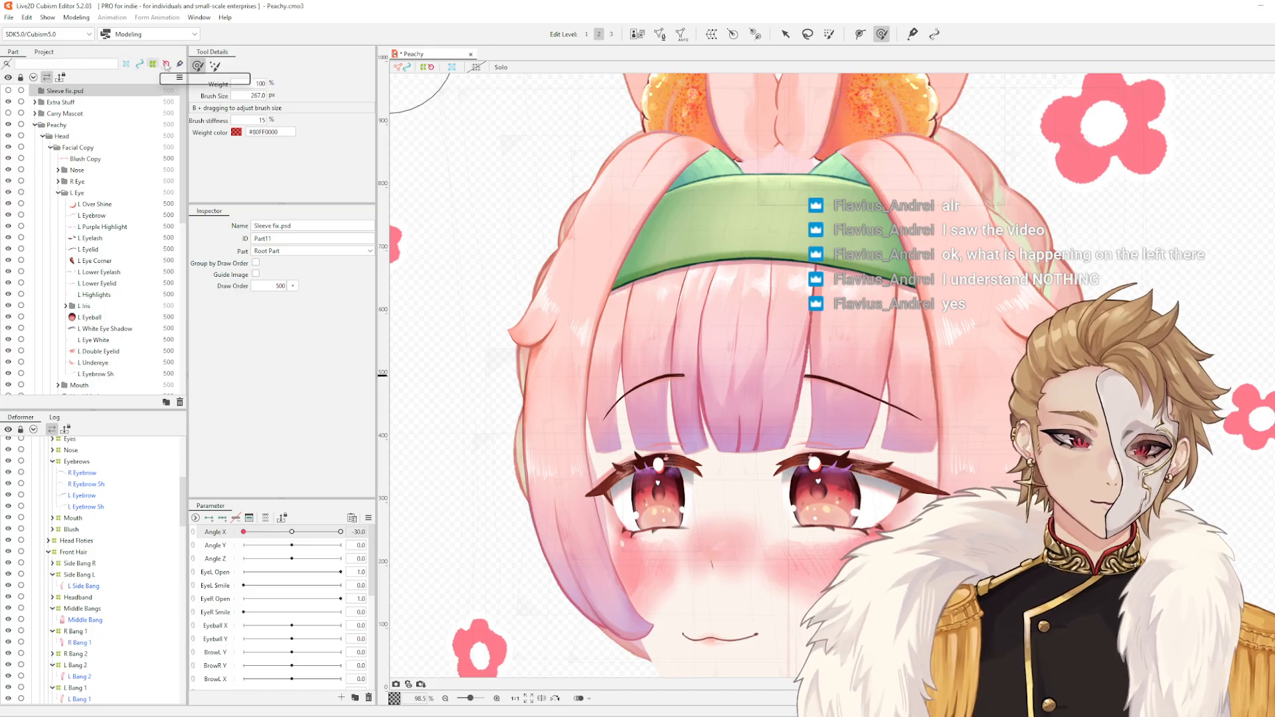
{"action": "left_click", "coordinate": [43, 53]}
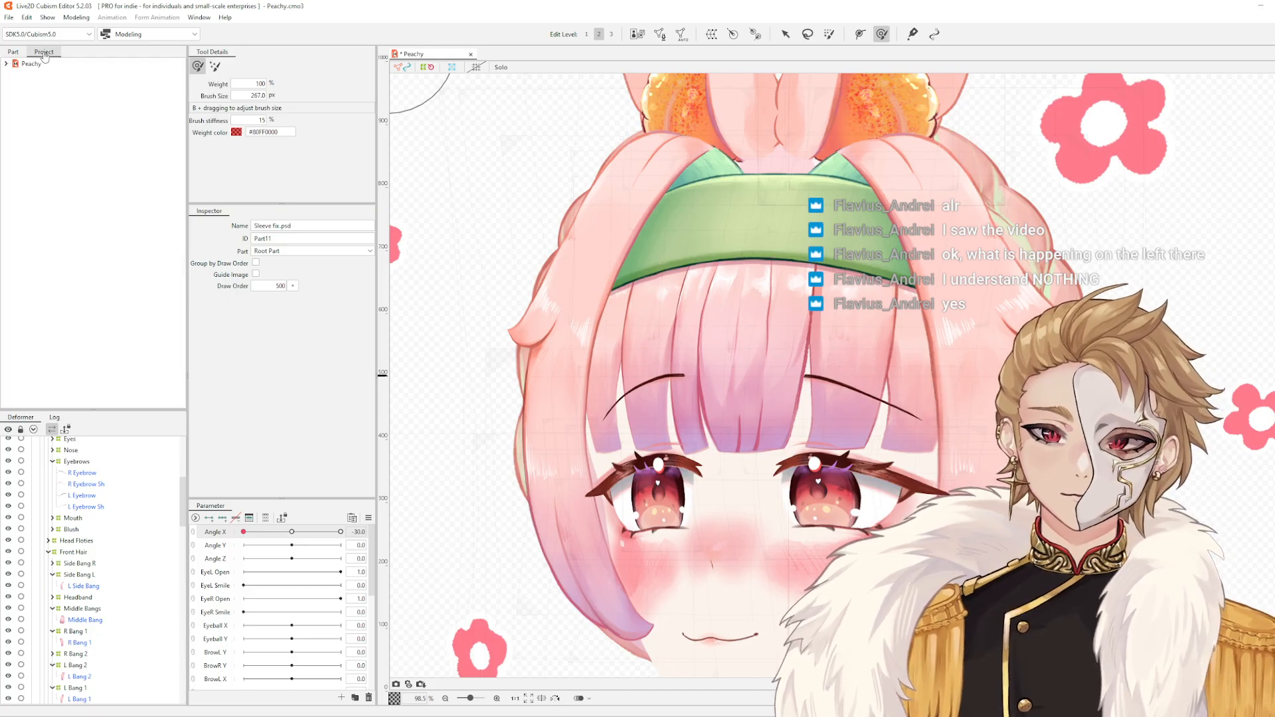
{"action": "left_click", "coordinate": [6, 64]}
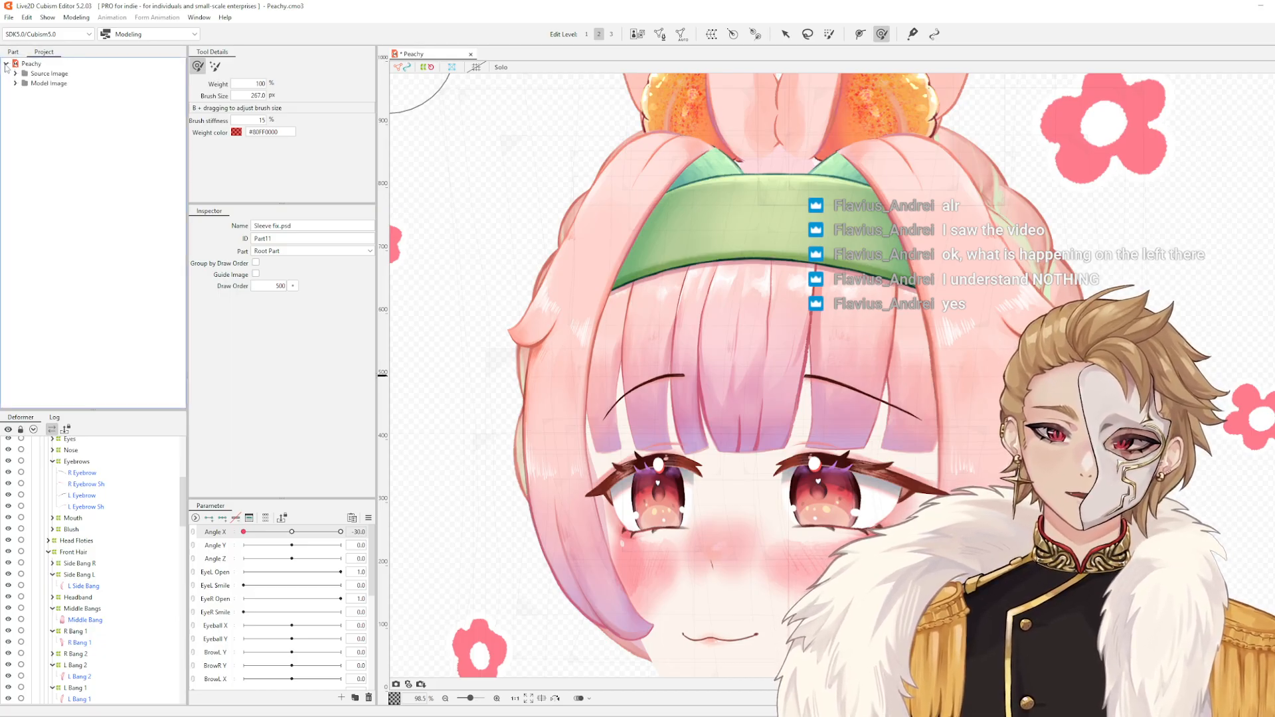
{"action": "left_click", "coordinate": [6, 64]}
{"action": "left_click", "coordinate": [13, 52]}
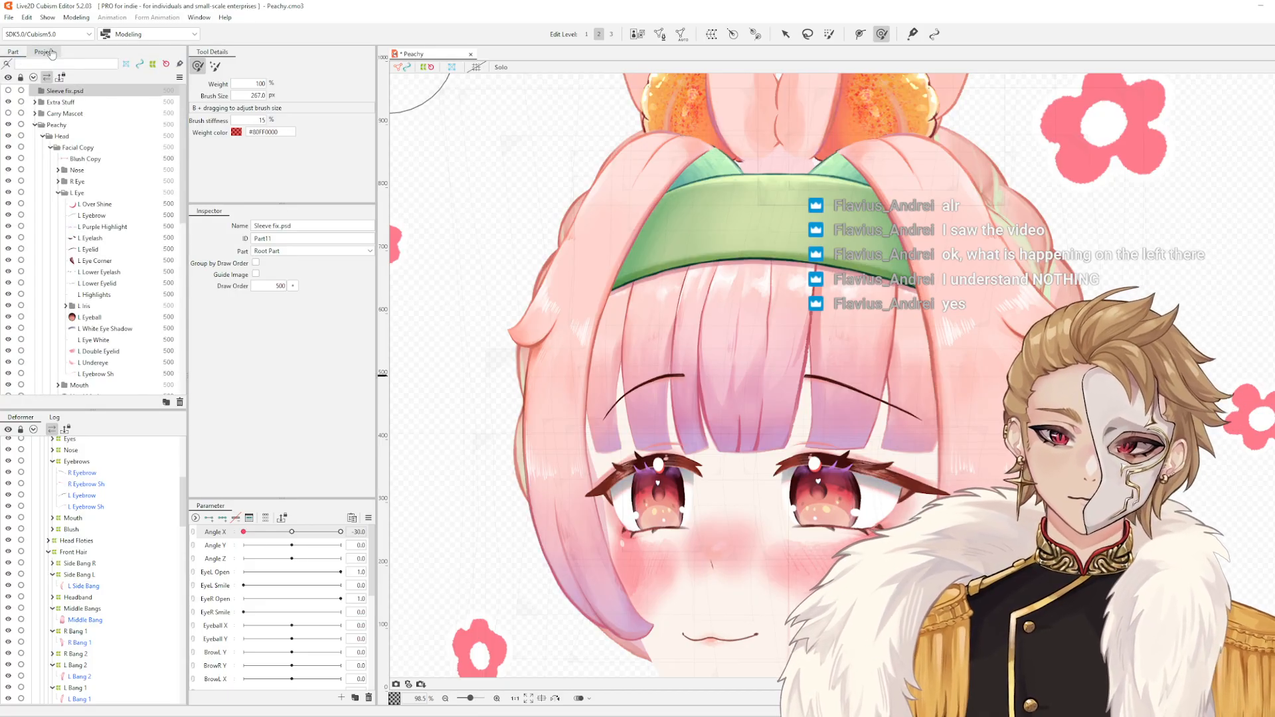
{"action": "left_click", "coordinate": [51, 53]}
{"action": "left_click", "coordinate": [13, 54]}
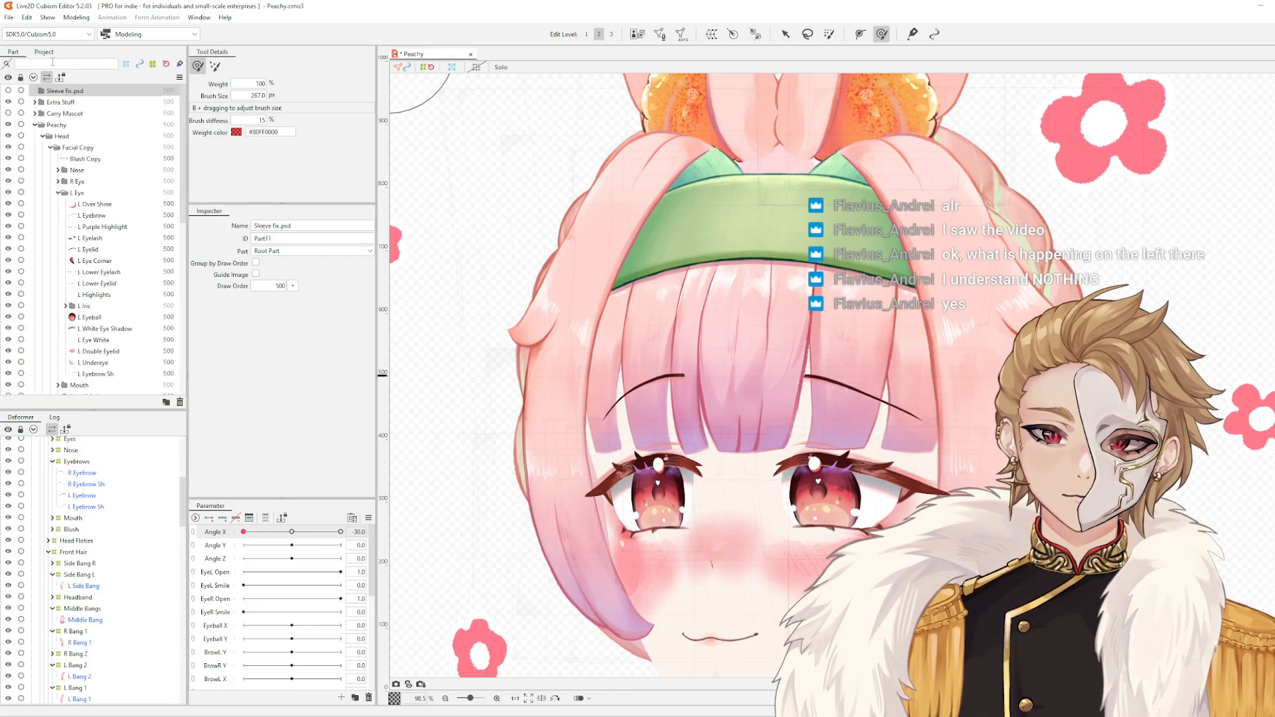
{"action": "left_click", "coordinate": [51, 53]}
{"action": "left_click", "coordinate": [13, 52]}
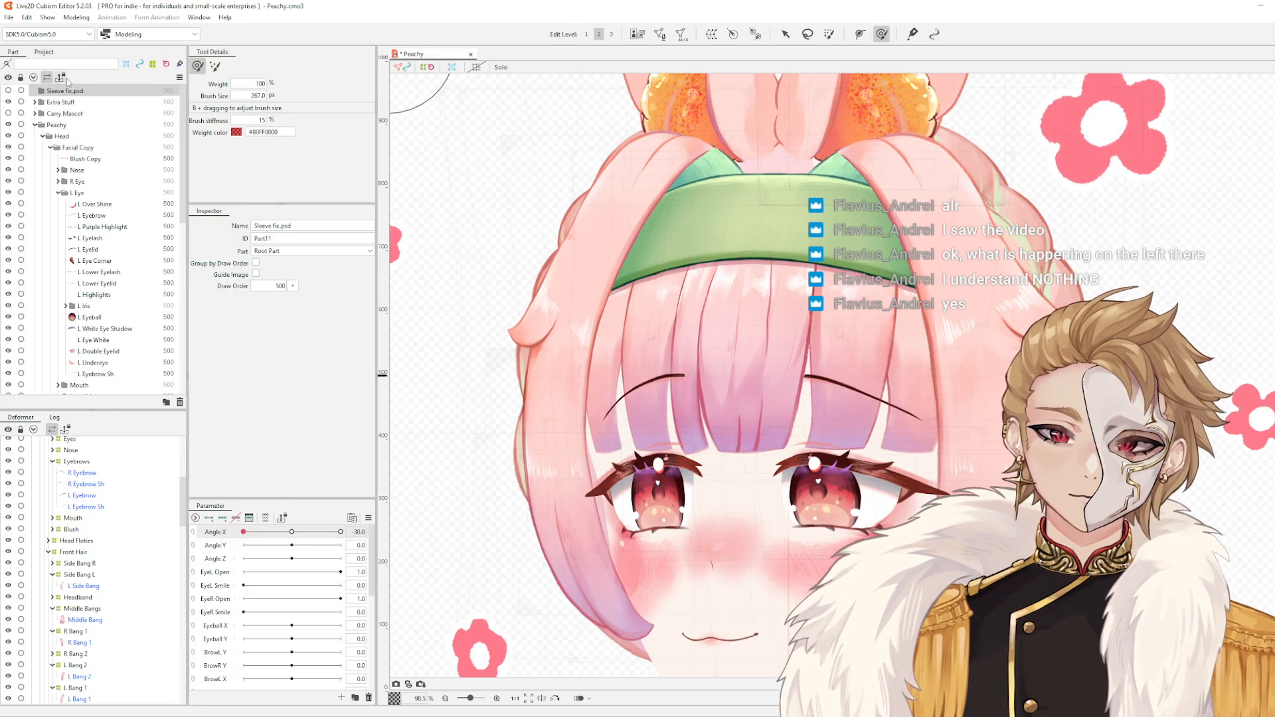
{"action": "scroll", "coordinate": [105, 221], "scroll_direction": "down", "scroll_amount": 5}
{"action": "scroll", "coordinate": [104, 221], "scroll_direction": "up", "scroll_amount": 5}
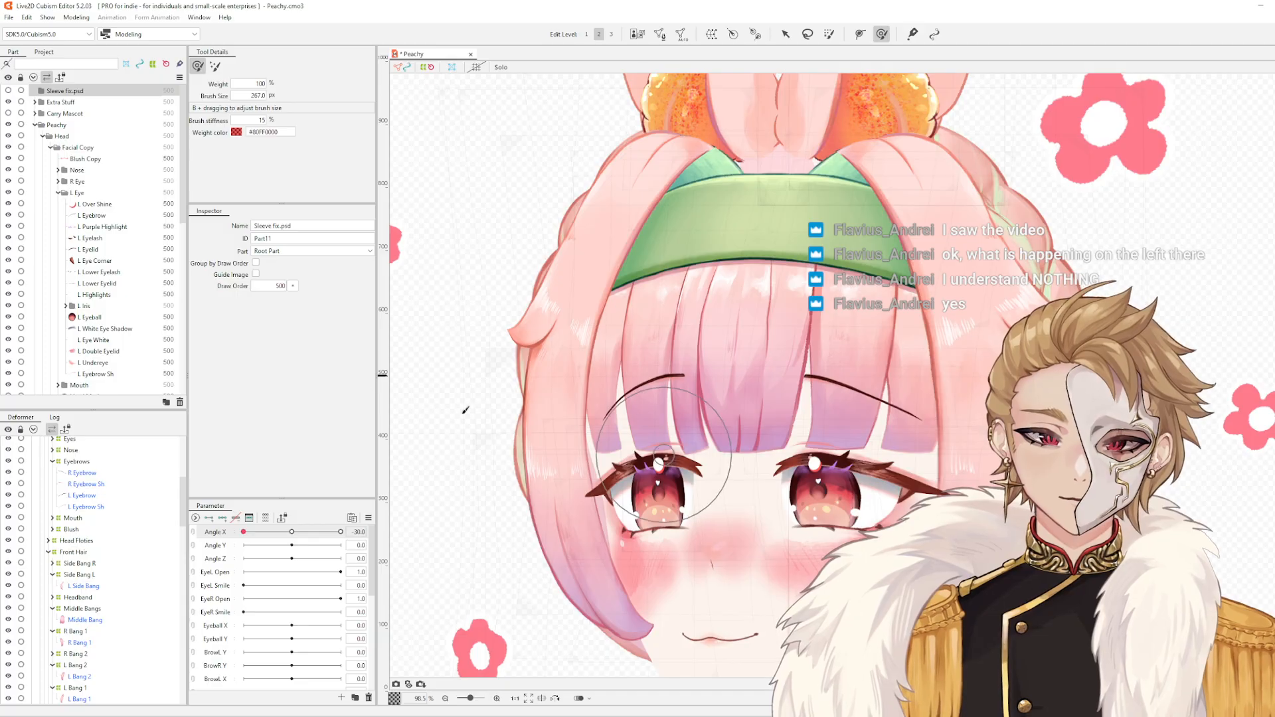
- Examine the full deformer hierarchy, from Upper Body Rotate and Breath through the Front Hair deformers to the unassigned body meshes
{"action": "scroll", "coordinate": [84, 491], "scroll_direction": "up", "scroll_amount": 6}
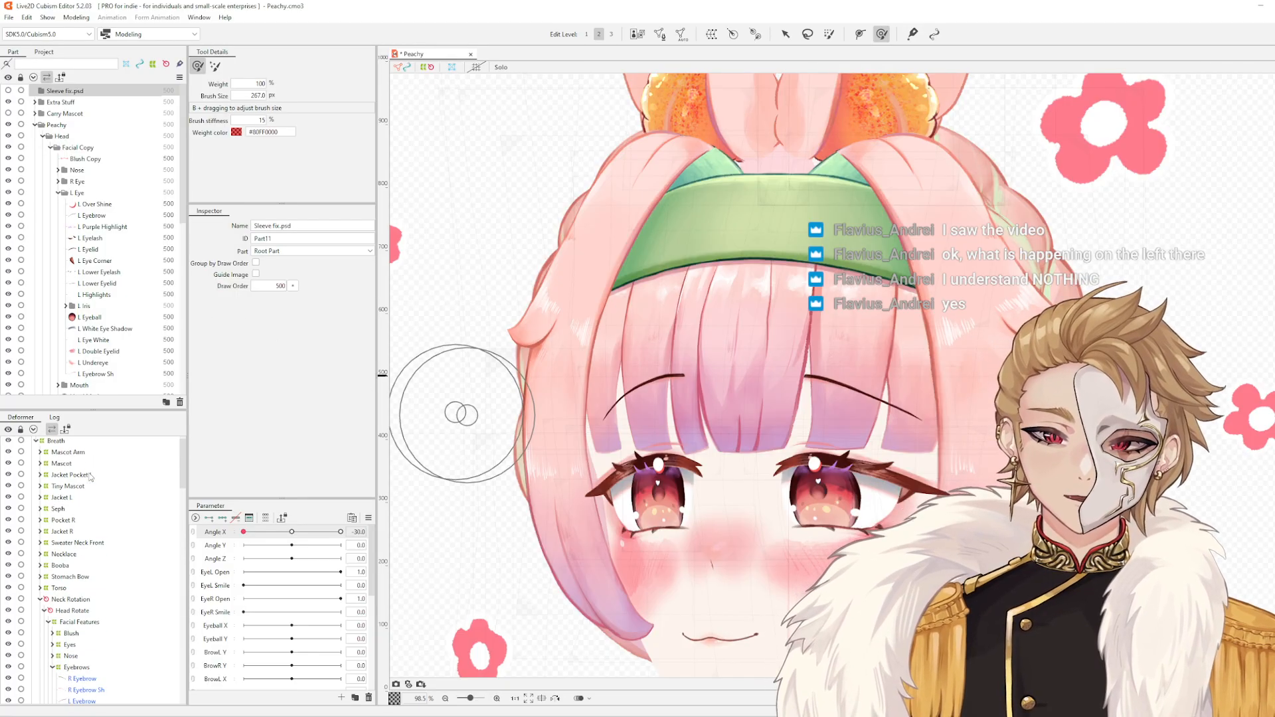
{"action": "scroll", "coordinate": [90, 476], "scroll_direction": "down", "scroll_amount": 15}
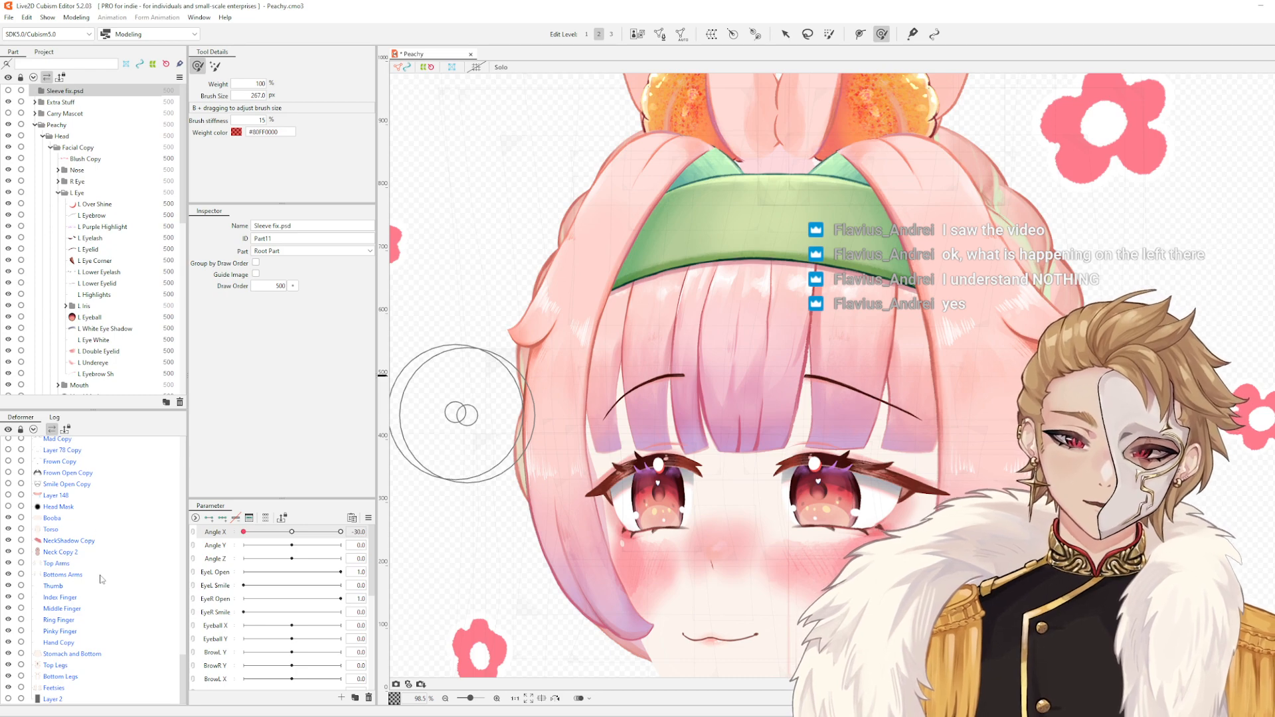
{"action": "scroll", "coordinate": [101, 579], "scroll_direction": "up", "scroll_amount": 6}
{"action": "scroll", "coordinate": [102, 576], "scroll_direction": "up", "scroll_amount": 9}
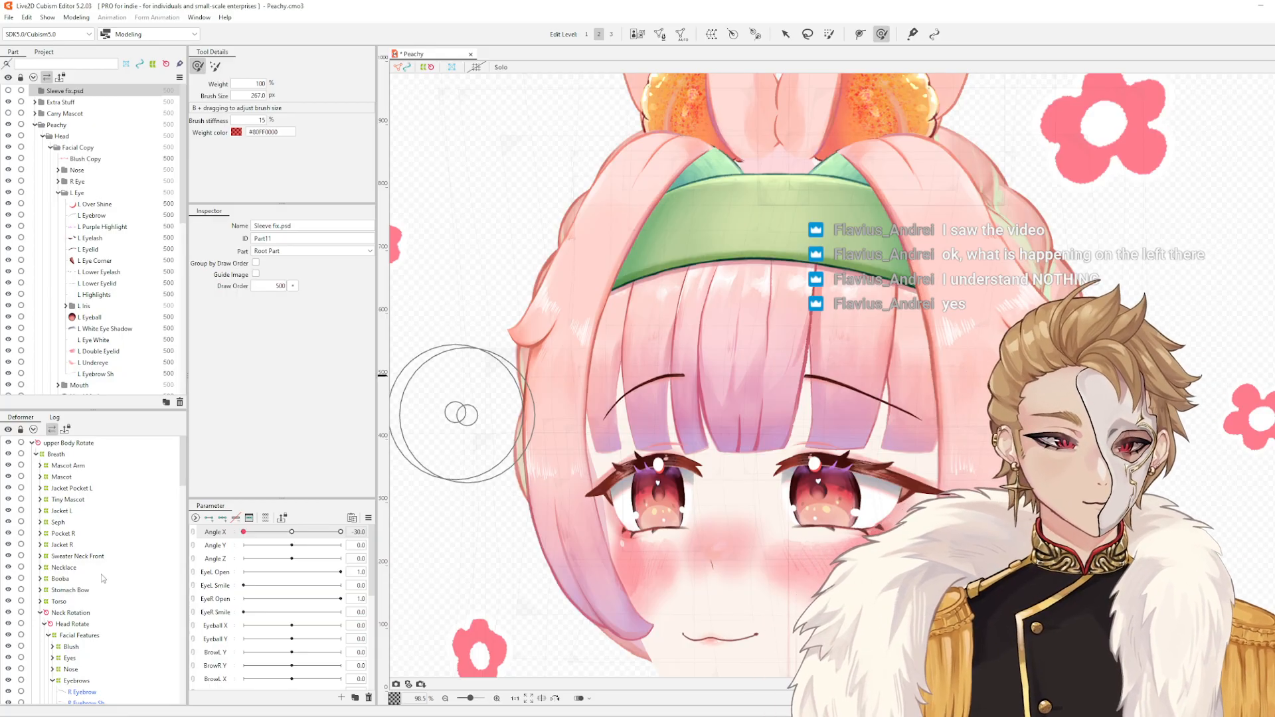
{"action": "scroll", "coordinate": [72, 569], "scroll_direction": "down", "scroll_amount": 1}
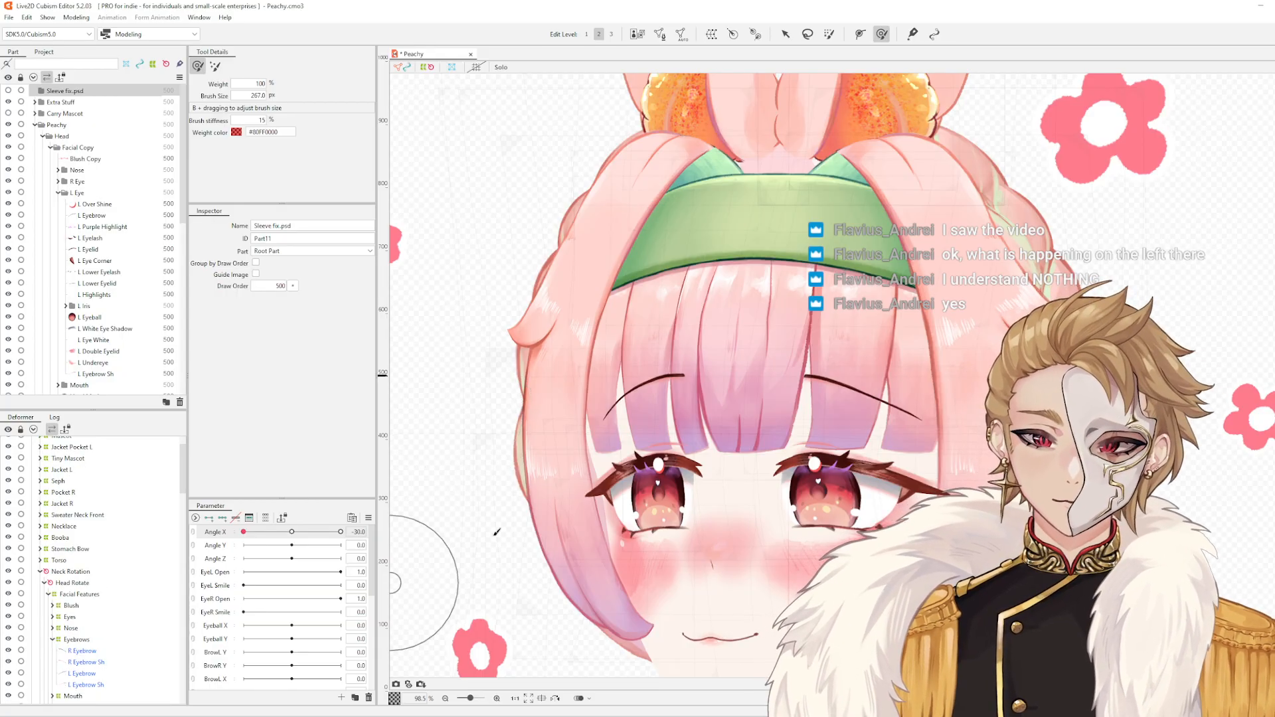
{"action": "scroll", "coordinate": [822, 450], "scroll_direction": "down", "scroll_amount": 5}
{"action": "scroll", "coordinate": [822, 450], "scroll_direction": "up", "scroll_amount": 5}
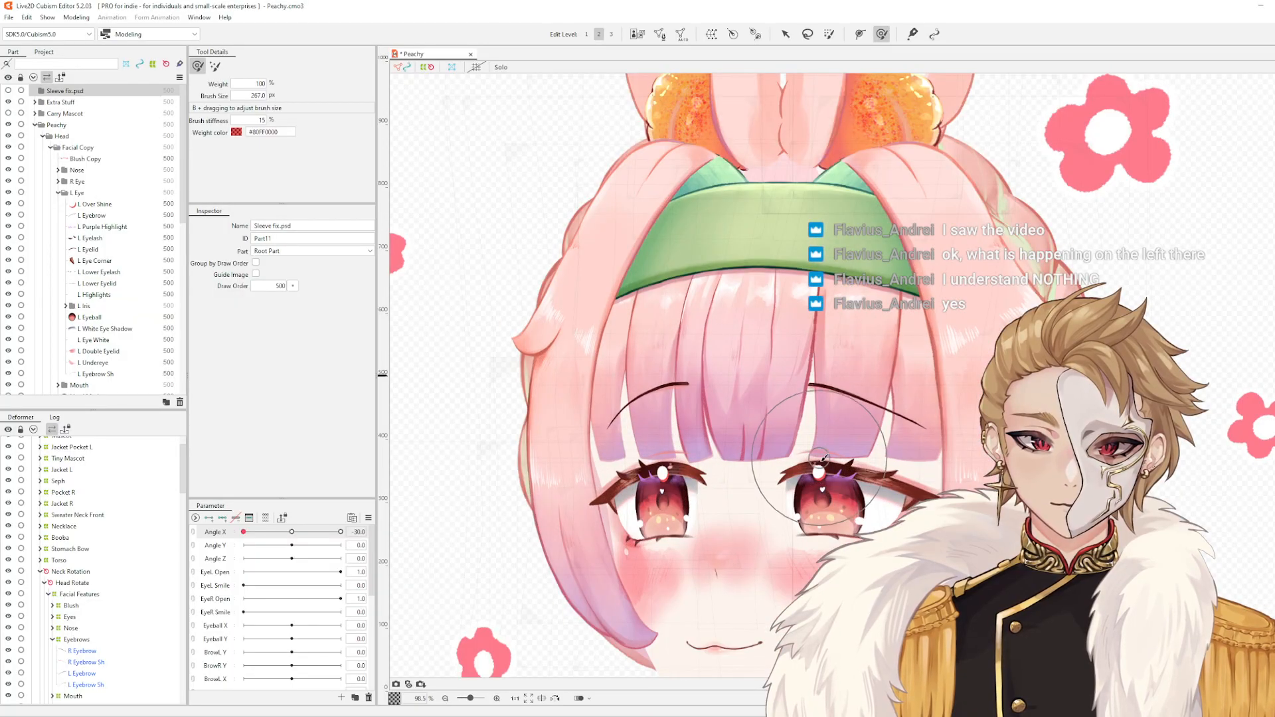
{"action": "scroll", "coordinate": [152, 588], "scroll_direction": "down", "scroll_amount": 5}
{"action": "scroll", "coordinate": [153, 589], "scroll_direction": "down", "scroll_amount": 15}
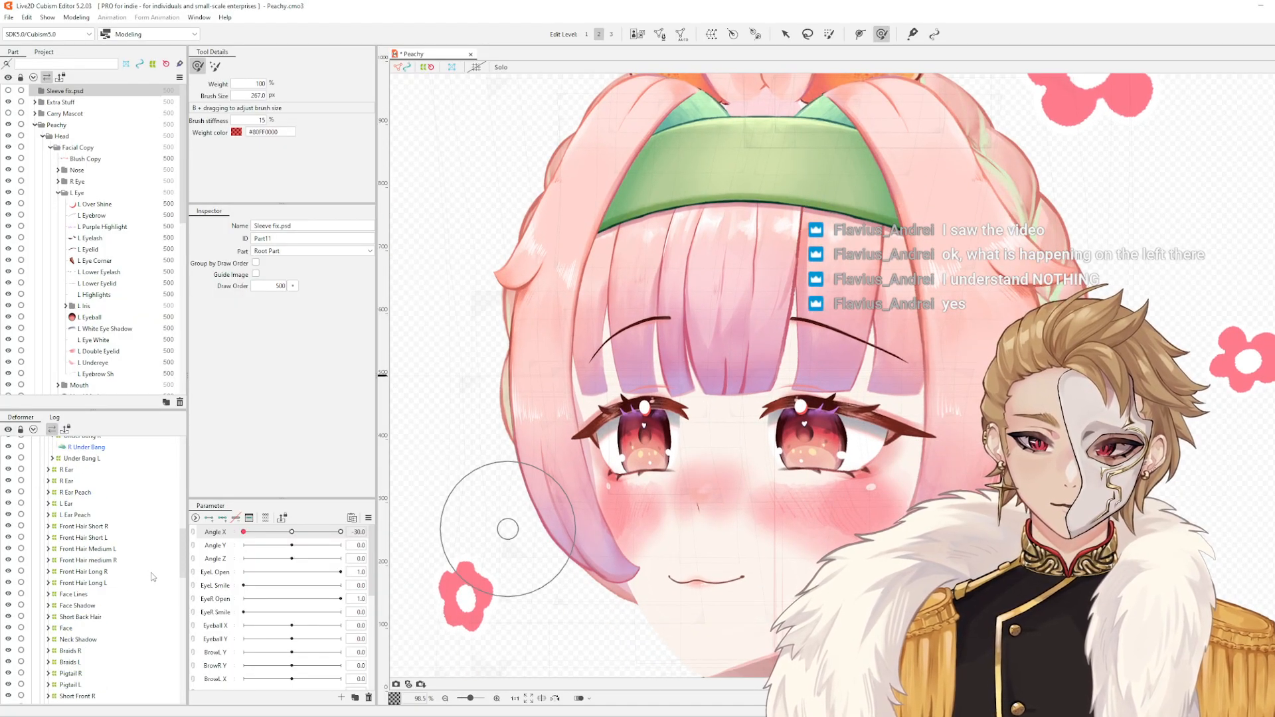
{"action": "scroll", "coordinate": [151, 573], "scroll_direction": "up", "scroll_amount": 15}
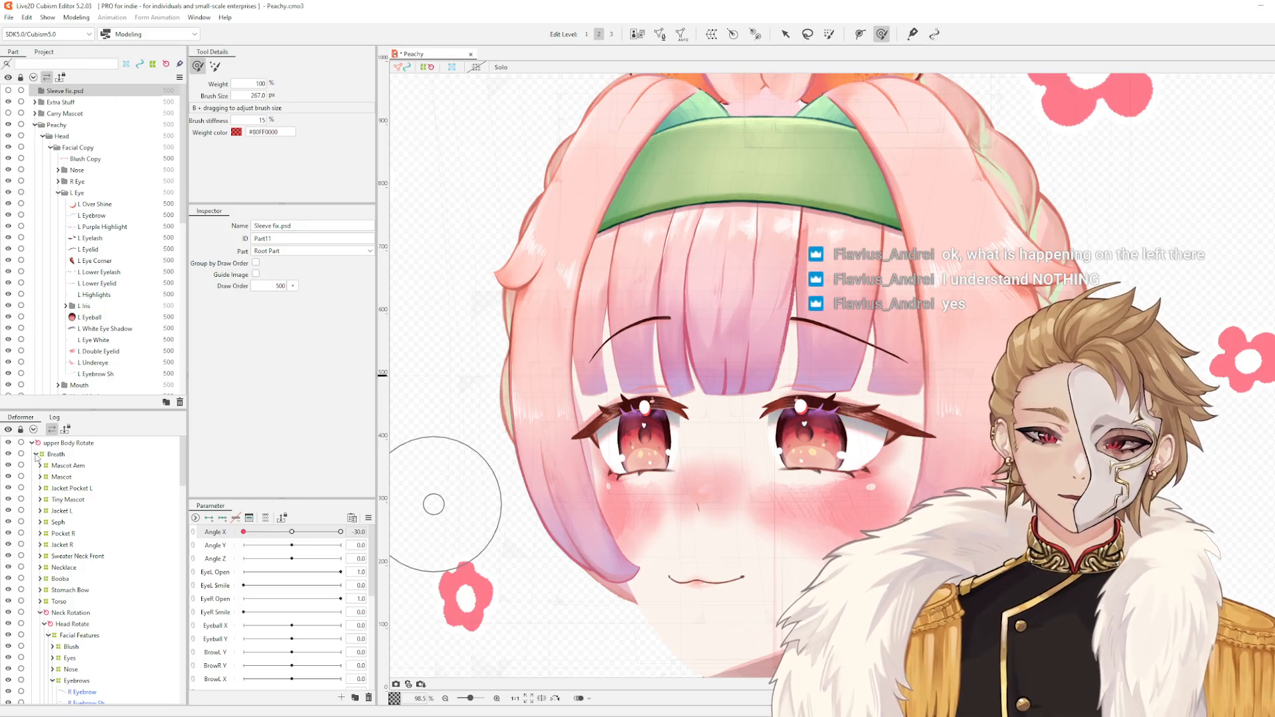
{"action": "scroll", "coordinate": [125, 525], "scroll_direction": "down", "scroll_amount": 15}
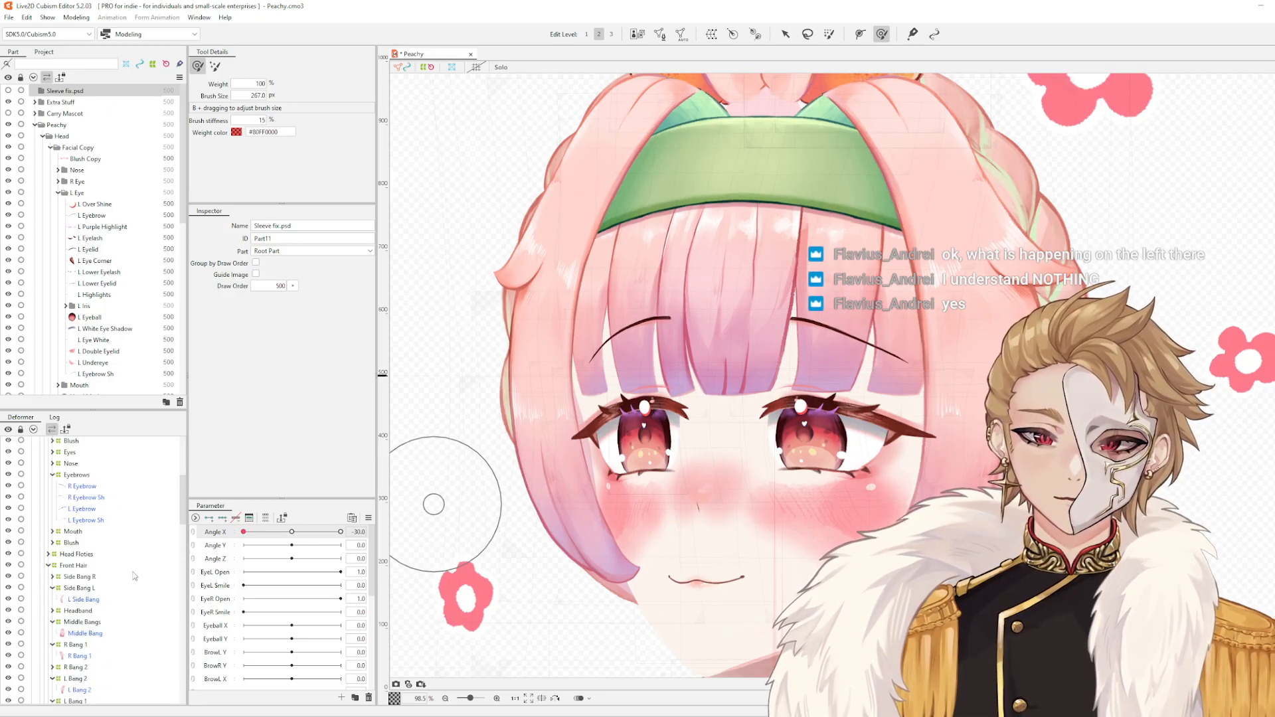
{"action": "scroll", "coordinate": [113, 591], "scroll_direction": "up", "scroll_amount": 10}
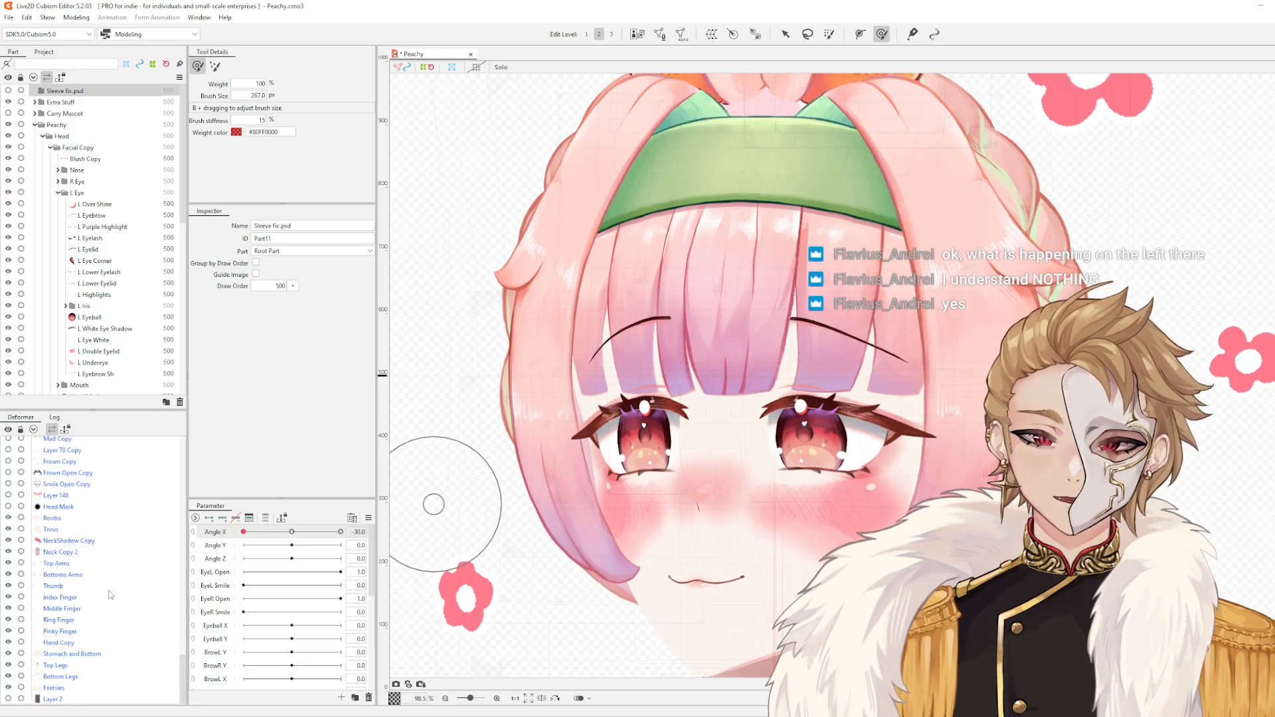
{"action": "scroll", "coordinate": [73, 574], "scroll_direction": "up", "scroll_amount": 5}
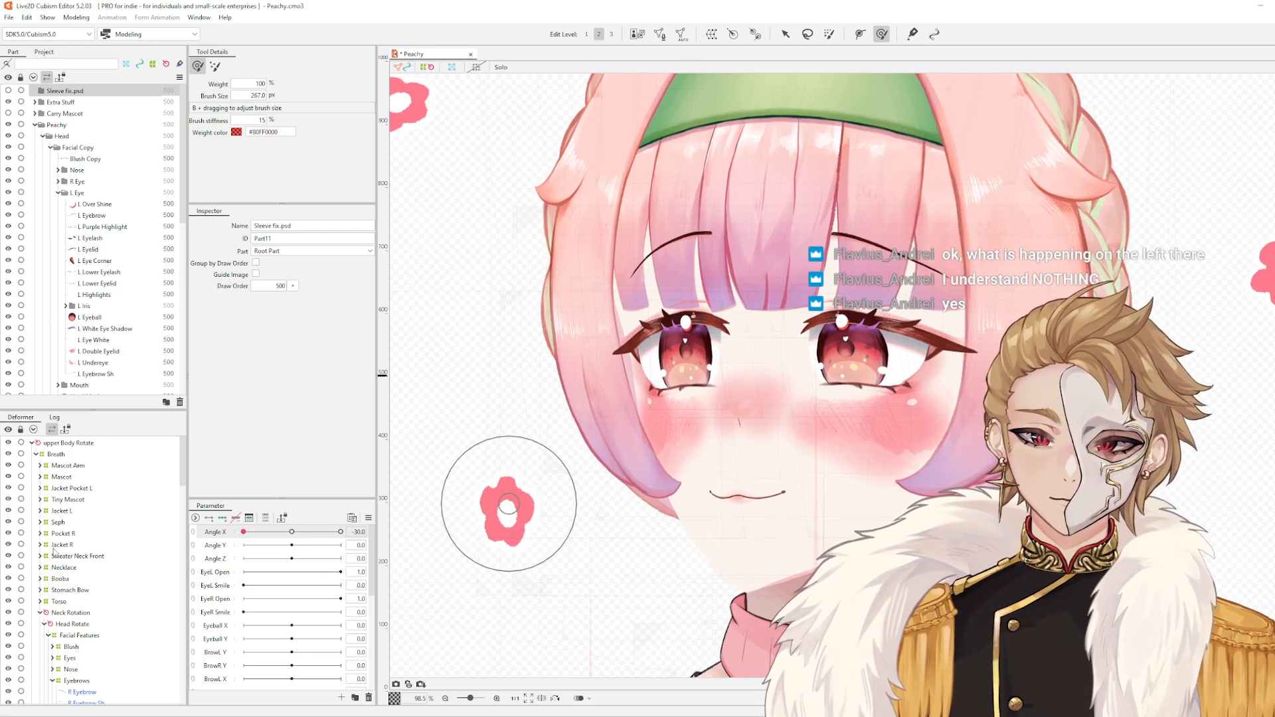
- Expand the Jacket R deformer and examine its Coat mesh on the full character and up close
{"action": "left_click", "coordinate": [40, 545]}
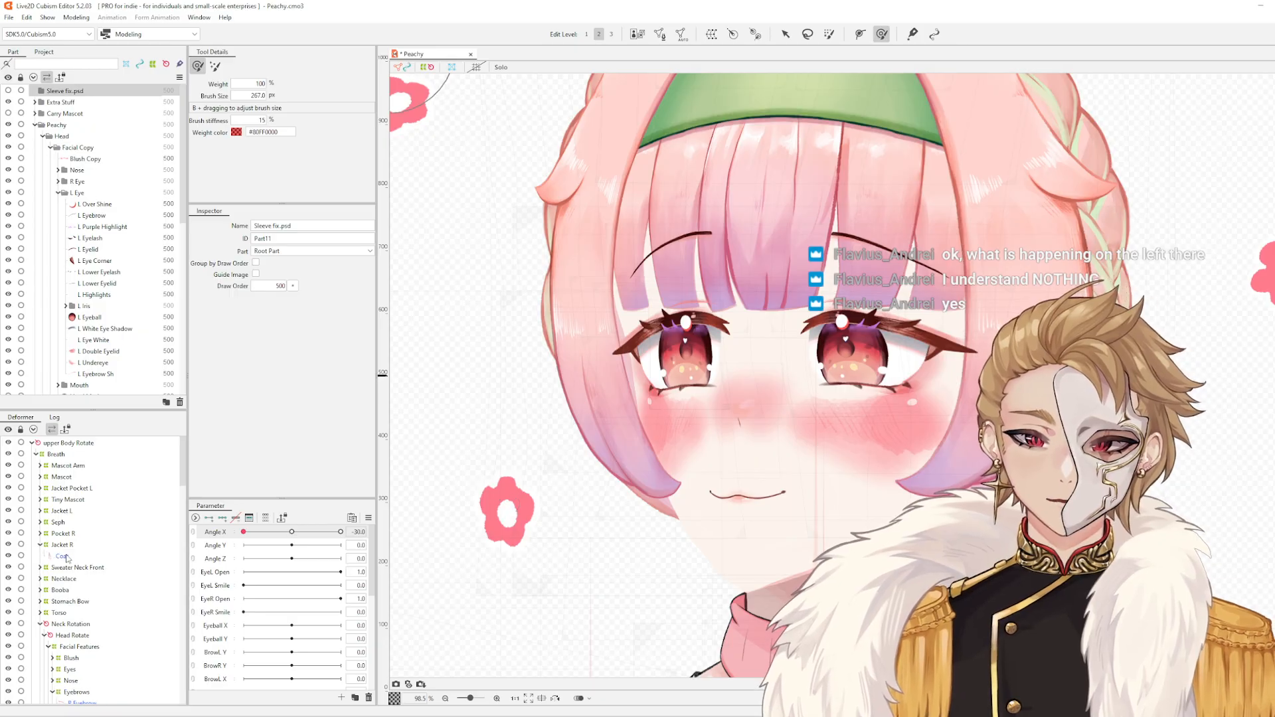
{"action": "left_click", "coordinate": [67, 558]}
{"action": "scroll", "coordinate": [631, 336], "scroll_direction": "down", "scroll_amount": 8}
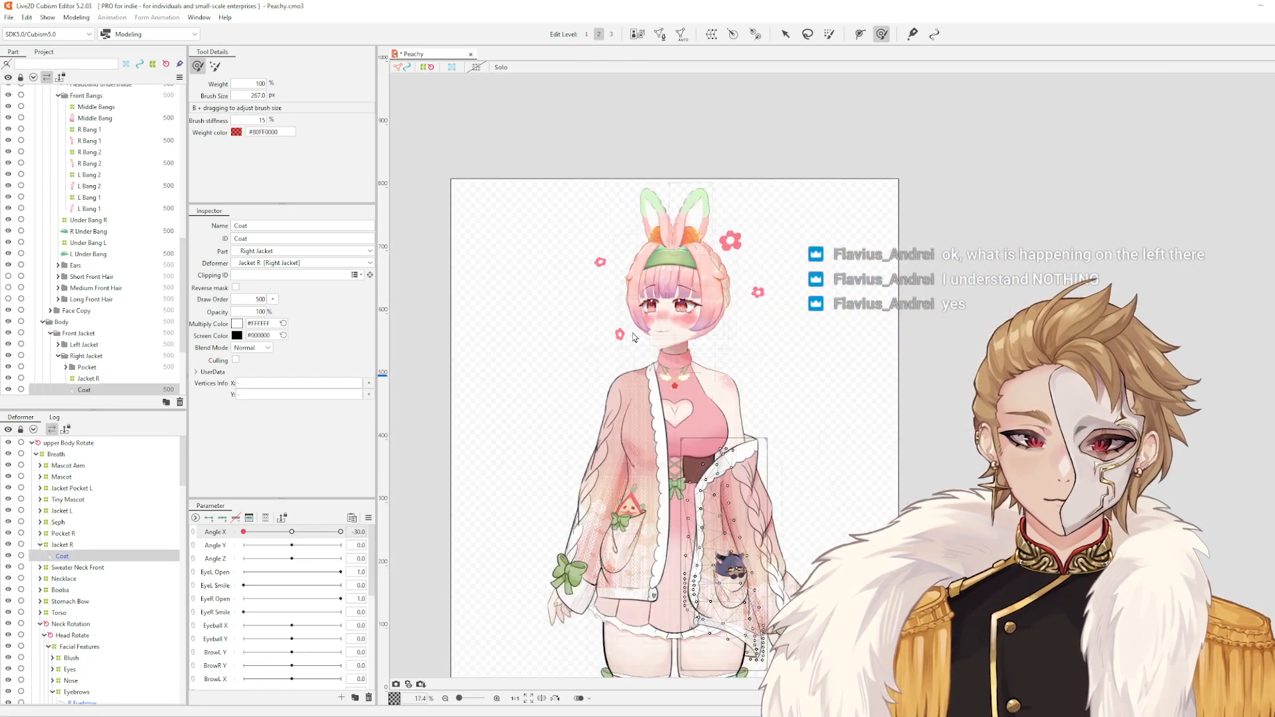
{"action": "scroll", "coordinate": [633, 336], "scroll_direction": "up", "scroll_amount": 6}
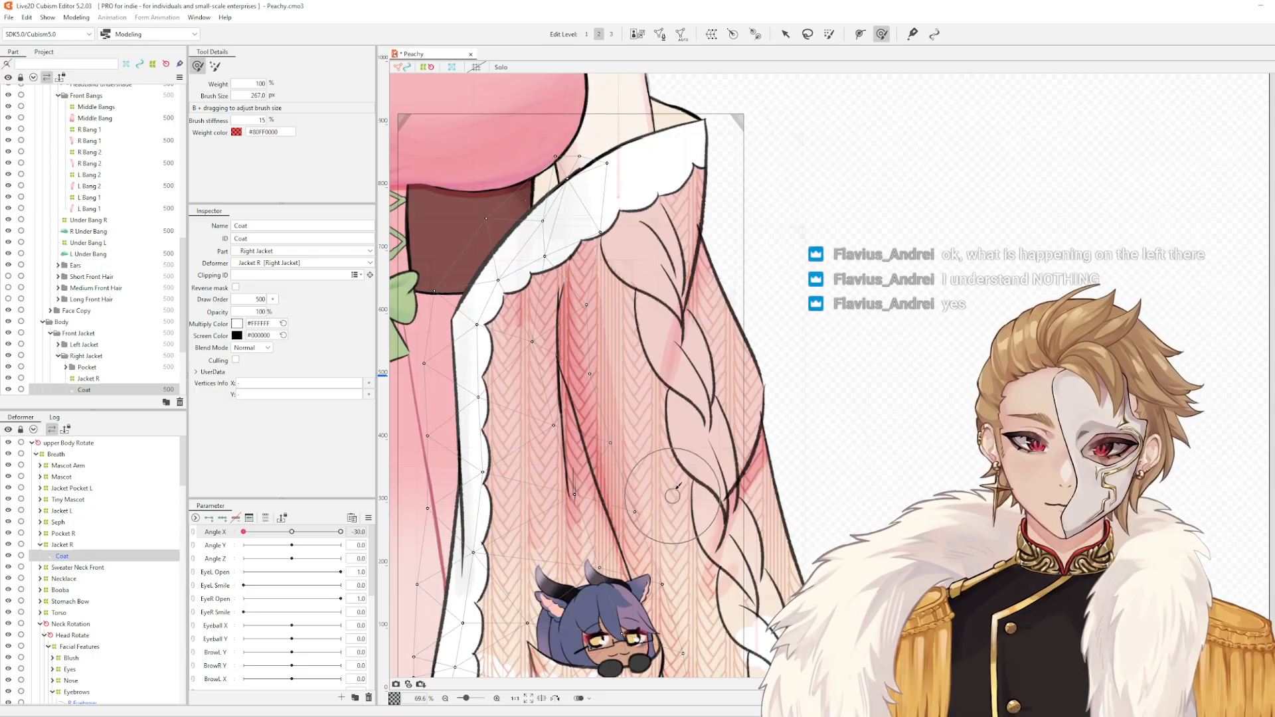
{"action": "left_click_drag", "start_coordinate": [719, 439], "coordinate": [761, 406]}
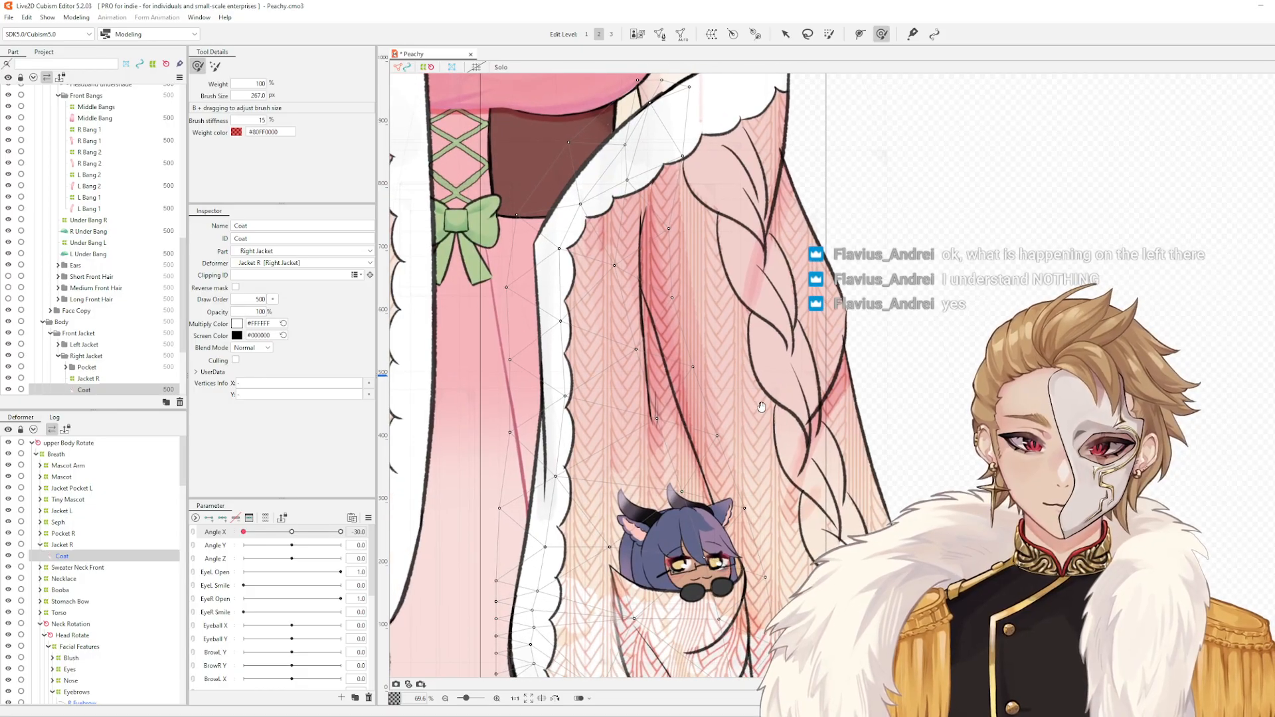
- Isolate the Coat mesh in Solo view to inspect its shape, and restore the full model display
{"action": "key", "text": "s"}
{"action": "scroll", "coordinate": [762, 407], "scroll_direction": "down", "scroll_amount": 4}
{"action": "scroll", "coordinate": [755, 457], "scroll_direction": "up", "scroll_amount": 2}
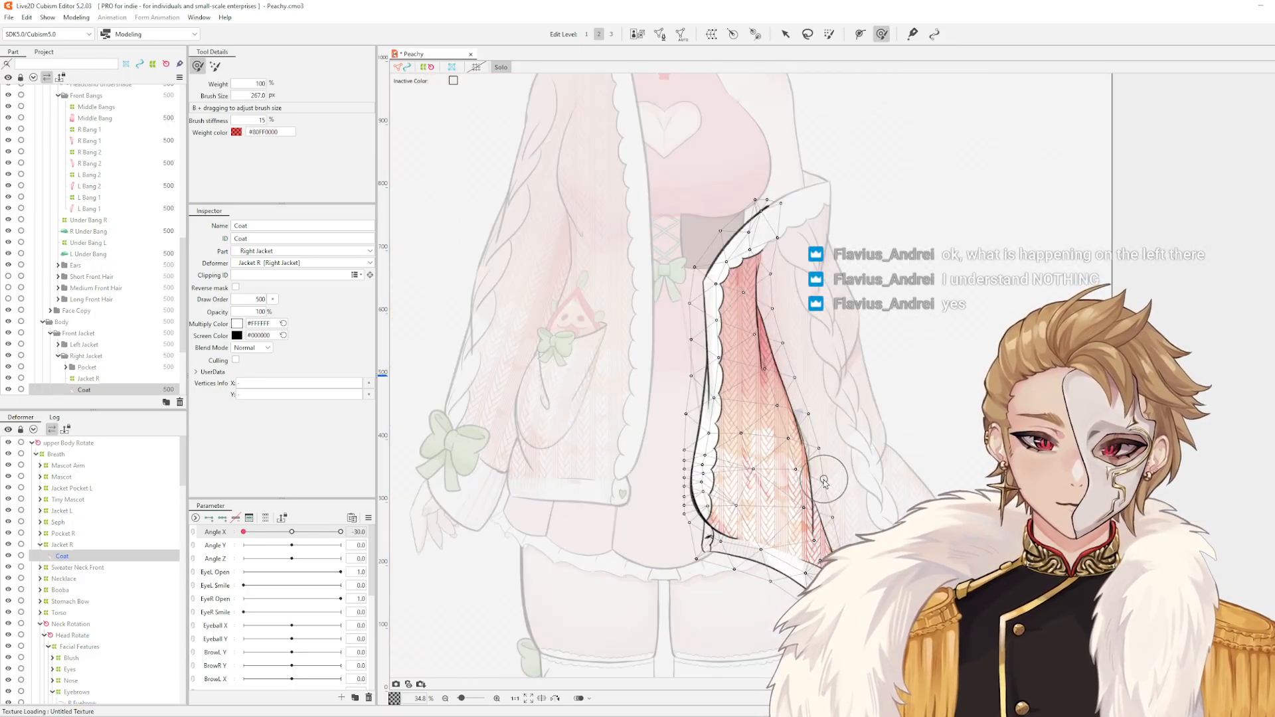
{"action": "scroll", "coordinate": [823, 481], "scroll_direction": "up", "scroll_amount": 2}
{"action": "scroll", "coordinate": [800, 456], "scroll_direction": "down", "scroll_amount": 2}
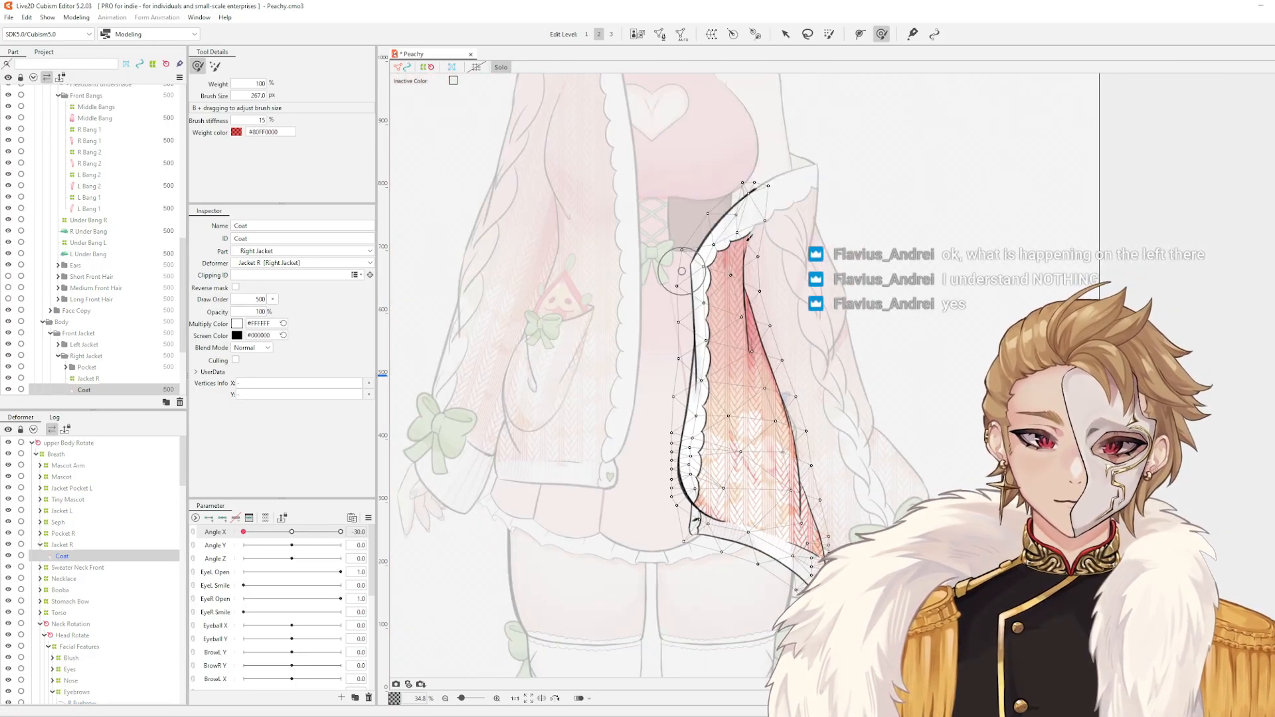
{"action": "key", "text": "s"}
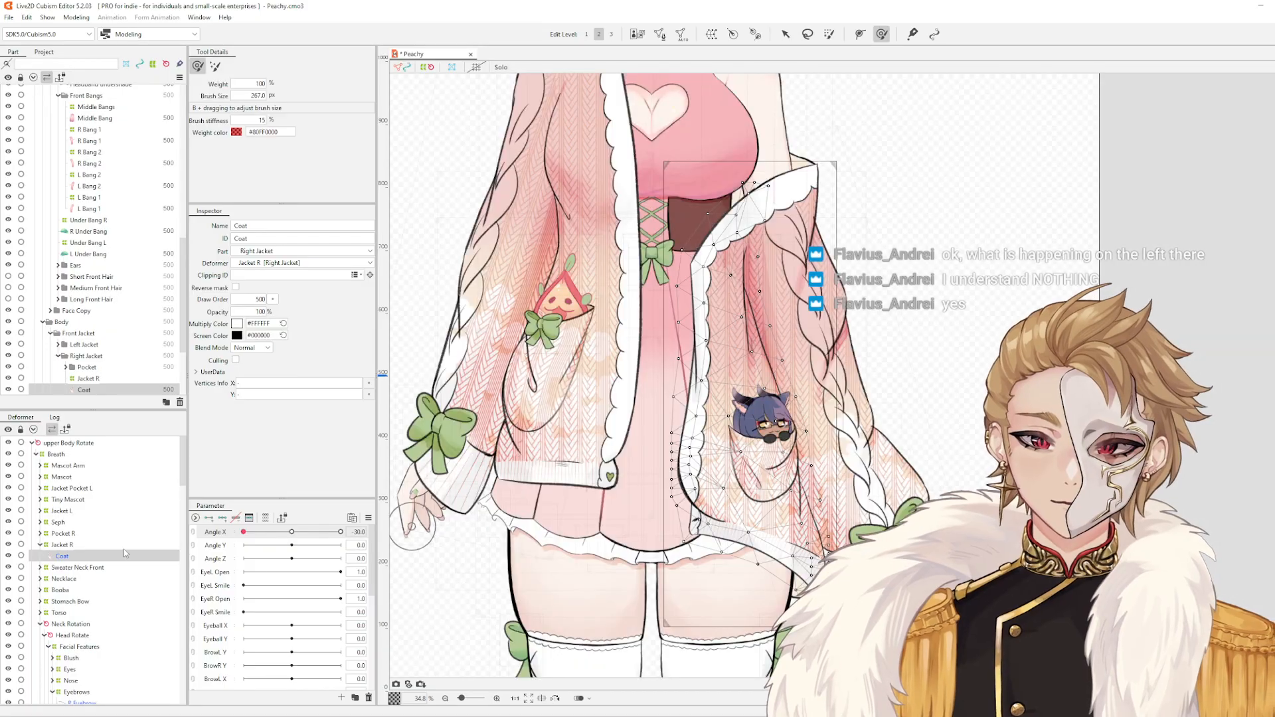
- Select the Jacket R warp deformer, collapse its branch and inspect its grid with Solo view on and off
{"action": "left_click", "coordinate": [62, 545]}
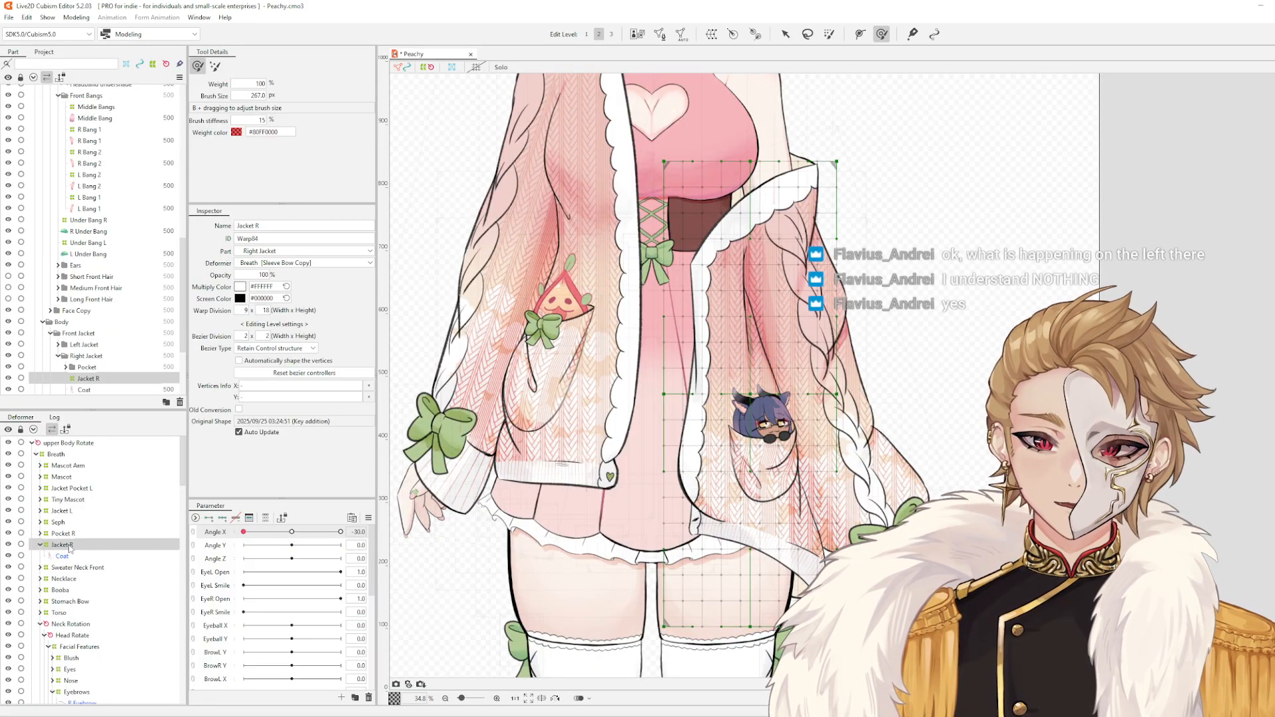
{"action": "left_click", "coordinate": [40, 544]}
{"action": "left_click", "coordinate": [501, 67]}
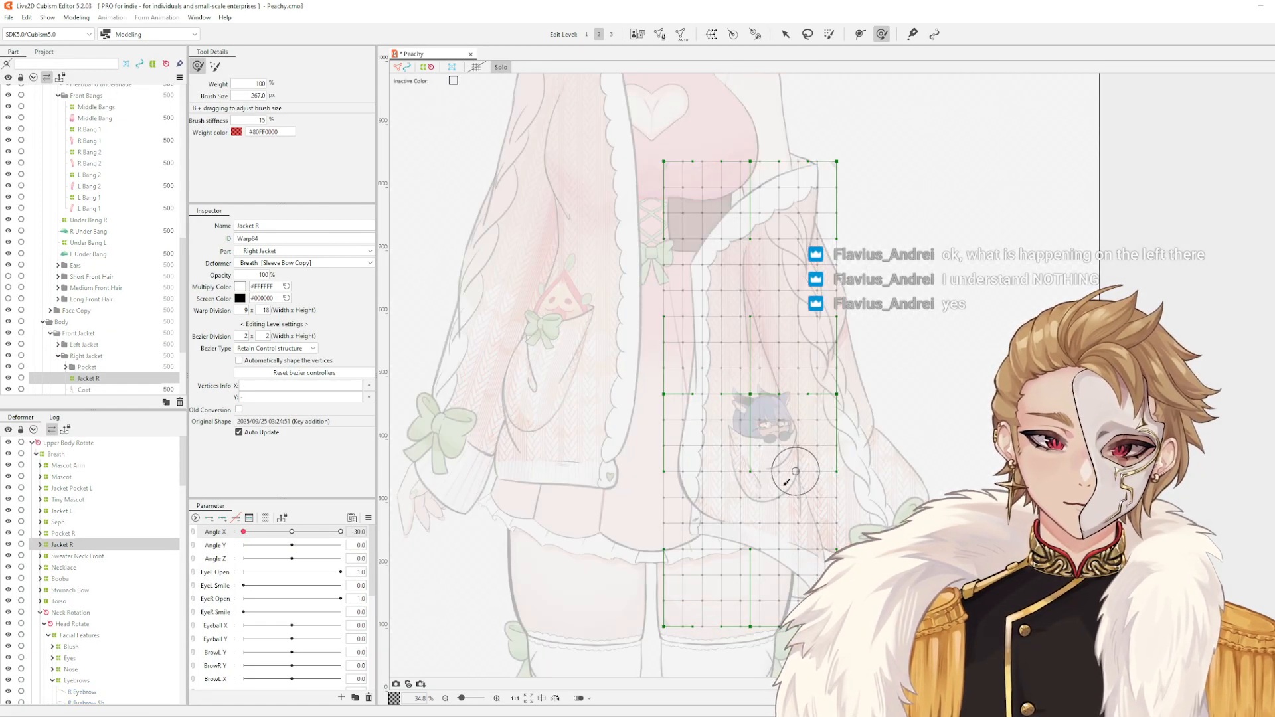
{"action": "left_click", "coordinate": [501, 67]}
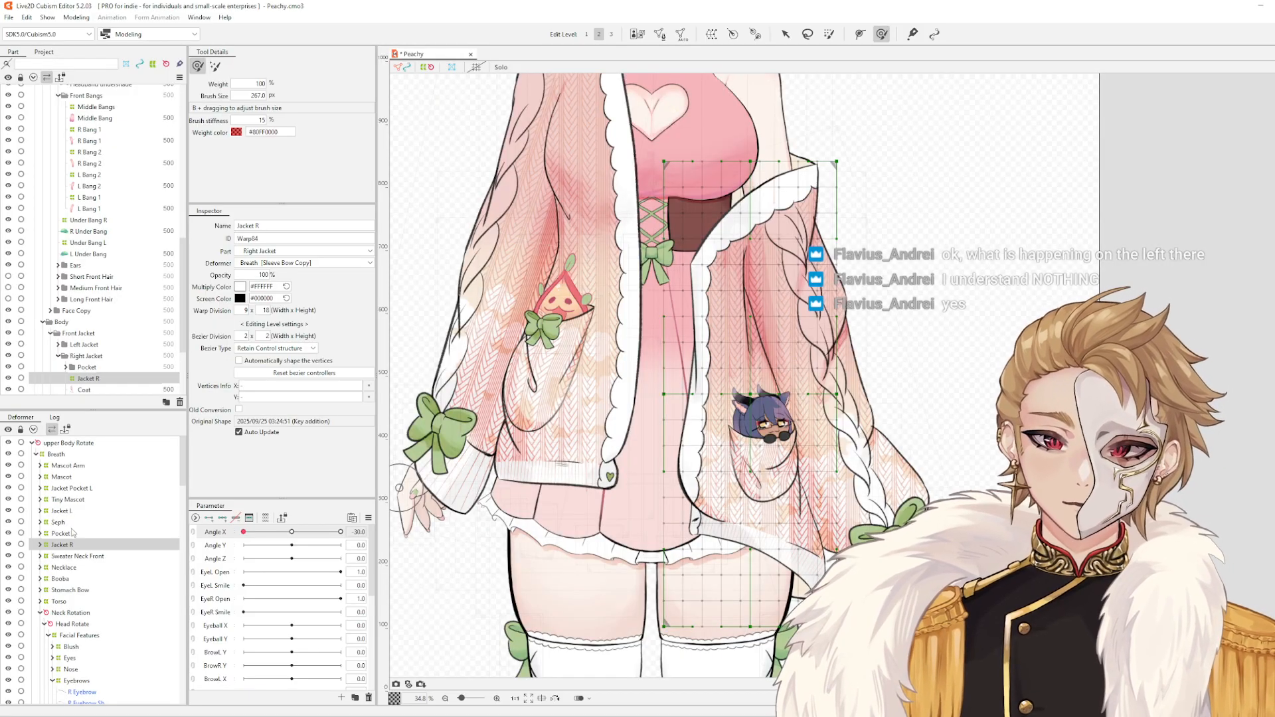
- Select the Breath warp deformer and look over the whole character and the deformer's entry in the part hierarchy
{"action": "left_click", "coordinate": [59, 455]}
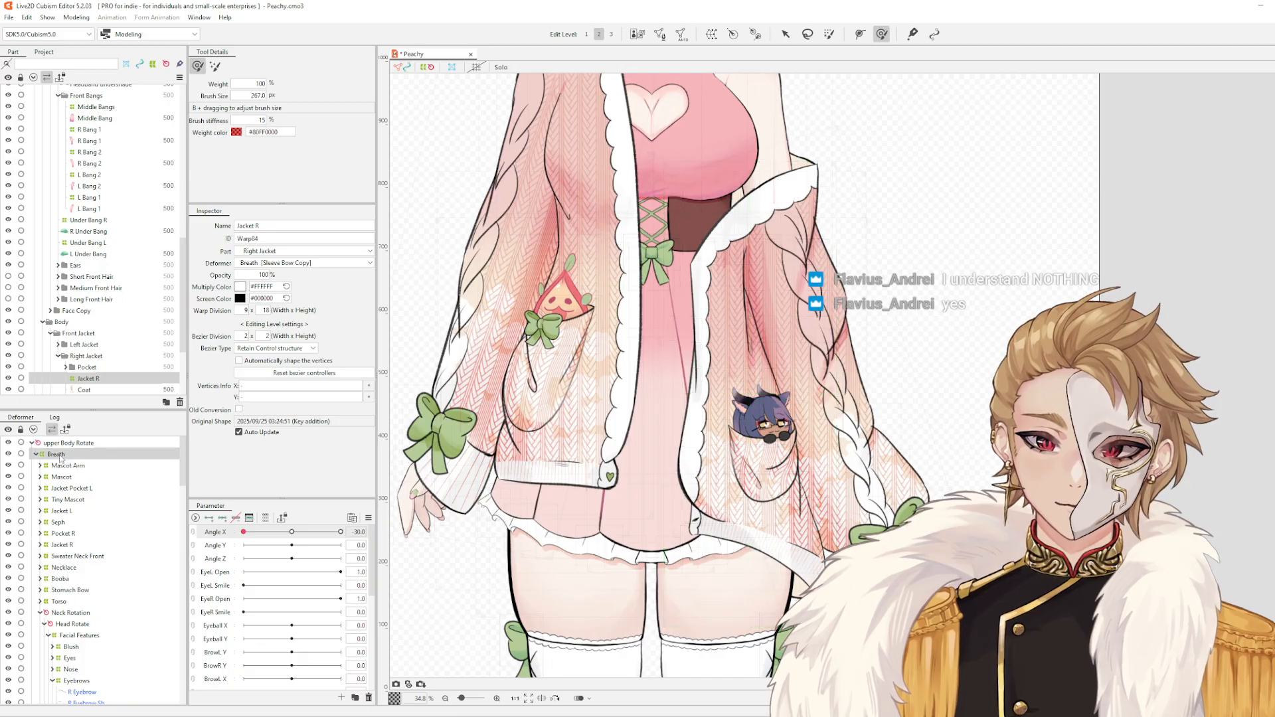
{"action": "scroll", "coordinate": [567, 431], "scroll_direction": "down", "scroll_amount": 5}
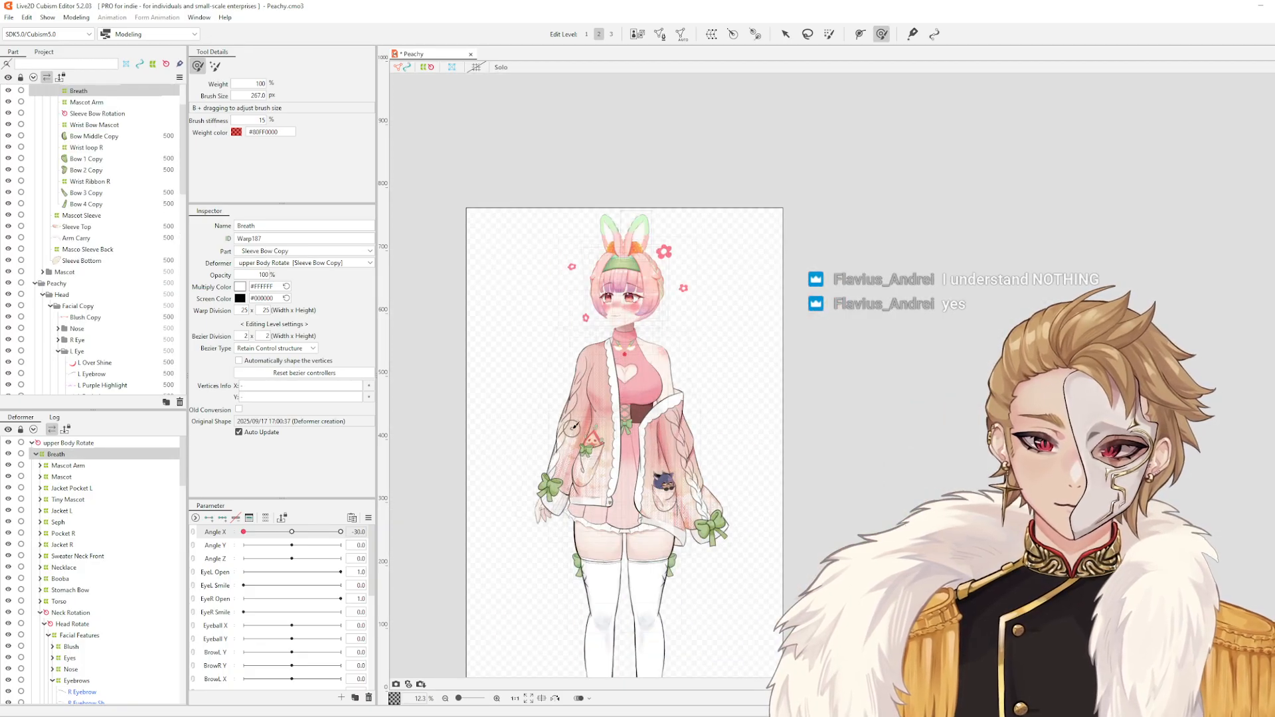
{"action": "scroll", "coordinate": [145, 290], "scroll_direction": "up", "scroll_amount": 2}
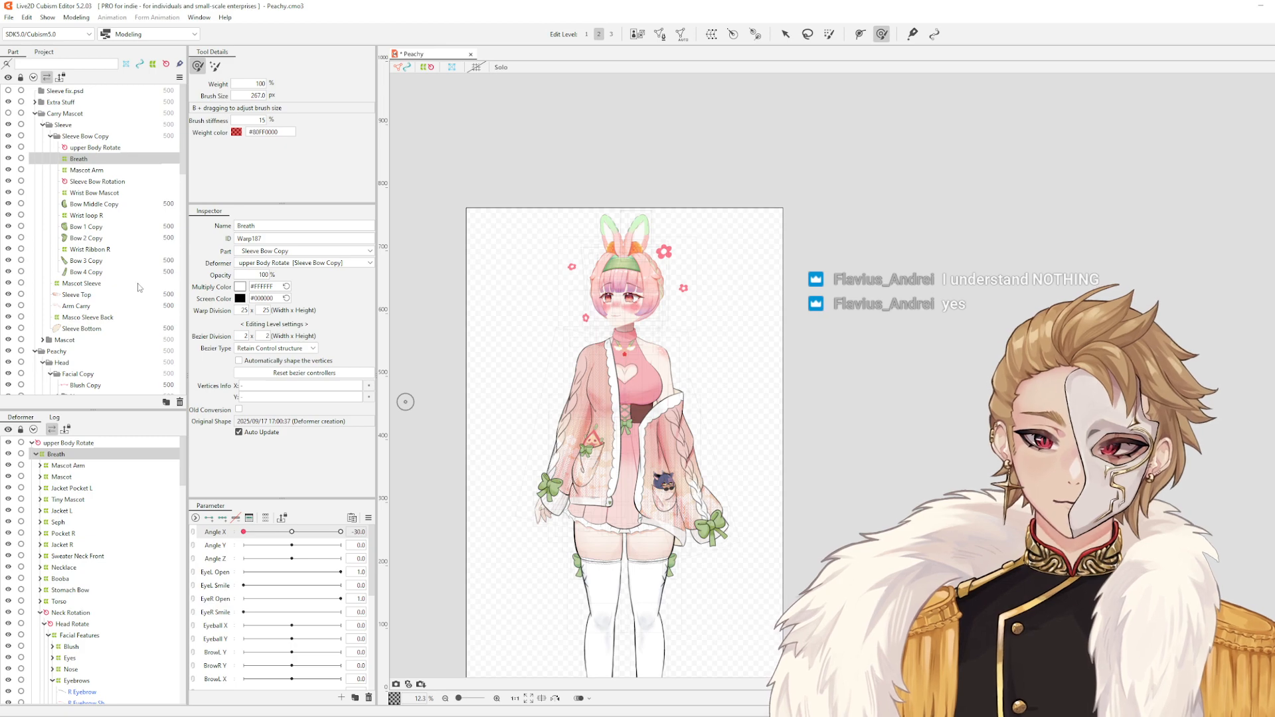
{"action": "scroll", "coordinate": [138, 286], "scroll_direction": "down", "scroll_amount": 4}
- Select the upper Body Rotate deformer and inspect the full character and the Sleeve Bow Copy part it belongs to
{"action": "left_click", "coordinate": [85, 444]}
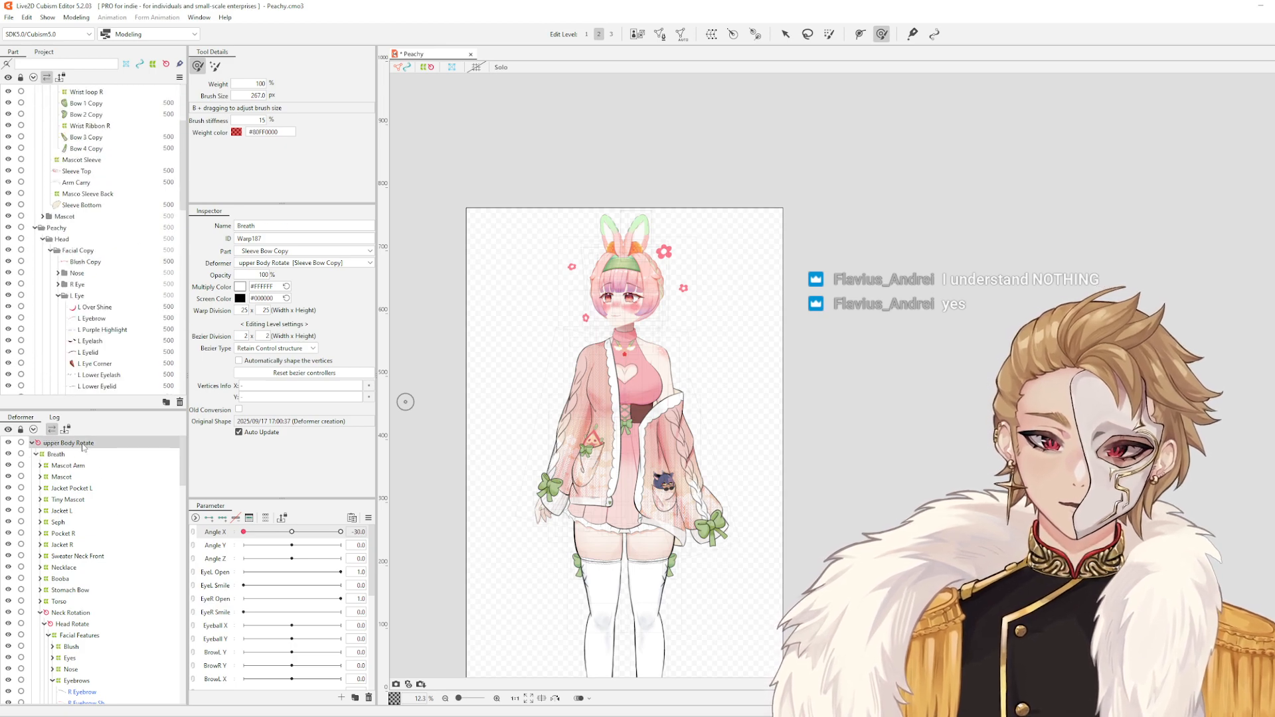
{"action": "scroll", "coordinate": [575, 477], "scroll_direction": "up", "scroll_amount": 2}
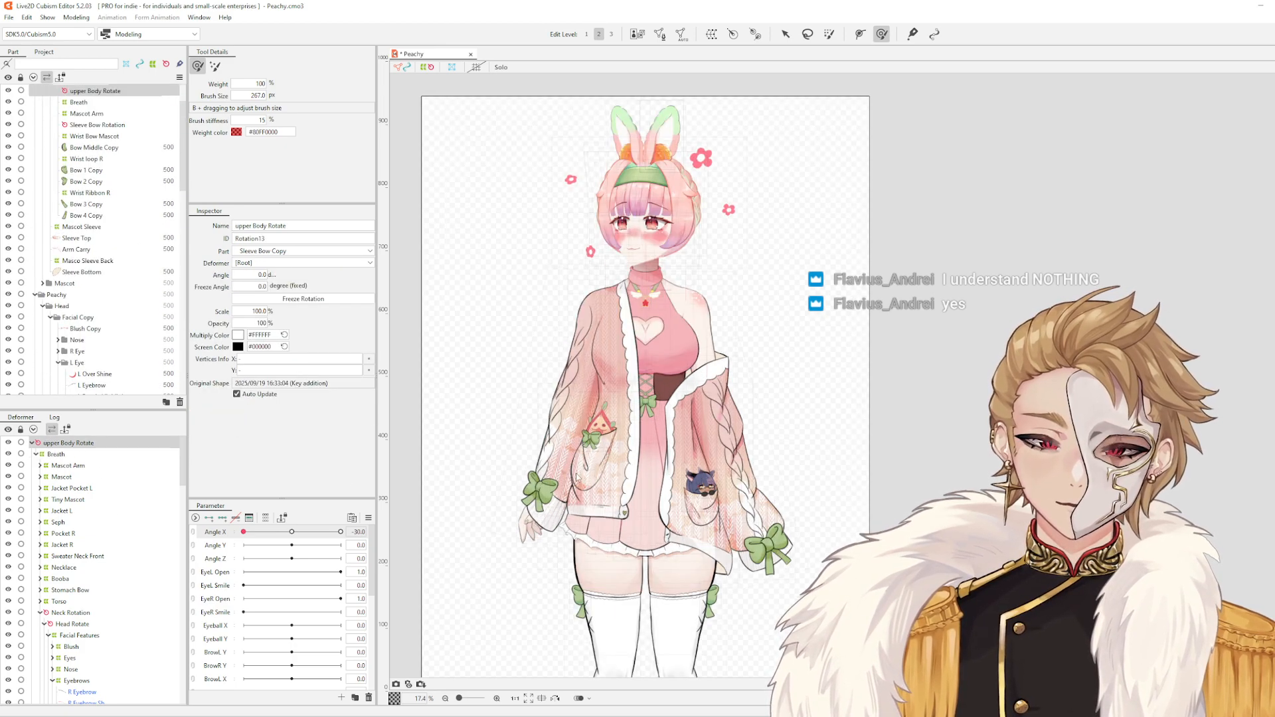
{"action": "key", "text": "y"}
{"action": "scroll", "coordinate": [543, 465], "scroll_direction": "down", "scroll_amount": 6}
{"action": "key", "text": "y"}
{"action": "scroll", "coordinate": [114, 204], "scroll_direction": "up", "scroll_amount": 2}
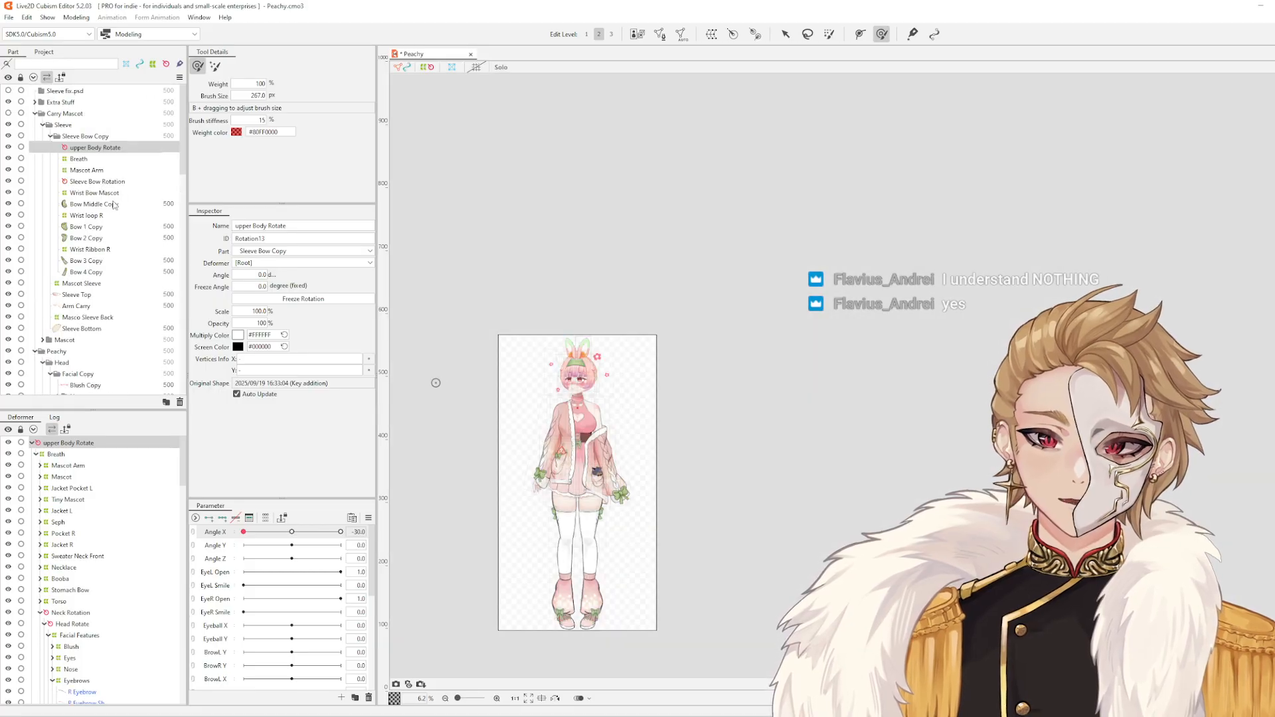
- Collapse the Carry Mascot part folder and look over the character from head to legs
{"action": "left_click", "coordinate": [35, 114]}
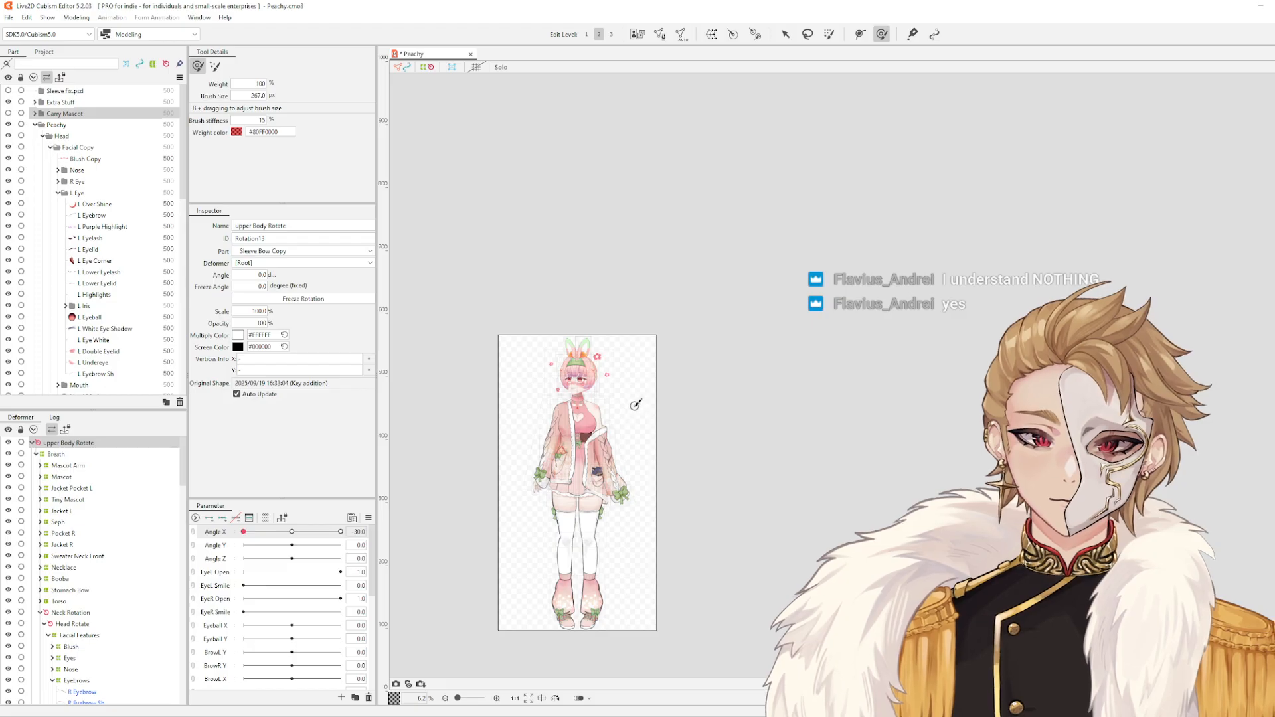
{"action": "scroll", "coordinate": [504, 458], "scroll_direction": "up", "scroll_amount": 4}
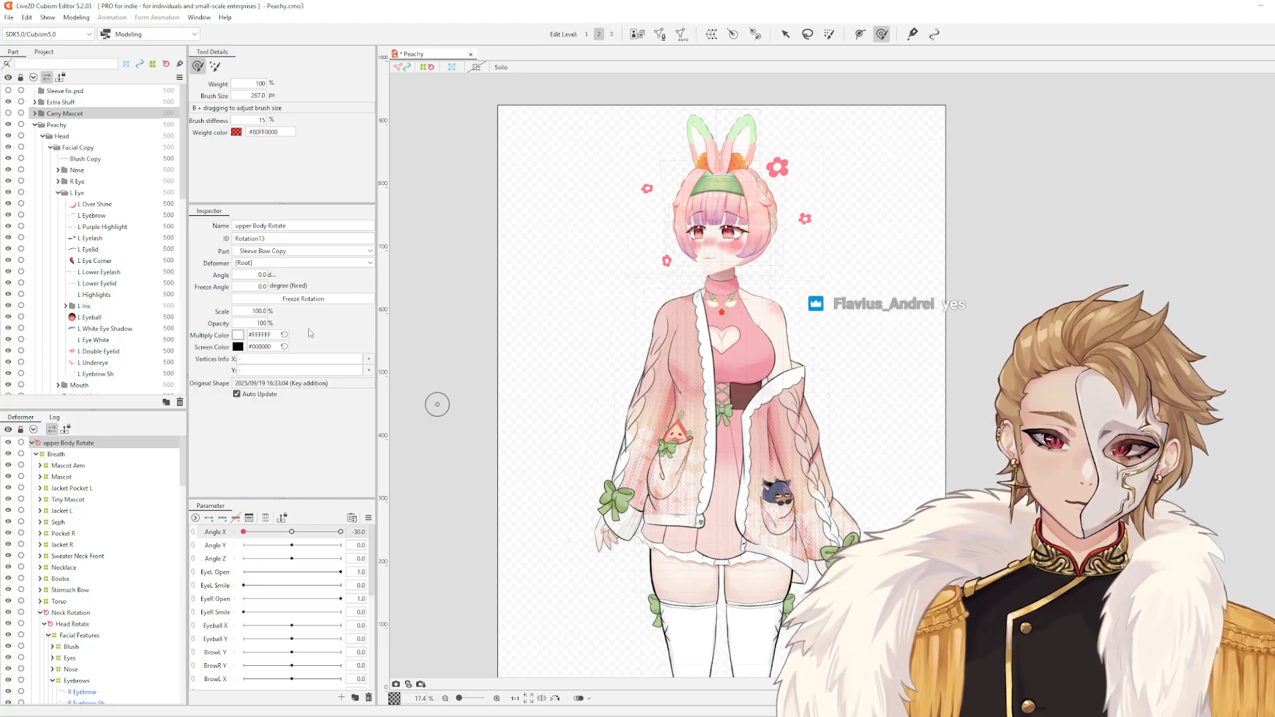
{"action": "left_click_drag", "start_coordinate": [625, 347], "coordinate": [522, 234]}
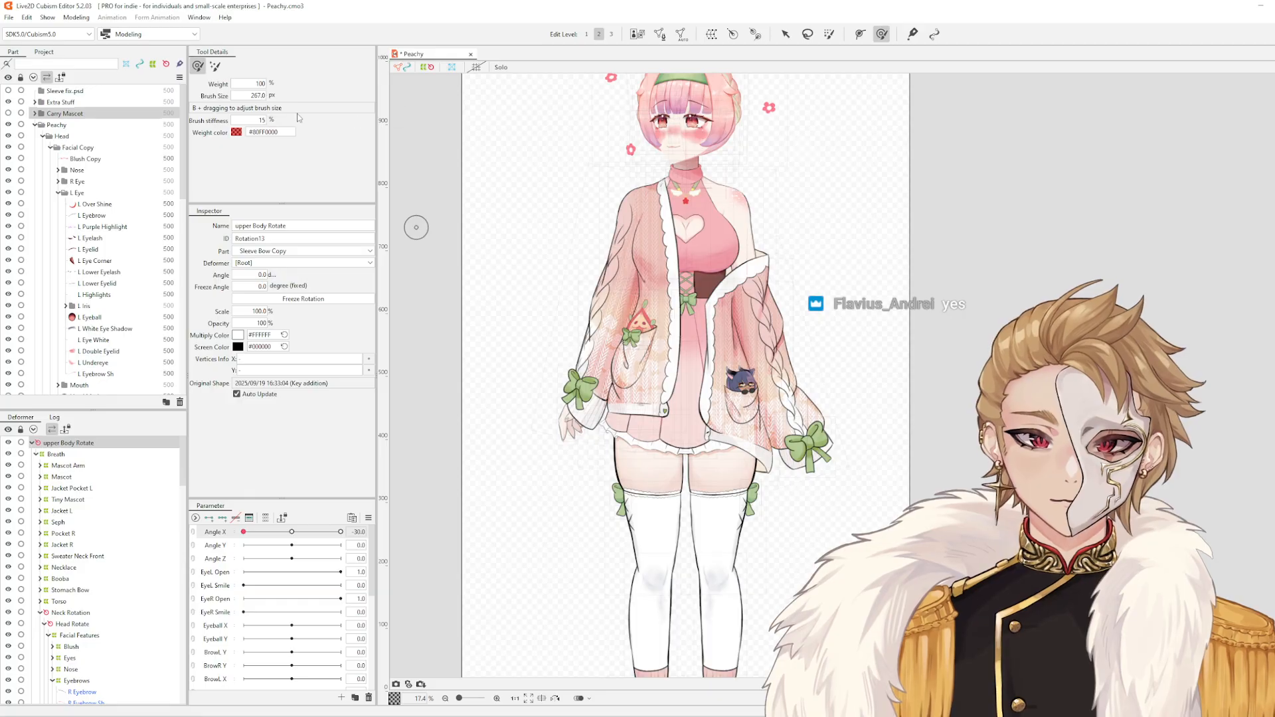
- Look through the selection, rotation deformer, Deform Path and Deform Brush tools, closing the rotation deformer settings without creating one
{"action": "left_click", "coordinate": [807, 34]}
{"action": "left_click", "coordinate": [827, 35]}
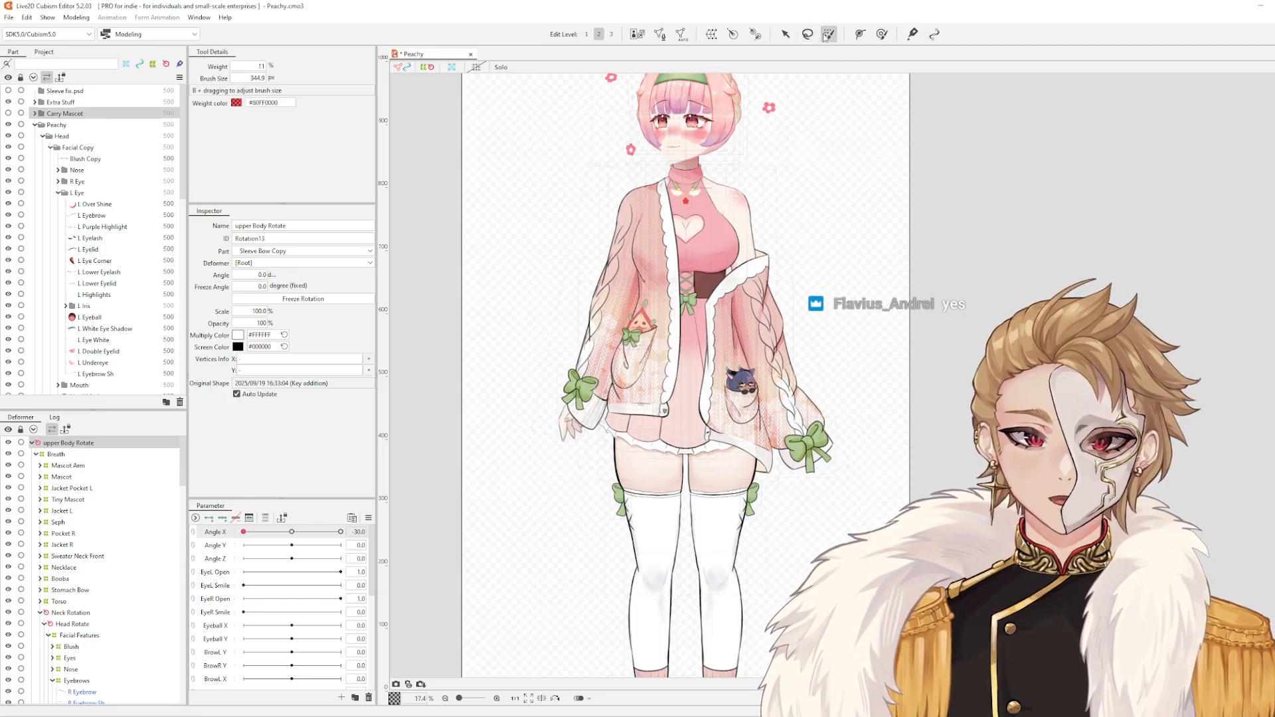
{"action": "left_click", "coordinate": [786, 34]}
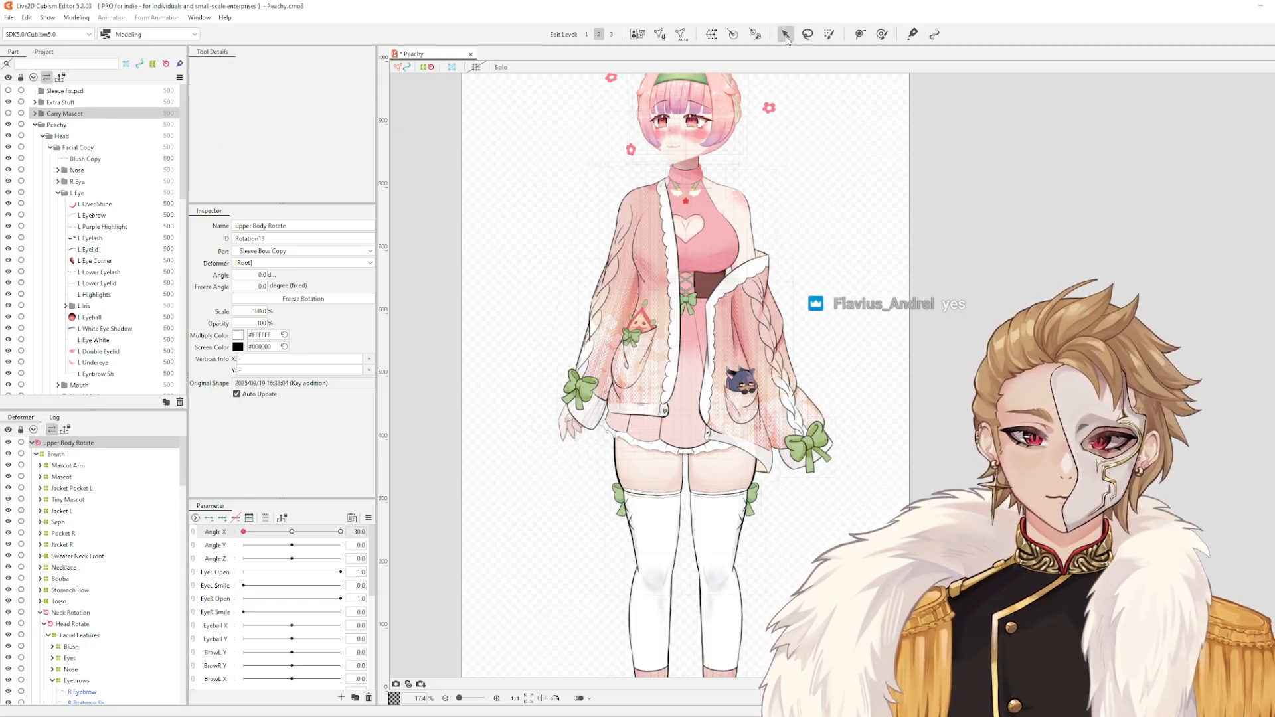
{"action": "left_click", "coordinate": [750, 34]}
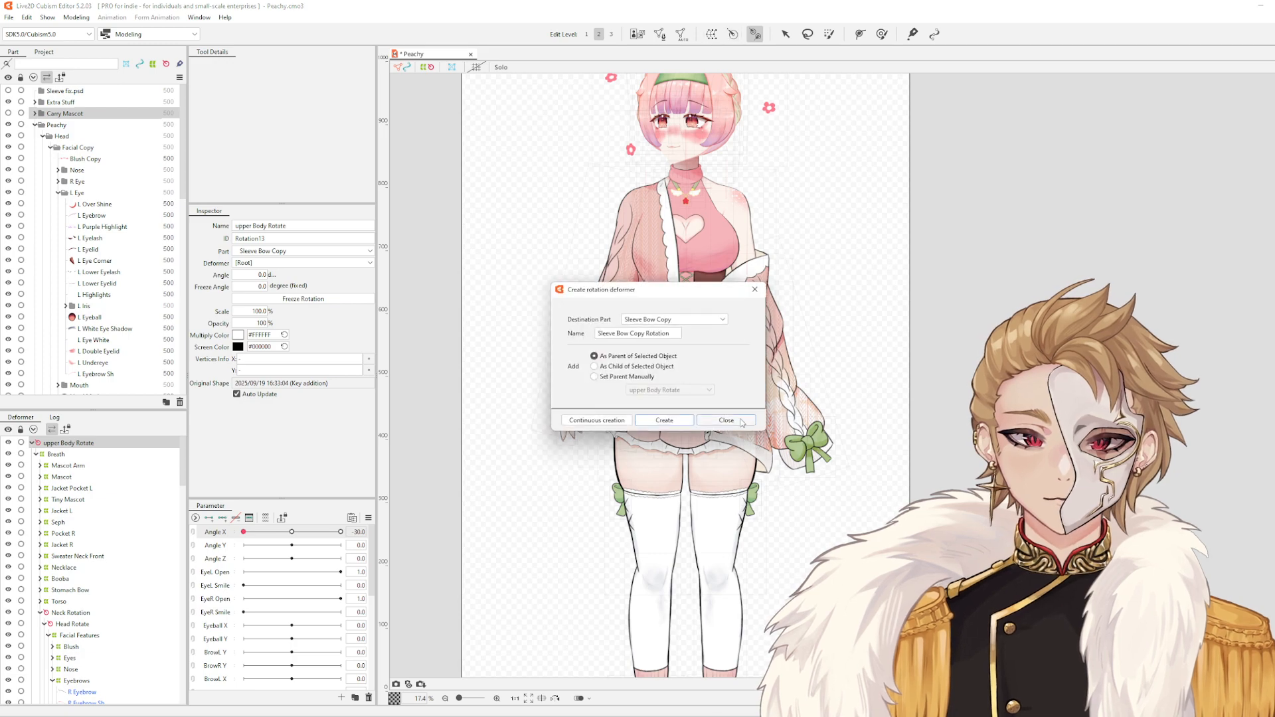
{"action": "left_click", "coordinate": [727, 420]}
{"action": "left_click", "coordinate": [860, 34]}
{"action": "left_click", "coordinate": [881, 34]}
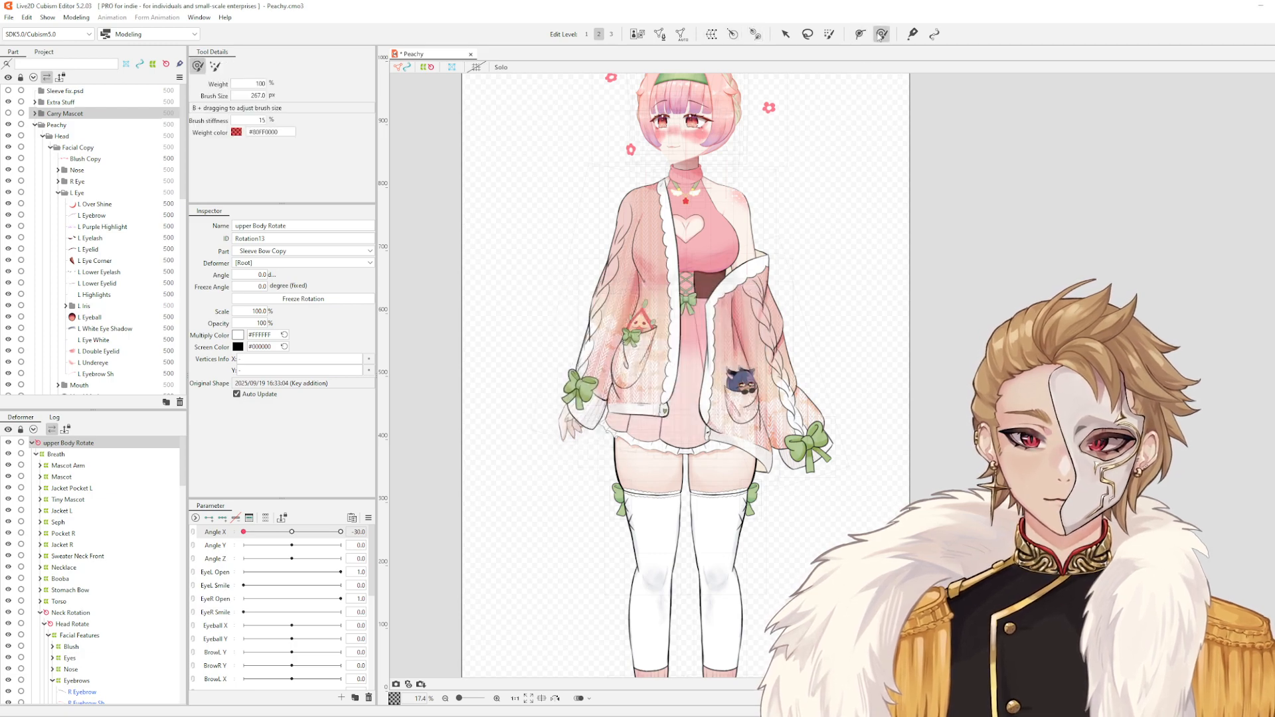
- Look at the Glue and ArtPath tools, dismissing the glue notice and declining the target change to SDK(N/A)/Latest Cubism
{"action": "left_click", "coordinate": [912, 34]}
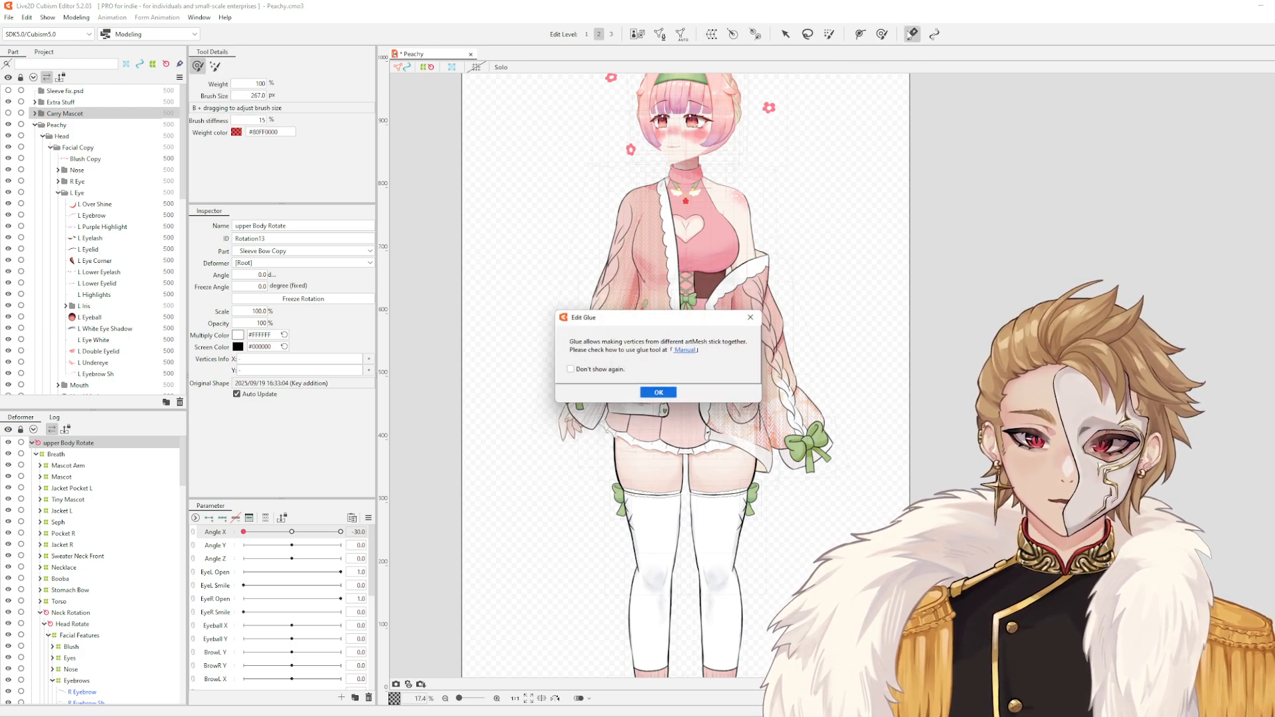
{"action": "left_click", "coordinate": [751, 317]}
{"action": "left_click", "coordinate": [933, 34]}
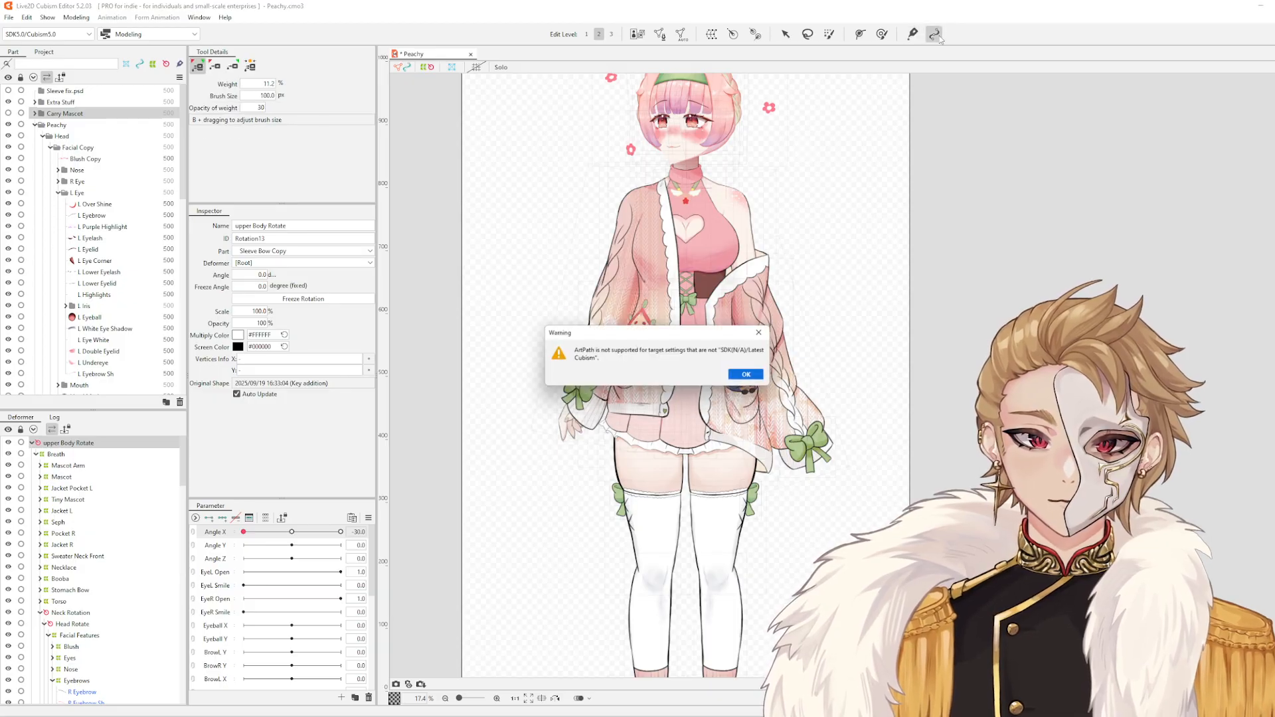
{"action": "left_click", "coordinate": [749, 376]}
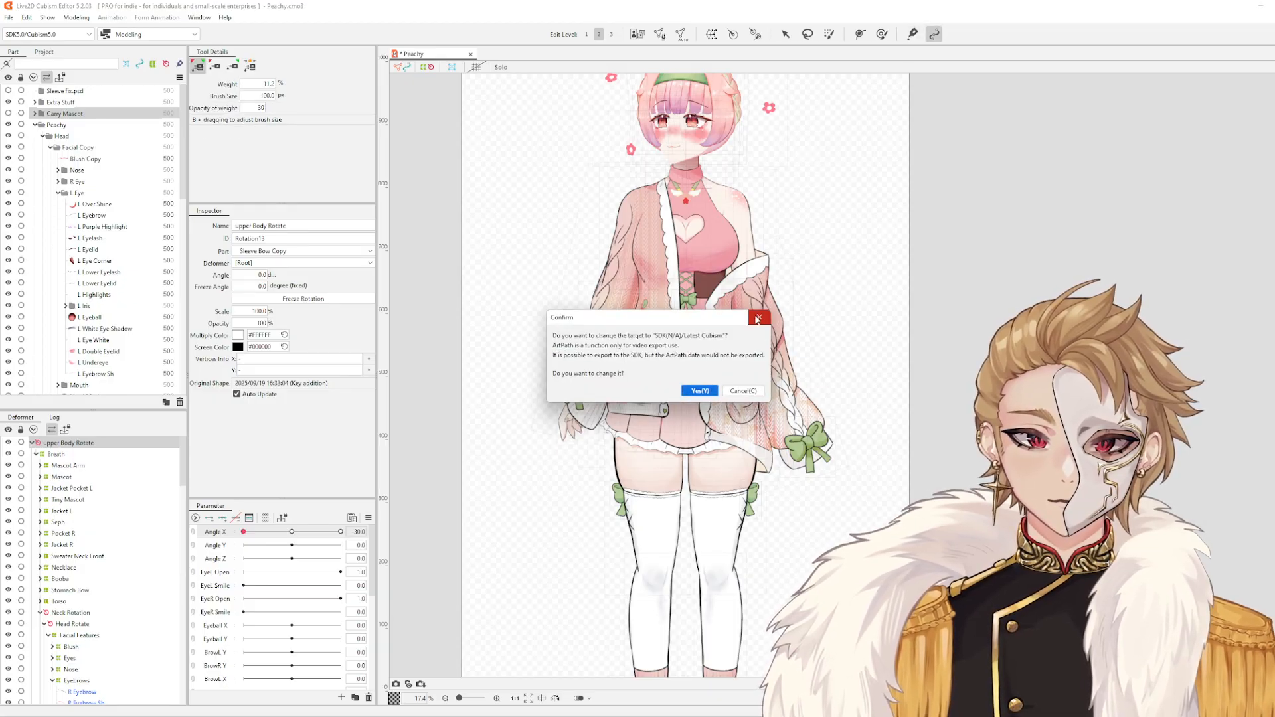
{"action": "left_click", "coordinate": [744, 390]}
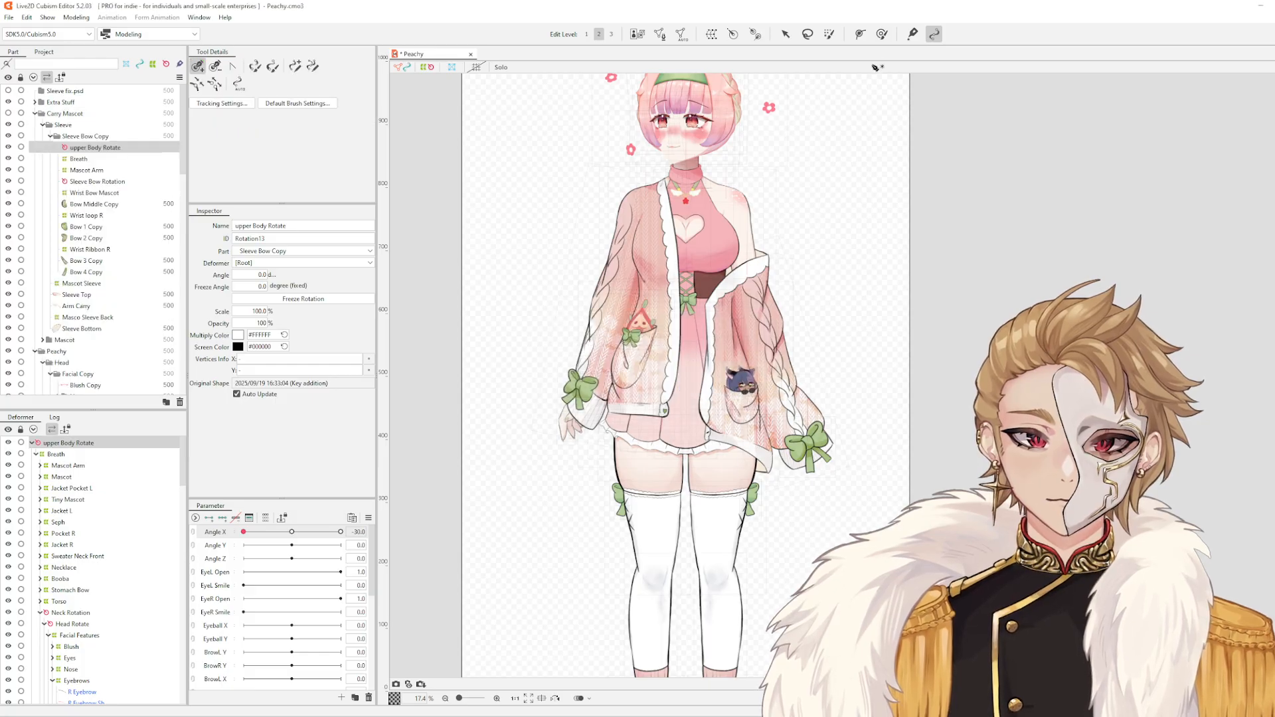
- Check the Deform Path tool's options and return to the Deform Brush
{"action": "left_click", "coordinate": [860, 34]}
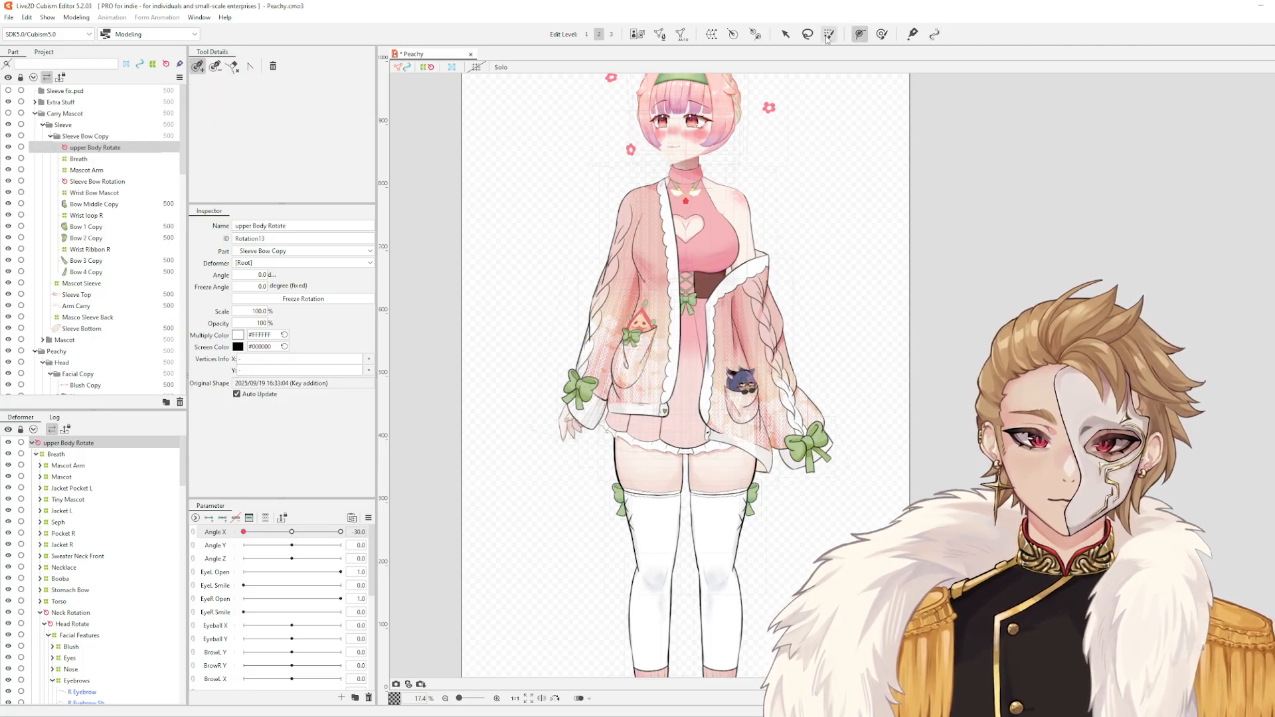
{"action": "left_click", "coordinate": [881, 33]}
{"action": "left_click_drag", "start_coordinate": [621, 403], "coordinate": [572, 369]}
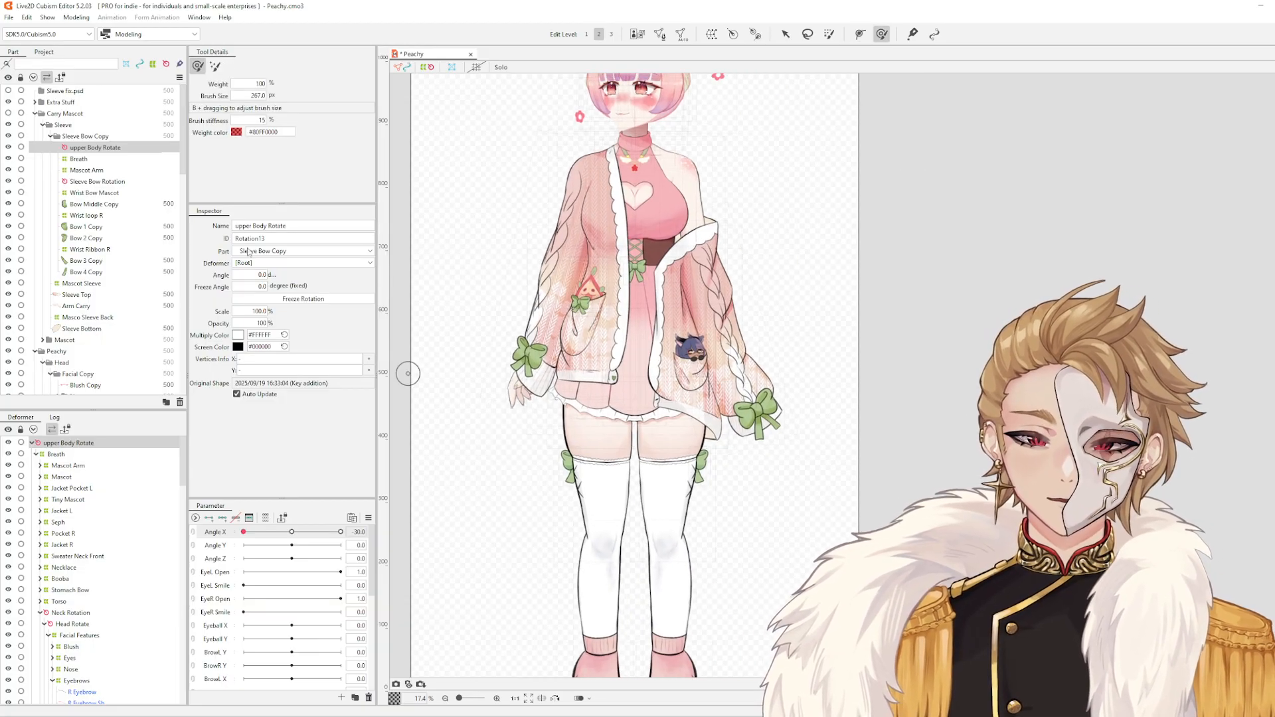
- Select the L Bang 2 mesh on the forehead, switch to its parent warp deformer and inspect the grid up close
{"action": "scroll", "coordinate": [588, 394], "scroll_direction": "up", "scroll_amount": 3}
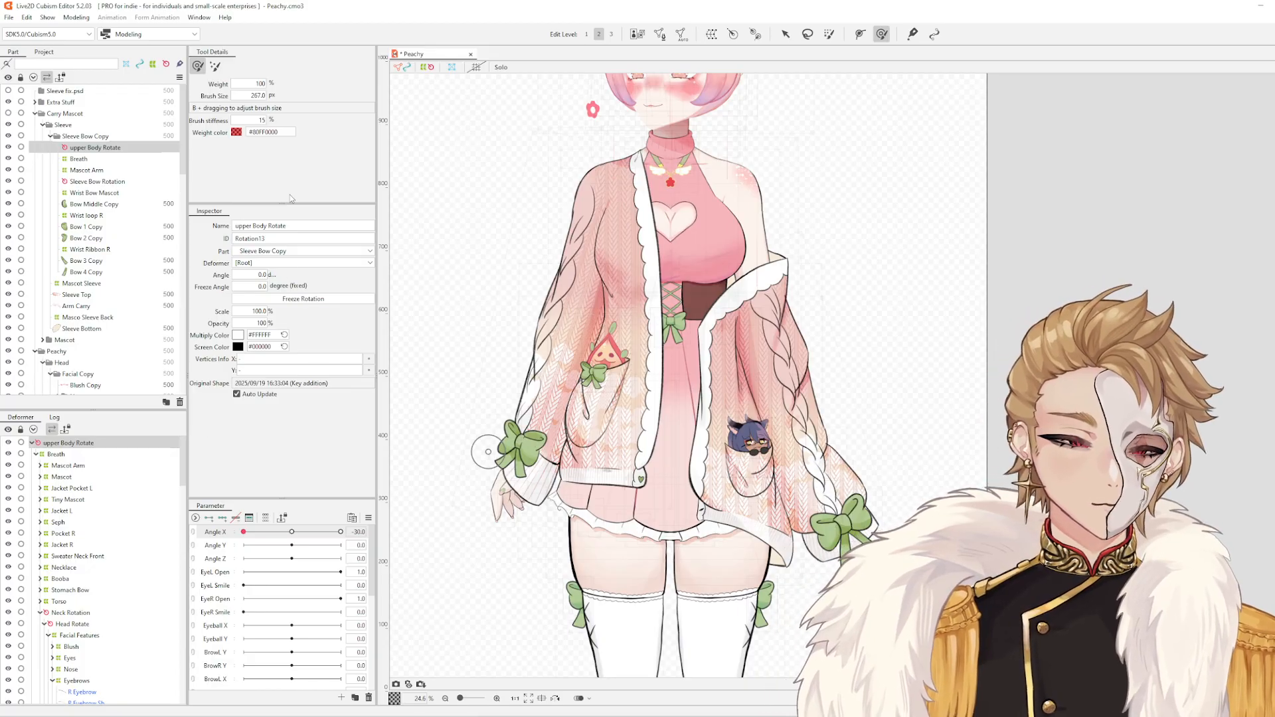
{"action": "left_click_drag", "start_coordinate": [724, 117], "coordinate": [823, 523]}
{"action": "scroll", "coordinate": [725, 437], "scroll_direction": "up", "scroll_amount": 8}
{"action": "left_click", "coordinate": [767, 368]}
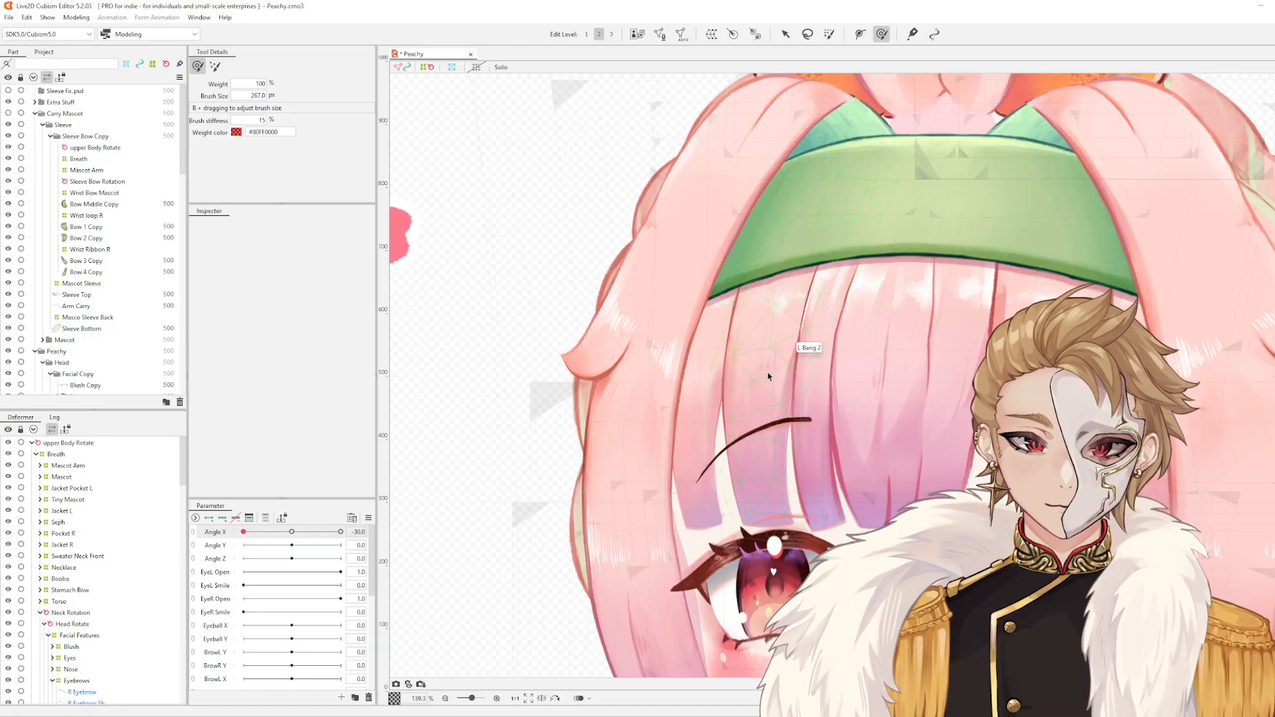
{"action": "scroll", "coordinate": [640, 378], "scroll_direction": "down", "scroll_amount": 3}
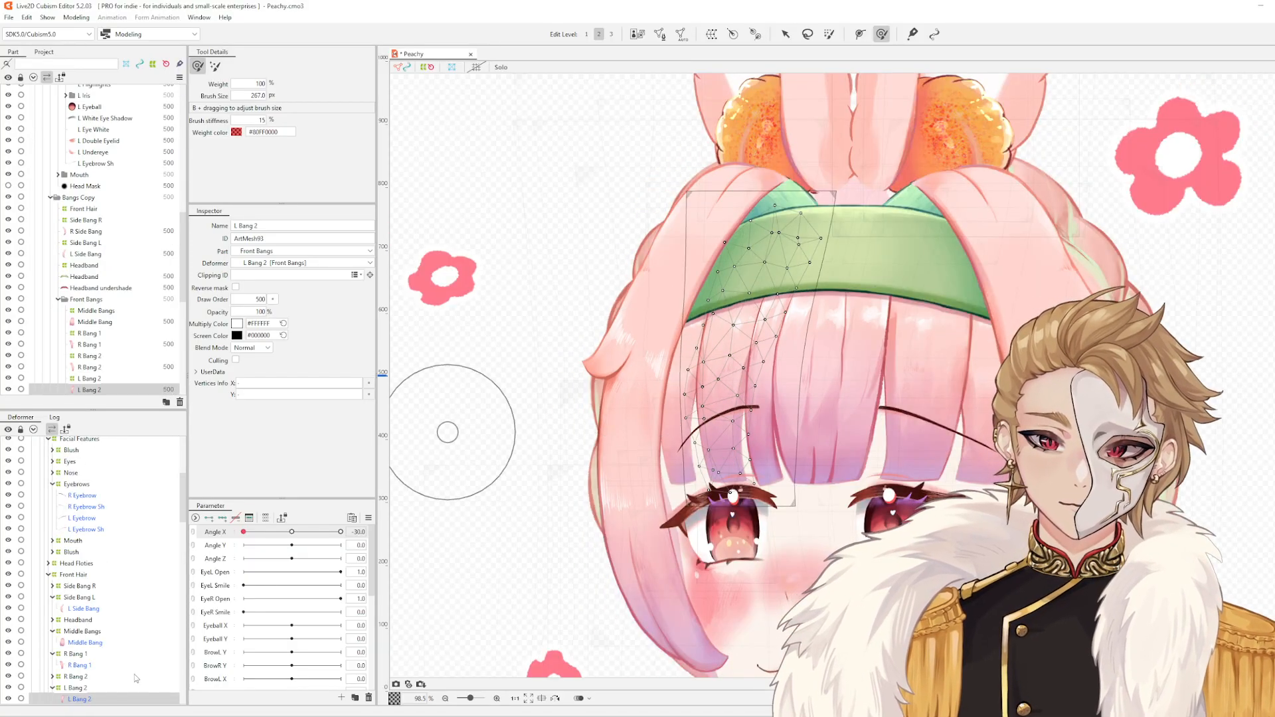
{"action": "left_click", "coordinate": [74, 688]}
{"action": "left_click_drag", "start_coordinate": [527, 441], "coordinate": [427, 441]}
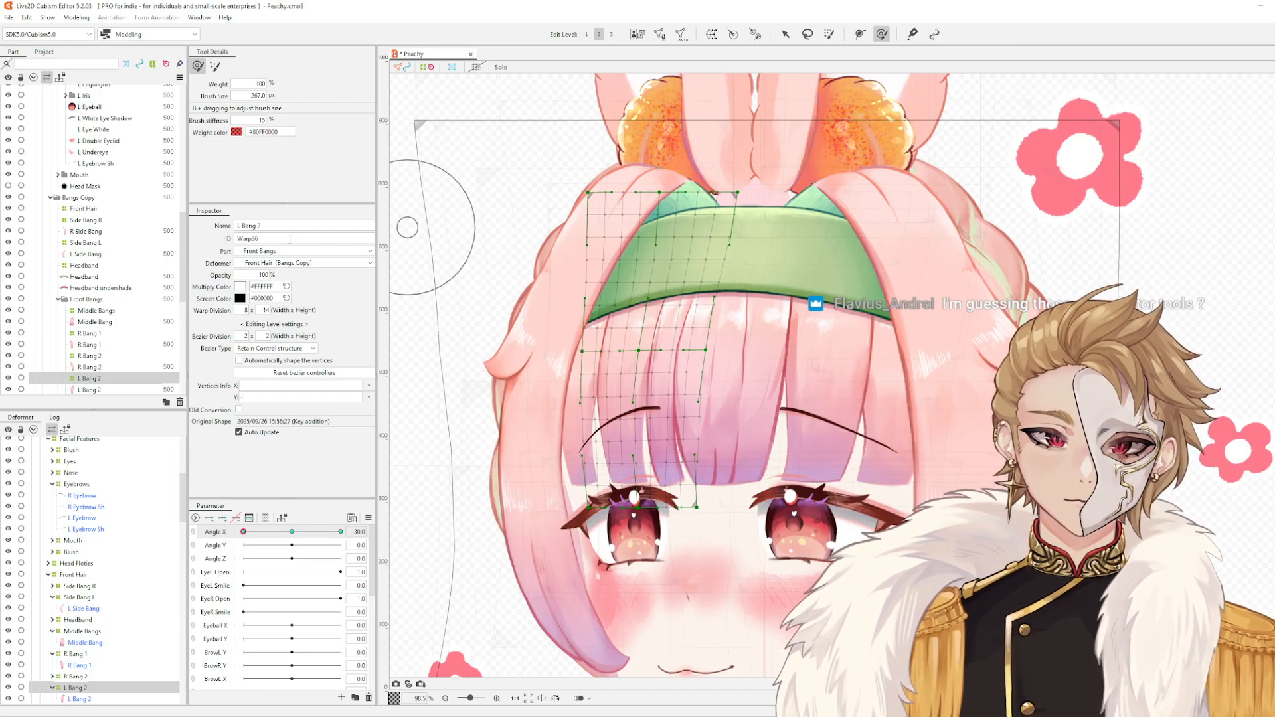
{"action": "scroll", "coordinate": [648, 261], "scroll_direction": "down", "scroll_amount": 5}
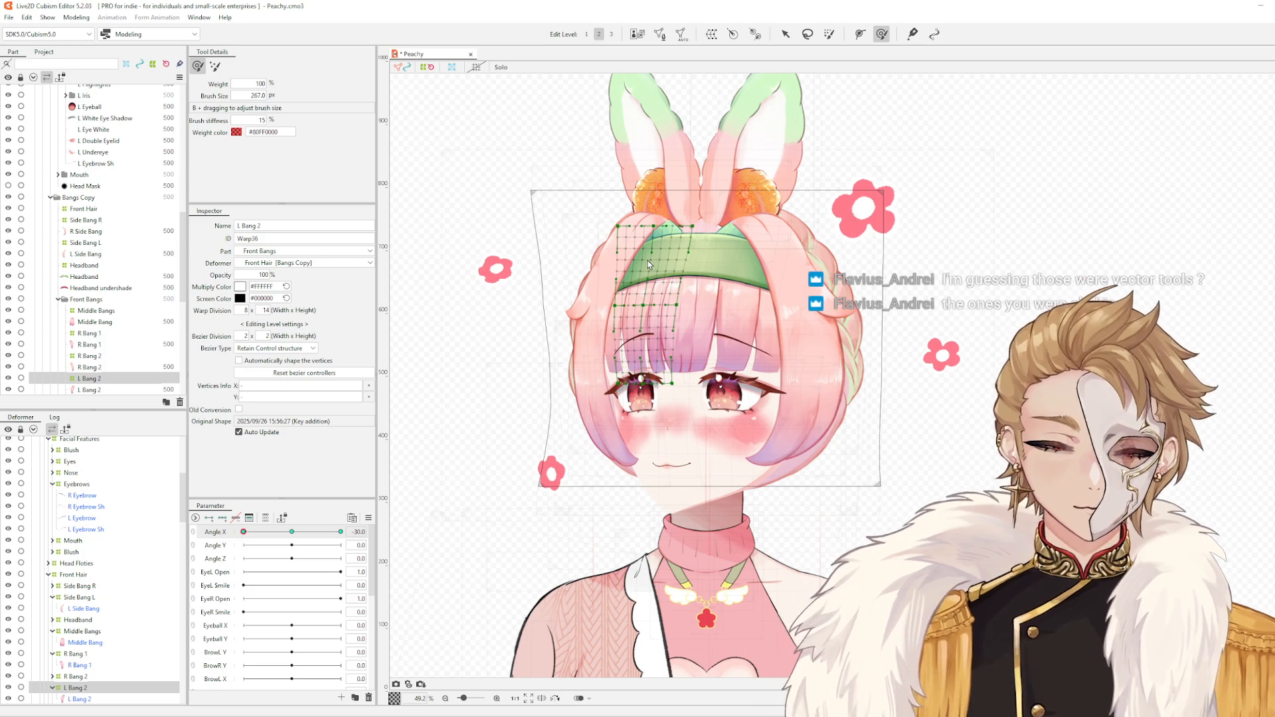
{"action": "scroll", "coordinate": [720, 287], "scroll_direction": "up", "scroll_amount": 5}
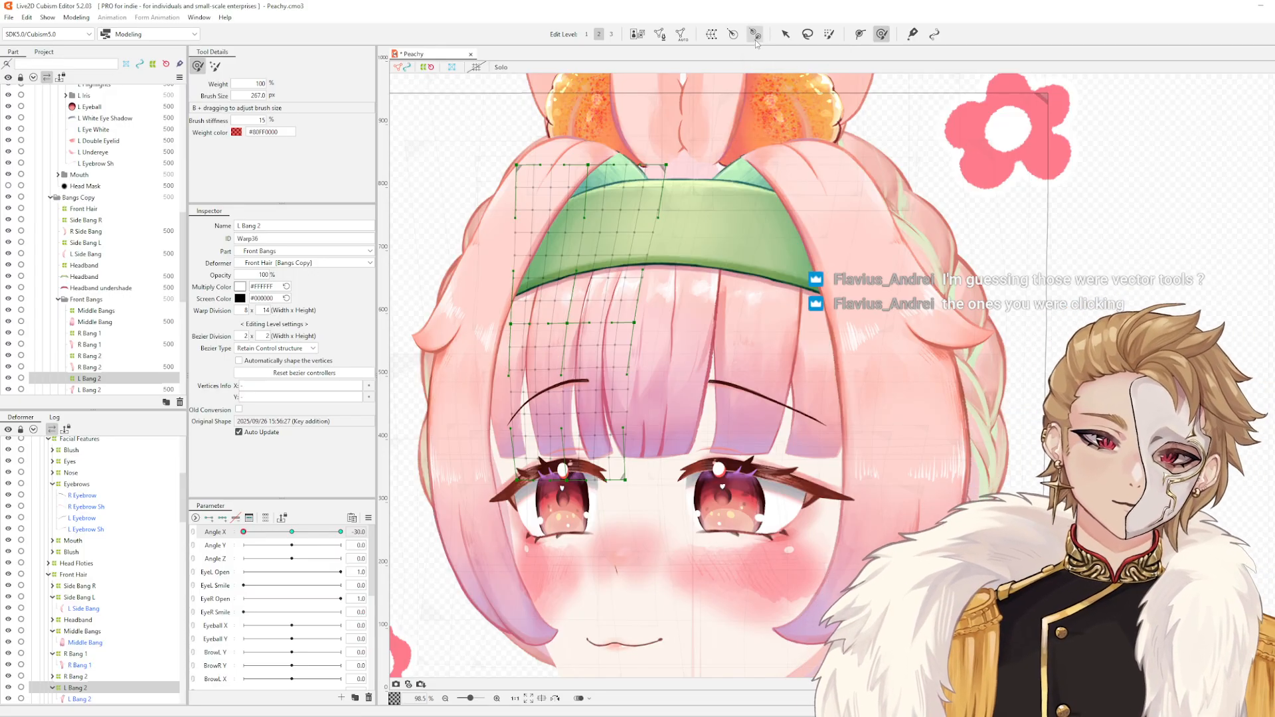
- Try placing two rotation deformers beside the head under the L Bang 2 warp, and undo both
{"action": "left_click", "coordinate": [756, 36]}
{"action": "left_click", "coordinate": [954, 344]}
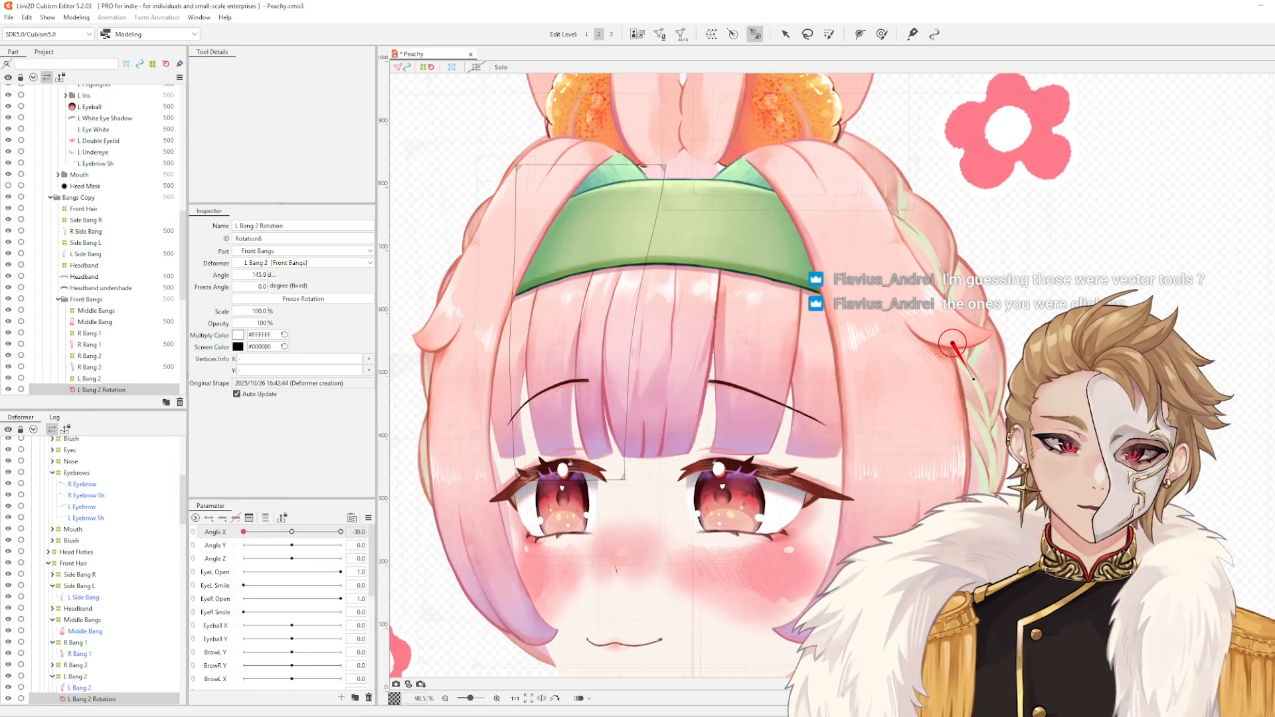
{"action": "left_click_drag", "start_coordinate": [1038, 434], "coordinate": [1084, 273]}
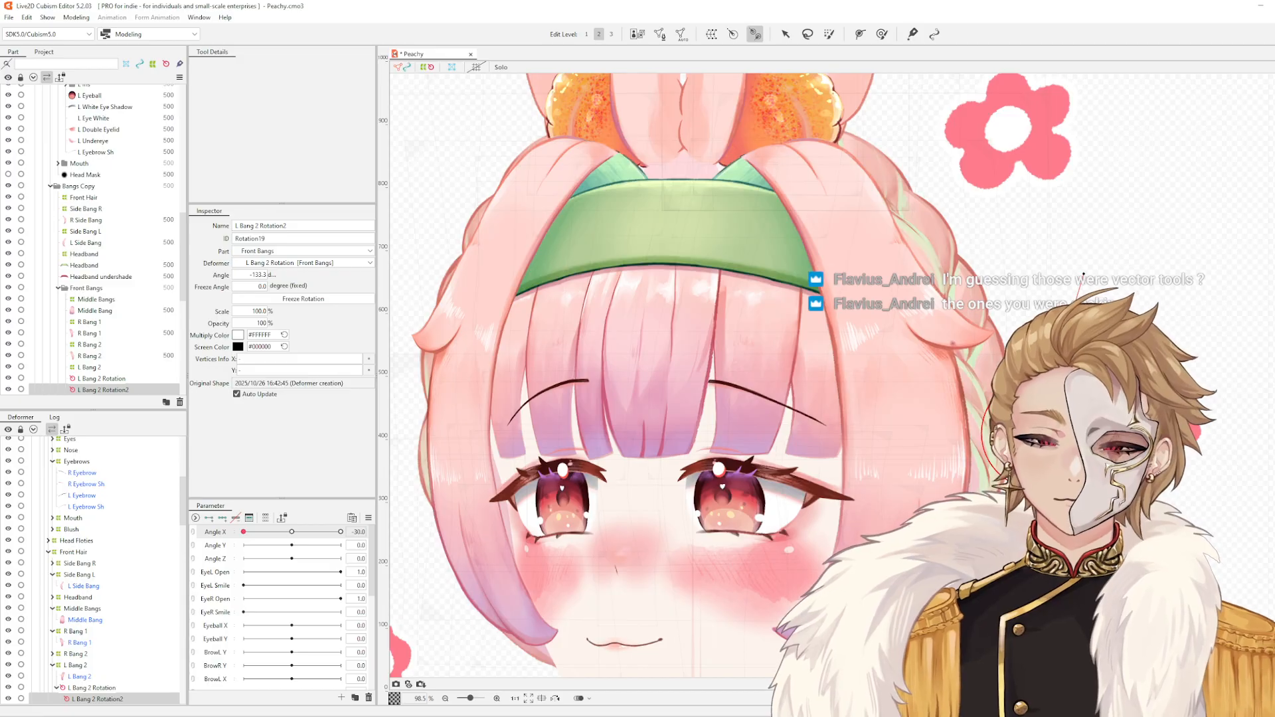
{"action": "key", "text": "ctrl+z"}
{"action": "key", "text": "ctrl+z"}
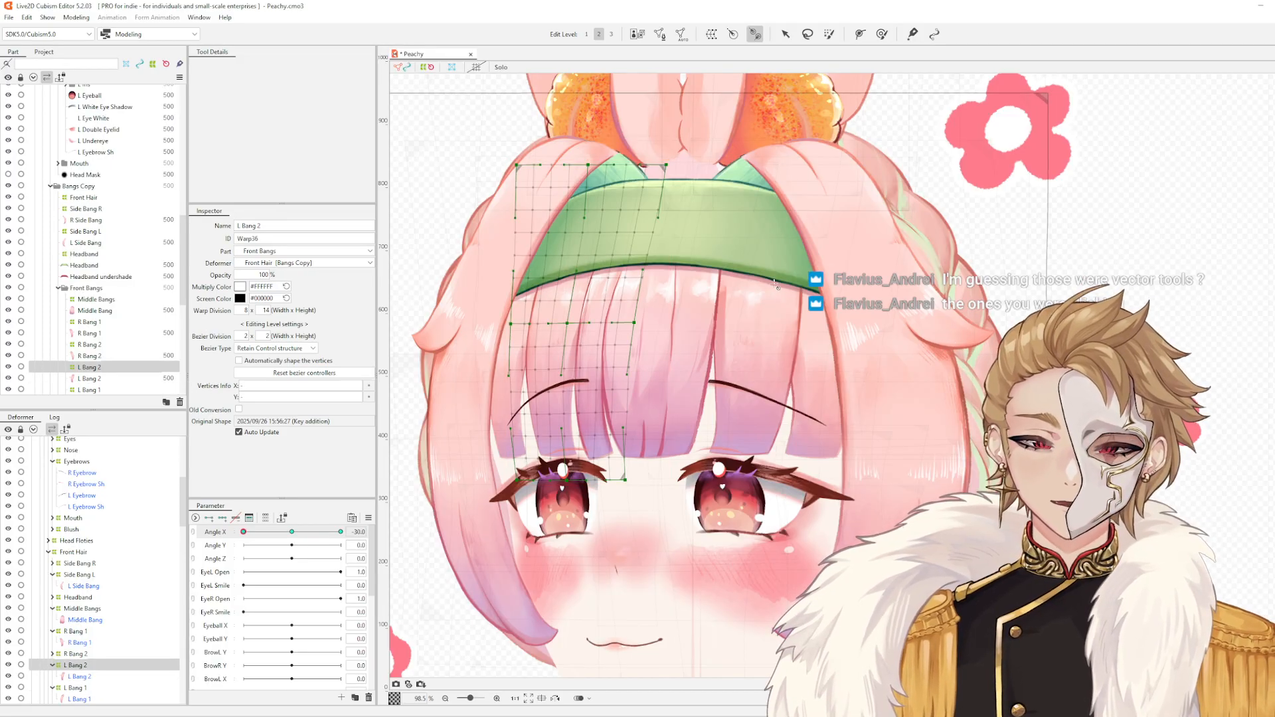
- Reactivate the Deform Brush and review the available parent deformers for L Bang 2, keeping Front Hair as its parent
{"action": "left_click_drag", "start_coordinate": [726, 261], "coordinate": [856, 265]}
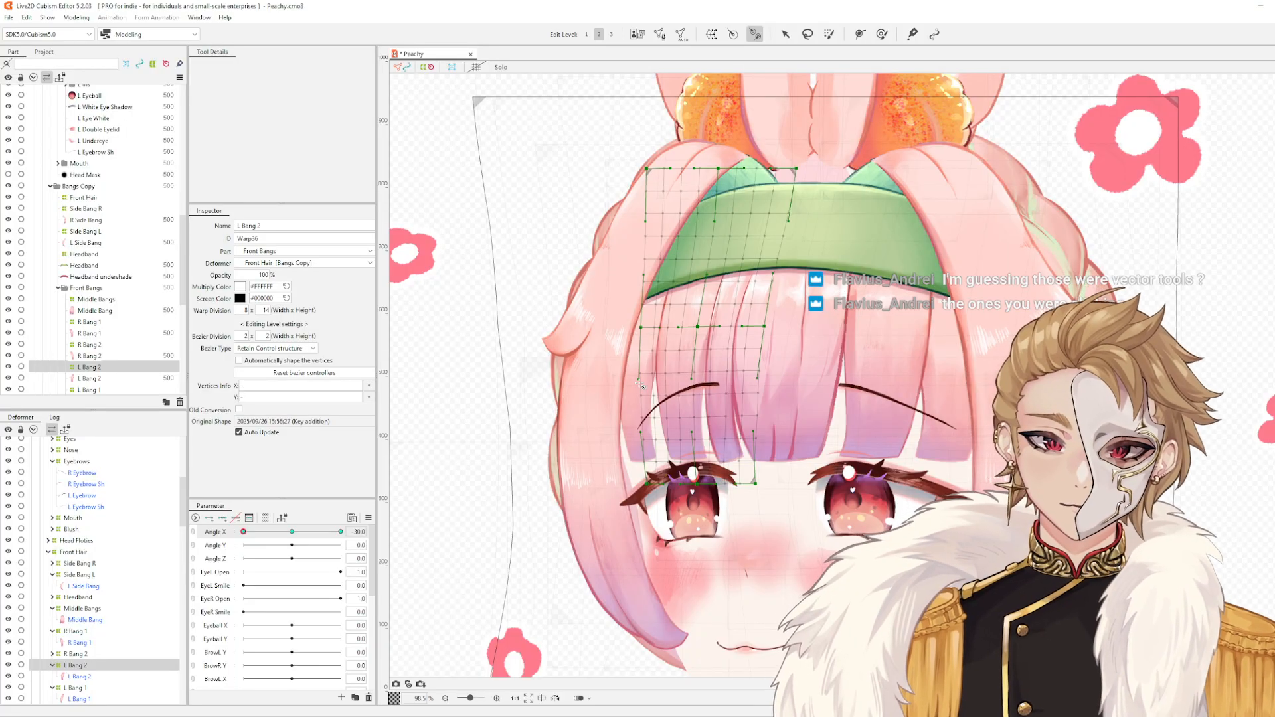
{"action": "left_click", "coordinate": [882, 34]}
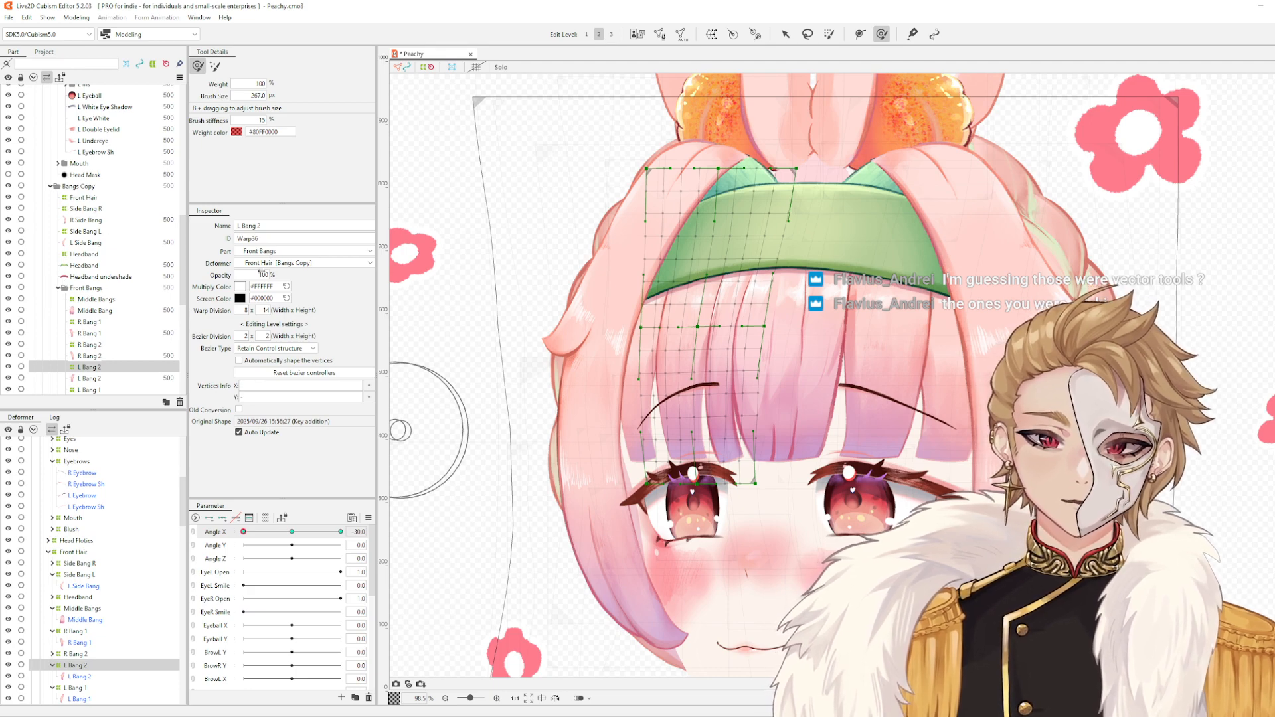
{"action": "left_click", "coordinate": [299, 264]}
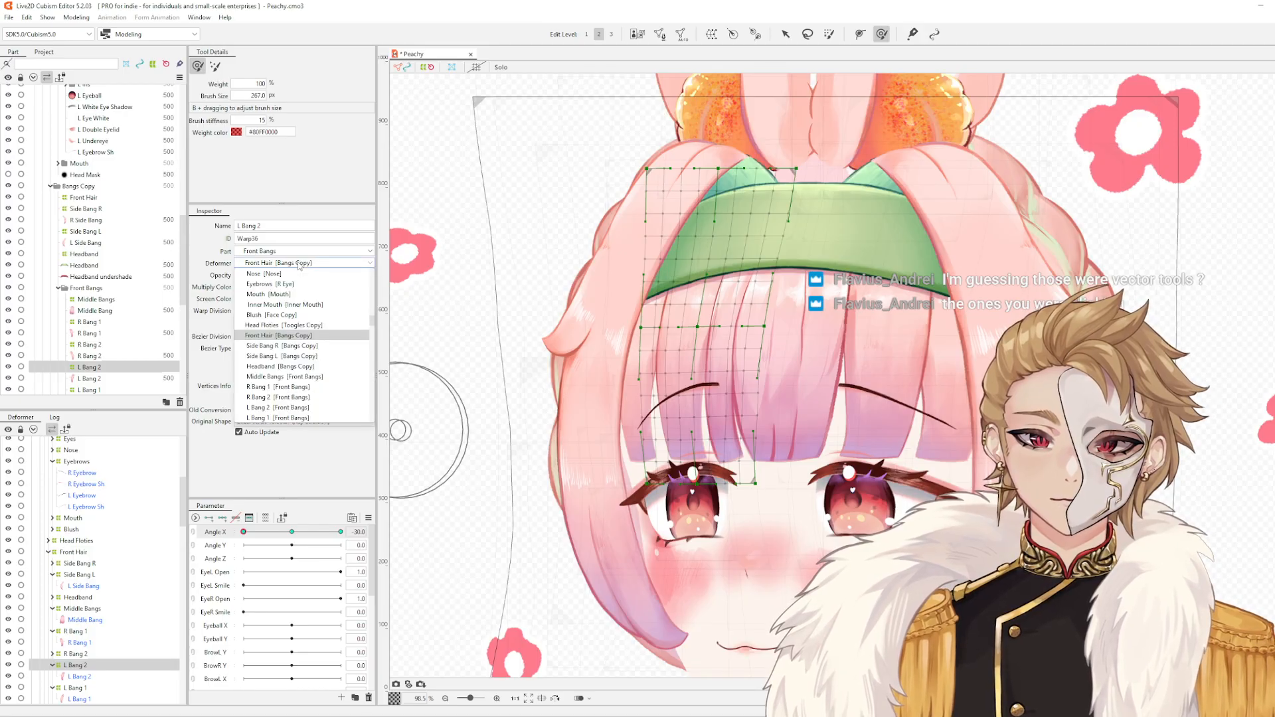
{"action": "left_click", "coordinate": [299, 265]}
{"action": "left_click", "coordinate": [299, 265]}
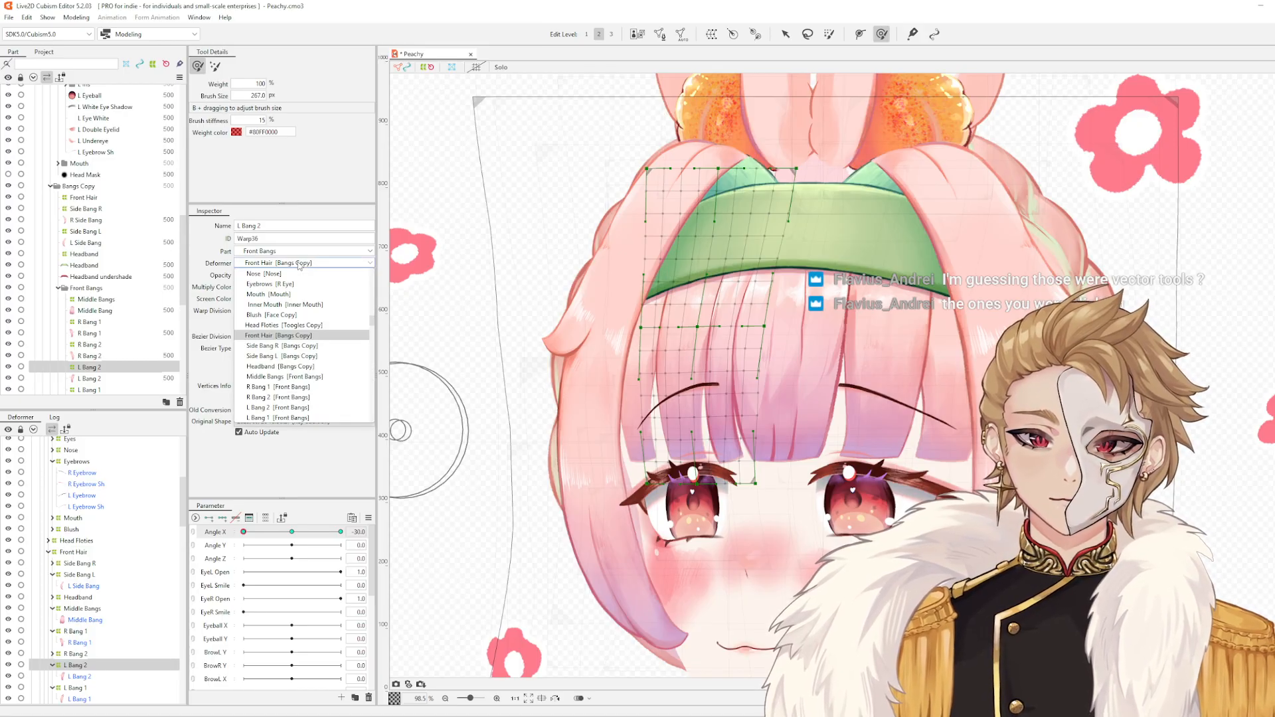
{"action": "left_click", "coordinate": [299, 265]}
- Examine the Front Hair branch of the deformer hierarchy and the part list from Front Bangs up to the sleeve parts
{"action": "scroll", "coordinate": [90, 531], "scroll_direction": "down", "scroll_amount": 3}
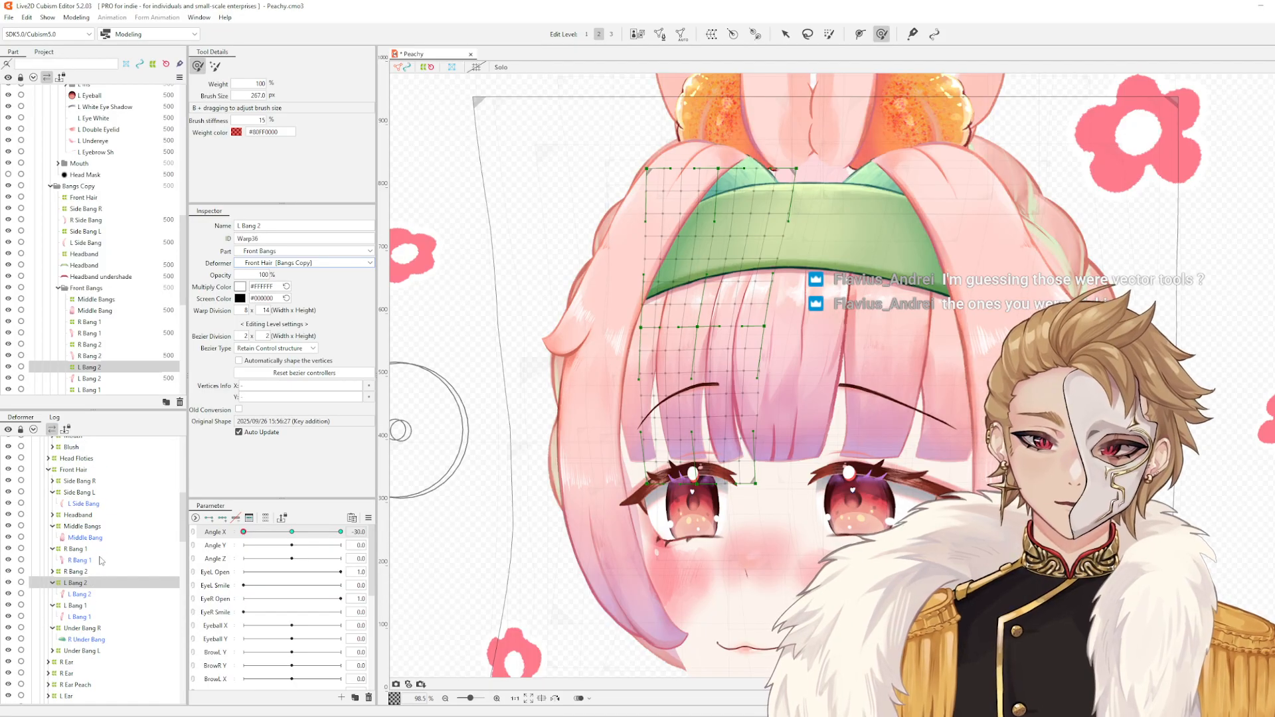
{"action": "scroll", "coordinate": [97, 575], "scroll_direction": "up", "scroll_amount": 3}
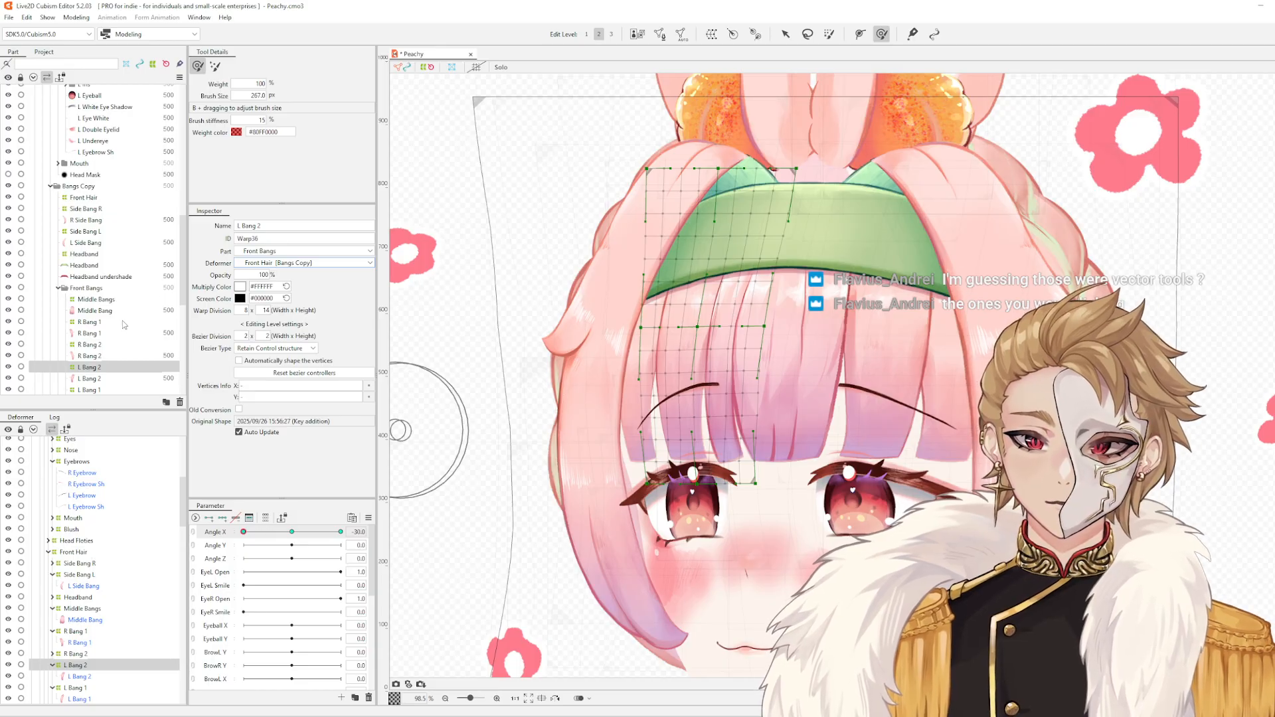
{"action": "scroll", "coordinate": [117, 296], "scroll_direction": "up", "scroll_amount": 5}
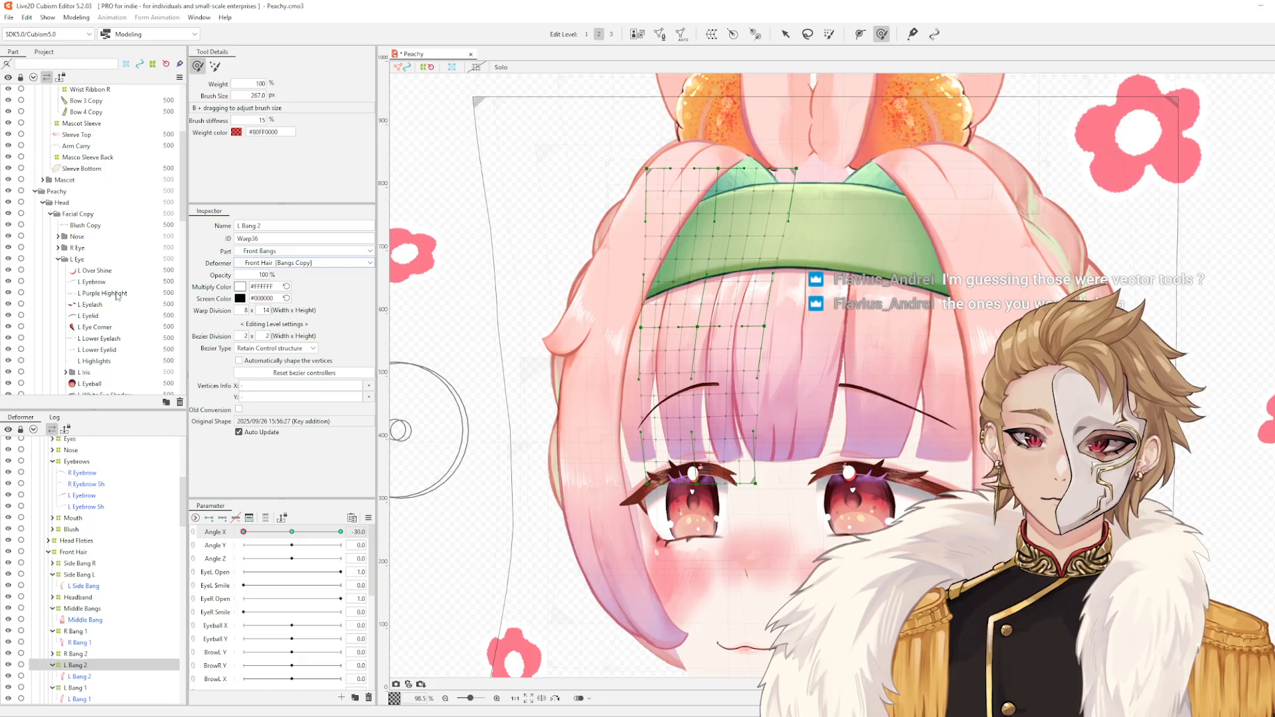
- Examine the parts from the left eye down to Front Bangs, and the L Bang 2 warp's inspector settings, including its Bezier Type
{"action": "scroll", "coordinate": [118, 295], "scroll_direction": "down", "scroll_amount": 4}
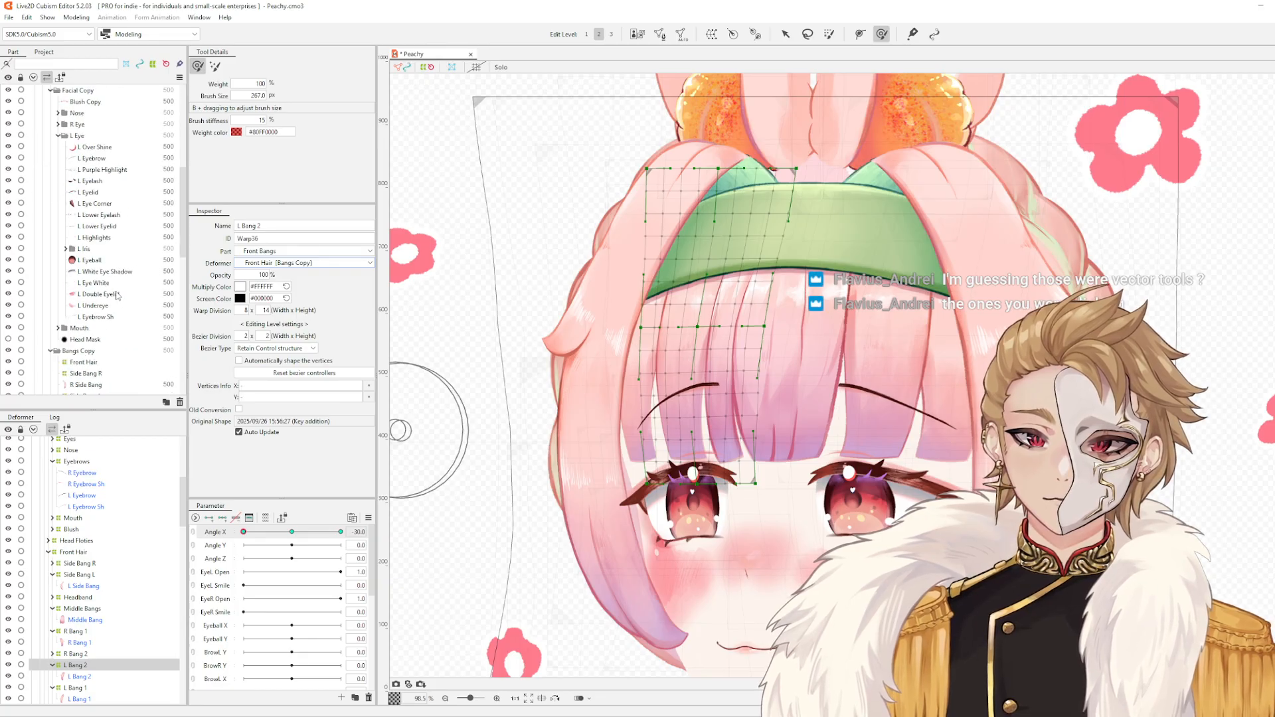
{"action": "scroll", "coordinate": [118, 295], "scroll_direction": "down", "scroll_amount": 4}
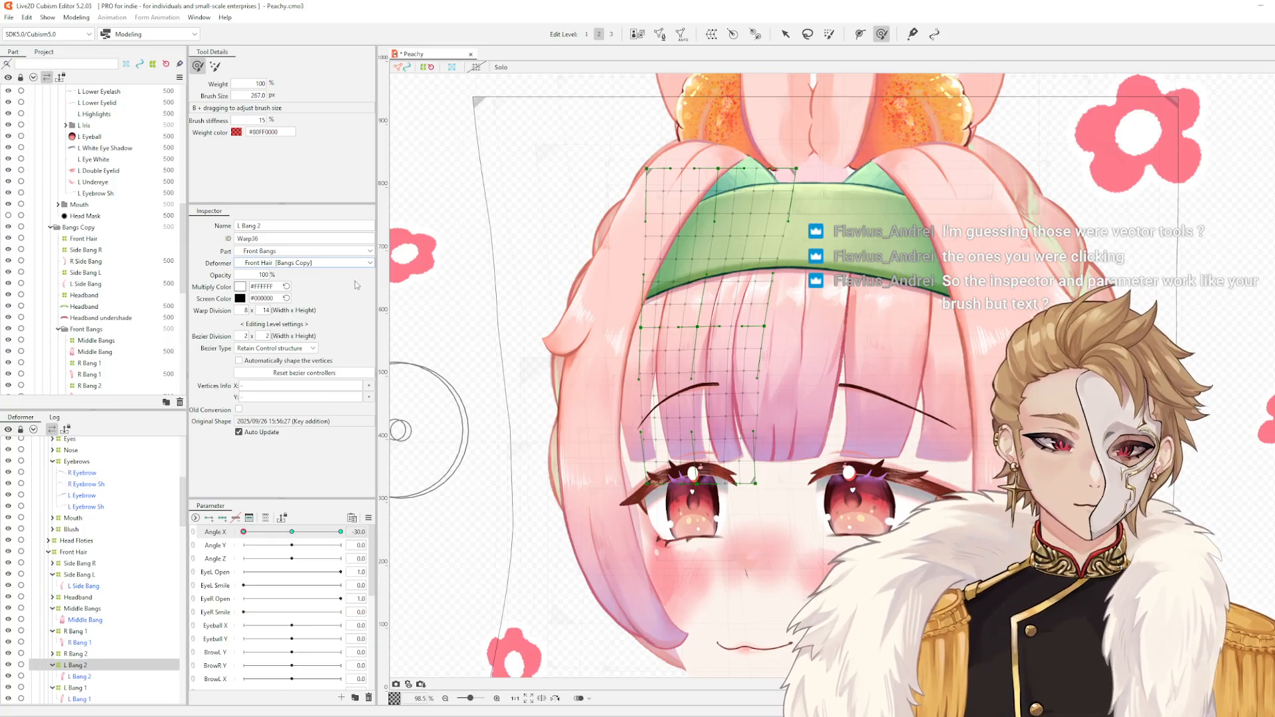
{"action": "left_click_drag", "start_coordinate": [856, 371], "coordinate": [883, 350]}
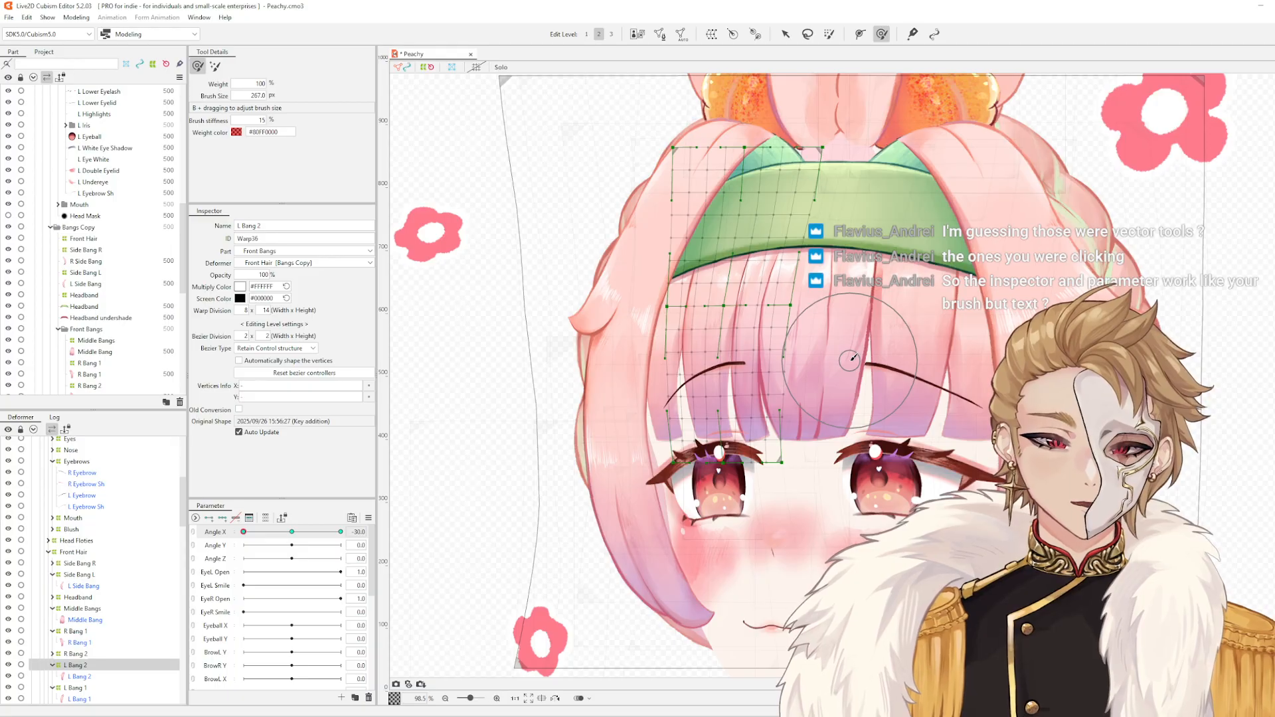
{"action": "mouse_move", "coordinate": [843, 359]}
{"action": "left_mouse_down"}
{"action": "mouse_move", "coordinate": [764, 344]}
{"action": "mouse_move", "coordinate": [854, 351]}
{"action": "left_mouse_up"}
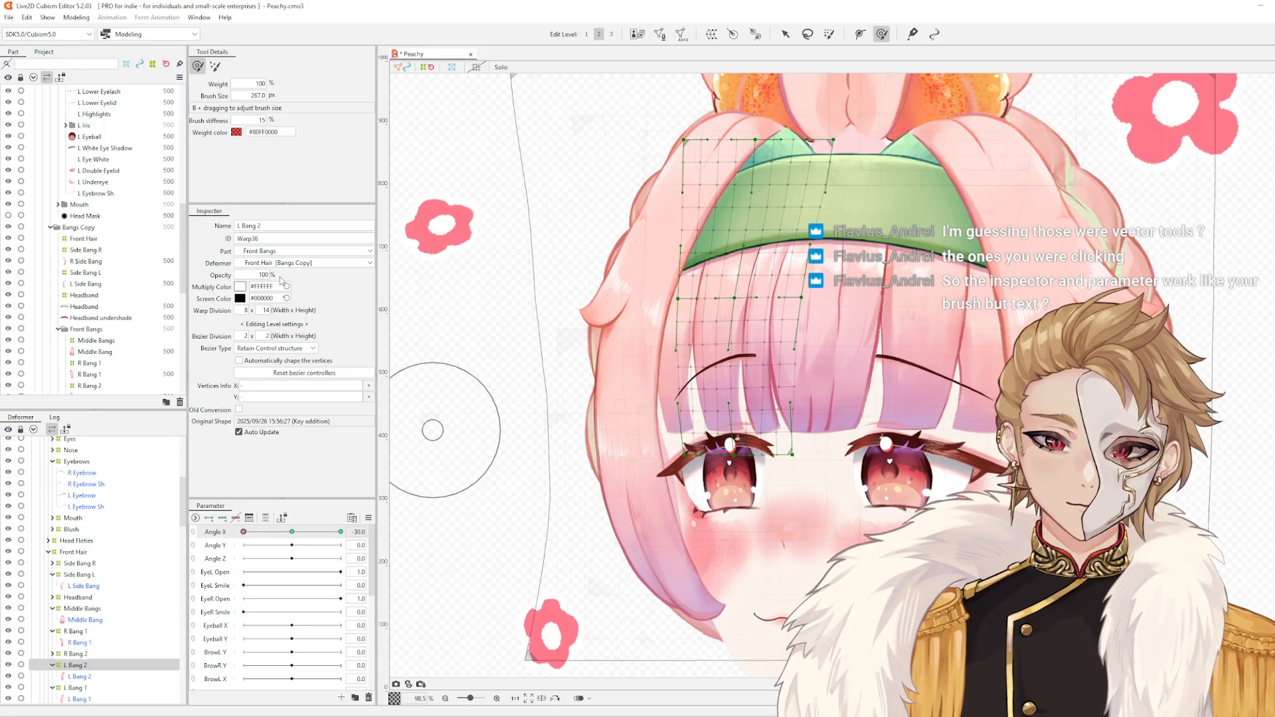
{"action": "scroll", "coordinate": [790, 309], "scroll_direction": "up", "scroll_amount": 2}
{"action": "left_click_drag", "start_coordinate": [869, 329], "coordinate": [806, 298]}
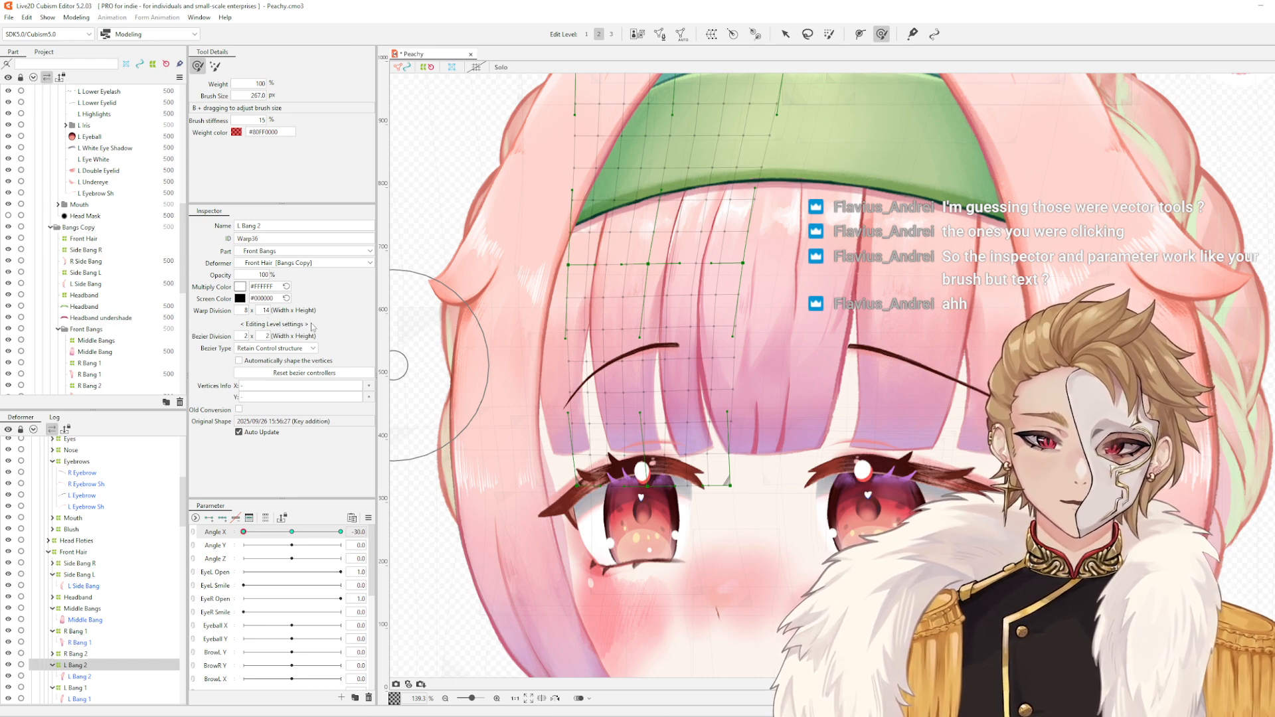
{"action": "left_click", "coordinate": [307, 349]}
{"action": "left_click", "coordinate": [321, 349]}
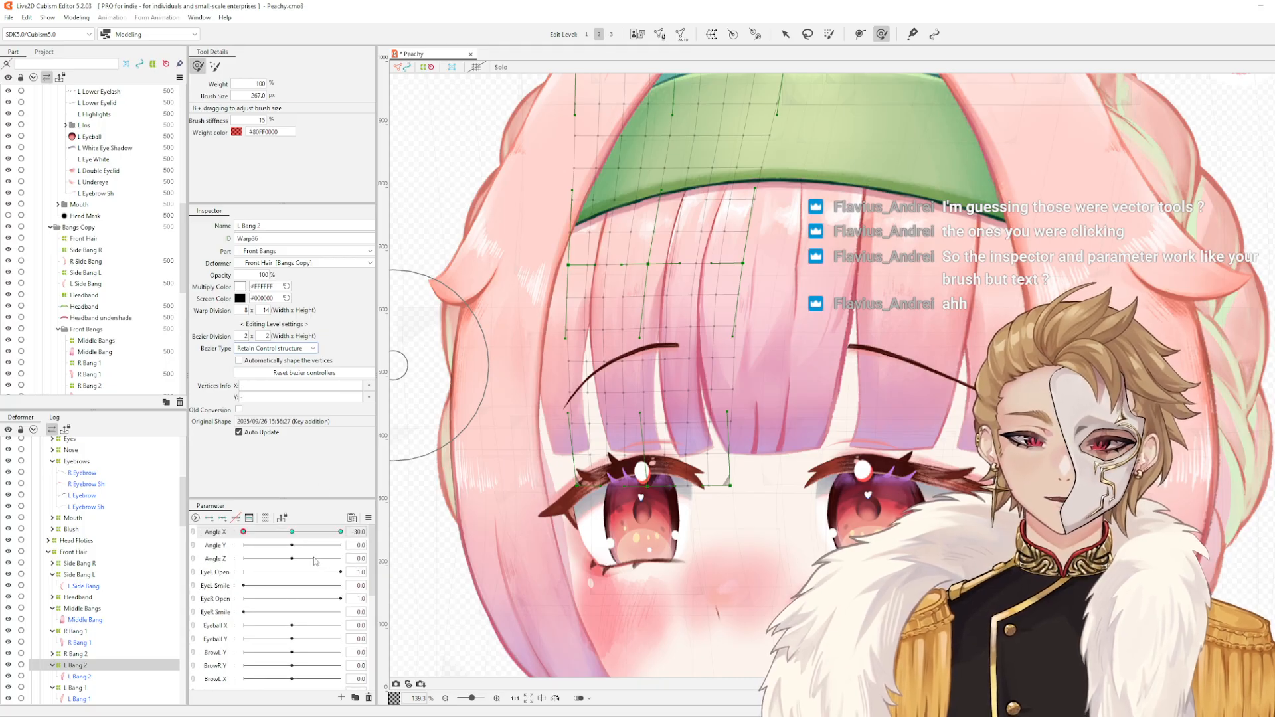
- Preview the L Bang 2 warp between Angle X 0 and -30, ending at -30
{"action": "left_click_drag", "start_coordinate": [686, 460], "coordinate": [873, 501]}
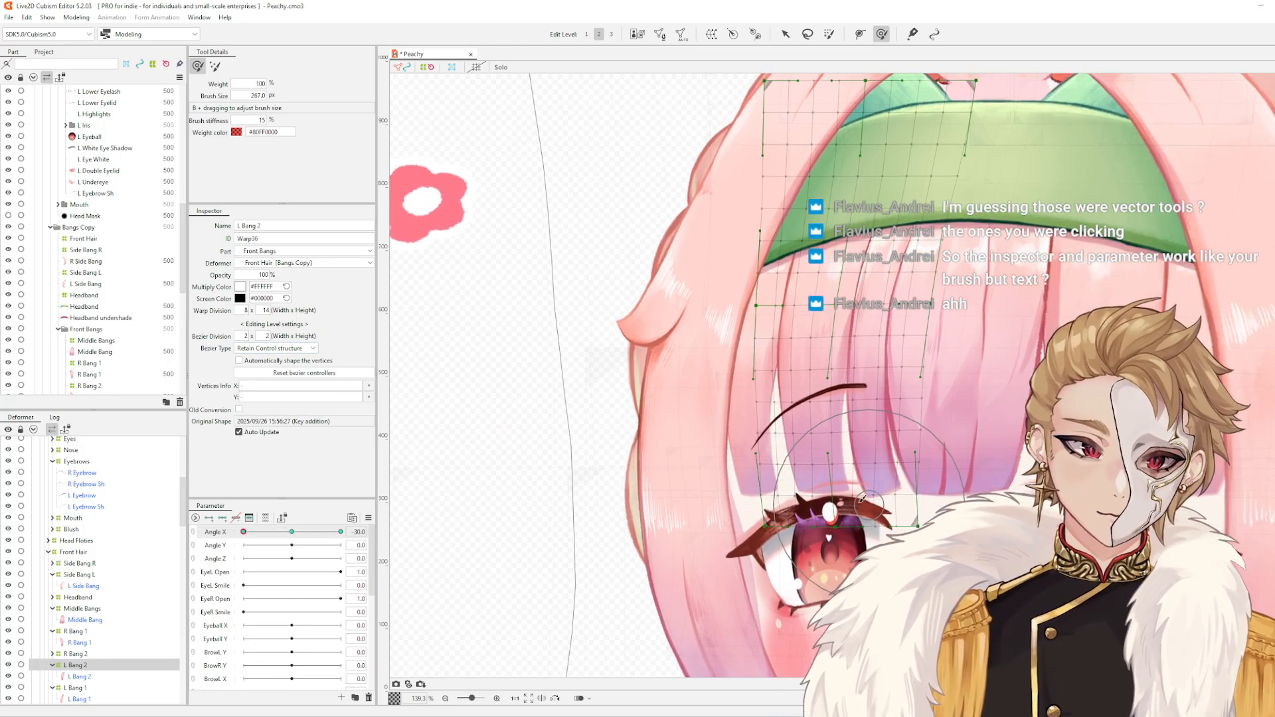
{"action": "left_click_drag", "start_coordinate": [244, 532], "coordinate": [294, 539]}
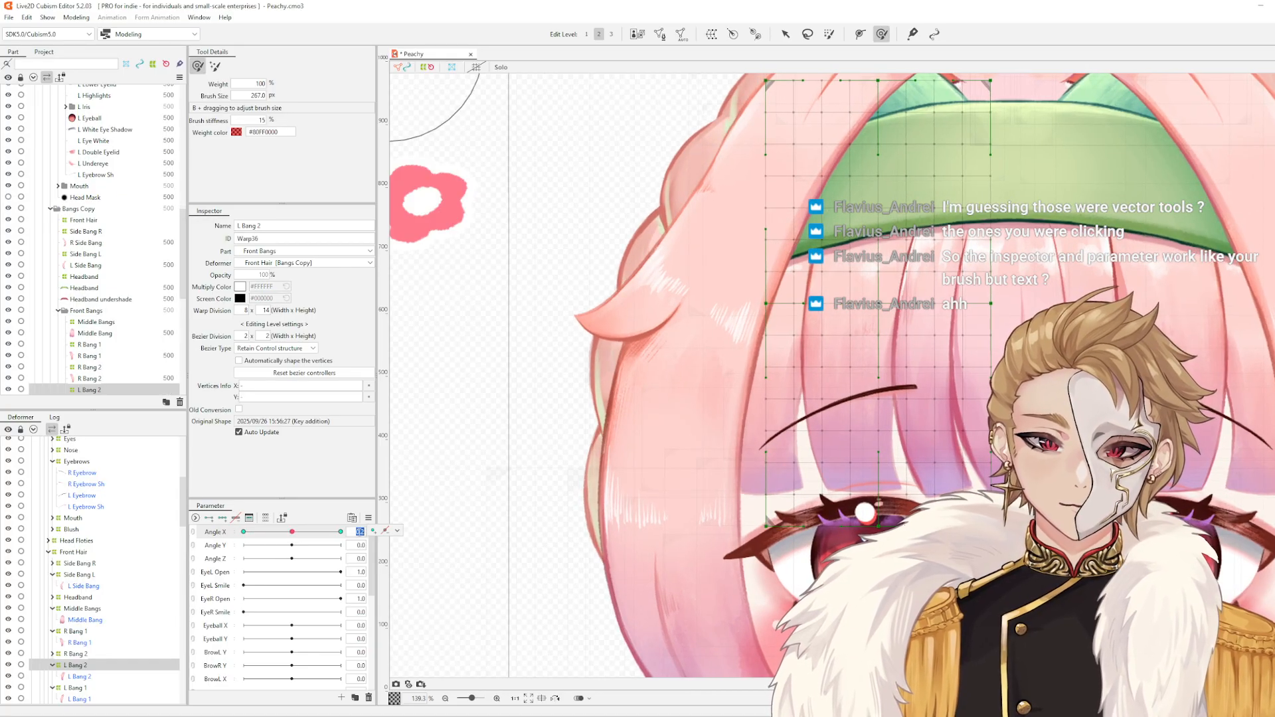
{"action": "right_click", "coordinate": [362, 532]}
{"action": "scroll", "coordinate": [425, 550], "scroll_direction": "down", "scroll_amount": 3}
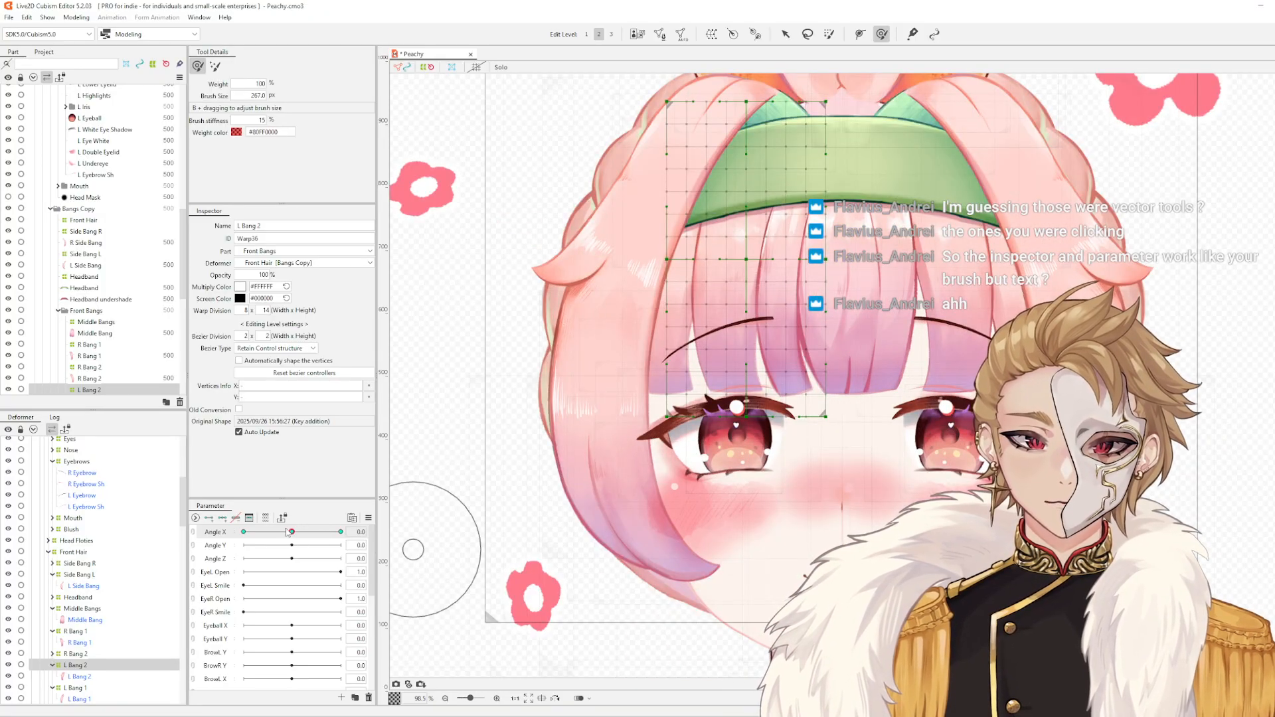
{"action": "left_click_drag", "start_coordinate": [292, 531], "coordinate": [162, 546]}
{"action": "scroll", "coordinate": [710, 329], "scroll_direction": "up", "scroll_amount": 4}
{"action": "scroll", "coordinate": [642, 435], "scroll_direction": "down", "scroll_amount": 5}
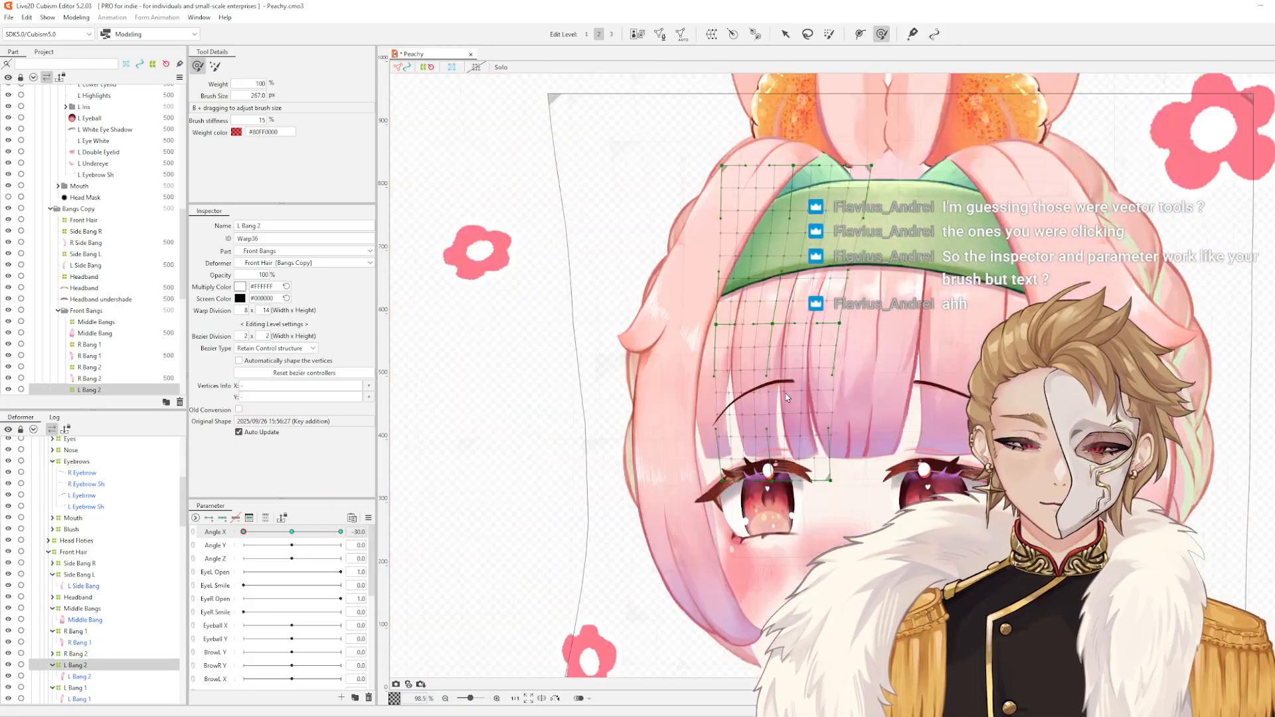
- Reshape the L Bang 2 warp around the eyebrow with the Deform Brush at Angle X -30, and check the head turn
{"action": "scroll", "coordinate": [601, 438], "scroll_direction": "up", "scroll_amount": 3}
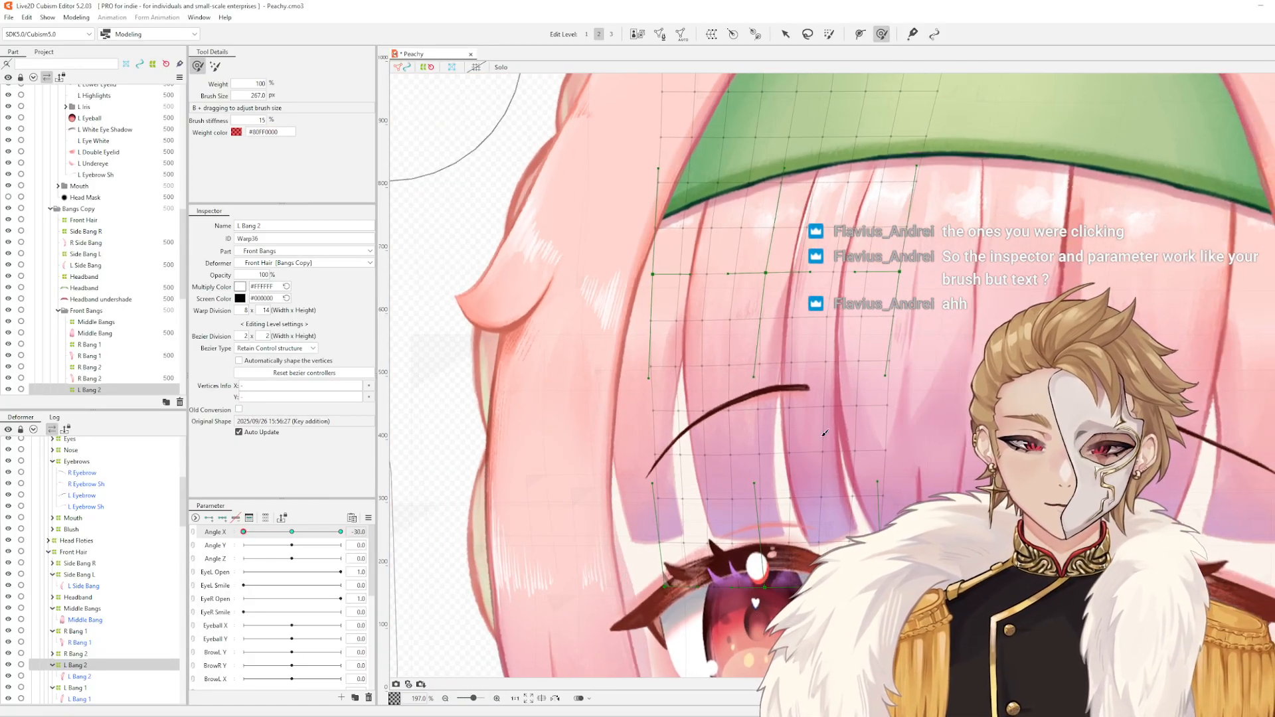
{"action": "scroll", "coordinate": [809, 413], "scroll_direction": "down", "scroll_amount": 2}
{"action": "scroll", "coordinate": [780, 419], "scroll_direction": "up", "scroll_amount": 2}
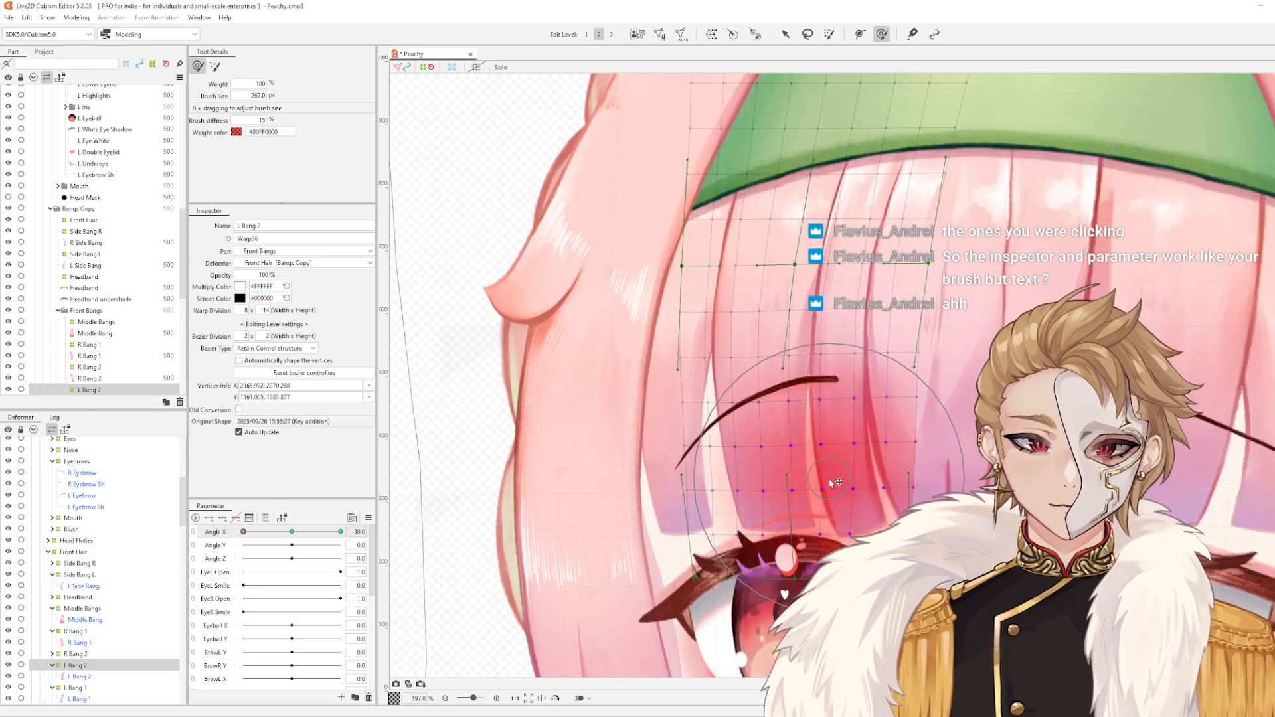
{"action": "left_click", "coordinate": [827, 338]}
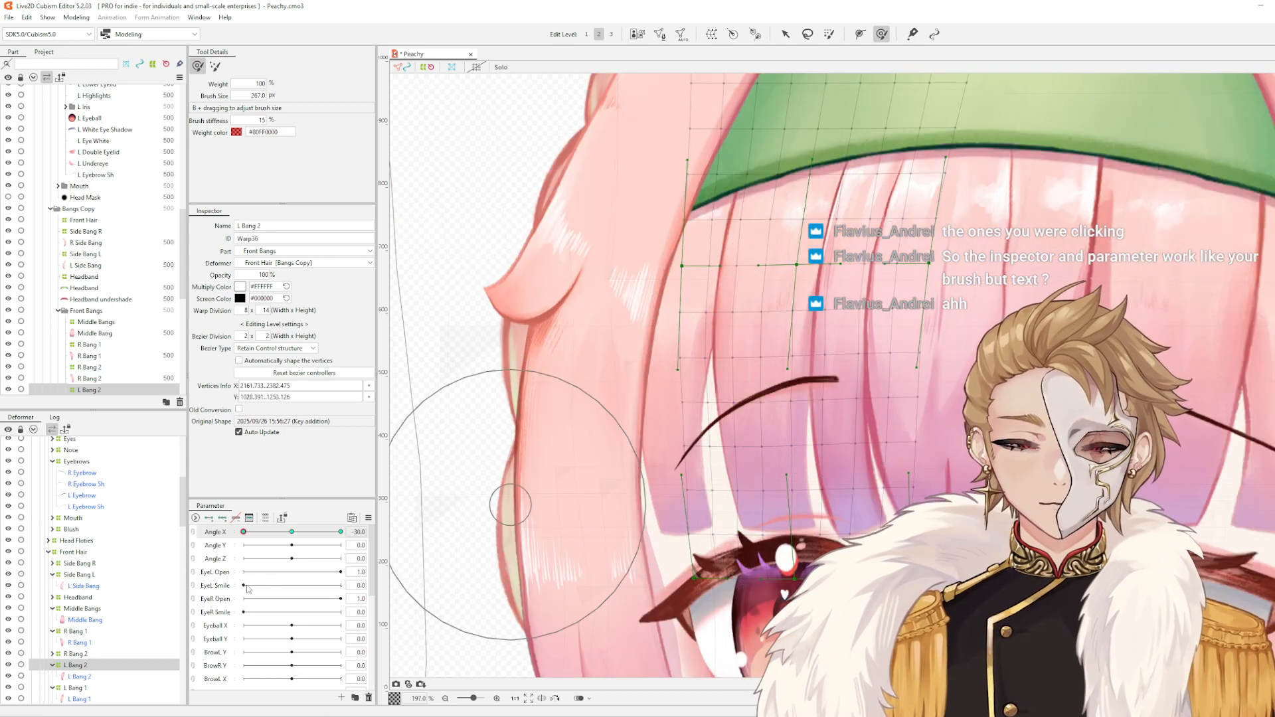
{"action": "left_click_drag", "start_coordinate": [243, 532], "coordinate": [217, 555]}
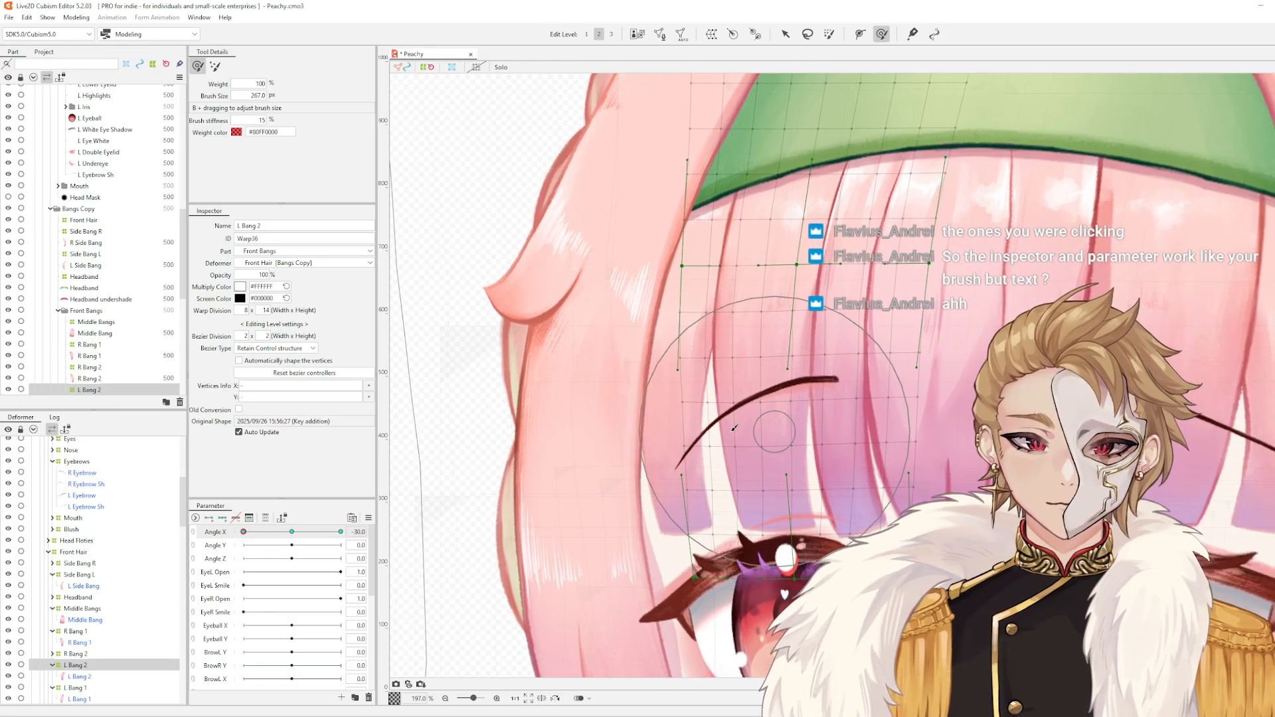
- Adjust the outer edge and lower tips of the L Bang 2 warp above the eye with the Deform Brush
{"action": "scroll", "coordinate": [734, 428], "scroll_direction": "down", "scroll_amount": 5}
{"action": "scroll", "coordinate": [597, 464], "scroll_direction": "up", "scroll_amount": 8}
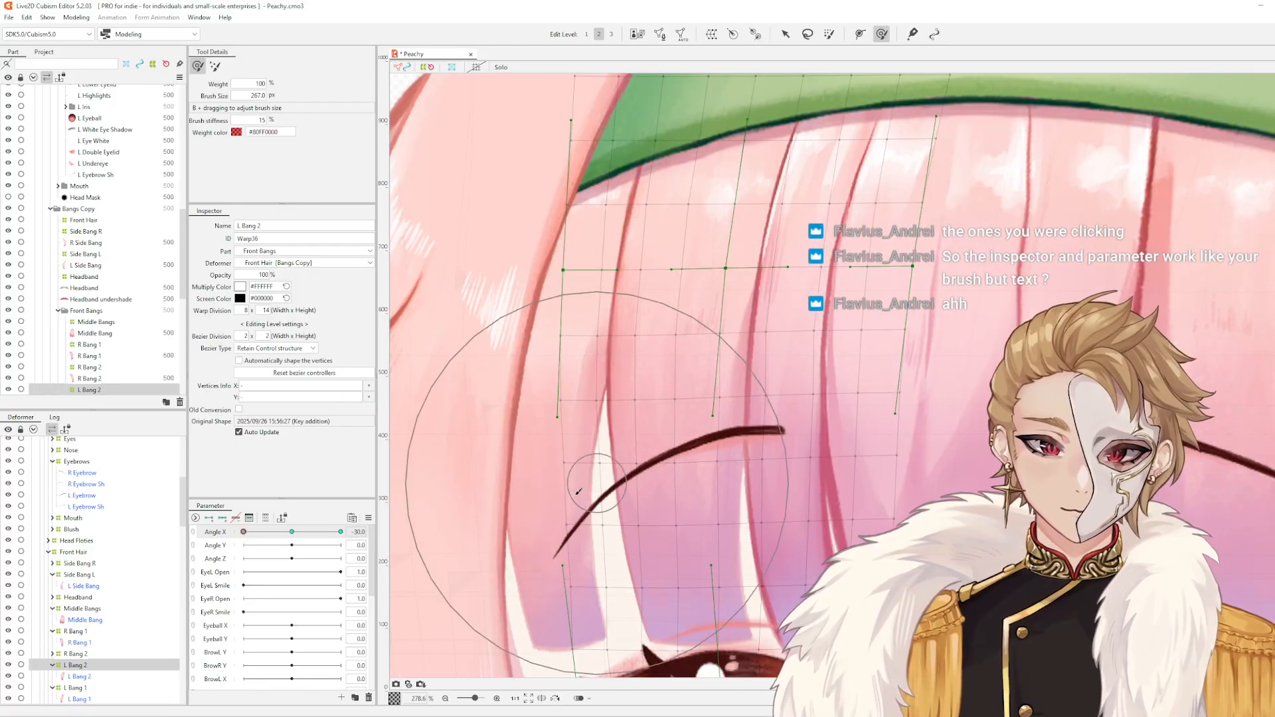
{"action": "left_click", "coordinate": [579, 492]}
{"action": "scroll", "coordinate": [664, 465], "scroll_direction": "up", "scroll_amount": 3}
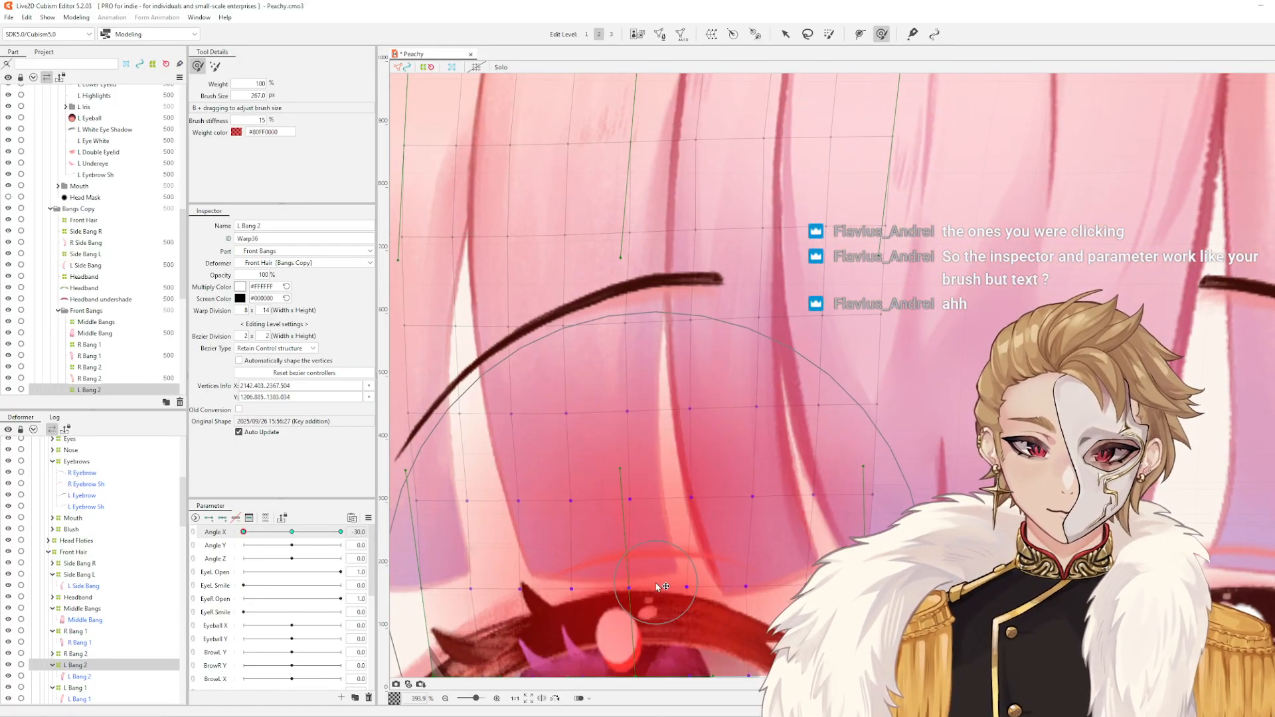
{"action": "scroll", "coordinate": [664, 489], "scroll_direction": "down", "scroll_amount": 6}
{"action": "left_click_drag", "start_coordinate": [757, 443], "coordinate": [795, 324]}
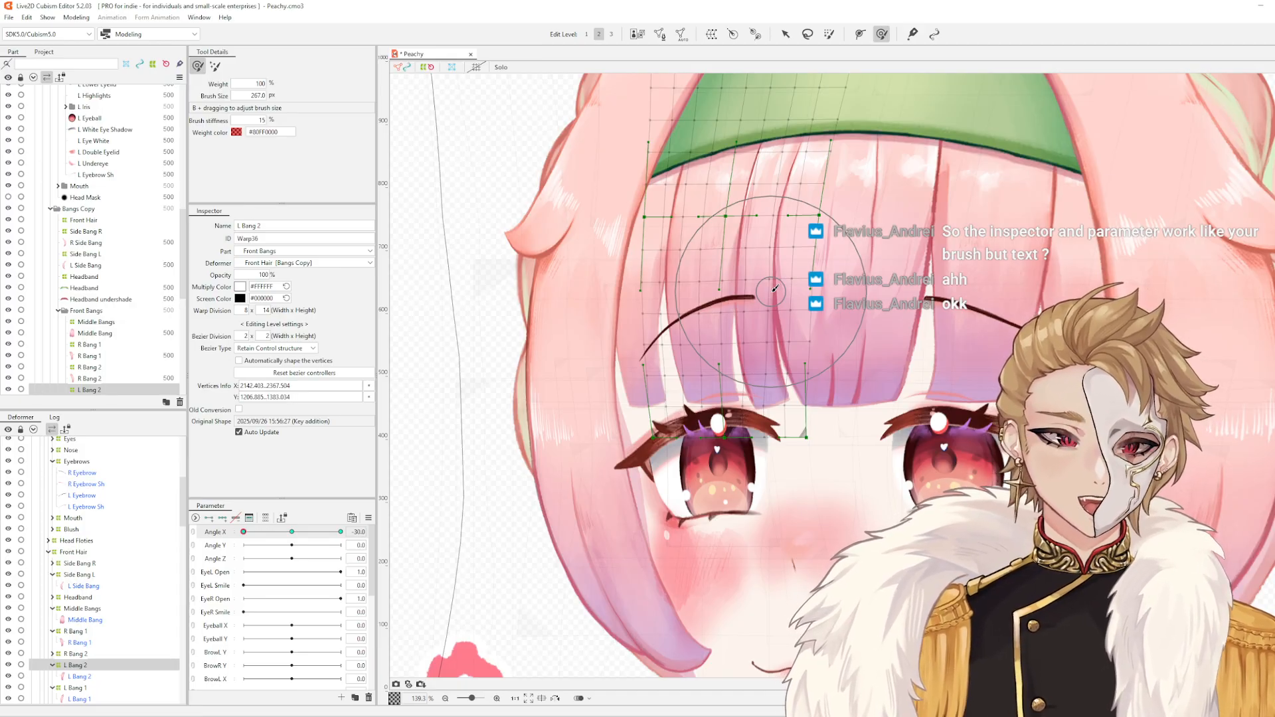
- Recheck Angle X near -30 and nudge the outer strand of L Bang 2, beside the eyebrow's outer end, with small brush strokes
{"action": "left_click_drag", "start_coordinate": [630, 404], "coordinate": [573, 414]}
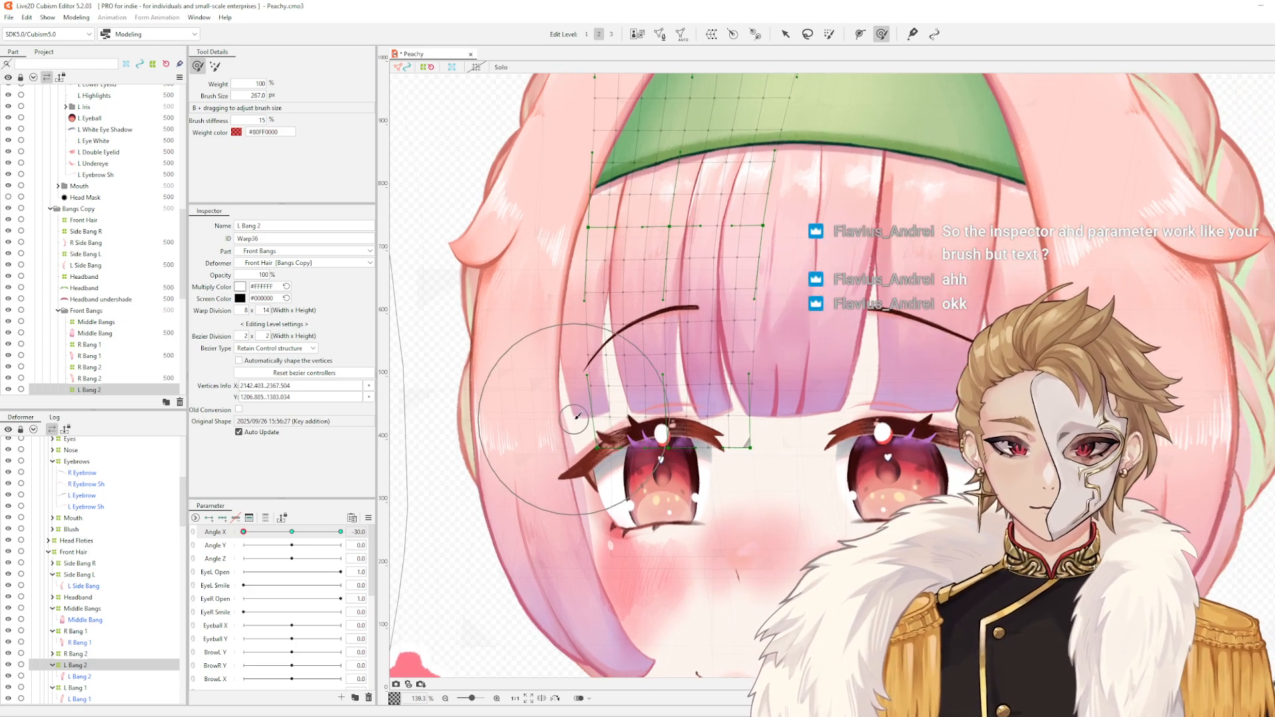
{"action": "scroll", "coordinate": [436, 259], "scroll_direction": "up", "scroll_amount": 1}
{"action": "scroll", "coordinate": [436, 259], "scroll_direction": "up", "scroll_amount": 1}
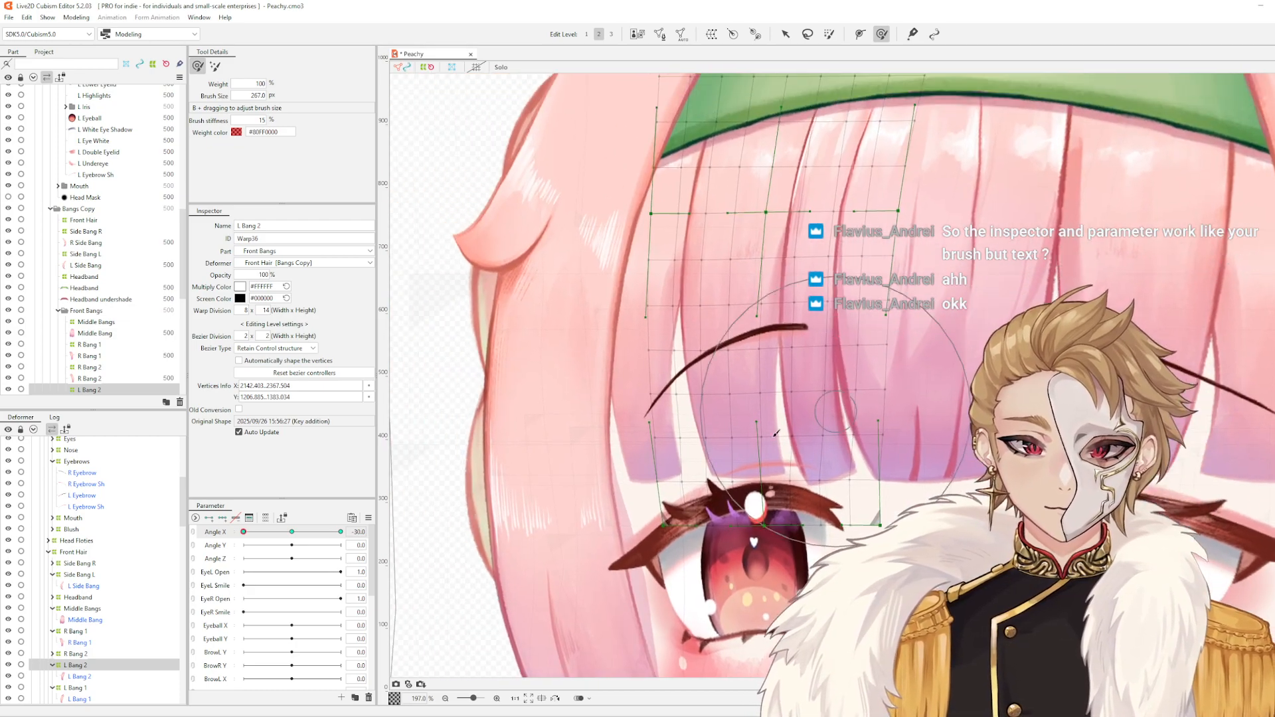
{"action": "mouse_move", "coordinate": [245, 537]}
{"action": "left_mouse_down"}
{"action": "mouse_move", "coordinate": [259, 532]}
{"action": "mouse_move", "coordinate": [243, 532]}
{"action": "left_mouse_up"}
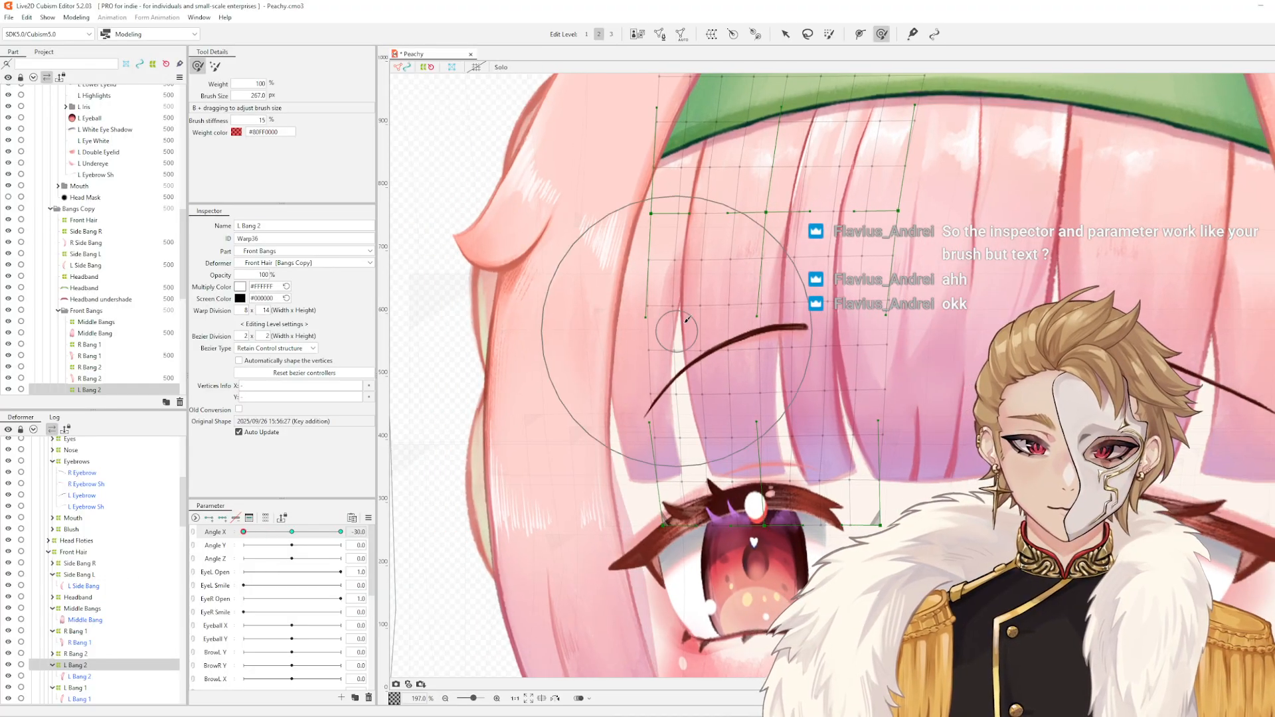
{"action": "left_click", "coordinate": [672, 343]}
{"action": "left_click_drag", "start_coordinate": [672, 343], "coordinate": [673, 343]}
{"action": "left_click_drag", "start_coordinate": [686, 436], "coordinate": [682, 438]}
- Nudge the L Bang 2 warp near the eyebrow's inner end and test the Angle X turn around -30
{"action": "mouse_move", "coordinate": [243, 532]}
{"action": "left_mouse_down"}
{"action": "mouse_move", "coordinate": [292, 541]}
{"action": "mouse_move", "coordinate": [244, 533]}
{"action": "left_mouse_up"}
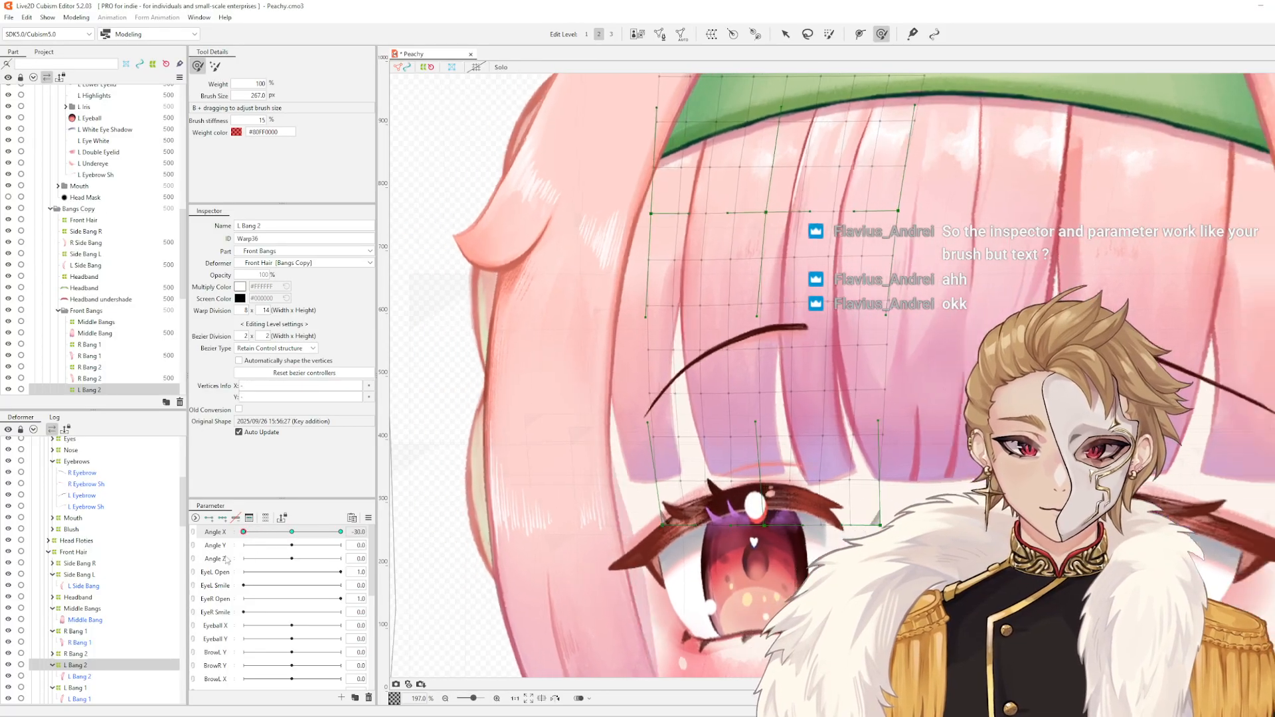
{"action": "left_click_drag", "start_coordinate": [804, 360], "coordinate": [806, 362]}
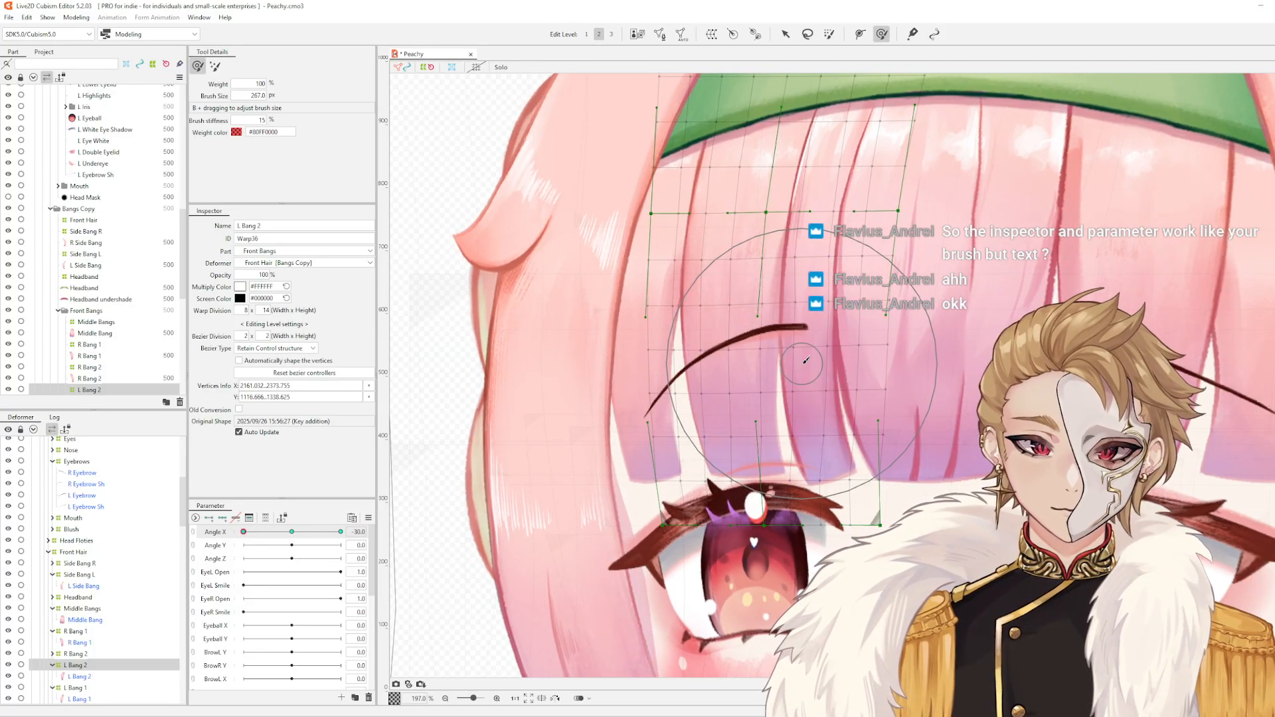
{"action": "scroll", "coordinate": [806, 362], "scroll_direction": "down", "scroll_amount": 3}
{"action": "scroll", "coordinate": [677, 425], "scroll_direction": "up", "scroll_amount": 2}
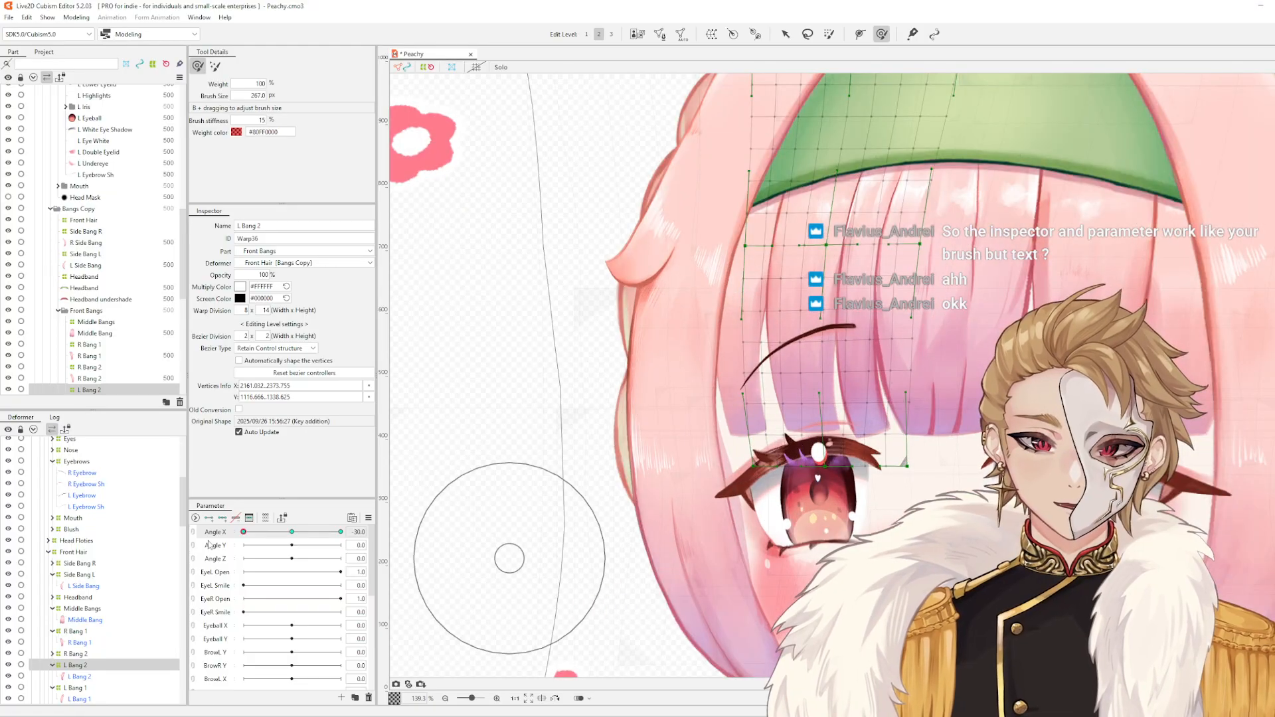
{"action": "left_click_drag", "start_coordinate": [247, 538], "coordinate": [195, 559]}
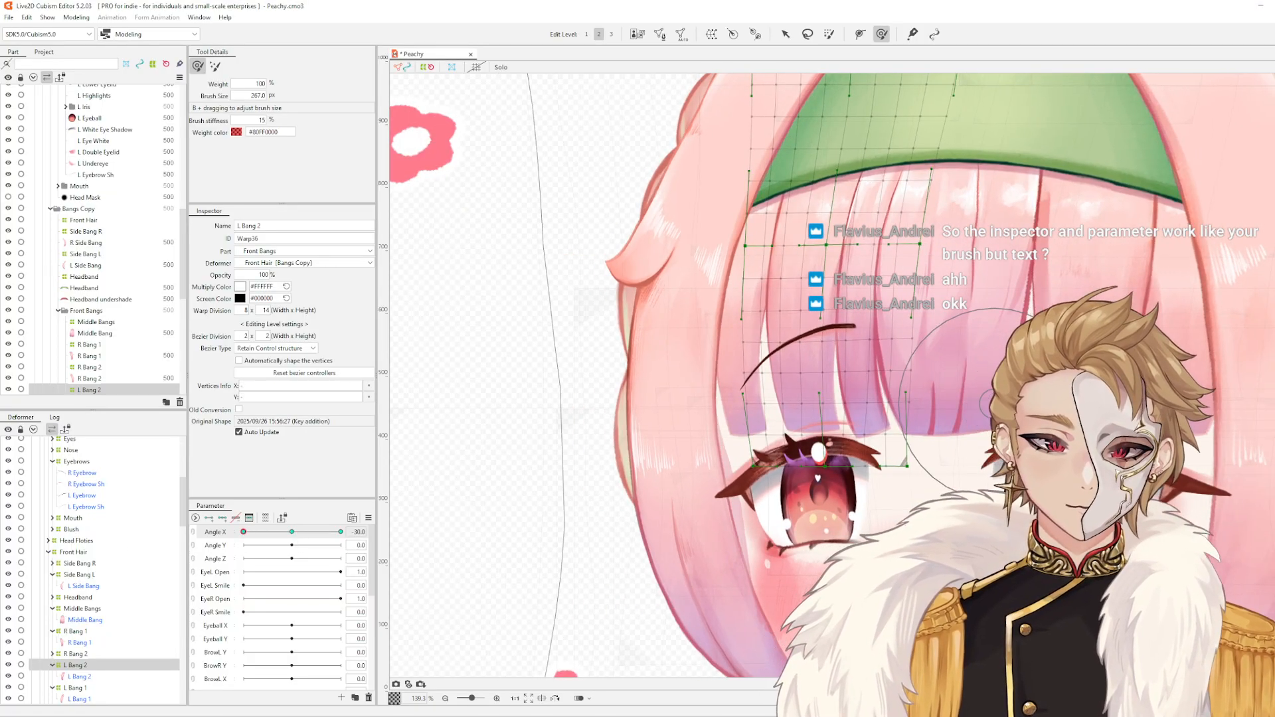
- Select the Middle Bangs warp, brush the edge nearest L Bang 2 slightly inward, and undo the last two strokes
{"action": "left_click", "coordinate": [948, 310], "text": "ctrl"}
{"action": "key", "text": "d"}
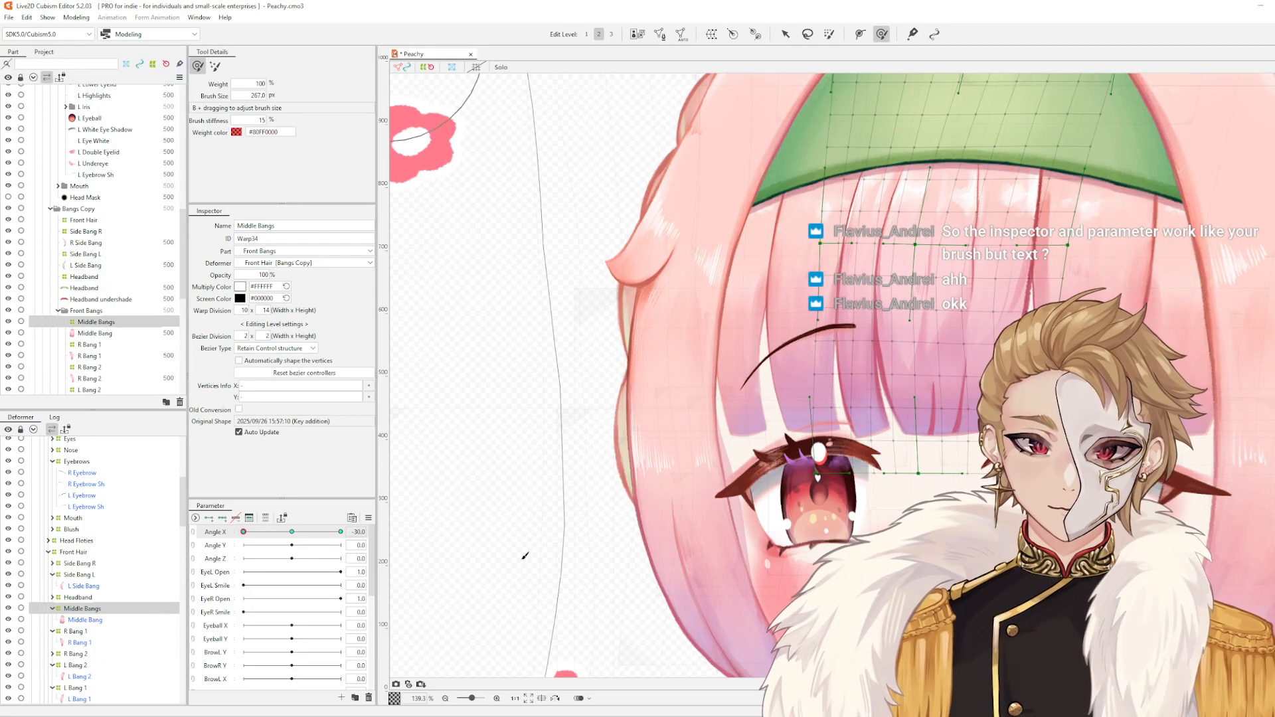
{"action": "left_click_drag", "start_coordinate": [853, 439], "coordinate": [859, 438]}
{"action": "left_click_drag", "start_coordinate": [842, 363], "coordinate": [849, 363]}
{"action": "left_click_drag", "start_coordinate": [829, 306], "coordinate": [835, 303]}
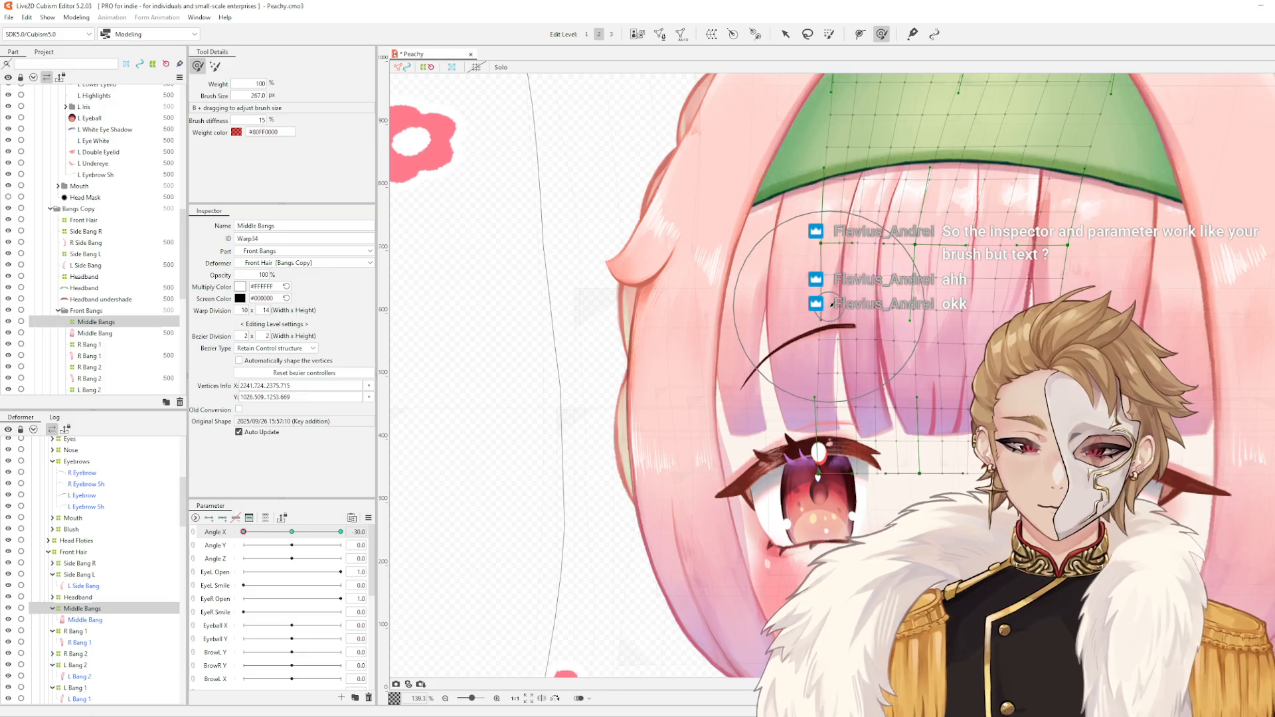
{"action": "key", "text": "ctrl+z"}
{"action": "key", "text": "ctrl+z"}
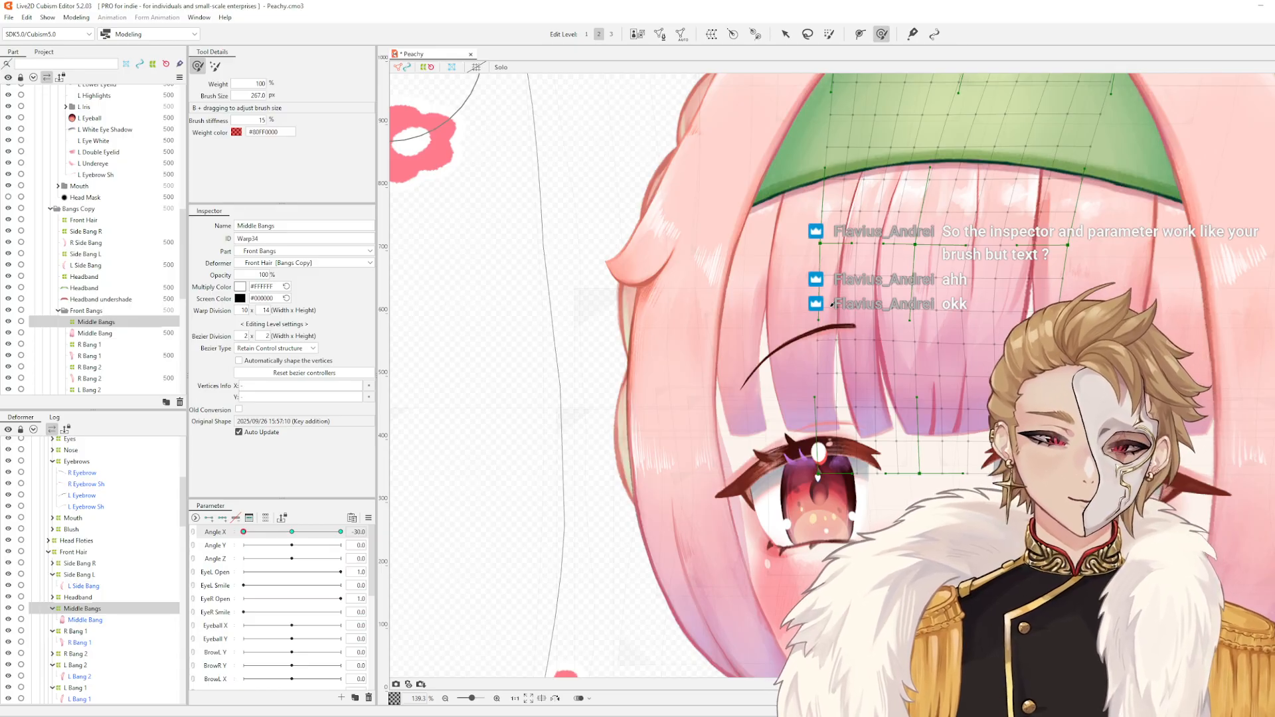
- Brush the Middle Bangs warp's outer edge slightly inward beside the eyebrow's inner end
{"action": "left_click_drag", "start_coordinate": [874, 310], "coordinate": [802, 254]}
{"action": "scroll", "coordinate": [761, 305], "scroll_direction": "up", "scroll_amount": 3}
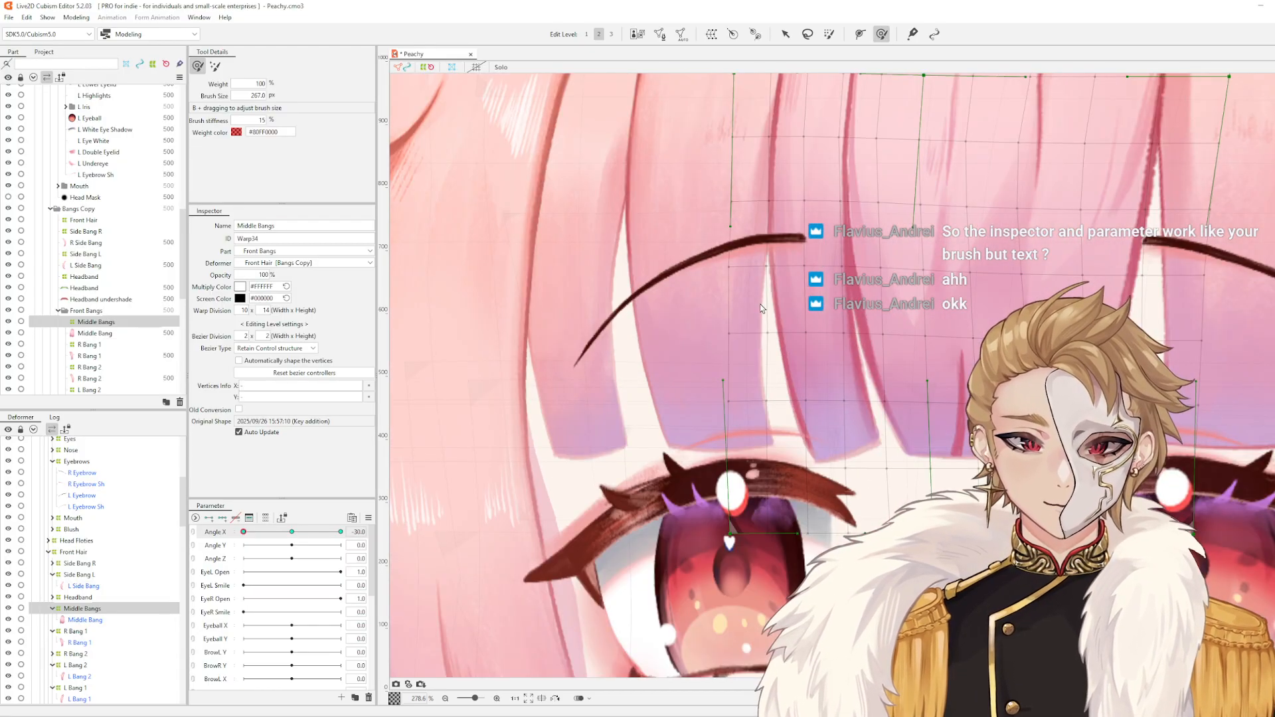
{"action": "mouse_move", "coordinate": [759, 303]}
{"action": "left_mouse_down"}
{"action": "mouse_move", "coordinate": [744, 459]}
{"action": "mouse_move", "coordinate": [735, 411]}
{"action": "left_mouse_up"}
{"action": "scroll", "coordinate": [736, 410], "scroll_direction": "up", "scroll_amount": 1}
{"action": "scroll", "coordinate": [735, 408], "scroll_direction": "down", "scroll_amount": 1}
{"action": "left_click_drag", "start_coordinate": [752, 326], "coordinate": [756, 328]}
{"action": "scroll", "coordinate": [737, 329], "scroll_direction": "down", "scroll_amount": 2}
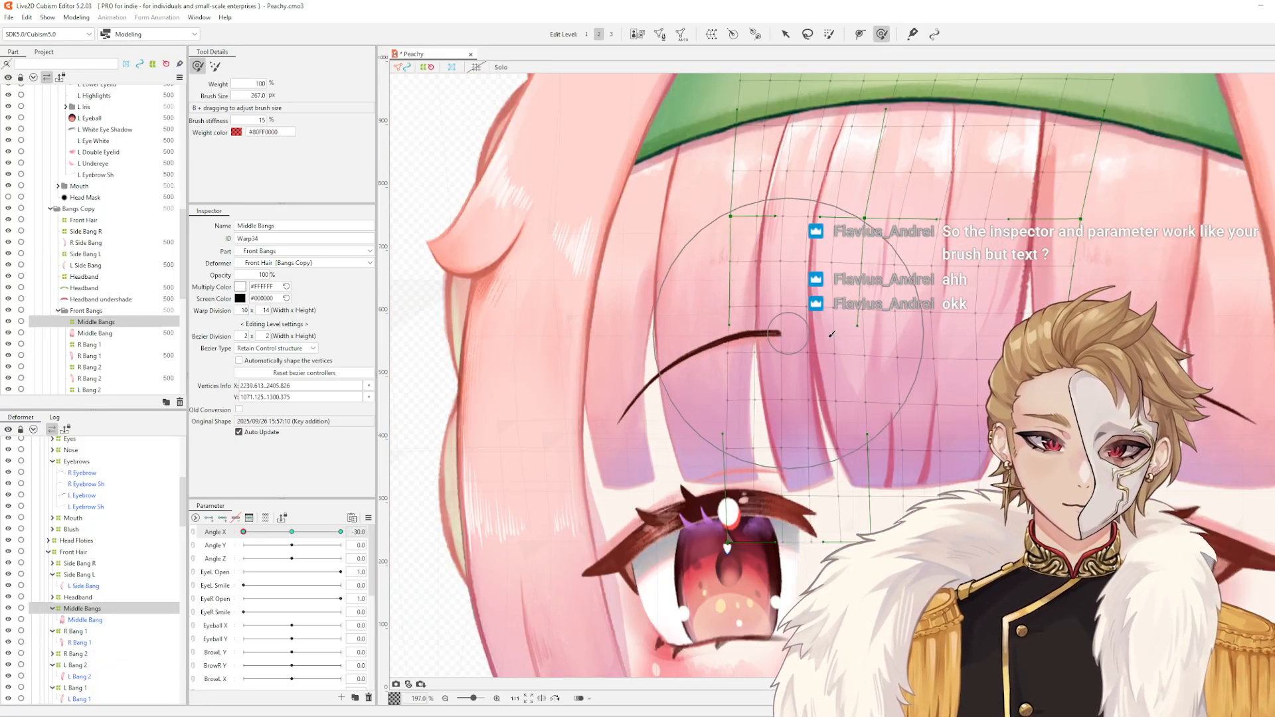
- Reduce the Deform Brush size to about 201 px and push the lower middle of the Middle Bangs warp slightly upward
{"action": "scroll", "coordinate": [915, 399], "scroll_direction": "up", "scroll_amount": 2}
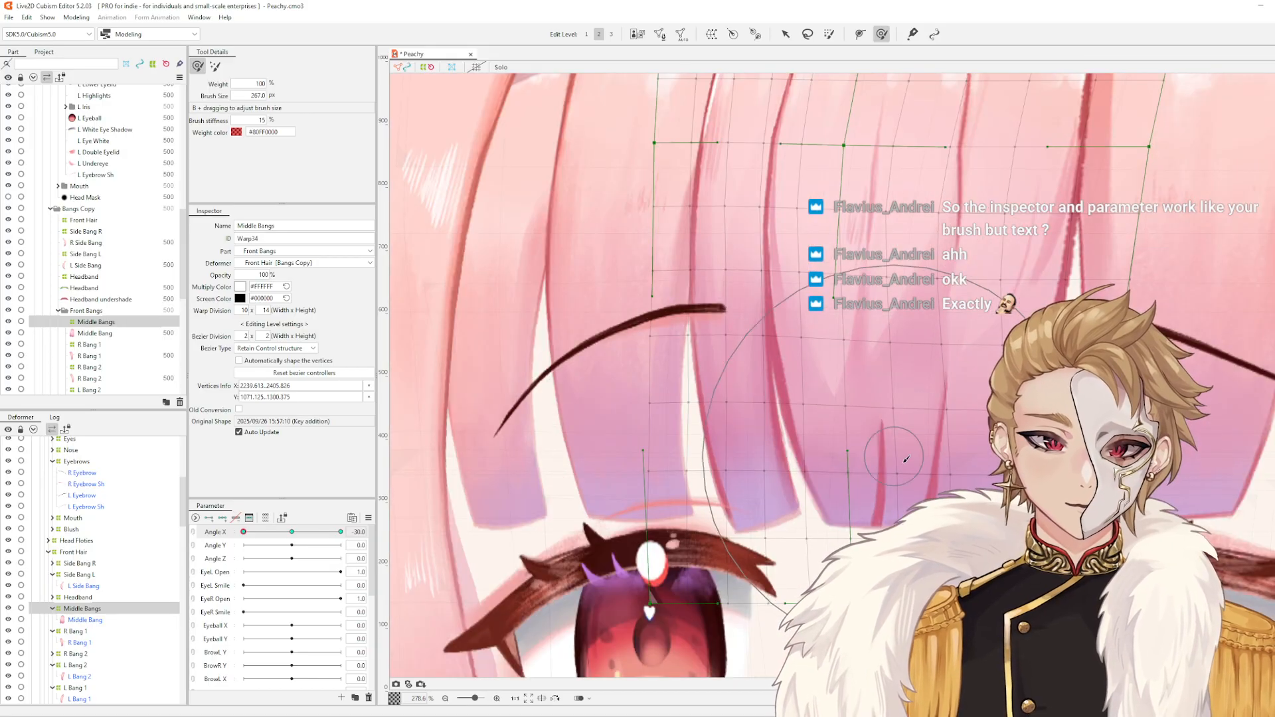
{"action": "key", "text": "b"}
{"action": "left_click_drag", "start_coordinate": [903, 458], "coordinate": [879, 365]}
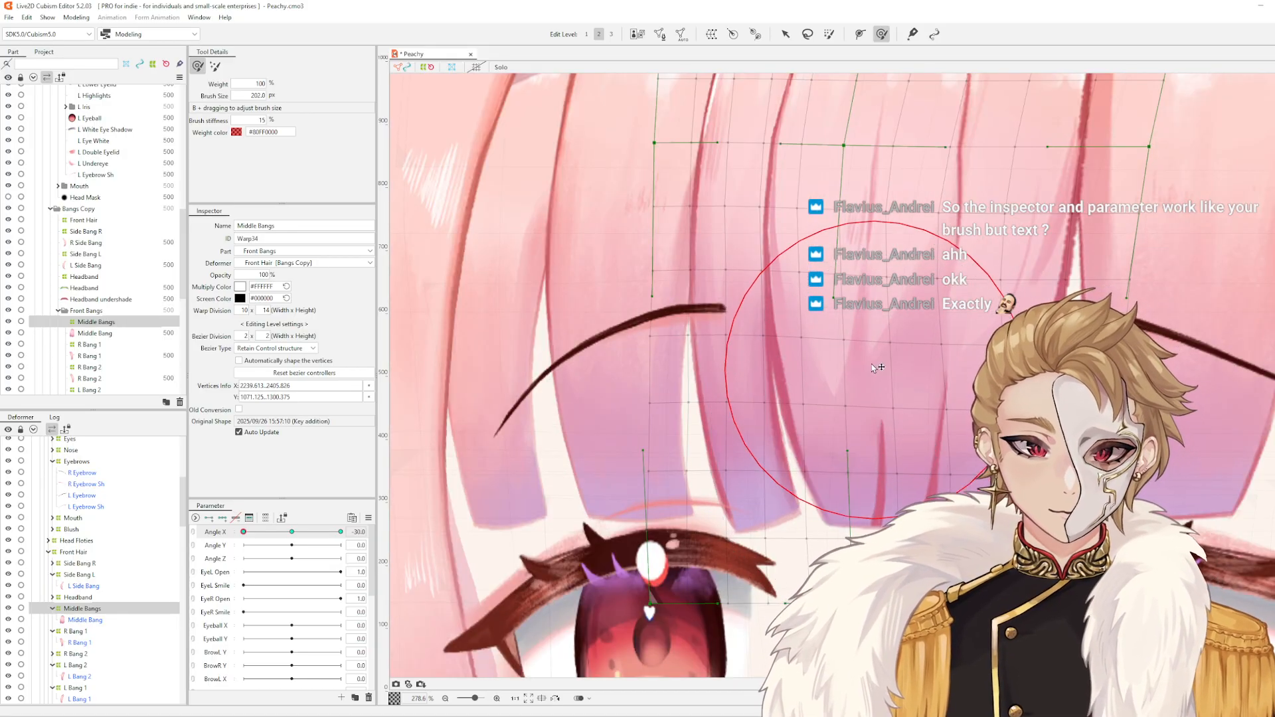
{"action": "left_click_drag", "start_coordinate": [903, 460], "coordinate": [899, 452]}
{"action": "scroll", "coordinate": [895, 438], "scroll_direction": "down", "scroll_amount": 2}
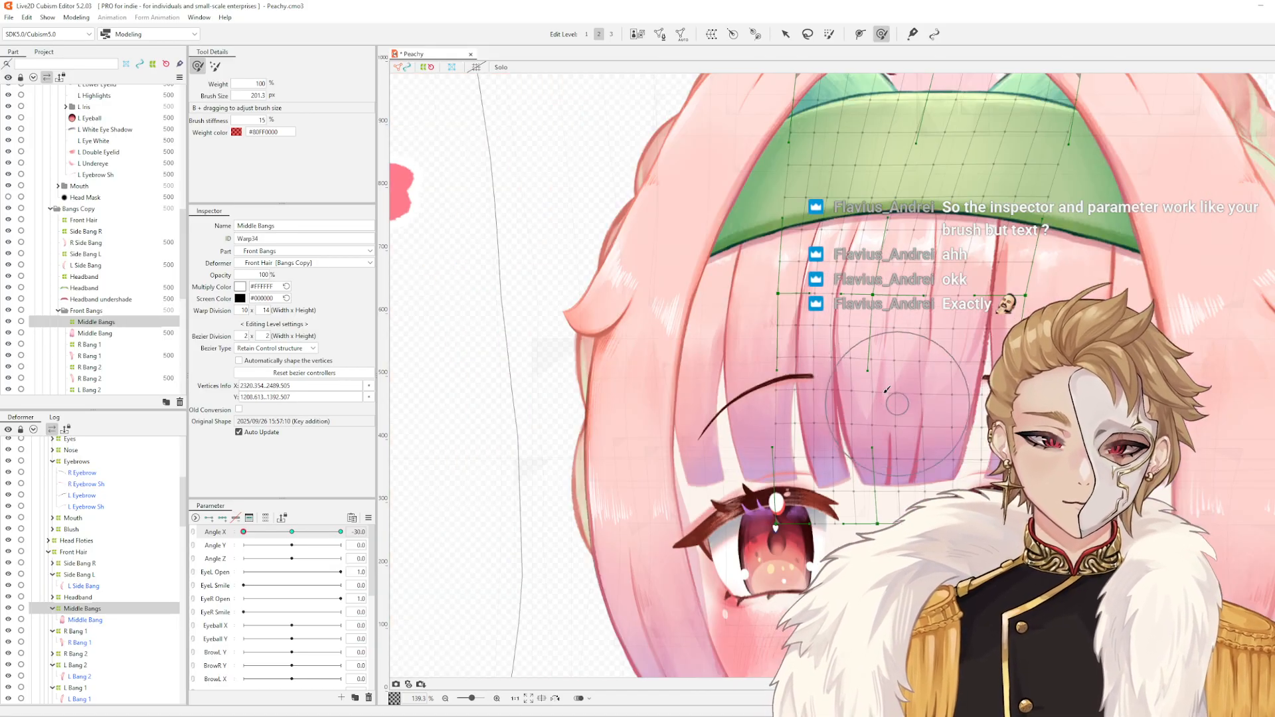
- Test the Middle Bangs shape by moving Angle X away from -30 and back
{"action": "left_click_drag", "start_coordinate": [889, 378], "coordinate": [813, 354]}
{"action": "scroll", "coordinate": [790, 358], "scroll_direction": "up", "scroll_amount": 1}
{"action": "mouse_move", "coordinate": [727, 387]}
{"action": "left_mouse_down"}
{"action": "mouse_move", "coordinate": [812, 398]}
{"action": "mouse_move", "coordinate": [789, 363]}
{"action": "left_mouse_up"}
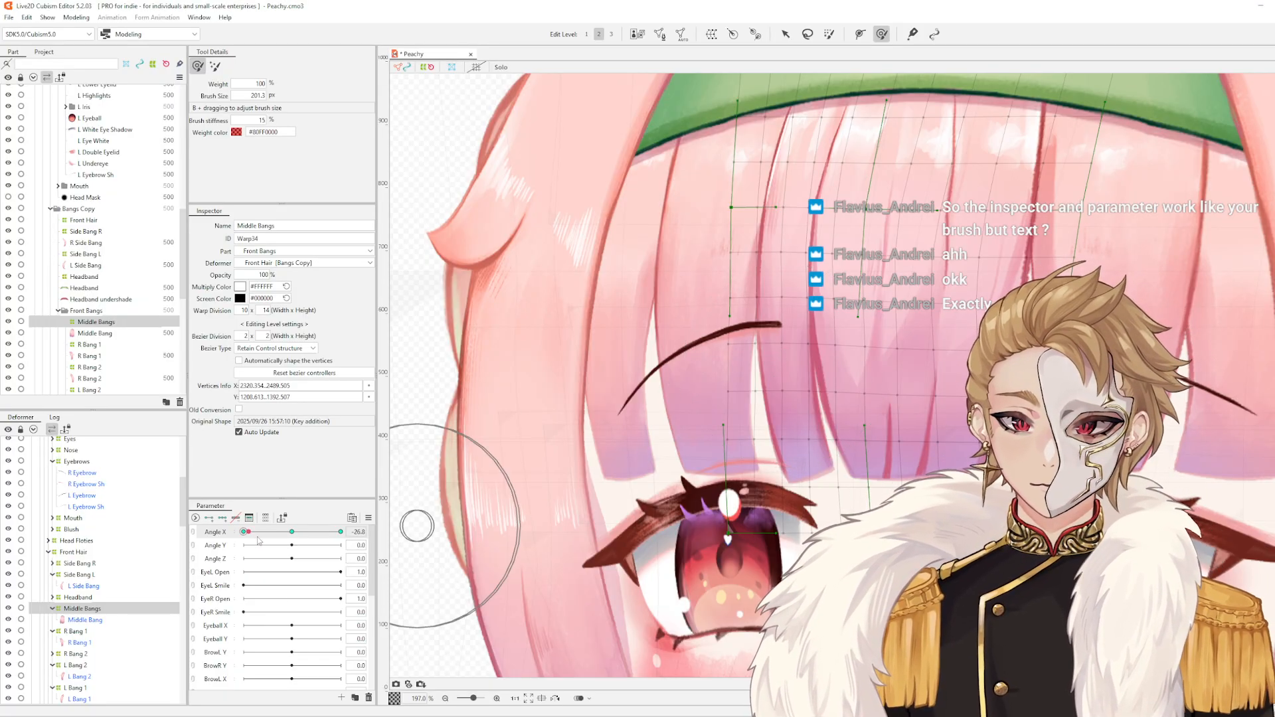
{"action": "mouse_move", "coordinate": [244, 532]}
{"action": "left_mouse_down"}
{"action": "mouse_move", "coordinate": [290, 543]}
{"action": "mouse_move", "coordinate": [239, 543]}
{"action": "left_mouse_up"}
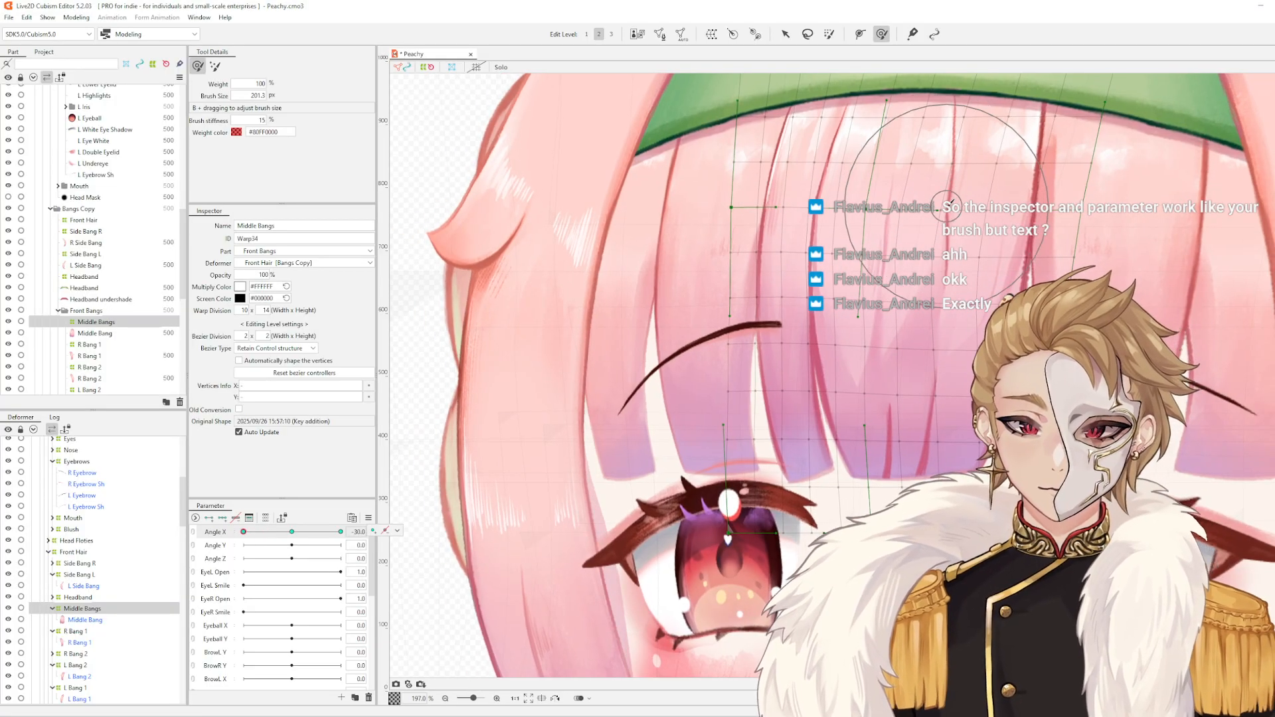
- Examine the Middle Bangs warp grid and its individual points at Angle X -30, close up and against the whole face
{"action": "scroll", "coordinate": [943, 211], "scroll_direction": "up", "scroll_amount": 3}
{"action": "key", "text": "v"}
{"action": "scroll", "coordinate": [936, 218], "scroll_direction": "up", "scroll_amount": 5}
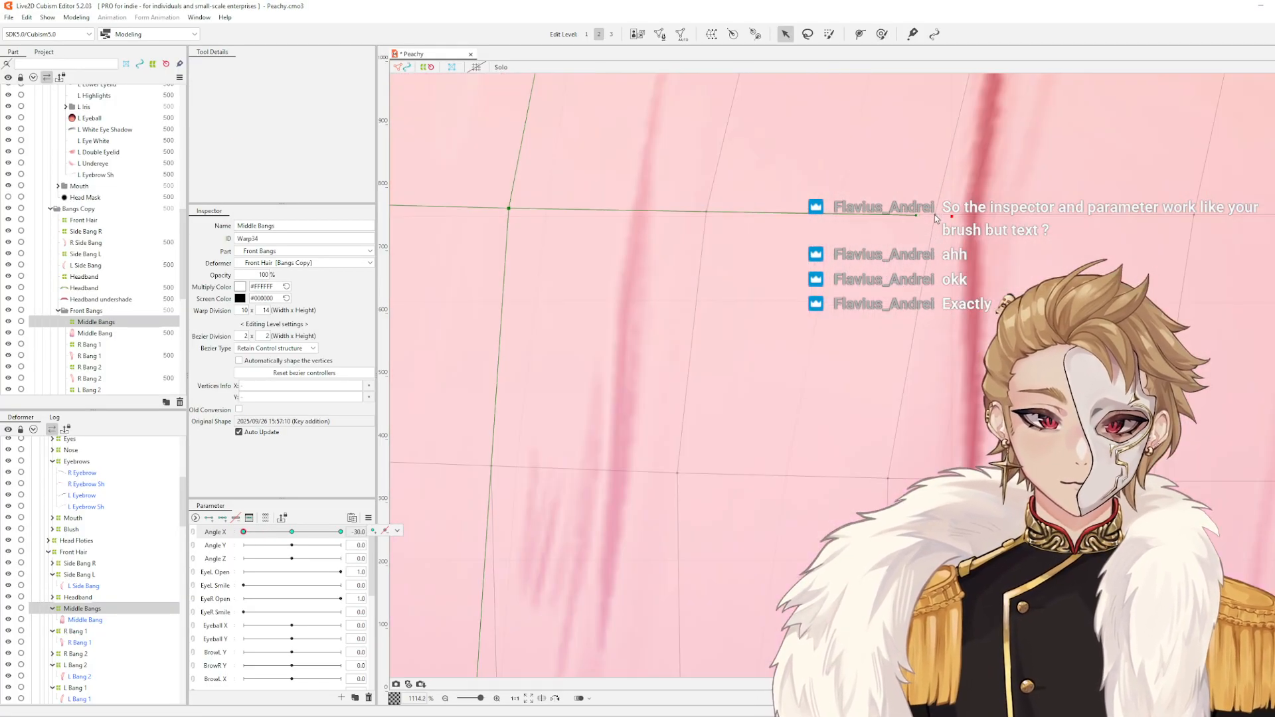
{"action": "scroll", "coordinate": [966, 216], "scroll_direction": "down", "scroll_amount": 10}
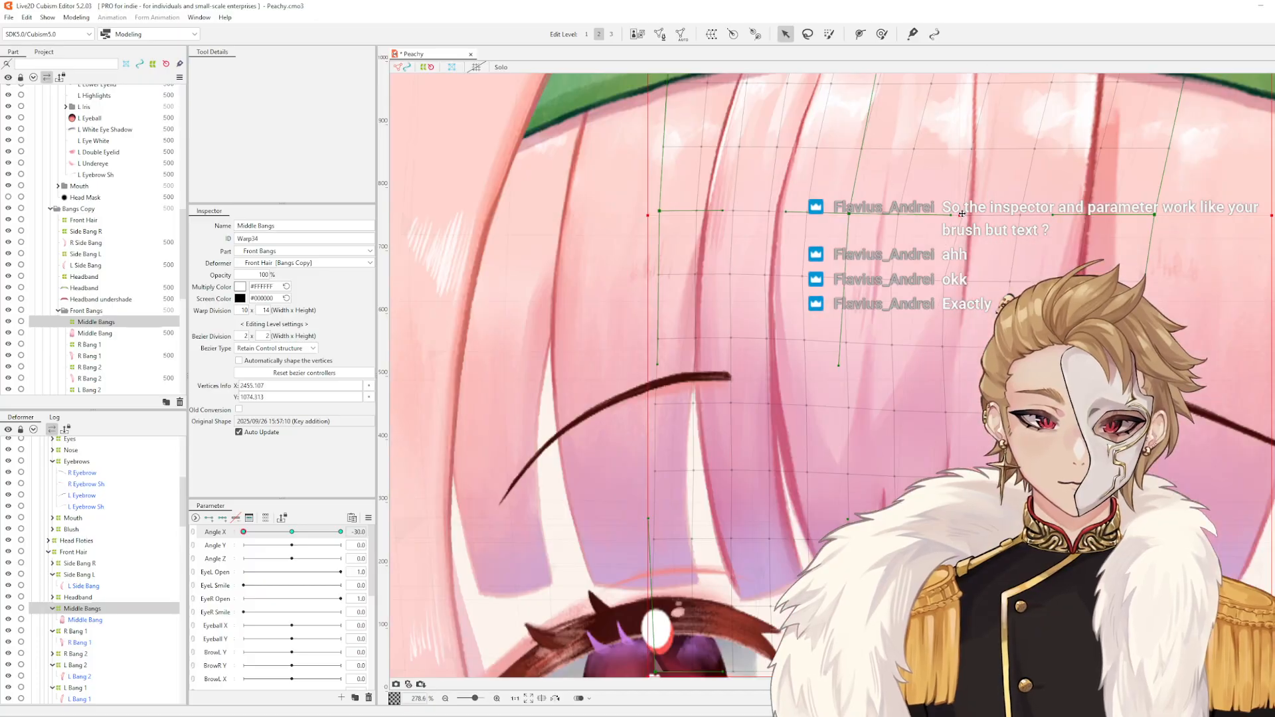
{"action": "scroll", "coordinate": [991, 237], "scroll_direction": "up", "scroll_amount": 3}
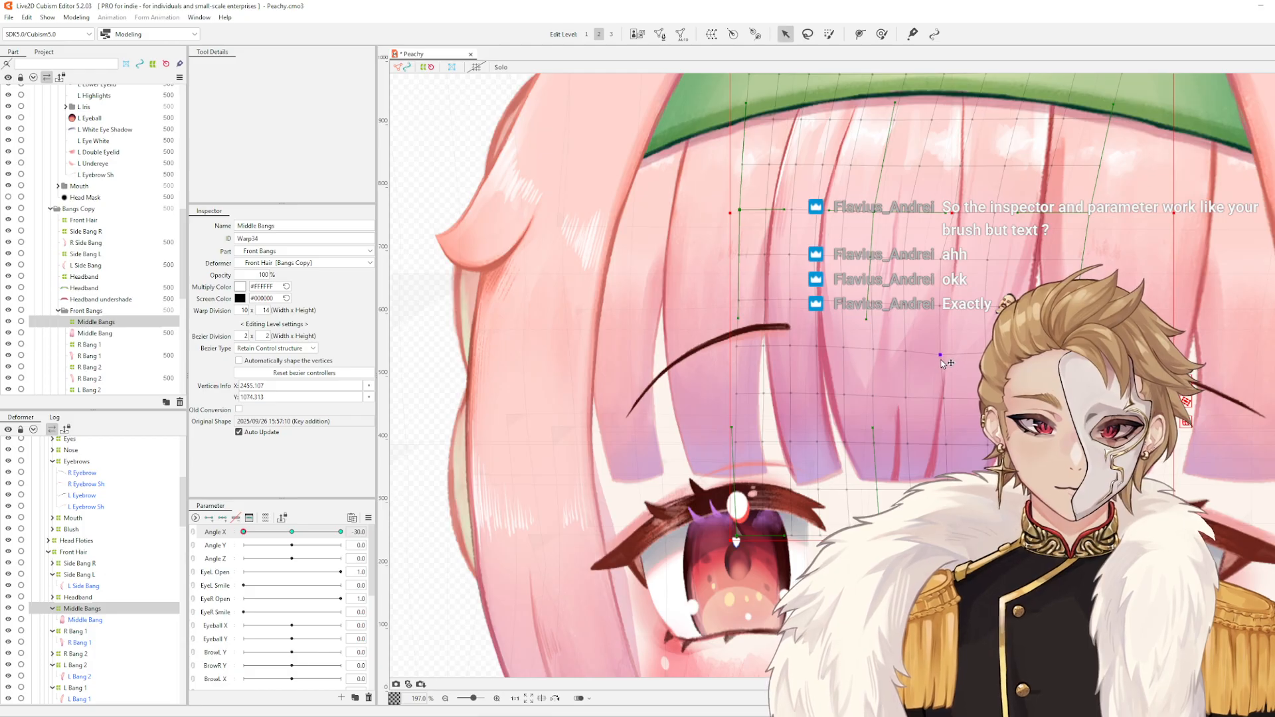
{"action": "left_click", "coordinate": [946, 400]}
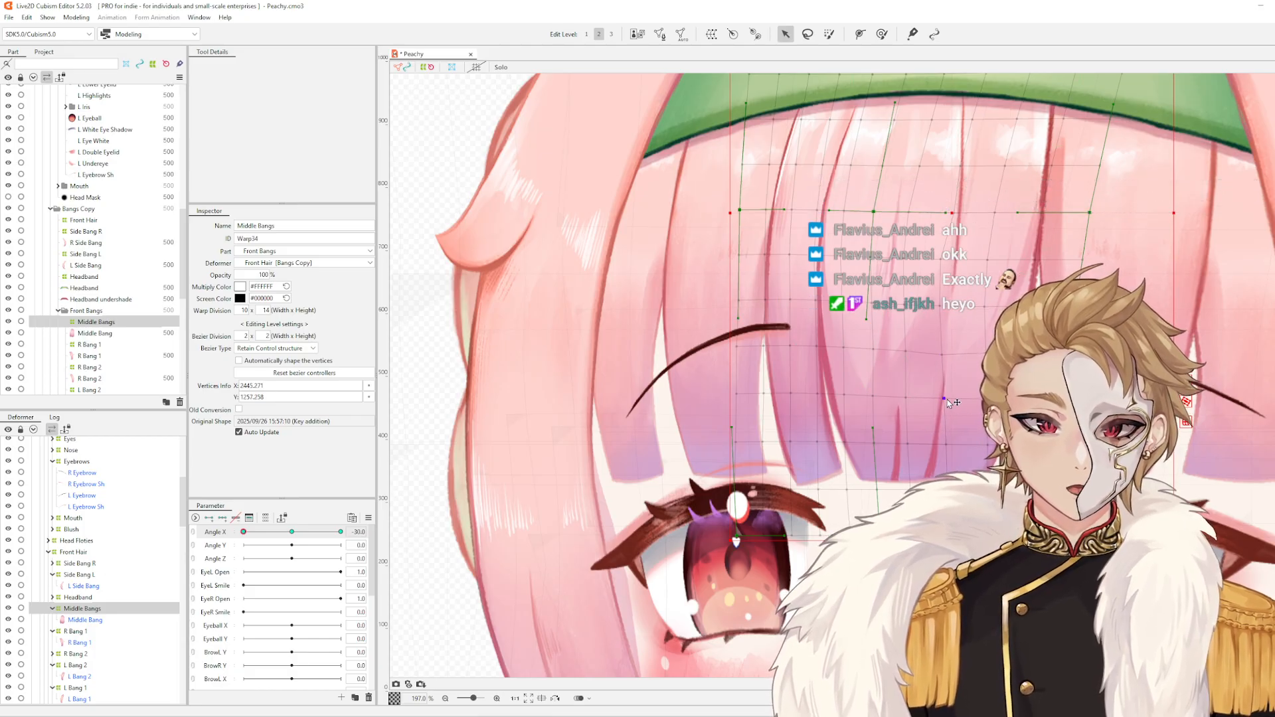
{"action": "scroll", "coordinate": [1016, 390], "scroll_direction": "down", "scroll_amount": 2}
{"action": "scroll", "coordinate": [913, 334], "scroll_direction": "down", "scroll_amount": 5}
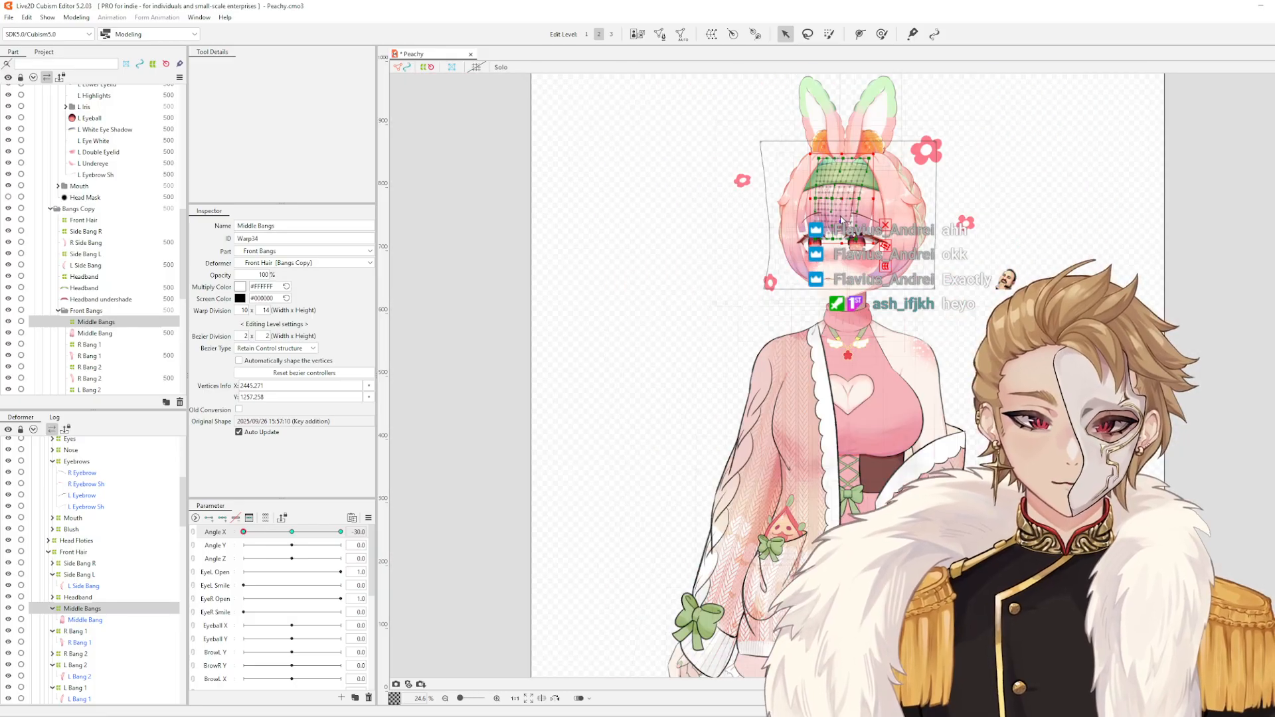
{"action": "scroll", "coordinate": [846, 332], "scroll_direction": "up", "scroll_amount": 2}
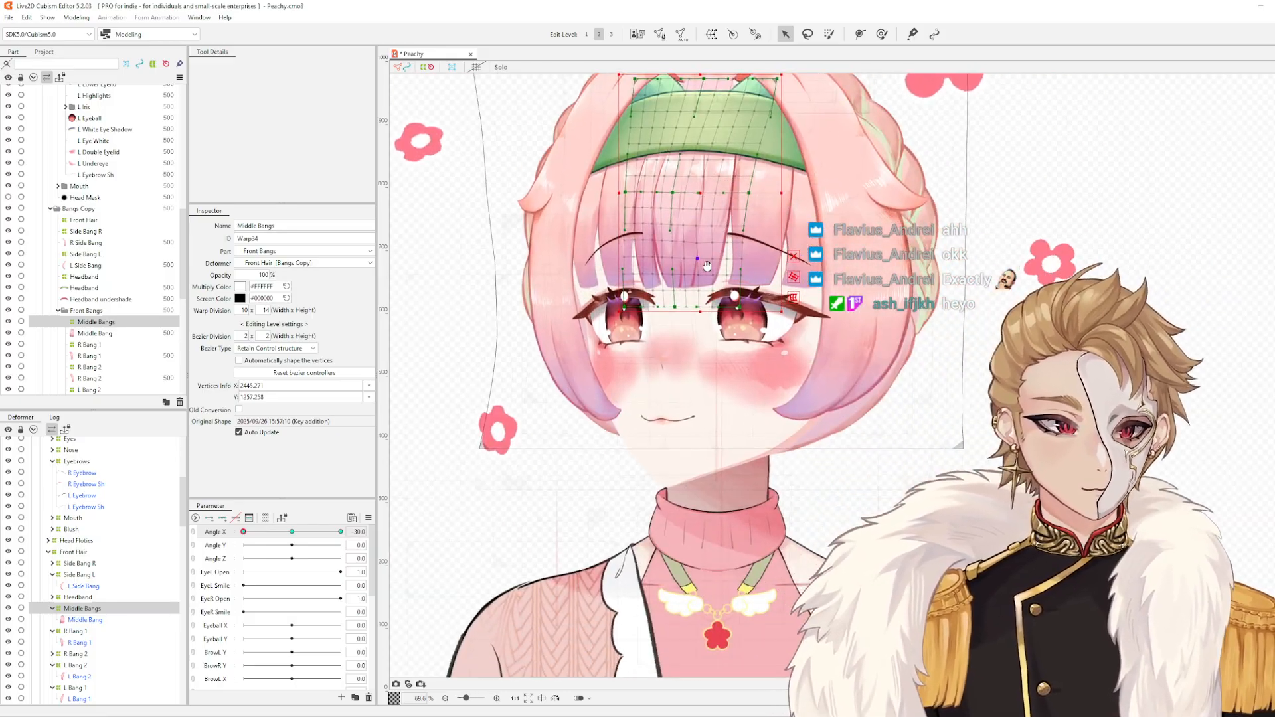
{"action": "scroll", "coordinate": [765, 300], "scroll_direction": "down", "scroll_amount": 1}
{"action": "scroll", "coordinate": [765, 300], "scroll_direction": "up", "scroll_amount": 4}
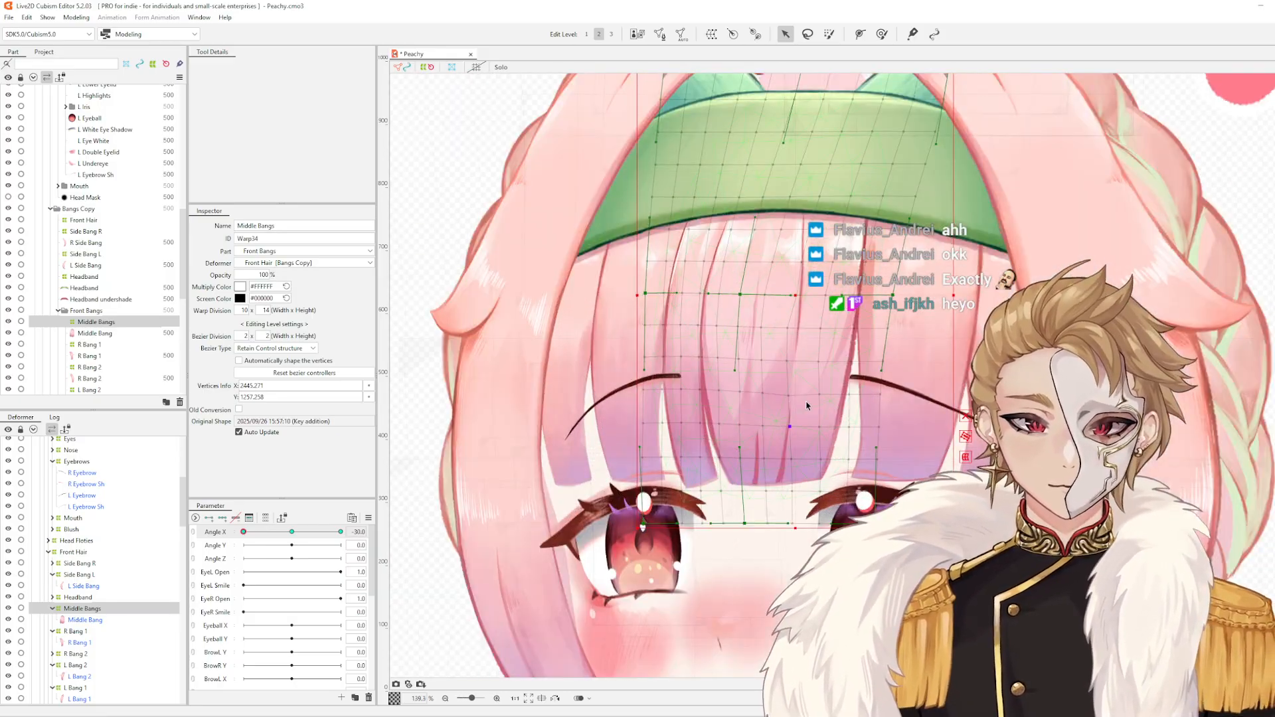
- Deselect the Middle Bangs warp and examine how the bangs sit on the turned head without the grid
{"action": "left_click", "coordinate": [801, 401]}
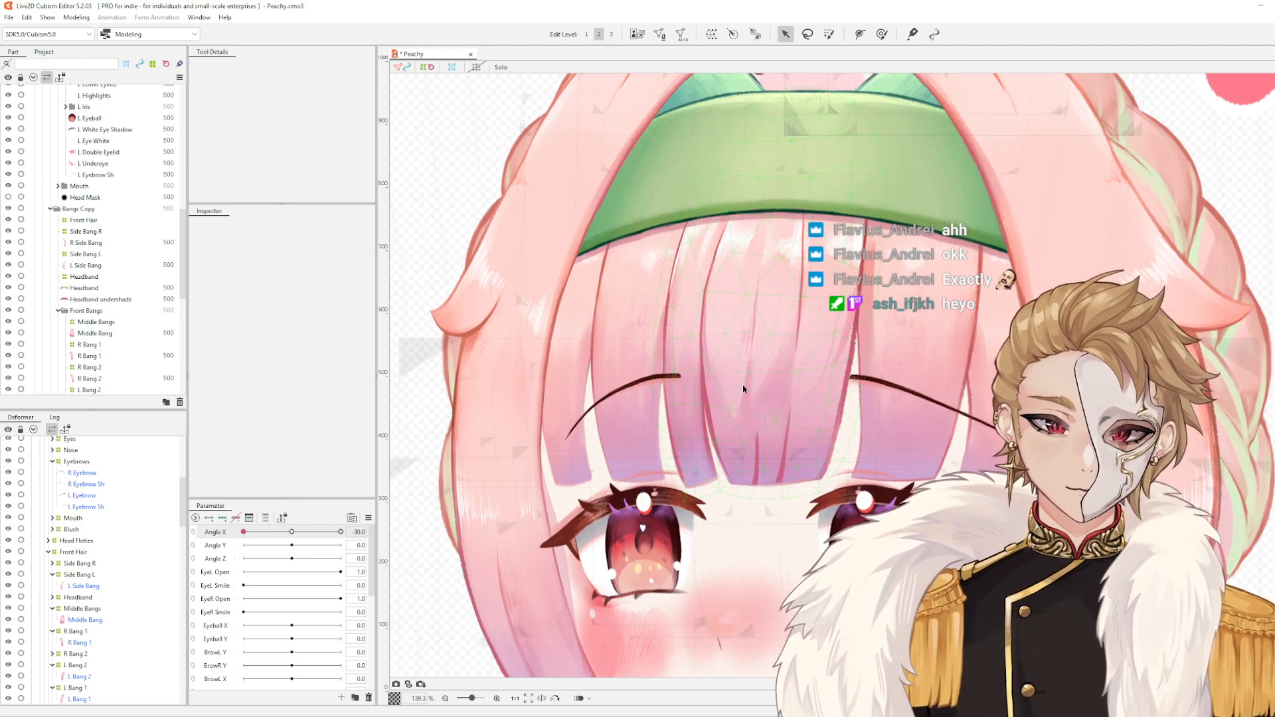
{"action": "left_click_drag", "start_coordinate": [761, 387], "coordinate": [954, 307]}
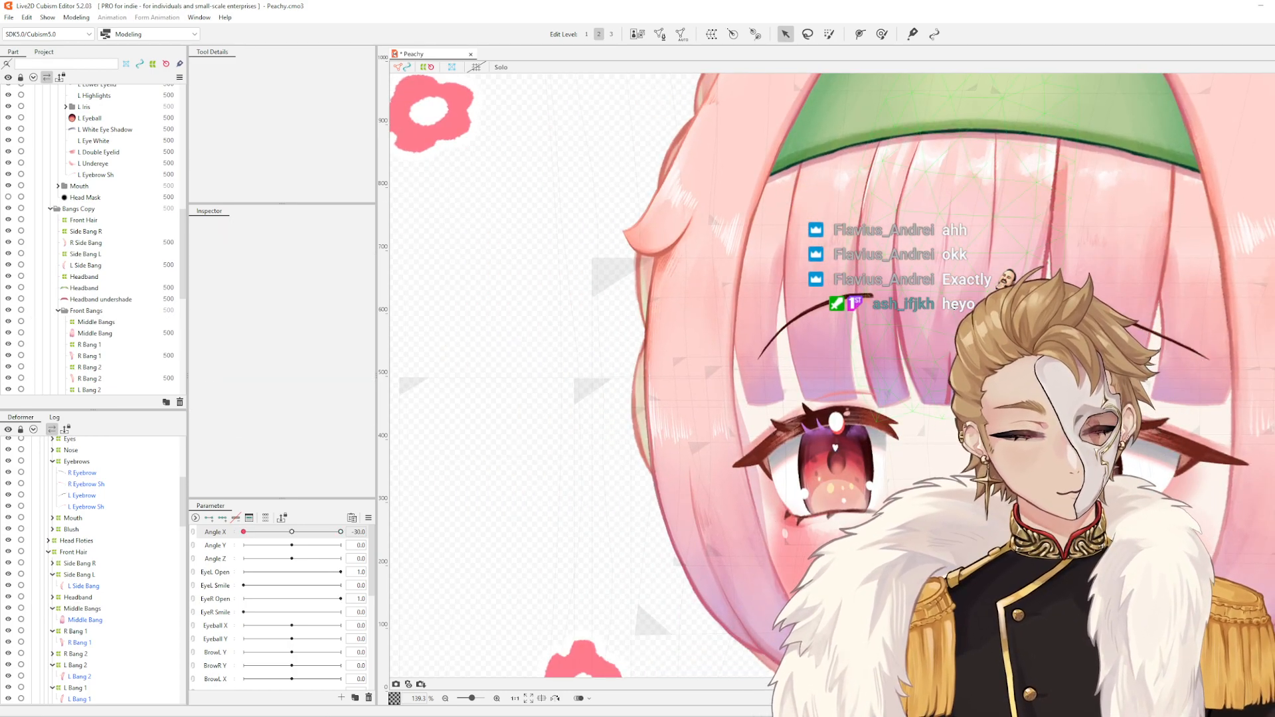
{"action": "scroll", "coordinate": [869, 382], "scroll_direction": "down", "scroll_amount": 8}
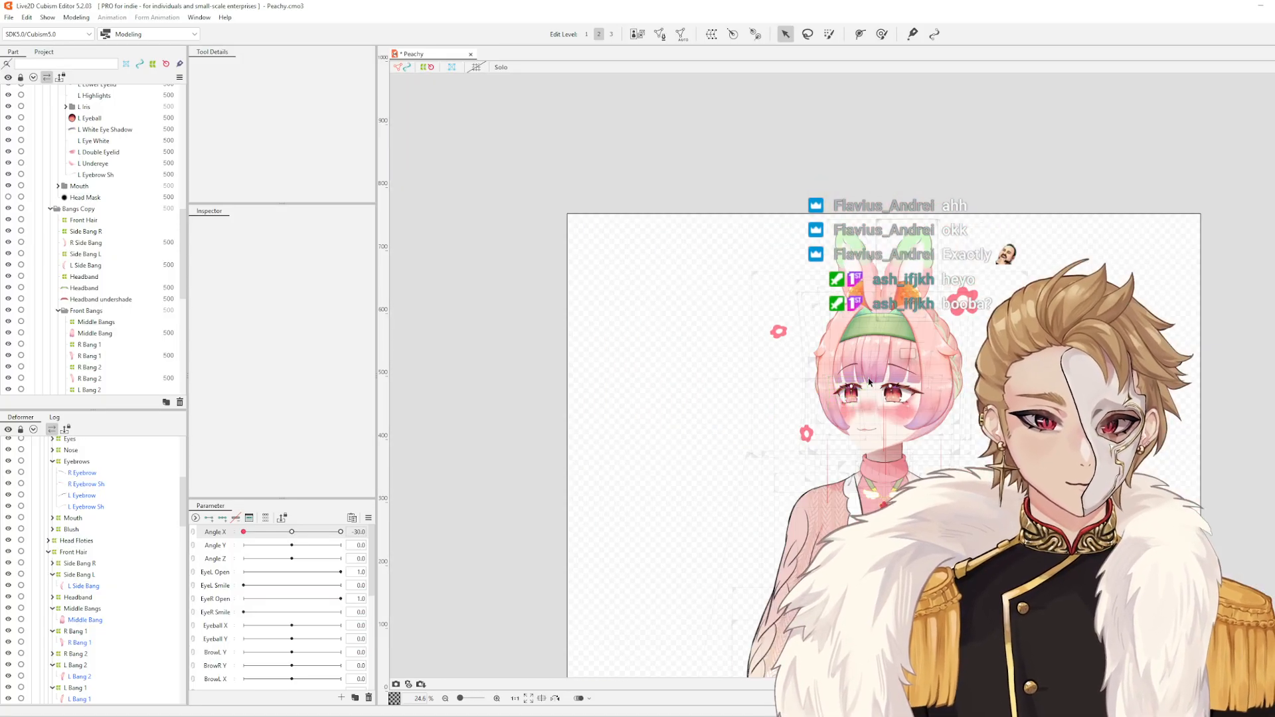
{"action": "left_click_drag", "start_coordinate": [869, 382], "coordinate": [712, 323]}
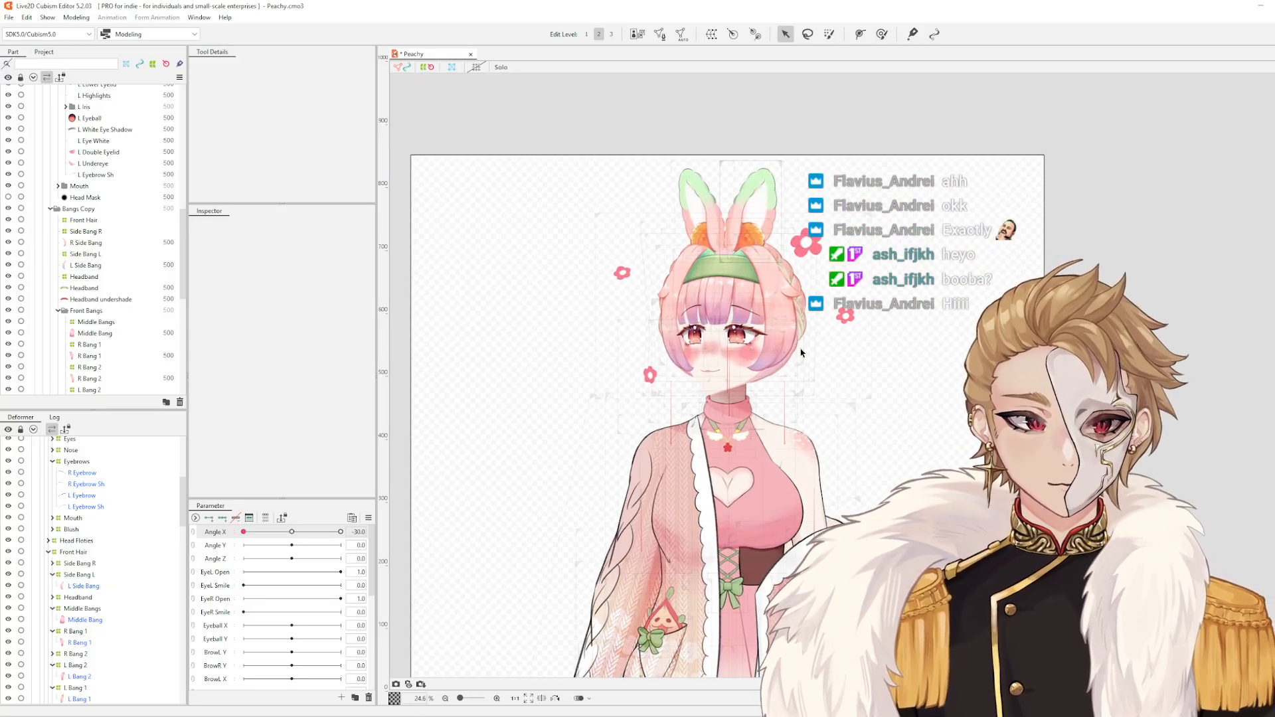
{"action": "scroll", "coordinate": [779, 339], "scroll_direction": "up", "scroll_amount": 5}
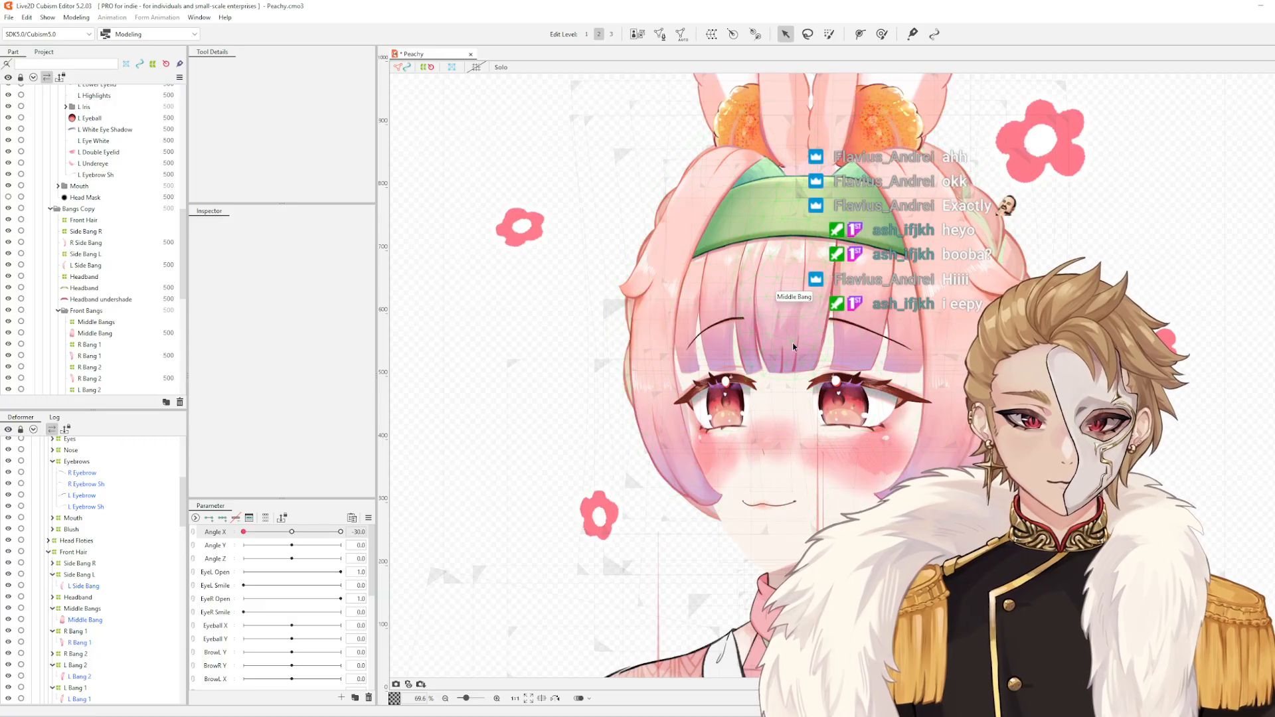
{"action": "left_click_drag", "start_coordinate": [791, 344], "coordinate": [737, 357]}
{"action": "scroll", "coordinate": [736, 407], "scroll_direction": "up", "scroll_amount": 3}
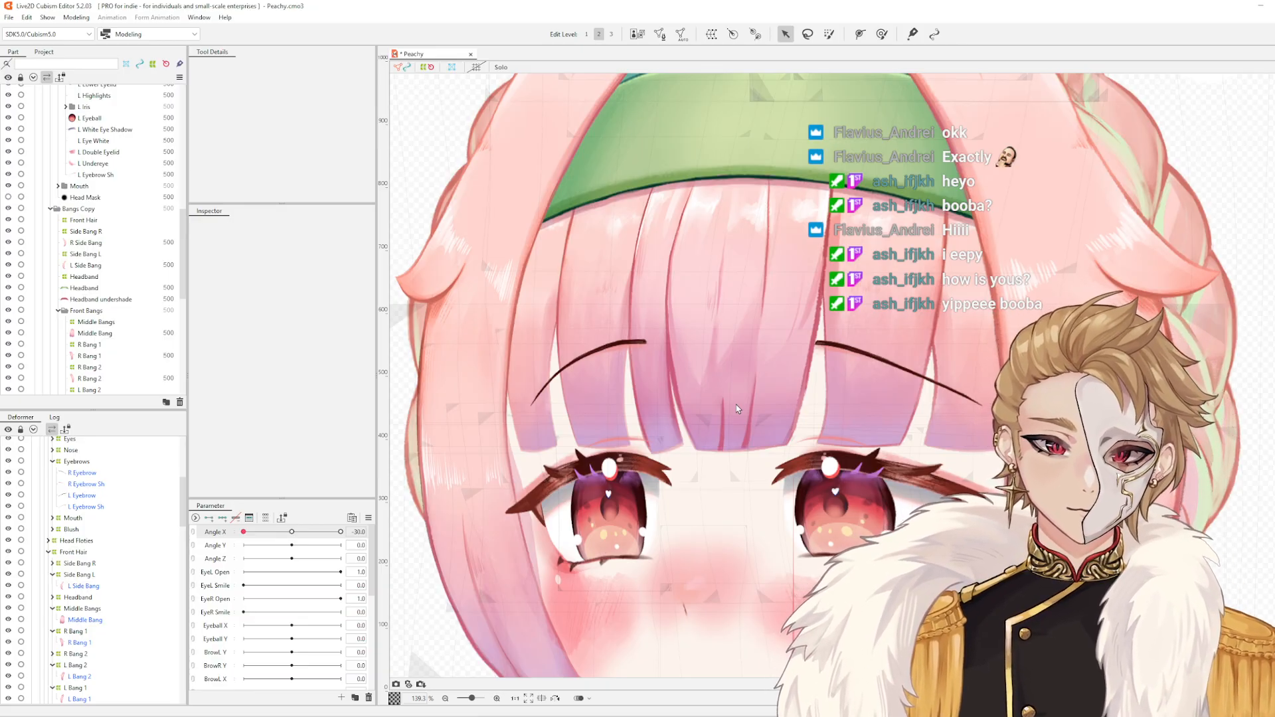
- Select the Middle Bangs warp, reduce the Deform Brush size to about 179 px, and deselect the warp
{"action": "left_click", "coordinate": [754, 308]}
{"action": "left_click", "coordinate": [93, 609]}
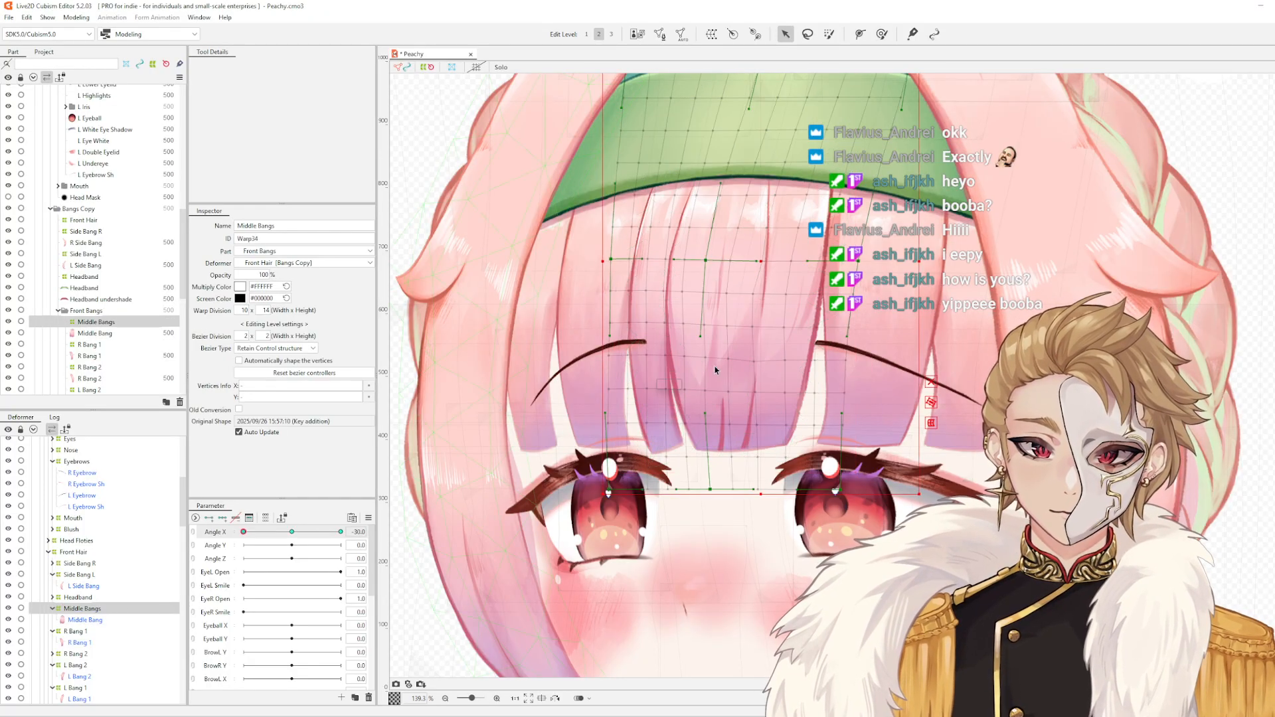
{"action": "scroll", "coordinate": [701, 277], "scroll_direction": "up", "scroll_amount": 3}
{"action": "key", "text": "b"}
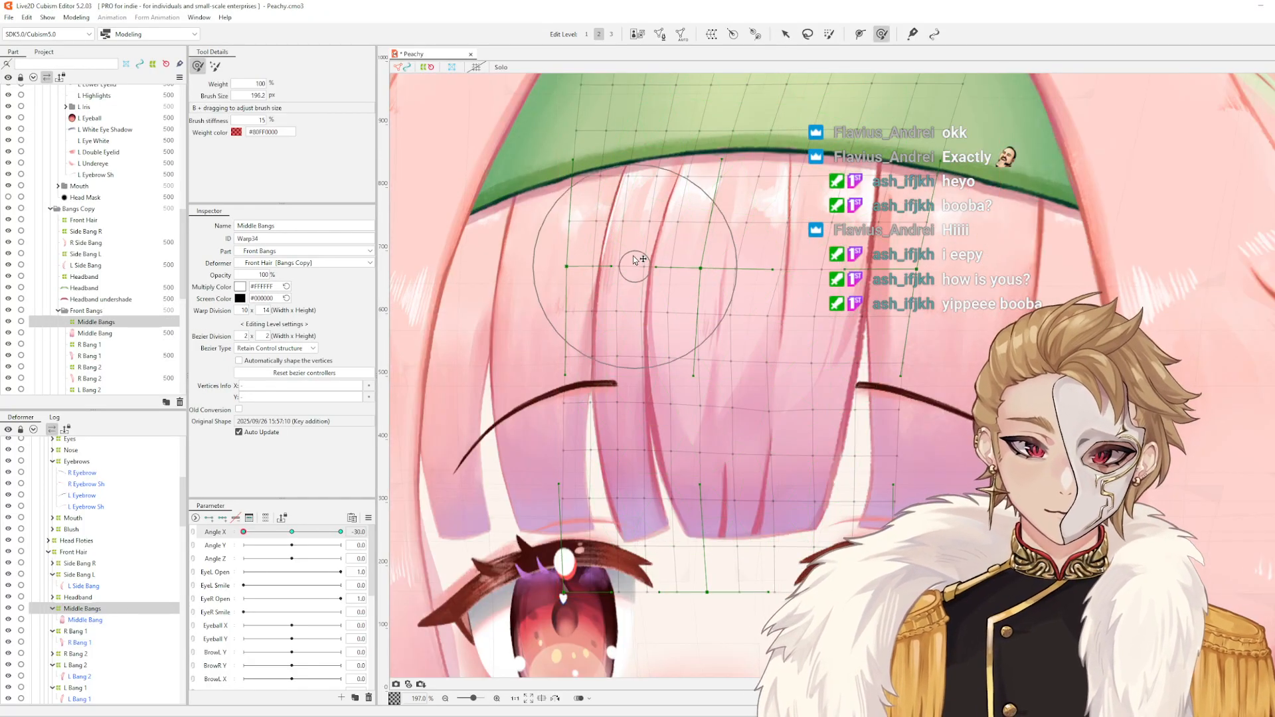
{"action": "left_click_drag", "start_coordinate": [646, 279], "coordinate": [732, 289]}
{"action": "scroll", "coordinate": [762, 233], "scroll_direction": "down", "scroll_amount": 3}
{"action": "key", "text": "Escape"}
{"action": "scroll", "coordinate": [764, 319], "scroll_direction": "up", "scroll_amount": 1}
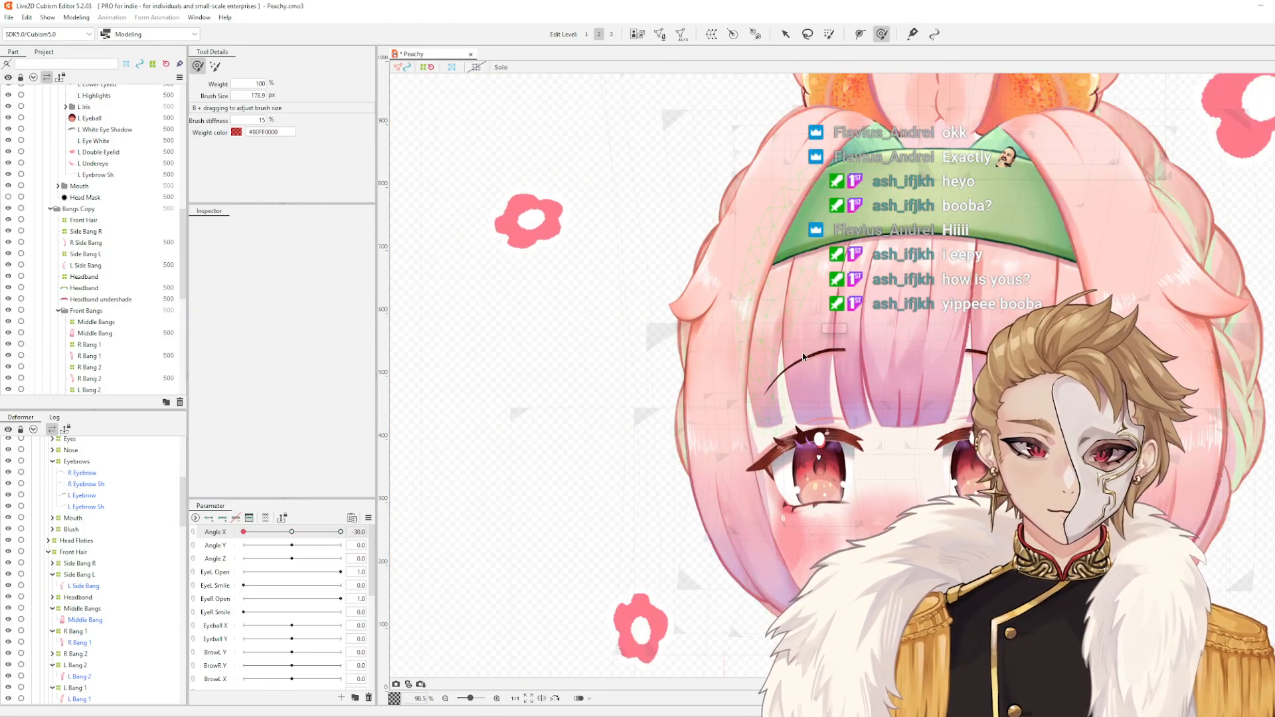
{"action": "scroll", "coordinate": [855, 357], "scroll_direction": "up", "scroll_amount": 1}
{"action": "scroll", "coordinate": [900, 345], "scroll_direction": "down", "scroll_amount": 1}
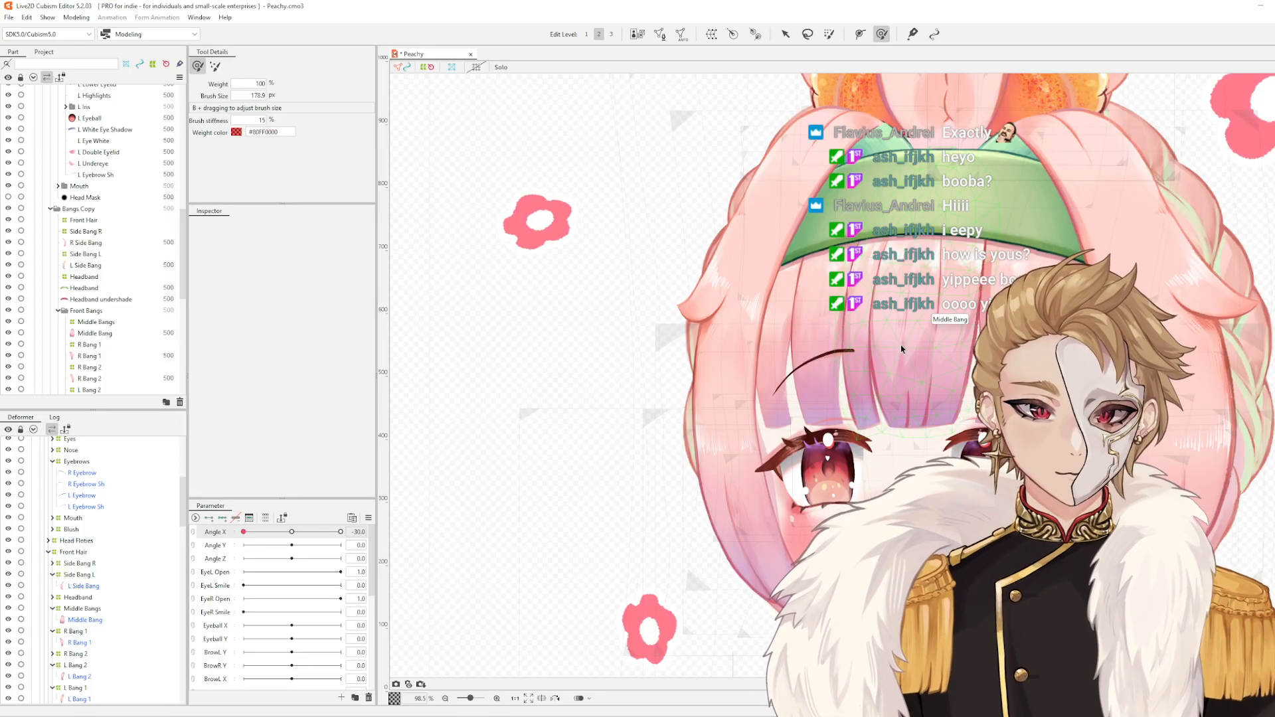
- Select the L Bang 2 warp deformer and test its shape by moving Angle X away from -30 and back
{"action": "scroll", "coordinate": [830, 354], "scroll_direction": "up", "scroll_amount": 3}
{"action": "left_click", "coordinate": [878, 311]}
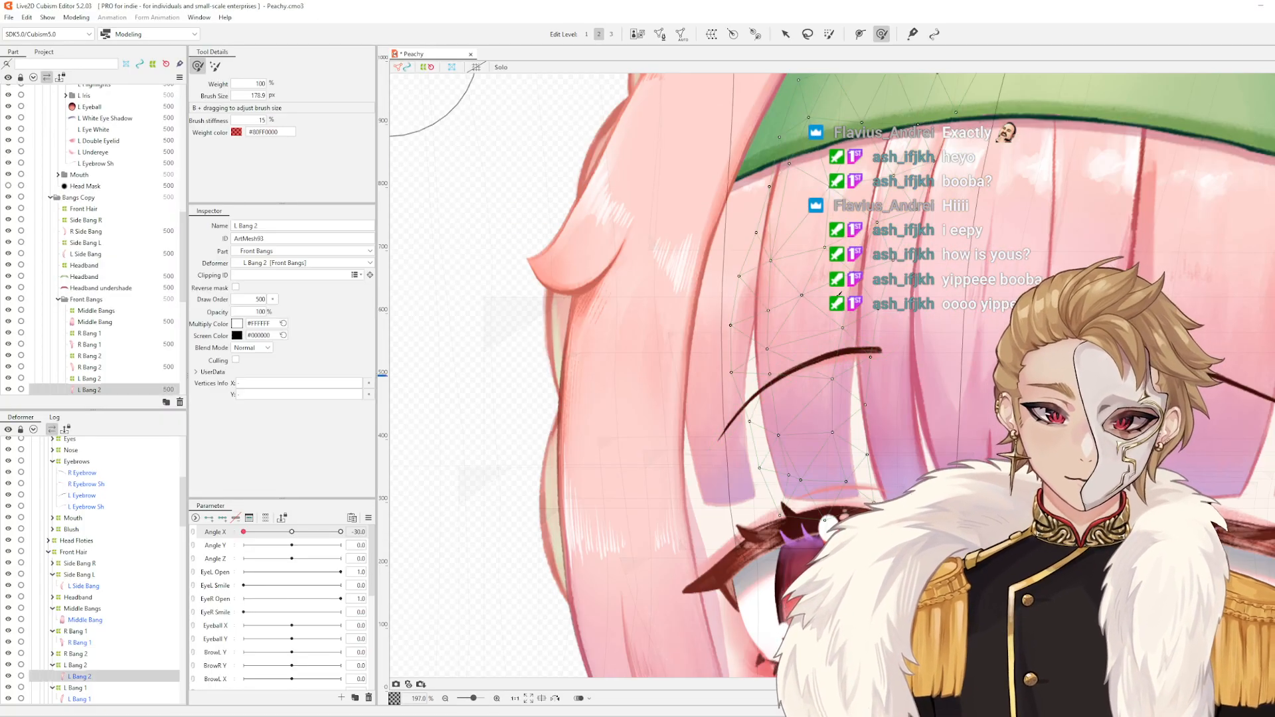
{"action": "scroll", "coordinate": [878, 489], "scroll_direction": "up", "scroll_amount": 2}
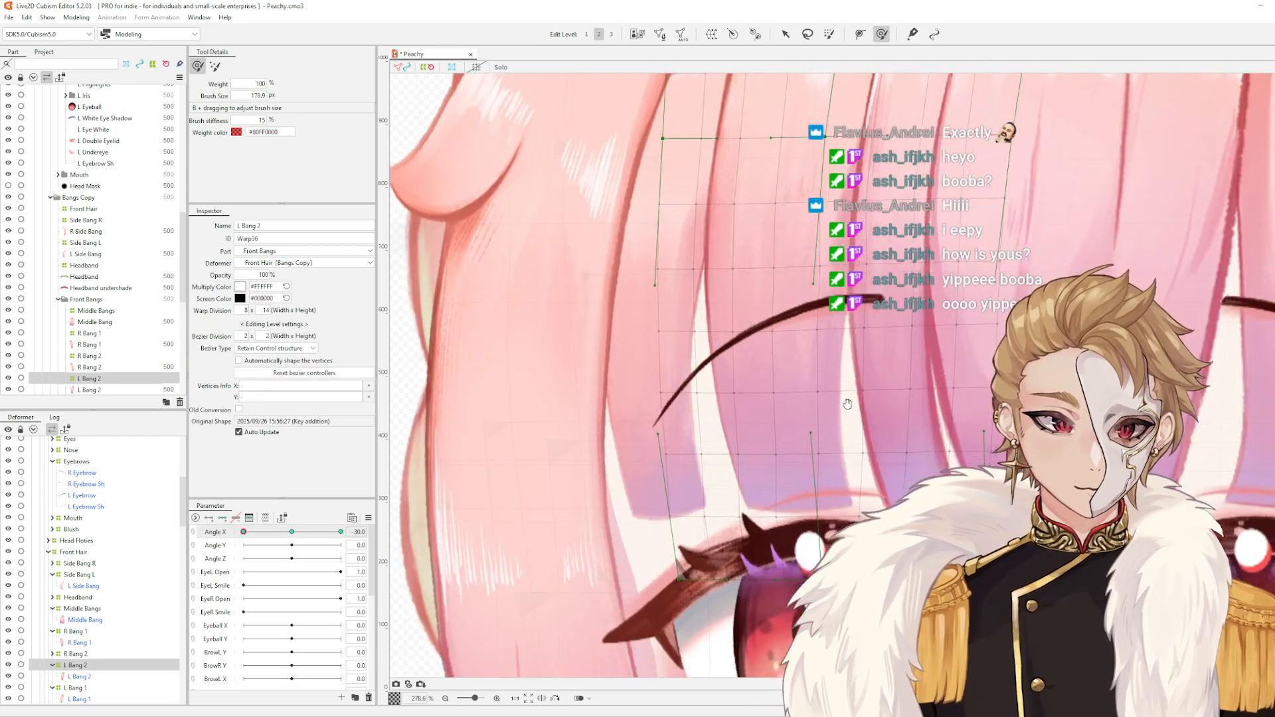
{"action": "scroll", "coordinate": [846, 391], "scroll_direction": "down", "scroll_amount": 2}
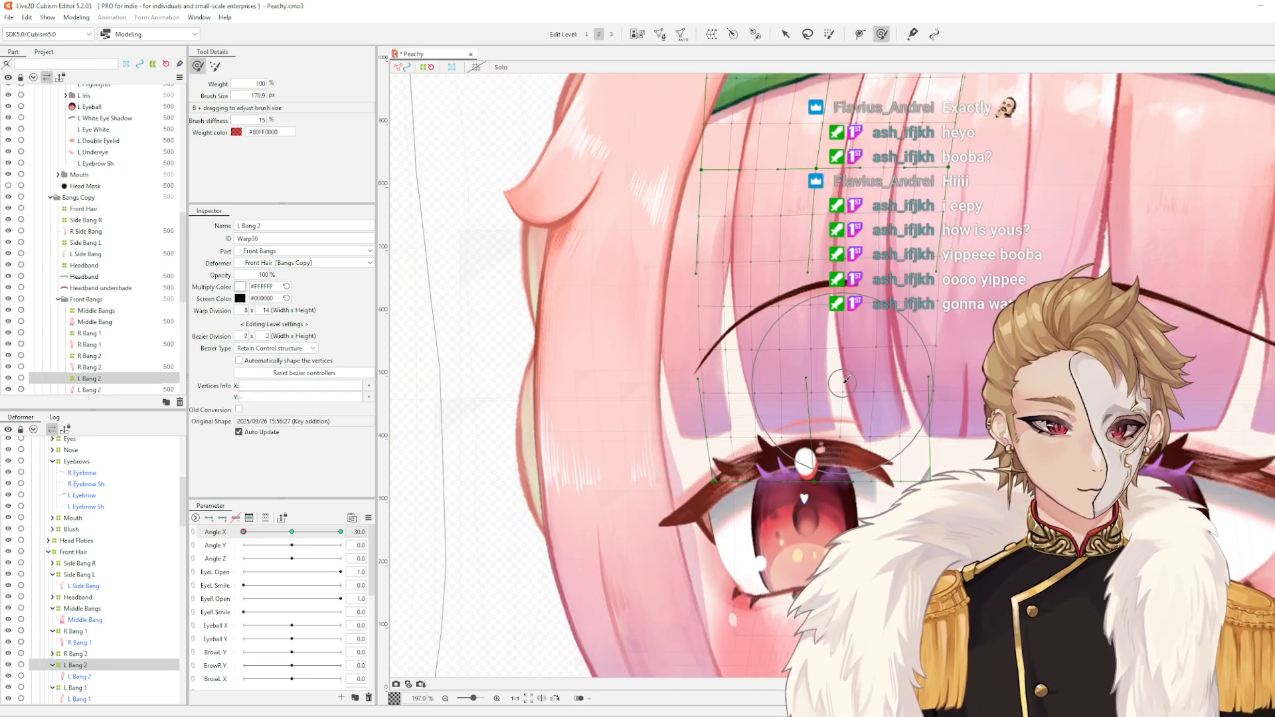
{"action": "scroll", "coordinate": [850, 415], "scroll_direction": "down", "scroll_amount": 2}
{"action": "left_click_drag", "start_coordinate": [850, 414], "coordinate": [862, 431]}
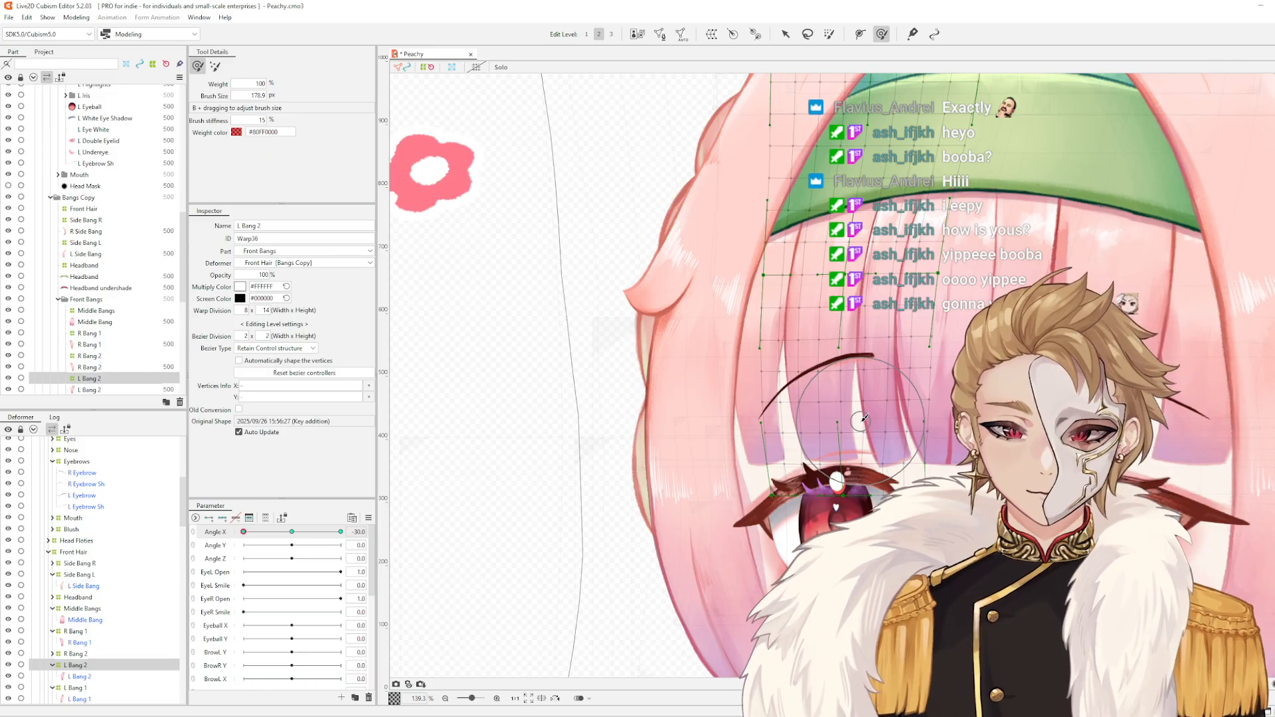
{"action": "left_click", "coordinate": [248, 532]}
{"action": "left_click_drag", "start_coordinate": [287, 545], "coordinate": [240, 544]}
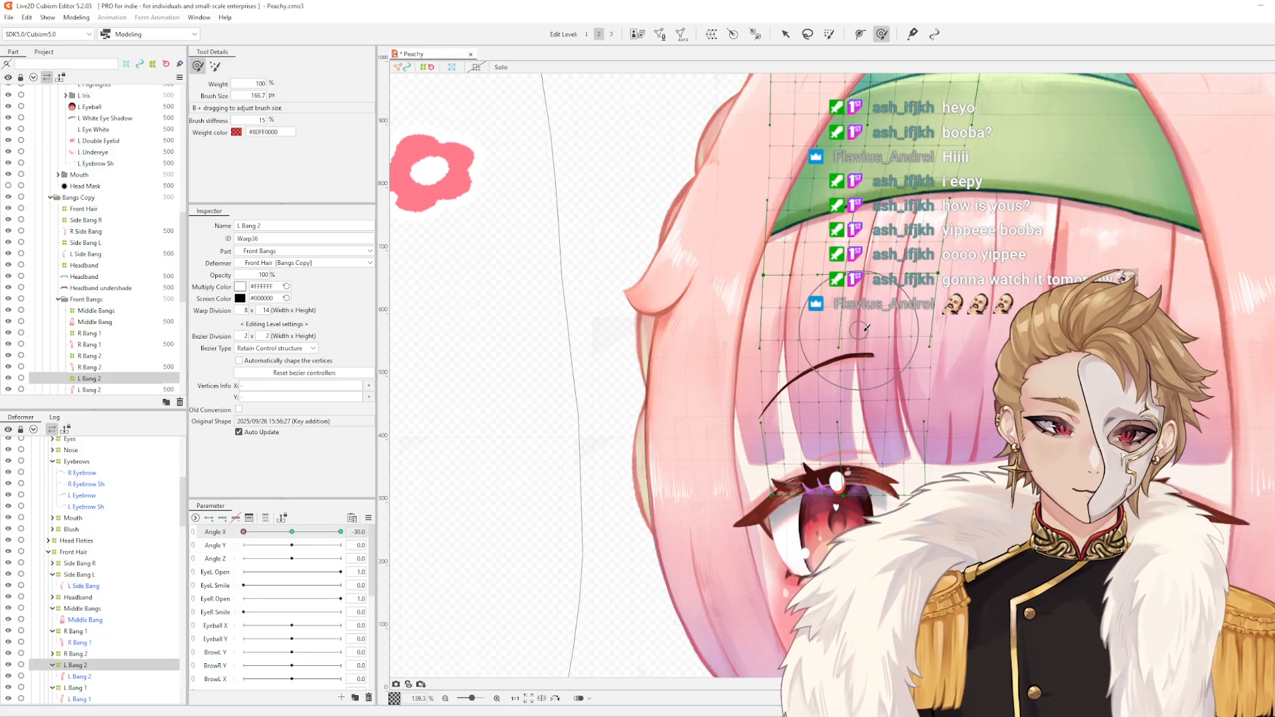
- Brush the L Bang 2 warp slightly near the eyebrow with a brush of about 161 px, and check it by moving Angle X
{"action": "scroll", "coordinate": [860, 337], "scroll_direction": "up", "scroll_amount": 3}
{"action": "left_click_drag", "start_coordinate": [842, 347], "coordinate": [828, 372]}
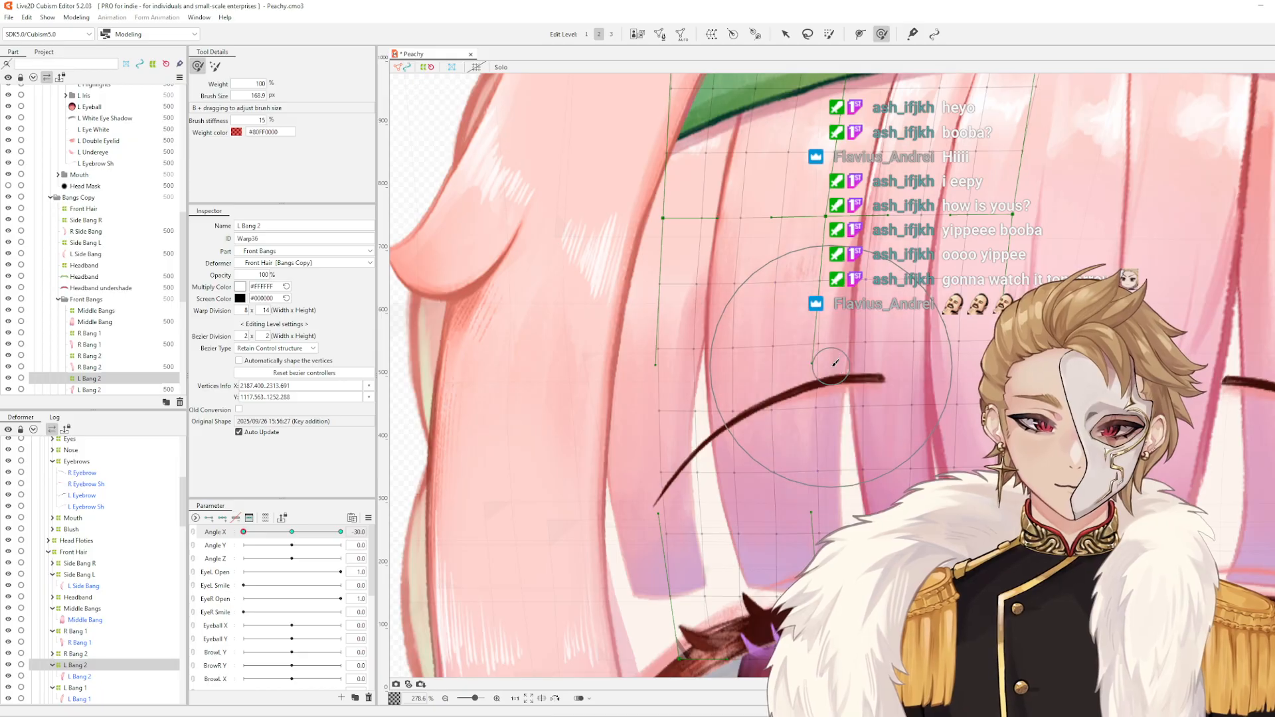
{"action": "scroll", "coordinate": [834, 367], "scroll_direction": "down", "scroll_amount": 3}
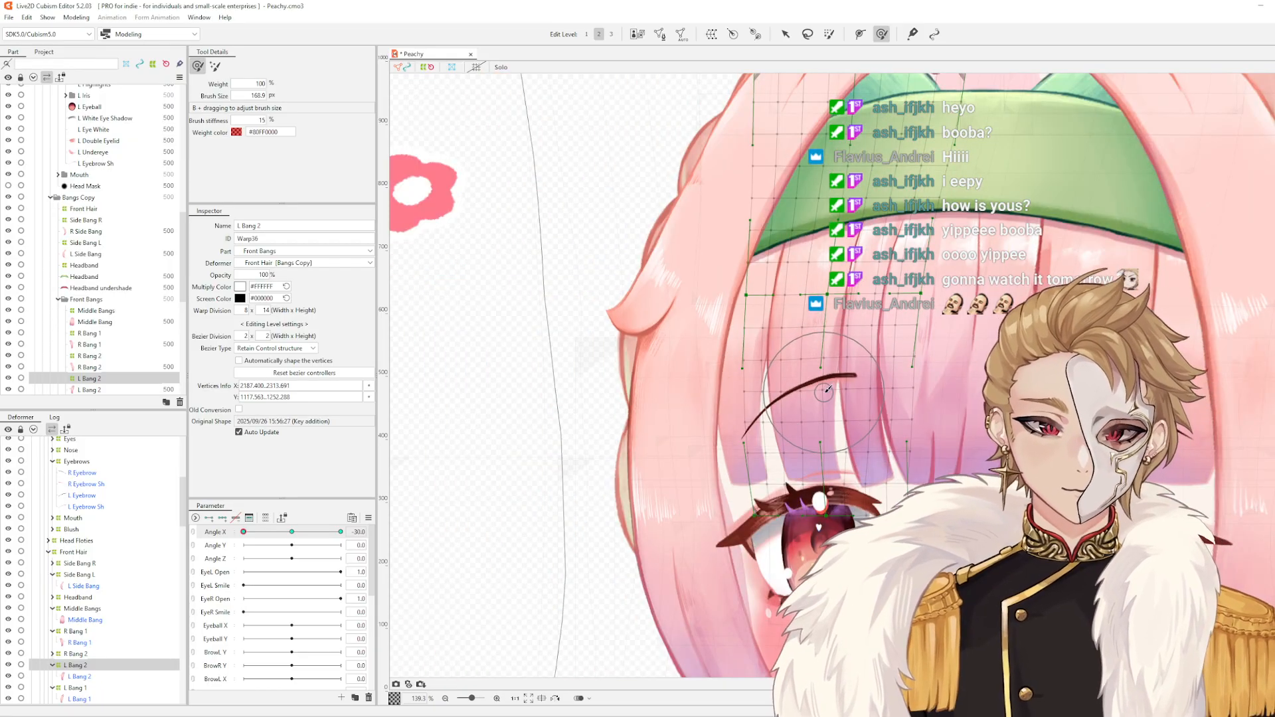
{"action": "scroll", "coordinate": [832, 372], "scroll_direction": "down", "scroll_amount": 2}
{"action": "scroll", "coordinate": [832, 382], "scroll_direction": "up", "scroll_amount": 2}
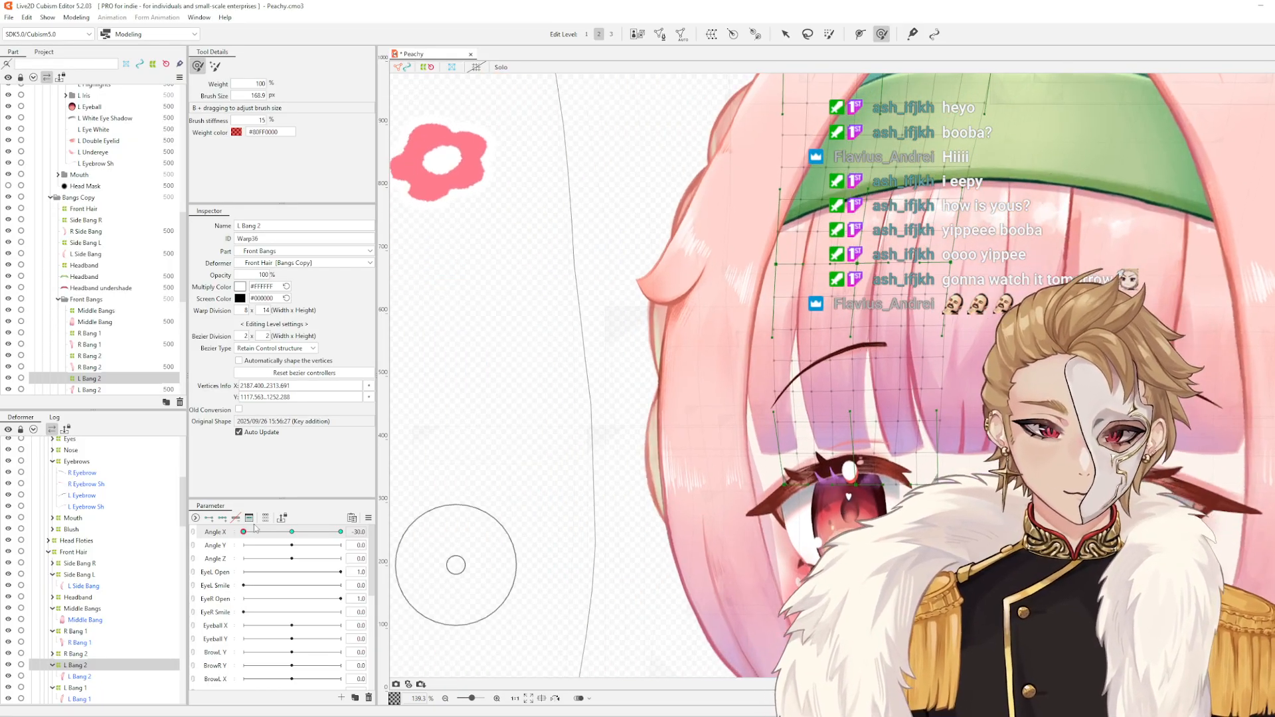
{"action": "left_click", "coordinate": [272, 532]}
{"action": "left_click_drag", "start_coordinate": [278, 541], "coordinate": [241, 555]}
- Enlarge the Deform Brush to about 215 px, nudge the lower inner part of the L Bang 2 warp, and check it with Angle X
{"action": "key", "text": "b"}
{"action": "left_click_drag", "start_coordinate": [863, 411], "coordinate": [880, 430]}
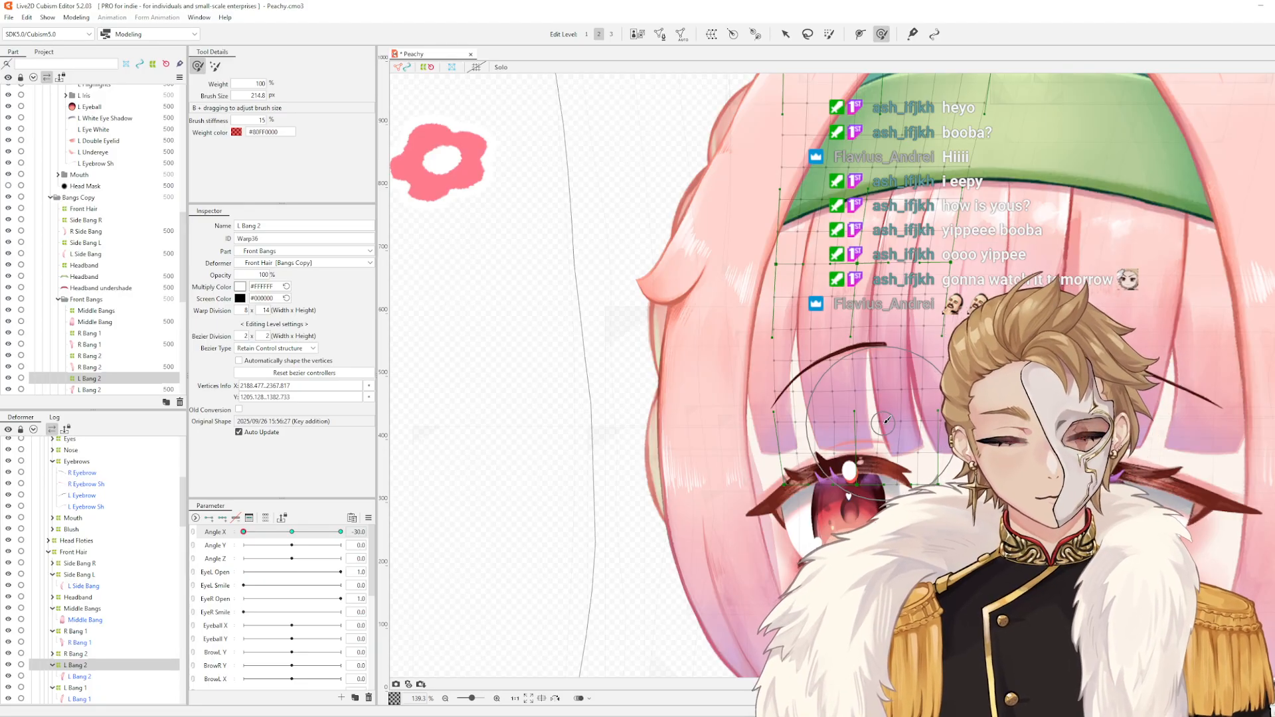
{"action": "scroll", "coordinate": [885, 423], "scroll_direction": "up", "scroll_amount": 2}
{"action": "scroll", "coordinate": [890, 424], "scroll_direction": "down", "scroll_amount": 2}
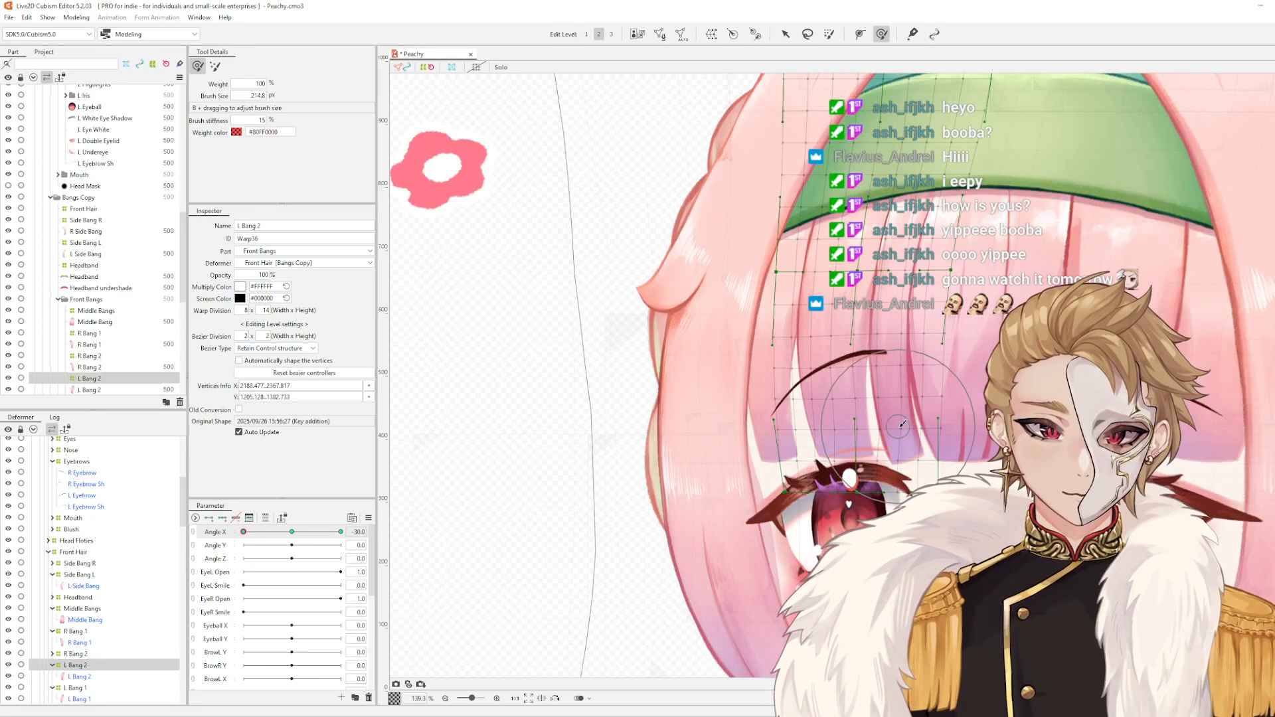
{"action": "left_click_drag", "start_coordinate": [900, 421], "coordinate": [907, 296]}
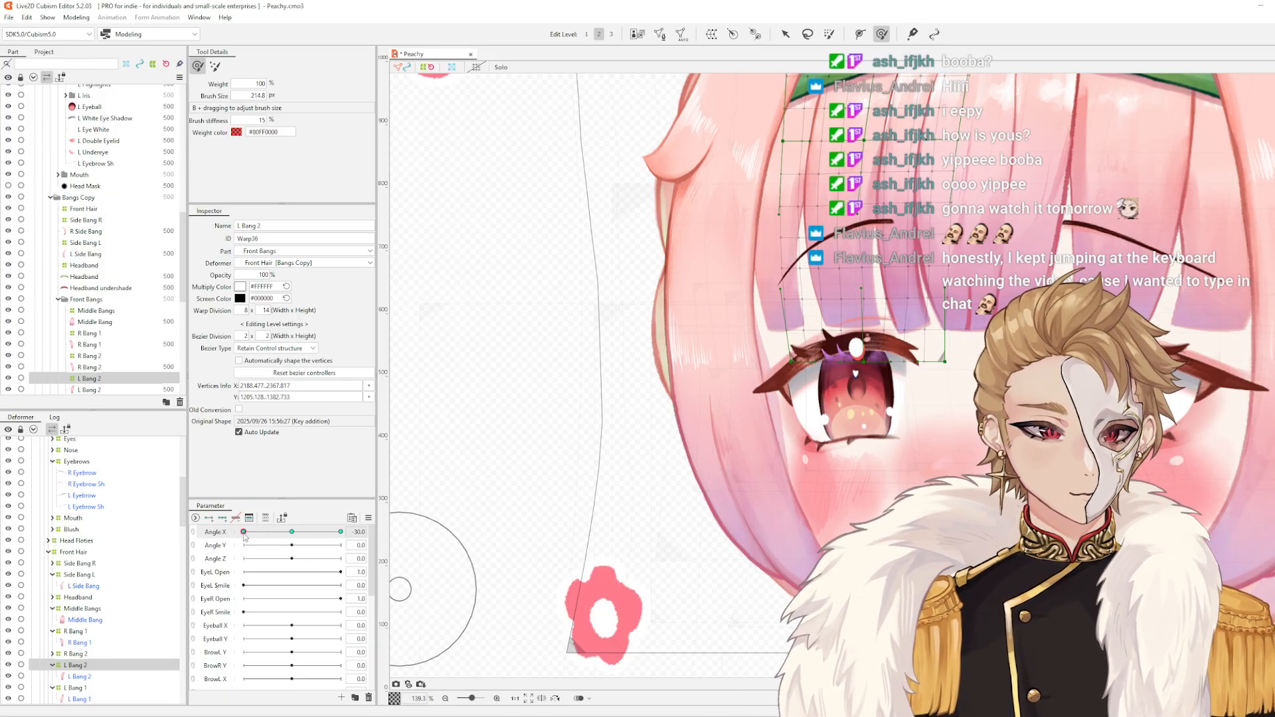
{"action": "left_click_drag", "start_coordinate": [245, 535], "coordinate": [148, 554]}
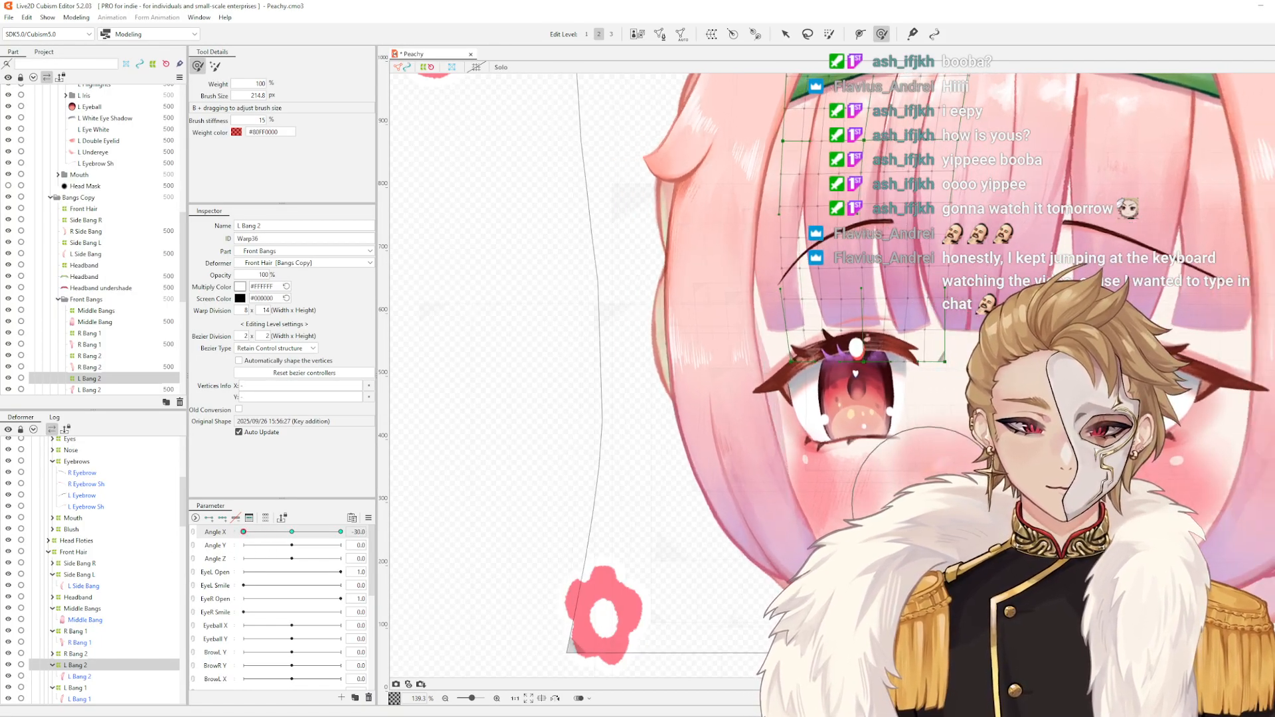
- Select the Blush warp, enlarge the Deform Brush to about 262 px, nudge the grid slightly below the eye, and deselect it
{"action": "scroll", "coordinate": [747, 486], "scroll_direction": "up", "scroll_amount": 2}
{"action": "left_click", "coordinate": [747, 485]}
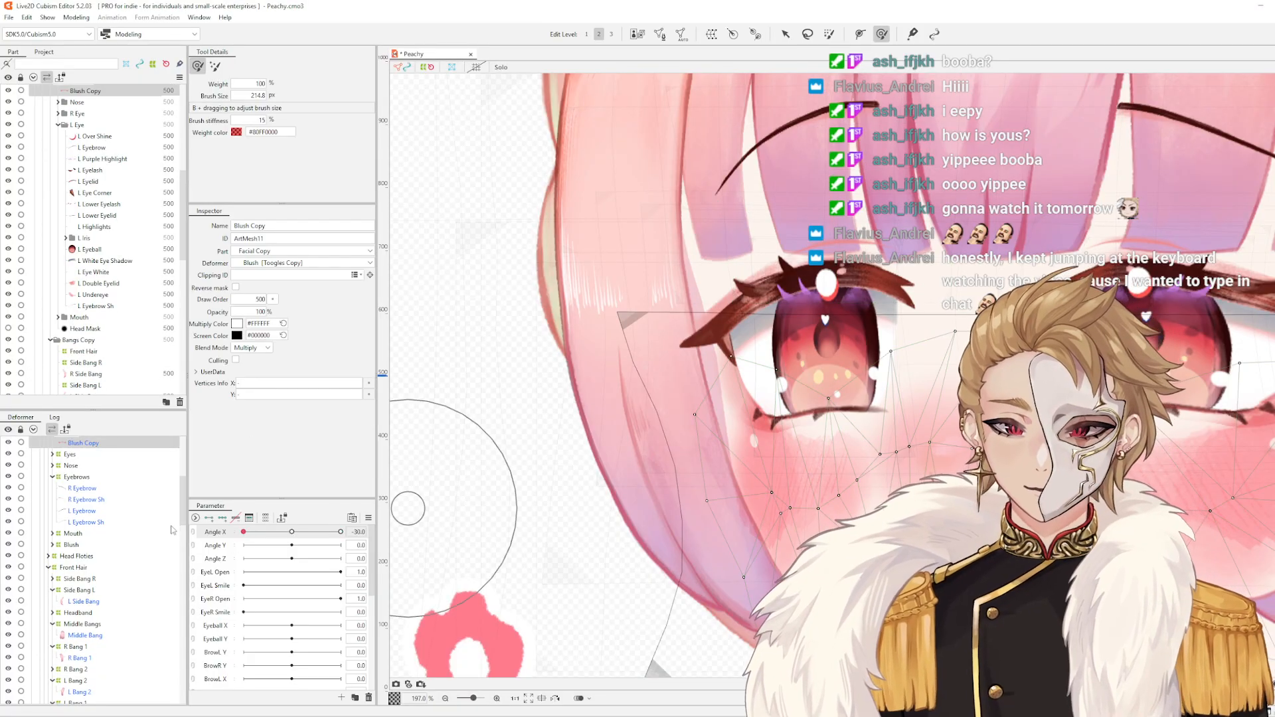
{"action": "scroll", "coordinate": [126, 499], "scroll_direction": "up", "scroll_amount": 1}
{"action": "left_click", "coordinate": [86, 473]}
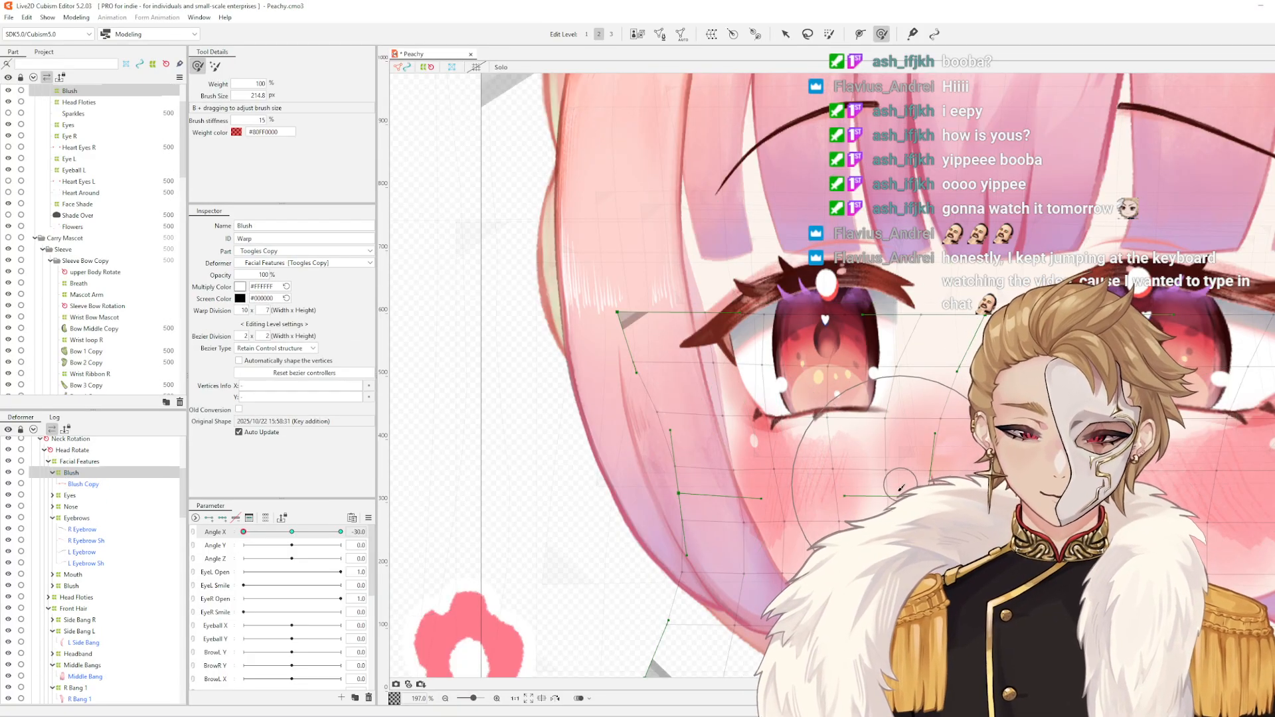
{"action": "key", "text": "b"}
{"action": "mouse_move", "coordinate": [873, 436]}
{"action": "left_mouse_down"}
{"action": "mouse_move", "coordinate": [872, 479]}
{"action": "mouse_move", "coordinate": [882, 439]}
{"action": "mouse_move", "coordinate": [853, 445]}
{"action": "left_mouse_up"}
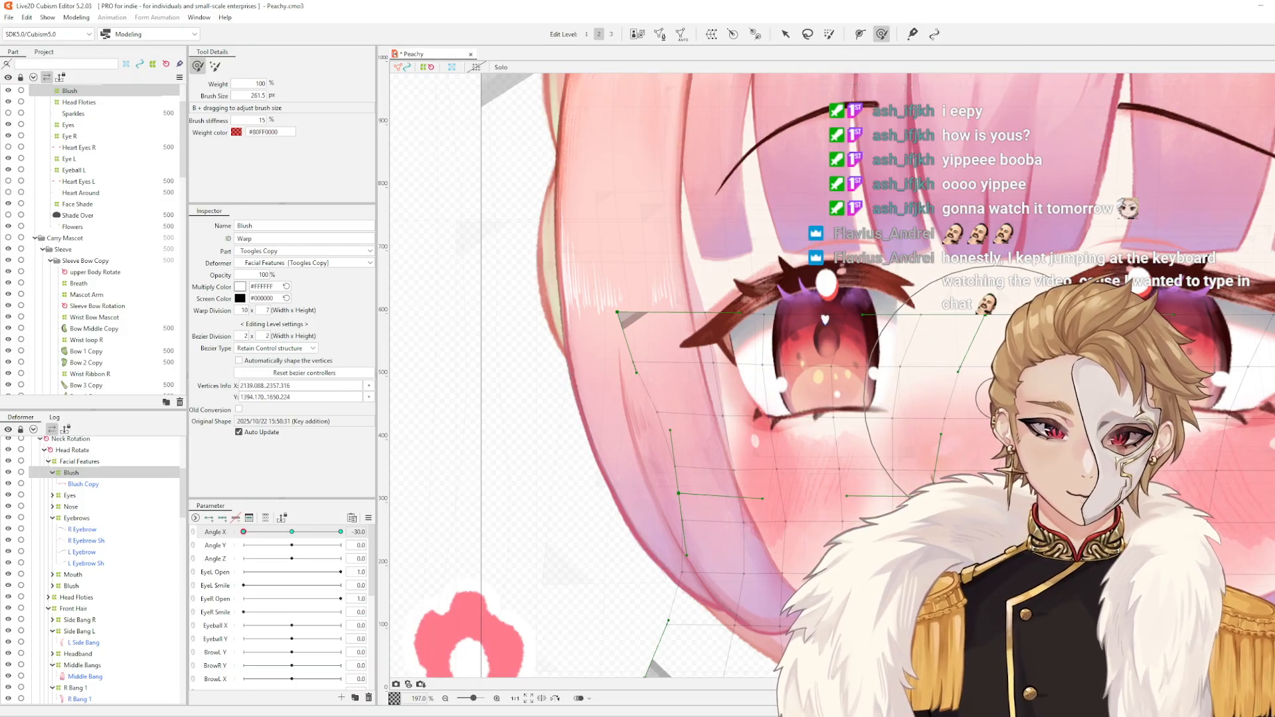
{"action": "scroll", "coordinate": [960, 476], "scroll_direction": "down", "scroll_amount": 5}
{"action": "key", "text": "Escape"}
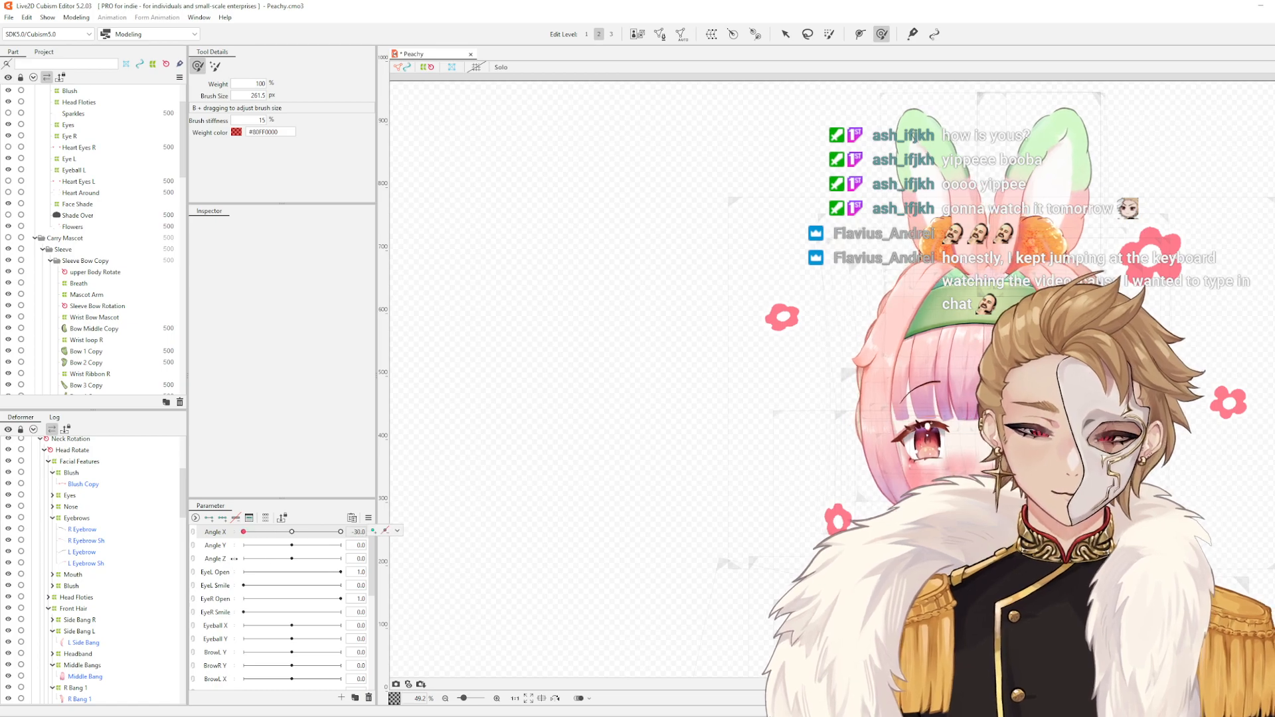
- Select the L Bang 2 warp deformer and check the bang's shape near the eyebrow by moving Angle X from -30 and back
{"action": "scroll", "coordinate": [129, 492], "scroll_direction": "up", "scroll_amount": 2}
{"action": "scroll", "coordinate": [930, 399], "scroll_direction": "up", "scroll_amount": 4}
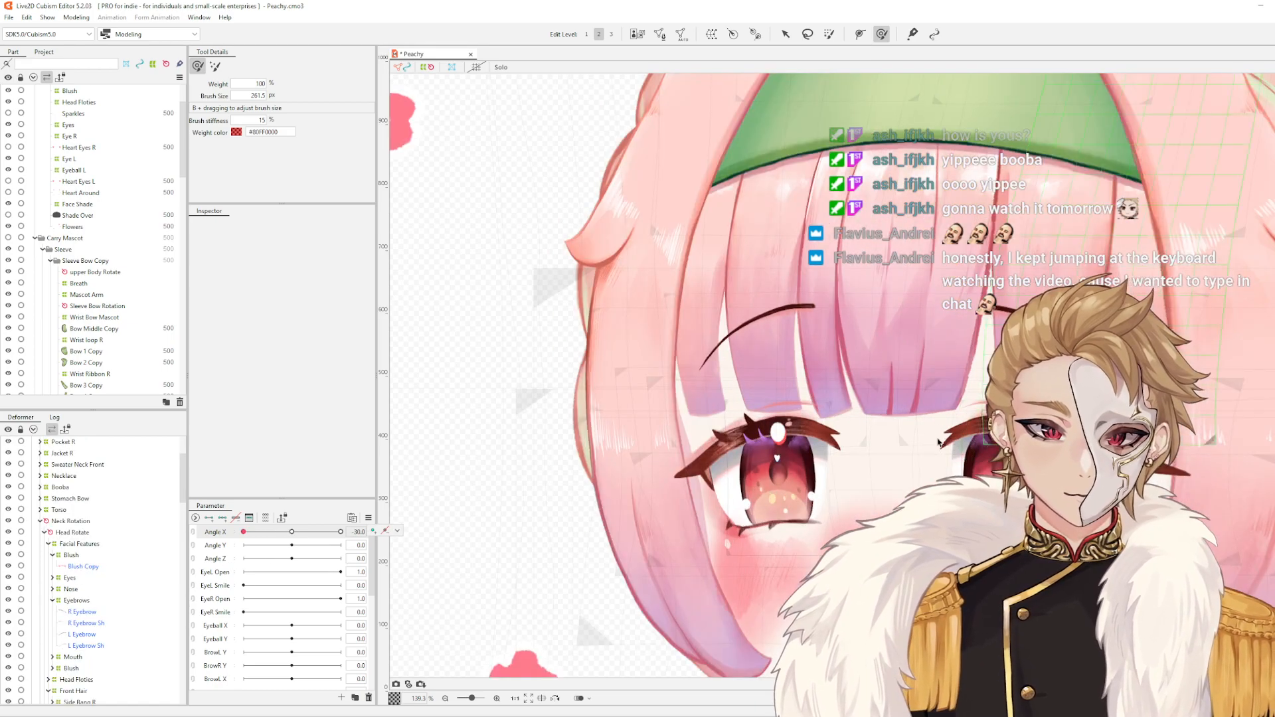
{"action": "left_click", "coordinate": [797, 359]}
{"action": "left_click", "coordinate": [93, 688]}
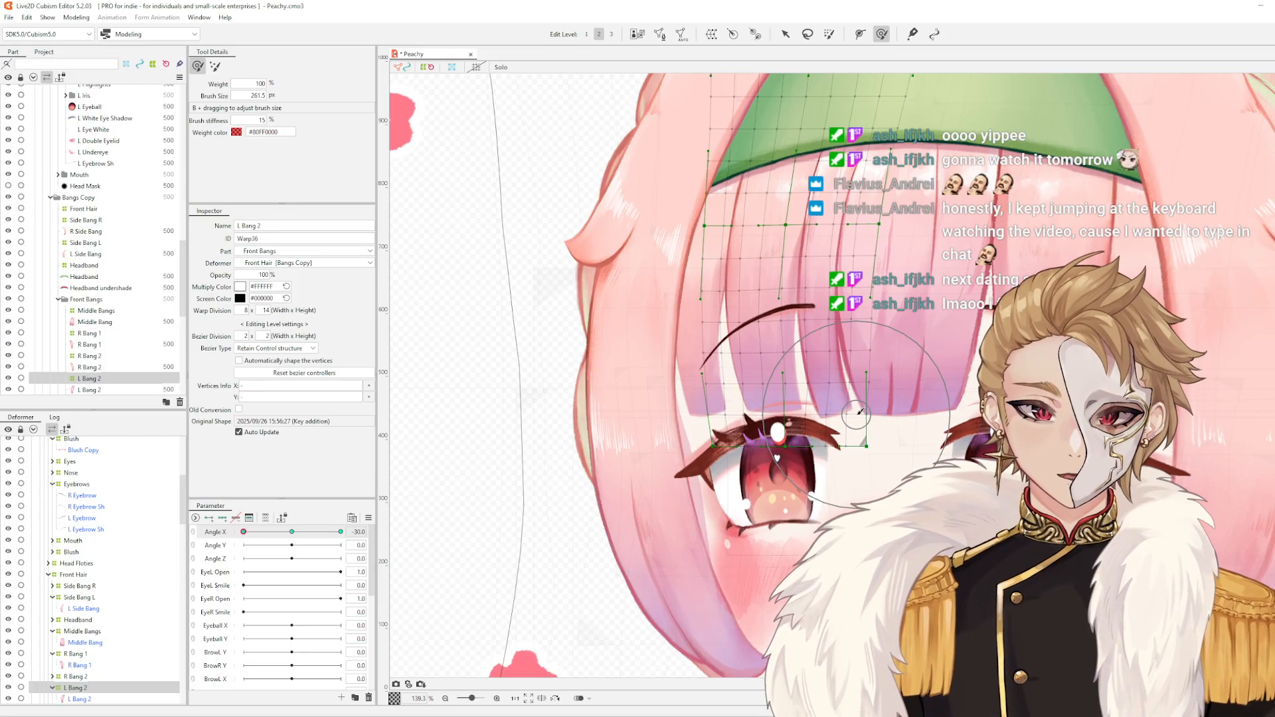
{"action": "scroll", "coordinate": [842, 288], "scroll_direction": "down", "scroll_amount": 2}
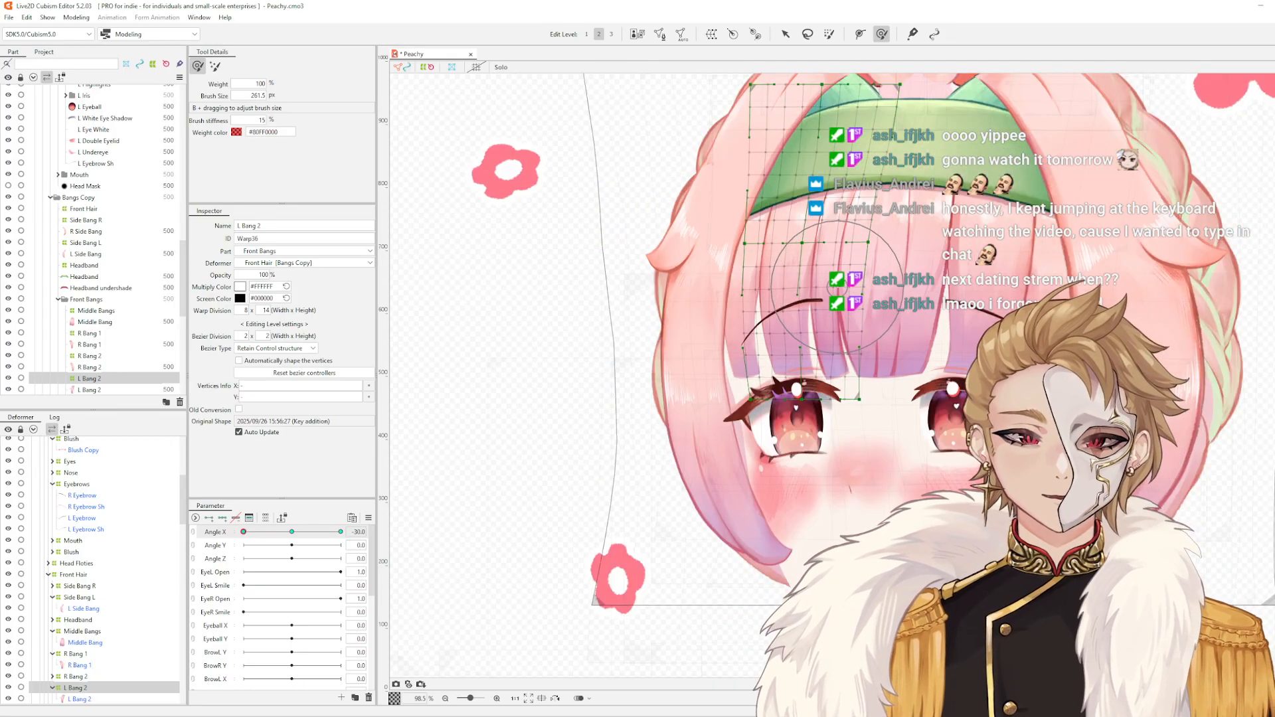
{"action": "scroll", "coordinate": [836, 290], "scroll_direction": "up", "scroll_amount": 2}
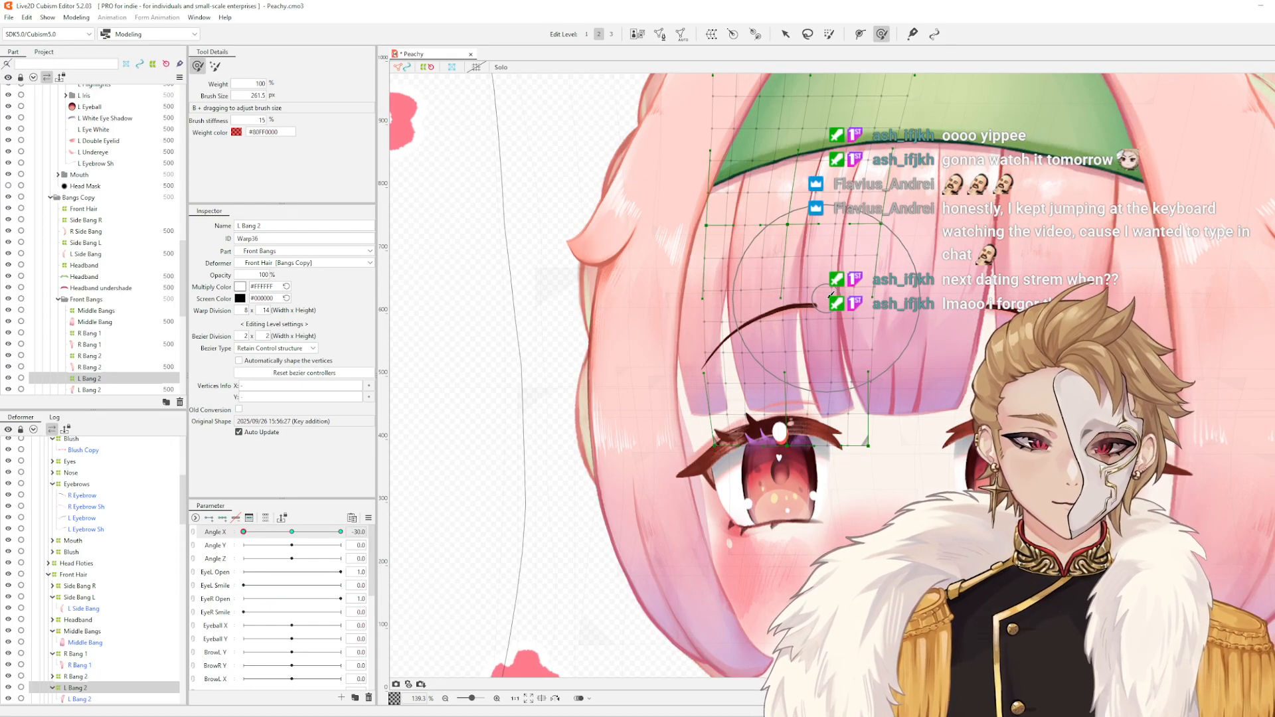
{"action": "left_click_drag", "start_coordinate": [825, 292], "coordinate": [817, 285]}
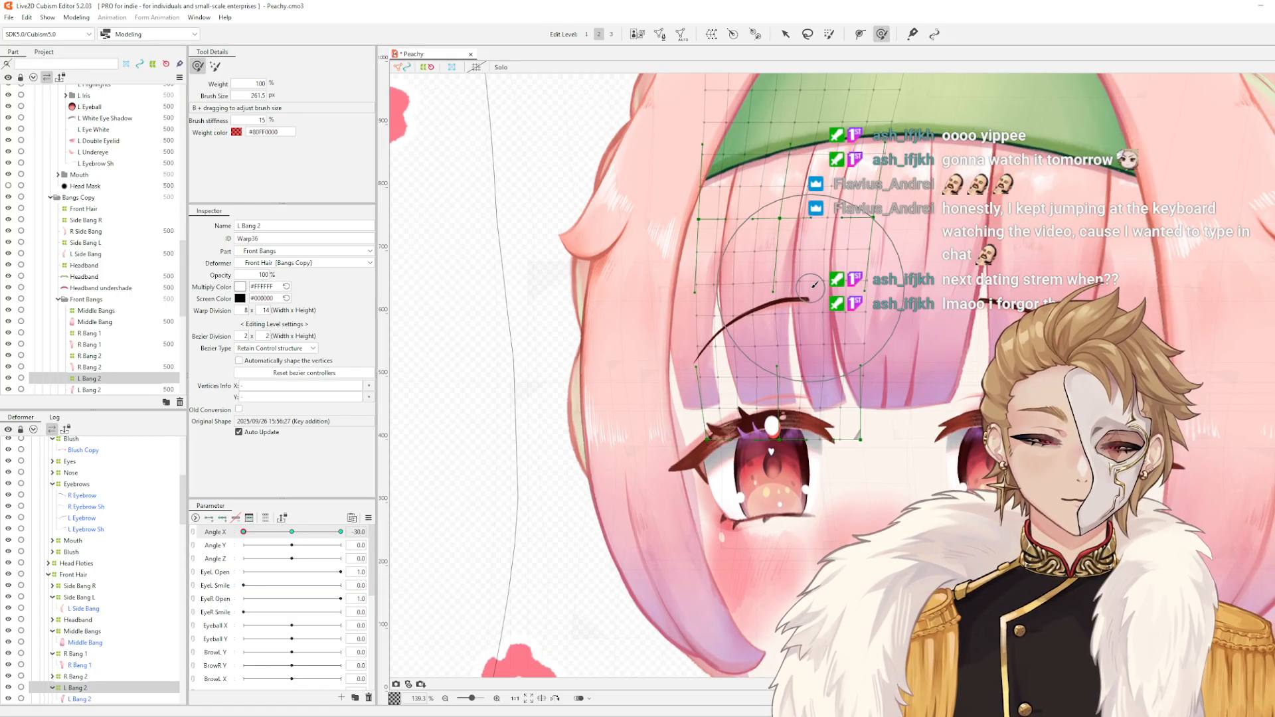
{"action": "scroll", "coordinate": [815, 285], "scroll_direction": "down", "scroll_amount": 2}
{"action": "scroll", "coordinate": [790, 326], "scroll_direction": "up", "scroll_amount": 4}
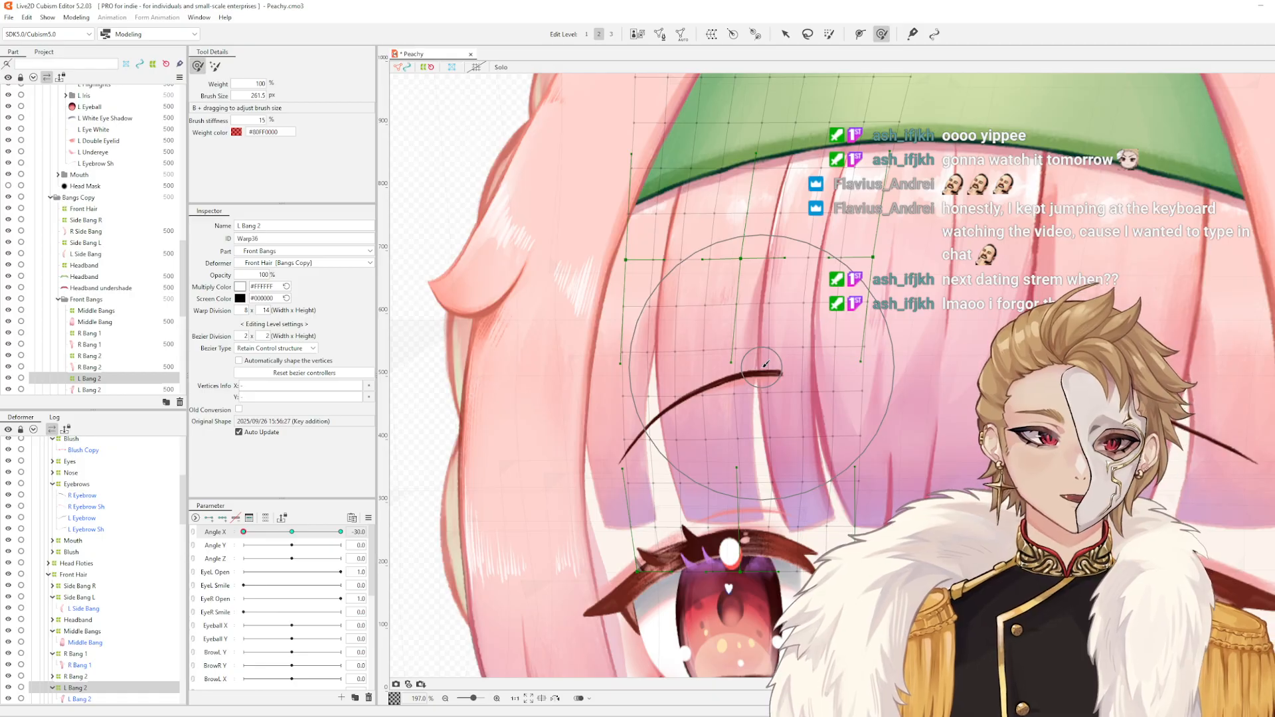
{"action": "scroll", "coordinate": [765, 364], "scroll_direction": "down", "scroll_amount": 2}
{"action": "scroll", "coordinate": [765, 364], "scroll_direction": "up", "scroll_amount": 2}
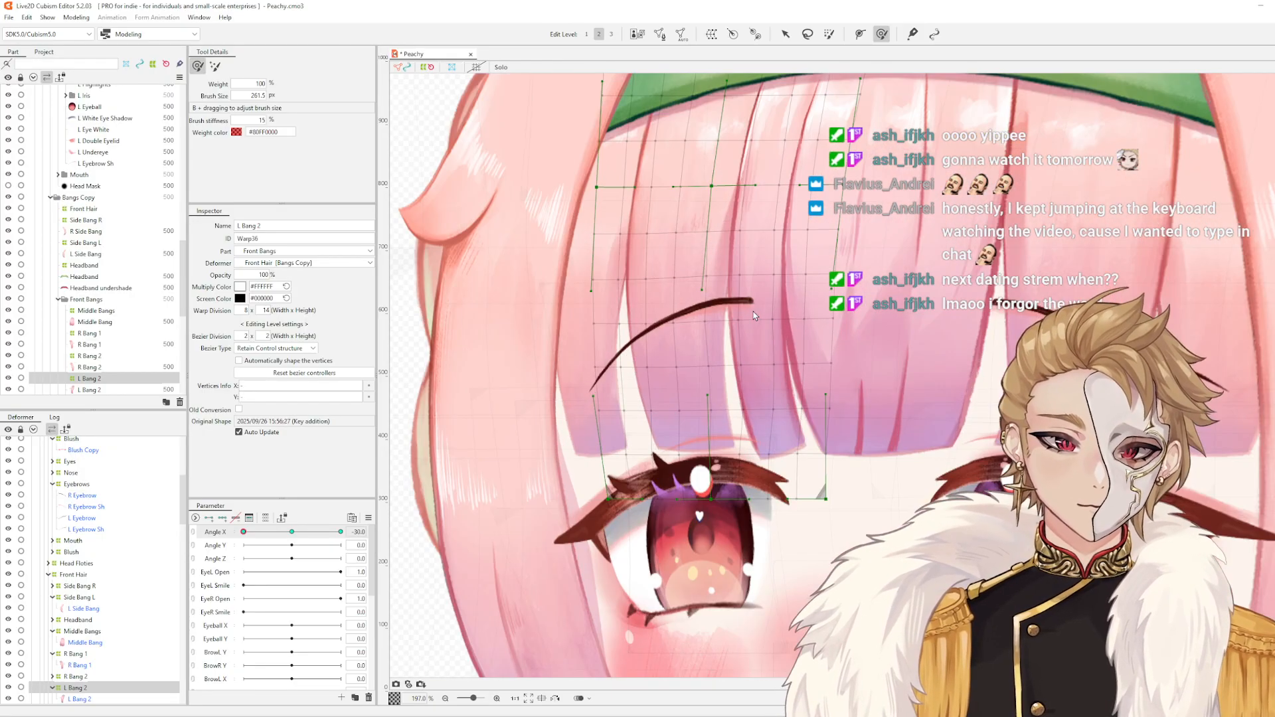
{"action": "left_click_drag", "start_coordinate": [759, 343], "coordinate": [816, 303]}
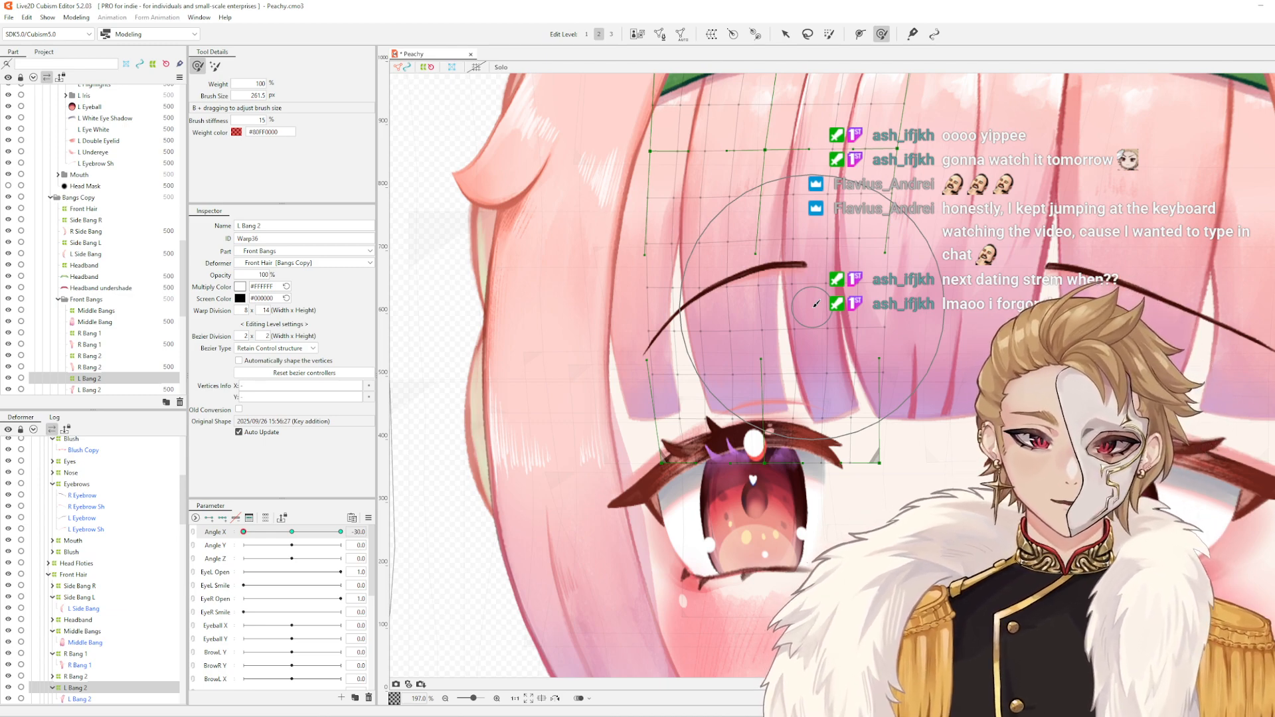
{"action": "scroll", "coordinate": [810, 337], "scroll_direction": "down", "scroll_amount": 2}
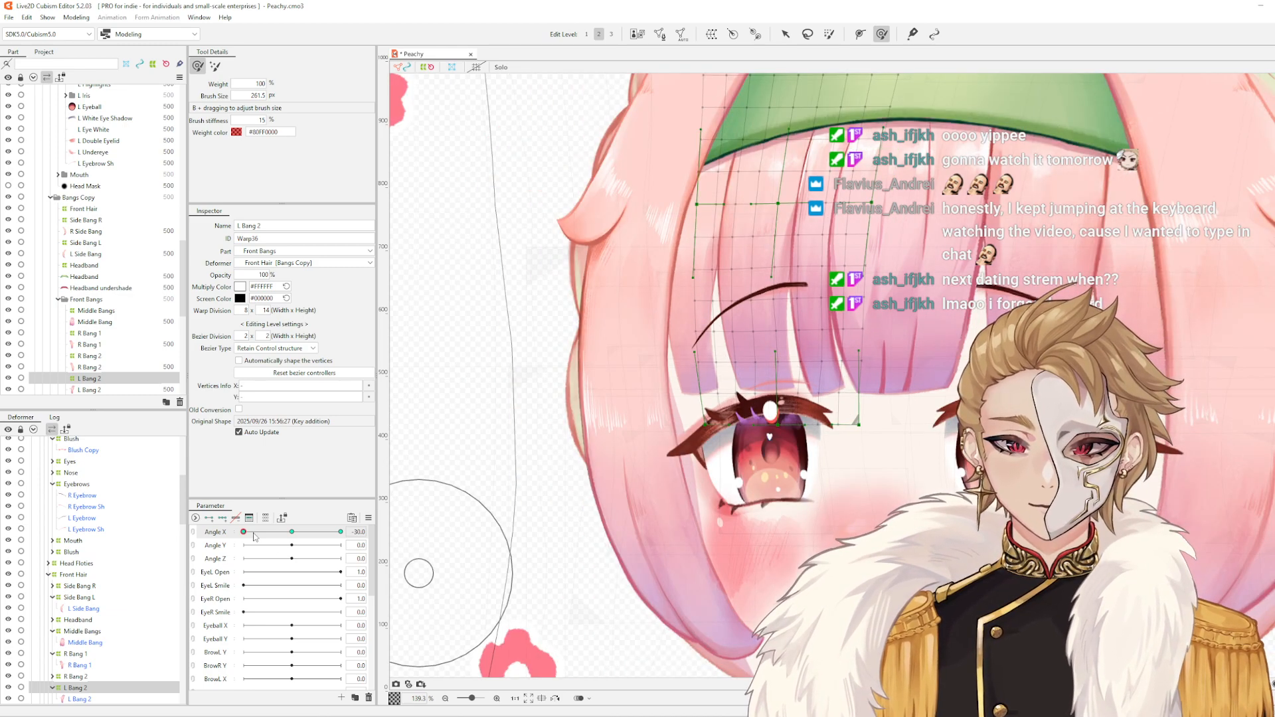
{"action": "mouse_move", "coordinate": [245, 532]}
{"action": "left_mouse_down"}
{"action": "mouse_move", "coordinate": [284, 535]}
{"action": "mouse_move", "coordinate": [244, 532]}
{"action": "left_mouse_up"}
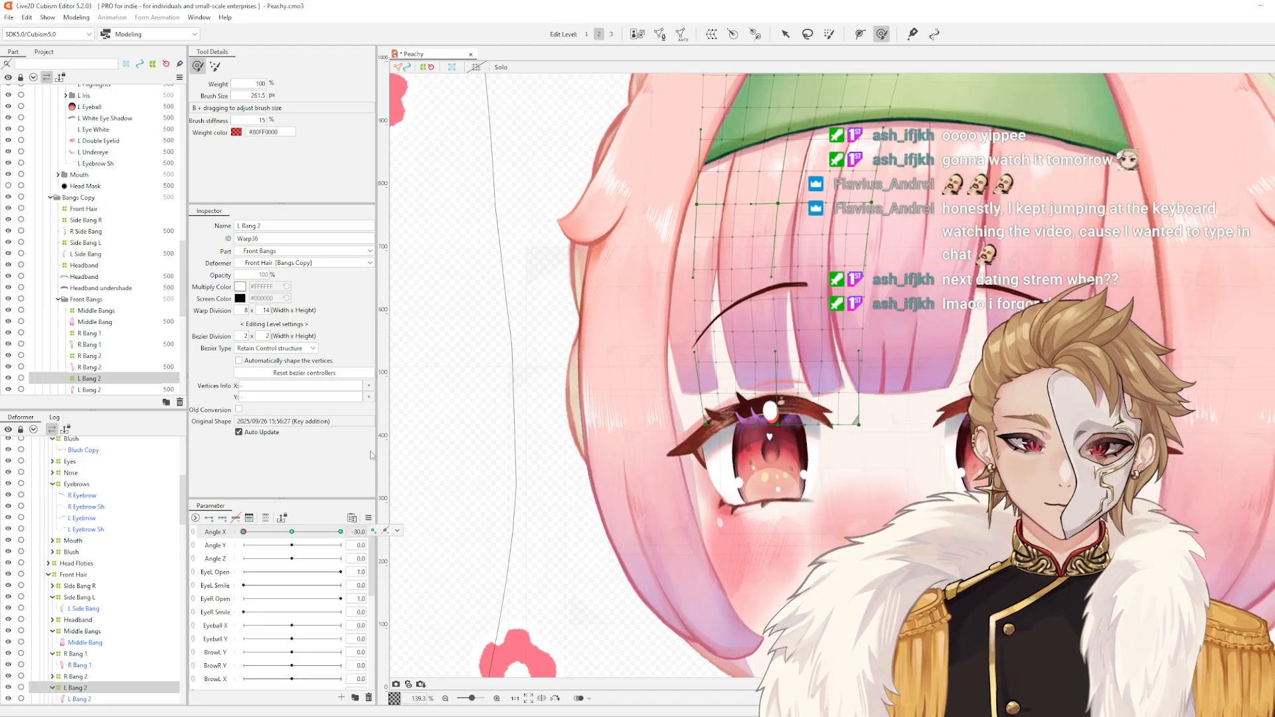
- Brush the L Bang 2 warp slightly below the eyebrow, check it with Angle X around -30, and deselect it
{"action": "scroll", "coordinate": [736, 302], "scroll_direction": "up", "scroll_amount": 2}
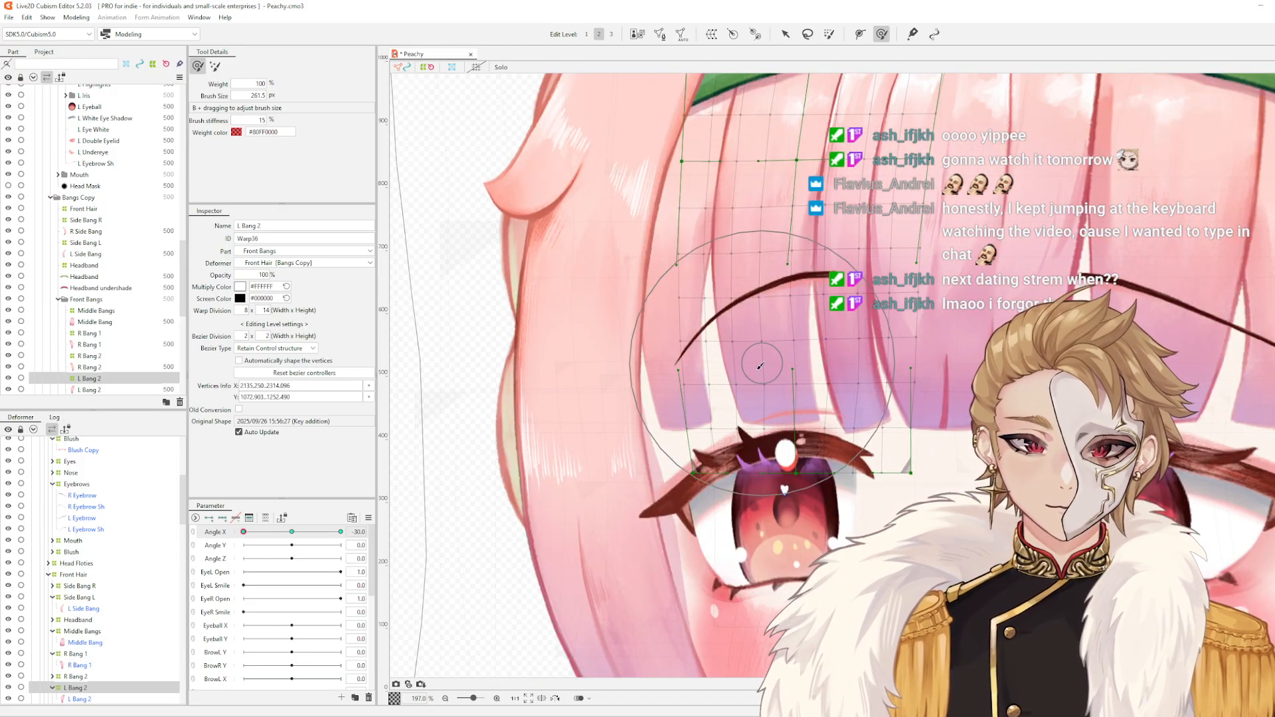
{"action": "left_click", "coordinate": [757, 385]}
{"action": "left_click_drag", "start_coordinate": [753, 381], "coordinate": [755, 382]}
{"action": "left_click", "coordinate": [834, 336]}
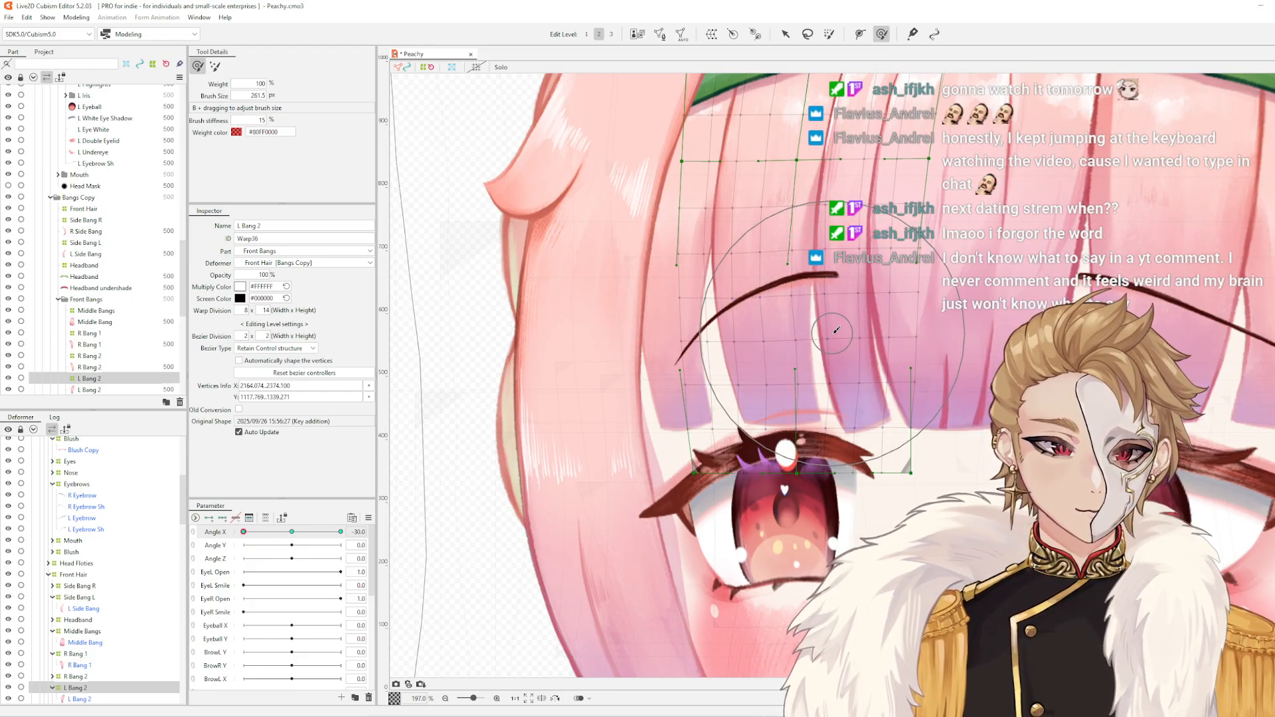
{"action": "scroll", "coordinate": [835, 330], "scroll_direction": "down", "scroll_amount": 4}
{"action": "scroll", "coordinate": [880, 356], "scroll_direction": "up", "scroll_amount": 2}
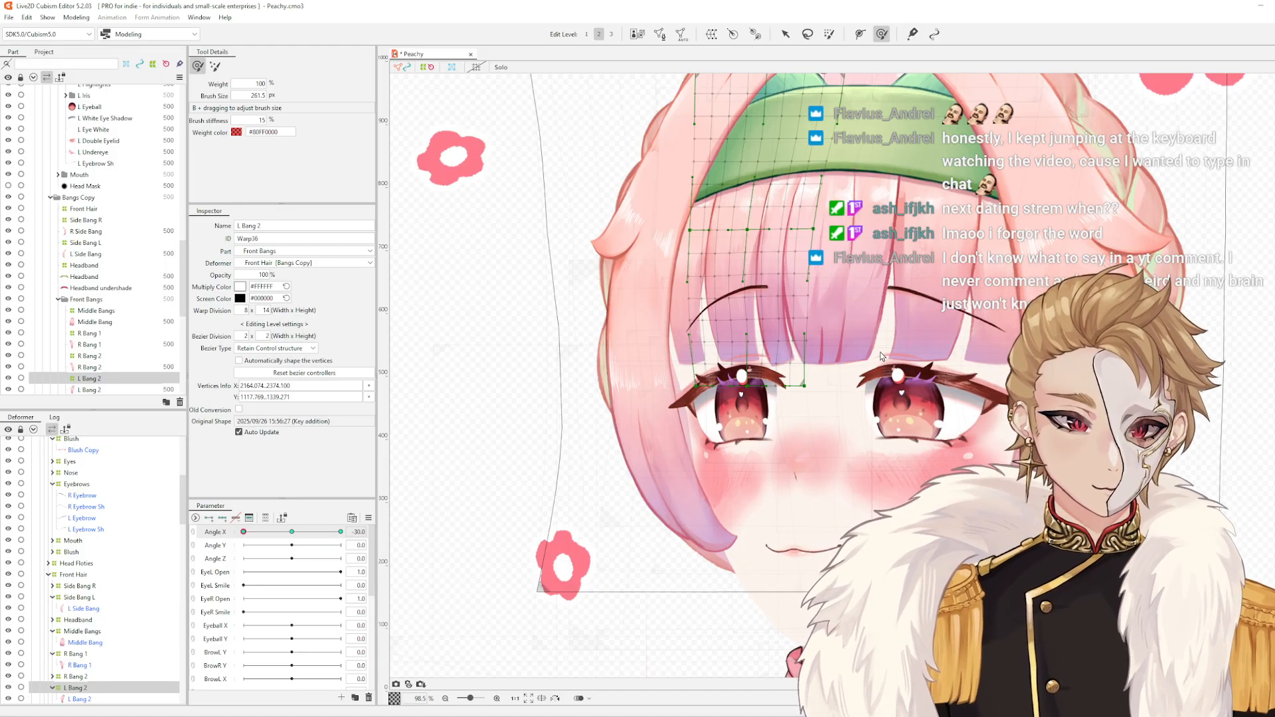
{"action": "mouse_move", "coordinate": [244, 532]}
{"action": "left_mouse_down"}
{"action": "mouse_move", "coordinate": [291, 532]}
{"action": "mouse_move", "coordinate": [243, 532]}
{"action": "left_mouse_up"}
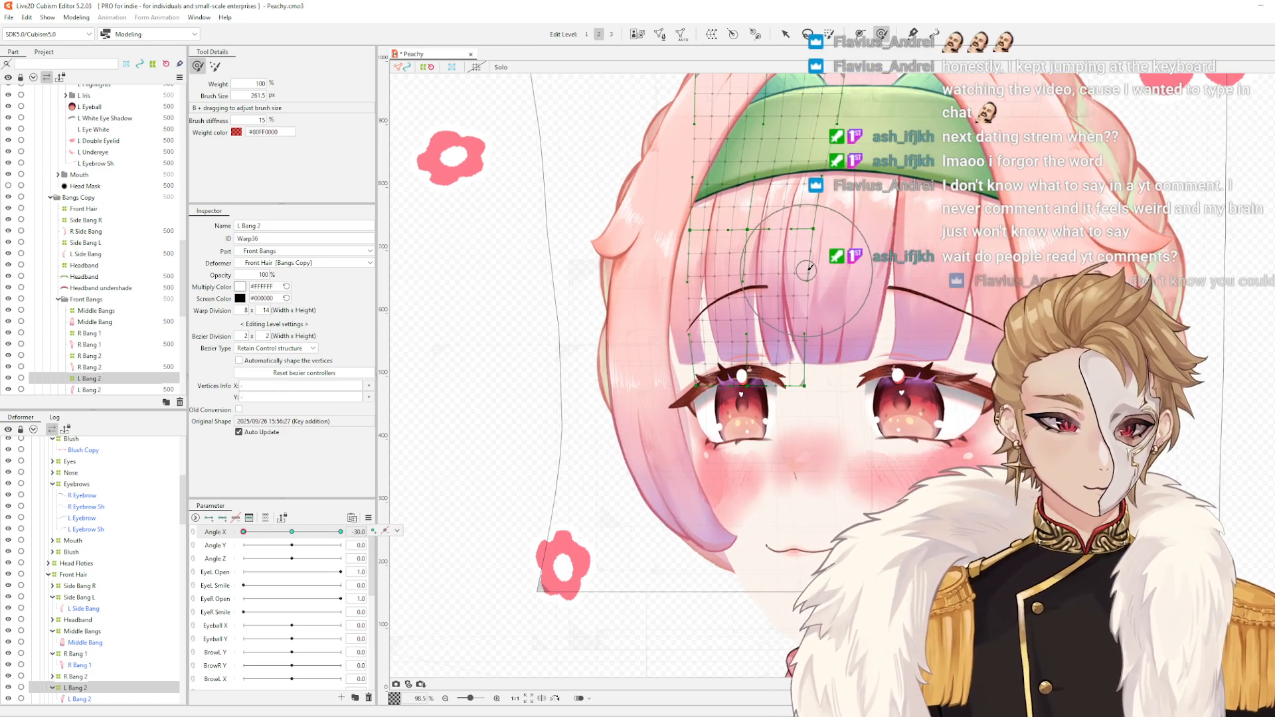
{"action": "scroll", "coordinate": [865, 364], "scroll_direction": "up", "scroll_amount": 2}
{"action": "left_click_drag", "start_coordinate": [718, 377], "coordinate": [944, 397]}
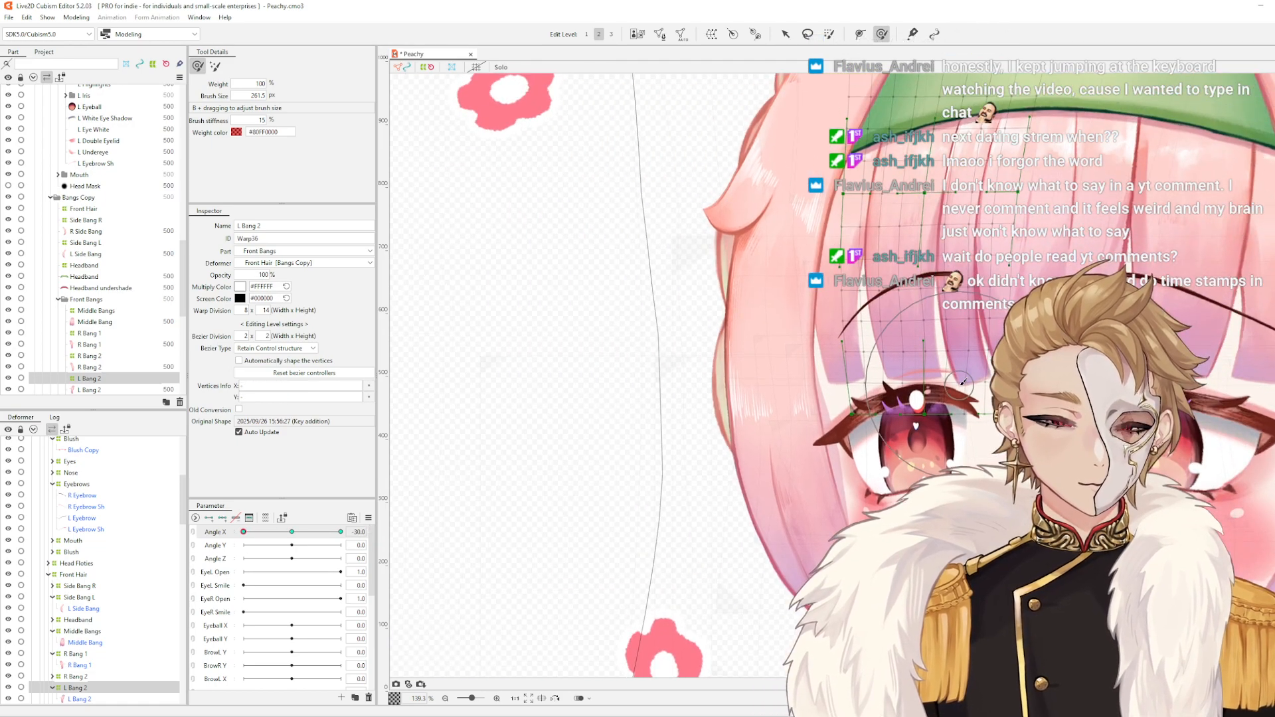
{"action": "key", "text": "Escape"}
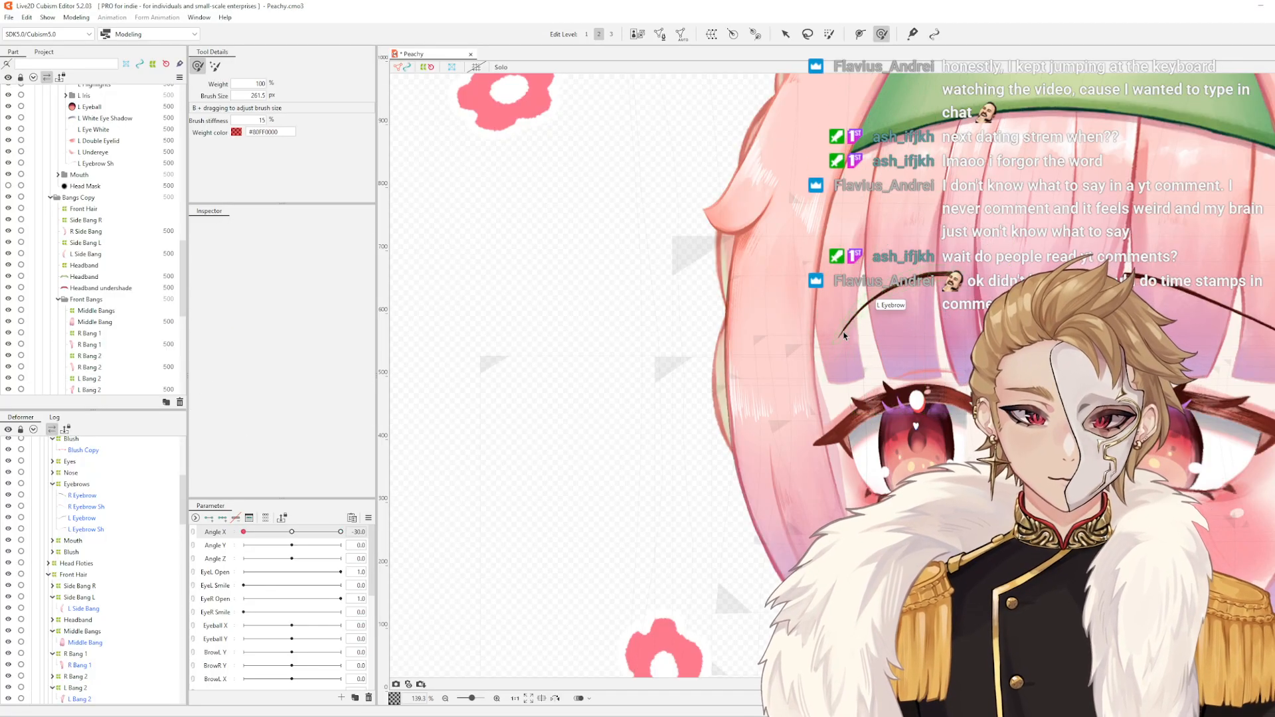
- Select the L Bang 1 warp deformer and nudge its grid slightly inward beside the eyebrow's outer end, undoing the stroke near the eye
{"action": "left_click", "coordinate": [876, 296]}
{"action": "left_click", "coordinate": [838, 366]}
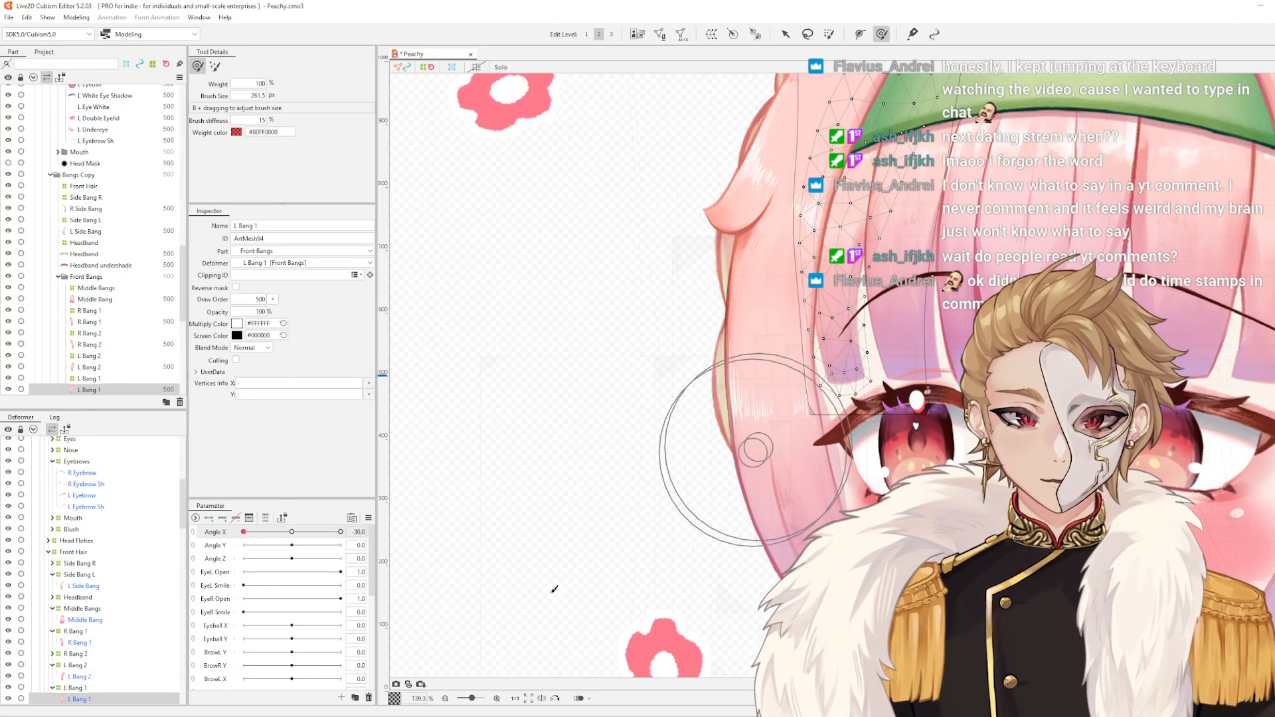
{"action": "left_click", "coordinate": [91, 688]}
{"action": "scroll", "coordinate": [893, 327], "scroll_direction": "down", "scroll_amount": 2}
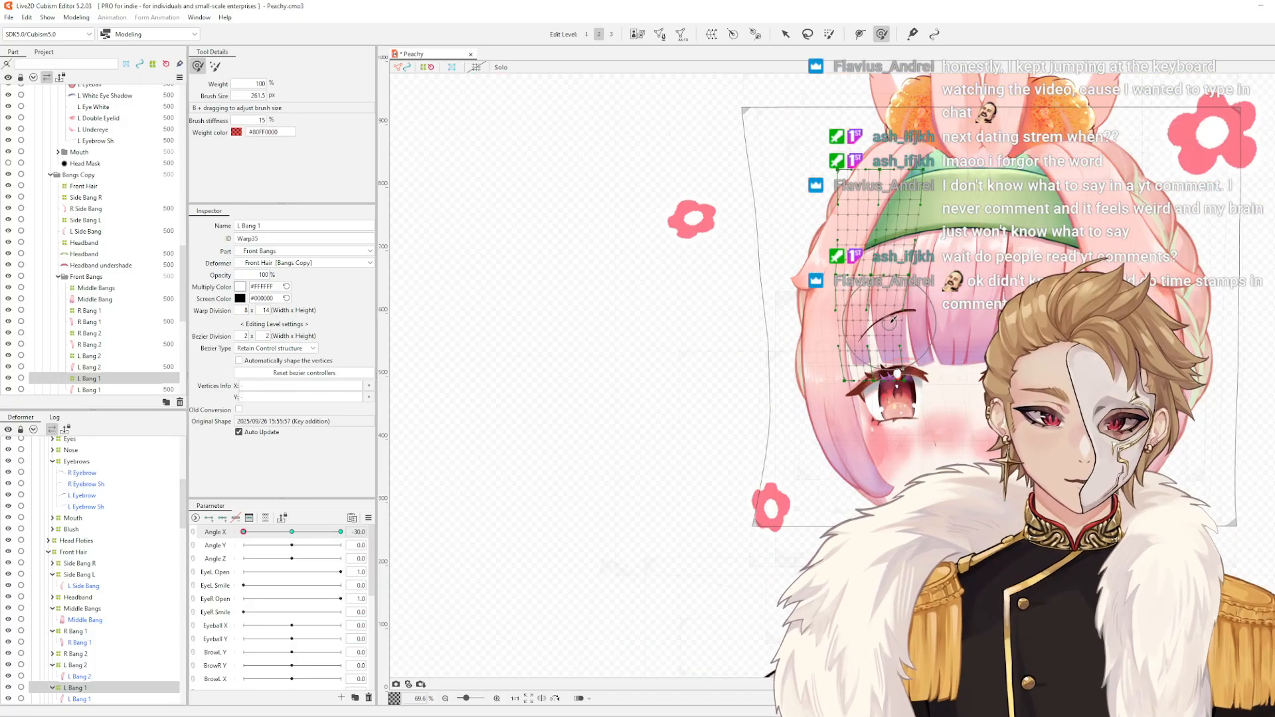
{"action": "scroll", "coordinate": [897, 319], "scroll_direction": "up", "scroll_amount": 2}
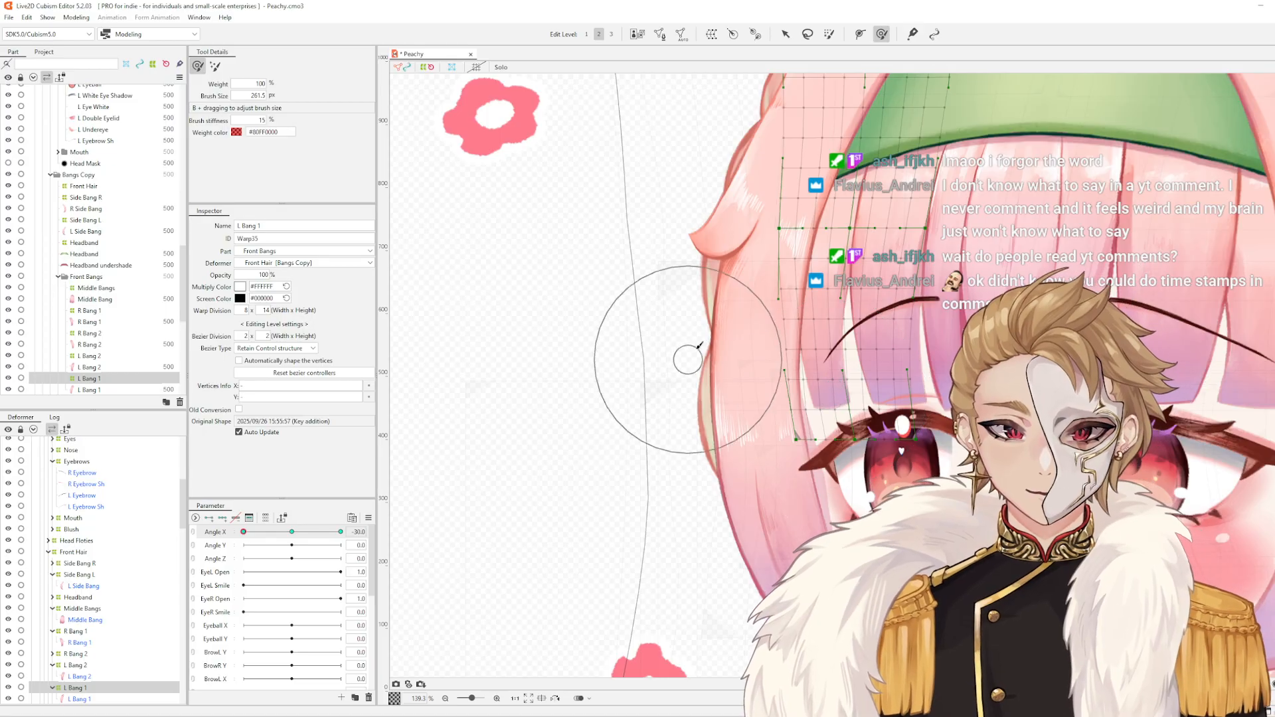
{"action": "left_click_drag", "start_coordinate": [793, 288], "coordinate": [798, 289]}
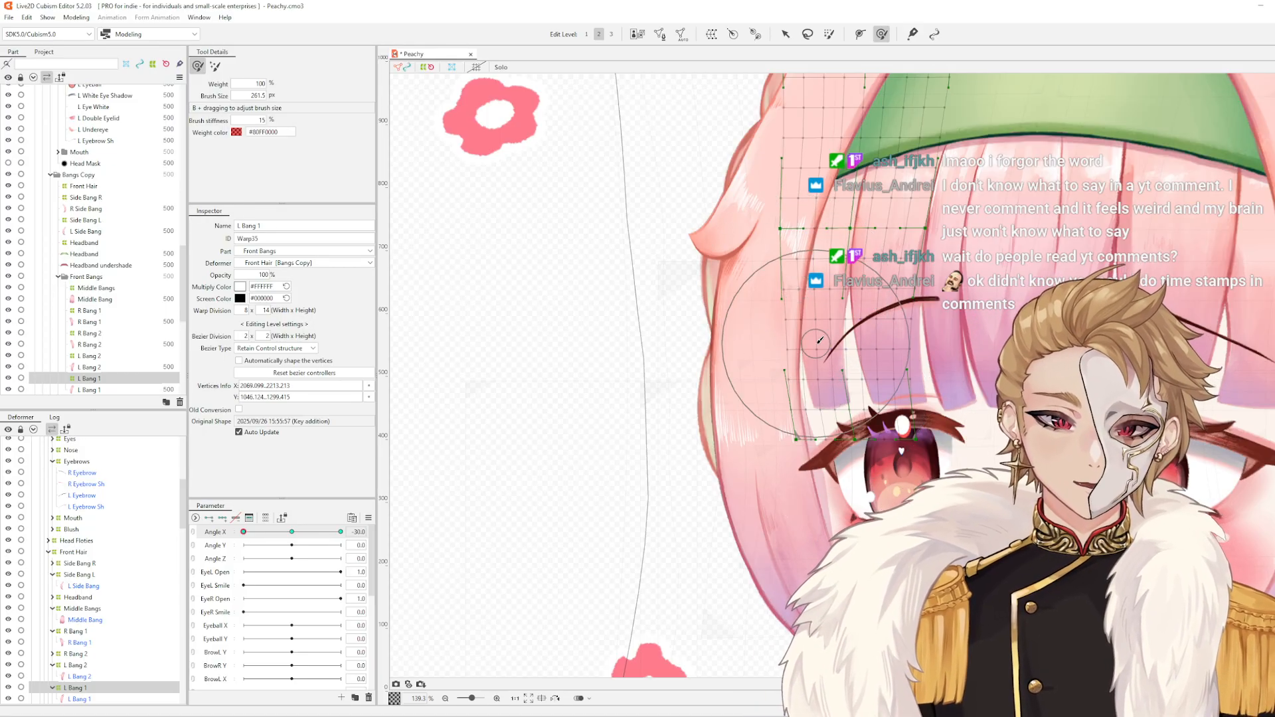
{"action": "left_click_drag", "start_coordinate": [811, 344], "coordinate": [819, 345]}
{"action": "left_click_drag", "start_coordinate": [824, 430], "coordinate": [842, 406]}
{"action": "key", "text": "ctrl+z"}
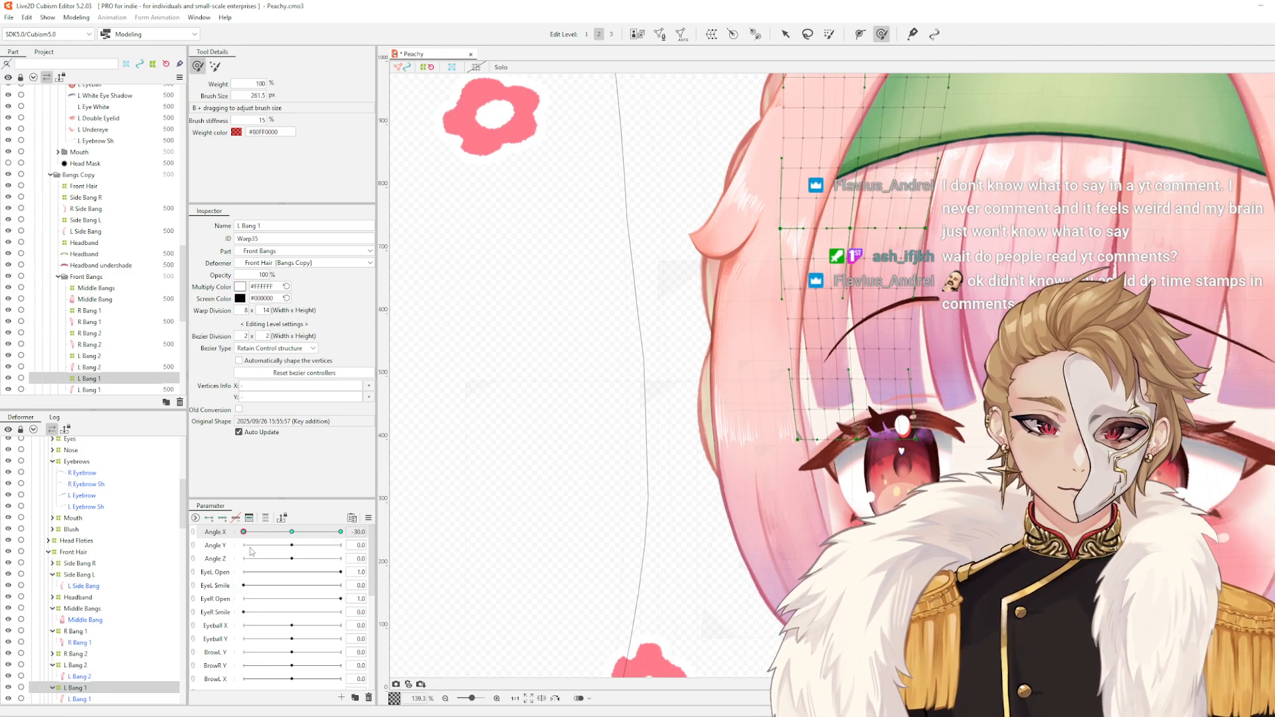
{"action": "left_click_drag", "start_coordinate": [805, 280], "coordinate": [810, 280]}
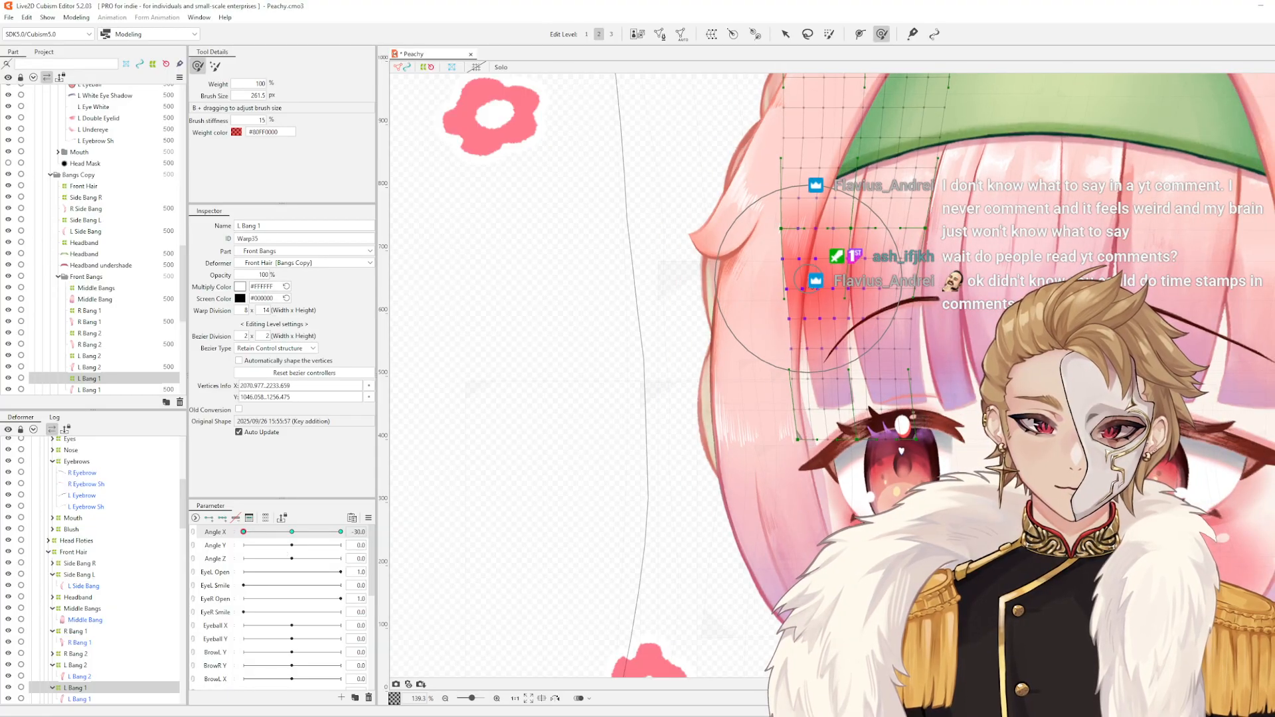
- Select the Side Bang L warp deformer and nudge its grid beside the eyebrow, using a Deform Brush of about 361 px and a smaller one
{"action": "left_click", "coordinate": [724, 286]}
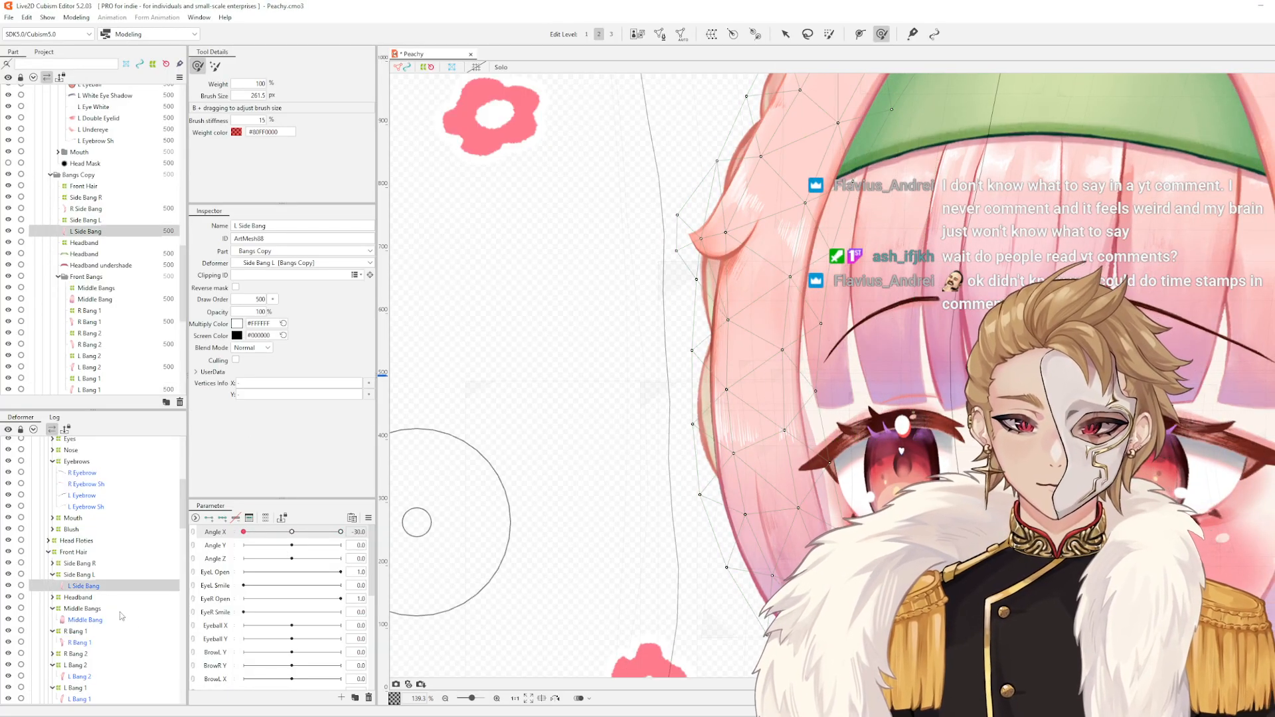
{"action": "left_click", "coordinate": [76, 575]}
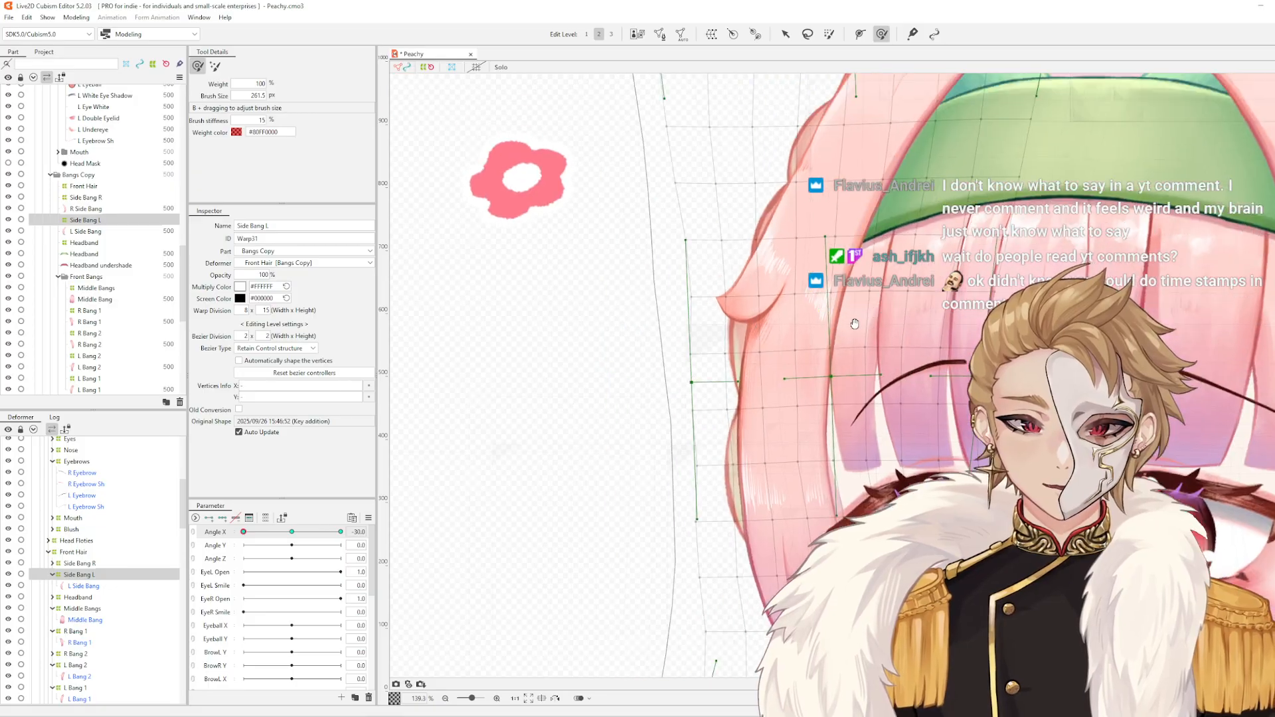
{"action": "left_click_drag", "start_coordinate": [852, 450], "coordinate": [805, 312]}
{"action": "left_click", "coordinate": [815, 358]}
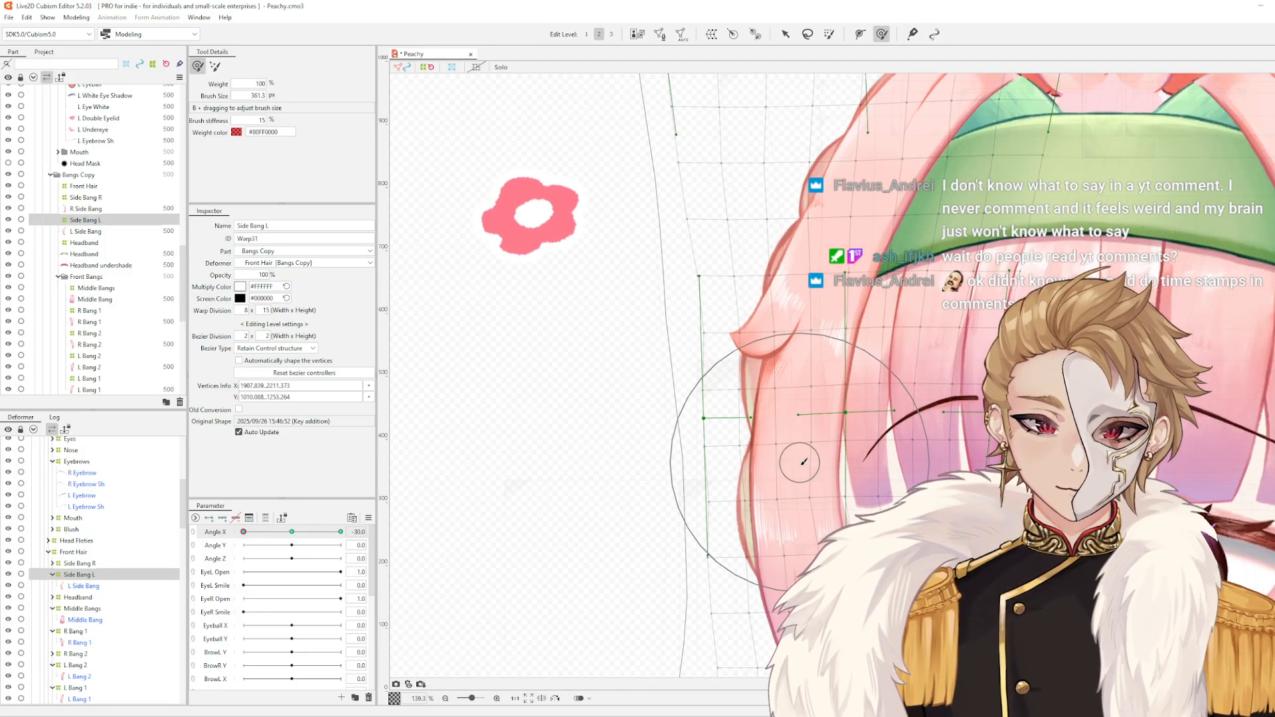
{"action": "left_click_drag", "start_coordinate": [795, 437], "coordinate": [786, 417]}
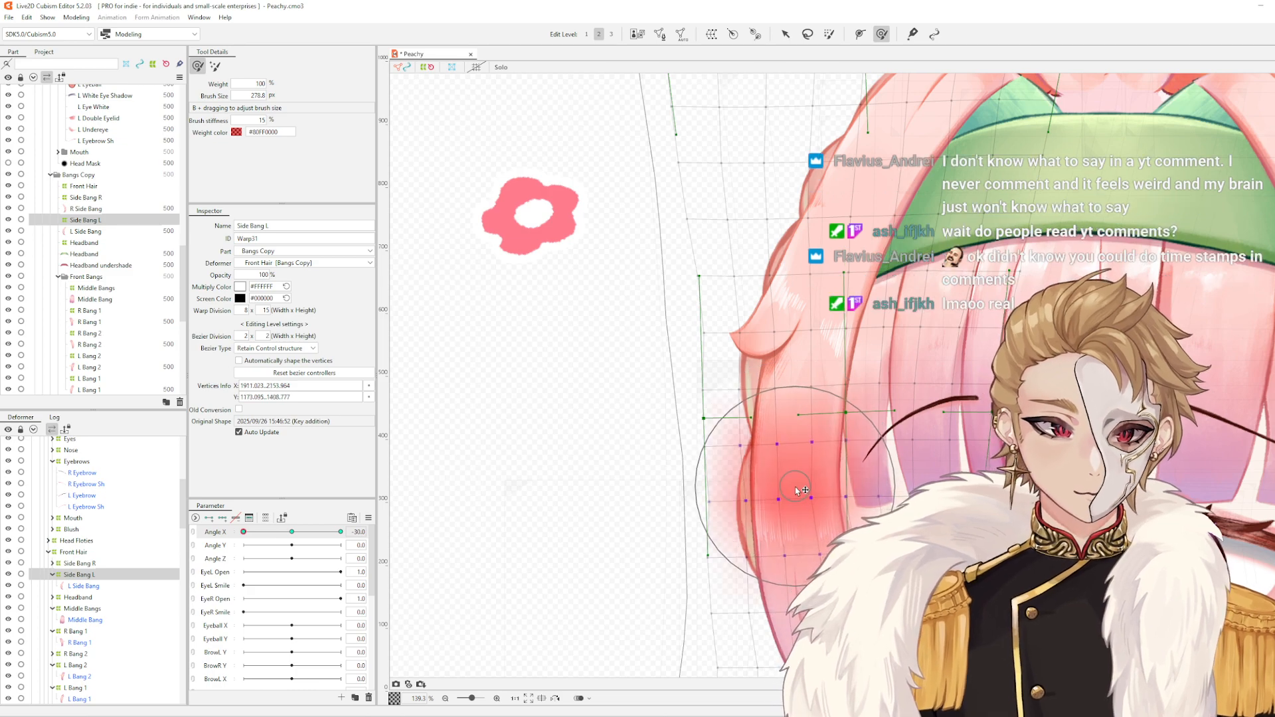
{"action": "left_click", "coordinate": [830, 464]}
{"action": "left_click_drag", "start_coordinate": [793, 493], "coordinate": [800, 490]}
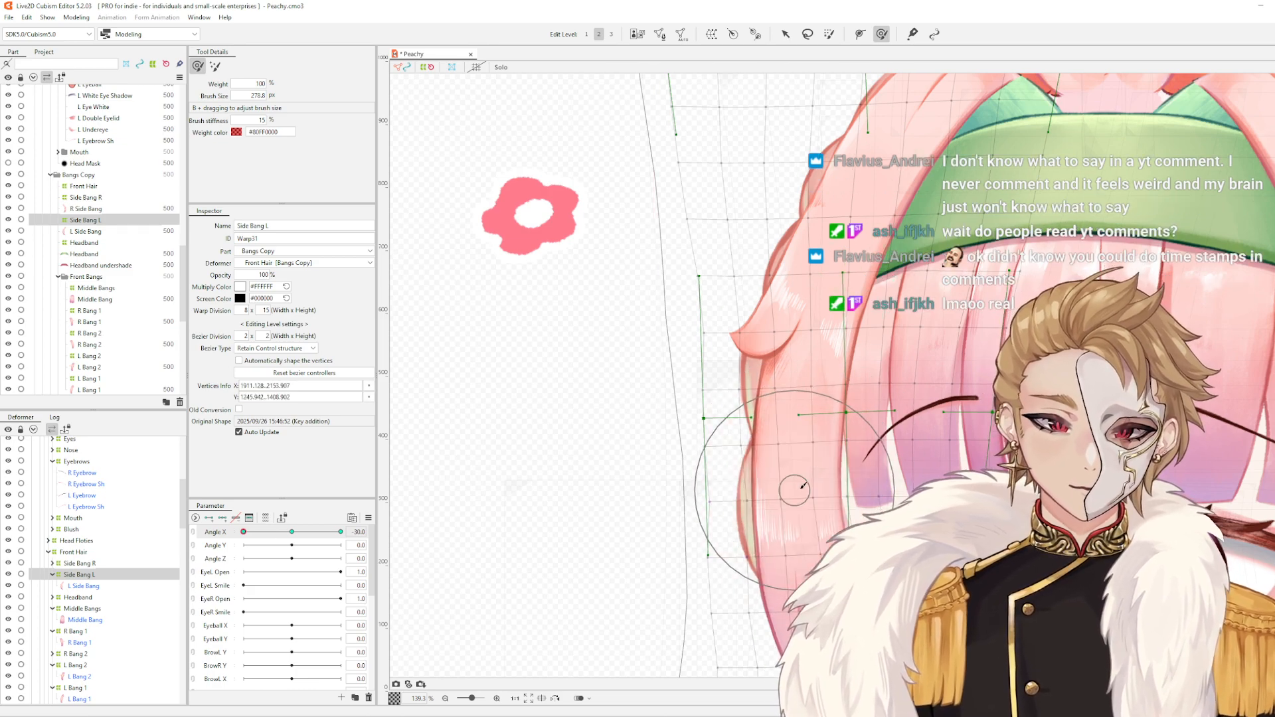
- Set the Deform Brush to about 336 px, nudge the upper part of the Side Bang L warp beside the headband, and deselect it
{"action": "left_click_drag", "start_coordinate": [815, 287], "coordinate": [826, 287]}
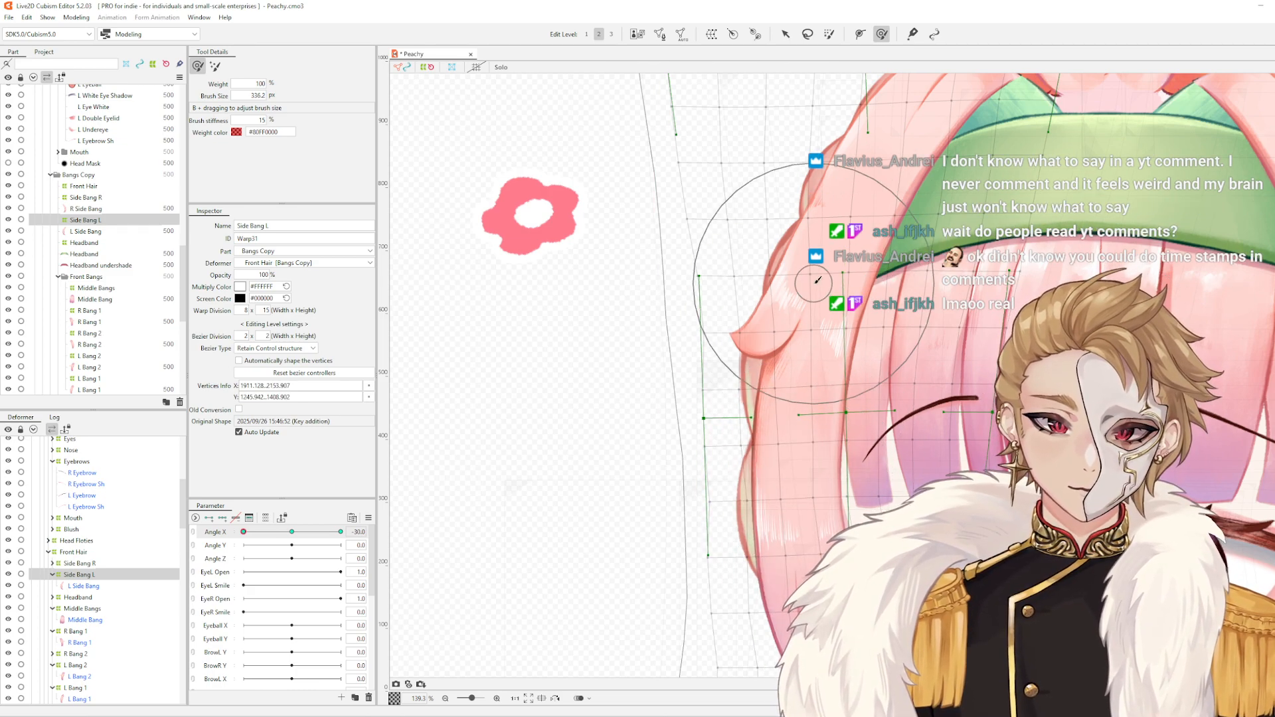
{"action": "left_click", "coordinate": [818, 289]}
{"action": "scroll", "coordinate": [877, 303], "scroll_direction": "down", "scroll_amount": 5}
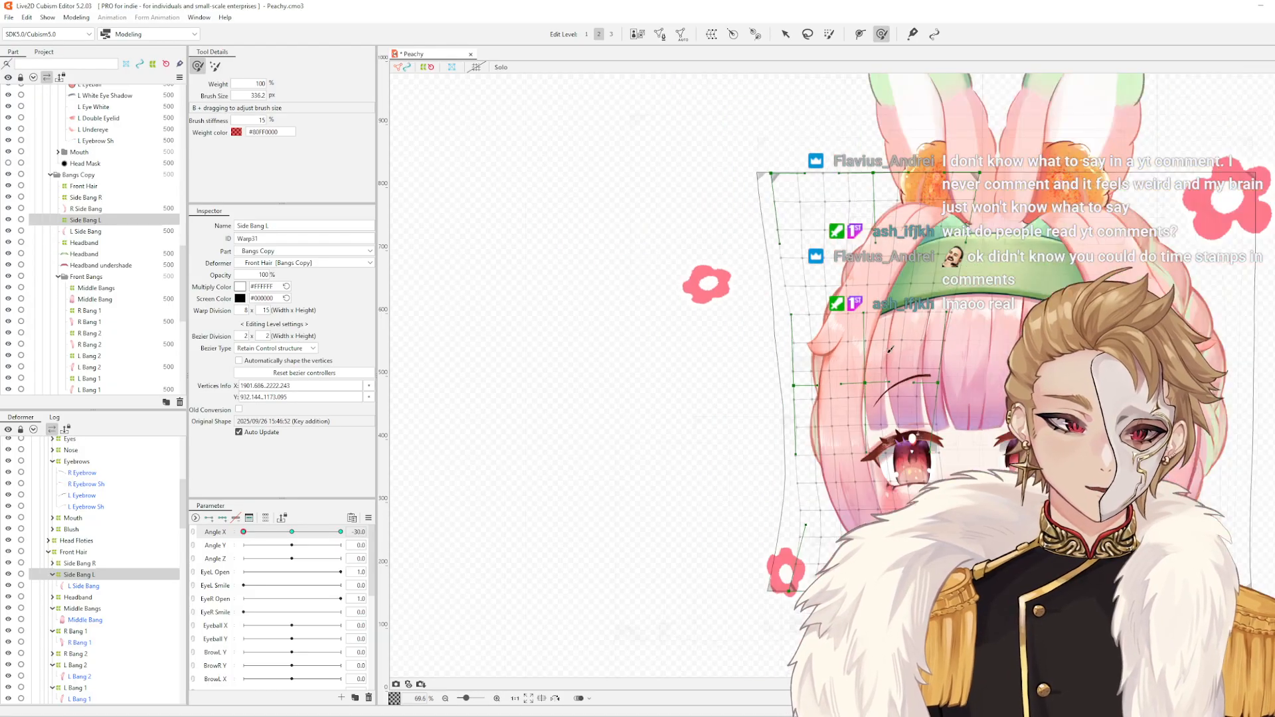
{"action": "key", "text": "Escape"}
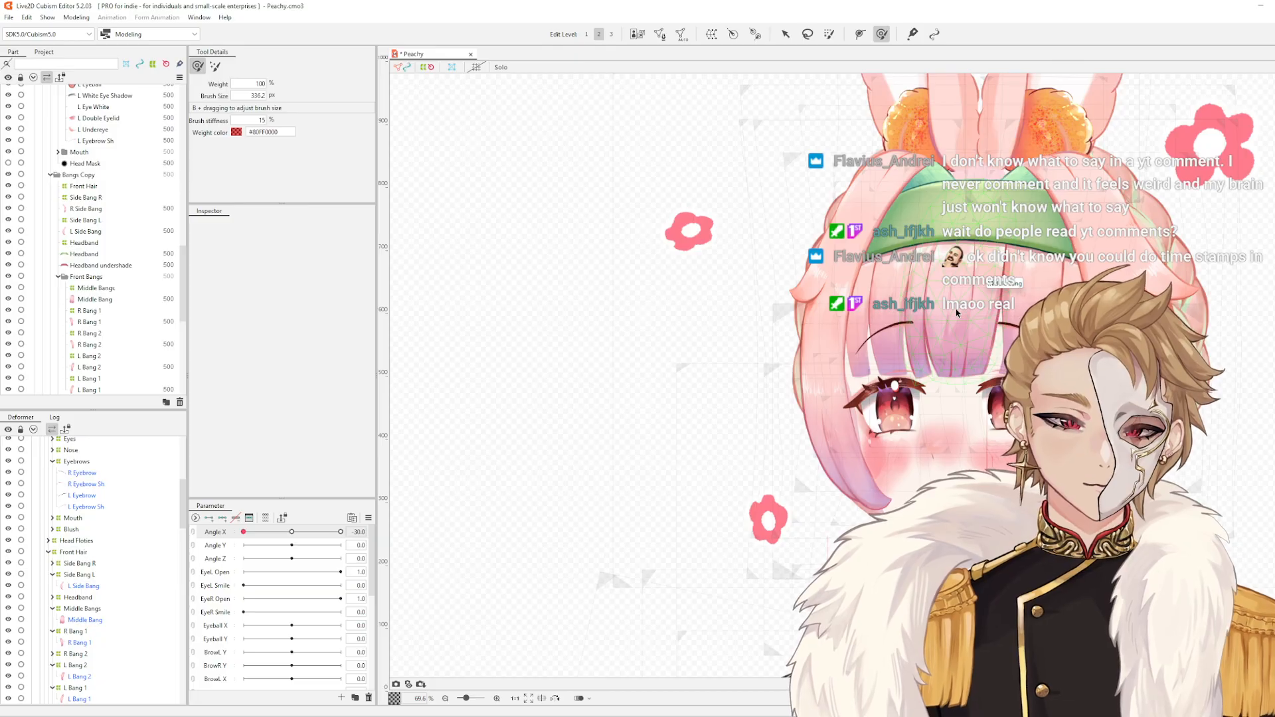
{"action": "left_click_drag", "start_coordinate": [927, 410], "coordinate": [741, 452]}
{"action": "scroll", "coordinate": [737, 456], "scroll_direction": "up", "scroll_amount": 2}
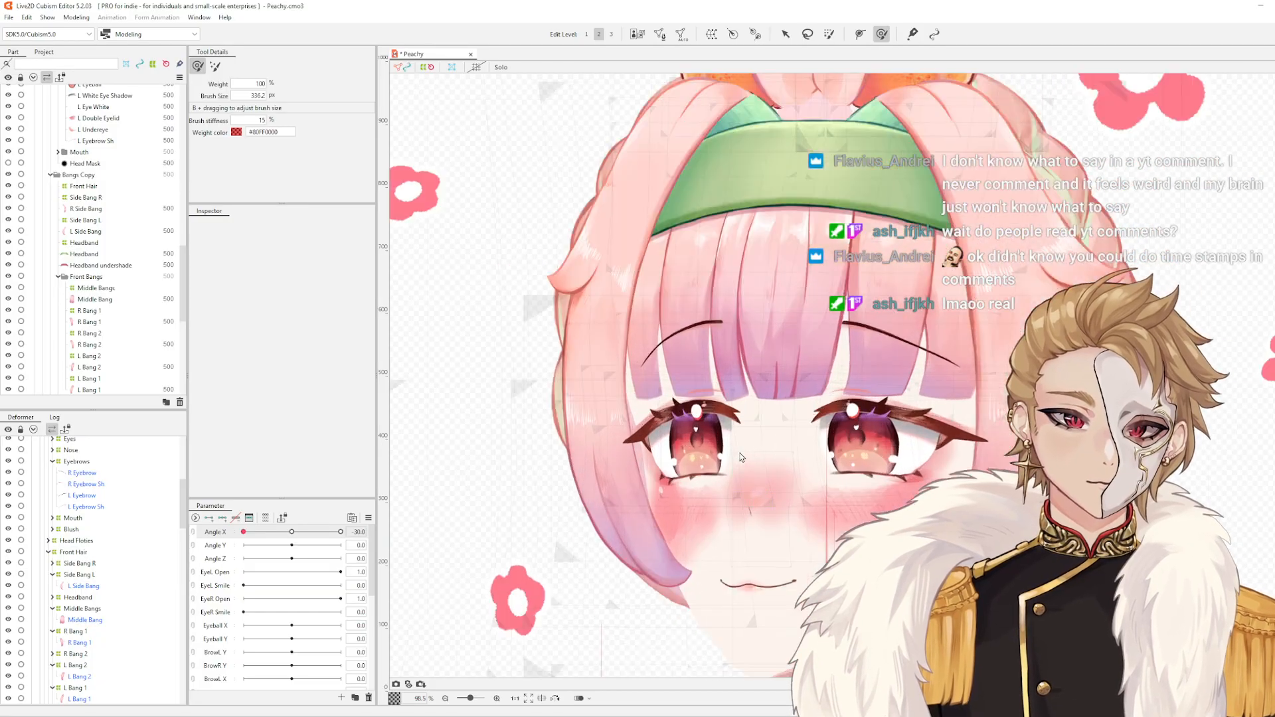
{"action": "scroll", "coordinate": [620, 472], "scroll_direction": "up", "scroll_amount": 2}
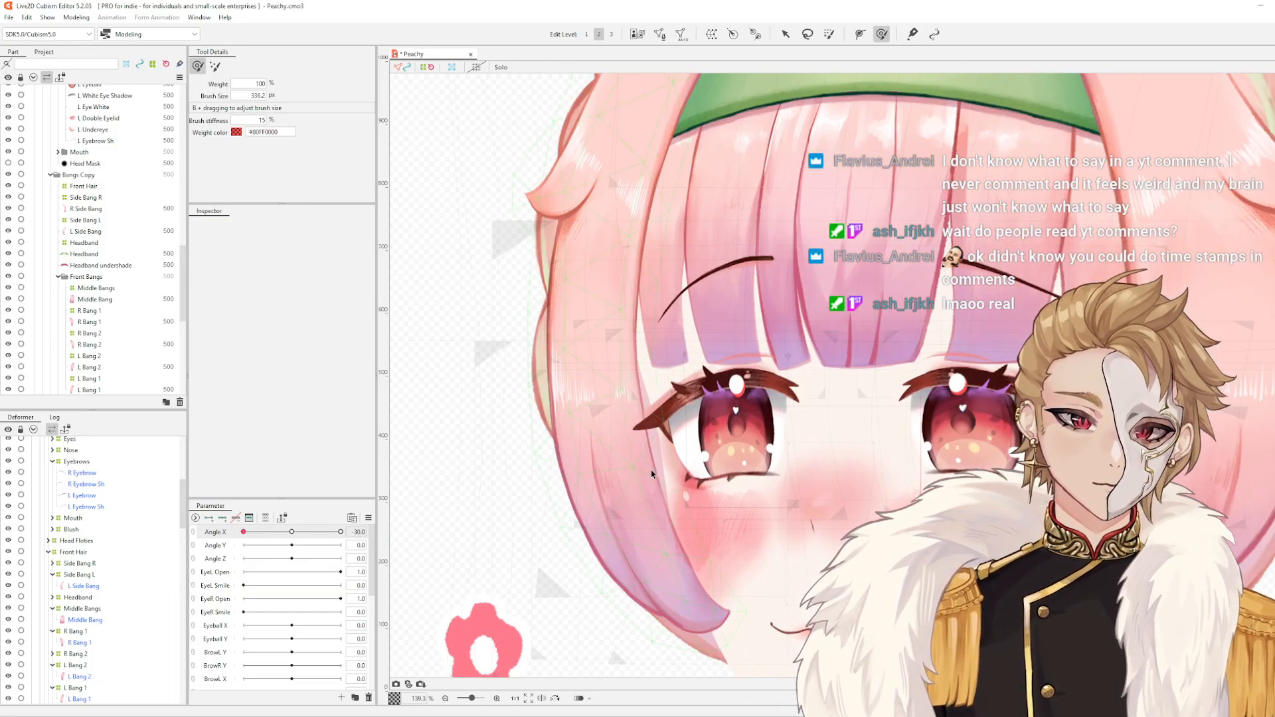
{"action": "left_click_drag", "start_coordinate": [698, 483], "coordinate": [714, 498]}
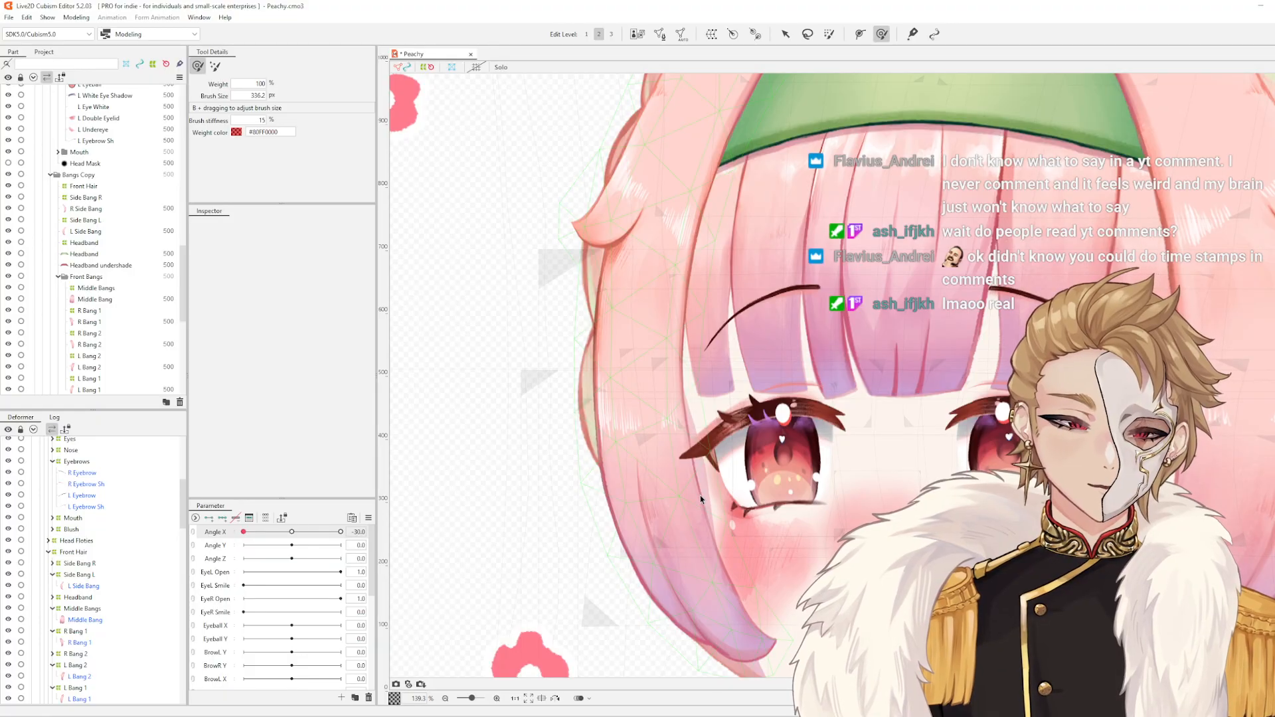
{"action": "scroll", "coordinate": [890, 501], "scroll_direction": "down", "scroll_amount": 4}
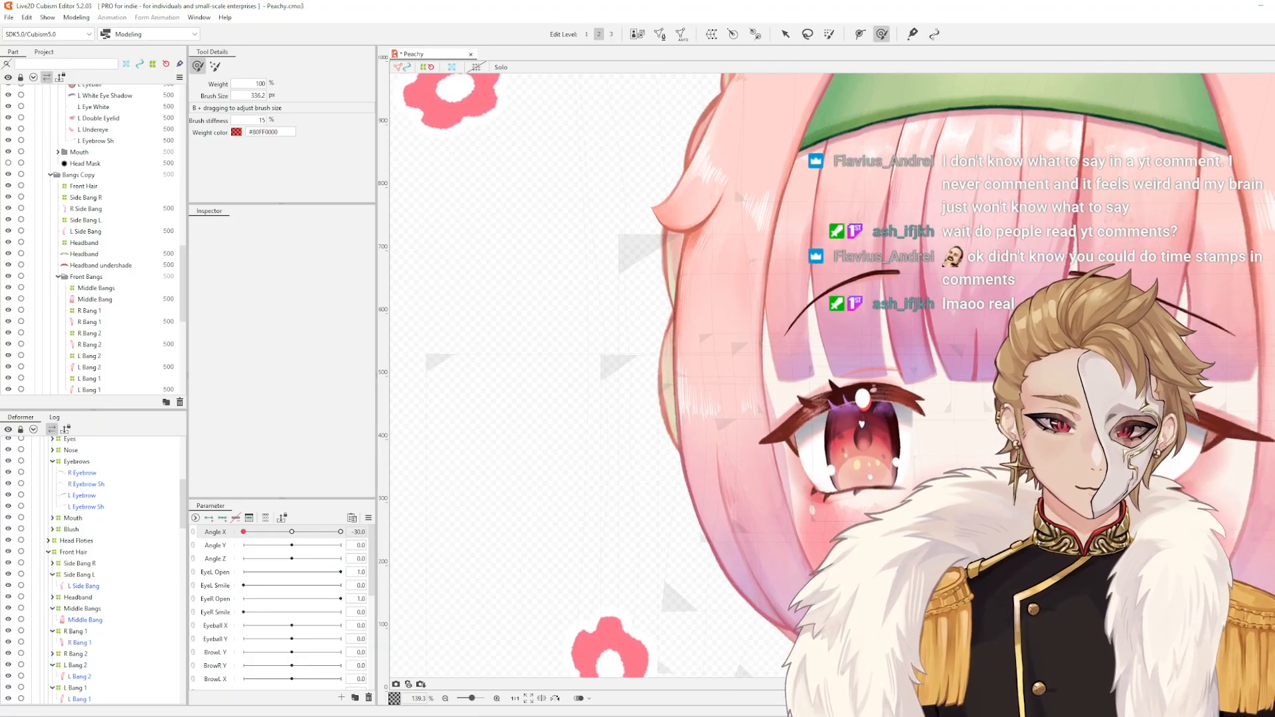
{"action": "scroll", "coordinate": [671, 444], "scroll_direction": "up", "scroll_amount": 2}
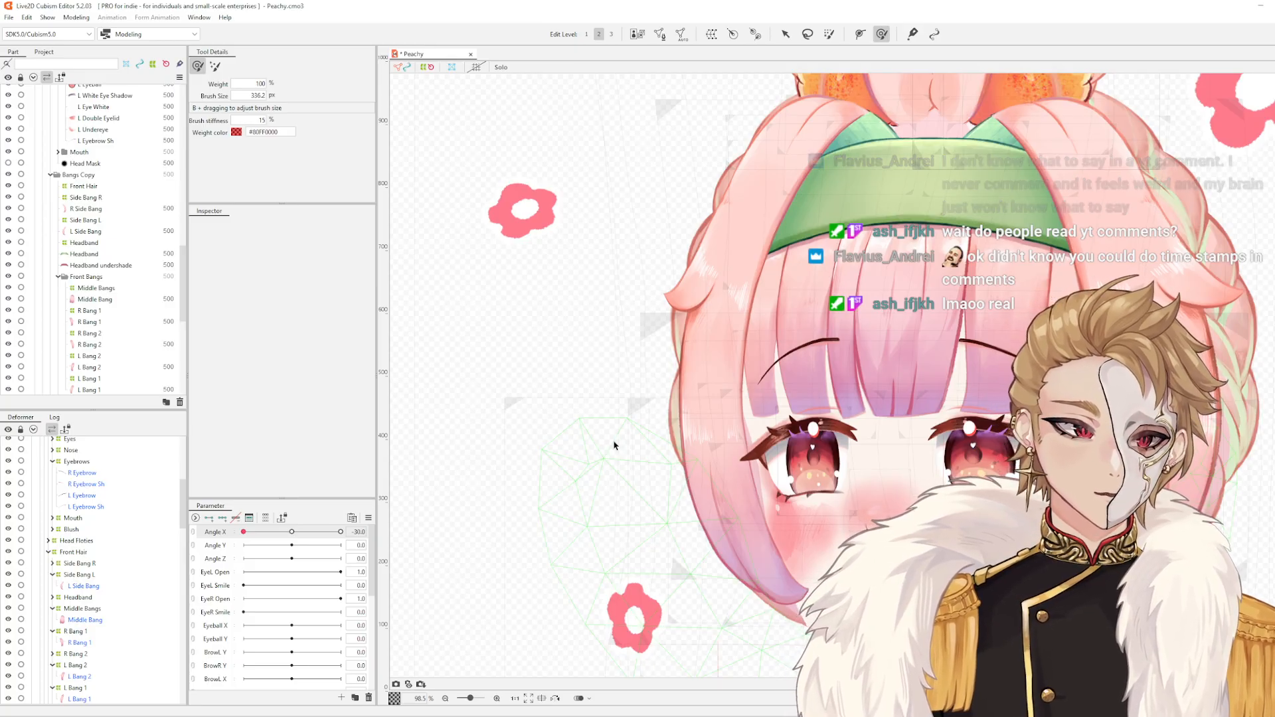
- Select the Side Bang L warp deformer with Angle X at -30 and nudge its grid's outer edge beside the eyebrow
{"action": "left_click_drag", "start_coordinate": [614, 447], "coordinate": [601, 427]}
{"action": "scroll", "coordinate": [602, 426], "scroll_direction": "up", "scroll_amount": 4}
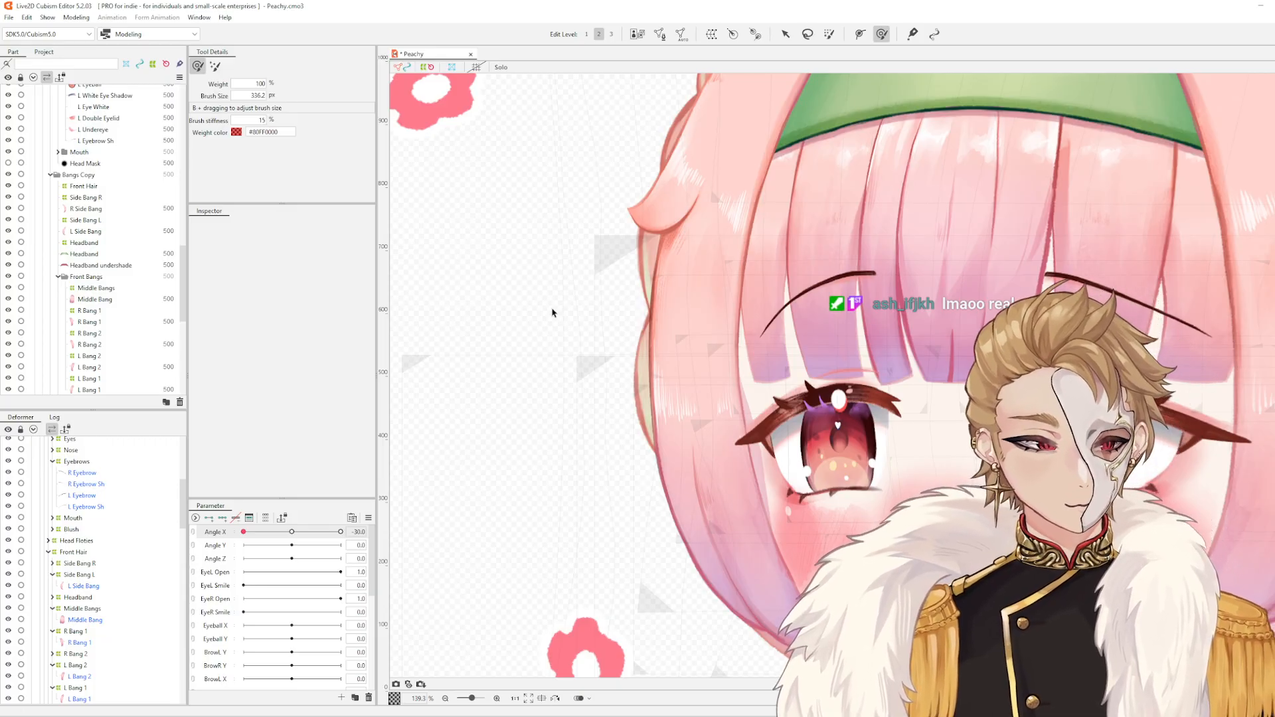
{"action": "scroll", "coordinate": [569, 316], "scroll_direction": "down", "scroll_amount": 3}
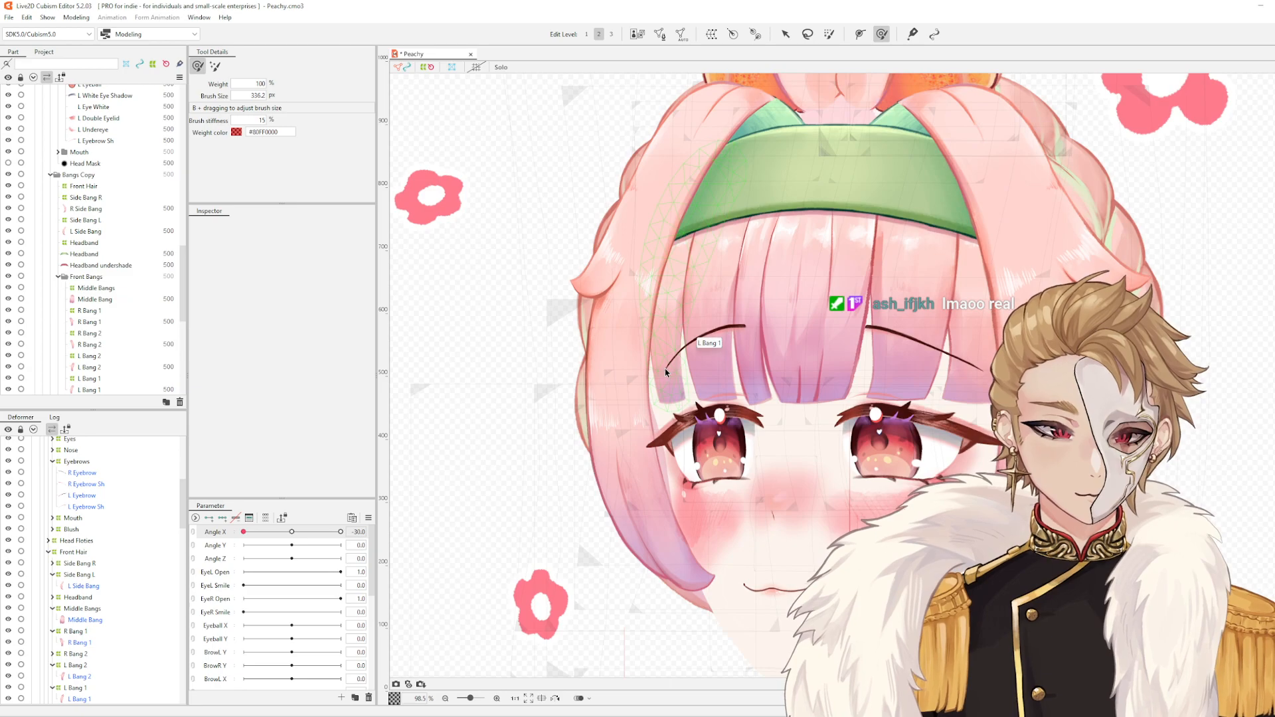
{"action": "left_click_drag", "start_coordinate": [244, 532], "coordinate": [223, 554]}
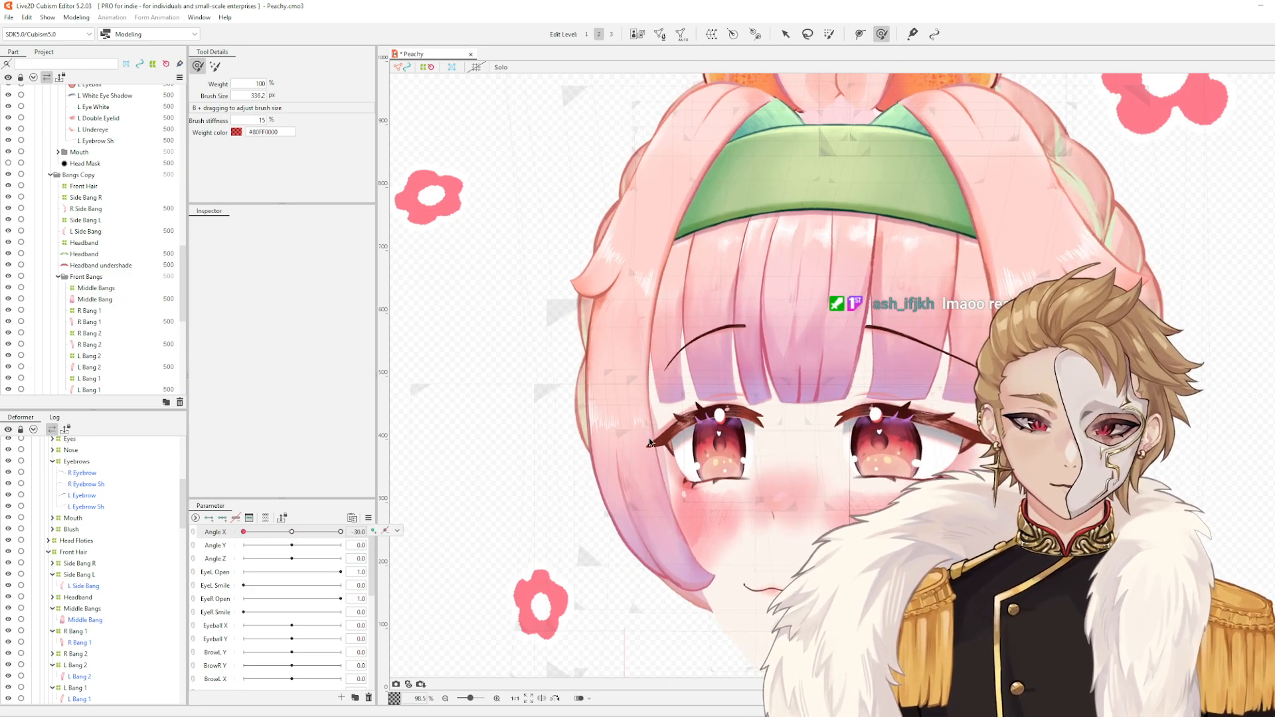
{"action": "left_click", "coordinate": [151, 582]}
{"action": "left_click", "coordinate": [130, 575]}
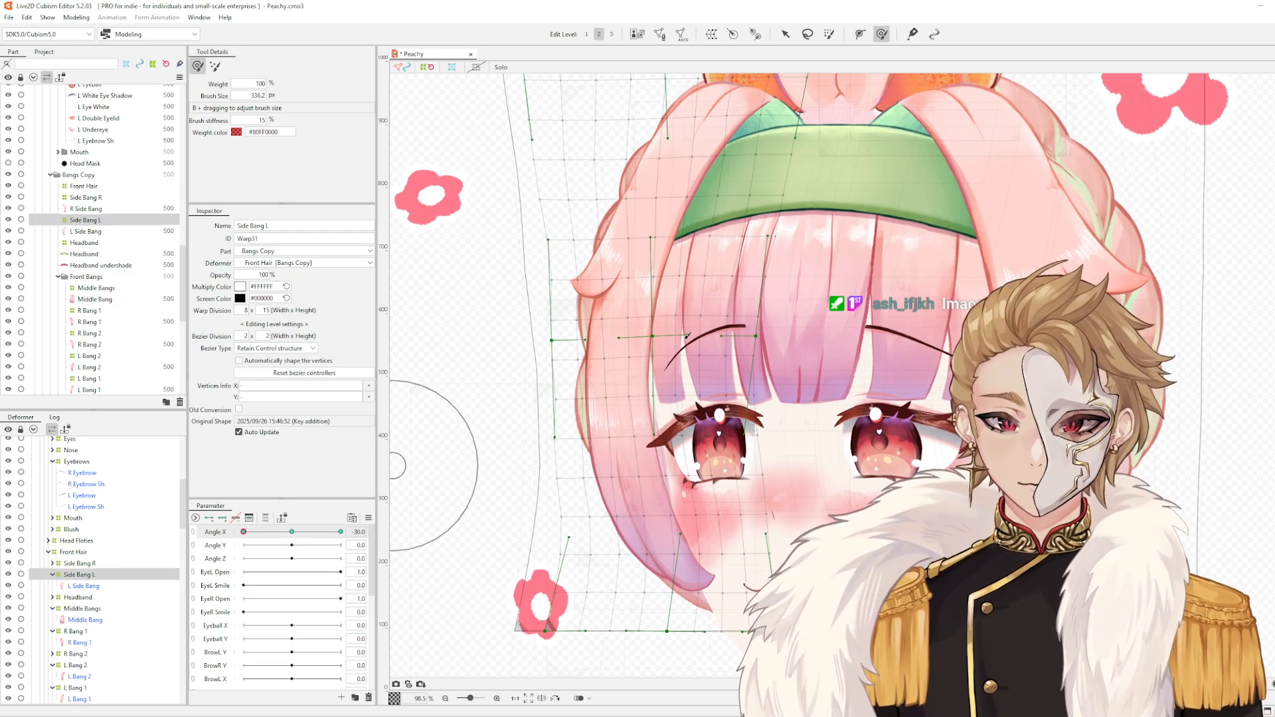
{"action": "scroll", "coordinate": [653, 375], "scroll_direction": "up", "scroll_amount": 3}
{"action": "key", "text": "b"}
{"action": "left_click_drag", "start_coordinate": [629, 297], "coordinate": [634, 289]}
{"action": "key", "text": "b"}
{"action": "left_click_drag", "start_coordinate": [629, 361], "coordinate": [615, 359]}
{"action": "left_click_drag", "start_coordinate": [621, 420], "coordinate": [633, 425]}
- Enlarge the Deform Brush to about 440 px and nudge the lower part of the Side Bang L warp beside the cheek
{"action": "key", "text": "b"}
{"action": "left_click_drag", "start_coordinate": [711, 521], "coordinate": [674, 508]}
{"action": "scroll", "coordinate": [725, 470], "scroll_direction": "down", "scroll_amount": 3}
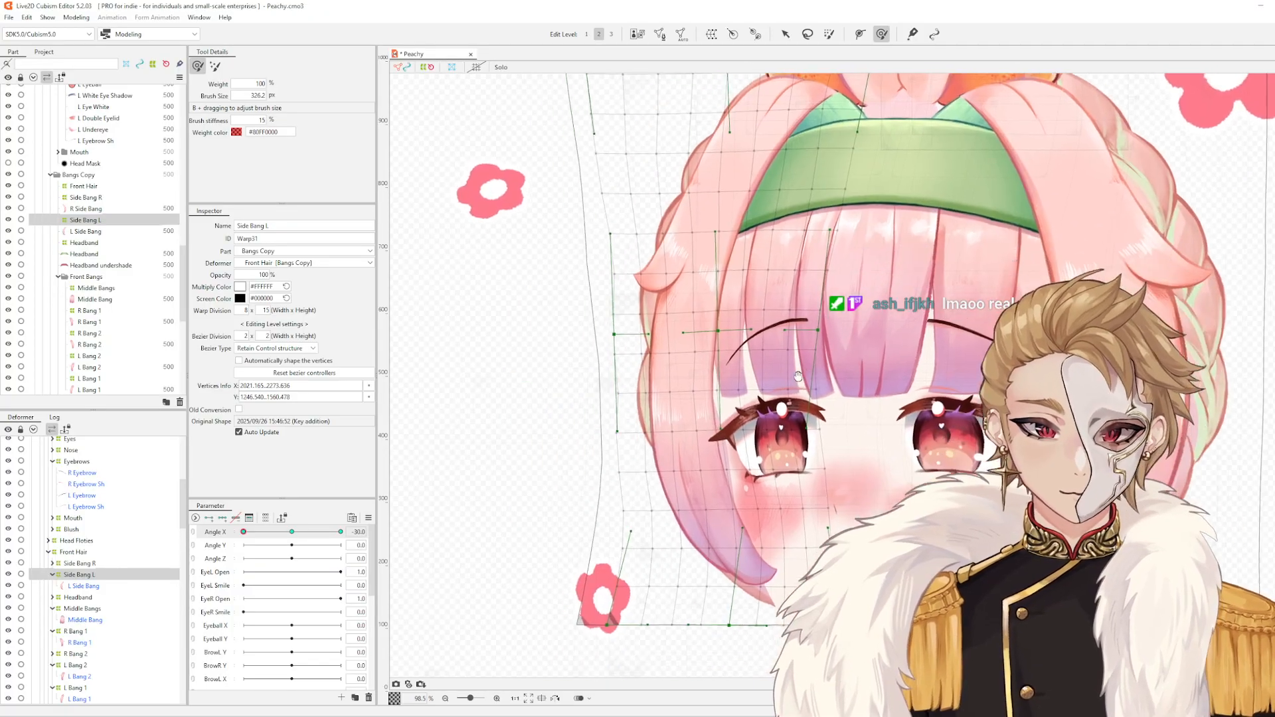
{"action": "mouse_move", "coordinate": [245, 533]}
{"action": "left_mouse_down"}
{"action": "mouse_move", "coordinate": [335, 534]}
{"action": "mouse_move", "coordinate": [242, 535]}
{"action": "left_mouse_up"}
{"action": "key", "text": "b"}
{"action": "left_click_drag", "start_coordinate": [689, 489], "coordinate": [711, 496]}
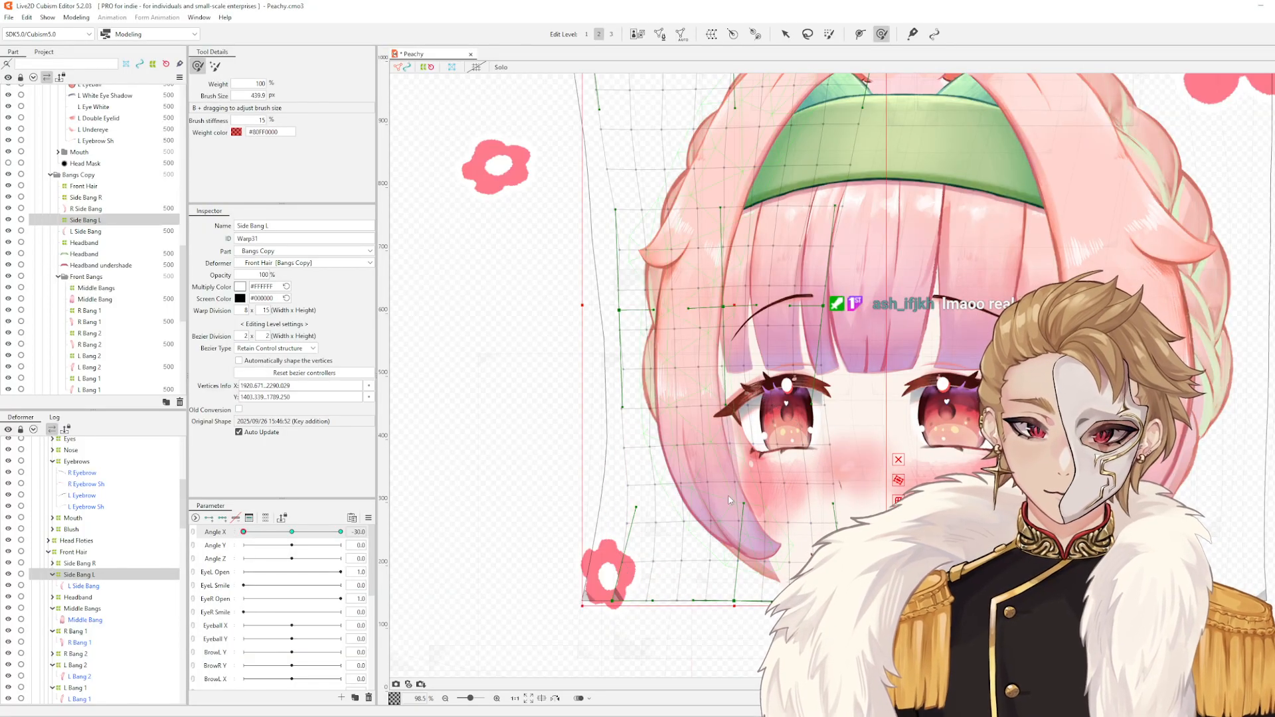
{"action": "mouse_move", "coordinate": [243, 532]}
{"action": "left_mouse_down"}
{"action": "mouse_move", "coordinate": [290, 541]}
{"action": "mouse_move", "coordinate": [243, 534]}
{"action": "left_mouse_up"}
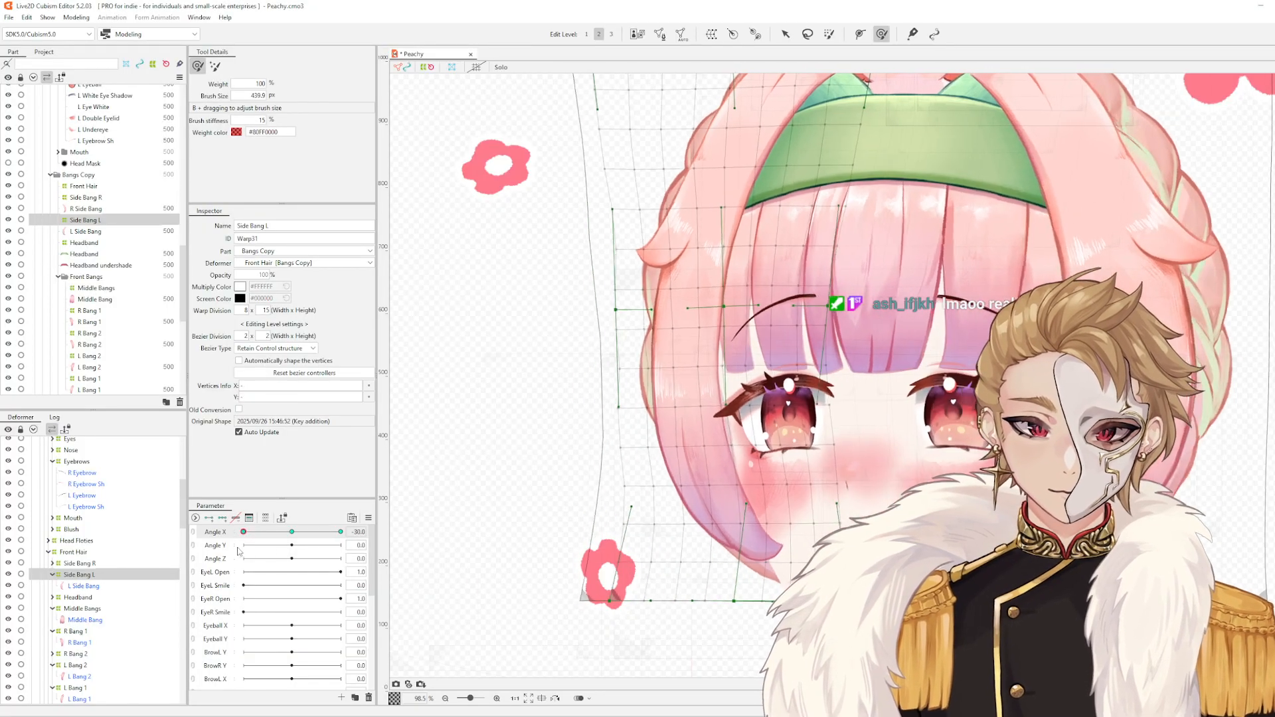
{"action": "mouse_move", "coordinate": [762, 541]}
{"action": "left_mouse_down"}
{"action": "mouse_move", "coordinate": [749, 541]}
{"action": "mouse_move", "coordinate": [813, 552]}
{"action": "mouse_move", "coordinate": [820, 535]}
{"action": "left_mouse_up"}
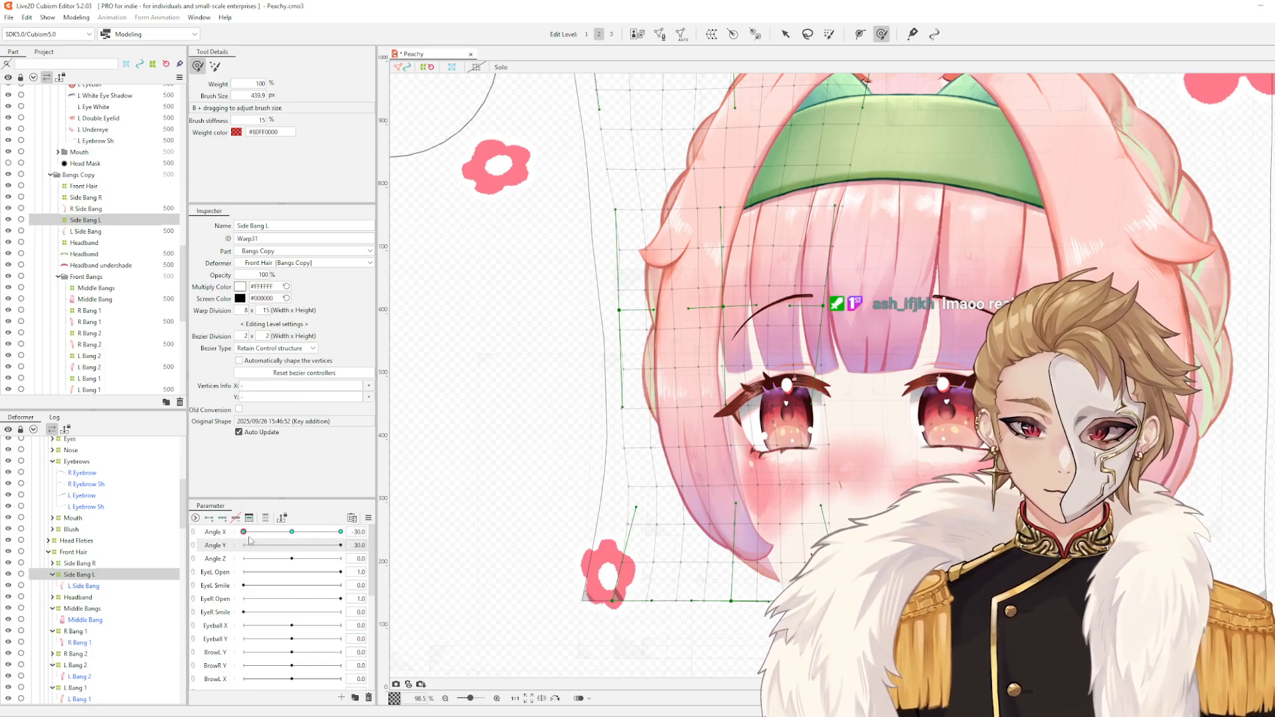
- Set Angle X to 30 and nudge the Side Bang L warp's lower and outer edges with a Deform Brush of about 512 px
{"action": "left_click_drag", "start_coordinate": [248, 537], "coordinate": [385, 565]}
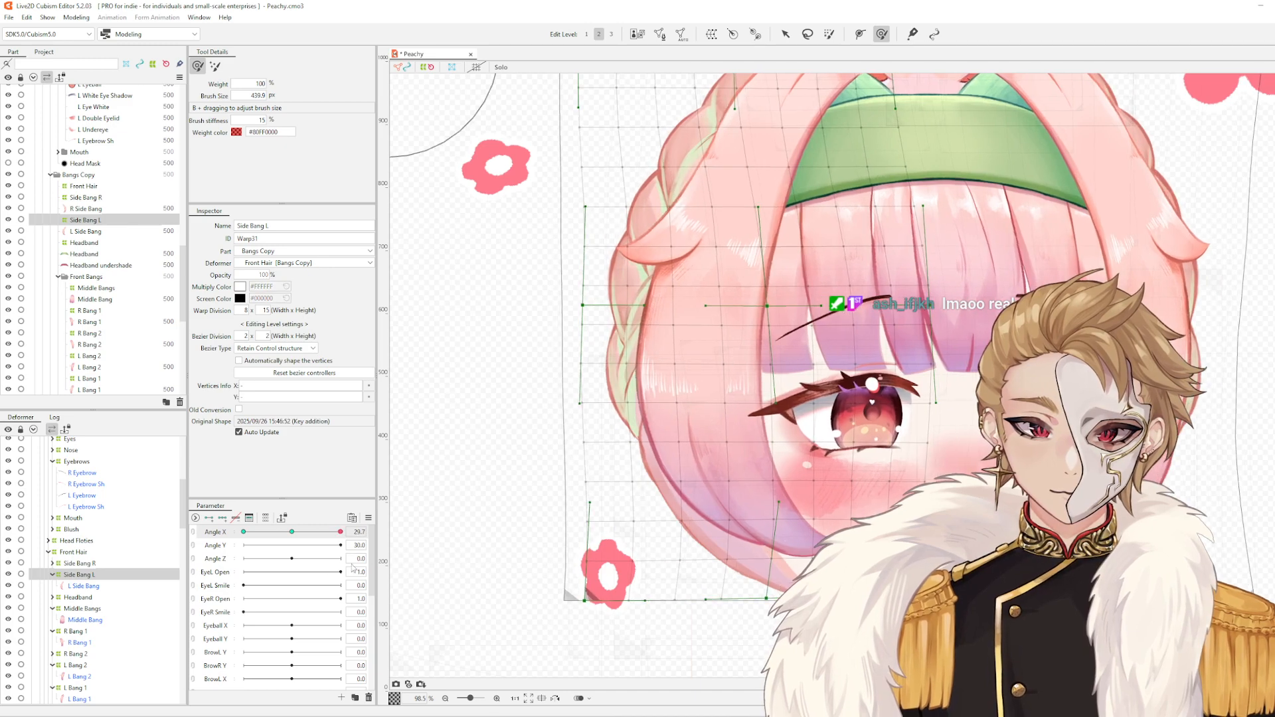
{"action": "left_click_drag", "start_coordinate": [820, 540], "coordinate": [822, 558]}
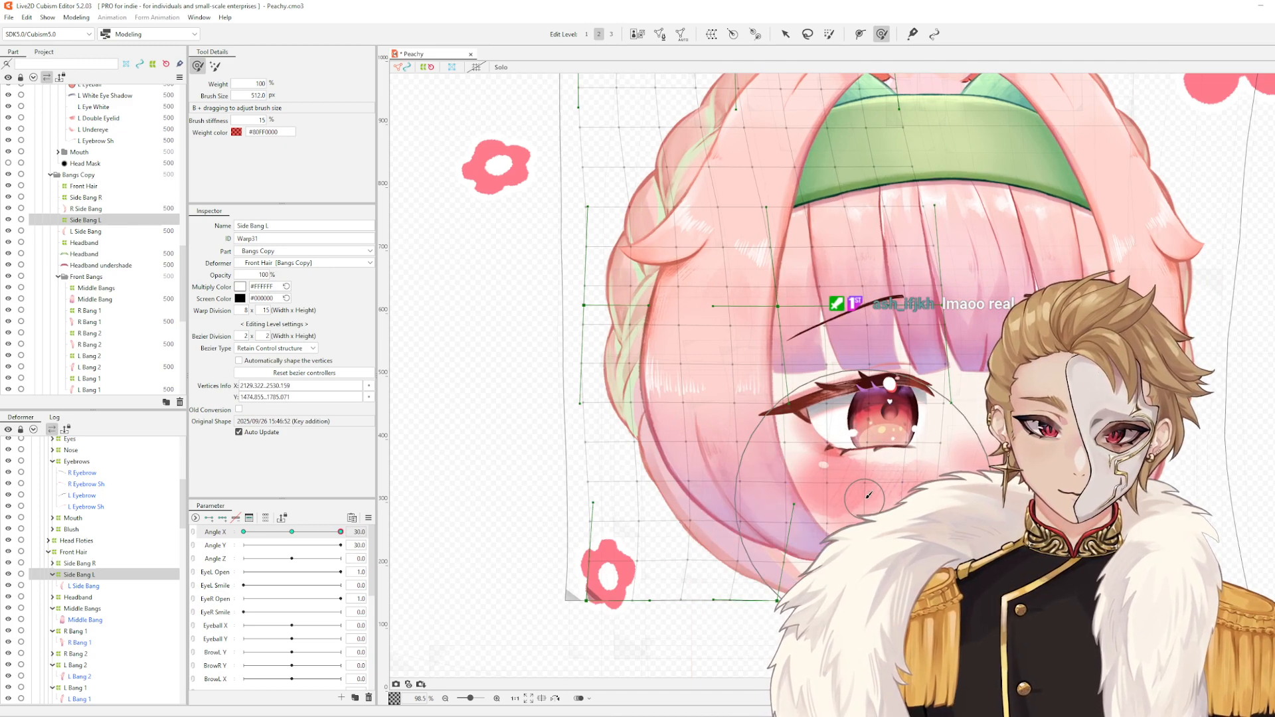
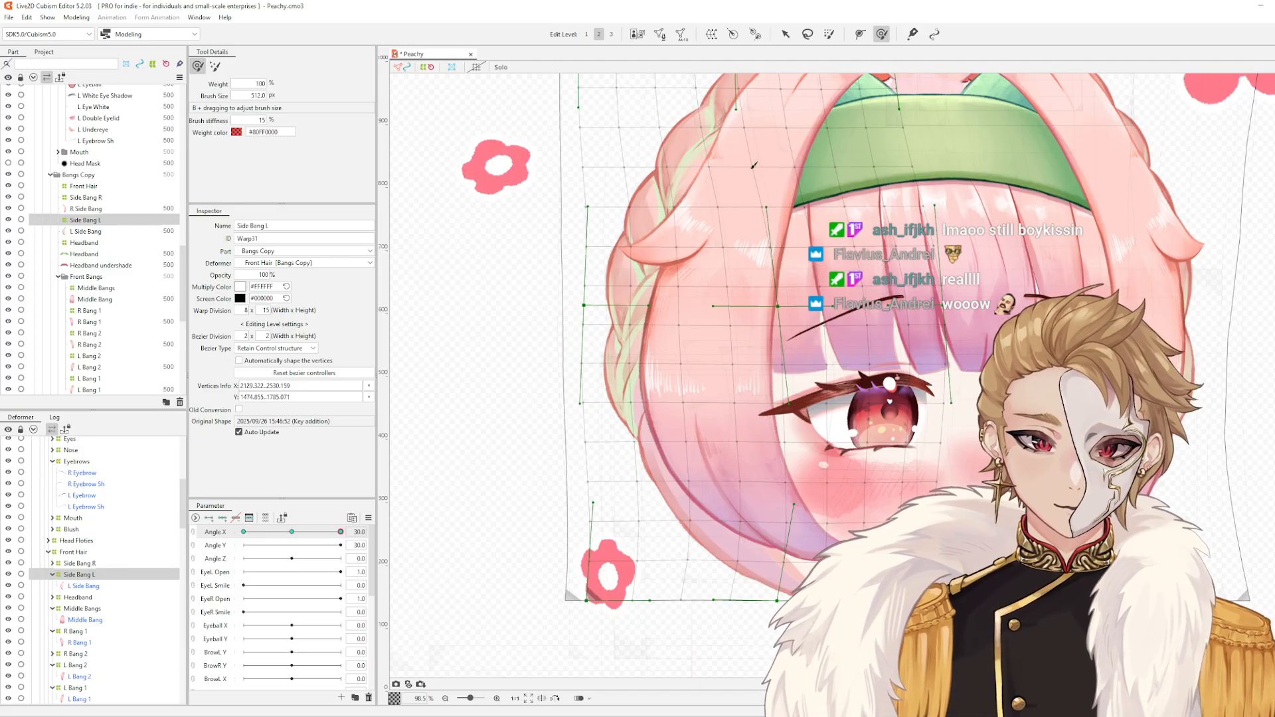
{"action": "left_click_drag", "start_coordinate": [731, 270], "coordinate": [683, 302]}
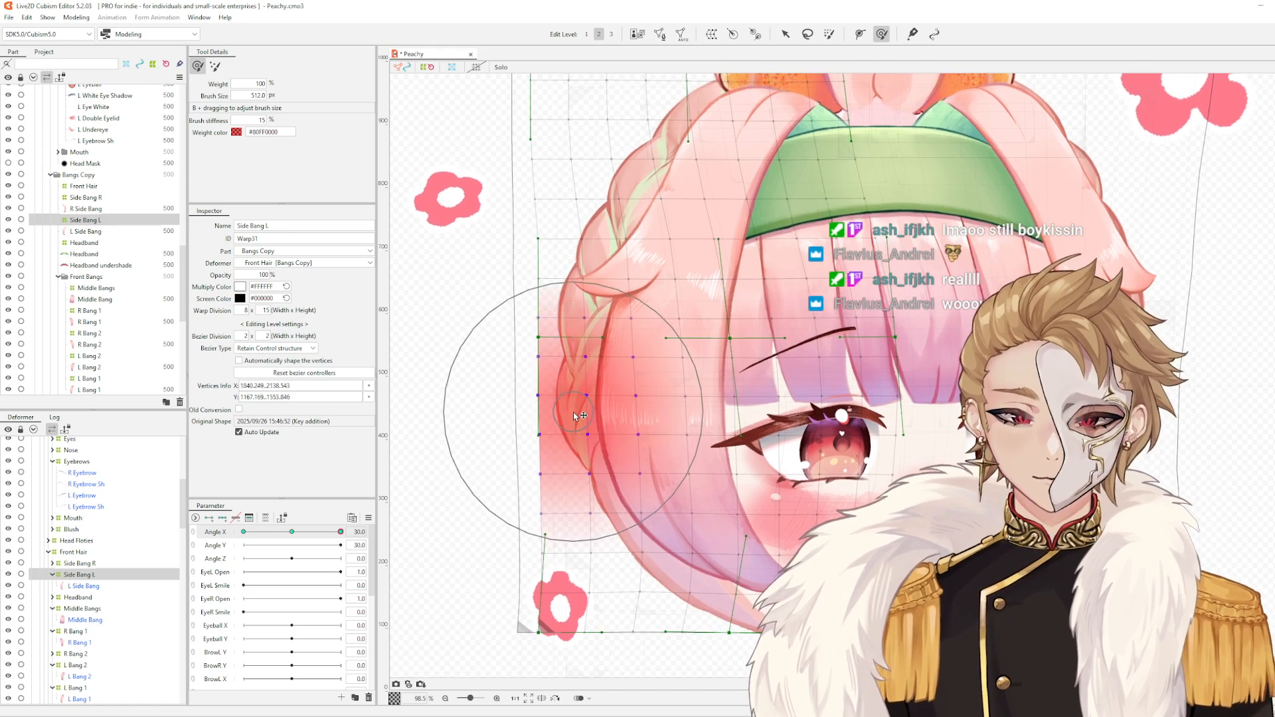
{"action": "mouse_move", "coordinate": [341, 545]}
{"action": "left_mouse_down"}
{"action": "mouse_move", "coordinate": [280, 550]}
{"action": "mouse_move", "coordinate": [345, 549]}
{"action": "left_mouse_up"}
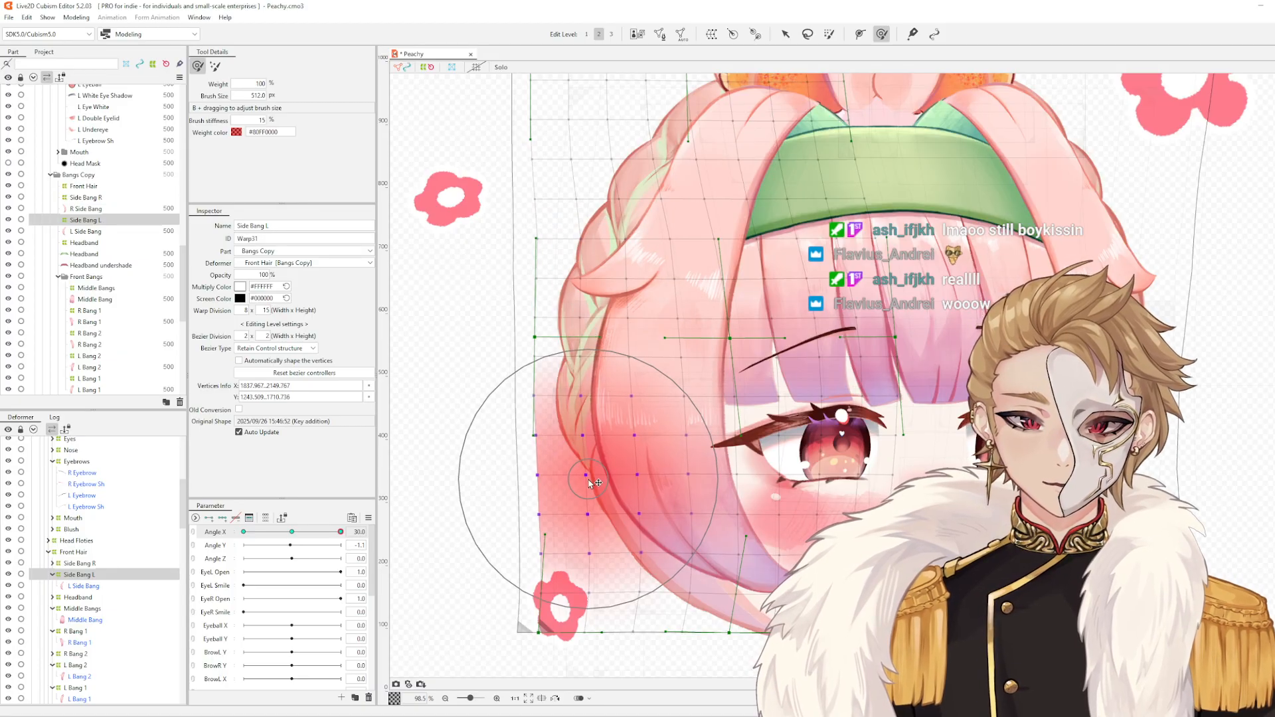
- Reset all parameters to their default values and inspect the front view of the head
{"action": "left_click", "coordinate": [368, 517]}
{"action": "left_click", "coordinate": [422, 445]}
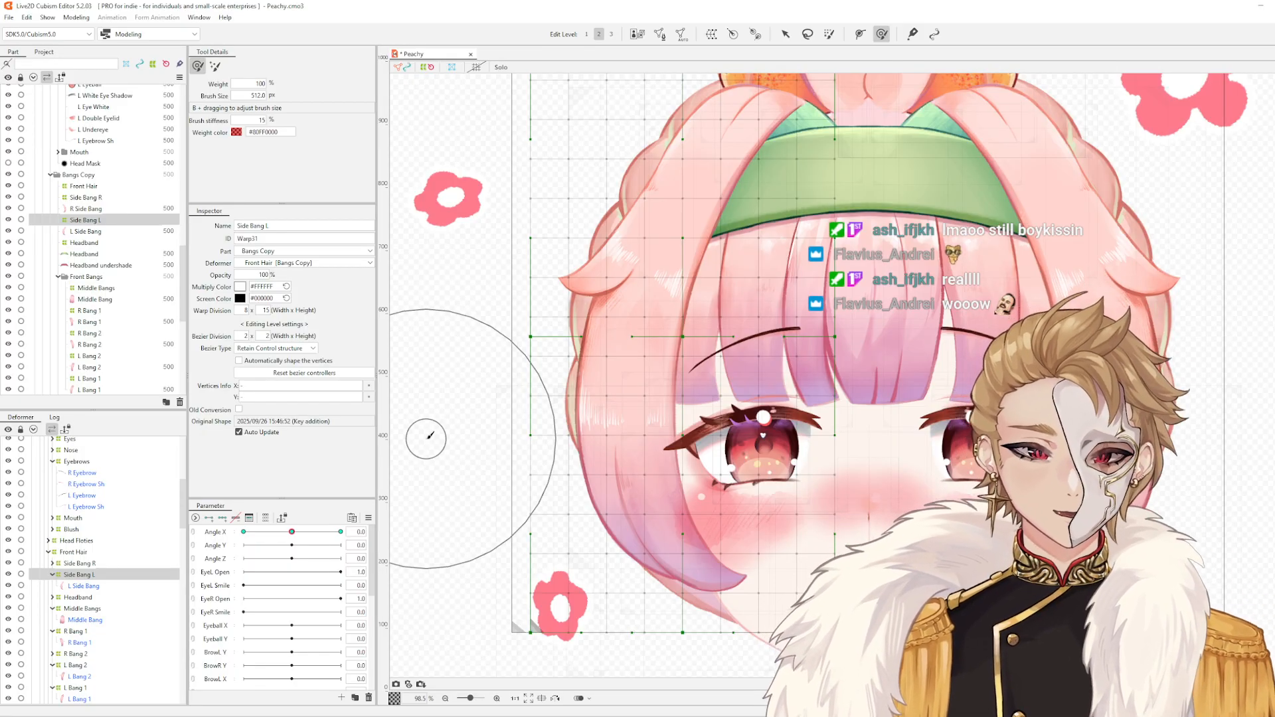
{"action": "scroll", "coordinate": [899, 344], "scroll_direction": "down", "scroll_amount": 5}
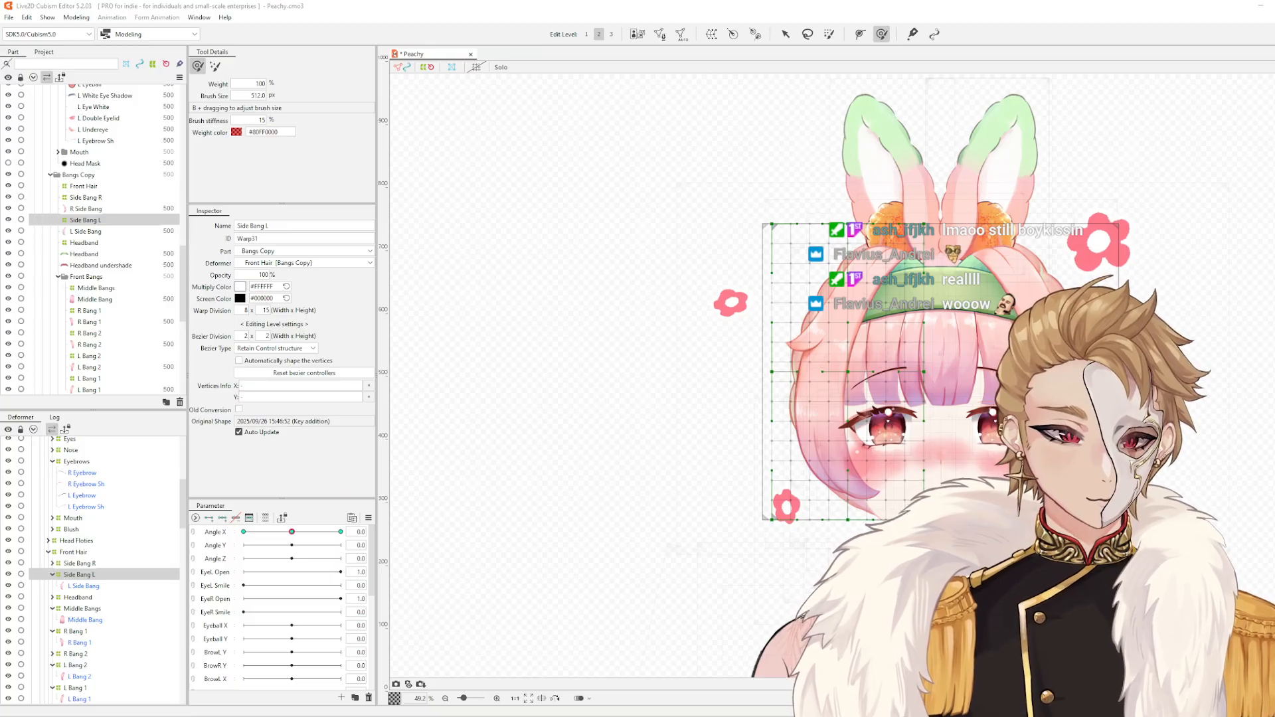
{"action": "scroll", "coordinate": [894, 420], "scroll_direction": "up", "scroll_amount": 3}
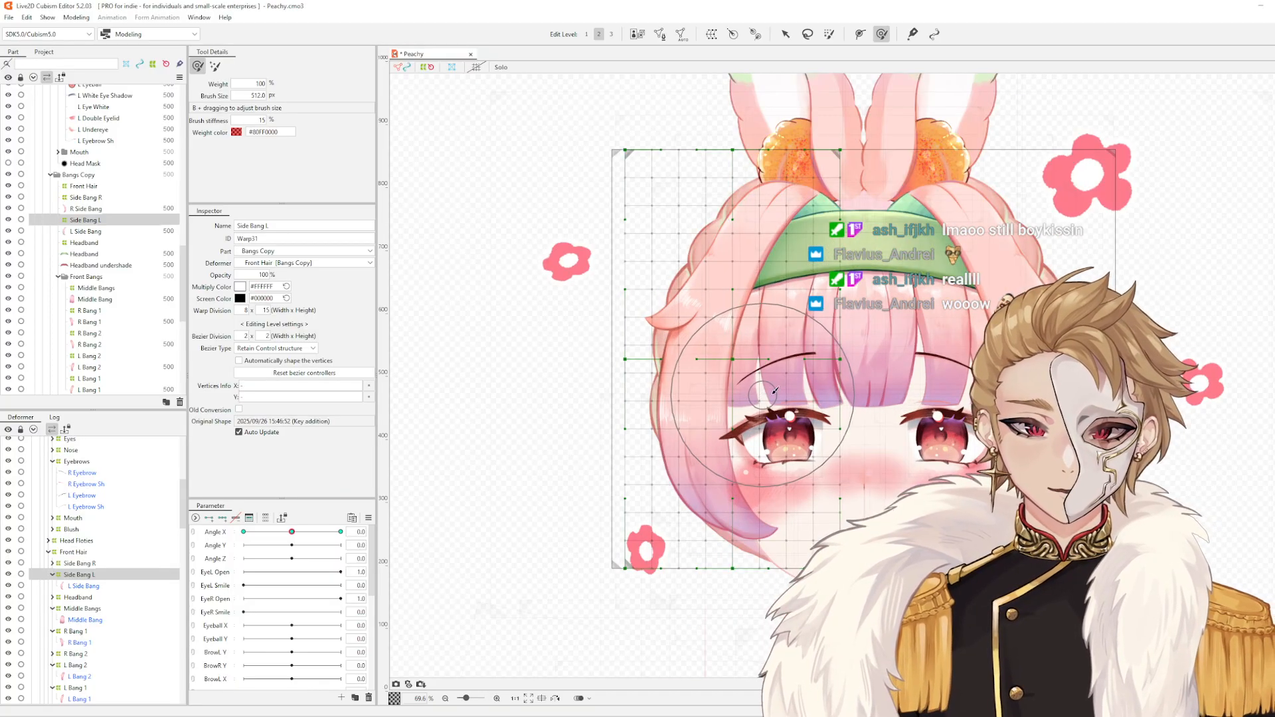
{"action": "left_click_drag", "start_coordinate": [894, 420], "coordinate": [897, 387]}
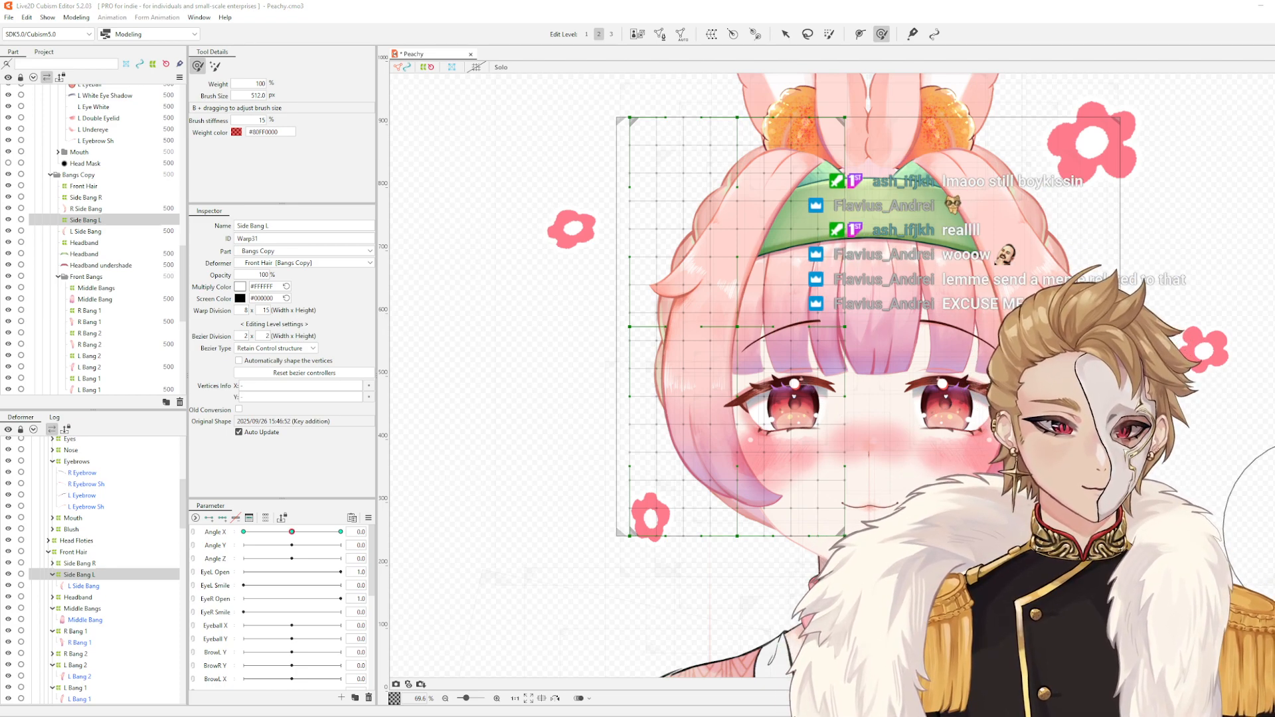
{"action": "left_click_drag", "start_coordinate": [856, 369], "coordinate": [909, 408]}
{"action": "scroll", "coordinate": [828, 348], "scroll_direction": "up", "scroll_amount": 4}
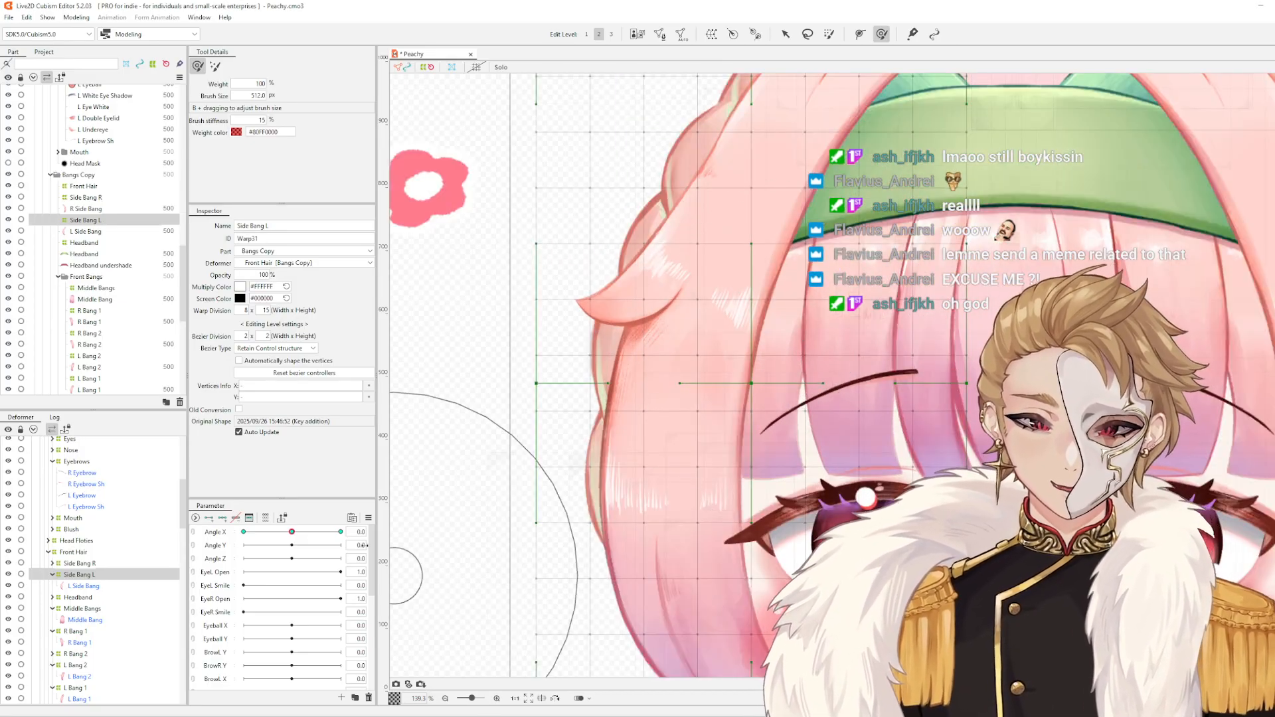
- Set Angle X to -30, nudge the L Bang 2 warp's grid around the eyebrow using a Deform Brush of about 302 to 325 px, and deselect it
{"action": "left_click_drag", "start_coordinate": [291, 532], "coordinate": [226, 552]}
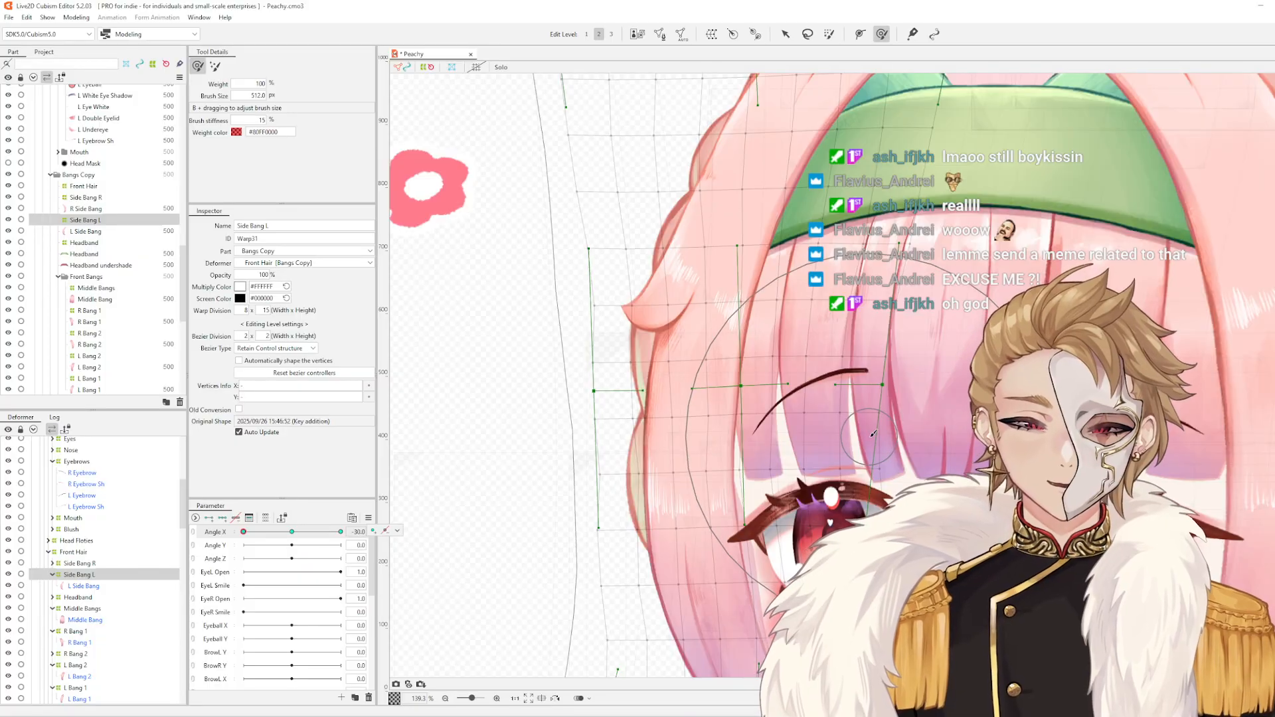
{"action": "key", "text": "Escape"}
{"action": "left_click", "coordinate": [839, 433]}
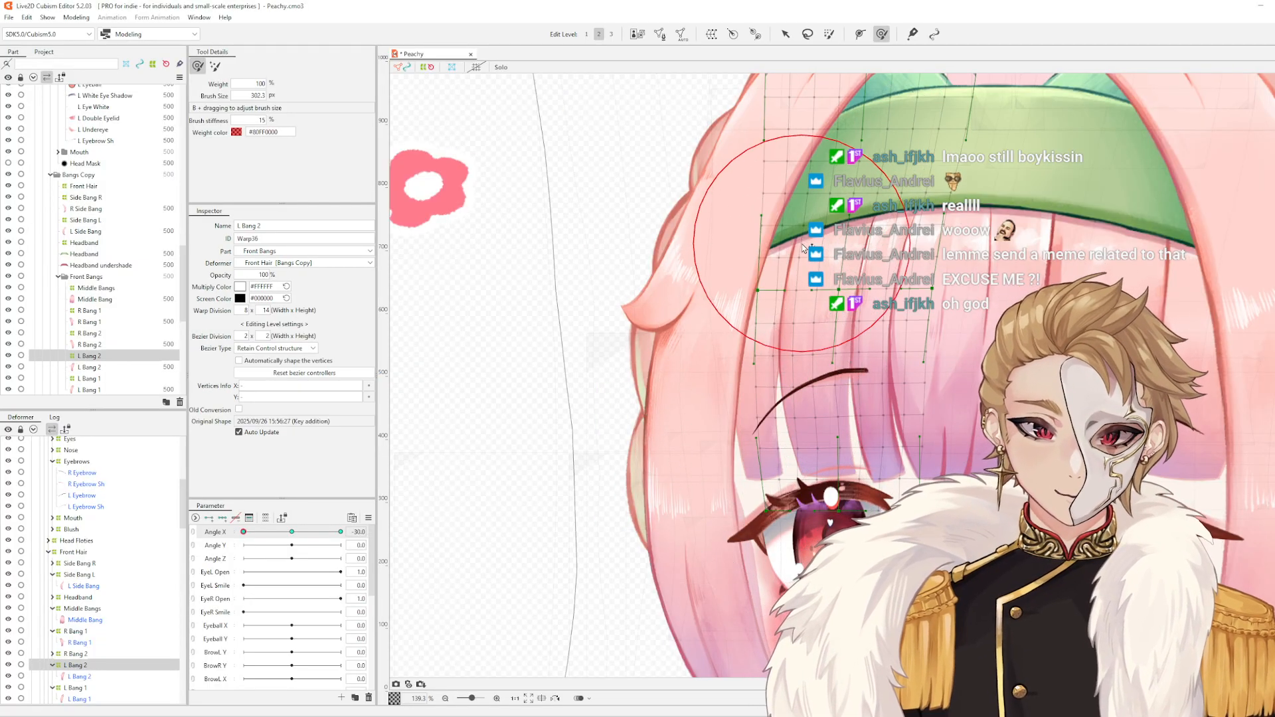
{"action": "key", "text": "b"}
{"action": "left_click_drag", "start_coordinate": [855, 317], "coordinate": [810, 341]}
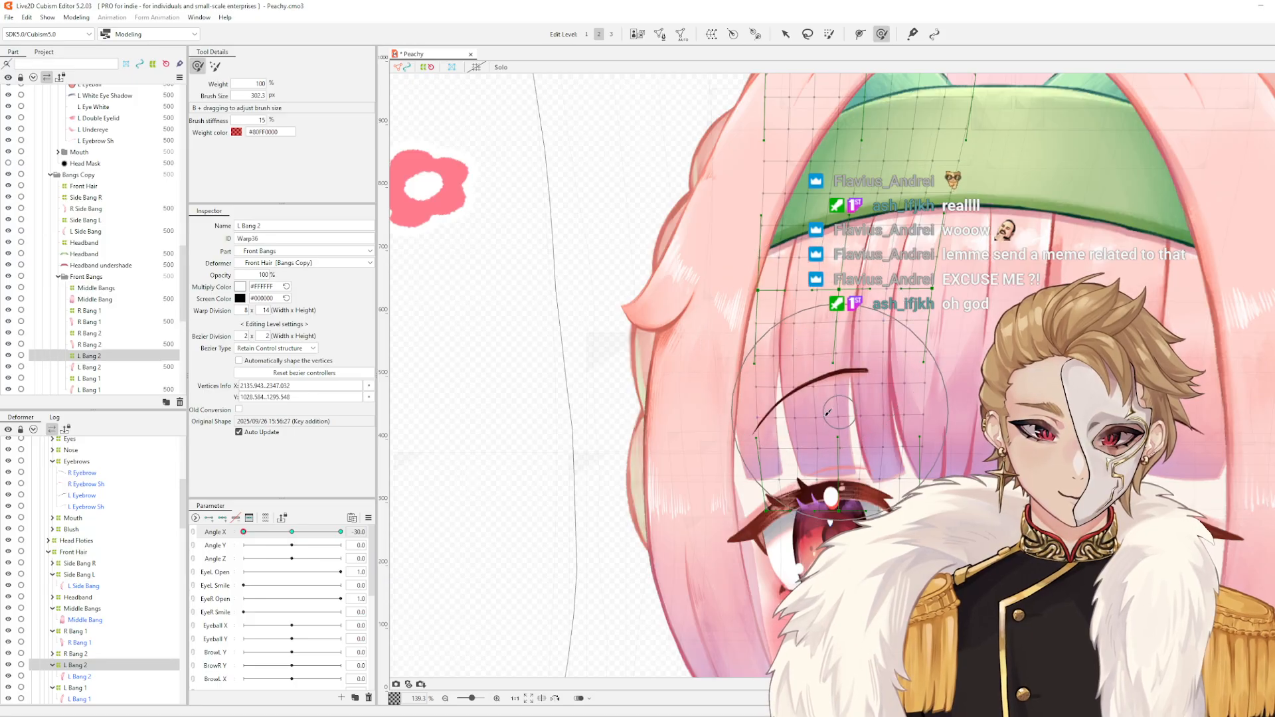
{"action": "key", "text": "b"}
{"action": "left_click_drag", "start_coordinate": [809, 428], "coordinate": [816, 429]}
{"action": "left_click_drag", "start_coordinate": [825, 479], "coordinate": [829, 479]}
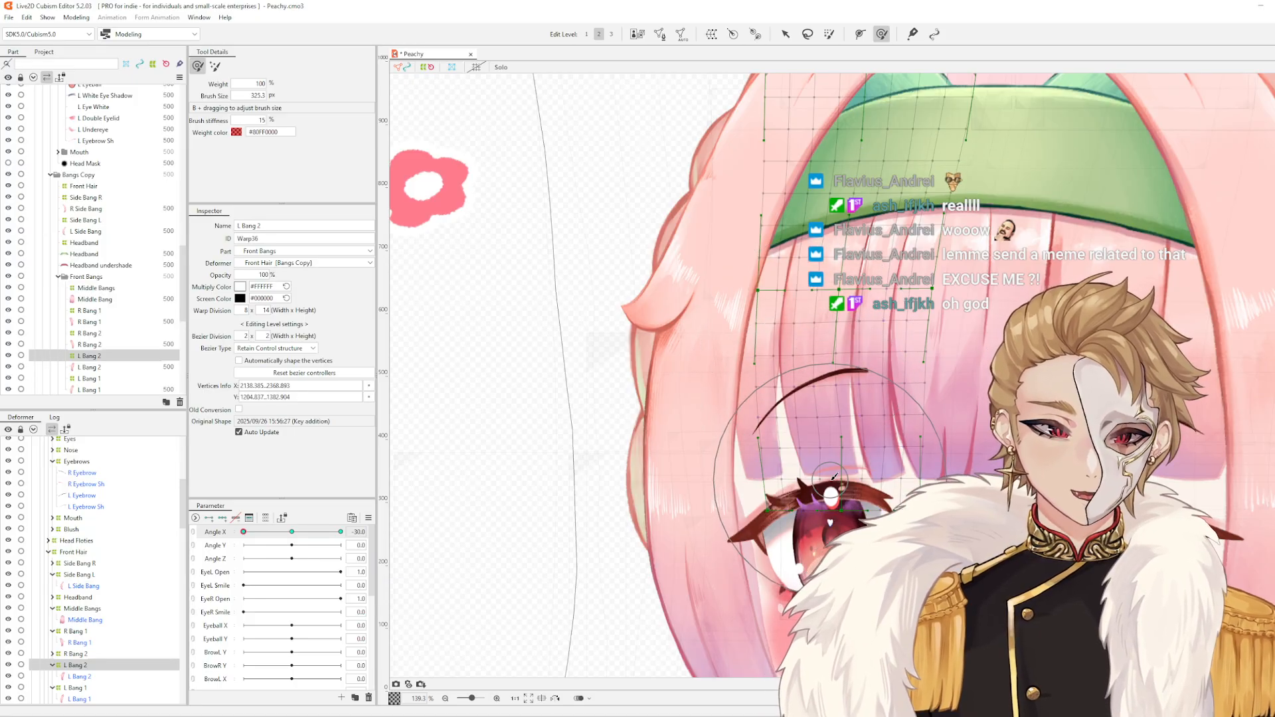
{"action": "scroll", "coordinate": [809, 479], "scroll_direction": "down", "scroll_amount": 5}
{"action": "key", "text": "Escape"}
- Select the L Bang 1 warp deformer, nudge its grid slightly beside the eyebrow's outer end, and deselect it
{"action": "scroll", "coordinate": [801, 465], "scroll_direction": "up", "scroll_amount": 5}
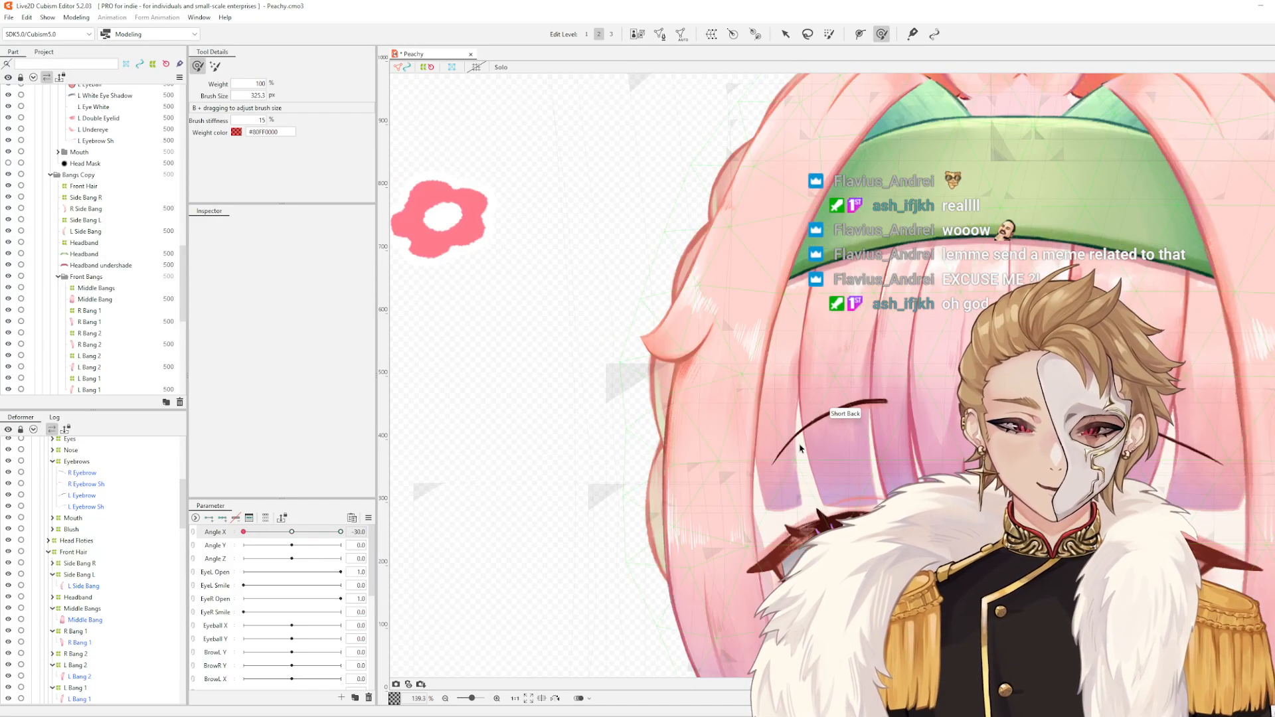
{"action": "left_click", "coordinate": [781, 414]}
{"action": "left_click", "coordinate": [785, 412]}
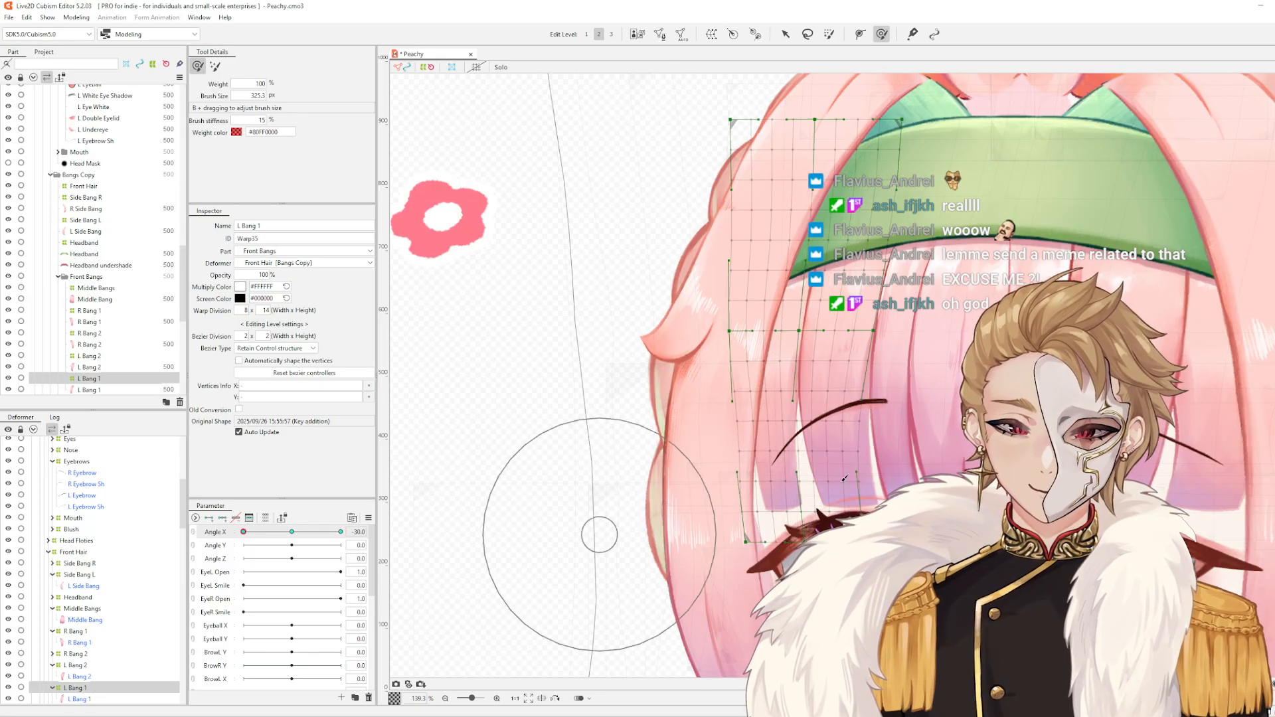
{"action": "left_click_drag", "start_coordinate": [790, 522], "coordinate": [772, 494]}
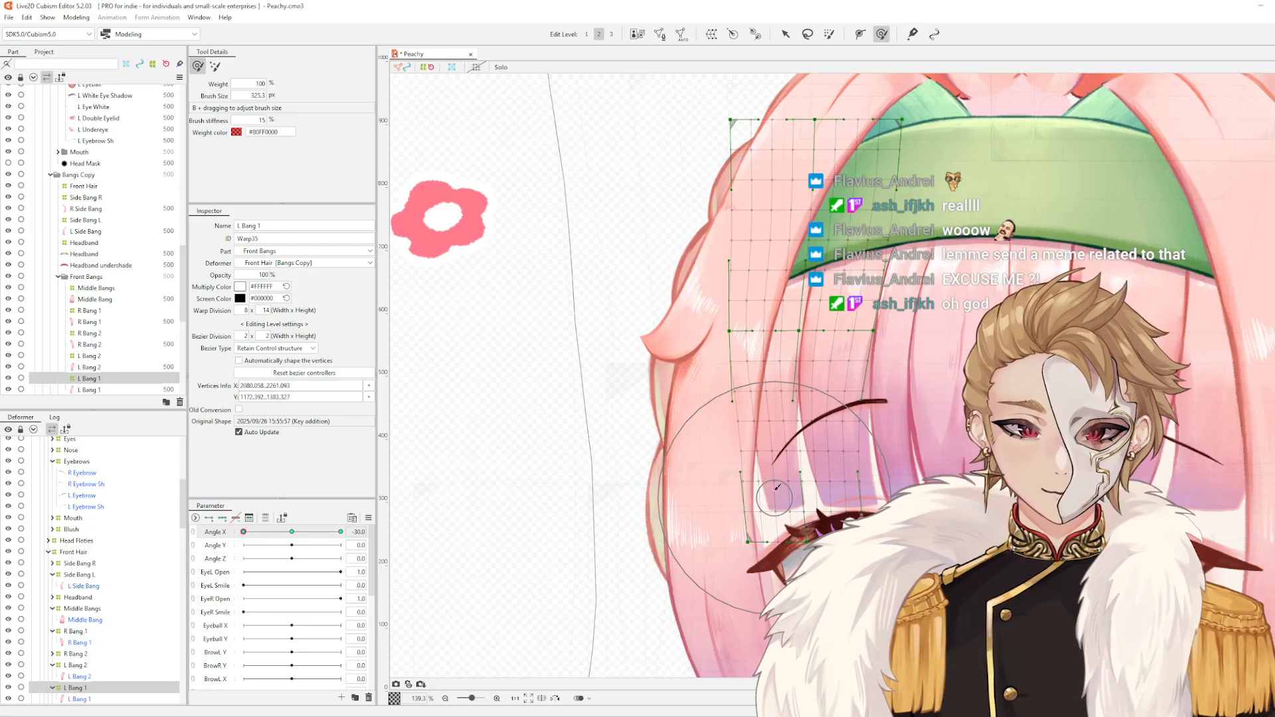
{"action": "left_click_drag", "start_coordinate": [758, 435], "coordinate": [764, 435]}
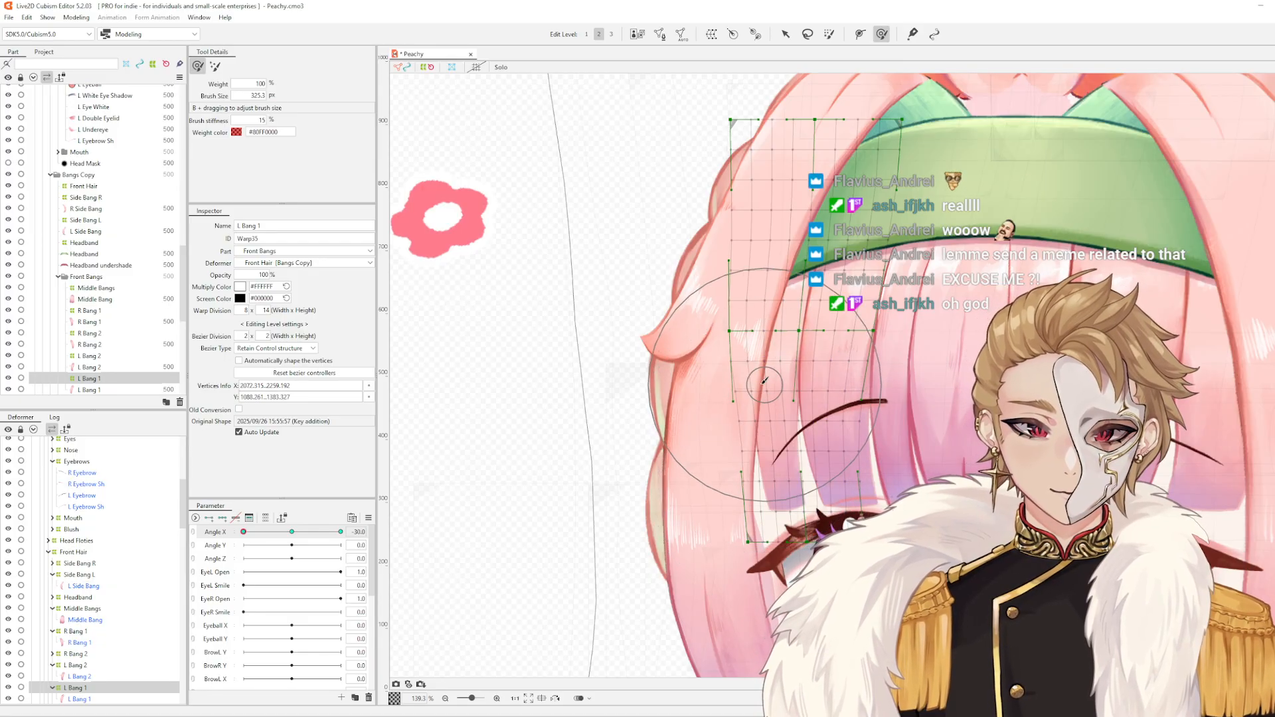
{"action": "left_click_drag", "start_coordinate": [756, 385], "coordinate": [760, 385]}
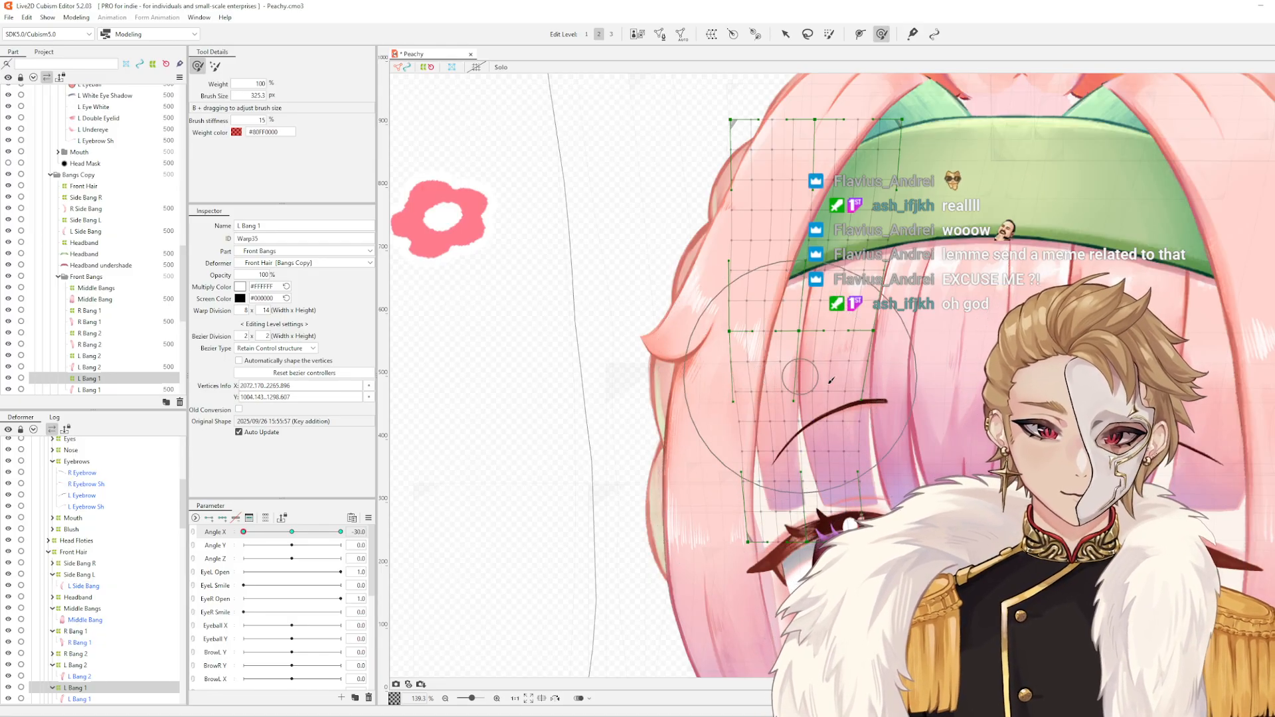
{"action": "scroll", "coordinate": [849, 391], "scroll_direction": "down", "scroll_amount": 3}
{"action": "key", "text": "Escape"}
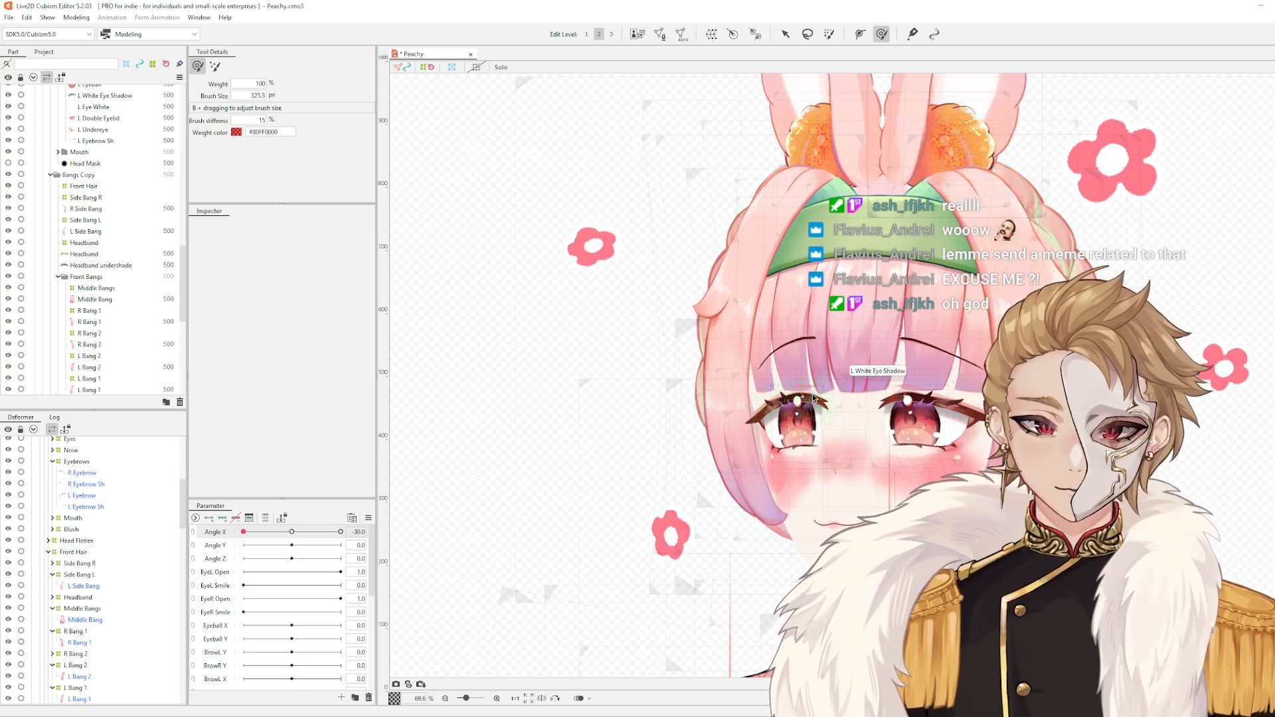
- Select the Side Bang L warp deformer and nudge its outer edge below the hair curl using a Deform Brush of about 378 px
{"action": "scroll", "coordinate": [851, 391], "scroll_direction": "up", "scroll_amount": 3}
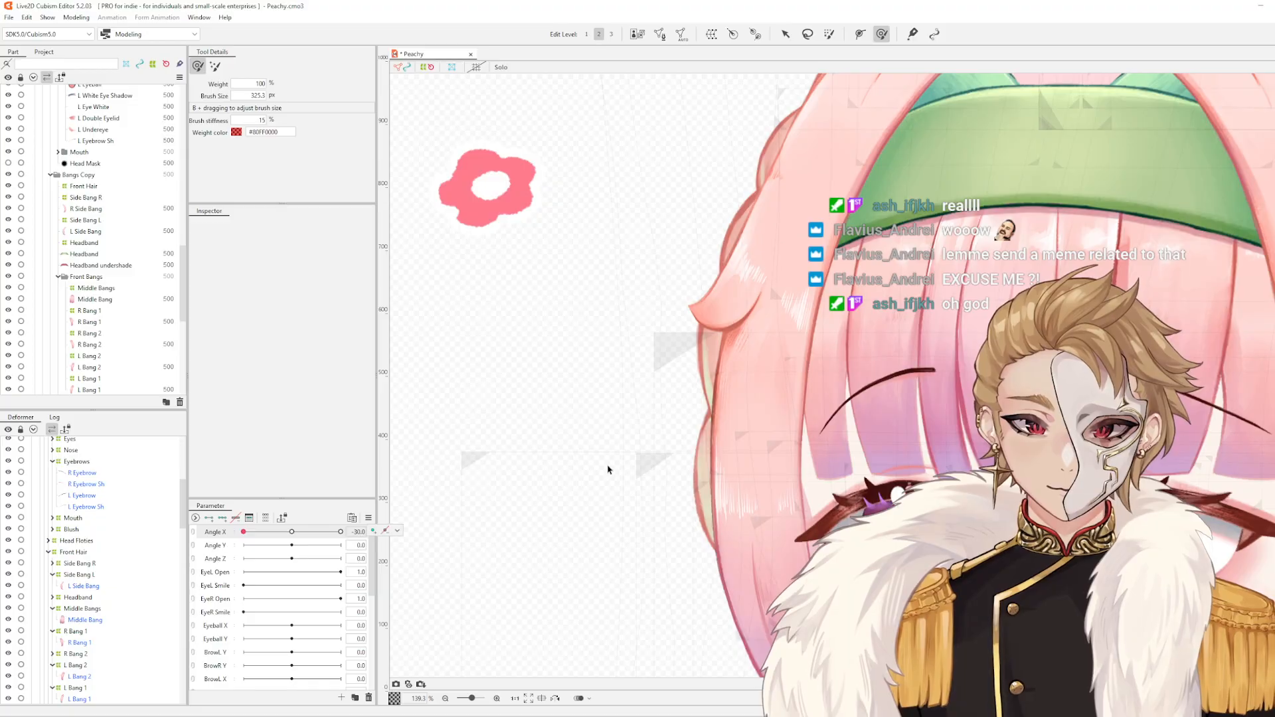
{"action": "scroll", "coordinate": [763, 429], "scroll_direction": "down", "scroll_amount": 4}
{"action": "left_click", "coordinate": [757, 426]}
{"action": "scroll", "coordinate": [756, 426], "scroll_direction": "up", "scroll_amount": 3}
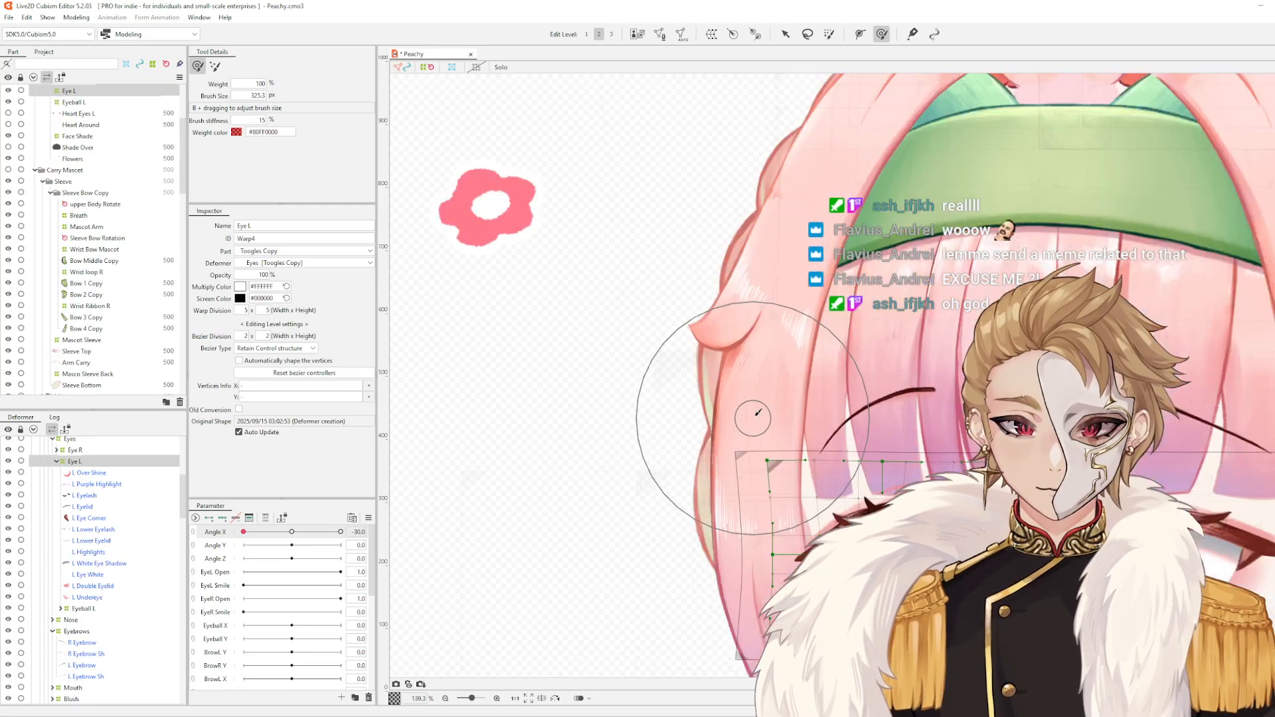
{"action": "left_click", "coordinate": [757, 413]}
{"action": "left_click", "coordinate": [757, 413]}
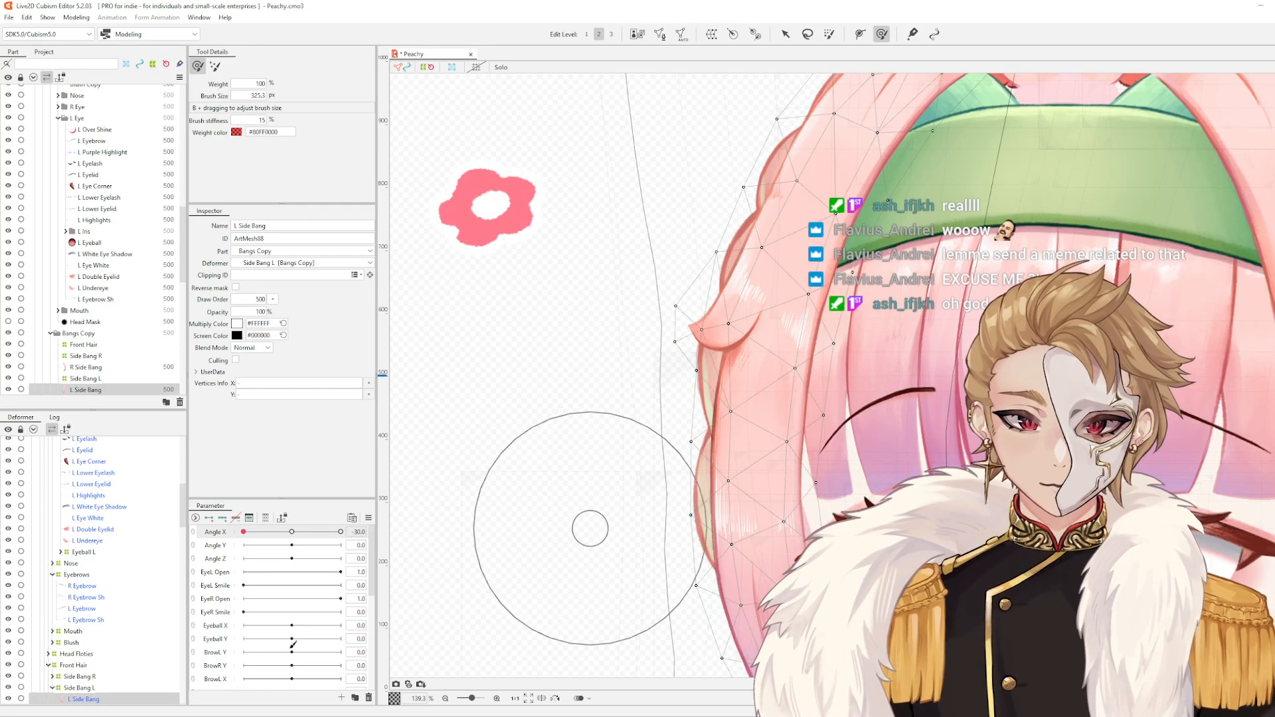
{"action": "left_click", "coordinate": [83, 688]}
{"action": "key", "text": "b"}
{"action": "left_click_drag", "start_coordinate": [700, 274], "coordinate": [691, 321]}
{"action": "left_click_drag", "start_coordinate": [679, 406], "coordinate": [677, 405]}
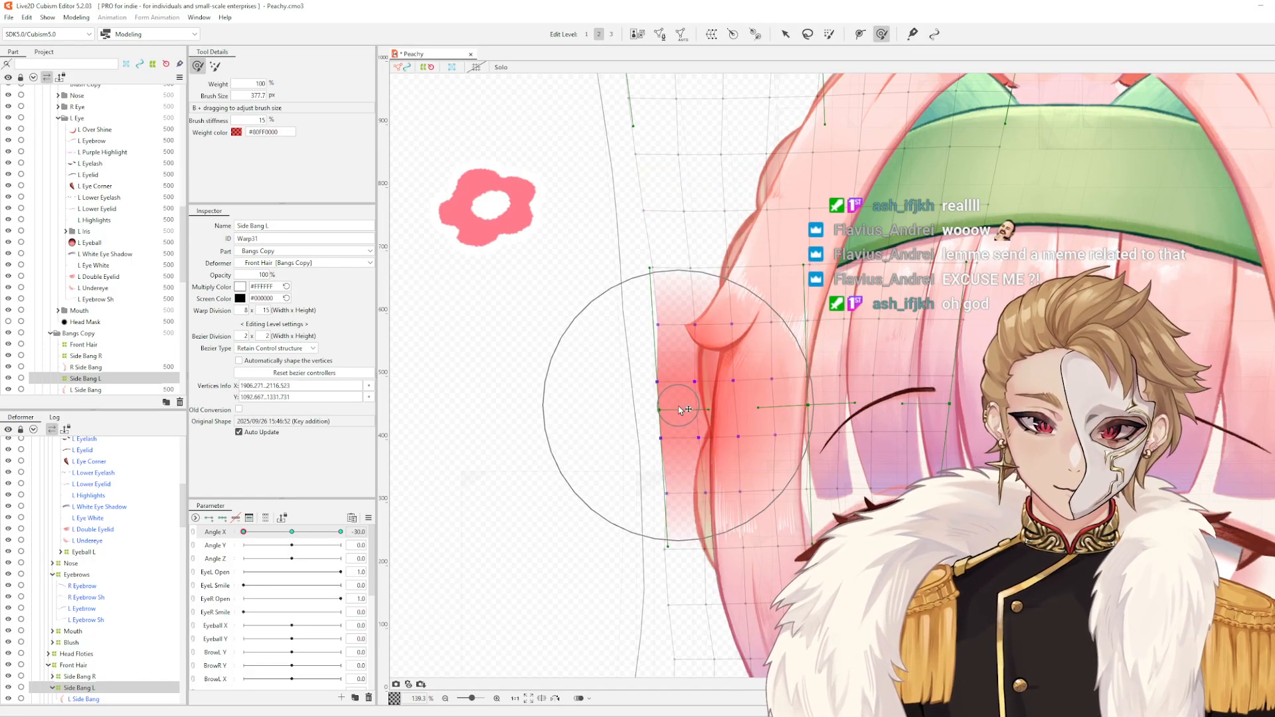
{"action": "left_click_drag", "start_coordinate": [700, 450], "coordinate": [688, 283]}
{"action": "left_click_drag", "start_coordinate": [676, 366], "coordinate": [672, 360]}
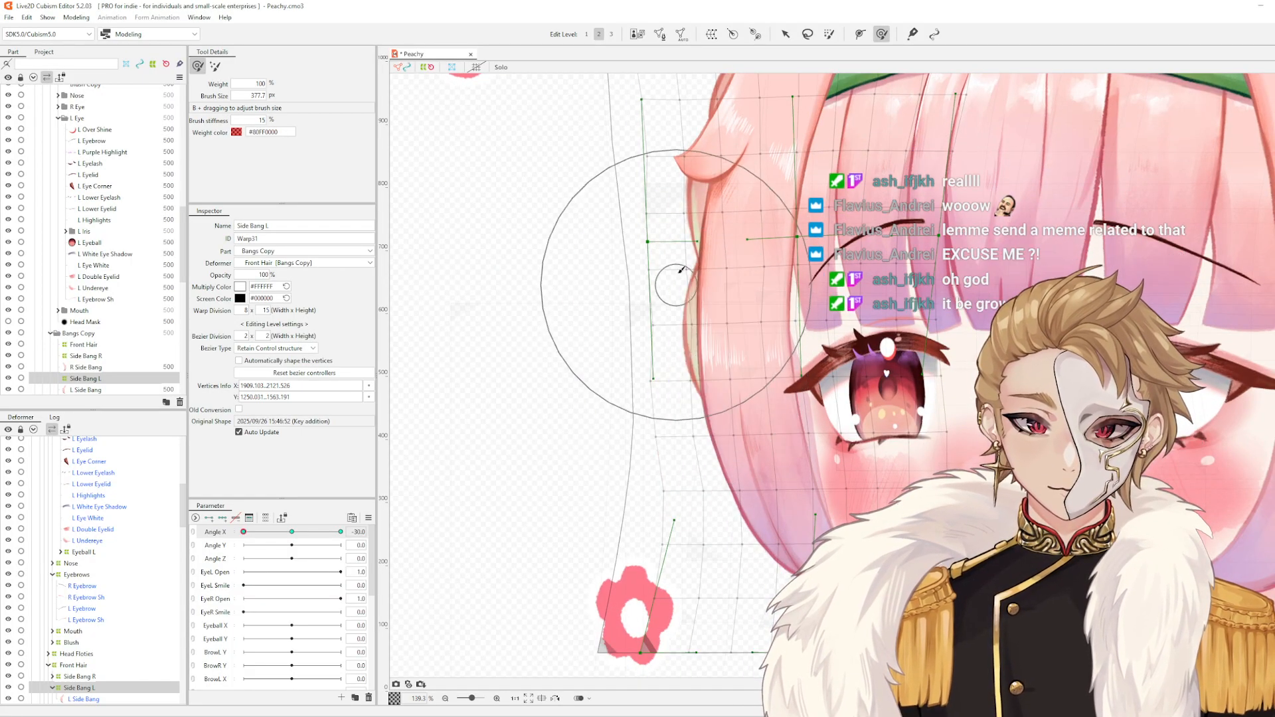
- Nudge the Side Bang L warp's edge from the eye down to the cheek, deselect it, and check it with Angle X around -30
{"action": "left_click_drag", "start_coordinate": [680, 257], "coordinate": [677, 261]}
{"action": "left_click_drag", "start_coordinate": [680, 522], "coordinate": [675, 520]}
{"action": "left_click_drag", "start_coordinate": [733, 598], "coordinate": [731, 599]}
{"action": "left_click_drag", "start_coordinate": [735, 519], "coordinate": [747, 508]}
{"action": "scroll", "coordinate": [776, 469], "scroll_direction": "down", "scroll_amount": 2}
{"action": "key", "text": "Escape"}
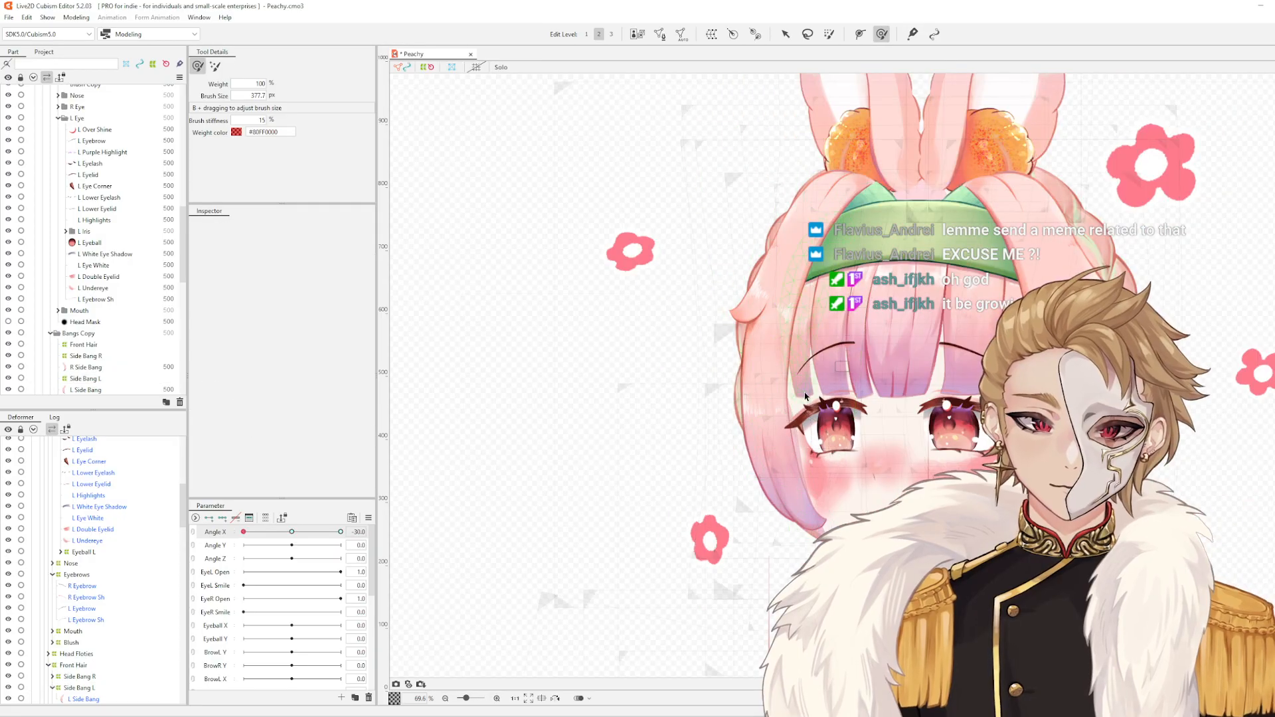
{"action": "scroll", "coordinate": [800, 396], "scroll_direction": "down", "scroll_amount": 2}
{"action": "scroll", "coordinate": [848, 370], "scroll_direction": "up", "scroll_amount": 2}
{"action": "left_click_drag", "start_coordinate": [244, 532], "coordinate": [242, 574]}
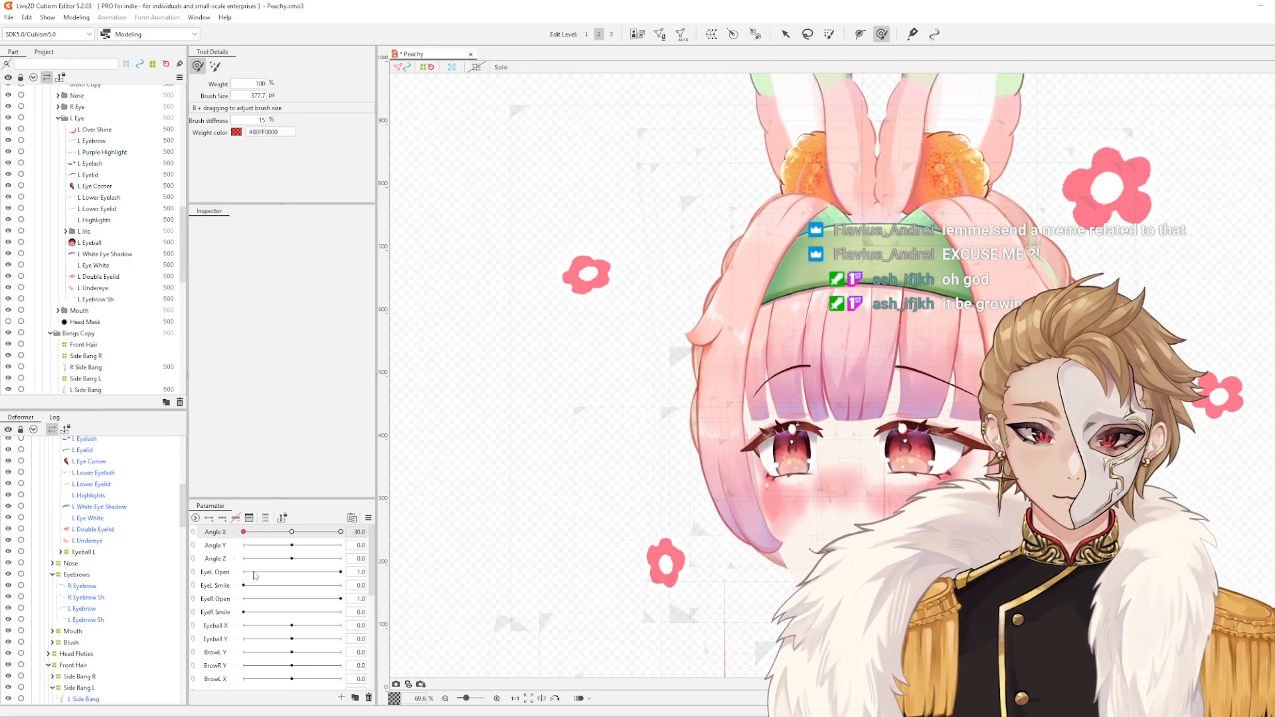
- Select the Side Bang L warp deformer, nudge its inner edge beside the cheek with a Deform Brush reduced to 267 px, and deselect it
{"action": "left_click", "coordinate": [730, 508]}
{"action": "left_click", "coordinate": [737, 527]}
{"action": "scroll", "coordinate": [741, 517], "scroll_direction": "up", "scroll_amount": 5}
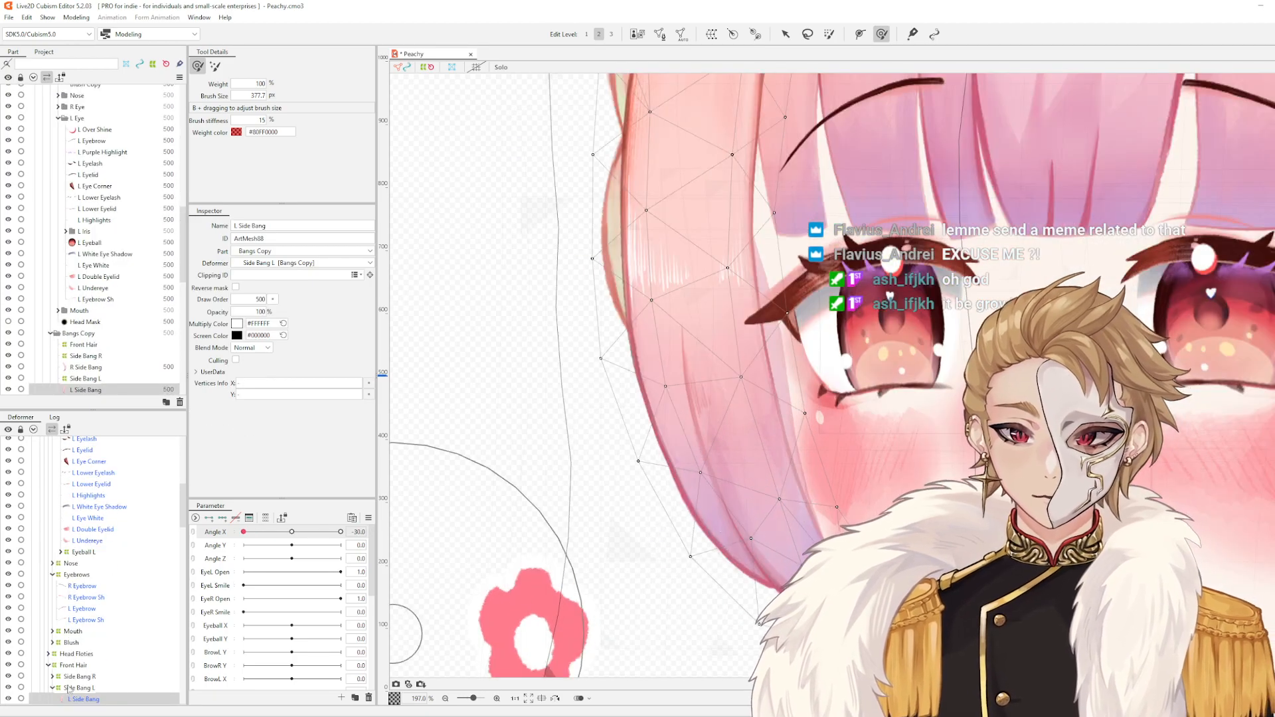
{"action": "left_click", "coordinate": [73, 689]}
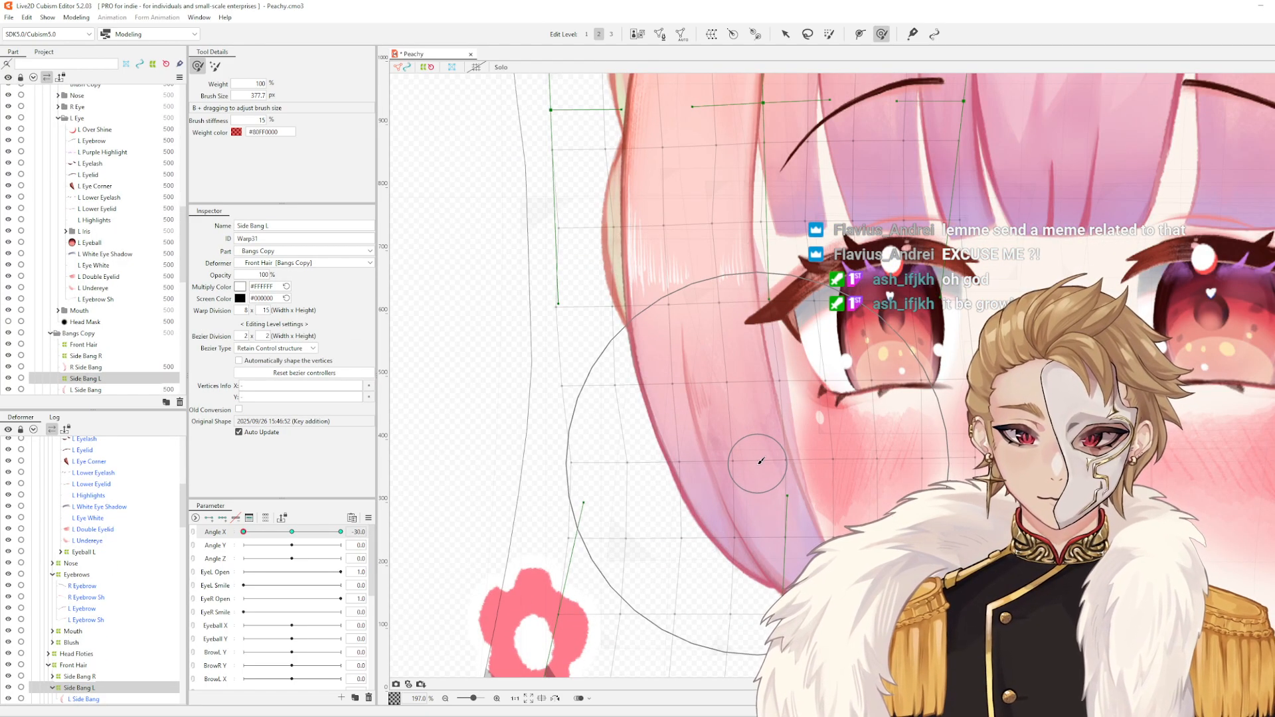
{"action": "mouse_move", "coordinate": [761, 460]}
{"action": "left_mouse_down"}
{"action": "mouse_move", "coordinate": [758, 472]}
{"action": "mouse_move", "coordinate": [732, 433]}
{"action": "mouse_move", "coordinate": [723, 468]}
{"action": "mouse_move", "coordinate": [744, 468]}
{"action": "left_mouse_up"}
{"action": "key", "text": "b"}
{"action": "scroll", "coordinate": [802, 428], "scroll_direction": "down", "scroll_amount": 4}
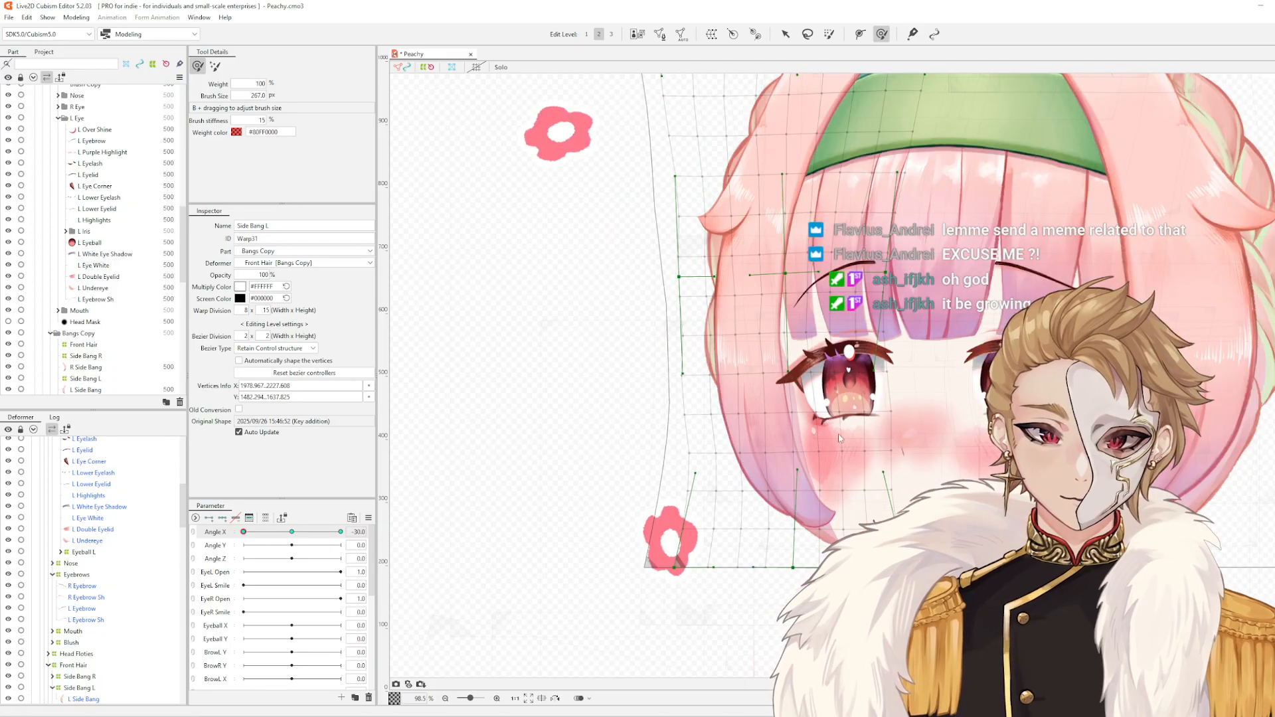
{"action": "key", "text": "Escape"}
- Select the L Bang 1 warp deformer, check its overlap with the side bang around Angle X -30, and deselect it
{"action": "scroll", "coordinate": [822, 437], "scroll_direction": "up", "scroll_amount": 2}
{"action": "left_click_drag", "start_coordinate": [799, 348], "coordinate": [859, 425]}
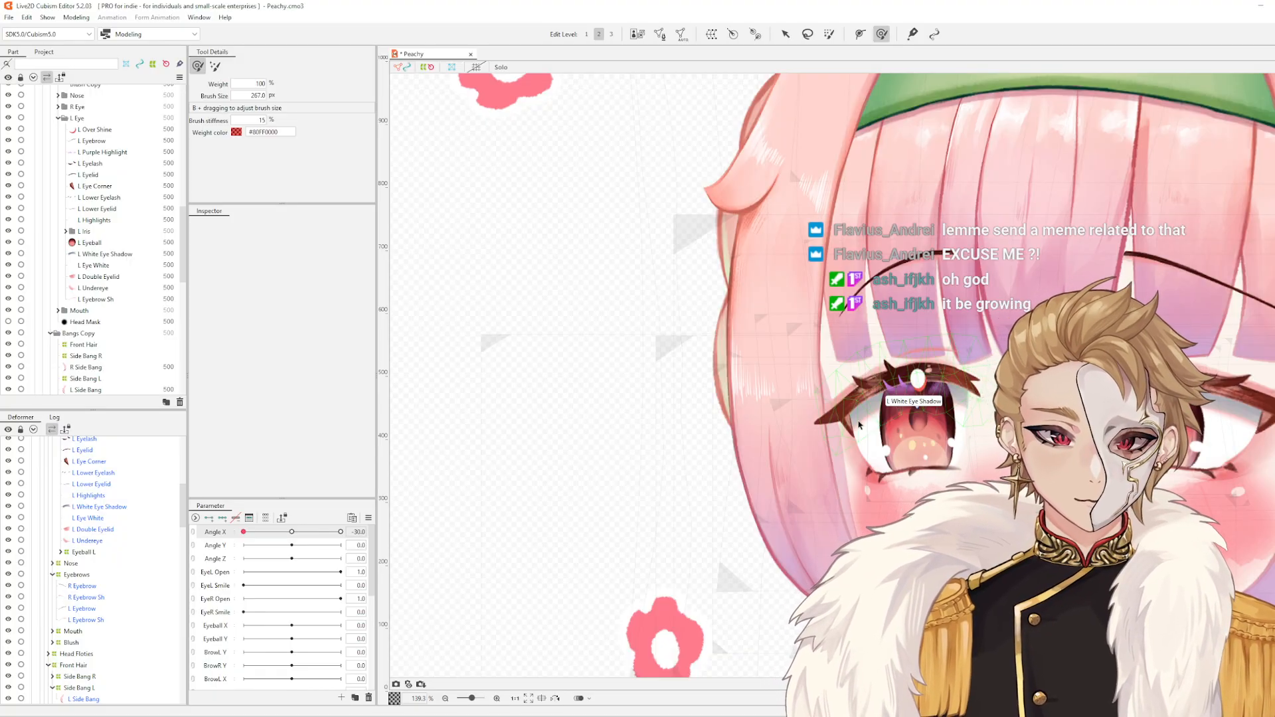
{"action": "scroll", "coordinate": [999, 372], "scroll_direction": "down", "scroll_amount": 3}
{"action": "scroll", "coordinate": [1061, 268], "scroll_direction": "up", "scroll_amount": 3}
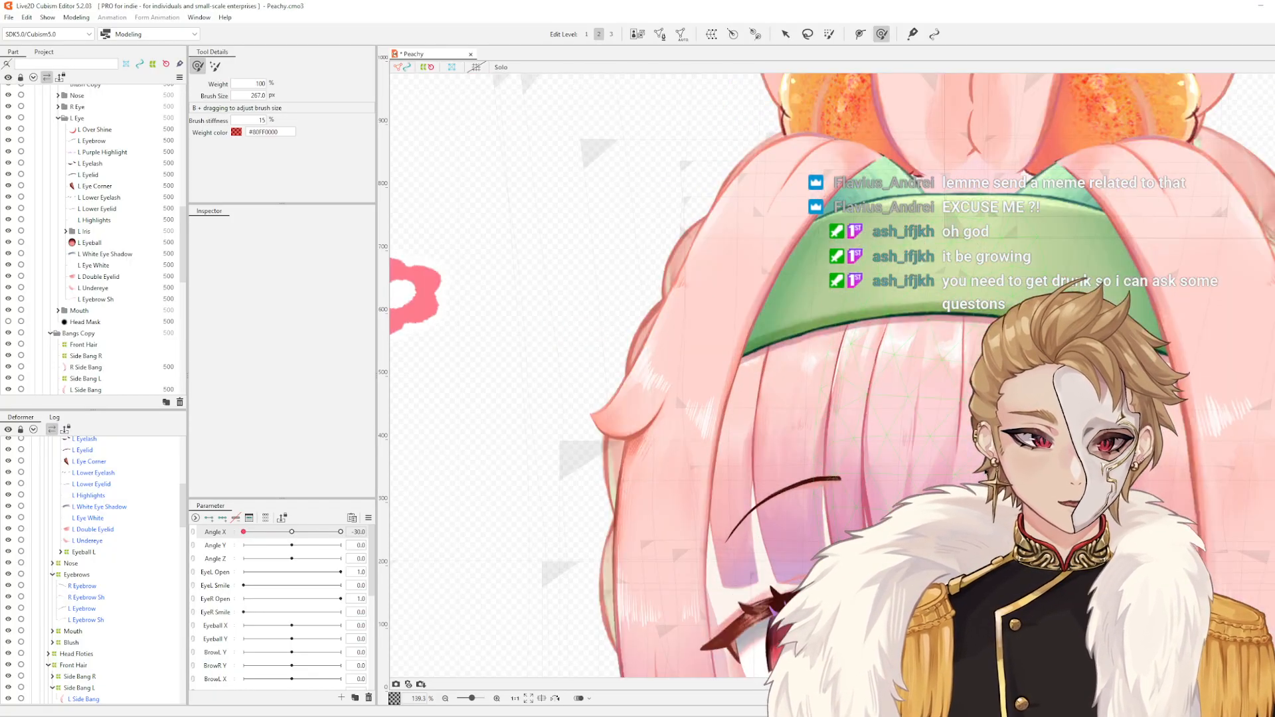
{"action": "scroll", "coordinate": [921, 438], "scroll_direction": "up", "scroll_amount": 2}
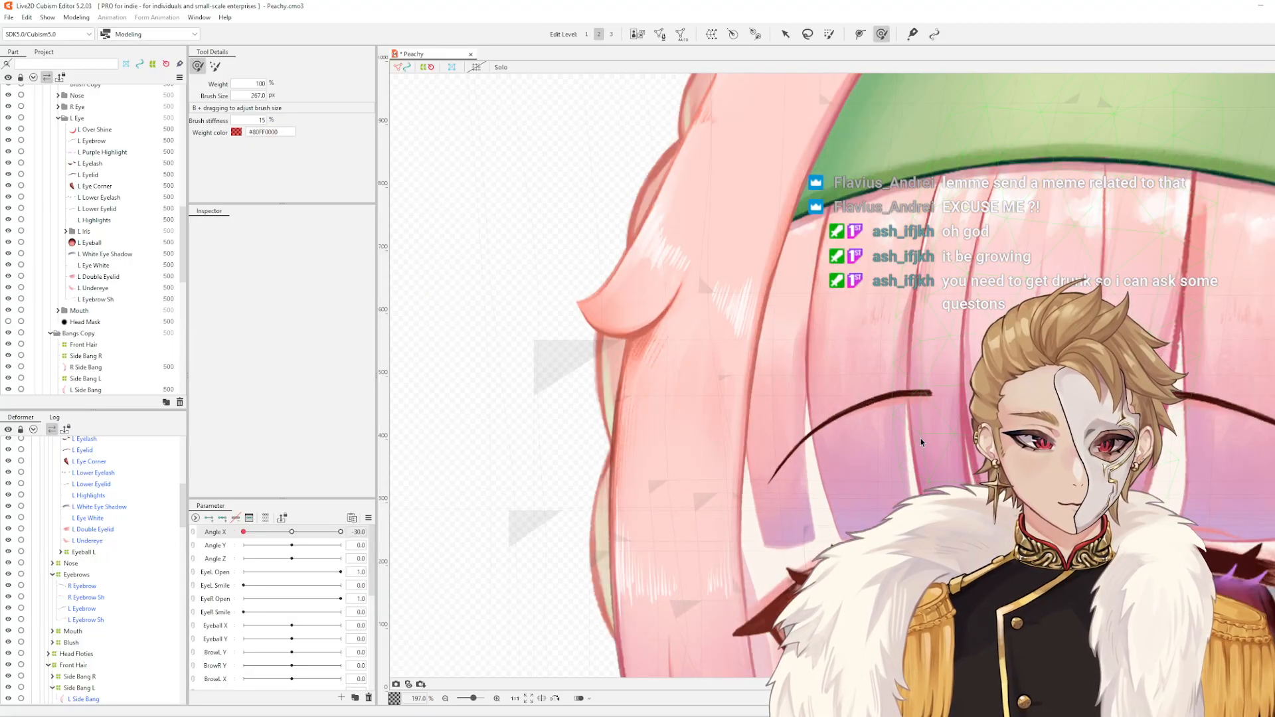
{"action": "left_click_drag", "start_coordinate": [920, 438], "coordinate": [801, 384]}
{"action": "left_click", "coordinate": [641, 378]}
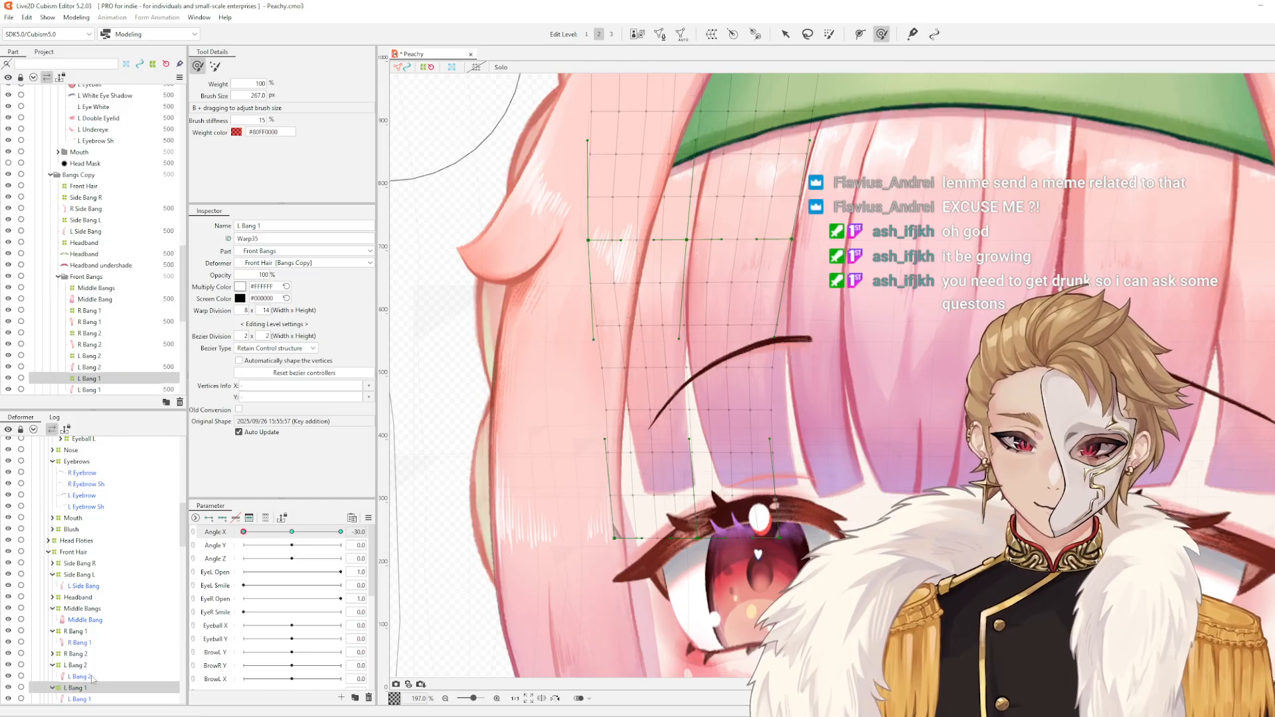
{"action": "scroll", "coordinate": [628, 391], "scroll_direction": "down", "scroll_amount": 3}
{"action": "scroll", "coordinate": [731, 370], "scroll_direction": "up", "scroll_amount": 1}
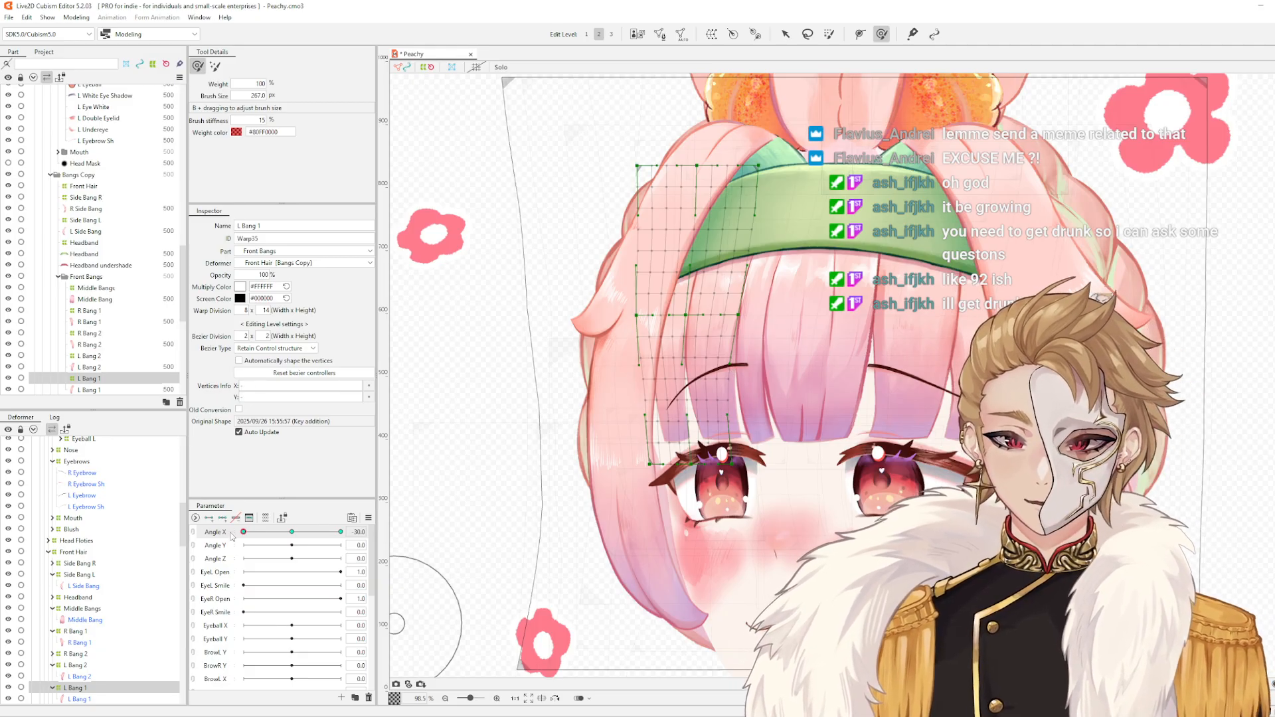
{"action": "left_click_drag", "start_coordinate": [243, 532], "coordinate": [171, 567]}
{"action": "scroll", "coordinate": [956, 488], "scroll_direction": "up", "scroll_amount": 3}
{"action": "scroll", "coordinate": [970, 504], "scroll_direction": "down", "scroll_amount": 2}
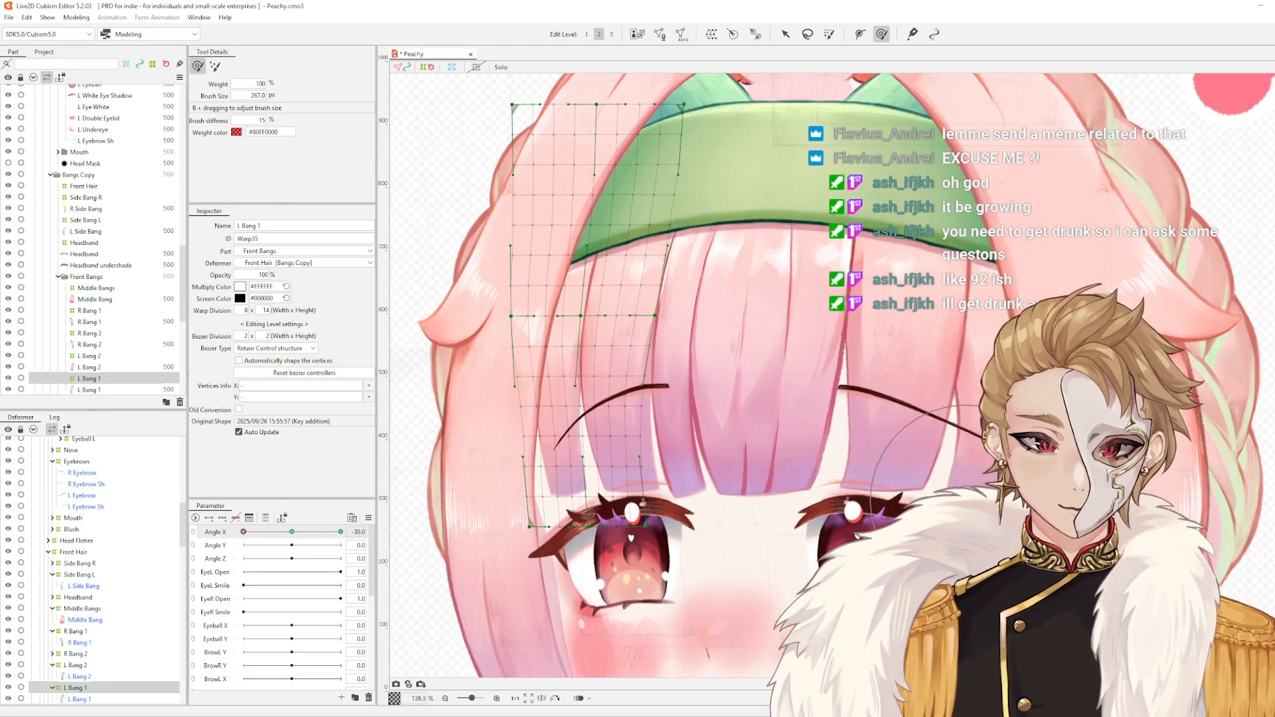
{"action": "scroll", "coordinate": [960, 494], "scroll_direction": "down", "scroll_amount": 1}
{"action": "left_click", "coordinate": [956, 493]}
- Sweep Angle X between -30 and the centre to examine how the bangs and side bang follow the head turn
{"action": "scroll", "coordinate": [953, 485], "scroll_direction": "down", "scroll_amount": 5}
{"action": "scroll", "coordinate": [952, 485], "scroll_direction": "up", "scroll_amount": 5}
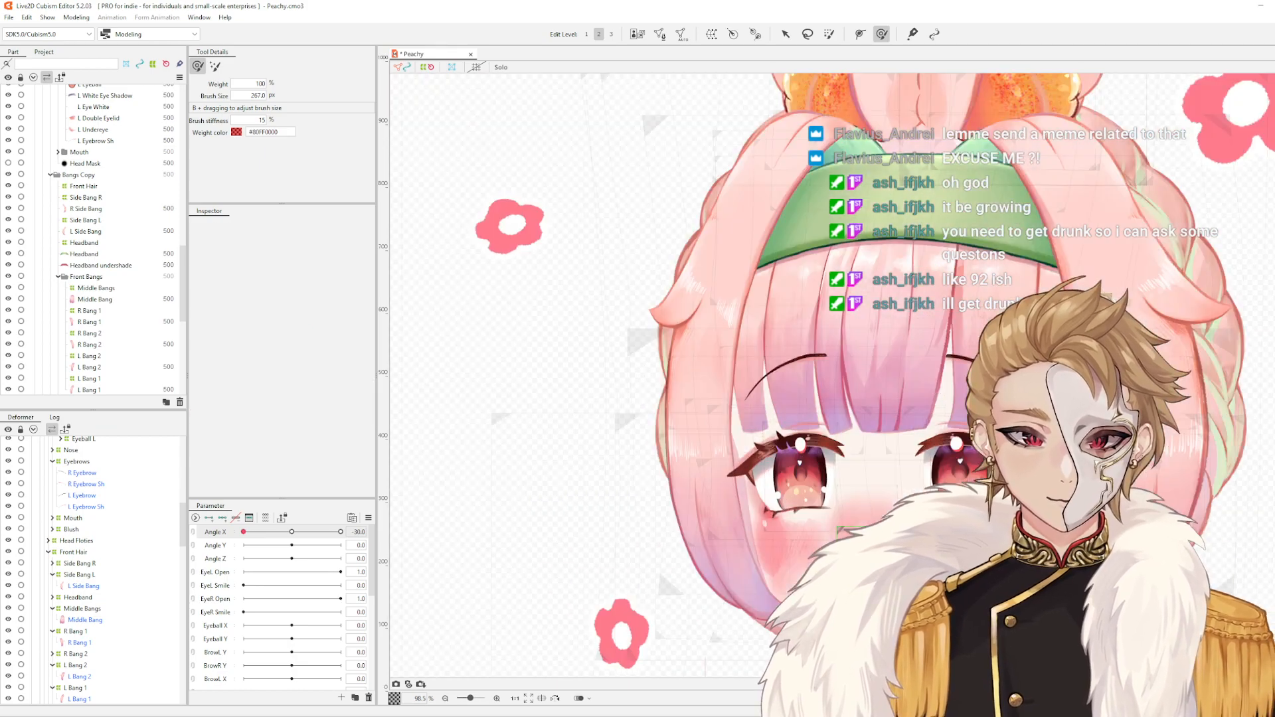
{"action": "left_click_drag", "start_coordinate": [907, 423], "coordinate": [881, 461]}
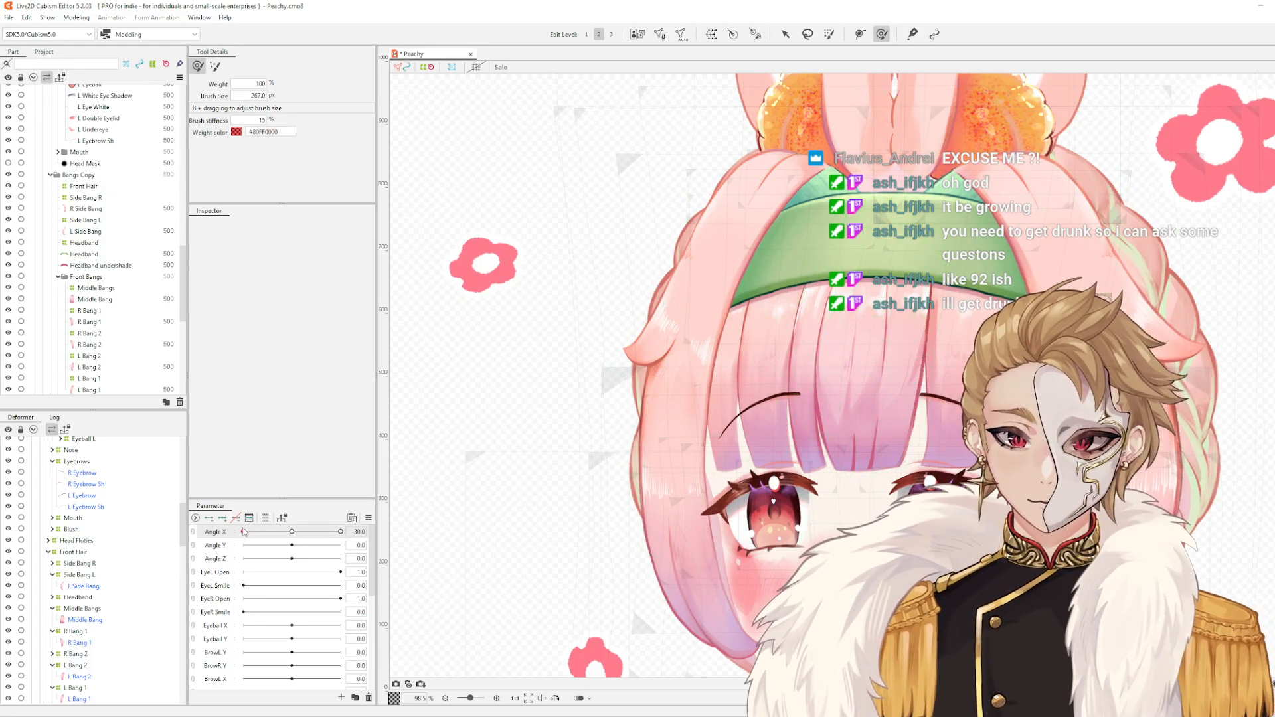
{"action": "left_click_drag", "start_coordinate": [243, 532], "coordinate": [204, 548]}
{"action": "scroll", "coordinate": [723, 359], "scroll_direction": "up", "scroll_amount": 5}
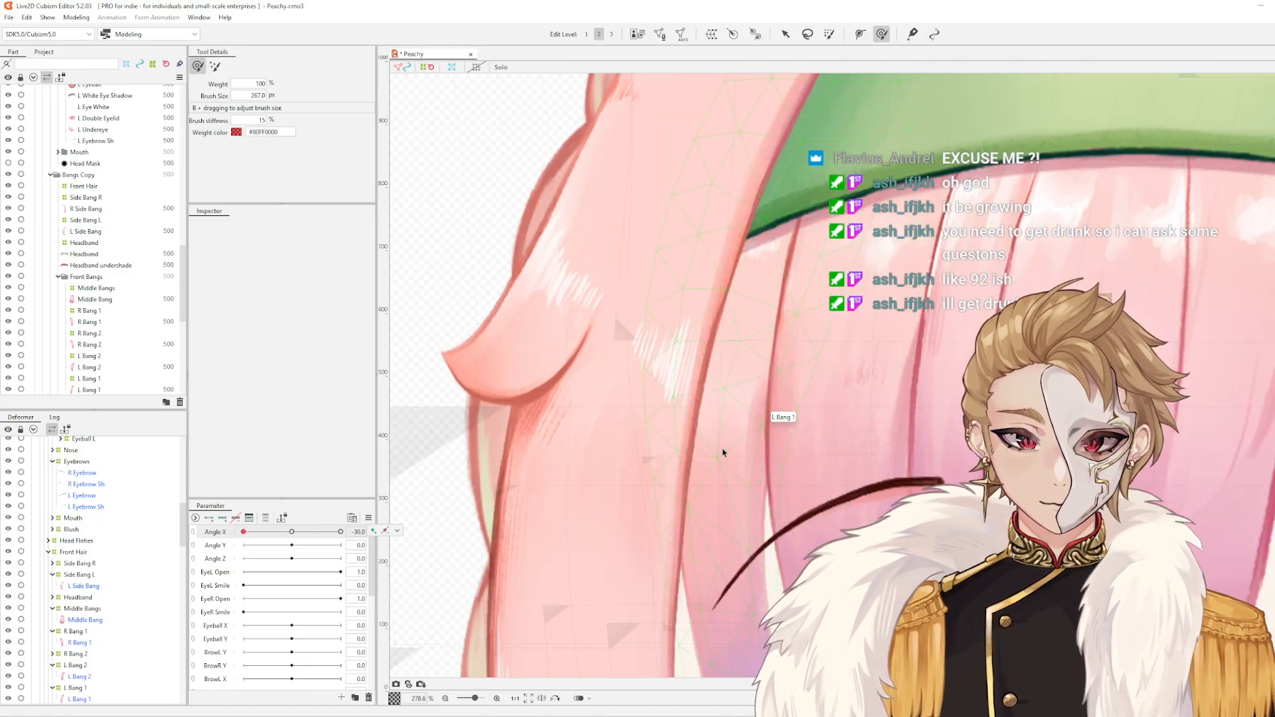
{"action": "scroll", "coordinate": [922, 423], "scroll_direction": "down", "scroll_amount": 6}
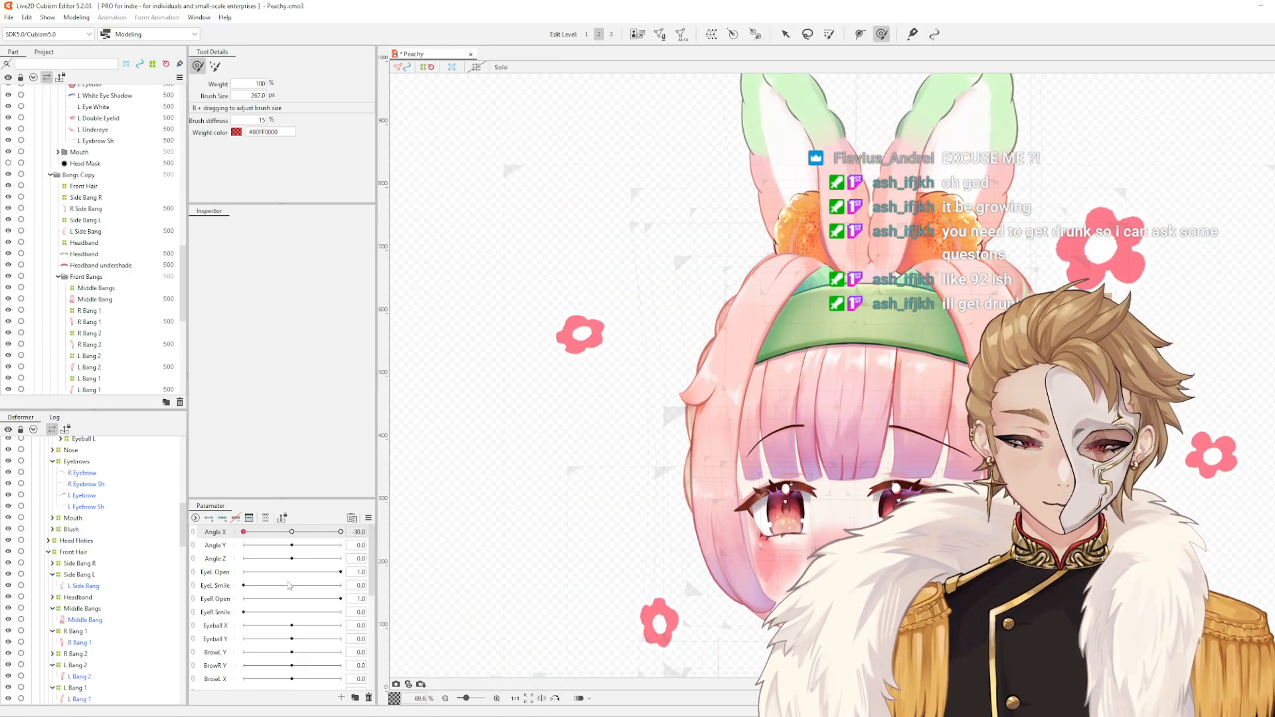
{"action": "mouse_move", "coordinate": [253, 540]}
{"action": "left_mouse_down"}
{"action": "mouse_move", "coordinate": [292, 542]}
{"action": "mouse_move", "coordinate": [238, 555]}
{"action": "left_mouse_up"}
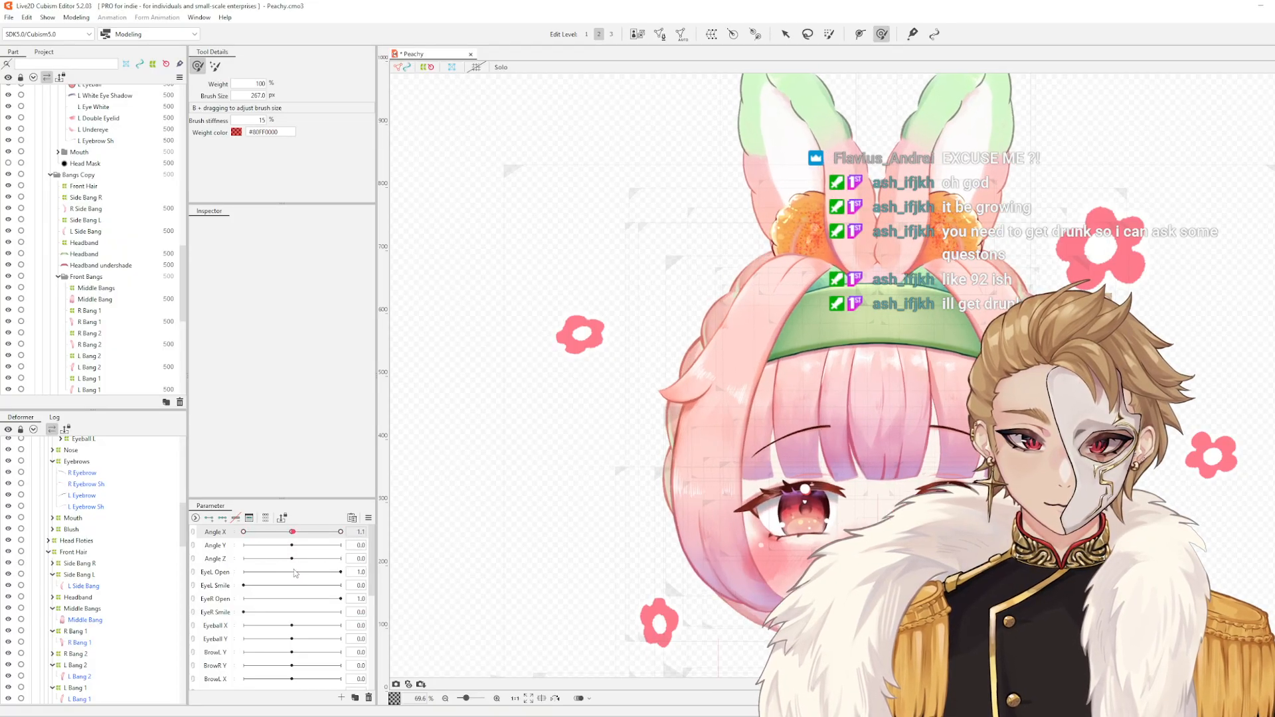
{"action": "scroll", "coordinate": [601, 479], "scroll_direction": "up", "scroll_amount": 5}
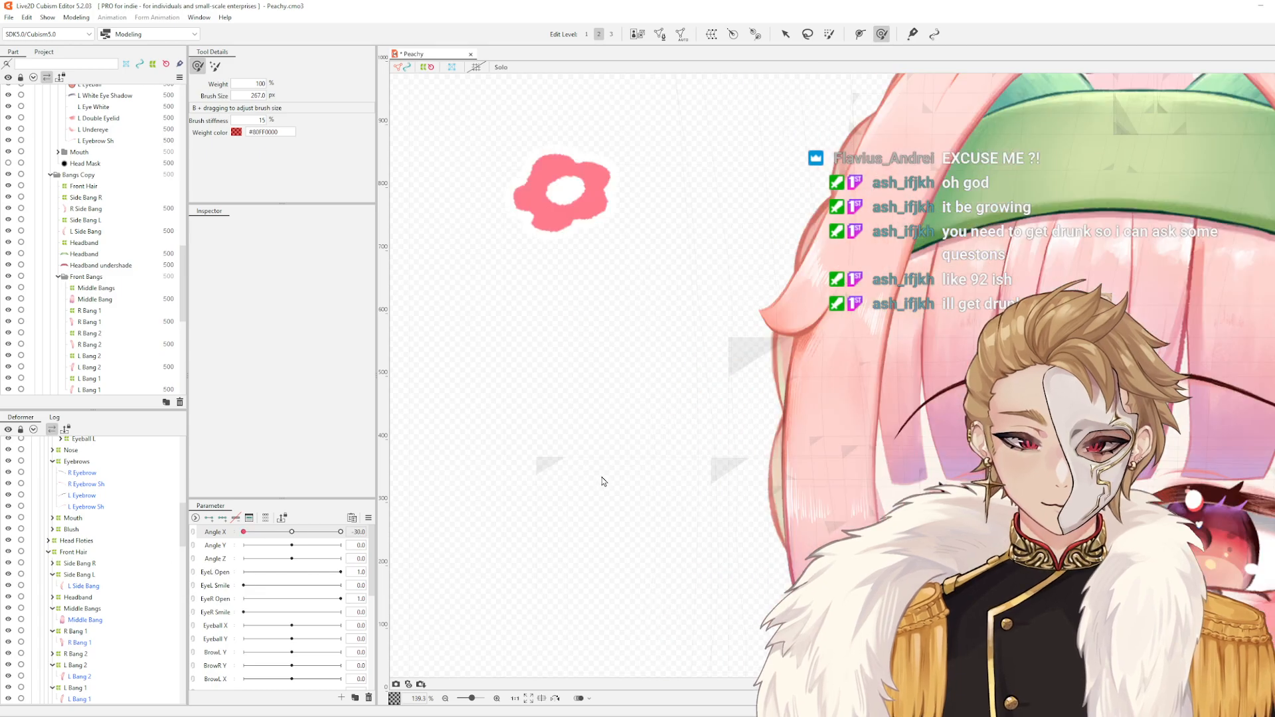
- Select the L Bang 1 warp deformer, nudge its grid around the eyebrow's outer end with a Deform Brush of about 259 px, and deselect it
{"action": "left_click", "coordinate": [75, 688]}
{"action": "left_click_drag", "start_coordinate": [705, 583], "coordinate": [492, 566]}
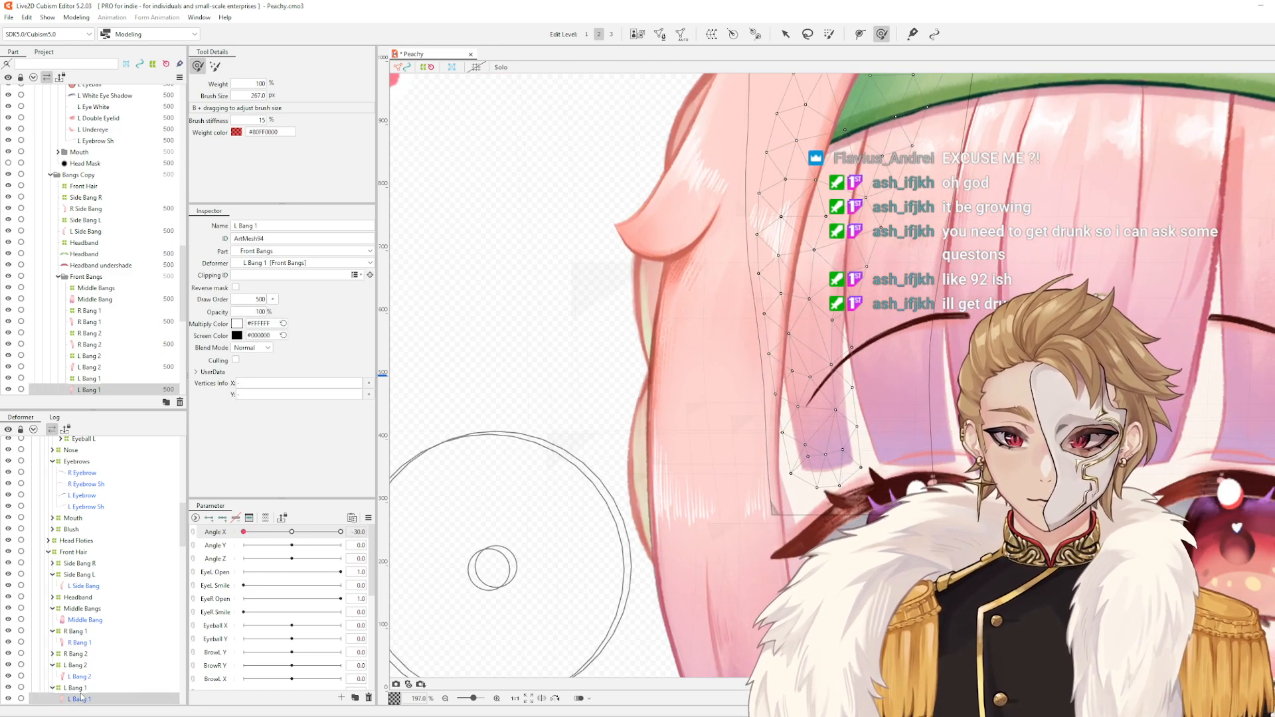
{"action": "key", "text": "b"}
{"action": "mouse_move", "coordinate": [784, 427]}
{"action": "left_mouse_down"}
{"action": "mouse_move", "coordinate": [766, 416]}
{"action": "mouse_move", "coordinate": [768, 435]}
{"action": "mouse_move", "coordinate": [802, 417]}
{"action": "mouse_move", "coordinate": [811, 433]}
{"action": "mouse_move", "coordinate": [868, 441]}
{"action": "mouse_move", "coordinate": [888, 428]}
{"action": "left_mouse_up"}
{"action": "key", "text": "b"}
{"action": "key", "text": "b"}
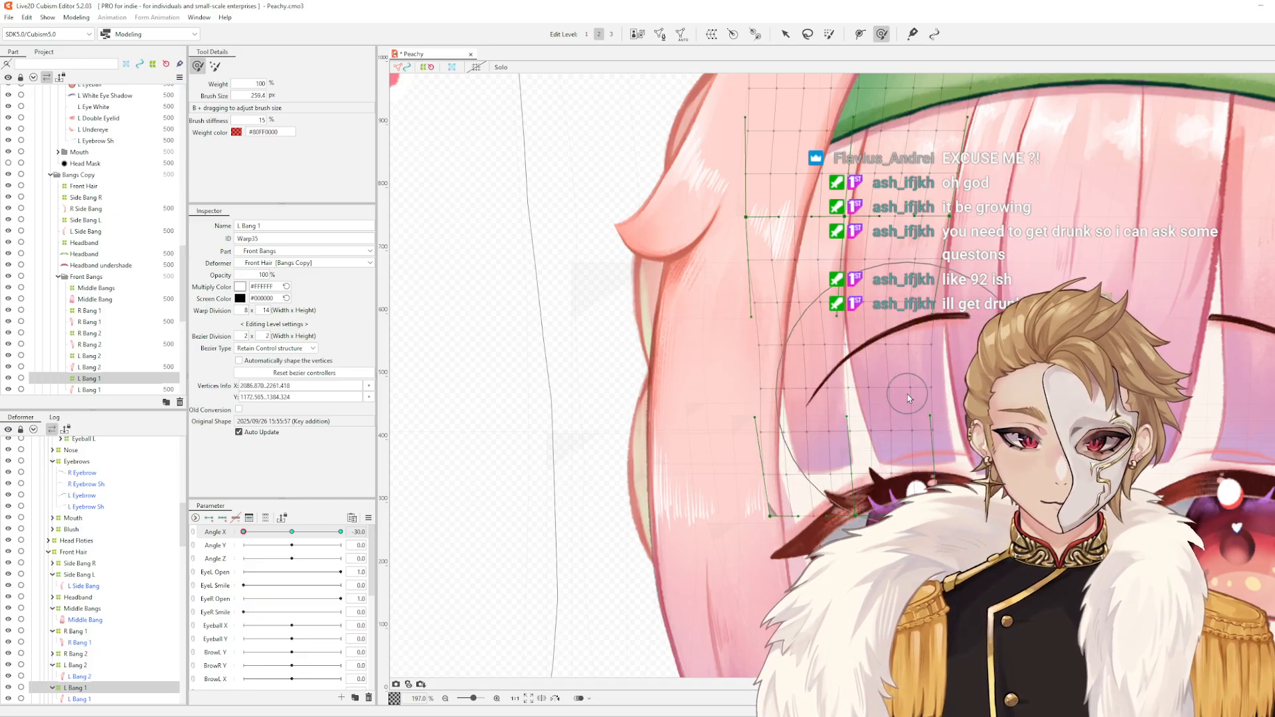
{"action": "scroll", "coordinate": [909, 393], "scroll_direction": "down", "scroll_amount": 6}
{"action": "key", "text": "Escape"}
{"action": "scroll", "coordinate": [944, 375], "scroll_direction": "down", "scroll_amount": 3}
{"action": "scroll", "coordinate": [947, 371], "scroll_direction": "up", "scroll_amount": 3}
{"action": "left_click_drag", "start_coordinate": [947, 371], "coordinate": [818, 411]}
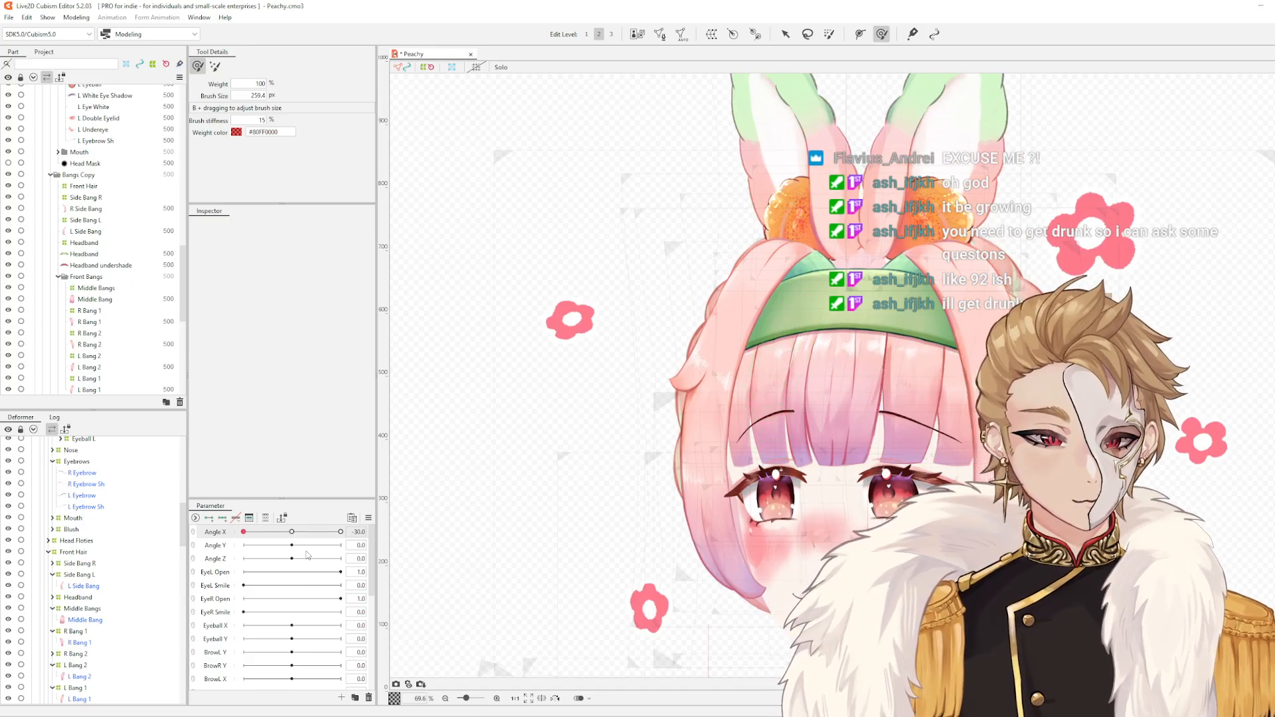
{"action": "scroll", "coordinate": [664, 425], "scroll_direction": "down", "scroll_amount": 3}
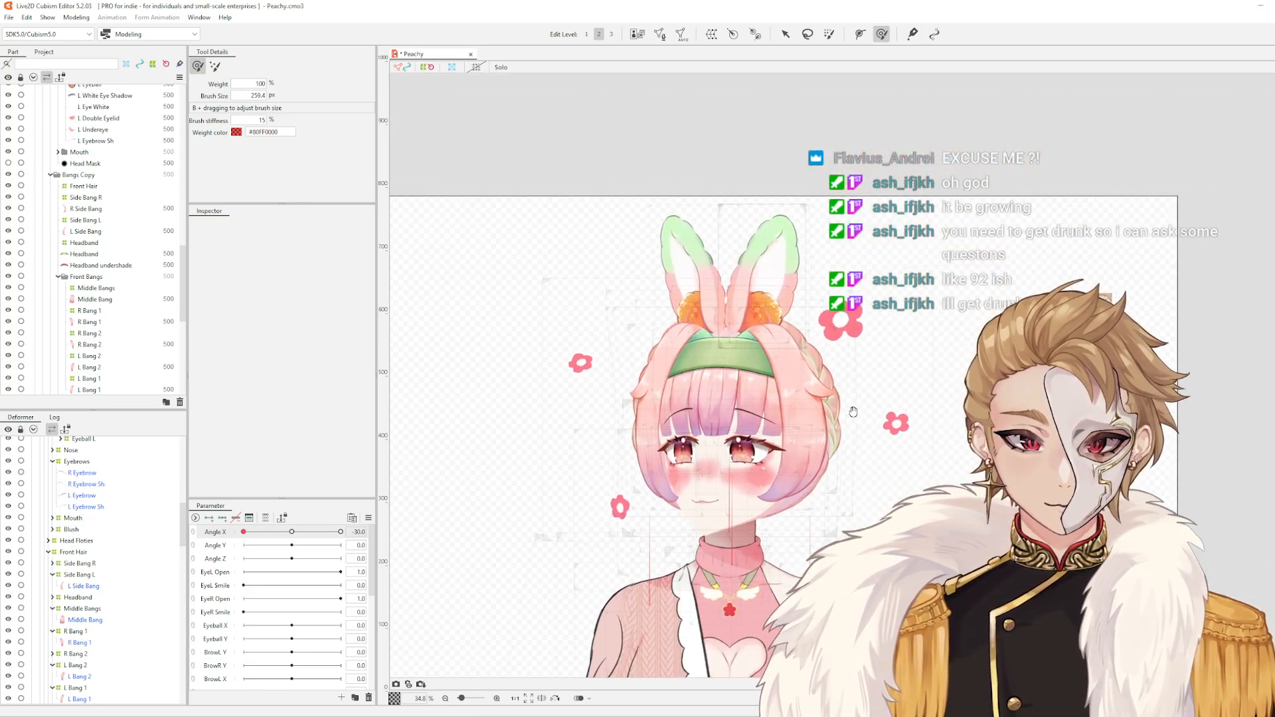
{"action": "scroll", "coordinate": [715, 445], "scroll_direction": "up", "scroll_amount": 5}
{"action": "left_click_drag", "start_coordinate": [716, 445], "coordinate": [842, 442]}
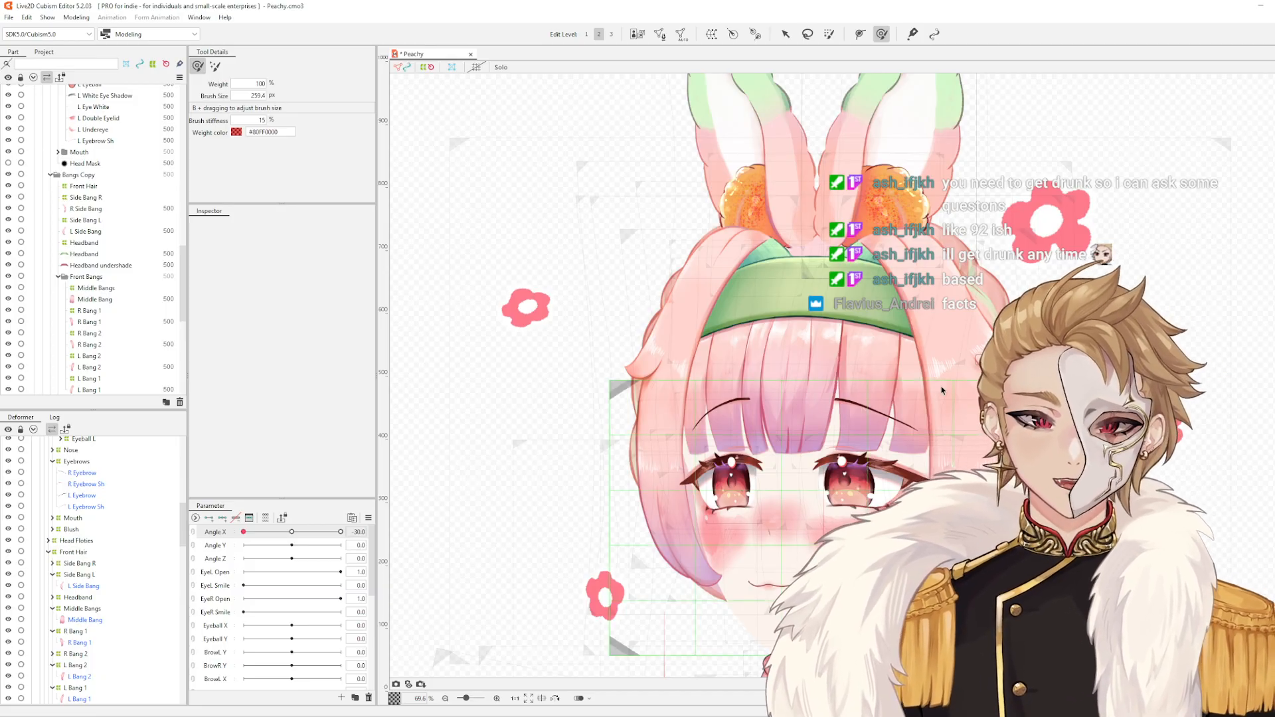
- Select the Side Bang L warp deformer, nudge its upper section above the hair curl beside the headband at Angle X -30, and deselect it
{"action": "left_click", "coordinate": [692, 334]}
{"action": "scroll", "coordinate": [727, 378], "scroll_direction": "up", "scroll_amount": 2}
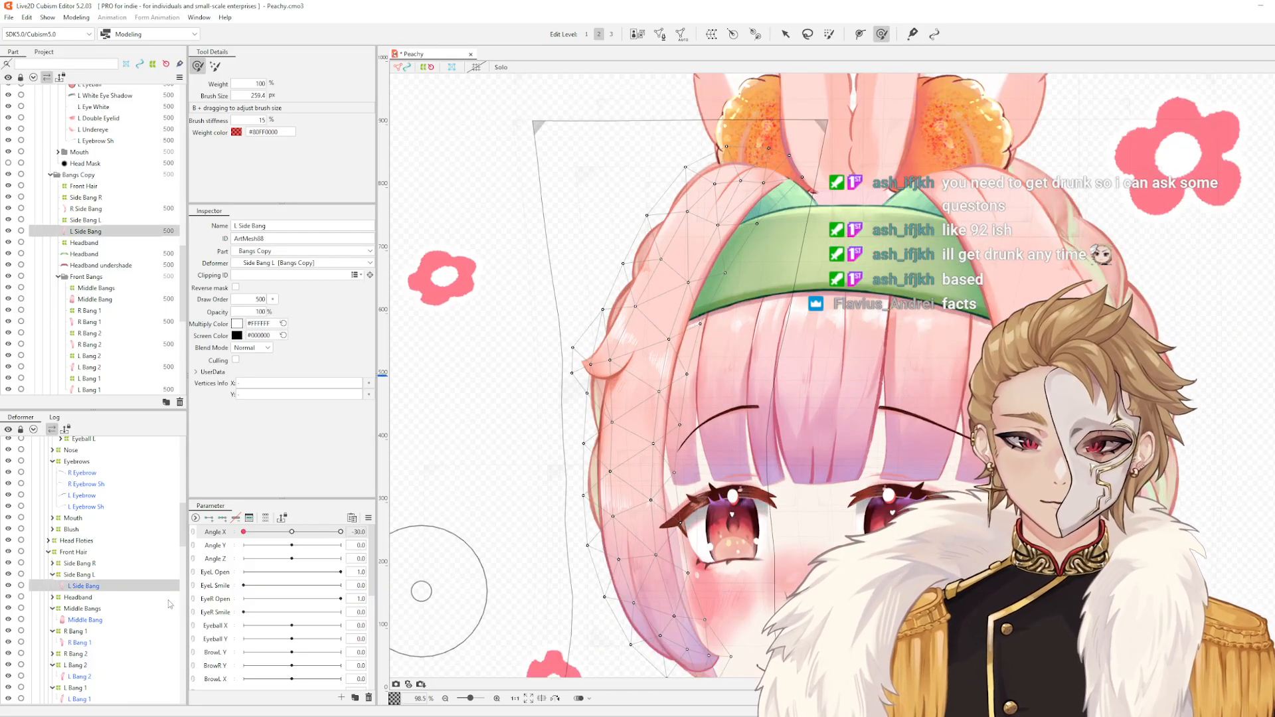
{"action": "left_click", "coordinate": [77, 574]}
{"action": "mouse_move", "coordinate": [244, 531]}
{"action": "left_mouse_down"}
{"action": "mouse_move", "coordinate": [265, 532]}
{"action": "mouse_move", "coordinate": [244, 532]}
{"action": "left_mouse_up"}
{"action": "scroll", "coordinate": [656, 319], "scroll_direction": "up", "scroll_amount": 2}
{"action": "left_click", "coordinate": [656, 320]}
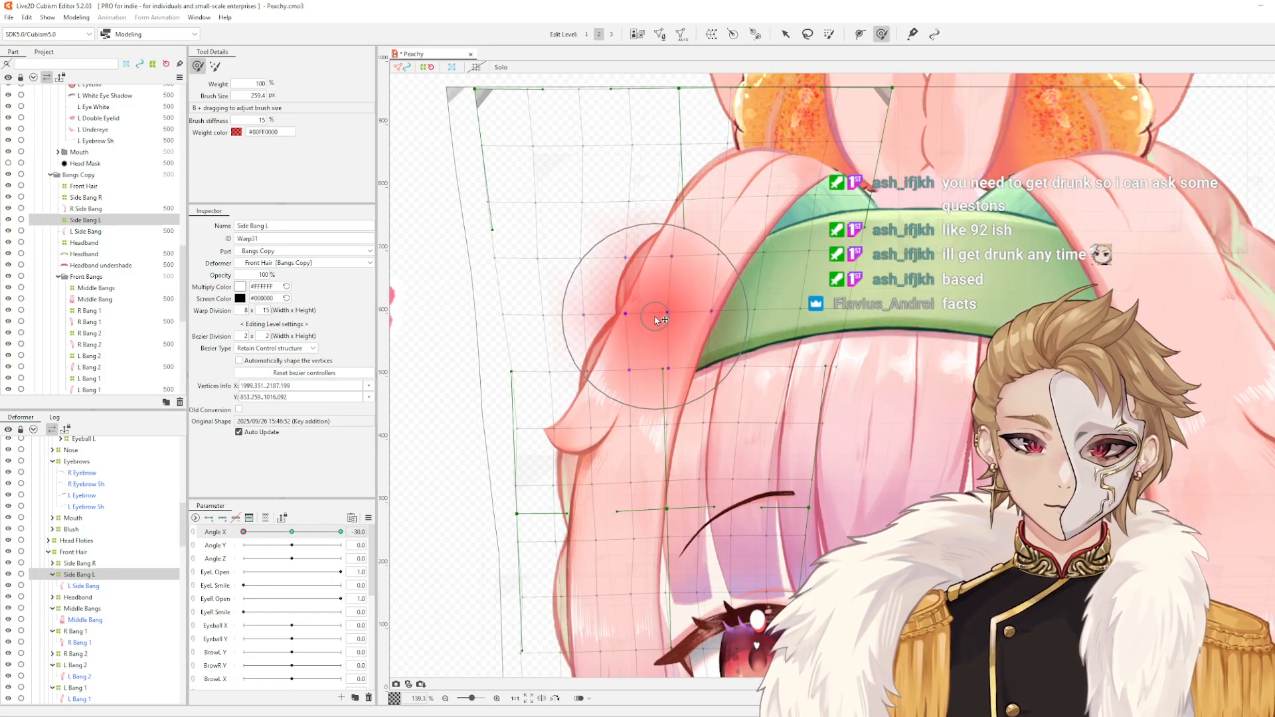
{"action": "scroll", "coordinate": [807, 275], "scroll_direction": "down", "scroll_amount": 4}
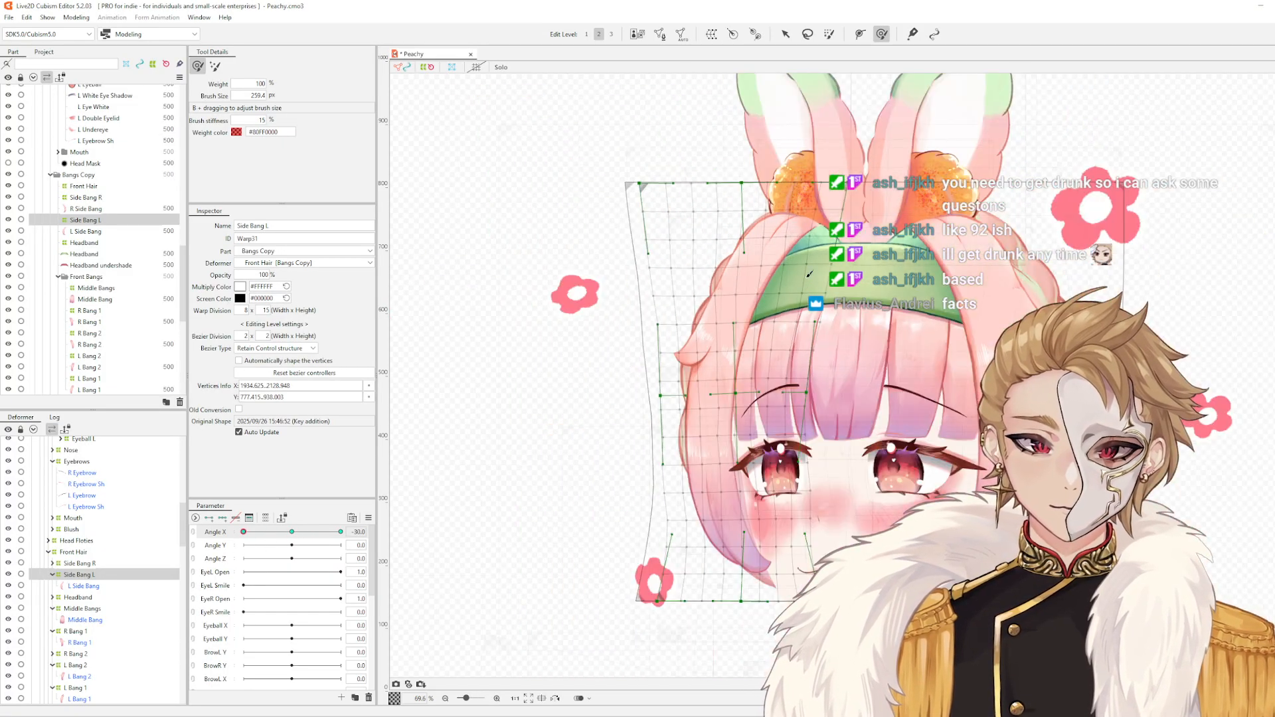
{"action": "scroll", "coordinate": [809, 274], "scroll_direction": "up", "scroll_amount": 3}
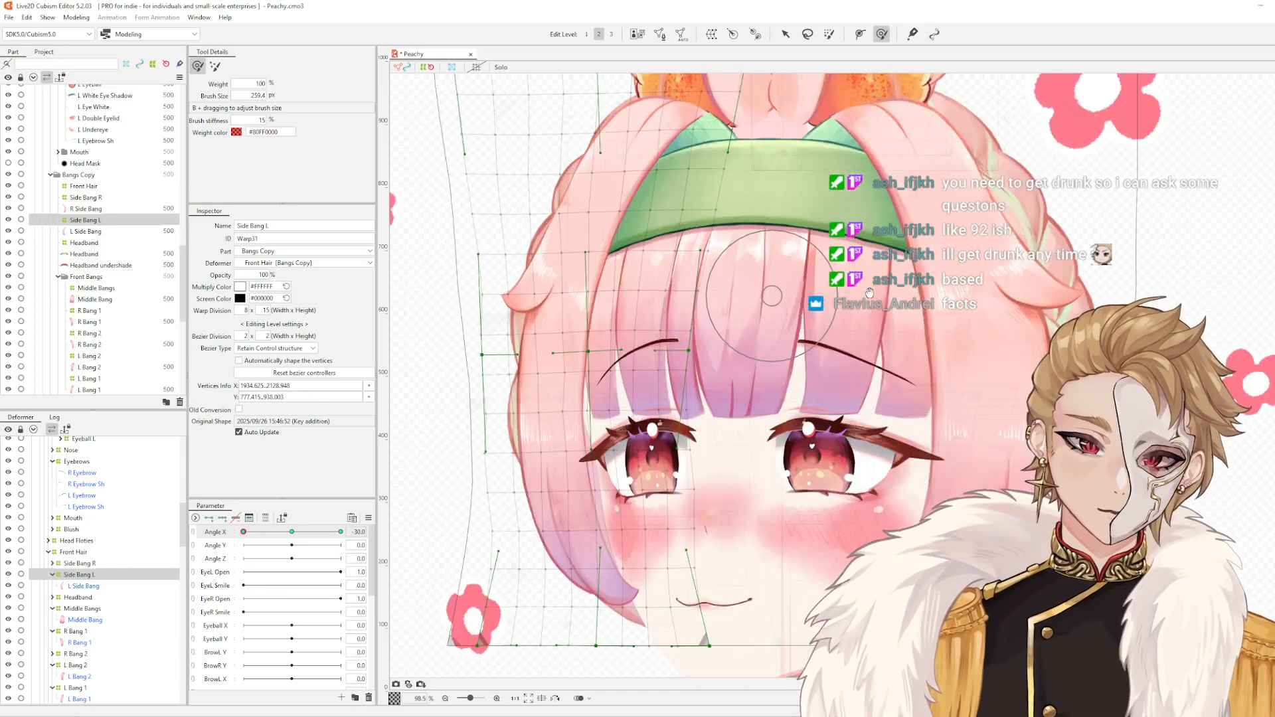
{"action": "left_click_drag", "start_coordinate": [870, 293], "coordinate": [1010, 290]}
{"action": "key", "text": "Escape"}
- Examine the whole head at Angle X -30 and move the parameter to check the reshaped side bang's motion
{"action": "scroll", "coordinate": [1011, 291], "scroll_direction": "down", "scroll_amount": 2}
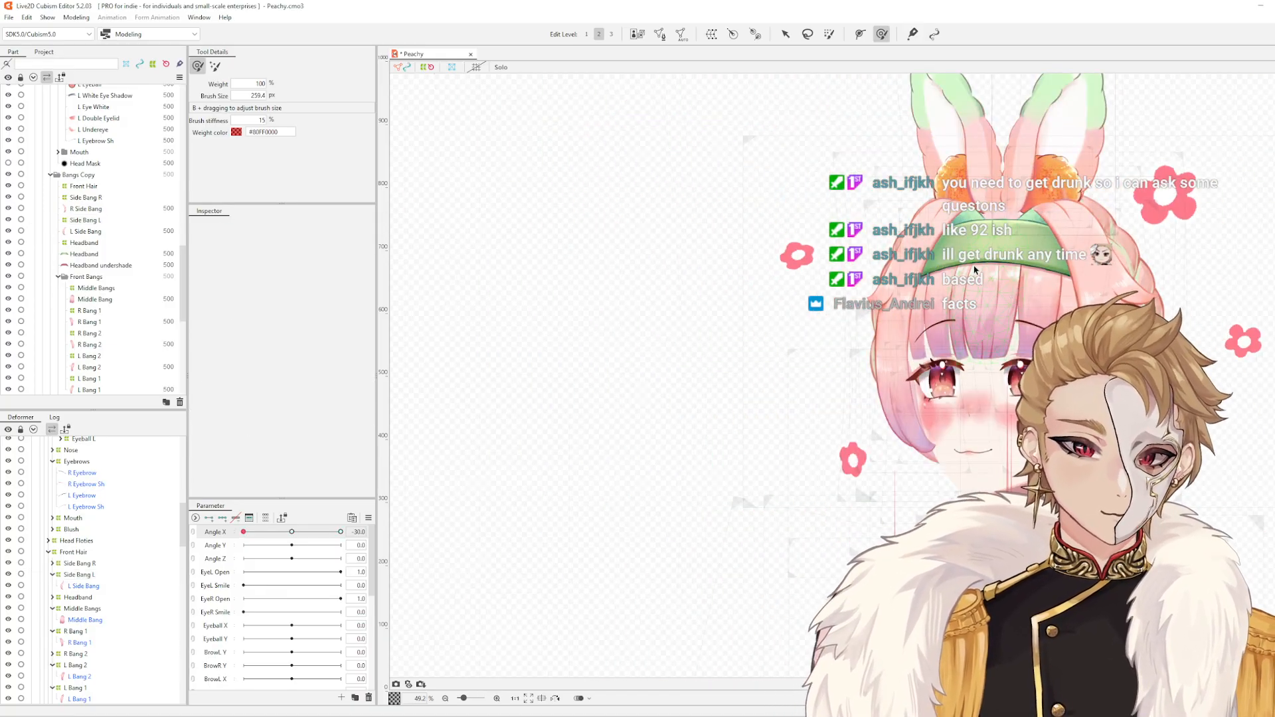
{"action": "scroll", "coordinate": [943, 211], "scroll_direction": "up", "scroll_amount": 3}
{"action": "scroll", "coordinate": [1054, 338], "scroll_direction": "down", "scroll_amount": 3}
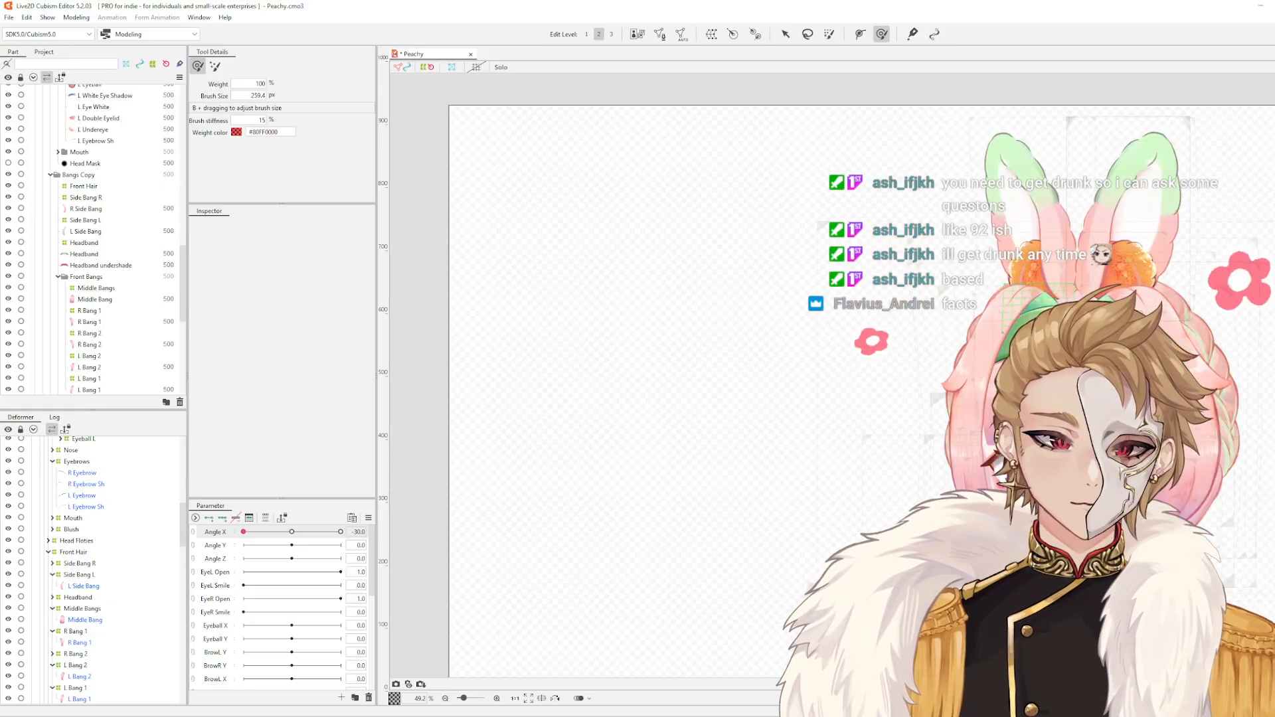
{"action": "scroll", "coordinate": [982, 336], "scroll_direction": "up", "scroll_amount": 2}
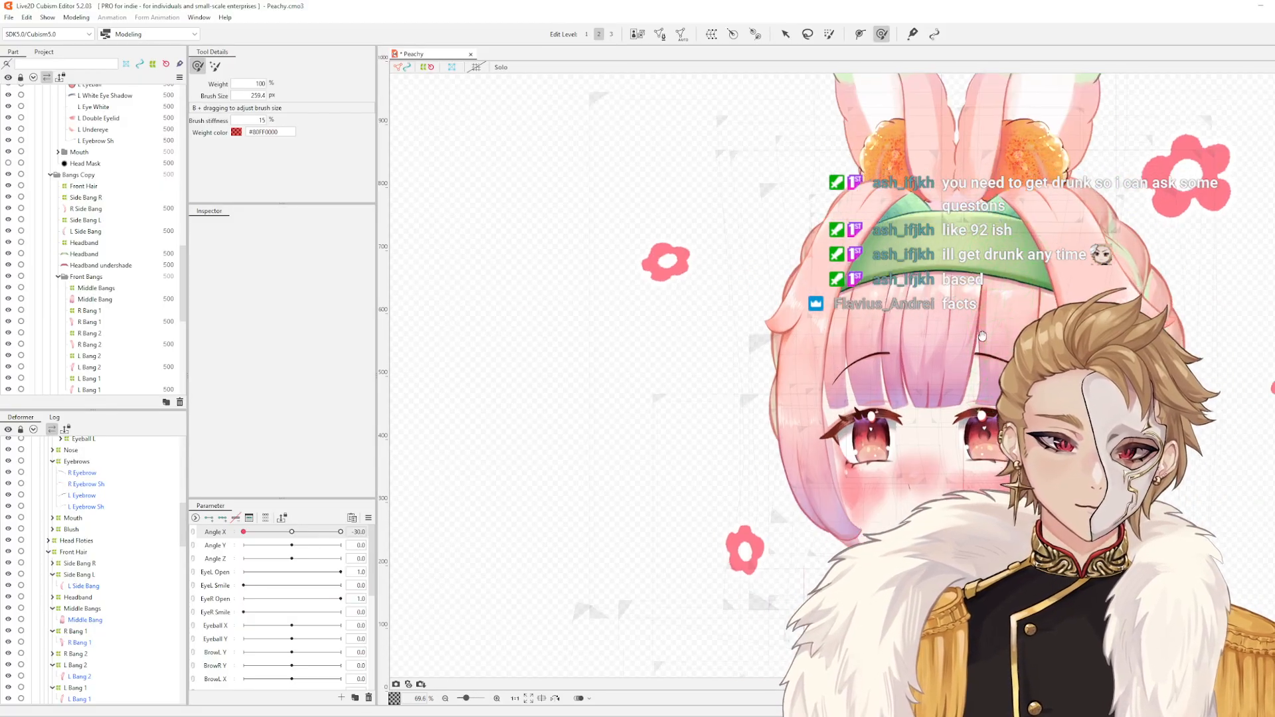
{"action": "left_click_drag", "start_coordinate": [982, 337], "coordinate": [841, 283]}
{"action": "scroll", "coordinate": [981, 429], "scroll_direction": "up", "scroll_amount": 1}
{"action": "left_click_drag", "start_coordinate": [981, 429], "coordinate": [1169, 474]}
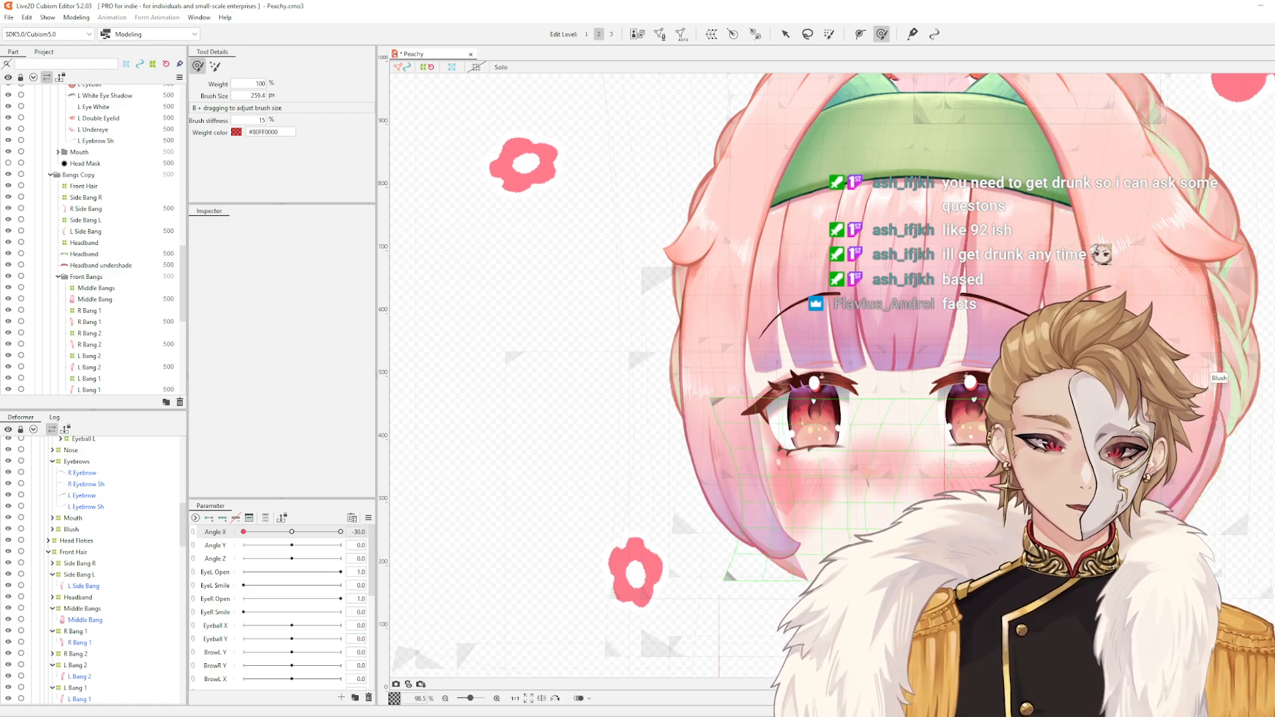
{"action": "left_click_drag", "start_coordinate": [243, 532], "coordinate": [235, 556]}
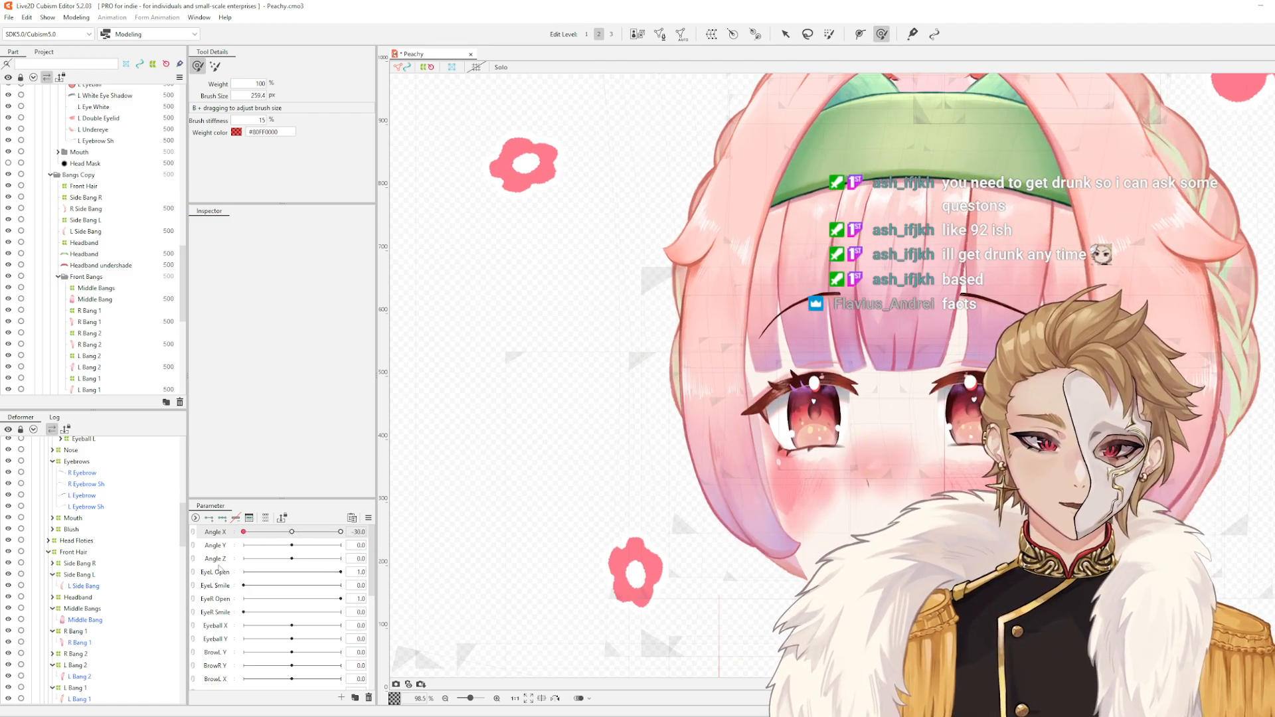
- Select the Side Bang R warp deformer and preview its movement around Angle X -30
{"action": "left_click", "coordinate": [1202, 448]}
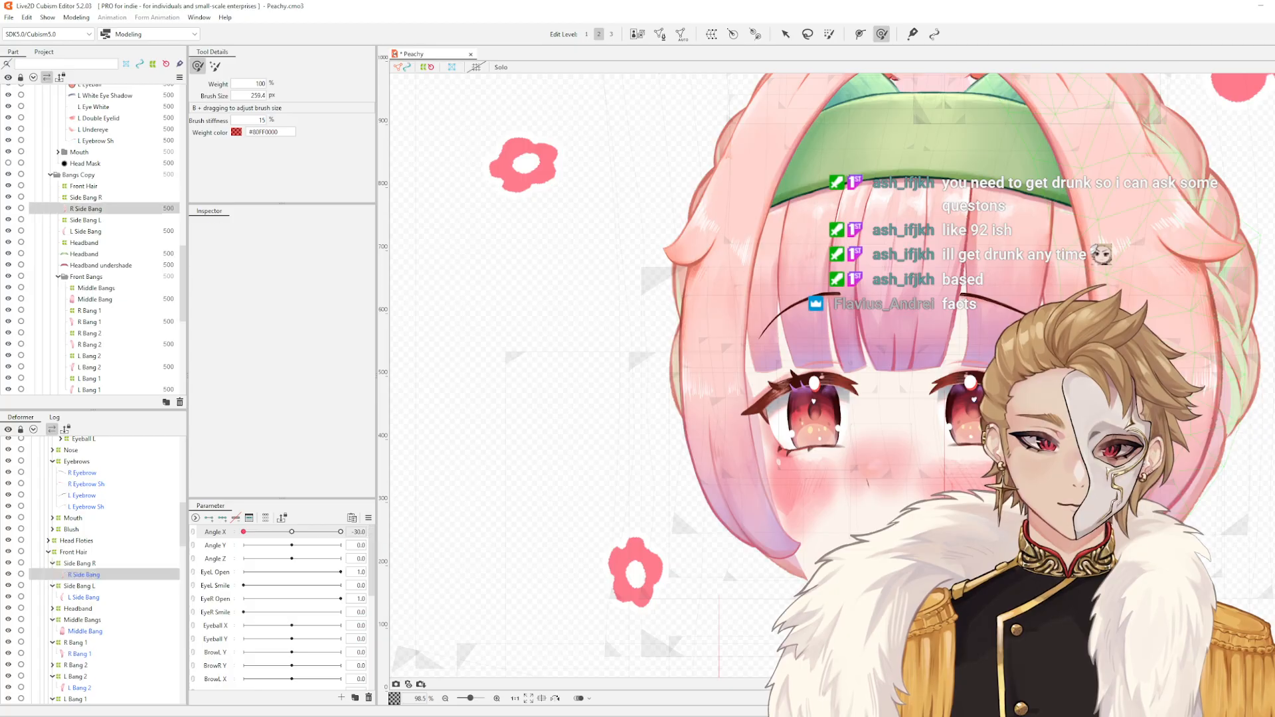
{"action": "left_click", "coordinate": [78, 563]}
{"action": "left_click_drag", "start_coordinate": [244, 532], "coordinate": [202, 563]}
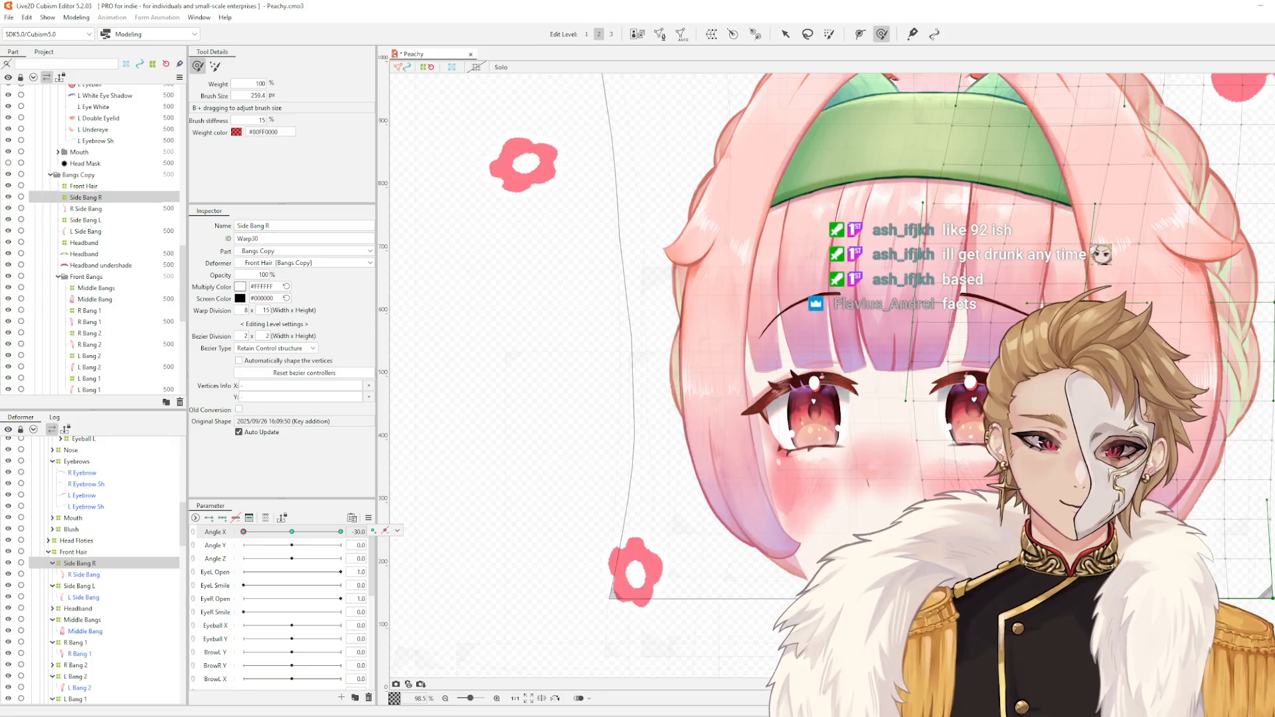
{"action": "left_click_drag", "start_coordinate": [1049, 474], "coordinate": [986, 511]}
{"action": "scroll", "coordinate": [944, 450], "scroll_direction": "down", "scroll_amount": 5}
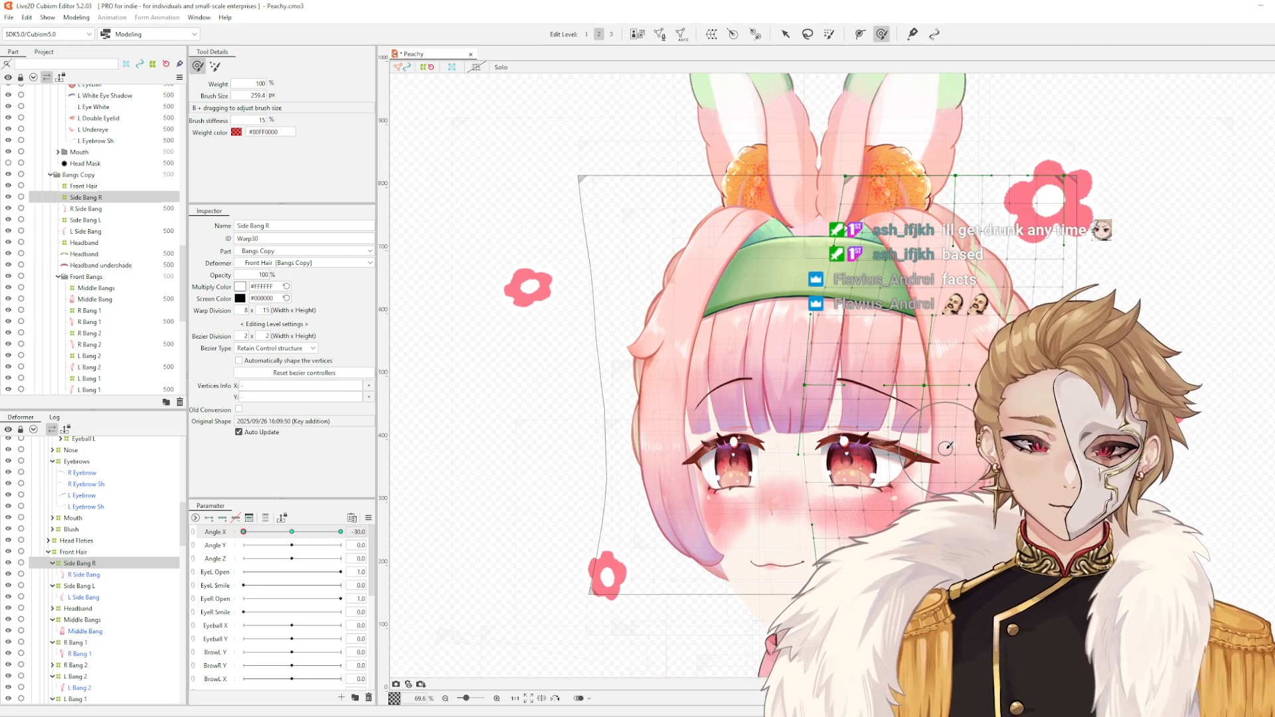
- Compare the Side Bang R shape at Angle X 30 and -30, ending at -30
{"action": "scroll", "coordinate": [945, 448], "scroll_direction": "up", "scroll_amount": 2}
{"action": "scroll", "coordinate": [946, 447], "scroll_direction": "up", "scroll_amount": 2}
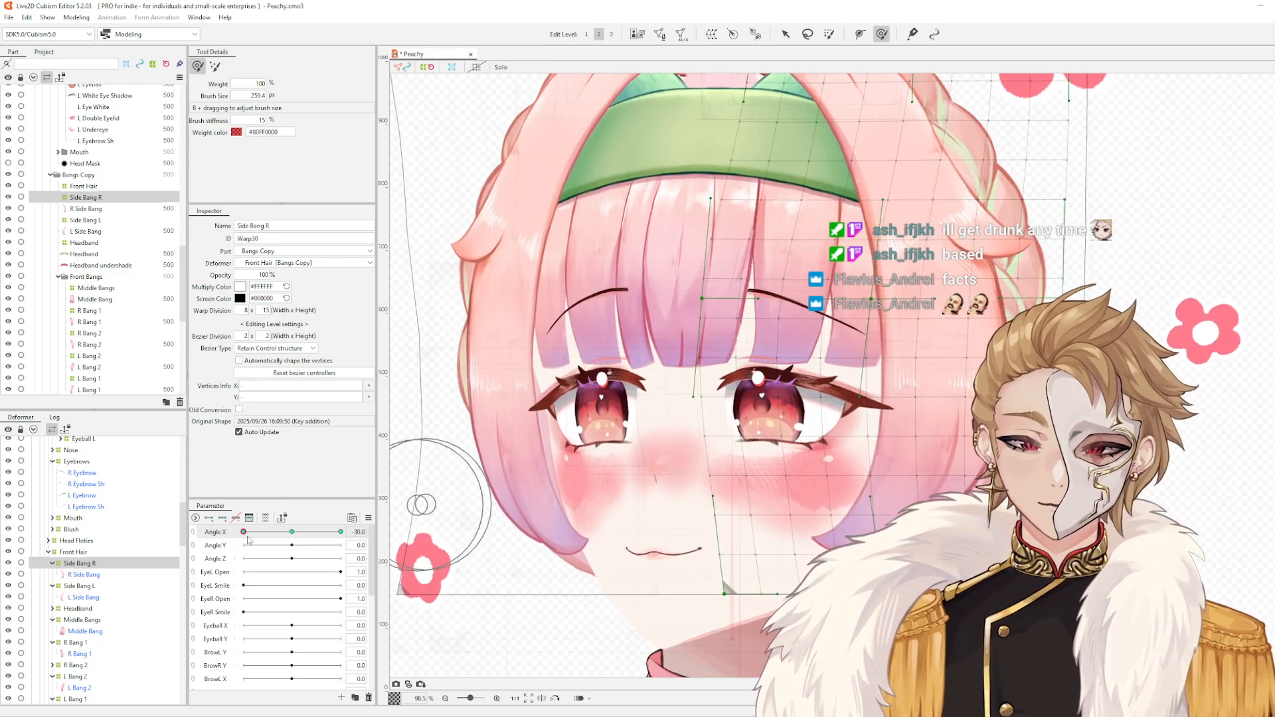
{"action": "left_click_drag", "start_coordinate": [245, 533], "coordinate": [405, 565]}
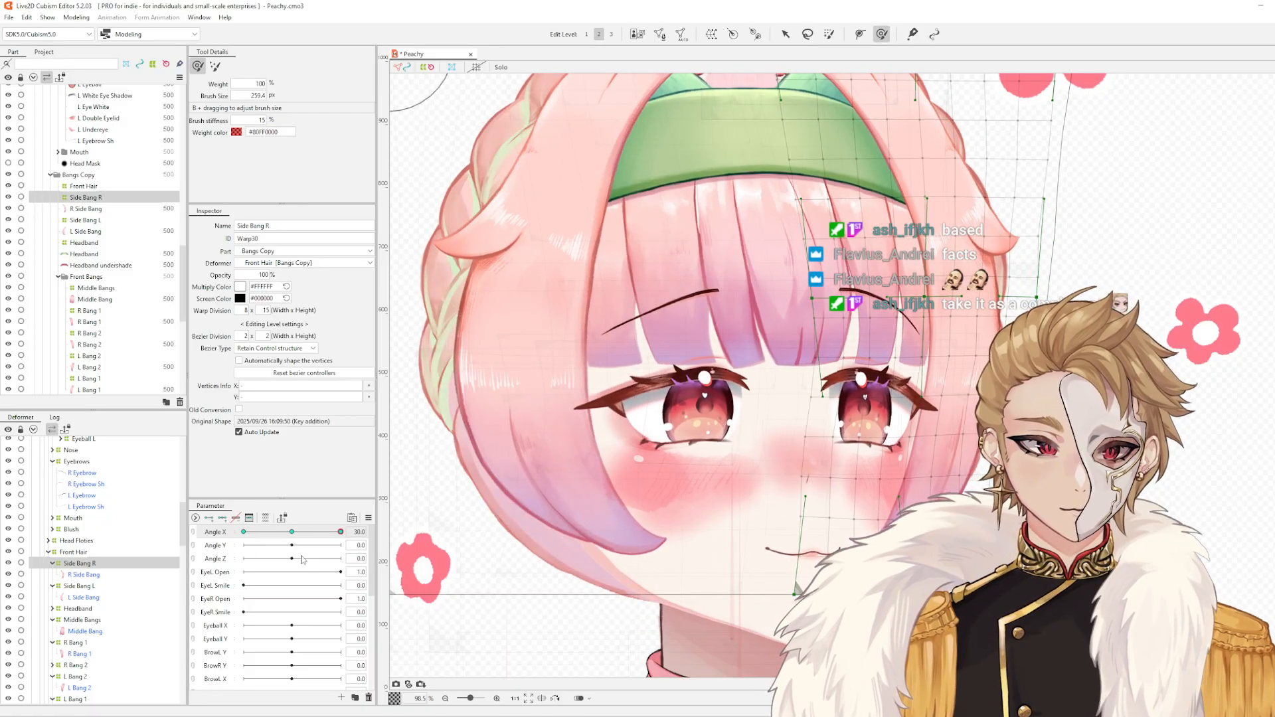
{"action": "left_click_drag", "start_coordinate": [302, 559], "coordinate": [123, 526]}
{"action": "scroll", "coordinate": [790, 289], "scroll_direction": "down", "scroll_amount": 5}
{"action": "scroll", "coordinate": [871, 222], "scroll_direction": "up", "scroll_amount": 5}
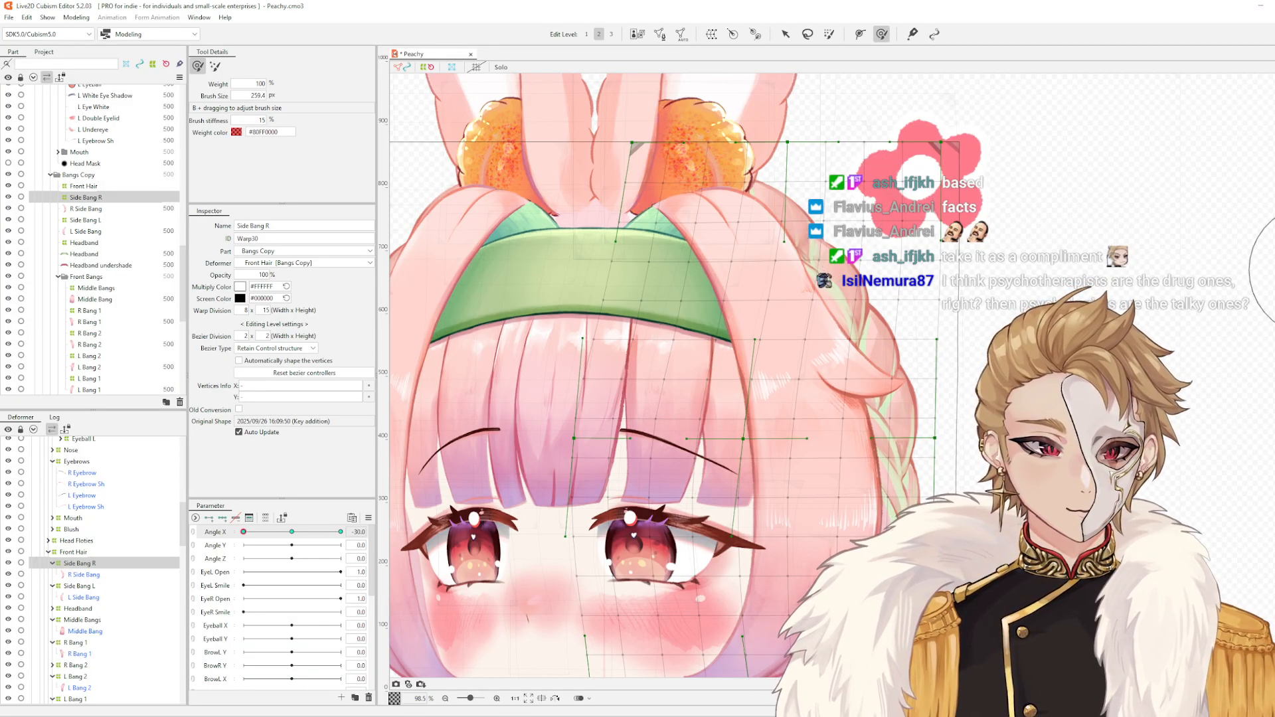
{"action": "scroll", "coordinate": [826, 370], "scroll_direction": "down", "scroll_amount": 3}
{"action": "scroll", "coordinate": [847, 385], "scroll_direction": "up", "scroll_amount": 3}
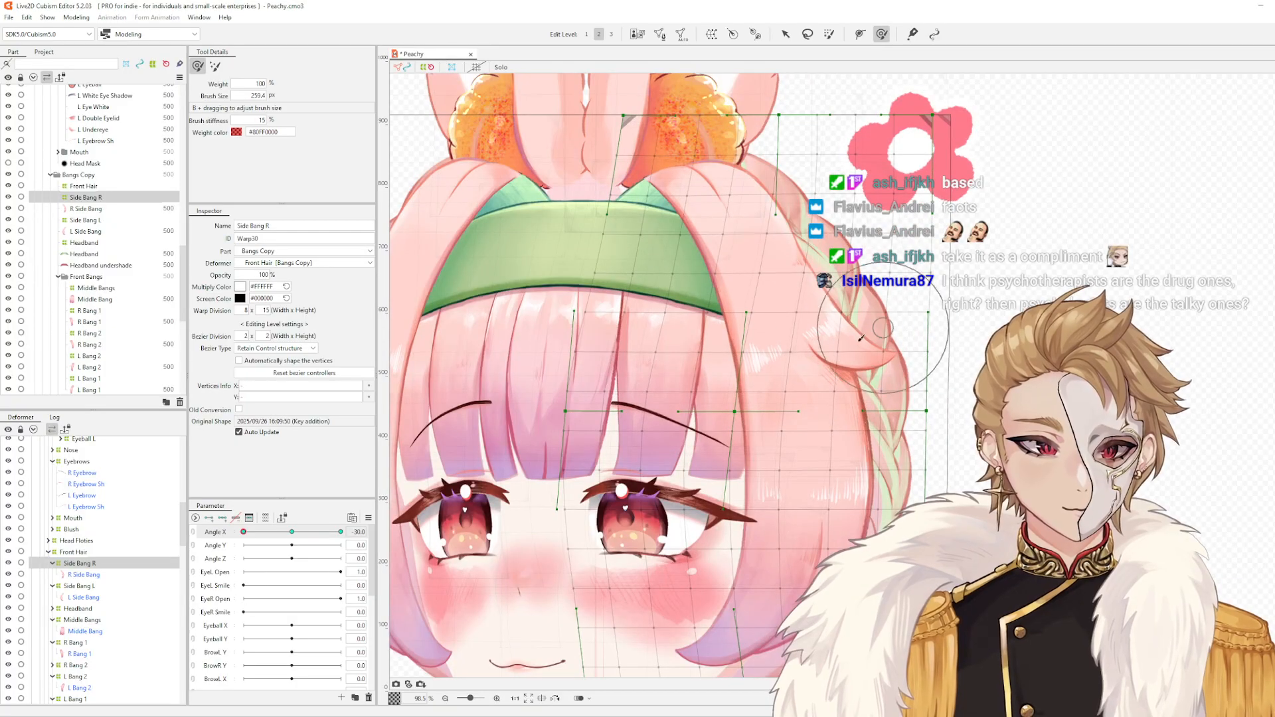
{"action": "scroll", "coordinate": [861, 339], "scroll_direction": "down", "scroll_amount": 2}
{"action": "scroll", "coordinate": [870, 286], "scroll_direction": "up", "scroll_amount": 2}
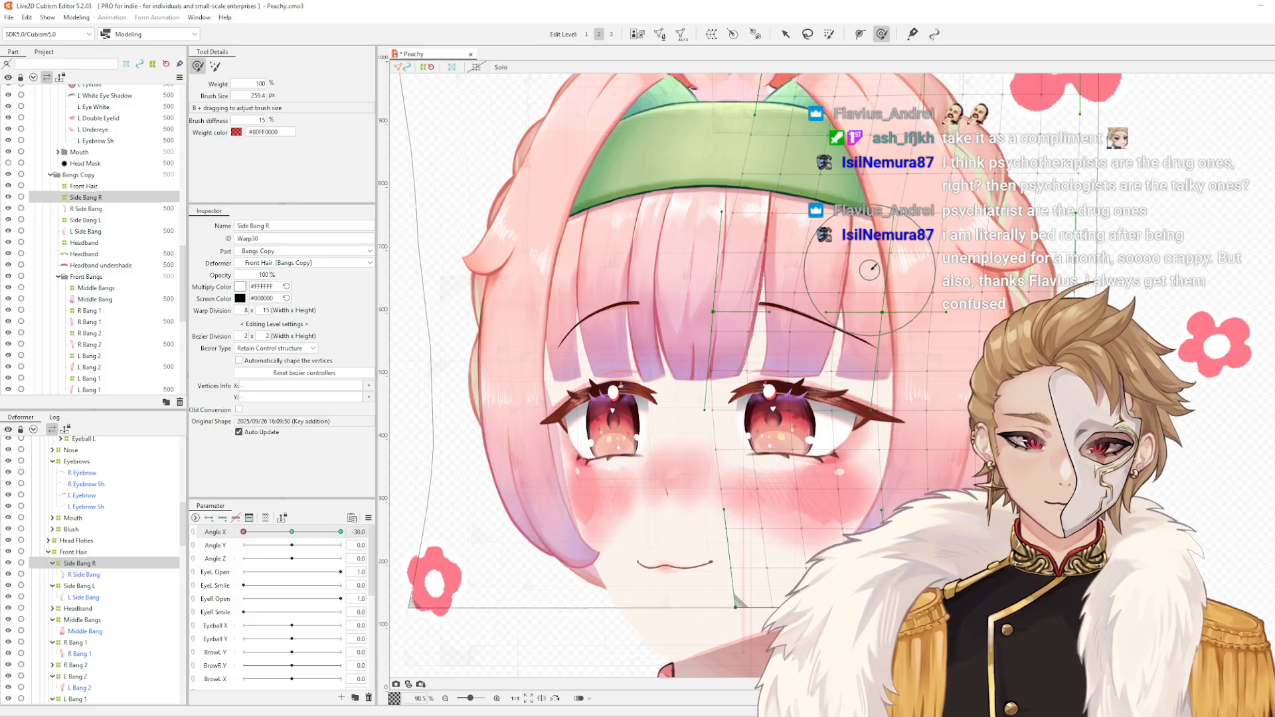
- Select the Middle Bangs warp deformer, set Angle X to 30, and reshape its lower middle section with a large deform brush
{"action": "left_click", "coordinate": [85, 631]}
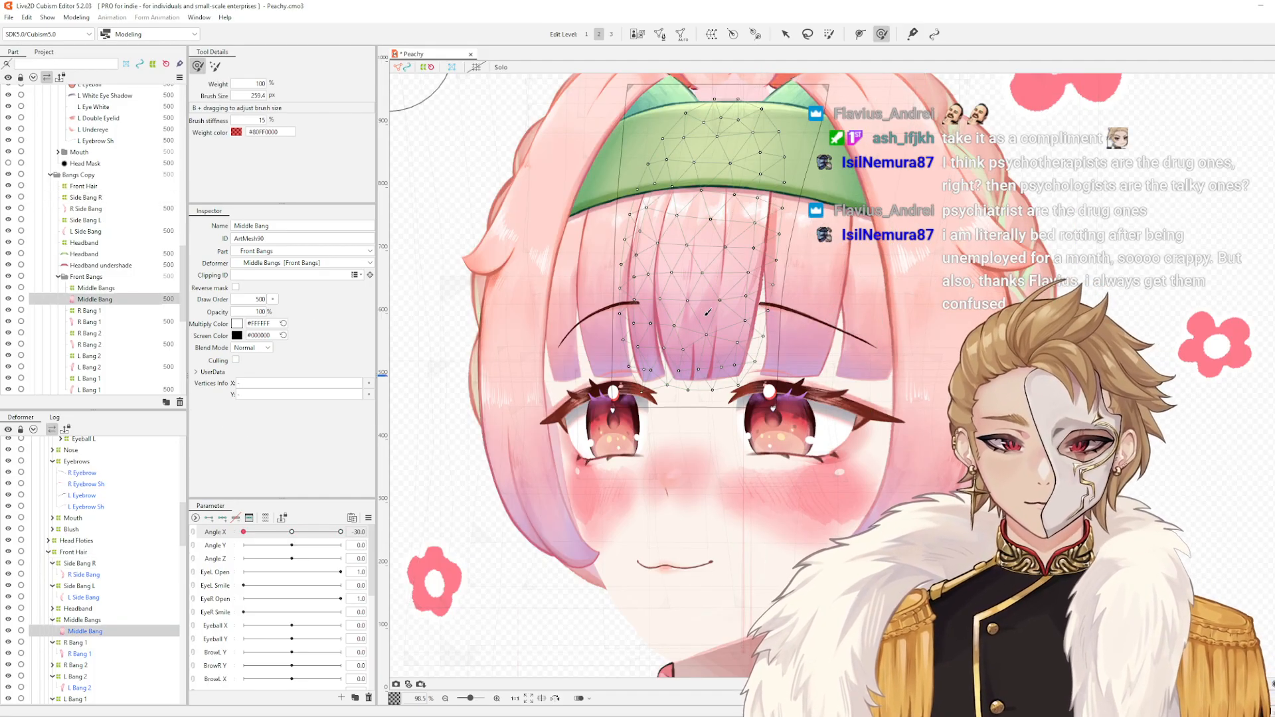
{"action": "left_click", "coordinate": [85, 621]}
{"action": "left_click_drag", "start_coordinate": [243, 533], "coordinate": [341, 533]}
{"action": "scroll", "coordinate": [846, 401], "scroll_direction": "up", "scroll_amount": 3}
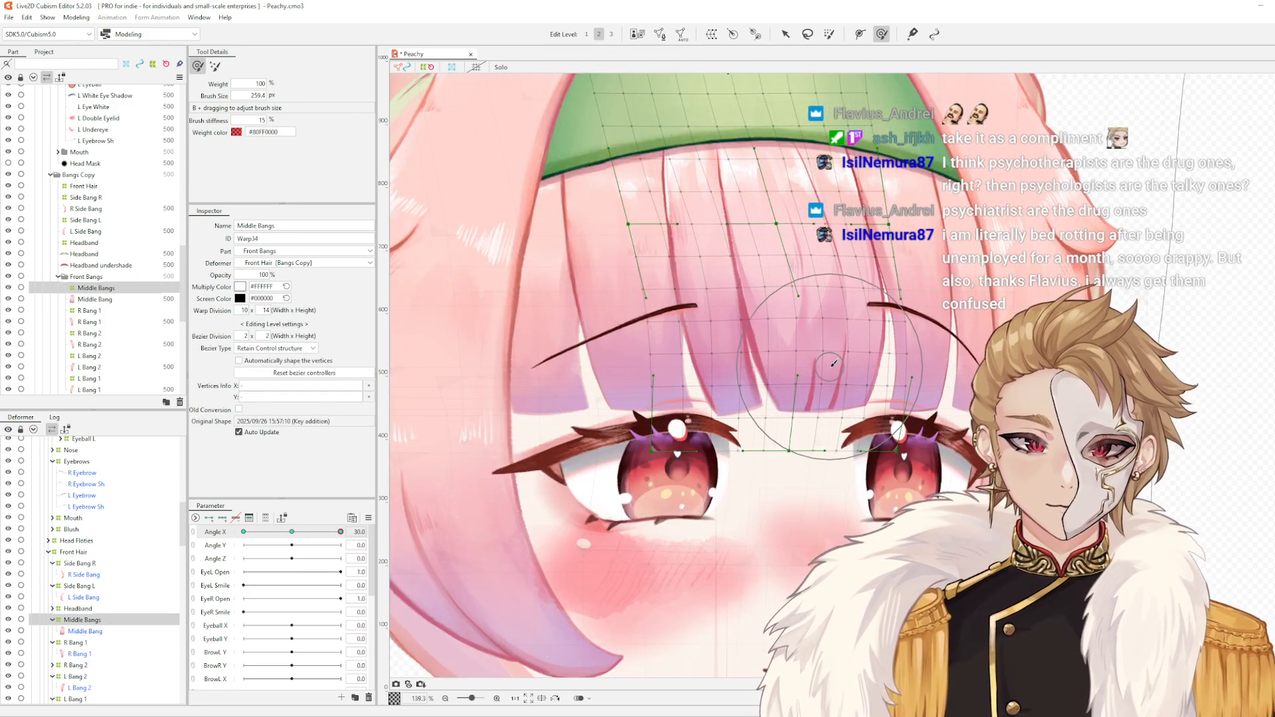
{"action": "left_click_drag", "start_coordinate": [845, 401], "coordinate": [830, 322]}
{"action": "left_click", "coordinate": [830, 322]}
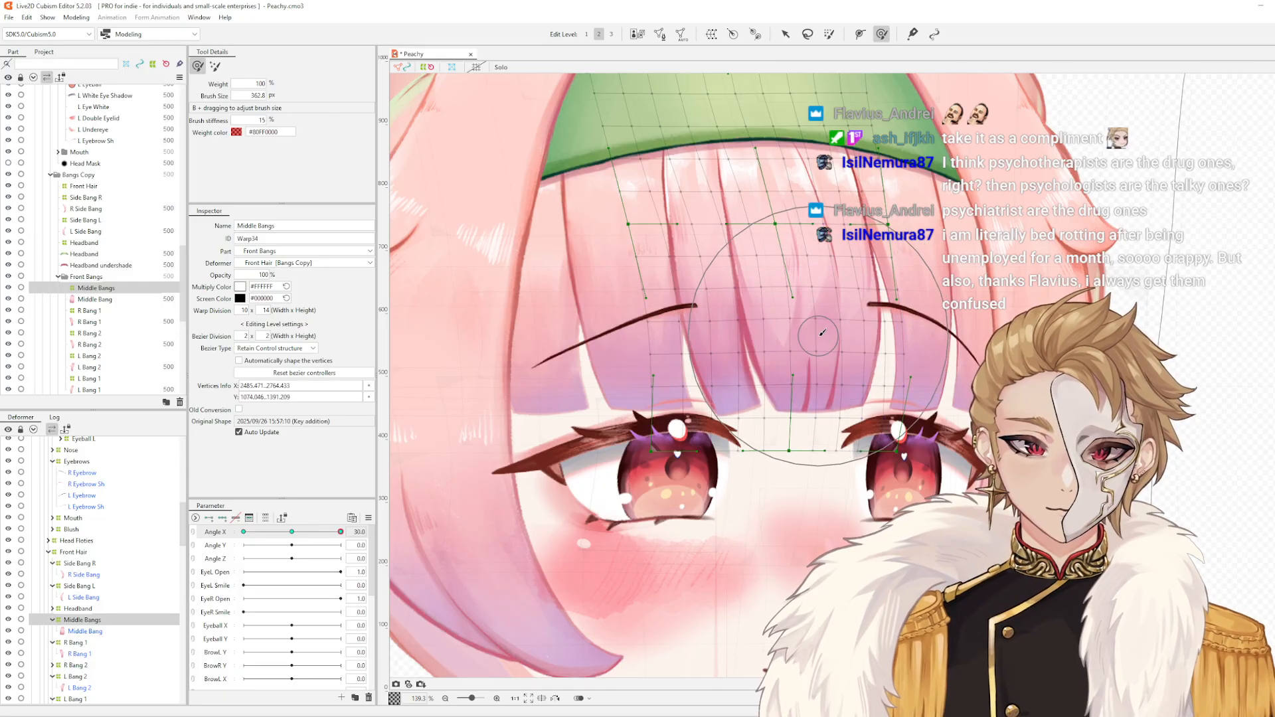
{"action": "left_click", "coordinate": [818, 340]}
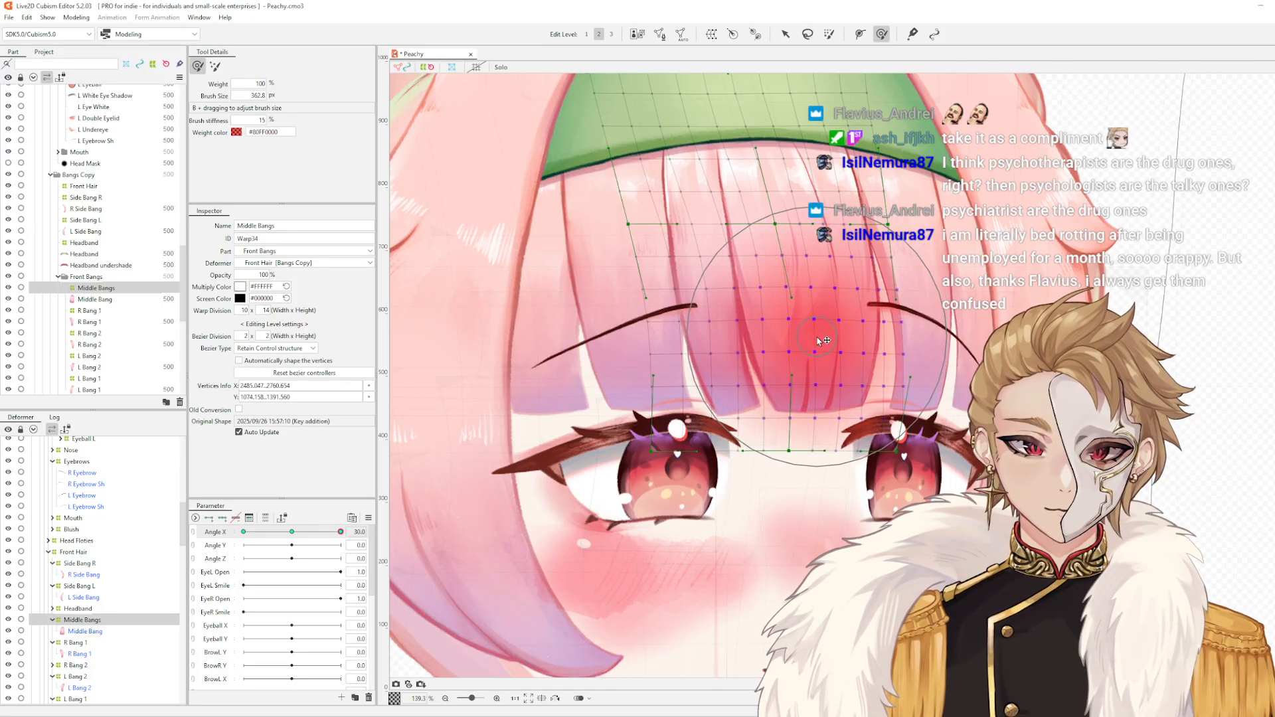
- Adjust the Middle Bangs warp's outer edge beside the eyebrow, from below the headband down to the strand tips
{"action": "left_click", "coordinate": [838, 245]}
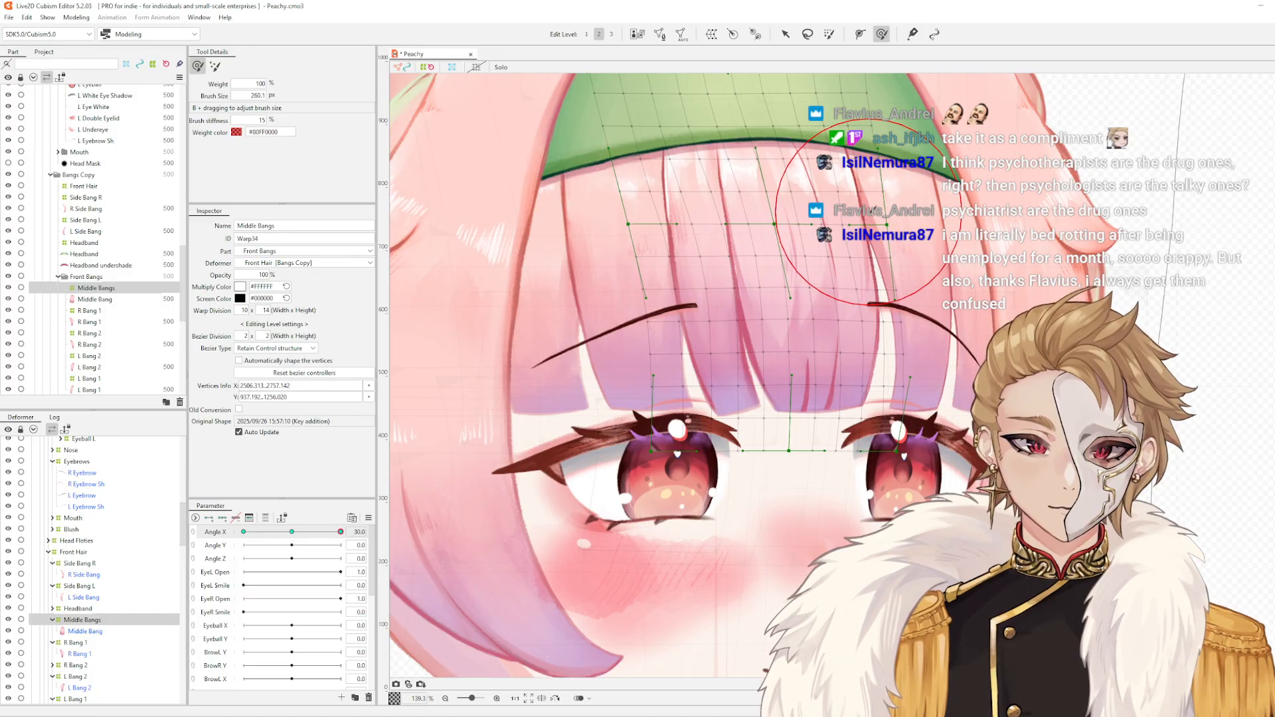
{"action": "left_click_drag", "start_coordinate": [905, 249], "coordinate": [878, 248]}
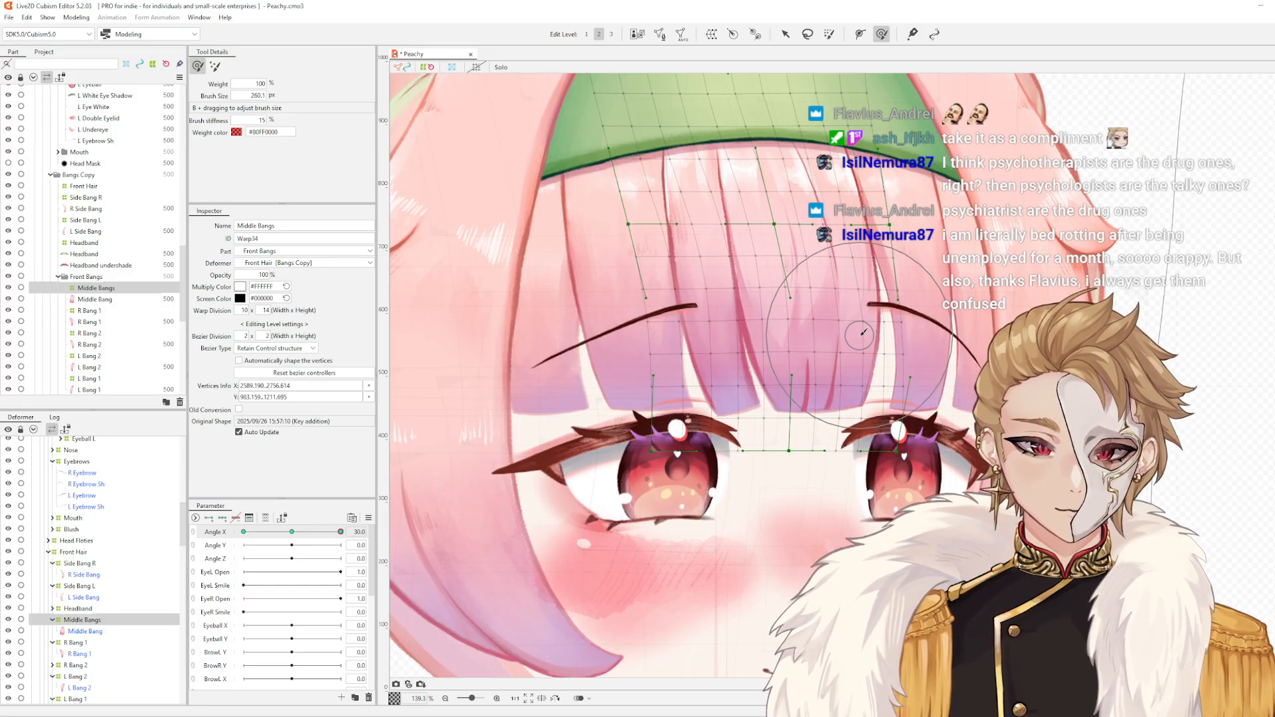
{"action": "left_click_drag", "start_coordinate": [834, 366], "coordinate": [872, 368]}
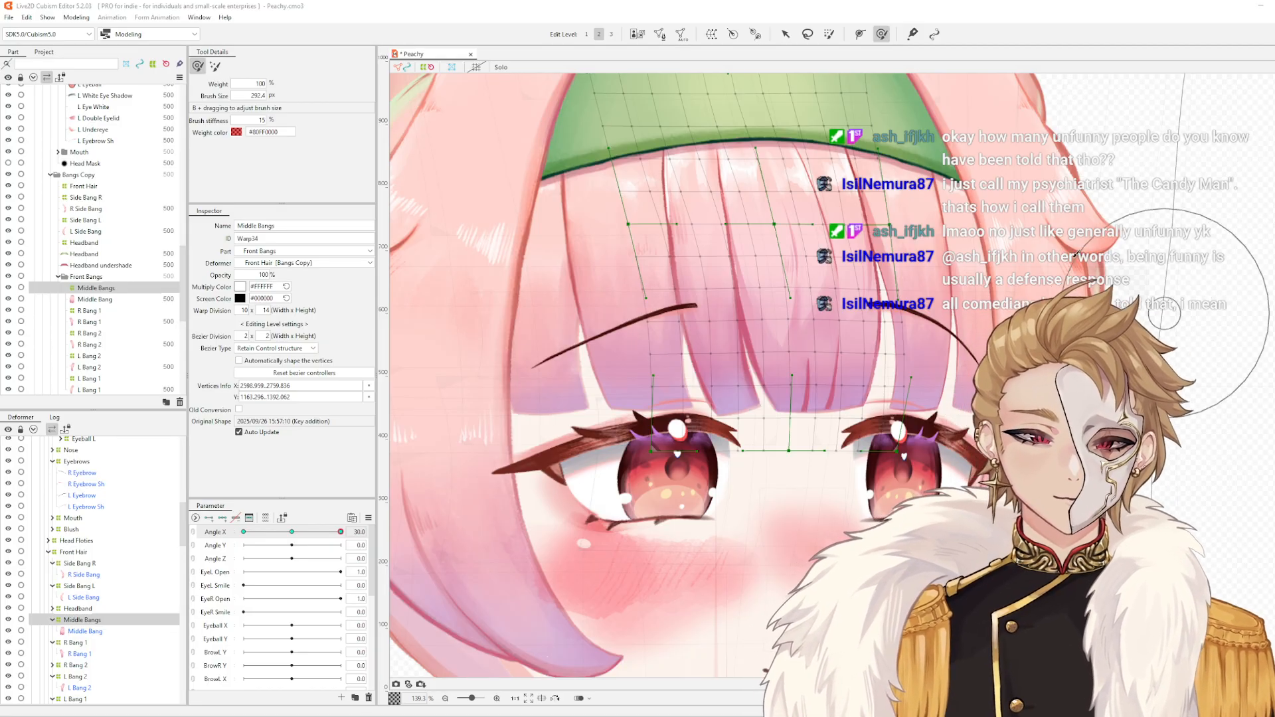
- Nudge the Middle Bangs strands beside the far eyebrow with a smaller brush and check their motion around Angle X 30
{"action": "scroll", "coordinate": [948, 223], "scroll_direction": "up", "scroll_amount": 3}
{"action": "scroll", "coordinate": [948, 223], "scroll_direction": "down", "scroll_amount": 3}
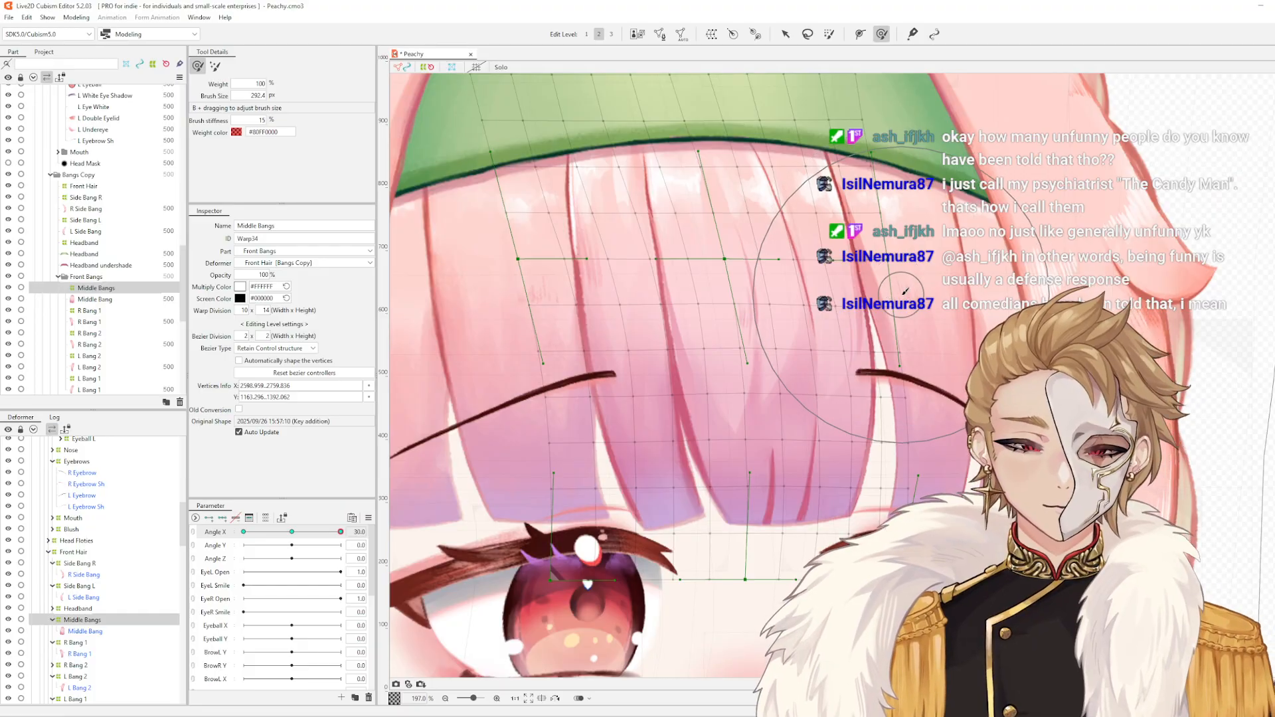
{"action": "mouse_move", "coordinate": [901, 294]}
{"action": "left_mouse_down"}
{"action": "mouse_move", "coordinate": [994, 292]}
{"action": "mouse_move", "coordinate": [994, 332]}
{"action": "mouse_move", "coordinate": [911, 236]}
{"action": "mouse_move", "coordinate": [932, 289]}
{"action": "mouse_move", "coordinate": [933, 265]}
{"action": "mouse_move", "coordinate": [926, 292]}
{"action": "left_mouse_up"}
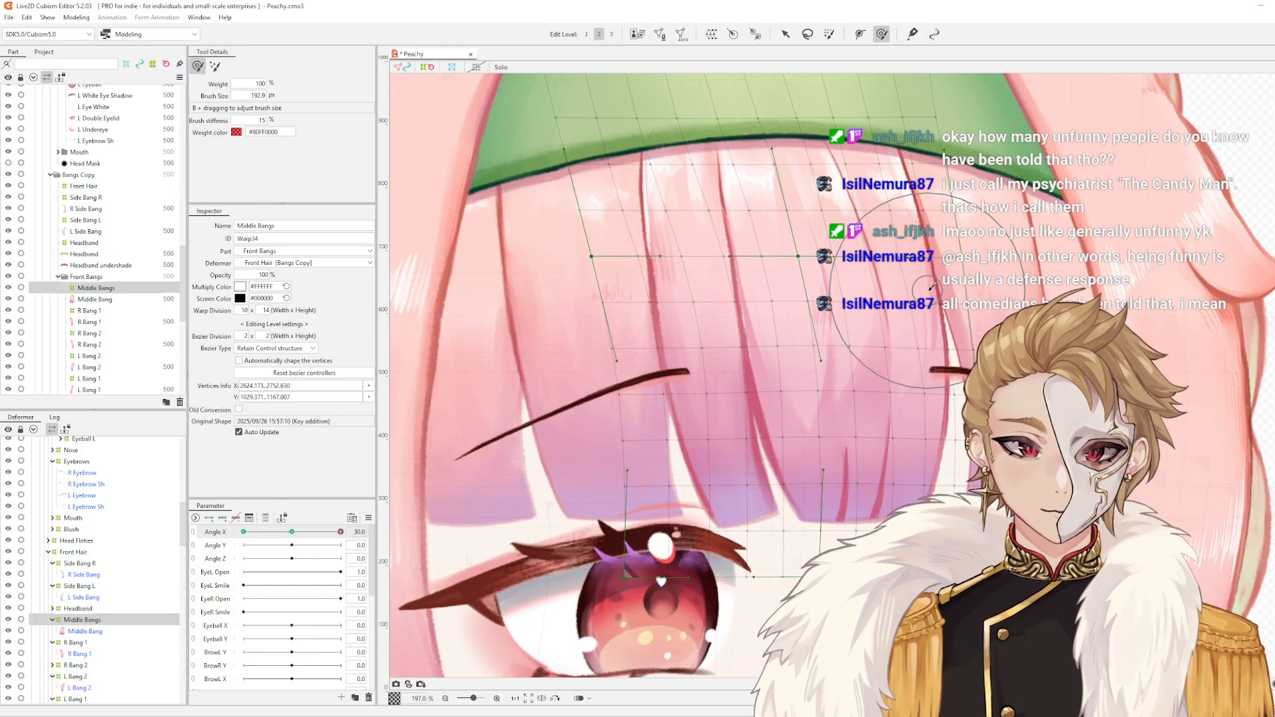
{"action": "scroll", "coordinate": [936, 295], "scroll_direction": "down", "scroll_amount": 3}
{"action": "scroll", "coordinate": [937, 315], "scroll_direction": "up", "scroll_amount": 2}
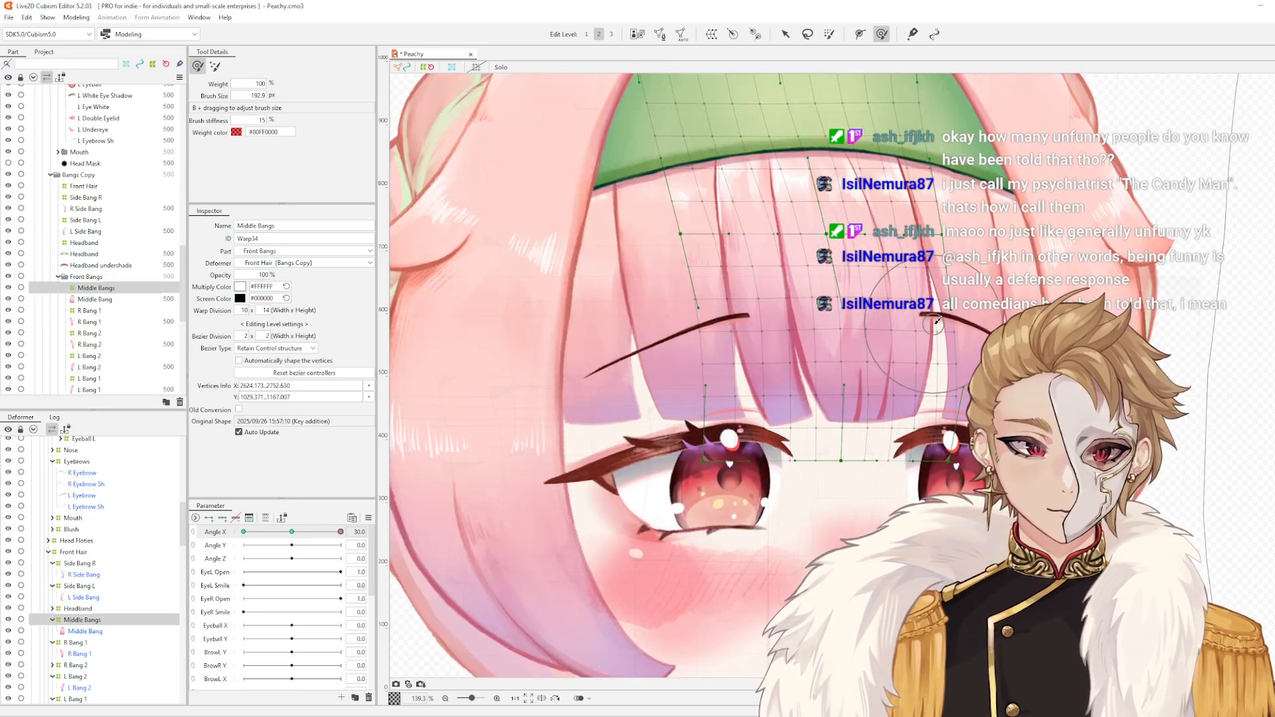
{"action": "mouse_move", "coordinate": [338, 533]}
{"action": "left_mouse_down"}
{"action": "mouse_move", "coordinate": [244, 533]}
{"action": "mouse_move", "coordinate": [341, 533]}
{"action": "left_mouse_up"}
- Reshape the Middle Bangs strands below the headband on the near side, then refine the far edge at Angle X 30
{"action": "left_click_drag", "start_coordinate": [713, 226], "coordinate": [711, 246]}
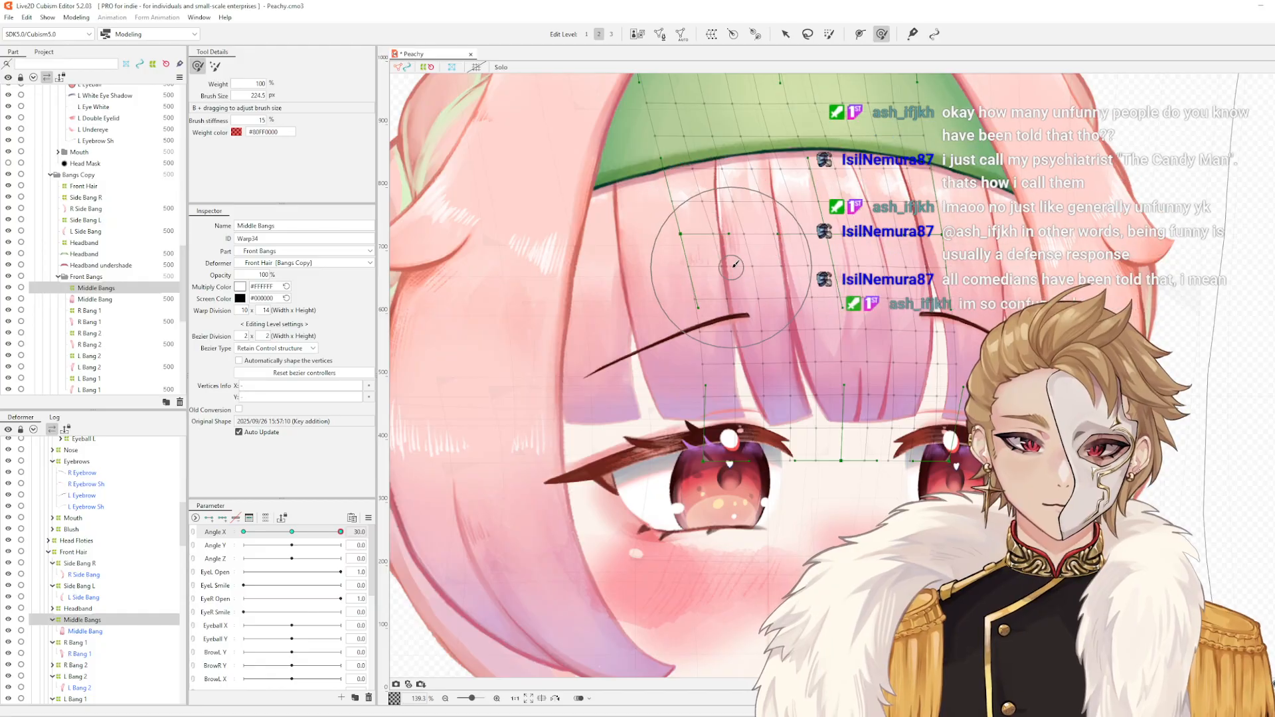
{"action": "left_click", "coordinate": [740, 250]}
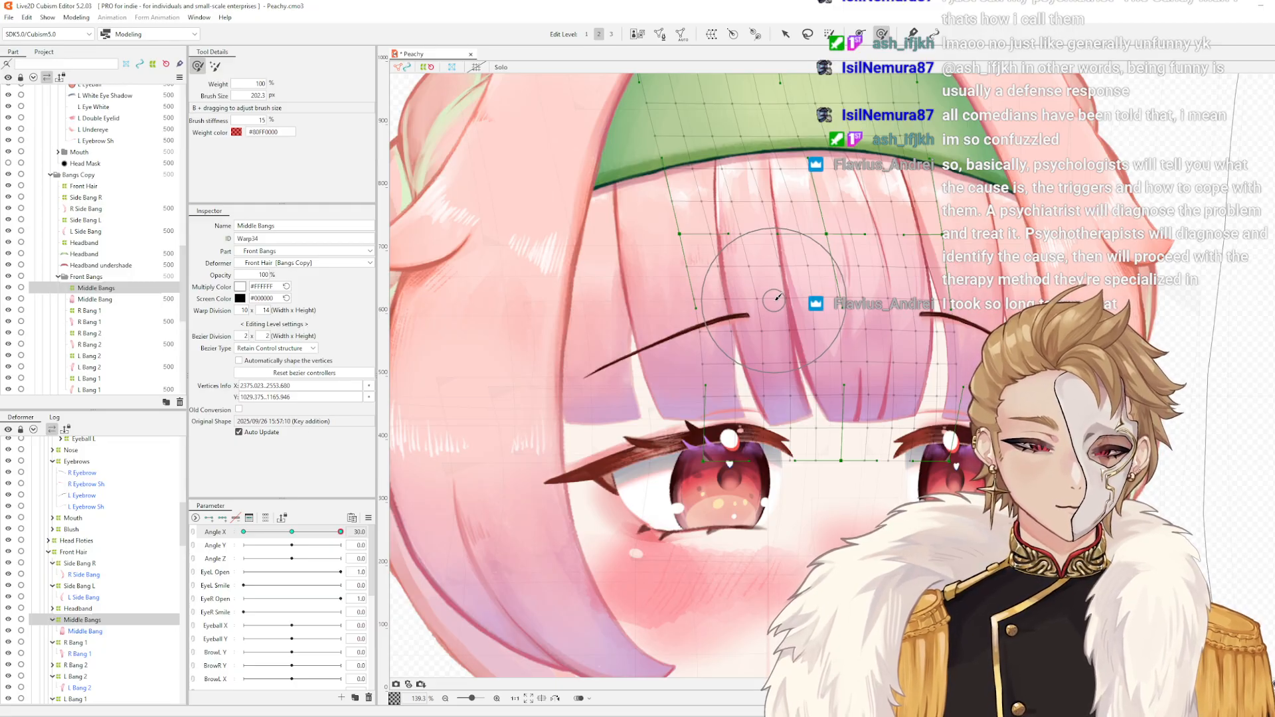
{"action": "left_click_drag", "start_coordinate": [844, 283], "coordinate": [777, 311]}
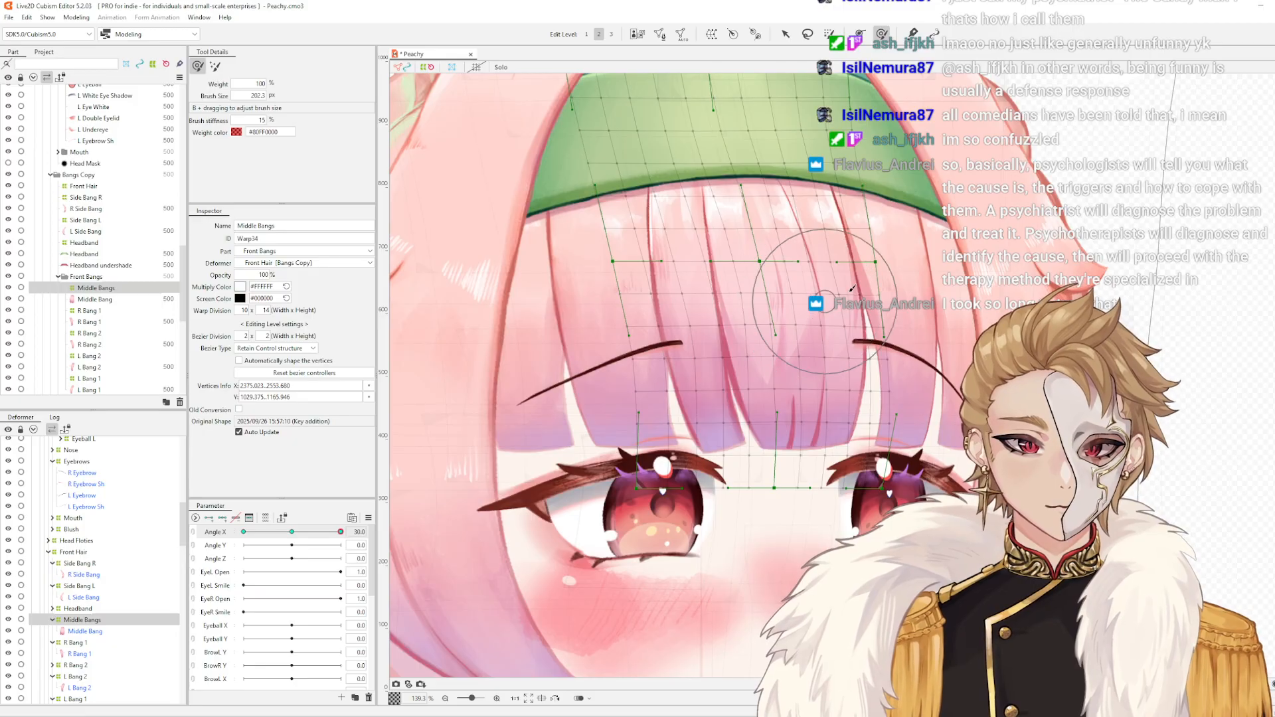
{"action": "left_click_drag", "start_coordinate": [854, 286], "coordinate": [858, 286]}
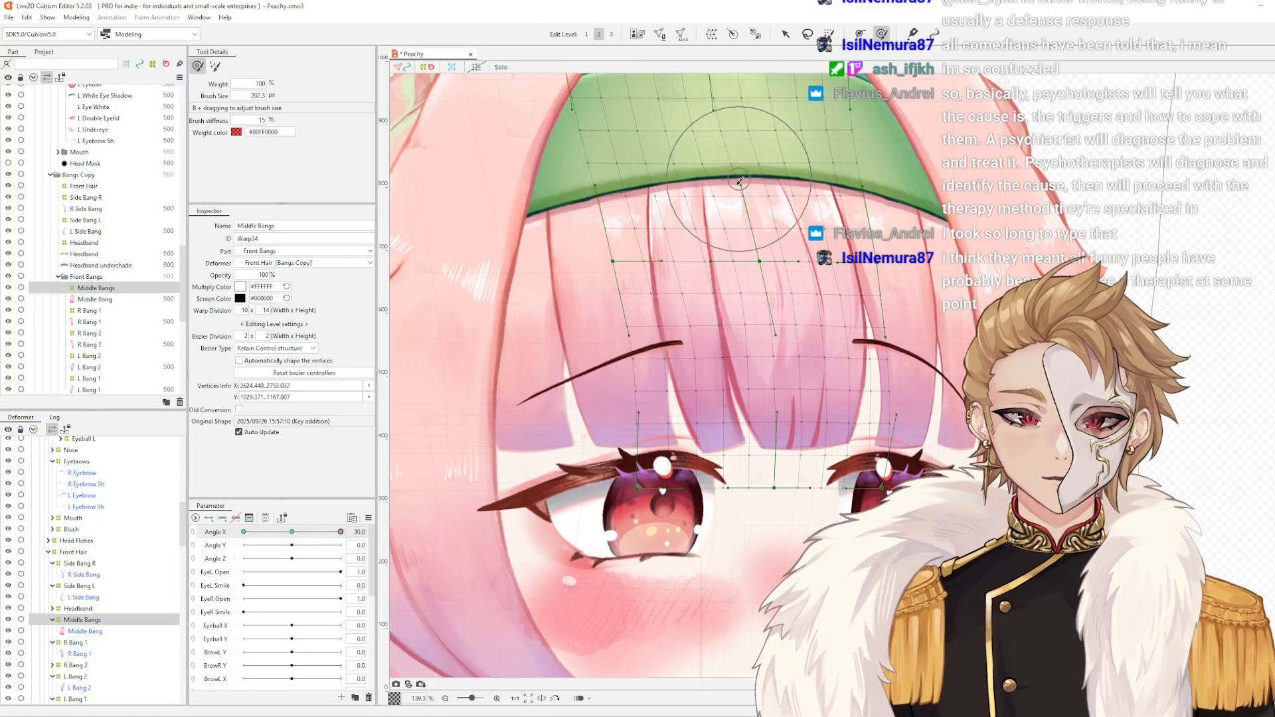
{"action": "scroll", "coordinate": [744, 239], "scroll_direction": "down", "scroll_amount": 5}
{"action": "scroll", "coordinate": [739, 246], "scroll_direction": "up", "scroll_amount": 3}
{"action": "scroll", "coordinate": [738, 246], "scroll_direction": "down", "scroll_amount": 2}
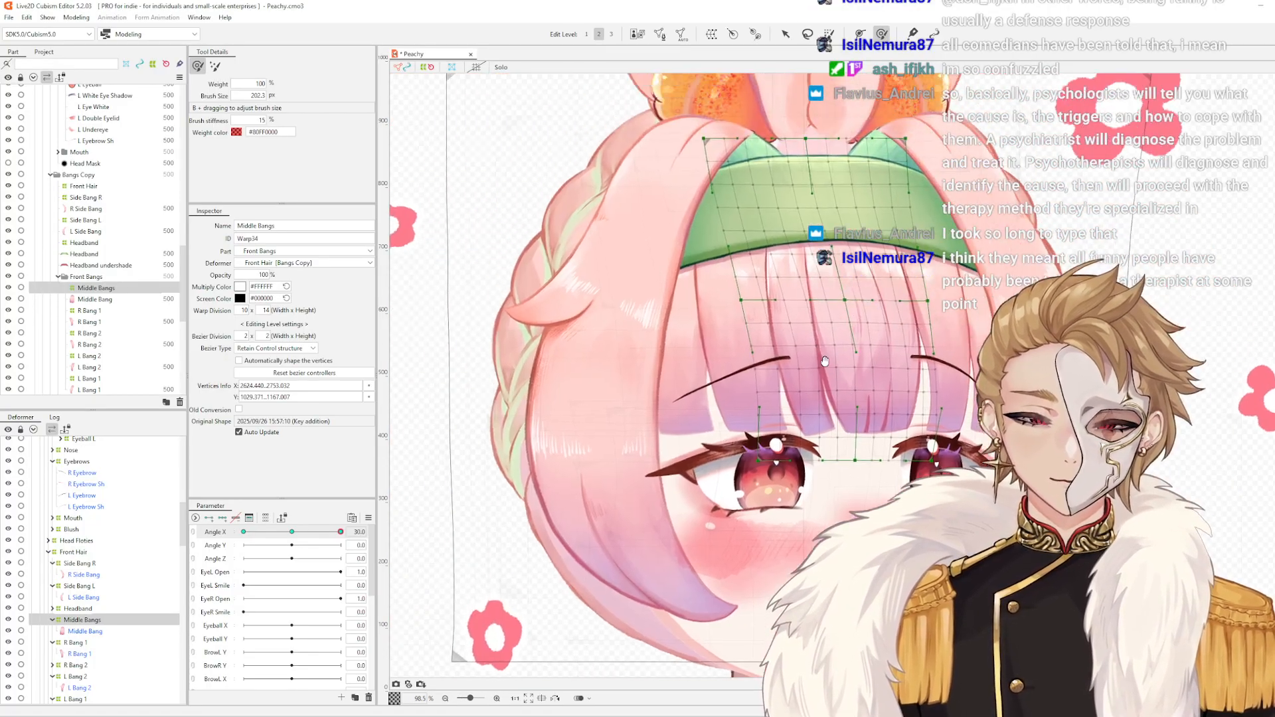
- Select the L Bang 2 warp deformer and reshape its strands and lower tips above the near eye at Angle X 30
{"action": "scroll", "coordinate": [796, 332], "scroll_direction": "up", "scroll_amount": 4}
{"action": "left_click", "coordinate": [747, 365]}
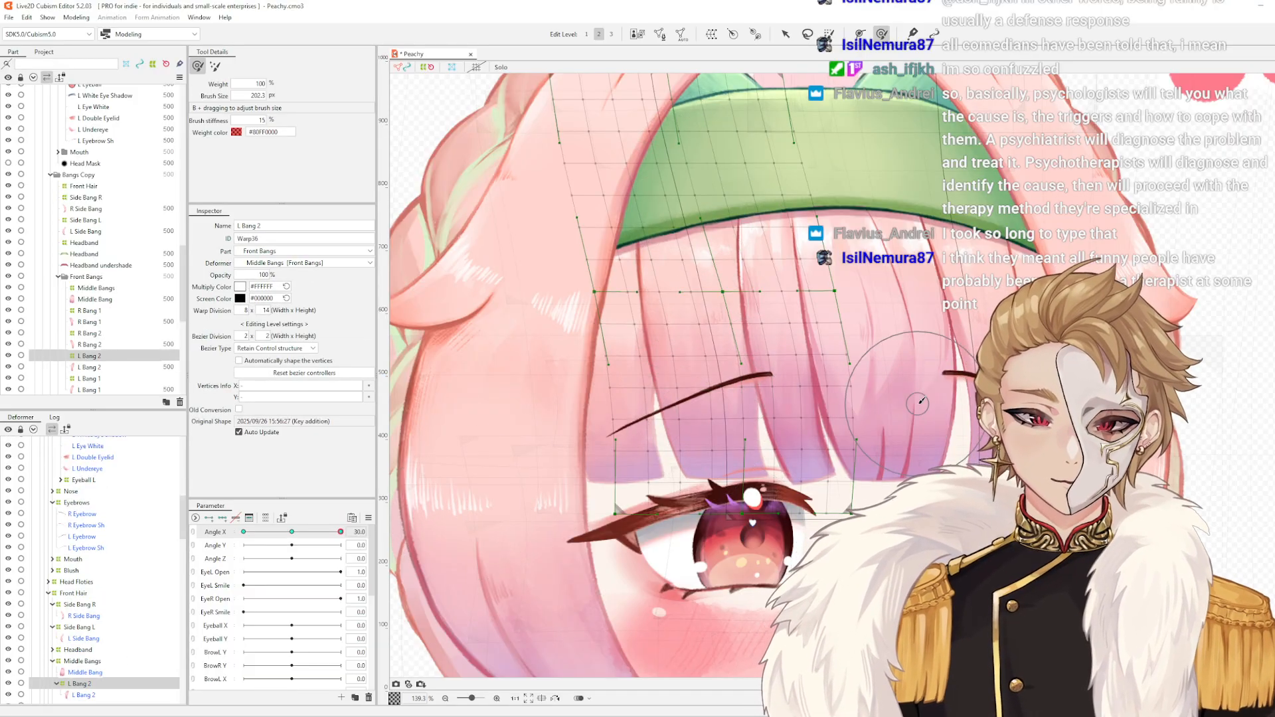
{"action": "scroll", "coordinate": [914, 405], "scroll_direction": "down", "scroll_amount": 5}
{"action": "scroll", "coordinate": [760, 284], "scroll_direction": "up", "scroll_amount": 4}
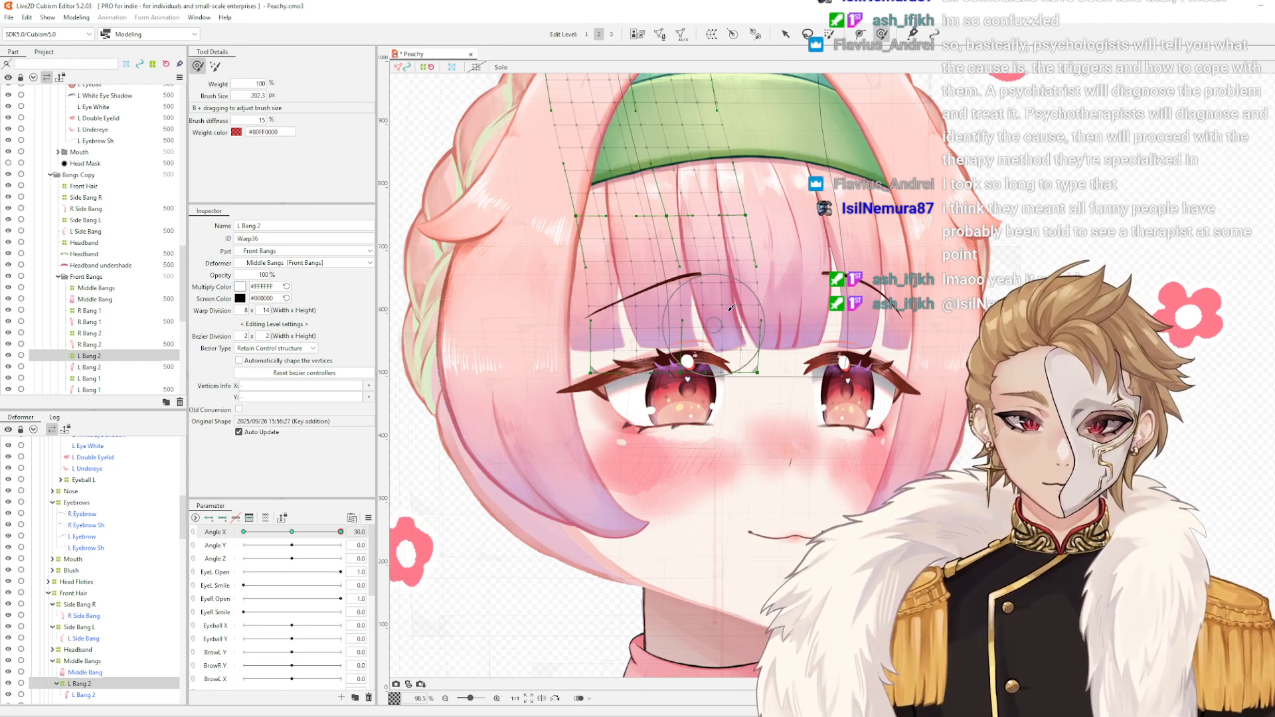
{"action": "mouse_move", "coordinate": [786, 245]}
{"action": "left_mouse_down"}
{"action": "mouse_move", "coordinate": [778, 335]}
{"action": "mouse_move", "coordinate": [737, 378]}
{"action": "mouse_move", "coordinate": [734, 434]}
{"action": "left_mouse_up"}
{"action": "left_click_drag", "start_coordinate": [636, 301], "coordinate": [646, 328]}
{"action": "left_click_drag", "start_coordinate": [646, 328], "coordinate": [635, 321]}
{"action": "left_click_drag", "start_coordinate": [637, 413], "coordinate": [640, 412]}
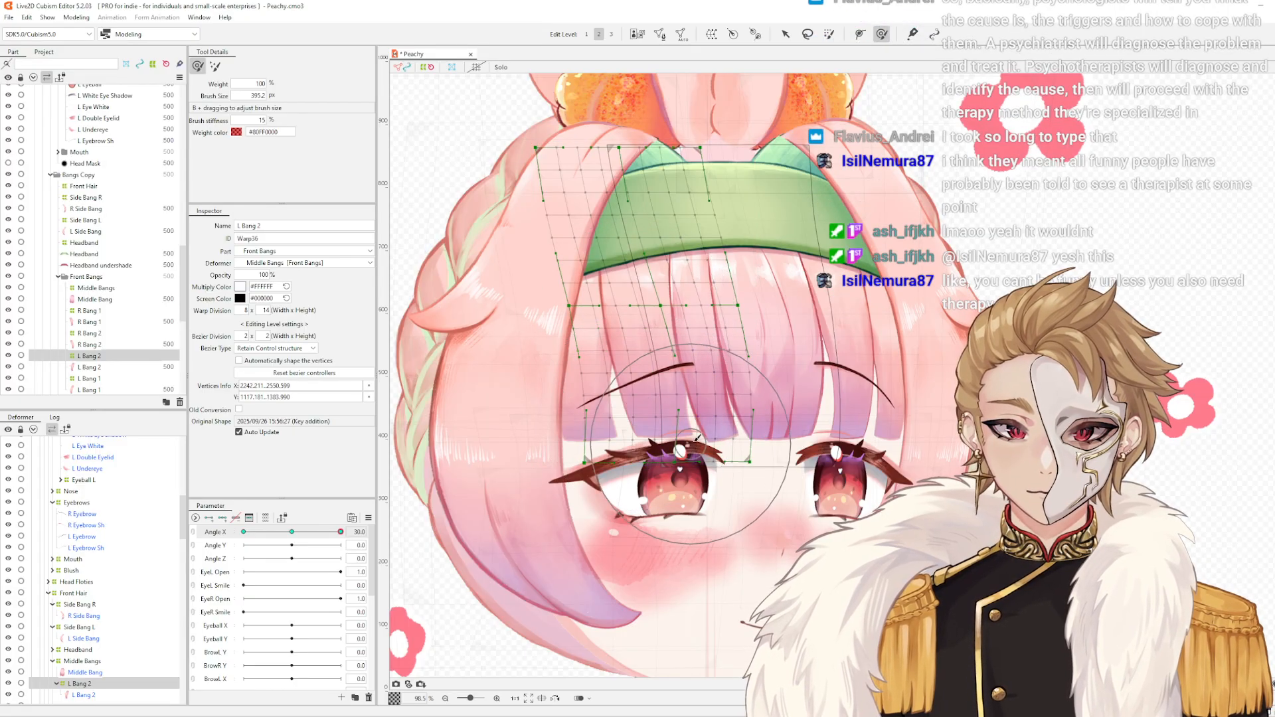
{"action": "left_click_drag", "start_coordinate": [702, 440], "coordinate": [708, 440]}
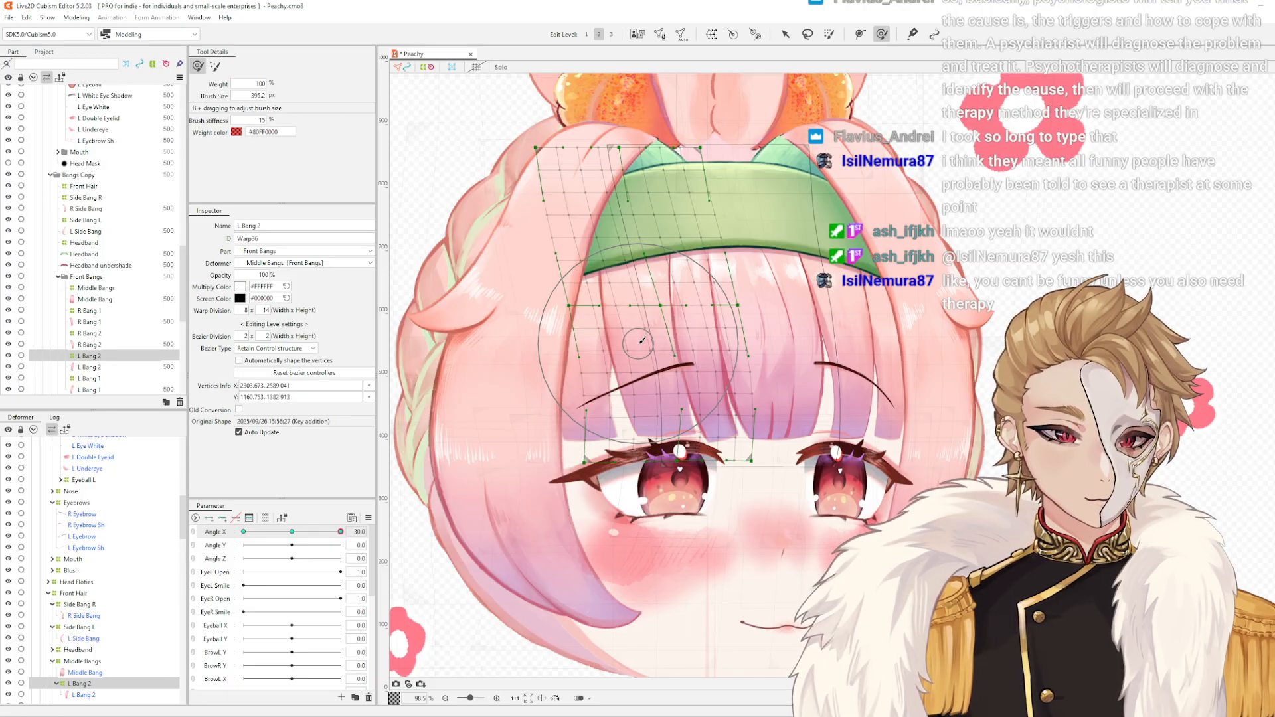
- Preview the L Bang 2 motion around Angle X 30, deselect the deformer, and examine the bangs across the whole head
{"action": "left_click_drag", "start_coordinate": [340, 532], "coordinate": [418, 554]}
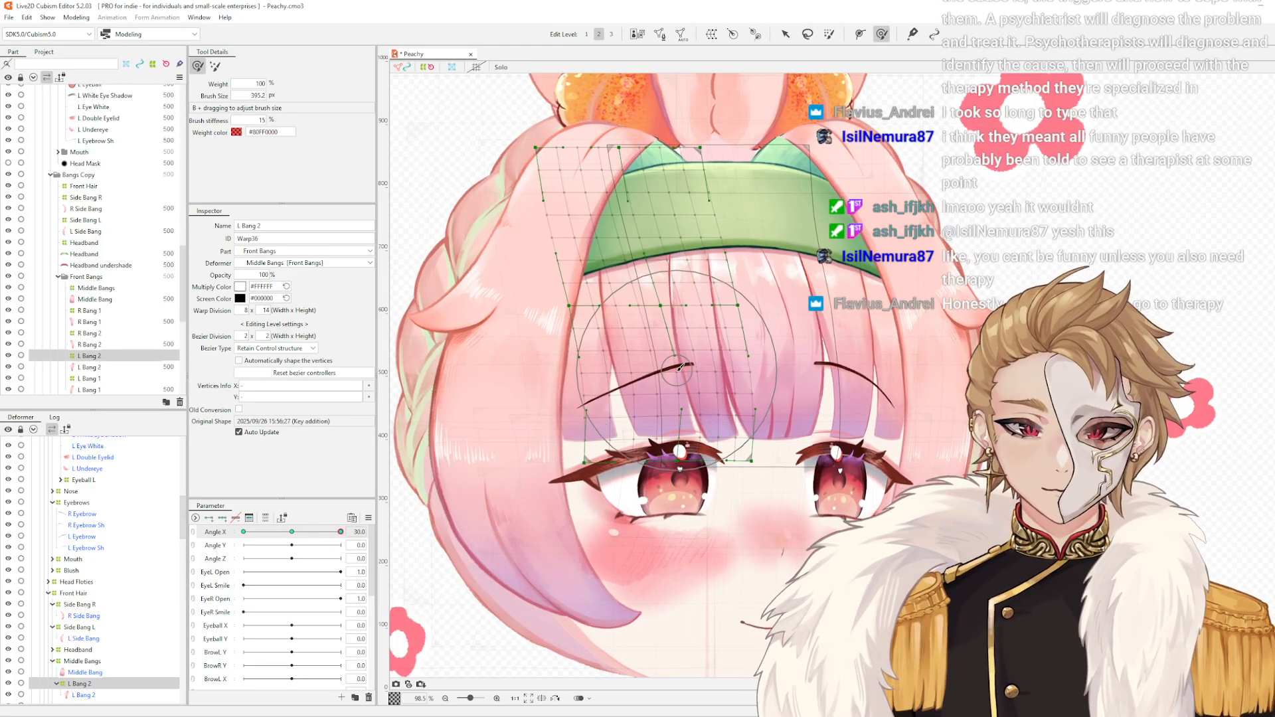
{"action": "key", "text": "b"}
{"action": "mouse_move", "coordinate": [676, 361]}
{"action": "left_mouse_down"}
{"action": "mouse_move", "coordinate": [665, 330]}
{"action": "mouse_move", "coordinate": [673, 376]}
{"action": "left_mouse_up"}
{"action": "key", "text": "Escape"}
{"action": "scroll", "coordinate": [746, 353], "scroll_direction": "down", "scroll_amount": 6}
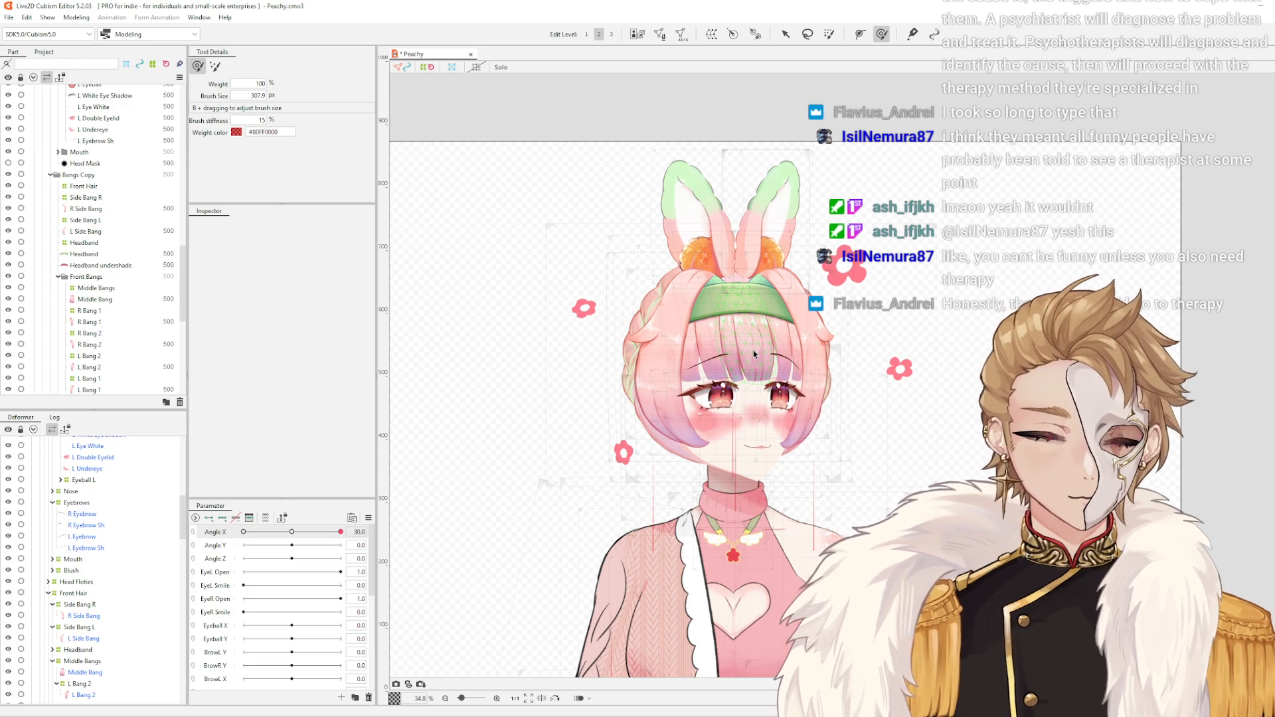
{"action": "scroll", "coordinate": [754, 354], "scroll_direction": "up", "scroll_amount": 6}
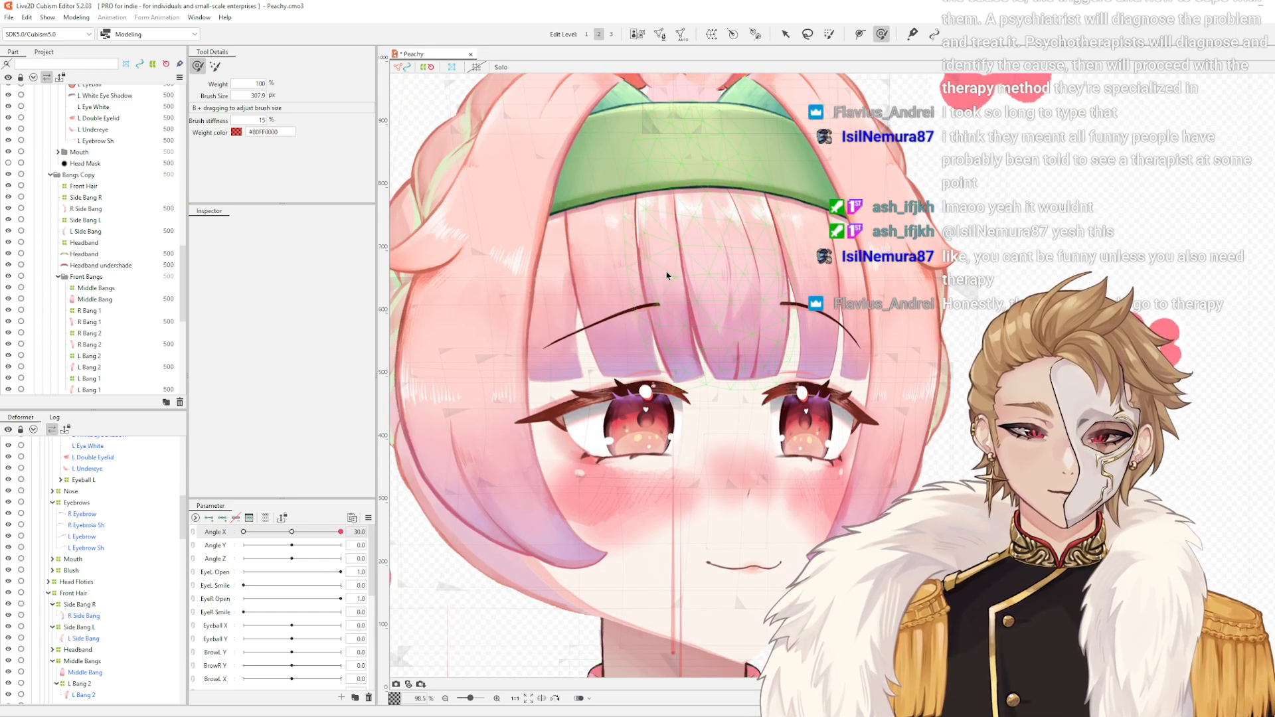
{"action": "left_click_drag", "start_coordinate": [670, 271], "coordinate": [751, 292]}
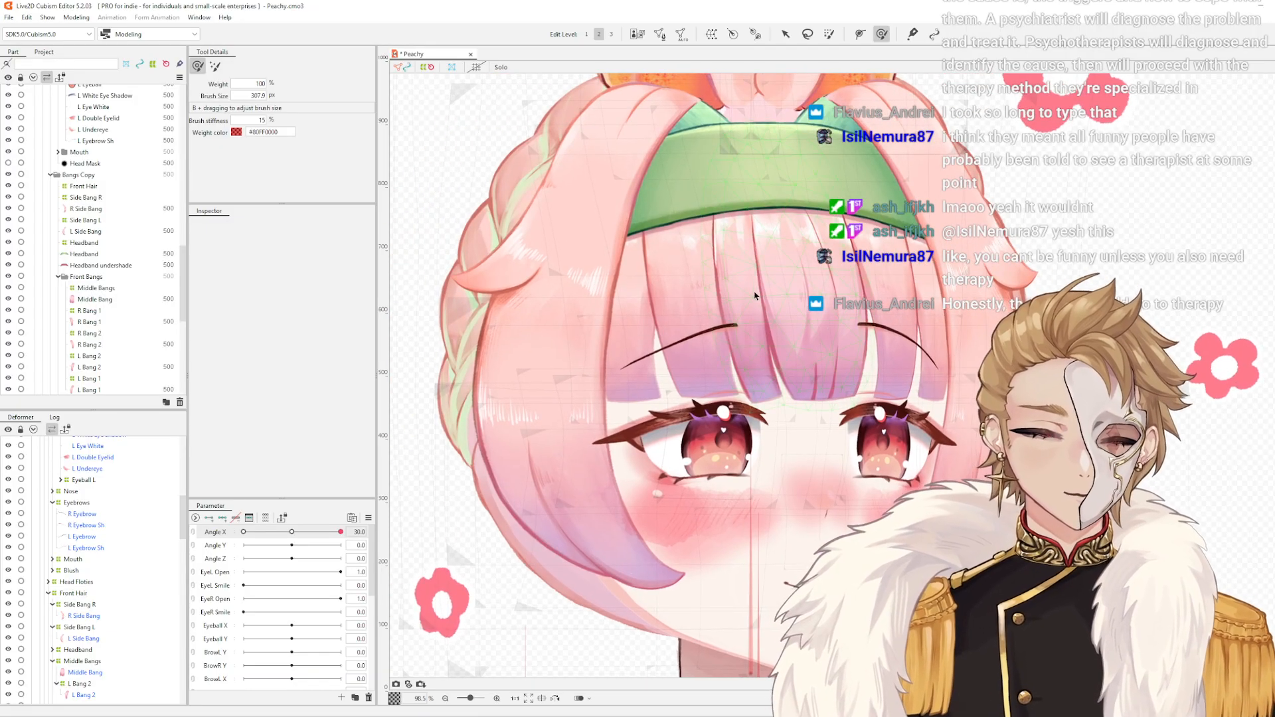
{"action": "scroll", "coordinate": [1019, 432], "scroll_direction": "down", "scroll_amount": 2}
{"action": "left_click_drag", "start_coordinate": [1019, 432], "coordinate": [973, 395]}
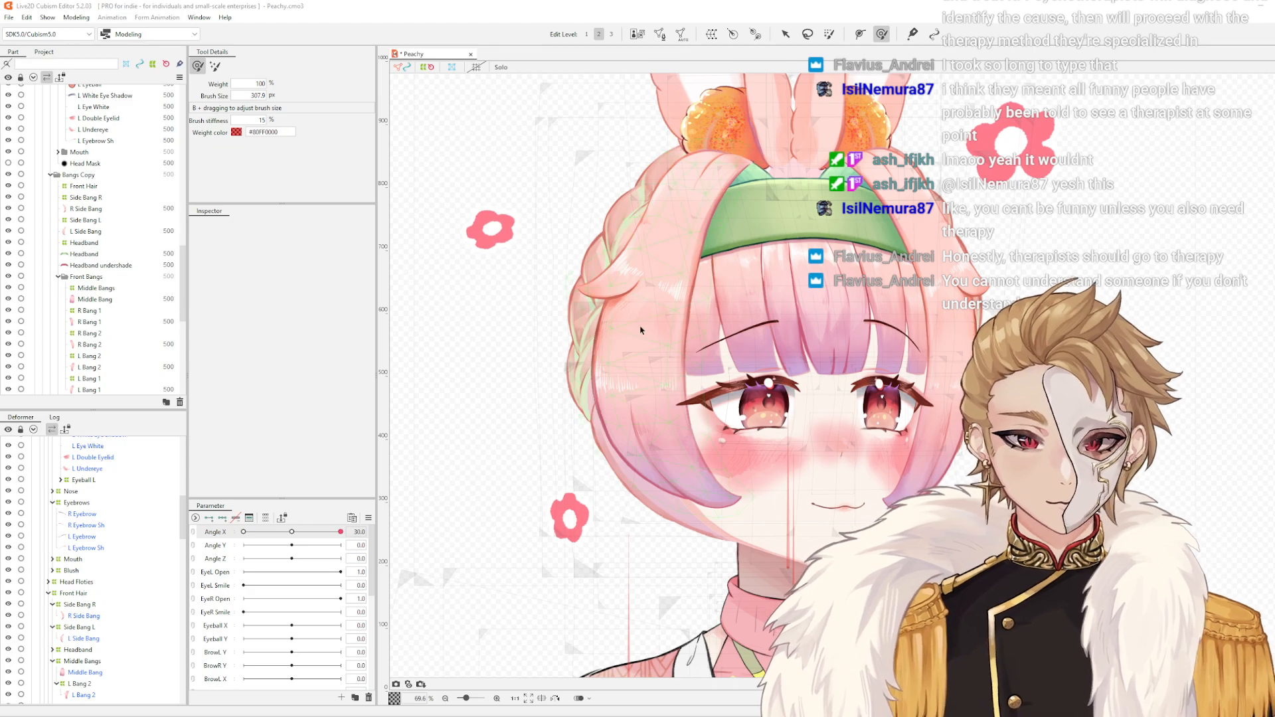
- Select the L Bang 1 warp deformer and reshape its lower section above the near eye at Angle X 30
{"action": "scroll", "coordinate": [640, 330], "scroll_direction": "up", "scroll_amount": 4}
{"action": "left_click", "coordinate": [636, 364]}
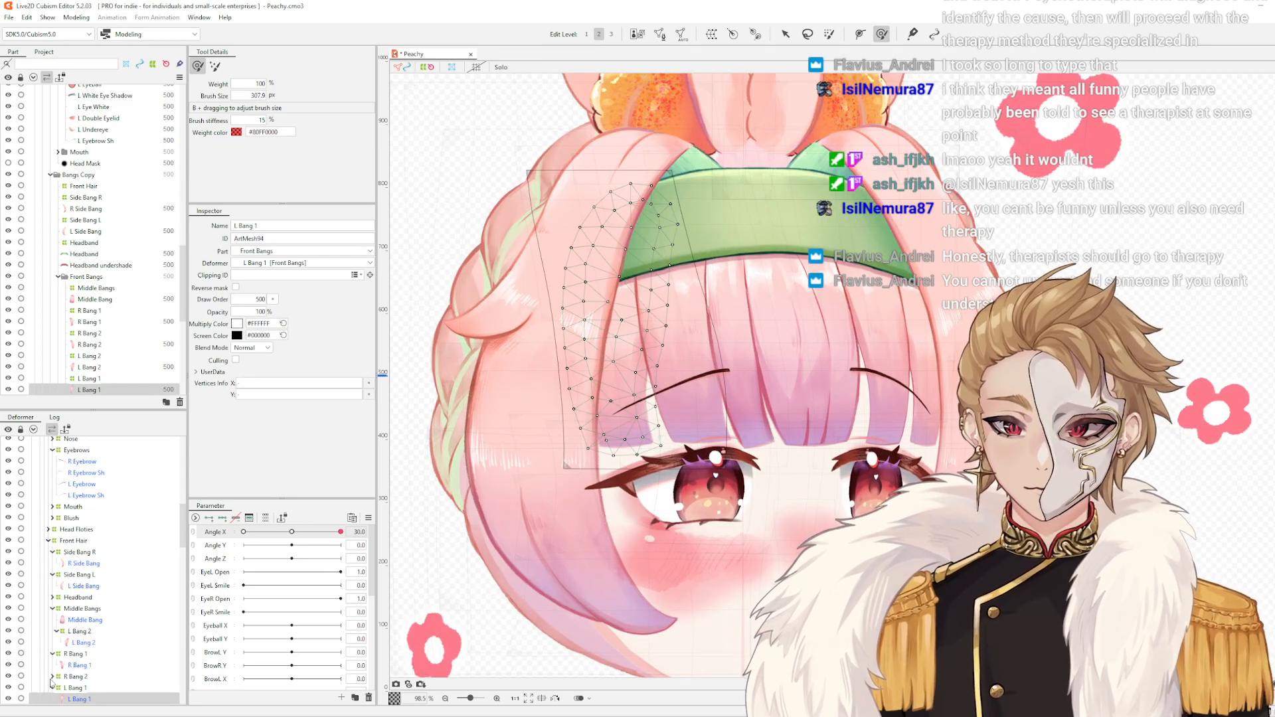
{"action": "left_click", "coordinate": [73, 687]}
{"action": "mouse_move", "coordinate": [332, 532]}
{"action": "left_mouse_down"}
{"action": "mouse_move", "coordinate": [291, 544]}
{"action": "mouse_move", "coordinate": [357, 541]}
{"action": "left_mouse_up"}
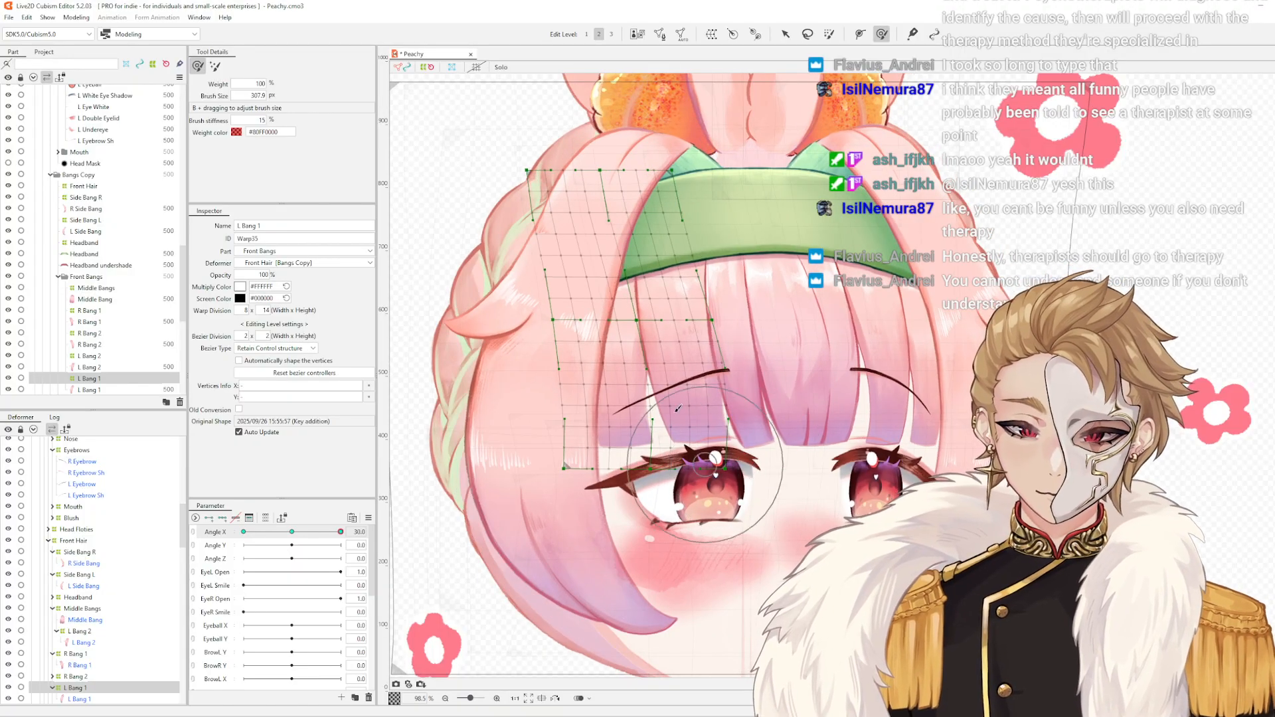
{"action": "mouse_move", "coordinate": [608, 375]}
{"action": "left_mouse_down"}
{"action": "mouse_move", "coordinate": [667, 466]}
{"action": "mouse_move", "coordinate": [609, 415]}
{"action": "left_mouse_up"}
{"action": "key", "text": "b"}
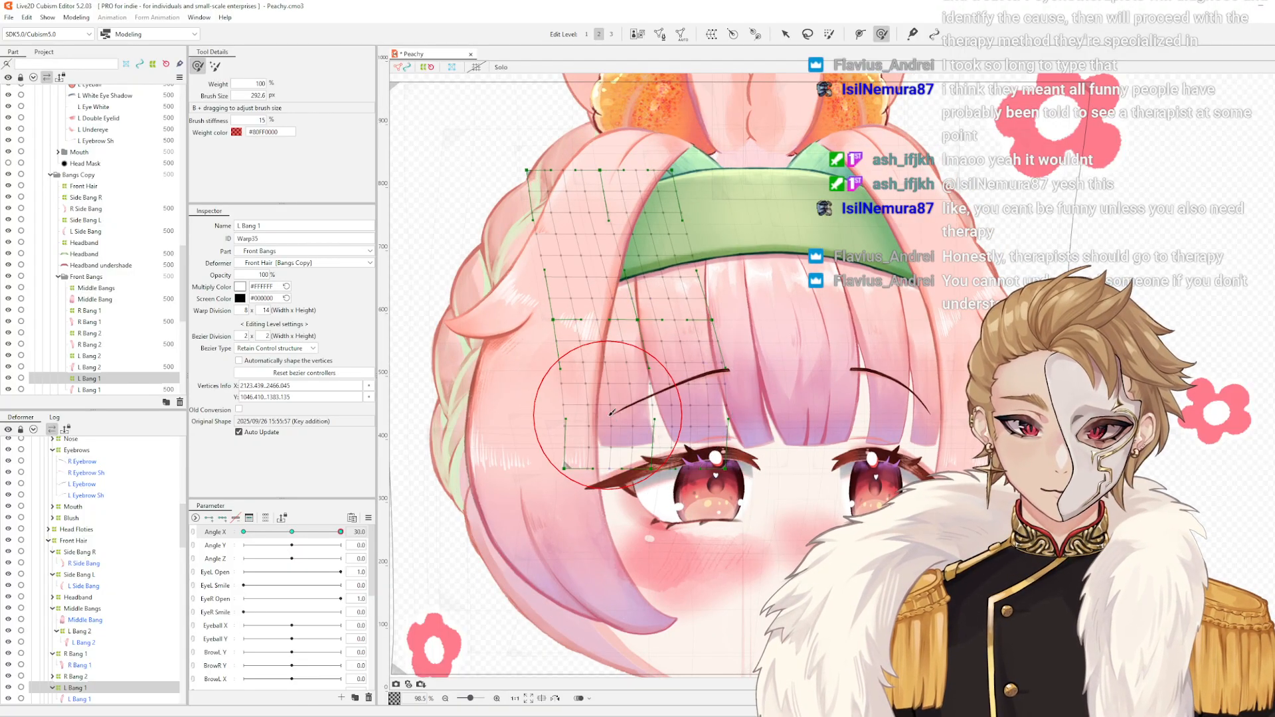
{"action": "left_click_drag", "start_coordinate": [617, 460], "coordinate": [626, 458]}
{"action": "key", "text": "b"}
{"action": "left_click_drag", "start_coordinate": [620, 403], "coordinate": [655, 402]}
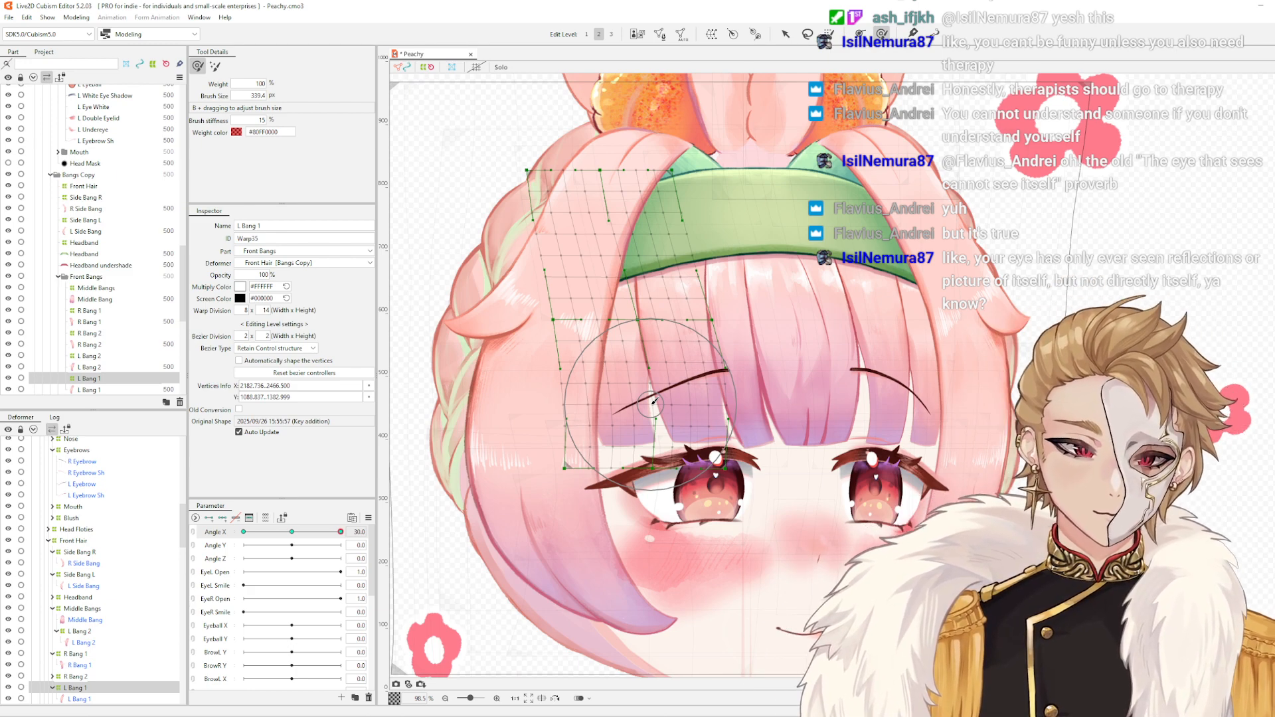
- Nudge the L Bang 1 tips beside the outer end of the eyebrow and preview their motion around Angle X 30
{"action": "scroll", "coordinate": [653, 401], "scroll_direction": "up", "scroll_amount": 3}
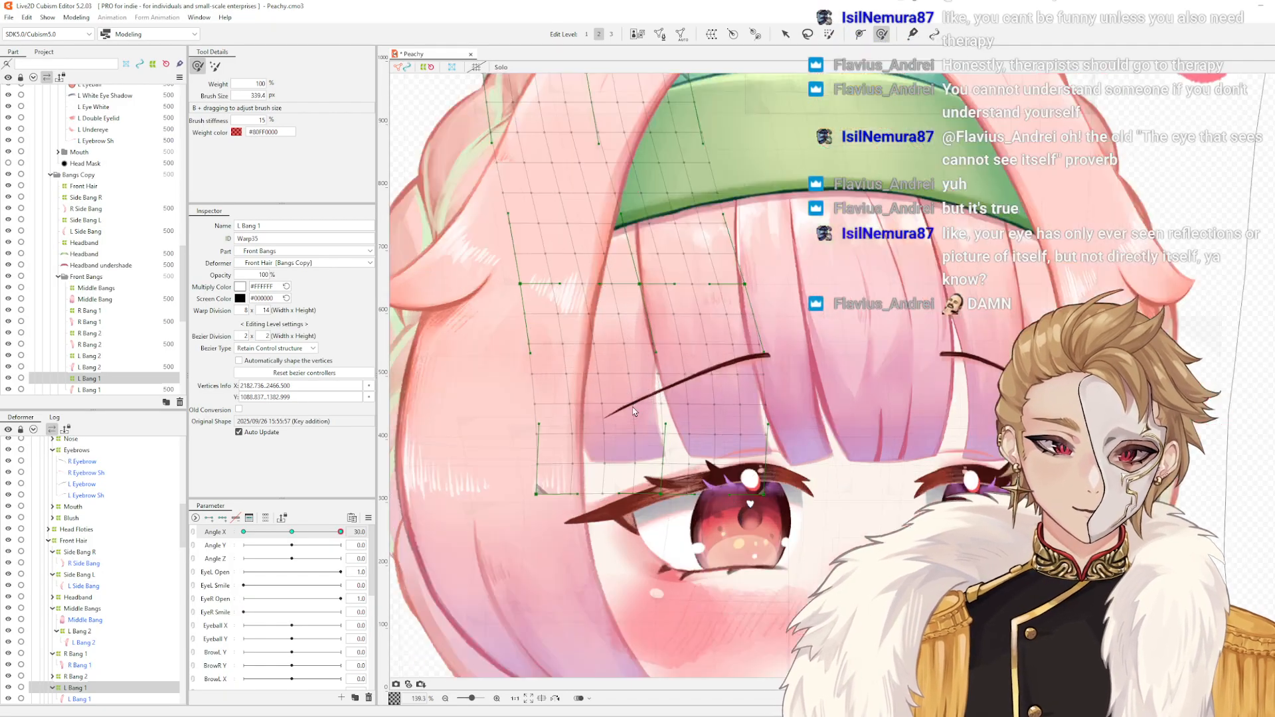
{"action": "scroll", "coordinate": [633, 412], "scroll_direction": "down", "scroll_amount": 3}
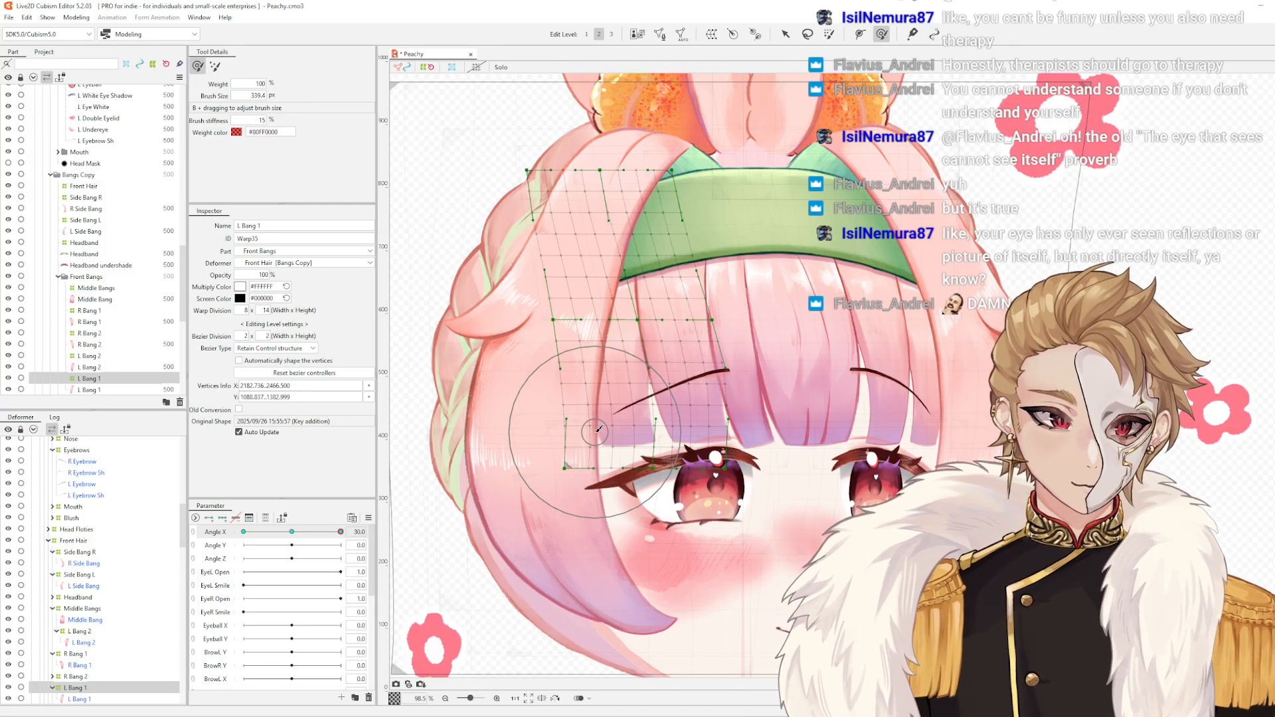
{"action": "left_click", "coordinate": [635, 434]}
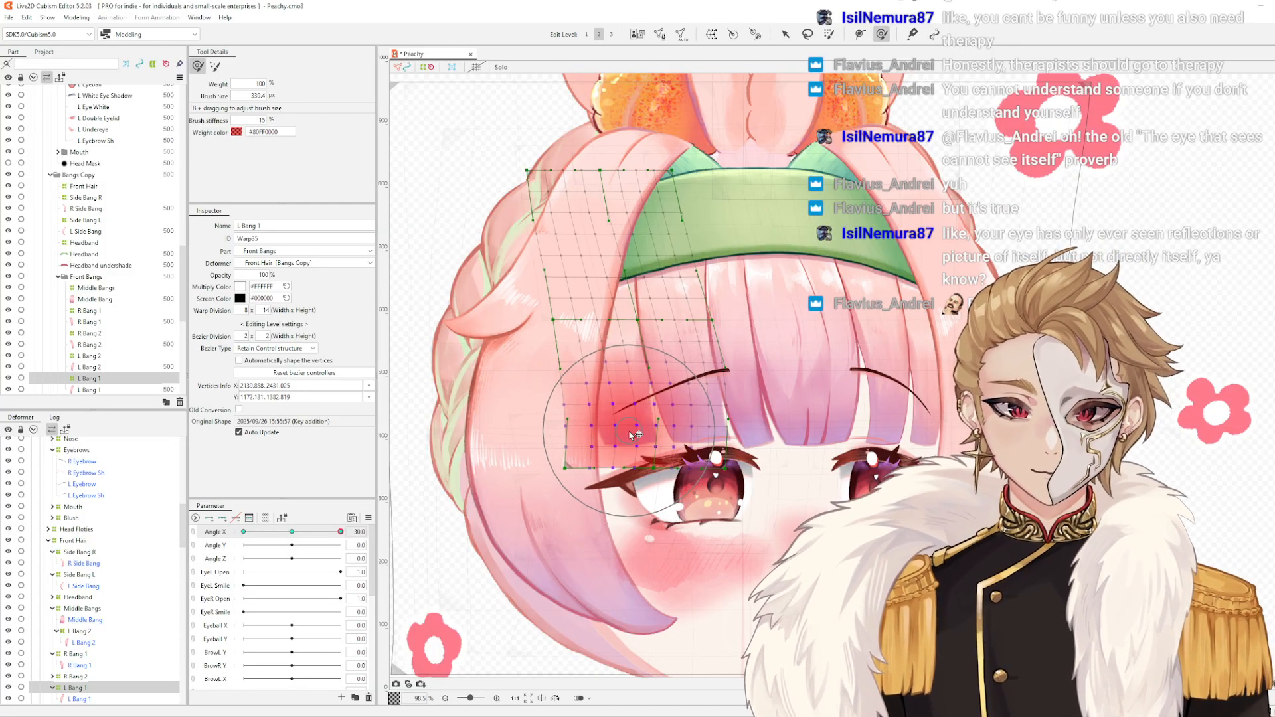
{"action": "left_click_drag", "start_coordinate": [629, 431], "coordinate": [630, 428]}
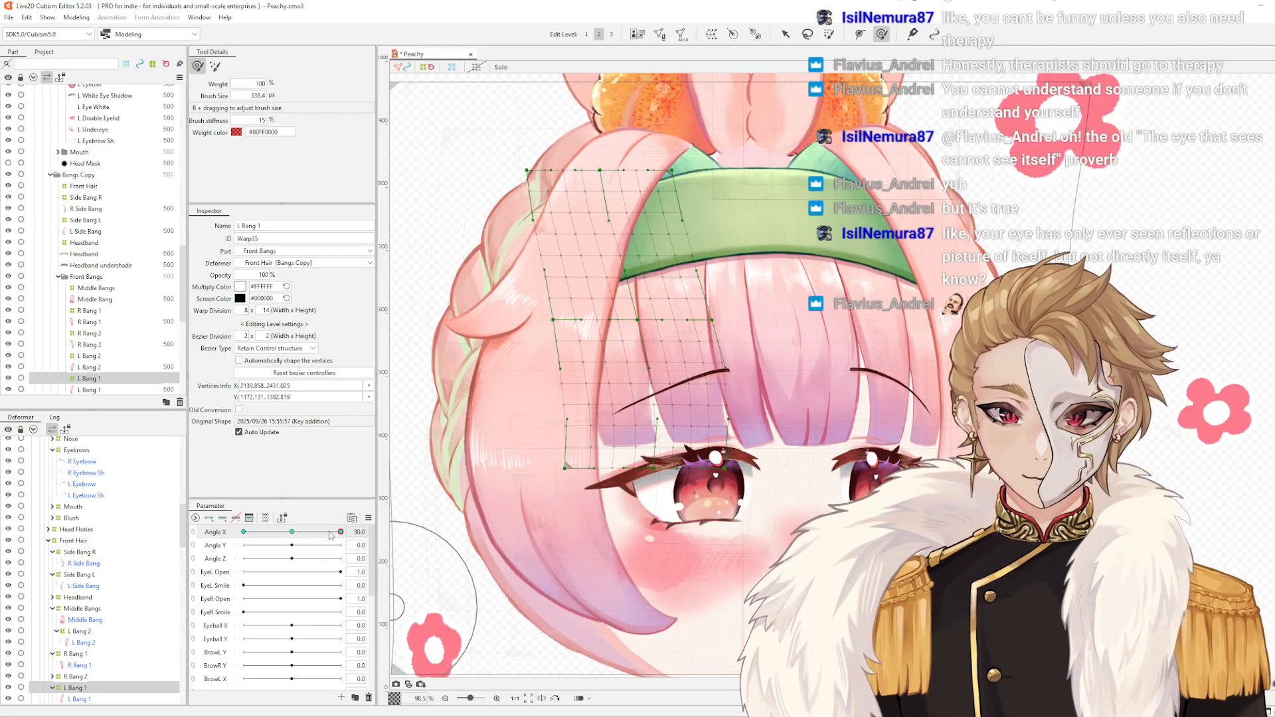
{"action": "mouse_move", "coordinate": [338, 533]}
{"action": "left_mouse_down"}
{"action": "mouse_move", "coordinate": [252, 535]}
{"action": "mouse_move", "coordinate": [341, 534]}
{"action": "left_mouse_up"}
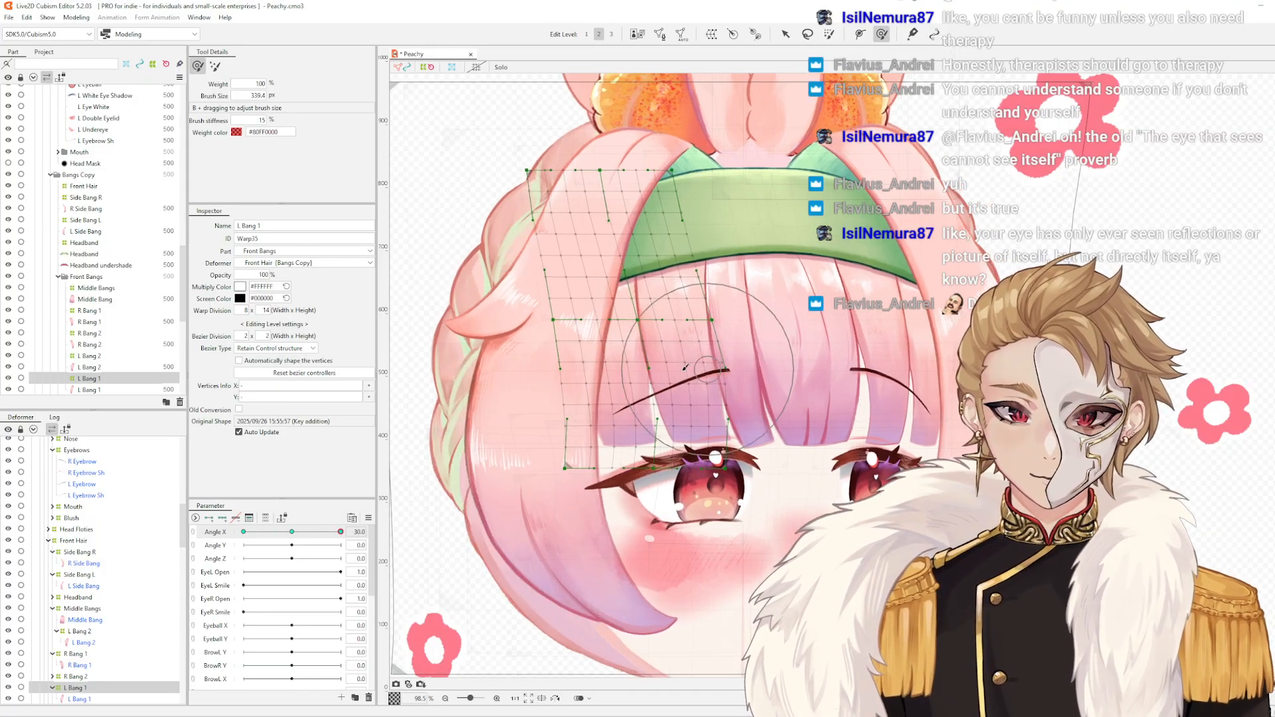
- Nudge the L Bang 1 strand across the near eyebrow at Angle X 30 and check its tips above the eye
{"action": "scroll", "coordinate": [685, 367], "scroll_direction": "up", "scroll_amount": 2}
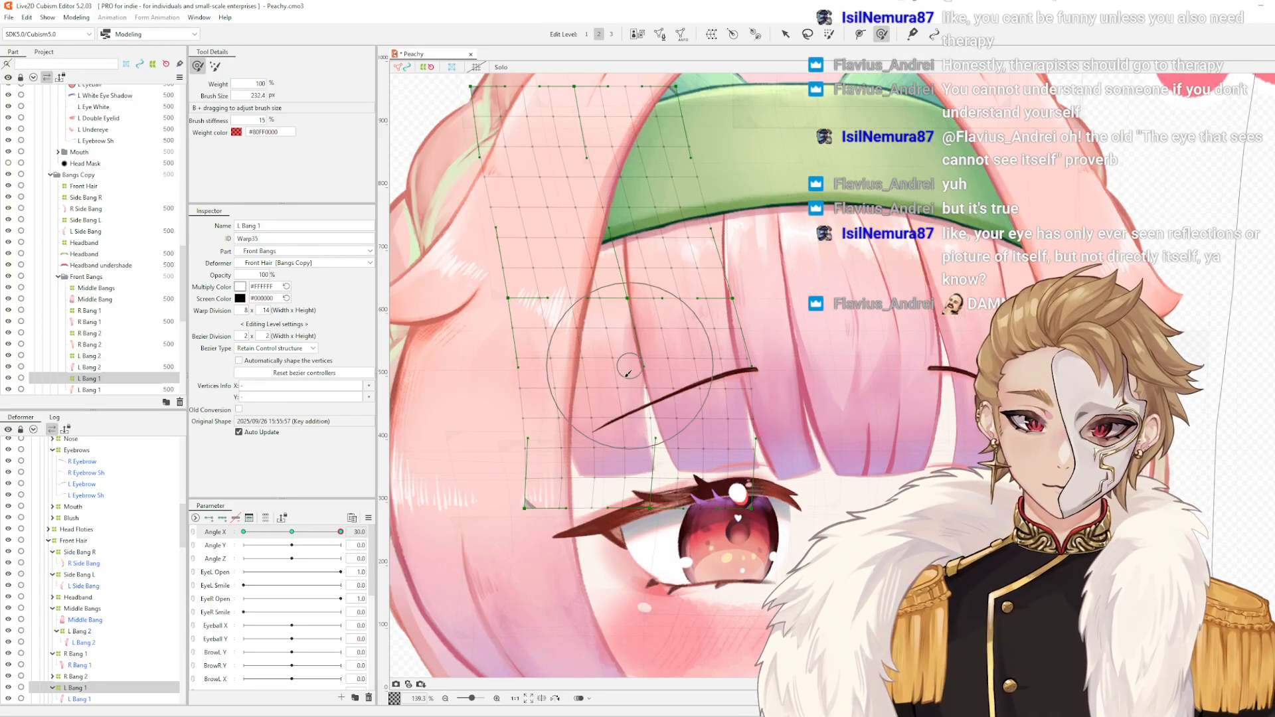
{"action": "mouse_move", "coordinate": [621, 384]}
{"action": "left_mouse_down"}
{"action": "mouse_move", "coordinate": [622, 373]}
{"action": "mouse_move", "coordinate": [624, 391]}
{"action": "left_mouse_up"}
{"action": "scroll", "coordinate": [628, 388], "scroll_direction": "down", "scroll_amount": 3}
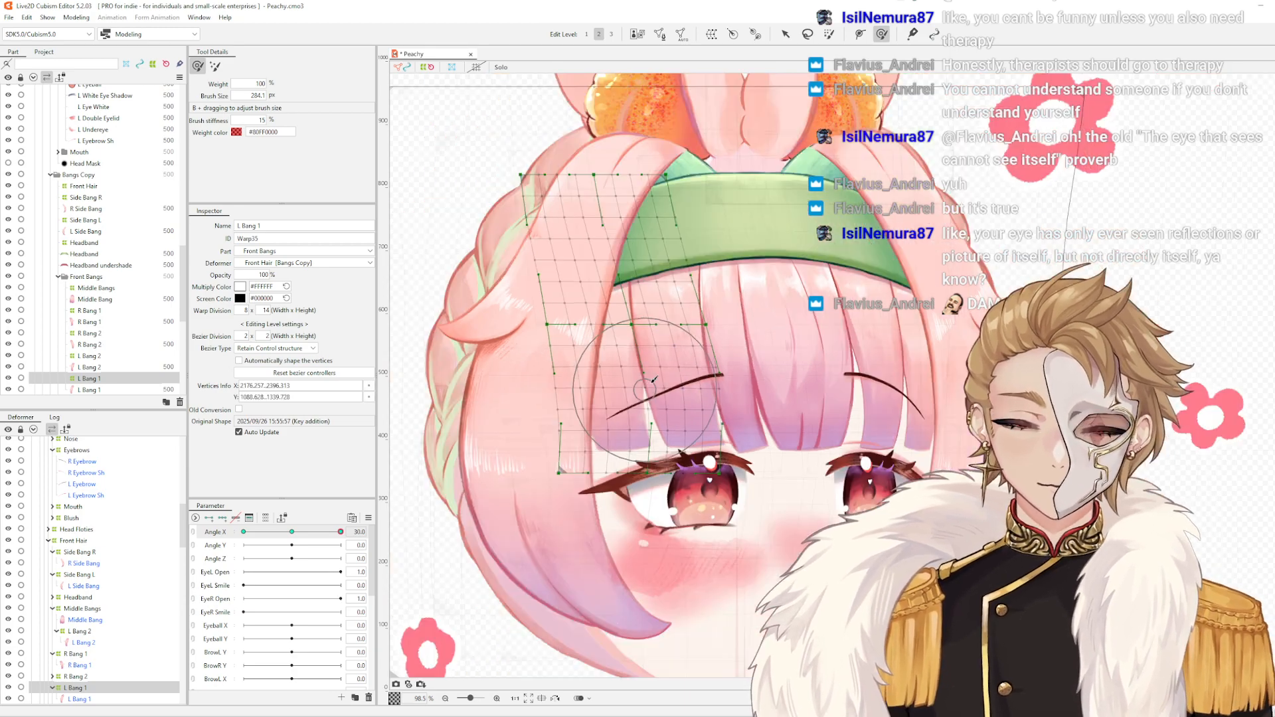
{"action": "scroll", "coordinate": [659, 492], "scroll_direction": "up", "scroll_amount": 5}
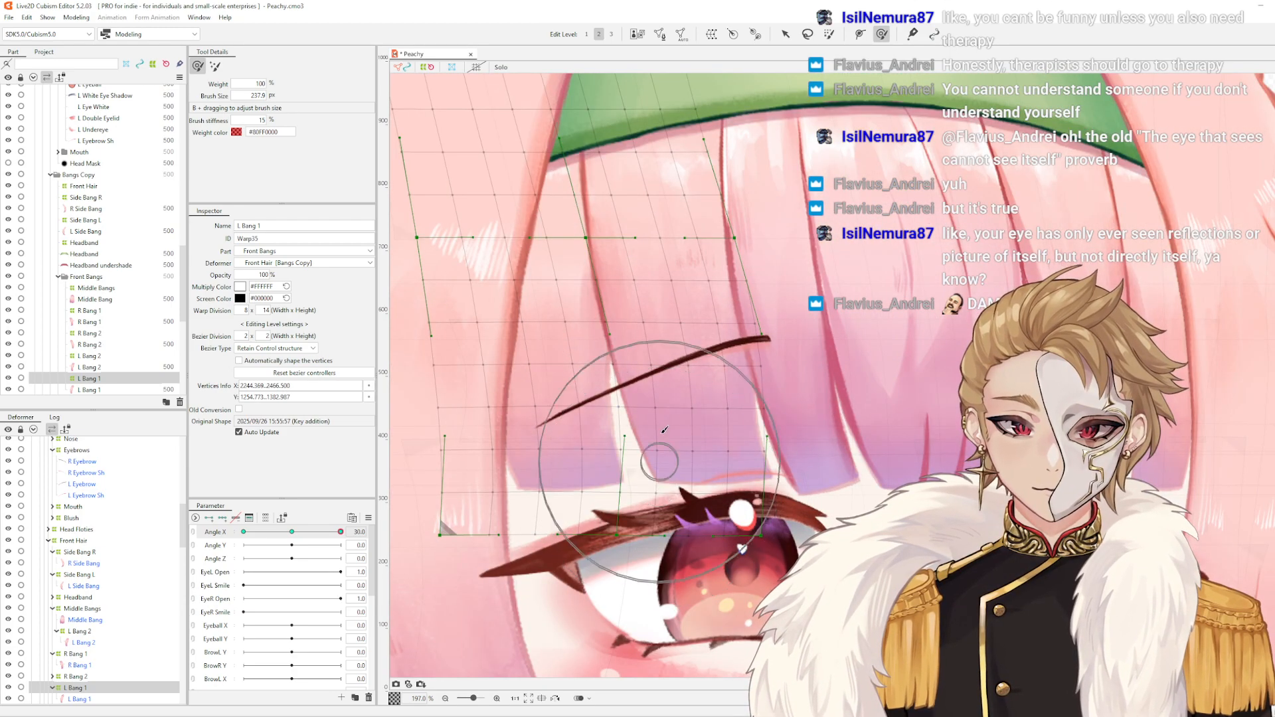
{"action": "scroll", "coordinate": [659, 492], "scroll_direction": "down", "scroll_amount": 4}
- Set Angle X to -30 and reshape the outer edge of the L Bang 1 warp deformer beside the side bang
{"action": "left_click_drag", "start_coordinate": [341, 533], "coordinate": [244, 532]}
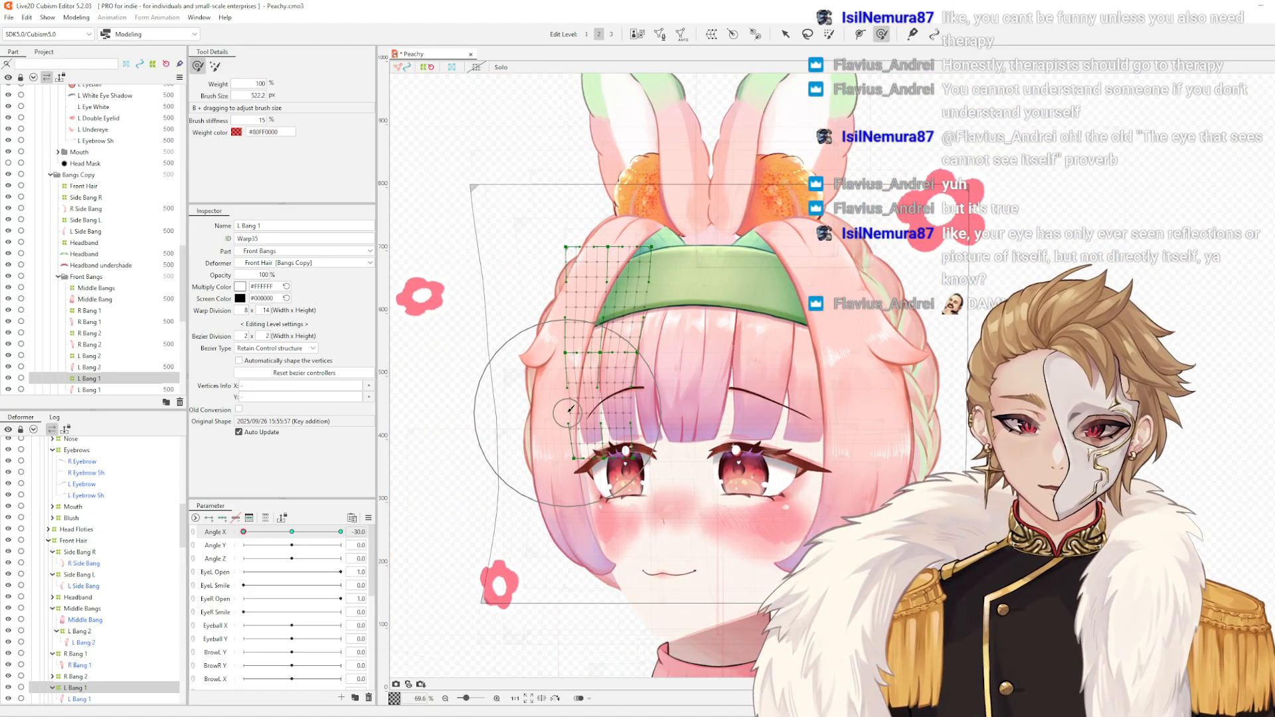
{"action": "left_click_drag", "start_coordinate": [531, 398], "coordinate": [521, 341]}
{"action": "left_click_drag", "start_coordinate": [570, 403], "coordinate": [562, 366]}
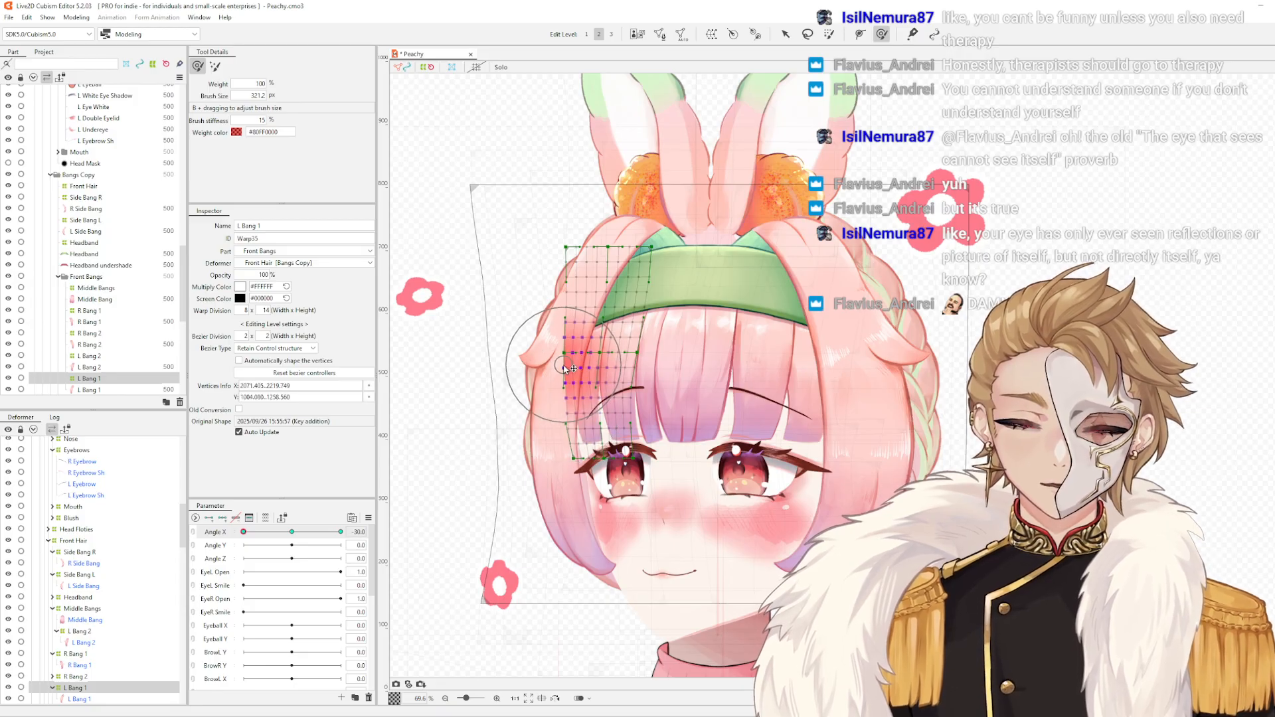
- Return Angle X to 30 and reshape the middle and lower sections of the L Bang 1 warp deformer
{"action": "left_click_drag", "start_coordinate": [244, 531], "coordinate": [342, 532]}
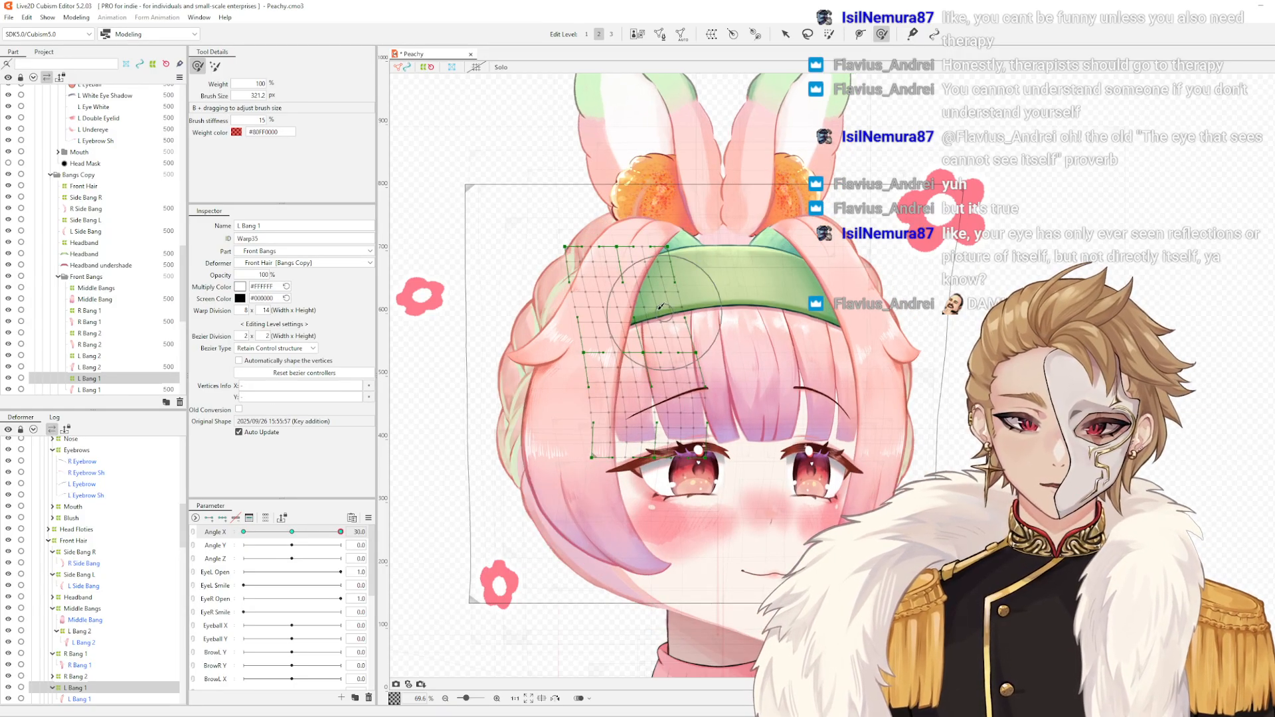
{"action": "mouse_move", "coordinate": [663, 313]}
{"action": "left_mouse_down"}
{"action": "mouse_move", "coordinate": [676, 395]}
{"action": "mouse_move", "coordinate": [655, 379]}
{"action": "left_mouse_up"}
{"action": "mouse_move", "coordinate": [651, 490]}
{"action": "left_mouse_down"}
{"action": "mouse_move", "coordinate": [648, 424]}
{"action": "mouse_move", "coordinate": [644, 454]}
{"action": "left_mouse_up"}
{"action": "left_click_drag", "start_coordinate": [669, 395], "coordinate": [661, 405]}
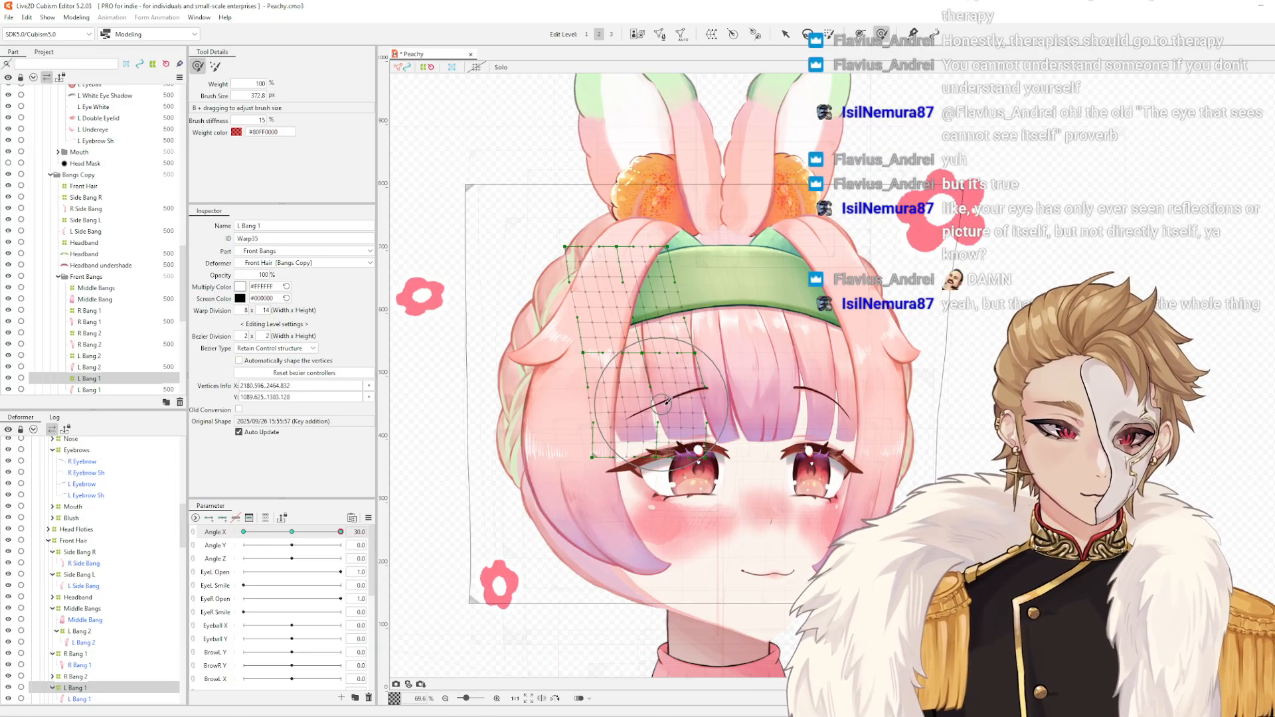
{"action": "scroll", "coordinate": [664, 403], "scroll_direction": "up", "scroll_amount": 3}
{"action": "mouse_move", "coordinate": [340, 532]}
{"action": "left_mouse_down"}
{"action": "mouse_move", "coordinate": [301, 549]}
{"action": "mouse_move", "coordinate": [373, 541]}
{"action": "left_mouse_up"}
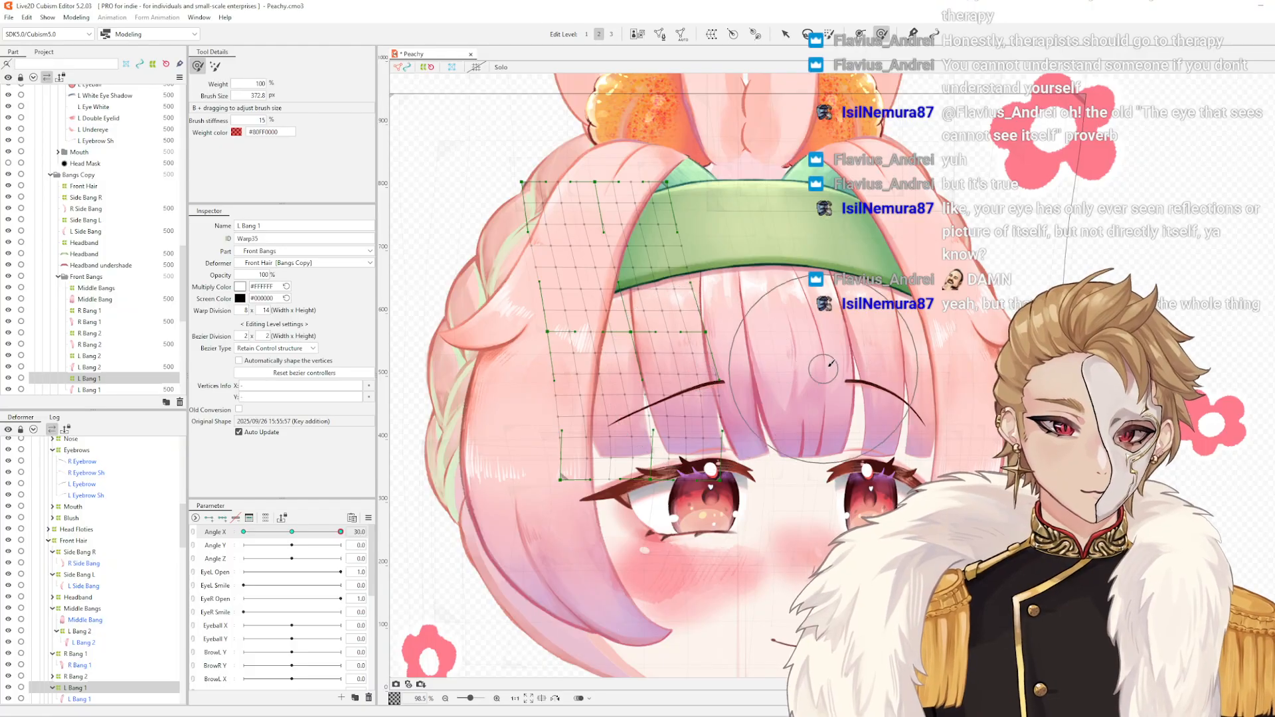
- Adjust the L Bang 1 lower tips just above the near eye's upper lashes at Angle X 30
{"action": "scroll", "coordinate": [949, 385], "scroll_direction": "down", "scroll_amount": 2}
{"action": "scroll", "coordinate": [735, 373], "scroll_direction": "up", "scroll_amount": 4}
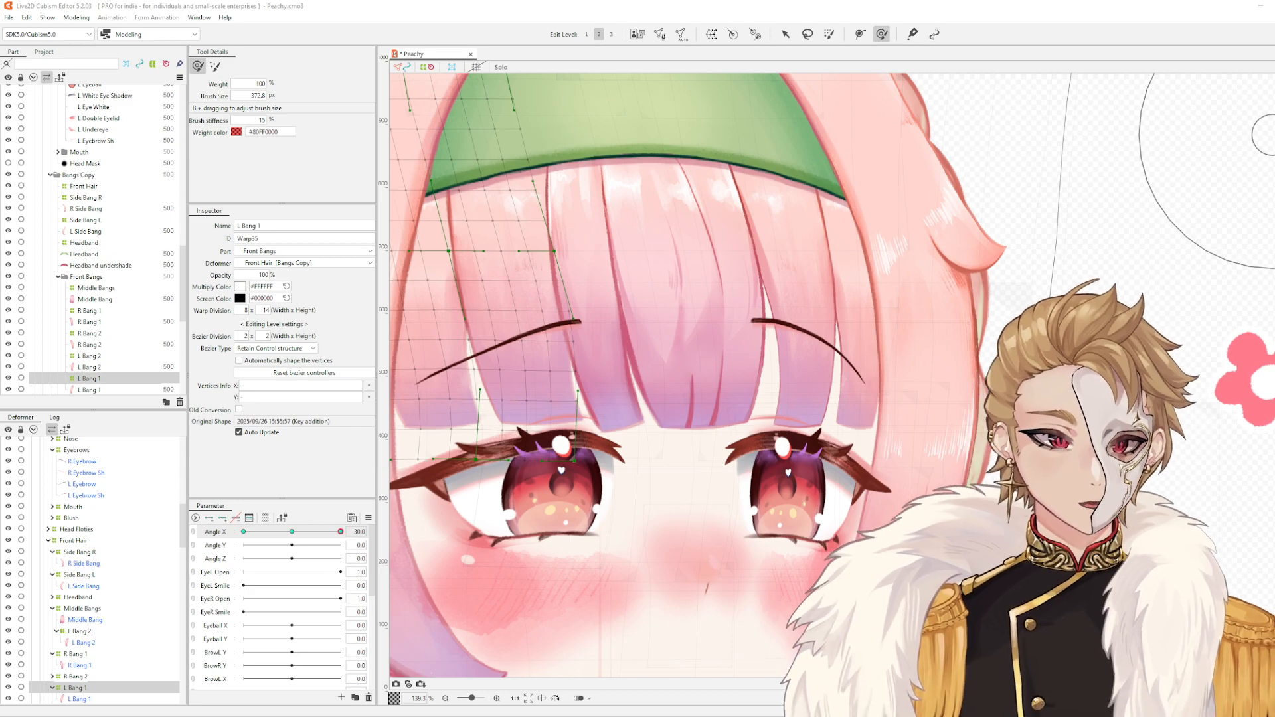
{"action": "scroll", "coordinate": [555, 307], "scroll_direction": "up", "scroll_amount": 5}
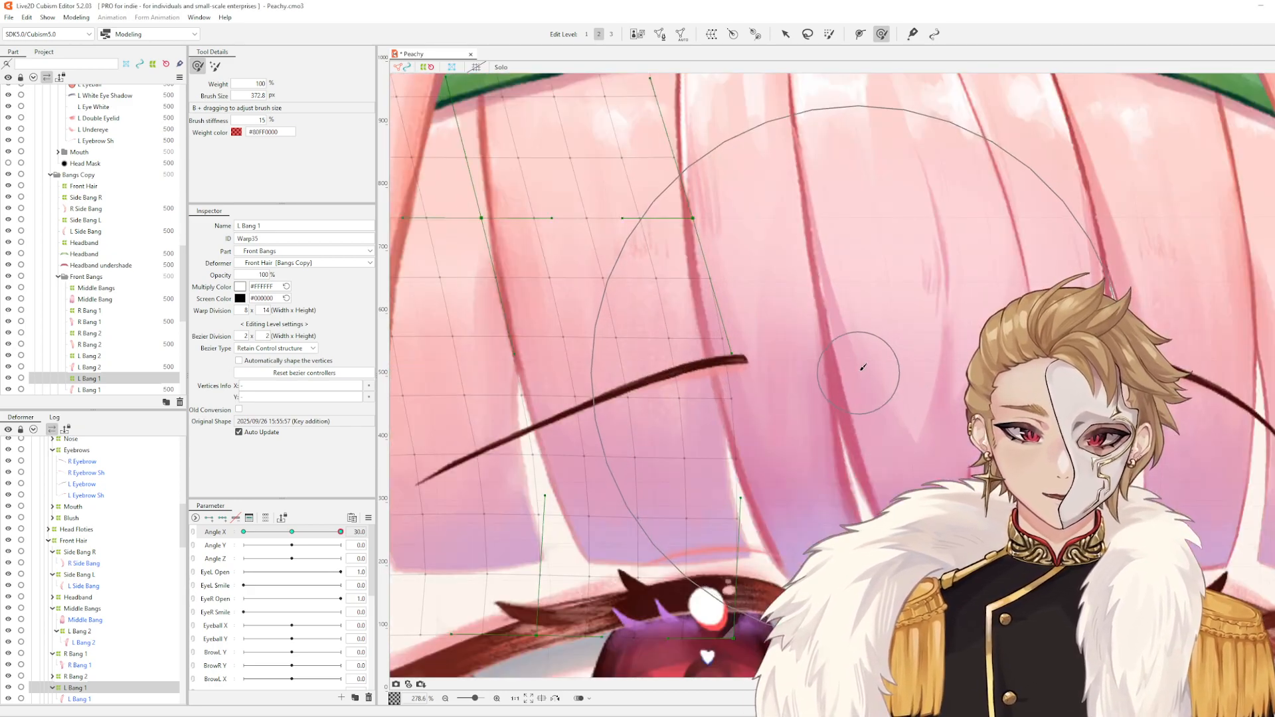
{"action": "scroll", "coordinate": [867, 369], "scroll_direction": "down", "scroll_amount": 3}
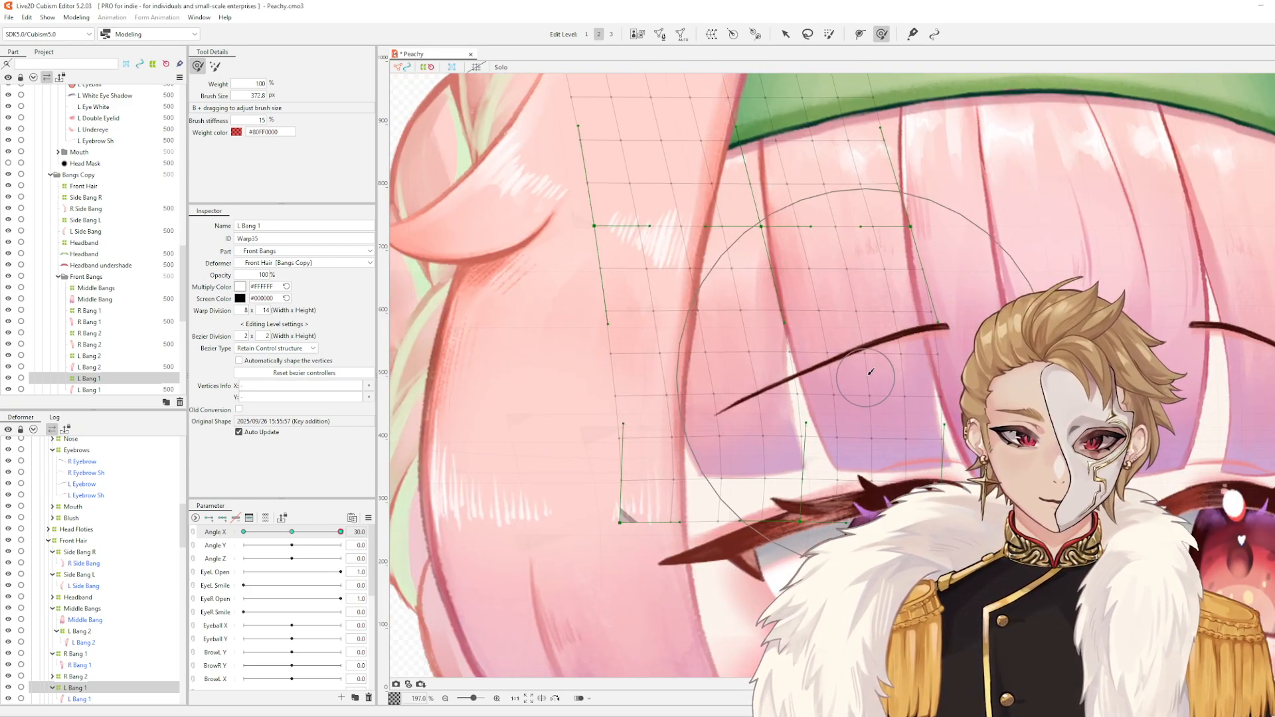
{"action": "left_click", "coordinate": [870, 373]}
{"action": "left_click", "coordinate": [866, 521]}
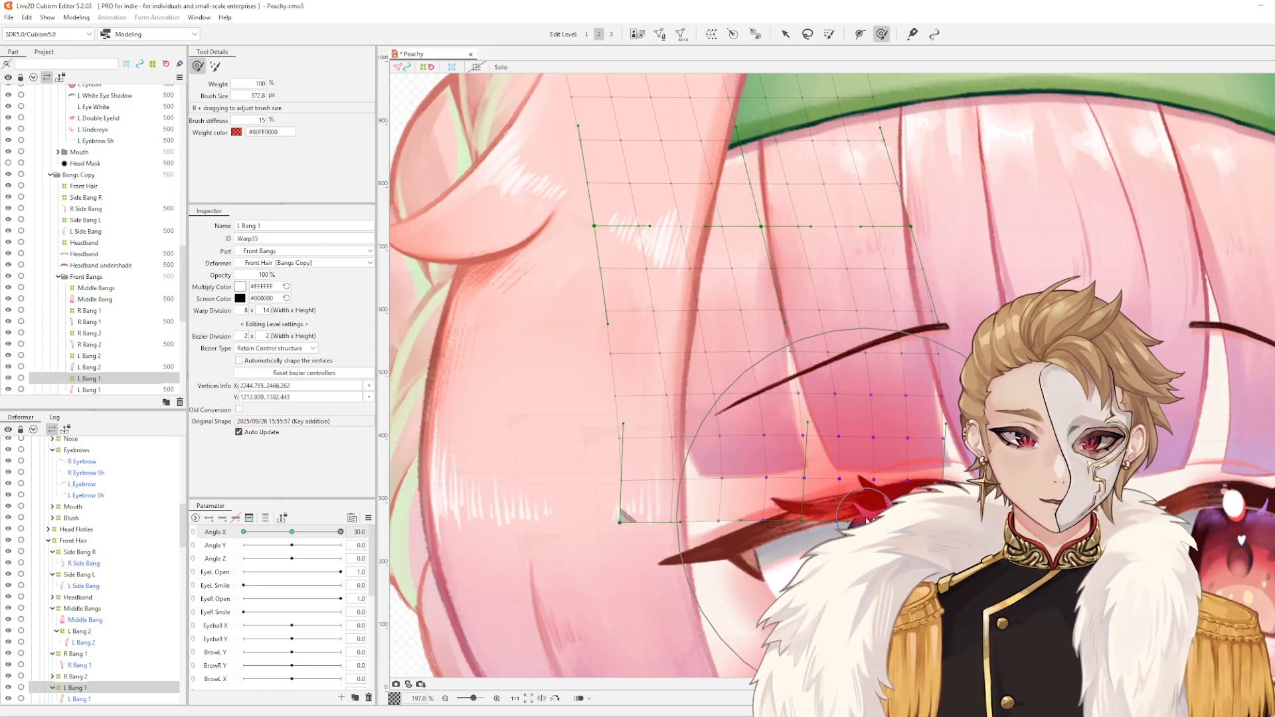
{"action": "scroll", "coordinate": [866, 521], "scroll_direction": "down", "scroll_amount": 5}
{"action": "scroll", "coordinate": [845, 369], "scroll_direction": "up", "scroll_amount": 2}
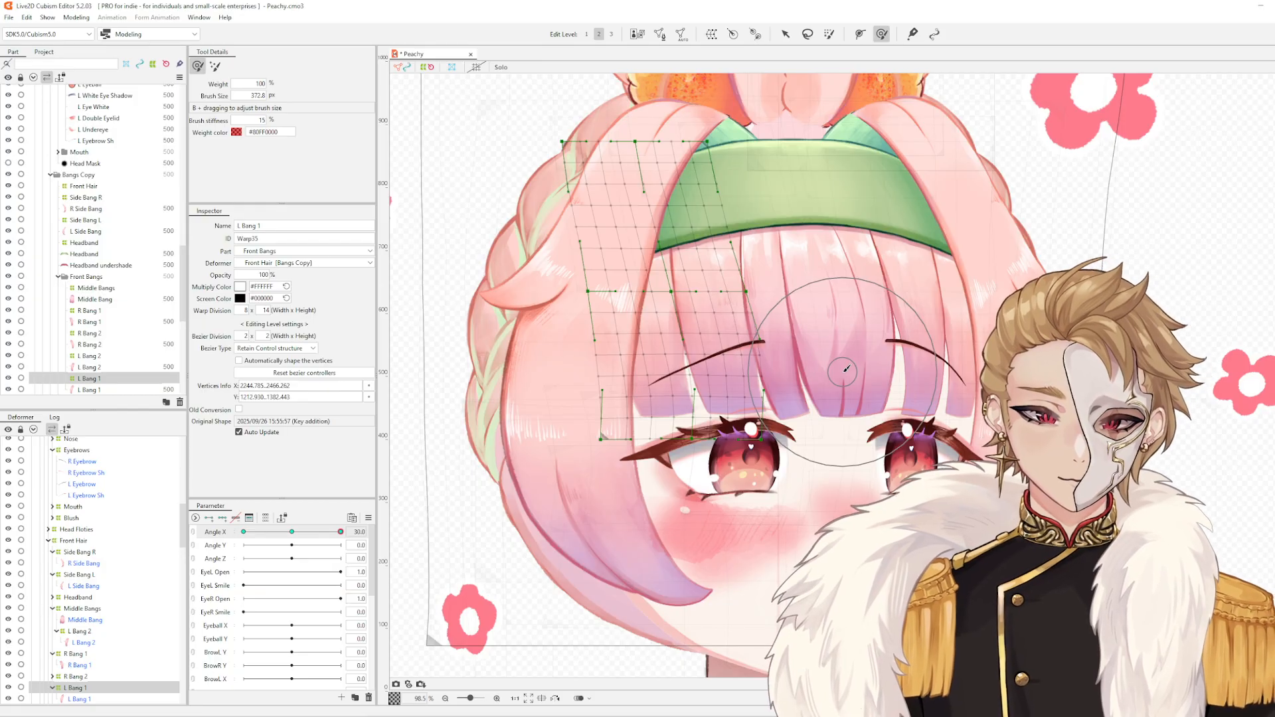
- Preview the bangs between Angle X -30 and 30, touch up the L Bang 1 tips at 30, and deselect the deformer
{"action": "left_click_drag", "start_coordinate": [340, 531], "coordinate": [82, 531]}
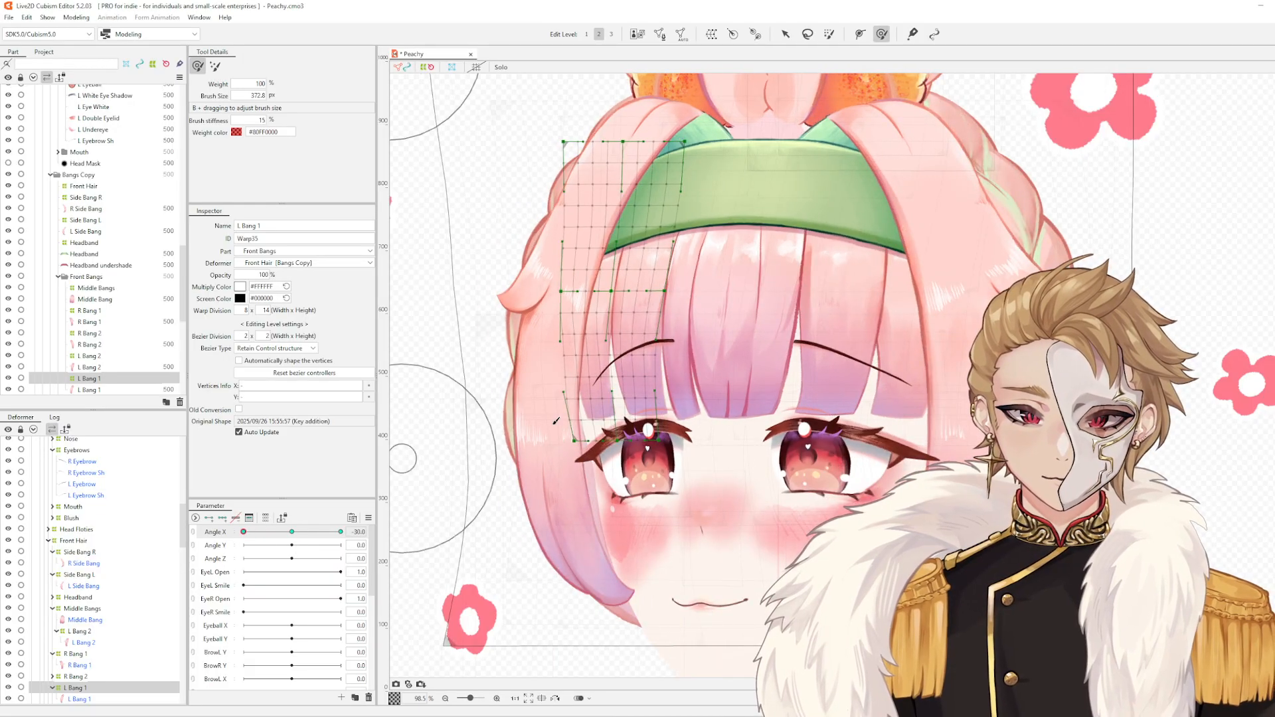
{"action": "left_click_drag", "start_coordinate": [246, 531], "coordinate": [342, 534]}
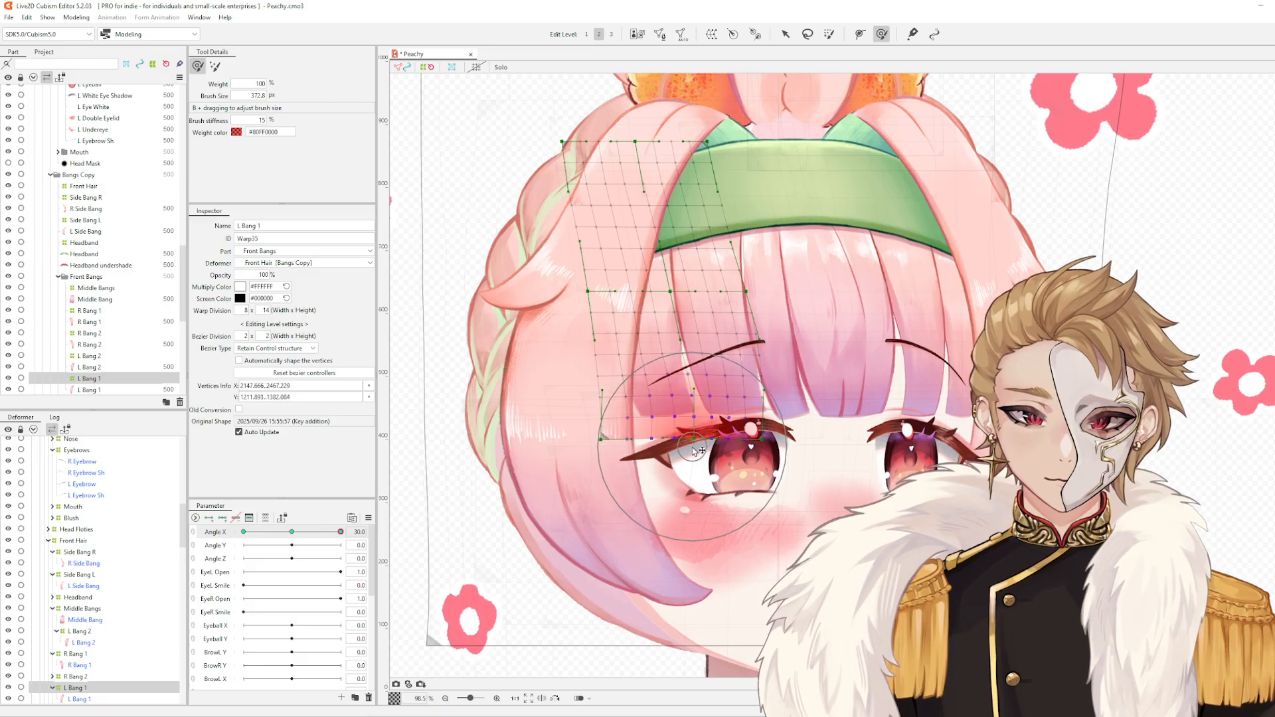
{"action": "left_click_drag", "start_coordinate": [937, 338], "coordinate": [836, 322]}
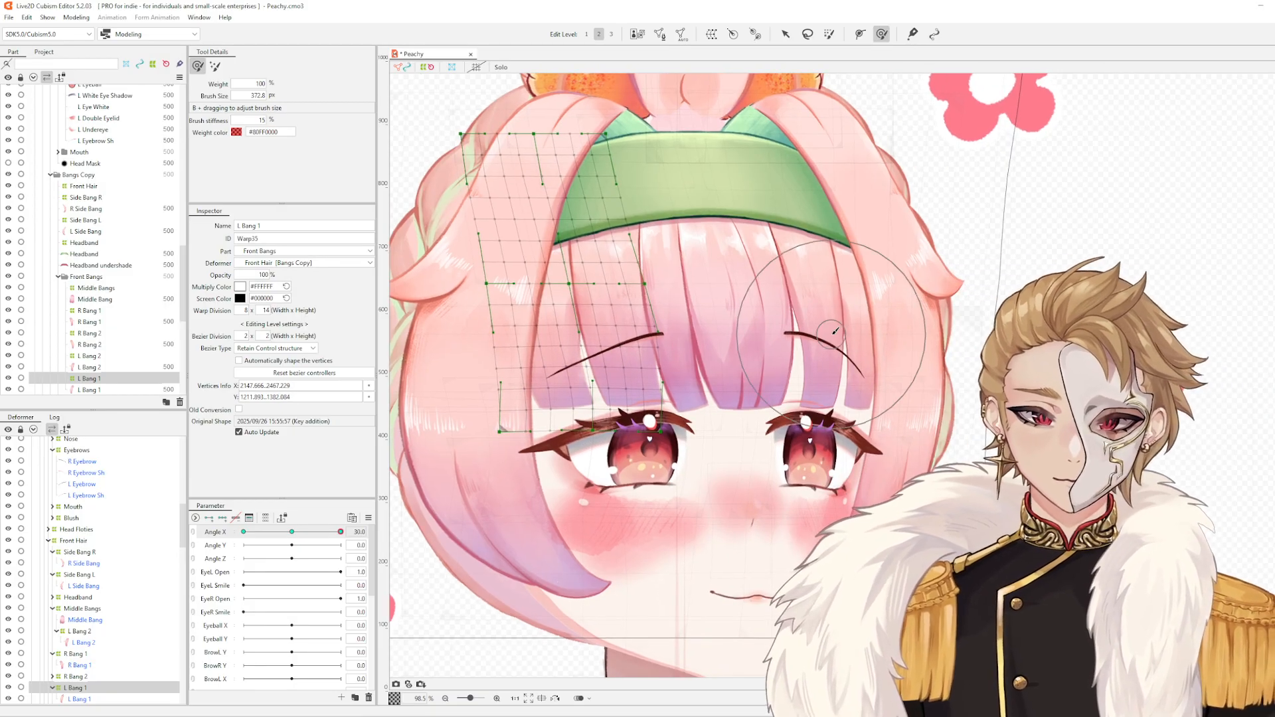
{"action": "key", "text": "Escape"}
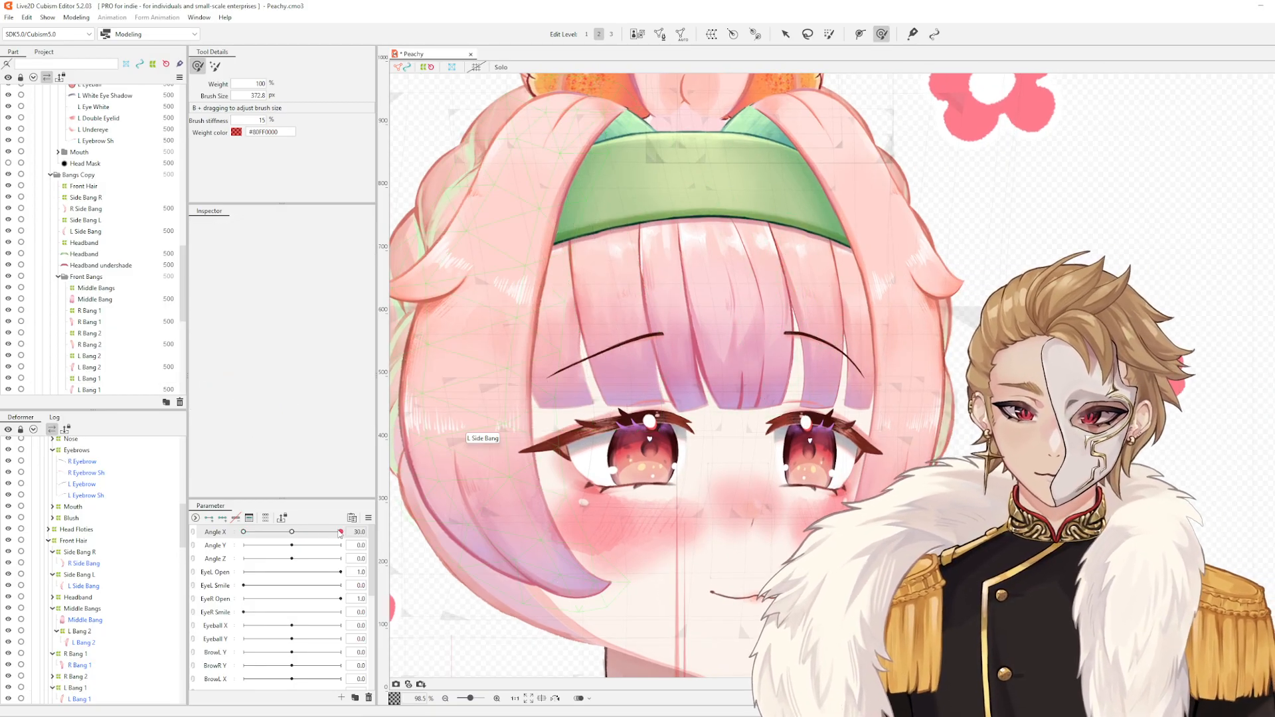
{"action": "mouse_move", "coordinate": [341, 532]}
{"action": "left_mouse_down"}
{"action": "mouse_move", "coordinate": [312, 533]}
{"action": "mouse_move", "coordinate": [347, 543]}
{"action": "left_mouse_up"}
- Select the Middle Bangs warp deformer and reshape its far-side strands and lower tips at Angle X 30
{"action": "left_click", "coordinate": [95, 299]}
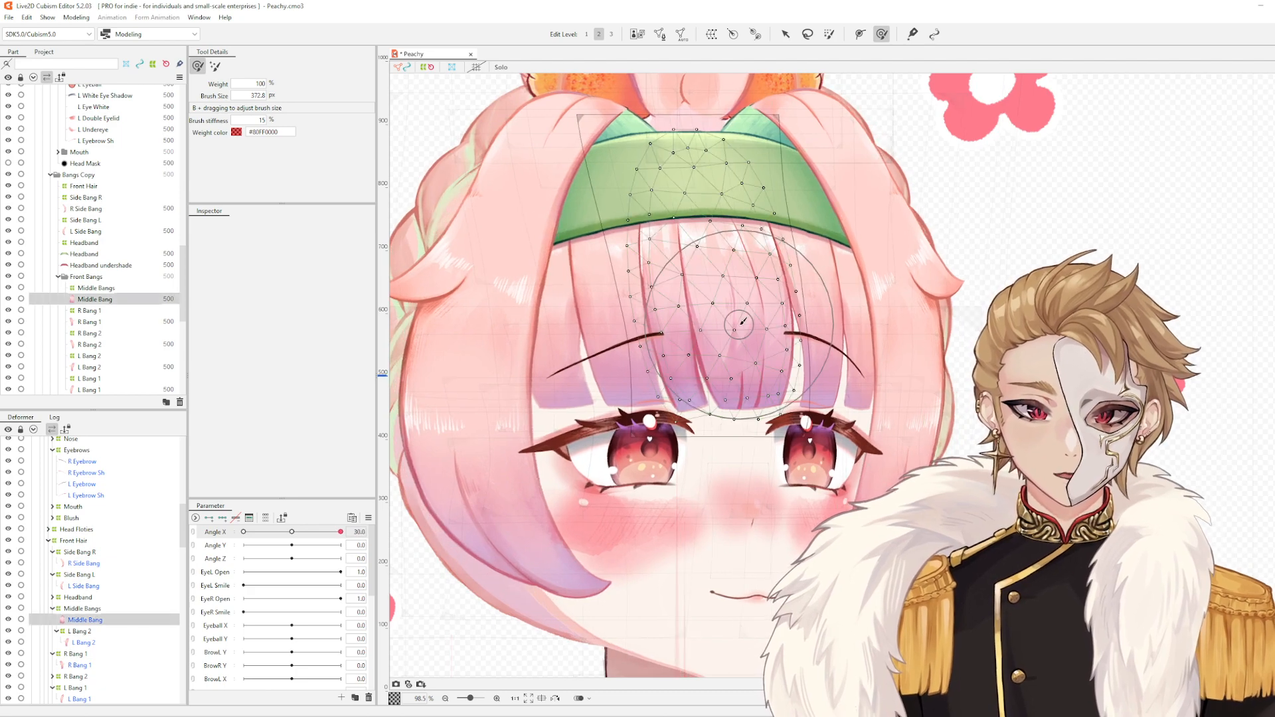
{"action": "left_click", "coordinate": [73, 609]}
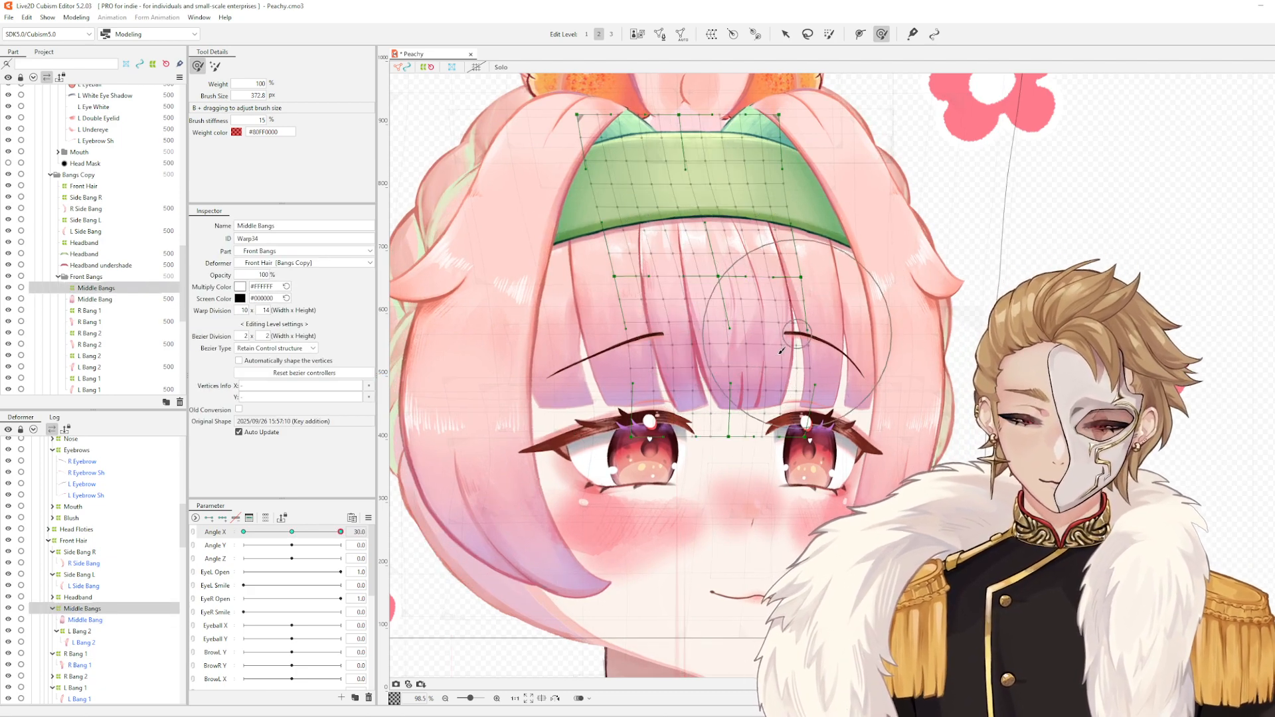
{"action": "key", "text": "b"}
{"action": "left_click_drag", "start_coordinate": [757, 286], "coordinate": [762, 312]}
{"action": "key", "text": "b"}
{"action": "left_click_drag", "start_coordinate": [777, 369], "coordinate": [788, 396]}
{"action": "key", "text": "Escape"}
- Select the R Bang 1 warp deformer and reshape its middle and lower sections above the far eye at Angle X 30
{"action": "left_click", "coordinate": [803, 304]}
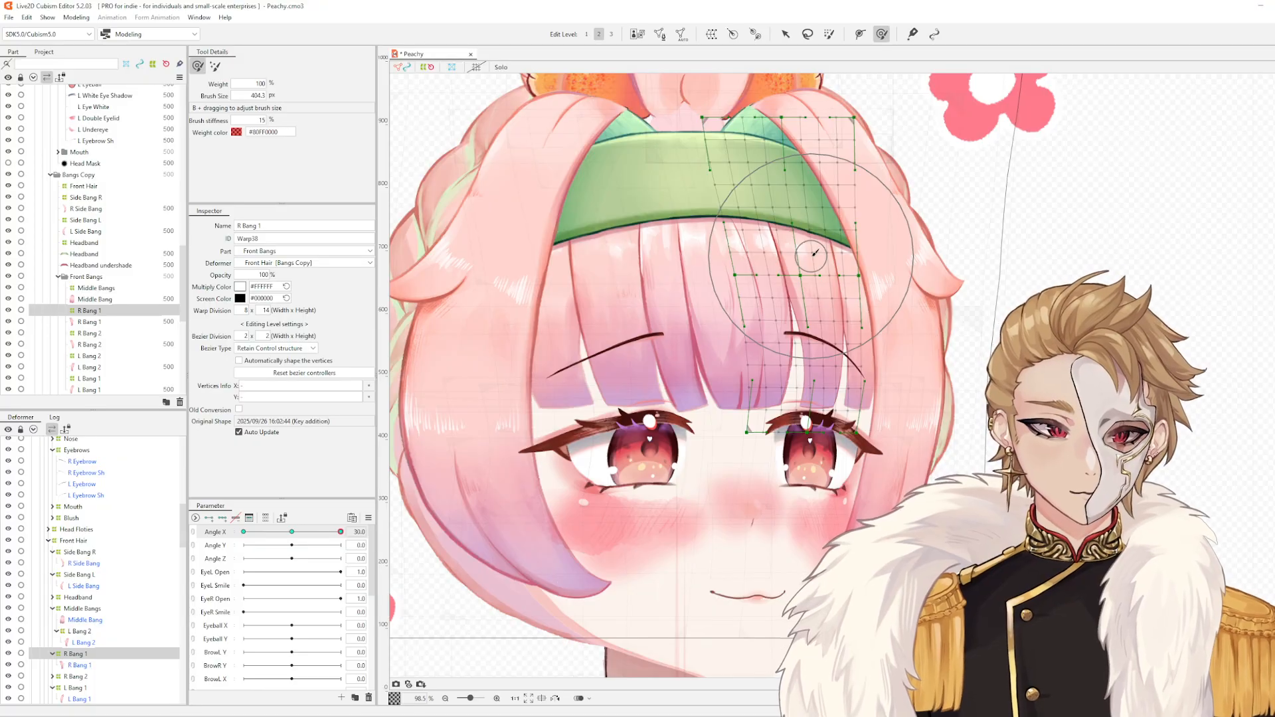
{"action": "key", "text": "bracketright"}
{"action": "left_click_drag", "start_coordinate": [811, 309], "coordinate": [804, 319]}
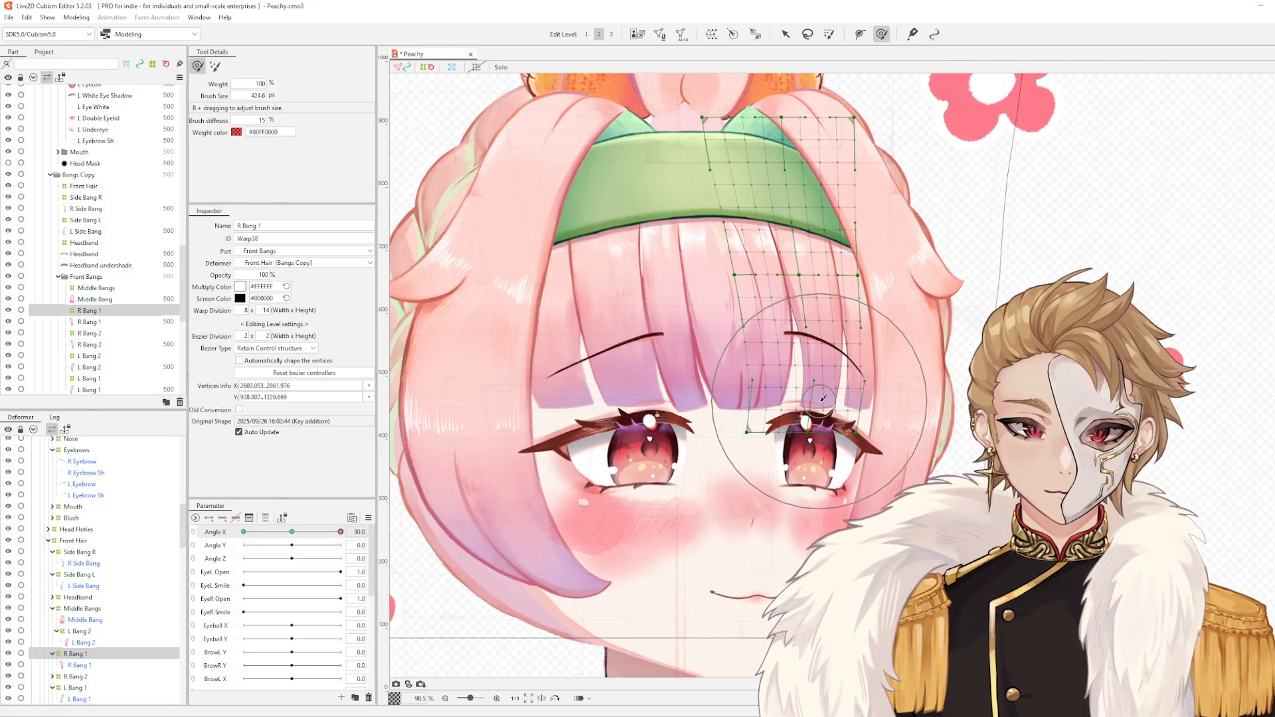
{"action": "left_click_drag", "start_coordinate": [821, 401], "coordinate": [818, 403]}
{"action": "key", "text": "Escape"}
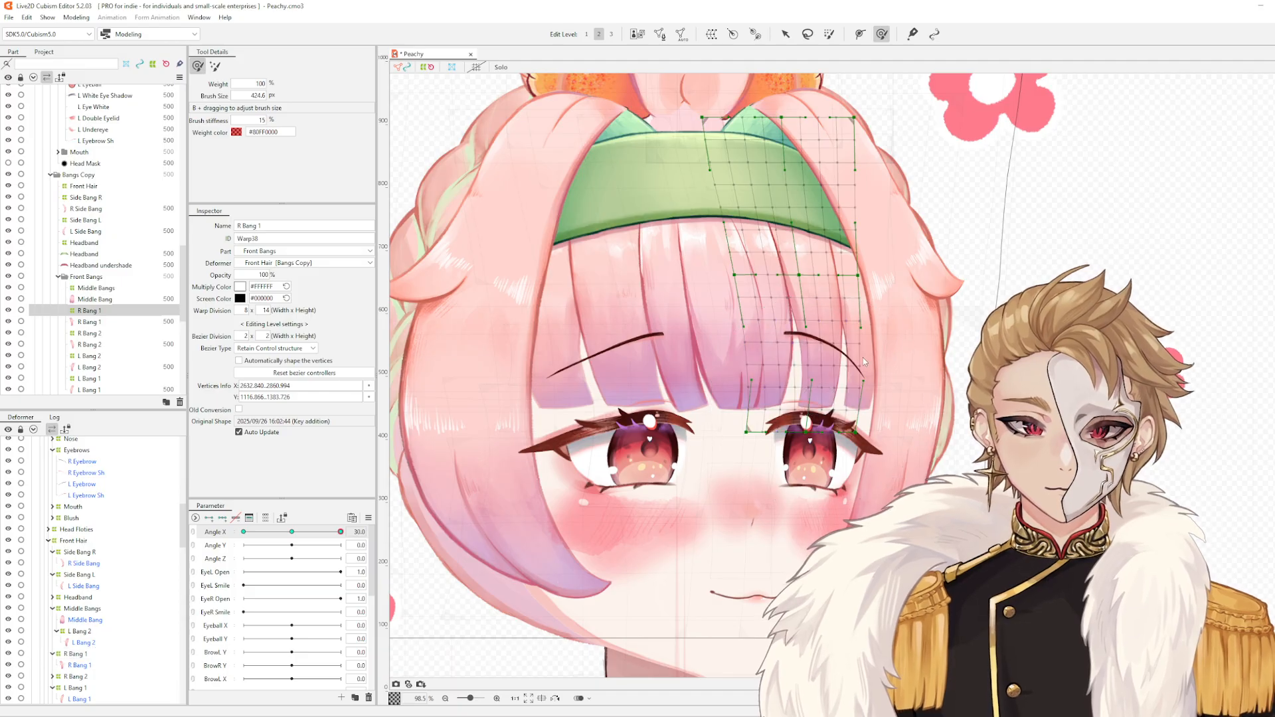
- Select the R Bang 2 warp deformer, reshape its lower strands over the far eyebrow's outer end, and preview the motion around Angle X 30
{"action": "left_click", "coordinate": [859, 352]}
{"action": "left_click", "coordinate": [75, 676]}
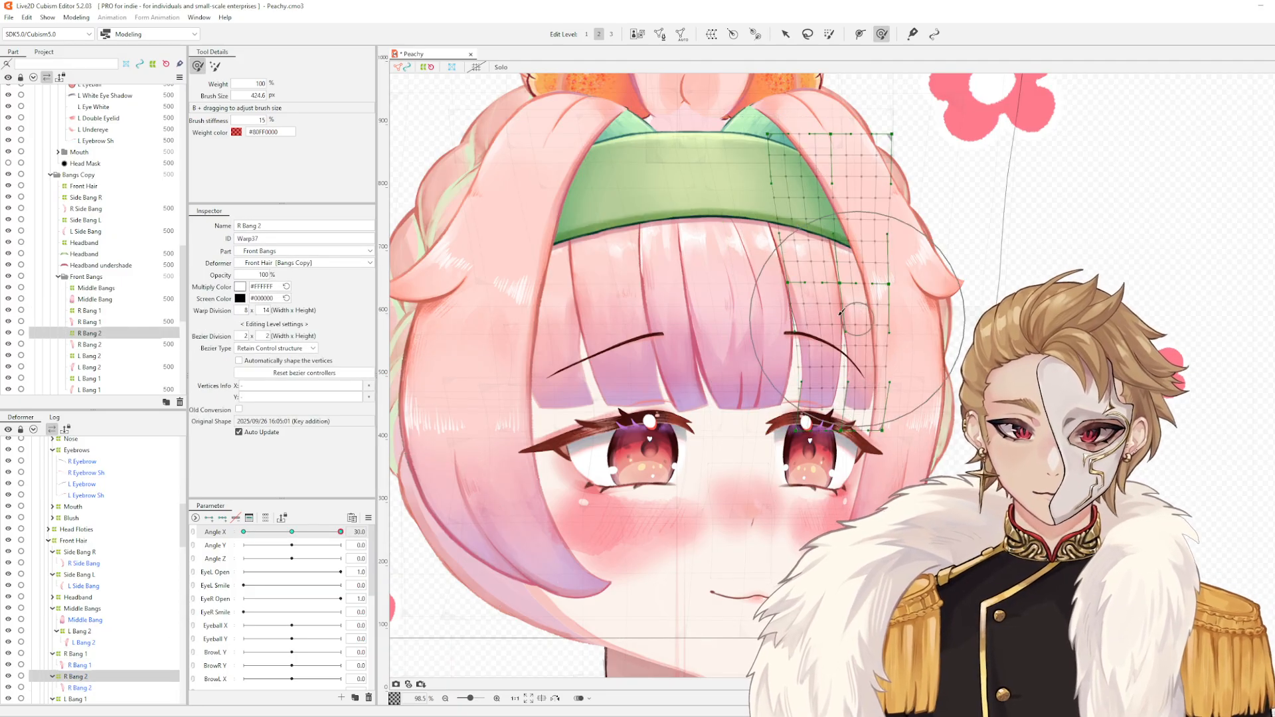
{"action": "left_click_drag", "start_coordinate": [859, 341], "coordinate": [863, 340]}
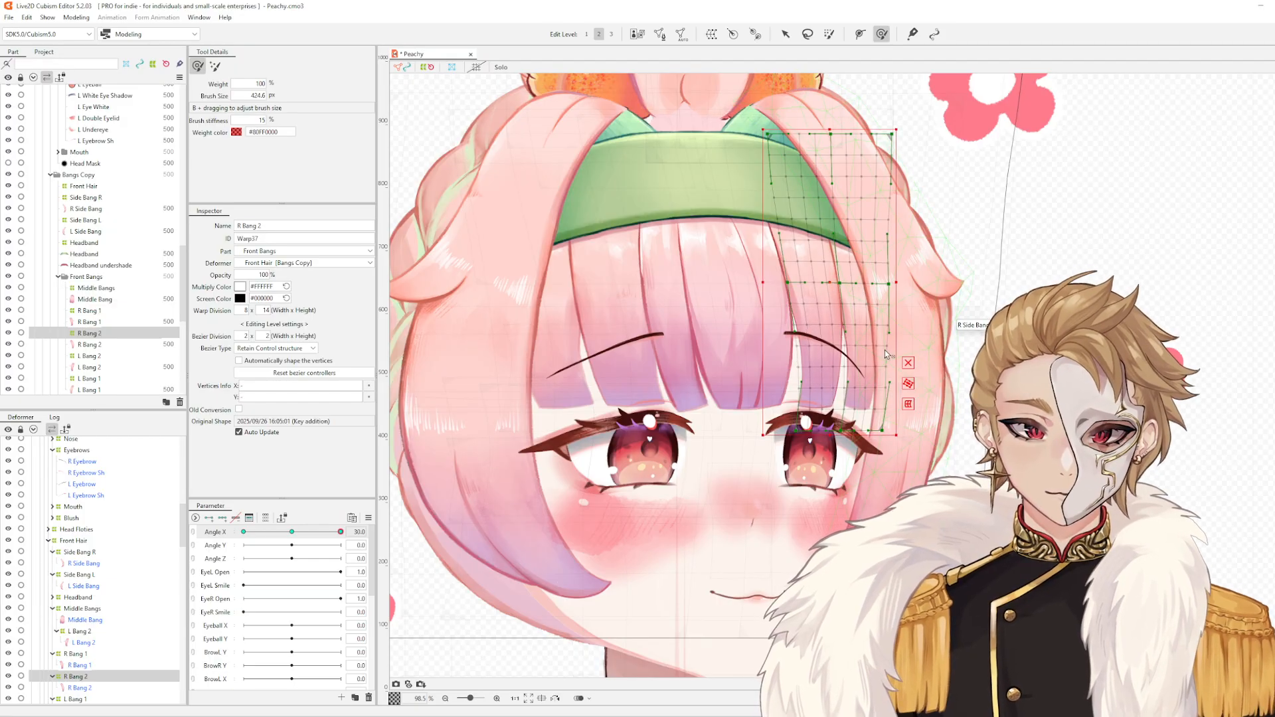
{"action": "mouse_move", "coordinate": [872, 344]}
{"action": "left_mouse_down"}
{"action": "mouse_move", "coordinate": [857, 295]}
{"action": "mouse_move", "coordinate": [848, 329]}
{"action": "left_mouse_up"}
{"action": "mouse_move", "coordinate": [852, 393]}
{"action": "left_mouse_down"}
{"action": "mouse_move", "coordinate": [864, 416]}
{"action": "mouse_move", "coordinate": [908, 393]}
{"action": "mouse_move", "coordinate": [833, 384]}
{"action": "left_mouse_up"}
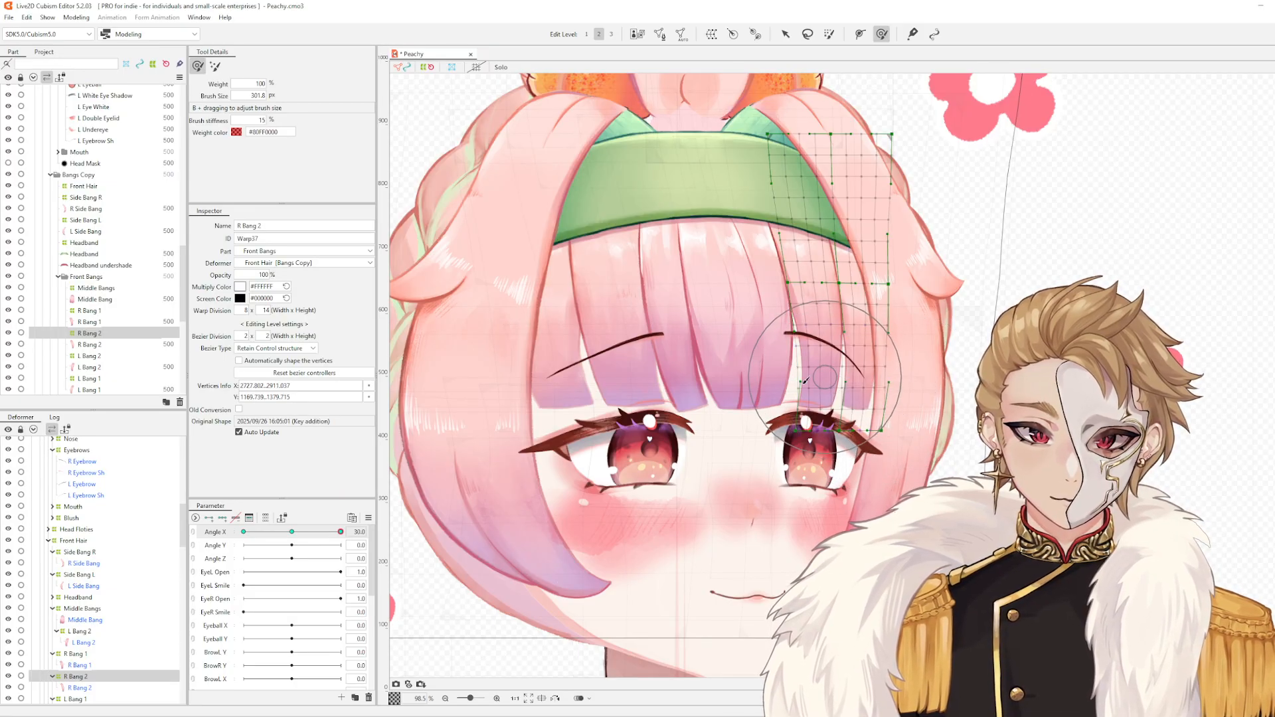
{"action": "key", "text": "Escape"}
{"action": "mouse_move", "coordinate": [341, 532]}
{"action": "left_mouse_down"}
{"action": "mouse_move", "coordinate": [223, 545]}
{"action": "mouse_move", "coordinate": [468, 535]}
{"action": "mouse_move", "coordinate": [199, 544]}
{"action": "mouse_move", "coordinate": [308, 528]}
{"action": "mouse_move", "coordinate": [420, 535]}
{"action": "left_mouse_up"}
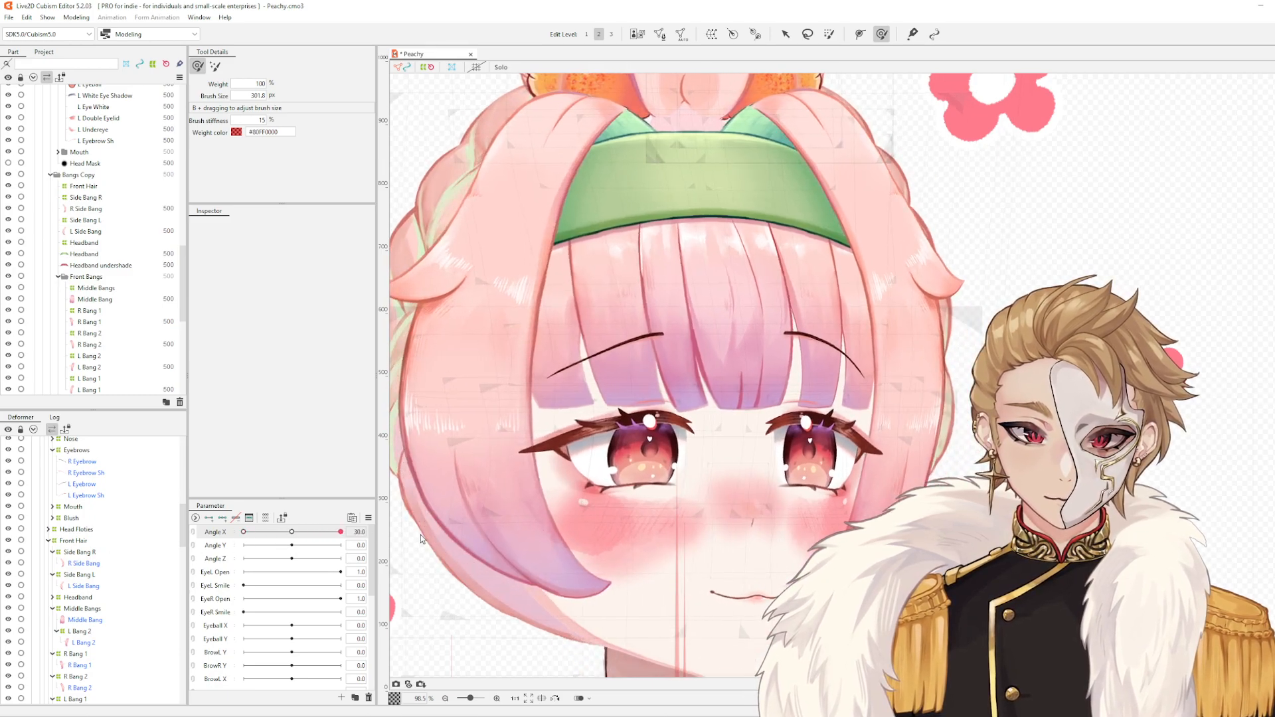
- Reselect the R Bang 1 warp deformer and shift its lower strands and tips above the far eye at Angle X 30
{"action": "left_click", "coordinate": [820, 341]}
{"action": "left_click", "coordinate": [819, 365]}
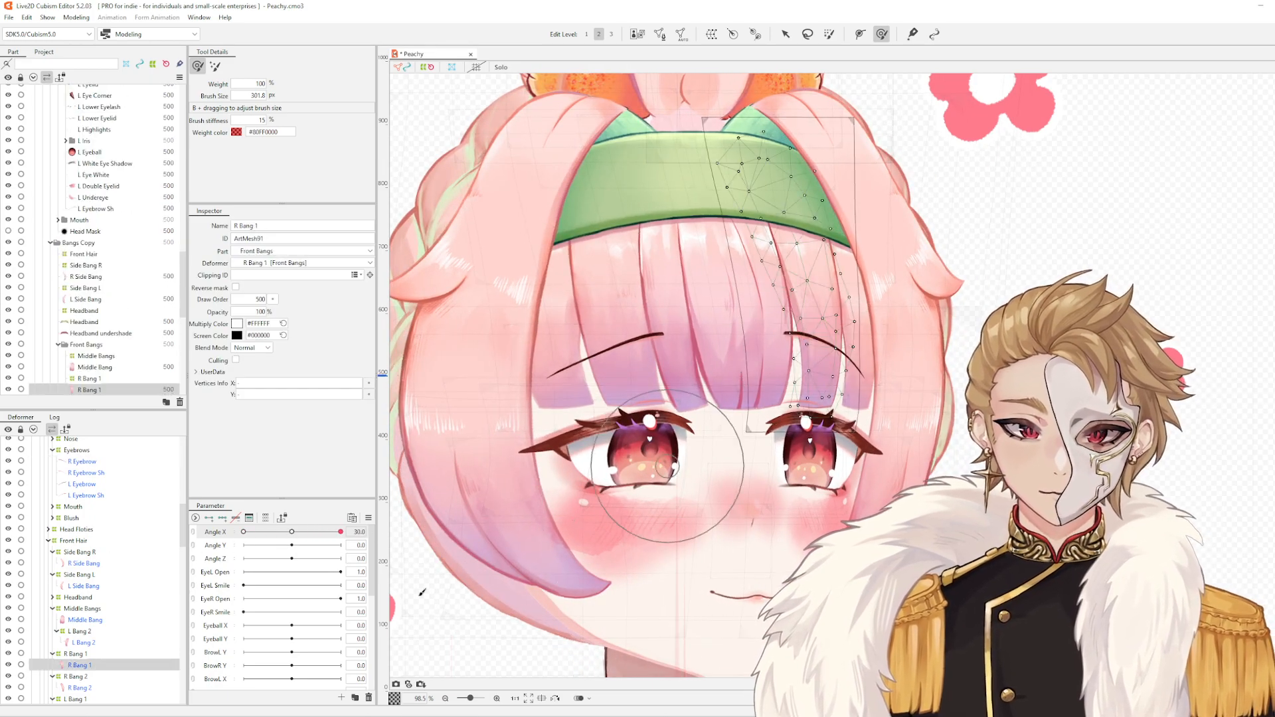
{"action": "scroll", "coordinate": [773, 326], "scroll_direction": "up", "scroll_amount": 3}
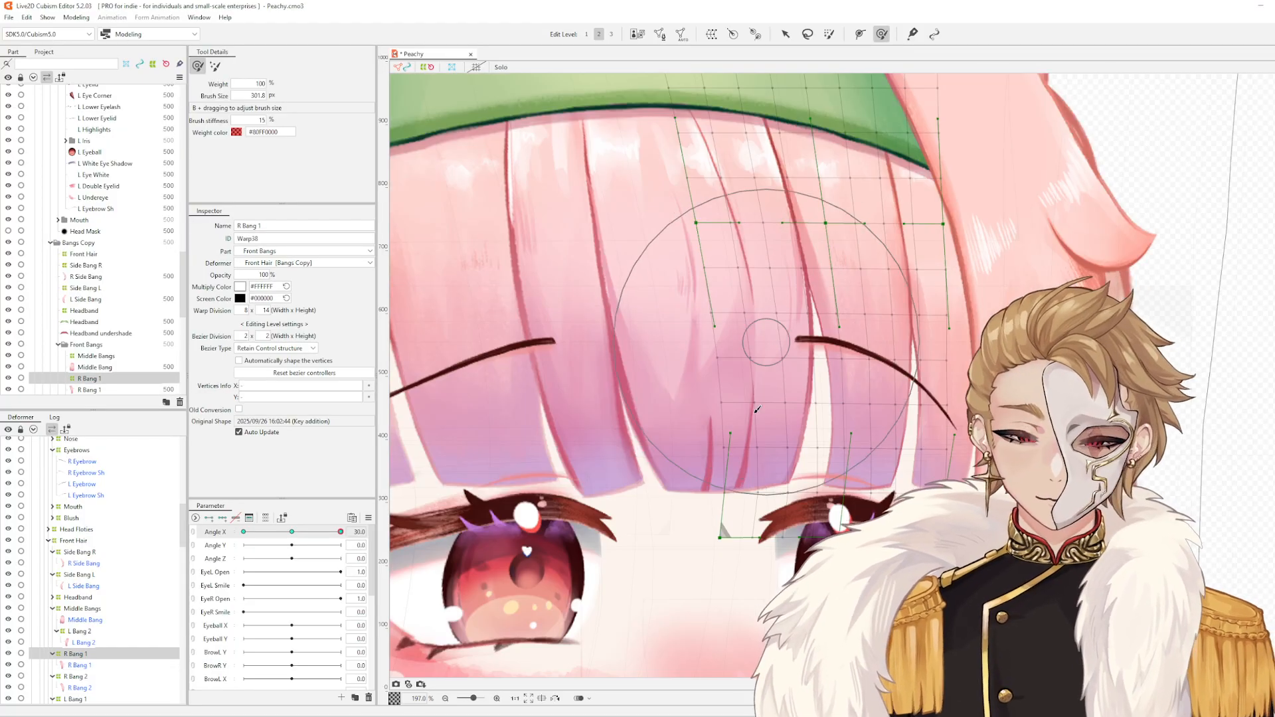
{"action": "left_click_drag", "start_coordinate": [834, 408], "coordinate": [852, 408]}
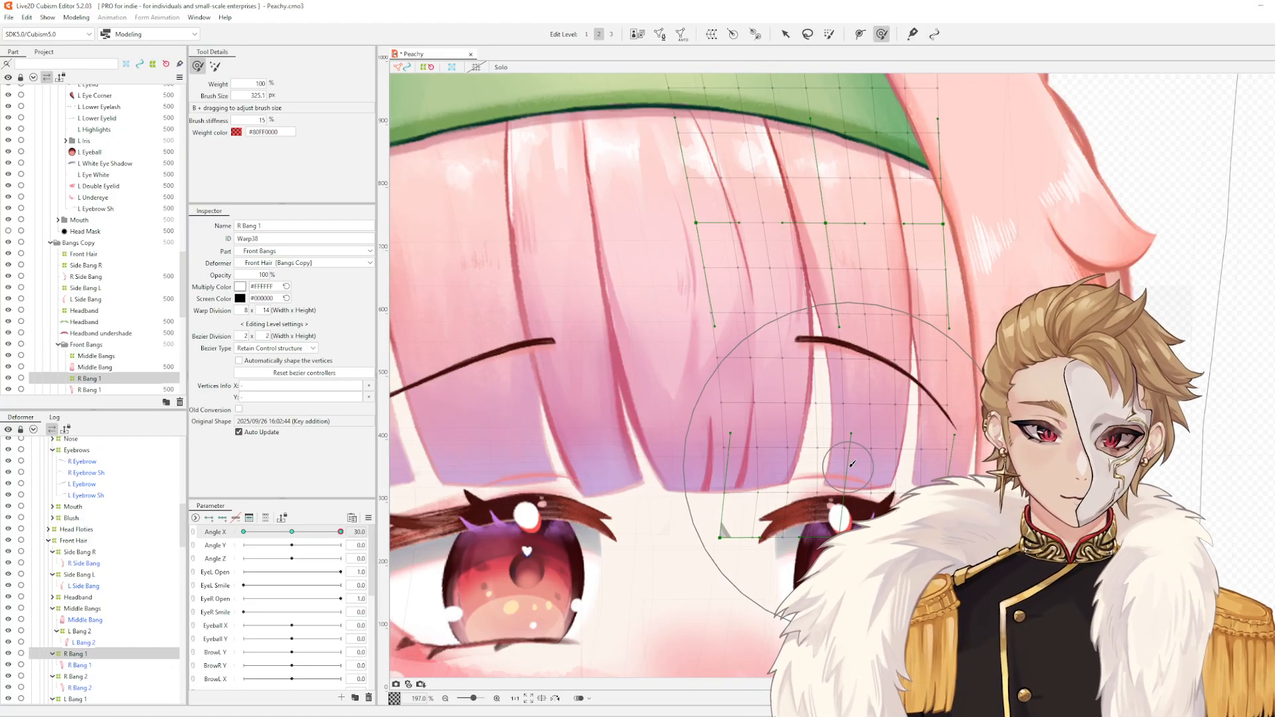
{"action": "left_click_drag", "start_coordinate": [852, 467], "coordinate": [846, 469]}
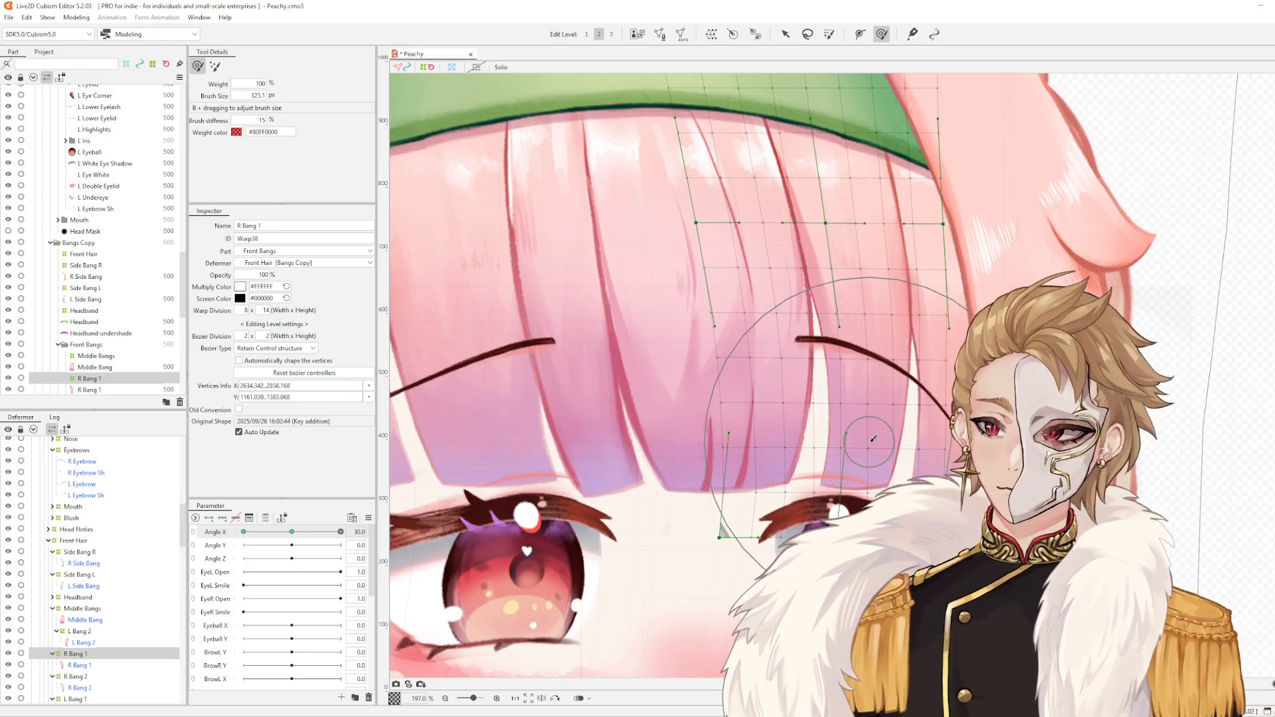
{"action": "scroll", "coordinate": [651, 362], "scroll_direction": "down", "scroll_amount": 2}
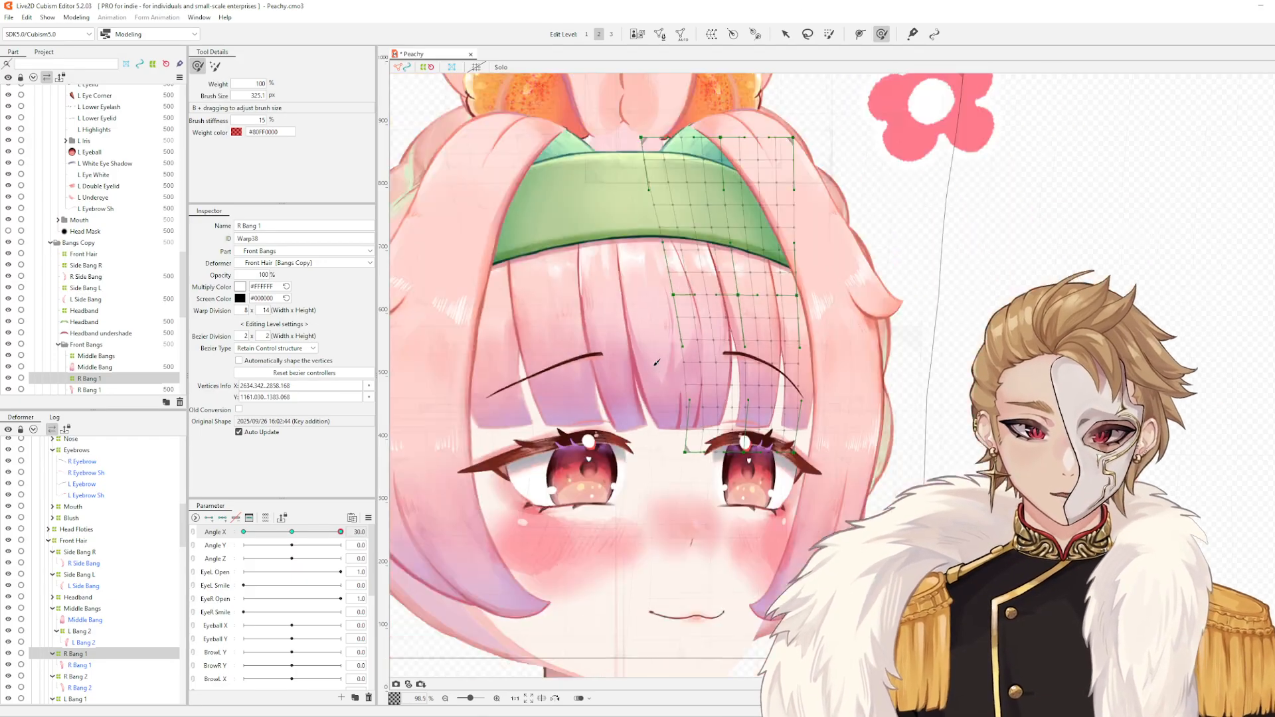
- Refine the R Bang 1 strands around the far eyebrow and their tips at Angle X 30, and preview their motion from there
{"action": "scroll", "coordinate": [700, 332], "scroll_direction": "up", "scroll_amount": 1}
{"action": "mouse_move", "coordinate": [715, 286]}
{"action": "left_mouse_down"}
{"action": "mouse_move", "coordinate": [780, 240]}
{"action": "mouse_move", "coordinate": [867, 220]}
{"action": "left_mouse_up"}
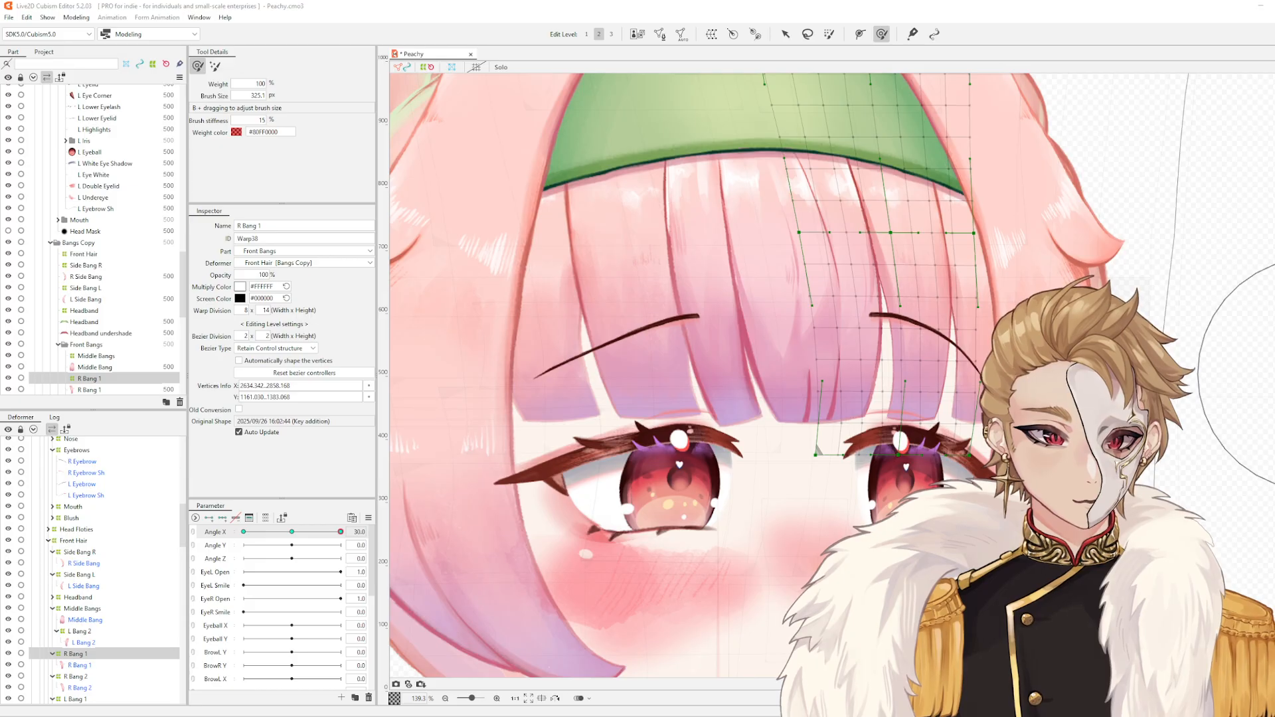
{"action": "mouse_move", "coordinate": [906, 393]}
{"action": "left_mouse_down"}
{"action": "mouse_move", "coordinate": [907, 374]}
{"action": "mouse_move", "coordinate": [823, 389]}
{"action": "left_mouse_up"}
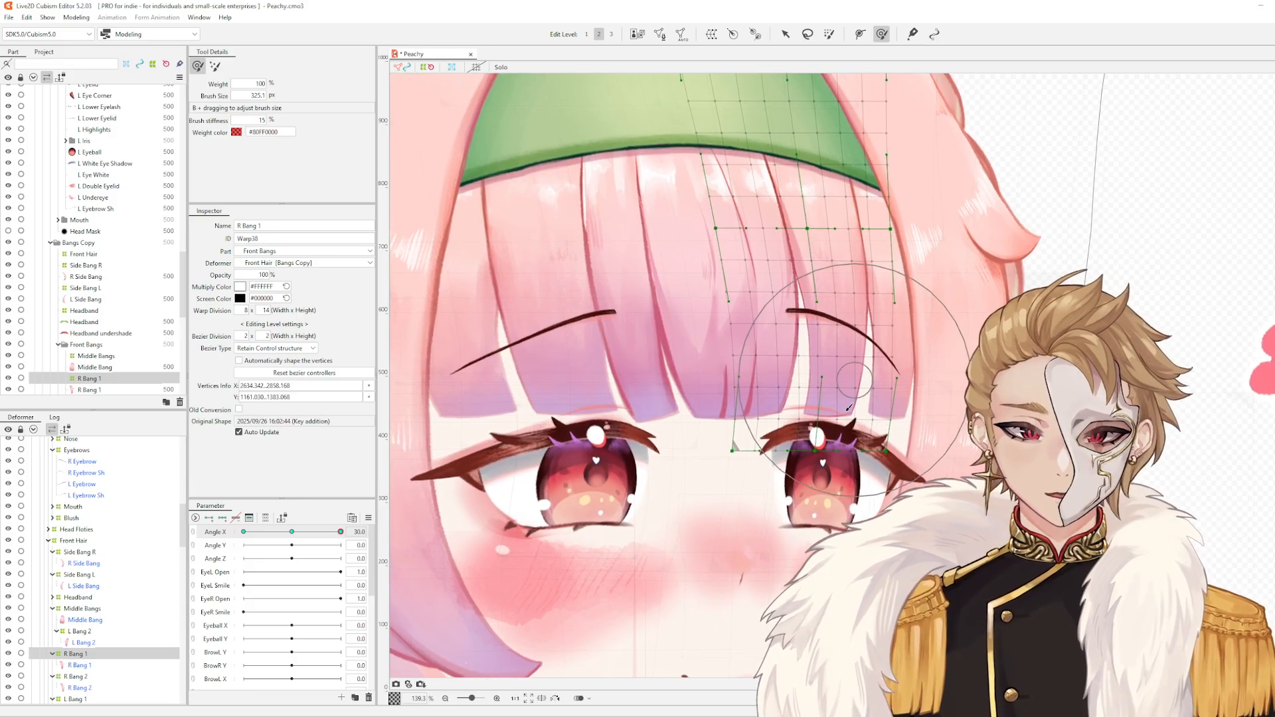
{"action": "left_click_drag", "start_coordinate": [840, 312], "coordinate": [837, 314]}
{"action": "left_click_drag", "start_coordinate": [840, 407], "coordinate": [842, 394]}
{"action": "scroll", "coordinate": [842, 393], "scroll_direction": "down", "scroll_amount": 3}
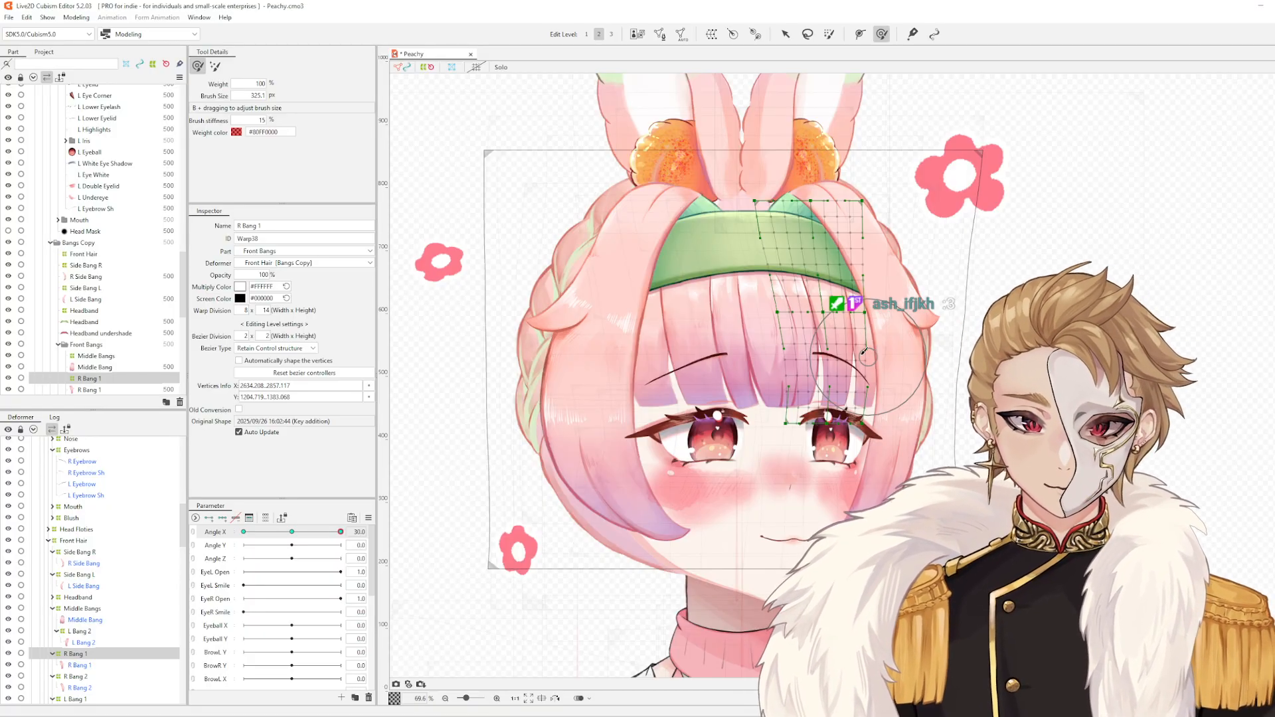
{"action": "scroll", "coordinate": [864, 351], "scroll_direction": "up", "scroll_amount": 4}
{"action": "left_click", "coordinate": [332, 532]}
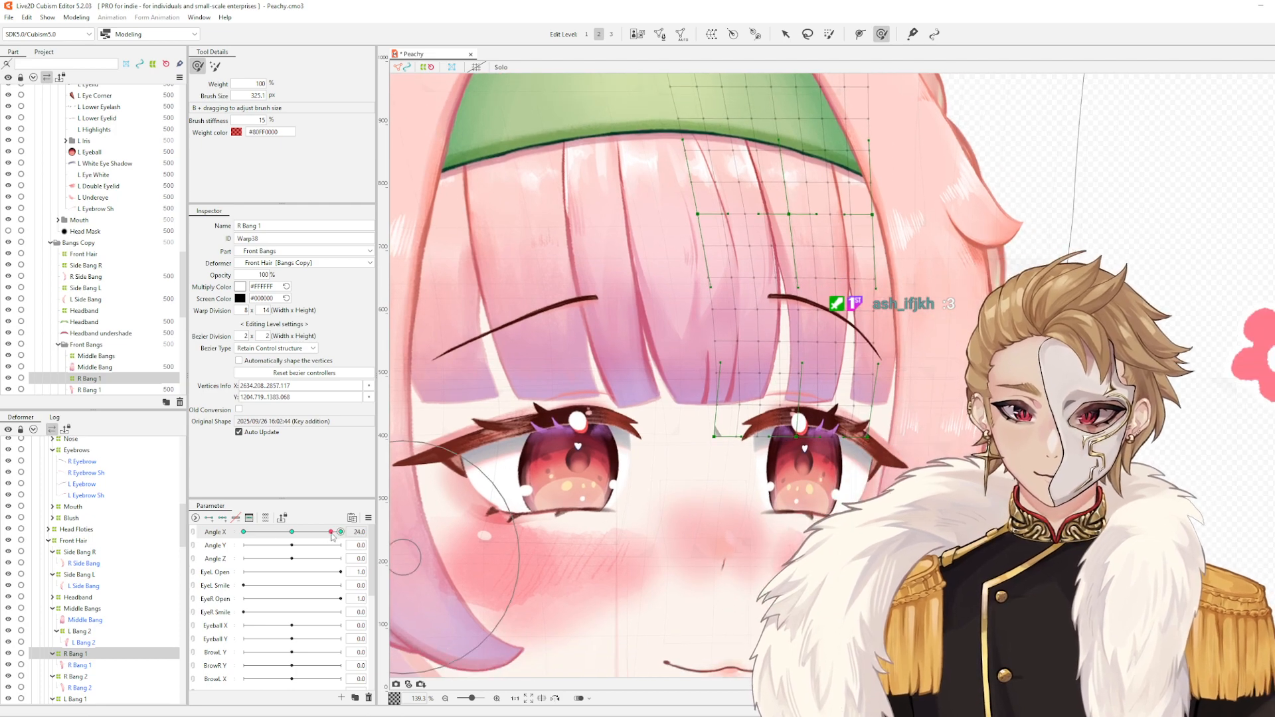
- Set Angle X to 30 and nudge the R Bang 1 warp deformer's lower outer strands with a deform brush reduced to about 223 px
{"action": "mouse_move", "coordinate": [331, 534]}
{"action": "left_mouse_down"}
{"action": "mouse_move", "coordinate": [301, 534]}
{"action": "mouse_move", "coordinate": [344, 534]}
{"action": "left_mouse_up"}
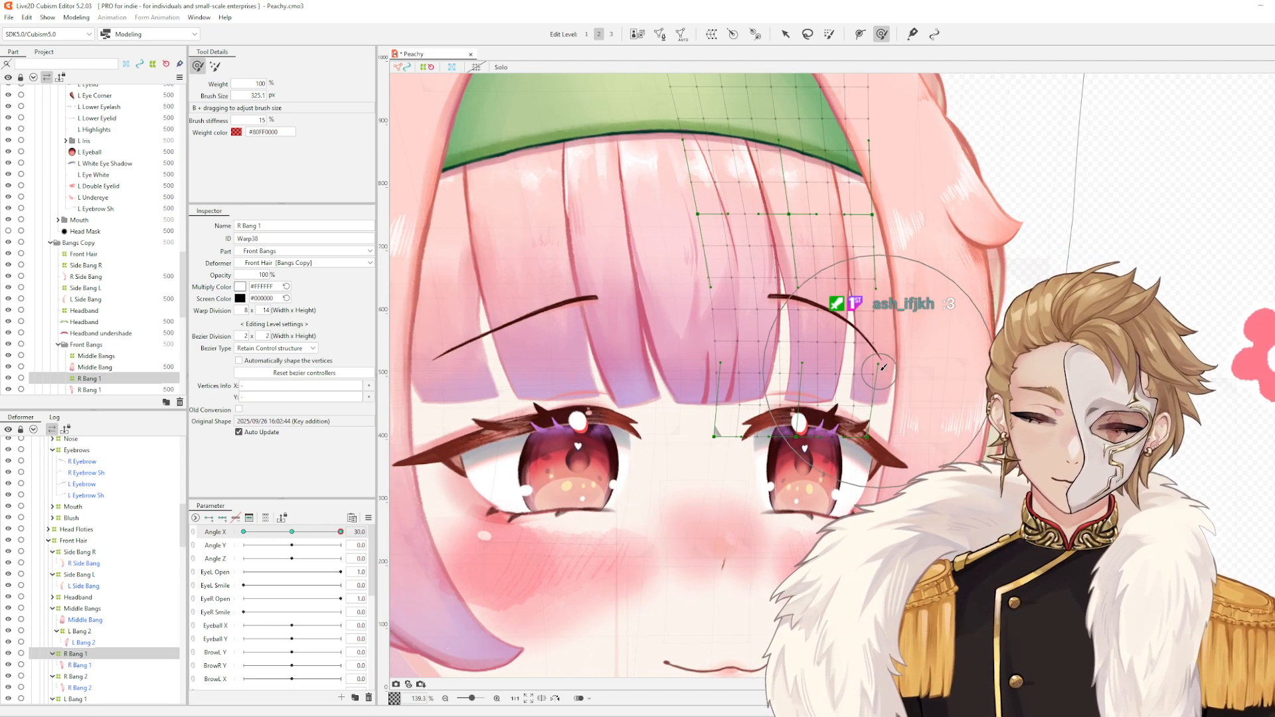
{"action": "key", "text": "b"}
{"action": "mouse_move", "coordinate": [868, 295]}
{"action": "left_mouse_down"}
{"action": "mouse_move", "coordinate": [850, 297]}
{"action": "mouse_move", "coordinate": [857, 336]}
{"action": "left_mouse_up"}
{"action": "left_click_drag", "start_coordinate": [851, 394], "coordinate": [850, 394]}
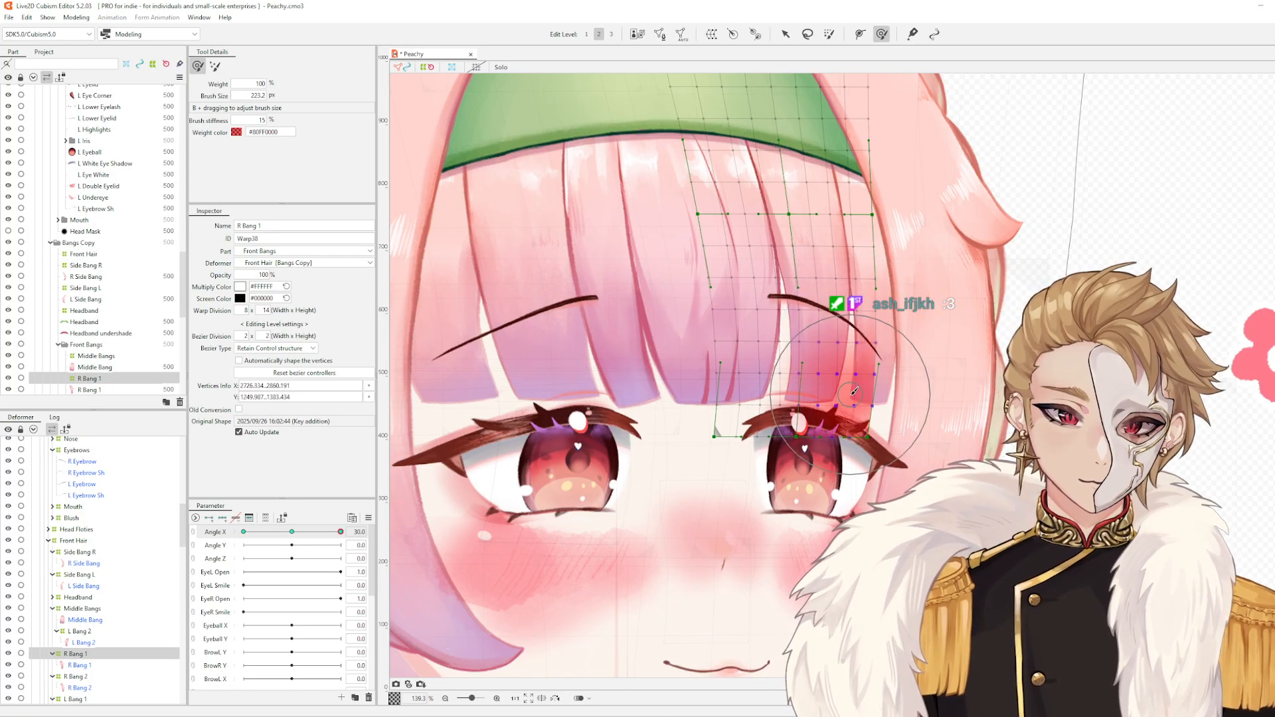
{"action": "key", "text": "b"}
{"action": "left_click_drag", "start_coordinate": [773, 315], "coordinate": [777, 352]}
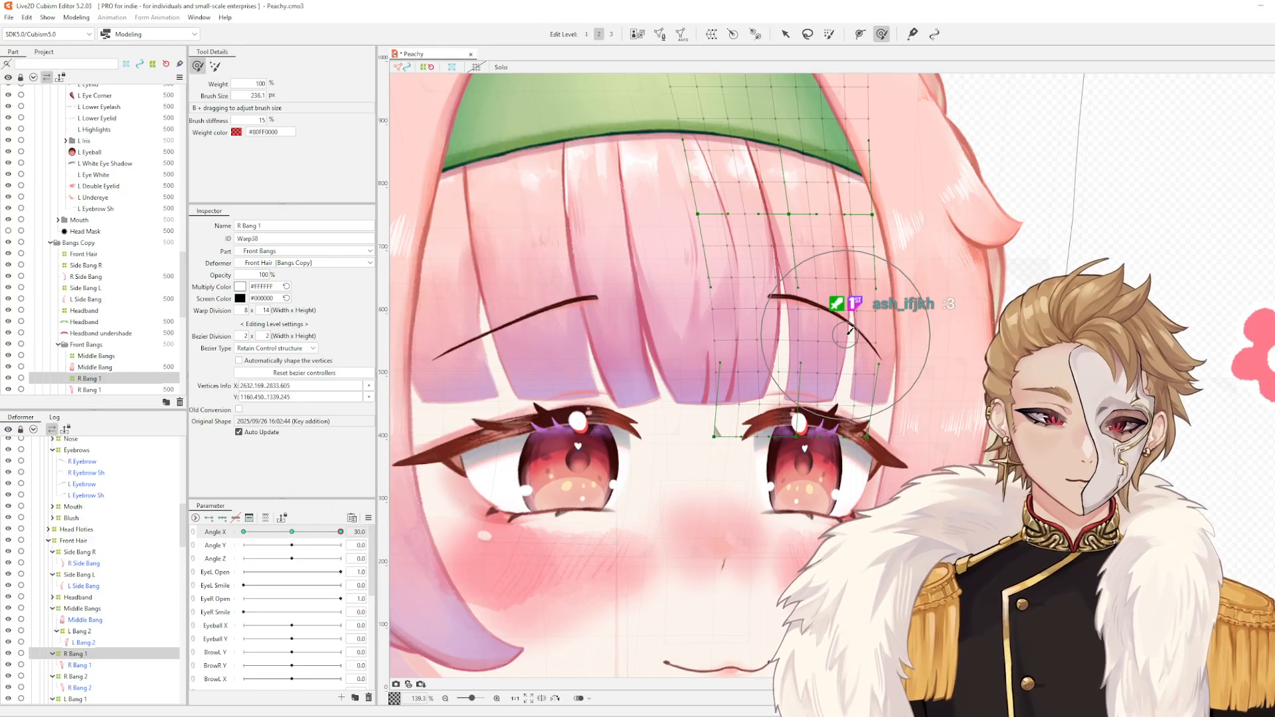
- Shift R Bang 1's lower outer tips above the far eye's outer corner with a deform brush of about 294 px
{"action": "scroll", "coordinate": [1062, 325], "scroll_direction": "down", "scroll_amount": 2}
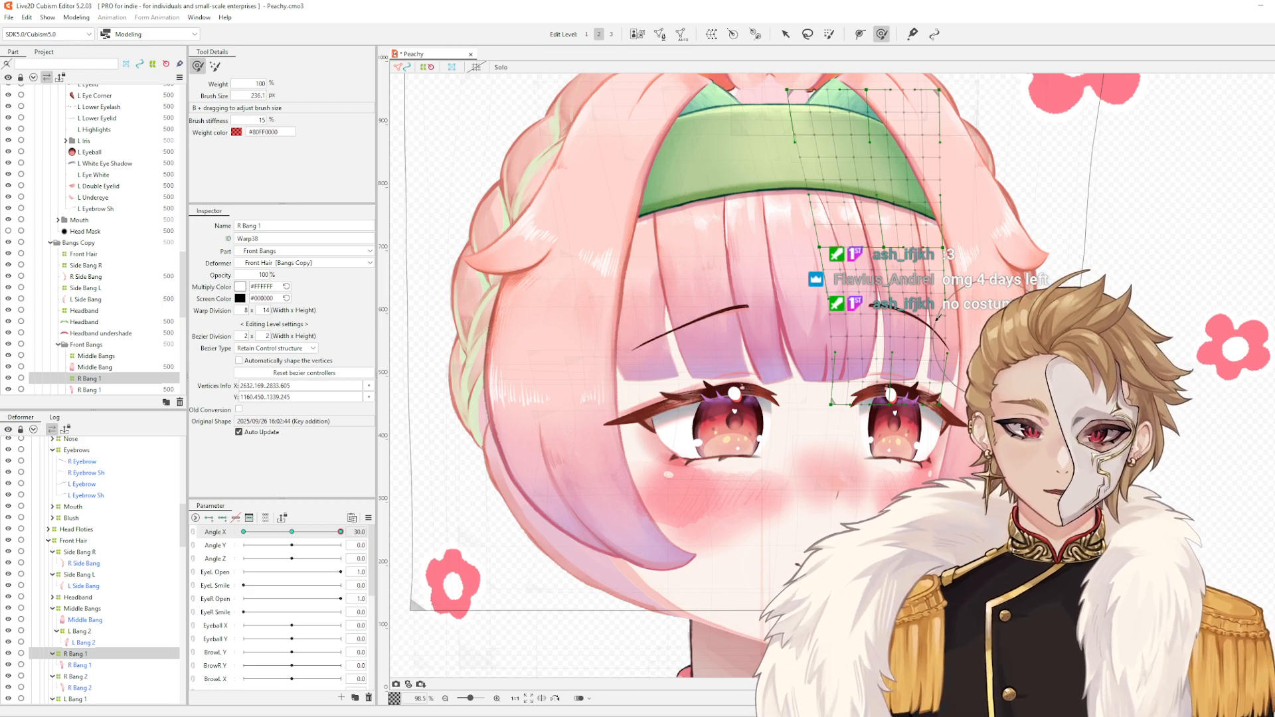
{"action": "left_click_drag", "start_coordinate": [974, 272], "coordinate": [880, 284]}
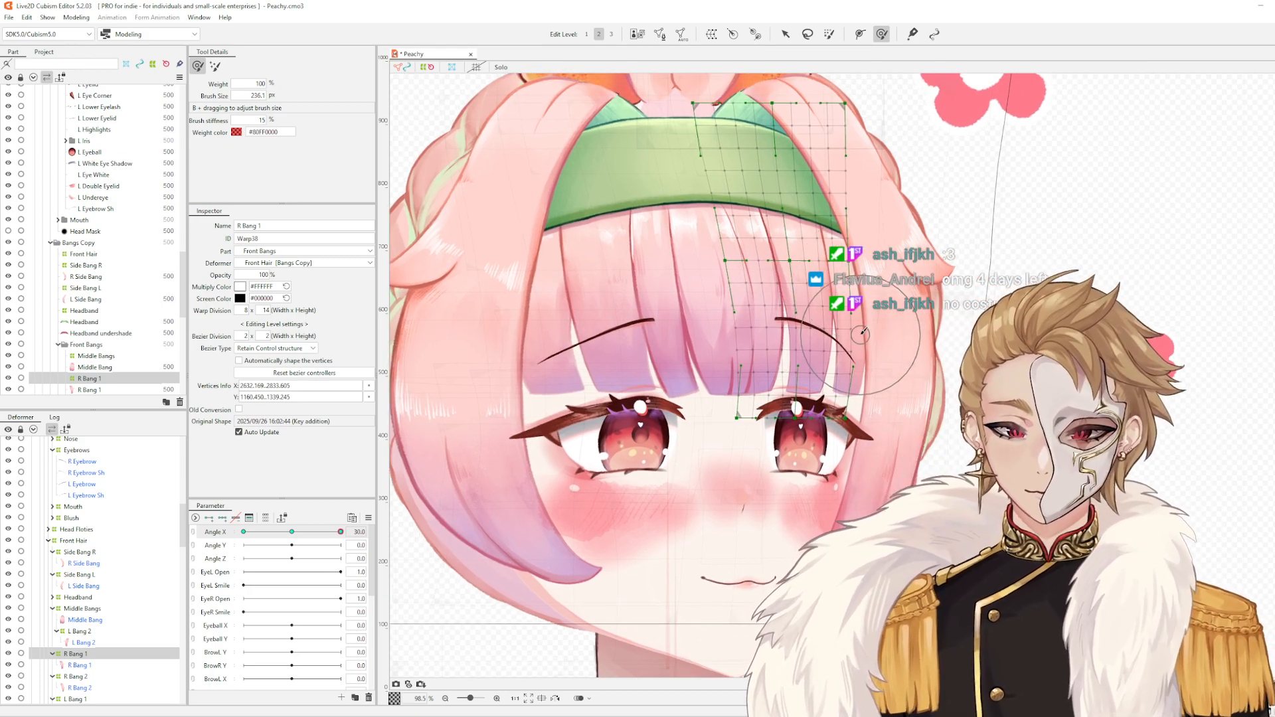
{"action": "left_click_drag", "start_coordinate": [861, 335], "coordinate": [845, 312]}
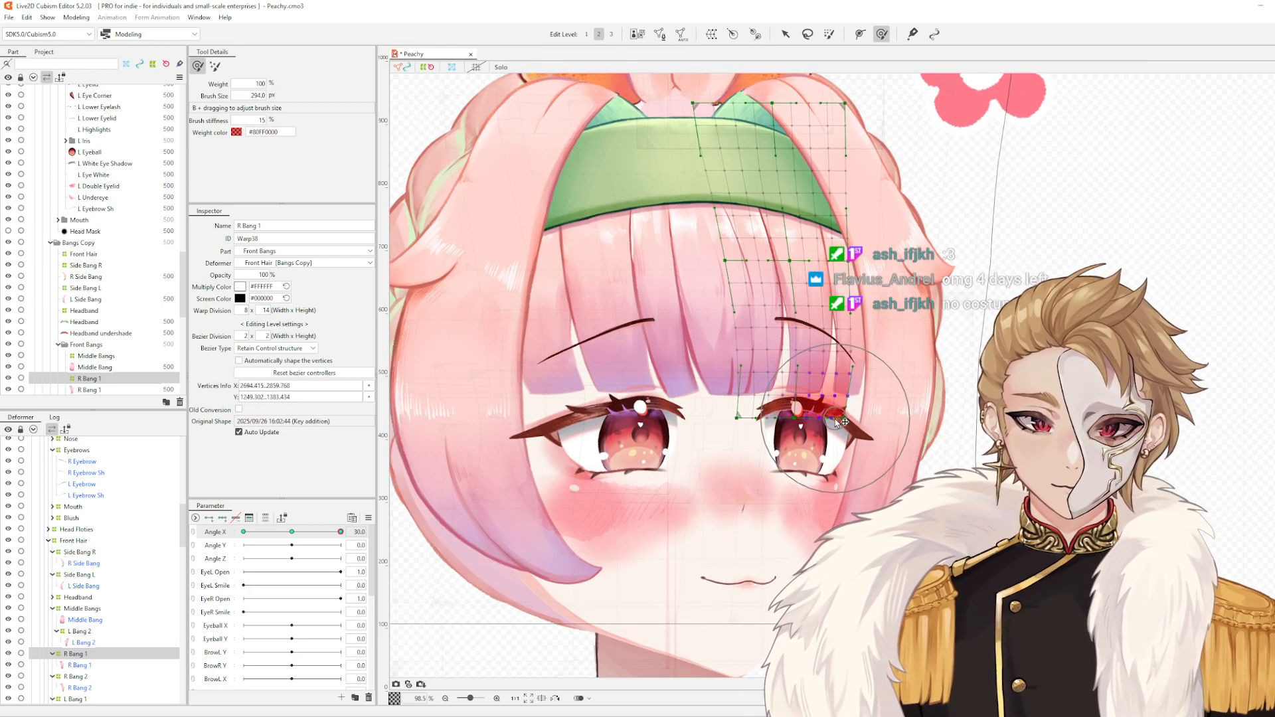
{"action": "left_click_drag", "start_coordinate": [838, 421], "coordinate": [853, 383]}
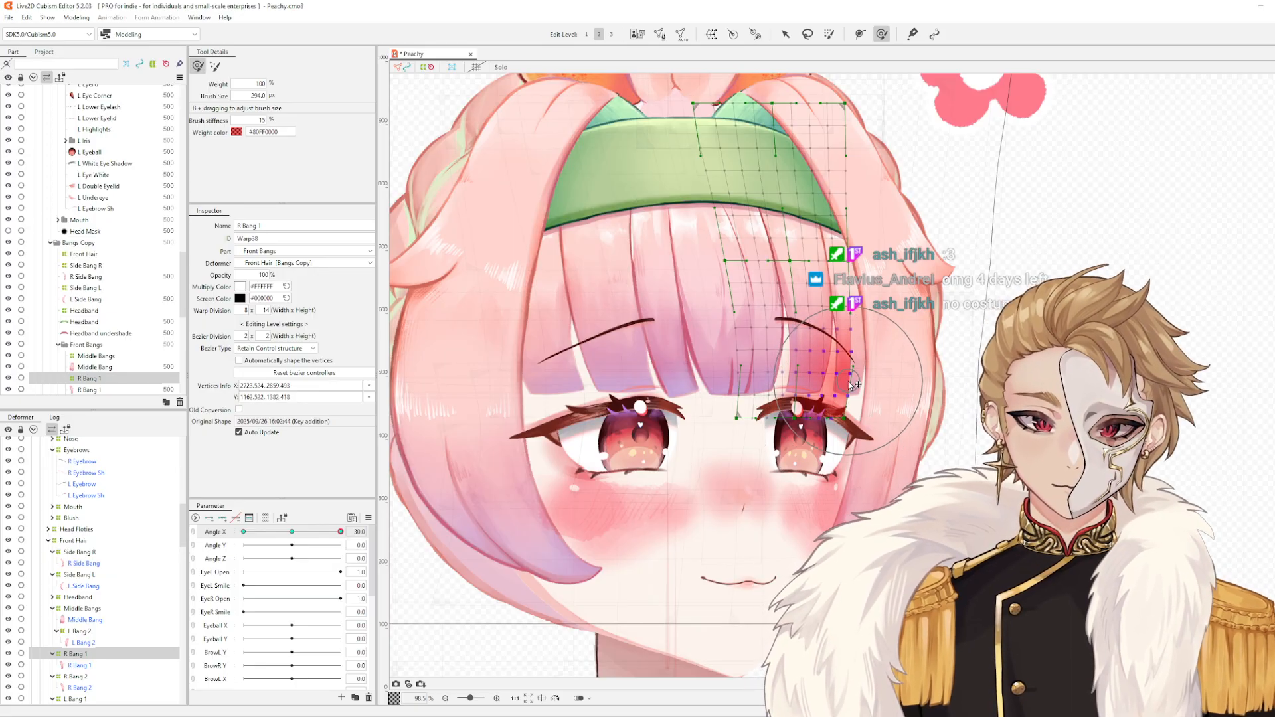
- Select the R Bang 2 warp deformer and reset all parameters to their default values
{"action": "left_click", "coordinate": [868, 363], "text": "ctrl"}
{"action": "left_click", "coordinate": [852, 346], "text": "ctrl"}
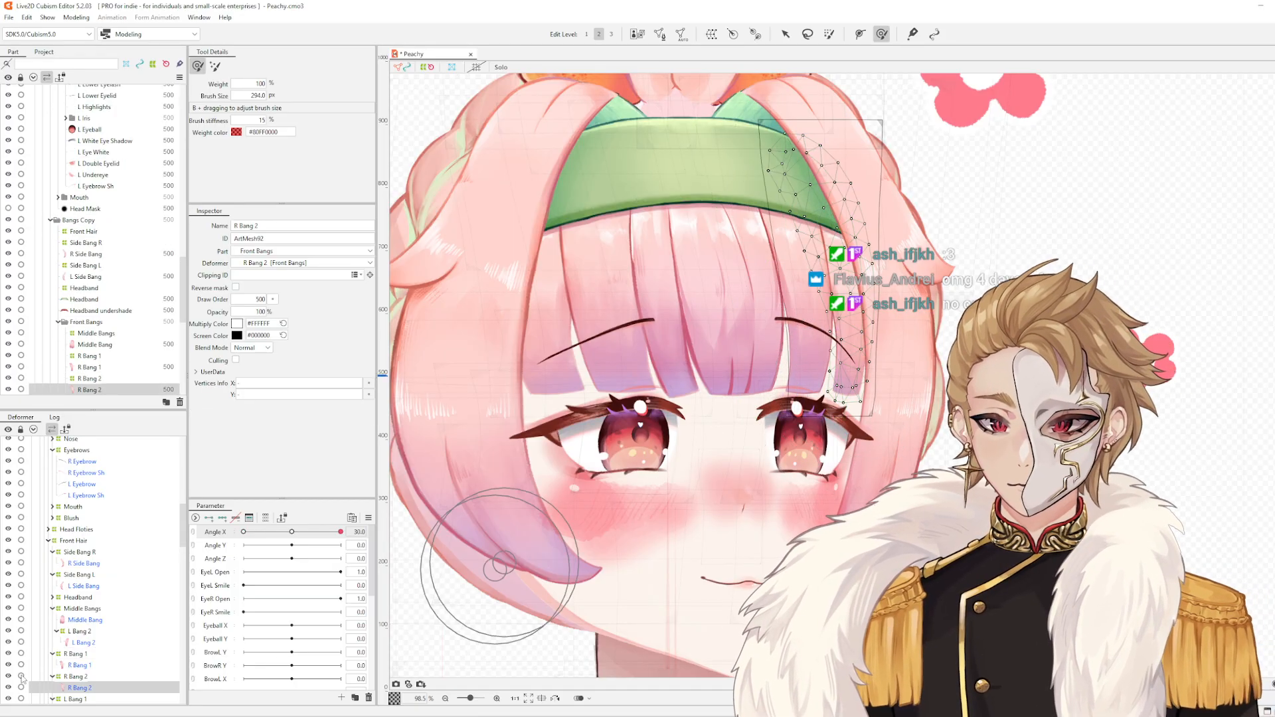
{"action": "left_click", "coordinate": [83, 676]}
{"action": "mouse_move", "coordinate": [292, 546]}
{"action": "left_mouse_down"}
{"action": "mouse_move", "coordinate": [323, 543]}
{"action": "mouse_move", "coordinate": [275, 561]}
{"action": "left_mouse_up"}
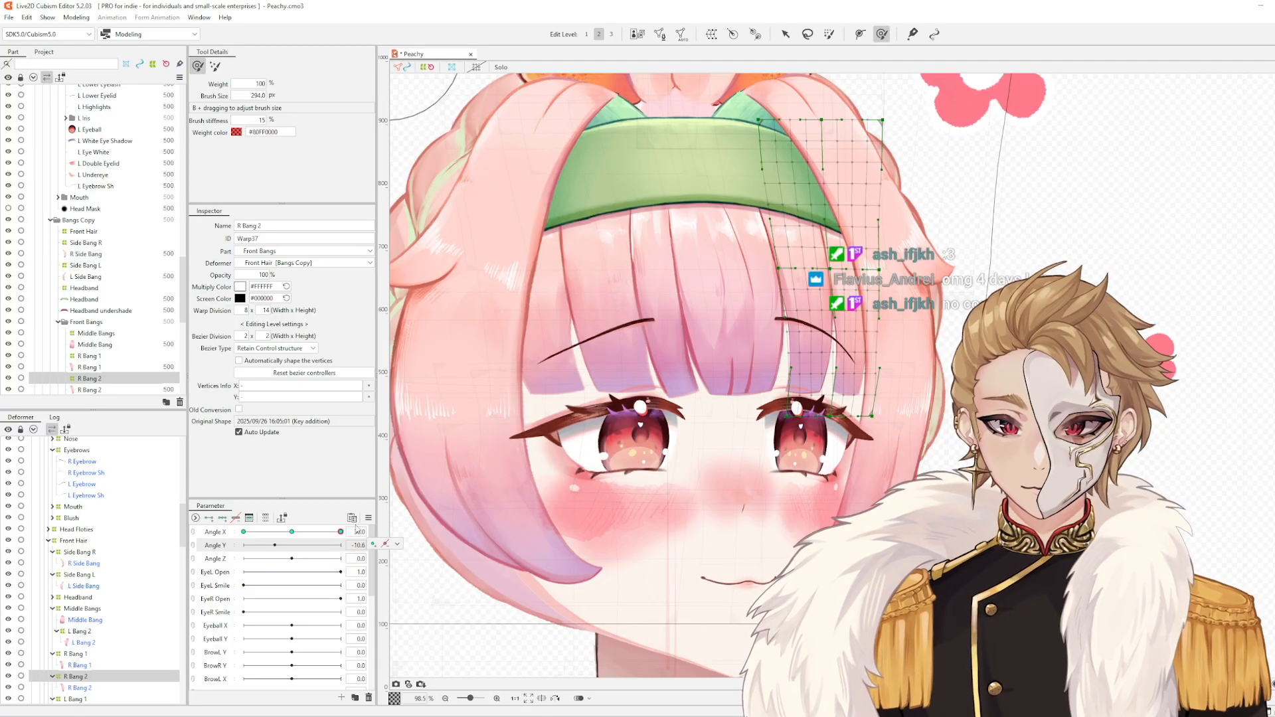
{"action": "left_click", "coordinate": [369, 517]}
{"action": "left_click", "coordinate": [418, 446]}
{"action": "scroll", "coordinate": [618, 421], "scroll_direction": "down", "scroll_amount": 3}
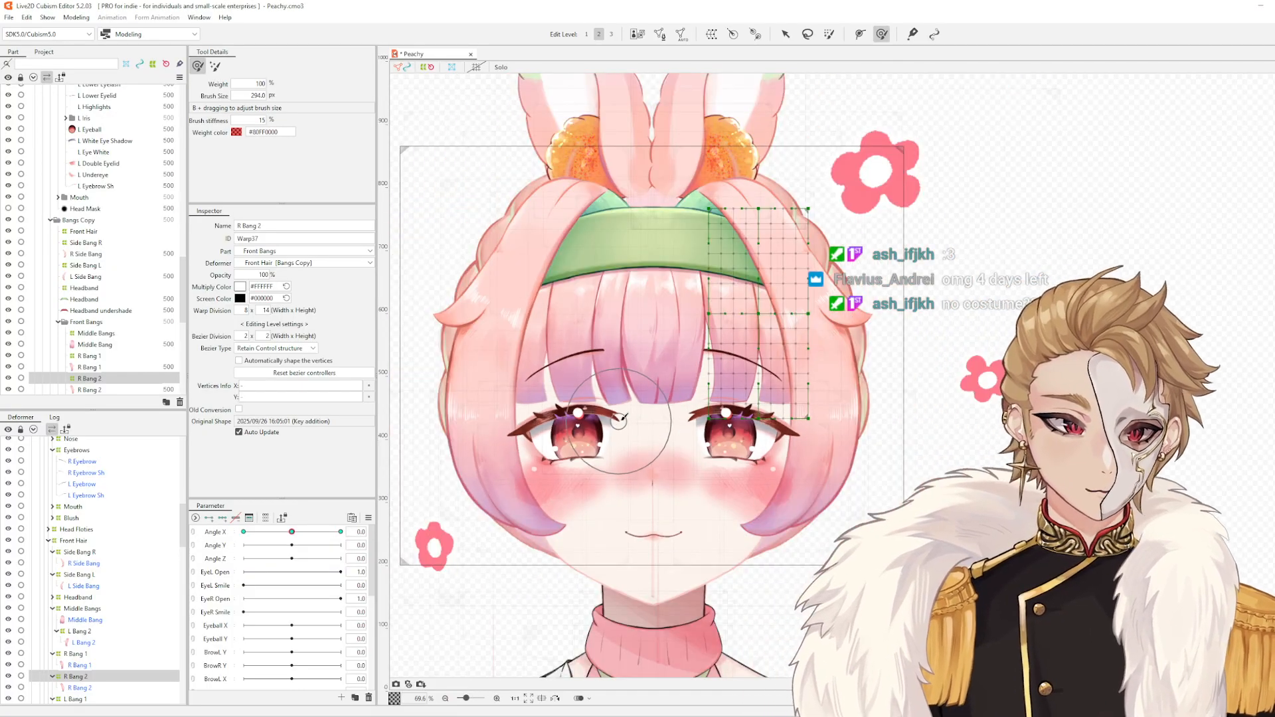
{"action": "left_click_drag", "start_coordinate": [619, 421], "coordinate": [702, 419]}
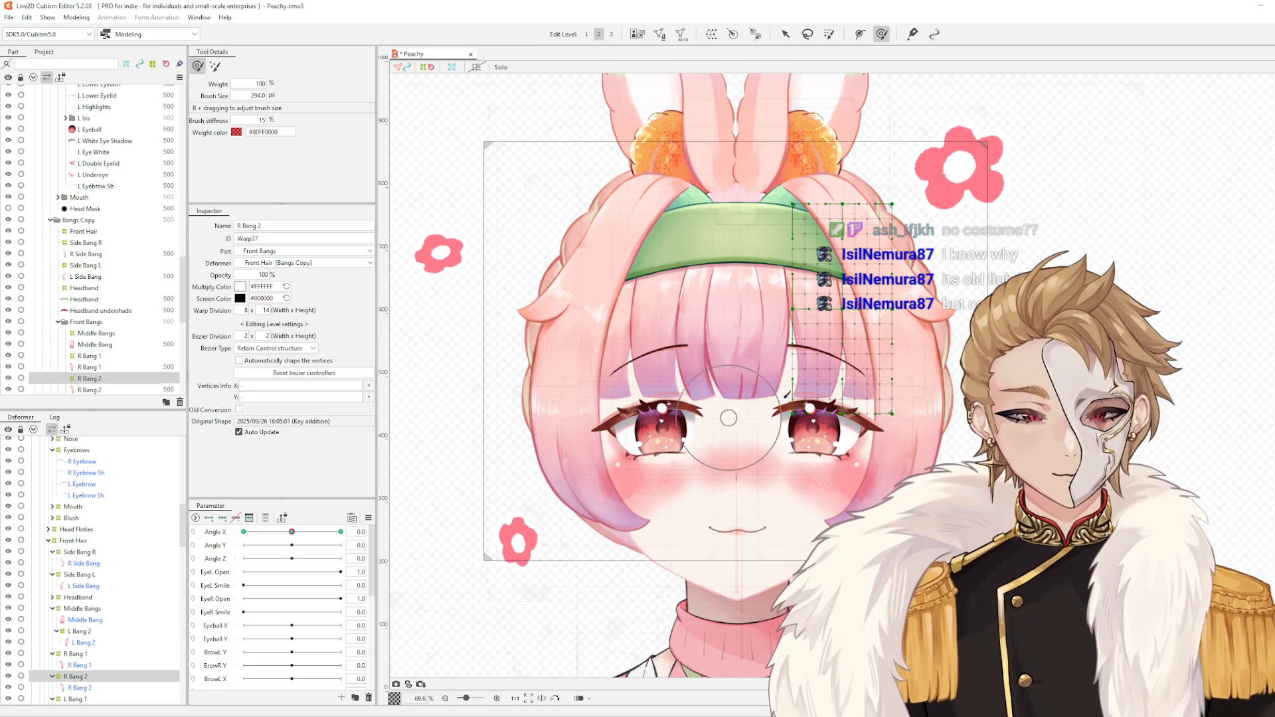
- Preview the bangs' motion from the neutral pose to Angle X 30 and inspect the R Bang 2 area
{"action": "mouse_move", "coordinate": [837, 371]}
{"action": "left_mouse_down"}
{"action": "mouse_move", "coordinate": [870, 355]}
{"action": "mouse_move", "coordinate": [866, 383]}
{"action": "mouse_move", "coordinate": [988, 402]}
{"action": "left_mouse_up"}
{"action": "scroll", "coordinate": [937, 391], "scroll_direction": "up", "scroll_amount": 3}
{"action": "scroll", "coordinate": [988, 398], "scroll_direction": "down", "scroll_amount": 3}
{"action": "left_click_drag", "start_coordinate": [292, 532], "coordinate": [406, 543]}
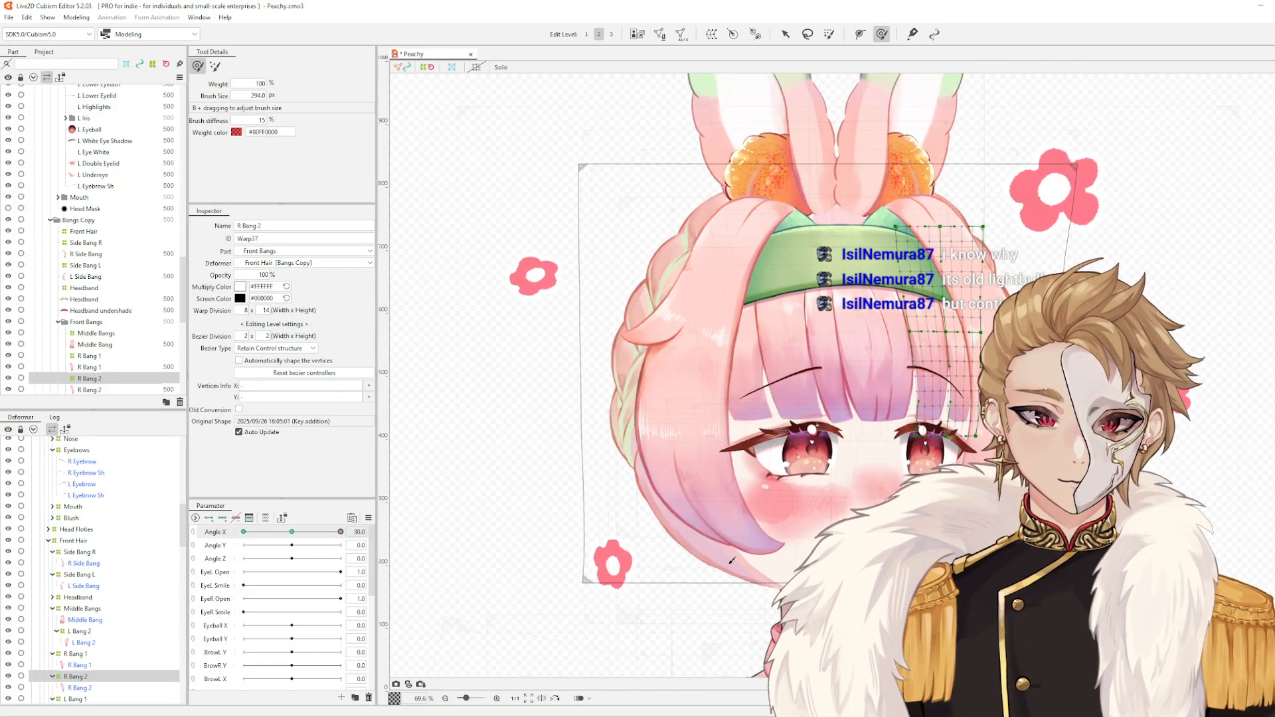
{"action": "scroll", "coordinate": [1000, 322], "scroll_direction": "up", "scroll_amount": 2}
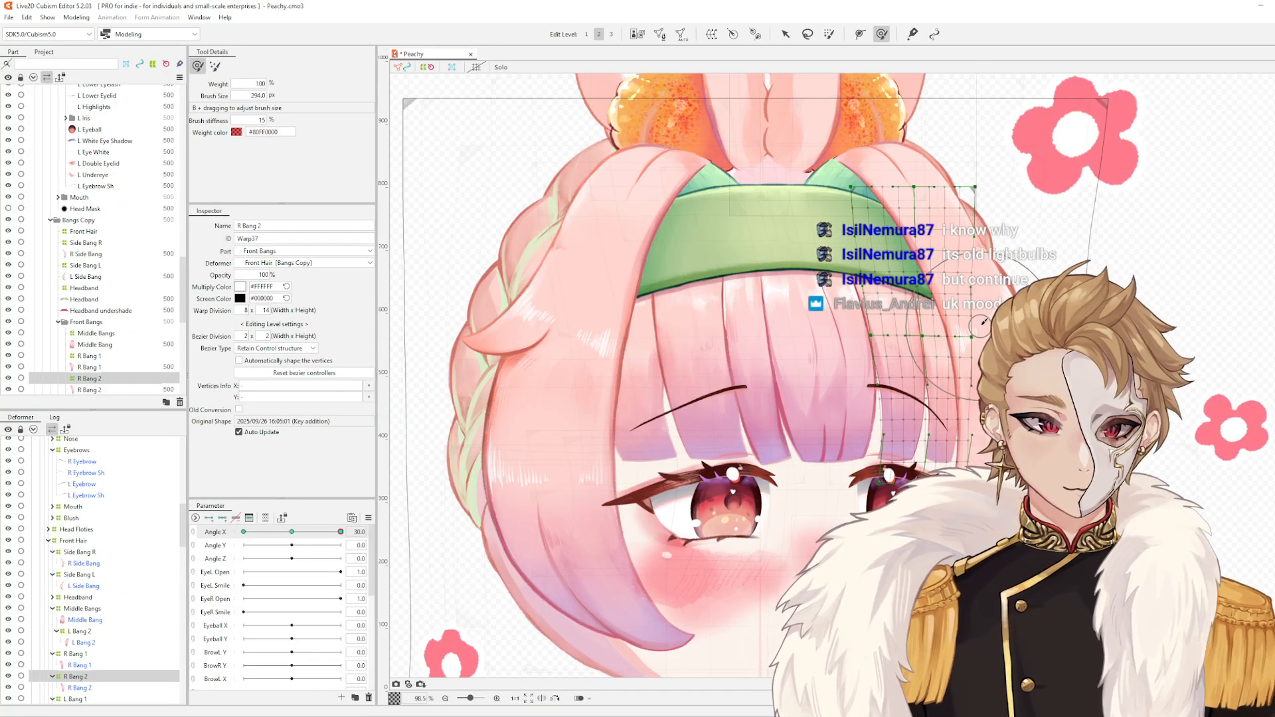
- Nudge the outer edge of the R Bang 2 warp at Angle X 30, deselect it, and reset the parameters after sweeping Angle X
{"action": "mouse_move", "coordinate": [970, 382]}
{"action": "left_mouse_down"}
{"action": "mouse_move", "coordinate": [958, 380]}
{"action": "mouse_move", "coordinate": [968, 350]}
{"action": "left_mouse_up"}
{"action": "key", "text": "Escape"}
{"action": "scroll", "coordinate": [970, 345], "scroll_direction": "down", "scroll_amount": 2}
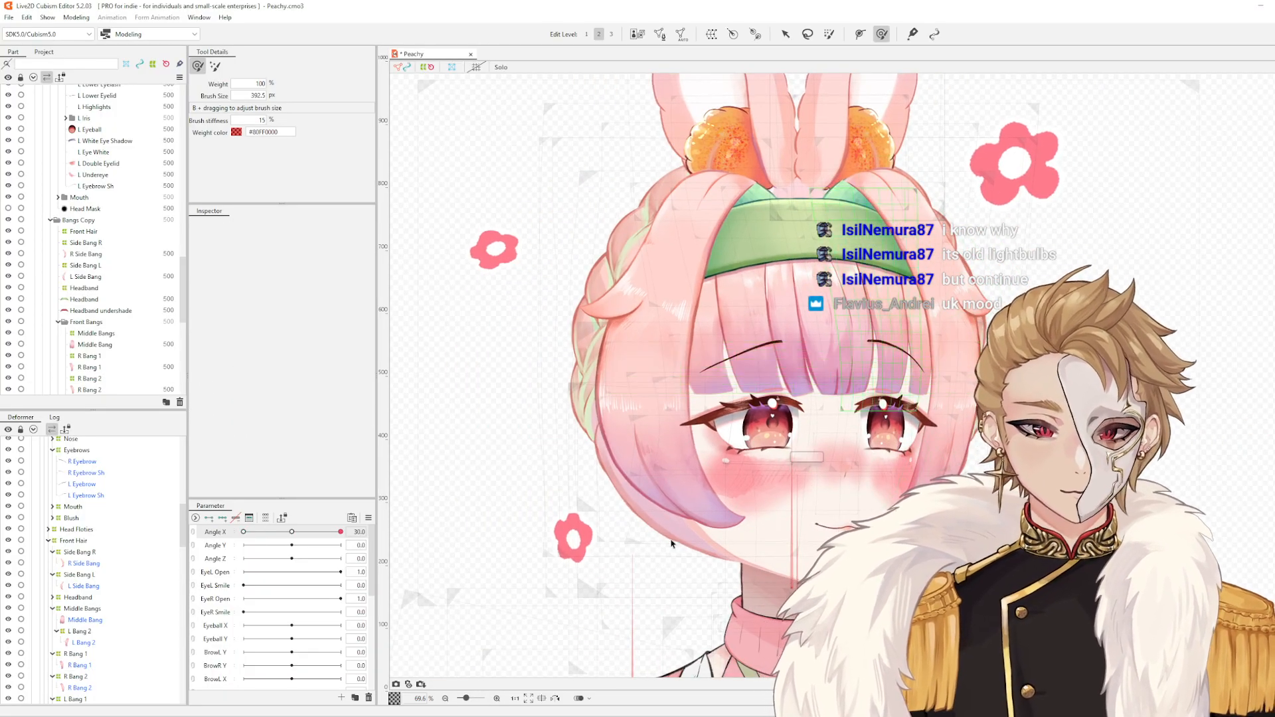
{"action": "left_click_drag", "start_coordinate": [340, 531], "coordinate": [243, 537]}
{"action": "right_click", "coordinate": [387, 522]}
{"action": "left_click", "coordinate": [425, 447]}
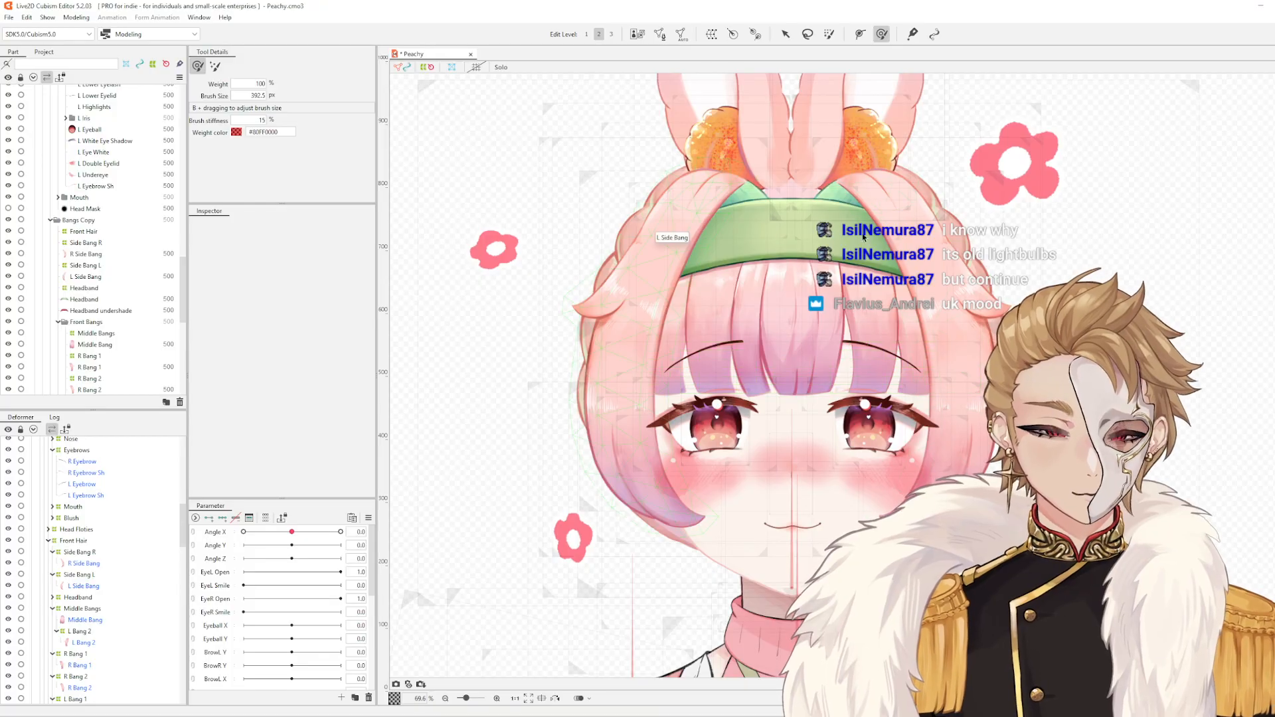
{"action": "scroll", "coordinate": [1009, 389], "scroll_direction": "down", "scroll_amount": 2}
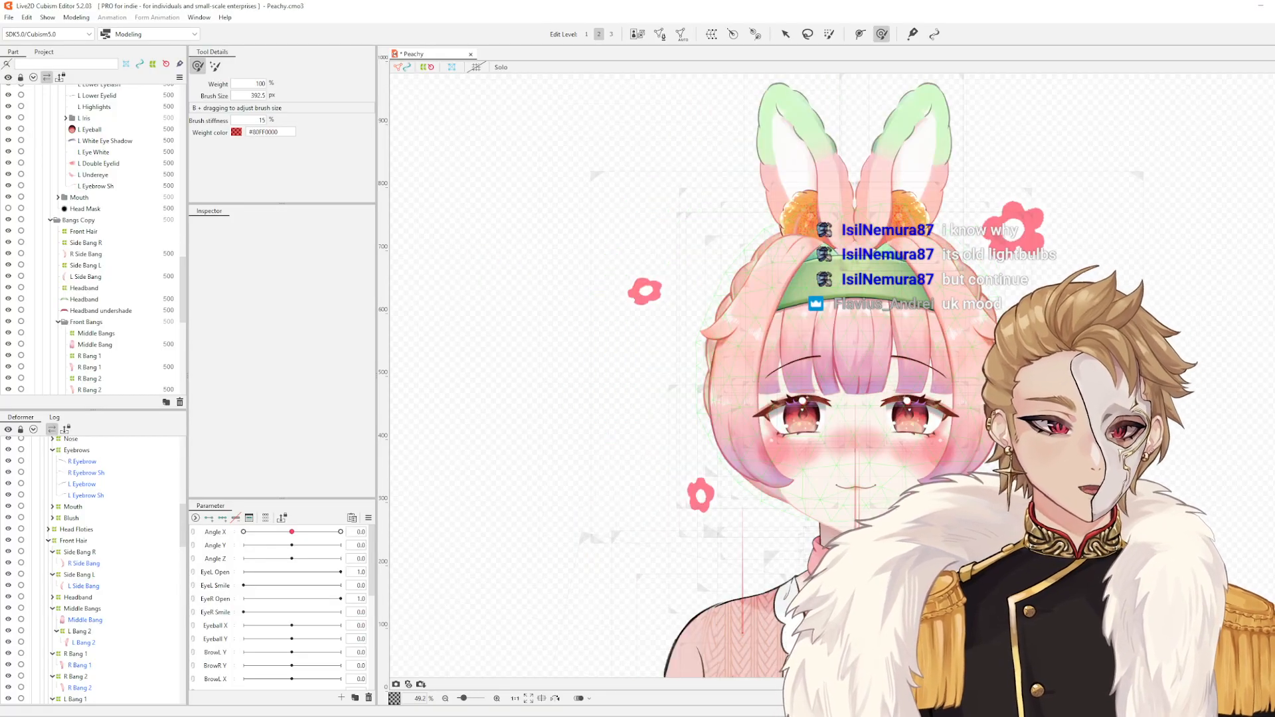
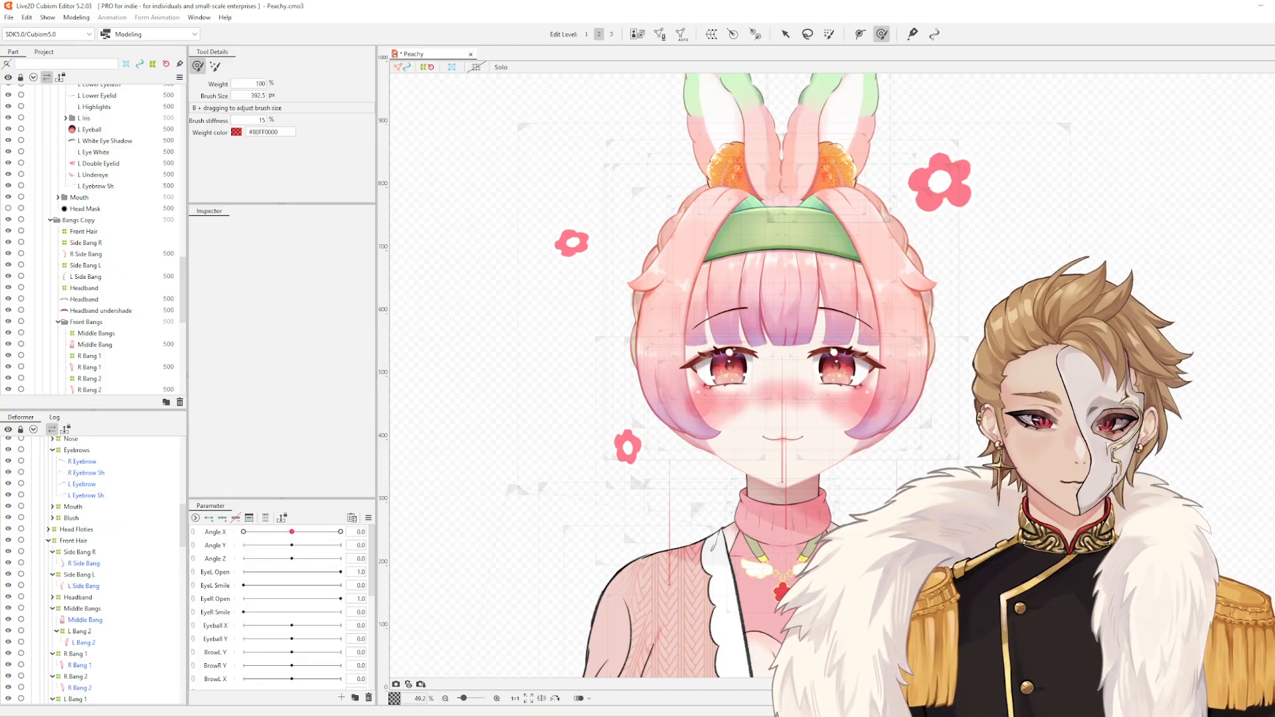
- Set Angle X to 30 and start reshaping the outer edge of the Side Bang R warp deformer with the deform brush
{"action": "scroll", "coordinate": [923, 388], "scroll_direction": "up", "scroll_amount": 2}
{"action": "left_click_drag", "start_coordinate": [903, 367], "coordinate": [881, 439]}
{"action": "left_click", "coordinate": [85, 563]}
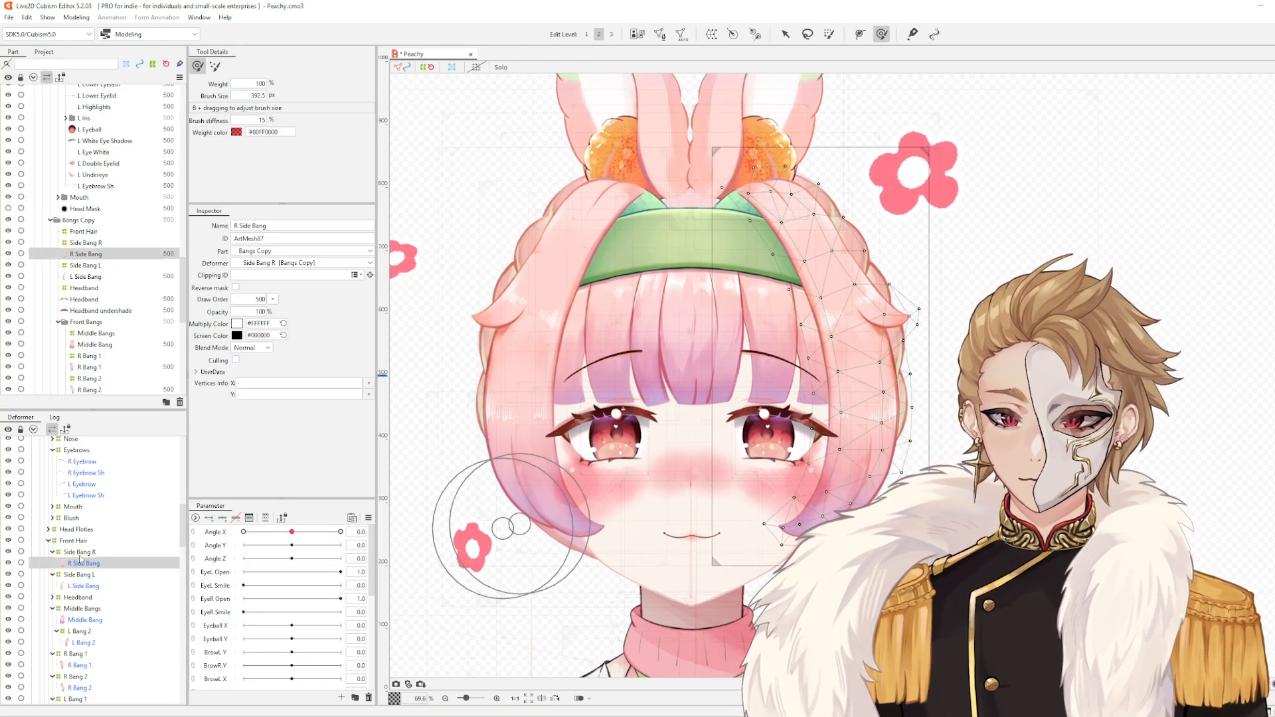
{"action": "left_click", "coordinate": [80, 552]}
{"action": "left_click_drag", "start_coordinate": [292, 532], "coordinate": [342, 532]}
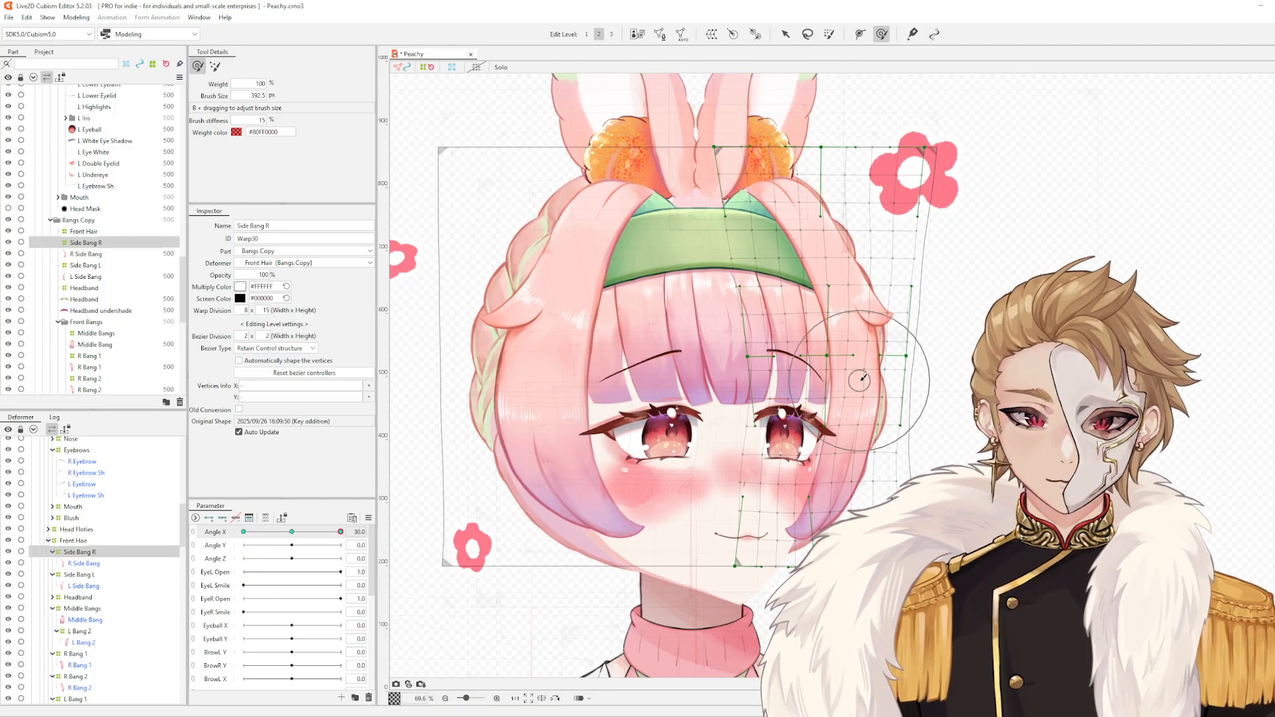
{"action": "key", "text": "b"}
{"action": "mouse_move", "coordinate": [881, 370]}
{"action": "left_mouse_down"}
{"action": "mouse_move", "coordinate": [846, 391]}
{"action": "mouse_move", "coordinate": [871, 476]}
{"action": "mouse_move", "coordinate": [851, 449]}
{"action": "left_mouse_up"}
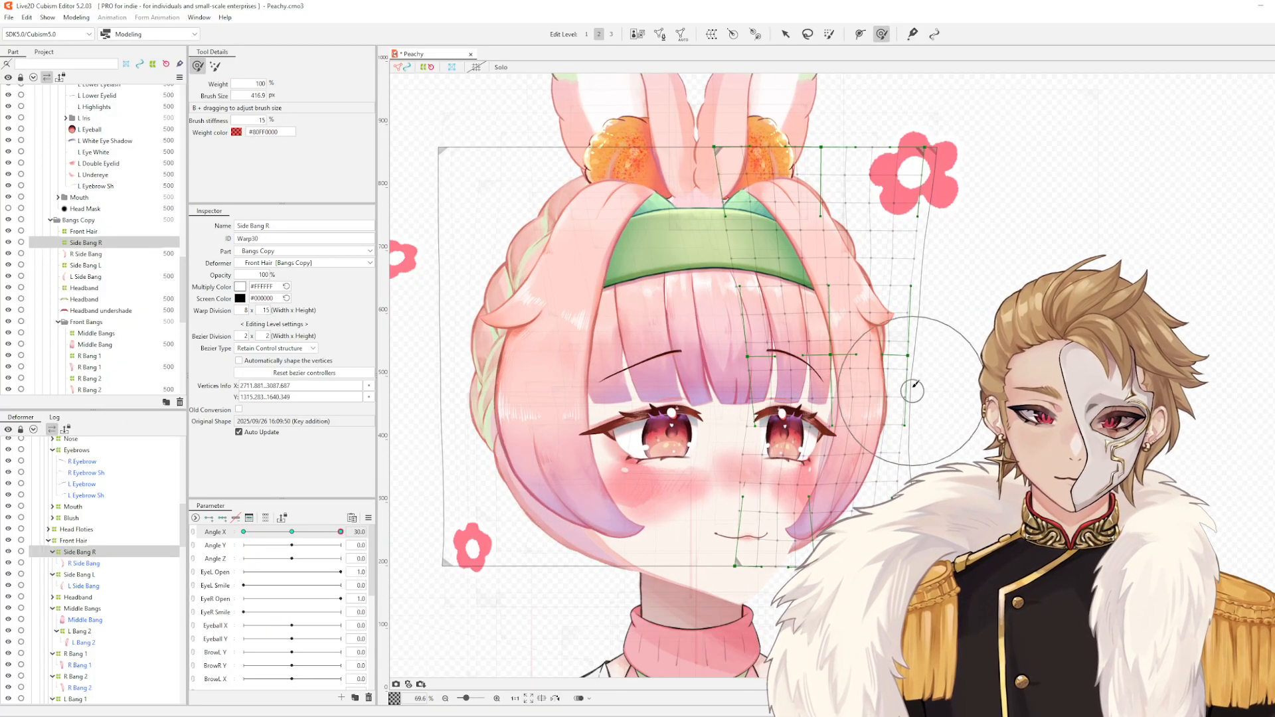
{"action": "key", "text": "b"}
{"action": "left_click_drag", "start_coordinate": [913, 388], "coordinate": [892, 486]}
- Refine the lower edge and tip of the Side Bang R warp at Angle X 30, testing the head turn between strokes
{"action": "mouse_move", "coordinate": [836, 448]}
{"action": "left_mouse_down"}
{"action": "mouse_move", "coordinate": [853, 449]}
{"action": "mouse_move", "coordinate": [837, 469]}
{"action": "mouse_move", "coordinate": [842, 439]}
{"action": "mouse_move", "coordinate": [848, 449]}
{"action": "left_mouse_up"}
{"action": "mouse_move", "coordinate": [340, 533]}
{"action": "left_mouse_down"}
{"action": "mouse_move", "coordinate": [243, 535]}
{"action": "mouse_move", "coordinate": [345, 538]}
{"action": "left_mouse_up"}
{"action": "left_click_drag", "start_coordinate": [849, 444], "coordinate": [860, 451]}
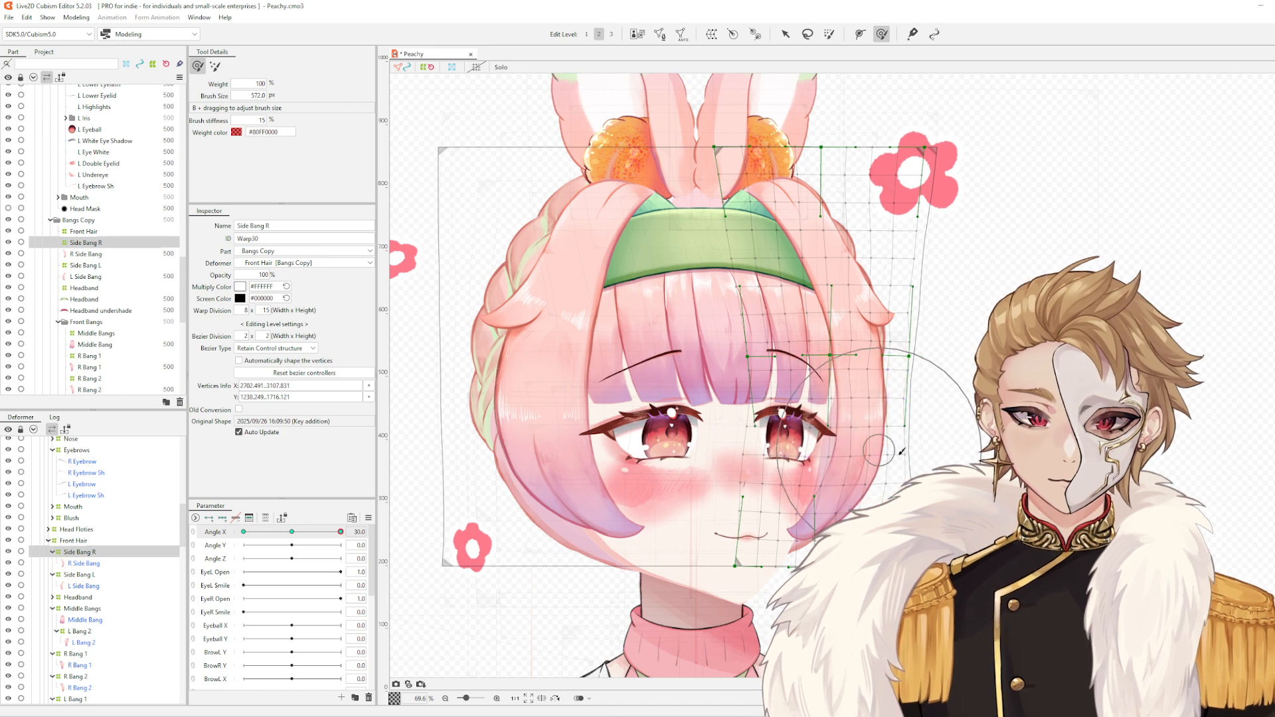
{"action": "left_click_drag", "start_coordinate": [907, 578], "coordinate": [883, 564]}
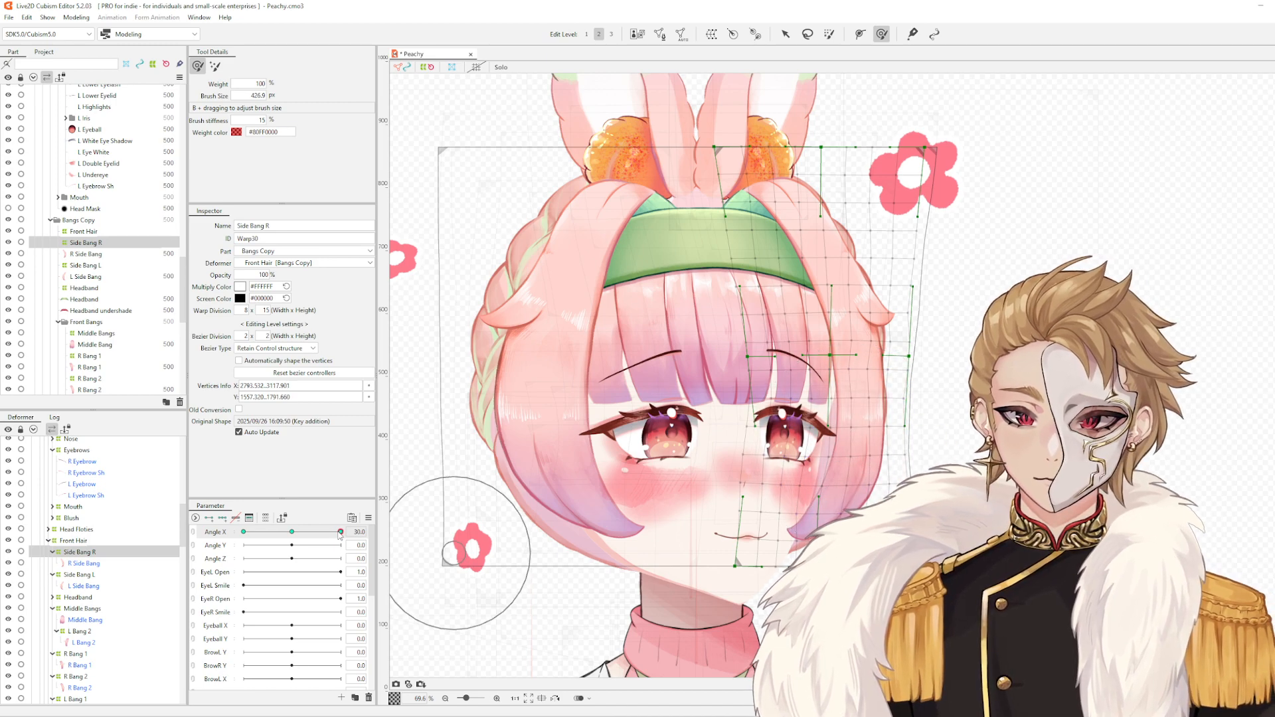
{"action": "mouse_move", "coordinate": [340, 532]}
{"action": "left_mouse_down"}
{"action": "mouse_move", "coordinate": [244, 532]}
{"action": "mouse_move", "coordinate": [341, 538]}
{"action": "left_mouse_up"}
{"action": "left_click_drag", "start_coordinate": [782, 527], "coordinate": [796, 542]}
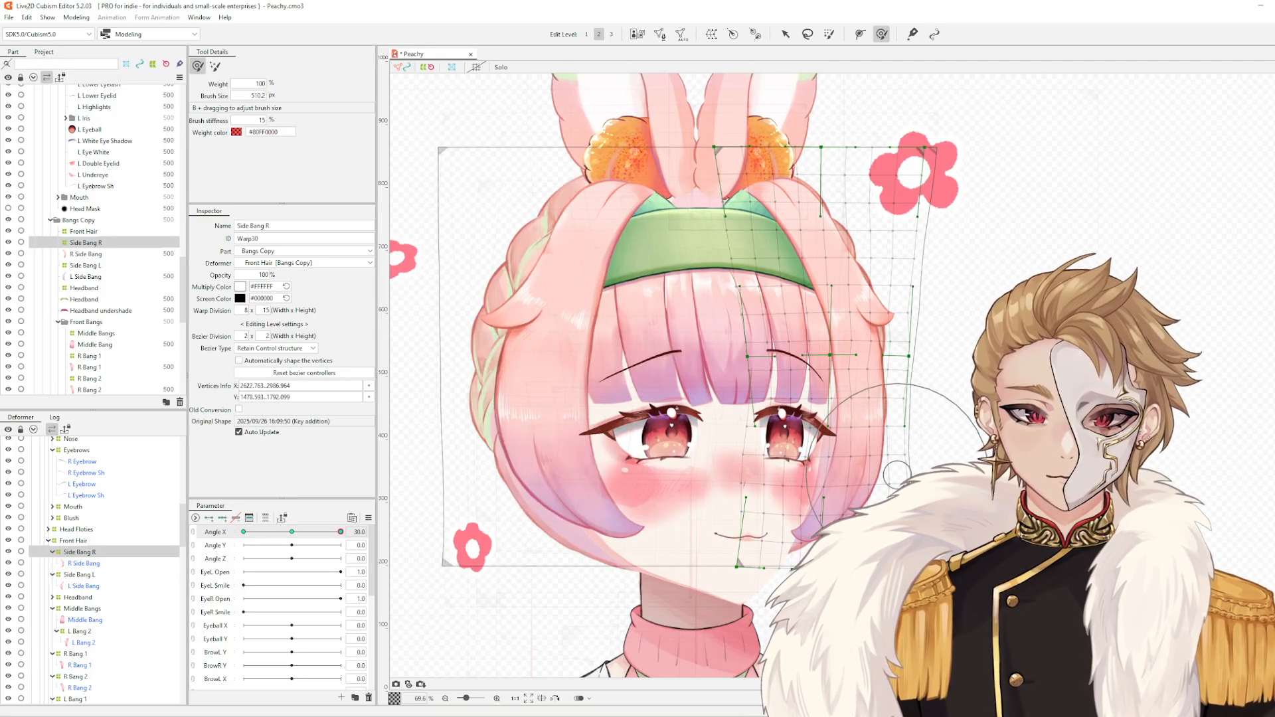
{"action": "left_click_drag", "start_coordinate": [339, 534], "coordinate": [498, 591]}
{"action": "key", "text": "Escape"}
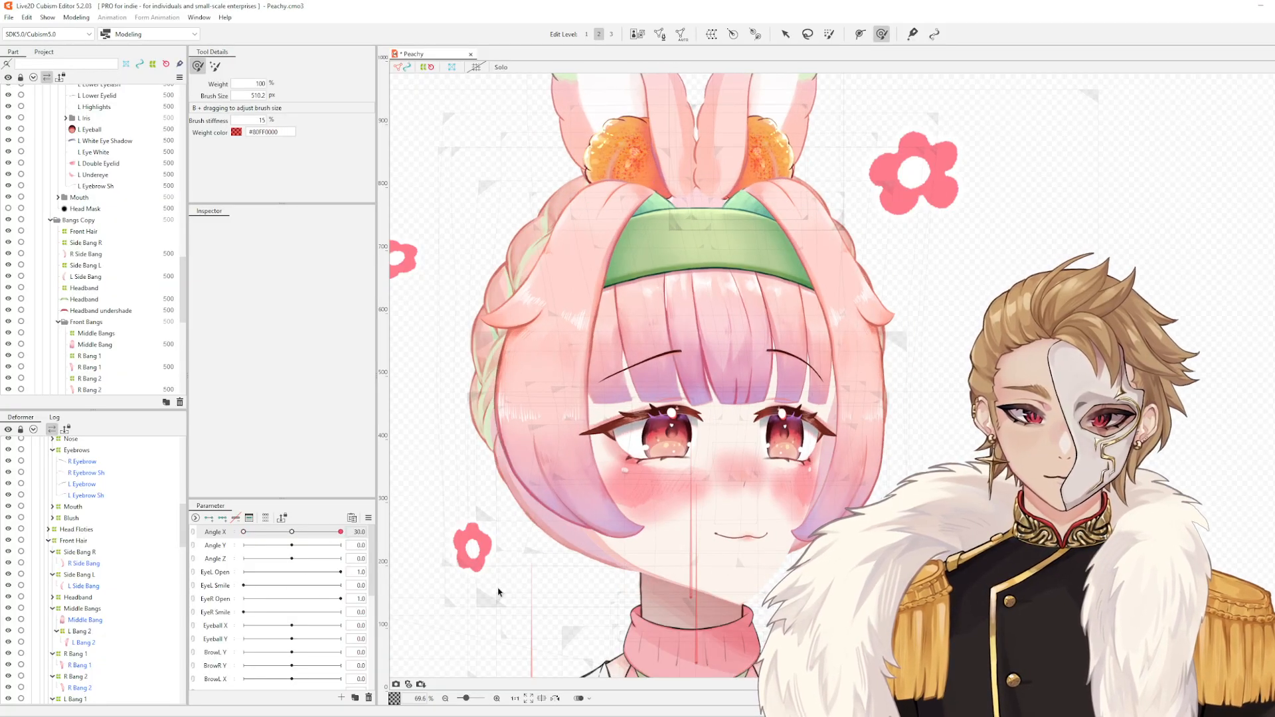
- Reselect the Side Bang R warp deformer and examine how the side bang follows the Angle X turn
{"action": "left_click", "coordinate": [841, 490]}
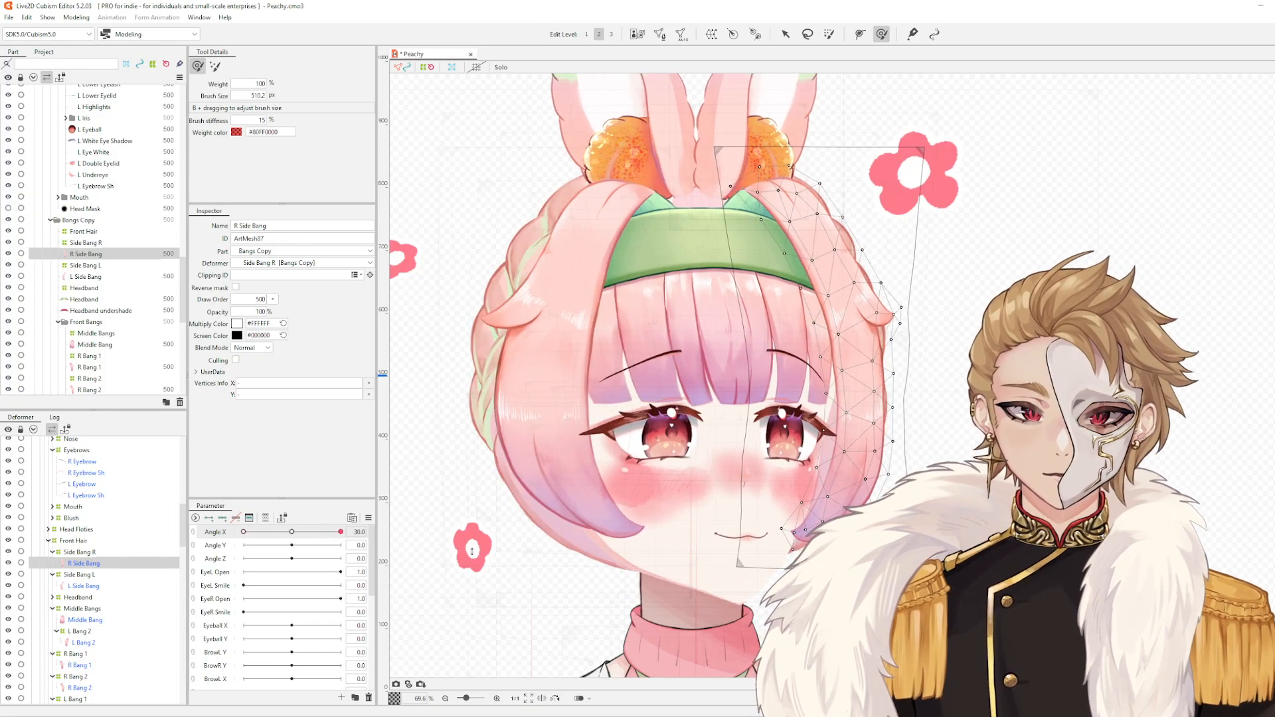
{"action": "left_click_drag", "start_coordinate": [472, 551], "coordinate": [395, 544]}
{"action": "left_click", "coordinate": [104, 548]}
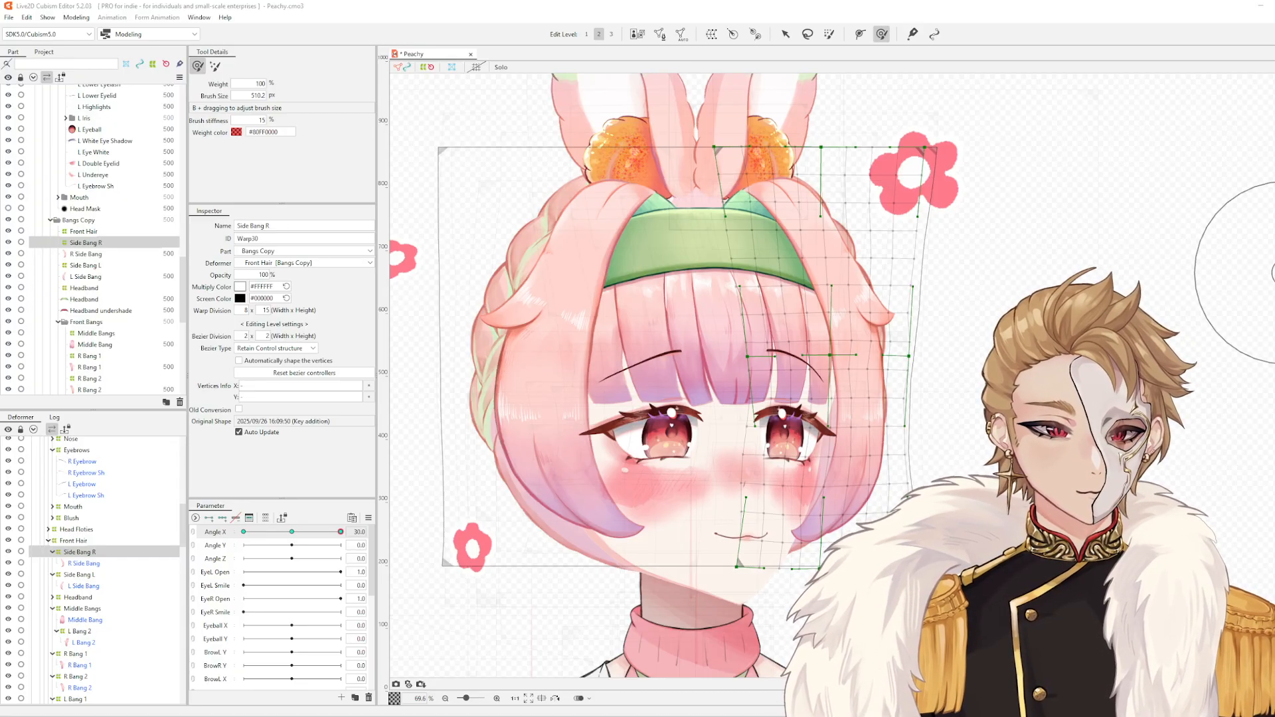
{"action": "left_click_drag", "start_coordinate": [871, 248], "coordinate": [849, 236]}
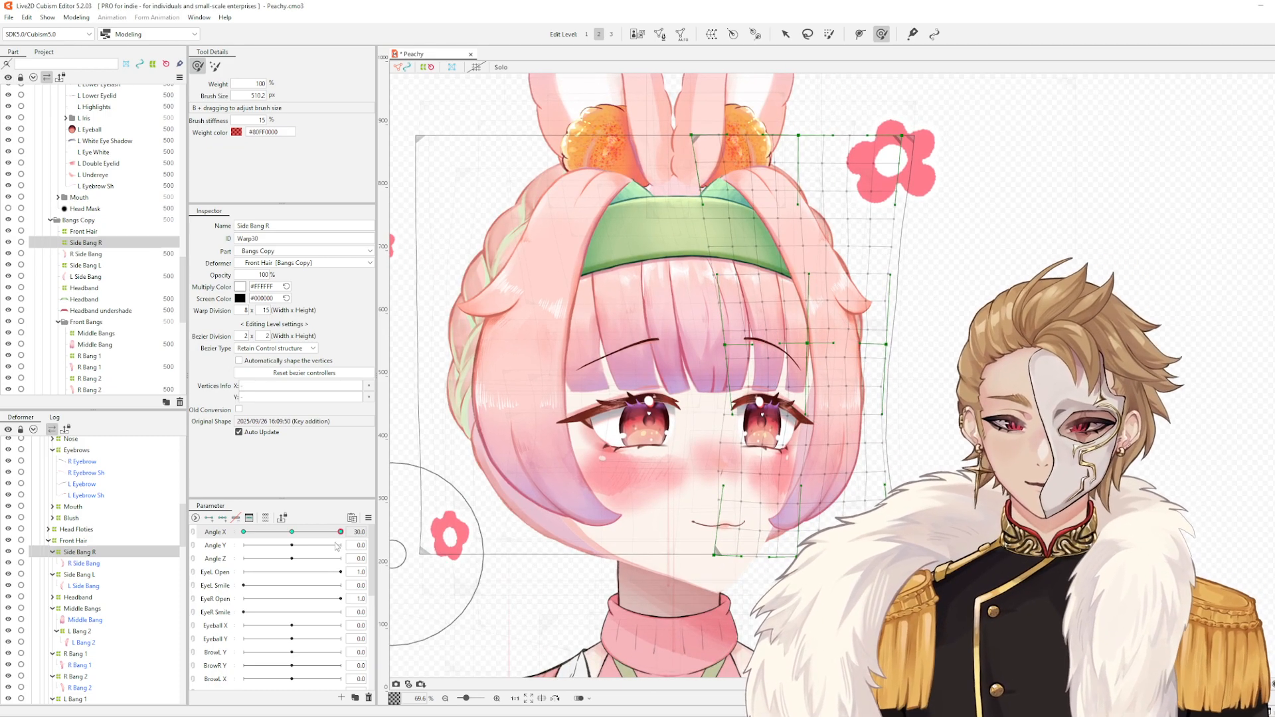
{"action": "mouse_move", "coordinate": [338, 545]}
{"action": "left_mouse_down"}
{"action": "mouse_move", "coordinate": [329, 532]}
{"action": "mouse_move", "coordinate": [341, 532]}
{"action": "left_mouse_up"}
{"action": "left_click", "coordinate": [369, 518]}
{"action": "left_click", "coordinate": [445, 447]}
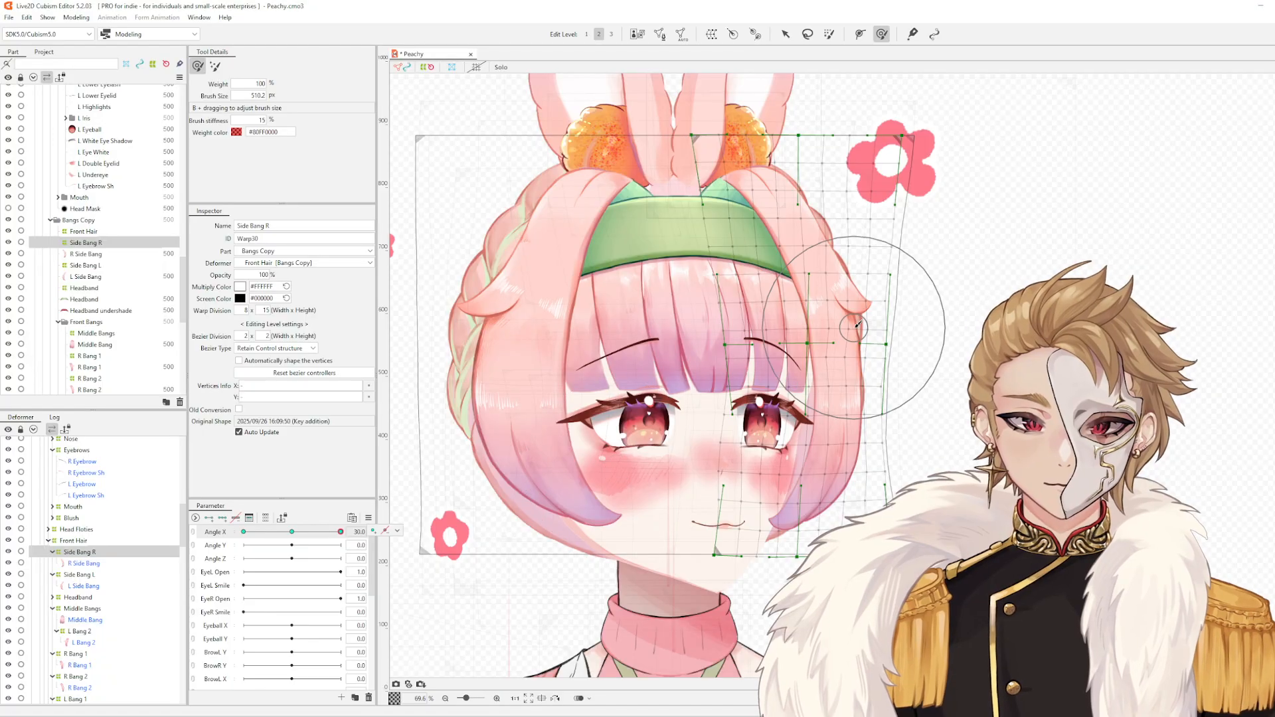
- Adjust the upper and middle outer edge of the Side Bang R warp at Angle X 30 with a 434.1 px deform brush
{"action": "scroll", "coordinate": [870, 339], "scroll_direction": "up", "scroll_amount": 3}
{"action": "mouse_move", "coordinate": [871, 382]}
{"action": "left_mouse_down"}
{"action": "mouse_move", "coordinate": [847, 319]}
{"action": "mouse_move", "coordinate": [836, 343]}
{"action": "mouse_move", "coordinate": [845, 370]}
{"action": "left_mouse_up"}
{"action": "left_click_drag", "start_coordinate": [895, 314], "coordinate": [896, 327]}
{"action": "left_click_drag", "start_coordinate": [896, 327], "coordinate": [899, 331]}
{"action": "scroll", "coordinate": [895, 409], "scroll_direction": "down", "scroll_amount": 4}
{"action": "scroll", "coordinate": [893, 410], "scroll_direction": "up", "scroll_amount": 2}
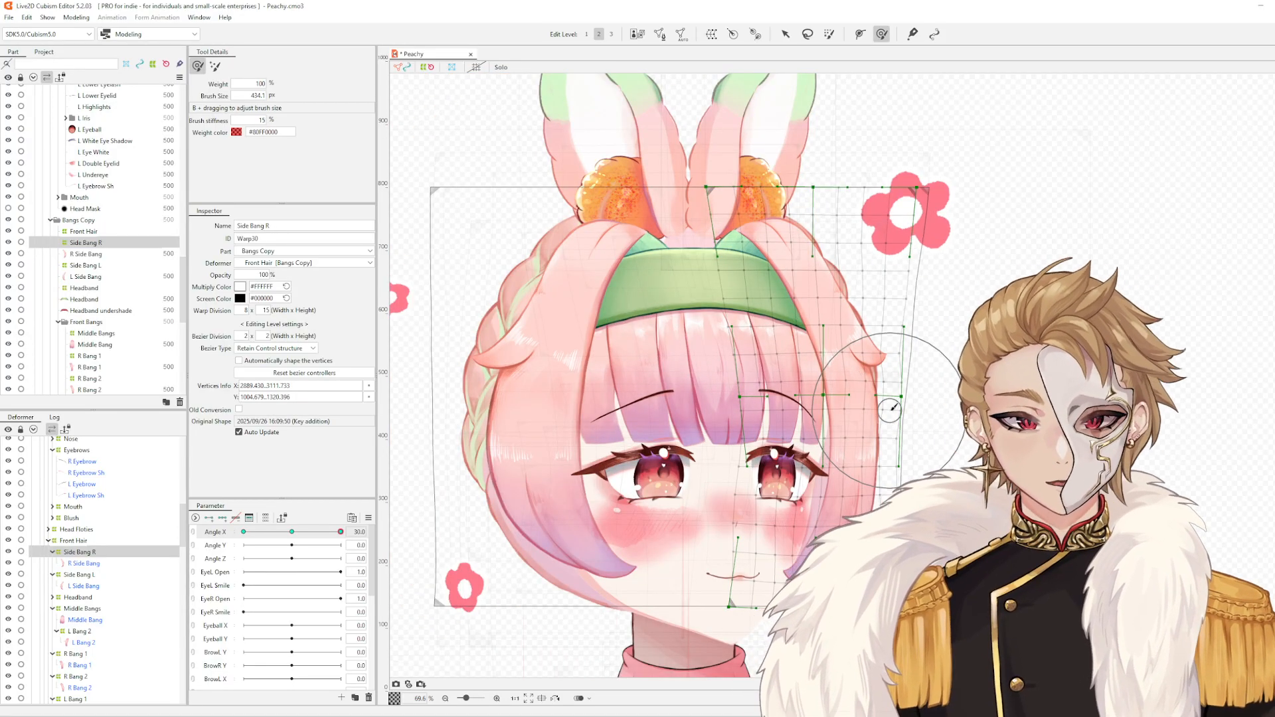
{"action": "scroll", "coordinate": [822, 320], "scroll_direction": "up", "scroll_amount": 4}
{"action": "scroll", "coordinate": [730, 349], "scroll_direction": "down", "scroll_amount": 4}
{"action": "mouse_move", "coordinate": [720, 344]}
{"action": "left_mouse_down"}
{"action": "mouse_move", "coordinate": [699, 385]}
{"action": "mouse_move", "coordinate": [763, 346]}
{"action": "left_mouse_up"}
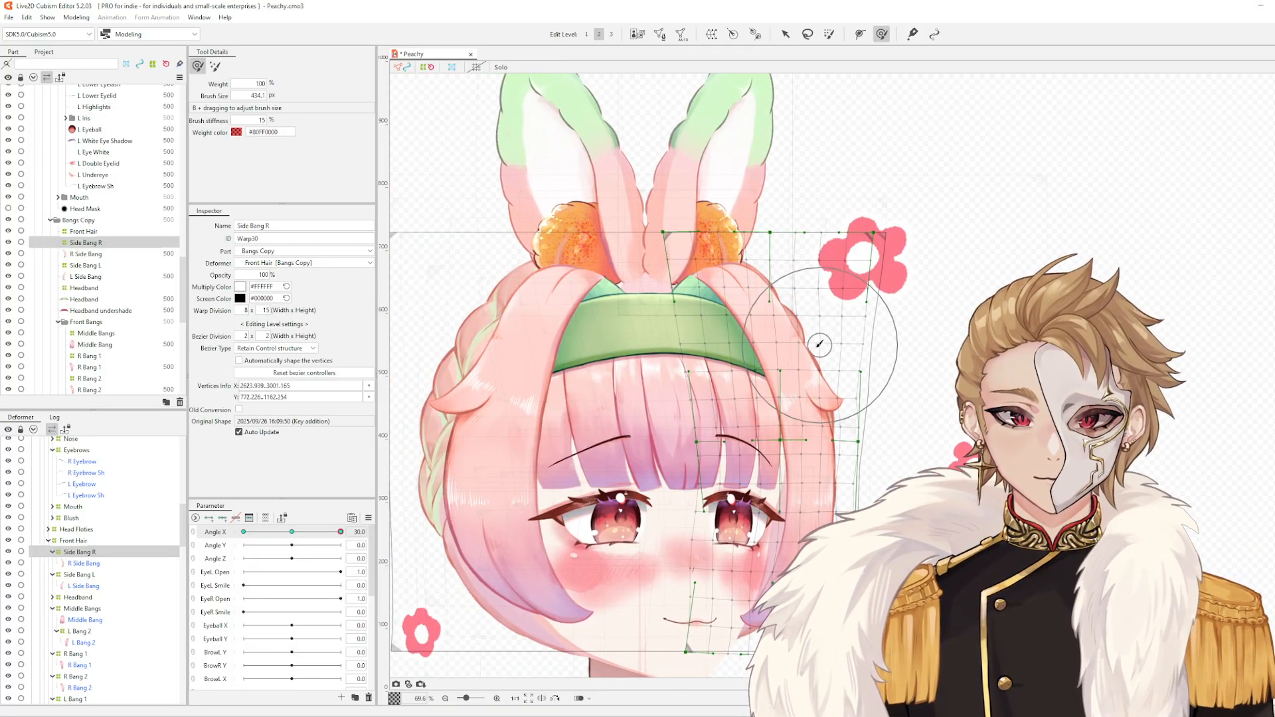
{"action": "left_click_drag", "start_coordinate": [811, 526], "coordinate": [833, 452]}
{"action": "scroll", "coordinate": [809, 476], "scroll_direction": "up", "scroll_amount": 2}
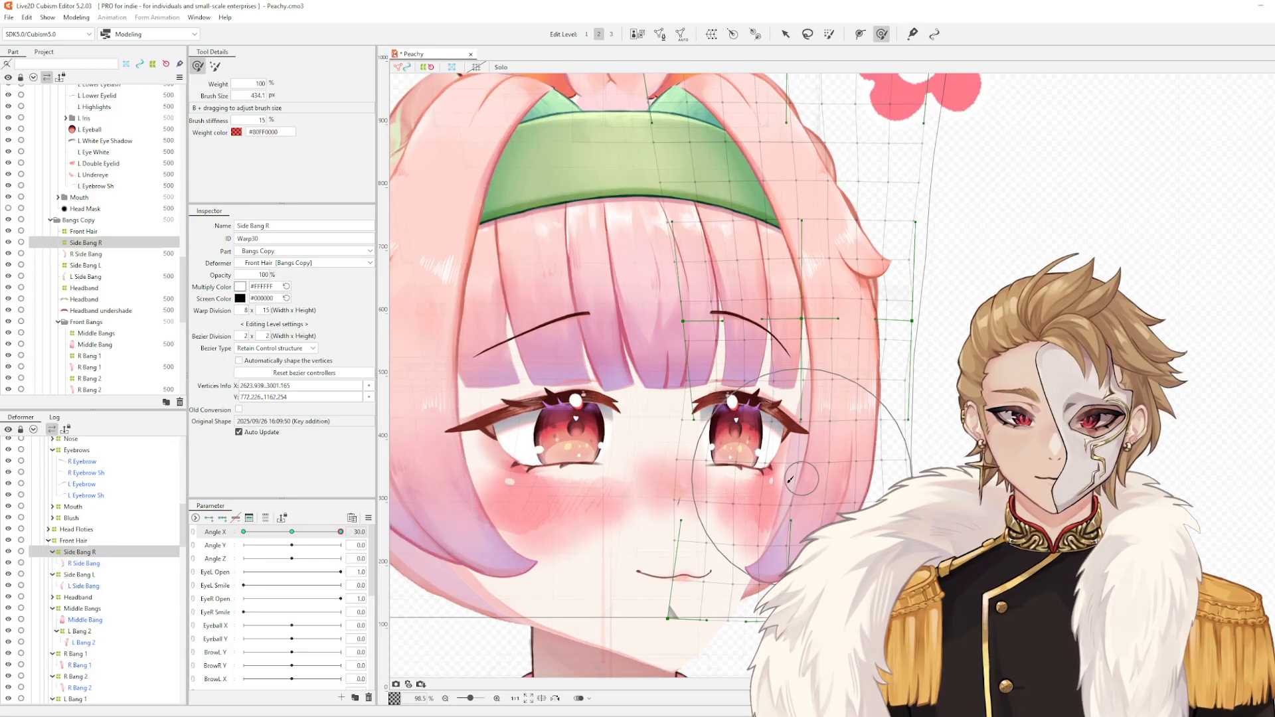
- Smooth the lower outer part of the Side Bang R warp at Angle X 30, then reset all parameters to default values
{"action": "mouse_move", "coordinate": [341, 531]}
{"action": "left_mouse_down"}
{"action": "mouse_move", "coordinate": [194, 541]}
{"action": "mouse_move", "coordinate": [493, 543]}
{"action": "left_mouse_up"}
{"action": "left_click_drag", "start_coordinate": [840, 356], "coordinate": [896, 362]}
{"action": "left_click_drag", "start_coordinate": [847, 479], "coordinate": [835, 476]}
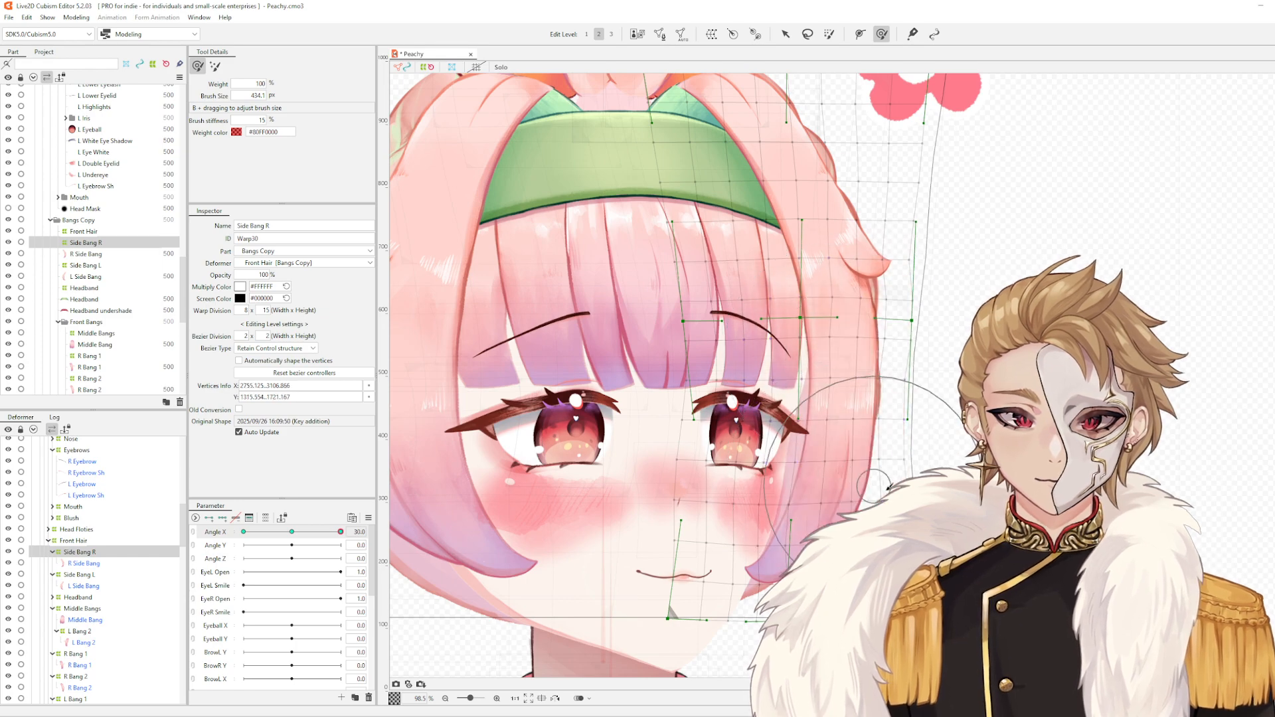
{"action": "mouse_move", "coordinate": [825, 537]}
{"action": "left_mouse_down"}
{"action": "mouse_move", "coordinate": [887, 539]}
{"action": "mouse_move", "coordinate": [877, 525]}
{"action": "left_mouse_up"}
{"action": "scroll", "coordinate": [885, 524], "scroll_direction": "down", "scroll_amount": 3}
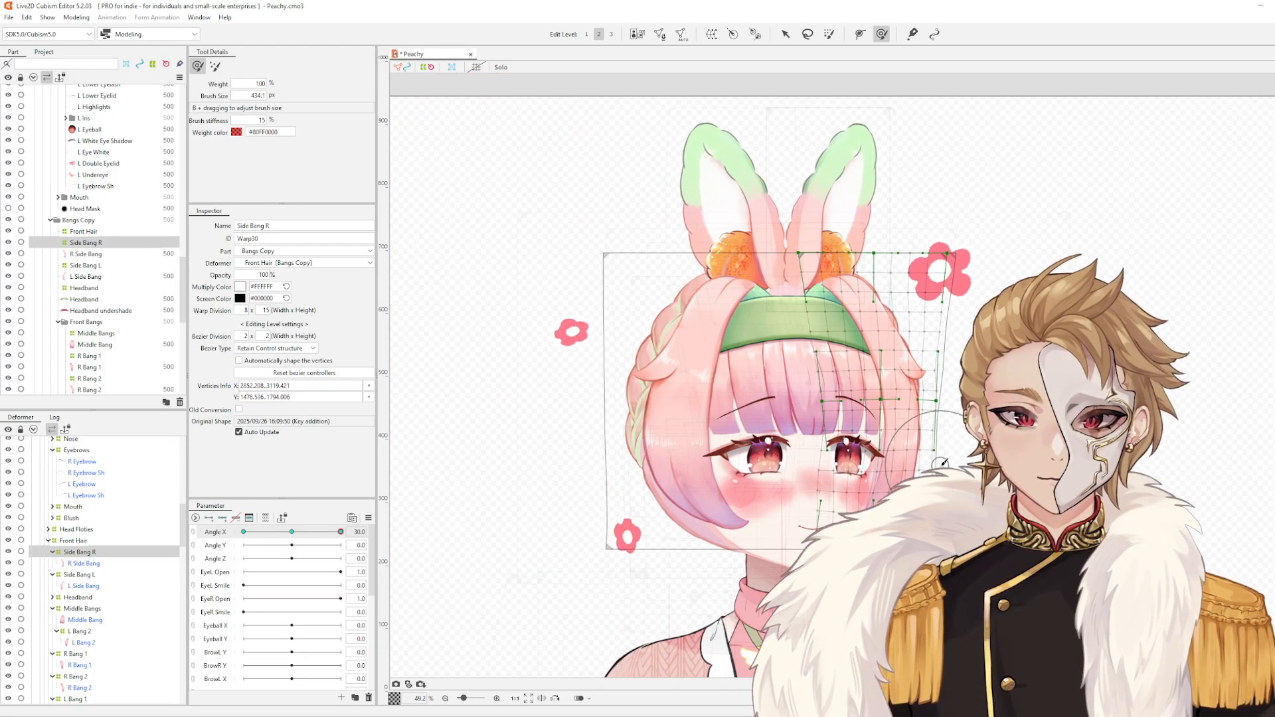
{"action": "scroll", "coordinate": [813, 530], "scroll_direction": "up", "scroll_amount": 3}
{"action": "mouse_move", "coordinate": [332, 532]}
{"action": "left_mouse_down"}
{"action": "mouse_move", "coordinate": [233, 540]}
{"action": "mouse_move", "coordinate": [356, 535]}
{"action": "mouse_move", "coordinate": [225, 545]}
{"action": "mouse_move", "coordinate": [397, 555]}
{"action": "mouse_move", "coordinate": [184, 554]}
{"action": "mouse_move", "coordinate": [548, 562]}
{"action": "mouse_move", "coordinate": [197, 559]}
{"action": "mouse_move", "coordinate": [399, 532]}
{"action": "left_mouse_up"}
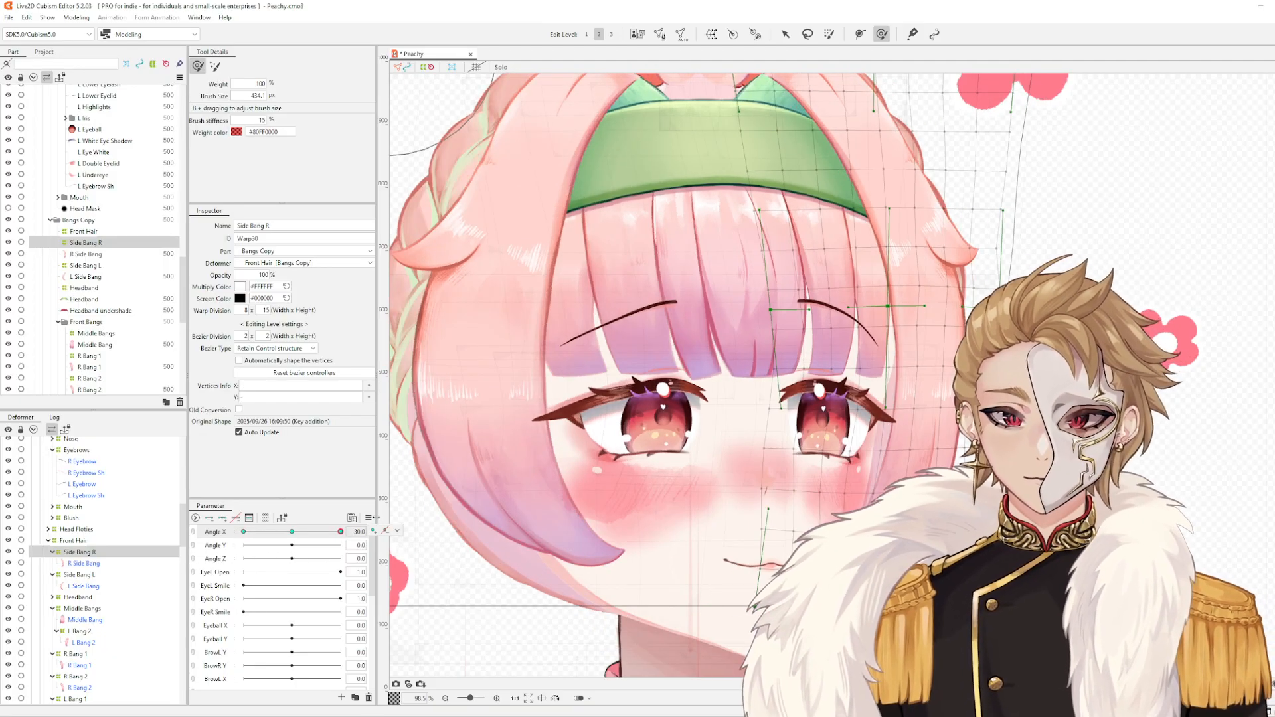
{"action": "left_click", "coordinate": [369, 518]}
{"action": "left_click", "coordinate": [422, 446]}
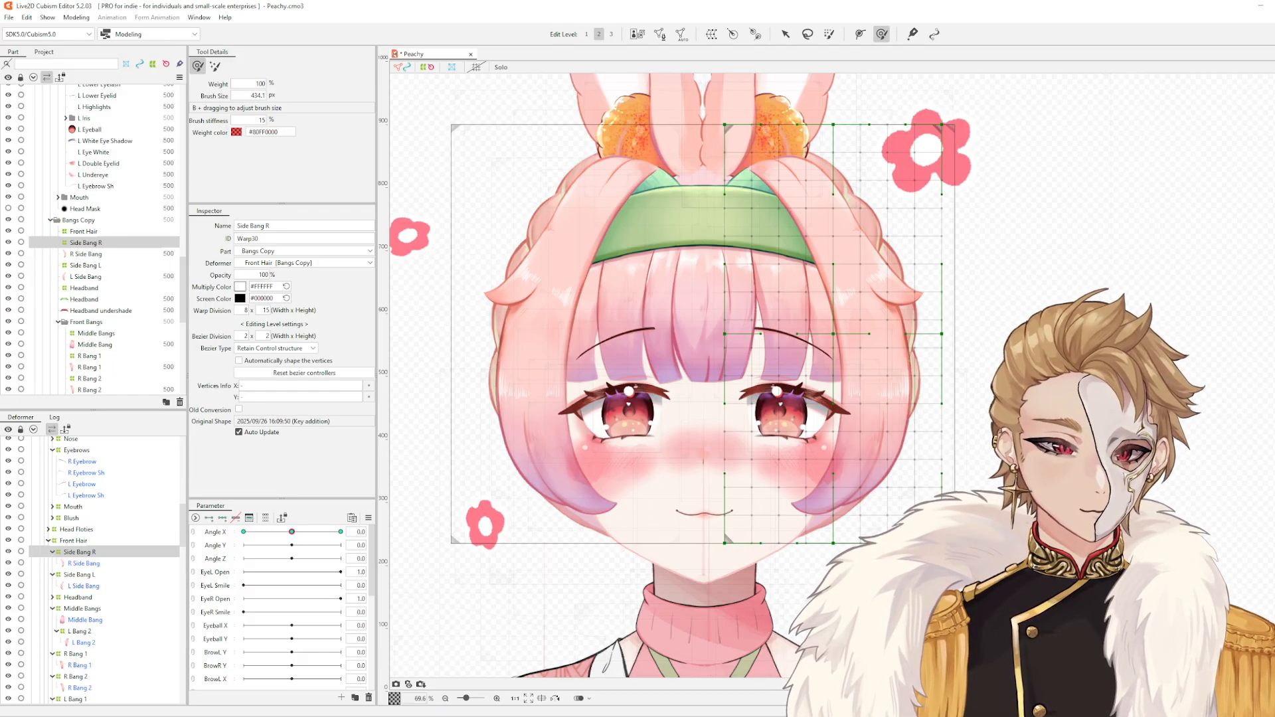
- Examine the side bang from the neutral pose to Angle X -30, then reset the parameters to default values
{"action": "left_click_drag", "start_coordinate": [838, 422], "coordinate": [860, 435]}
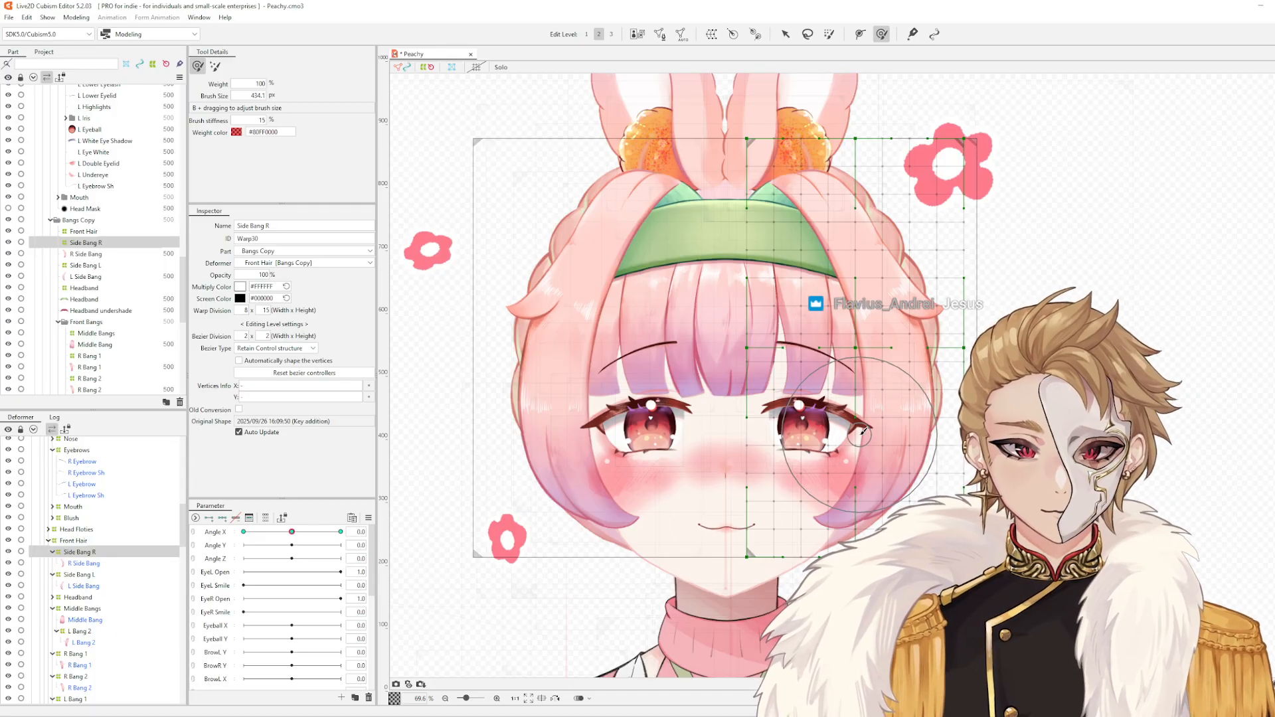
{"action": "scroll", "coordinate": [863, 431], "scroll_direction": "up", "scroll_amount": 3}
{"action": "mouse_move", "coordinate": [742, 432]}
{"action": "left_mouse_down"}
{"action": "mouse_move", "coordinate": [691, 432]}
{"action": "mouse_move", "coordinate": [690, 492]}
{"action": "mouse_move", "coordinate": [664, 457]}
{"action": "mouse_move", "coordinate": [712, 457]}
{"action": "left_mouse_up"}
{"action": "scroll", "coordinate": [691, 492], "scroll_direction": "down", "scroll_amount": 3}
{"action": "scroll", "coordinate": [707, 464], "scroll_direction": "up", "scroll_amount": 1}
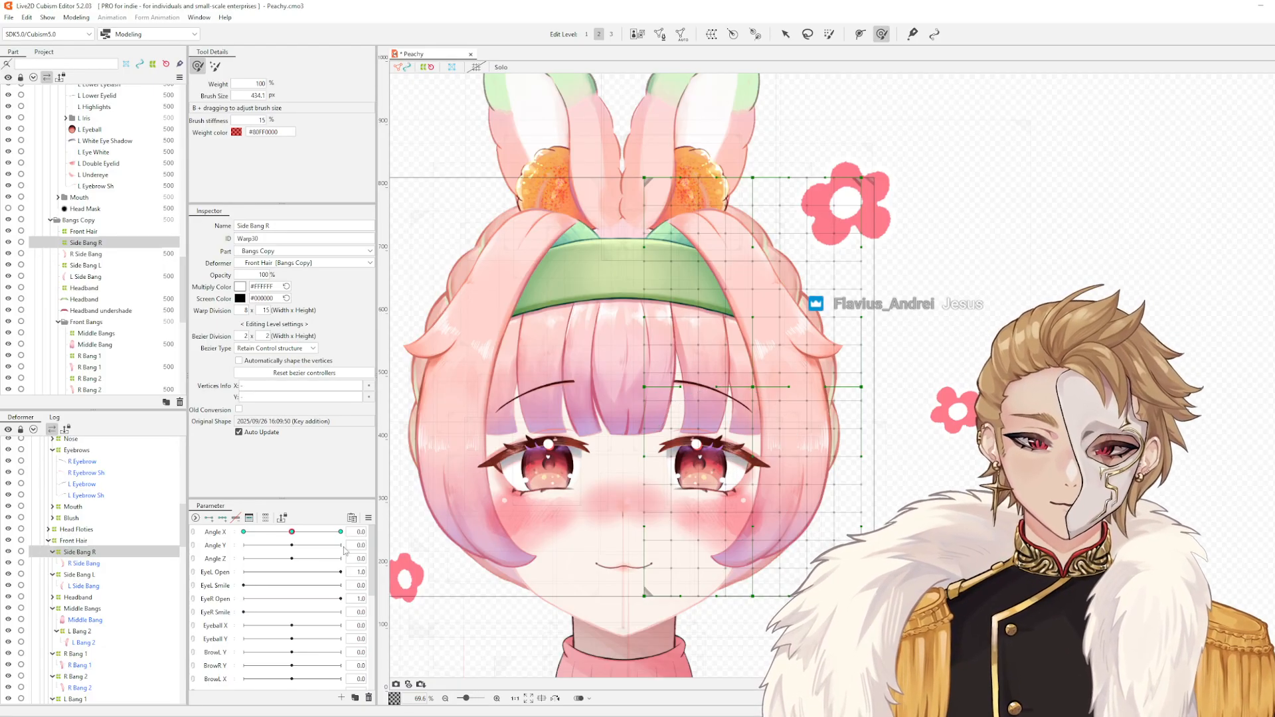
{"action": "left_click_drag", "start_coordinate": [292, 532], "coordinate": [228, 550]}
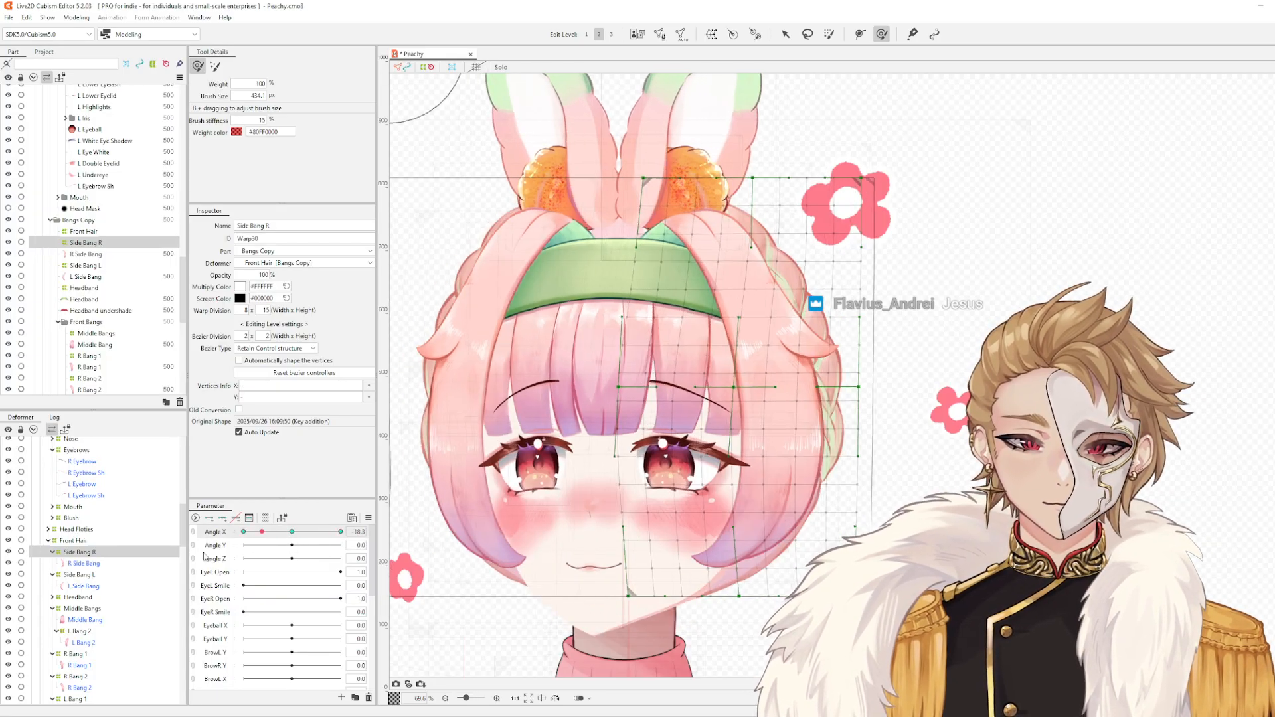
{"action": "left_click", "coordinate": [368, 517]}
{"action": "left_click", "coordinate": [422, 446]}
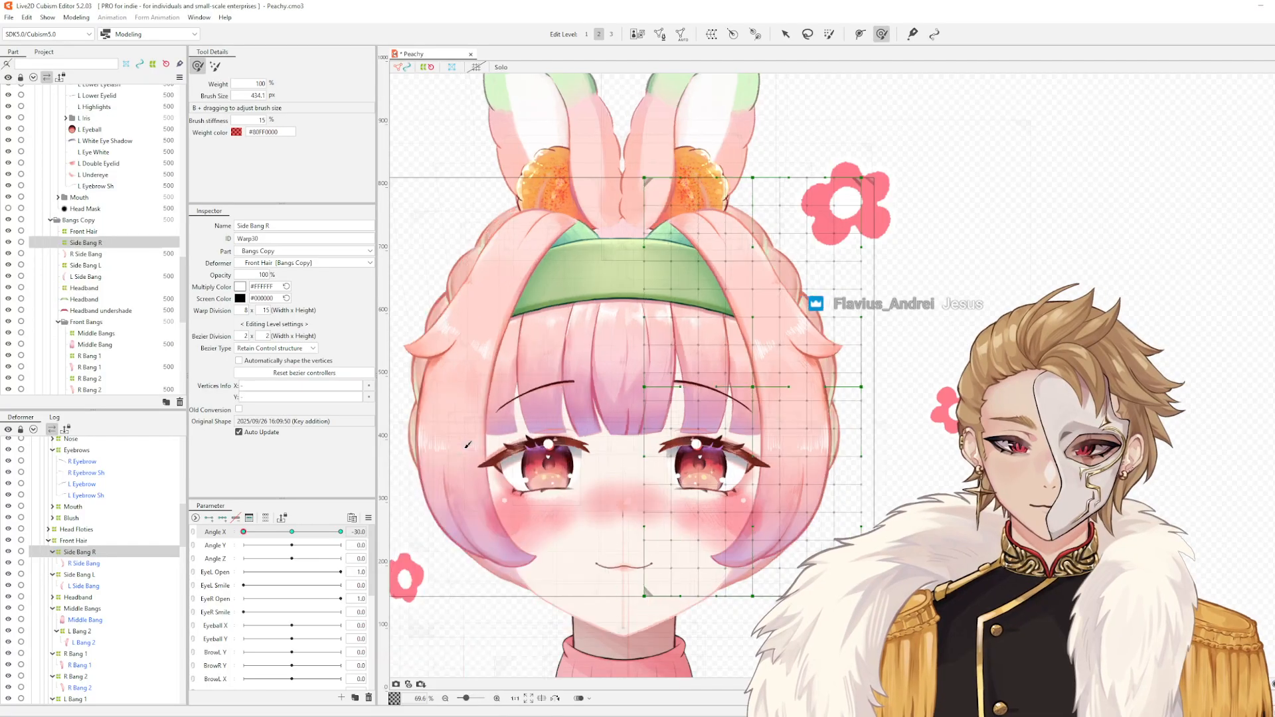
- Select the Side Bang L warp deformer and paste a duplicate of it
{"action": "scroll", "coordinate": [582, 452], "scroll_direction": "up", "scroll_amount": 2}
{"action": "left_click", "coordinate": [604, 425]}
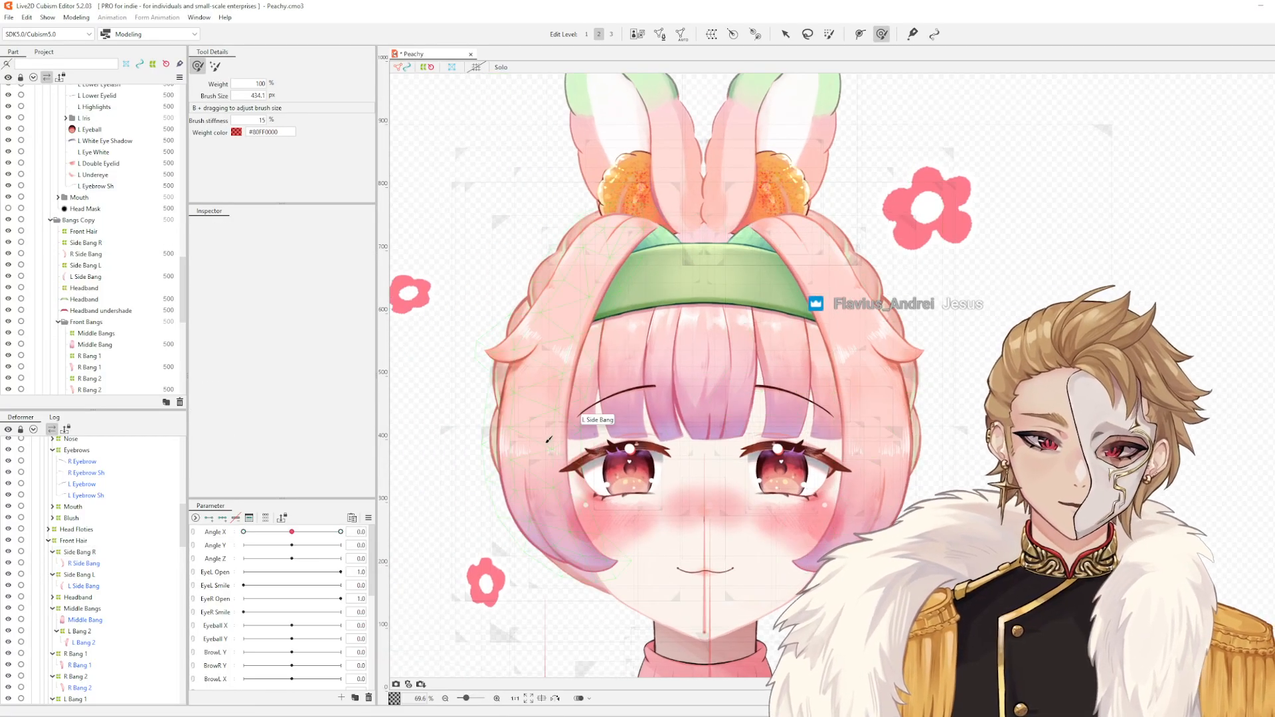
{"action": "left_click_drag", "start_coordinate": [636, 509], "coordinate": [659, 551]}
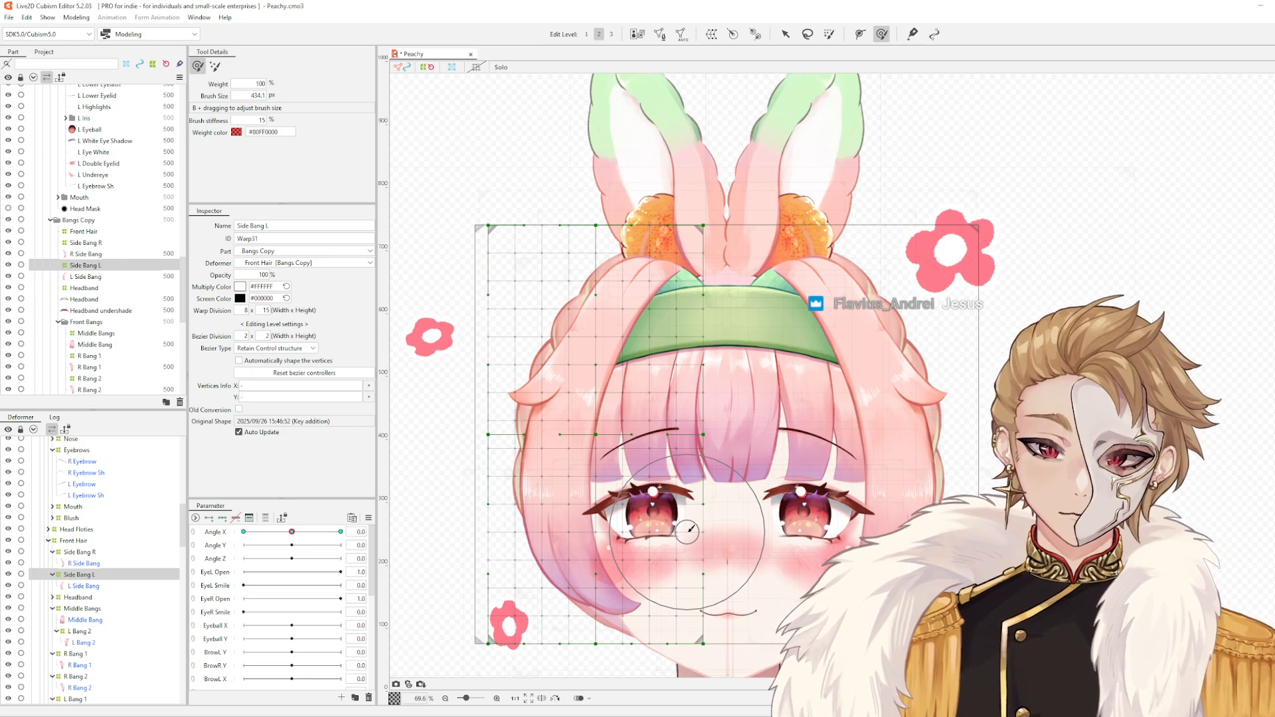
{"action": "left_click_drag", "start_coordinate": [690, 528], "coordinate": [720, 498]}
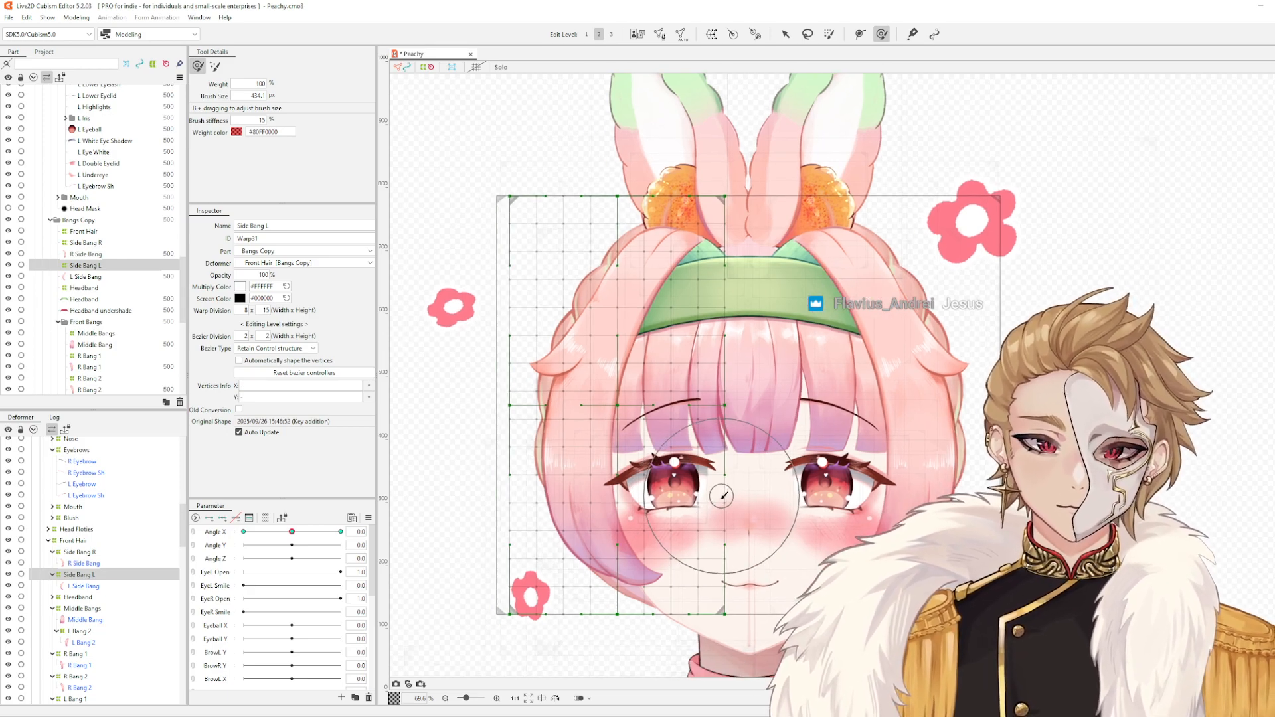
{"action": "key", "text": "ctrl"}
{"action": "key", "text": "ctrl+v"}
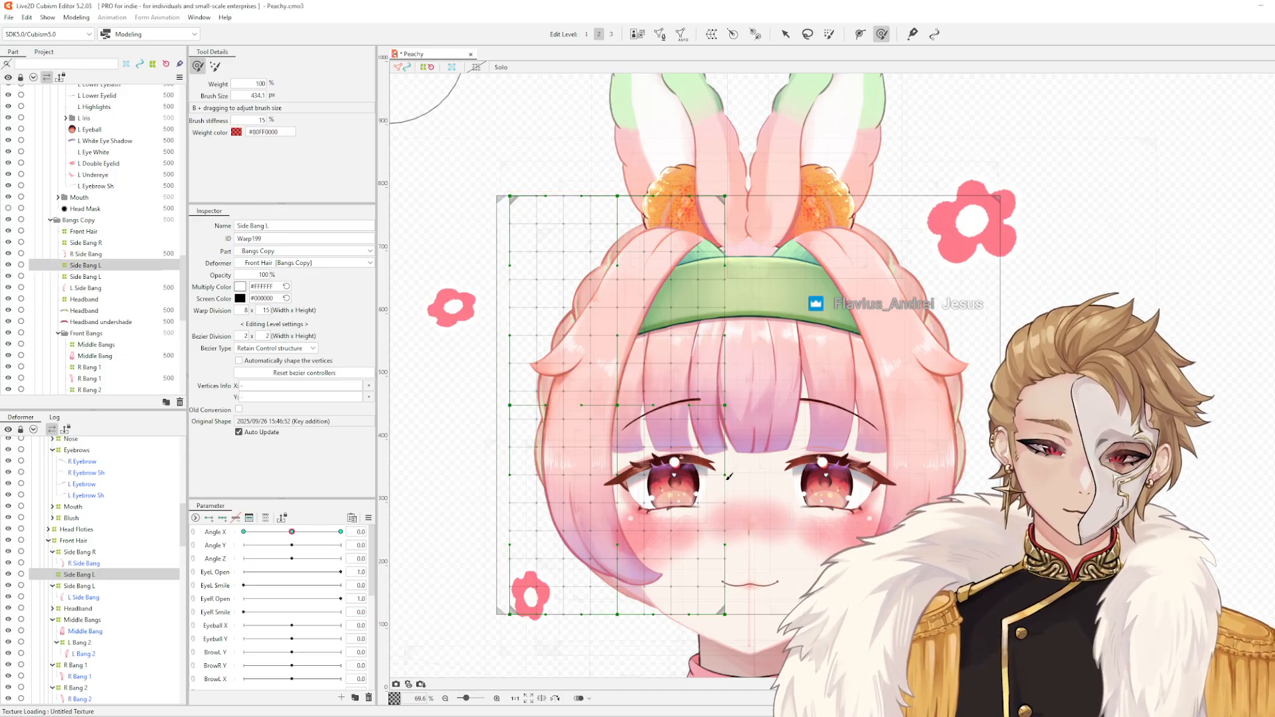
- Flip the duplicated Side Bang L warp horizontally without reflecting Angle X, check it at Angle X -30, and reset the parameters
{"action": "key", "text": "v"}
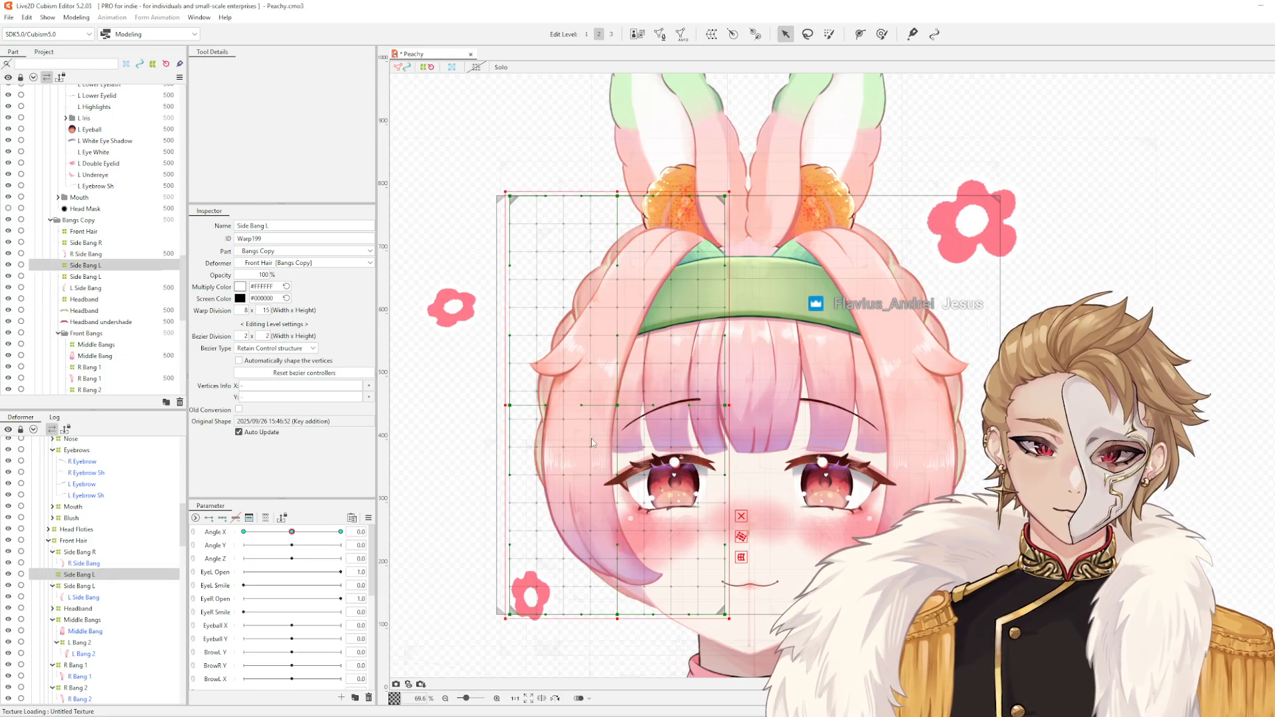
{"action": "right_click", "coordinate": [592, 443]}
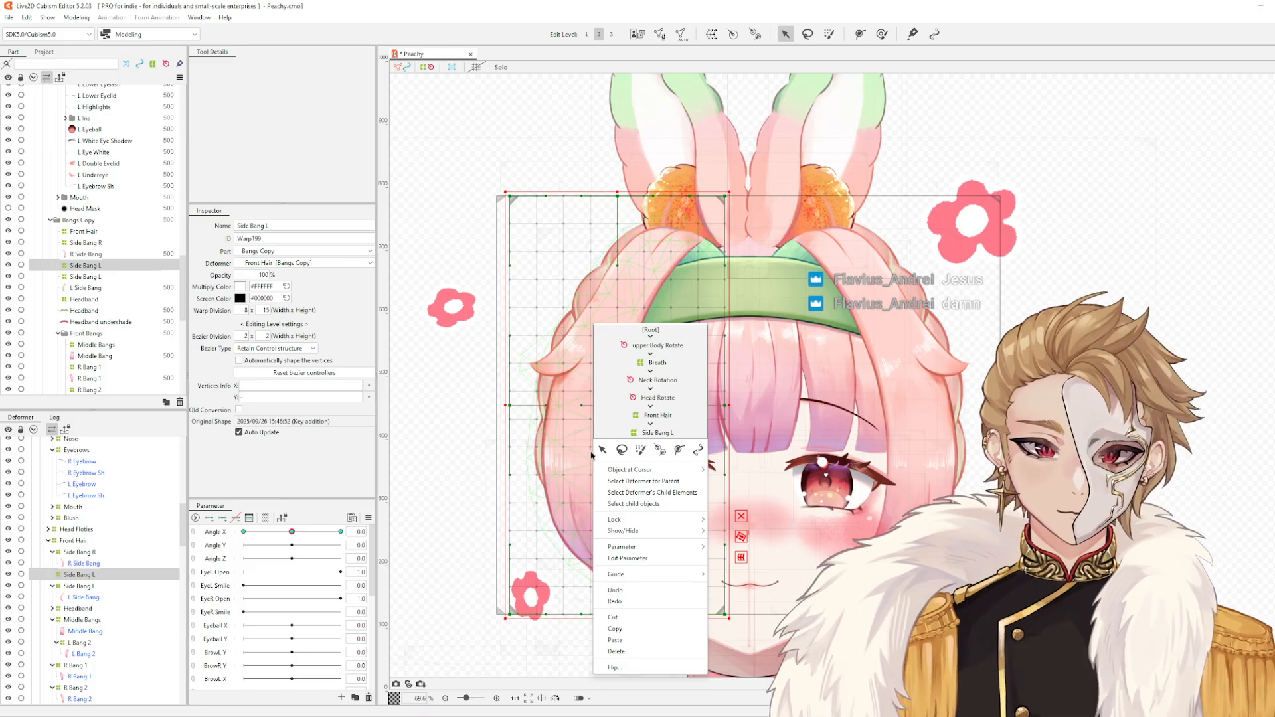
{"action": "left_click", "coordinate": [615, 666]}
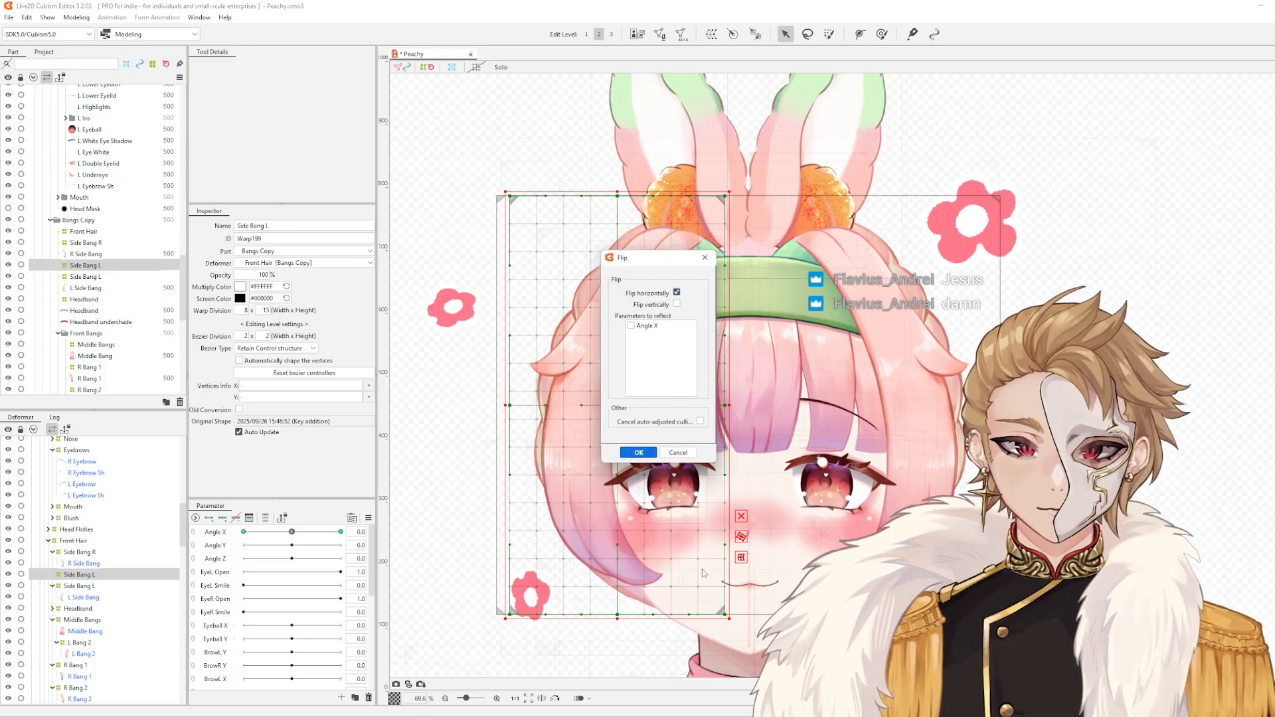
{"action": "left_click", "coordinate": [638, 453]}
{"action": "mouse_move", "coordinate": [291, 532]}
{"action": "left_mouse_down"}
{"action": "mouse_move", "coordinate": [298, 551]}
{"action": "mouse_move", "coordinate": [138, 585]}
{"action": "left_mouse_up"}
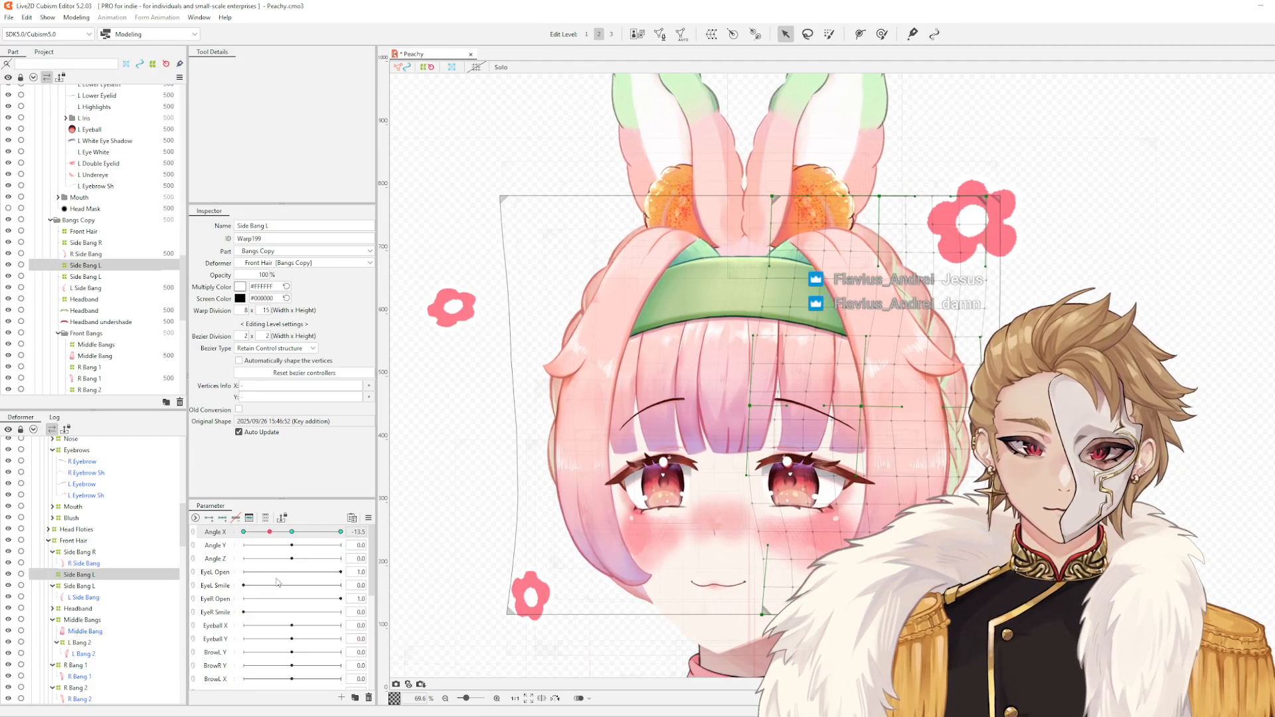
{"action": "right_click", "coordinate": [367, 519]}
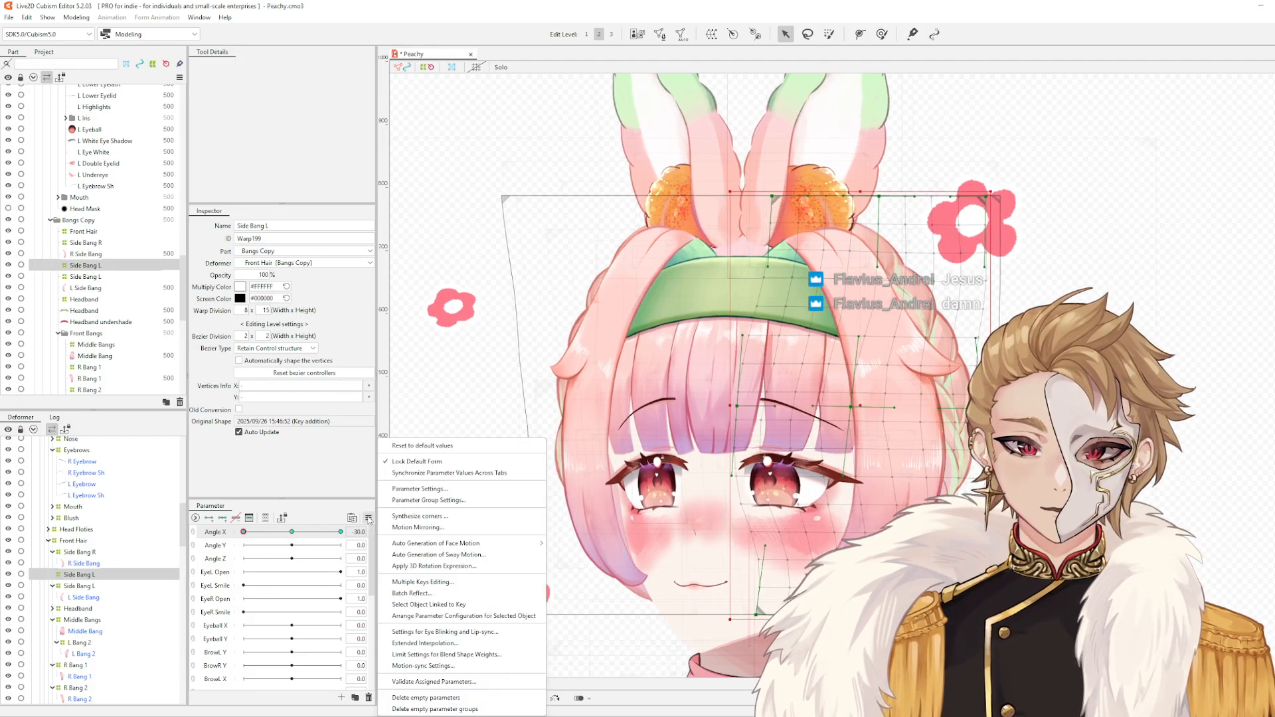
{"action": "left_click", "coordinate": [462, 444]}
- Reparent the R Side Bang mesh to the flipped Side Bang L warp, test it across Angle X, and reset the parameters
{"action": "left_click", "coordinate": [926, 489]}
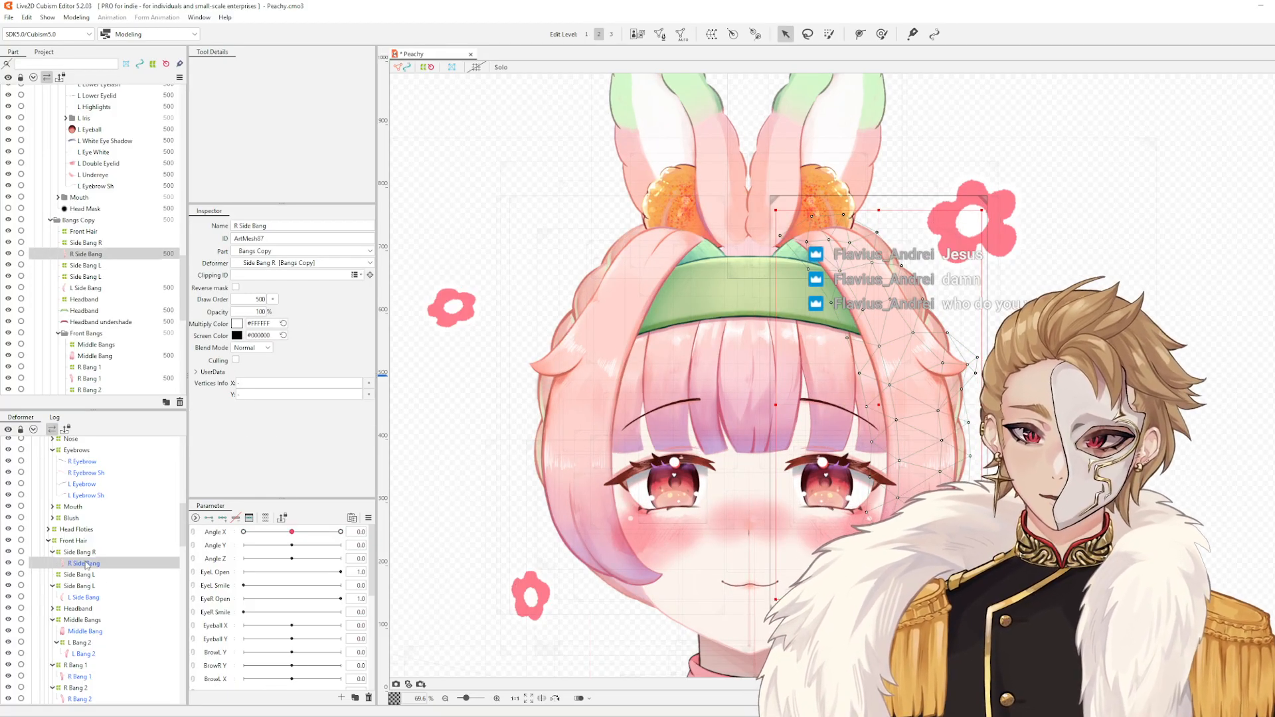
{"action": "left_click_drag", "start_coordinate": [85, 563], "coordinate": [84, 580]}
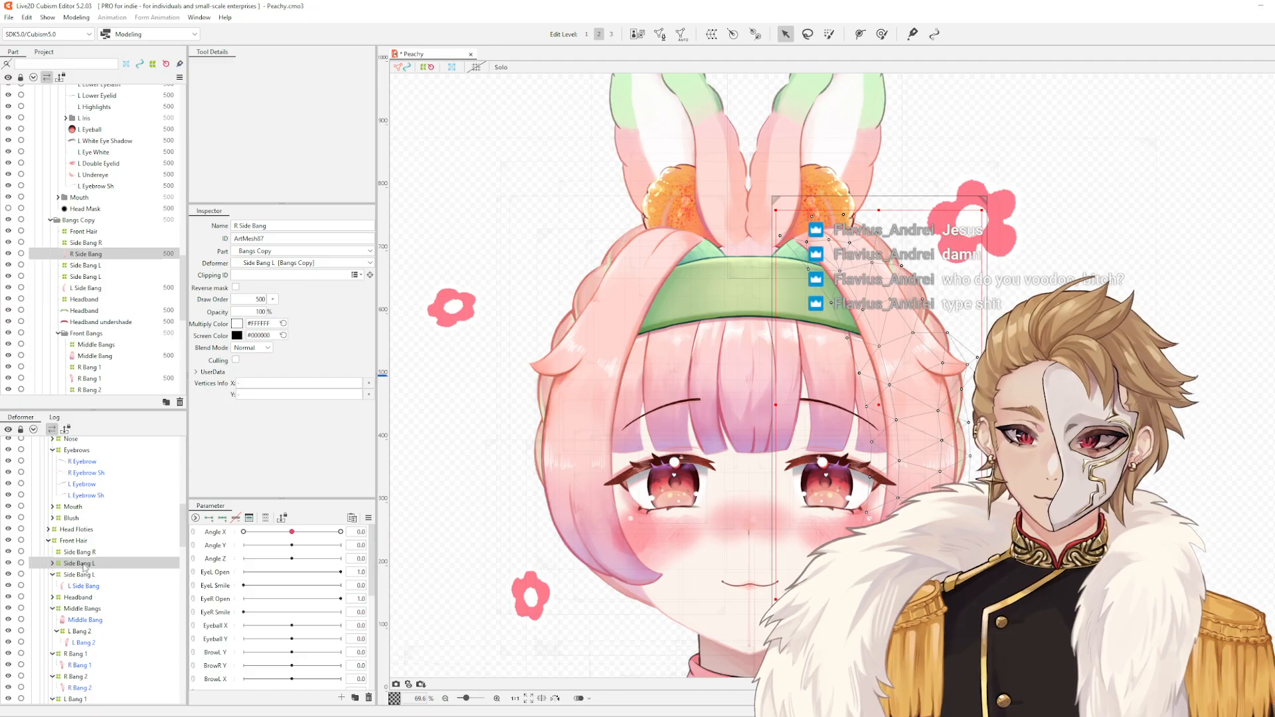
{"action": "left_click", "coordinate": [84, 563]}
{"action": "left_click_drag", "start_coordinate": [292, 532], "coordinate": [424, 557]}
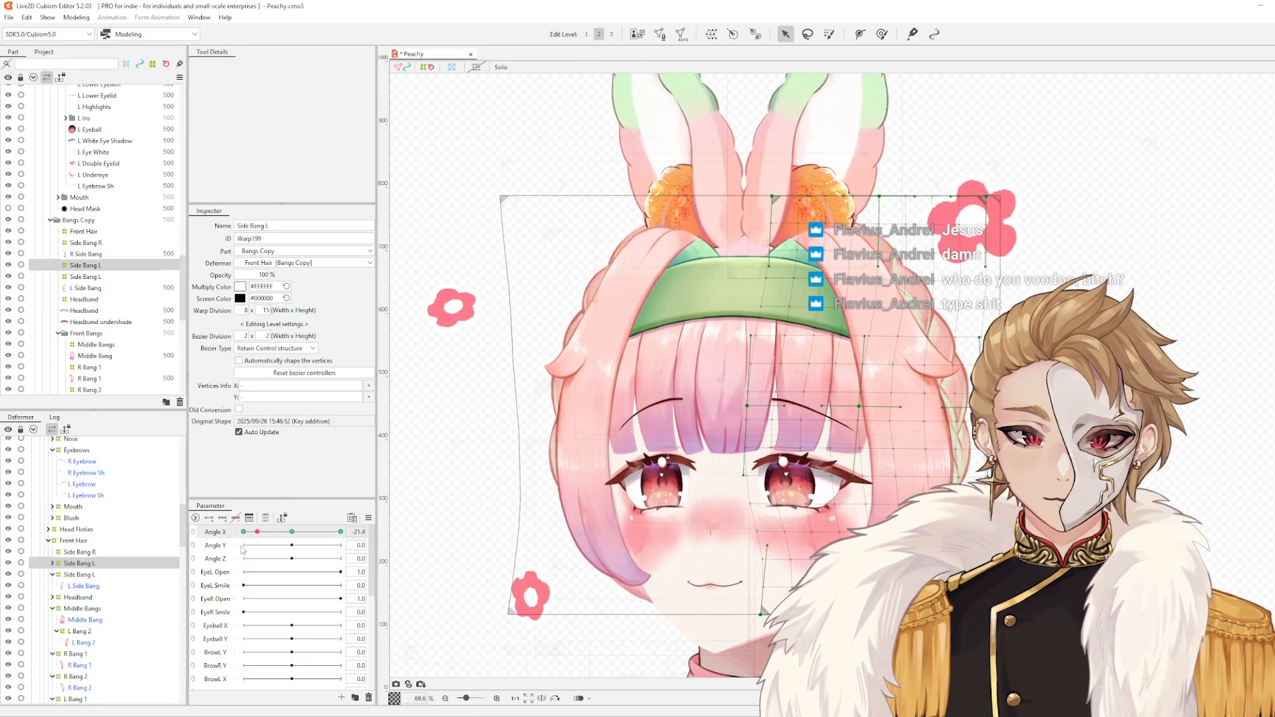
{"action": "left_click_drag", "start_coordinate": [363, 556], "coordinate": [170, 551]}
{"action": "left_click", "coordinate": [368, 518]}
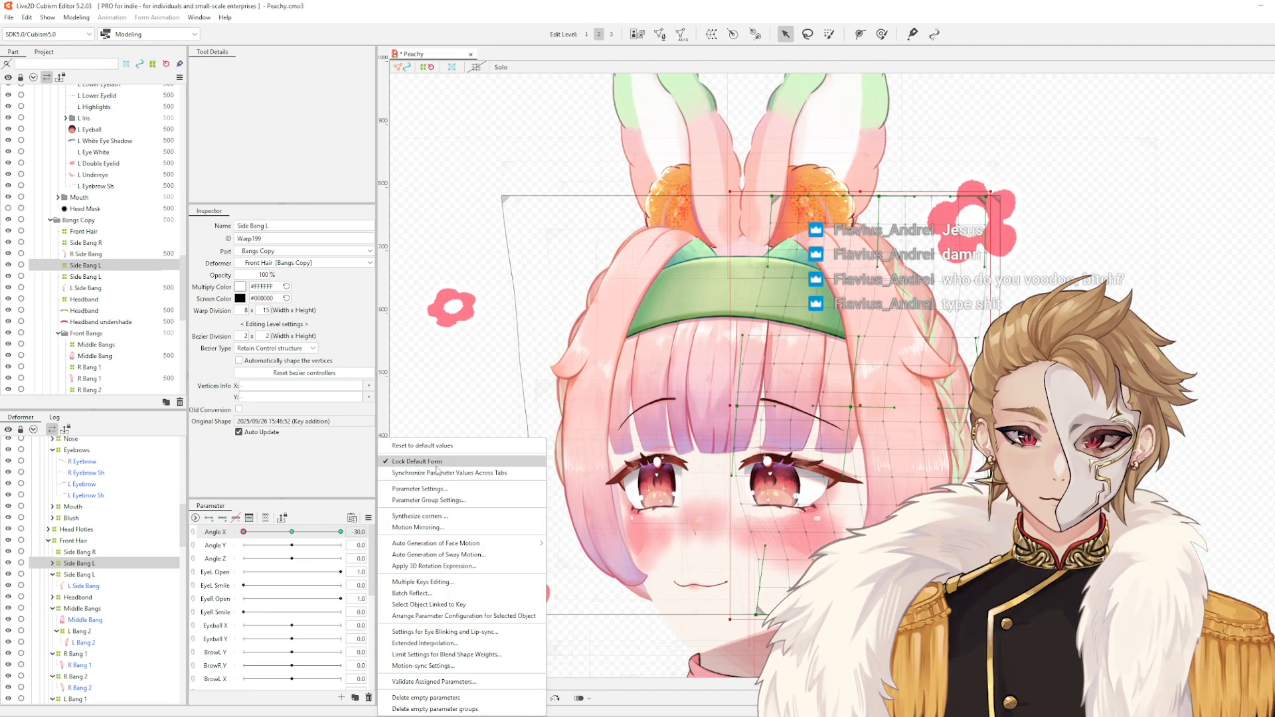
{"action": "left_click", "coordinate": [455, 443]}
{"action": "key", "text": "Up"}
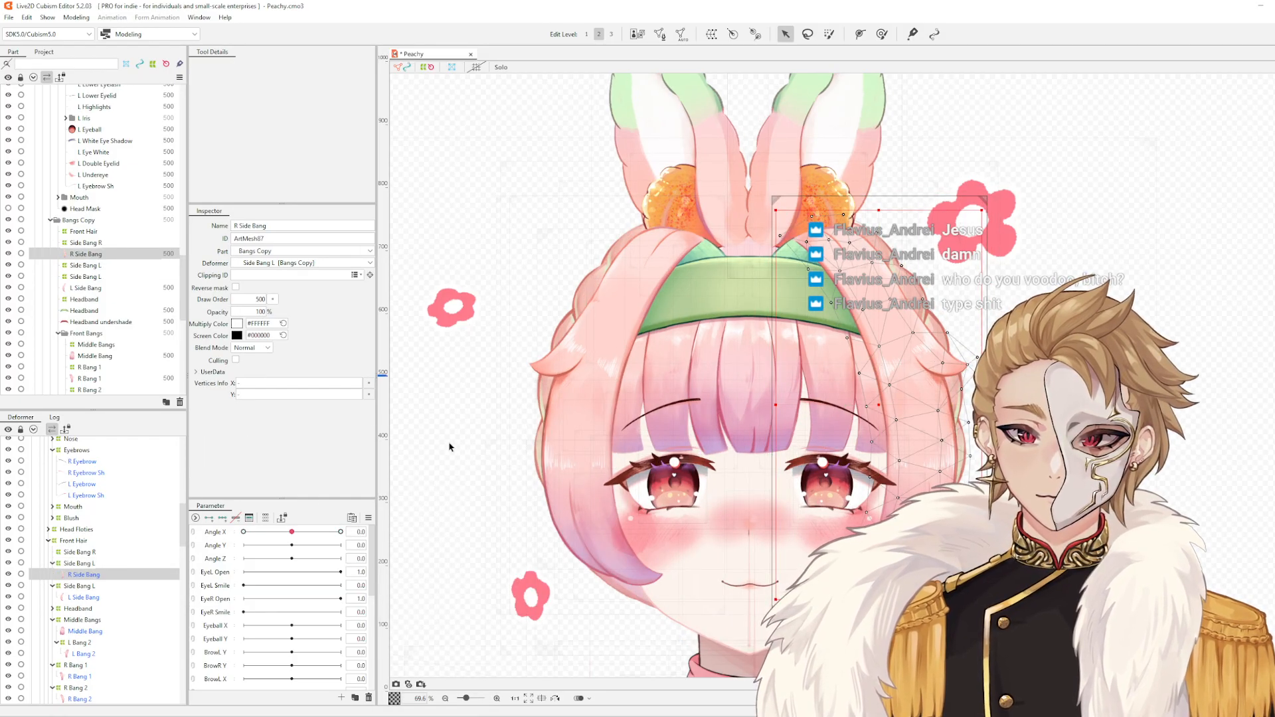
- Delete the original Side Bang R warp deformer and check the flipped Side Bang L warp at Angle X 30
{"action": "left_click", "coordinate": [93, 553]}
{"action": "key", "text": "Delete"}
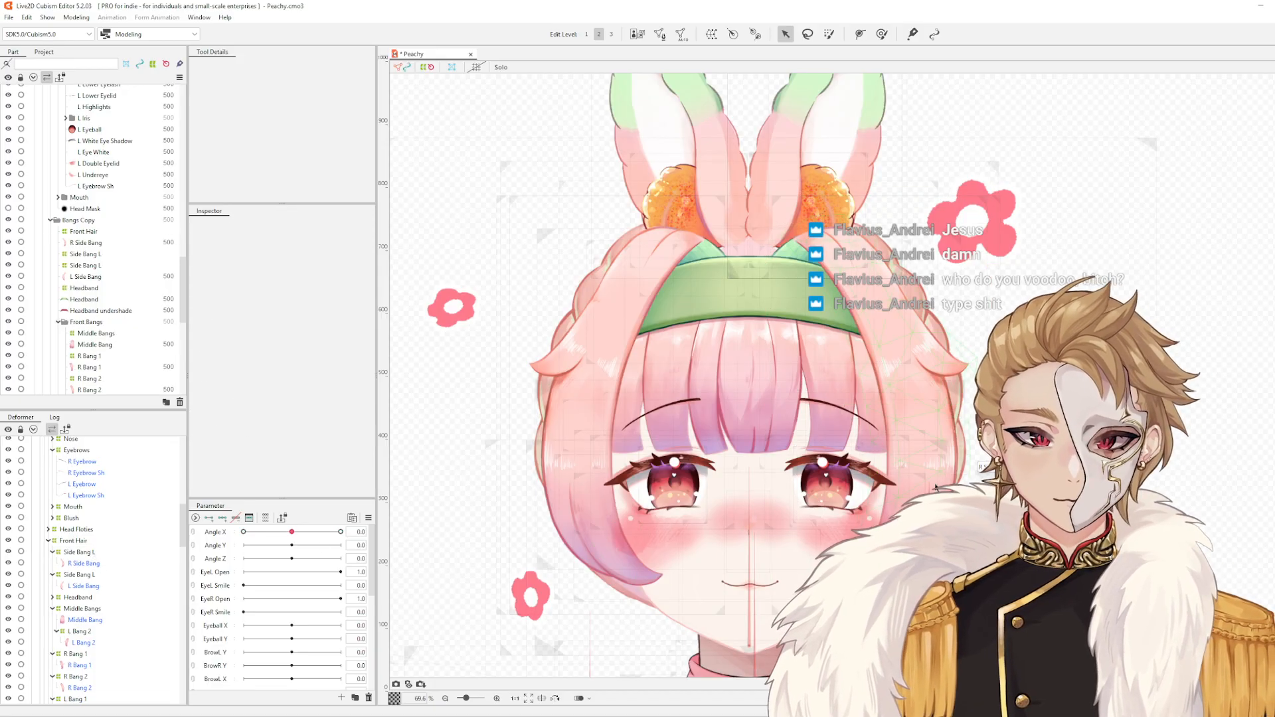
{"action": "left_click", "coordinate": [79, 562]}
{"action": "left_click", "coordinate": [76, 551]}
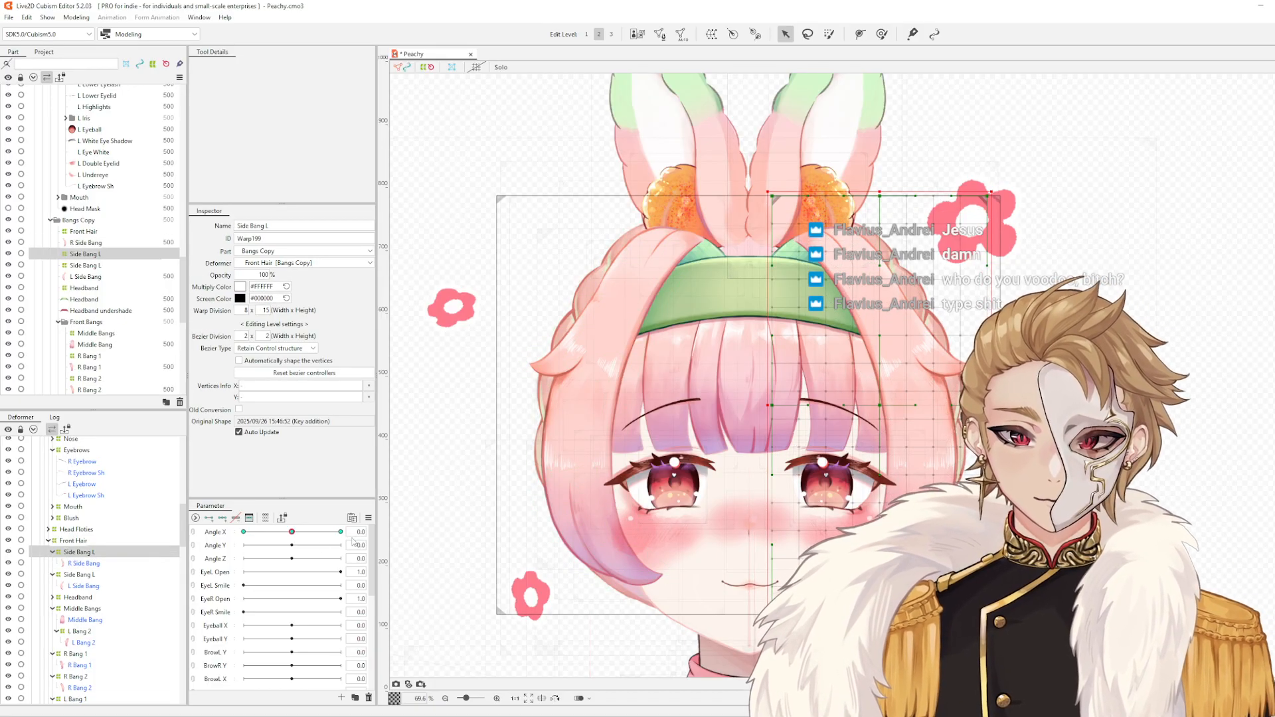
{"action": "left_click", "coordinate": [340, 532]}
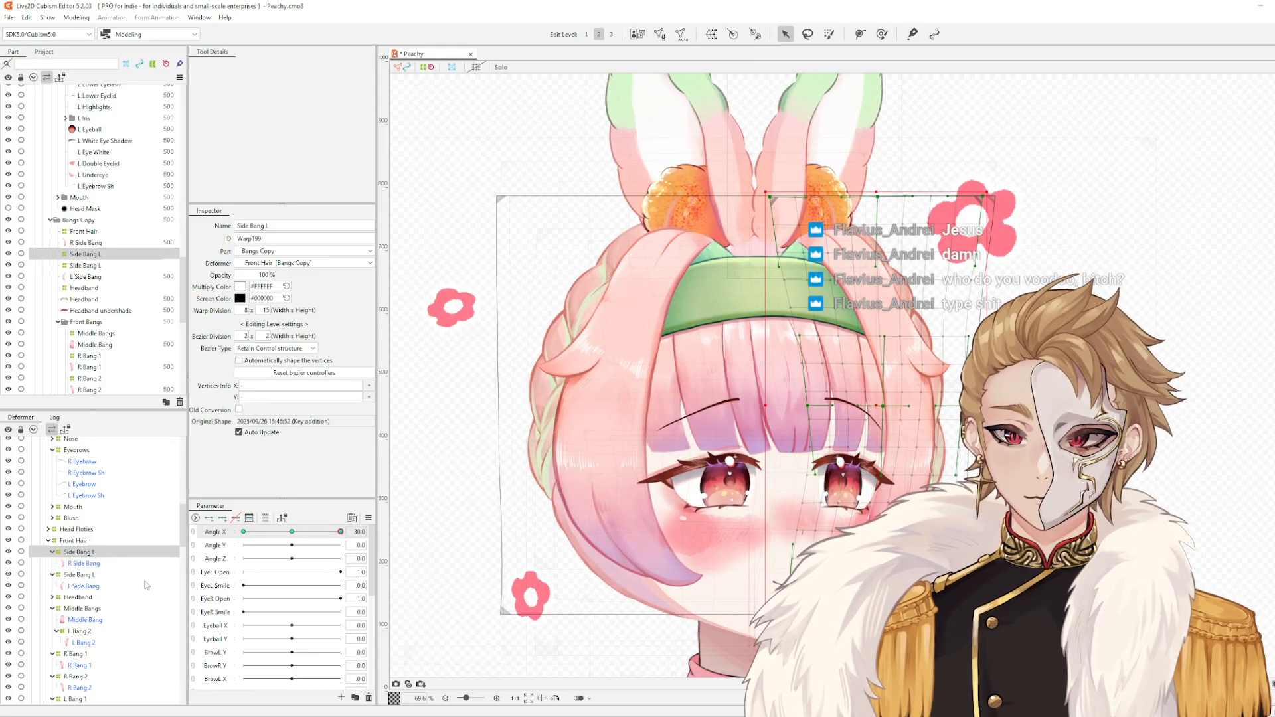
{"action": "left_click", "coordinate": [123, 574]}
{"action": "left_click", "coordinate": [114, 564]}
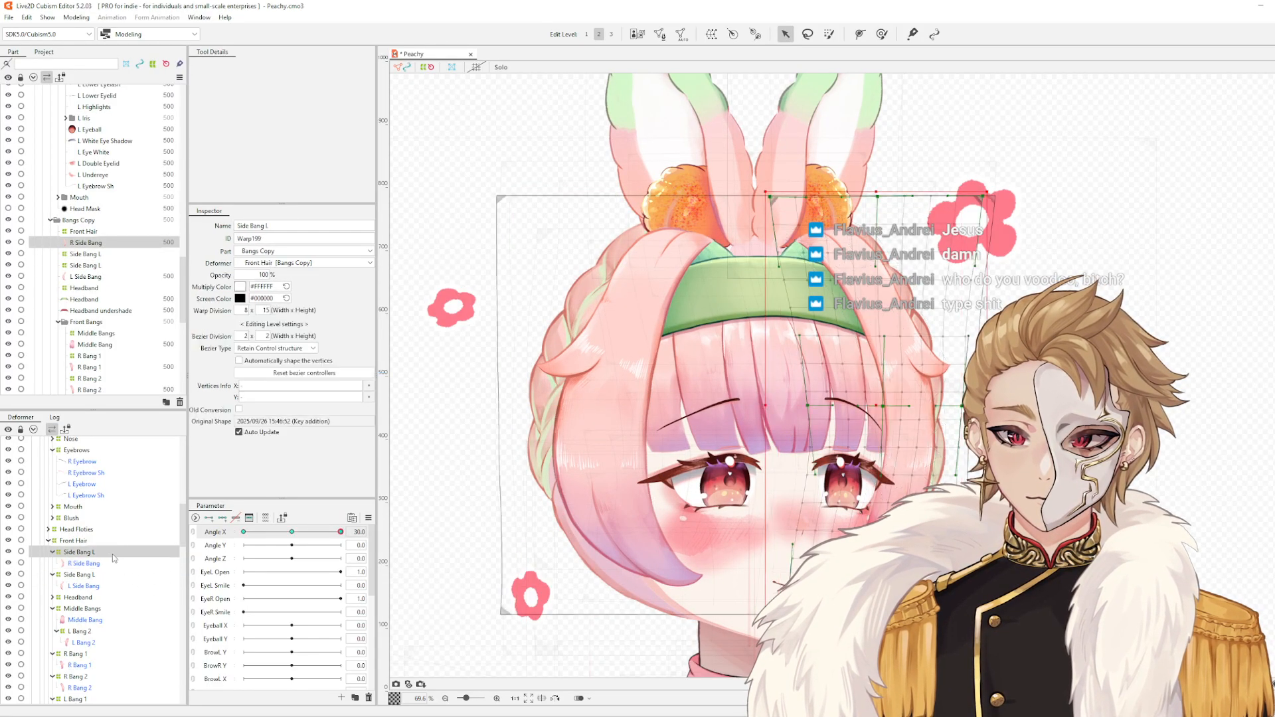
- Undo the deletion of the Side Bang R warp and the reparenting of the R Side Bang mesh
{"action": "key", "text": "ctrl+z"}
{"action": "key", "text": "ctrl+z"}
{"action": "key", "text": "ctrl+z"}
{"action": "key", "text": "ctrl+z"}
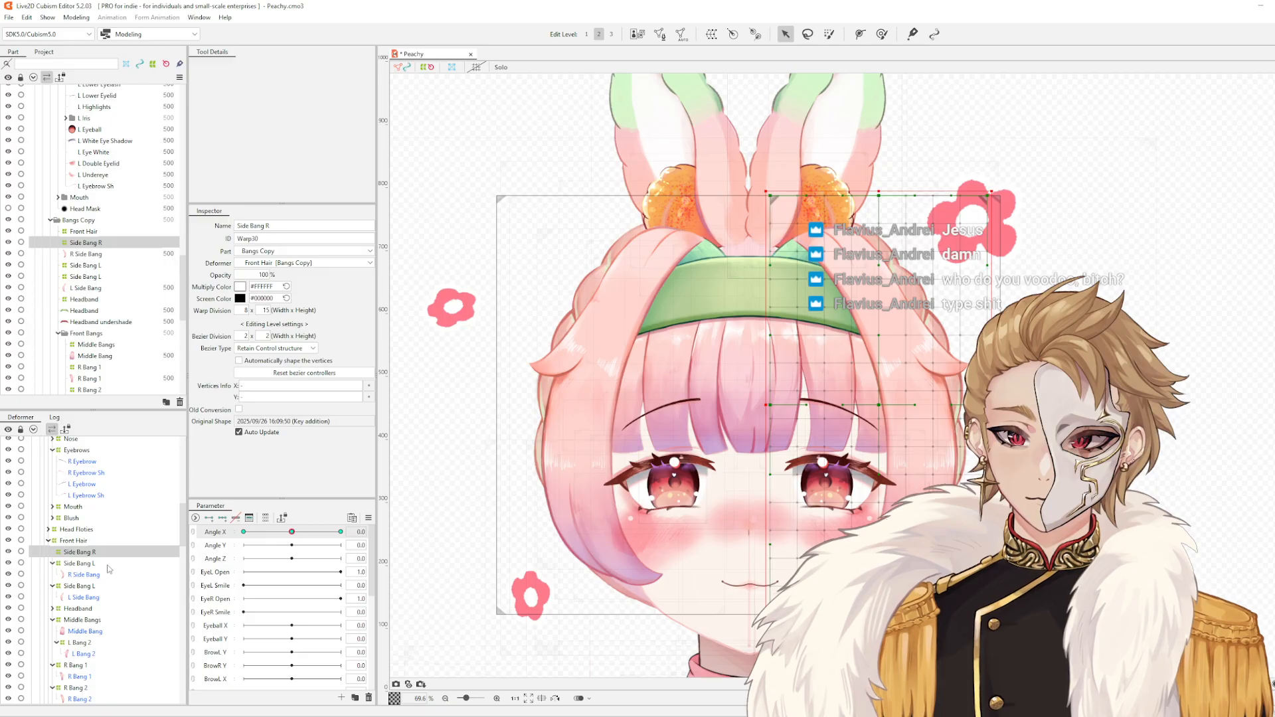
{"action": "key", "text": "ctrl+z"}
- Delete the empty duplicate Side Bang L warp deformer
{"action": "left_click", "coordinate": [95, 574]}
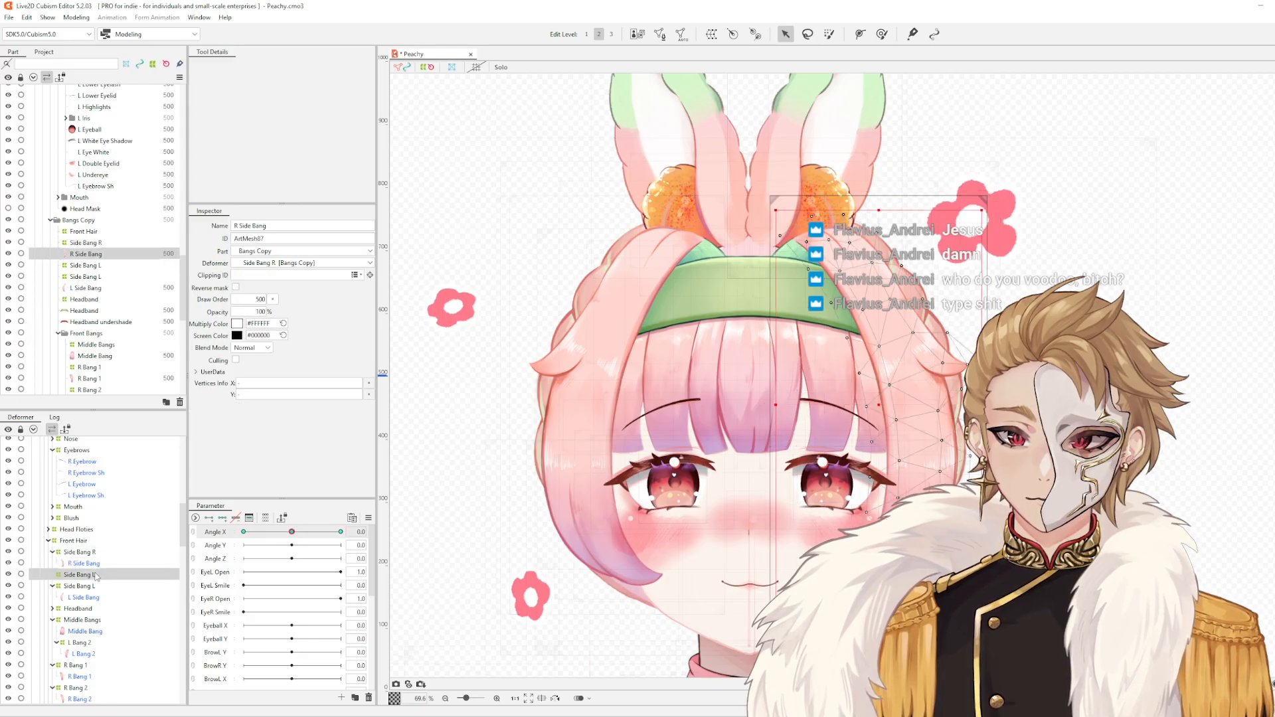
{"action": "key", "text": "Delete"}
- Adjust the middle outer side of the Side Bang R warp at Angle X 30 with a 447.3 px deform brush
{"action": "left_click_drag", "start_coordinate": [292, 532], "coordinate": [352, 577]}
{"action": "left_click", "coordinate": [910, 481]}
{"action": "scroll", "coordinate": [814, 468], "scroll_direction": "up", "scroll_amount": 2}
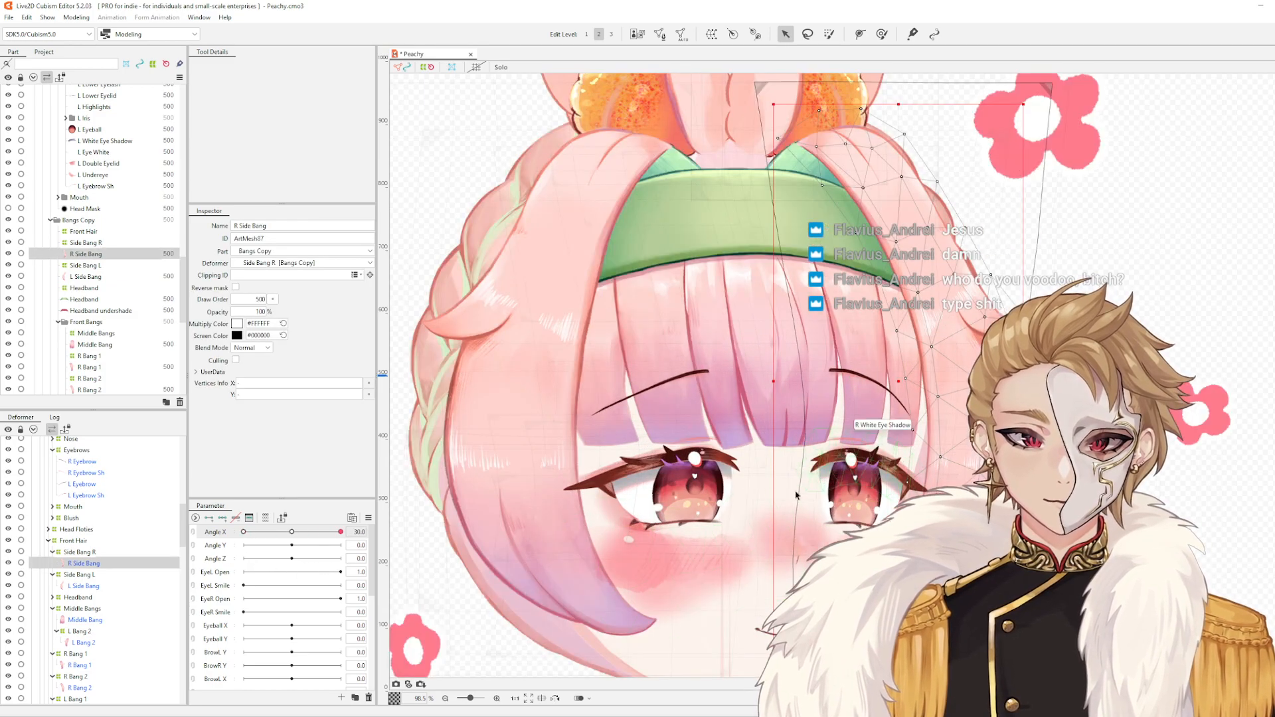
{"action": "left_click", "coordinate": [82, 553]}
{"action": "left_click_drag", "start_coordinate": [339, 535], "coordinate": [502, 567]}
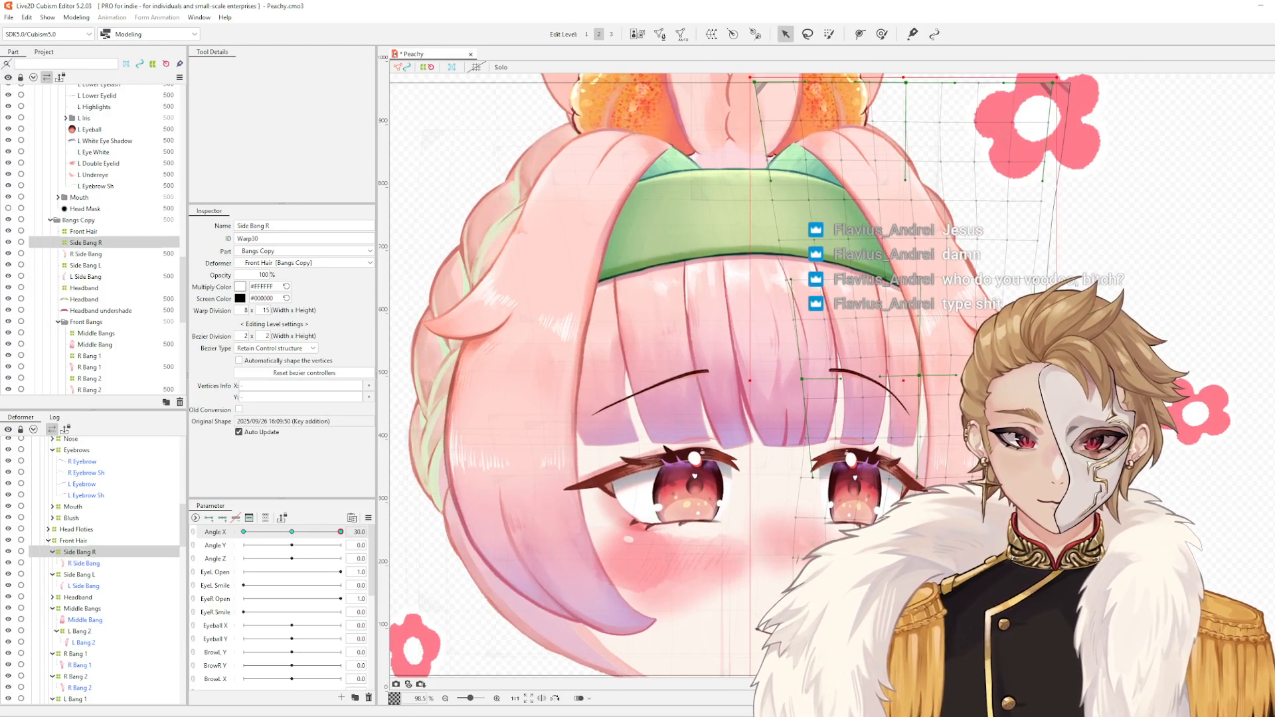
{"action": "key", "text": "b"}
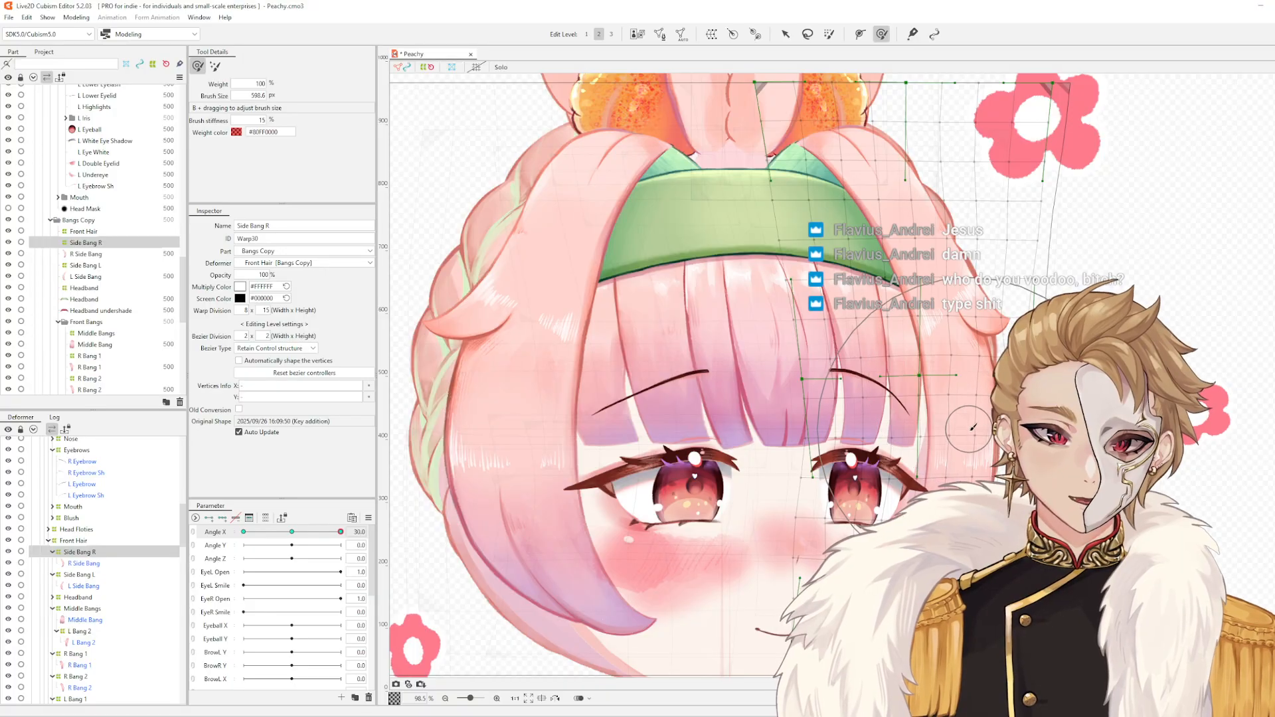
{"action": "left_click_drag", "start_coordinate": [962, 483], "coordinate": [951, 487]}
{"action": "left_click_drag", "start_coordinate": [945, 444], "coordinate": [940, 445]}
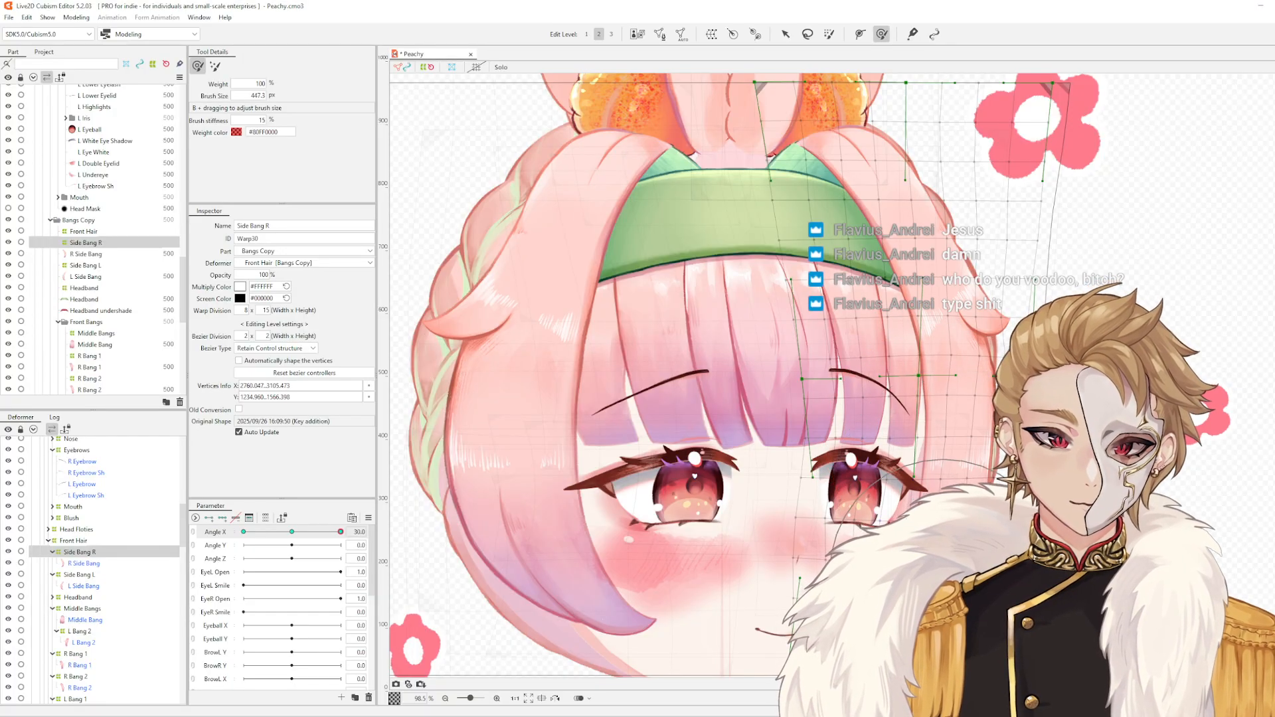
- Reshape the lower tip and lower outer edge of the Side Bang R warp at Angle X 30 with a smaller deform brush
{"action": "mouse_move", "coordinate": [954, 579]}
{"action": "left_mouse_down"}
{"action": "mouse_move", "coordinate": [853, 523]}
{"action": "mouse_move", "coordinate": [837, 566]}
{"action": "left_mouse_up"}
{"action": "mouse_move", "coordinate": [816, 521]}
{"action": "left_mouse_down"}
{"action": "mouse_move", "coordinate": [862, 553]}
{"action": "mouse_move", "coordinate": [843, 428]}
{"action": "left_mouse_up"}
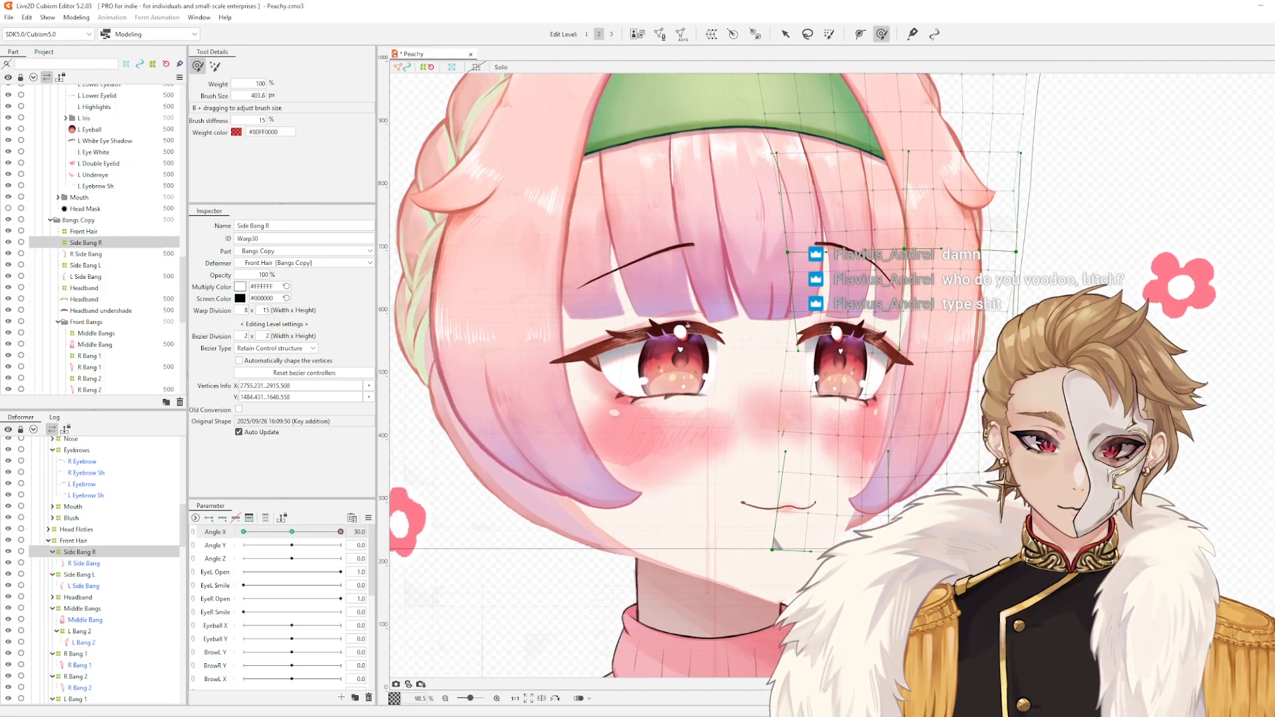
{"action": "left_click_drag", "start_coordinate": [890, 509], "coordinate": [895, 512]}
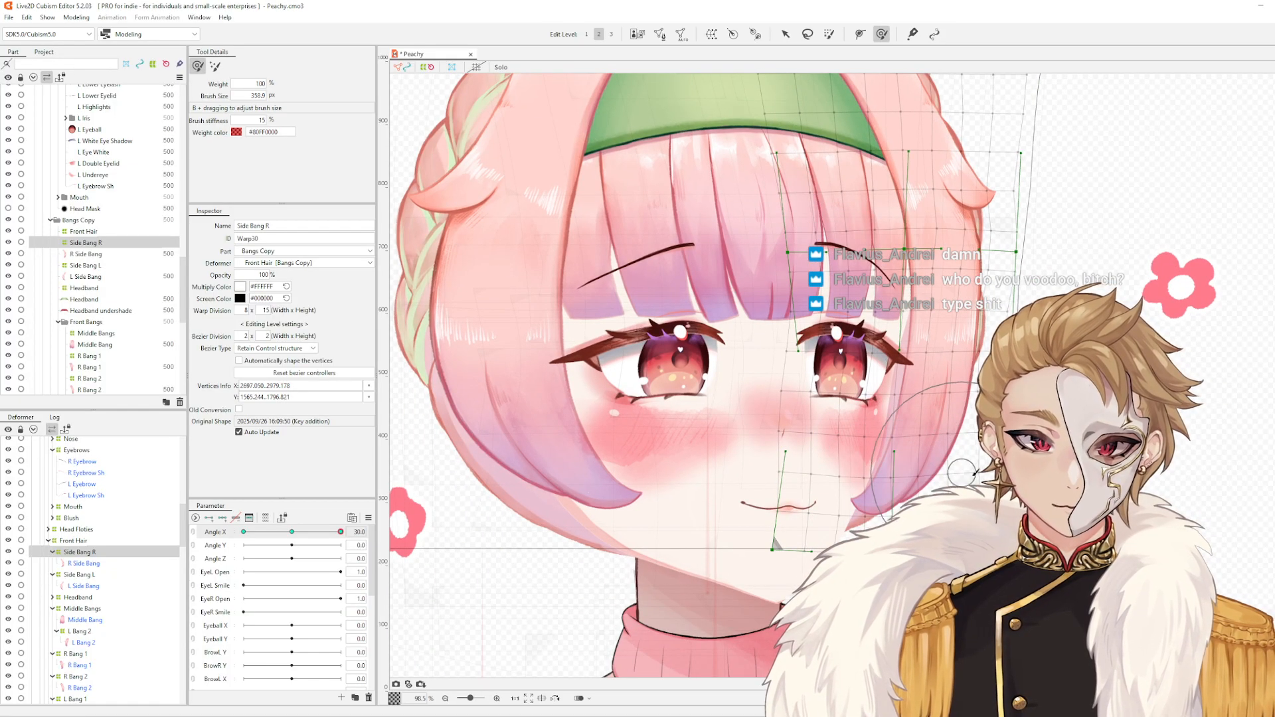
{"action": "left_click_drag", "start_coordinate": [975, 490], "coordinate": [976, 490]}
{"action": "scroll", "coordinate": [1096, 664], "scroll_direction": "down", "scroll_amount": 3}
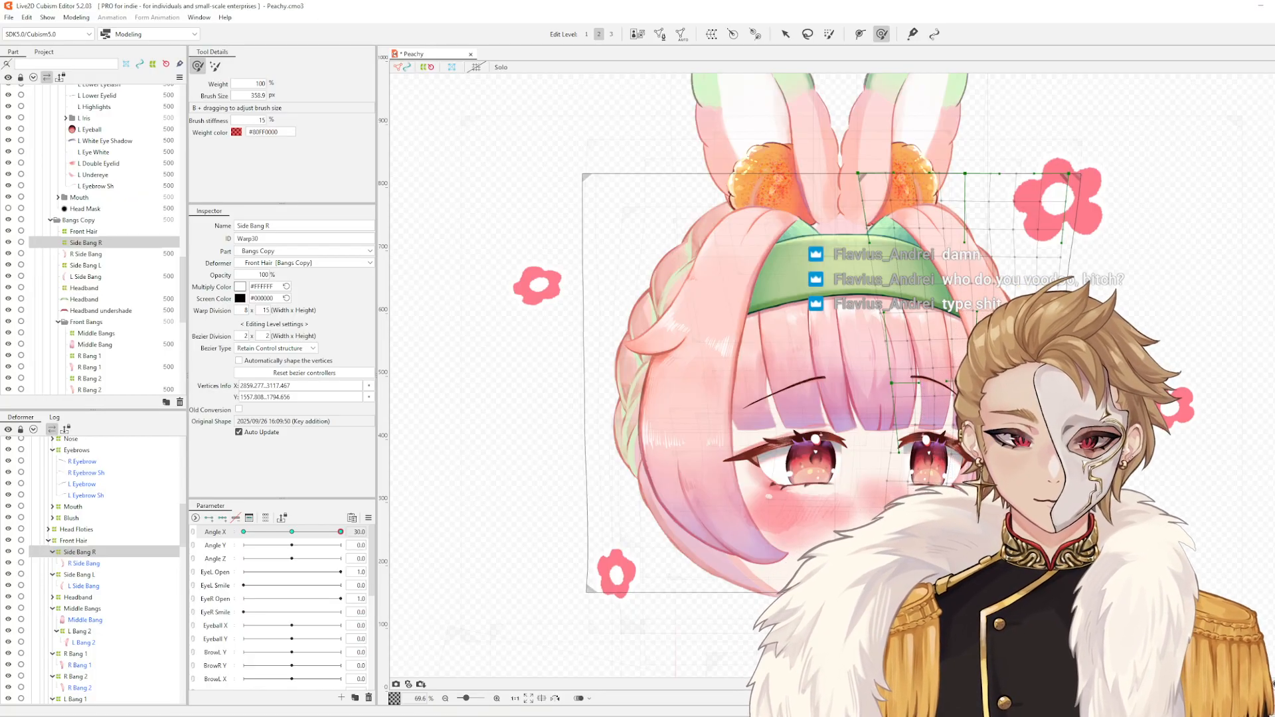
- Refine the outer edge of the Side Bang R warp at Angle X 30 with a 364.0 px deform brush
{"action": "scroll", "coordinate": [1070, 284], "scroll_direction": "up", "scroll_amount": 3}
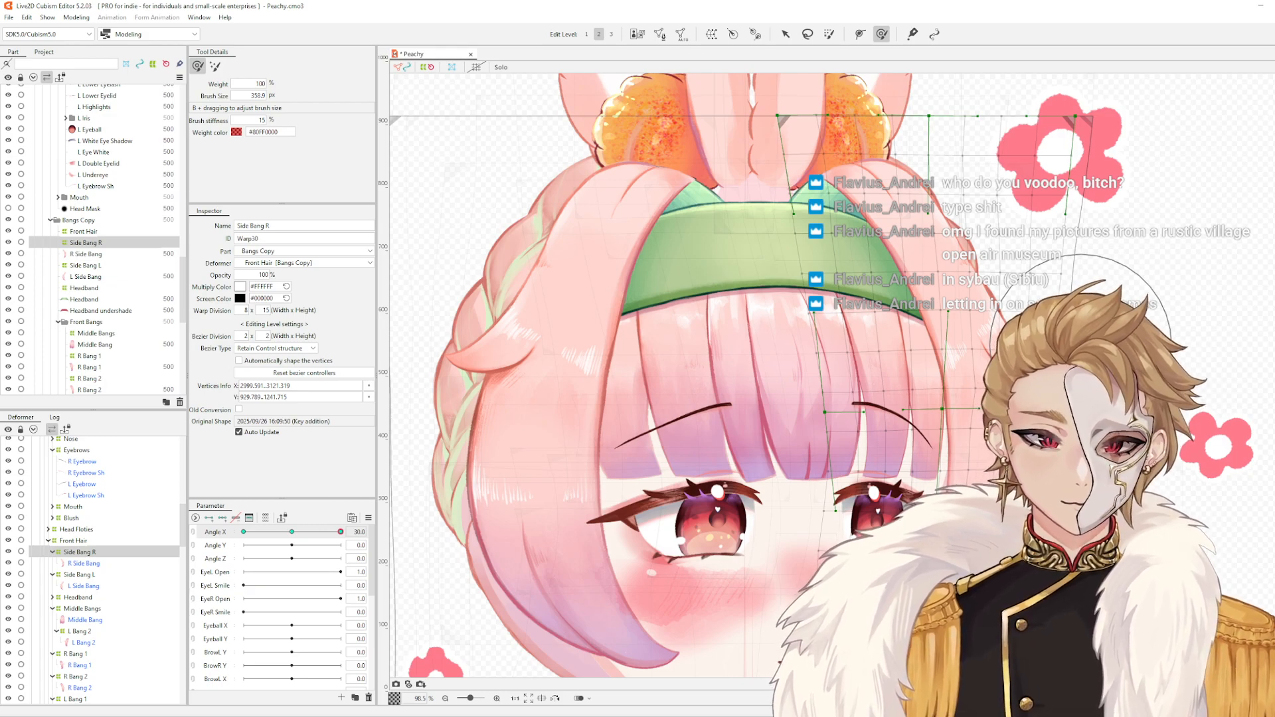
{"action": "mouse_move", "coordinate": [1036, 497]}
{"action": "left_mouse_down"}
{"action": "mouse_move", "coordinate": [1008, 456]}
{"action": "mouse_move", "coordinate": [1035, 457]}
{"action": "mouse_move", "coordinate": [986, 449]}
{"action": "left_mouse_up"}
{"action": "left_click_drag", "start_coordinate": [994, 499], "coordinate": [1003, 445]}
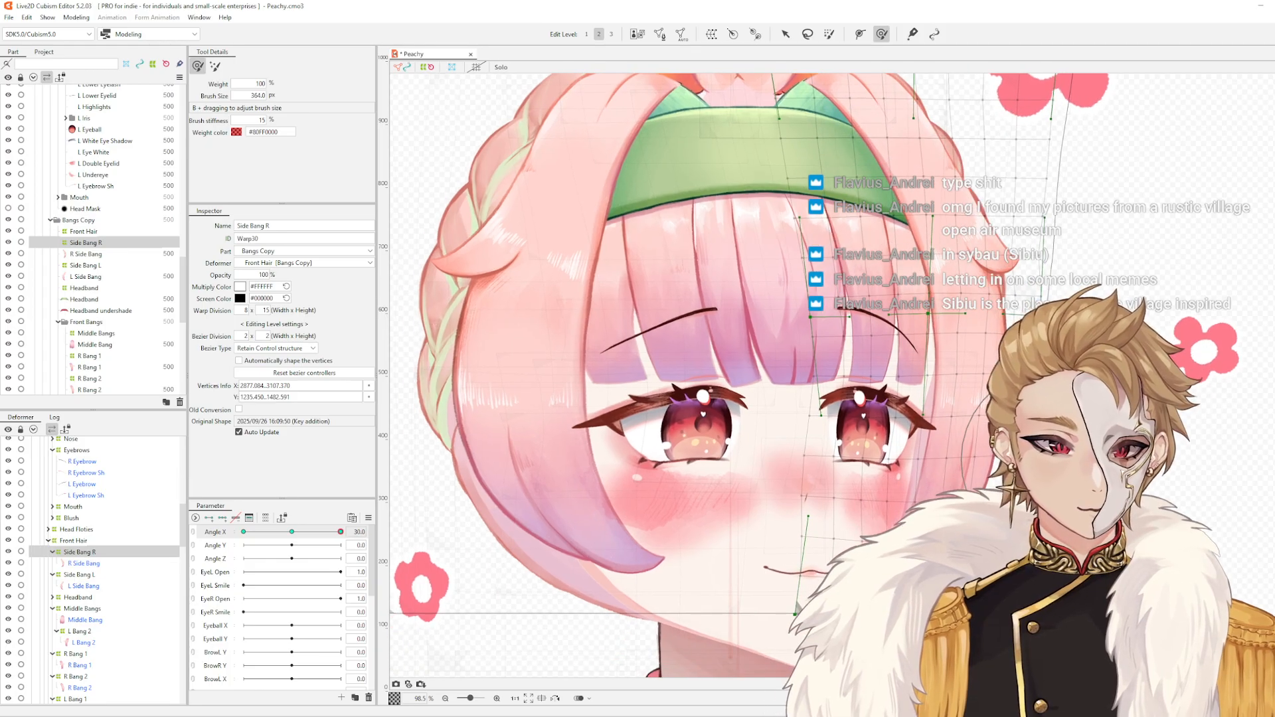
- Compare Side Bang R at Angle X -30, then smooth its lower outer side at Angle X 30 with a 417.8 px deform brush
{"action": "scroll", "coordinate": [598, 531], "scroll_direction": "down", "scroll_amount": 3}
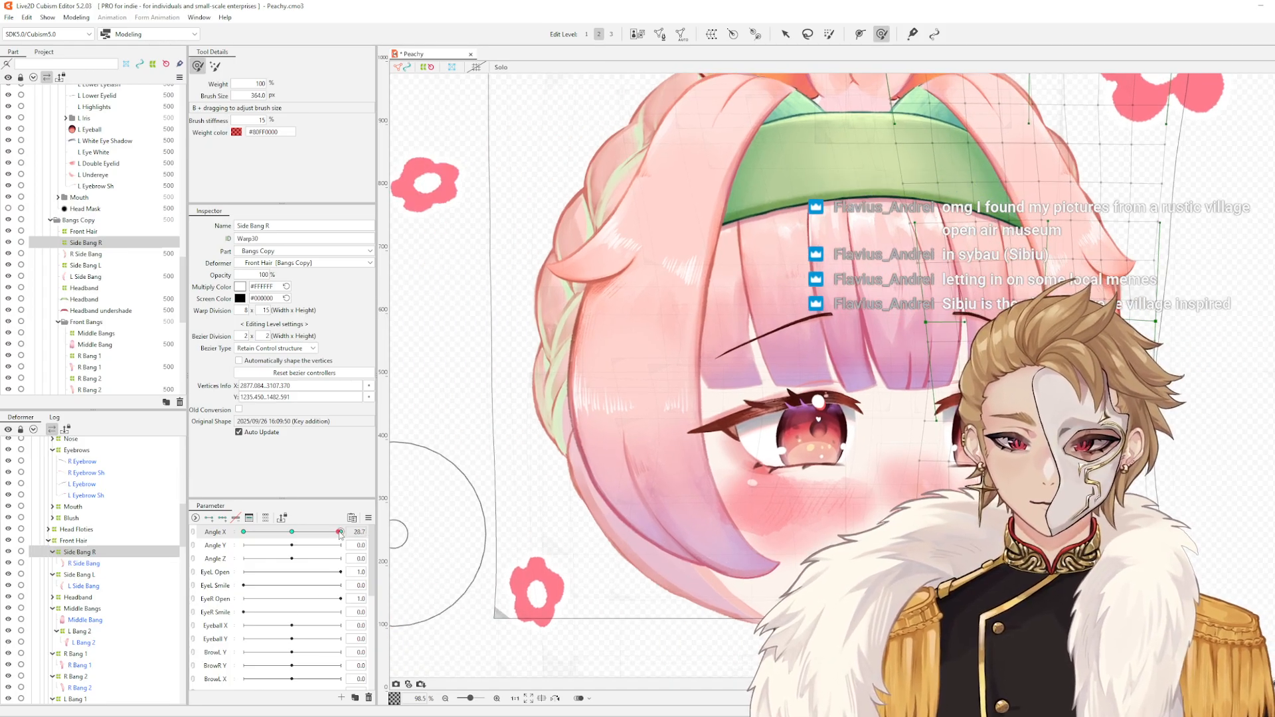
{"action": "scroll", "coordinate": [569, 548], "scroll_direction": "up", "scroll_amount": 4}
{"action": "key", "text": "Left"}
{"action": "key", "text": "Left"}
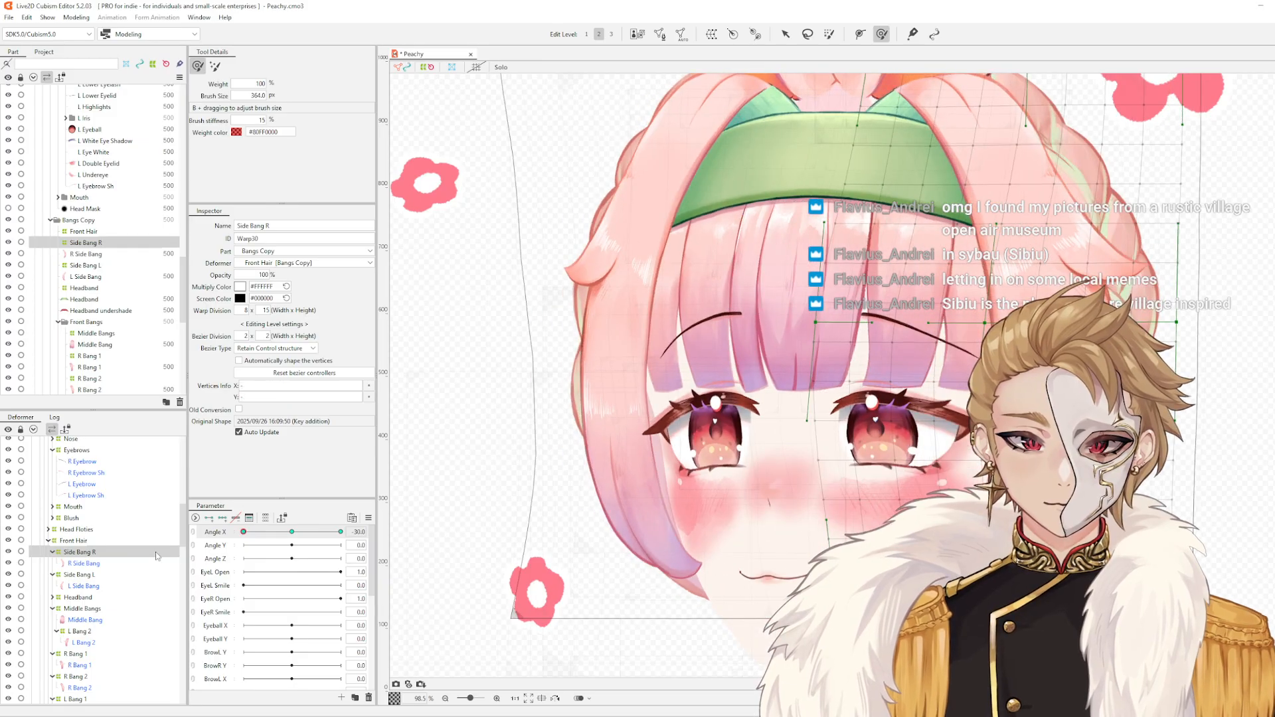
{"action": "key", "text": "Right"}
{"action": "key", "text": "Right"}
{"action": "mouse_move", "coordinate": [1077, 426]}
{"action": "left_mouse_down"}
{"action": "mouse_move", "coordinate": [1094, 426]}
{"action": "mouse_move", "coordinate": [1061, 446]}
{"action": "left_mouse_up"}
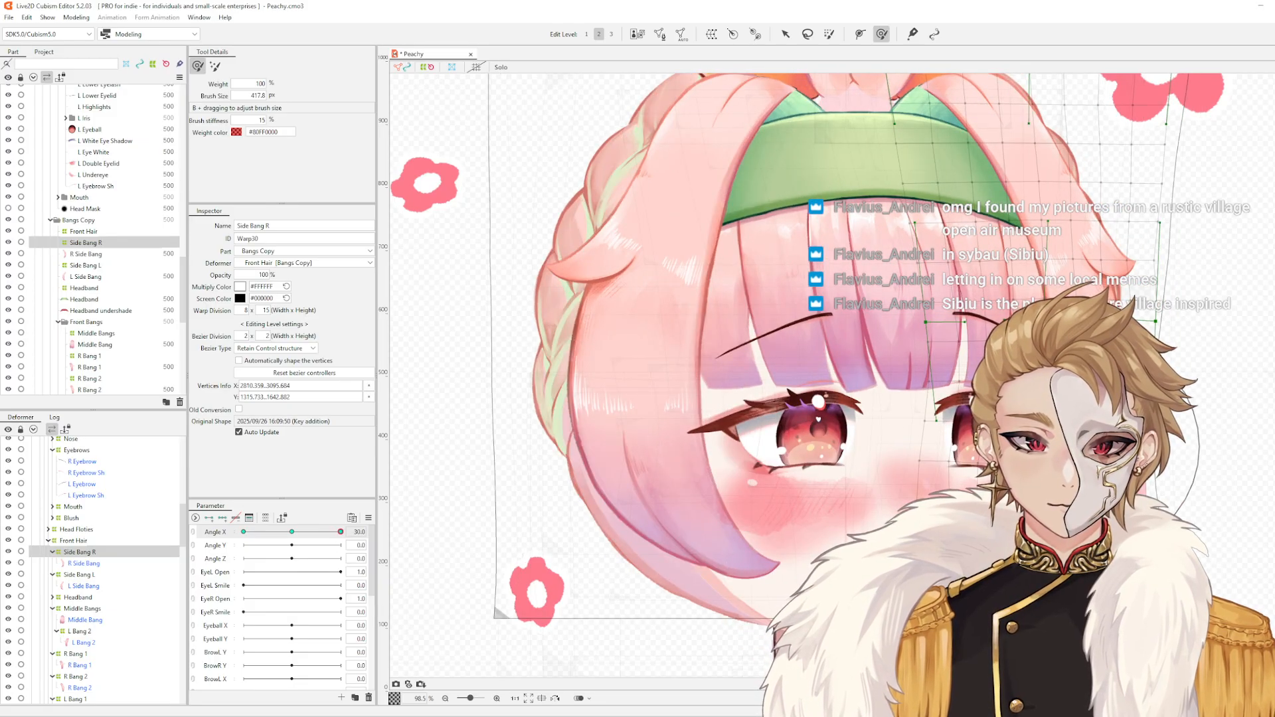
- Deselect the warp and examine the side bangs through the Angle X head turn and at the default parameter values
{"action": "key", "text": "Escape"}
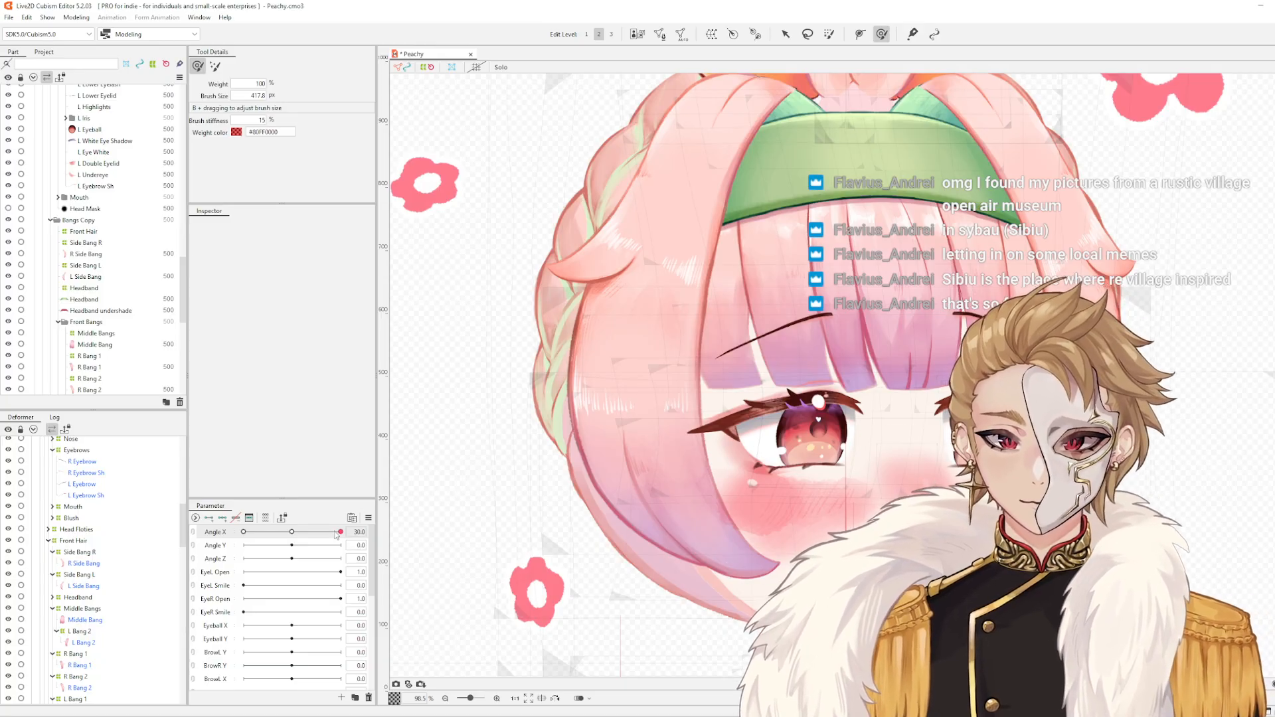
{"action": "left_click_drag", "start_coordinate": [336, 532], "coordinate": [326, 618]}
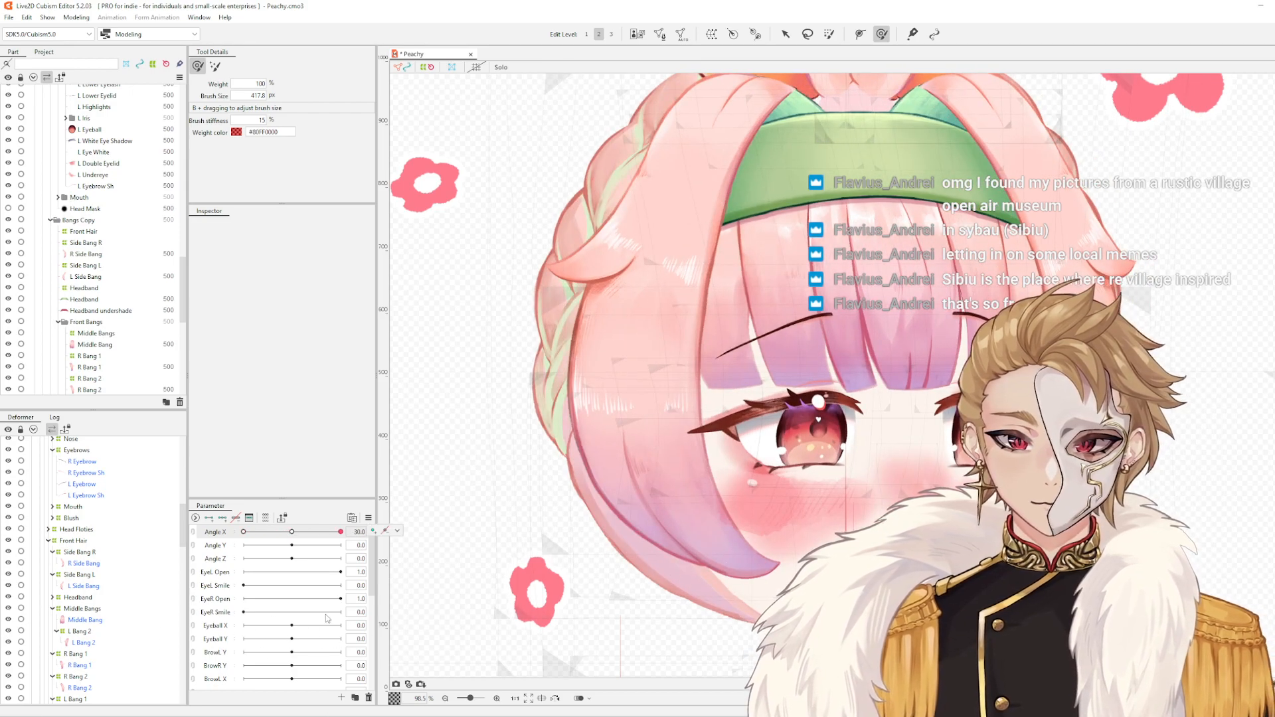
{"action": "right_click", "coordinate": [375, 528]}
{"action": "left_click", "coordinate": [454, 449]}
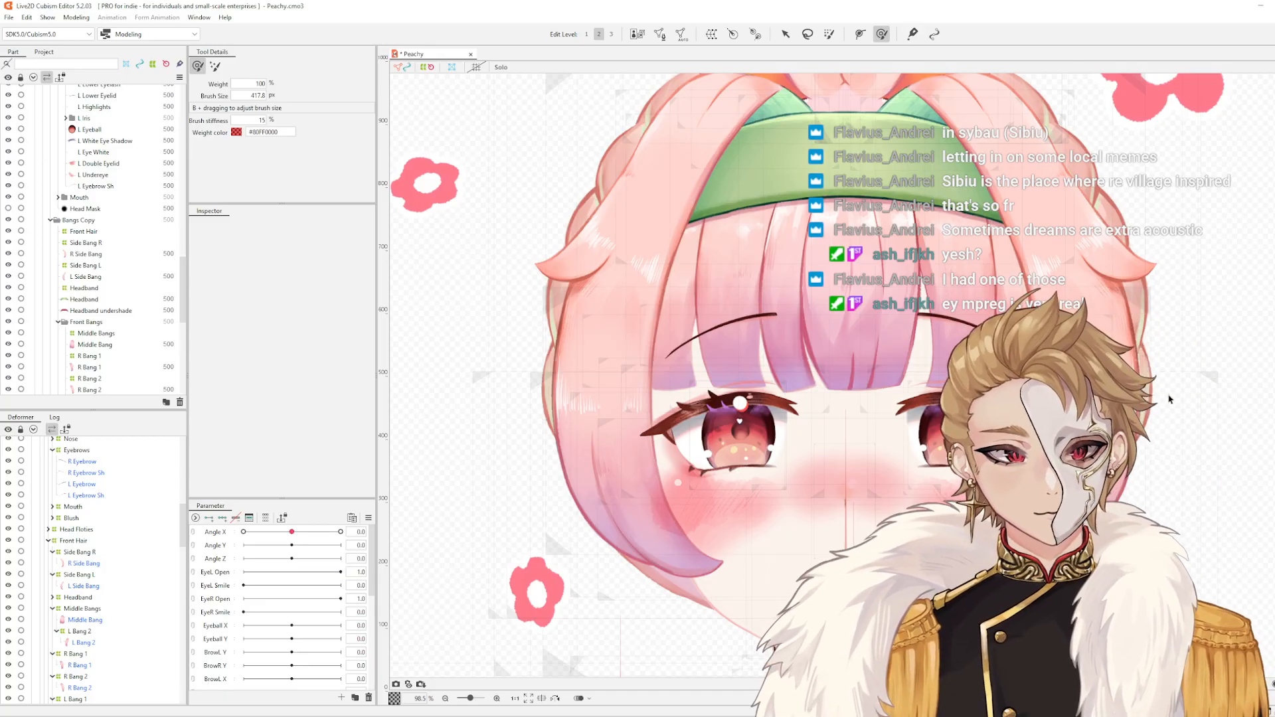
{"action": "scroll", "coordinate": [908, 434], "scroll_direction": "up", "scroll_amount": 2}
{"action": "left_click_drag", "start_coordinate": [908, 433], "coordinate": [824, 433]}
{"action": "scroll", "coordinate": [744, 384], "scroll_direction": "down", "scroll_amount": 4}
{"action": "left_click_drag", "start_coordinate": [292, 532], "coordinate": [2, 549]}
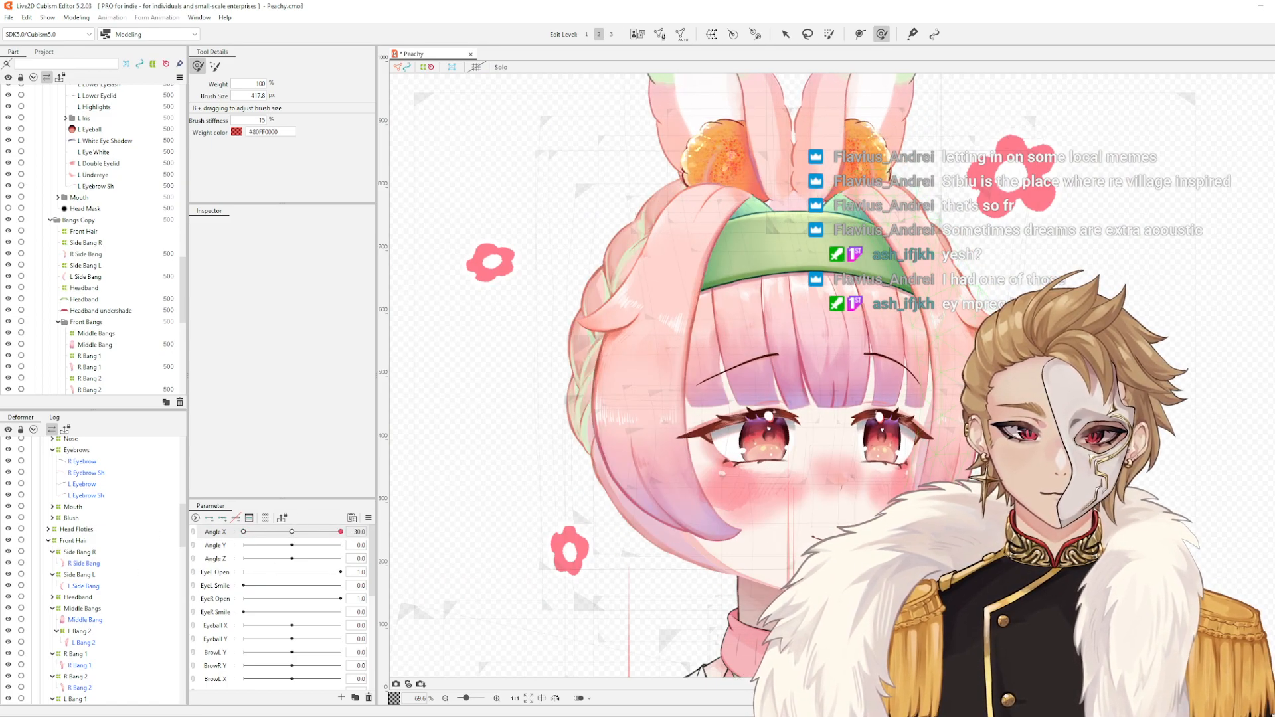
- Adjust the upper and middle outer edge of the Side Bang R warp at Angle X 30 with the 417.8 px deform brush
{"action": "left_click", "coordinate": [79, 552]}
{"action": "scroll", "coordinate": [1014, 471], "scroll_direction": "up", "scroll_amount": 3}
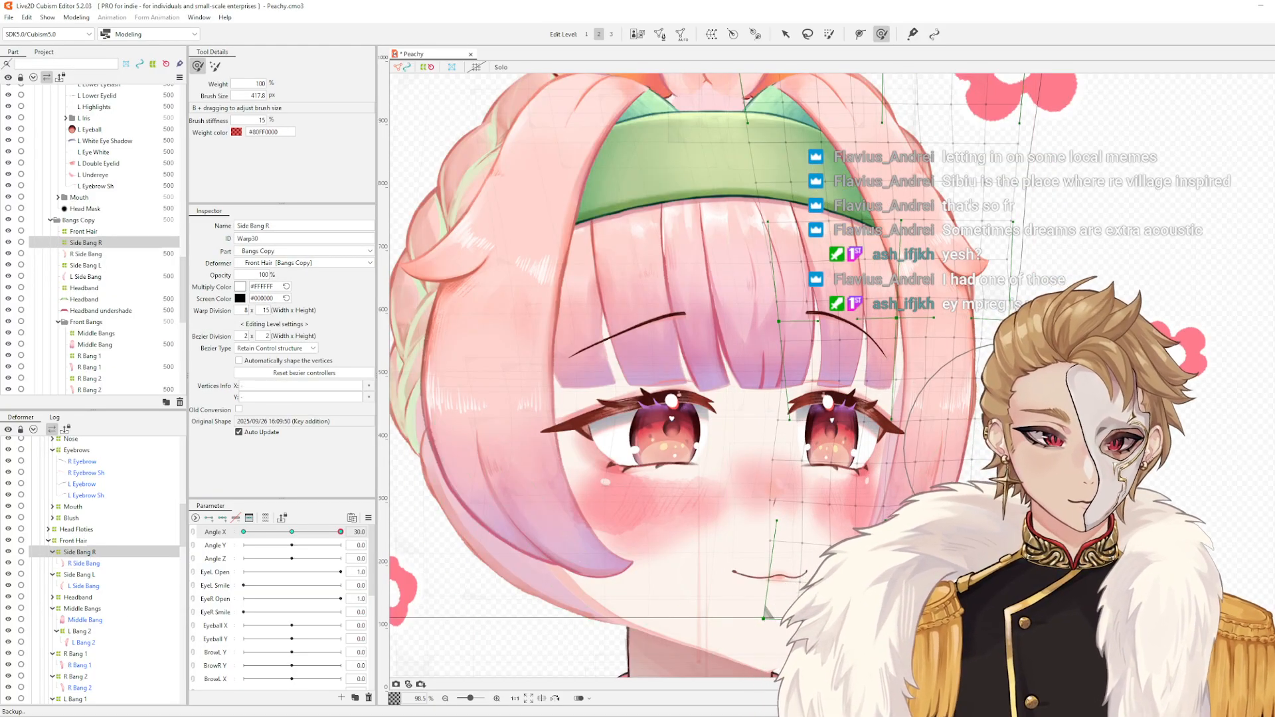
{"action": "left_click_drag", "start_coordinate": [989, 366], "coordinate": [997, 363]}
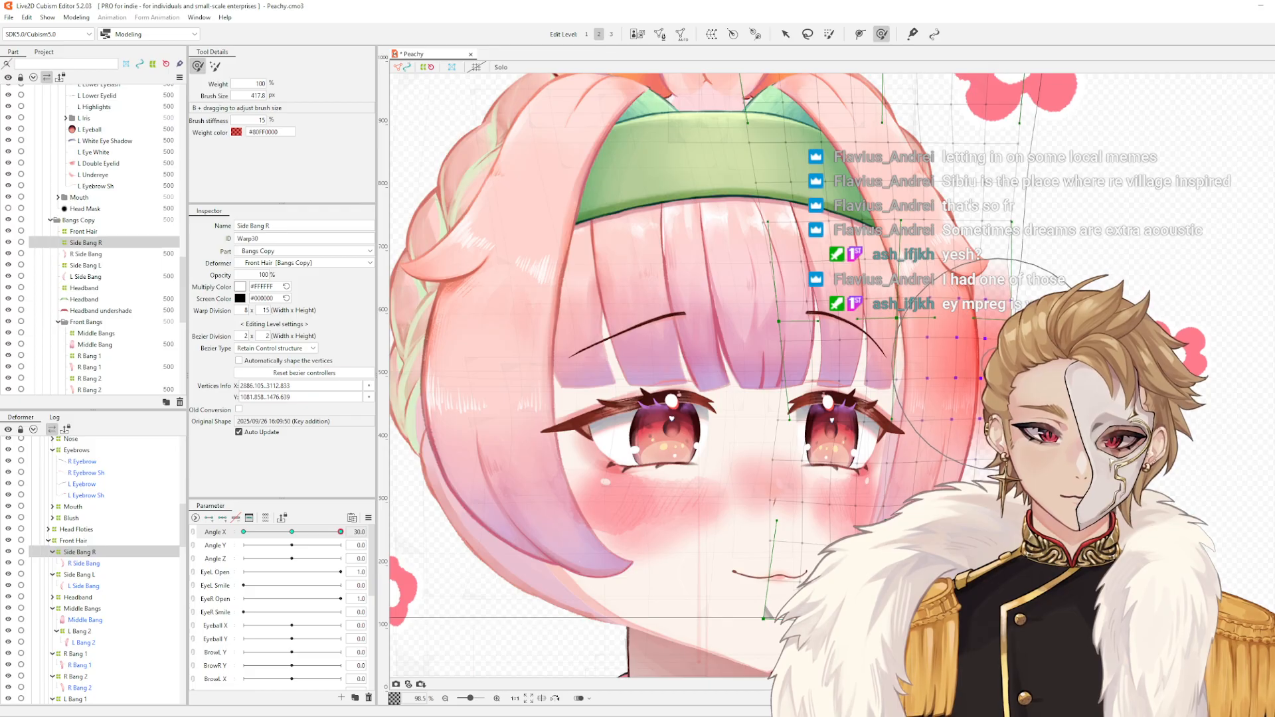
{"action": "left_click", "coordinate": [1007, 276]}
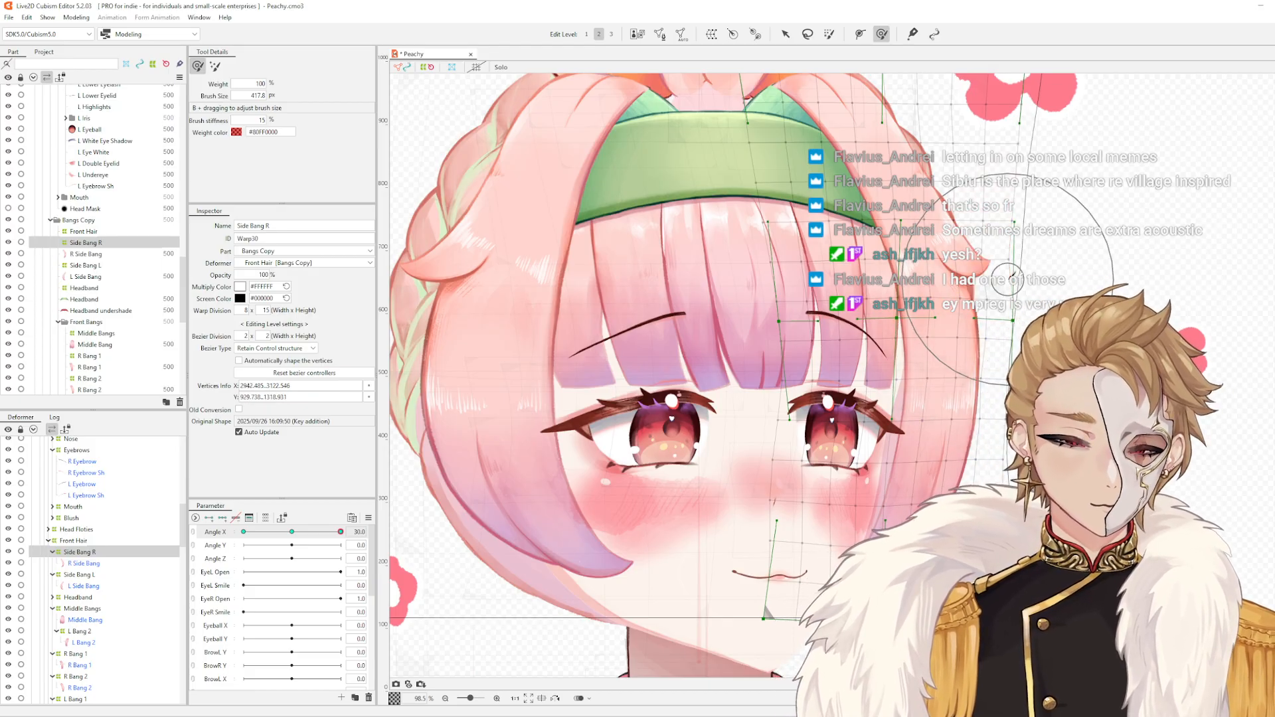
- Reset the parameters to their default values and examine the side bangs from the front
{"action": "scroll", "coordinate": [1007, 276], "scroll_direction": "down", "scroll_amount": 3}
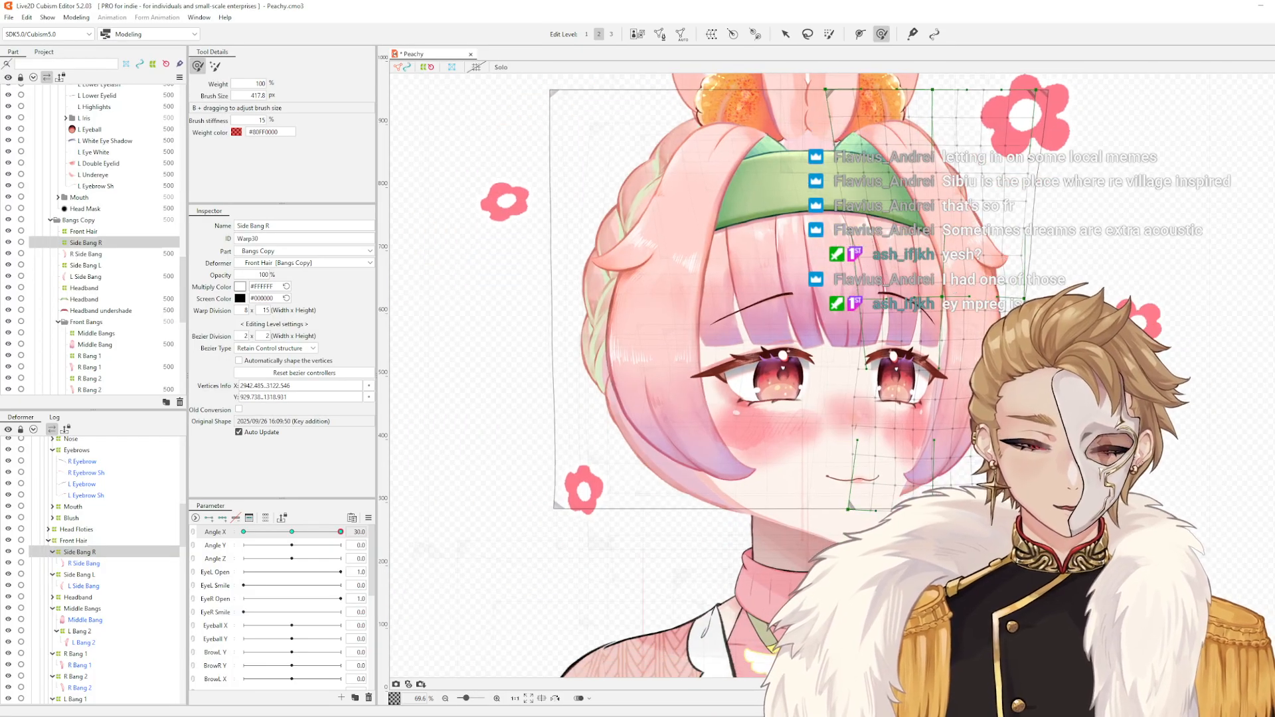
{"action": "left_click", "coordinate": [369, 518]}
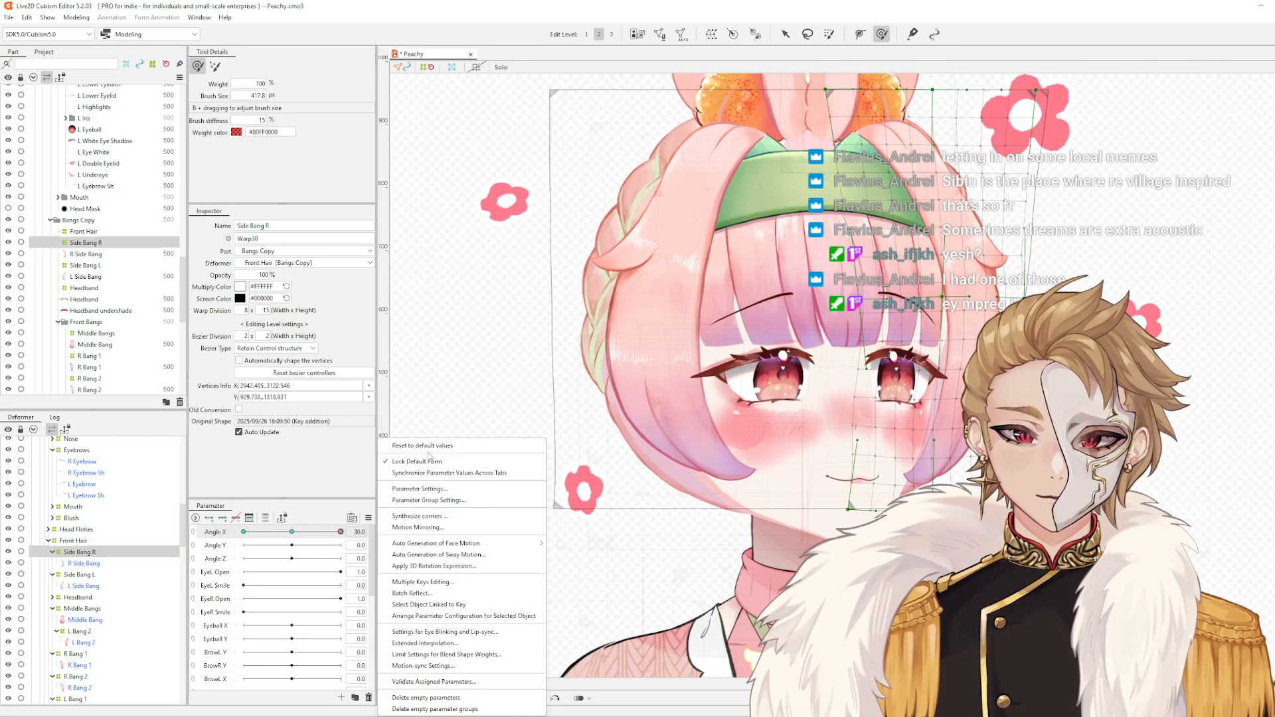
{"action": "left_click", "coordinate": [435, 445]}
{"action": "left_click_drag", "start_coordinate": [518, 436], "coordinate": [385, 482]}
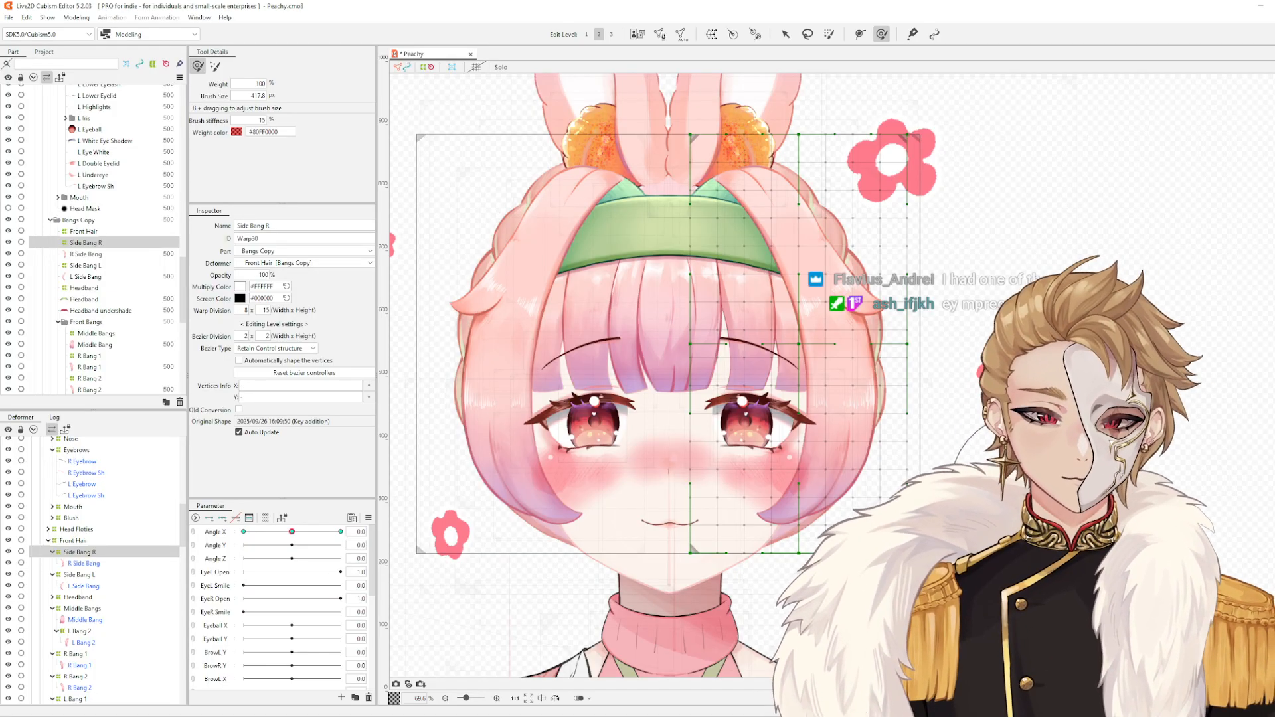
{"action": "left_click_drag", "start_coordinate": [811, 461], "coordinate": [744, 480]}
- Refine the lower outer side of the Side Bang R warp at Angle X 30 with the 417.8 px deform brush
{"action": "left_click_drag", "start_coordinate": [291, 532], "coordinate": [356, 559]}
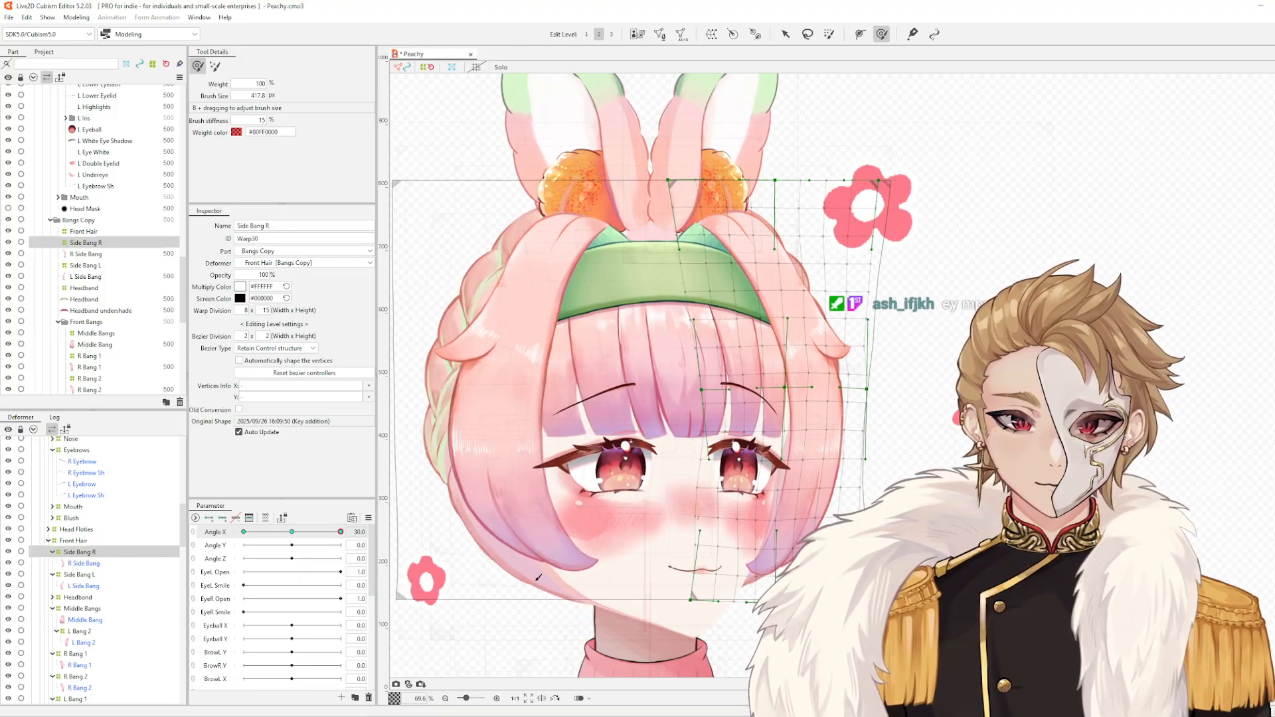
{"action": "left_click_drag", "start_coordinate": [805, 473], "coordinate": [811, 489]}
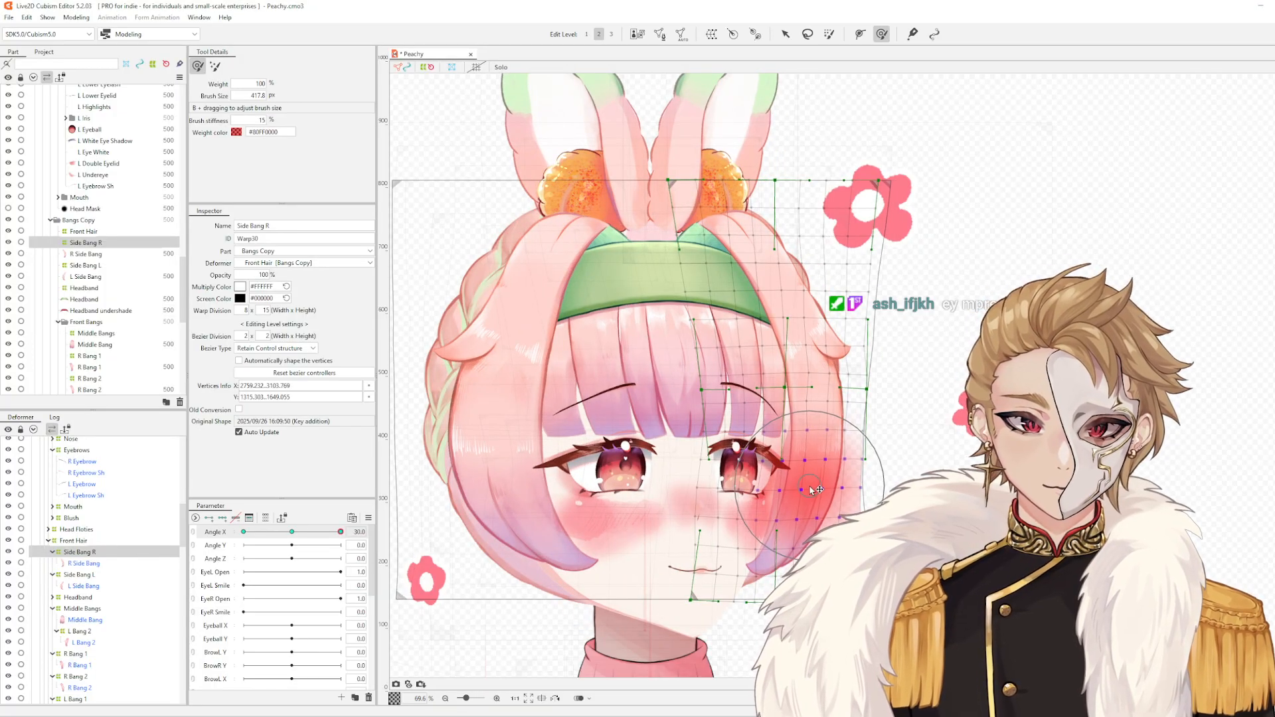
{"action": "scroll", "coordinate": [811, 489], "scroll_direction": "up", "scroll_amount": 4}
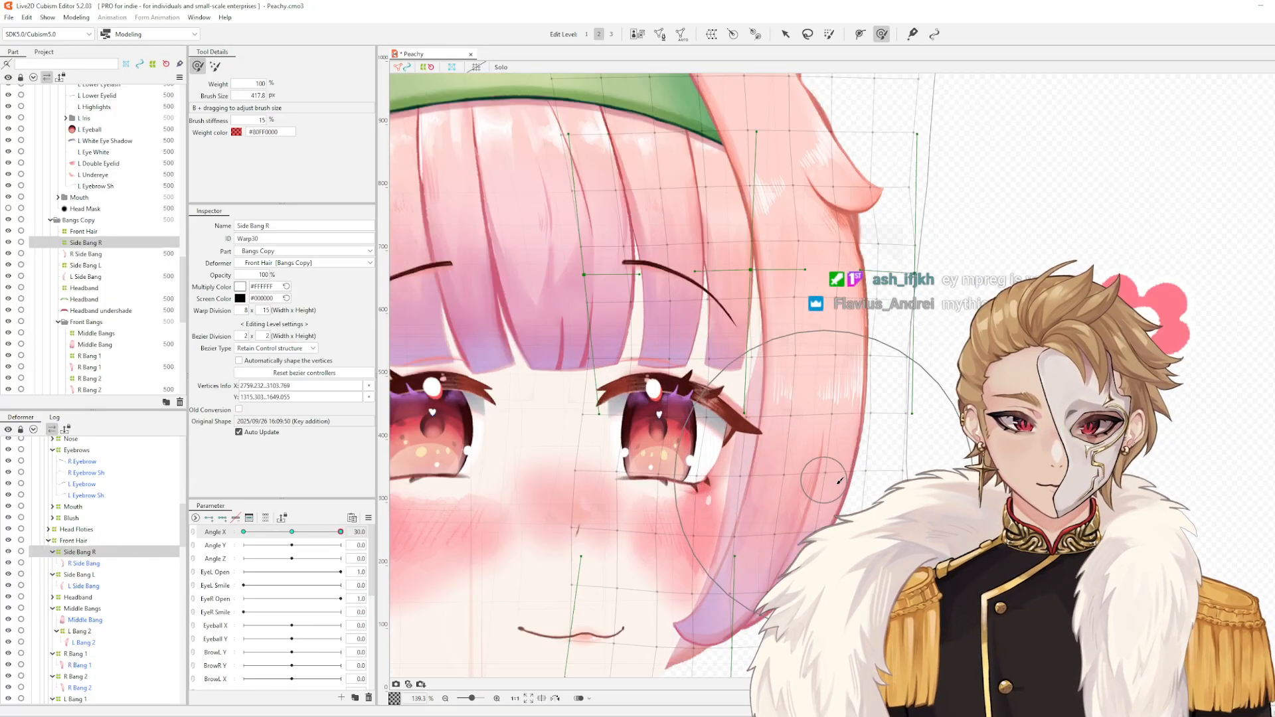
{"action": "left_click_drag", "start_coordinate": [845, 490], "coordinate": [849, 490]}
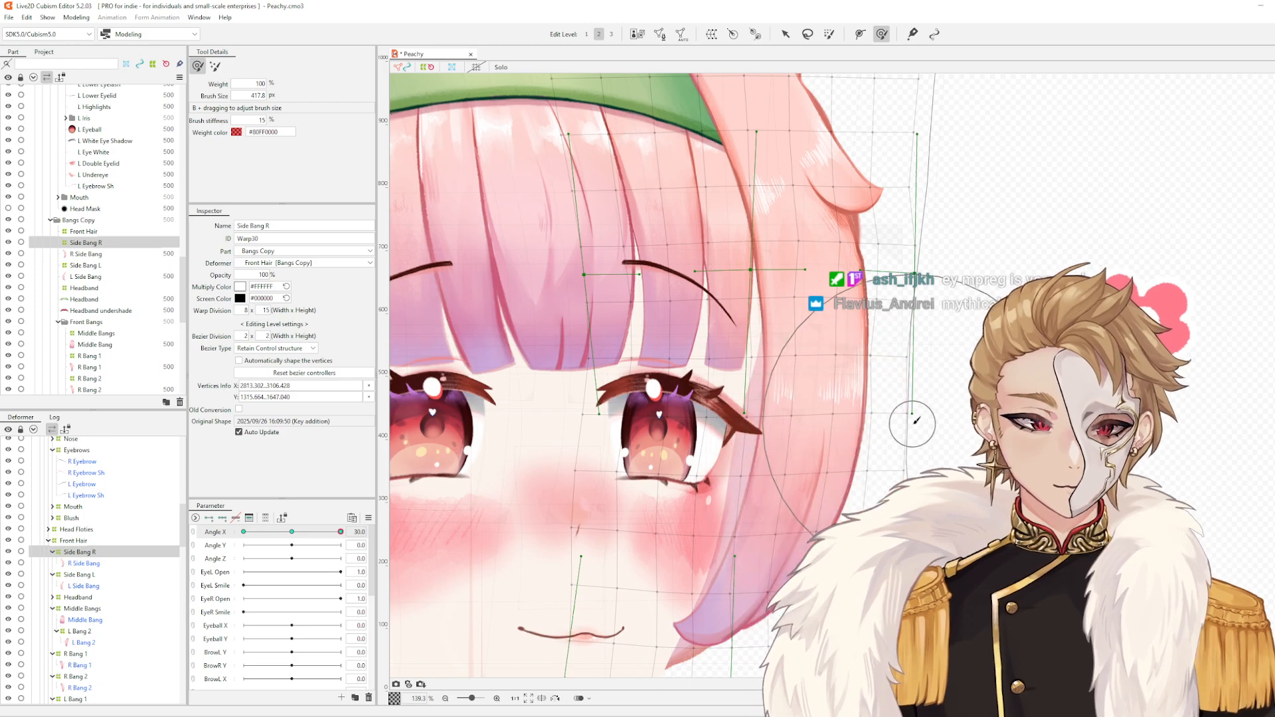
{"action": "scroll", "coordinate": [913, 423], "scroll_direction": "down", "scroll_amount": 4}
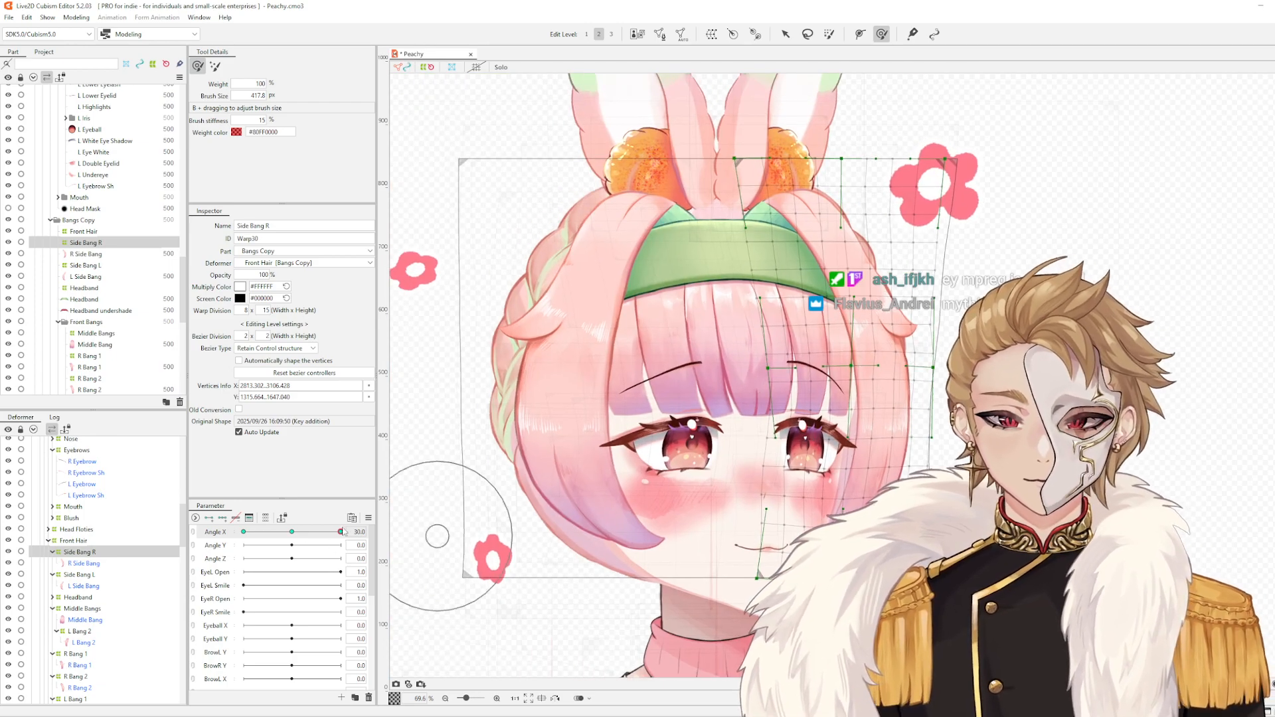
- Review the Angle X turn and nudge the middle outer edge of the Side Bang R warp inward at Angle X 30
{"action": "left_click", "coordinate": [273, 532]}
{"action": "mouse_move", "coordinate": [270, 543]}
{"action": "left_mouse_down"}
{"action": "mouse_move", "coordinate": [261, 536]}
{"action": "mouse_move", "coordinate": [466, 535]}
{"action": "mouse_move", "coordinate": [111, 536]}
{"action": "mouse_move", "coordinate": [682, 535]}
{"action": "mouse_move", "coordinate": [200, 534]}
{"action": "mouse_move", "coordinate": [465, 511]}
{"action": "left_mouse_up"}
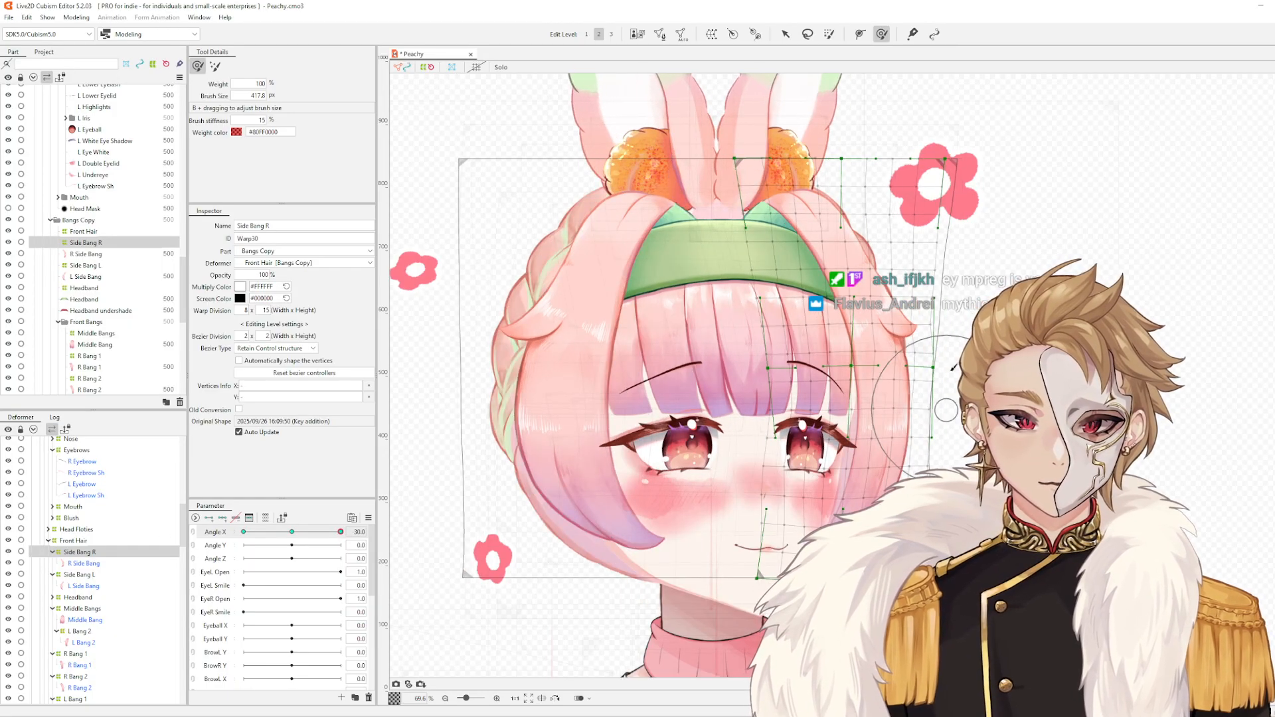
{"action": "left_click_drag", "start_coordinate": [897, 382], "coordinate": [883, 355]}
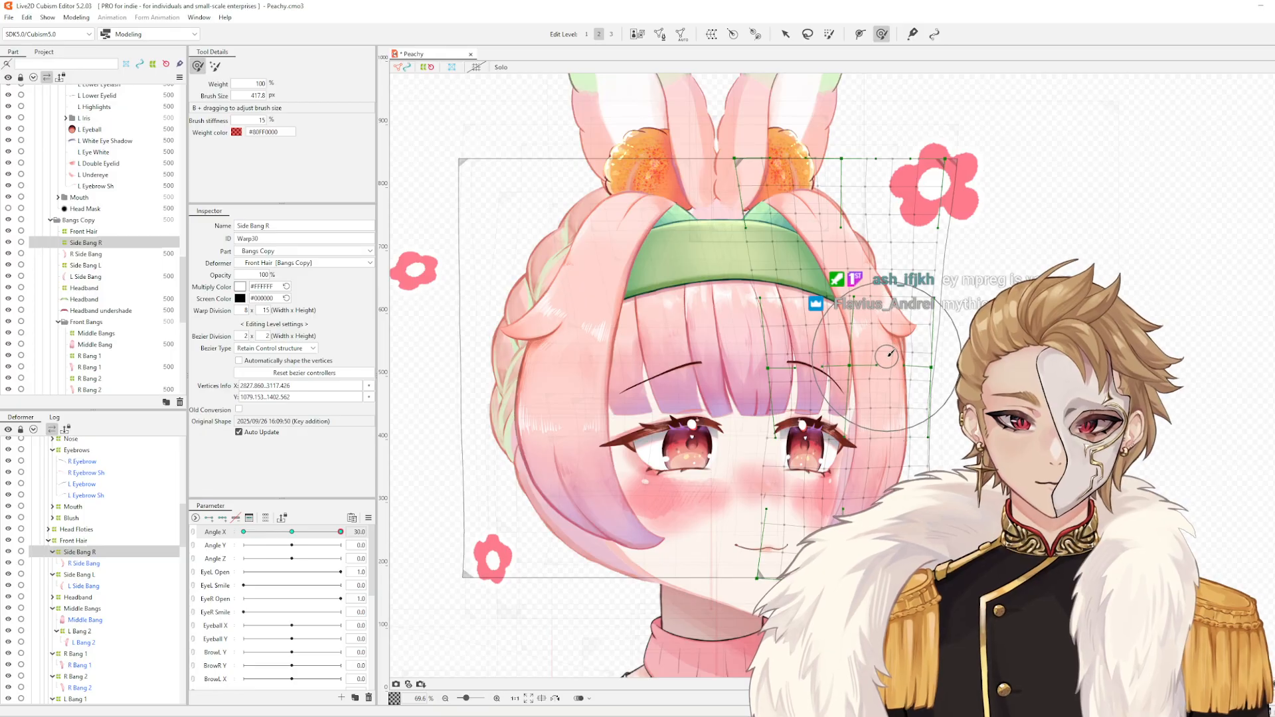
- Compare Side Bang R at Angle X -30, then adjust its lower part at Angle X 30 with 396.5 and 481.0 px deform brushes
{"action": "left_click_drag", "start_coordinate": [331, 534], "coordinate": [121, 542]}
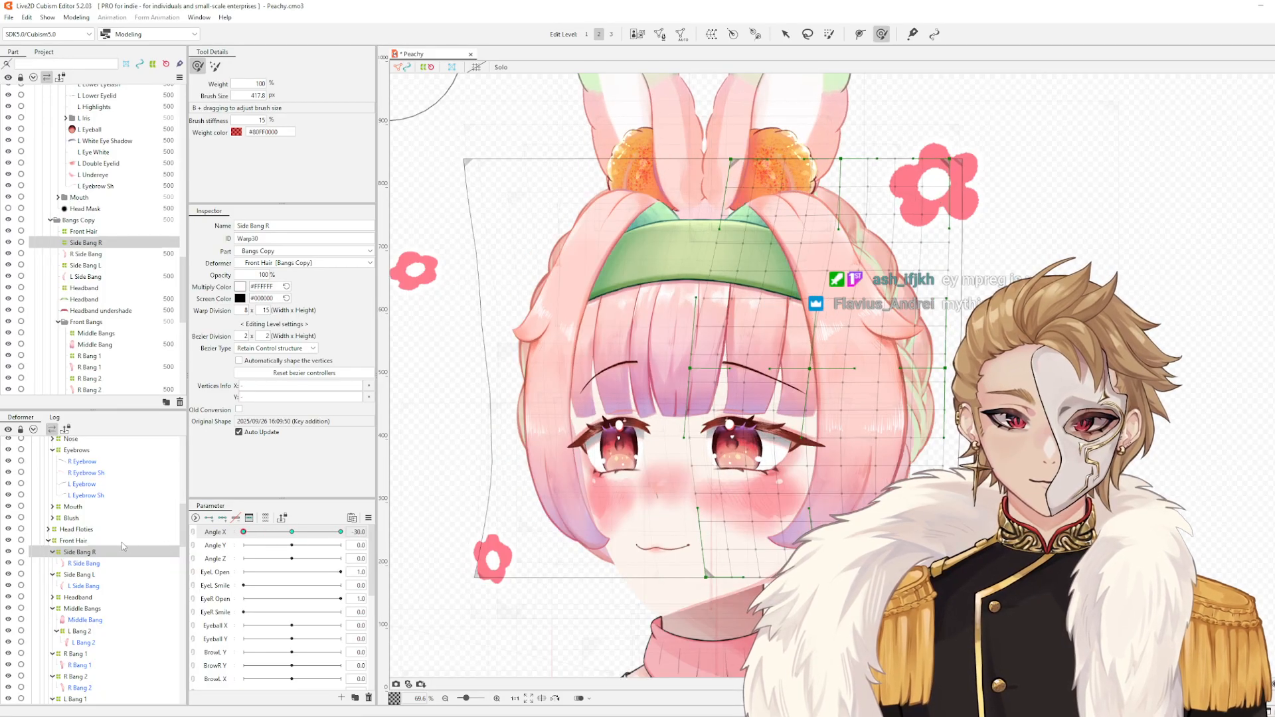
{"action": "left_click", "coordinate": [368, 517]}
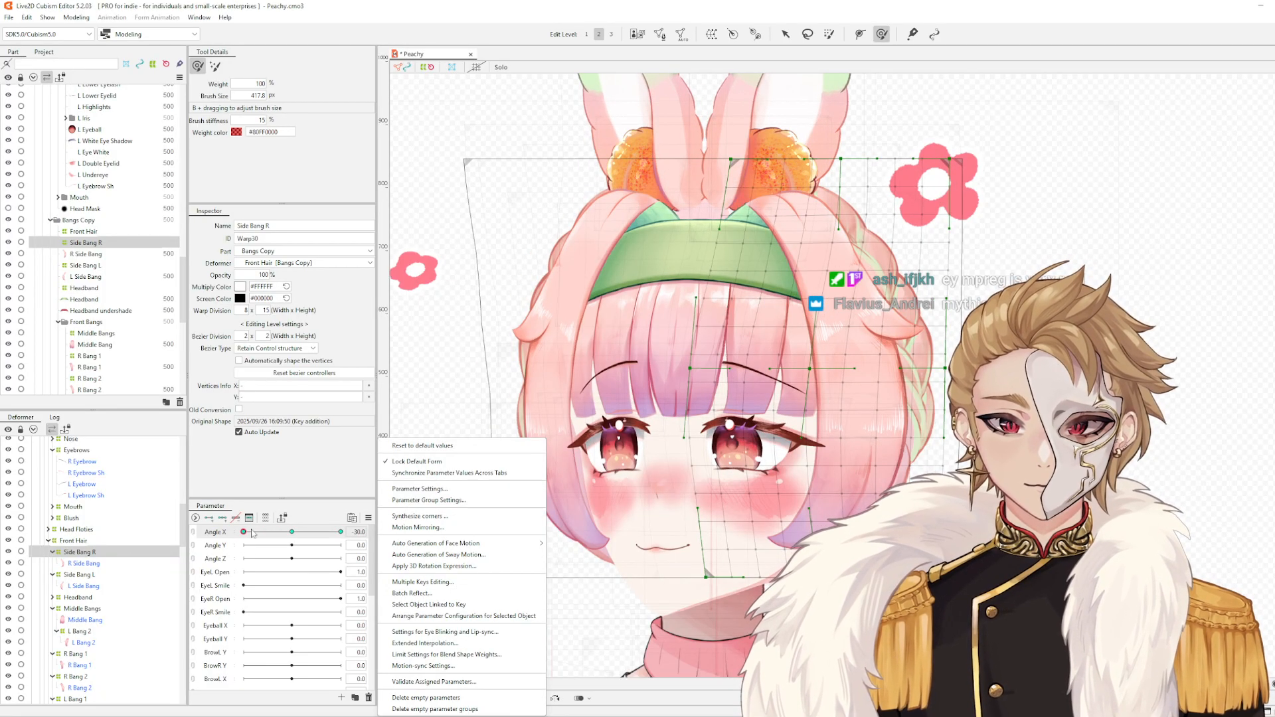
{"action": "left_click_drag", "start_coordinate": [252, 531], "coordinate": [359, 533]}
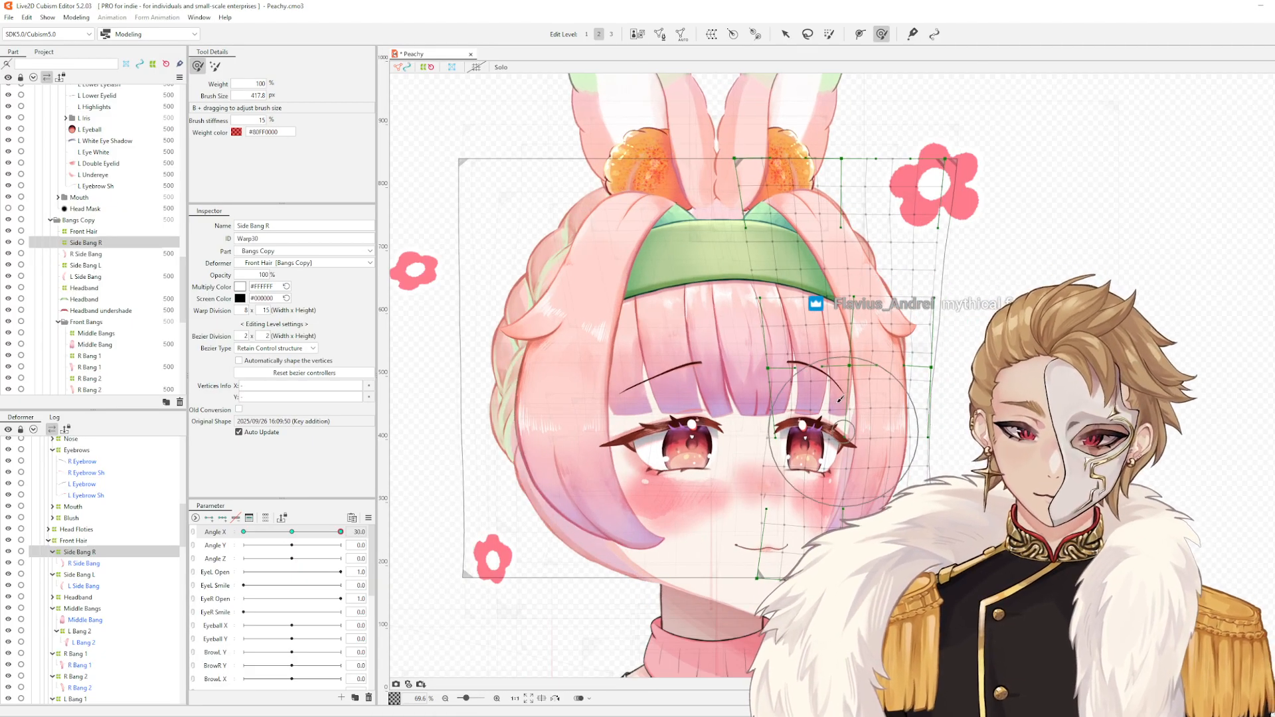
{"action": "mouse_move", "coordinate": [866, 401]}
{"action": "left_mouse_down"}
{"action": "mouse_move", "coordinate": [861, 465]}
{"action": "mouse_move", "coordinate": [876, 431]}
{"action": "mouse_move", "coordinate": [890, 478]}
{"action": "left_mouse_up"}
{"action": "left_click_drag", "start_coordinate": [848, 561], "coordinate": [846, 561]}
{"action": "left_click_drag", "start_coordinate": [828, 457], "coordinate": [780, 458]}
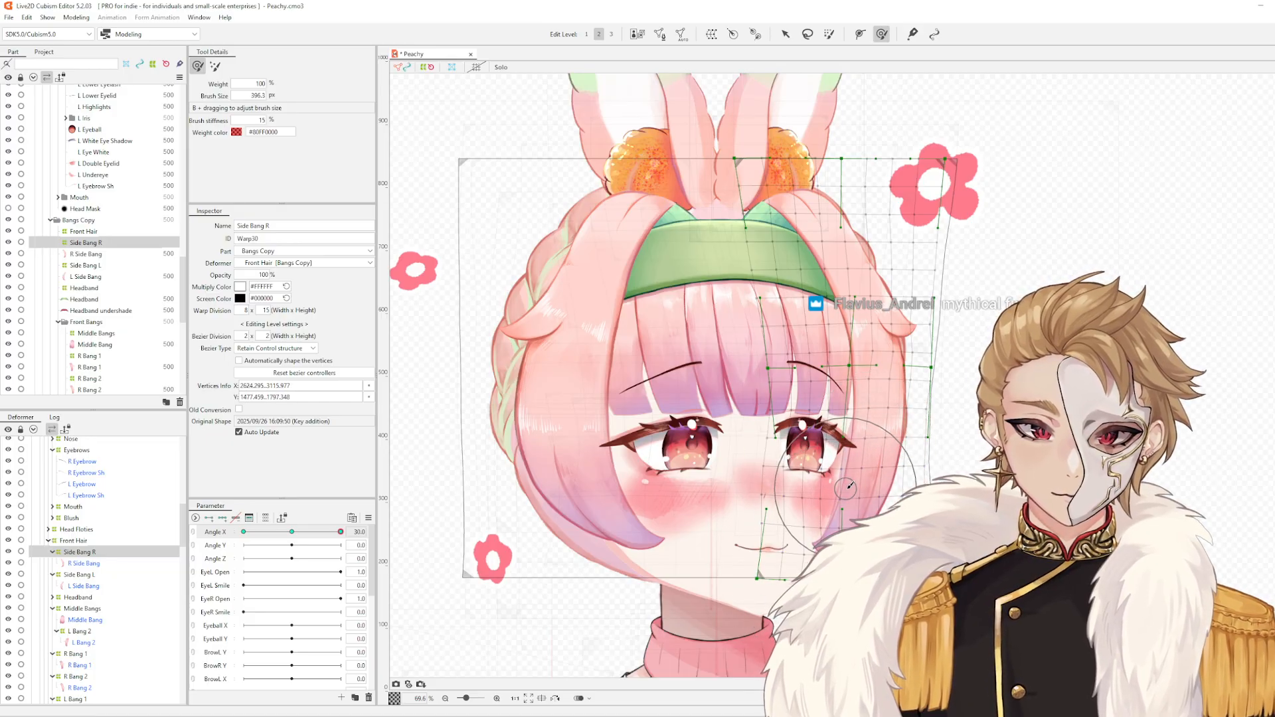
{"action": "left_click_drag", "start_coordinate": [845, 488], "coordinate": [847, 489]}
{"action": "left_click_drag", "start_coordinate": [925, 426], "coordinate": [939, 426]}
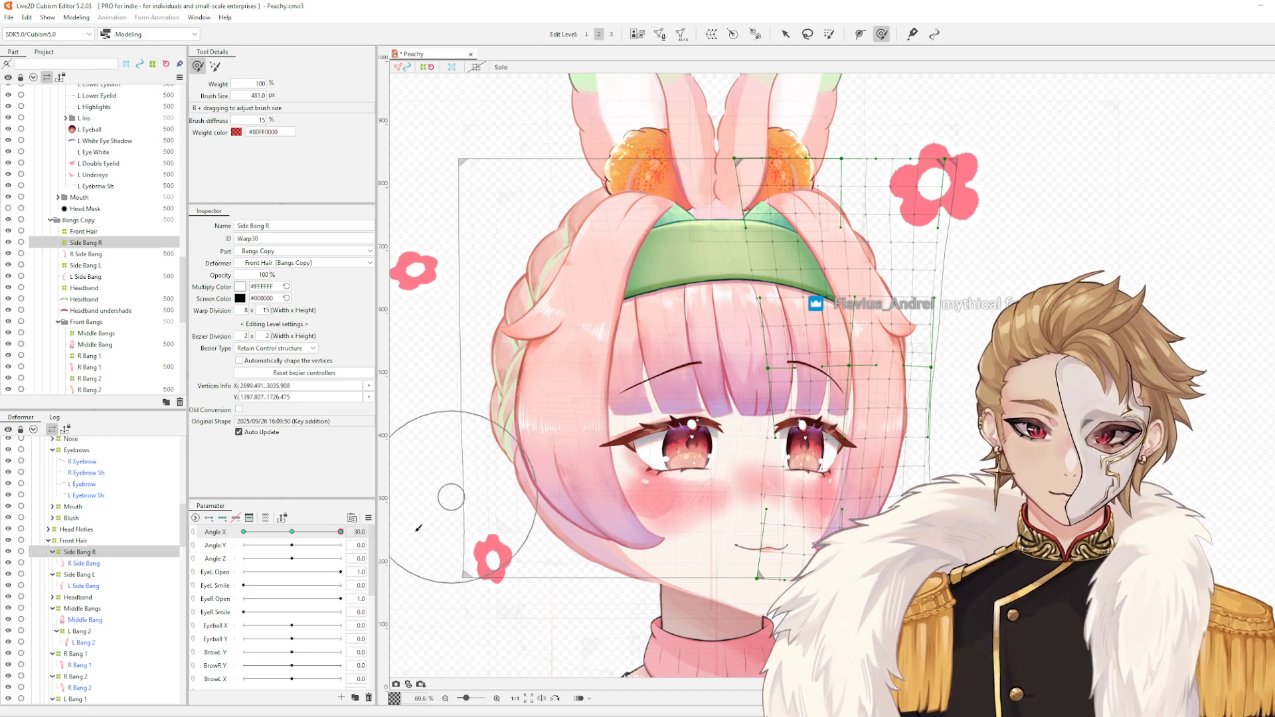
- Undo the last brush edits on the Side Bang R warp and readjust its middle outer edge with a 292.9 px deform brush
{"action": "mouse_move", "coordinate": [341, 533]}
{"action": "left_mouse_down"}
{"action": "mouse_move", "coordinate": [268, 546]}
{"action": "mouse_move", "coordinate": [355, 546]}
{"action": "left_mouse_up"}
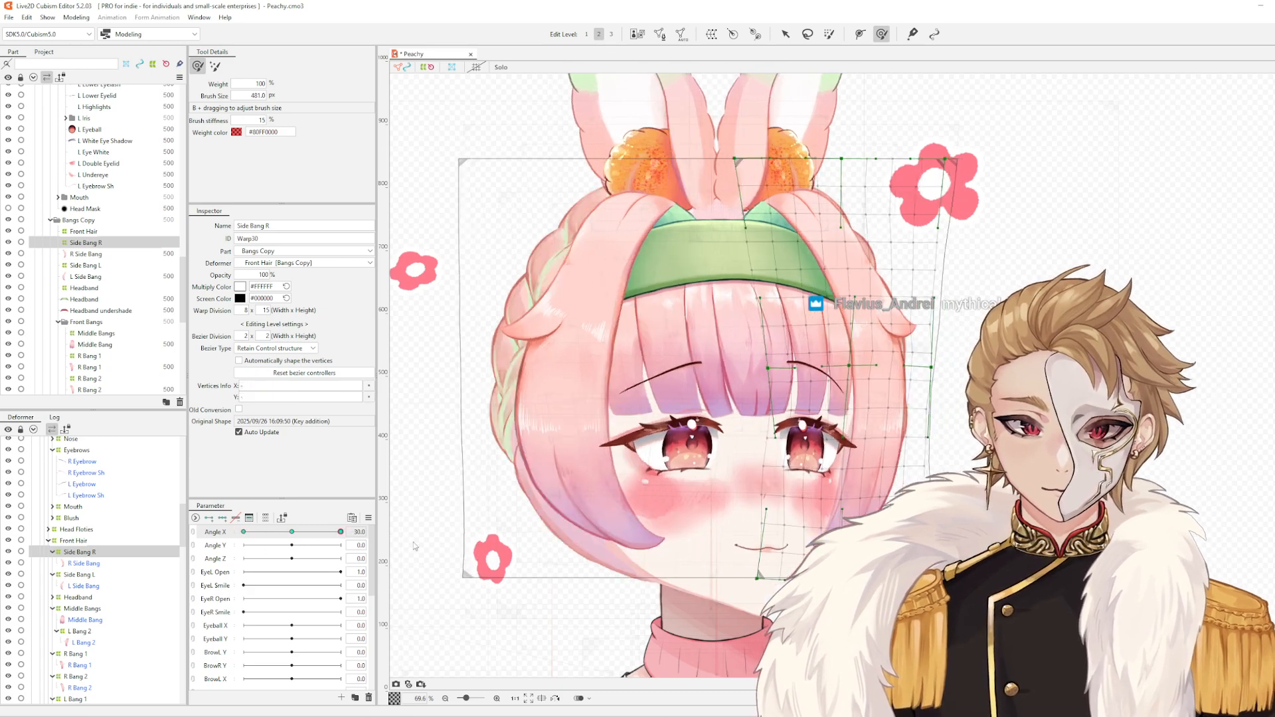
{"action": "left_click_drag", "start_coordinate": [890, 391], "coordinate": [898, 396]}
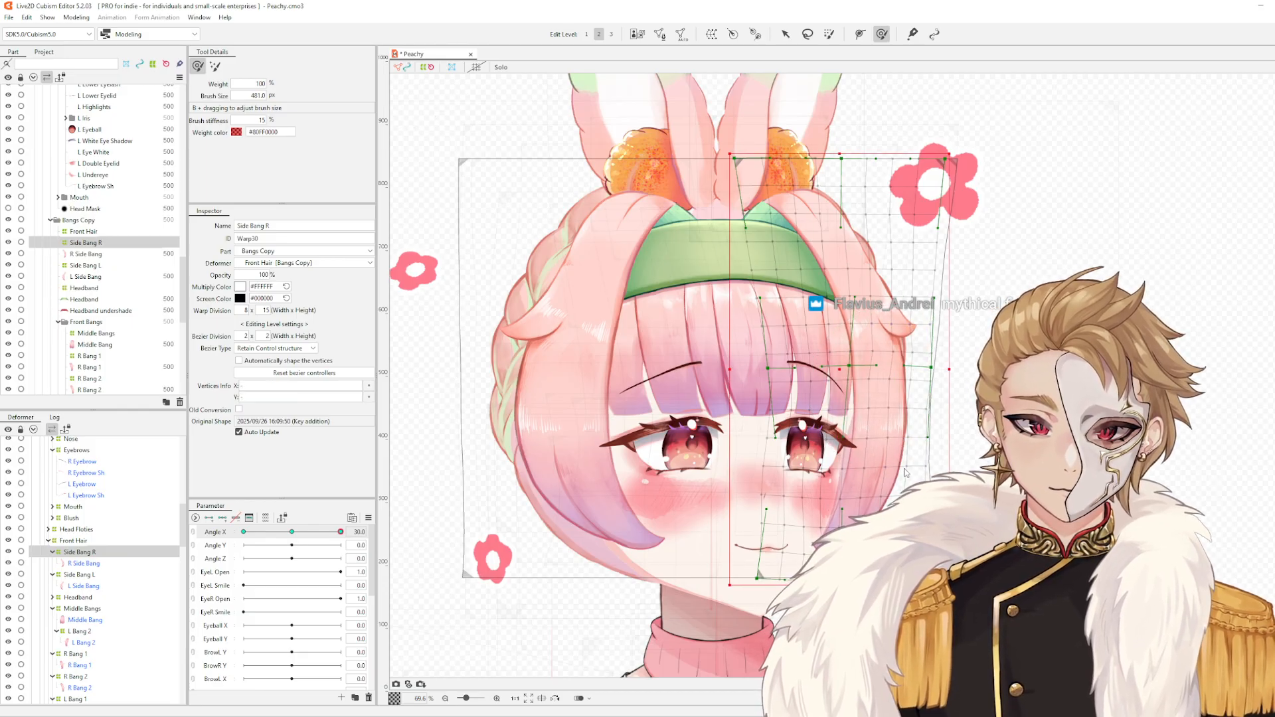
{"action": "key", "text": "ctrl+z"}
{"action": "key", "text": "ctrl+z"}
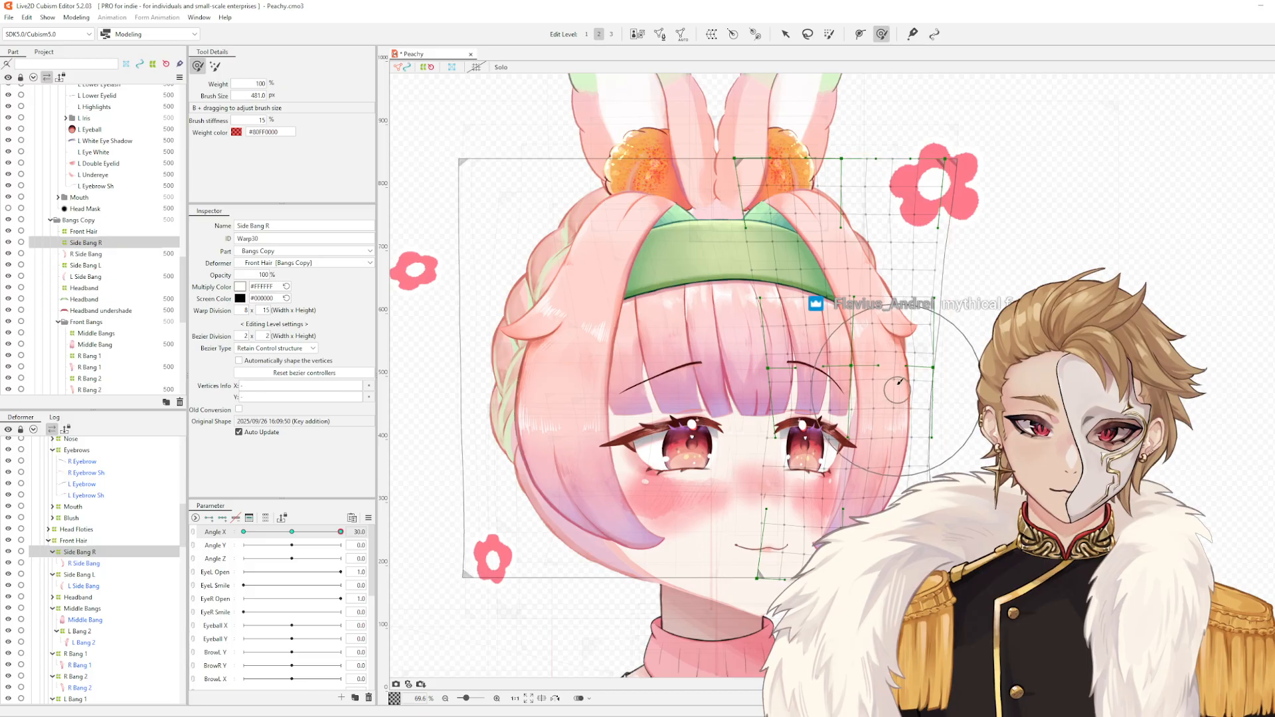
{"action": "key", "text": "b"}
{"action": "mouse_move", "coordinate": [927, 408]}
{"action": "left_mouse_down"}
{"action": "mouse_move", "coordinate": [891, 386]}
{"action": "mouse_move", "coordinate": [911, 380]}
{"action": "left_mouse_up"}
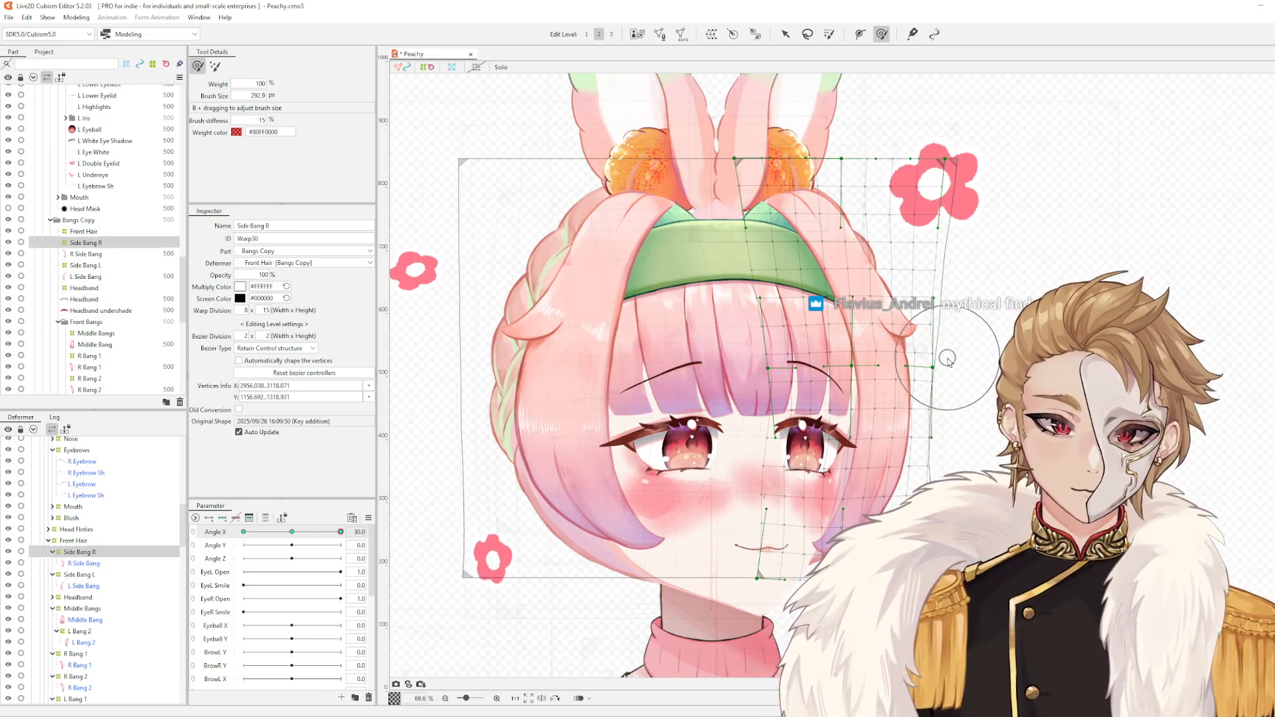
- Select the Short Back Hair warp deformer and apply Motion Mirroring to its Angle X shape
{"action": "scroll", "coordinate": [948, 359], "scroll_direction": "down", "scroll_amount": 3}
{"action": "left_click", "coordinate": [725, 370]}
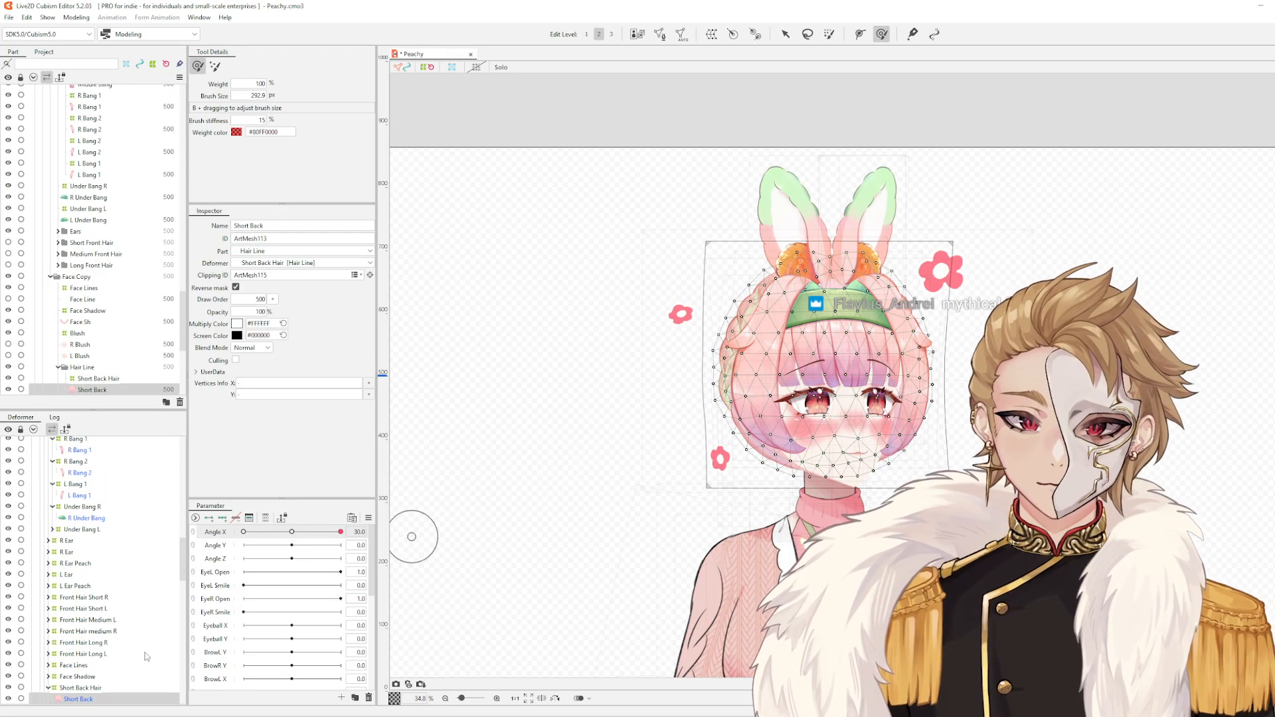
{"action": "left_click", "coordinate": [89, 689]}
{"action": "right_click", "coordinate": [385, 438]}
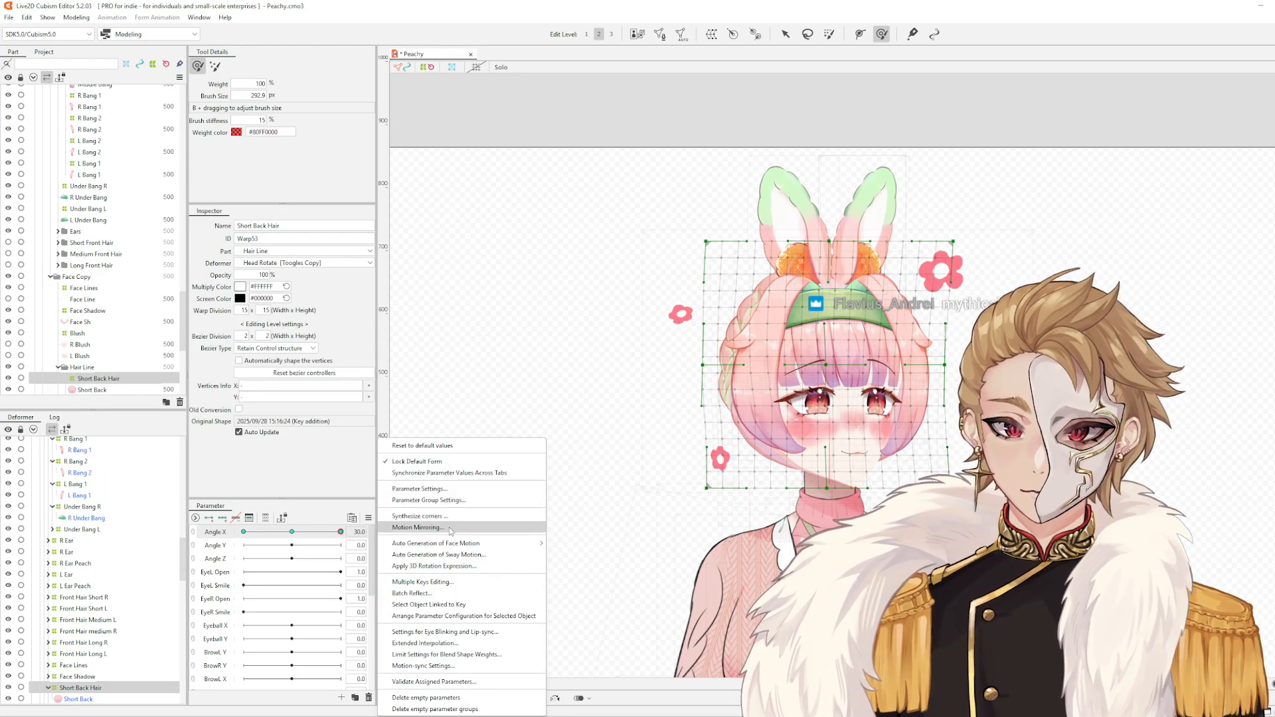
{"action": "left_click", "coordinate": [425, 522]}
{"action": "left_click", "coordinate": [638, 463]}
{"action": "left_click", "coordinate": [492, 521]}
- Examine the back hair and face shadow around the jaw at Angle X -30, with the Short Back Hair warp selected
{"action": "left_click_drag", "start_coordinate": [341, 532], "coordinate": [214, 543]}
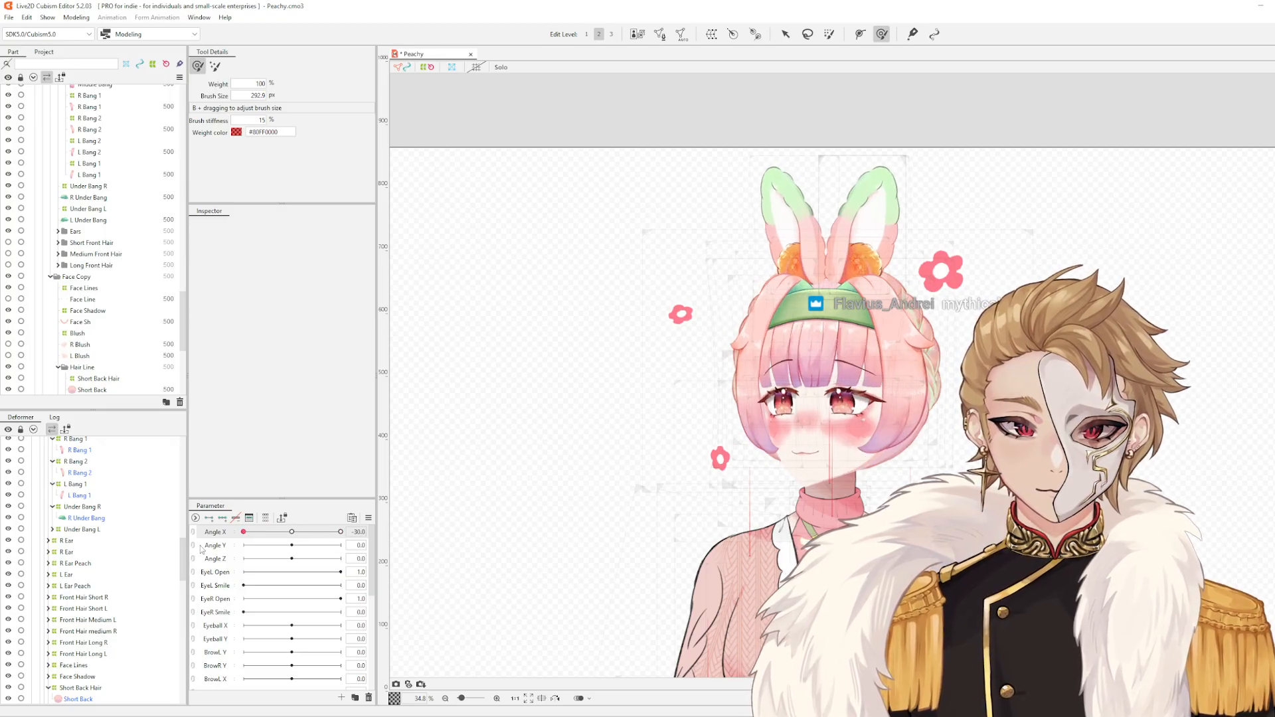
{"action": "left_click_drag", "start_coordinate": [244, 532], "coordinate": [139, 557]}
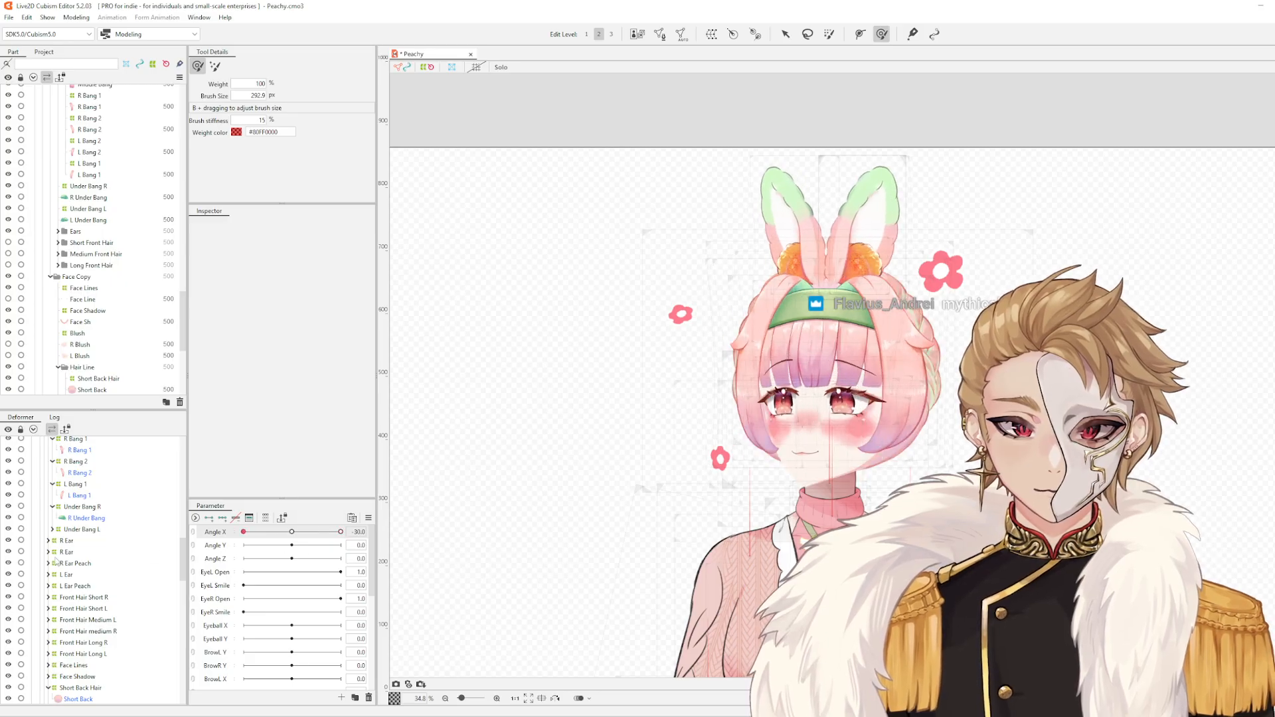
{"action": "scroll", "coordinate": [831, 438], "scroll_direction": "up", "scroll_amount": 5}
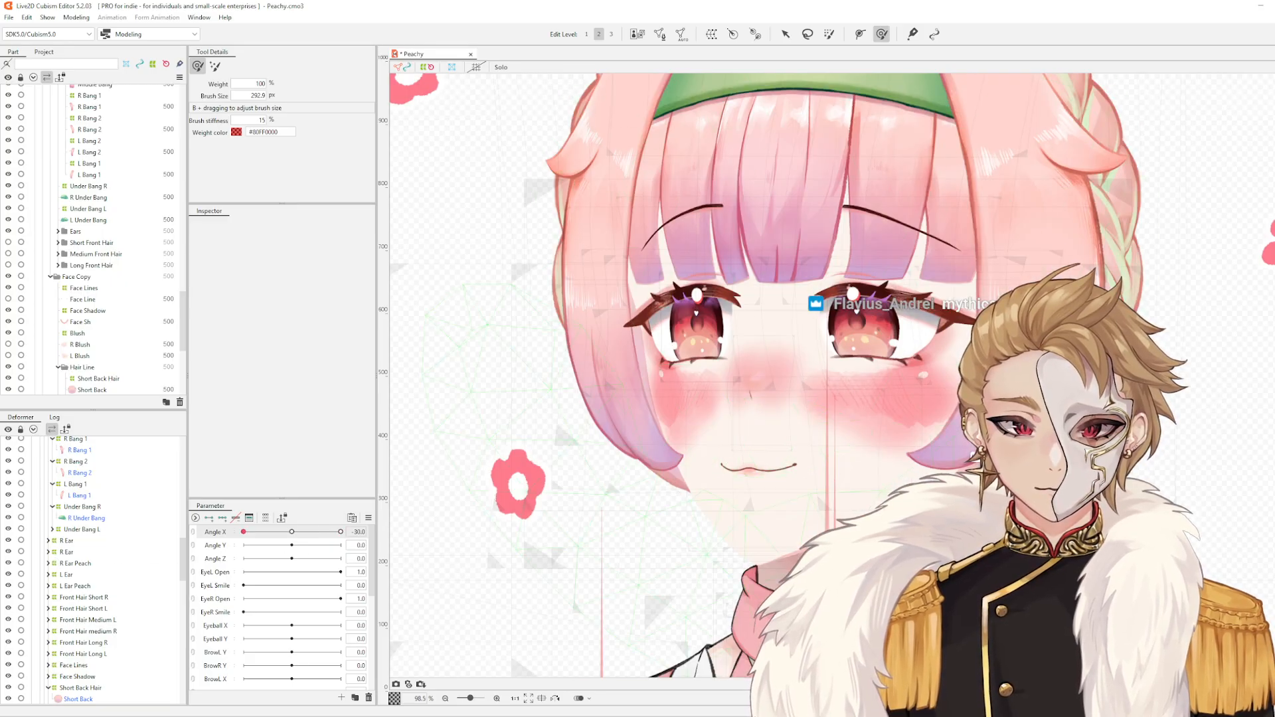
{"action": "left_click", "coordinate": [974, 457]}
{"action": "scroll", "coordinate": [930, 458], "scroll_direction": "down", "scroll_amount": 2}
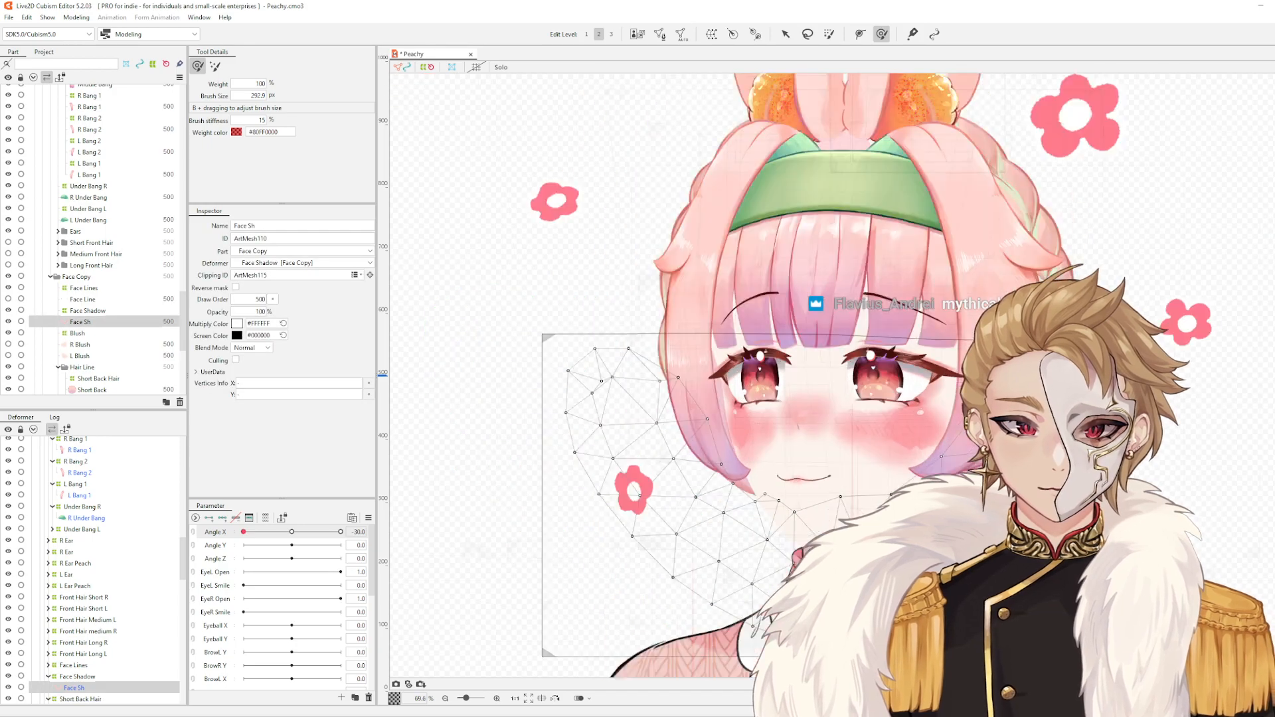
{"action": "scroll", "coordinate": [1003, 457], "scroll_direction": "up", "scroll_amount": 3}
{"action": "left_click", "coordinate": [1003, 458]}
{"action": "left_click", "coordinate": [1137, 263]}
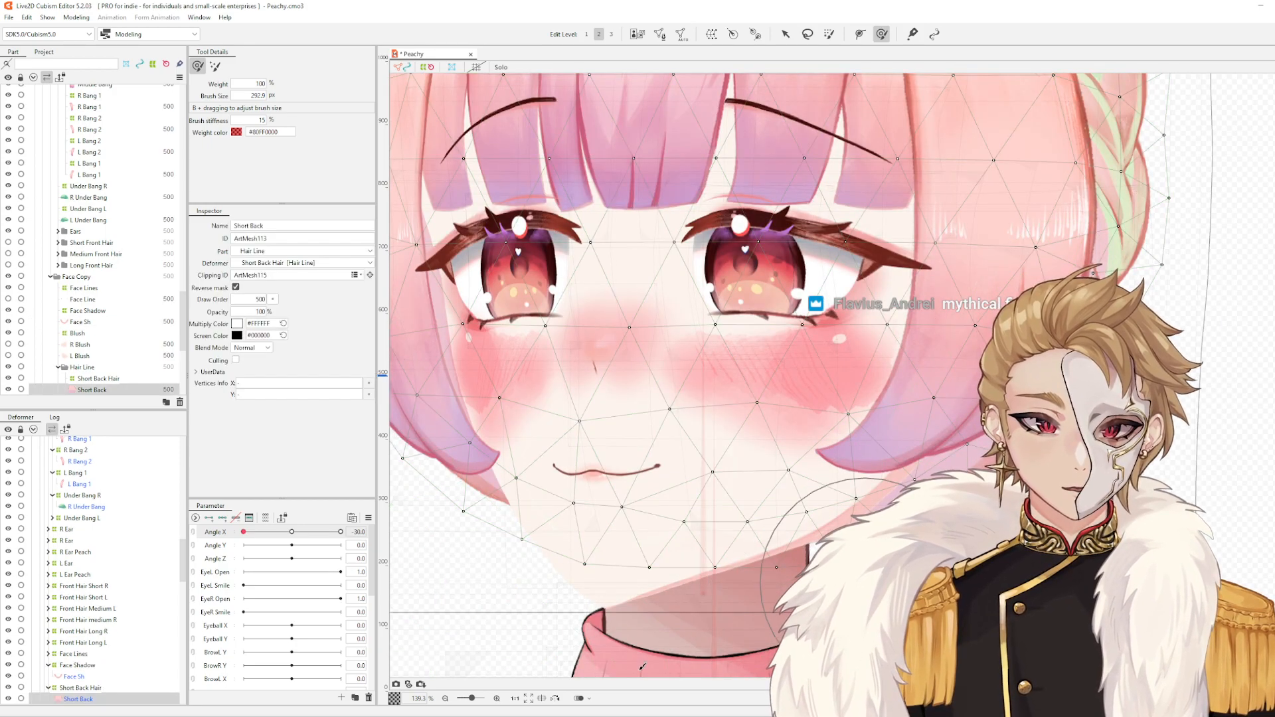
{"action": "left_click", "coordinate": [118, 688]}
{"action": "scroll", "coordinate": [928, 424], "scroll_direction": "down", "scroll_amount": 3}
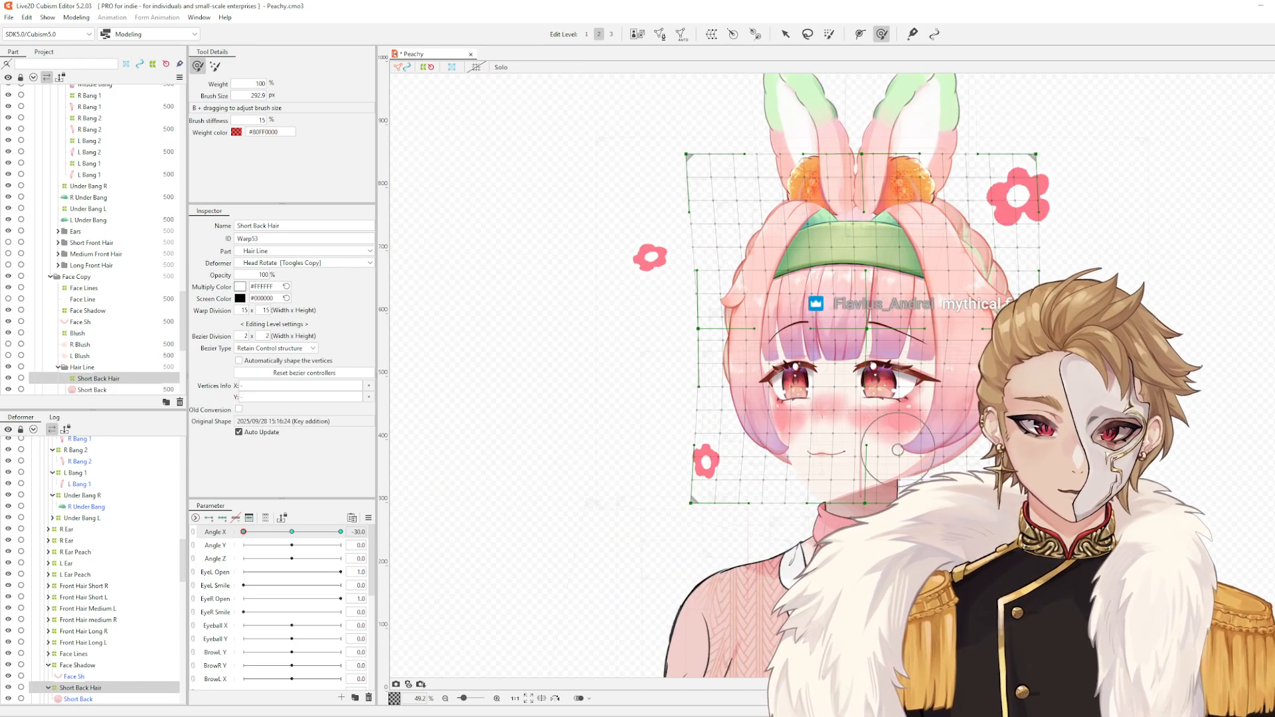
{"action": "left_click_drag", "start_coordinate": [265, 531], "coordinate": [239, 547]}
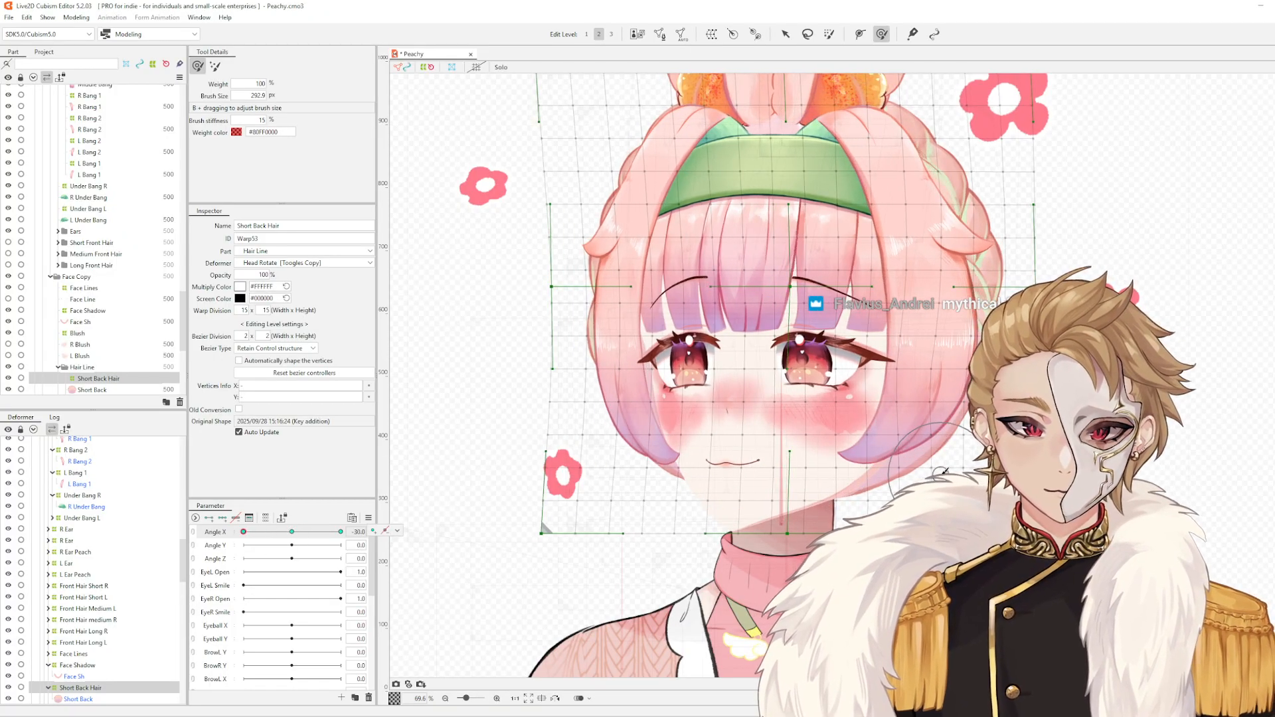
- Reset all parameters to their default values
{"action": "scroll", "coordinate": [933, 477], "scroll_direction": "down", "scroll_amount": 5}
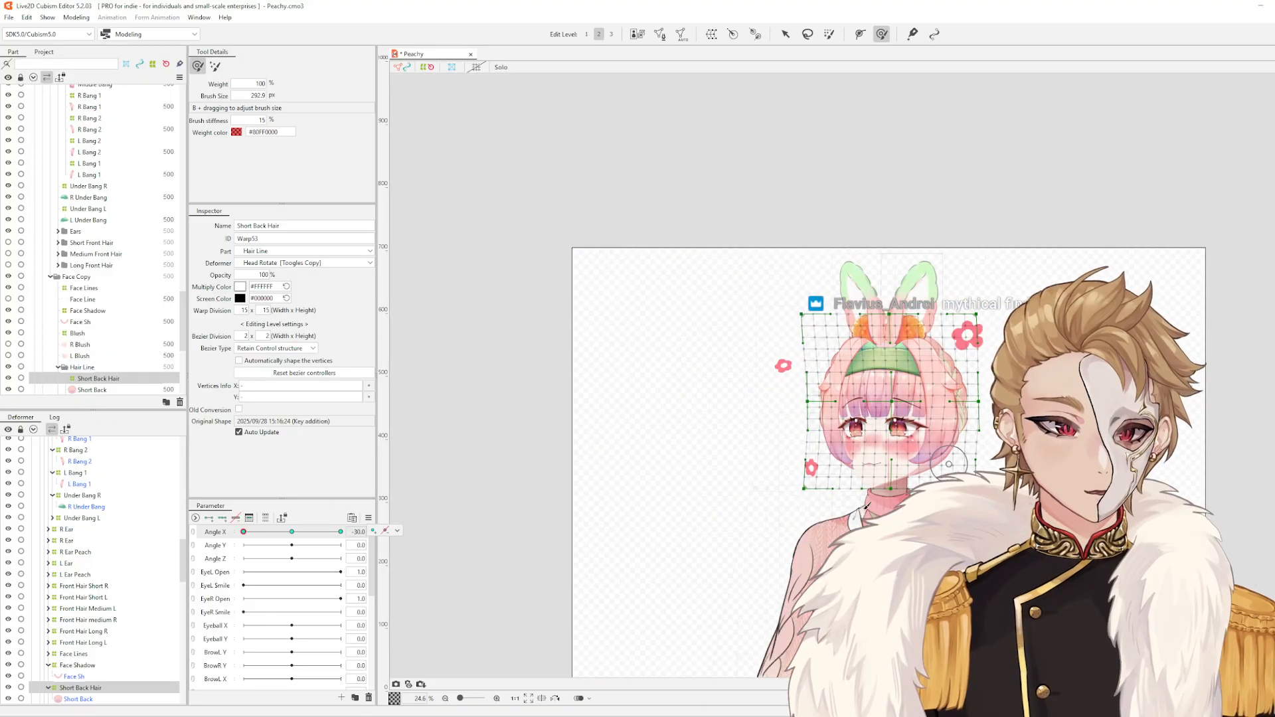
{"action": "left_click", "coordinate": [368, 517]}
{"action": "left_click", "coordinate": [432, 445]}
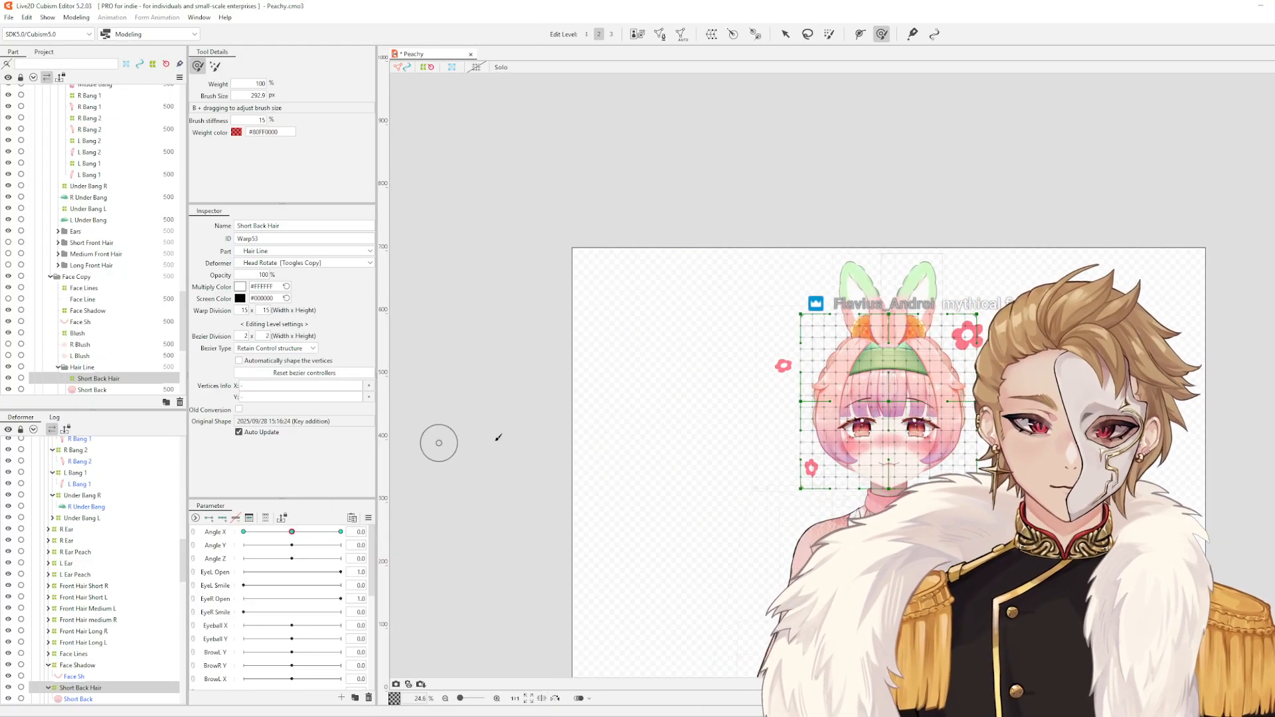
- Select the Hair Line part inside Face Copy and inspect the face and hair up close at the default angle
{"action": "scroll", "coordinate": [971, 407], "scroll_direction": "up", "scroll_amount": 5}
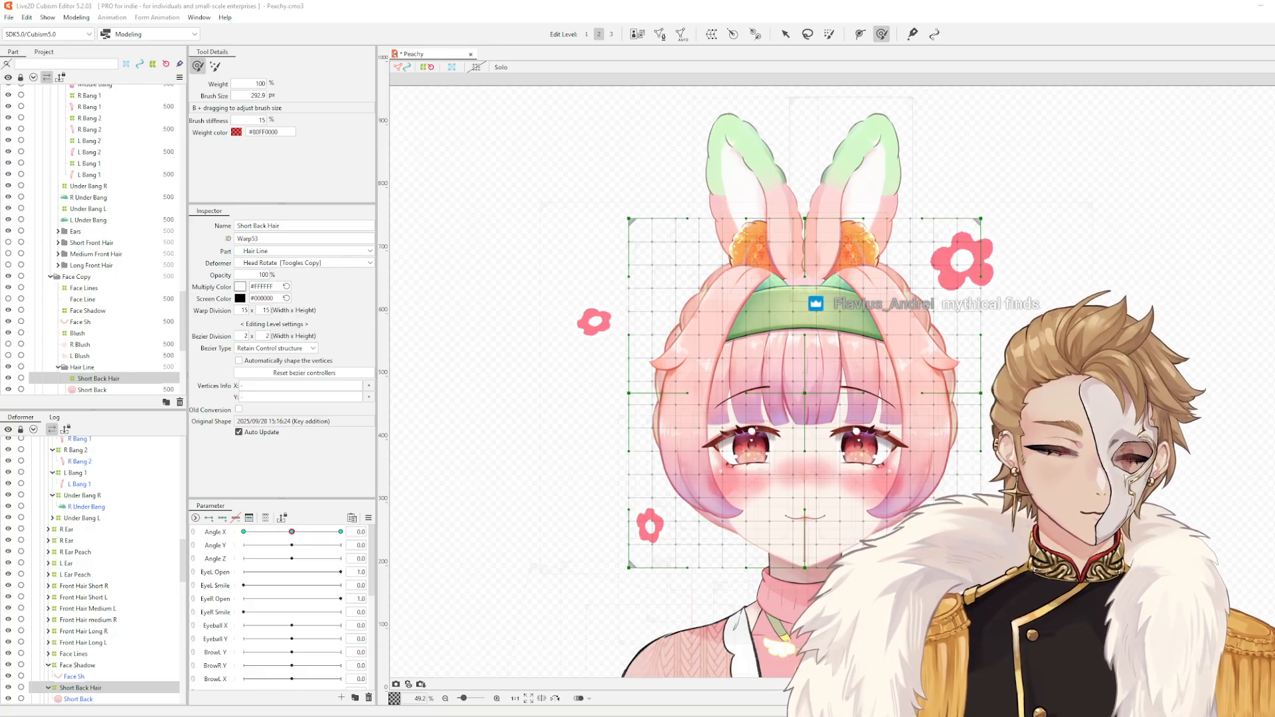
{"action": "left_click_drag", "start_coordinate": [583, 438], "coordinate": [641, 424]}
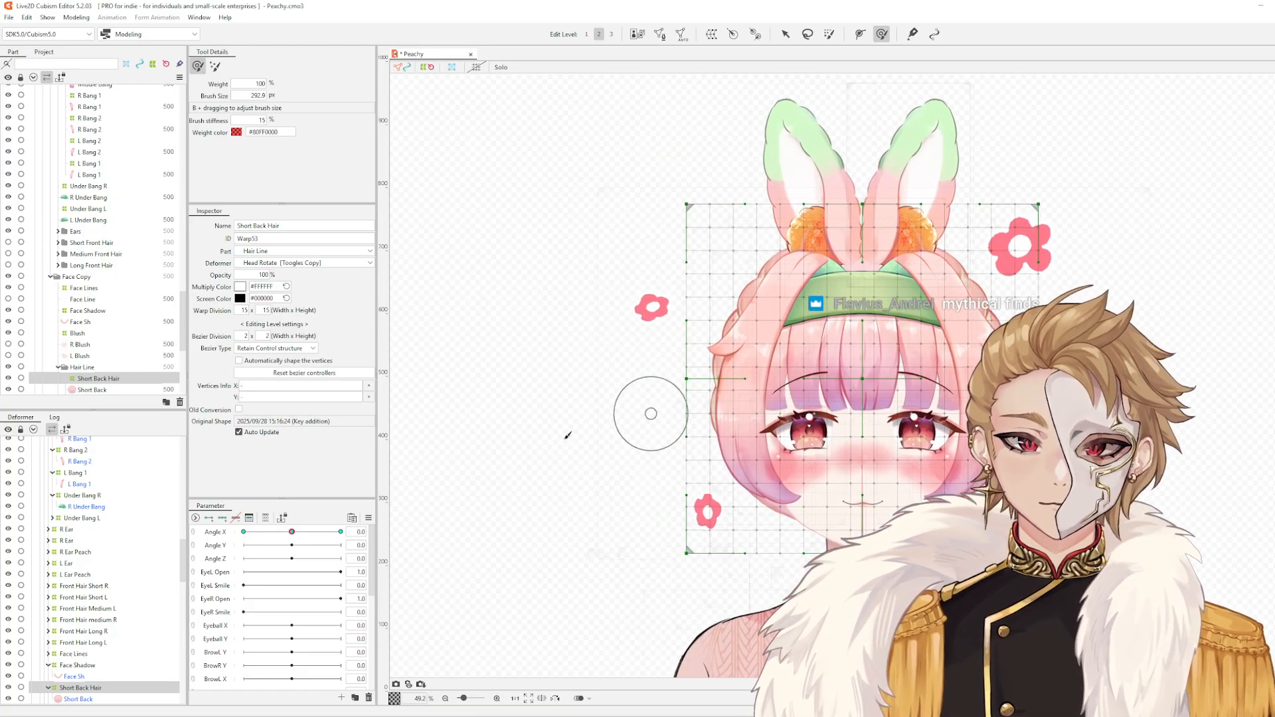
{"action": "scroll", "coordinate": [112, 322], "scroll_direction": "down", "scroll_amount": 2}
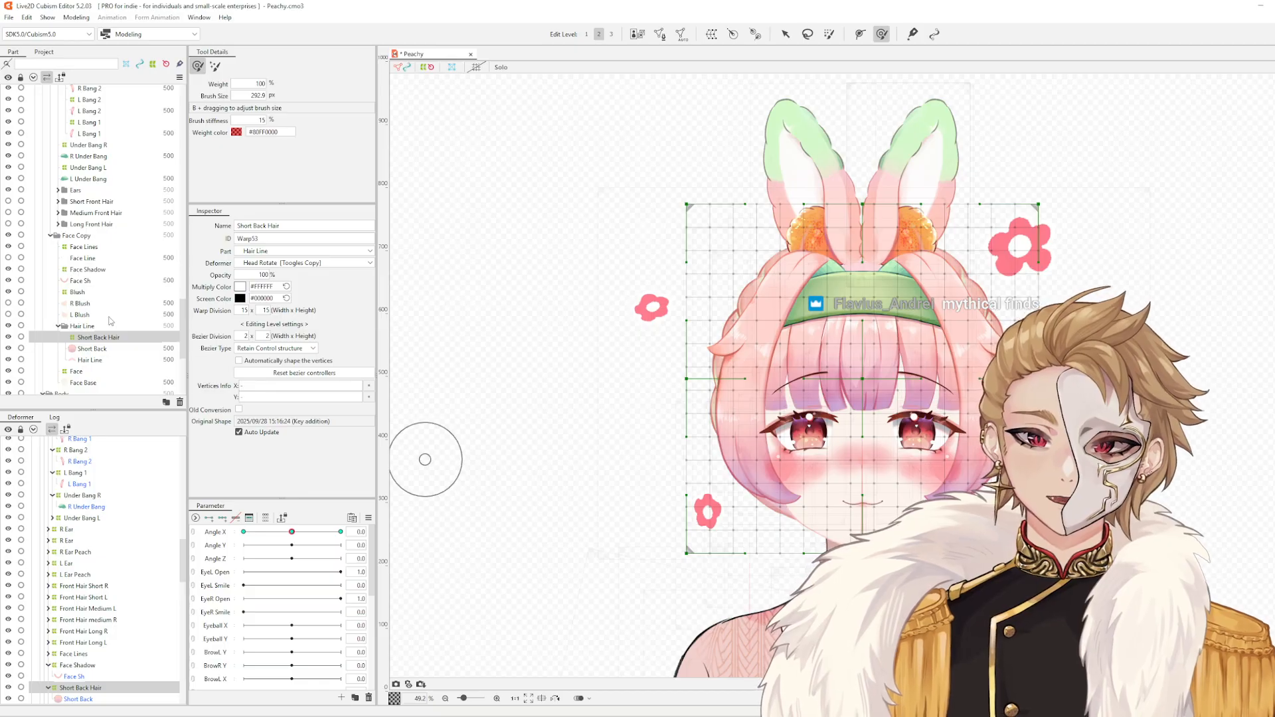
{"action": "left_click", "coordinate": [83, 326]}
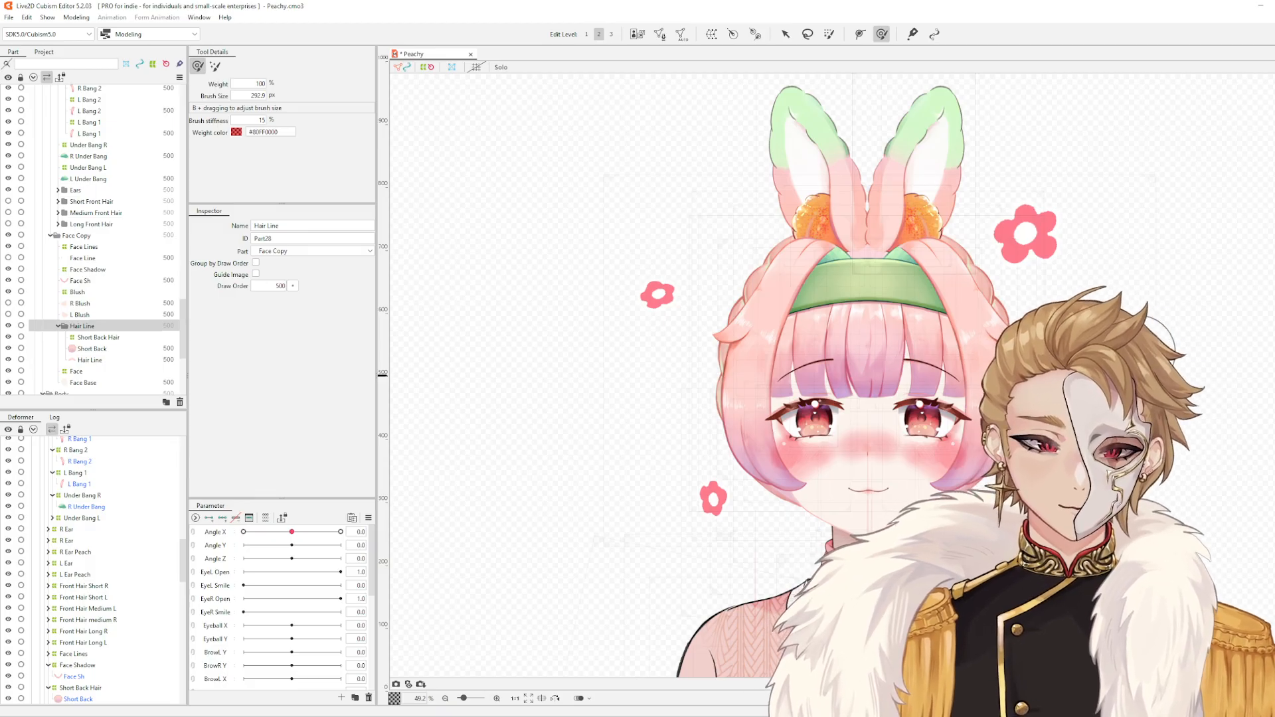
{"action": "scroll", "coordinate": [863, 429], "scroll_direction": "up", "scroll_amount": 4}
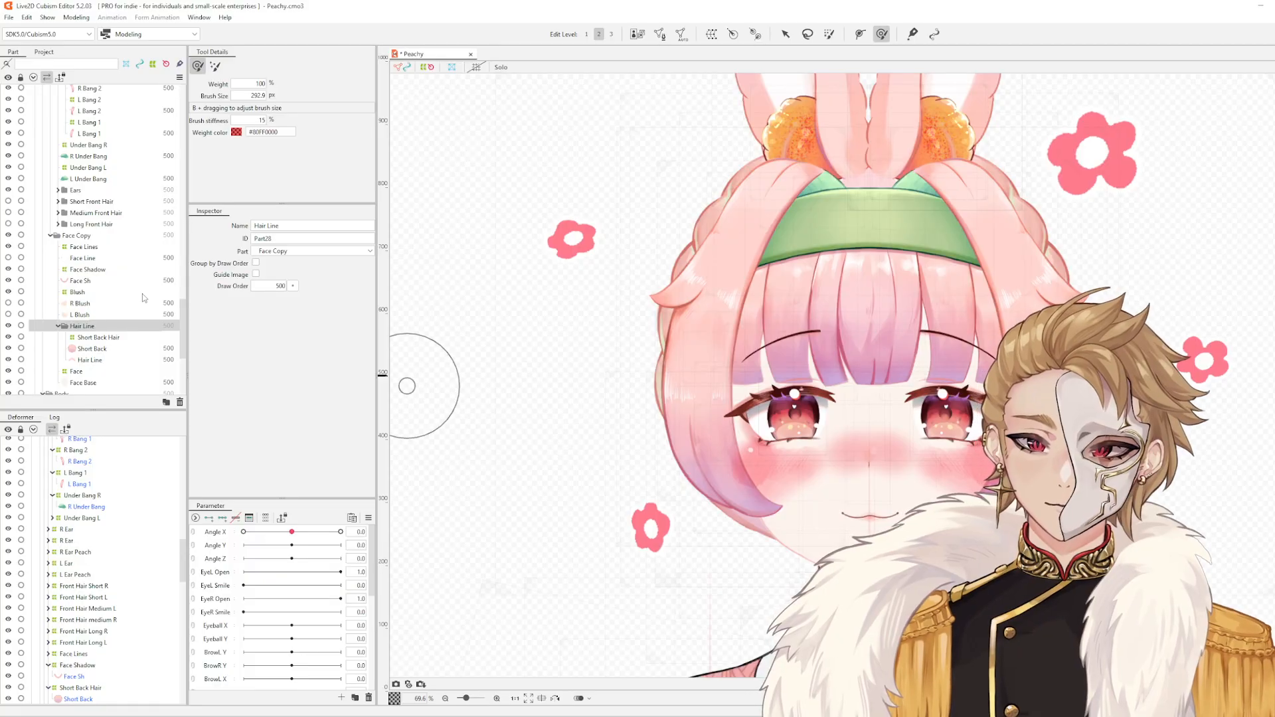
- Examine the bangs, side hair and jaw of the face at the default angle with the Hair Line part selected
{"action": "scroll", "coordinate": [142, 294], "scroll_direction": "down", "scroll_amount": 5}
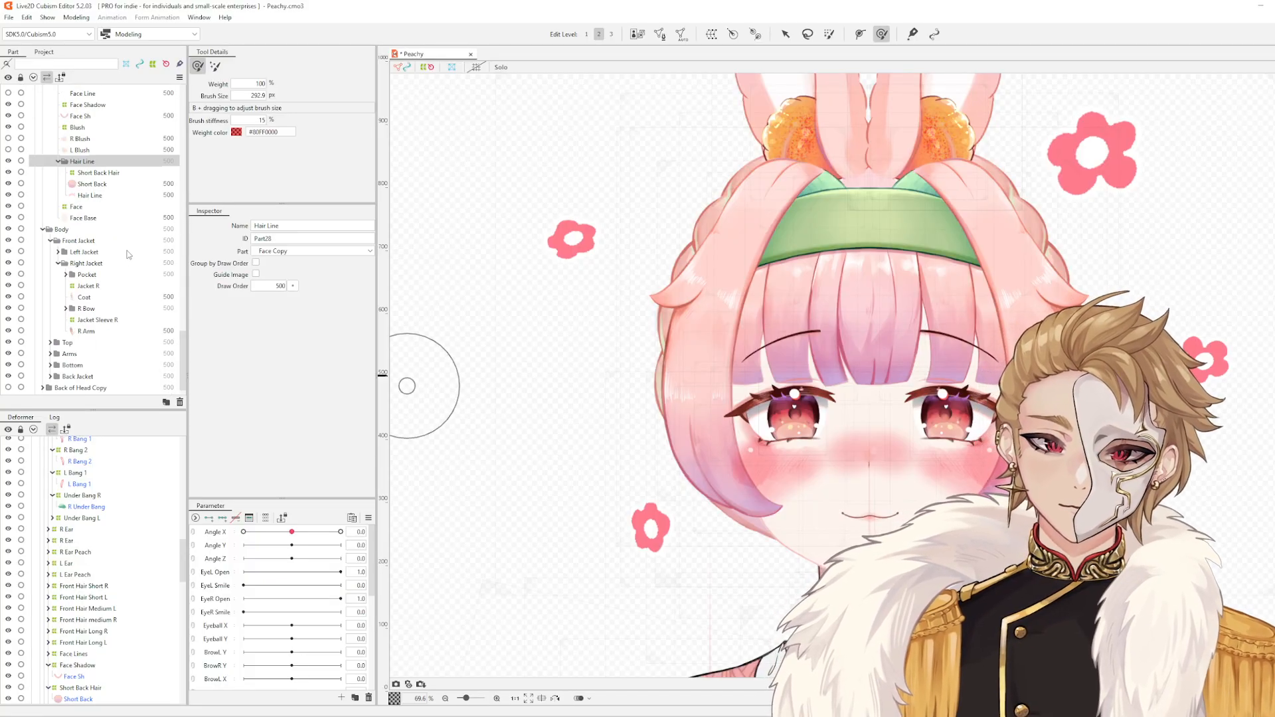
{"action": "scroll", "coordinate": [128, 254], "scroll_direction": "up", "scroll_amount": 4}
{"action": "left_click_drag", "start_coordinate": [930, 354], "coordinate": [910, 348]}
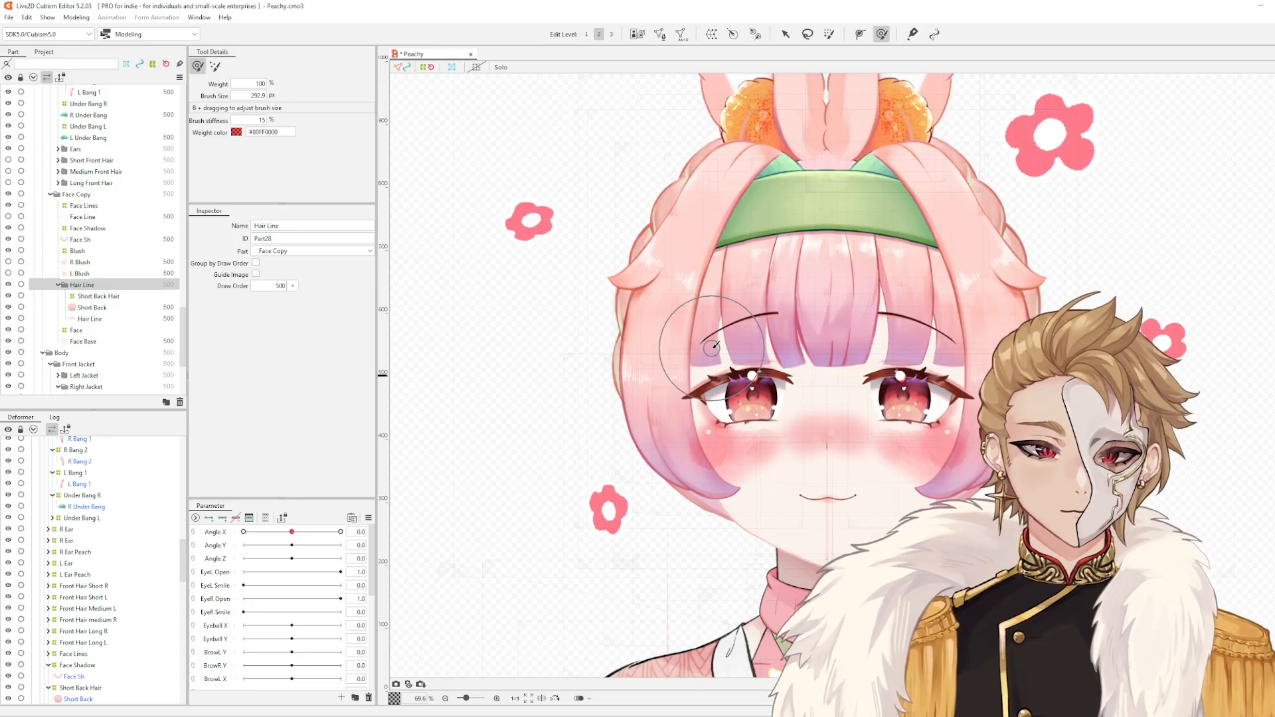
{"action": "left_click_drag", "start_coordinate": [830, 391], "coordinate": [771, 404]}
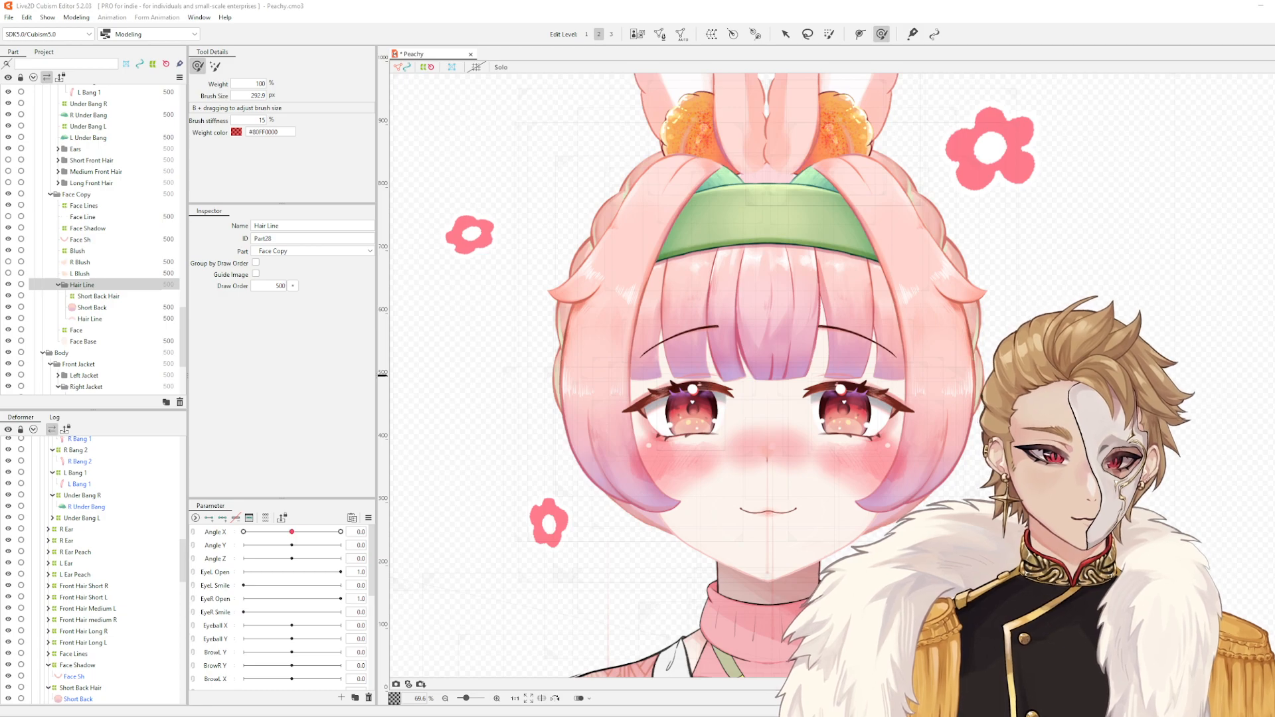
{"action": "left_click_drag", "start_coordinate": [743, 386], "coordinate": [796, 404]}
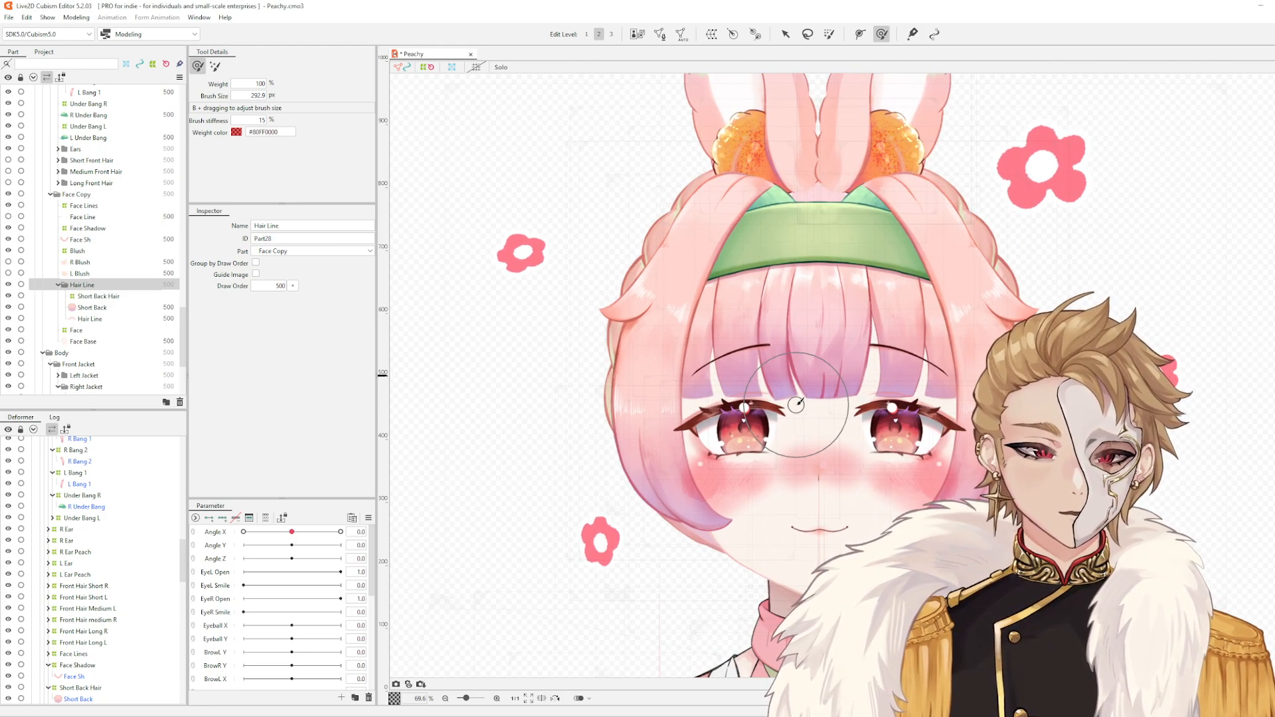
{"action": "scroll", "coordinate": [796, 405], "scroll_direction": "up", "scroll_amount": 4}
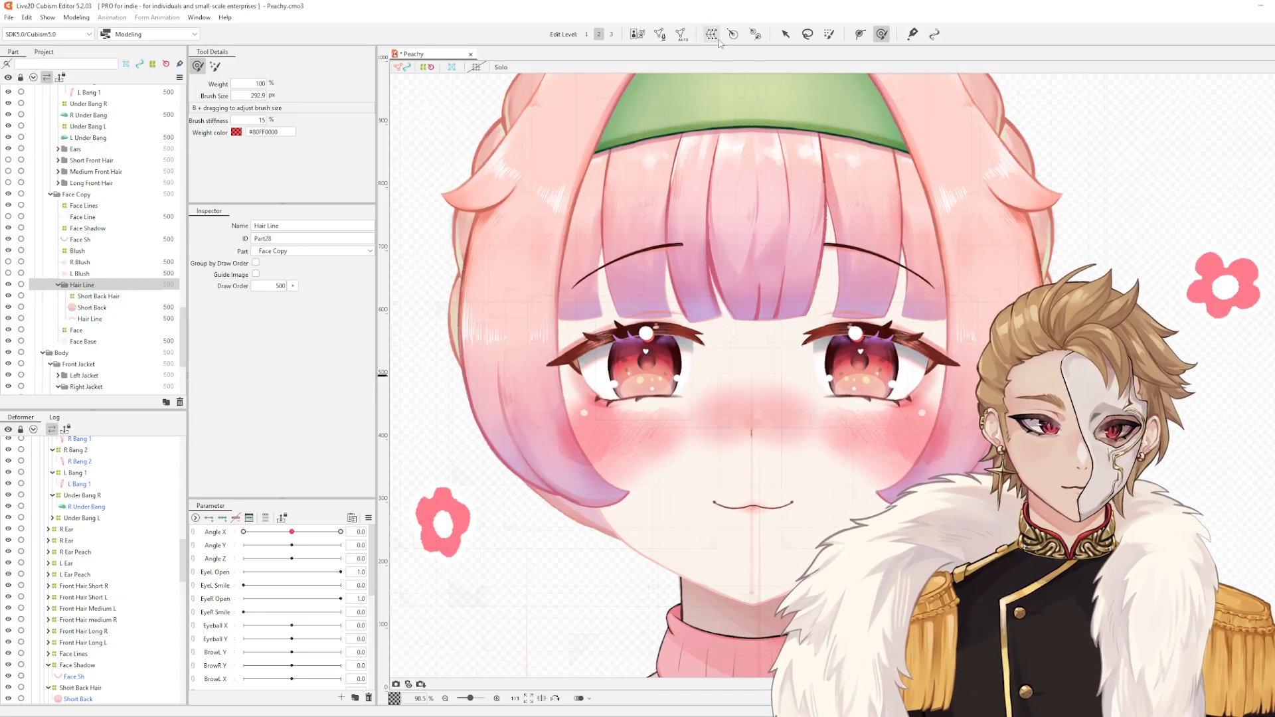
{"action": "left_click_drag", "start_coordinate": [741, 275], "coordinate": [795, 371]}
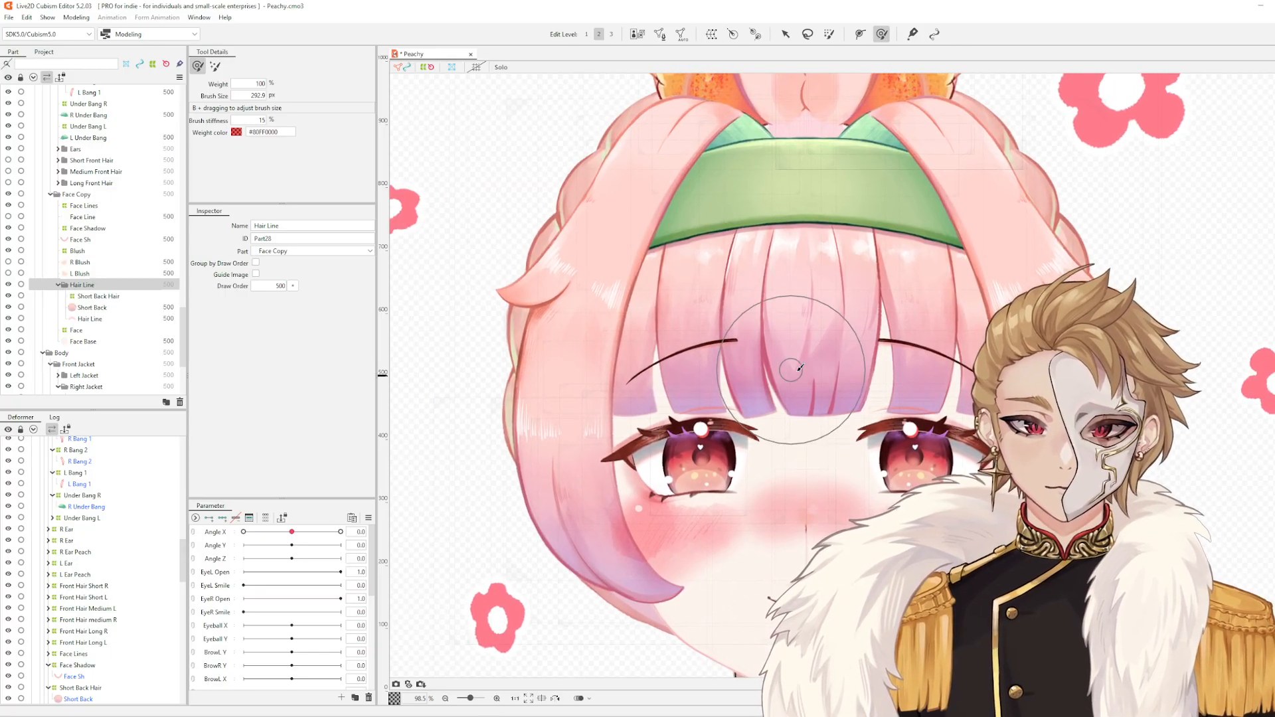
{"action": "left_click", "coordinate": [107, 297]}
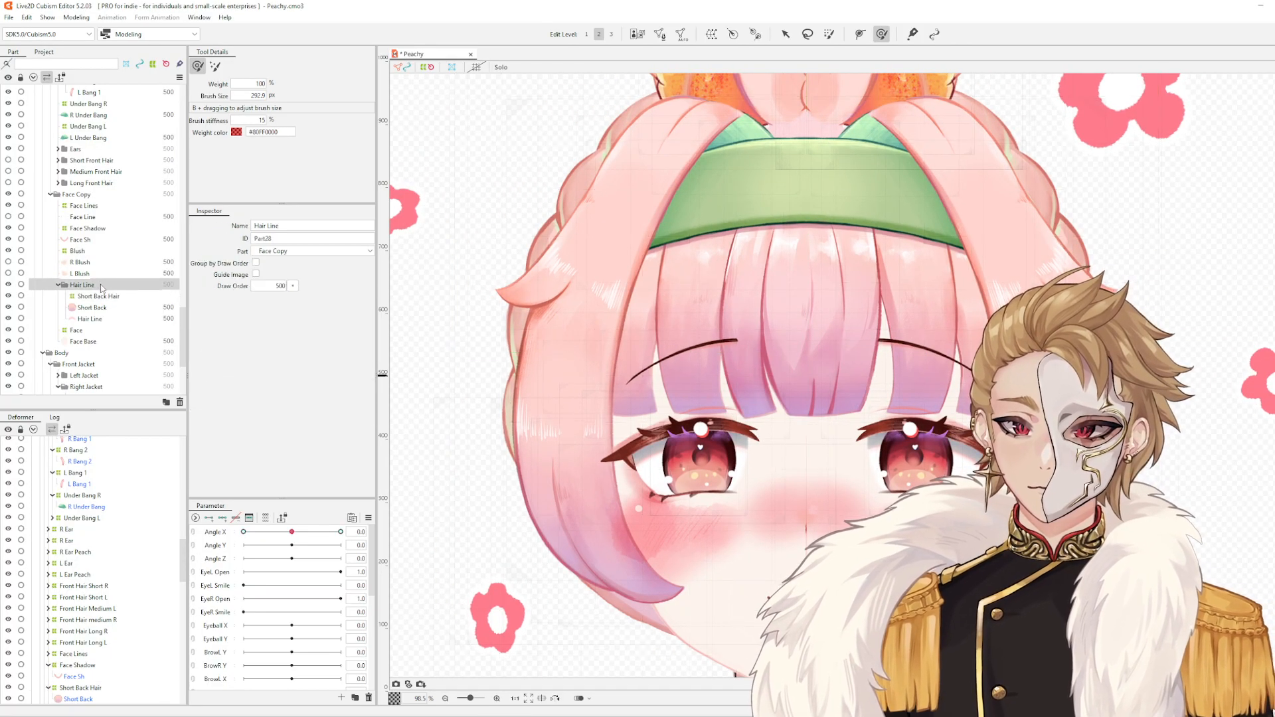
{"action": "left_click", "coordinate": [102, 286]}
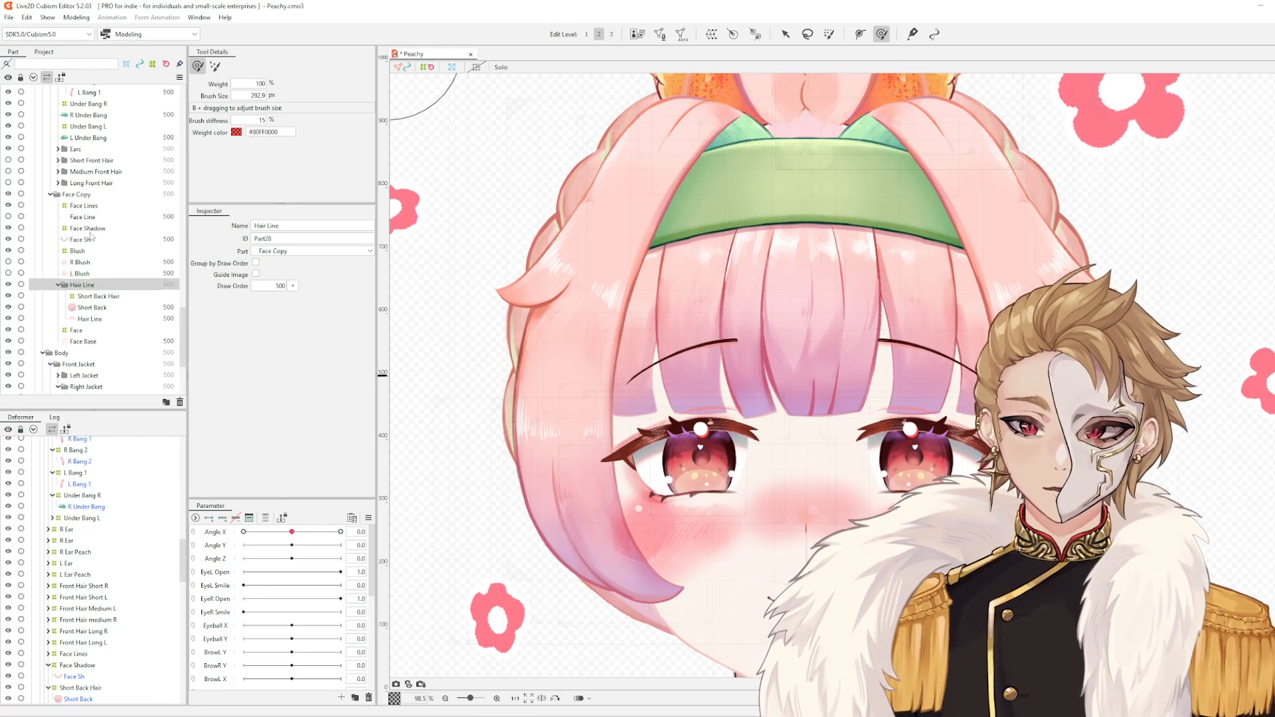
- Find and select the Short Front Hair part inside Bangs Copy
{"action": "left_click", "coordinate": [80, 194]}
{"action": "scroll", "coordinate": [700, 377], "scroll_direction": "down", "scroll_amount": 3}
{"action": "scroll", "coordinate": [711, 371], "scroll_direction": "up", "scroll_amount": 2}
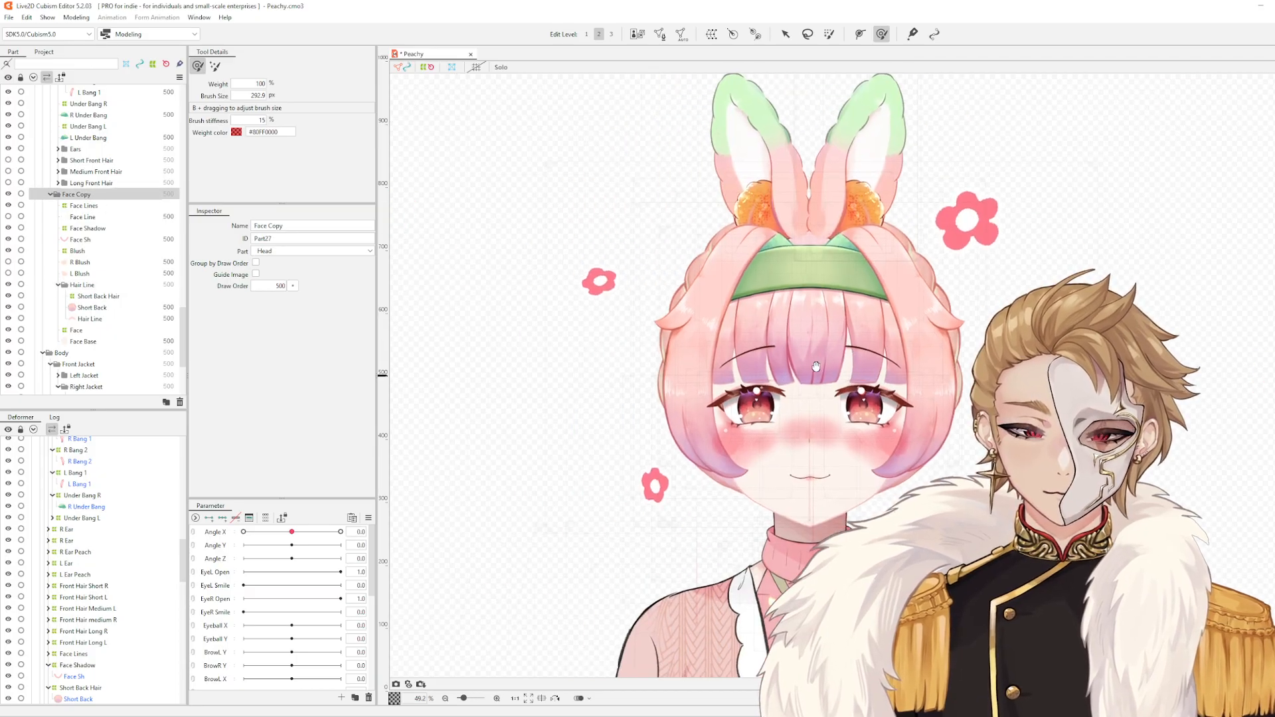
{"action": "scroll", "coordinate": [822, 362], "scroll_direction": "up", "scroll_amount": 2}
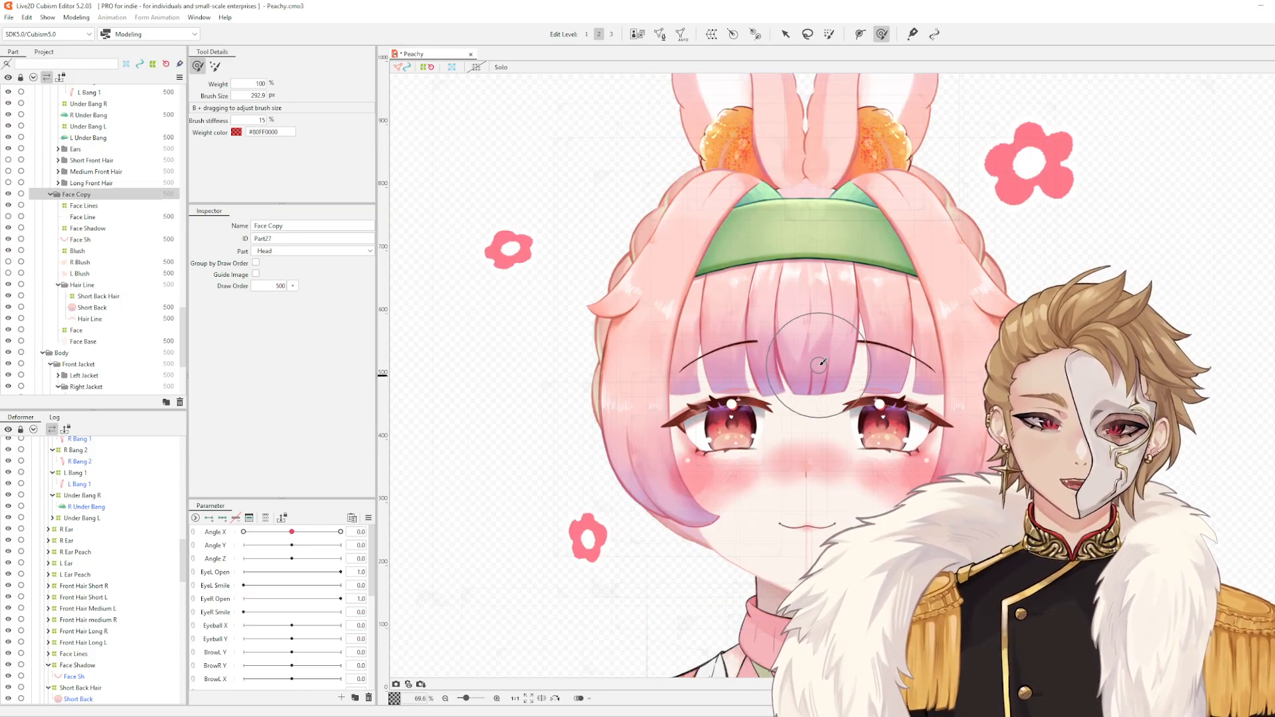
{"action": "scroll", "coordinate": [89, 305], "scroll_direction": "down", "scroll_amount": 1}
{"action": "scroll", "coordinate": [84, 287], "scroll_direction": "up", "scroll_amount": 2}
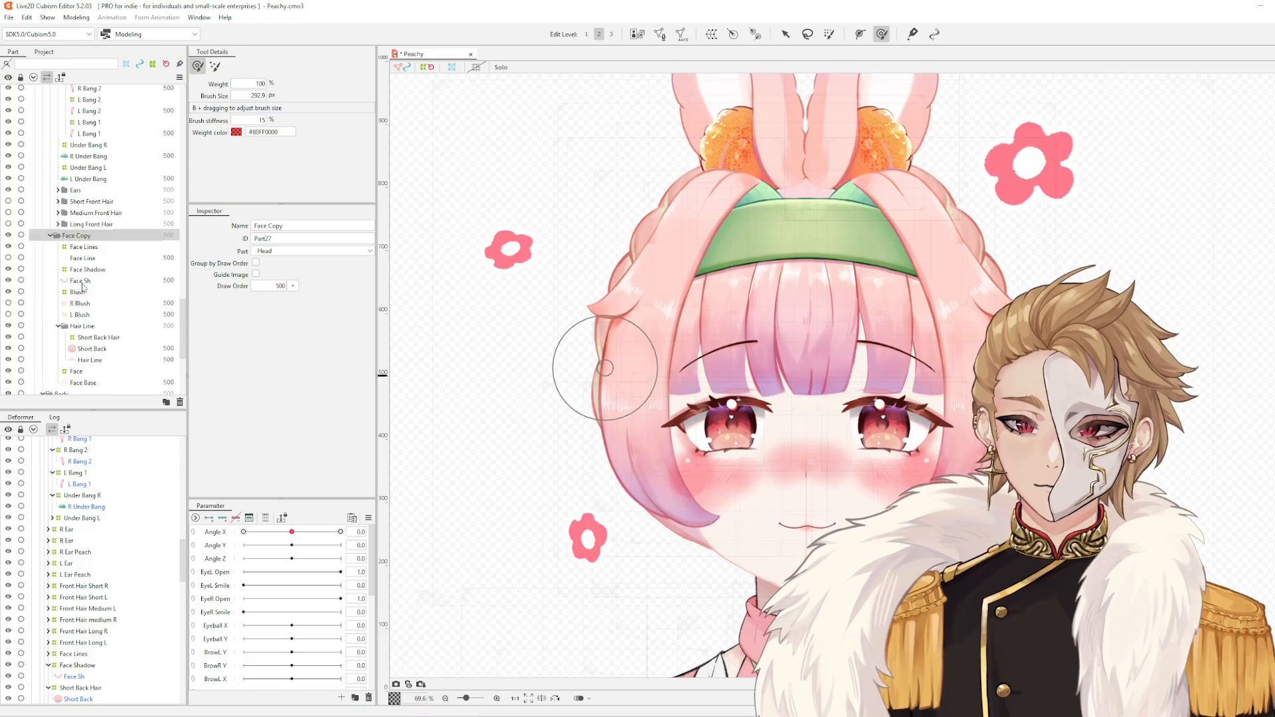
{"action": "scroll", "coordinate": [83, 287], "scroll_direction": "up", "scroll_amount": 1}
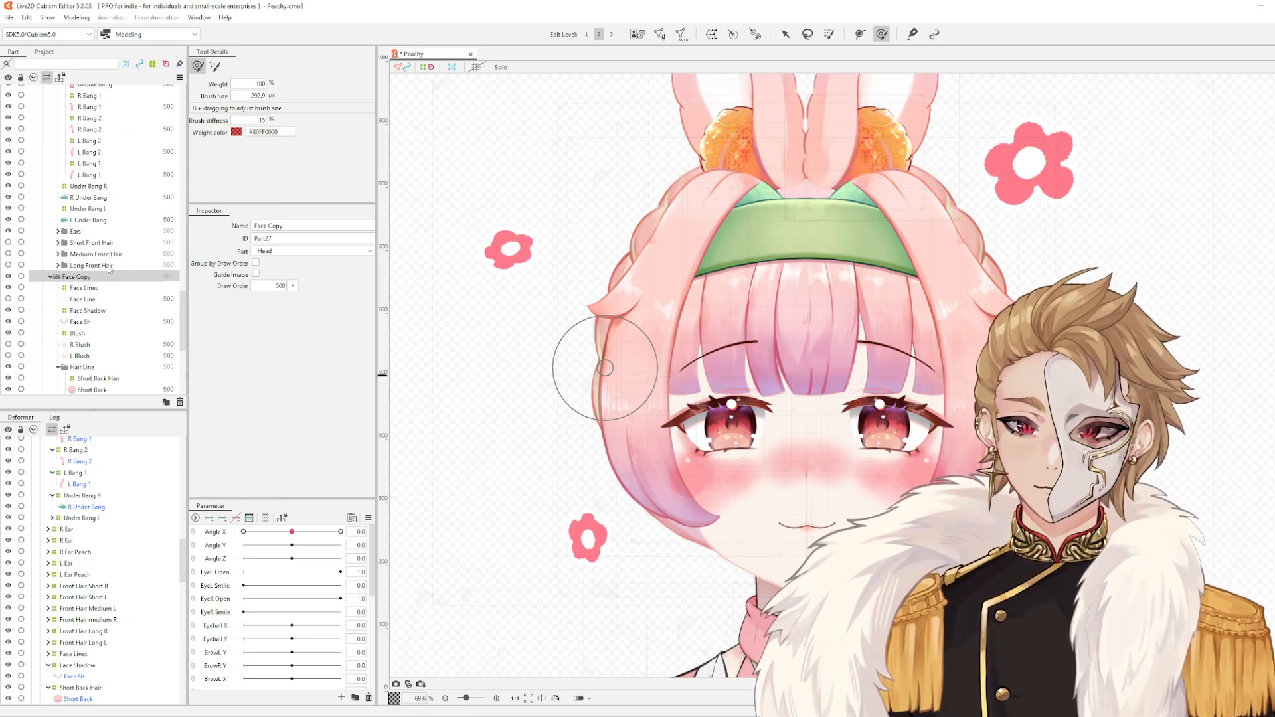
{"action": "left_click", "coordinate": [99, 243]}
{"action": "scroll", "coordinate": [100, 259], "scroll_direction": "down", "scroll_amount": 2}
{"action": "scroll", "coordinate": [106, 263], "scroll_direction": "up", "scroll_amount": 2}
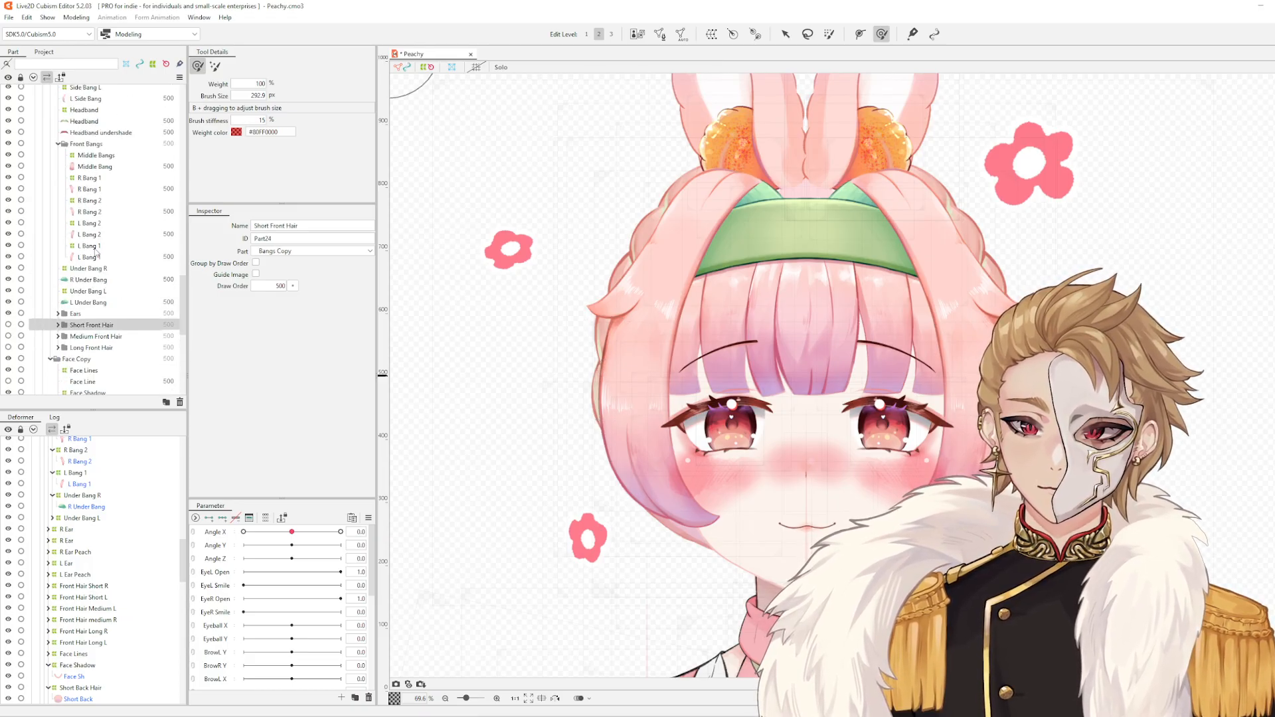
- Preview the head turn on Angle X, reset all parameters to default values and show the Short Front Hair part
{"action": "left_click_drag", "start_coordinate": [292, 532], "coordinate": [195, 541]}
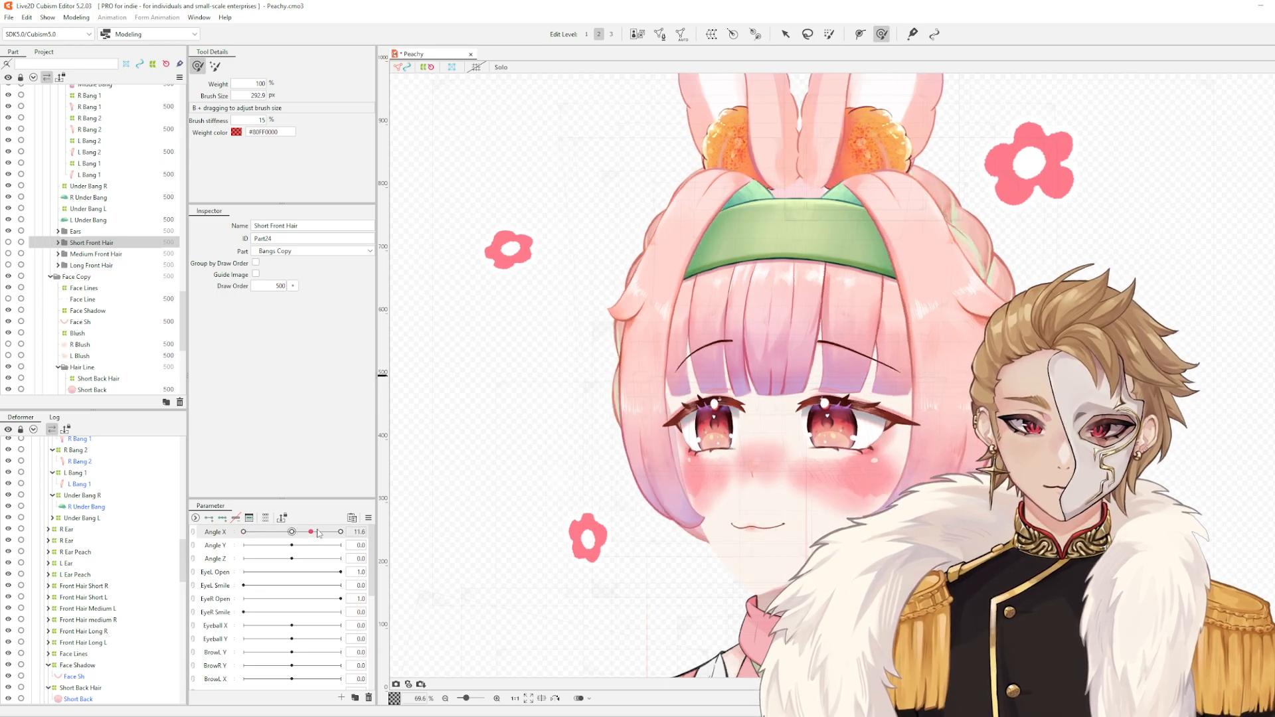
{"action": "left_click", "coordinate": [290, 532]}
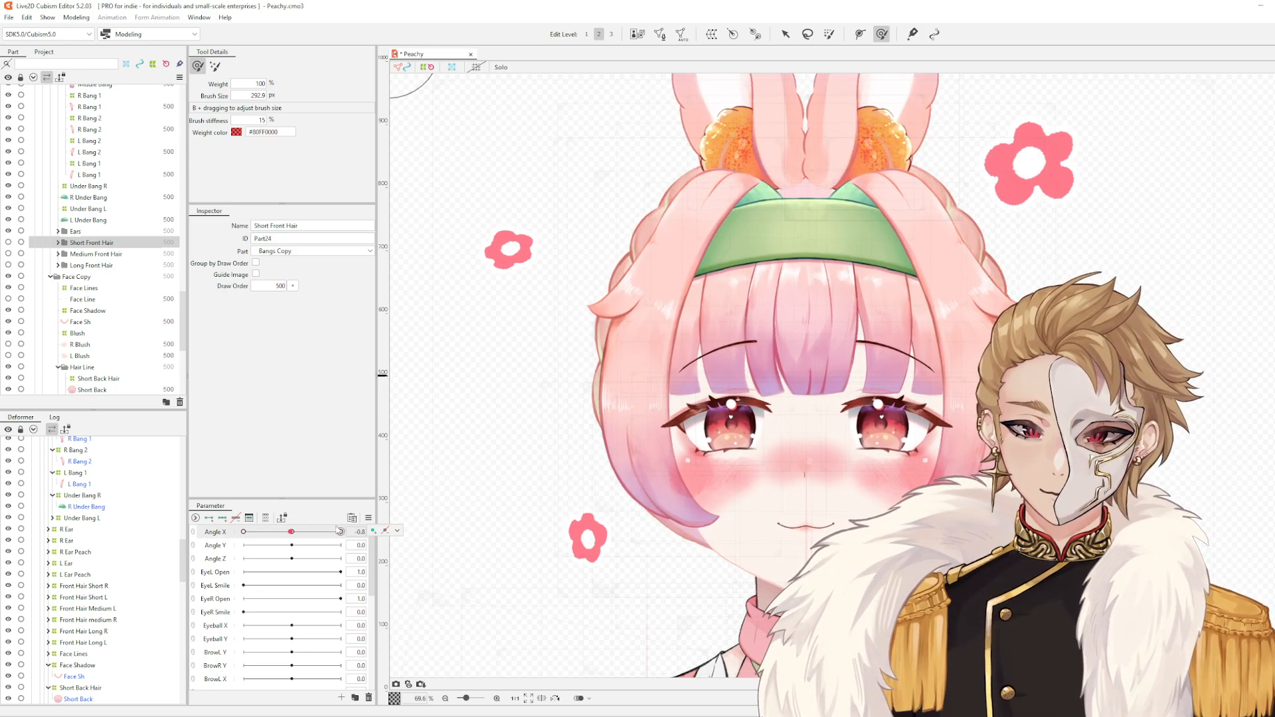
{"action": "left_click", "coordinate": [368, 517]}
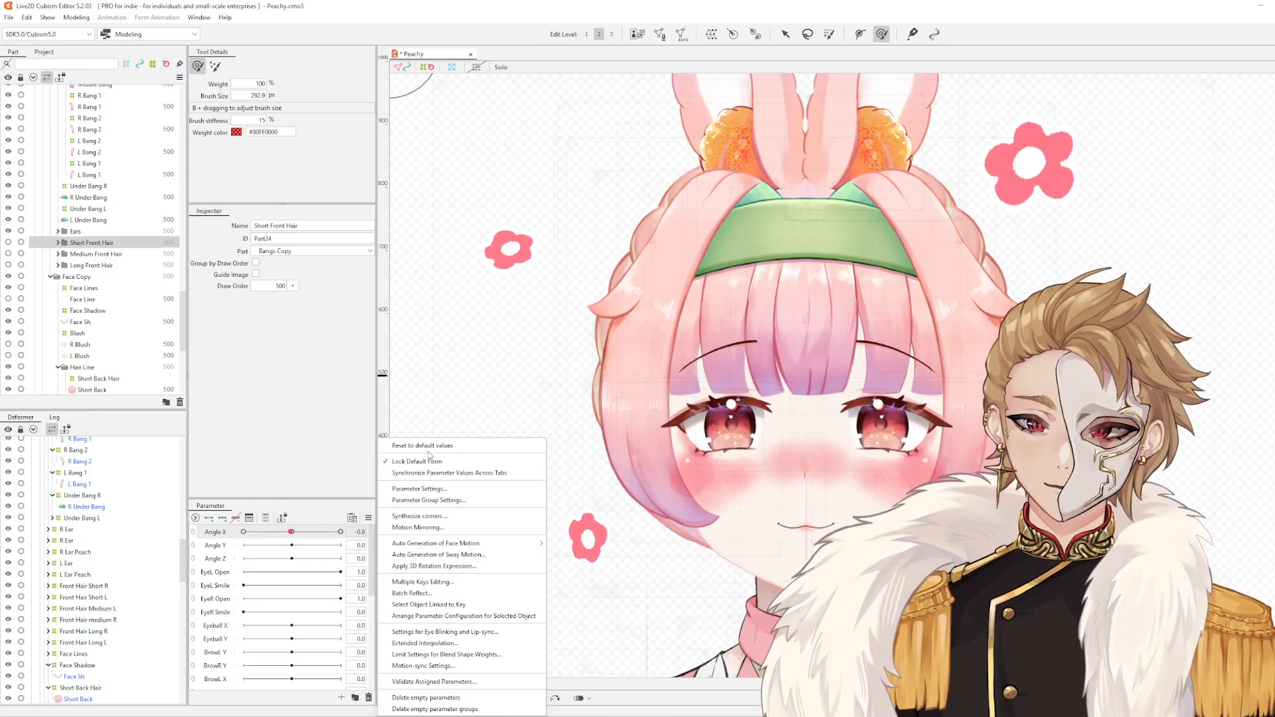
{"action": "left_click", "coordinate": [430, 445]}
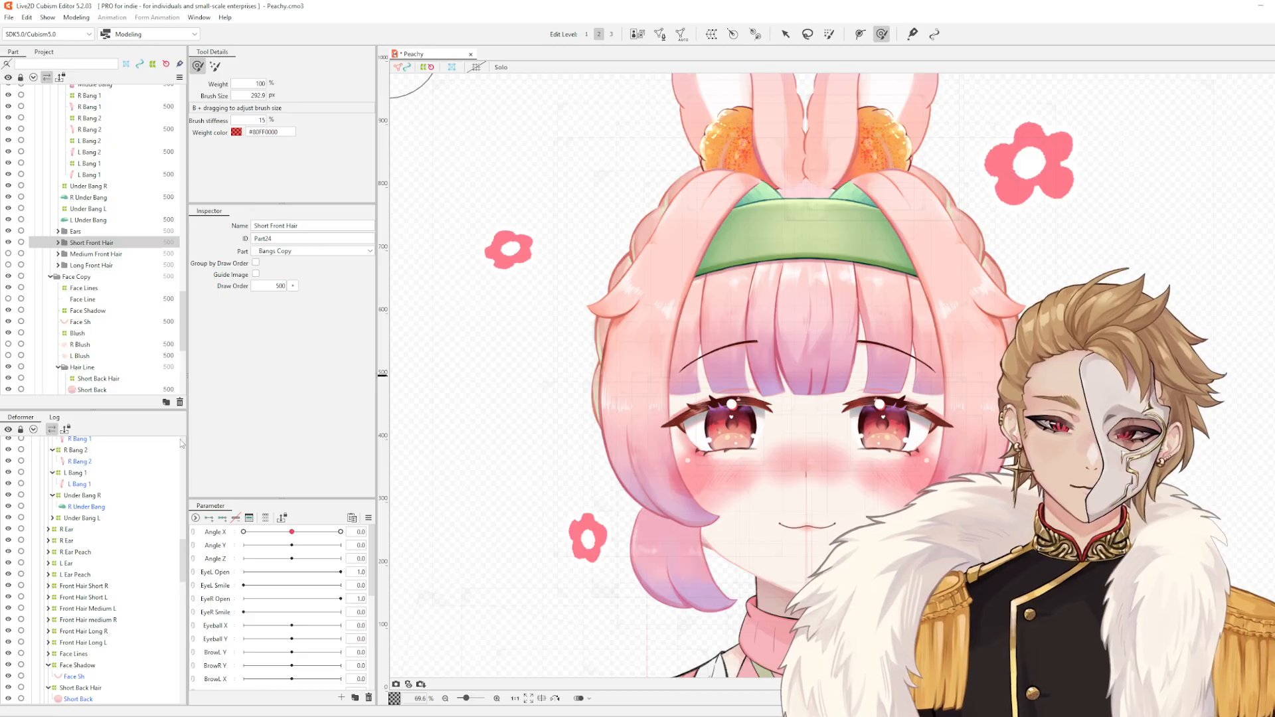
- Preview the short front hair against the Angle X head turn and reset all parameters to their default values
{"action": "left_click_drag", "start_coordinate": [291, 531], "coordinate": [328, 532]}
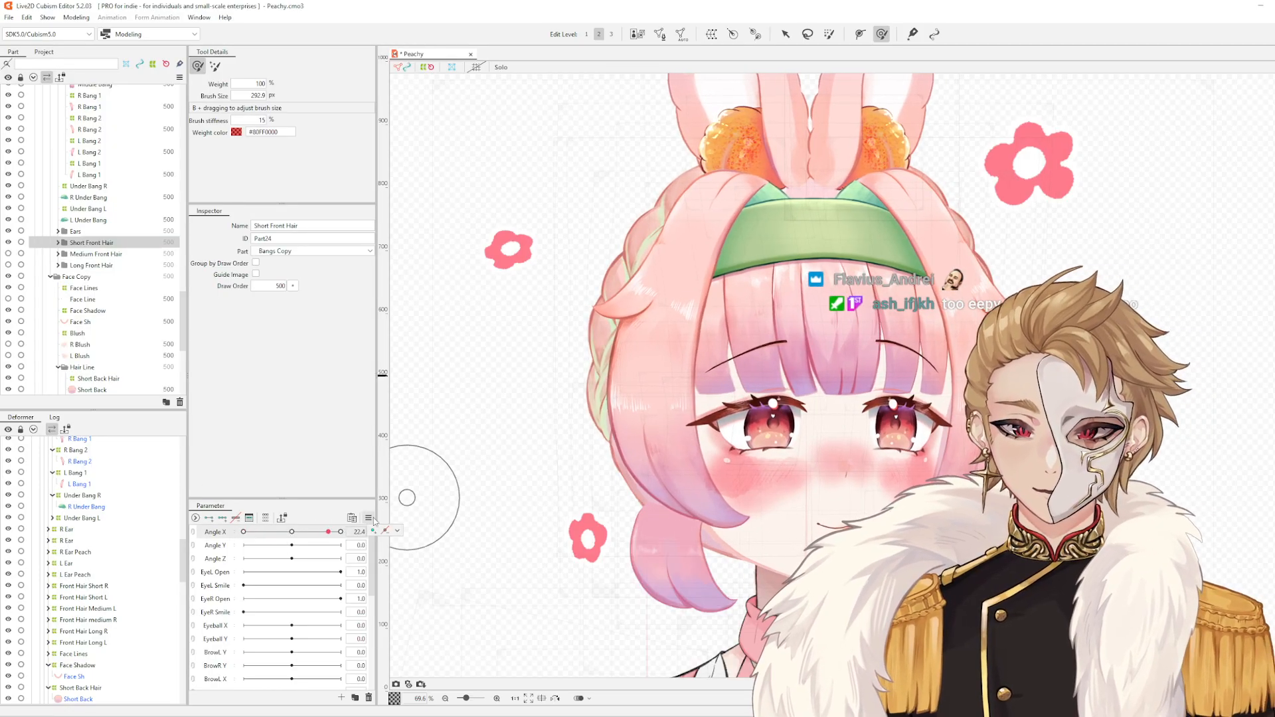
{"action": "left_click", "coordinate": [368, 517]}
{"action": "left_click", "coordinate": [461, 446]}
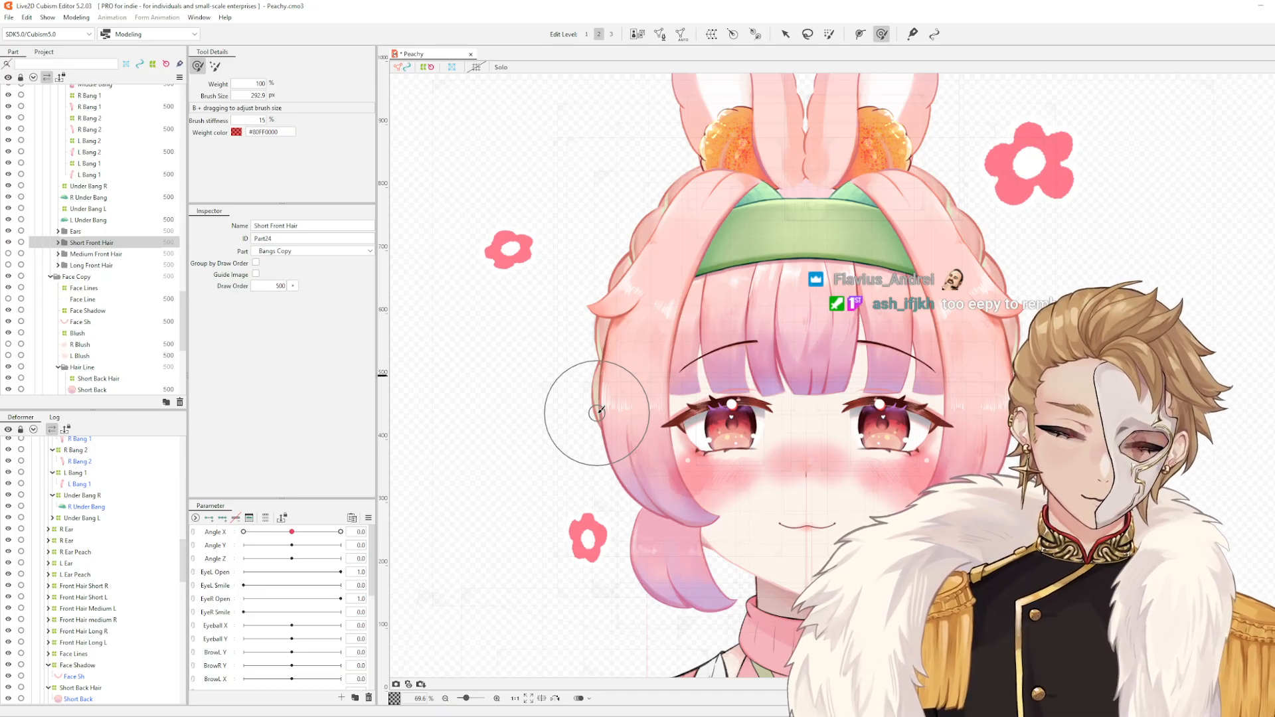
- Select the Front Hair Short L warp deformer, add three keys on Angle X and set Angle X to -30
{"action": "key", "text": "v"}
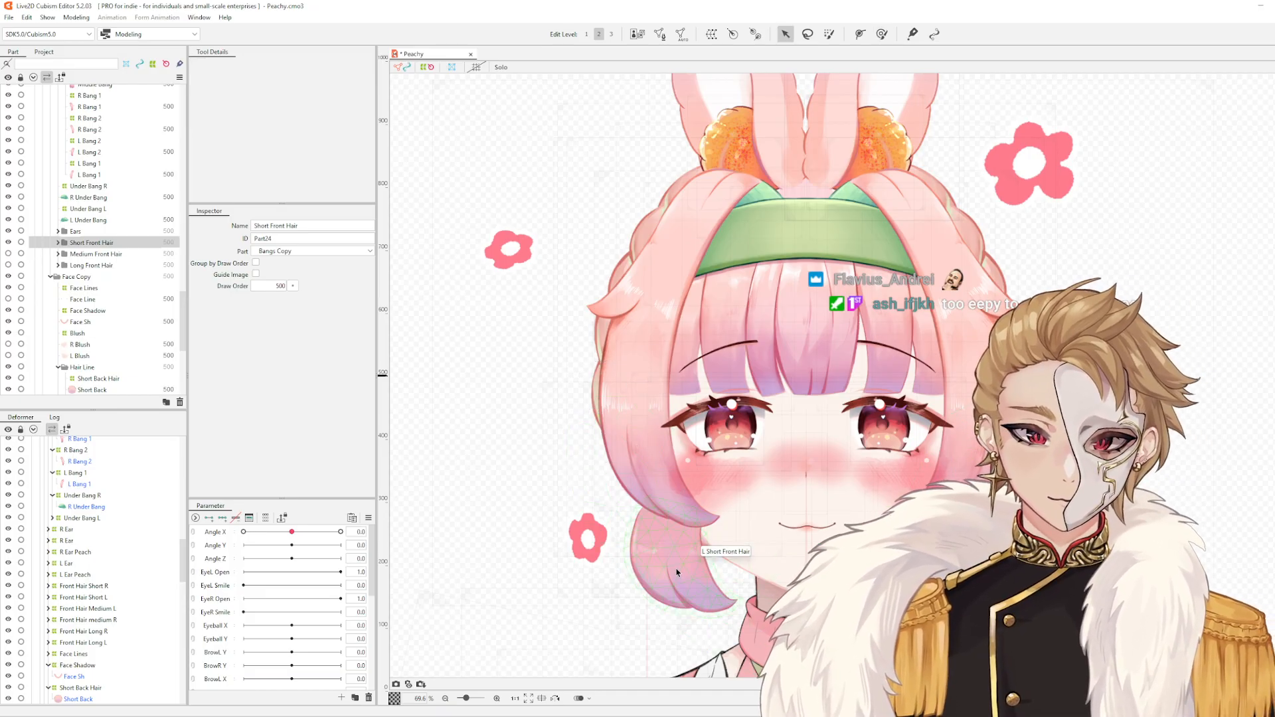
{"action": "left_click", "coordinate": [676, 566]}
{"action": "left_click", "coordinate": [83, 597]}
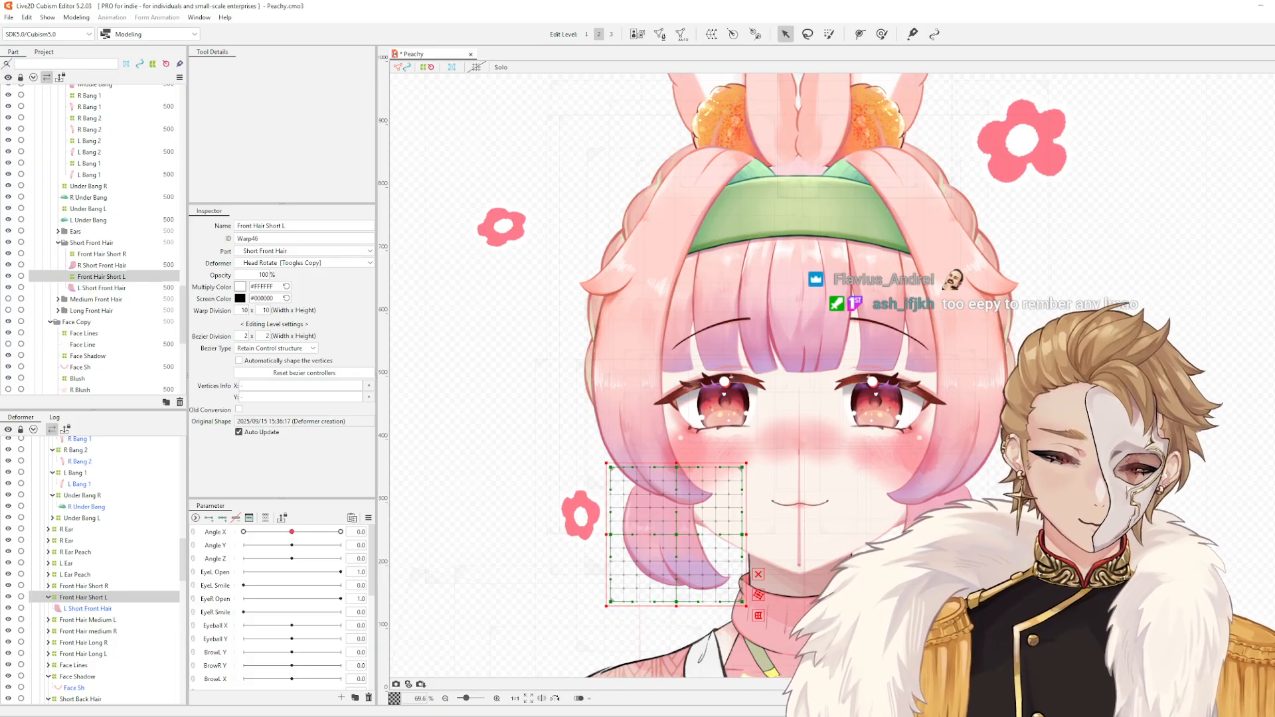
{"action": "scroll", "coordinate": [562, 505], "scroll_direction": "up", "scroll_amount": 2}
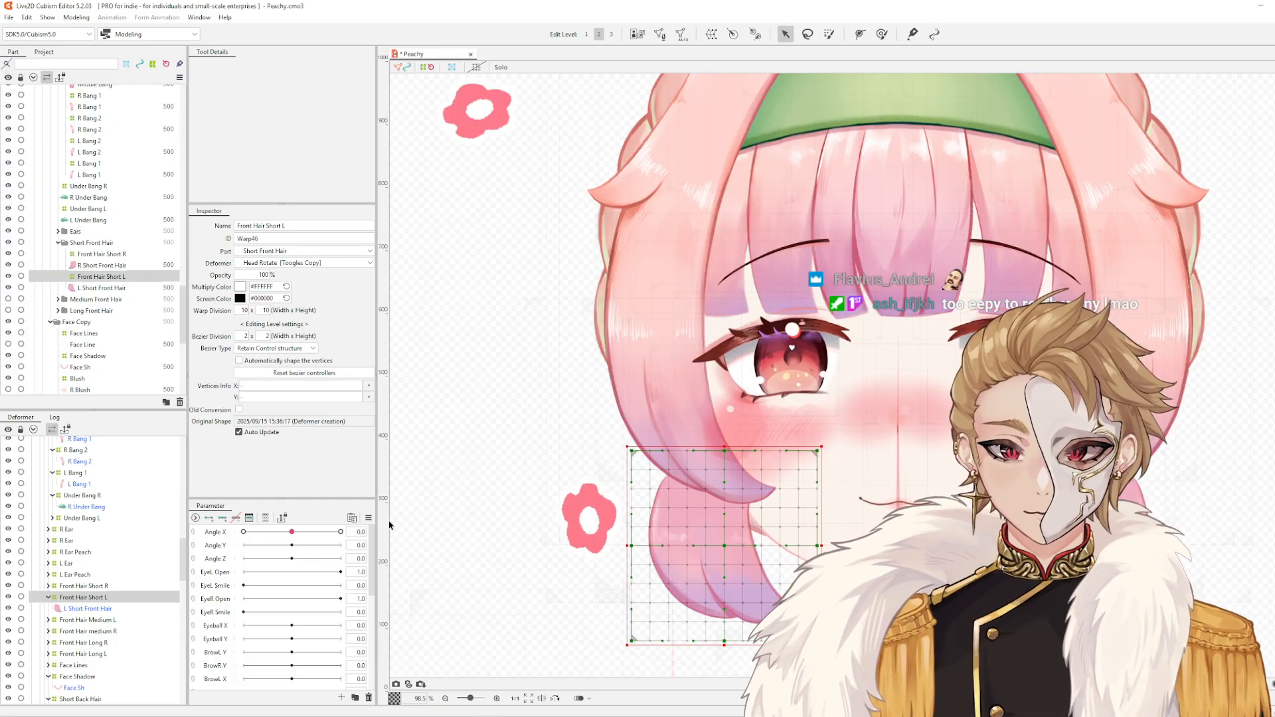
{"action": "left_click", "coordinate": [222, 517]}
{"action": "left_click_drag", "start_coordinate": [292, 531], "coordinate": [243, 532]}
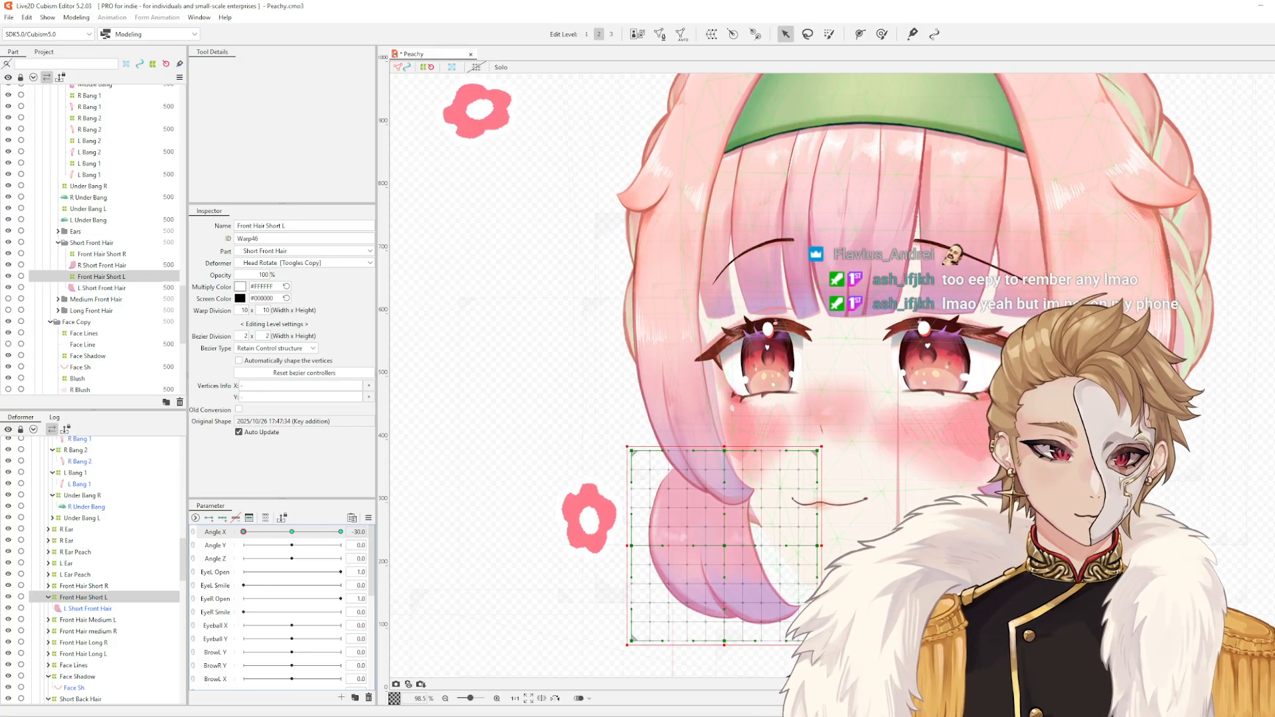
- Shift the outer edge of the Front Hair Short L warp inward toward the face at Angle X -30 with a large deform brush
{"action": "left_click_drag", "start_coordinate": [852, 541], "coordinate": [869, 471]}
{"action": "key", "text": "b"}
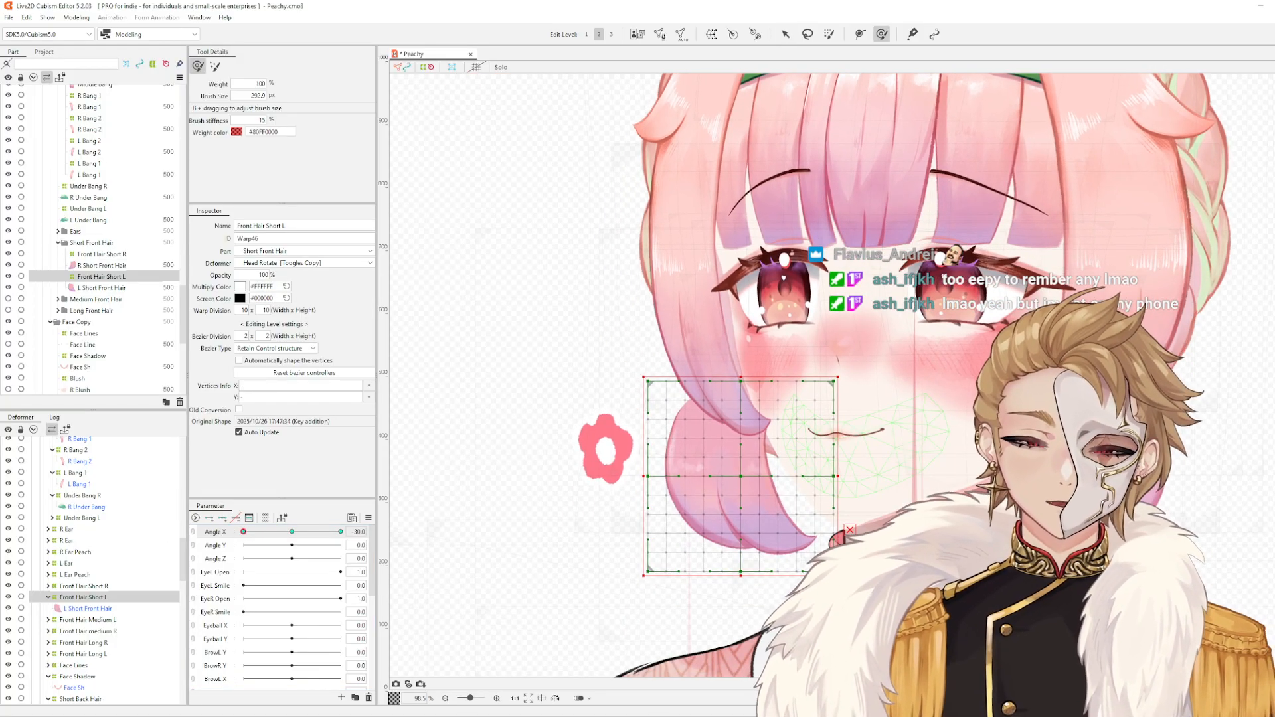
{"action": "mouse_move", "coordinate": [661, 414]}
{"action": "left_mouse_down"}
{"action": "mouse_move", "coordinate": [726, 455]}
{"action": "mouse_move", "coordinate": [726, 427]}
{"action": "mouse_move", "coordinate": [727, 439]}
{"action": "left_mouse_up"}
{"action": "mouse_move", "coordinate": [719, 504]}
{"action": "left_mouse_down"}
{"action": "mouse_move", "coordinate": [730, 521]}
{"action": "mouse_move", "coordinate": [732, 474]}
{"action": "left_mouse_up"}
{"action": "left_click_drag", "start_coordinate": [790, 484], "coordinate": [820, 539]}
{"action": "left_click_drag", "start_coordinate": [826, 543], "coordinate": [814, 543]}
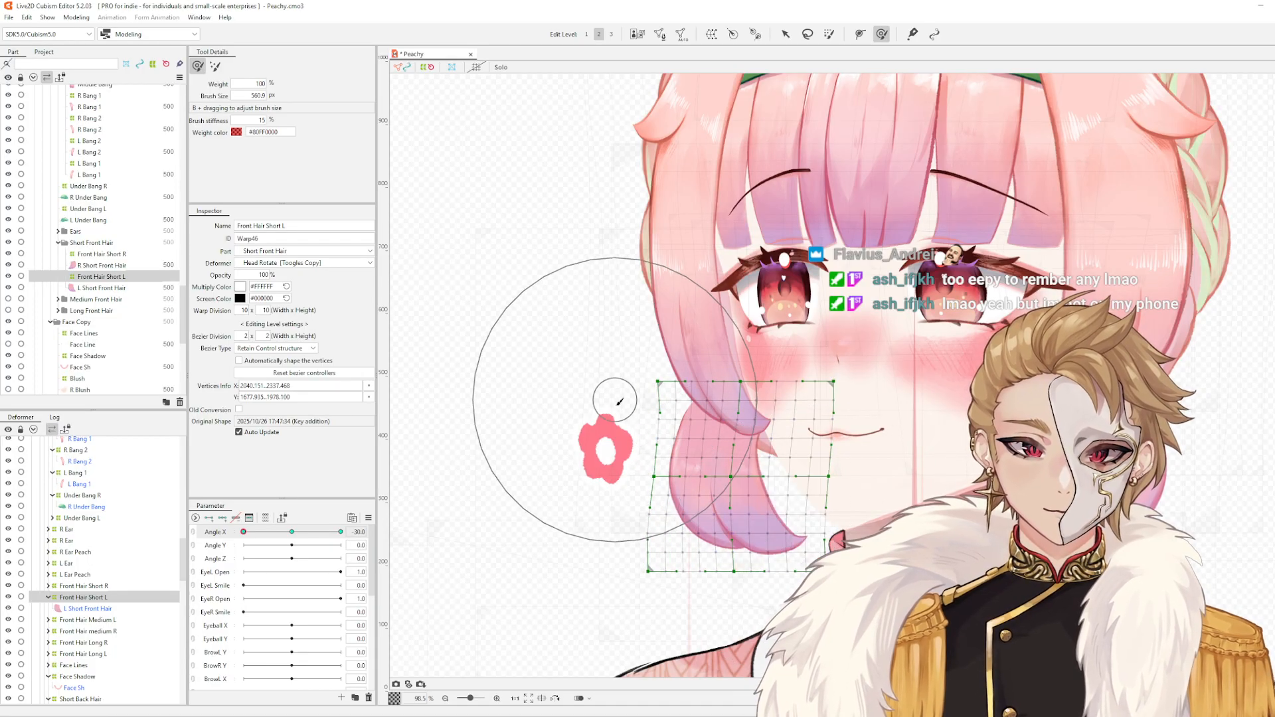
{"action": "left_click_drag", "start_coordinate": [660, 503], "coordinate": [676, 494]}
{"action": "left_click_drag", "start_coordinate": [677, 374], "coordinate": [684, 373]}
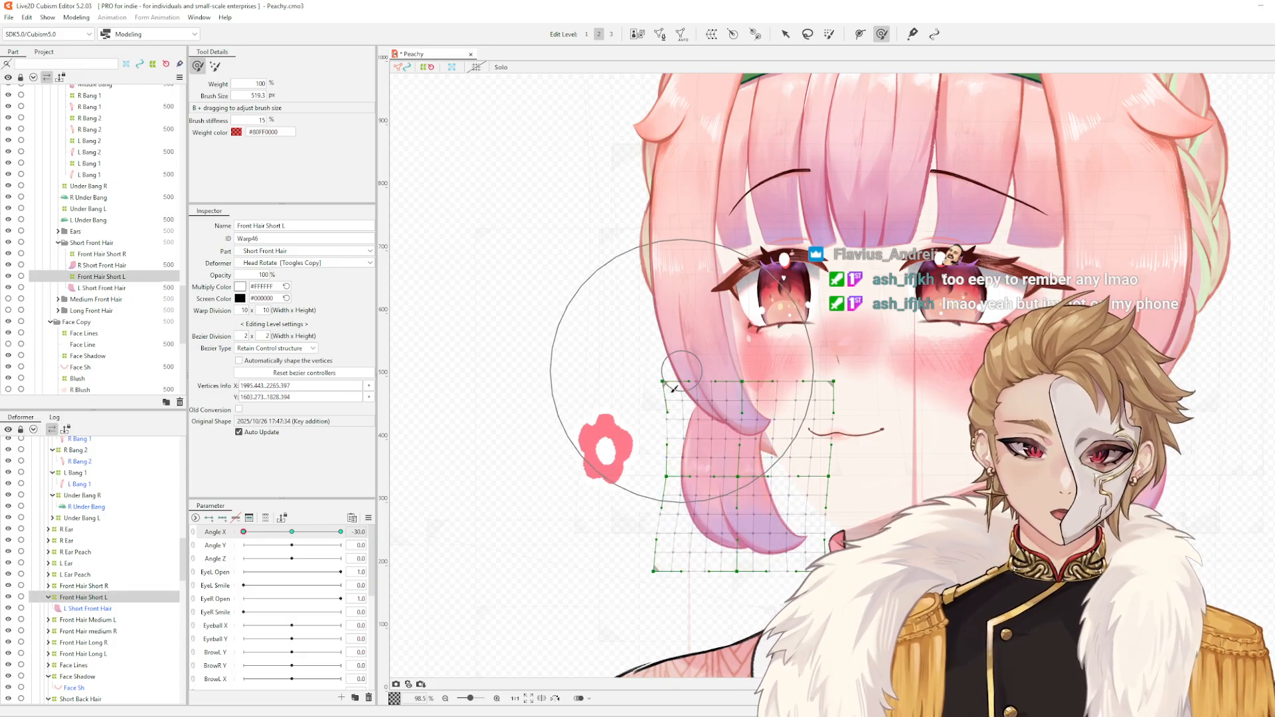
- Refine the Front Hair Short L warp's outer and inner sides at Angle X -30, reducing the deform brush to about 423 px
{"action": "mouse_move", "coordinate": [244, 532]}
{"action": "left_mouse_down"}
{"action": "mouse_move", "coordinate": [316, 548]}
{"action": "mouse_move", "coordinate": [193, 564]}
{"action": "mouse_move", "coordinate": [283, 563]}
{"action": "mouse_move", "coordinate": [282, 580]}
{"action": "mouse_move", "coordinate": [189, 582]}
{"action": "left_mouse_up"}
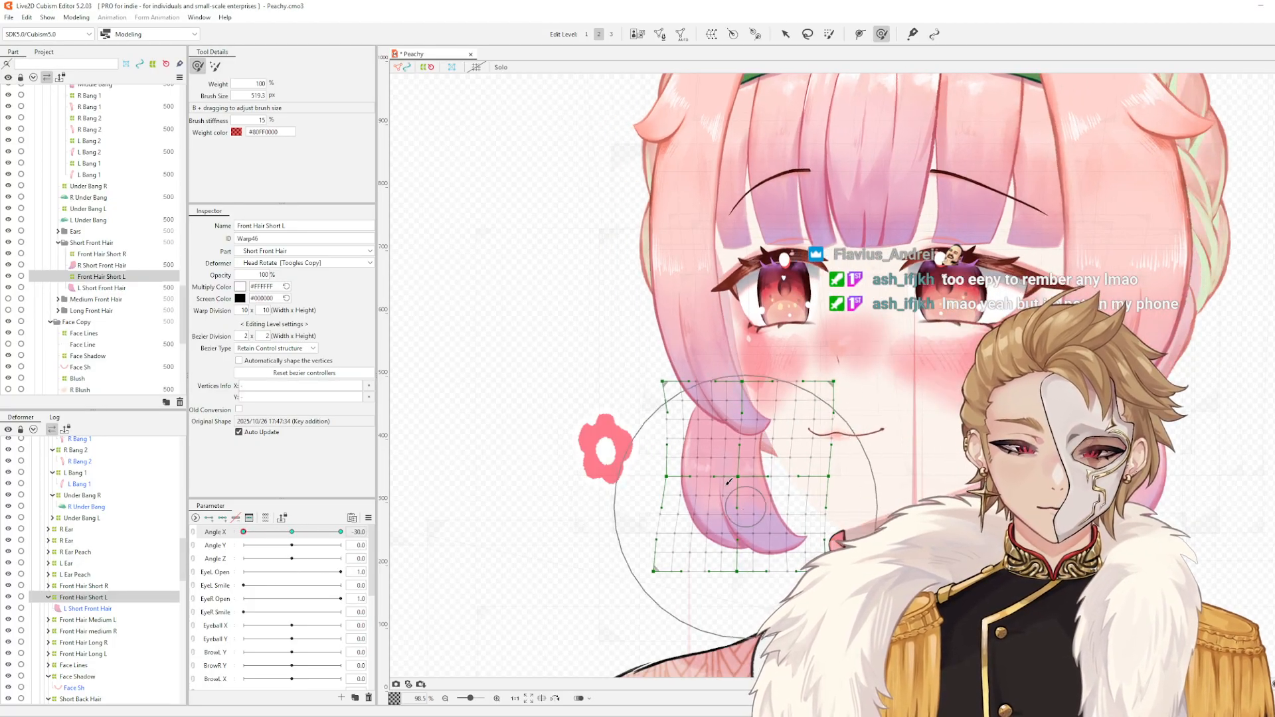
{"action": "key", "text": "b"}
{"action": "mouse_move", "coordinate": [676, 441]}
{"action": "left_mouse_down"}
{"action": "mouse_move", "coordinate": [655, 429]}
{"action": "mouse_move", "coordinate": [654, 467]}
{"action": "left_mouse_up"}
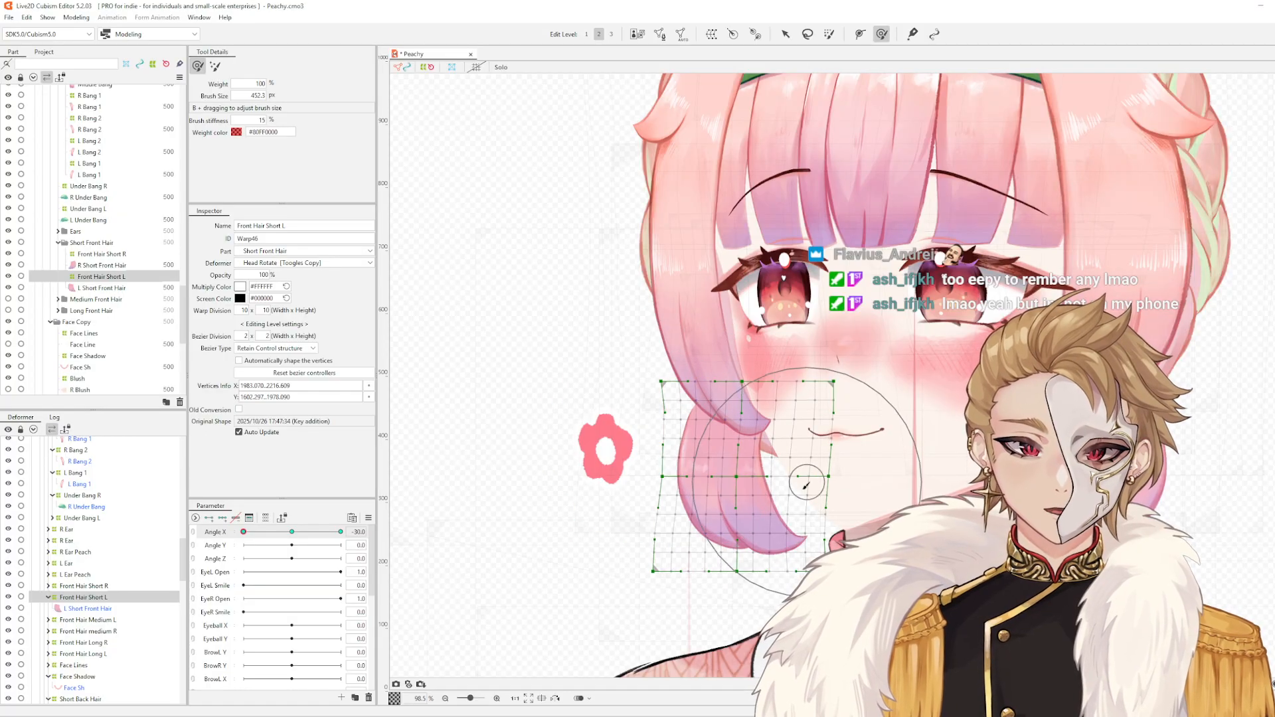
{"action": "key", "text": "b"}
{"action": "left_click_drag", "start_coordinate": [809, 480], "coordinate": [804, 433]}
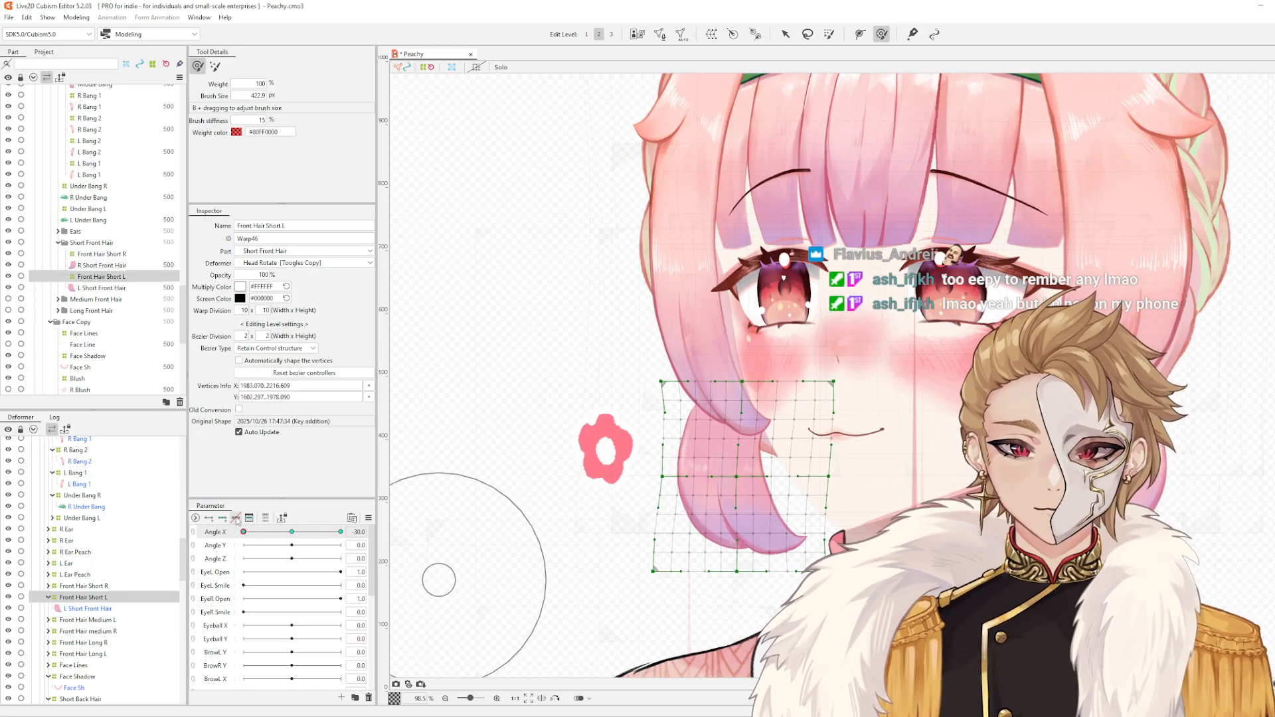
- Compare the short left front hair between Angle X 0 and -30, inspecting it in full view and up close
{"action": "left_click", "coordinate": [292, 532]}
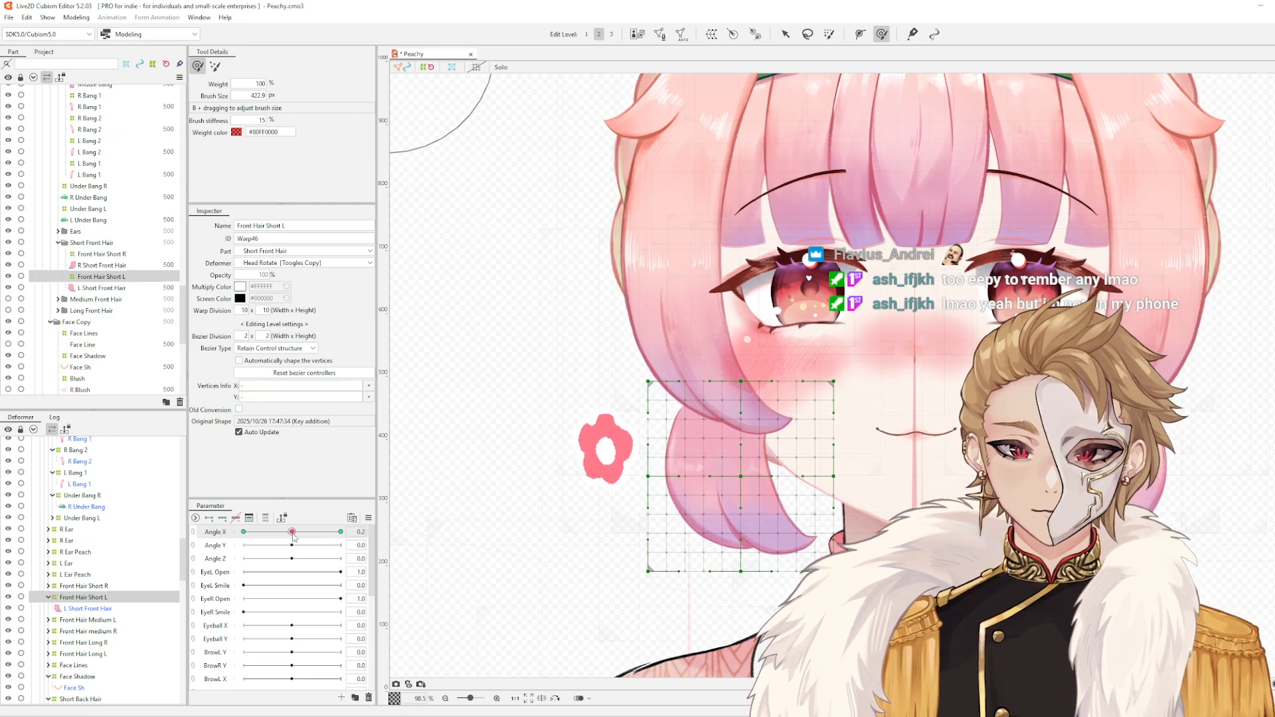
{"action": "left_click_drag", "start_coordinate": [293, 532], "coordinate": [223, 558]}
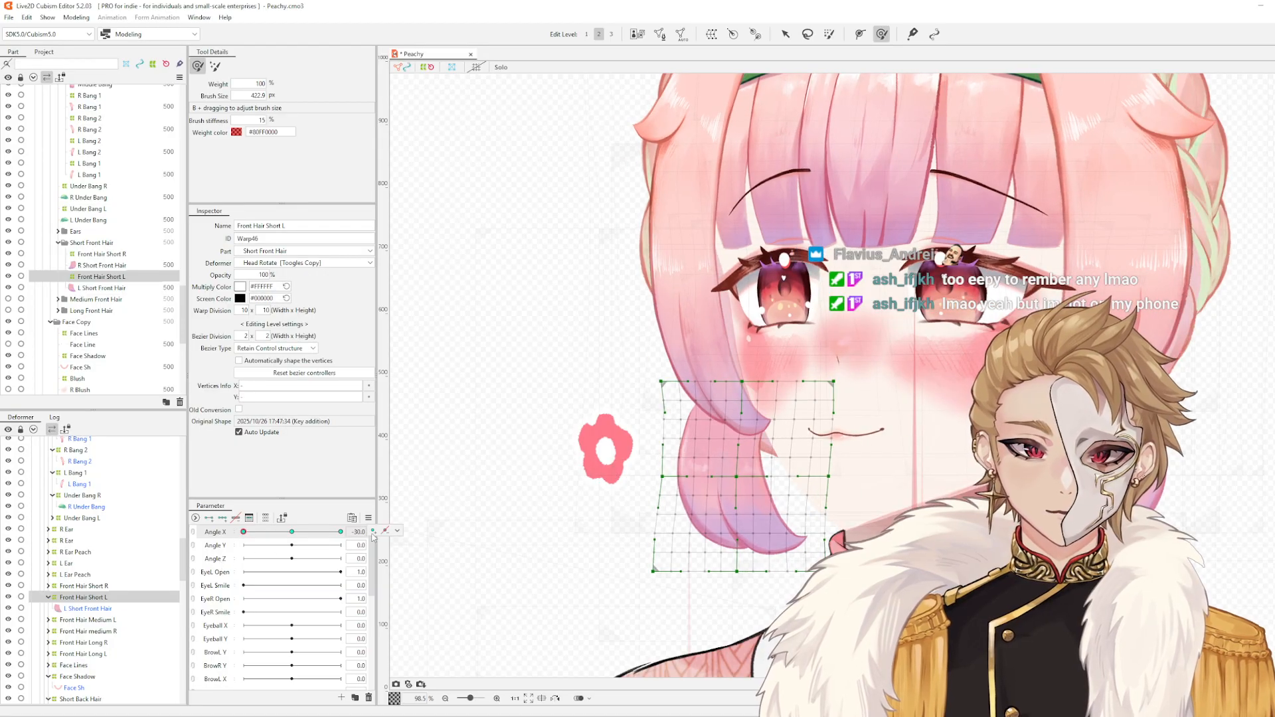
{"action": "scroll", "coordinate": [704, 541], "scroll_direction": "up", "scroll_amount": 3}
{"action": "scroll", "coordinate": [874, 512], "scroll_direction": "down", "scroll_amount": 10}
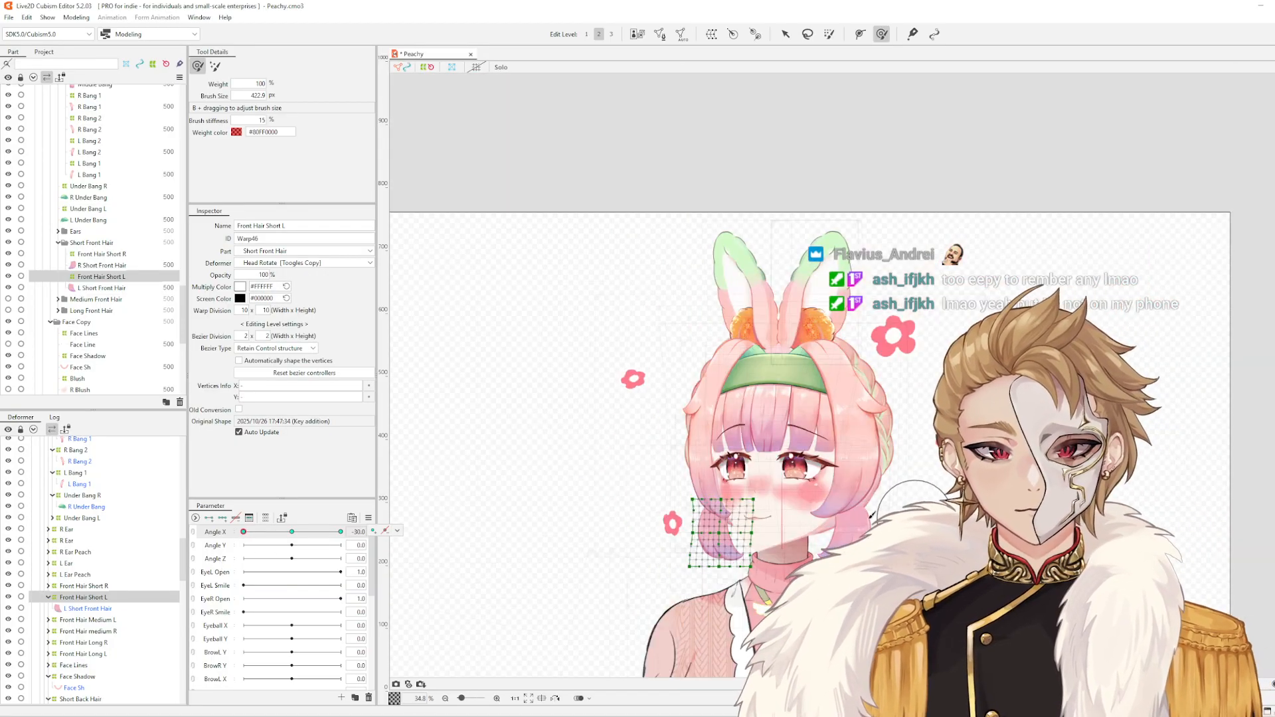
{"action": "scroll", "coordinate": [872, 515], "scroll_direction": "up", "scroll_amount": 6}
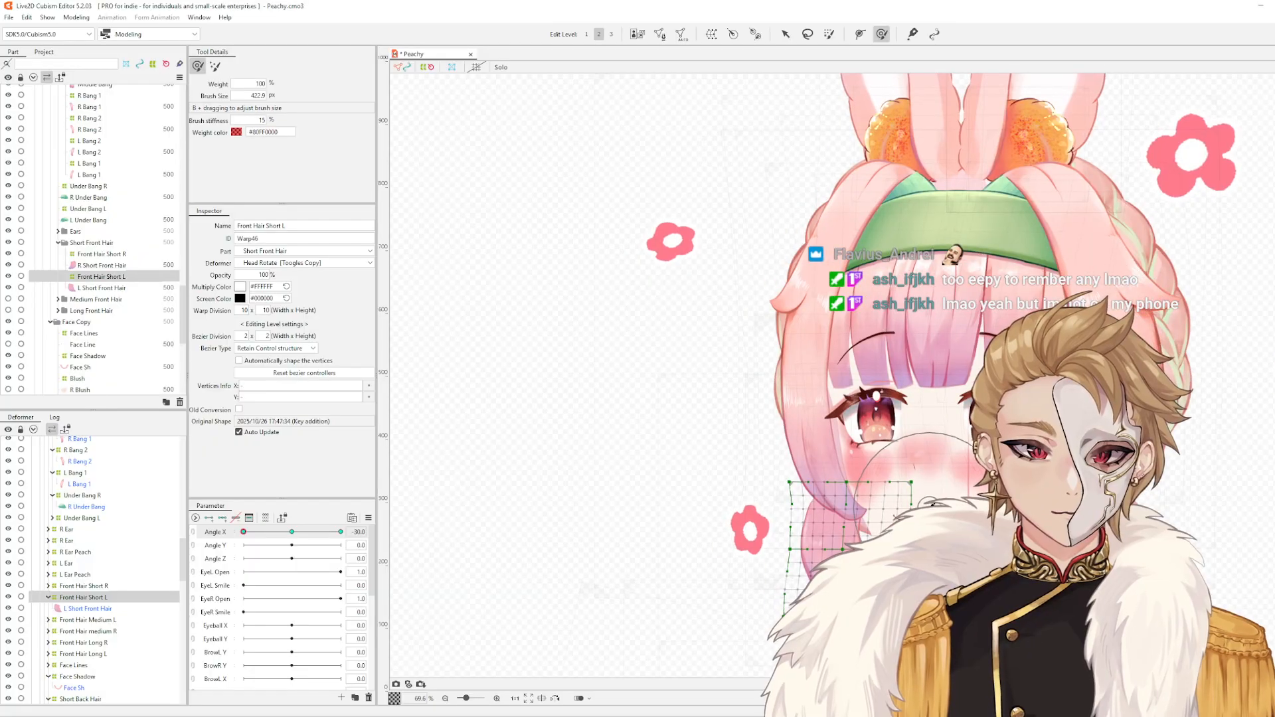
{"action": "scroll", "coordinate": [835, 525], "scroll_direction": "up", "scroll_amount": 6}
{"action": "left_click", "coordinate": [765, 458]}
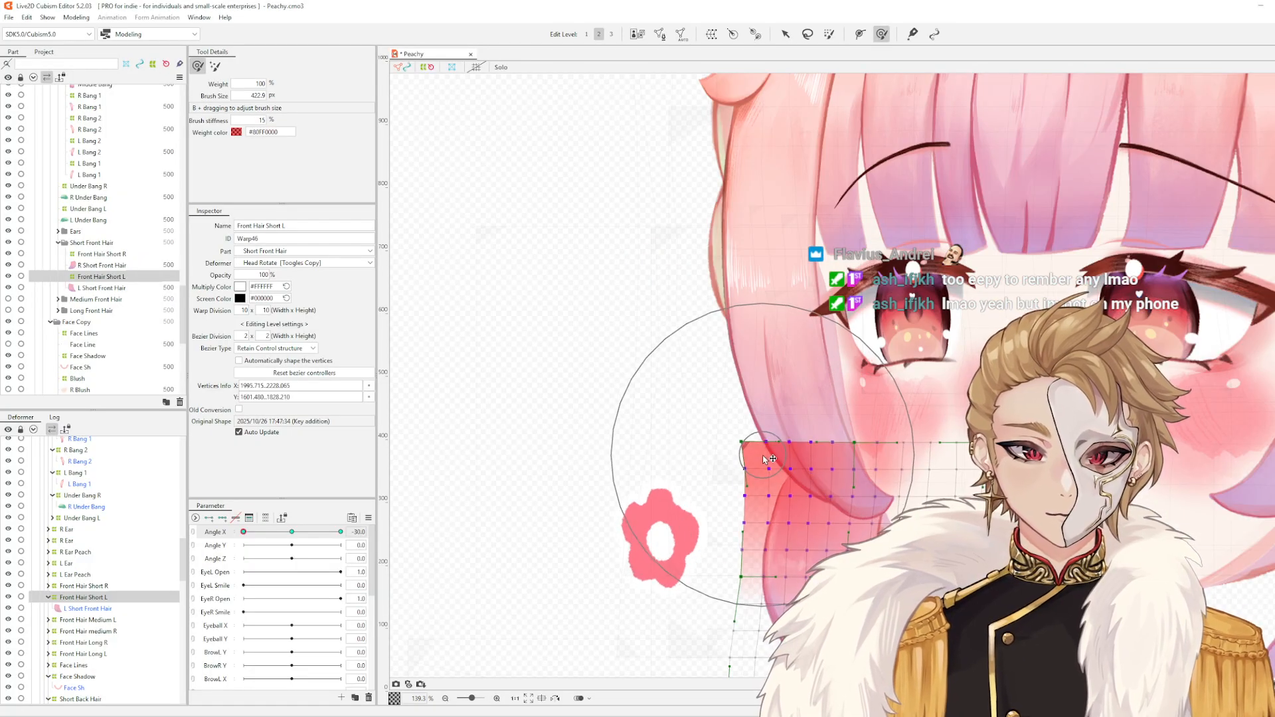
{"action": "left_click_drag", "start_coordinate": [1048, 496], "coordinate": [728, 390]}
{"action": "scroll", "coordinate": [945, 475], "scroll_direction": "down", "scroll_amount": 3}
{"action": "scroll", "coordinate": [967, 475], "scroll_direction": "up", "scroll_amount": 2}
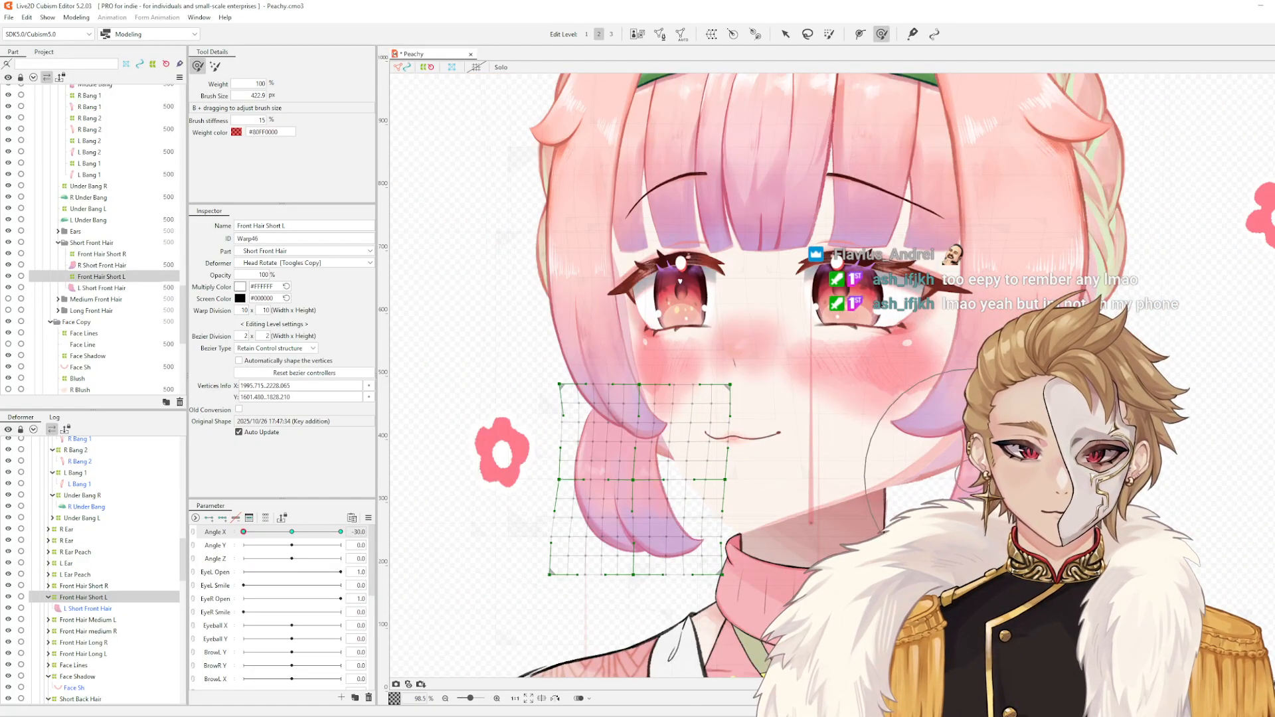
- Set Angle X to 30 and shift the upper part of the Front Hair Short L warp inward with a deform brush of about 622 px
{"action": "left_click_drag", "start_coordinate": [903, 500], "coordinate": [948, 474]}
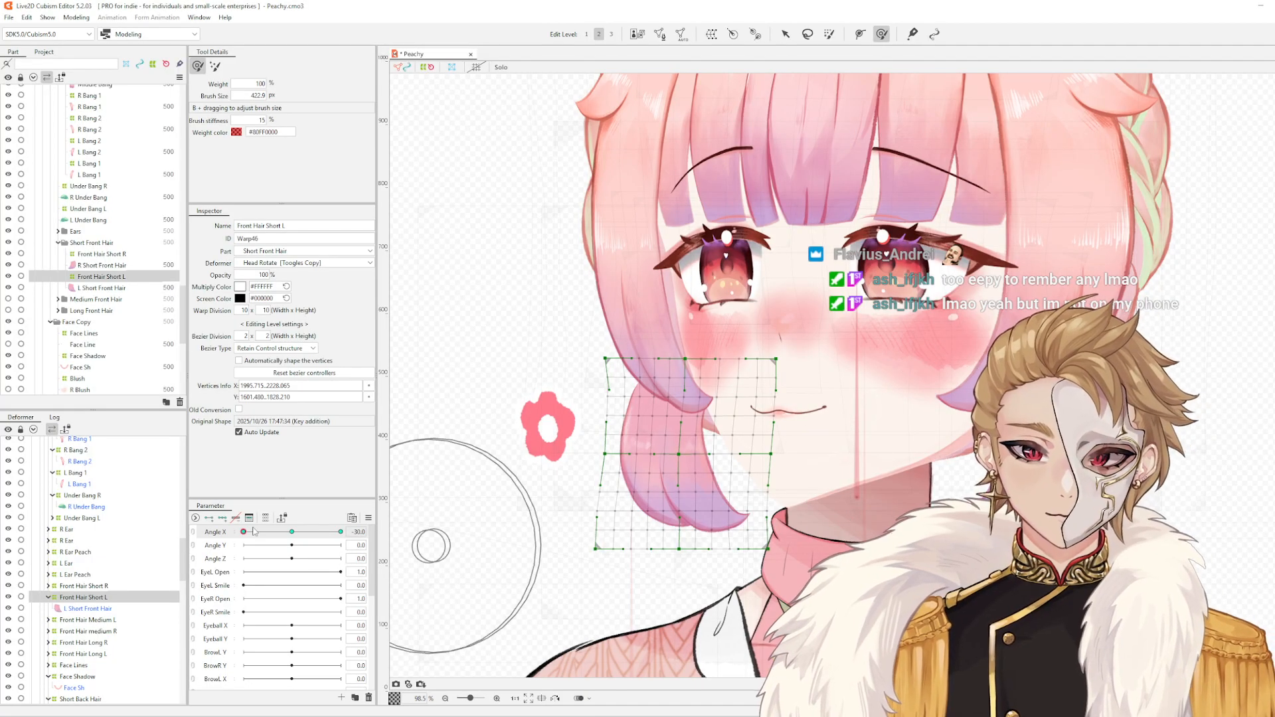
{"action": "left_click_drag", "start_coordinate": [254, 531], "coordinate": [340, 531]}
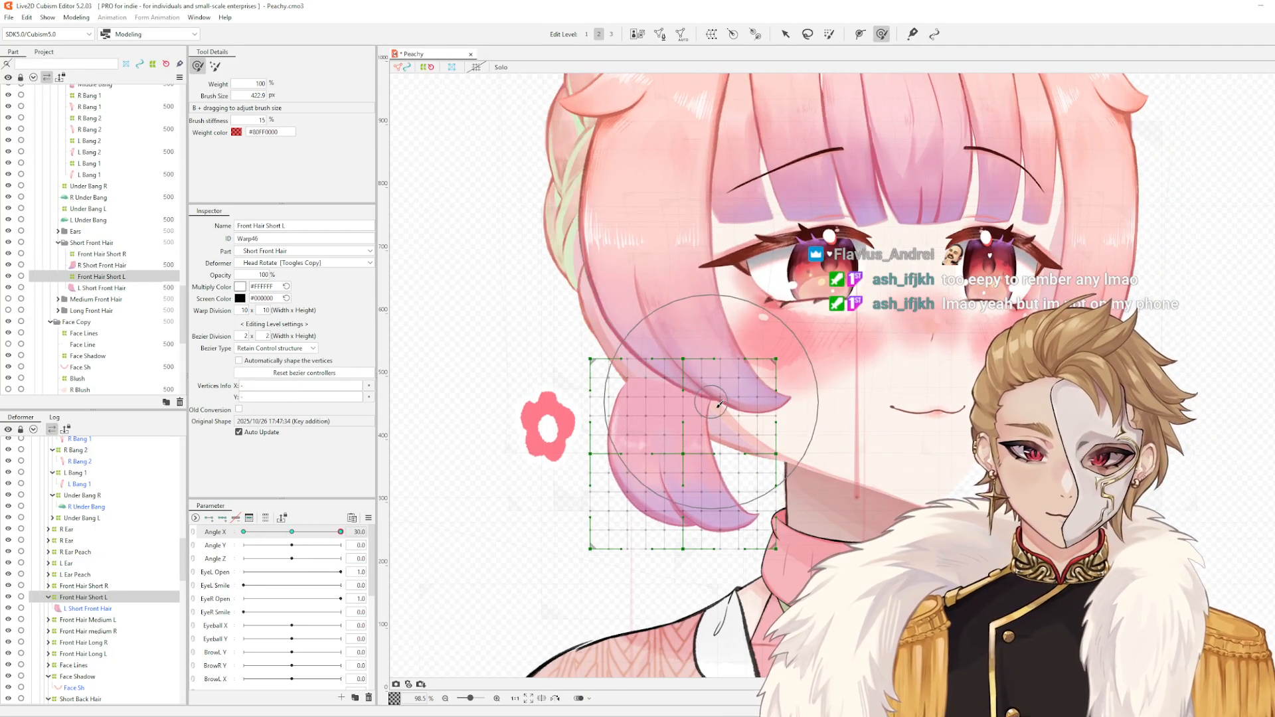
{"action": "left_click_drag", "start_coordinate": [707, 397], "coordinate": [719, 435]}
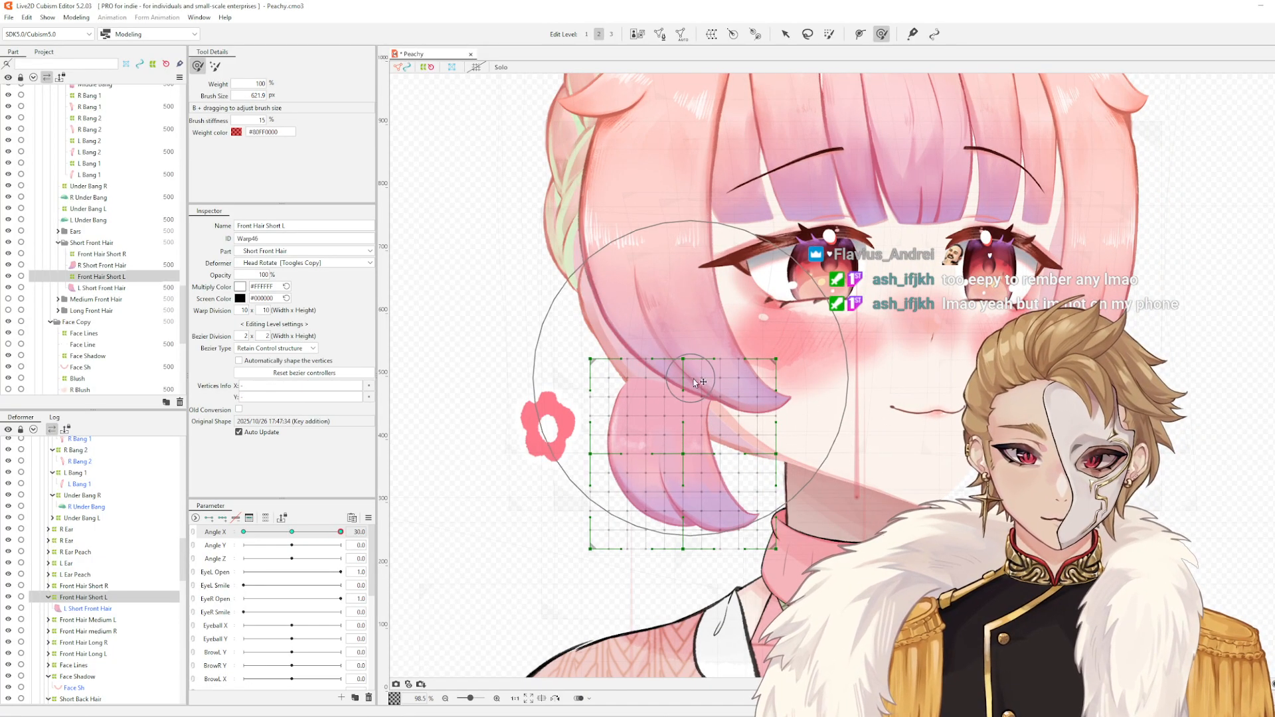
{"action": "left_click_drag", "start_coordinate": [692, 378], "coordinate": [703, 380]}
{"action": "left_click_drag", "start_coordinate": [613, 364], "coordinate": [623, 365]}
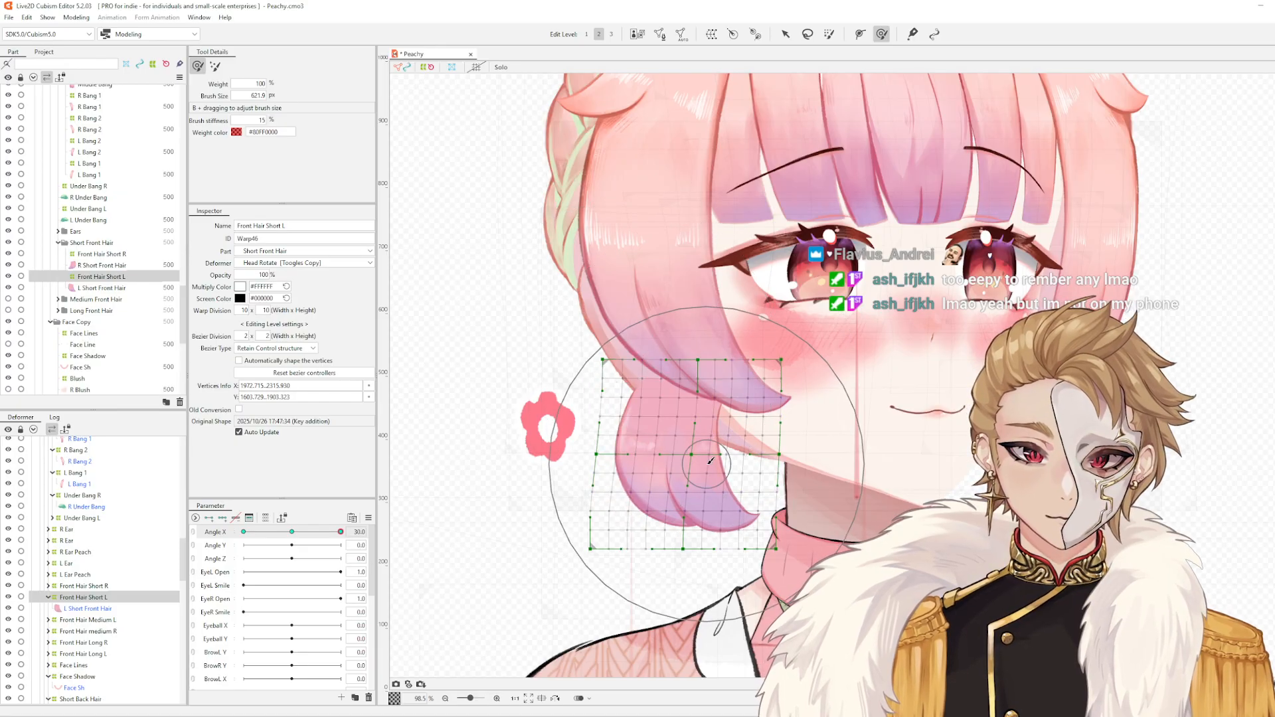
- Shape the middle and lower sides of the Front Hair Short L warp at Angle X 30, reducing the deform brush to about 358 px
{"action": "left_click_drag", "start_coordinate": [713, 469], "coordinate": [680, 401]}
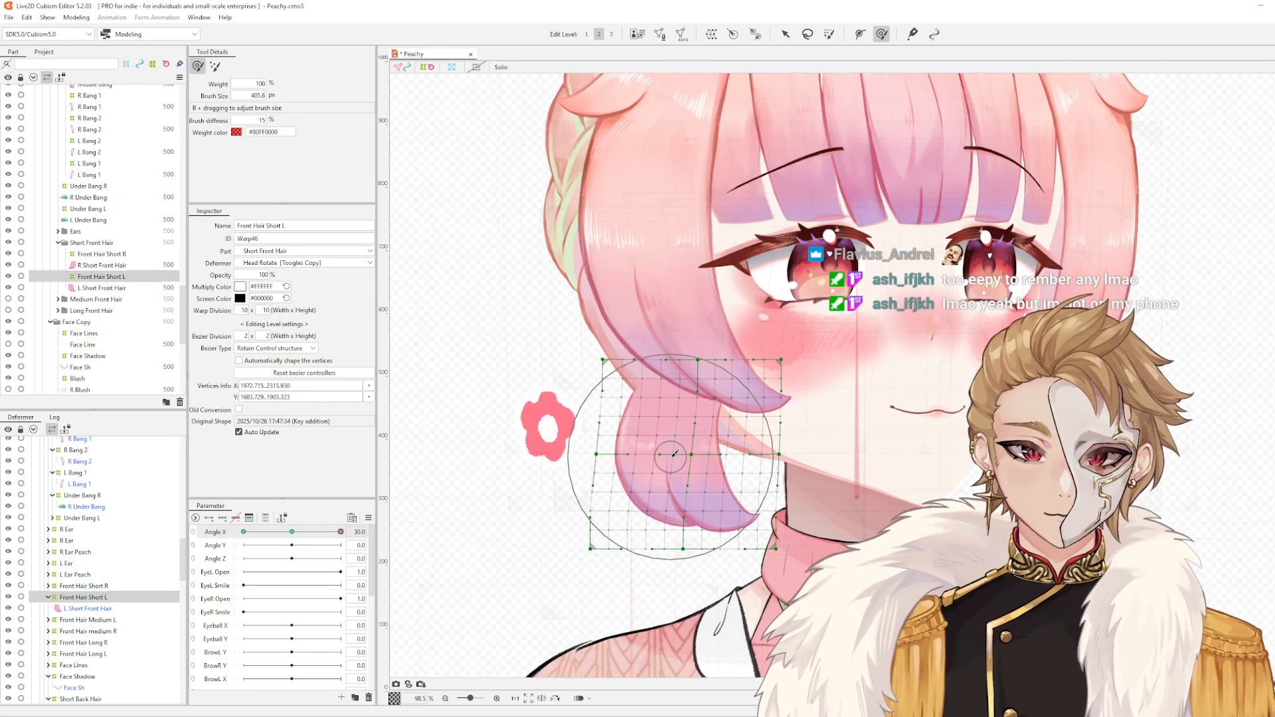
{"action": "left_click_drag", "start_coordinate": [666, 456], "coordinate": [761, 475]}
{"action": "left_click_drag", "start_coordinate": [663, 499], "coordinate": [647, 530]}
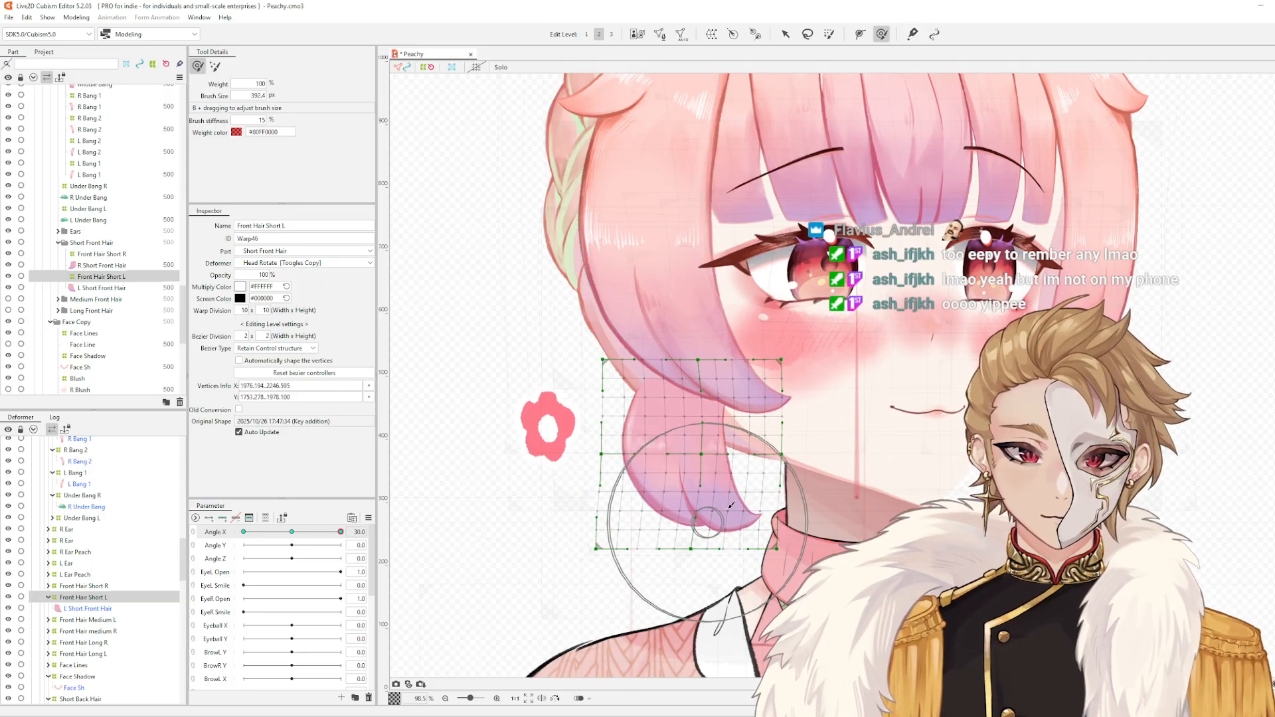
{"action": "left_click_drag", "start_coordinate": [724, 489], "coordinate": [761, 517]}
{"action": "left_click_drag", "start_coordinate": [744, 445], "coordinate": [726, 422]}
{"action": "left_click_drag", "start_coordinate": [732, 432], "coordinate": [736, 432]}
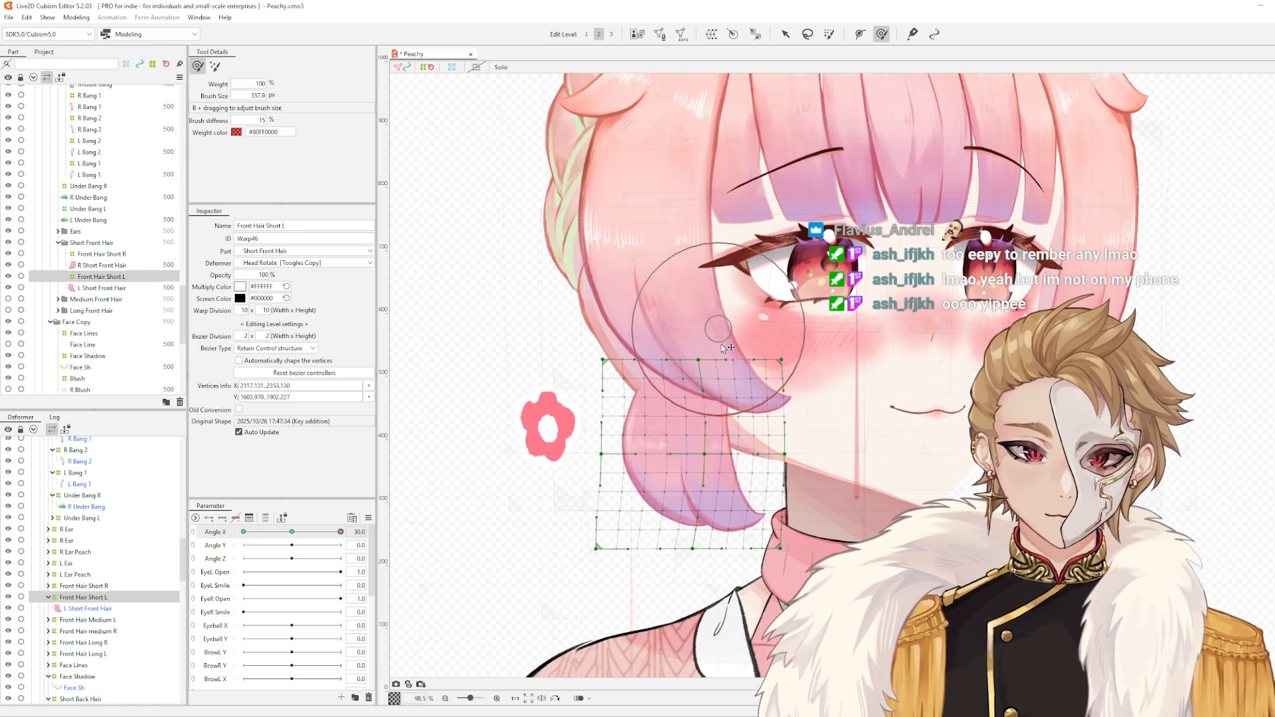
- Nudge the top edge of the Front Hair Short L warp inward at Angle X 30 with a deform brush of about 388 px
{"action": "left_click_drag", "start_coordinate": [679, 330], "coordinate": [684, 341]}
{"action": "left_click_drag", "start_coordinate": [669, 312], "coordinate": [682, 315]}
{"action": "key", "text": "ctrl+z"}
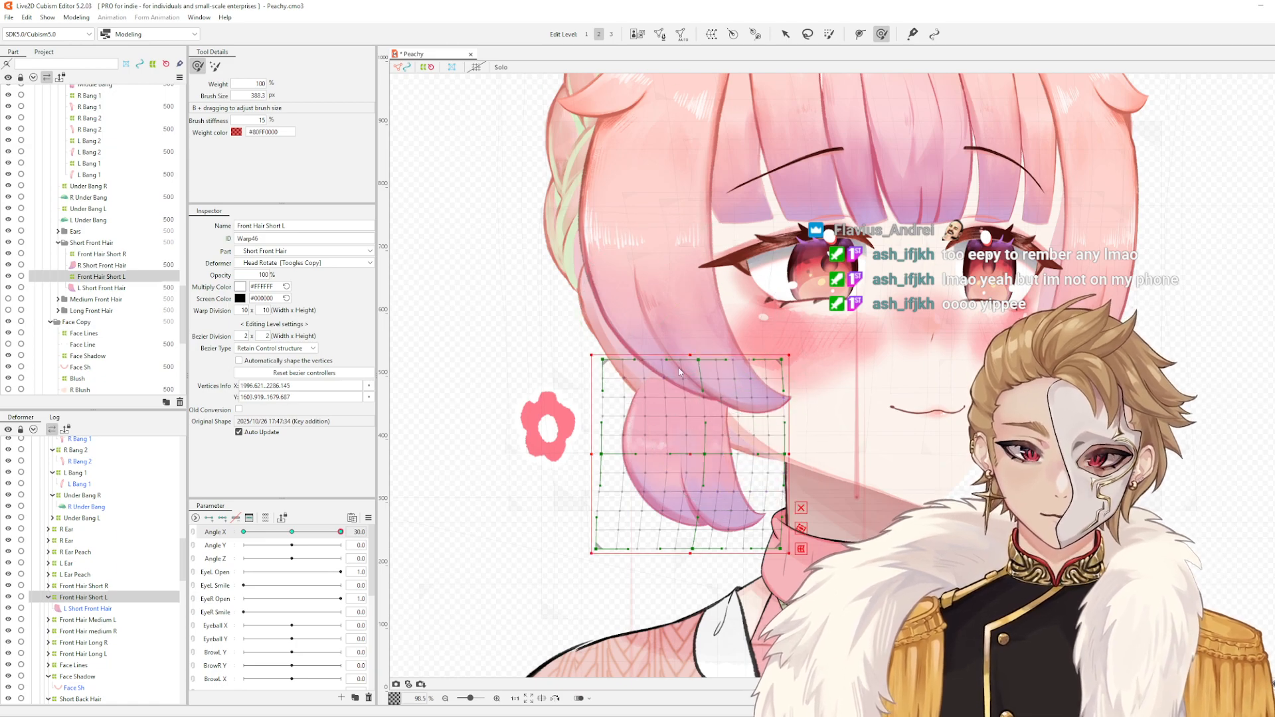
{"action": "left_click_drag", "start_coordinate": [674, 362], "coordinate": [682, 364]}
{"action": "left_click_drag", "start_coordinate": [759, 369], "coordinate": [763, 368]}
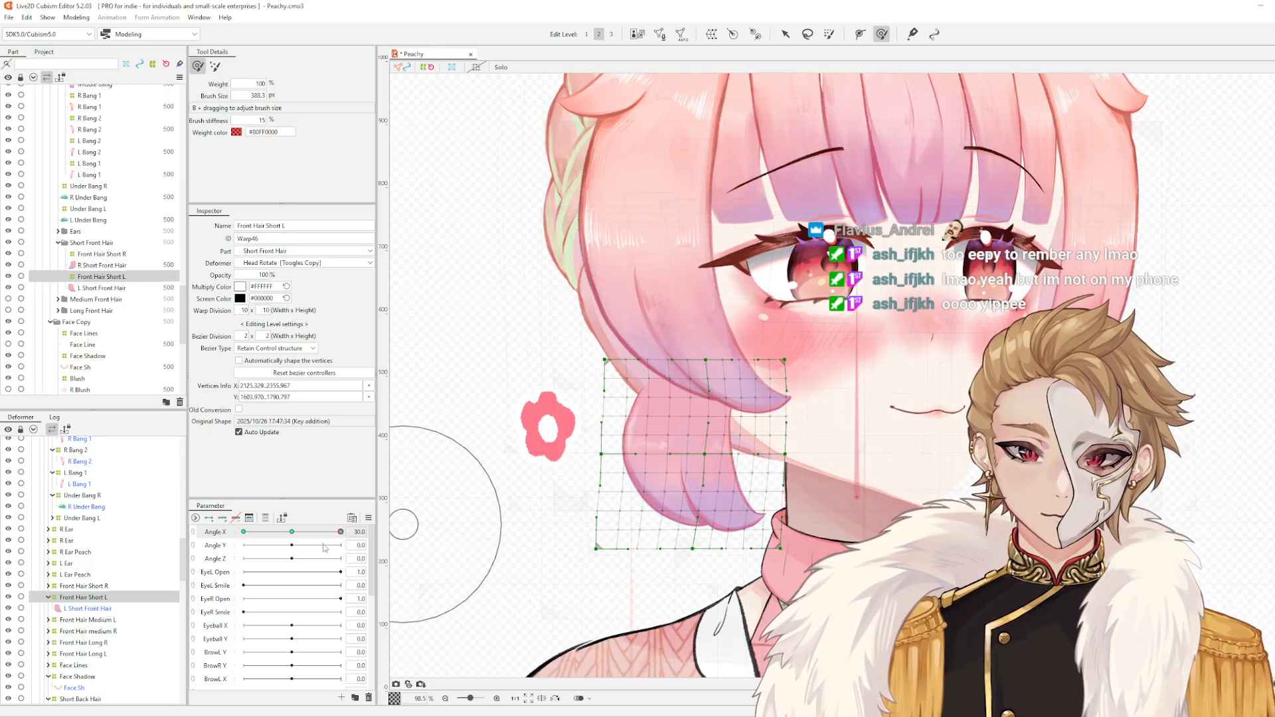
- Set Angle X to -30 and nudge the outer middle of the Front Hair Short L warp inward with a deform brush of about 429 px
{"action": "left_click_drag", "start_coordinate": [339, 531], "coordinate": [15, 550]}
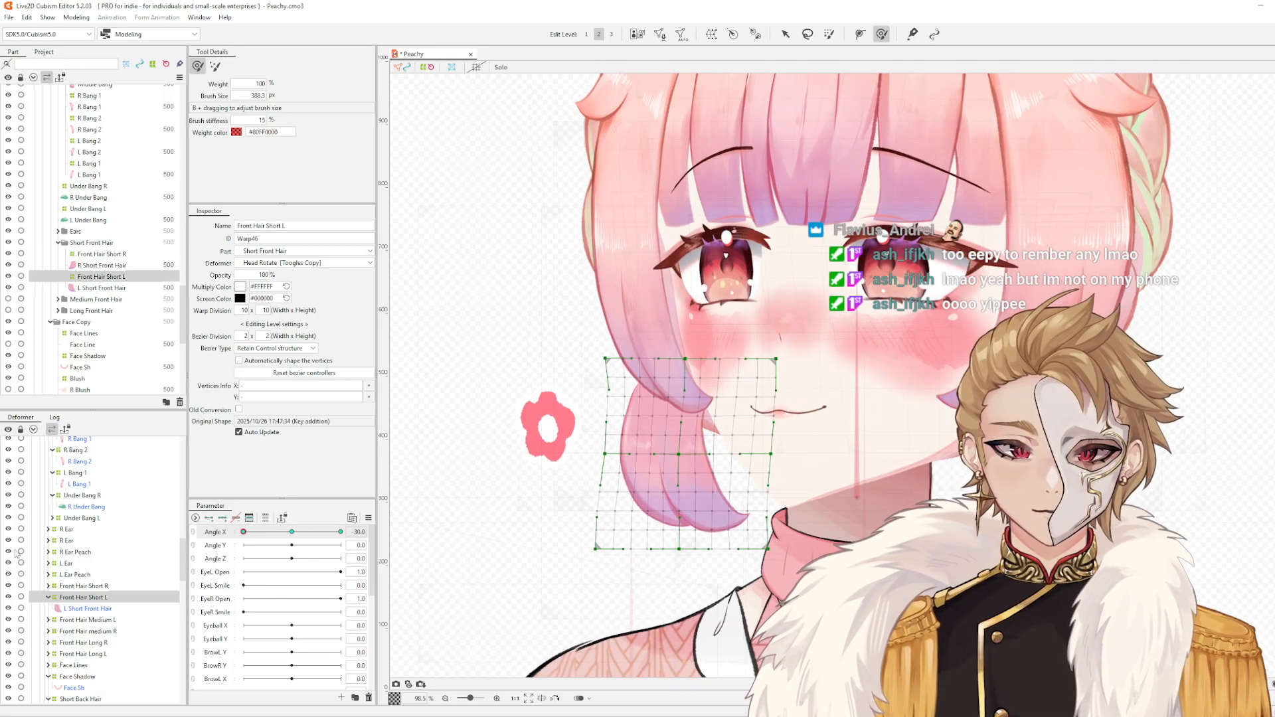
{"action": "left_click_drag", "start_coordinate": [665, 380], "coordinate": [631, 401]}
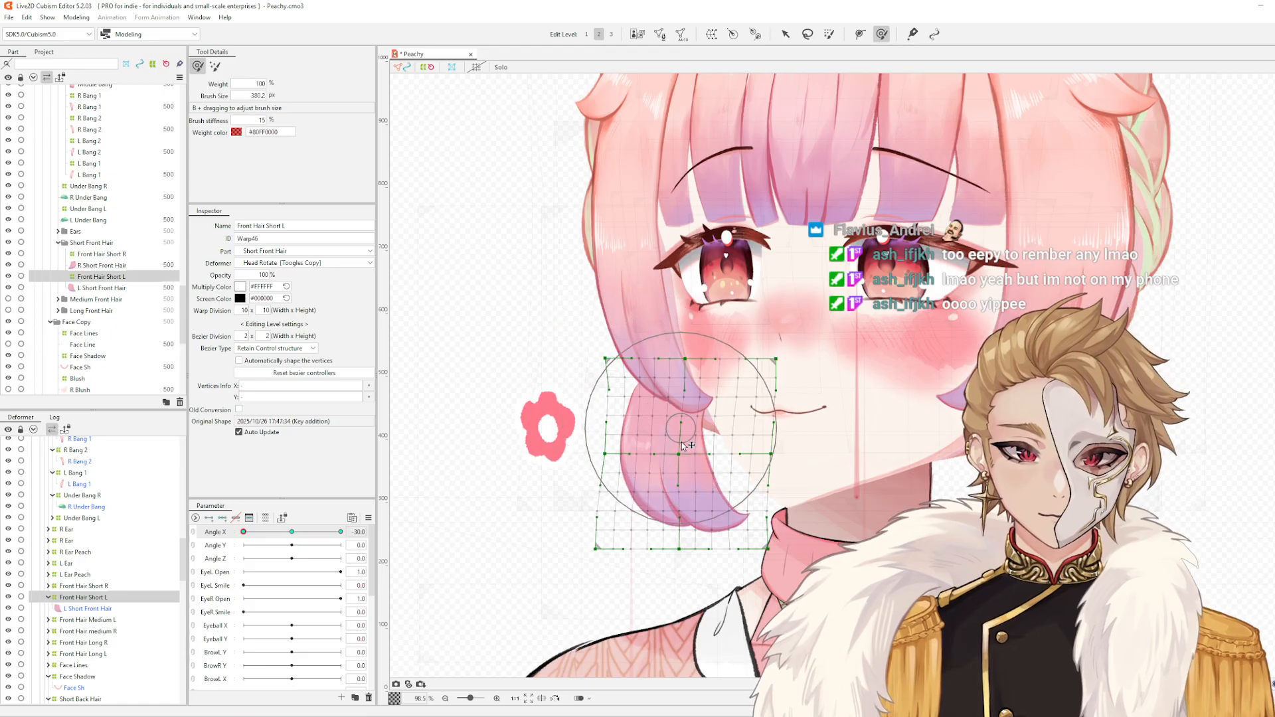
{"action": "left_click_drag", "start_coordinate": [682, 443], "coordinate": [683, 456]}
{"action": "left_click_drag", "start_coordinate": [596, 445], "coordinate": [601, 441]}
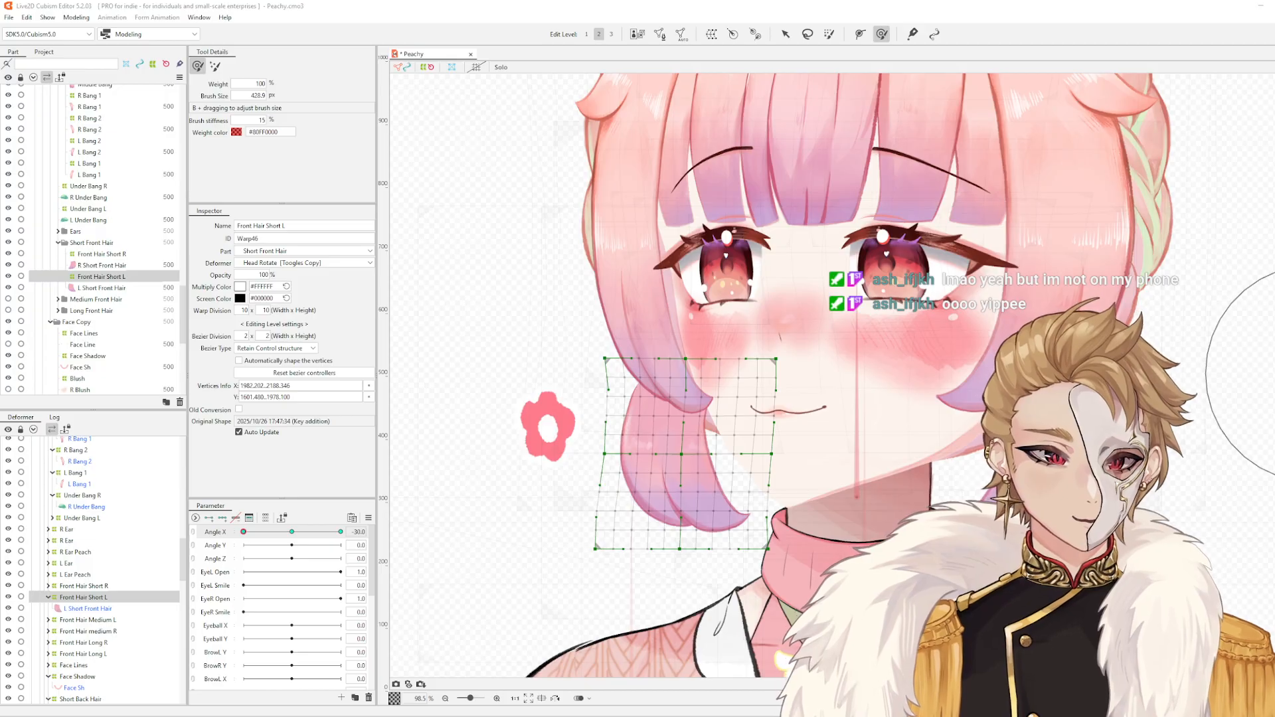
- Refine the outer side and lower inner corner of the Front Hair Short L warp at Angle X -30 with a smaller deform brush
{"action": "scroll", "coordinate": [719, 385], "scroll_direction": "up", "scroll_amount": 2}
{"action": "left_click_drag", "start_coordinate": [719, 386], "coordinate": [846, 392]}
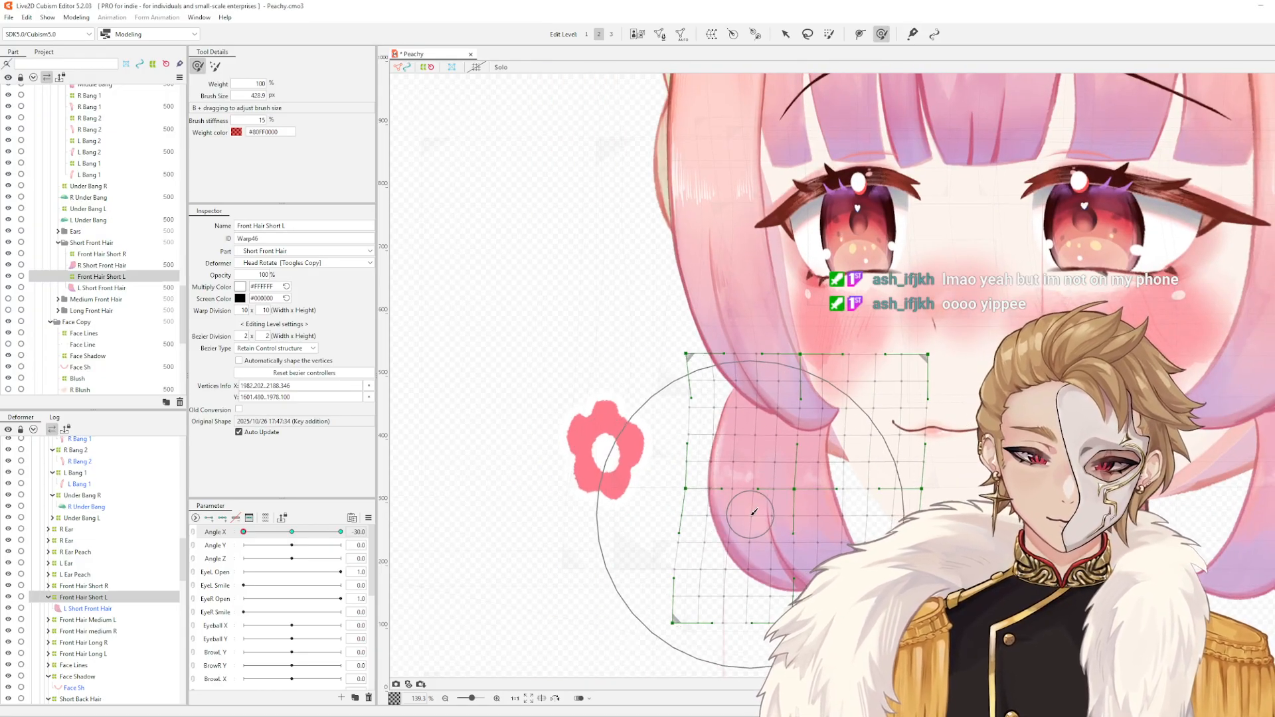
{"action": "key", "text": "b"}
{"action": "mouse_move", "coordinate": [743, 499]}
{"action": "left_mouse_down"}
{"action": "mouse_move", "coordinate": [743, 460]}
{"action": "mouse_move", "coordinate": [722, 498]}
{"action": "left_mouse_up"}
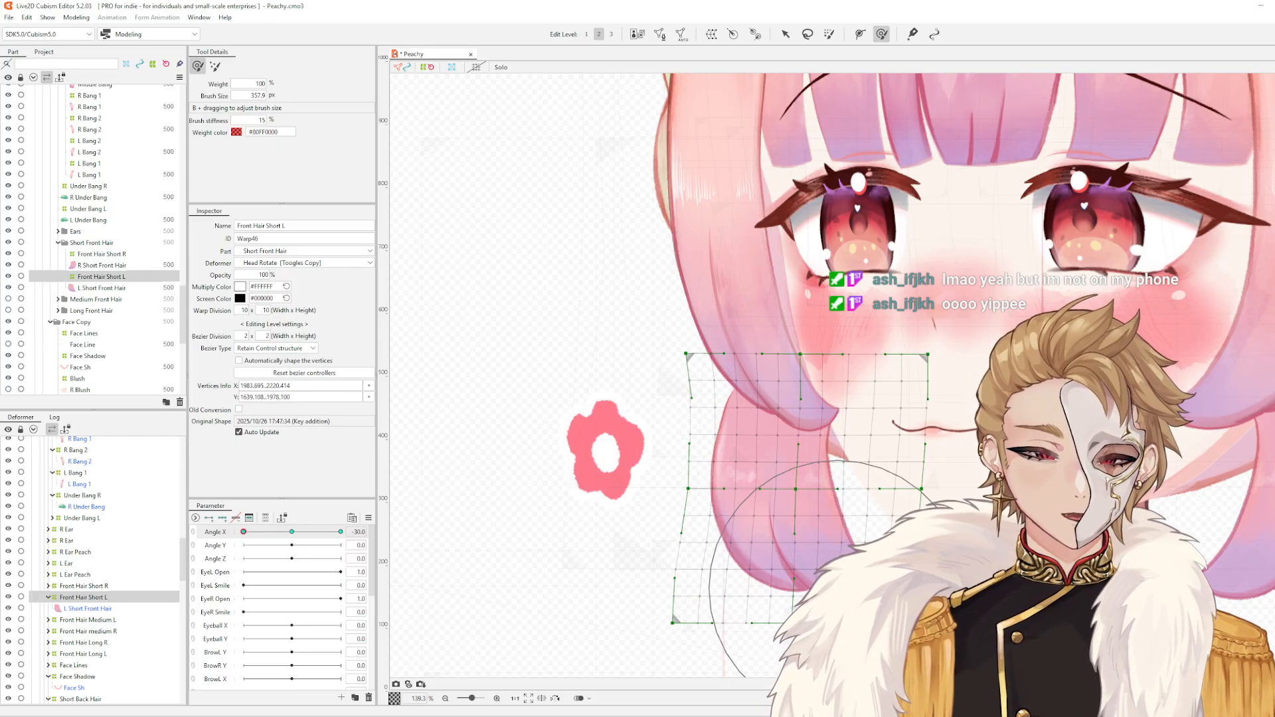
{"action": "key", "text": "b"}
{"action": "left_click_drag", "start_coordinate": [806, 536], "coordinate": [807, 549]}
{"action": "left_click_drag", "start_coordinate": [820, 622], "coordinate": [818, 623]}
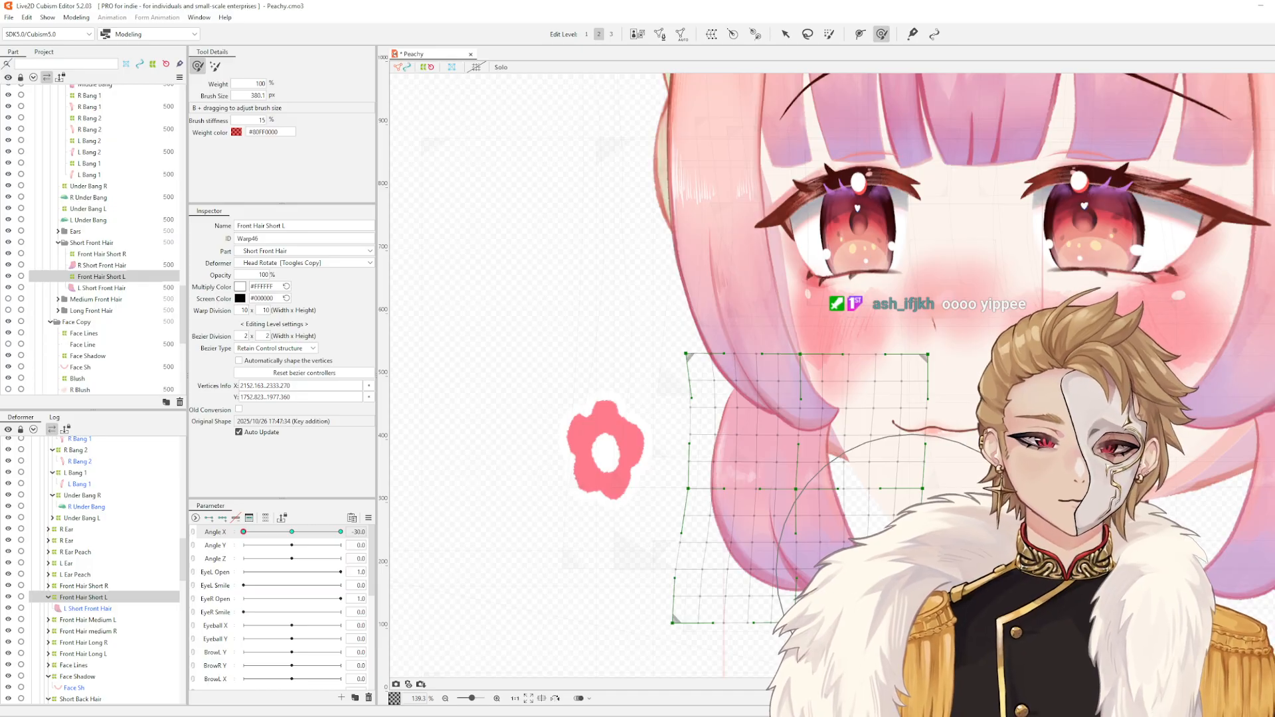
- Return Angle X to 30 and push the Front Hair Short L warp further toward the face with a deform brush of about 531 px
{"action": "scroll", "coordinate": [671, 538], "scroll_direction": "down", "scroll_amount": 3}
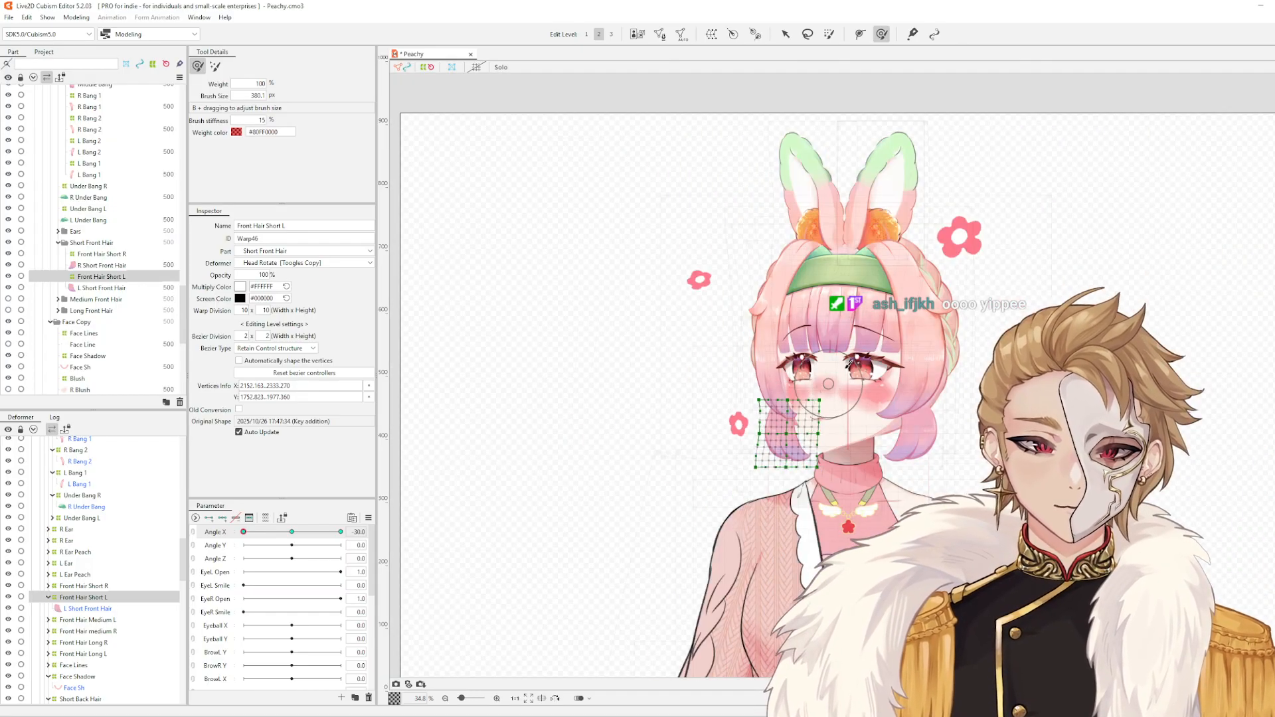
{"action": "scroll", "coordinate": [730, 491], "scroll_direction": "up", "scroll_amount": 1}
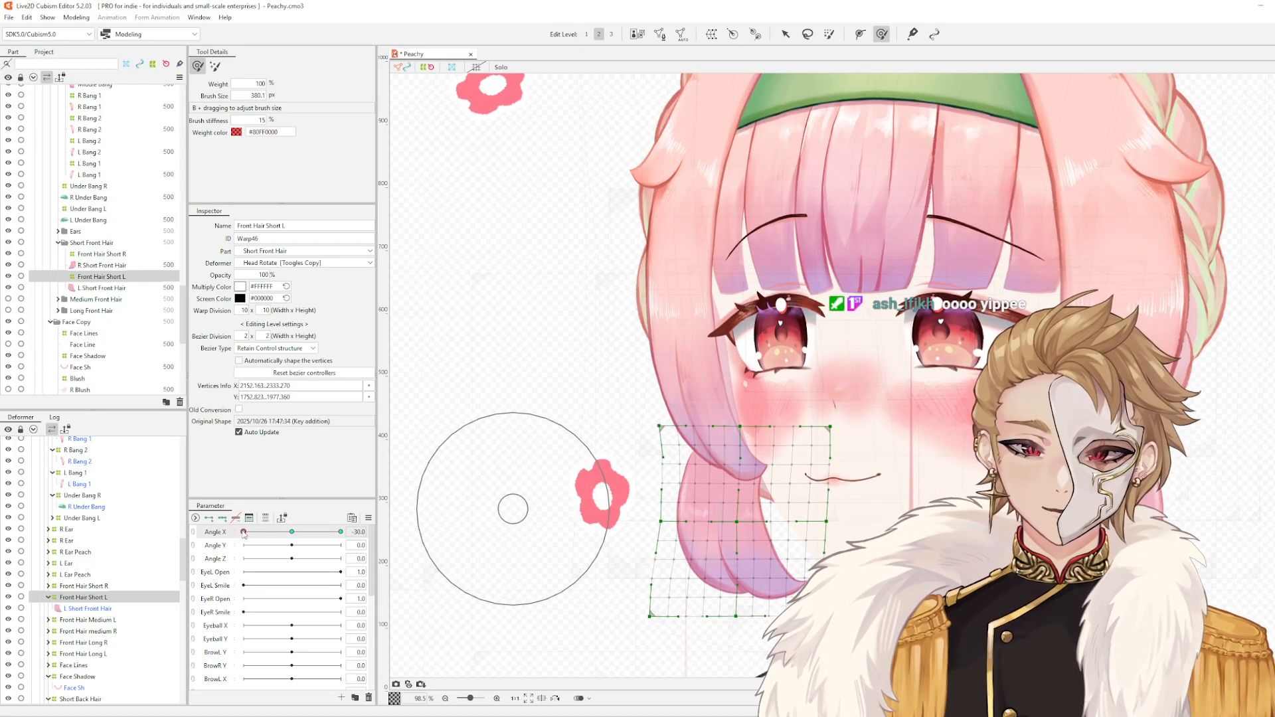
{"action": "left_click_drag", "start_coordinate": [244, 532], "coordinate": [341, 532]}
{"action": "left_click", "coordinate": [409, 546]}
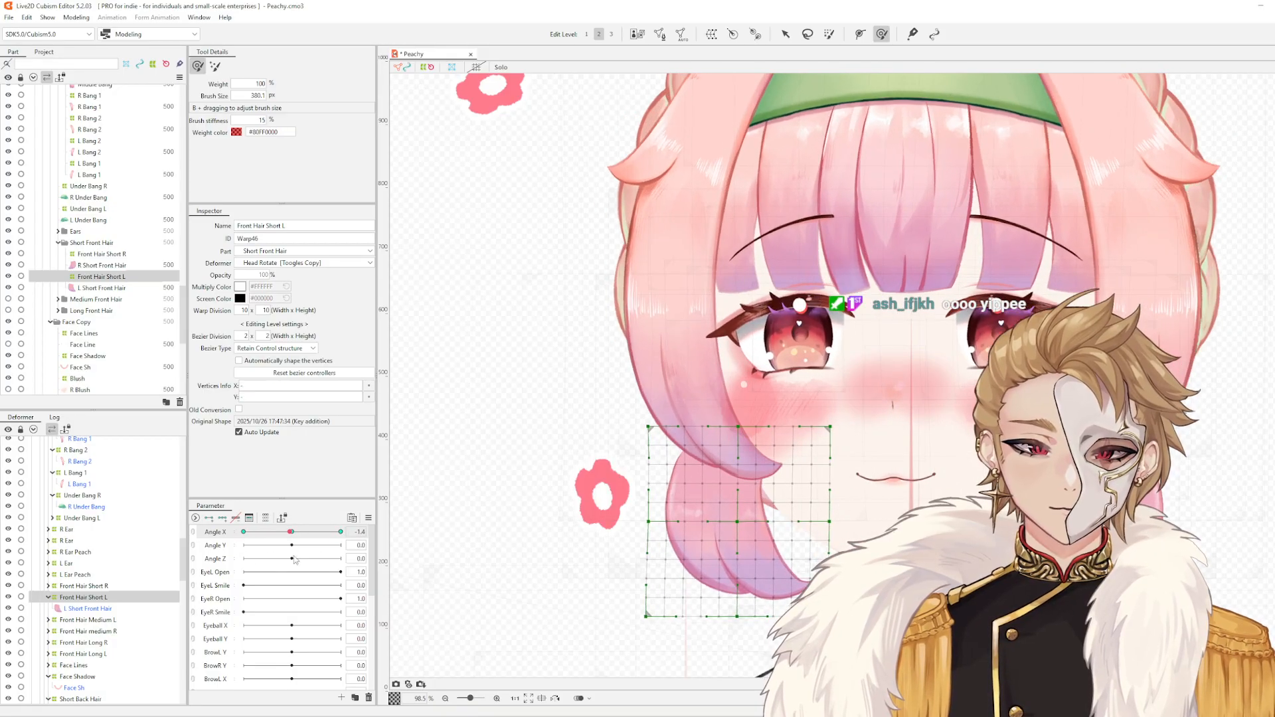
{"action": "key", "text": "b"}
{"action": "left_click_drag", "start_coordinate": [706, 492], "coordinate": [744, 492]}
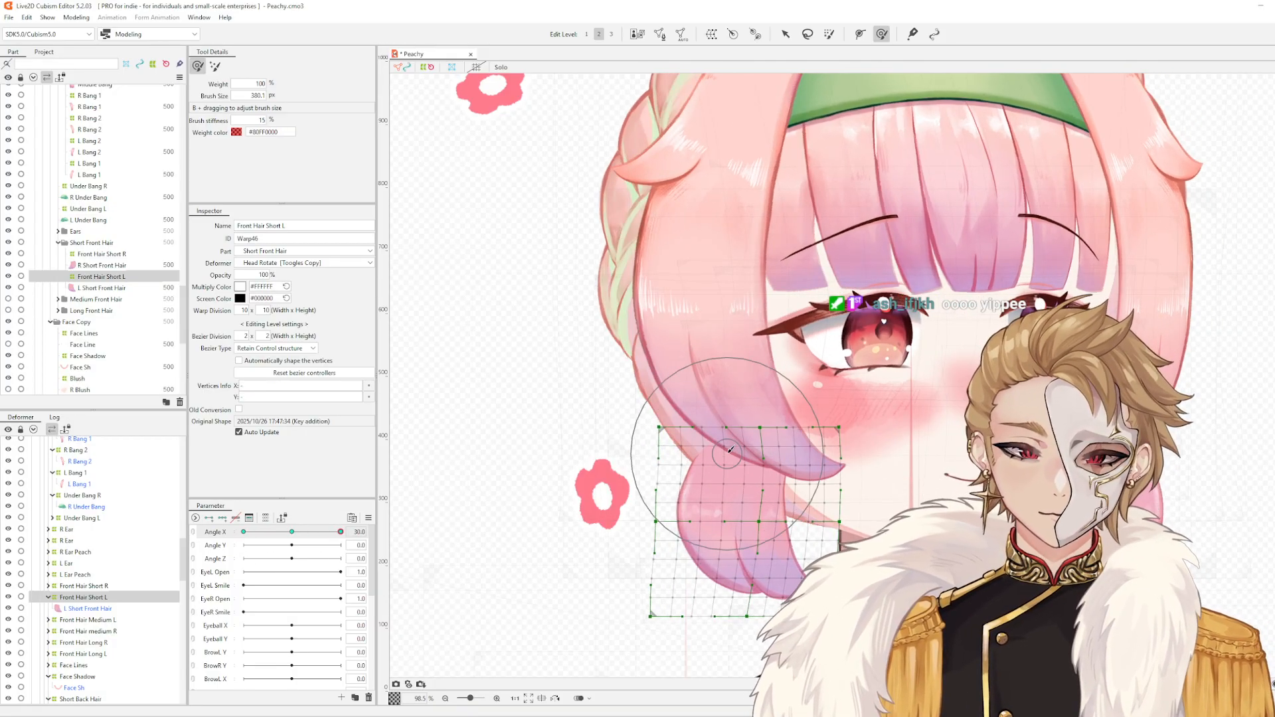
{"action": "left_click_drag", "start_coordinate": [735, 536], "coordinate": [749, 538]}
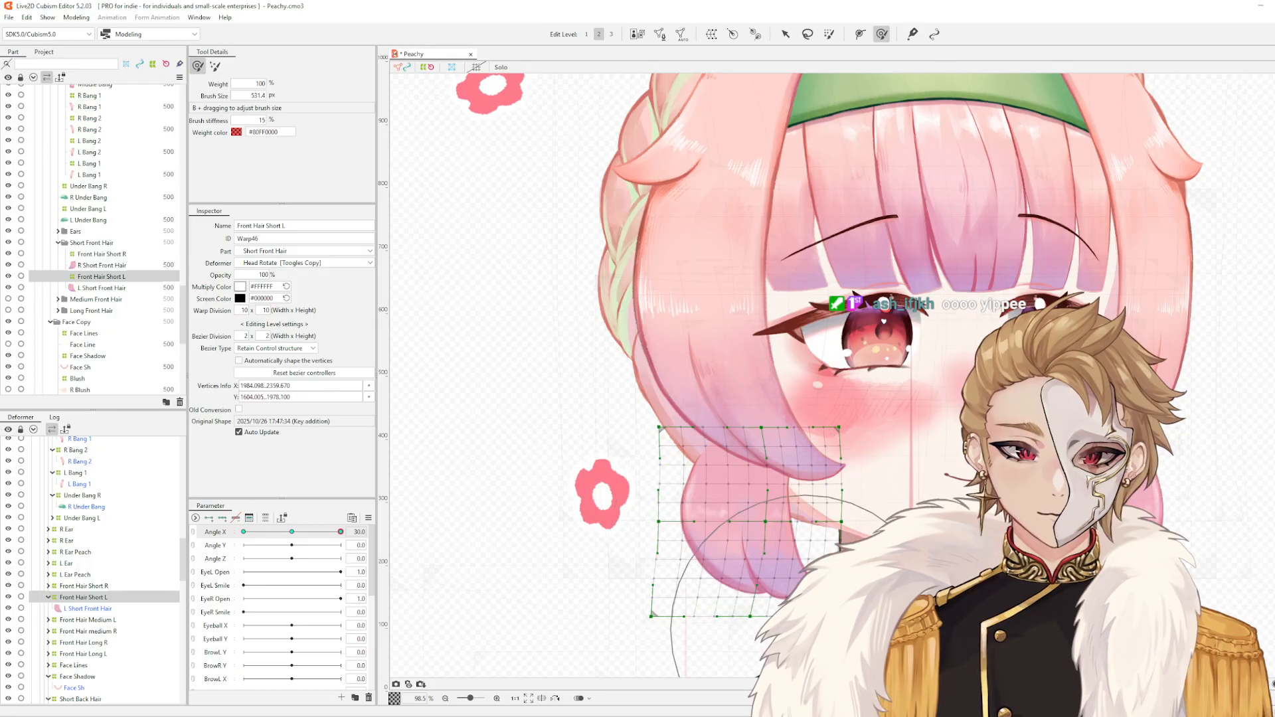
{"action": "left_click_drag", "start_coordinate": [791, 623], "coordinate": [793, 620]}
{"action": "left_click_drag", "start_coordinate": [749, 415], "coordinate": [759, 417]}
{"action": "mouse_move", "coordinate": [796, 538]}
{"action": "left_mouse_down"}
{"action": "mouse_move", "coordinate": [758, 539]}
{"action": "mouse_move", "coordinate": [770, 542]}
{"action": "left_mouse_up"}
- Move the whole Front Hair Short L warp toward the face at Angle X 30, and refine its inner and lower parts with the deform brush
{"action": "key", "text": "v"}
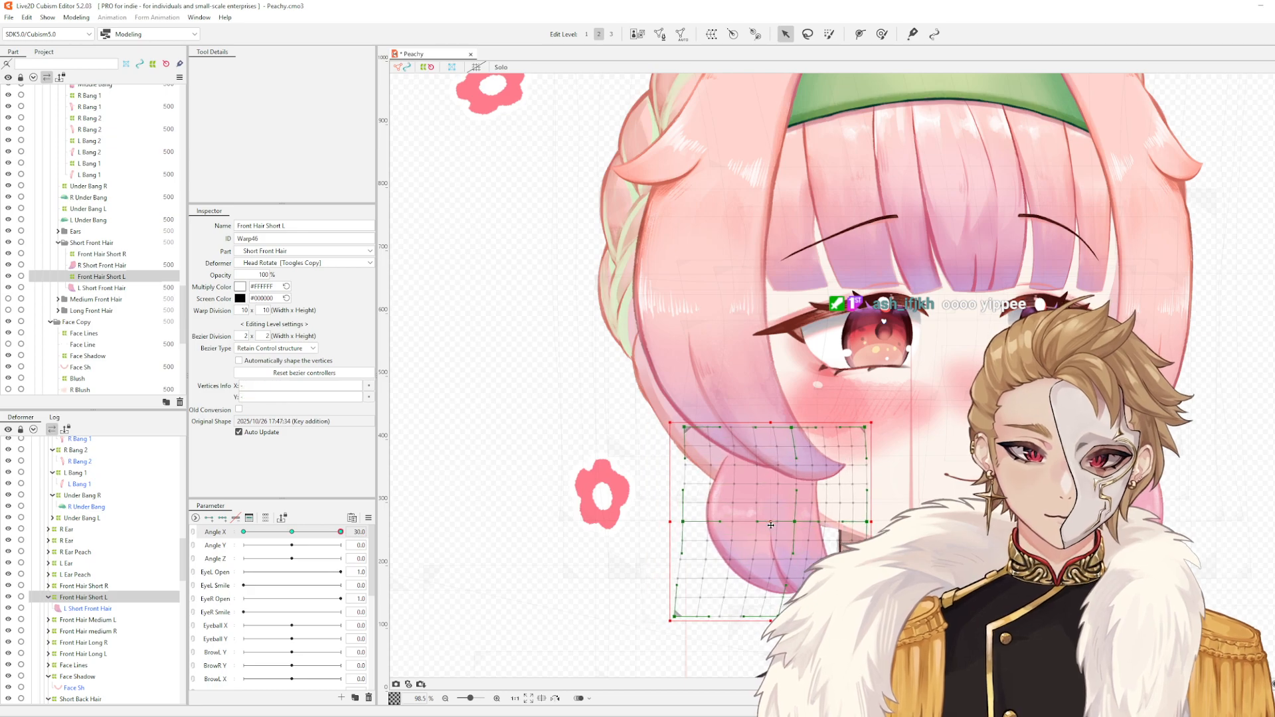
{"action": "left_click_drag", "start_coordinate": [341, 532], "coordinate": [790, 597]}
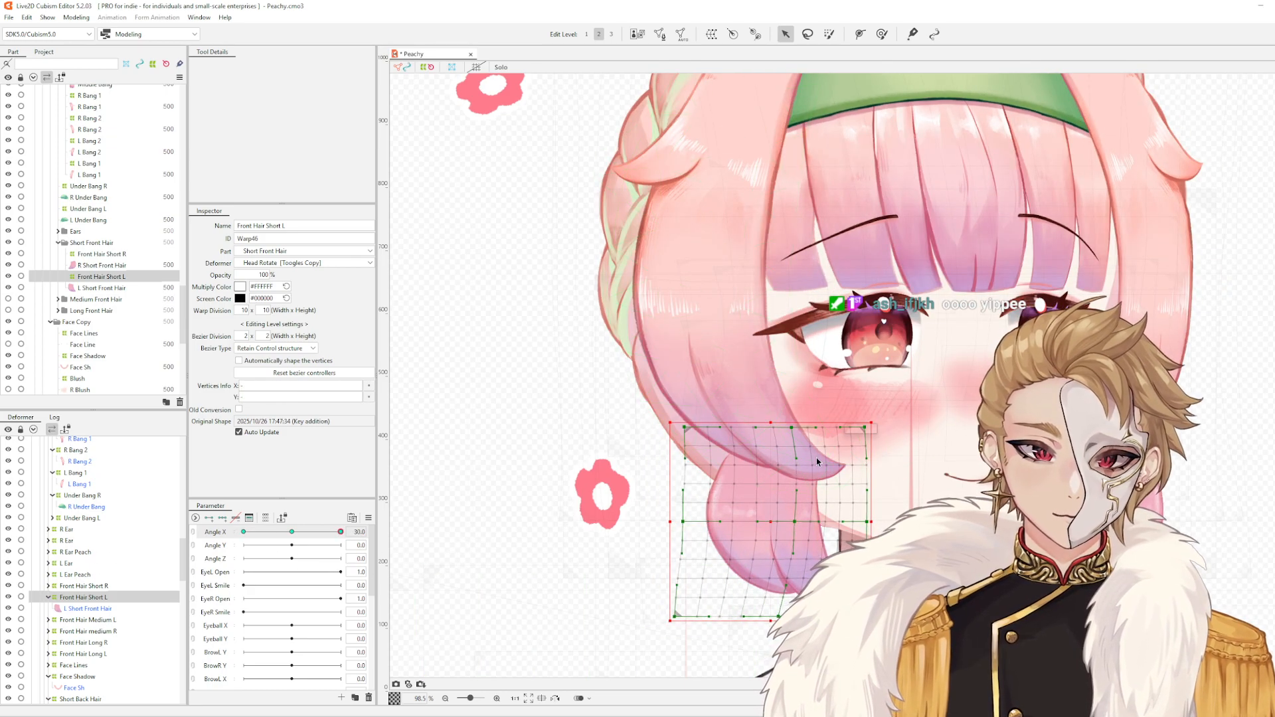
{"action": "key", "text": "b"}
{"action": "left_click_drag", "start_coordinate": [796, 441], "coordinate": [793, 441]}
{"action": "key", "text": "b"}
{"action": "mouse_move", "coordinate": [790, 593]}
{"action": "left_mouse_down"}
{"action": "mouse_move", "coordinate": [677, 584]}
{"action": "mouse_move", "coordinate": [727, 598]}
{"action": "mouse_move", "coordinate": [721, 573]}
{"action": "left_mouse_up"}
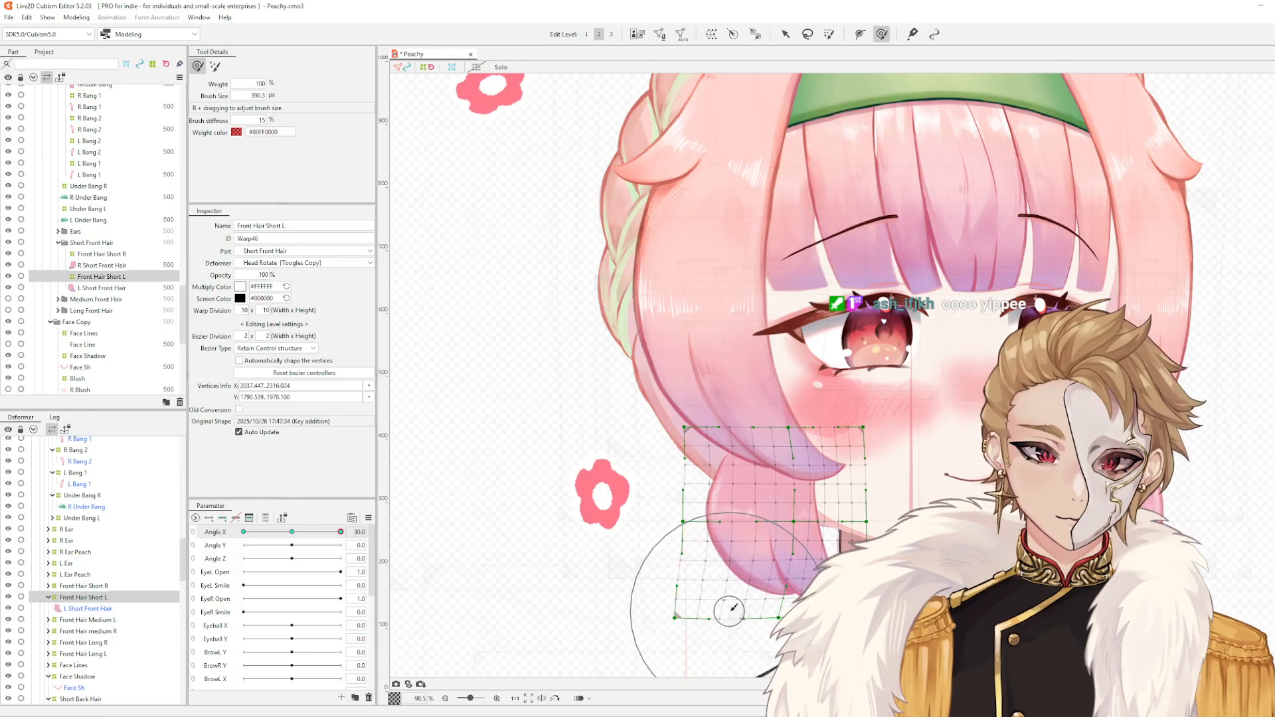
{"action": "key", "text": "b"}
{"action": "left_click_drag", "start_coordinate": [707, 512], "coordinate": [707, 535]}
- Set Angle X to -30 and pull the outer middle of the Front Hair Short L warp outward with a deform brush of about 488 px
{"action": "left_click_drag", "start_coordinate": [340, 531], "coordinate": [326, 532]}
{"action": "left_click", "coordinate": [244, 532]}
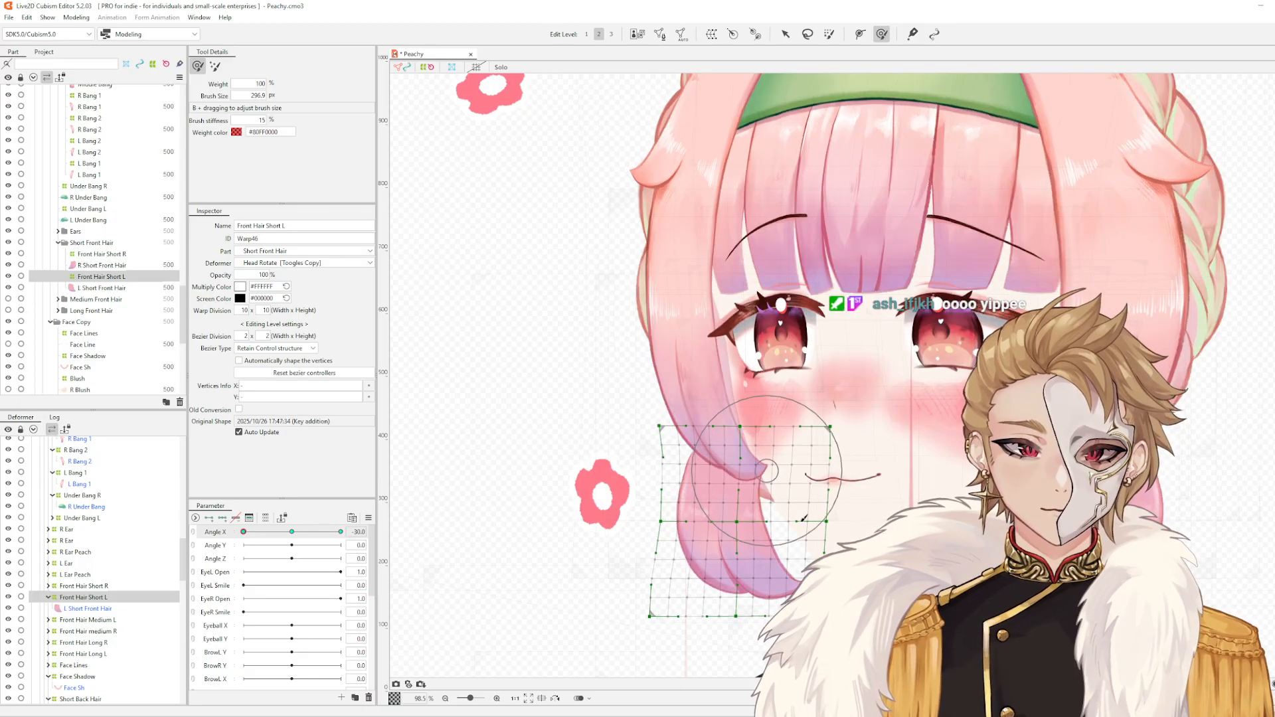
{"action": "key", "text": "b"}
{"action": "left_click_drag", "start_coordinate": [796, 463], "coordinate": [809, 512]}
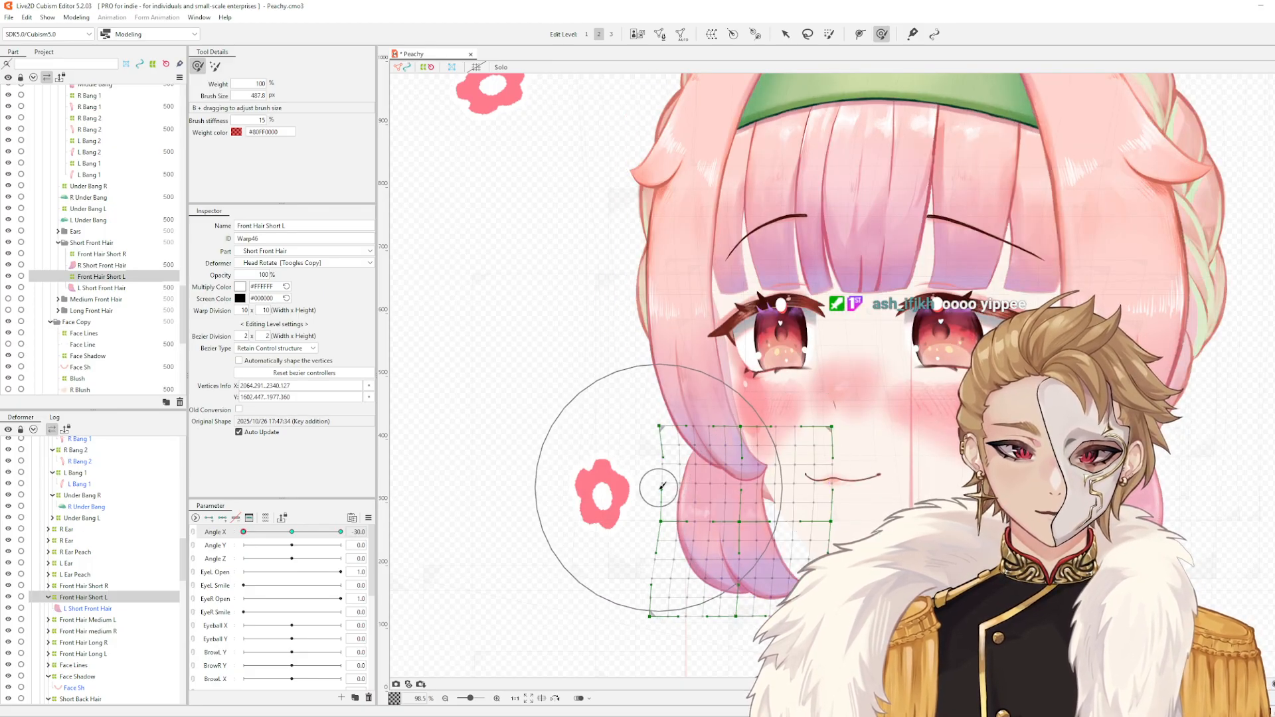
{"action": "left_click_drag", "start_coordinate": [659, 486], "coordinate": [648, 488]}
{"action": "key", "text": "ctrl+z"}
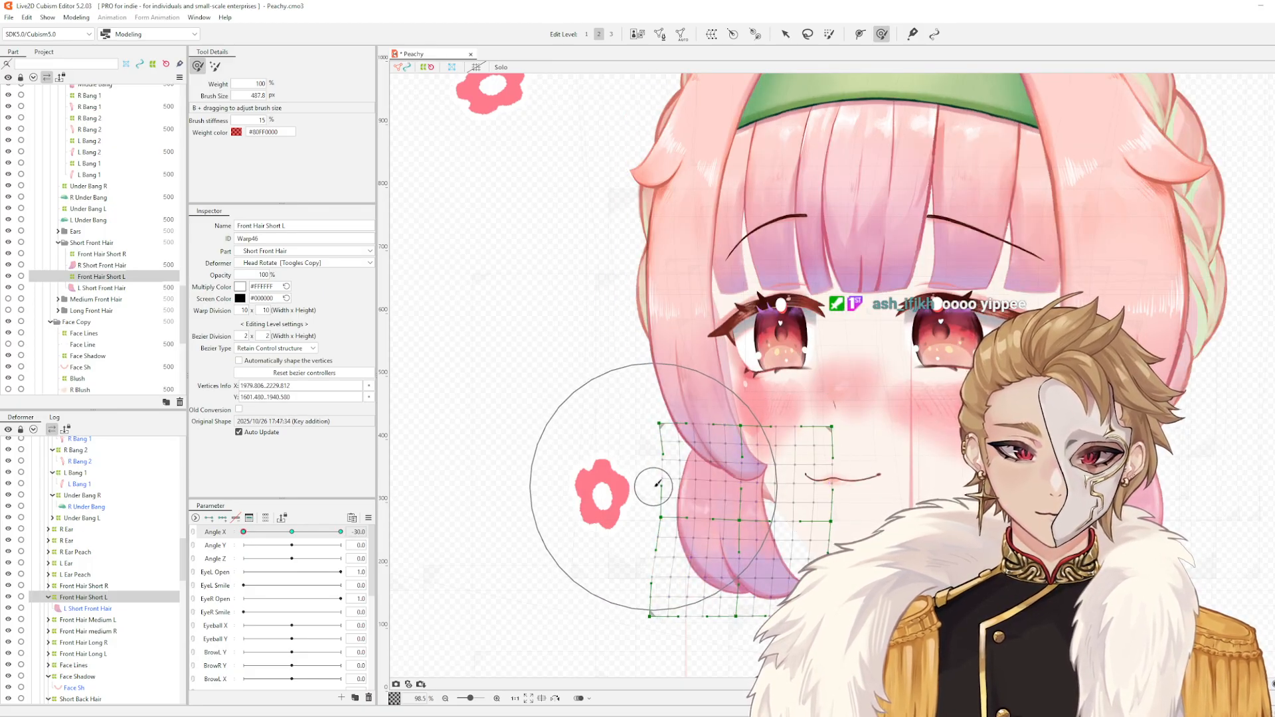
{"action": "key", "text": "b"}
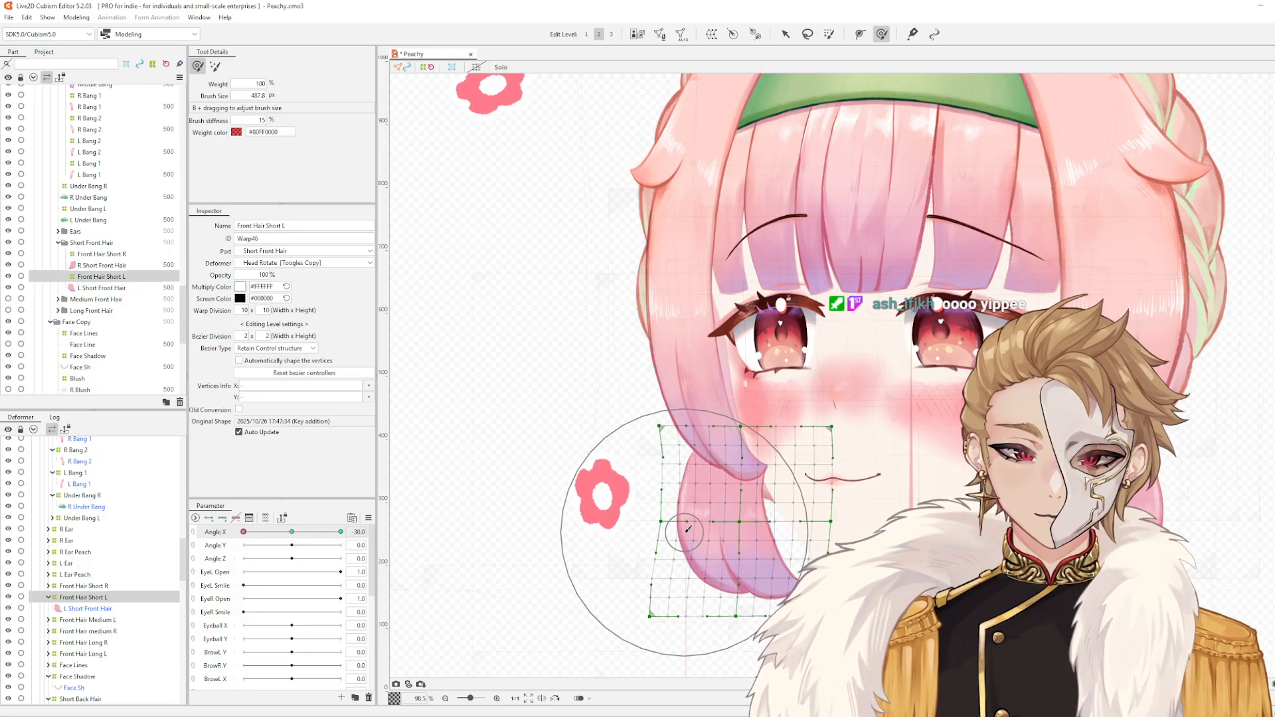
{"action": "left_click_drag", "start_coordinate": [677, 505], "coordinate": [661, 521]}
- Move the whole Front Hair Short L warp slightly away from the face at Angle X -30 and compare both extremes of the head turn
{"action": "key", "text": "v"}
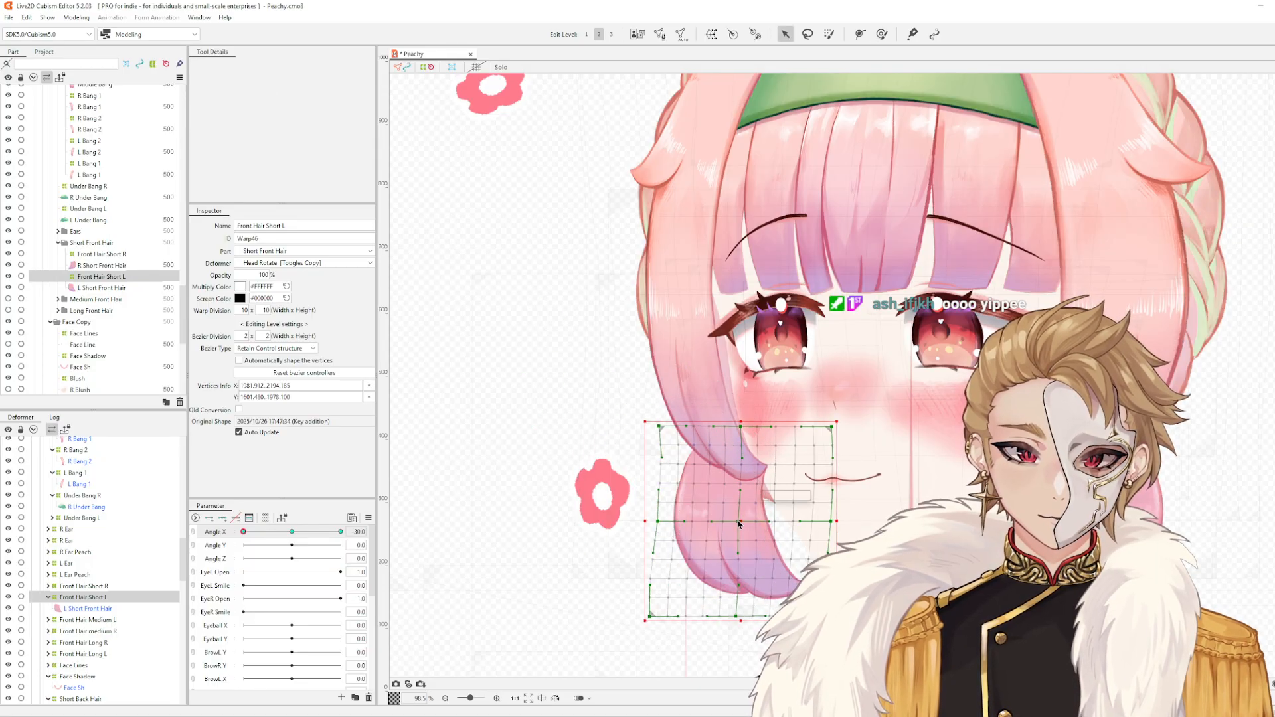
{"action": "left_click_drag", "start_coordinate": [243, 532], "coordinate": [340, 532]}
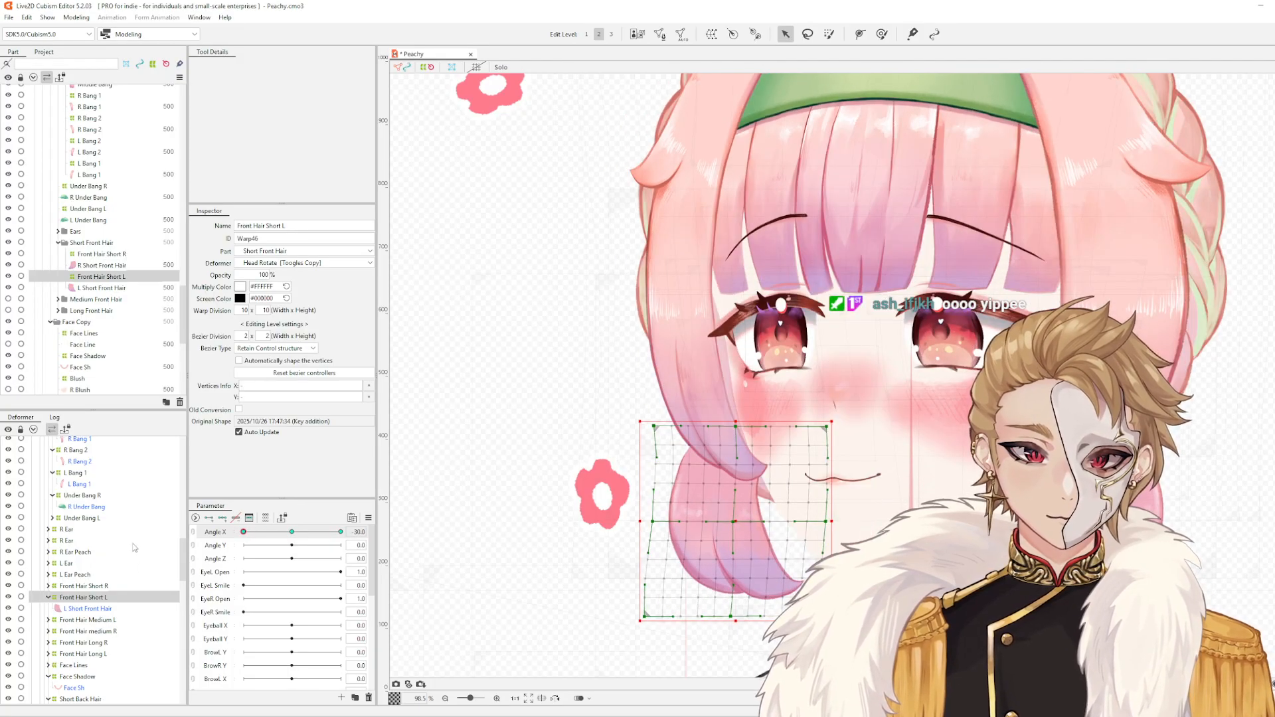
{"action": "left_click_drag", "start_coordinate": [341, 532], "coordinate": [201, 555]}
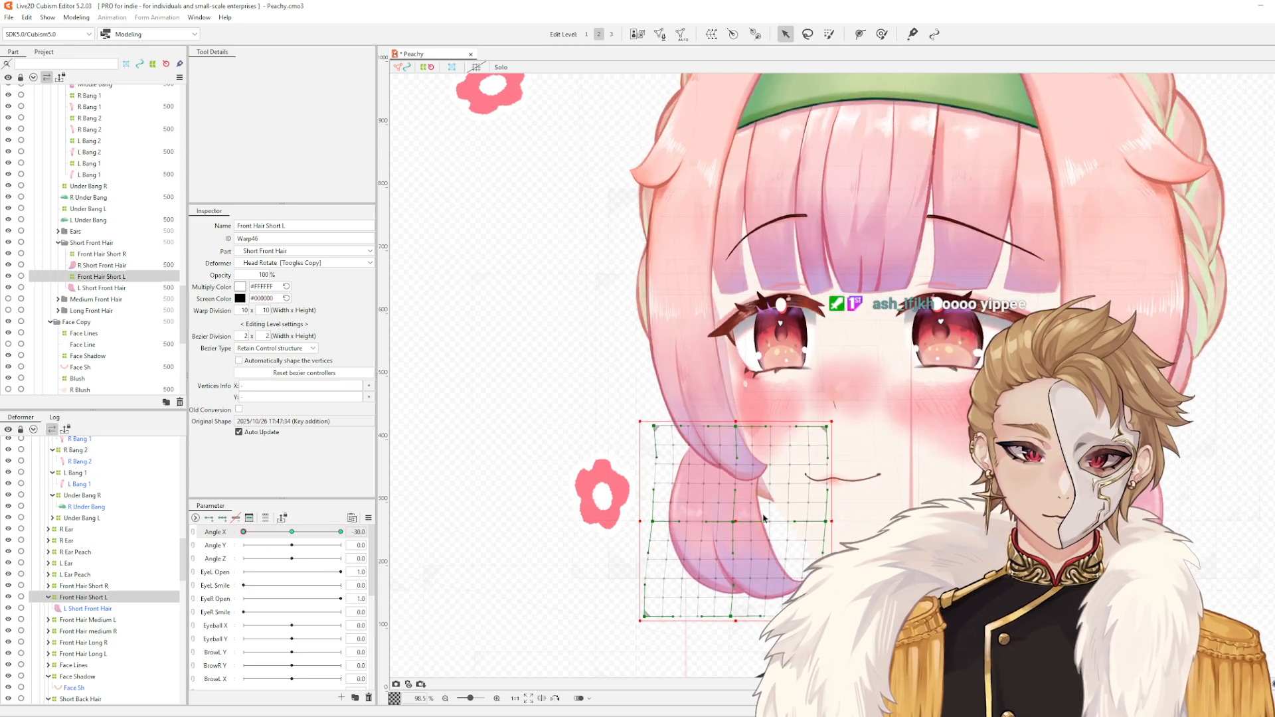
- Refine the inner edge and lower tip of the Front Hair Short L warp at Angle X -30 with a deform brush of about 402 px
{"action": "key", "text": "w"}
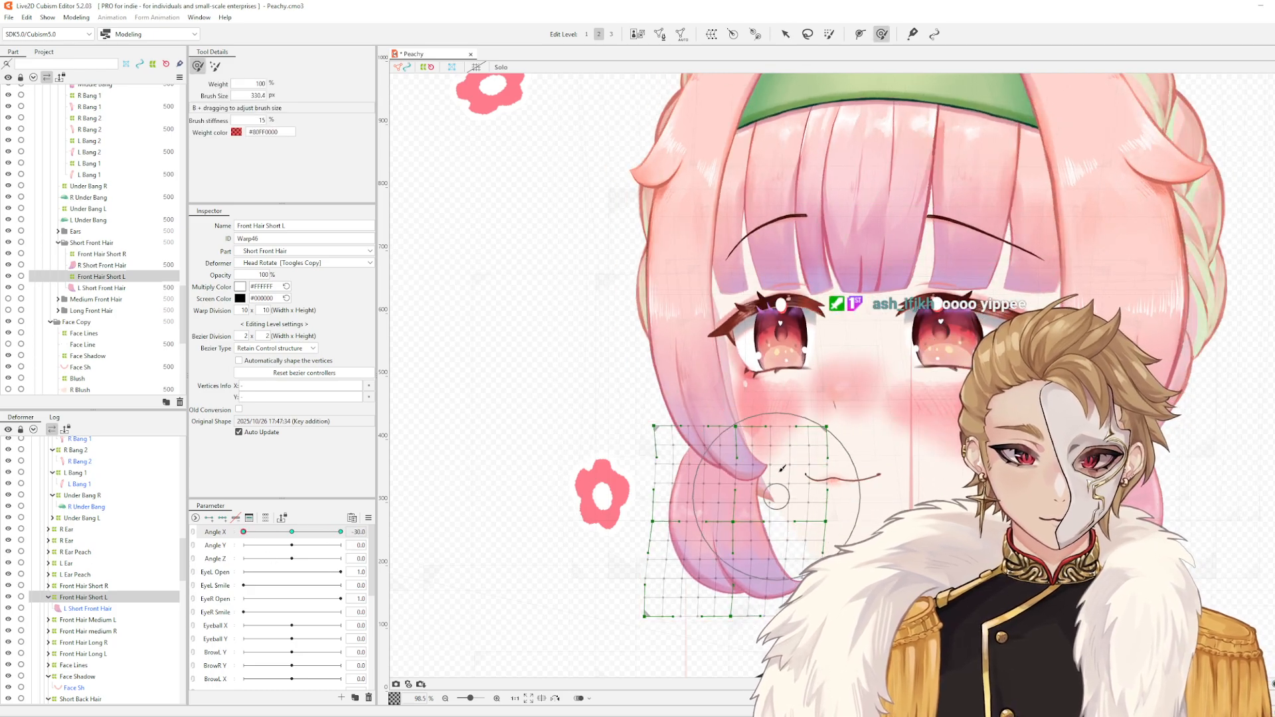
{"action": "left_click_drag", "start_coordinate": [791, 490], "coordinate": [788, 490]}
{"action": "key", "text": "b"}
{"action": "left_click_drag", "start_coordinate": [793, 446], "coordinate": [798, 447]}
{"action": "key", "text": "b"}
{"action": "left_click_drag", "start_coordinate": [802, 540], "coordinate": [784, 571]}
{"action": "left_click_drag", "start_coordinate": [833, 606], "coordinate": [829, 608]}
- Finish editing the Front Hair Short L warp and select the Front Hair Short R warp deformer
{"action": "scroll", "coordinate": [854, 494], "scroll_direction": "down", "scroll_amount": 2}
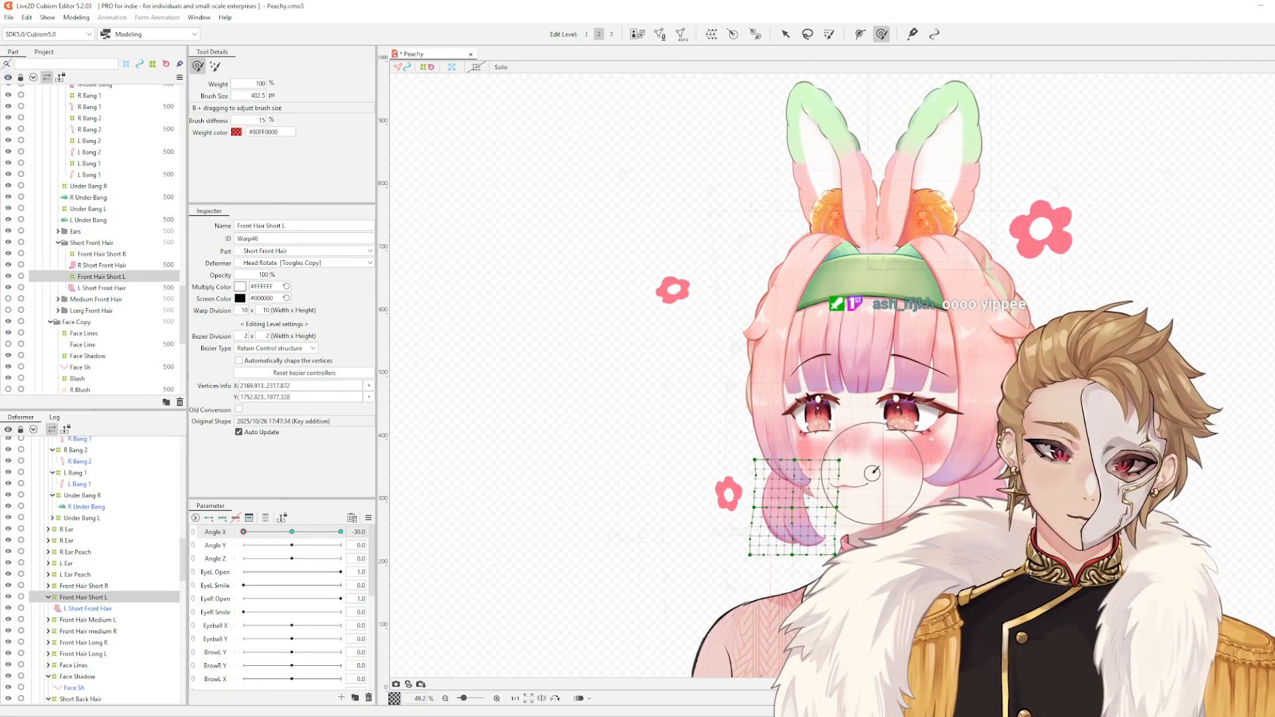
{"action": "scroll", "coordinate": [763, 484], "scroll_direction": "up", "scroll_amount": 1}
{"action": "left_click", "coordinate": [980, 480]}
{"action": "left_click_drag", "start_coordinate": [980, 481], "coordinate": [939, 430]}
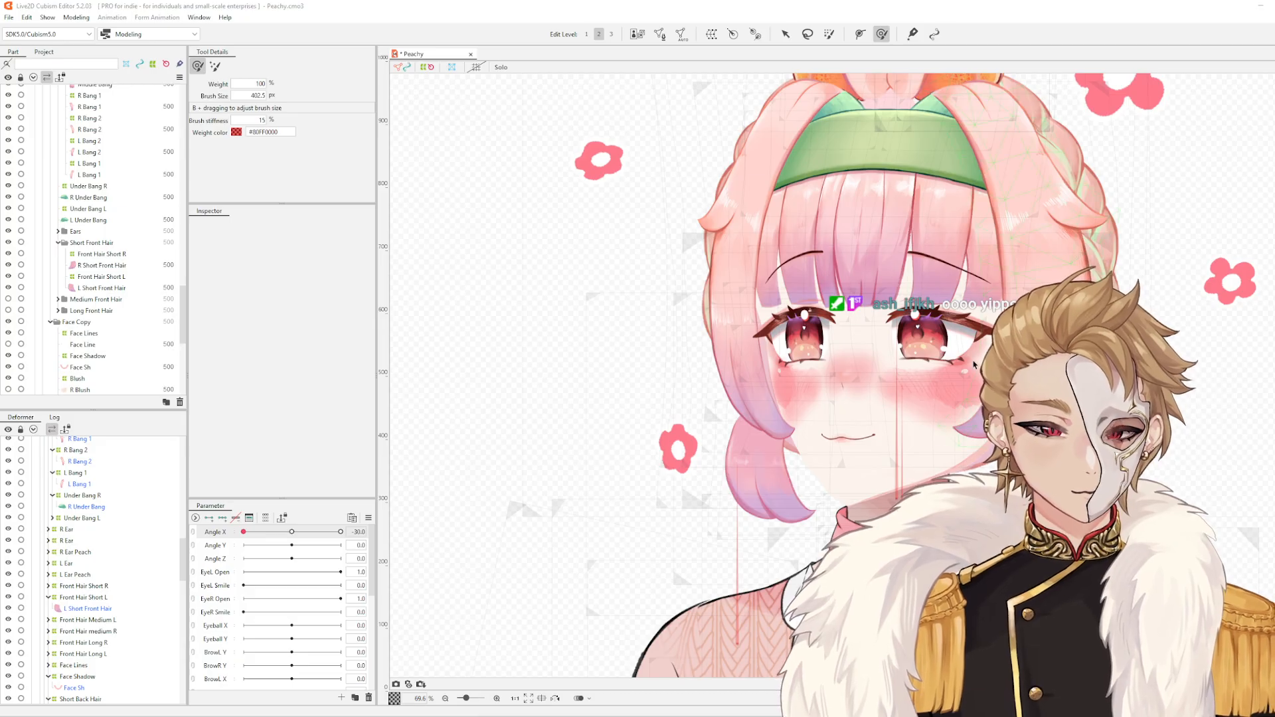
{"action": "mouse_move", "coordinate": [973, 363]}
{"action": "left_mouse_down"}
{"action": "mouse_move", "coordinate": [967, 354]}
{"action": "mouse_move", "coordinate": [985, 352]}
{"action": "left_mouse_up"}
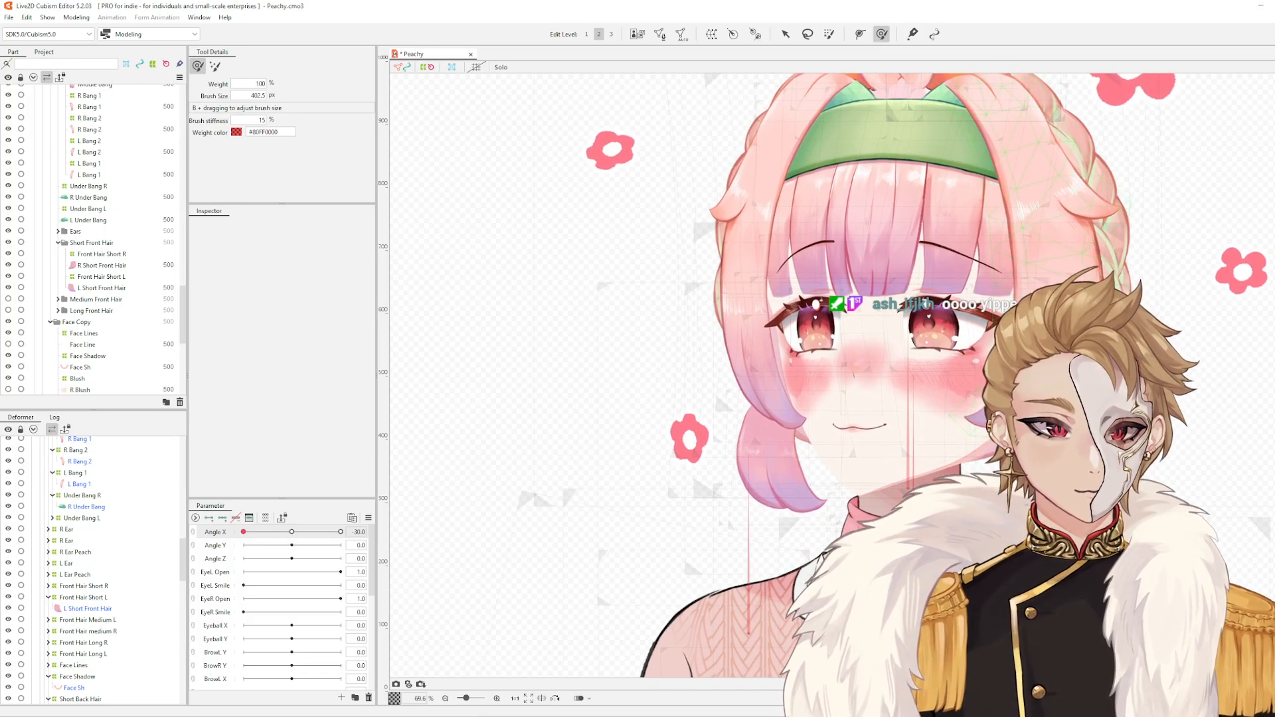
{"action": "left_click", "coordinate": [82, 587]}
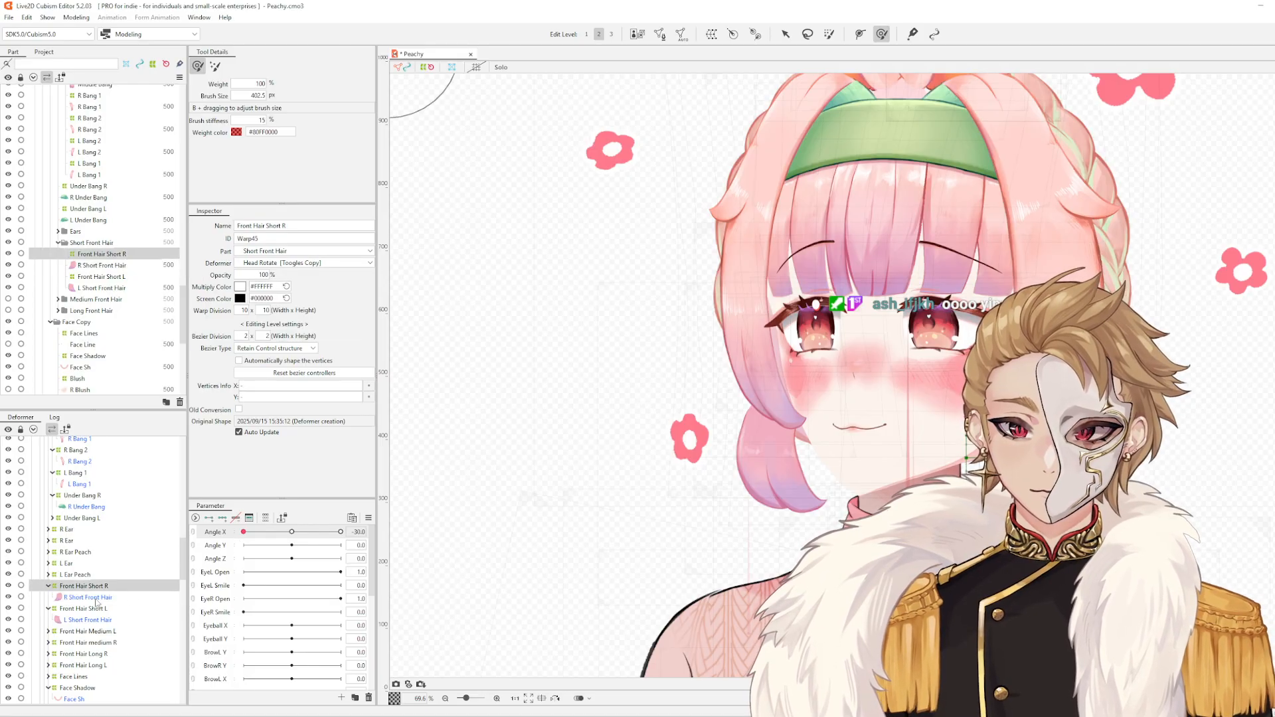
- Set Angle X to 30 and reshape the lower inner edge of the Front Hair Short L warp with a deform brush of about 319 px
{"action": "left_click", "coordinate": [88, 597]}
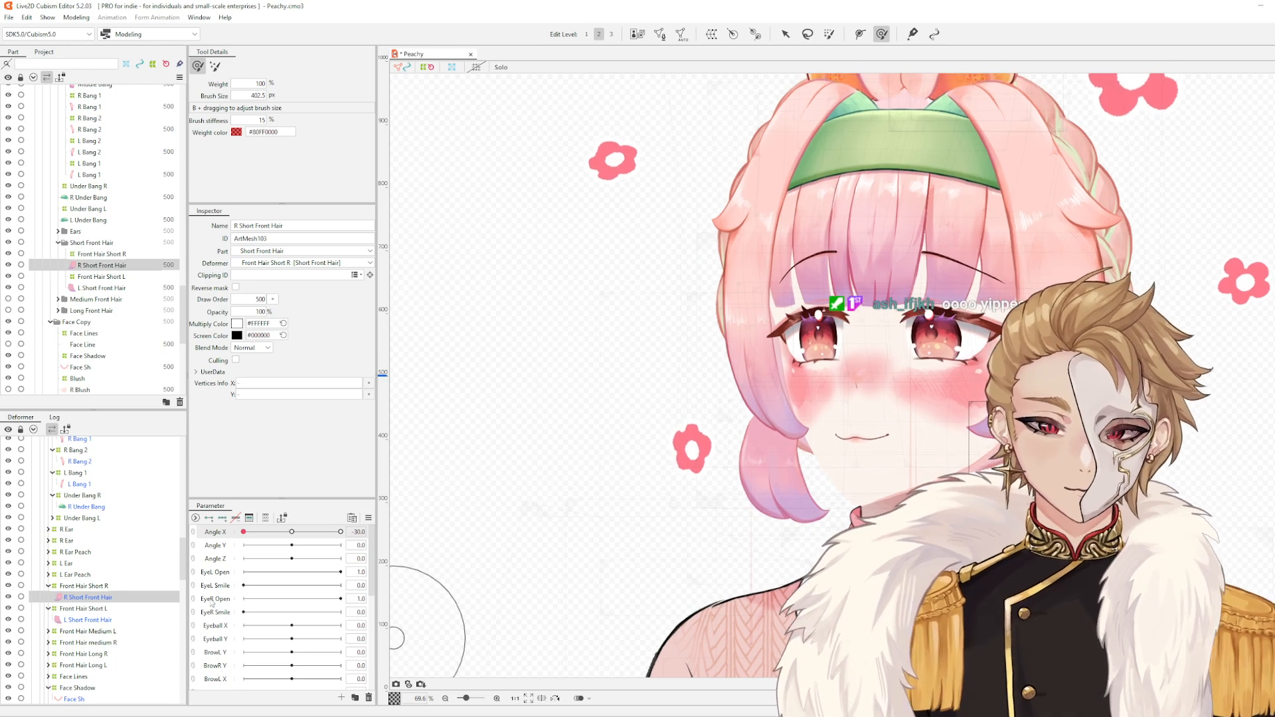
{"action": "left_click", "coordinate": [83, 586]}
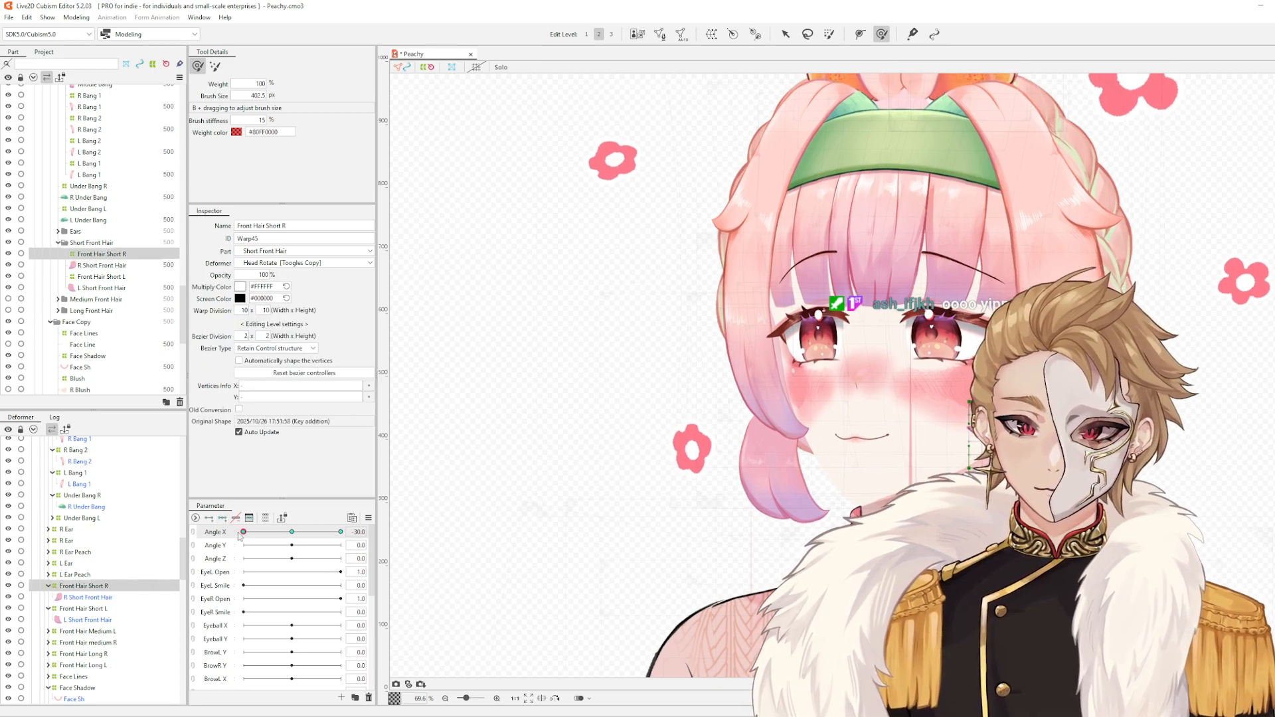
{"action": "left_click_drag", "start_coordinate": [244, 532], "coordinate": [412, 564]}
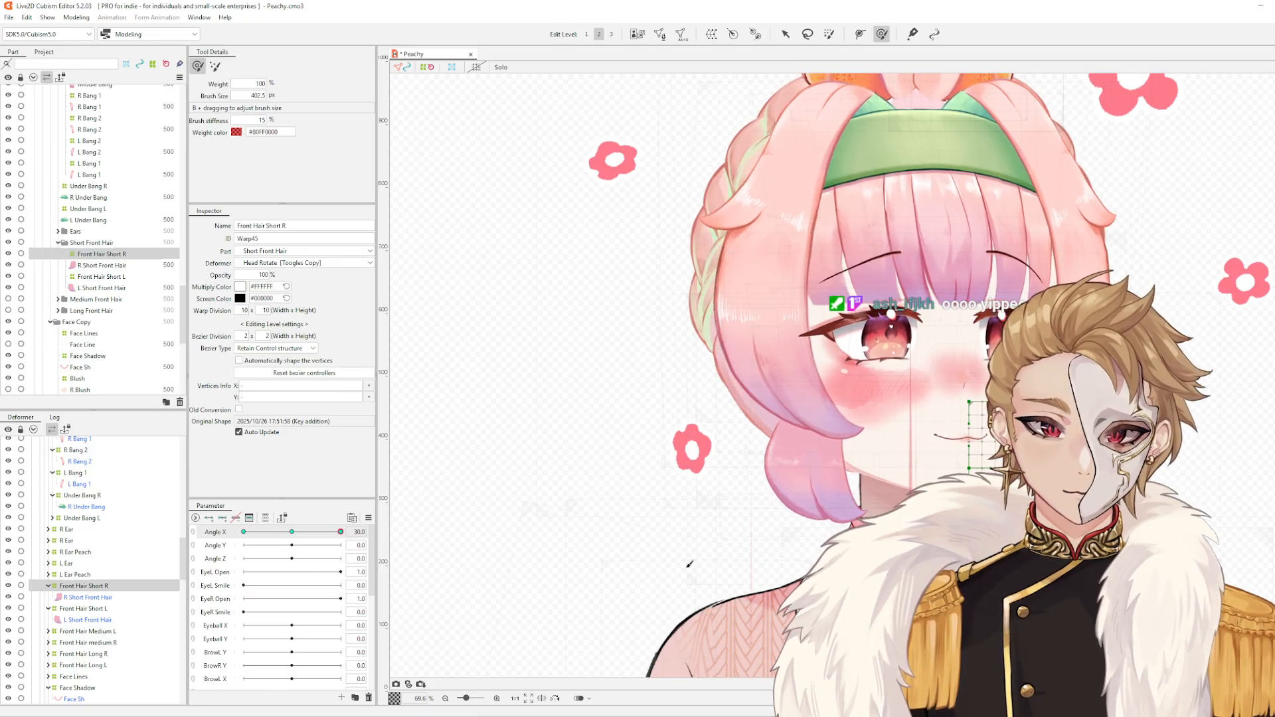
{"action": "scroll", "coordinate": [815, 505], "scroll_direction": "up", "scroll_amount": 2}
{"action": "left_click", "coordinate": [816, 506]}
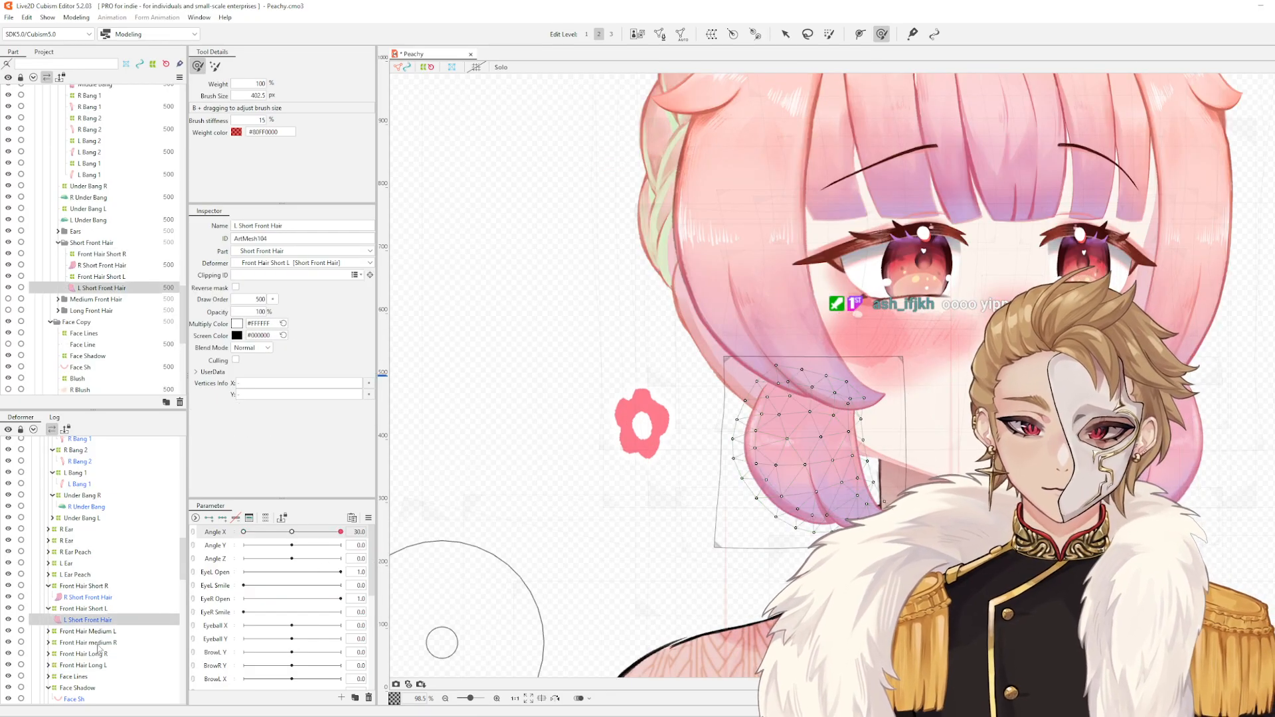
{"action": "left_click", "coordinate": [81, 609]}
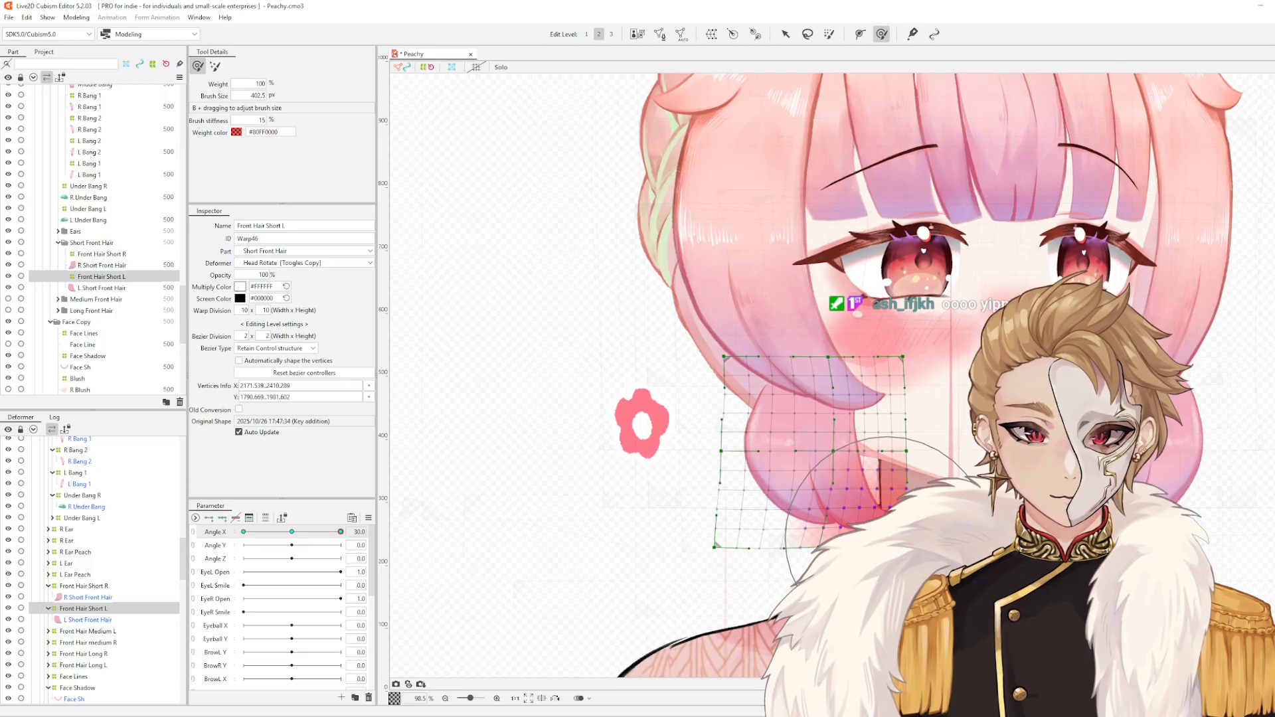
{"action": "key", "text": "b"}
{"action": "mouse_move", "coordinate": [887, 538]}
{"action": "left_mouse_down"}
{"action": "mouse_move", "coordinate": [866, 535]}
{"action": "mouse_move", "coordinate": [878, 526]}
{"action": "mouse_move", "coordinate": [806, 538]}
{"action": "left_mouse_up"}
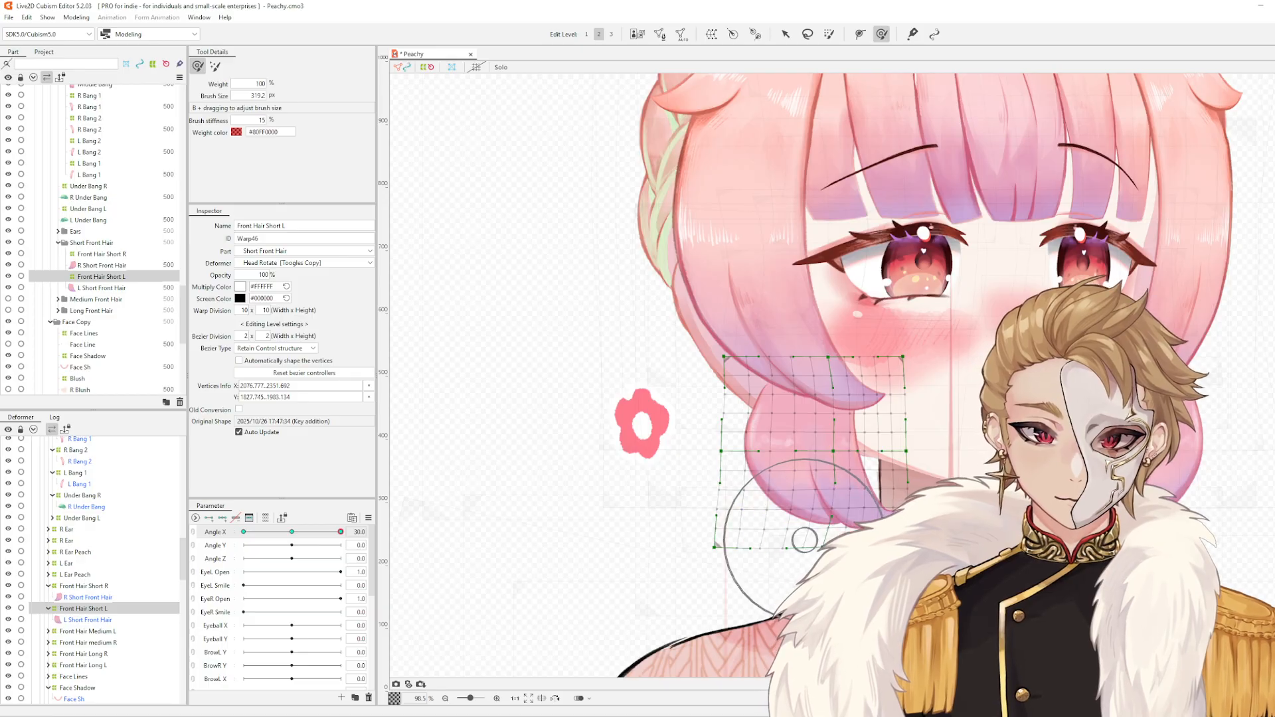
{"action": "left_click_drag", "start_coordinate": [871, 505], "coordinate": [871, 515]}
{"action": "key", "text": "Escape"}
{"action": "left_click_drag", "start_coordinate": [956, 518], "coordinate": [874, 529]}
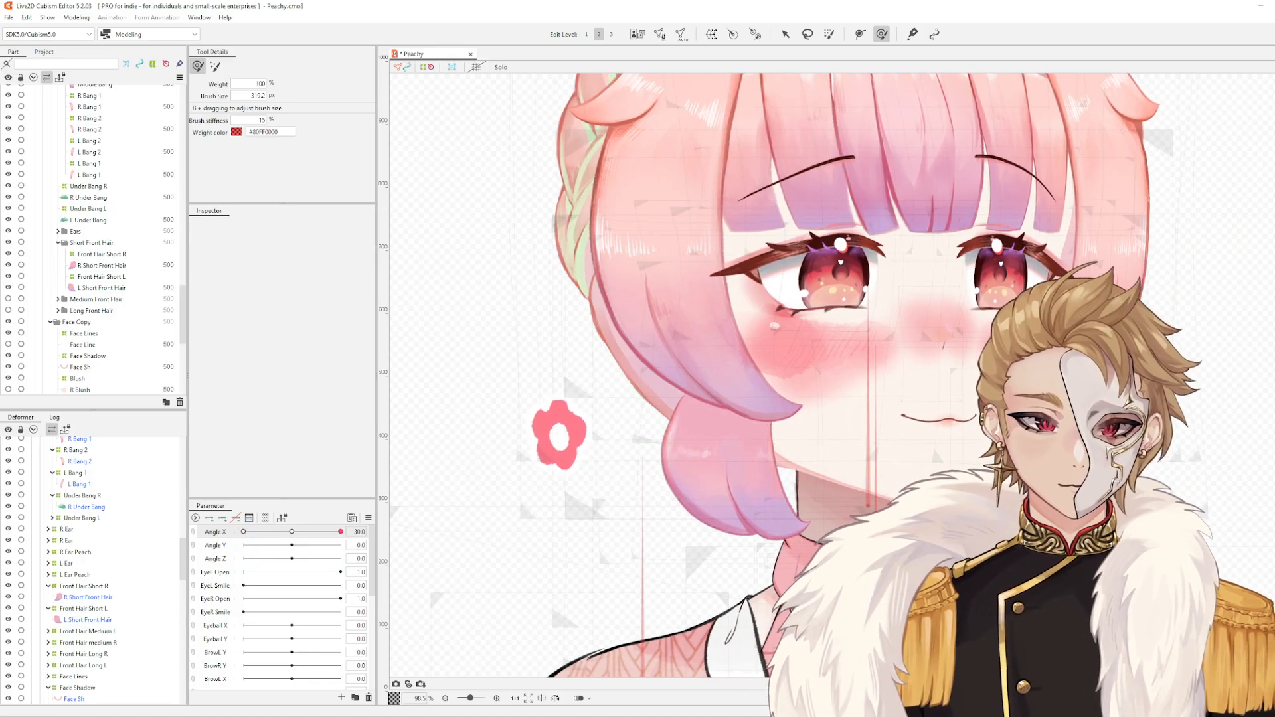
- Nudge the Front Hair Short R warp outward at Angle X 30 with a large deform brush of about 575 px
{"action": "left_click", "coordinate": [65, 596]}
{"action": "left_click", "coordinate": [67, 587]}
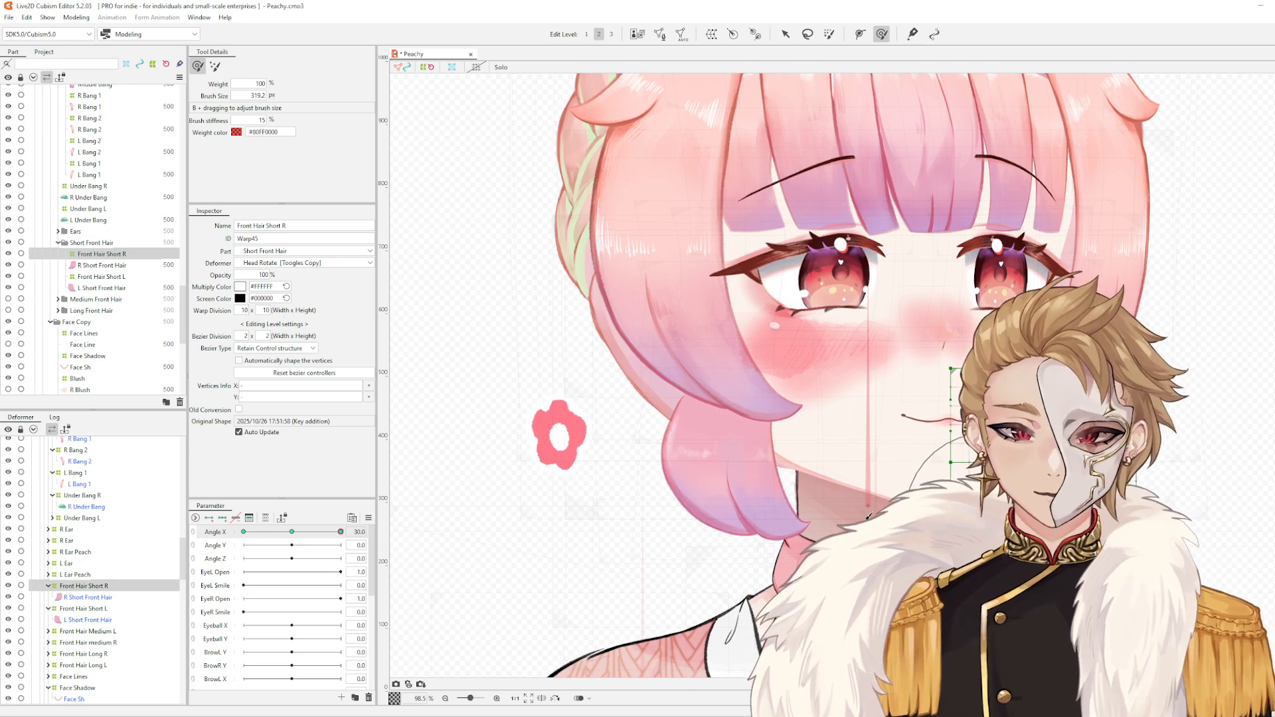
{"action": "mouse_move", "coordinate": [341, 532]}
{"action": "left_mouse_down"}
{"action": "mouse_move", "coordinate": [293, 542]}
{"action": "mouse_move", "coordinate": [340, 531]}
{"action": "left_mouse_up"}
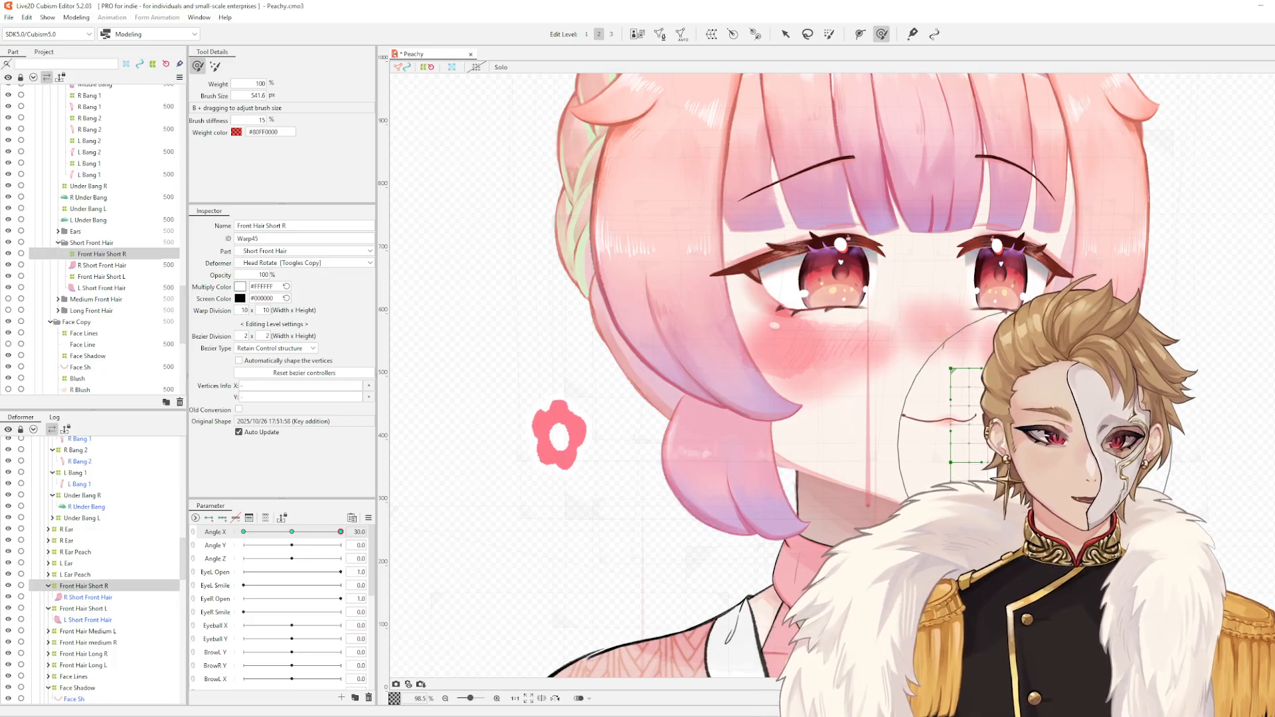
{"action": "key", "text": "b"}
{"action": "mouse_move", "coordinate": [1037, 430]}
{"action": "left_mouse_down"}
{"action": "mouse_move", "coordinate": [1045, 392]}
{"action": "mouse_move", "coordinate": [1055, 427]}
{"action": "left_mouse_up"}
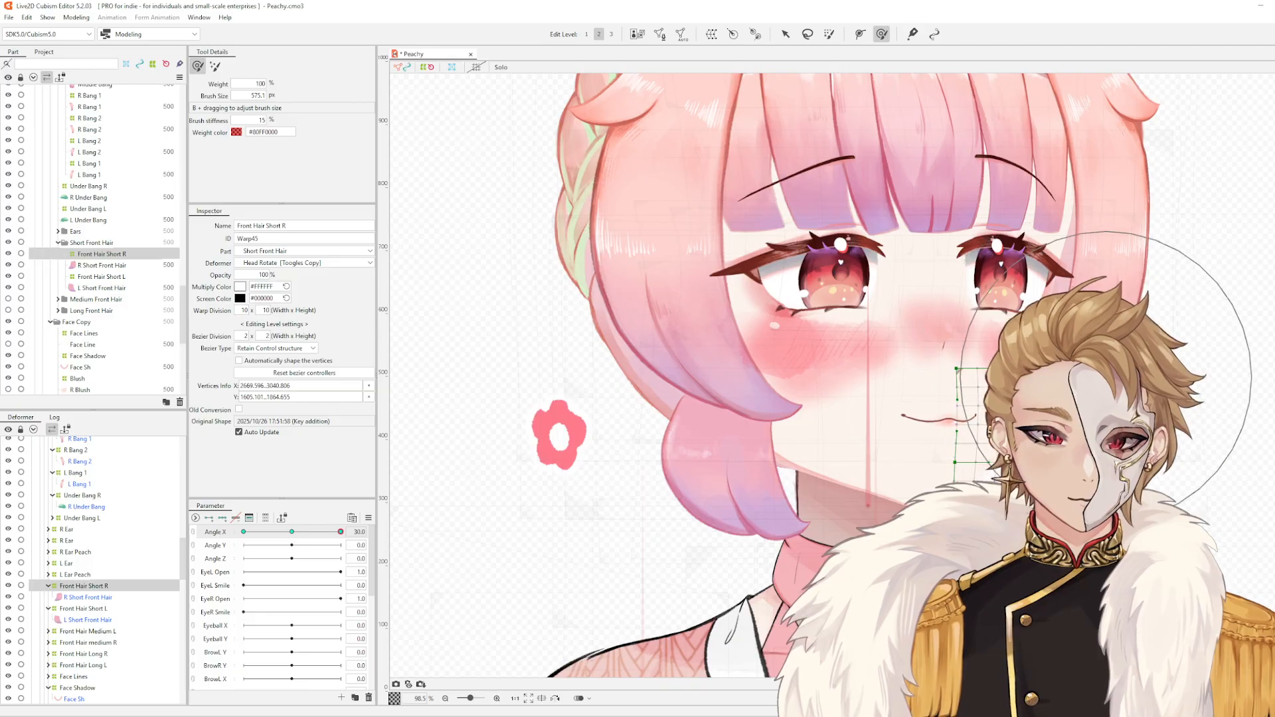
{"action": "left_click_drag", "start_coordinate": [1148, 387], "coordinate": [1139, 388]}
- Reshape the lower part of the Front Hair Short R warp at Angle X 30 with smaller deform brushes, down to about 327 px
{"action": "key", "text": "b"}
{"action": "left_click_drag", "start_coordinate": [1043, 451], "coordinate": [1006, 451]}
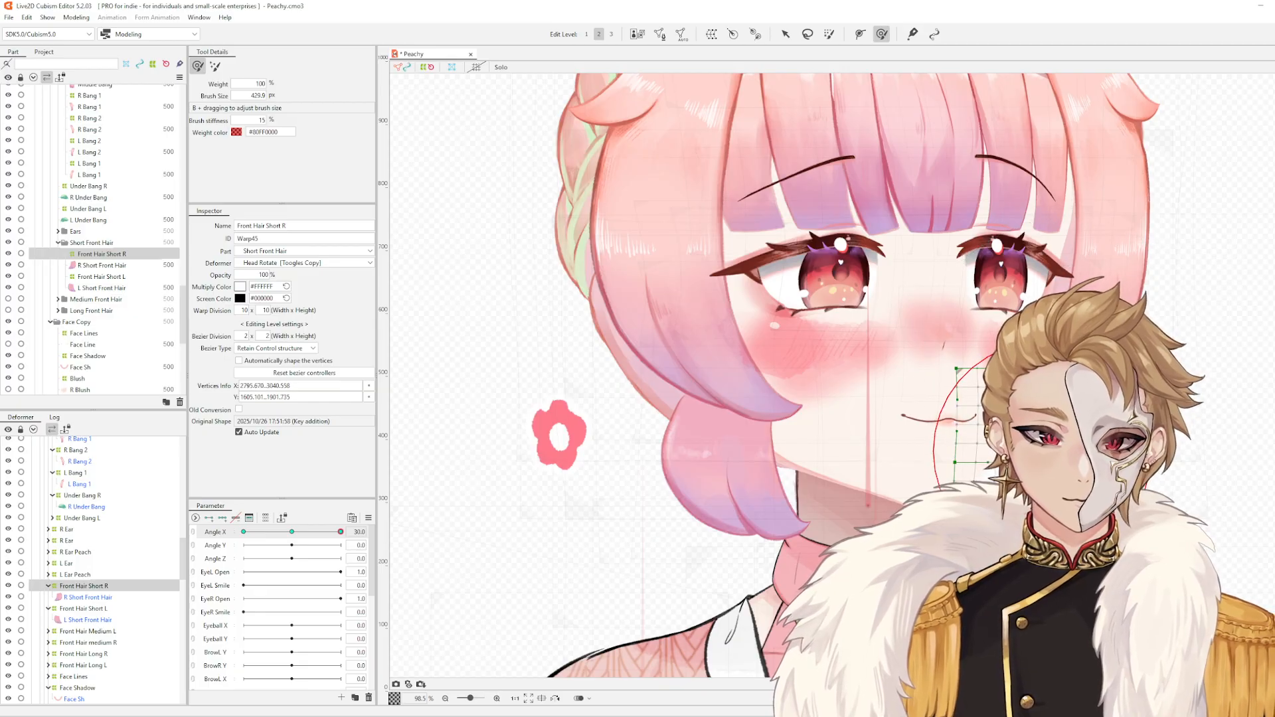
{"action": "left_click_drag", "start_coordinate": [1065, 481], "coordinate": [1068, 476]}
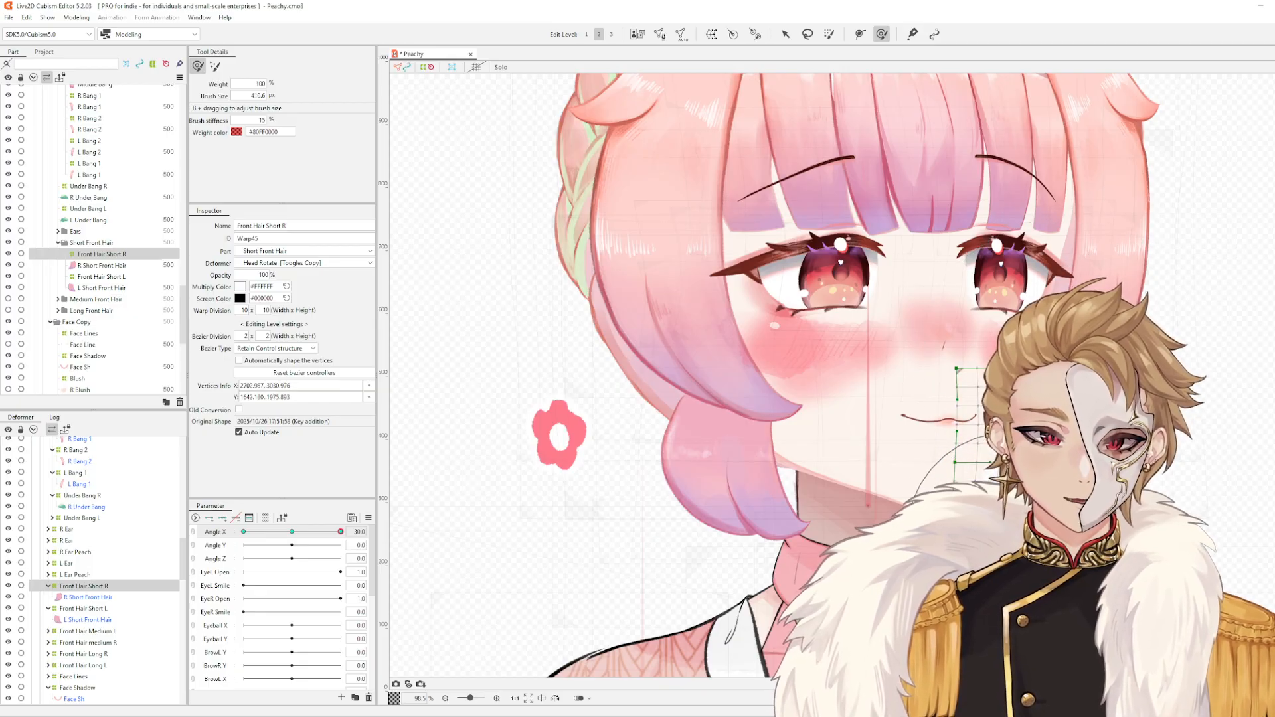
{"action": "key", "text": "b"}
{"action": "left_click_drag", "start_coordinate": [983, 540], "coordinate": [998, 539]}
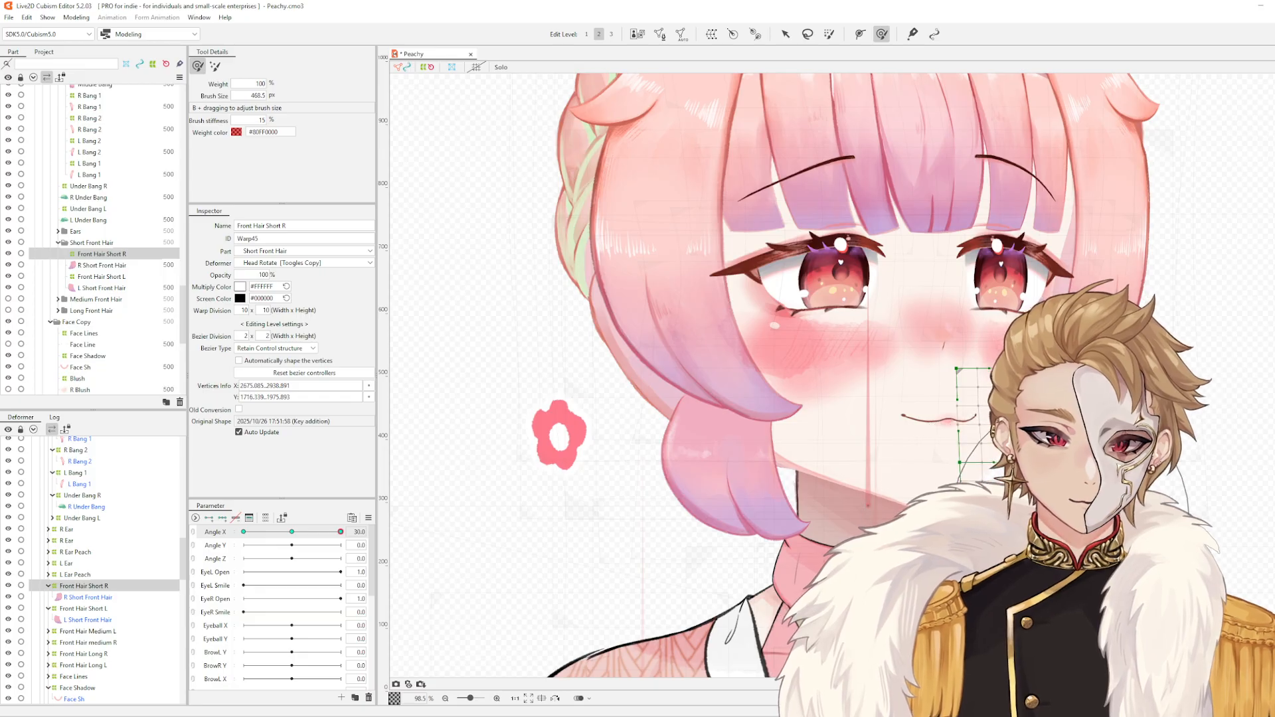
{"action": "left_click_drag", "start_coordinate": [1084, 504], "coordinate": [1090, 479]}
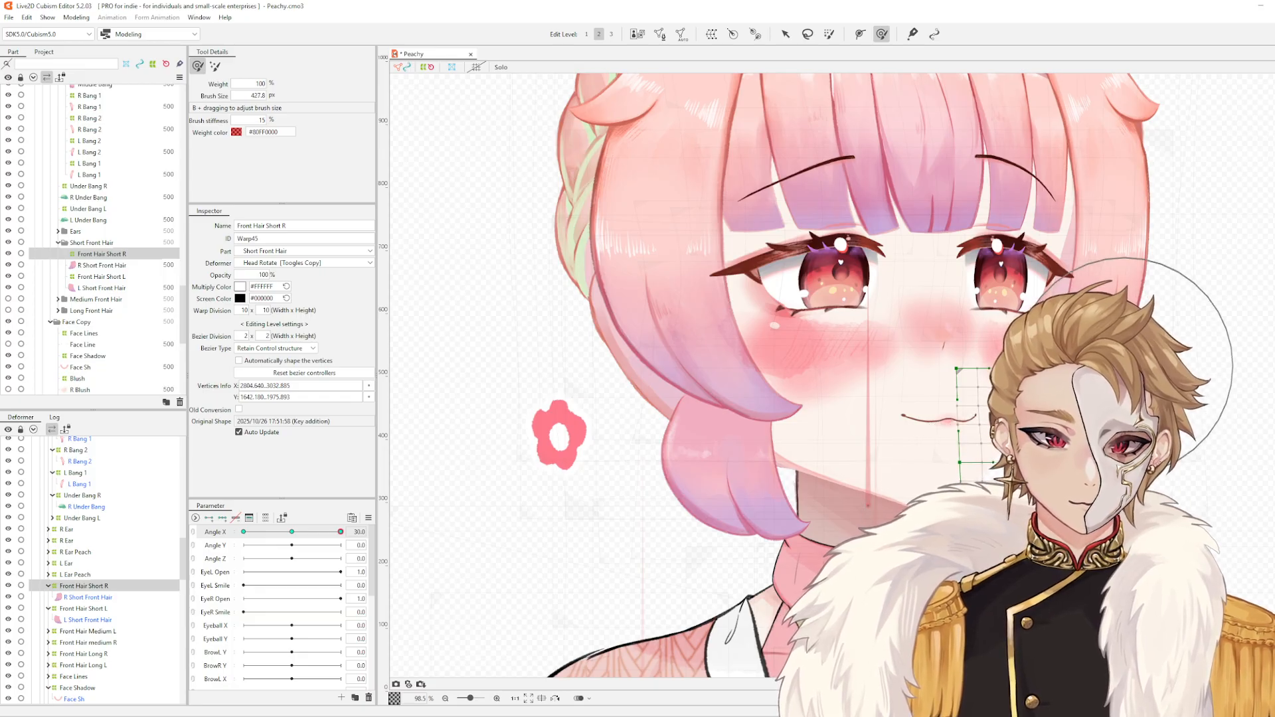
{"action": "left_click_drag", "start_coordinate": [1055, 524], "coordinate": [1062, 518]}
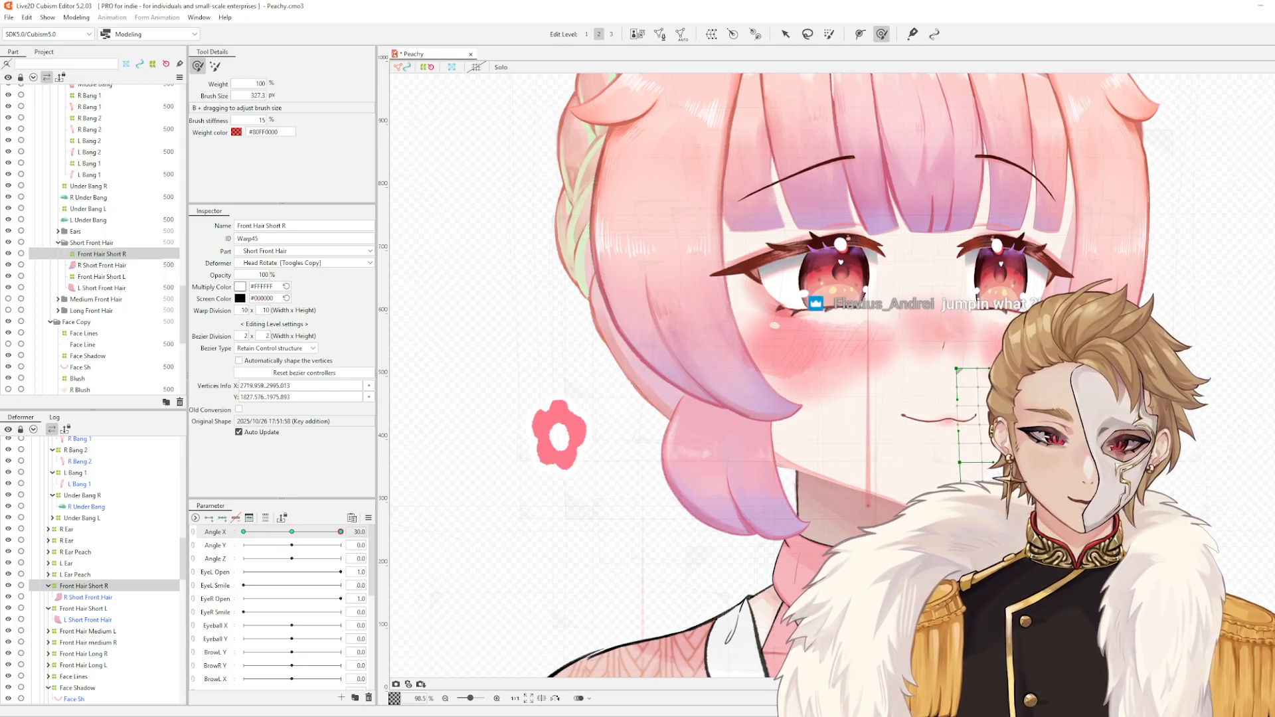
{"action": "key", "text": "b"}
{"action": "left_click_drag", "start_coordinate": [963, 467], "coordinate": [990, 463]}
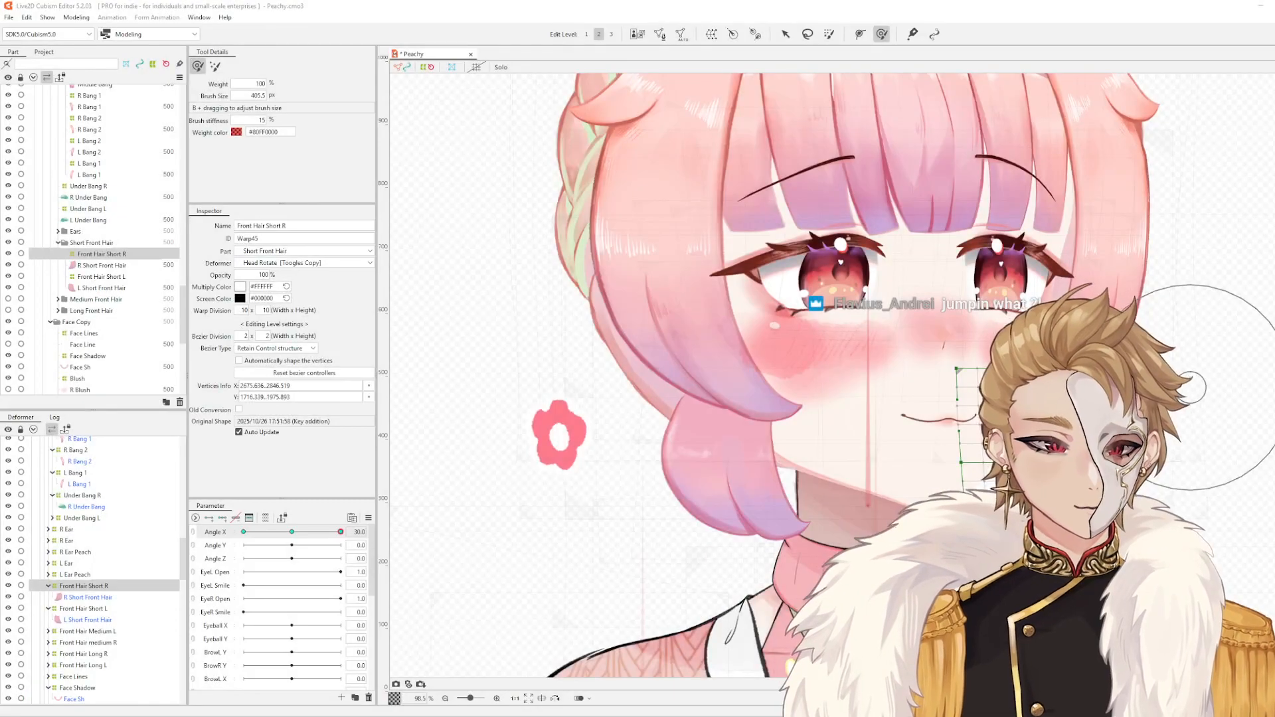
- Adjust the upper outer part of the Front Hair Short R warp at Angle X 30 with a deform brush of about 405 px
{"action": "left_click_drag", "start_coordinate": [1122, 376], "coordinate": [951, 387]}
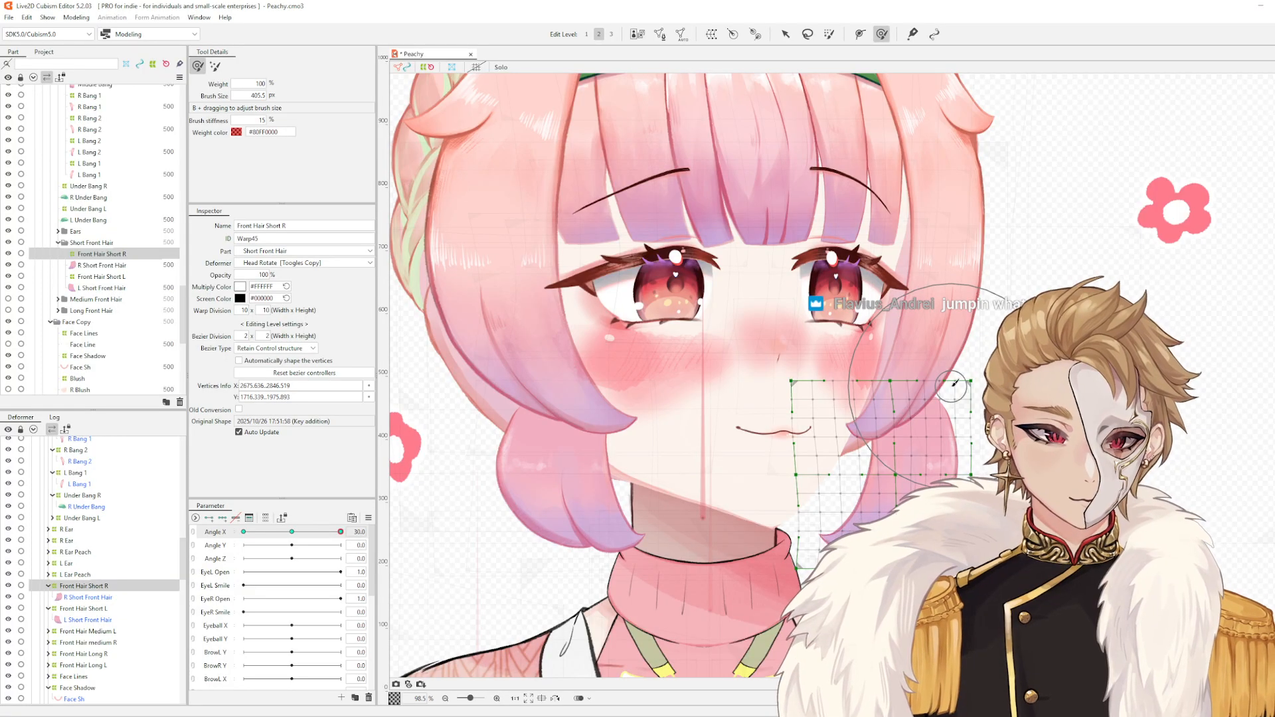
{"action": "scroll", "coordinate": [892, 398], "scroll_direction": "up", "scroll_amount": 3}
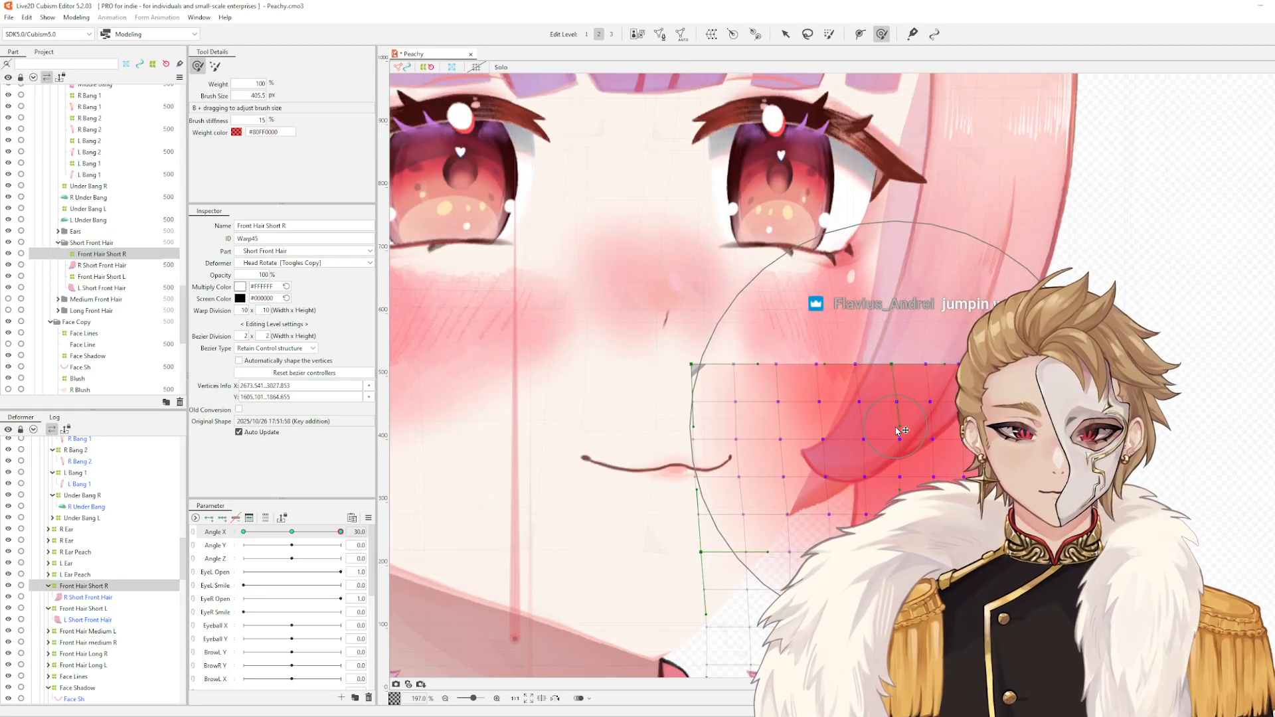
{"action": "left_click_drag", "start_coordinate": [1113, 381], "coordinate": [1107, 384]}
{"action": "left_click_drag", "start_coordinate": [1053, 447], "coordinate": [1093, 231]}
{"action": "scroll", "coordinate": [1098, 227], "scroll_direction": "down", "scroll_amount": 3}
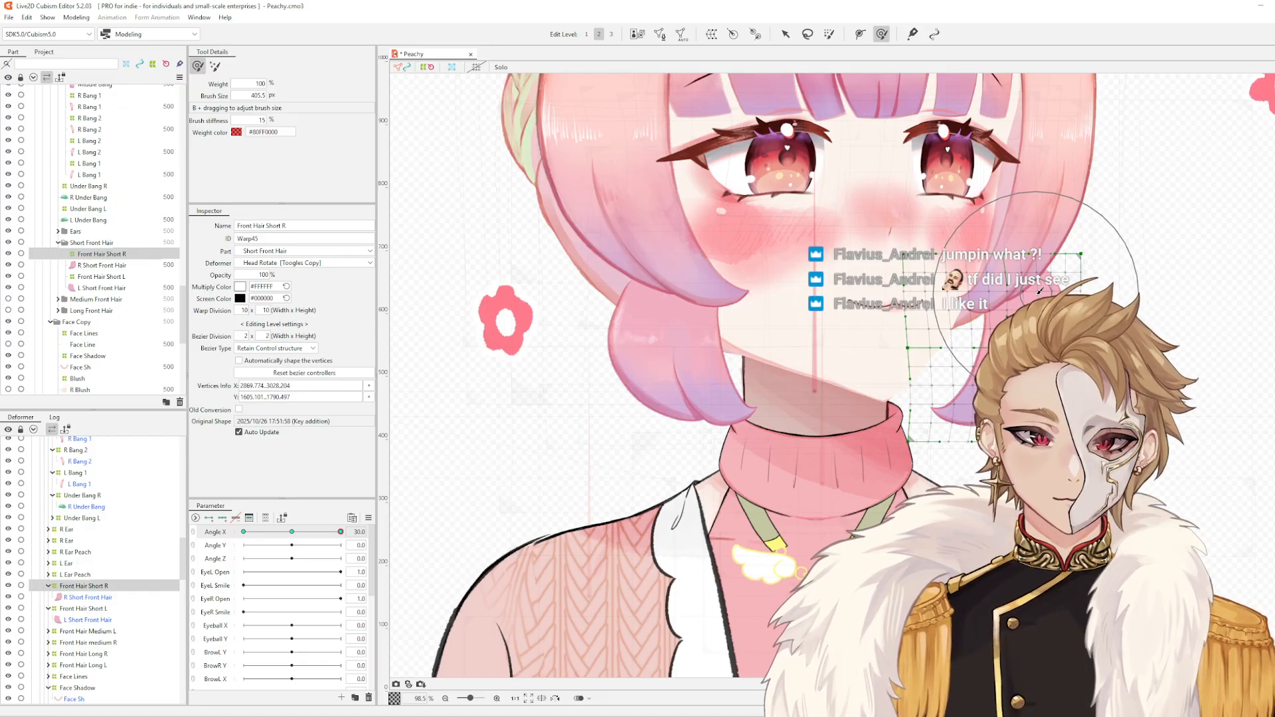
{"action": "left_click_drag", "start_coordinate": [1040, 290], "coordinate": [754, 337]}
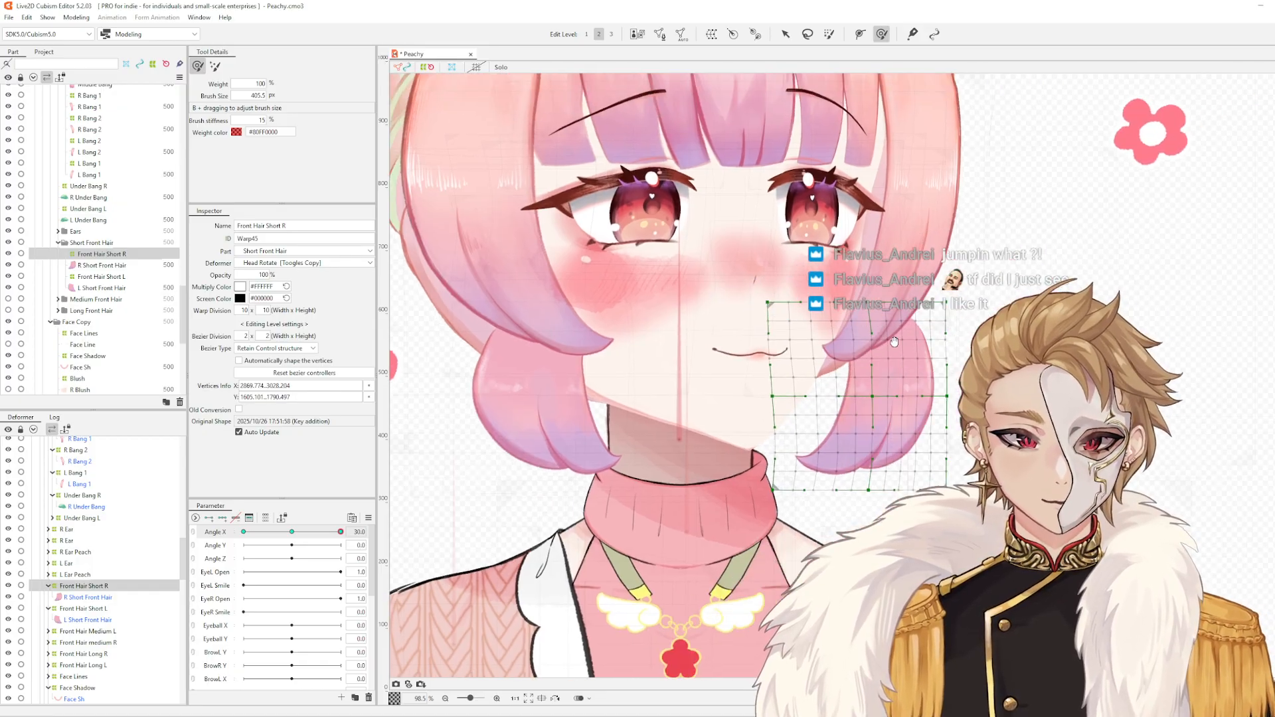
- Check the head turn, then refine the outer curve and lower edge of the Front Hair Short R warp with deform brushes down to about 222 px
{"action": "scroll", "coordinate": [767, 370], "scroll_direction": "up", "scroll_amount": 3}
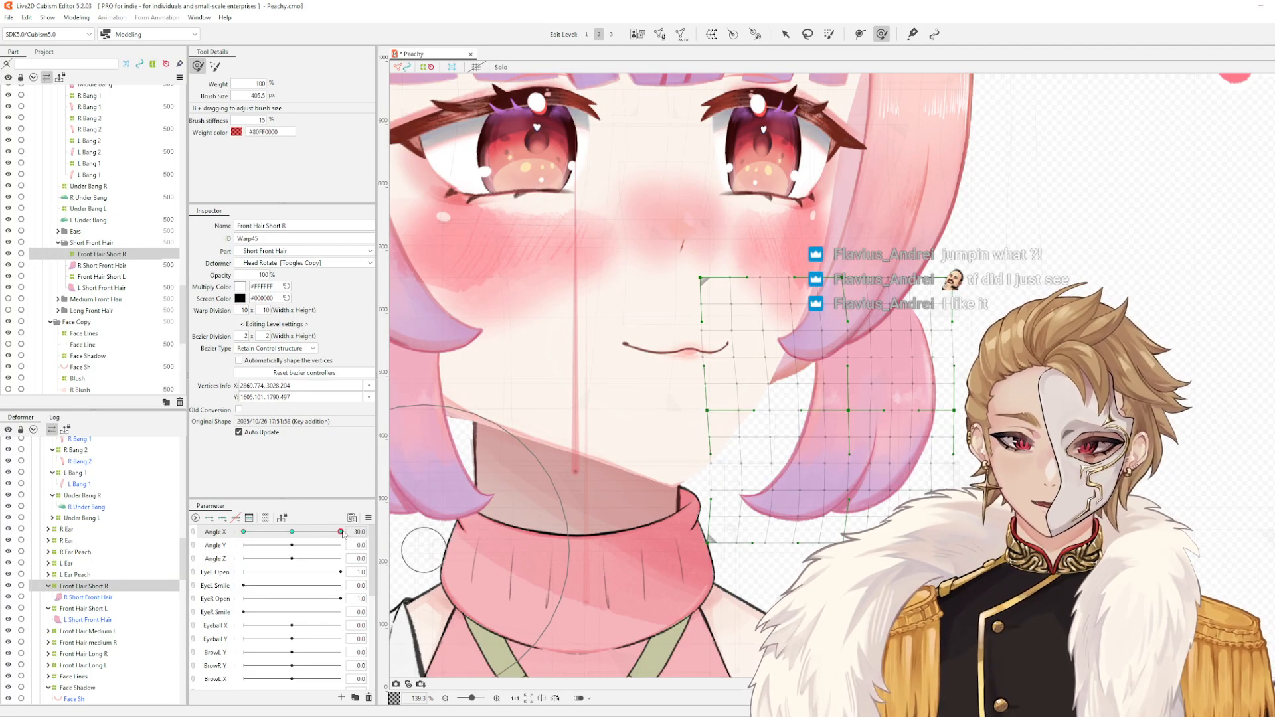
{"action": "left_click_drag", "start_coordinate": [341, 532], "coordinate": [461, 539]}
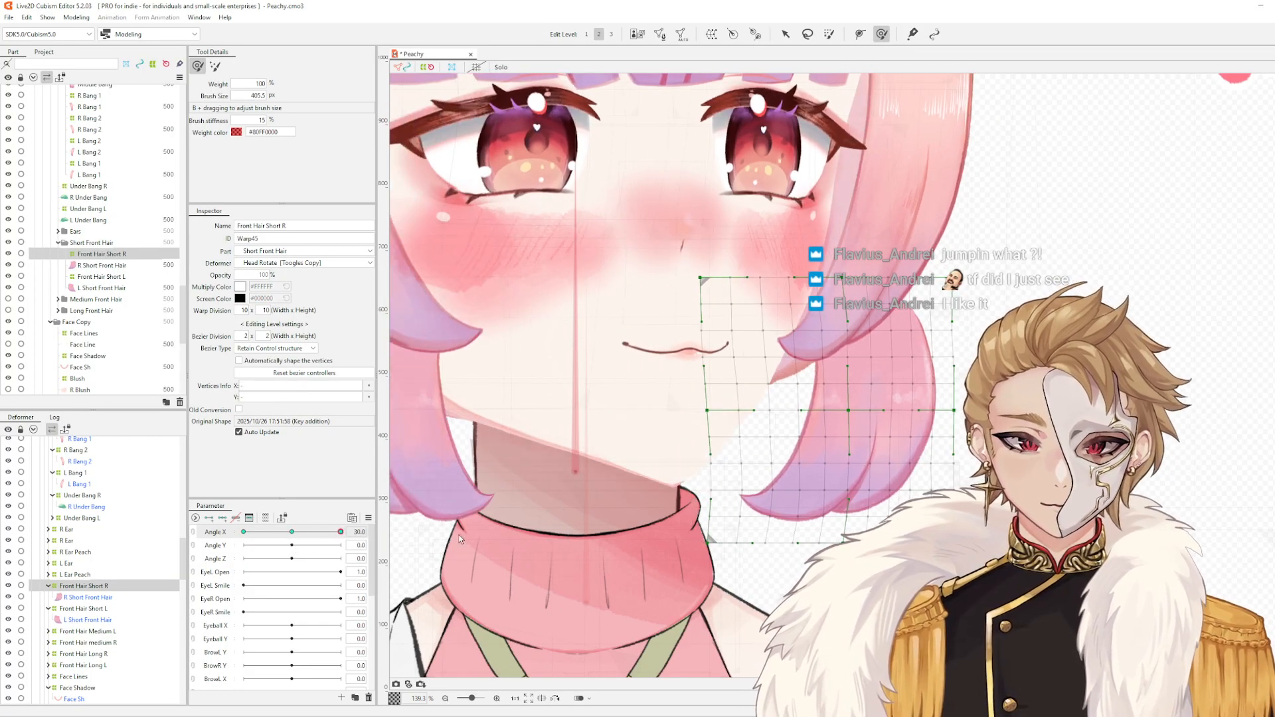
{"action": "left_click", "coordinate": [942, 299]}
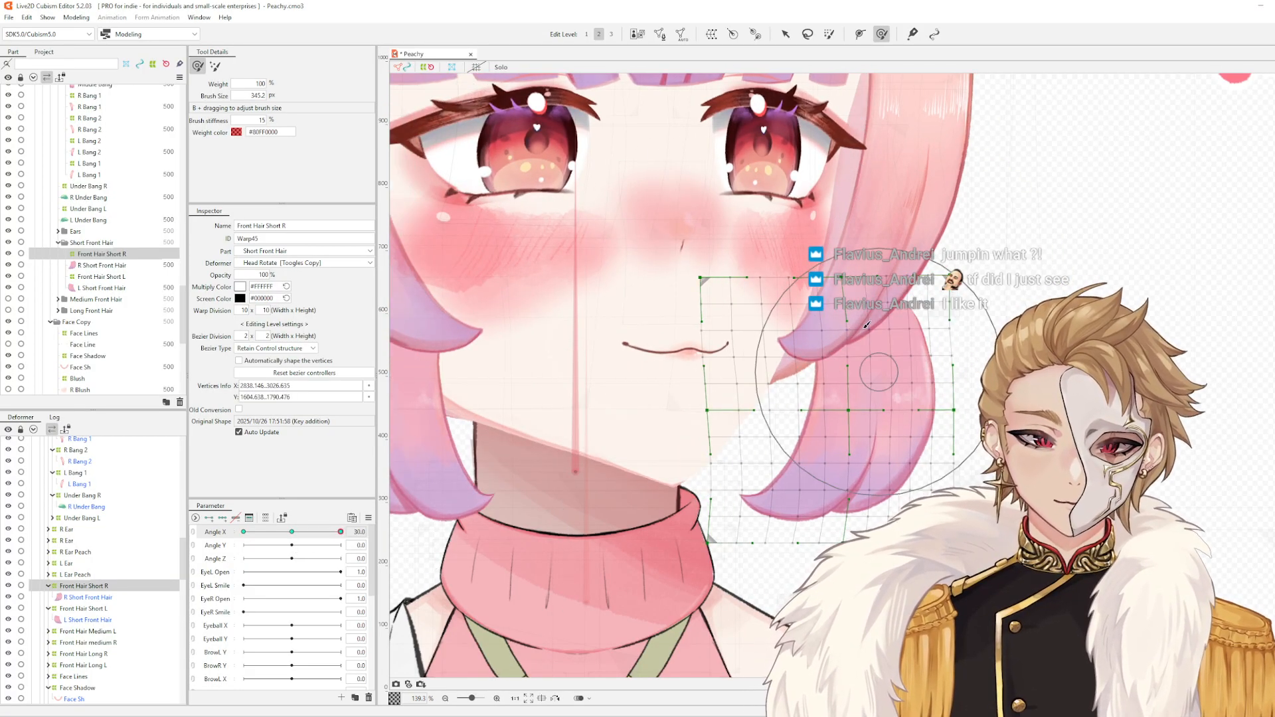
{"action": "left_click", "coordinate": [871, 392]}
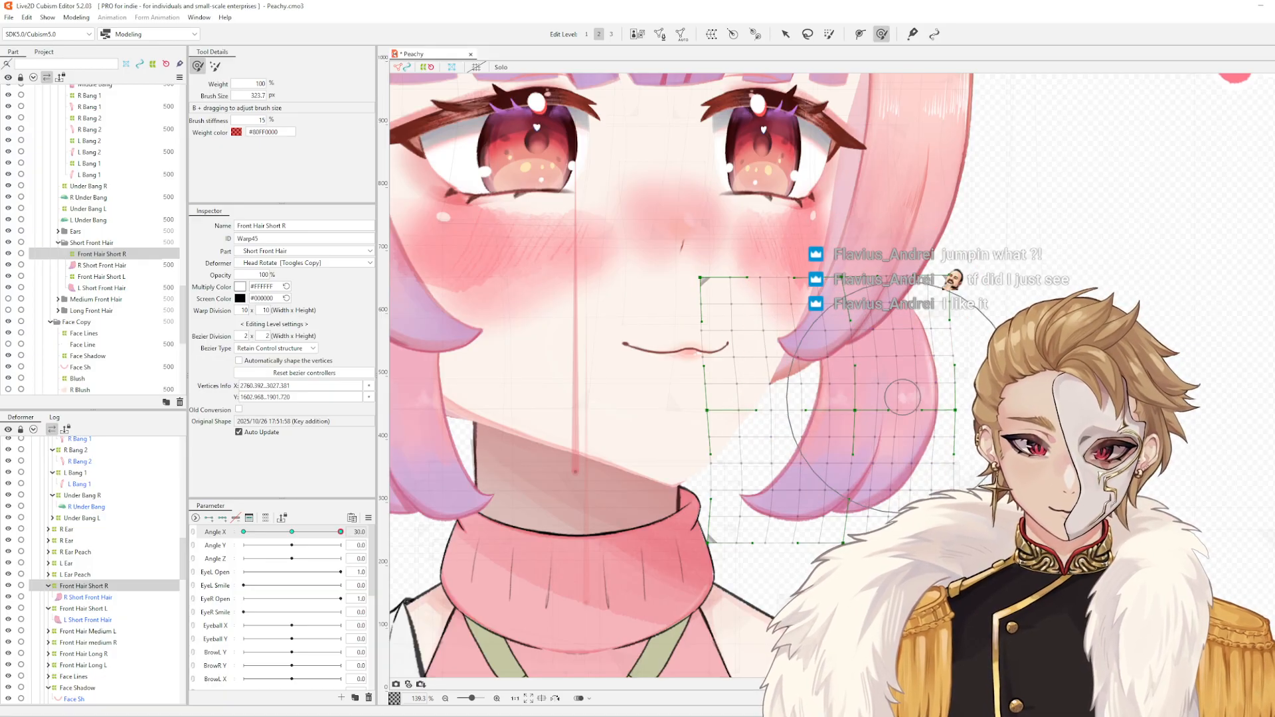
{"action": "left_click_drag", "start_coordinate": [980, 404], "coordinate": [987, 422]}
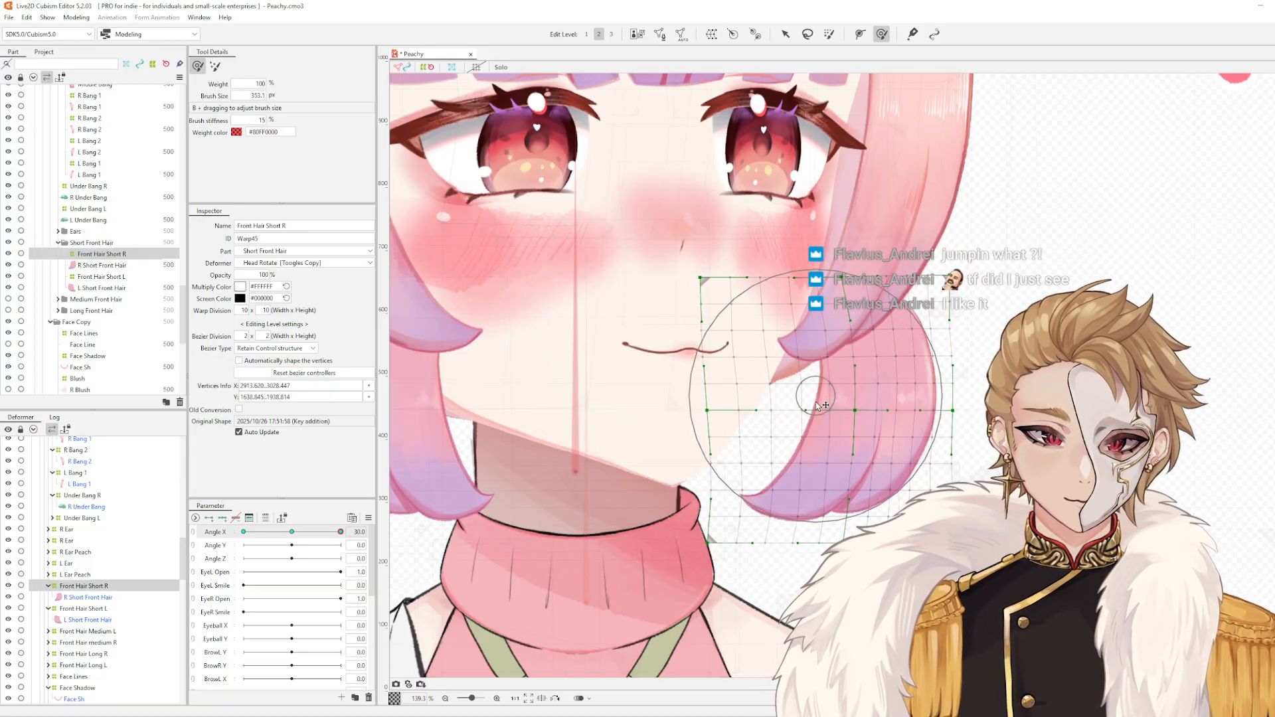
{"action": "left_click", "coordinate": [789, 526]}
{"action": "left_click_drag", "start_coordinate": [790, 528], "coordinate": [847, 525]}
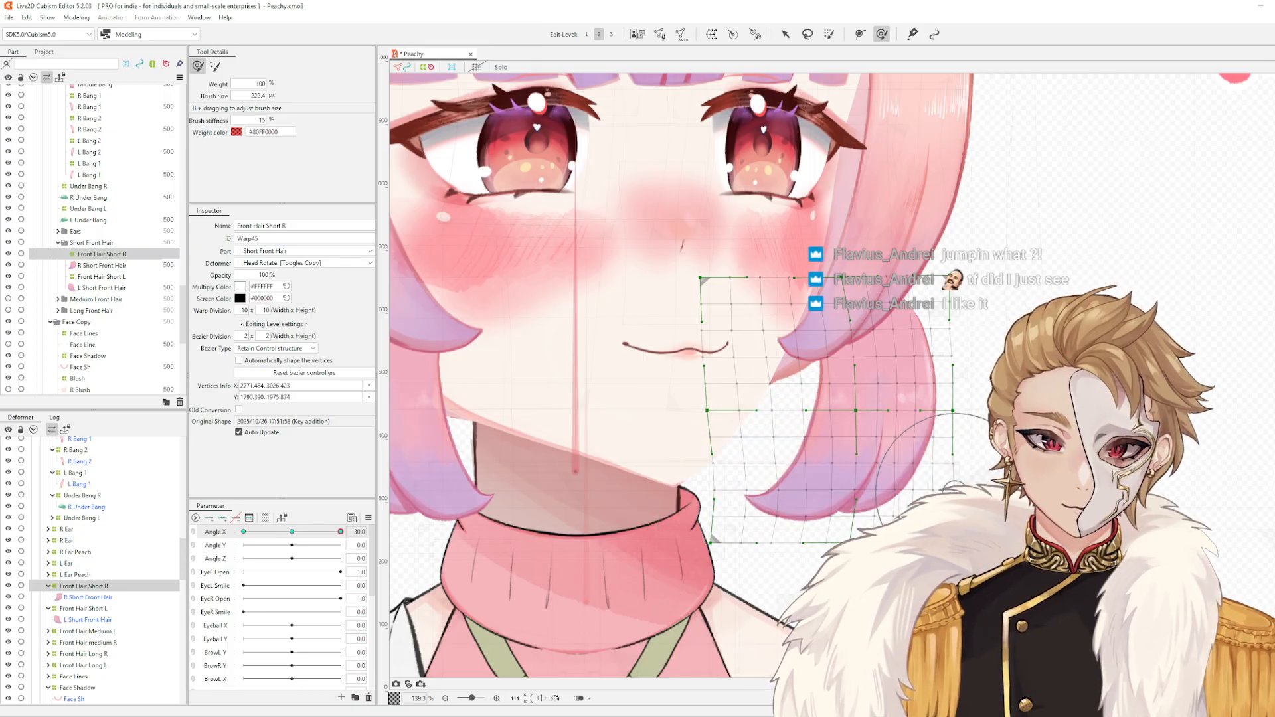
{"action": "mouse_move", "coordinate": [784, 383]}
{"action": "left_mouse_down"}
{"action": "mouse_move", "coordinate": [802, 442]}
{"action": "mouse_move", "coordinate": [795, 424]}
{"action": "left_mouse_up"}
- Sweep Angle X away from 30 and back to compare how both short front hair locks follow the head turn
{"action": "mouse_move", "coordinate": [341, 532]}
{"action": "left_mouse_down"}
{"action": "mouse_move", "coordinate": [238, 552]}
{"action": "mouse_move", "coordinate": [464, 559]}
{"action": "mouse_move", "coordinate": [342, 560]}
{"action": "mouse_move", "coordinate": [372, 554]}
{"action": "left_mouse_up"}
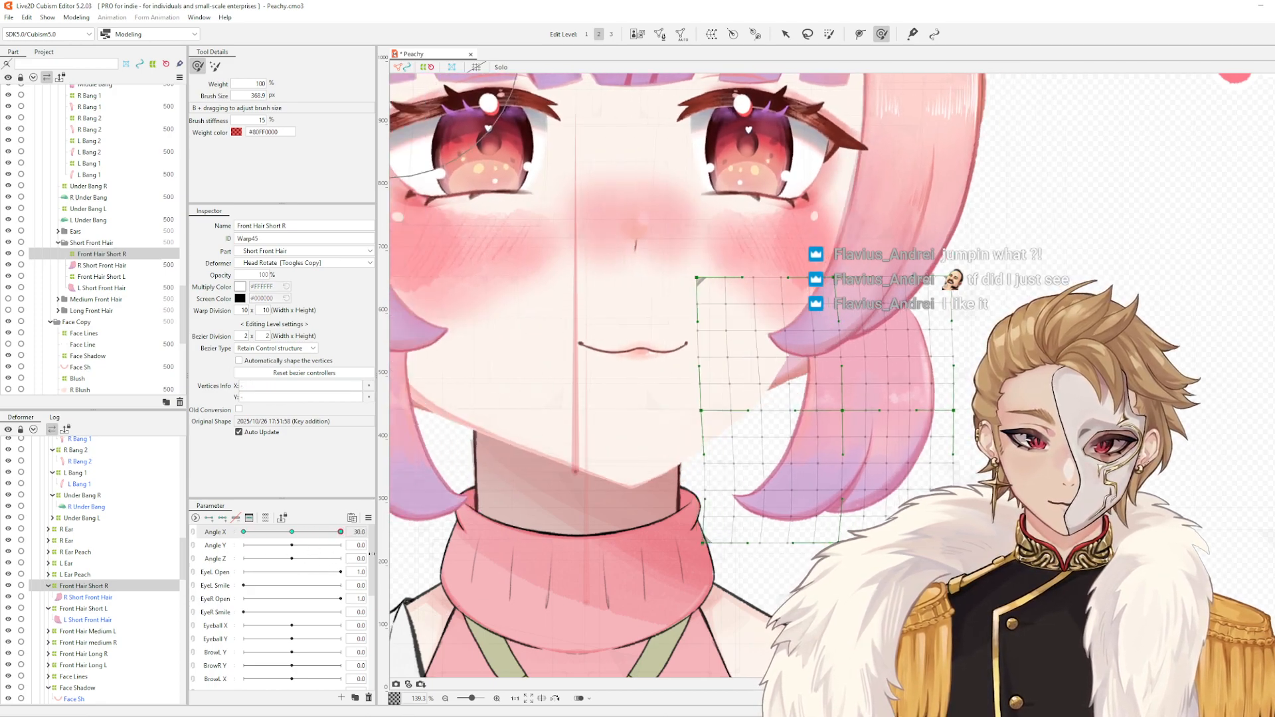
{"action": "scroll", "coordinate": [656, 401], "scroll_direction": "down", "scroll_amount": 3}
{"action": "scroll", "coordinate": [502, 411], "scroll_direction": "up", "scroll_amount": 3}
{"action": "left_click_drag", "start_coordinate": [503, 425], "coordinate": [711, 509]}
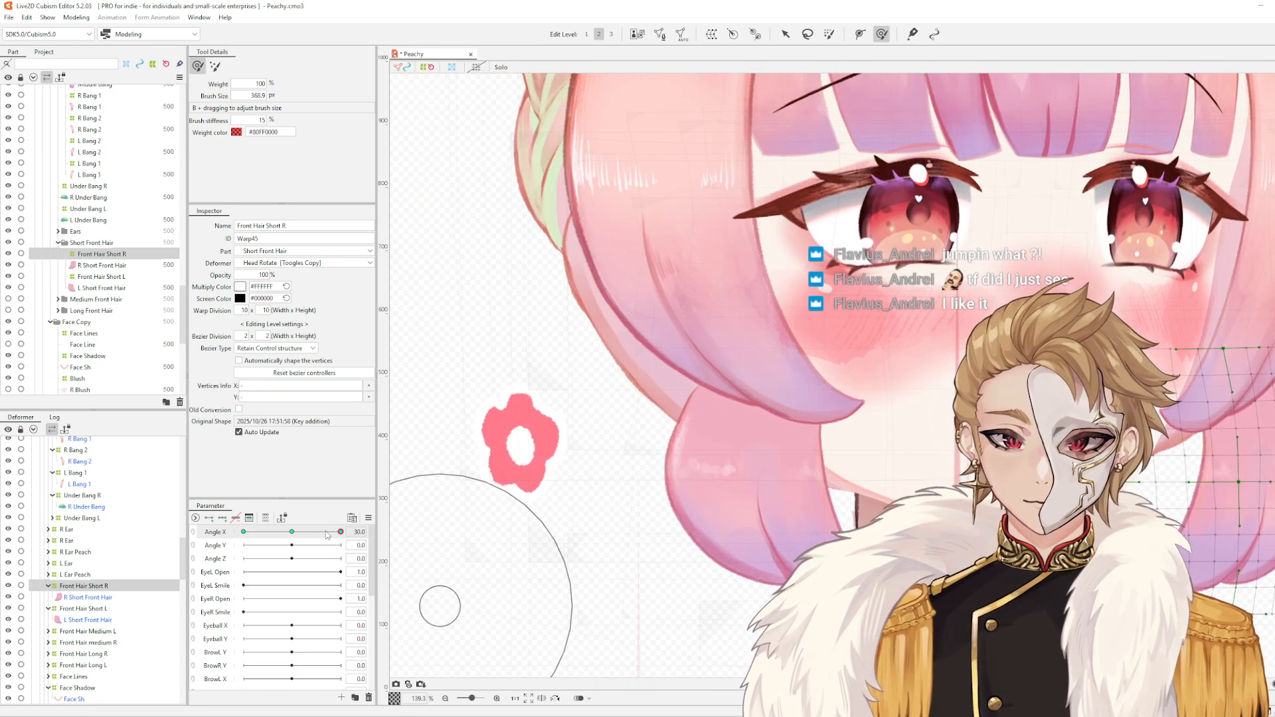
{"action": "left_click_drag", "start_coordinate": [341, 532], "coordinate": [504, 543]}
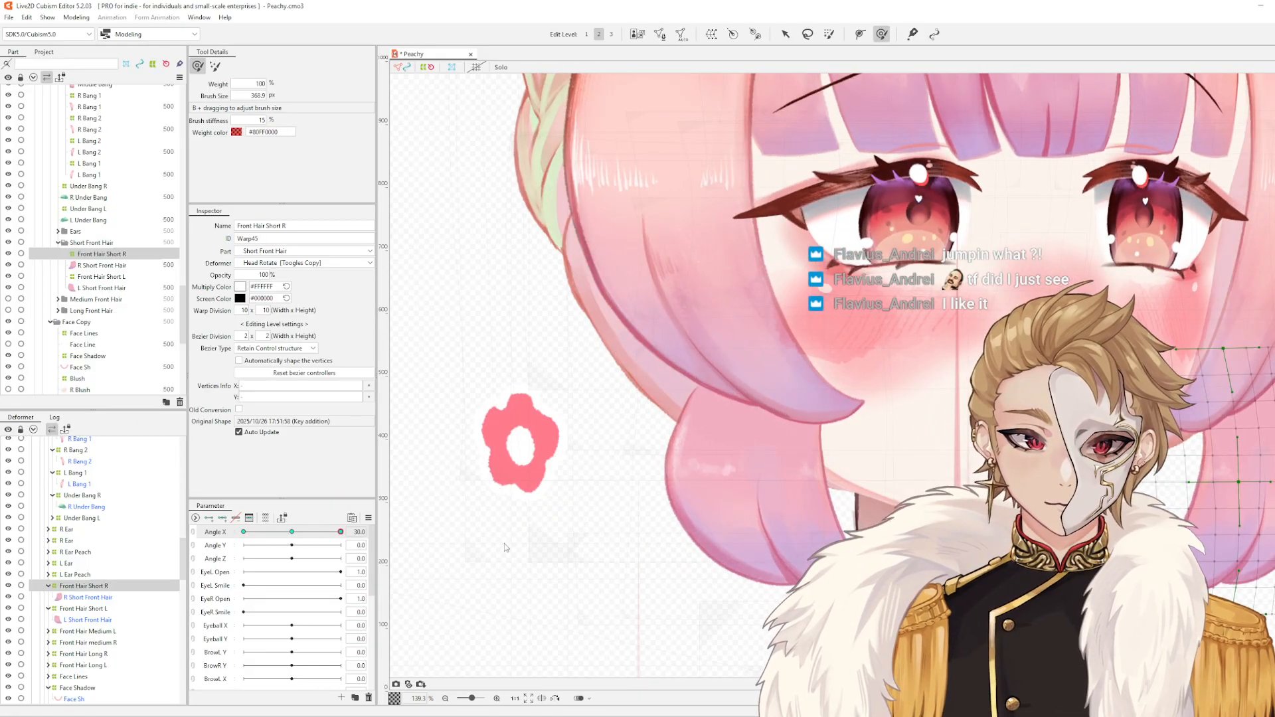
{"action": "left_click_drag", "start_coordinate": [981, 463], "coordinate": [447, 555]}
- Select the Side Bang R warp deformer and nudge the lower part of the side bang with the deform brush at Angle X 30
{"action": "left_click", "coordinate": [769, 348]}
{"action": "left_click_drag", "start_coordinate": [771, 350], "coordinate": [909, 427]}
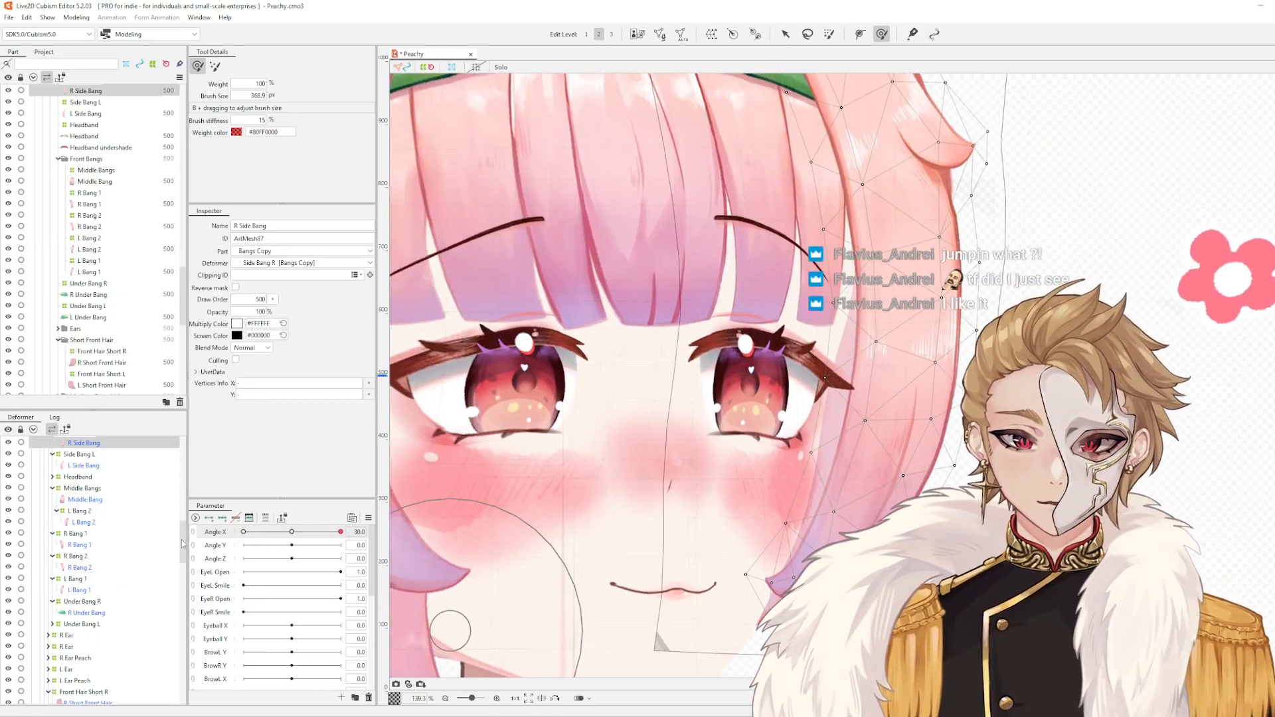
{"action": "scroll", "coordinate": [101, 479], "scroll_direction": "up", "scroll_amount": 1}
{"action": "left_click", "coordinate": [101, 473]}
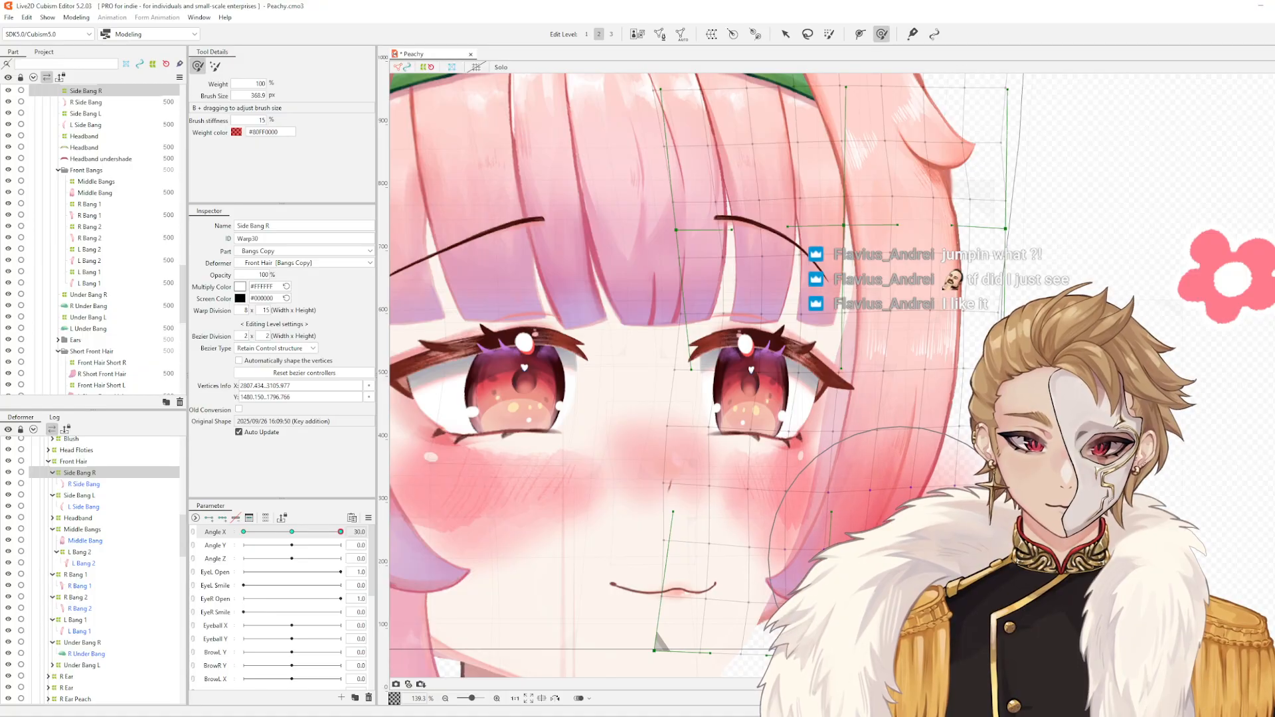
{"action": "left_click_drag", "start_coordinate": [937, 549], "coordinate": [942, 550]}
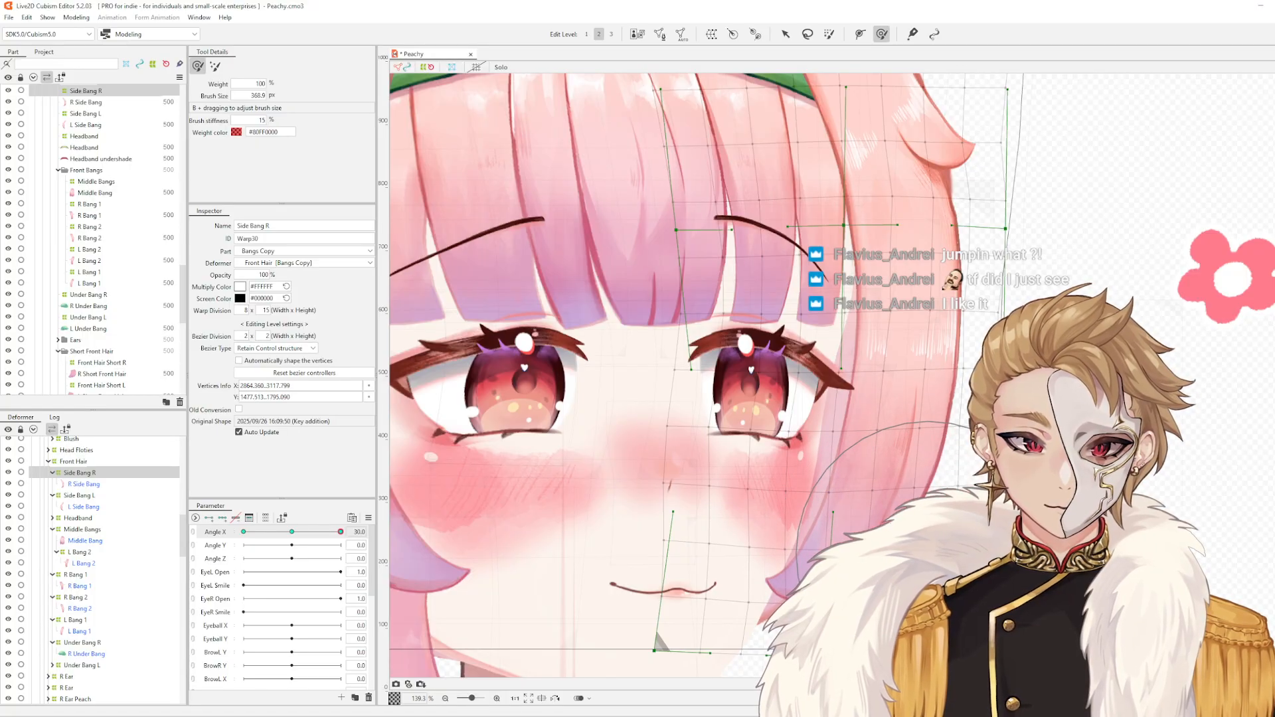
{"action": "left_click_drag", "start_coordinate": [974, 476], "coordinate": [978, 475]}
{"action": "scroll", "coordinate": [1003, 468], "scroll_direction": "down", "scroll_amount": 2}
{"action": "left_click", "coordinate": [1029, 491]}
{"action": "left_click_drag", "start_coordinate": [1010, 523], "coordinate": [1022, 468]}
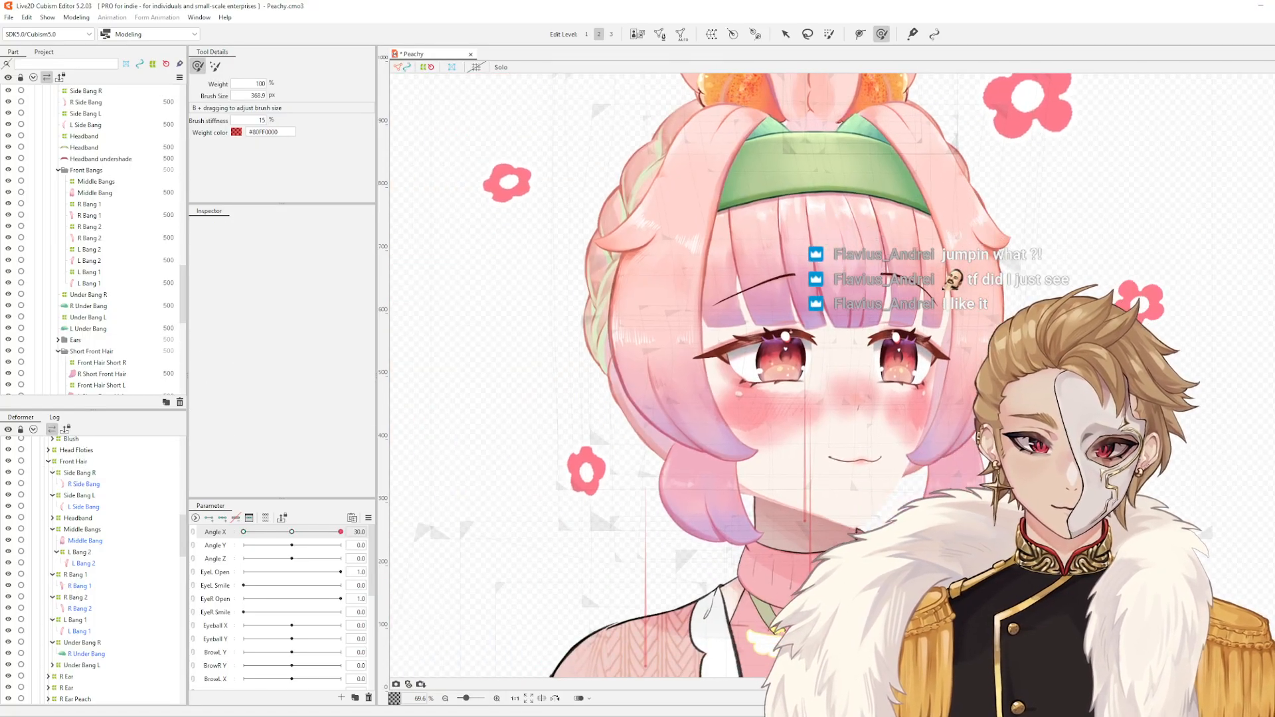
- Preview the Angle X head turn up close and select the R Short Front Hair mesh
{"action": "scroll", "coordinate": [1022, 467], "scroll_direction": "up", "scroll_amount": 1}
{"action": "left_click_drag", "start_coordinate": [340, 532], "coordinate": [476, 557]}
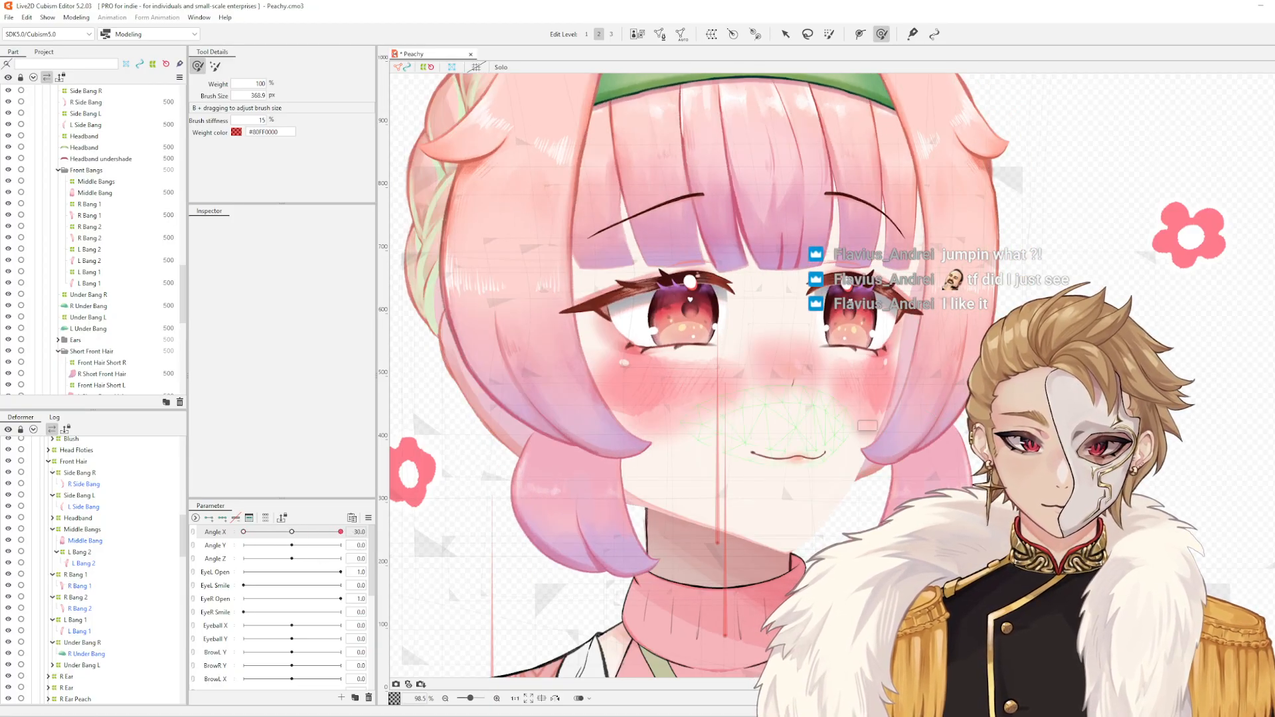
{"action": "scroll", "coordinate": [946, 450], "scroll_direction": "up", "scroll_amount": 2}
{"action": "left_click", "coordinate": [930, 531]}
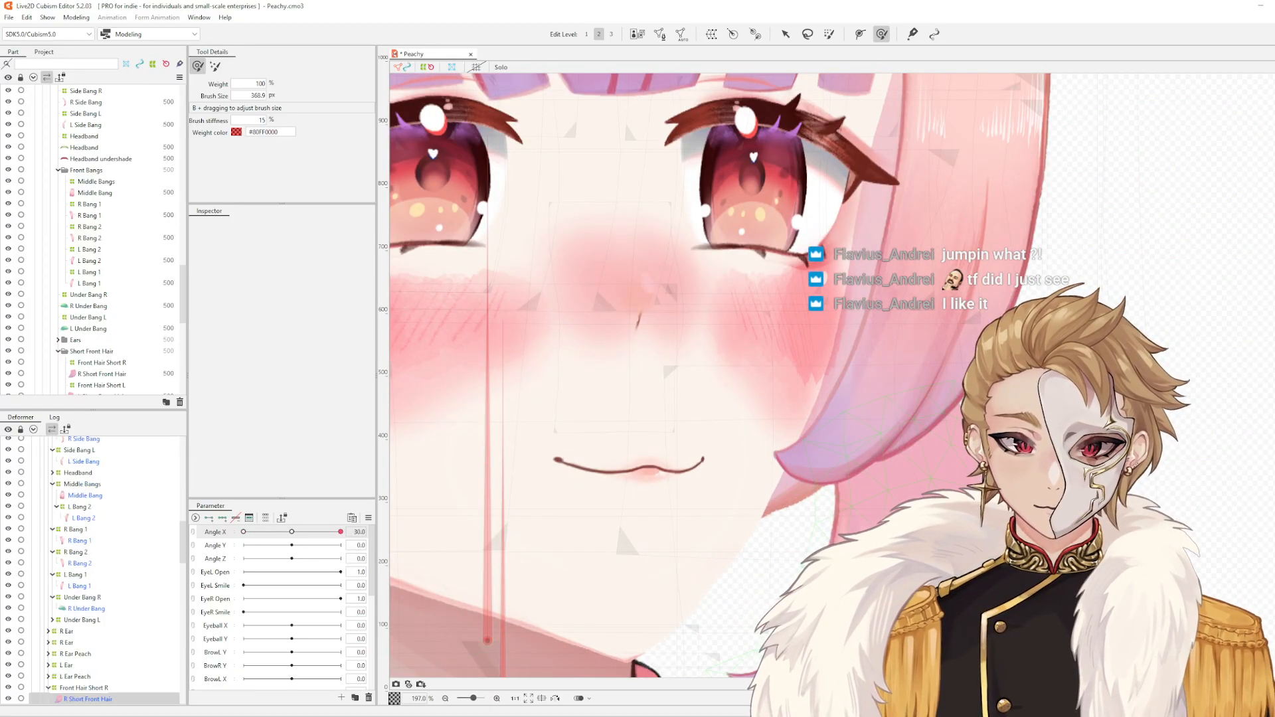
- Select the Front Hair Short R warp deformer and reshape its outer and lower parts at Angle X 30, using a deform brush of about 387 px
{"action": "left_click_drag", "start_coordinate": [916, 557], "coordinate": [915, 454]}
{"action": "left_click", "coordinate": [83, 687]}
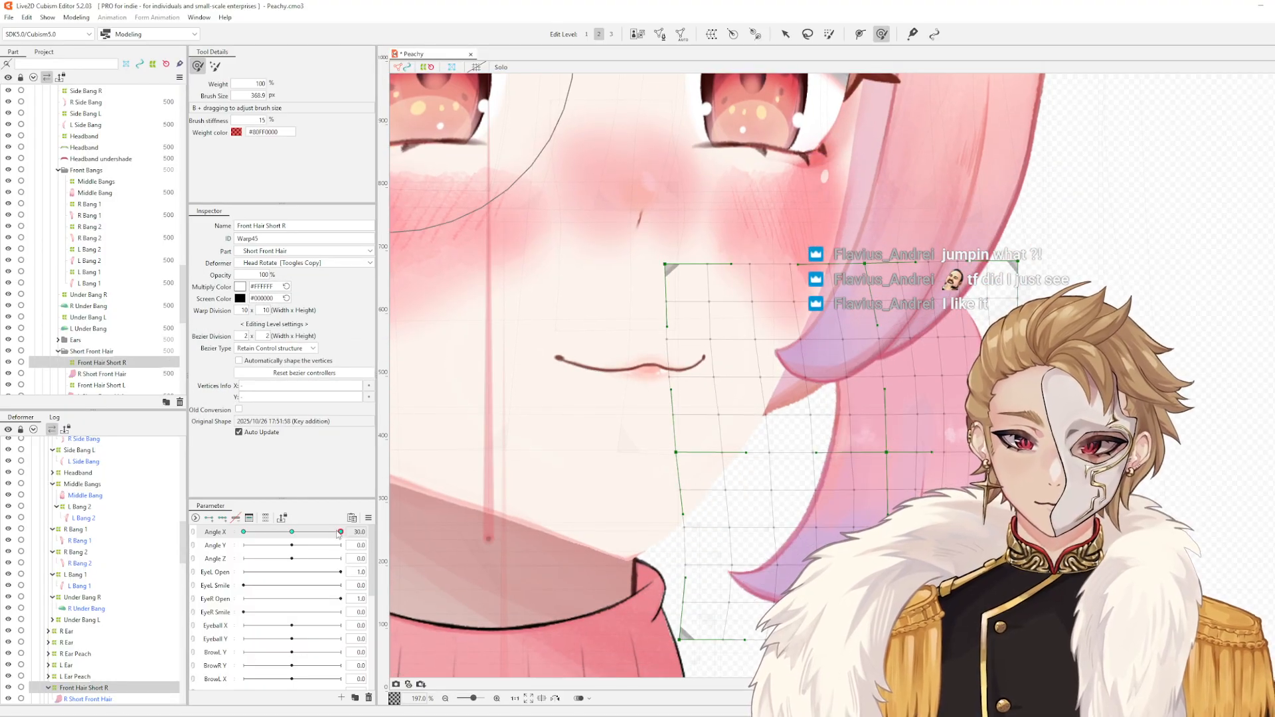
{"action": "mouse_move", "coordinate": [341, 532]}
{"action": "left_mouse_down"}
{"action": "mouse_move", "coordinate": [259, 532]}
{"action": "mouse_move", "coordinate": [341, 532]}
{"action": "left_mouse_up"}
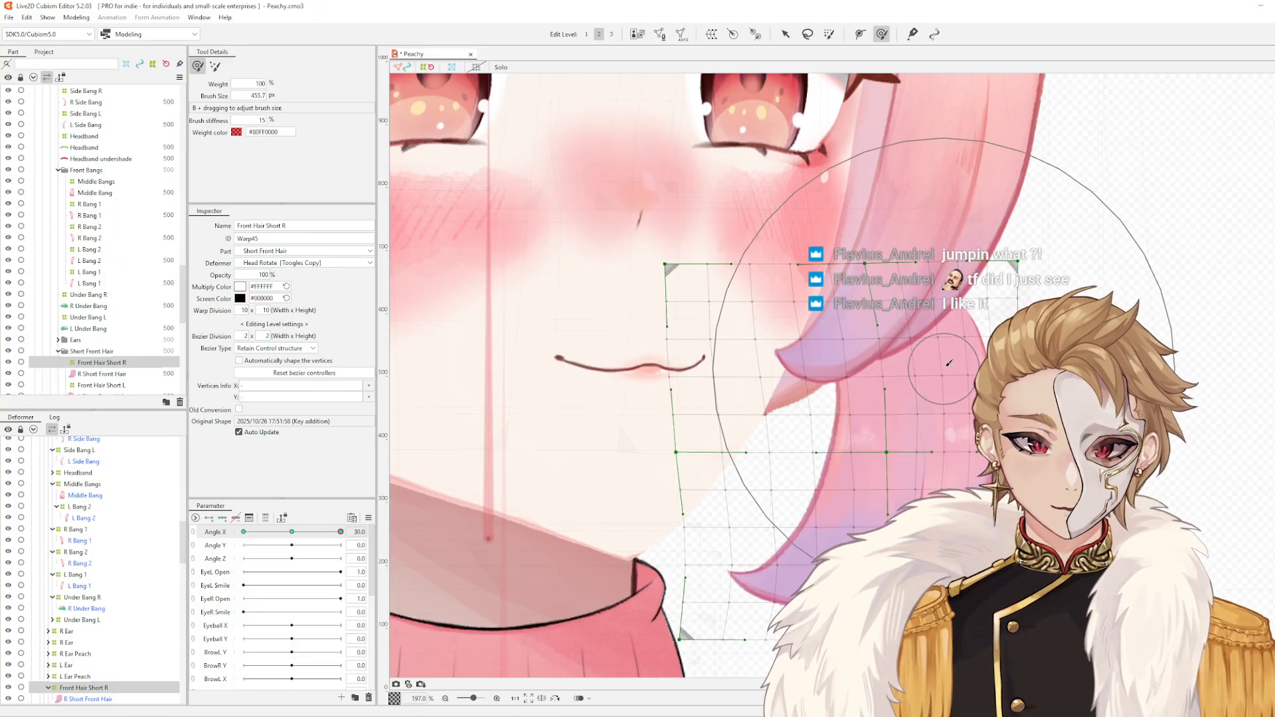
{"action": "left_click", "coordinate": [943, 367]}
{"action": "mouse_move", "coordinate": [959, 405]}
{"action": "left_mouse_down"}
{"action": "mouse_move", "coordinate": [928, 429]}
{"action": "mouse_move", "coordinate": [951, 458]}
{"action": "mouse_move", "coordinate": [921, 453]}
{"action": "left_mouse_up"}
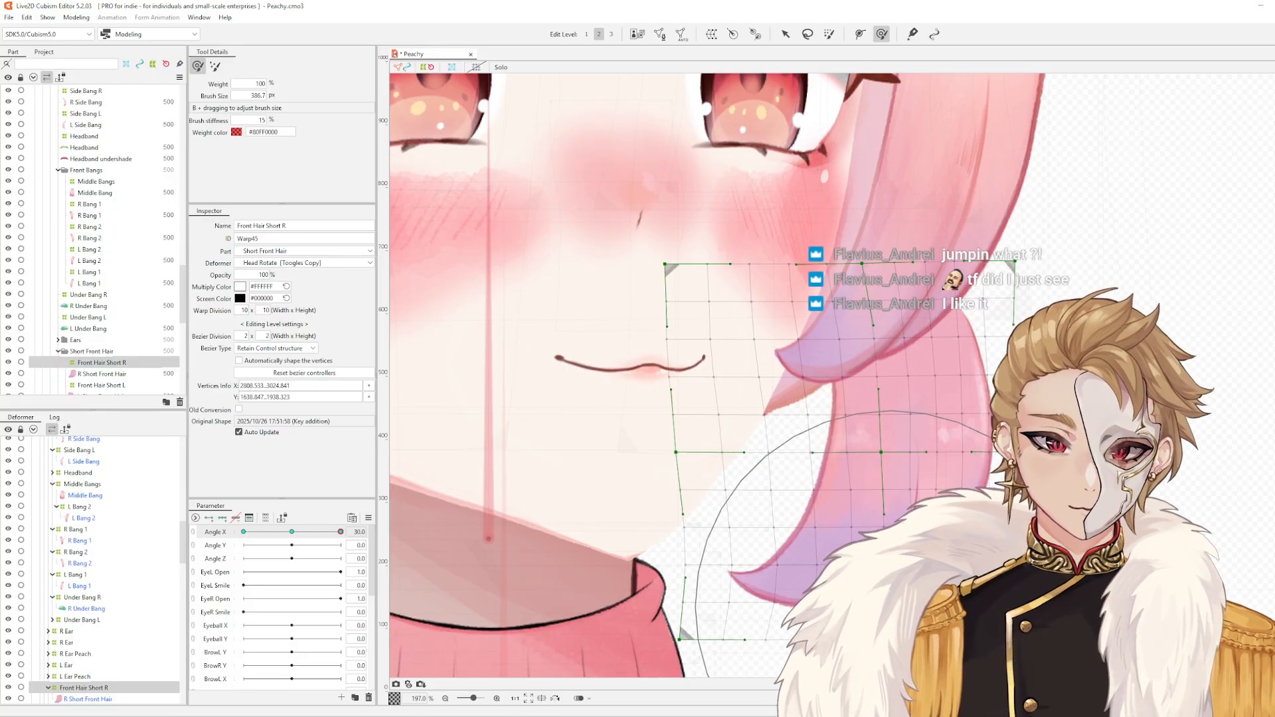
{"action": "left_click_drag", "start_coordinate": [872, 627], "coordinate": [875, 627]}
{"action": "left_click_drag", "start_coordinate": [1003, 570], "coordinate": [1002, 569]}
- Check the head turn, then nudge the inner edge and lower tip of the Front Hair Short R warp at Angle X 30
{"action": "scroll", "coordinate": [984, 488], "scroll_direction": "down", "scroll_amount": 3}
{"action": "scroll", "coordinate": [963, 405], "scroll_direction": "up", "scroll_amount": 2}
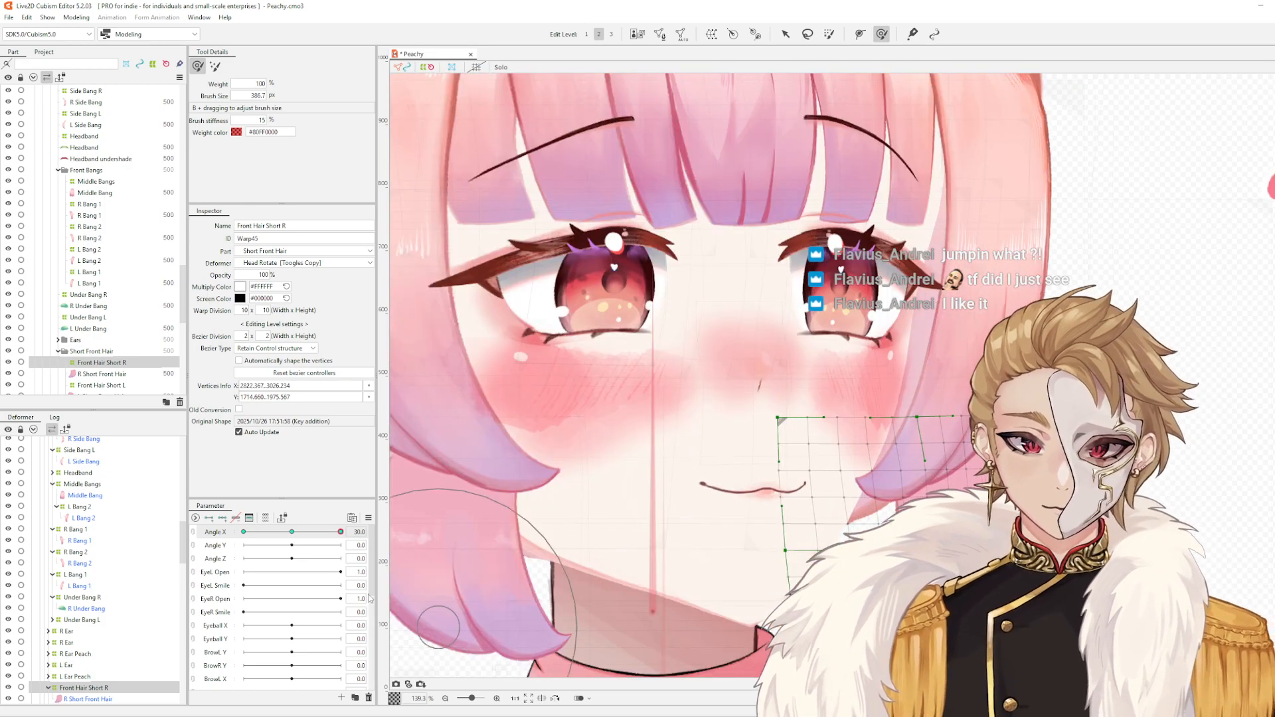
{"action": "left_click_drag", "start_coordinate": [341, 531], "coordinate": [391, 559]}
{"action": "left_click_drag", "start_coordinate": [889, 575], "coordinate": [878, 405]}
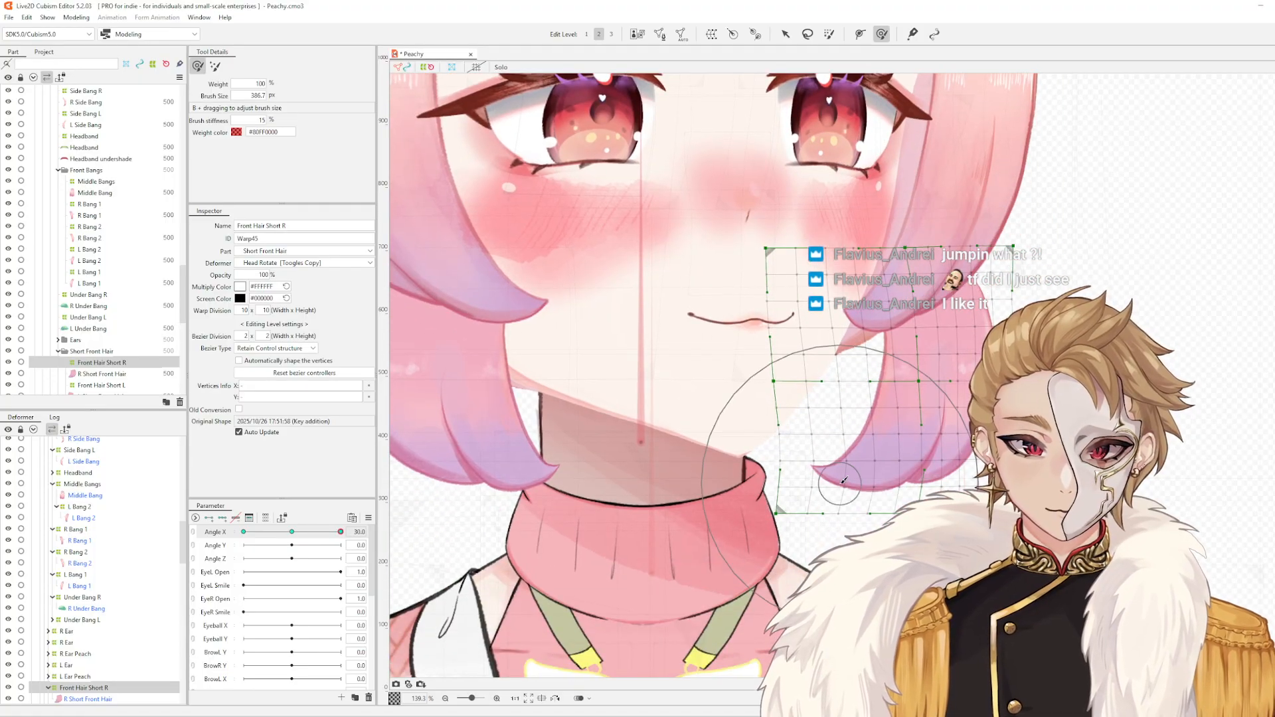
{"action": "left_click_drag", "start_coordinate": [798, 395], "coordinate": [800, 374]}
{"action": "left_click_drag", "start_coordinate": [796, 469], "coordinate": [795, 480]}
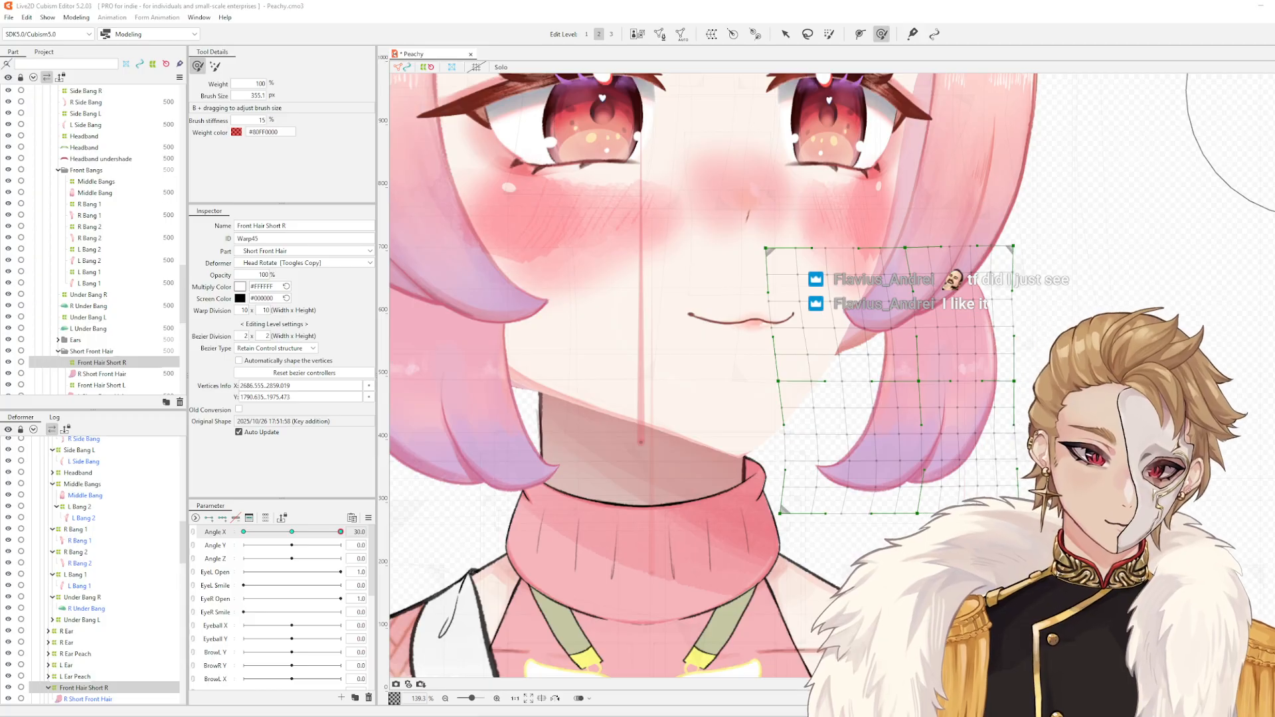
- Refine the outer edge and inner curve of the Front Hair Short R warp with a deform brush of about 355 px at Angle X 30
{"action": "left_click_drag", "start_coordinate": [980, 378], "coordinate": [898, 406]}
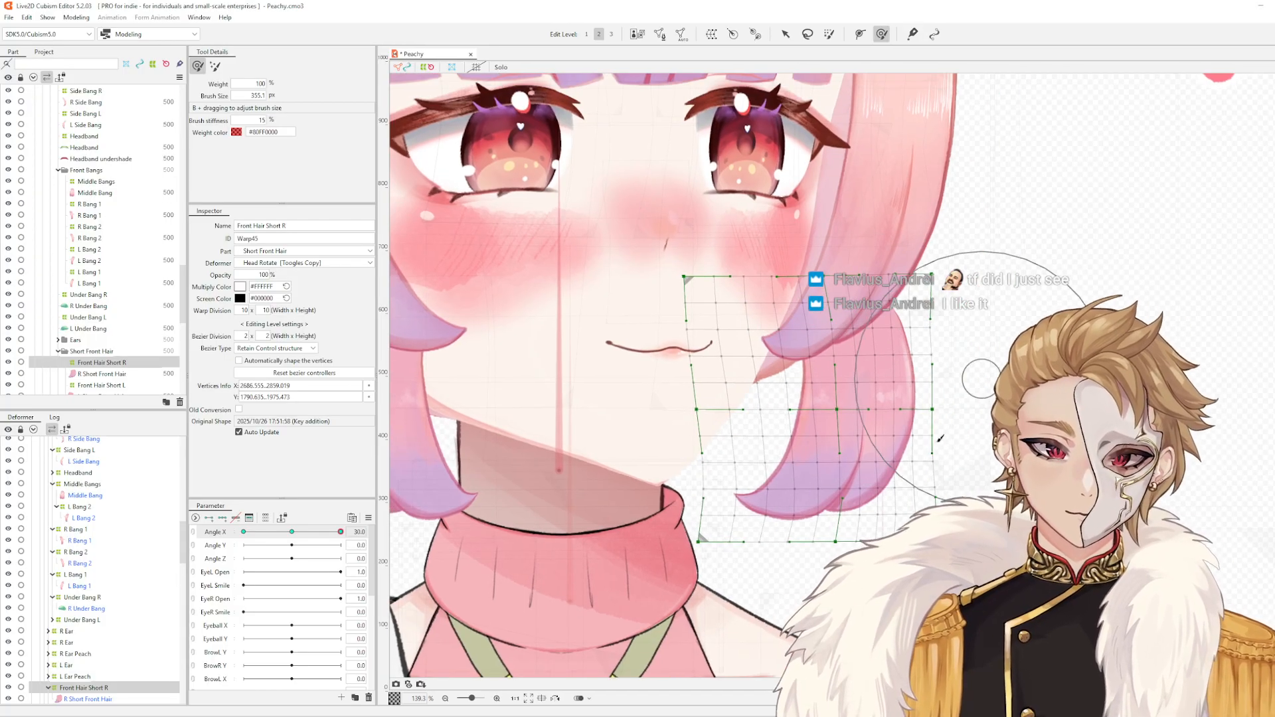
{"action": "left_click", "coordinate": [928, 306]}
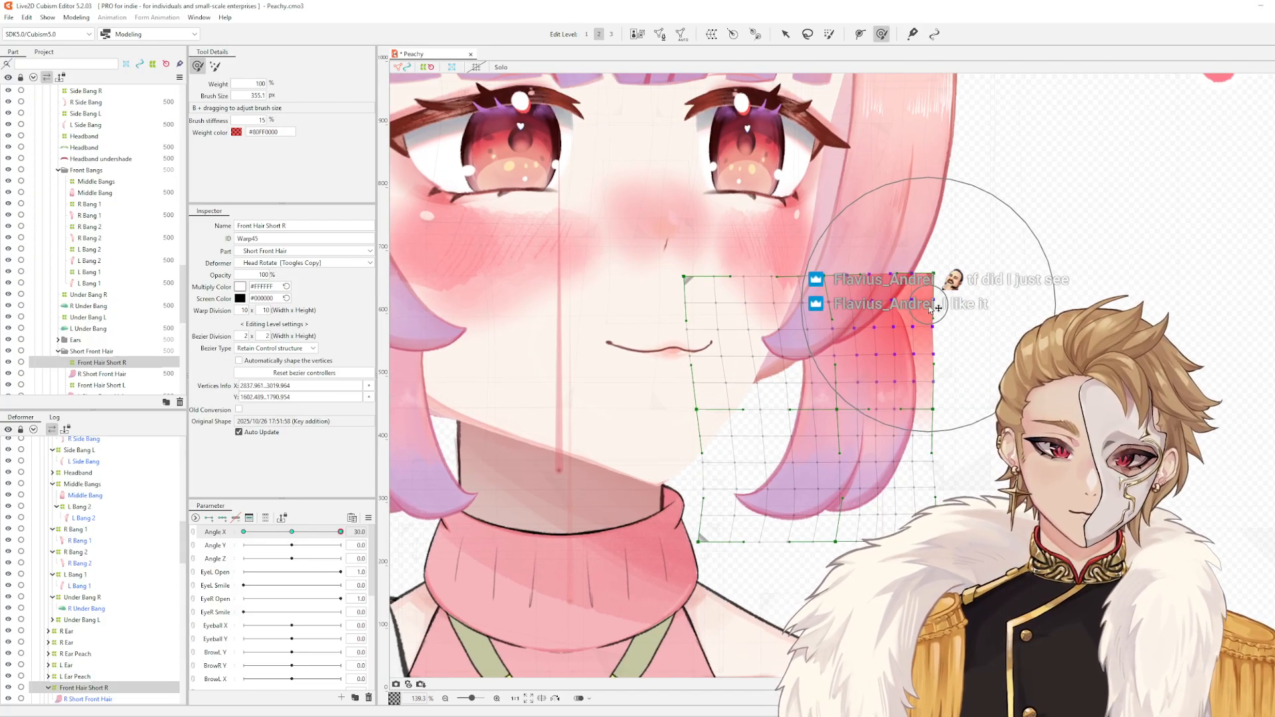
{"action": "left_click_drag", "start_coordinate": [929, 305], "coordinate": [930, 305]}
{"action": "left_click_drag", "start_coordinate": [915, 410], "coordinate": [917, 410]}
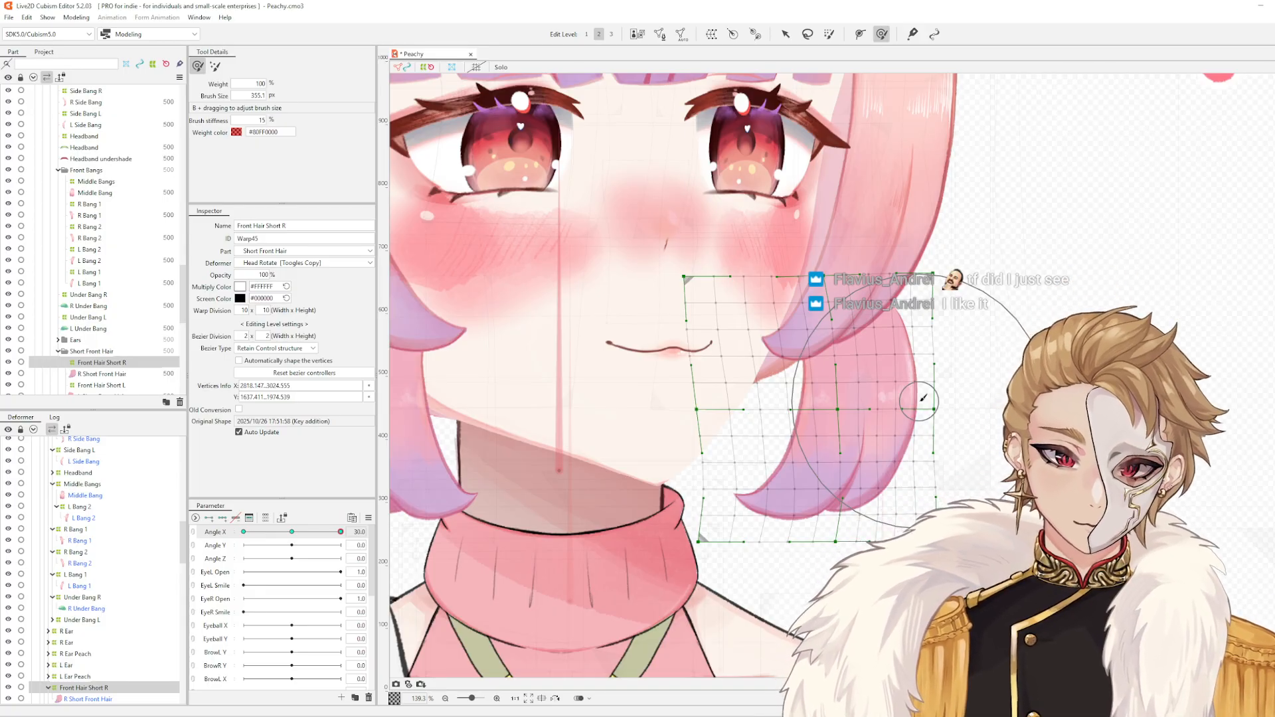
{"action": "scroll", "coordinate": [774, 459], "scroll_direction": "up", "scroll_amount": 2}
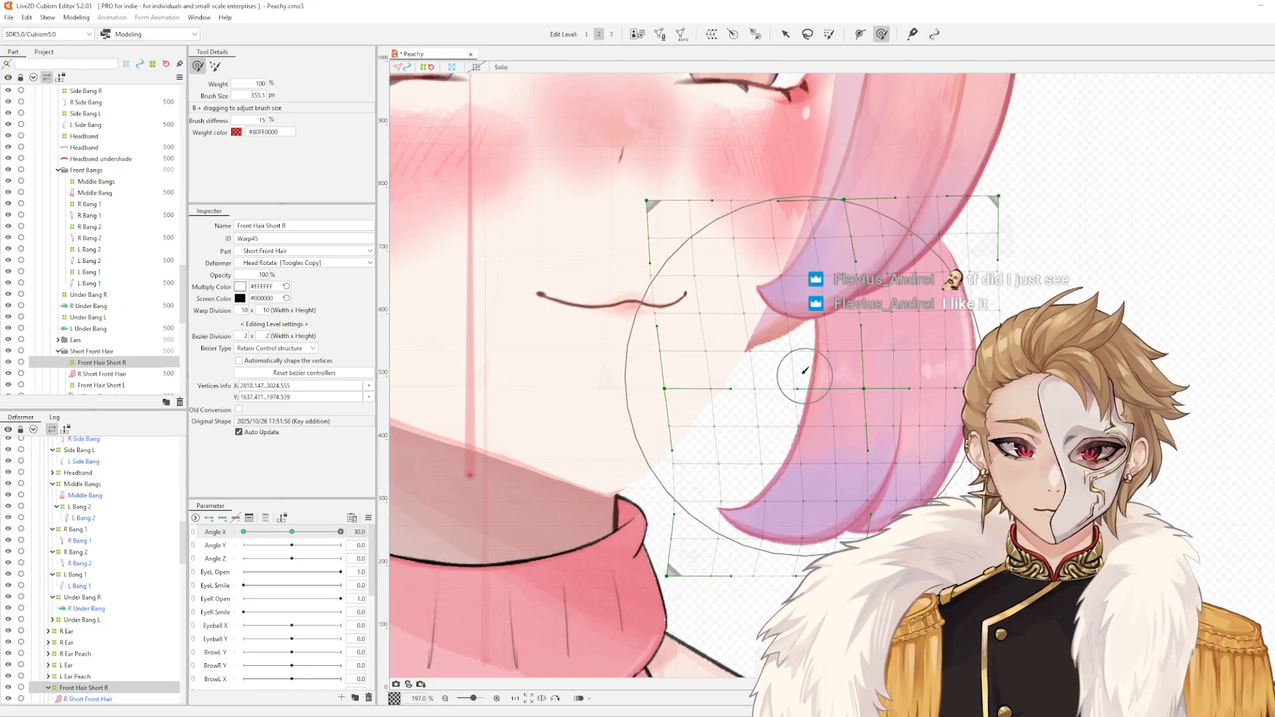
{"action": "left_click_drag", "start_coordinate": [800, 382], "coordinate": [793, 395]}
- Check the head turn, then pull the outer side of the Front Hair Short R warp inward with deform brushes from about 580 to 249 px
{"action": "scroll", "coordinate": [915, 412], "scroll_direction": "down", "scroll_amount": 2}
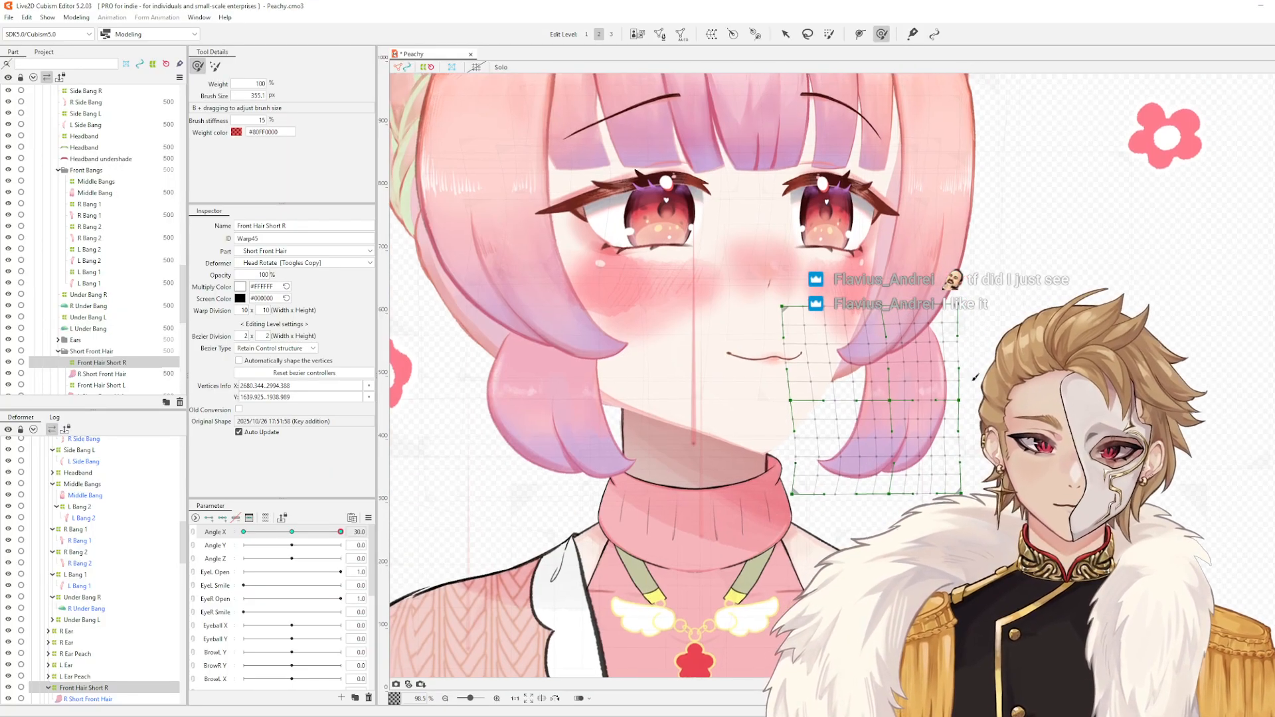
{"action": "mouse_move", "coordinate": [340, 533]}
{"action": "left_mouse_down"}
{"action": "mouse_move", "coordinate": [293, 545]}
{"action": "mouse_move", "coordinate": [342, 541]}
{"action": "left_mouse_up"}
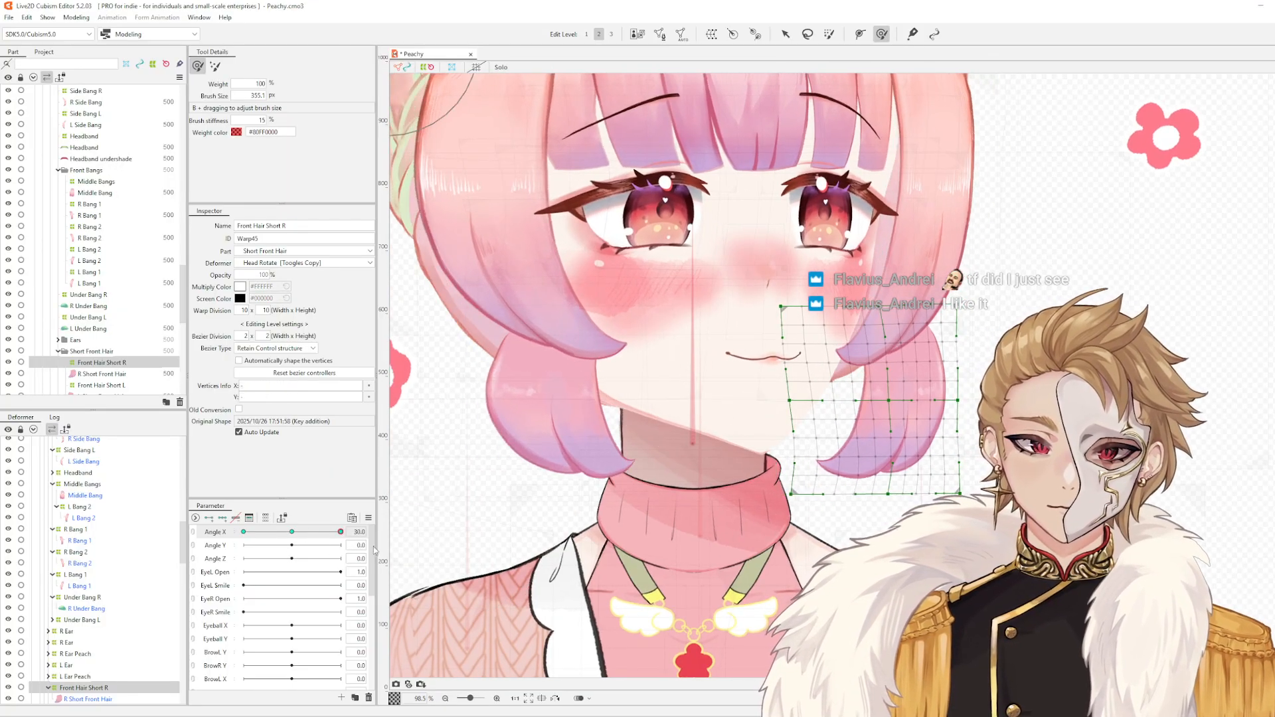
{"action": "scroll", "coordinate": [929, 372], "scroll_direction": "up", "scroll_amount": 1}
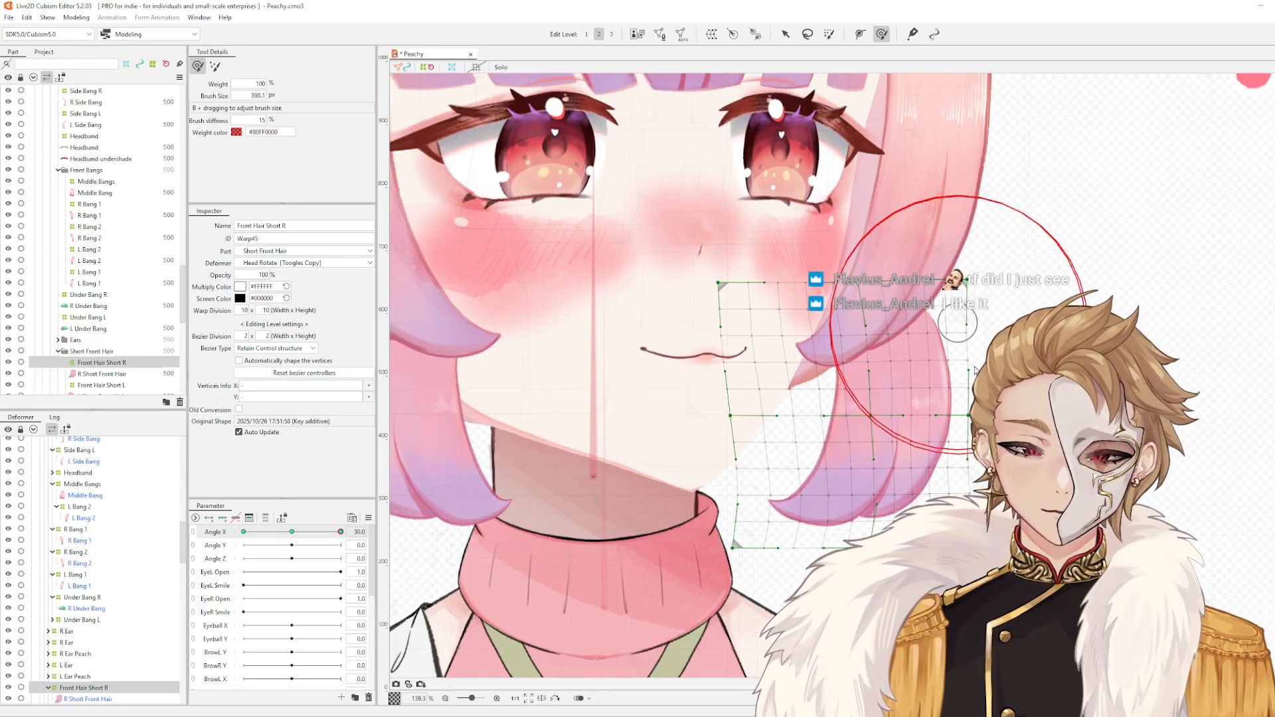
{"action": "left_click_drag", "start_coordinate": [972, 396], "coordinate": [965, 394]}
{"action": "left_click_drag", "start_coordinate": [980, 301], "coordinate": [973, 302]}
{"action": "left_click_drag", "start_coordinate": [974, 518], "coordinate": [952, 493]}
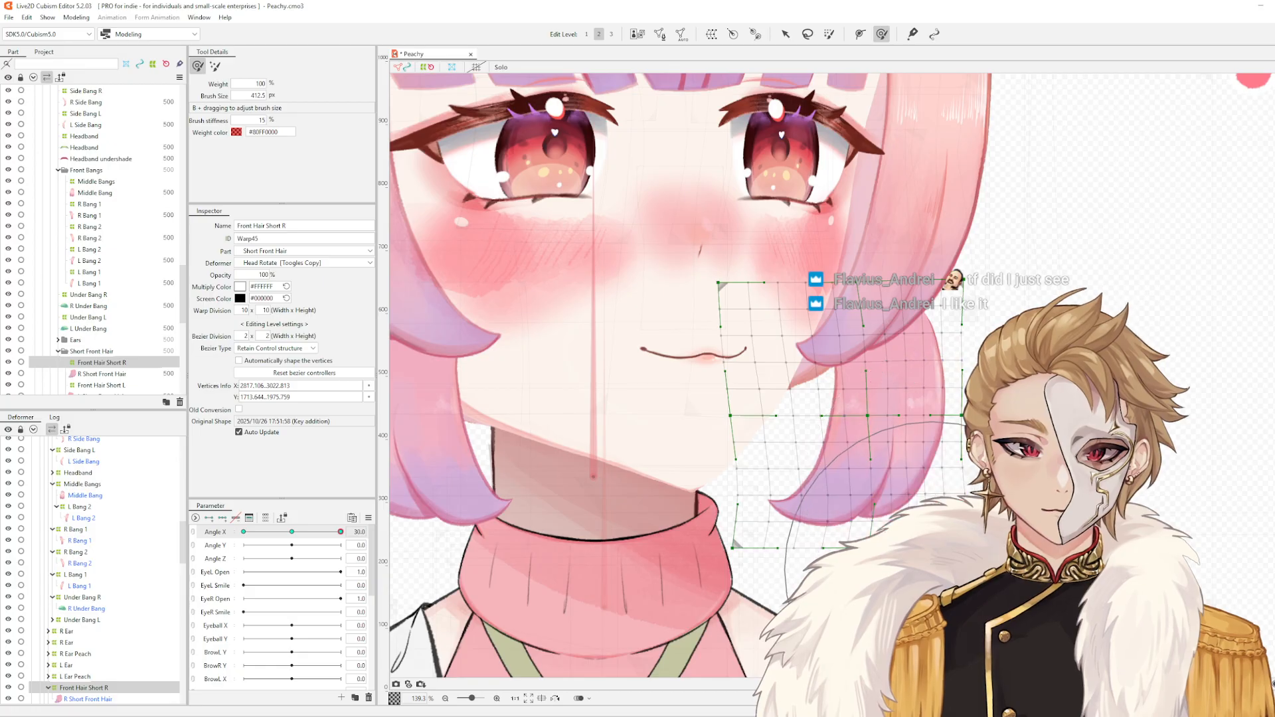
{"action": "mouse_move", "coordinate": [887, 416]}
{"action": "left_mouse_down"}
{"action": "mouse_move", "coordinate": [894, 430]}
{"action": "mouse_move", "coordinate": [898, 408]}
{"action": "left_mouse_up"}
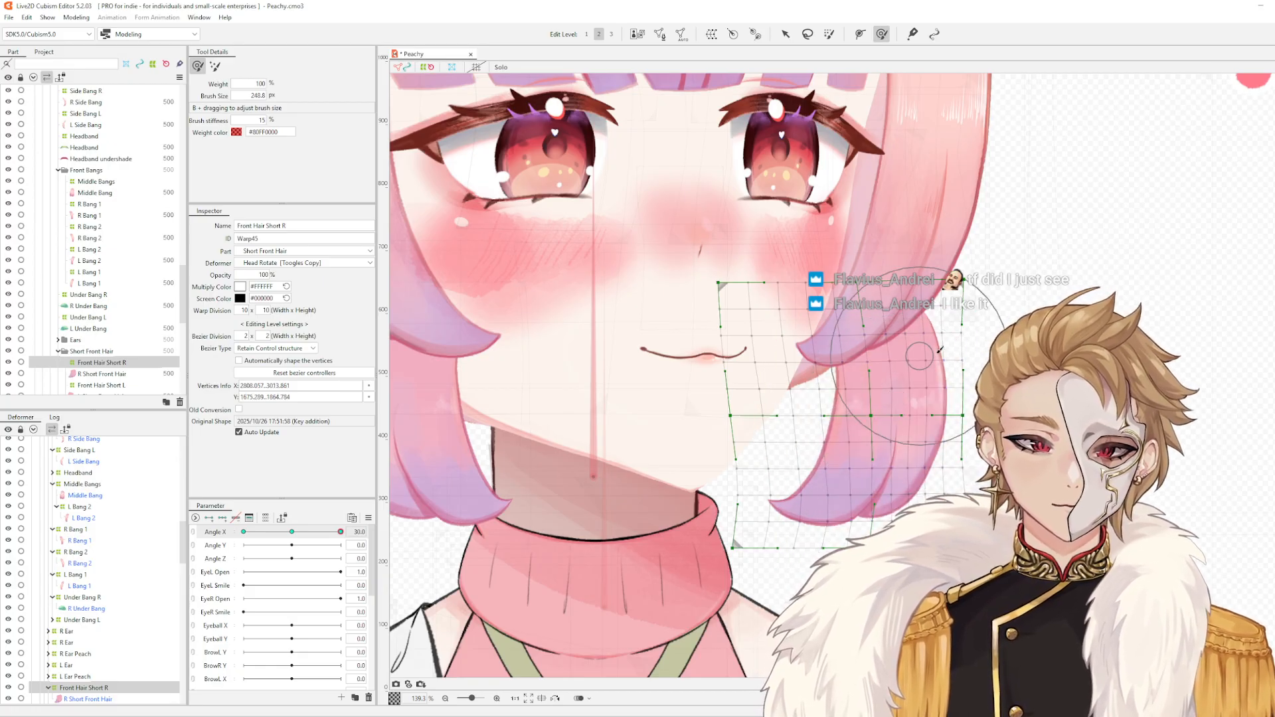
- Set Angle X to -30 and reshape the upper and middle parts of the Front Hair Short R warp with resized deform brushes
{"action": "left_click_drag", "start_coordinate": [341, 532], "coordinate": [178, 542]}
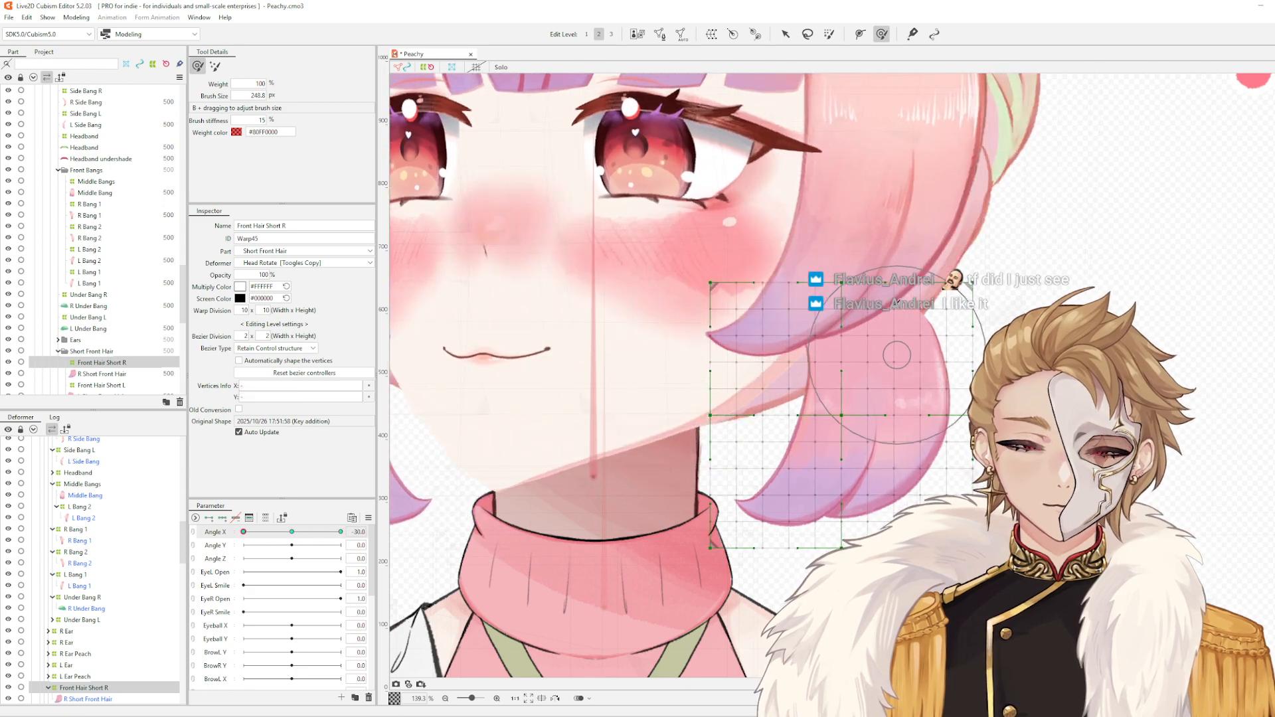
{"action": "key", "text": "b"}
{"action": "left_click_drag", "start_coordinate": [814, 318], "coordinate": [838, 405]}
{"action": "left_click_drag", "start_coordinate": [822, 354], "coordinate": [796, 356]}
{"action": "left_click_drag", "start_coordinate": [925, 308], "coordinate": [910, 311]}
{"action": "key", "text": "b"}
{"action": "mouse_move", "coordinate": [850, 425]}
{"action": "left_mouse_down"}
{"action": "mouse_move", "coordinate": [806, 407]}
{"action": "mouse_move", "coordinate": [804, 445]}
{"action": "left_mouse_up"}
{"action": "key", "text": "b"}
{"action": "left_click_drag", "start_coordinate": [892, 446], "coordinate": [912, 460]}
{"action": "left_click_drag", "start_coordinate": [913, 463], "coordinate": [894, 464]}
- Shift the lower tip and inner edge of the Front Hair Short R warp toward the neck with a 379.5 px deform brush at Angle X -30
{"action": "key", "text": "b"}
{"action": "left_click_drag", "start_coordinate": [745, 470], "coordinate": [729, 474]}
{"action": "left_click_drag", "start_coordinate": [762, 535], "coordinate": [751, 533]}
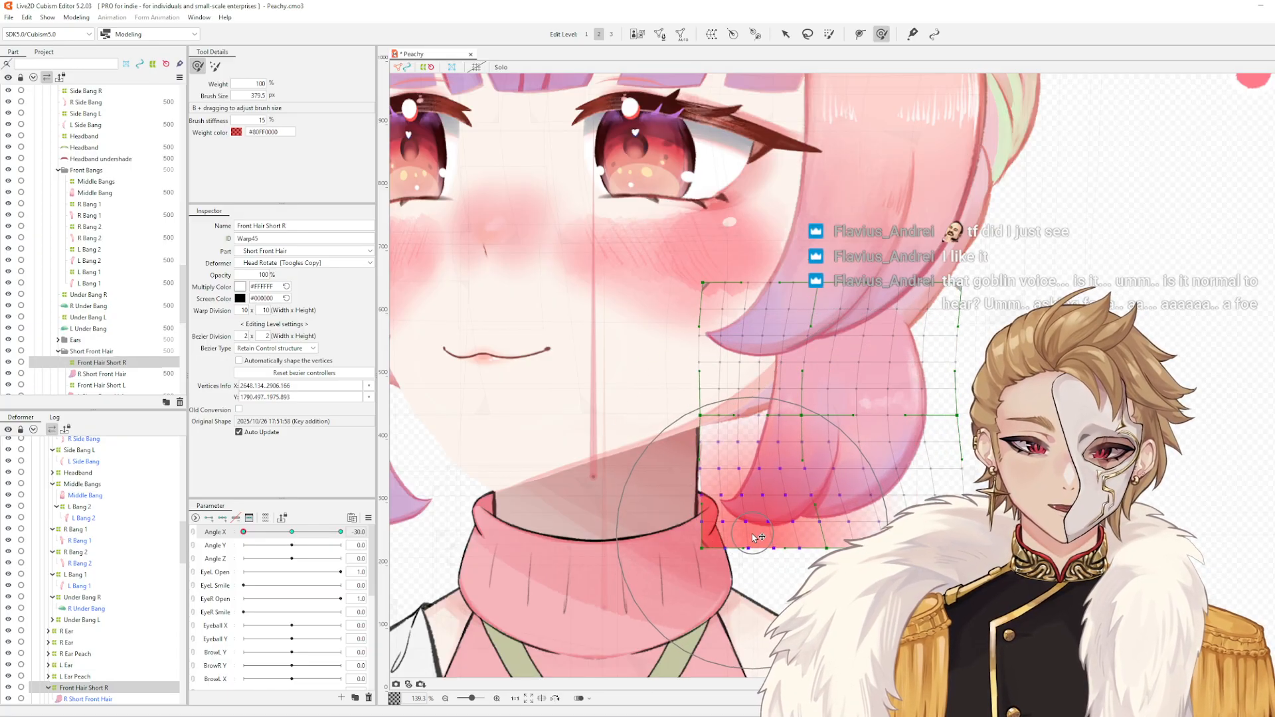
{"action": "left_click_drag", "start_coordinate": [883, 534], "coordinate": [845, 516]}
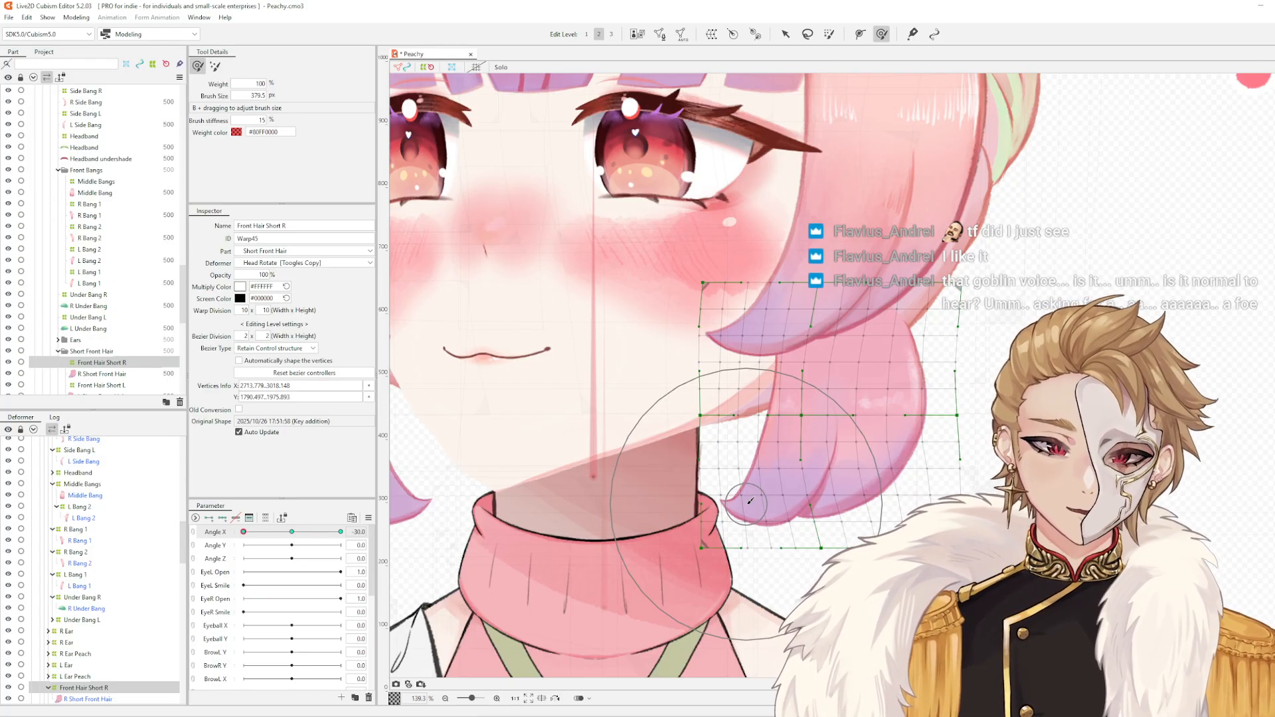
{"action": "left_click_drag", "start_coordinate": [838, 283], "coordinate": [828, 283]}
{"action": "left_click_drag", "start_coordinate": [796, 324], "coordinate": [788, 324]}
{"action": "left_click_drag", "start_coordinate": [785, 481], "coordinate": [776, 481]}
{"action": "left_click_drag", "start_coordinate": [701, 531], "coordinate": [696, 532]}
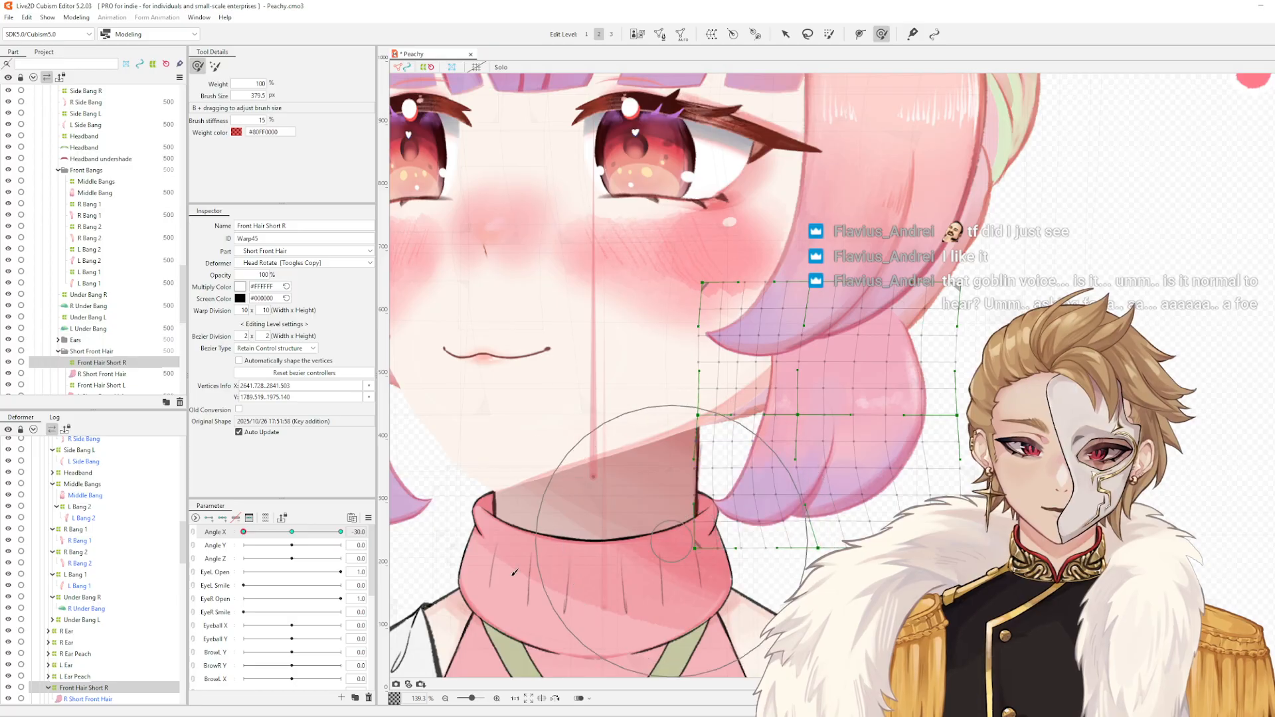
- Compare the head turn on both short front locks, then nudge the Front Hair Short R warp with a 334.2 px brush at Angle X -30
{"action": "left_click_drag", "start_coordinate": [263, 538], "coordinate": [191, 558]}
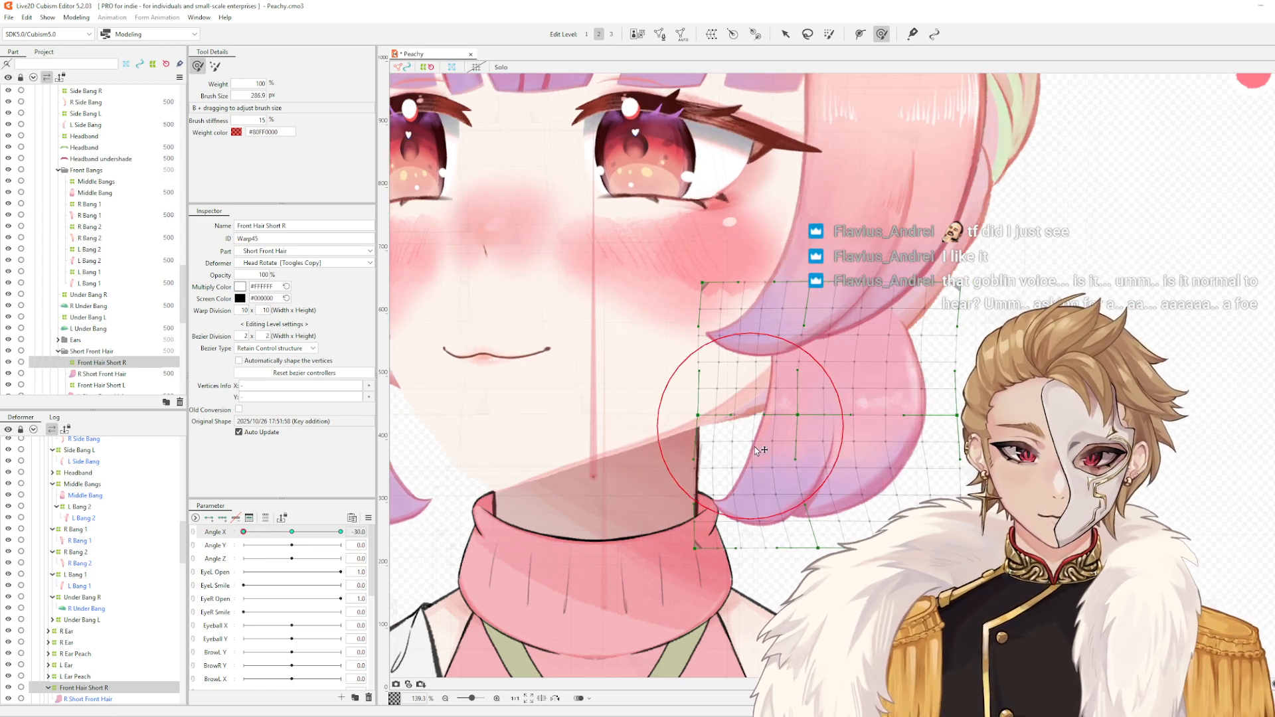
{"action": "mouse_move", "coordinate": [750, 453]}
{"action": "left_mouse_down"}
{"action": "mouse_move", "coordinate": [708, 506]}
{"action": "mouse_move", "coordinate": [708, 482]}
{"action": "mouse_move", "coordinate": [786, 455]}
{"action": "mouse_move", "coordinate": [825, 423]}
{"action": "left_mouse_up"}
{"action": "mouse_move", "coordinate": [827, 495]}
{"action": "left_mouse_down"}
{"action": "mouse_move", "coordinate": [849, 500]}
{"action": "mouse_move", "coordinate": [850, 537]}
{"action": "mouse_move", "coordinate": [873, 521]}
{"action": "left_mouse_up"}
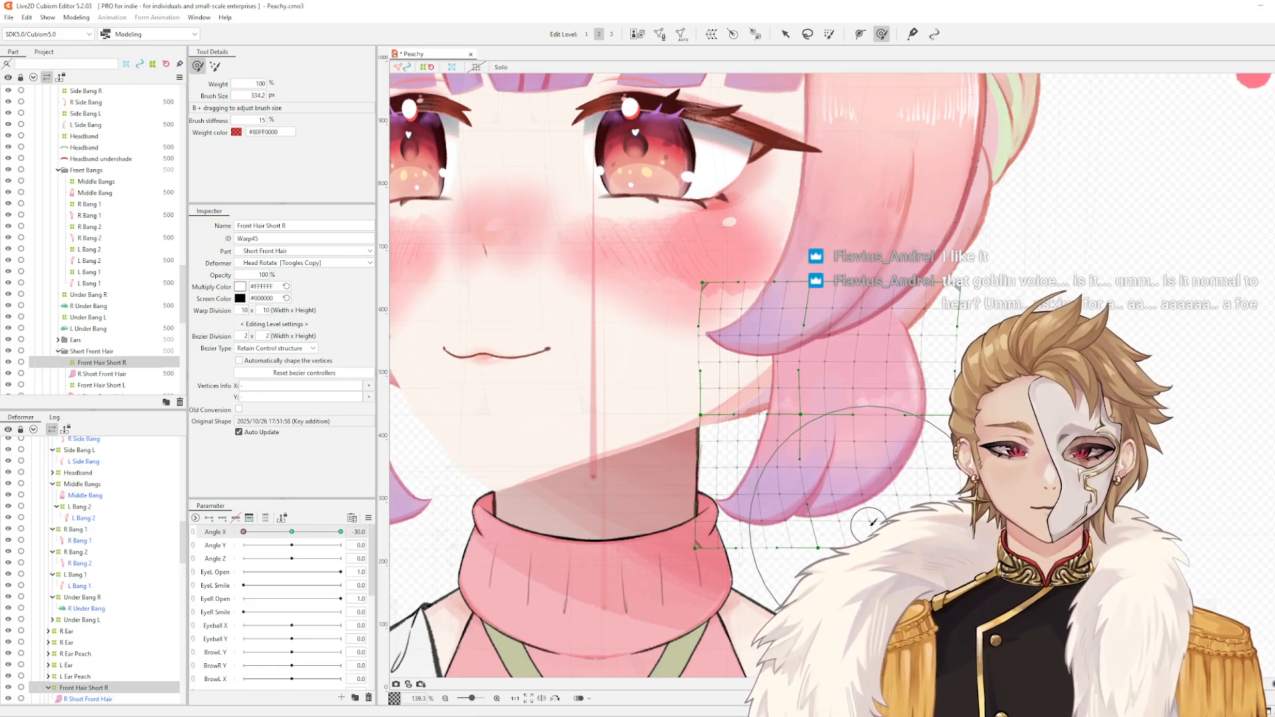
{"action": "left_click_drag", "start_coordinate": [721, 433], "coordinate": [980, 480]}
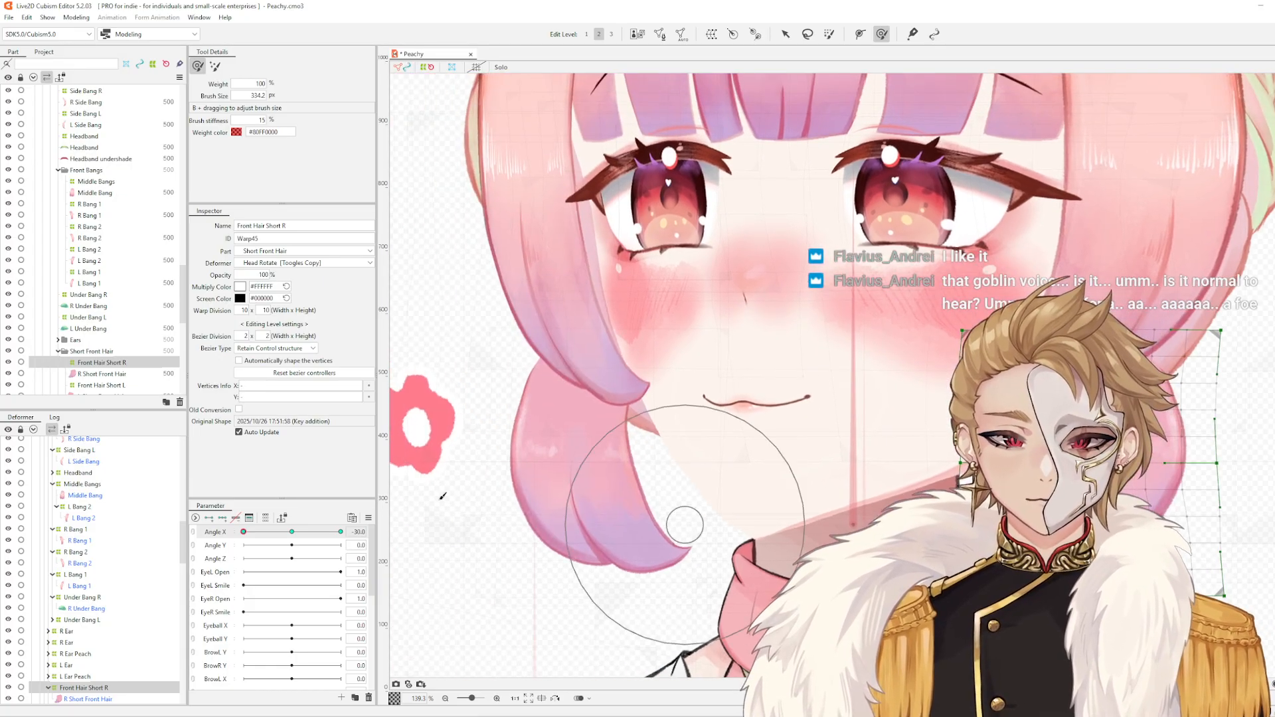
{"action": "mouse_move", "coordinate": [243, 532]}
{"action": "left_mouse_down"}
{"action": "mouse_move", "coordinate": [412, 536]}
{"action": "mouse_move", "coordinate": [192, 543]}
{"action": "mouse_move", "coordinate": [372, 542]}
{"action": "mouse_move", "coordinate": [199, 552]}
{"action": "left_mouse_up"}
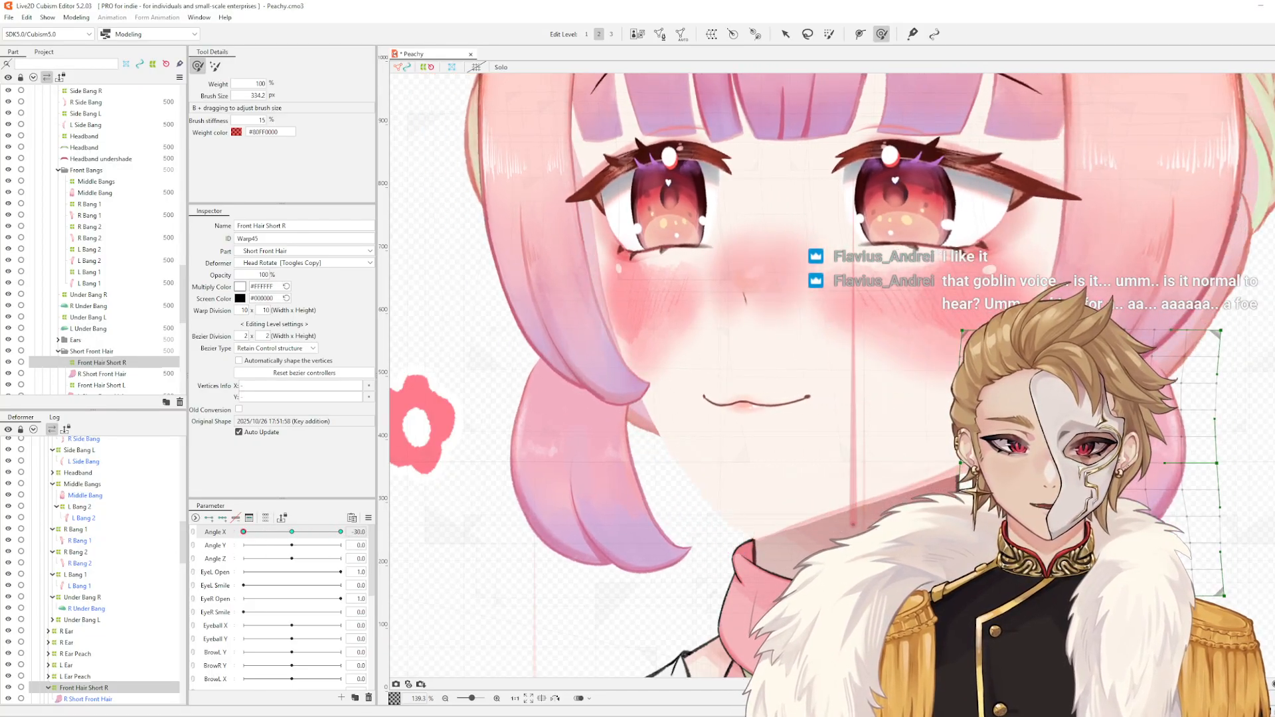
{"action": "left_click", "coordinate": [1182, 361]}
{"action": "left_click", "coordinate": [1150, 333]}
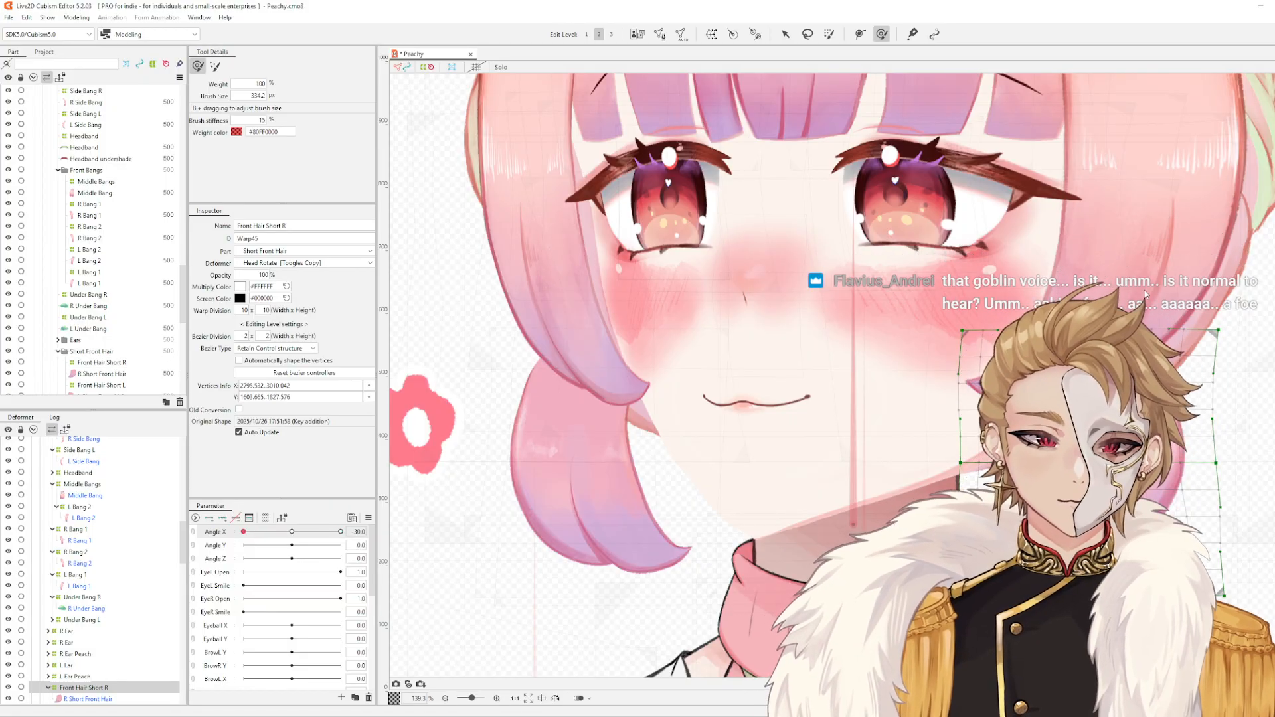
- Select the Side Bang R warp deformer, nudge the side bang's lower outer part with the deform brush at Angle X -30, and clear the selection
{"action": "left_click_drag", "start_coordinate": [1151, 333], "coordinate": [933, 427]}
{"action": "scroll", "coordinate": [136, 483], "scroll_direction": "up", "scroll_amount": 1}
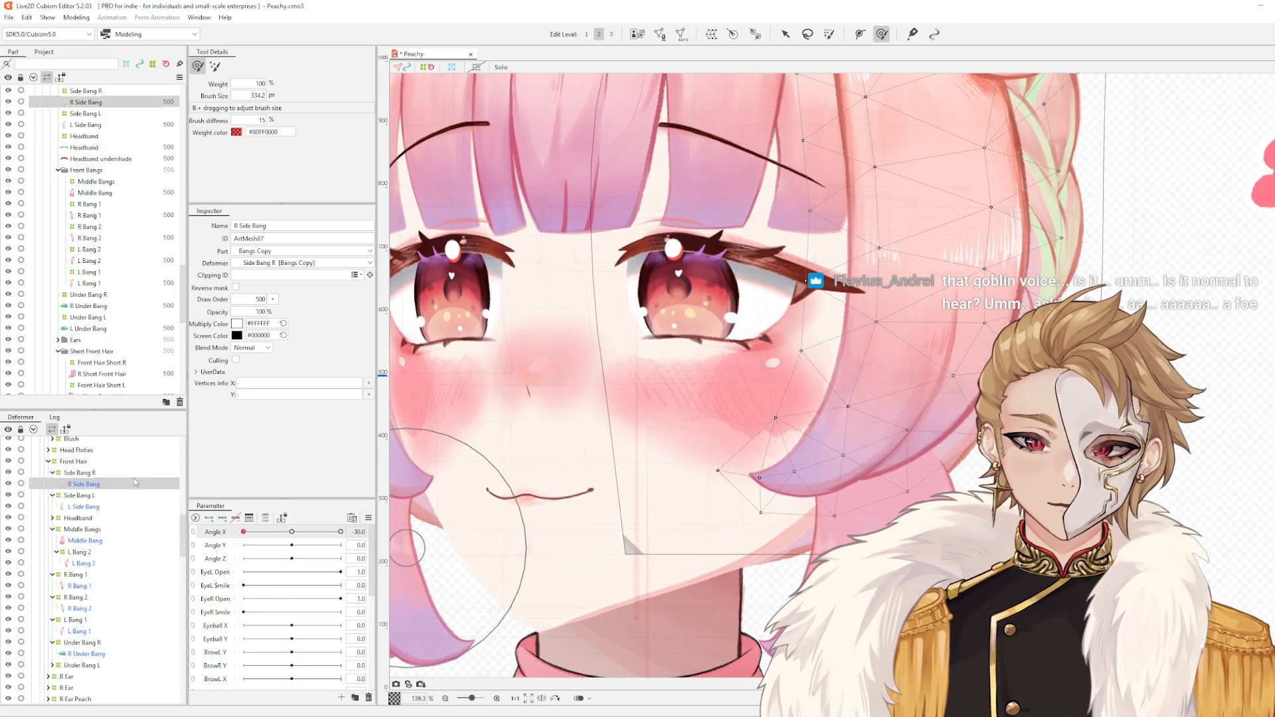
{"action": "left_click", "coordinate": [81, 473]}
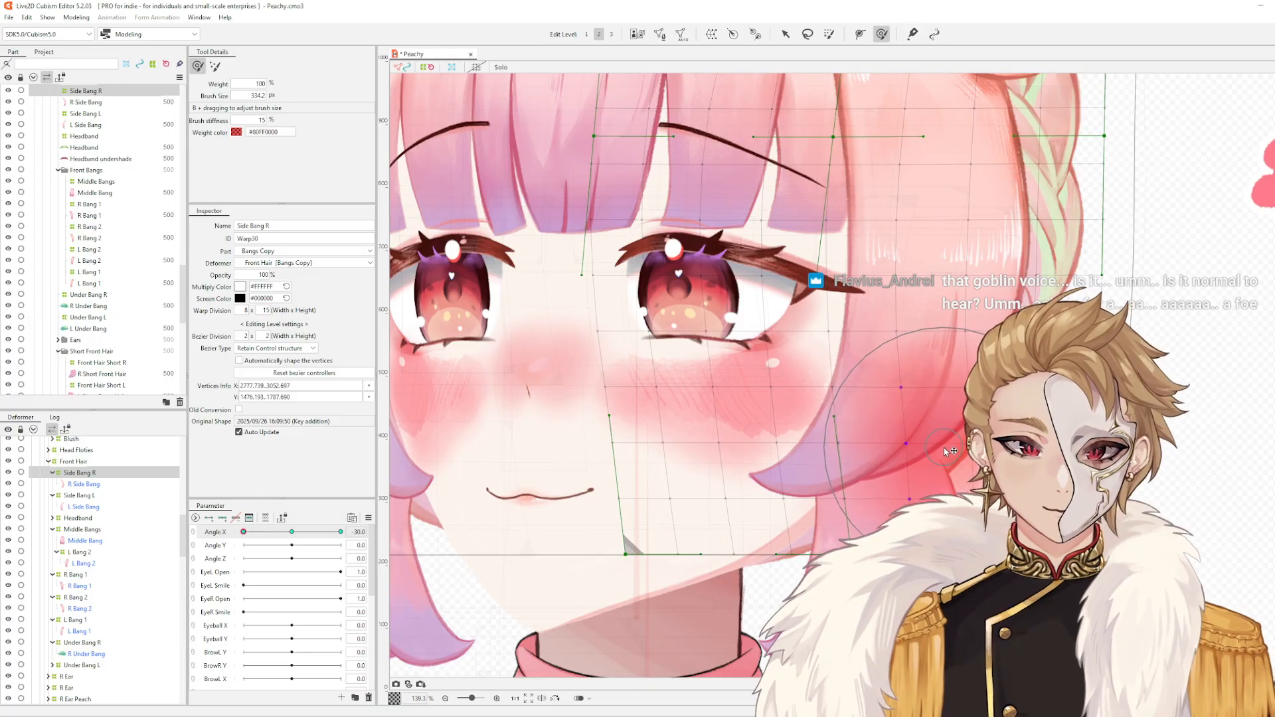
{"action": "mouse_move", "coordinate": [950, 452]}
{"action": "left_mouse_down"}
{"action": "mouse_move", "coordinate": [950, 346]}
{"action": "mouse_move", "coordinate": [966, 326]}
{"action": "left_mouse_up"}
{"action": "scroll", "coordinate": [993, 332], "scroll_direction": "down", "scroll_amount": 2}
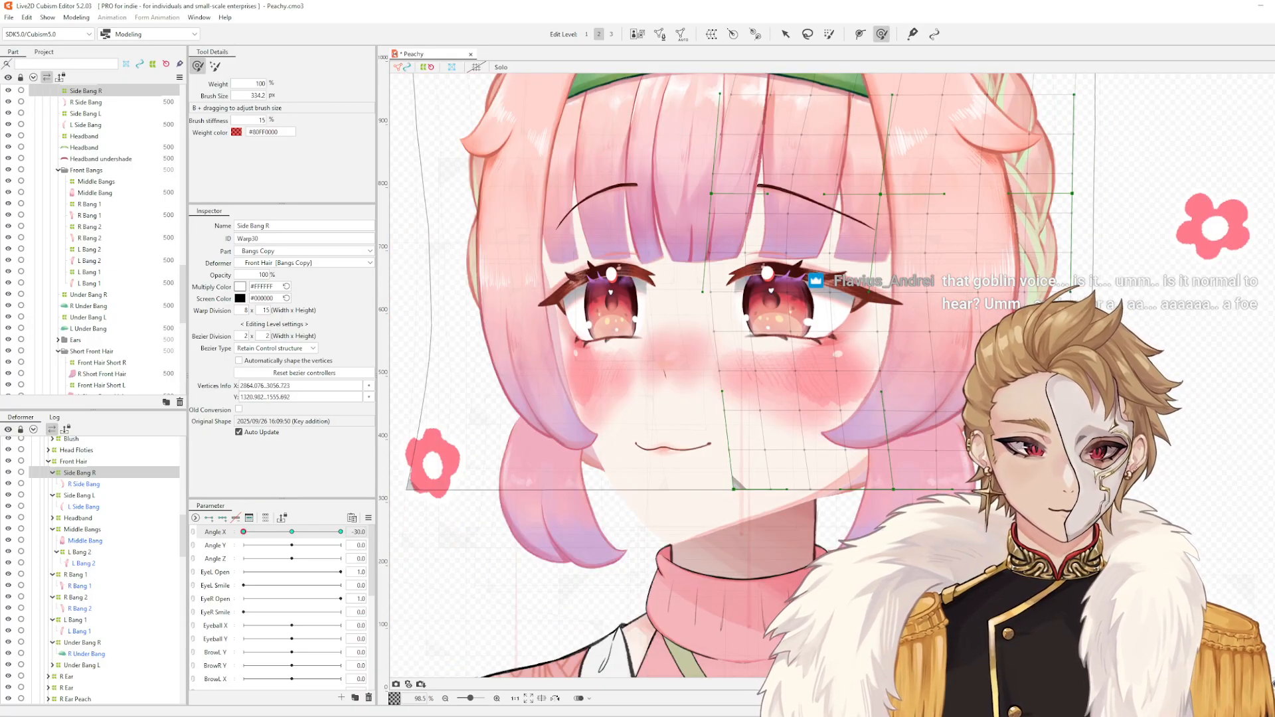
{"action": "key", "text": "Escape"}
{"action": "scroll", "coordinate": [993, 332], "scroll_direction": "down", "scroll_amount": 2}
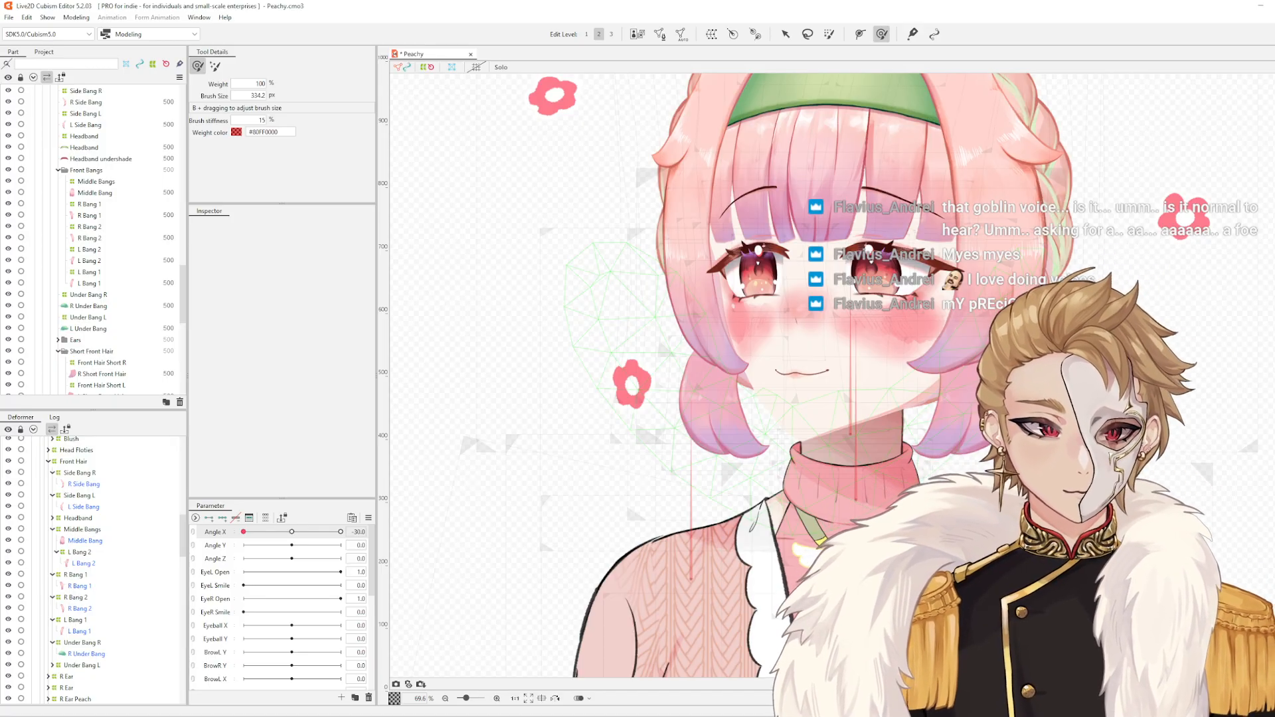
- Reselect the Front Hair Short R warp, check the head turn, and push the lock's inner curve toward the face at Angle X -30
{"action": "scroll", "coordinate": [938, 352], "scroll_direction": "up", "scroll_amount": 2}
{"action": "left_click", "coordinate": [938, 352]}
{"action": "scroll", "coordinate": [938, 352], "scroll_direction": "up", "scroll_amount": 2}
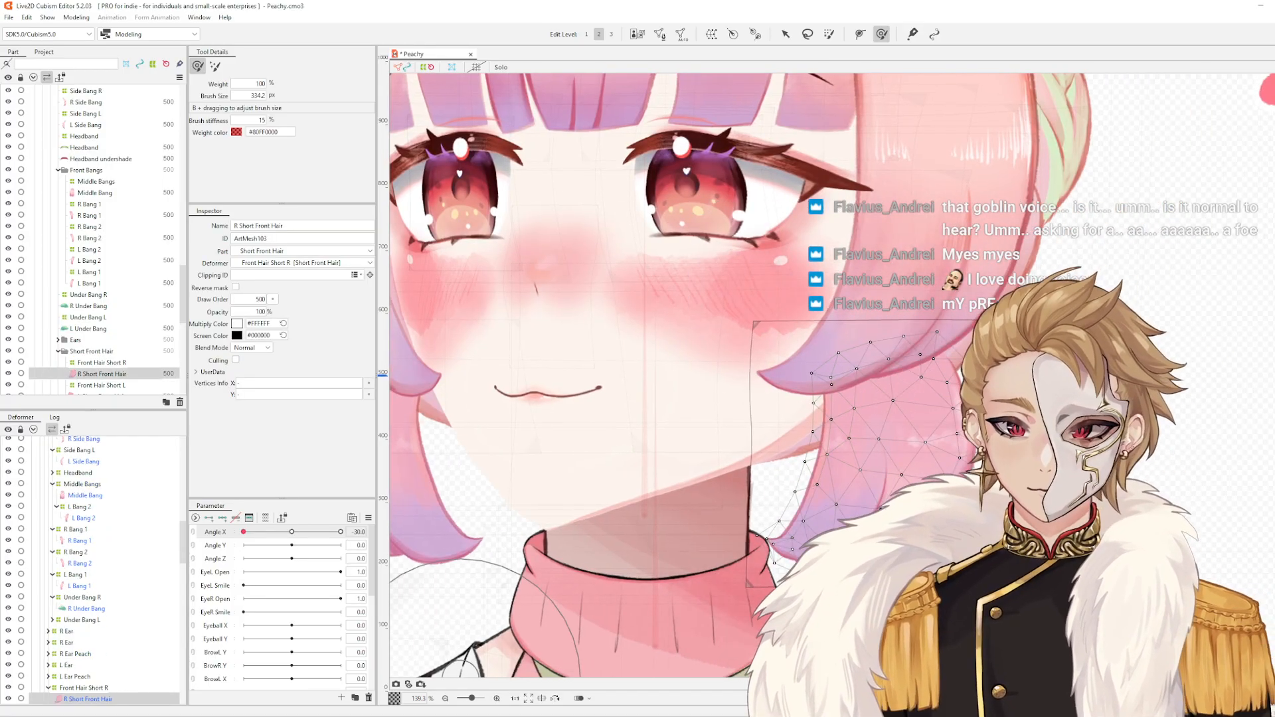
{"action": "left_click", "coordinate": [83, 688]}
{"action": "mouse_move", "coordinate": [246, 533]}
{"action": "left_mouse_down"}
{"action": "mouse_move", "coordinate": [291, 537]}
{"action": "mouse_move", "coordinate": [233, 546]}
{"action": "left_mouse_up"}
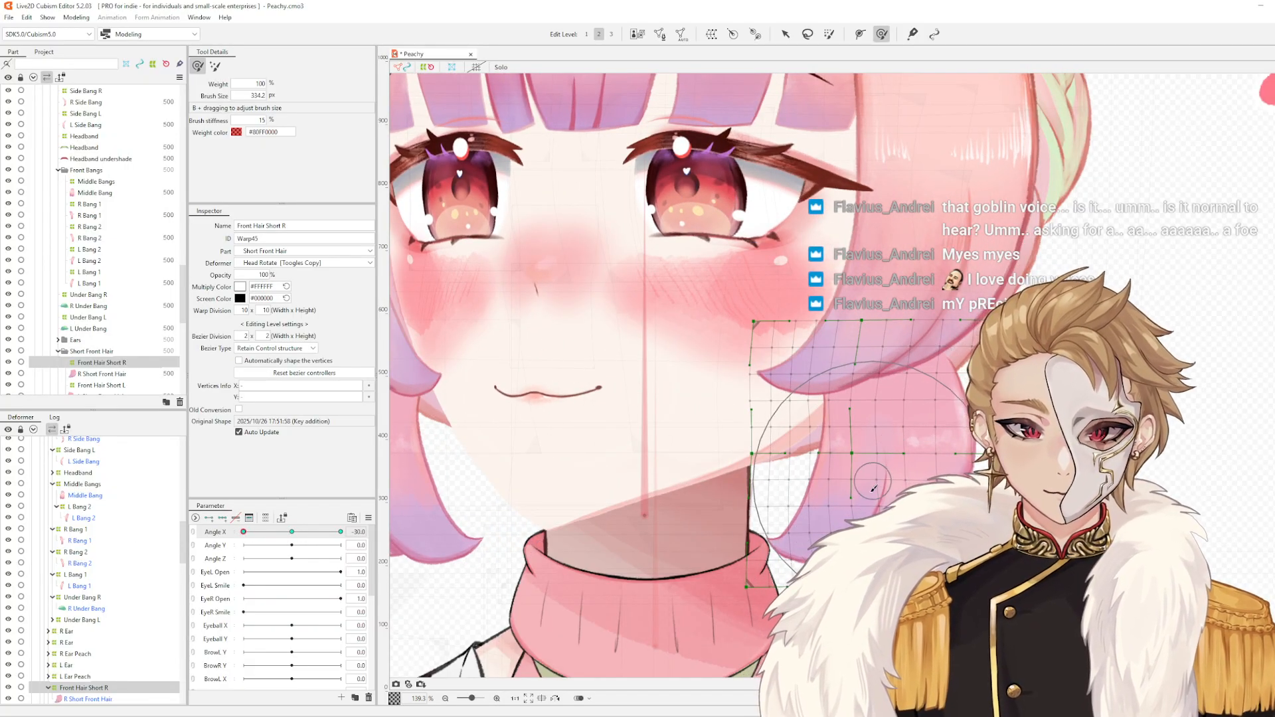
{"action": "key", "text": "b"}
{"action": "left_click_drag", "start_coordinate": [871, 490], "coordinate": [838, 473]}
{"action": "left_click_drag", "start_coordinate": [846, 417], "coordinate": [842, 415]}
- Adjust the upper edge and outer curve of the Front Hair Short R warp with a smaller deform brush, down to about 242 px
{"action": "key", "text": "b"}
{"action": "mouse_move", "coordinate": [847, 409]}
{"action": "left_mouse_down"}
{"action": "mouse_move", "coordinate": [861, 349]}
{"action": "mouse_move", "coordinate": [892, 370]}
{"action": "left_mouse_up"}
{"action": "left_click_drag", "start_coordinate": [941, 320], "coordinate": [938, 320]}
{"action": "key", "text": "b"}
{"action": "left_click_drag", "start_coordinate": [957, 437], "coordinate": [909, 442]}
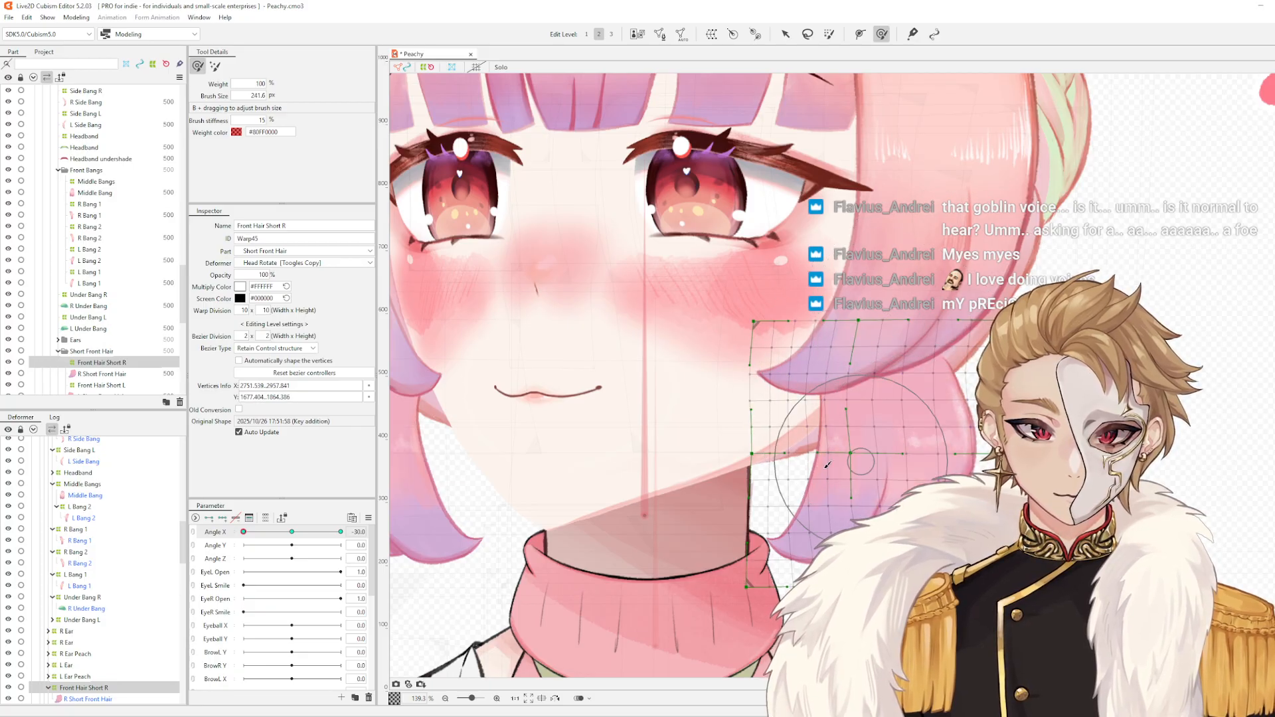
- Enlarge the deform brush to about 563 px and sweep Angle X from -30 to 30 and back to compare both short front locks
{"action": "key", "text": "b"}
{"action": "left_click_drag", "start_coordinate": [827, 464], "coordinate": [872, 458]}
{"action": "key", "text": "space"}
{"action": "left_click_drag", "start_coordinate": [609, 521], "coordinate": [799, 489]}
{"action": "mouse_move", "coordinate": [245, 533]}
{"action": "left_mouse_down"}
{"action": "mouse_move", "coordinate": [270, 546]}
{"action": "mouse_move", "coordinate": [324, 534]}
{"action": "mouse_move", "coordinate": [253, 534]}
{"action": "mouse_move", "coordinate": [509, 539]}
{"action": "left_mouse_up"}
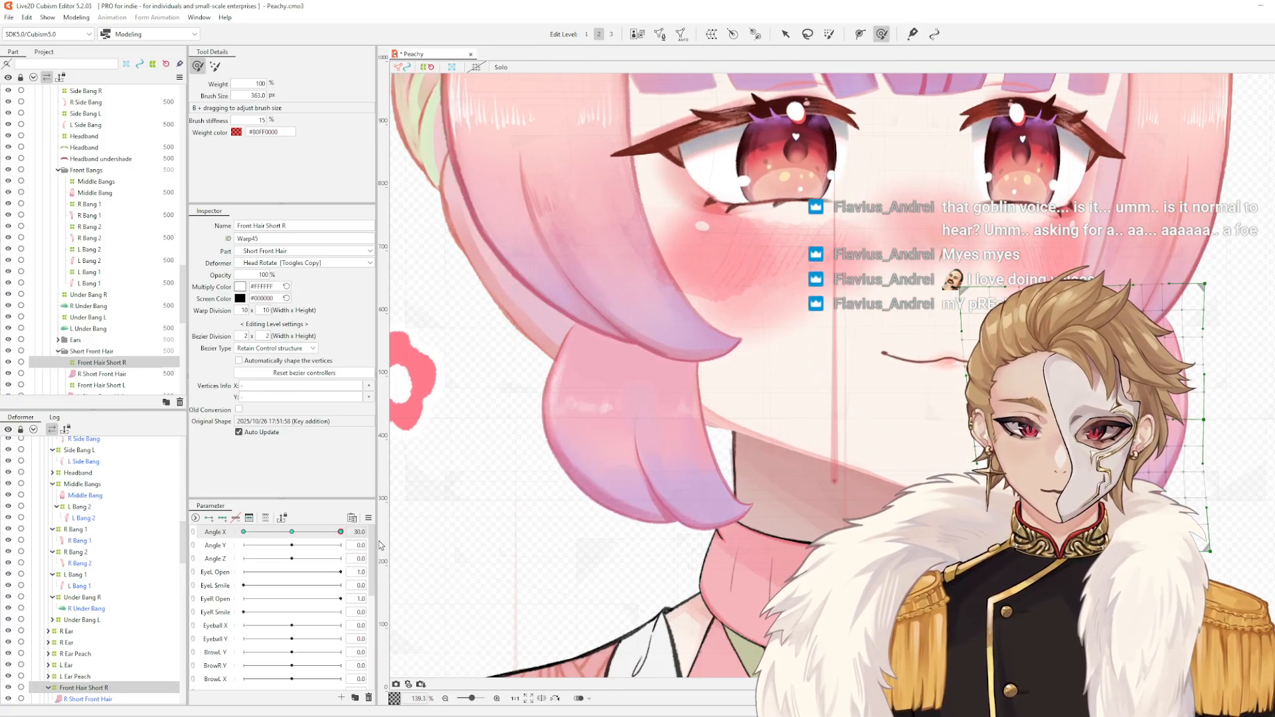
{"action": "left_click_drag", "start_coordinate": [379, 545], "coordinate": [204, 544]}
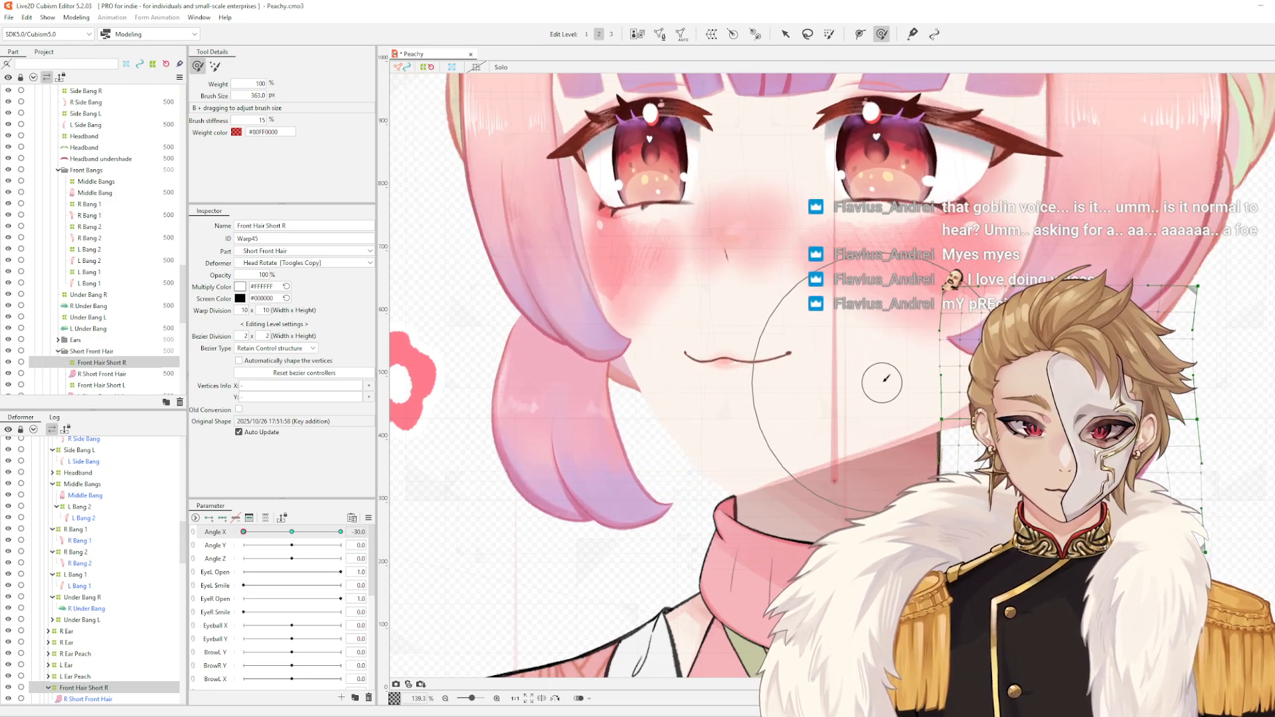
- Pull the upper and outer parts of the Front Hair Short R warp toward the face at Angle X -30, using deform brushes of about 700 and 584 px
{"action": "key", "text": "b"}
{"action": "mouse_move", "coordinate": [961, 551]}
{"action": "left_mouse_down"}
{"action": "mouse_move", "coordinate": [1003, 561]}
{"action": "mouse_move", "coordinate": [972, 563]}
{"action": "left_mouse_up"}
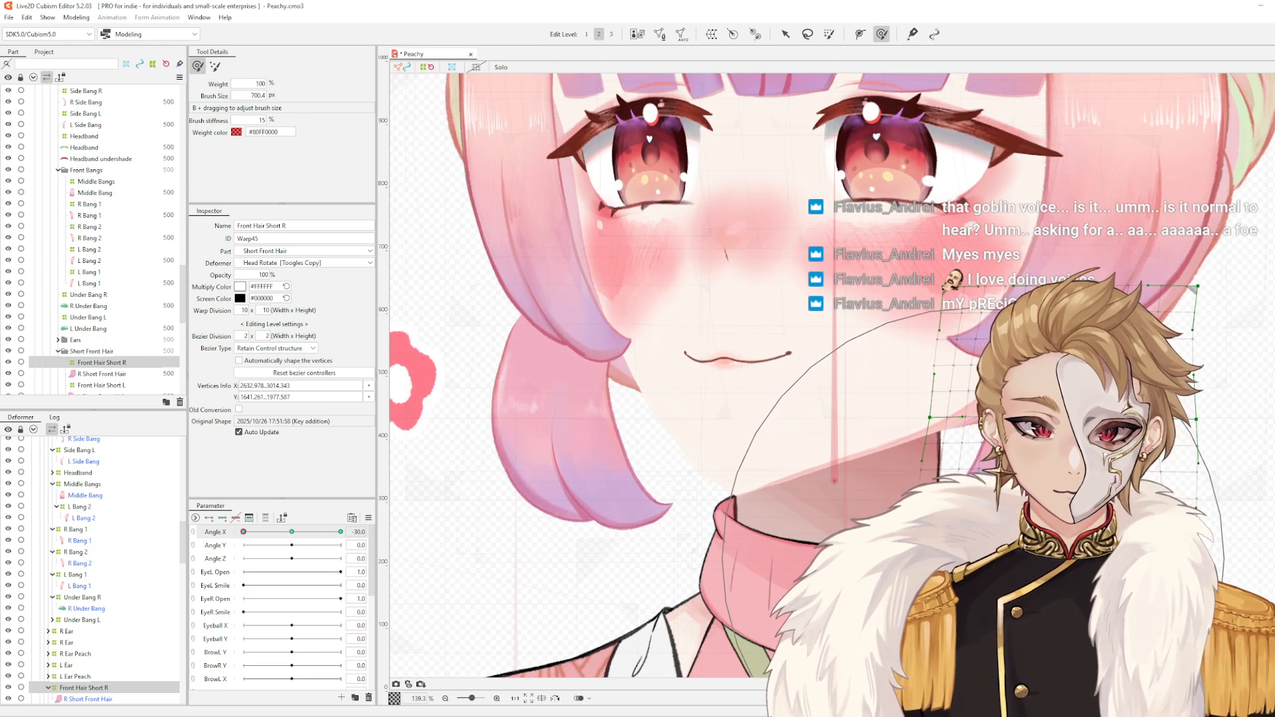
{"action": "key", "text": "b"}
{"action": "left_click_drag", "start_coordinate": [1042, 432], "coordinate": [1003, 422]}
{"action": "left_click_drag", "start_coordinate": [1129, 457], "coordinate": [1113, 475]}
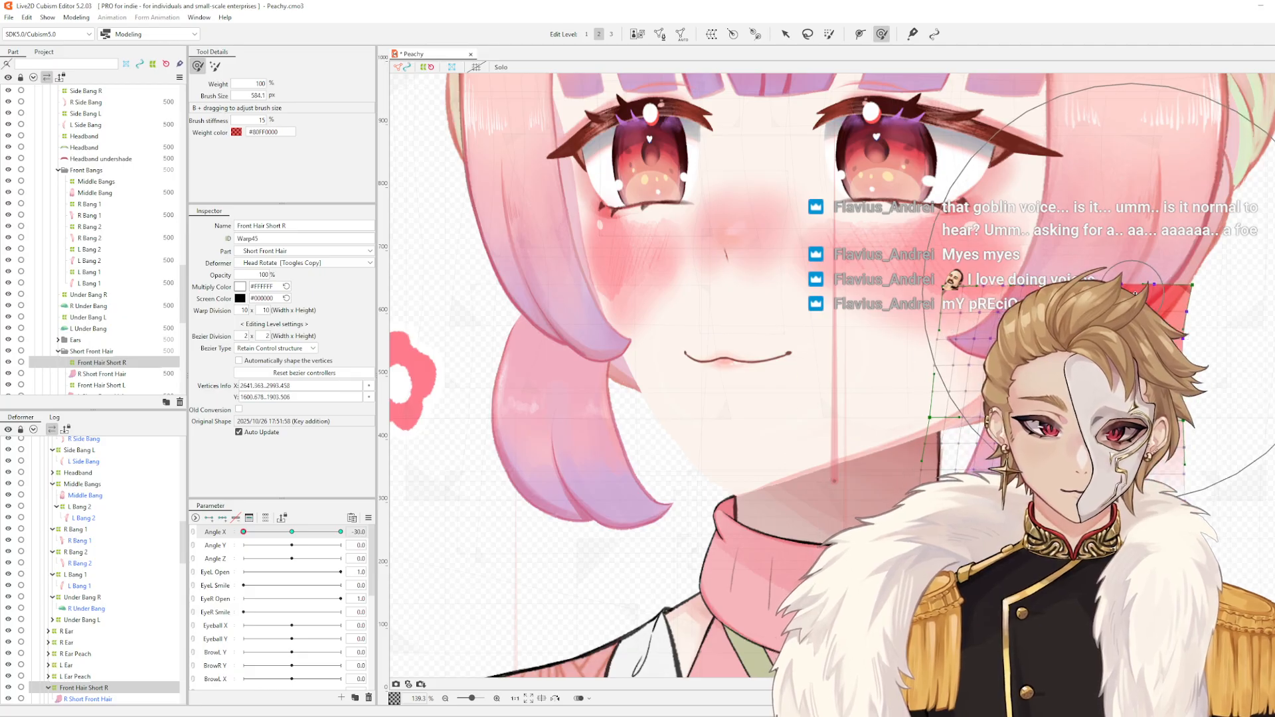
{"action": "left_click_drag", "start_coordinate": [1133, 291], "coordinate": [1124, 291]}
- Shift the inner edge and lower part of the Front Hair Short R warp inward with a brush of about 534 px and check the head turn
{"action": "key", "text": "b"}
{"action": "left_click_drag", "start_coordinate": [955, 385], "coordinate": [941, 388]}
{"action": "left_click_drag", "start_coordinate": [955, 418], "coordinate": [941, 417]}
{"action": "key", "text": "b"}
{"action": "mouse_move", "coordinate": [945, 514]}
{"action": "left_mouse_down"}
{"action": "mouse_move", "coordinate": [958, 515]}
{"action": "mouse_move", "coordinate": [935, 529]}
{"action": "left_mouse_up"}
{"action": "key", "text": "b"}
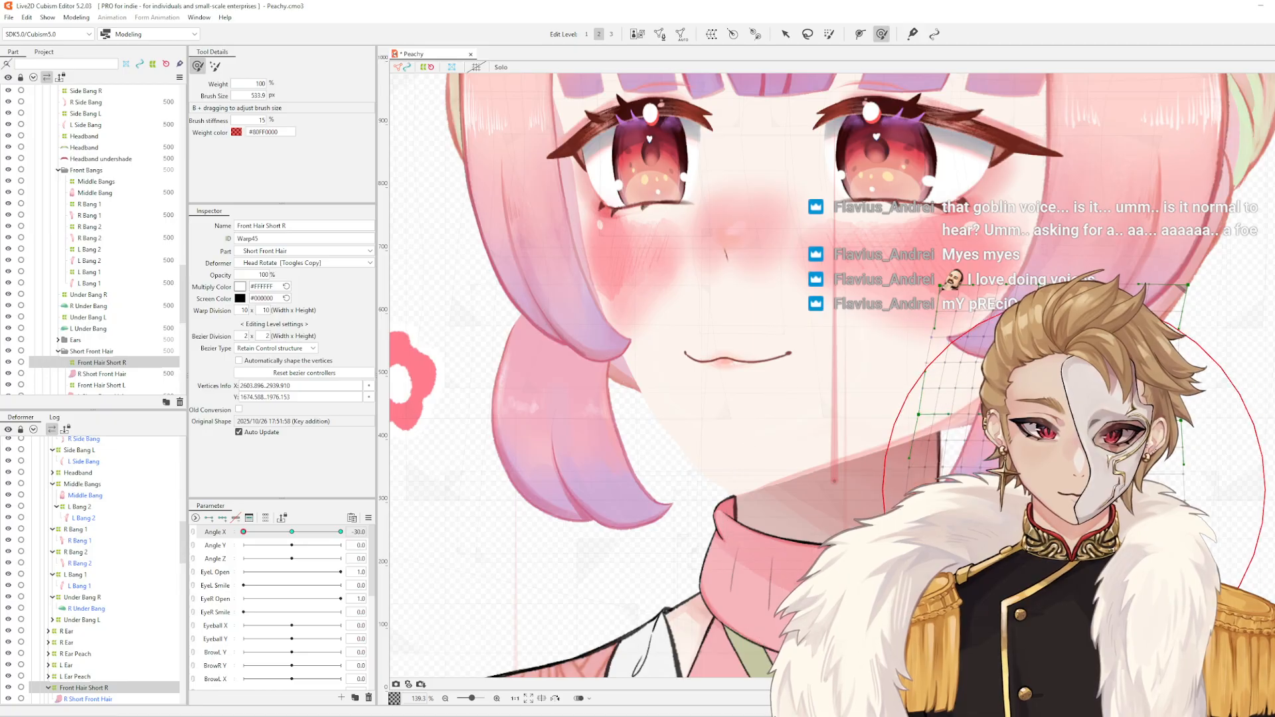
{"action": "left_click_drag", "start_coordinate": [1077, 518], "coordinate": [1056, 518]}
{"action": "left_click_drag", "start_coordinate": [1087, 520], "coordinate": [1079, 522]}
{"action": "left_click_drag", "start_coordinate": [243, 532], "coordinate": [381, 555]}
{"action": "left_click_drag", "start_coordinate": [469, 557], "coordinate": [226, 554]}
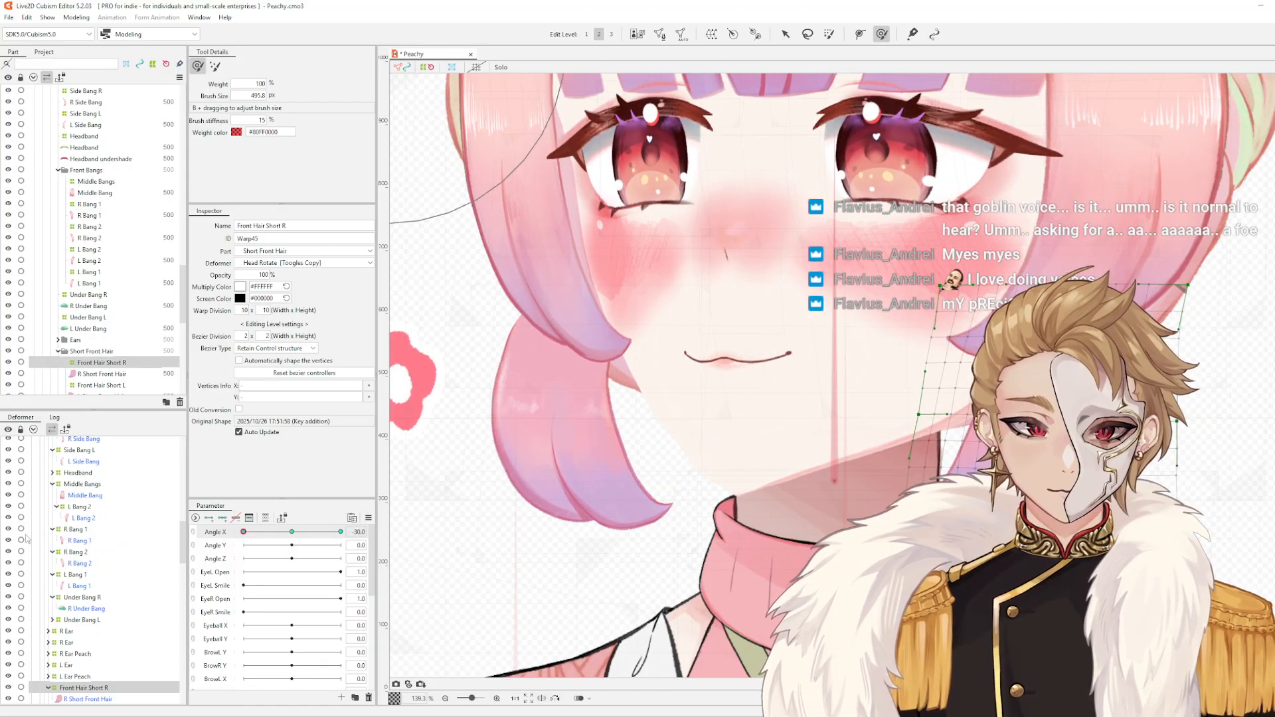
- Ease the outer curve of the Front Hair Short R warp outward at Angle X -30 with brushes of about 276 to 341 px
{"action": "key", "text": "b"}
{"action": "left_click_drag", "start_coordinate": [1169, 484], "coordinate": [1148, 484]}
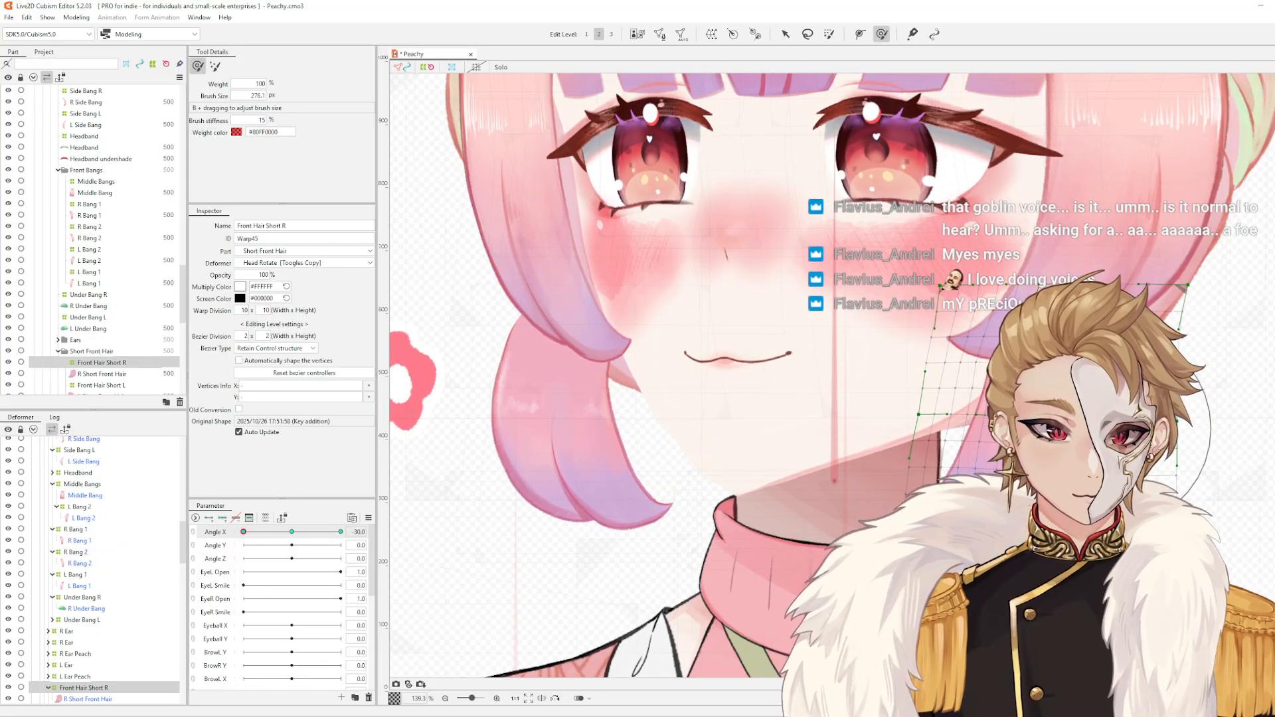
{"action": "left_click_drag", "start_coordinate": [1113, 438], "coordinate": [1139, 441]}
{"action": "left_click_drag", "start_coordinate": [1118, 457], "coordinate": [1120, 457]}
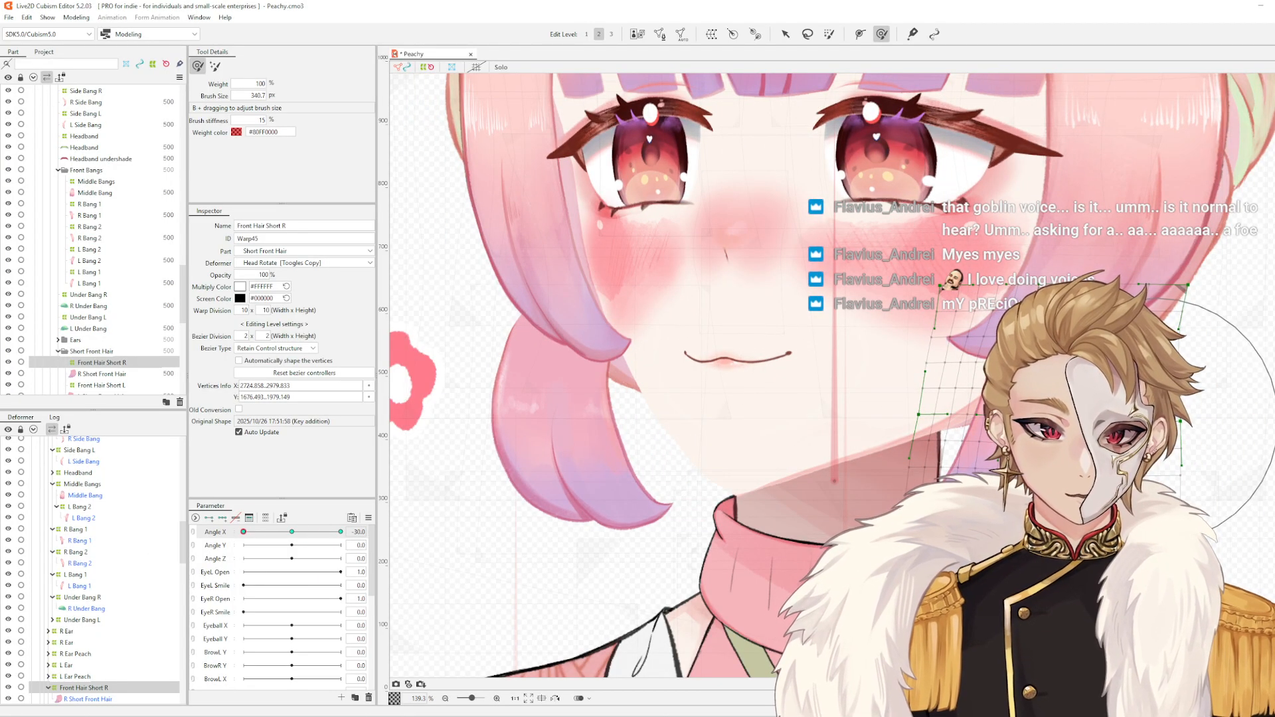
{"action": "left_click_drag", "start_coordinate": [1162, 414], "coordinate": [1168, 412]}
{"action": "left_click_drag", "start_coordinate": [1134, 506], "coordinate": [1136, 506]}
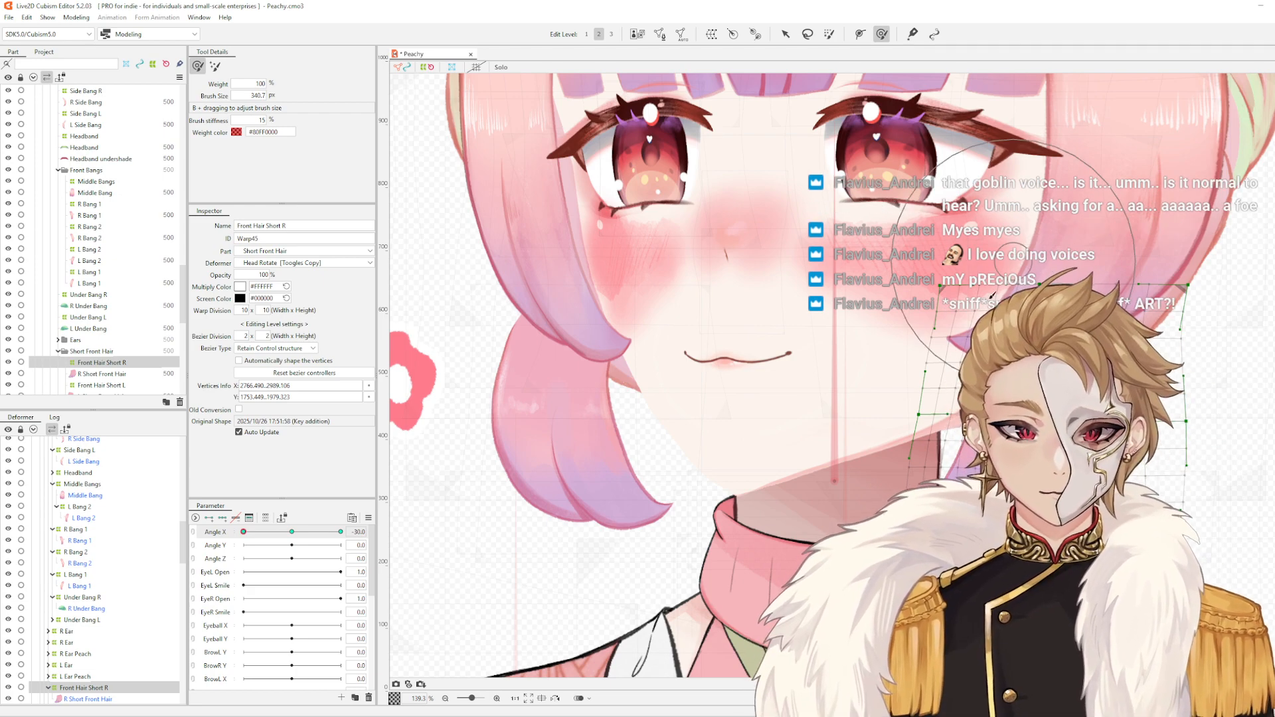
- Nudge the short front lock's inner edge away from the face with a brush of about 265 px and check the Angle X turn
{"action": "scroll", "coordinate": [962, 372], "scroll_direction": "up", "scroll_amount": 2}
{"action": "left_click_drag", "start_coordinate": [909, 313], "coordinate": [903, 311]}
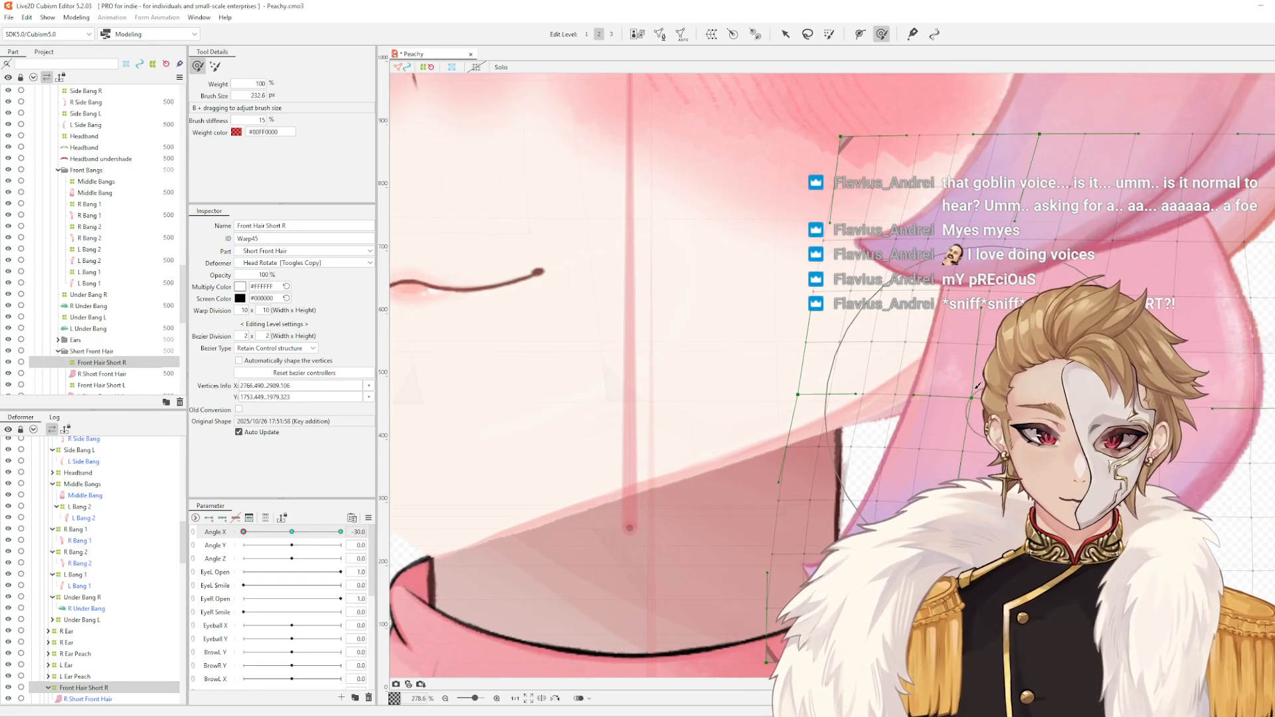
{"action": "left_click_drag", "start_coordinate": [938, 420], "coordinate": [949, 422]}
{"action": "scroll", "coordinate": [951, 424], "scroll_direction": "down", "scroll_amount": 3}
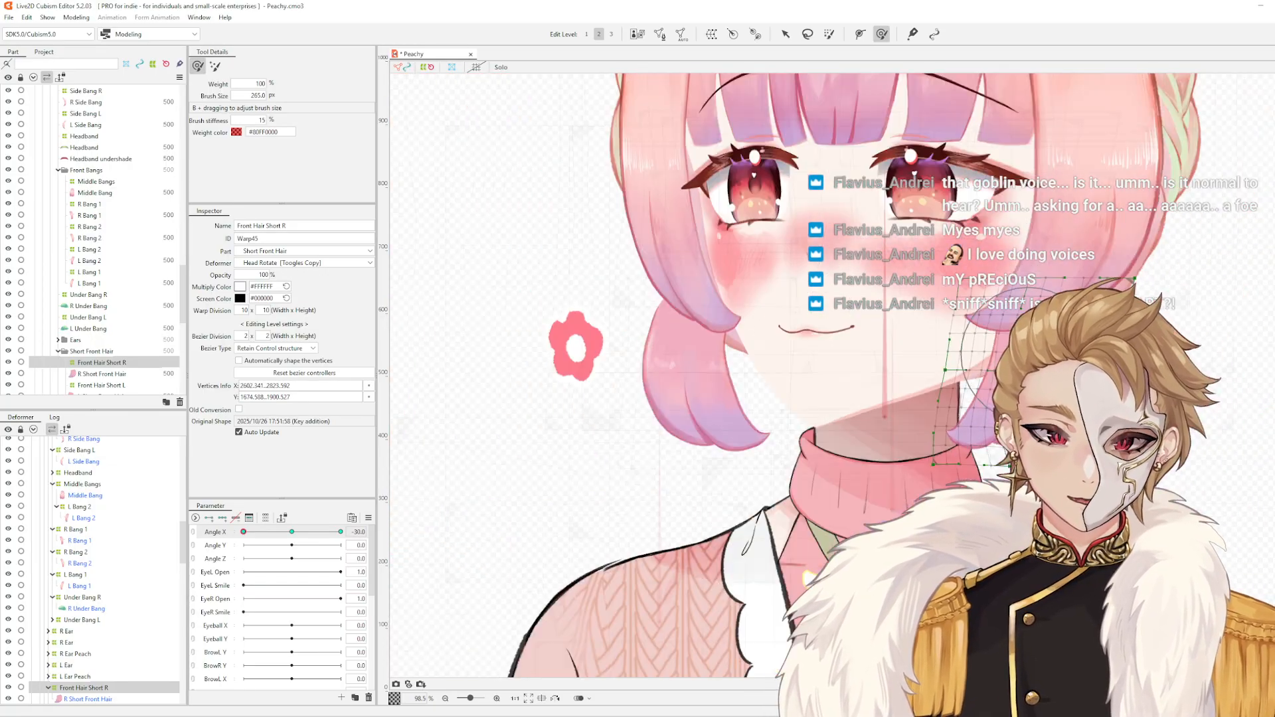
{"action": "left_click_drag", "start_coordinate": [244, 531], "coordinate": [88, 549]}
{"action": "scroll", "coordinate": [987, 401], "scroll_direction": "up", "scroll_amount": 1}
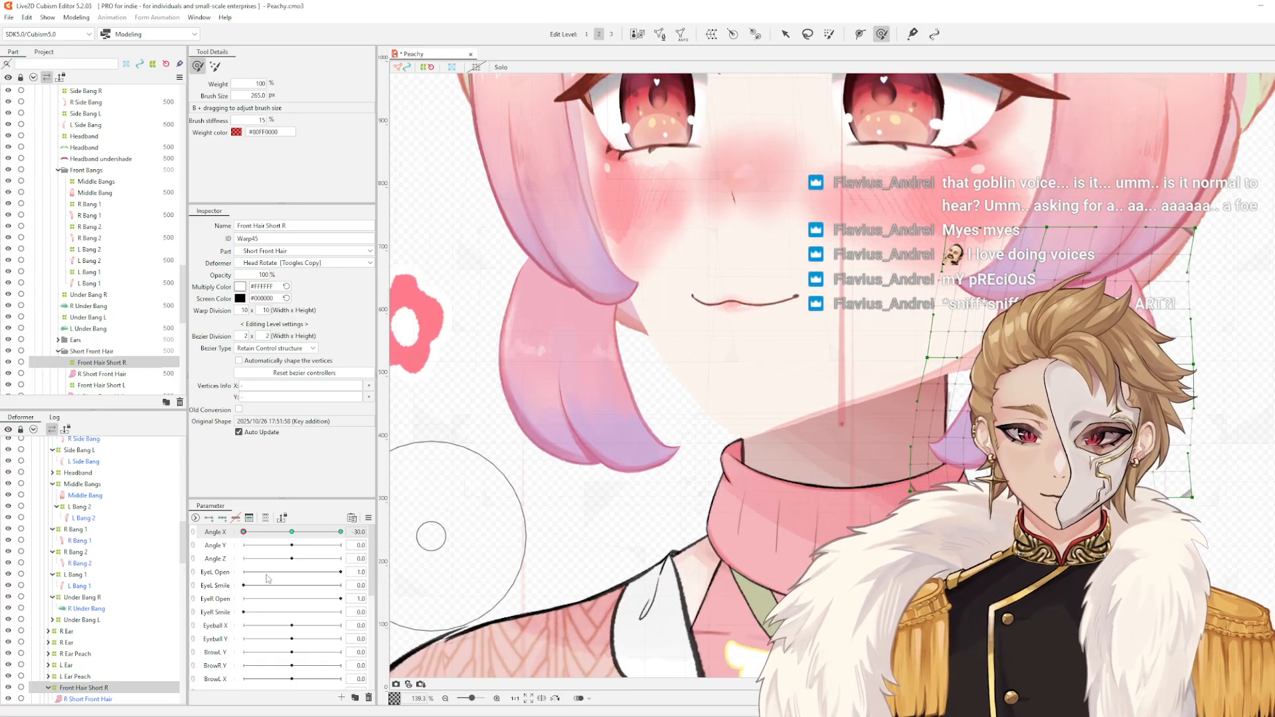
{"action": "mouse_move", "coordinate": [259, 536]}
{"action": "left_mouse_down"}
{"action": "mouse_move", "coordinate": [279, 541]}
{"action": "mouse_move", "coordinate": [256, 551]}
{"action": "mouse_move", "coordinate": [273, 561]}
{"action": "mouse_move", "coordinate": [263, 568]}
{"action": "mouse_move", "coordinate": [174, 553]}
{"action": "left_mouse_up"}
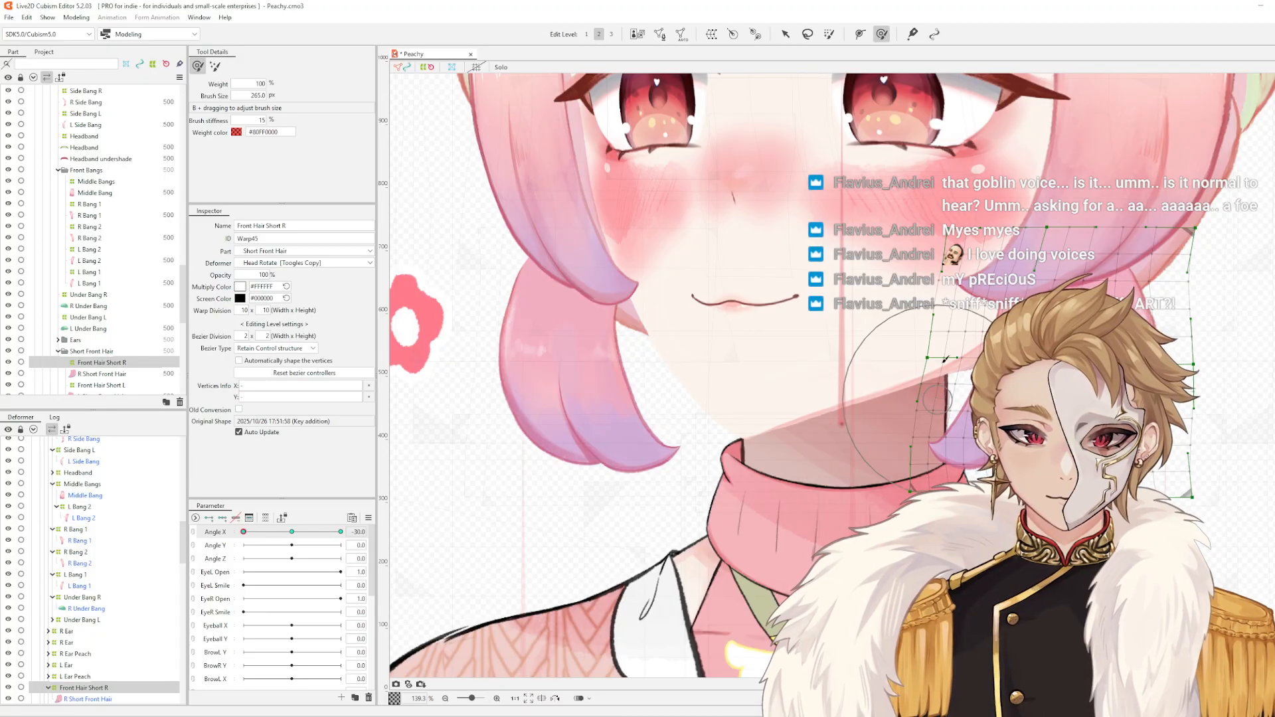
- Push the upper part of the Front Hair Short R warp slightly outward, and enlarge the deform brush to about 371 px for its inner edge
{"action": "key", "text": "b"}
{"action": "left_click_drag", "start_coordinate": [914, 345], "coordinate": [922, 347]}
{"action": "key", "text": "b"}
{"action": "left_click_drag", "start_coordinate": [1020, 349], "coordinate": [1036, 351]}
{"action": "key", "text": "b"}
{"action": "mouse_move", "coordinate": [962, 419]}
{"action": "left_mouse_down"}
{"action": "mouse_move", "coordinate": [973, 419]}
{"action": "mouse_move", "coordinate": [909, 418]}
{"action": "left_mouse_up"}
{"action": "key", "text": "b"}
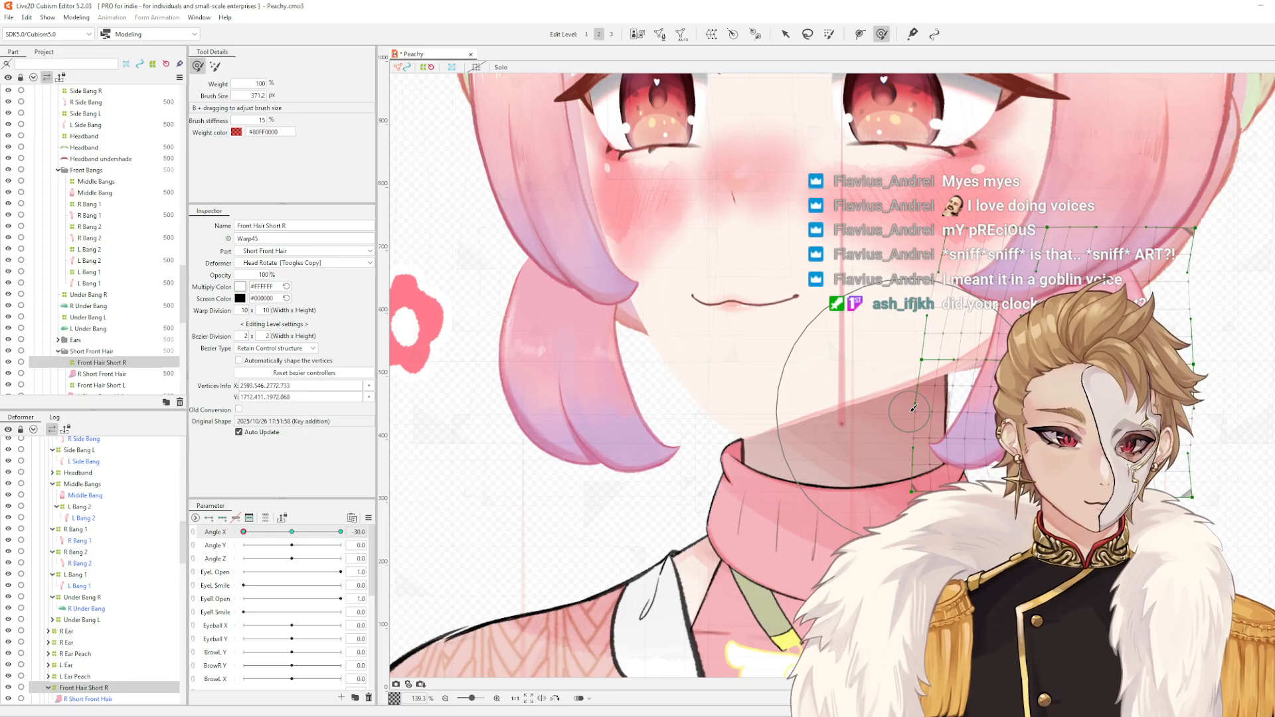
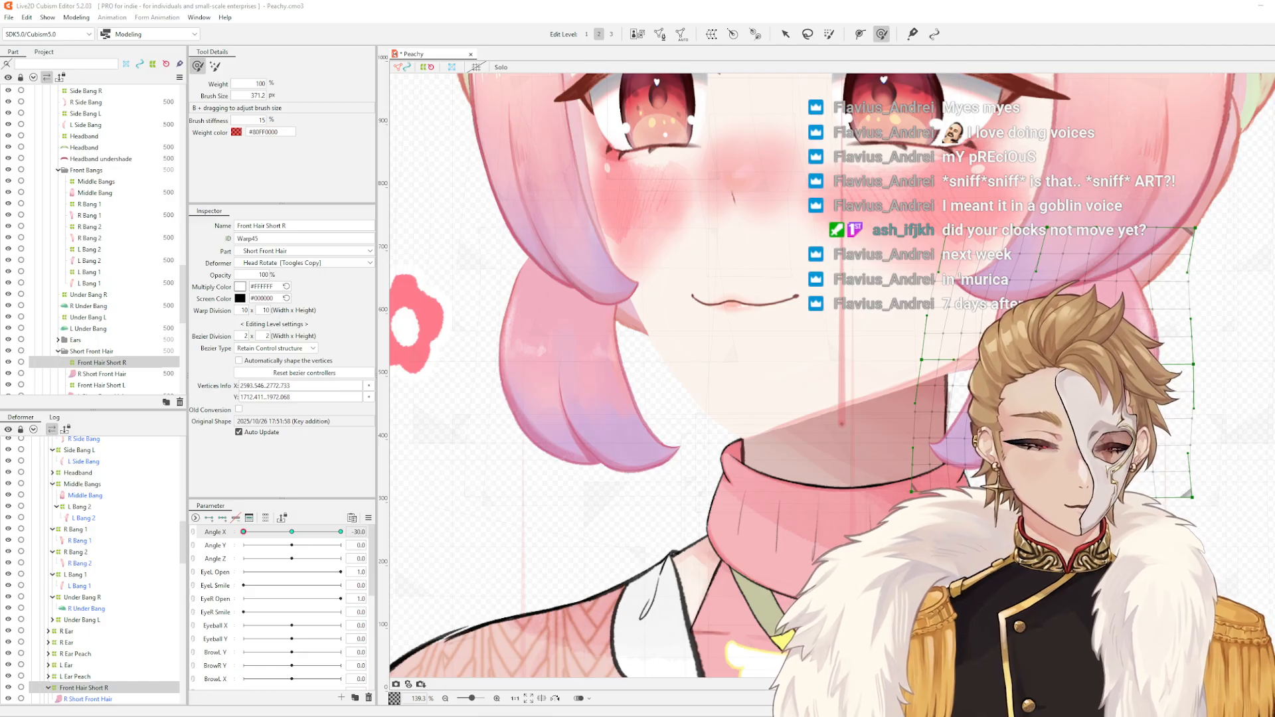
- Refine the outer side and lower part of the short front lock inward with brushes of about 467 and 429 px
{"action": "left_click_drag", "start_coordinate": [1155, 319], "coordinate": [1031, 367]}
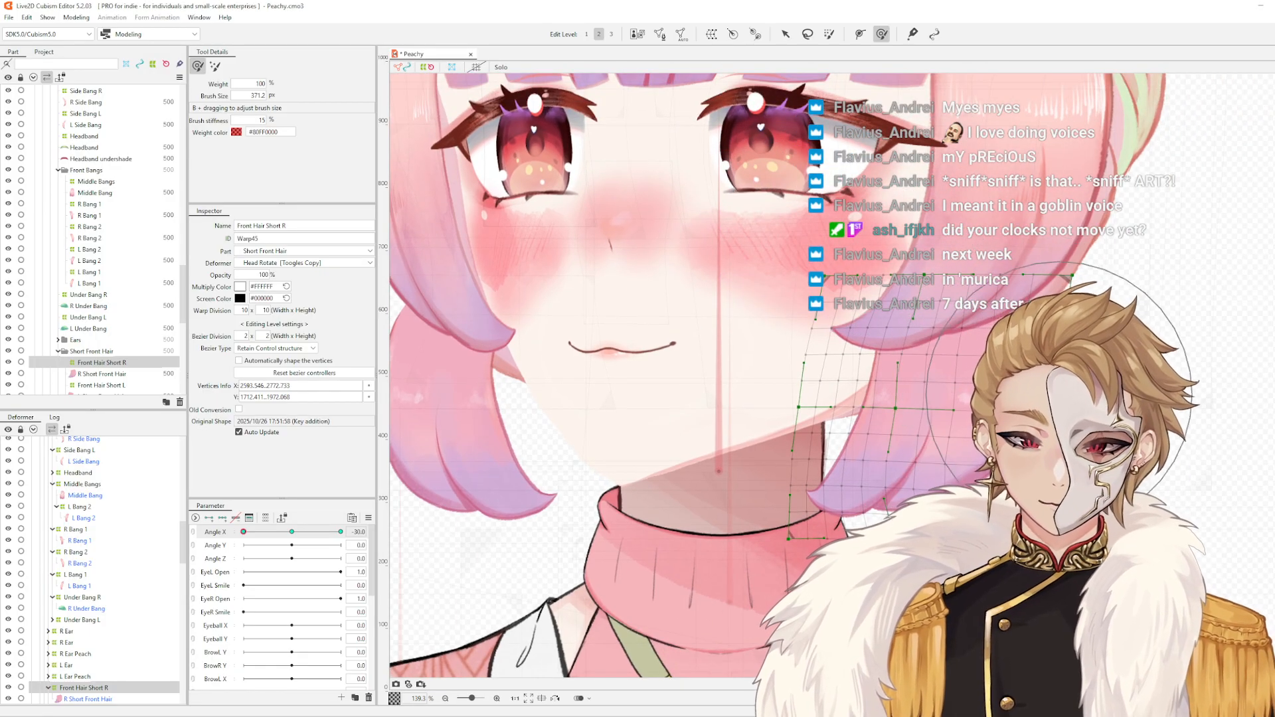
{"action": "mouse_move", "coordinate": [1089, 402]}
{"action": "left_mouse_down"}
{"action": "mouse_move", "coordinate": [1124, 401]}
{"action": "mouse_move", "coordinate": [1049, 421]}
{"action": "left_mouse_up"}
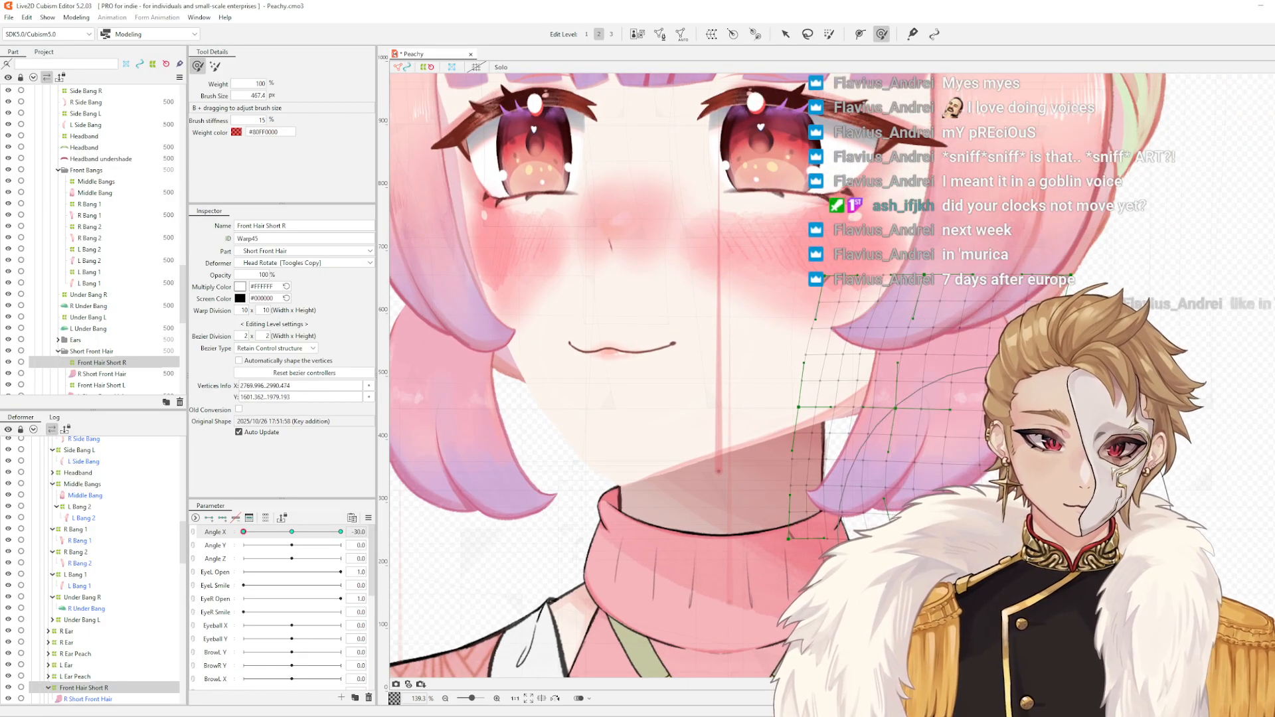
{"action": "left_click_drag", "start_coordinate": [1016, 526], "coordinate": [1003, 524]}
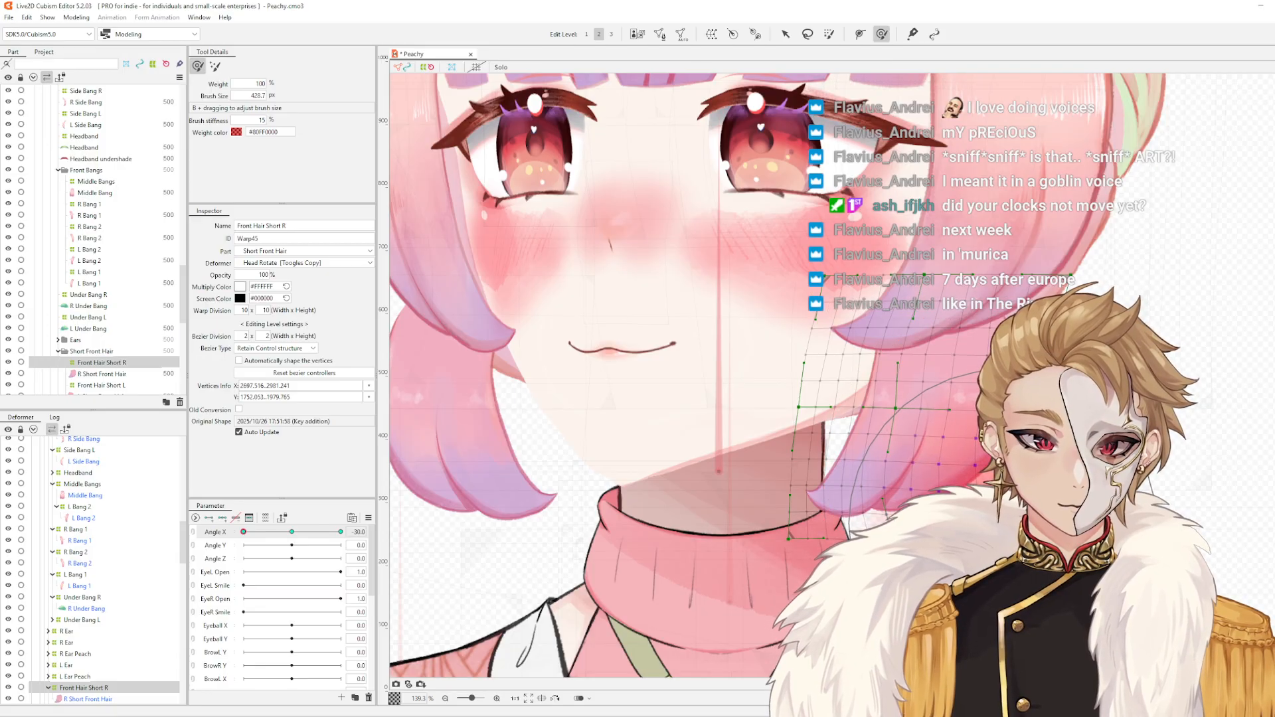
{"action": "scroll", "coordinate": [1016, 584], "scroll_direction": "down", "scroll_amount": 3}
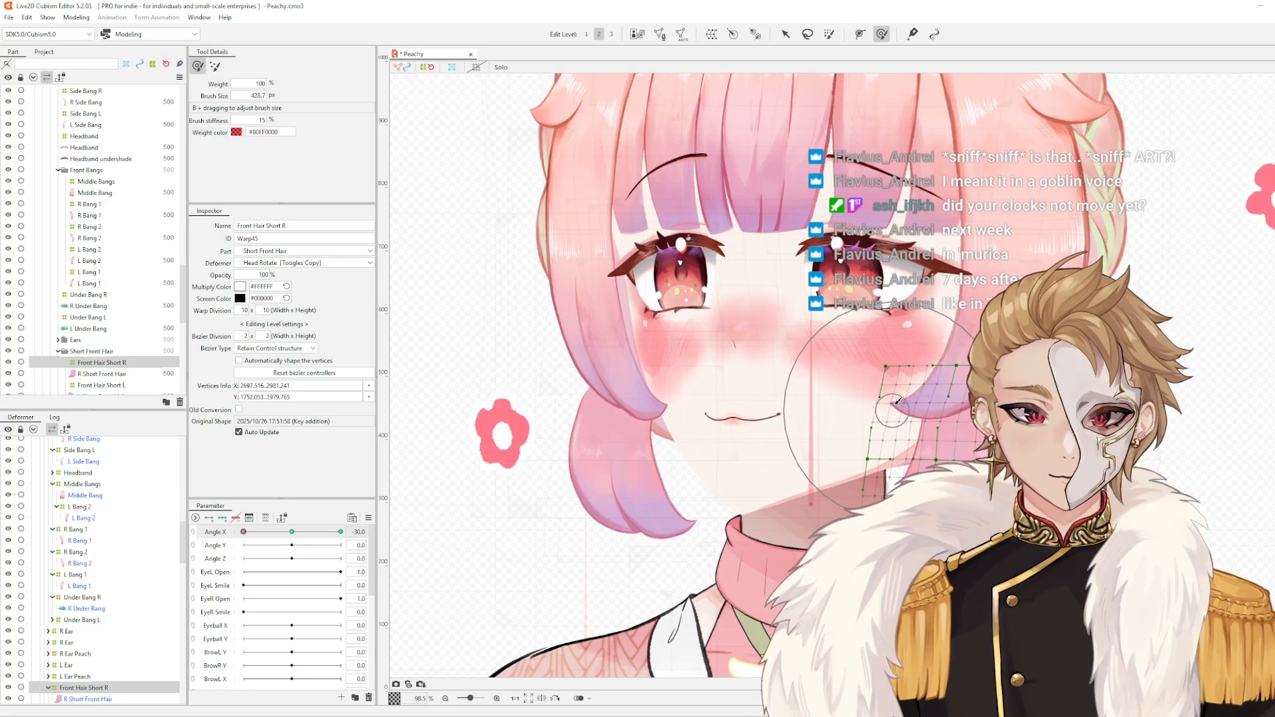
- Reshape the upper inner area of the Front Hair Short R warp with a brush of about 233 px and check the head turn
{"action": "scroll", "coordinate": [896, 407], "scroll_direction": "up", "scroll_amount": 2}
{"action": "mouse_move", "coordinate": [956, 409]}
{"action": "left_mouse_down"}
{"action": "mouse_move", "coordinate": [960, 449]}
{"action": "mouse_move", "coordinate": [920, 364]}
{"action": "mouse_move", "coordinate": [936, 416]}
{"action": "left_mouse_up"}
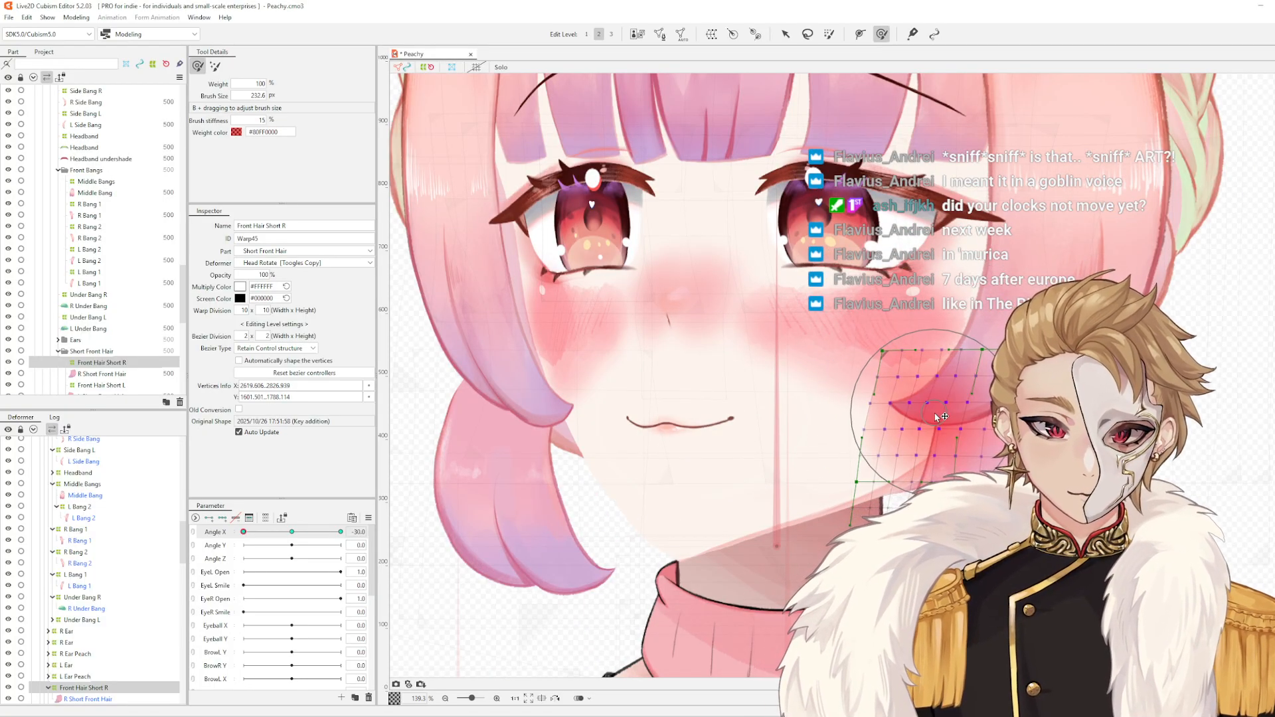
{"action": "left_click_drag", "start_coordinate": [856, 345], "coordinate": [859, 352]}
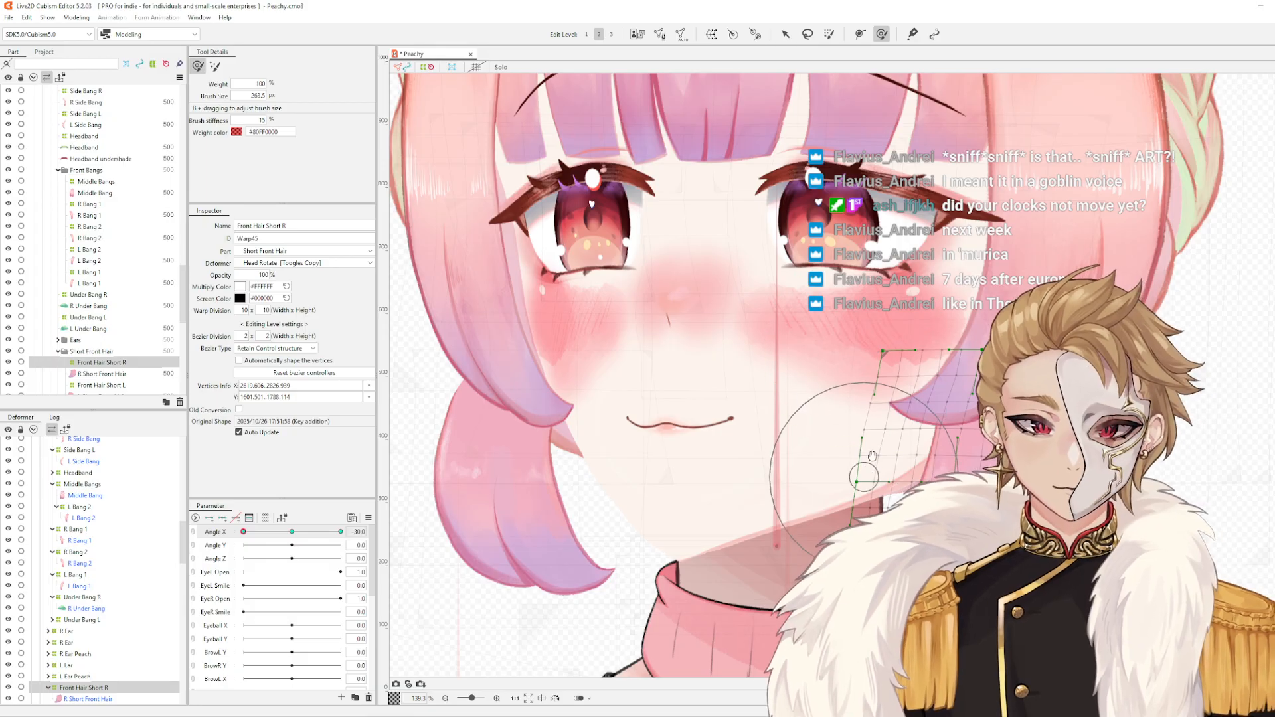
{"action": "left_click_drag", "start_coordinate": [865, 478], "coordinate": [873, 446]}
{"action": "mouse_move", "coordinate": [244, 532]}
{"action": "left_mouse_down"}
{"action": "mouse_move", "coordinate": [485, 541]}
{"action": "mouse_move", "coordinate": [142, 561]}
{"action": "left_mouse_up"}
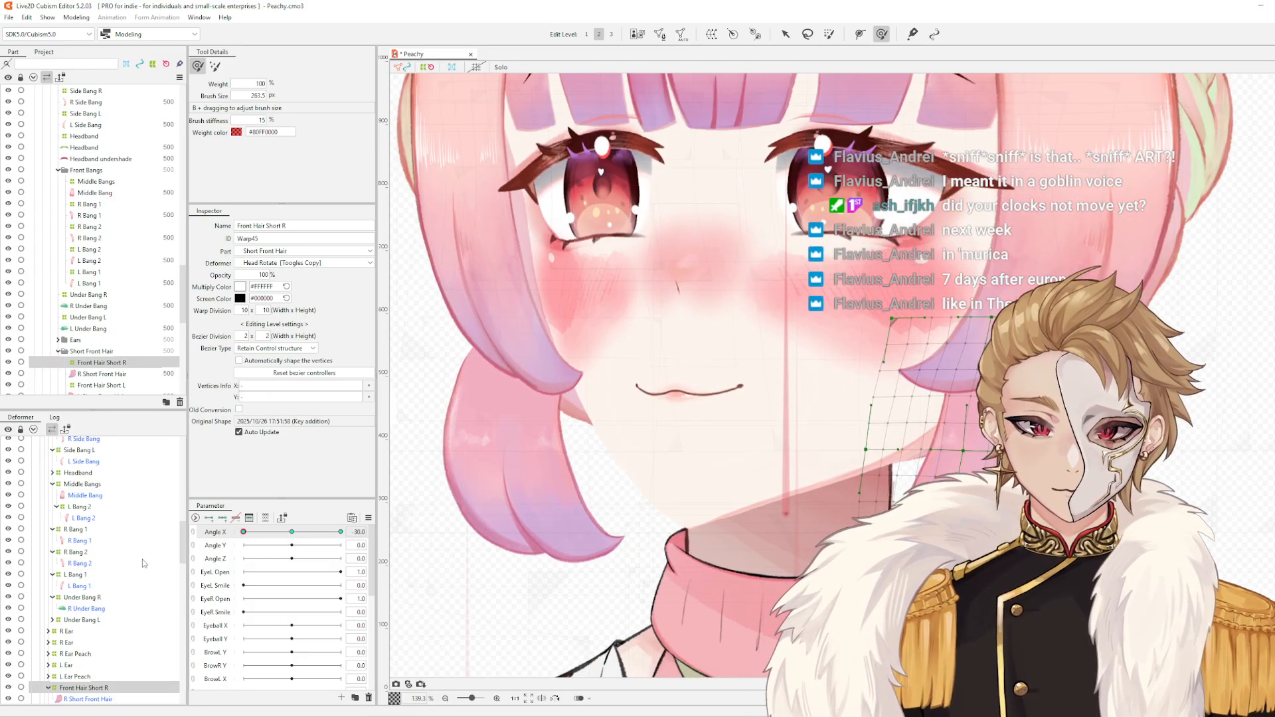
- Adjust the lower inner part of the Front Hair Short R warp with a brush of about 381 px, and touch it up at about 225 px
{"action": "left_click_drag", "start_coordinate": [779, 491], "coordinate": [803, 526]}
{"action": "left_click_drag", "start_coordinate": [911, 544], "coordinate": [906, 542]}
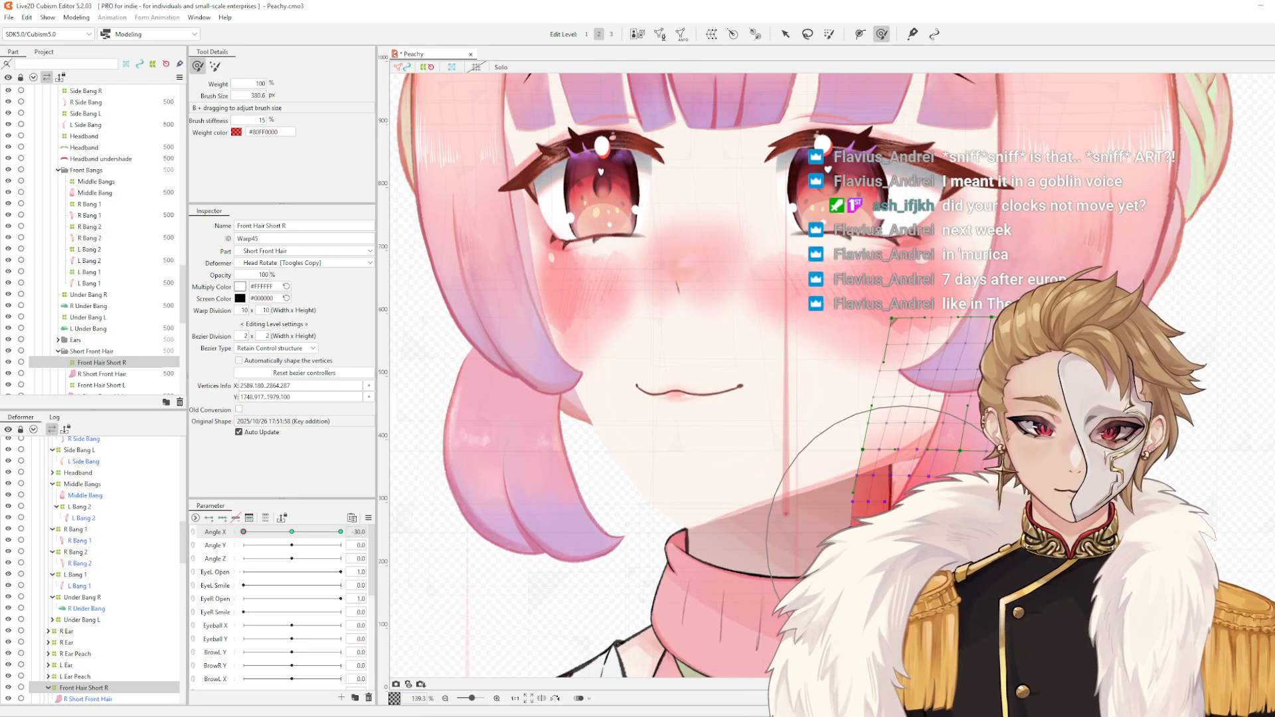
{"action": "mouse_move", "coordinate": [245, 533]}
{"action": "left_mouse_down"}
{"action": "mouse_move", "coordinate": [338, 535]}
{"action": "mouse_move", "coordinate": [138, 544]}
{"action": "mouse_move", "coordinate": [324, 552]}
{"action": "mouse_move", "coordinate": [239, 550]}
{"action": "left_mouse_up"}
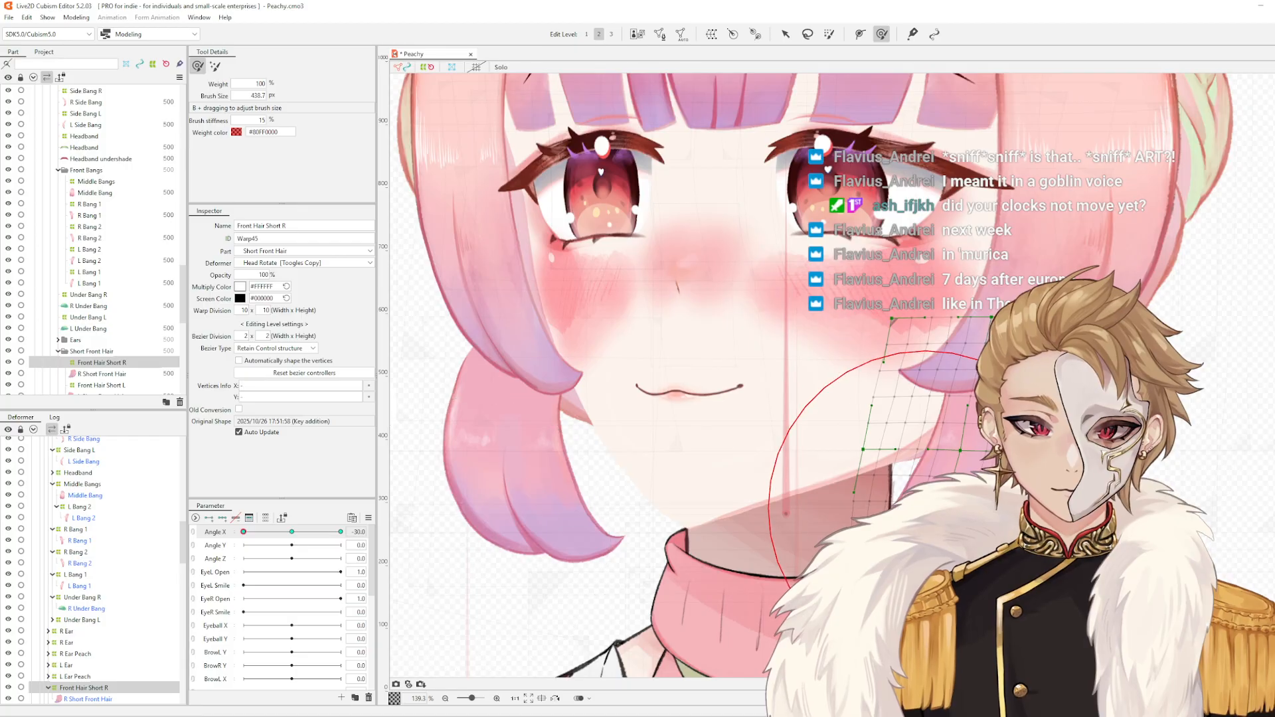
{"action": "key", "text": "bracketleft"}
{"action": "left_click", "coordinate": [913, 495]}
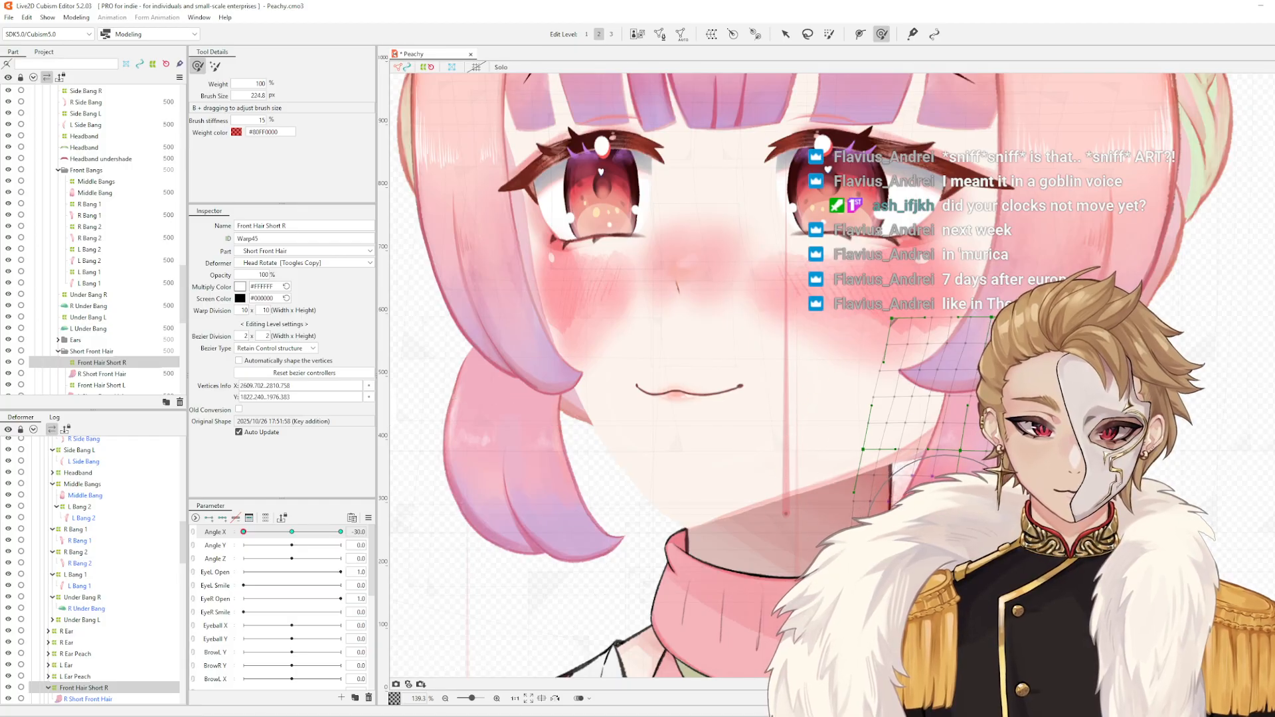
- Compare the short front lock at Angle X 30 and -30, and retouch its inner lower edge with a brush of about 246 px
{"action": "scroll", "coordinate": [1129, 458], "scroll_direction": "down", "scroll_amount": 5}
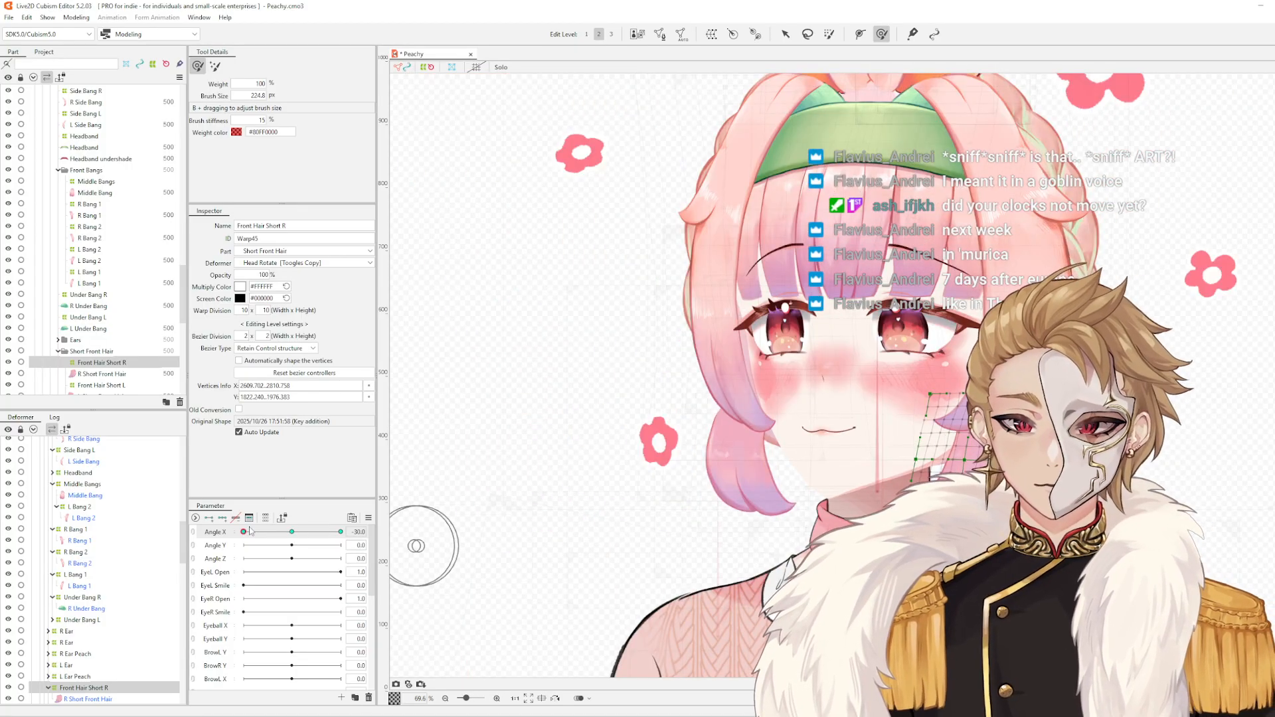
{"action": "left_click_drag", "start_coordinate": [127, 558], "coordinate": [502, 572]}
{"action": "scroll", "coordinate": [1104, 446], "scroll_direction": "up", "scroll_amount": 5}
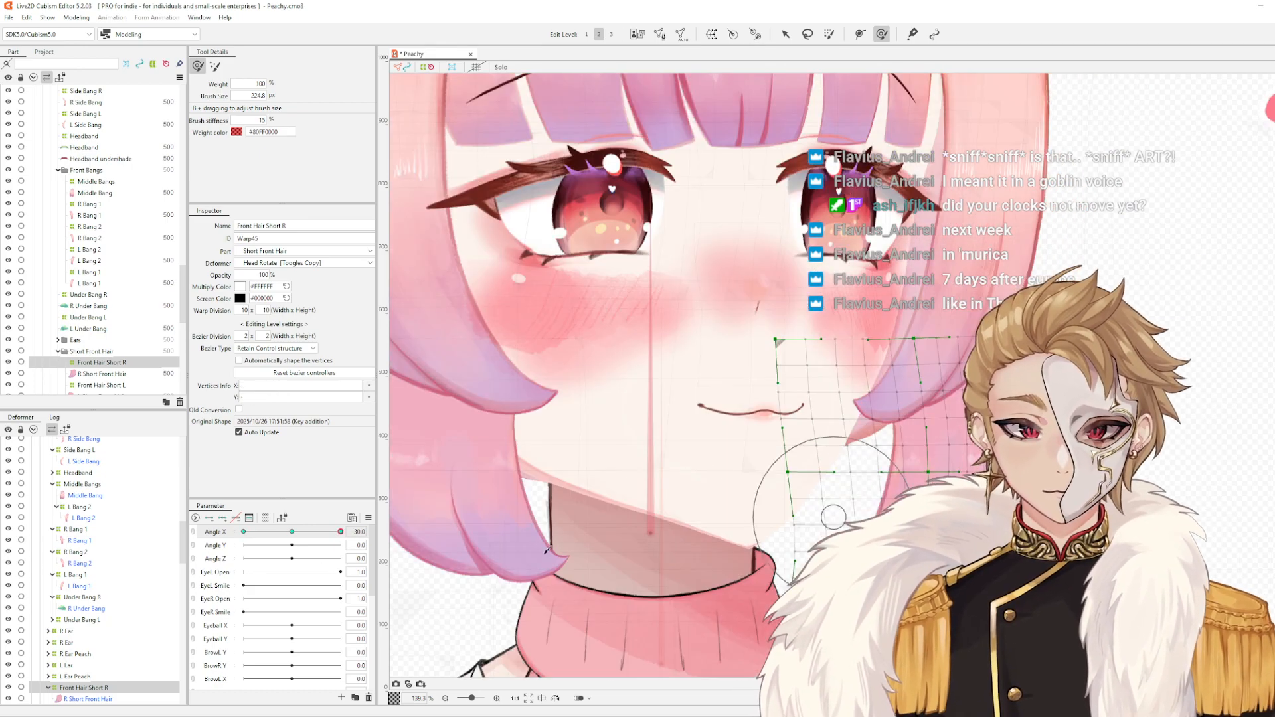
{"action": "left_click_drag", "start_coordinate": [315, 541], "coordinate": [233, 535]}
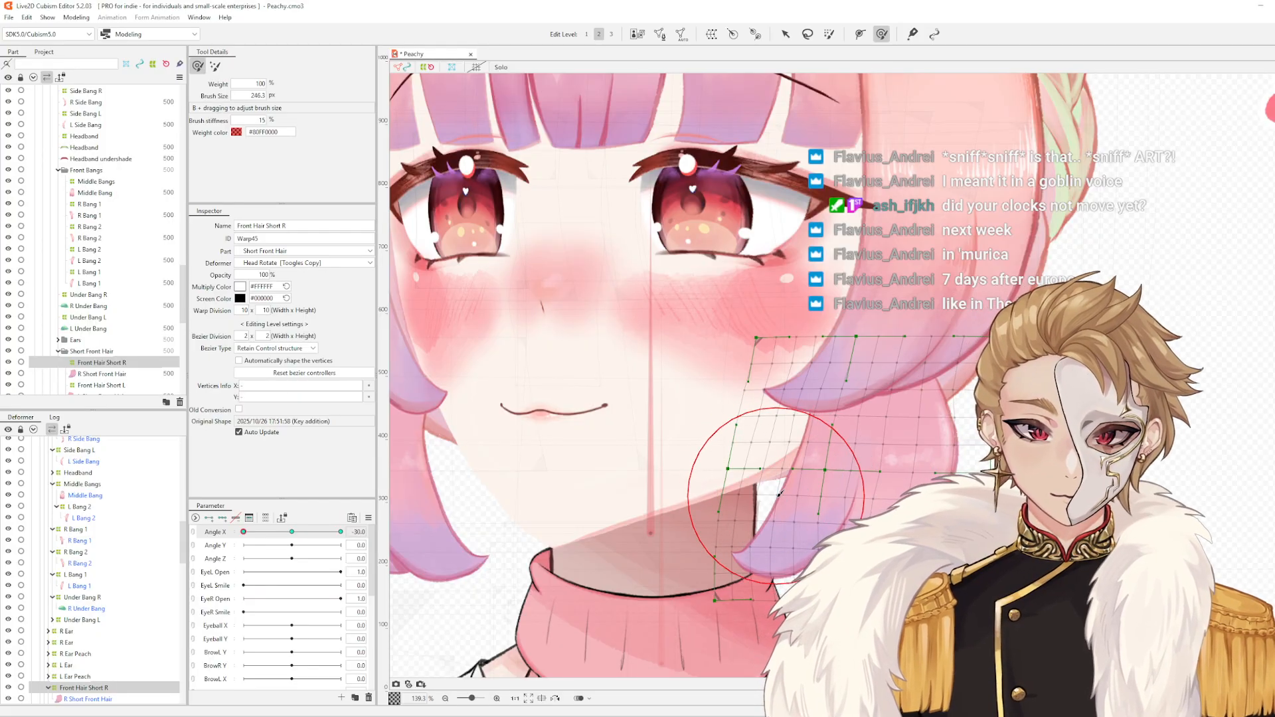
{"action": "left_click", "coordinate": [785, 503]}
- Clear the selection and examine the whole head's hair silhouette while moving Angle X near -30
{"action": "scroll", "coordinate": [817, 505], "scroll_direction": "down", "scroll_amount": 4}
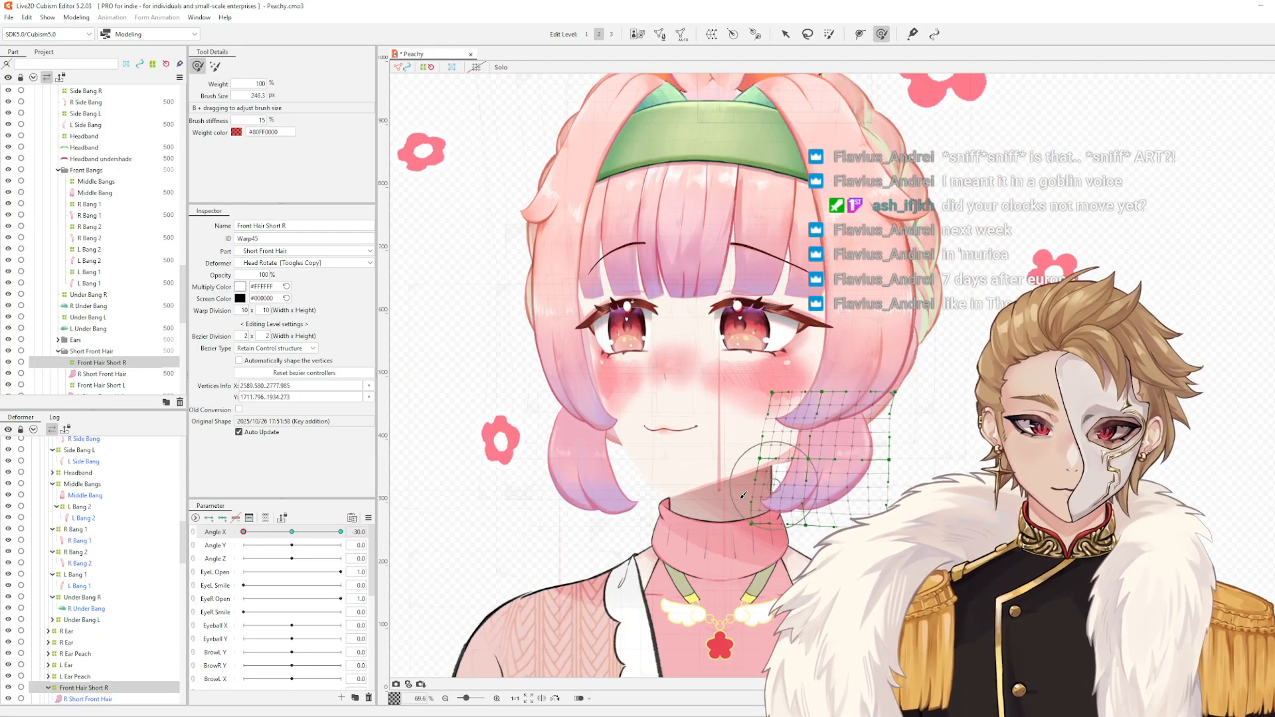
{"action": "scroll", "coordinate": [840, 508], "scroll_direction": "up", "scroll_amount": 2}
{"action": "scroll", "coordinate": [907, 438], "scroll_direction": "down", "scroll_amount": 2}
{"action": "left_click", "coordinate": [564, 520]}
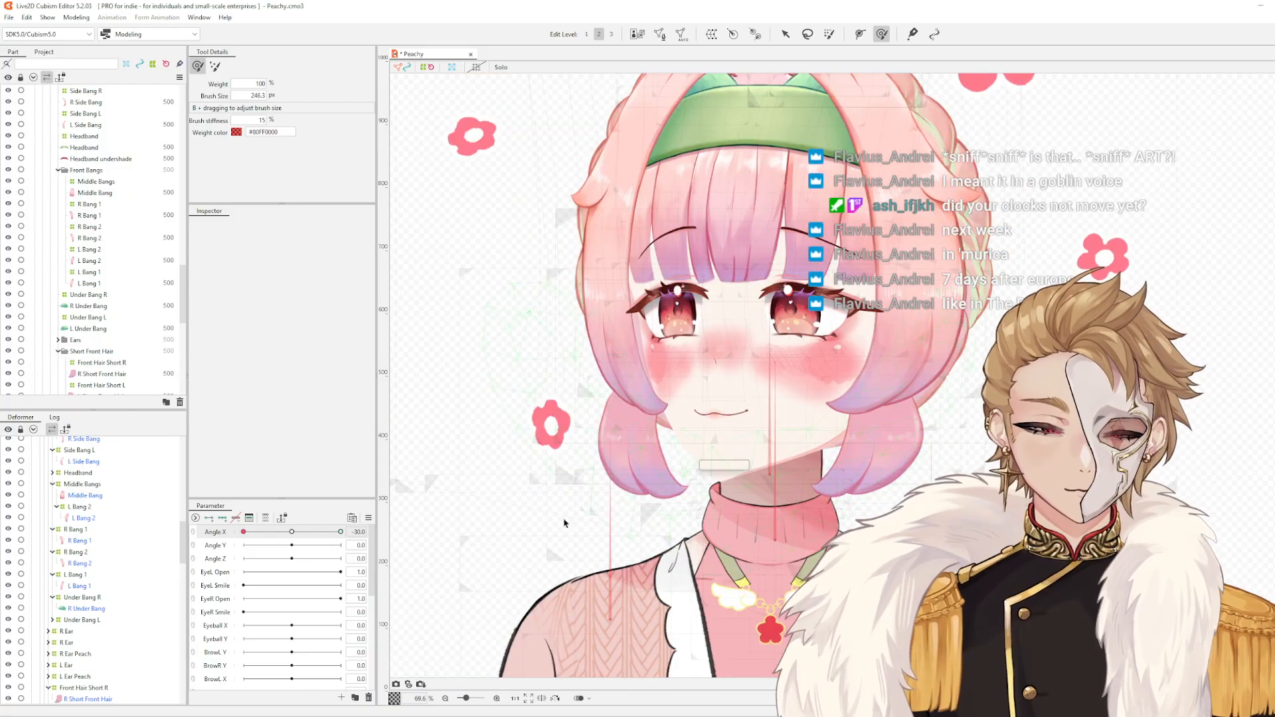
{"action": "left_click_drag", "start_coordinate": [252, 534], "coordinate": [155, 569]}
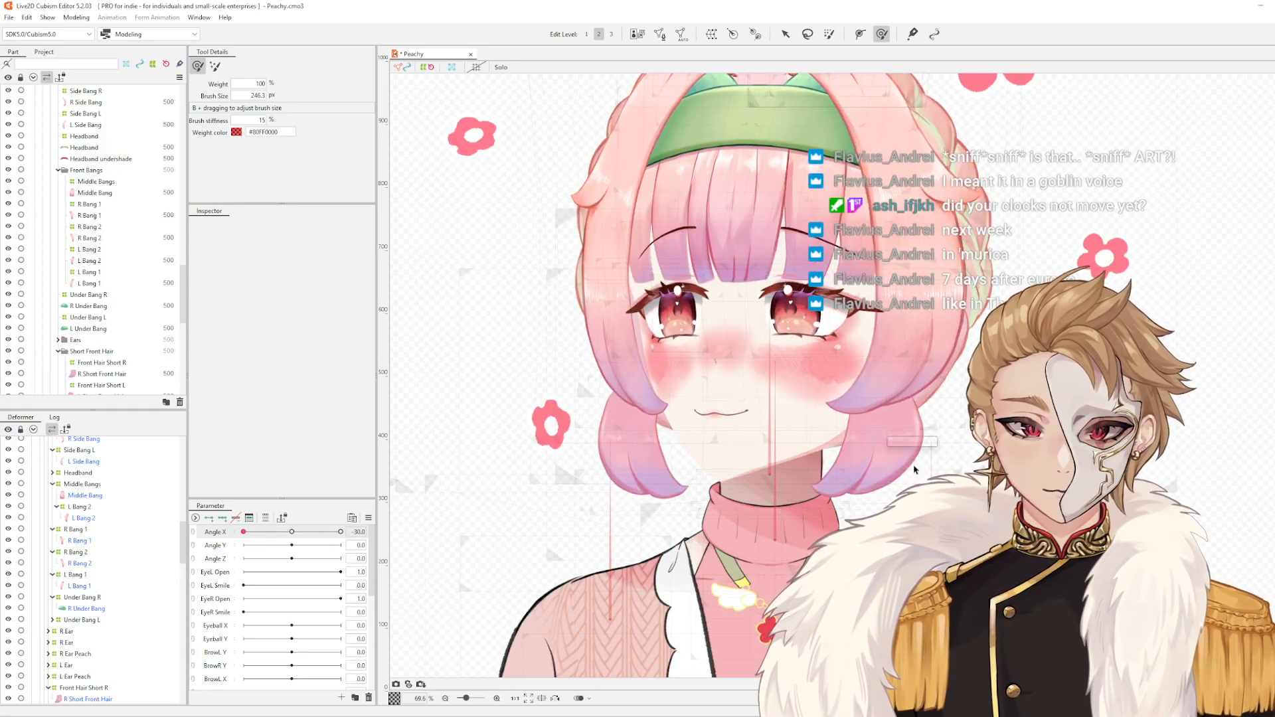
- Reselect the Front Hair Short R warp and pull the lock's outer curve inward at Angle X -30 with a brush of about 411 px
{"action": "left_click", "coordinate": [876, 450]}
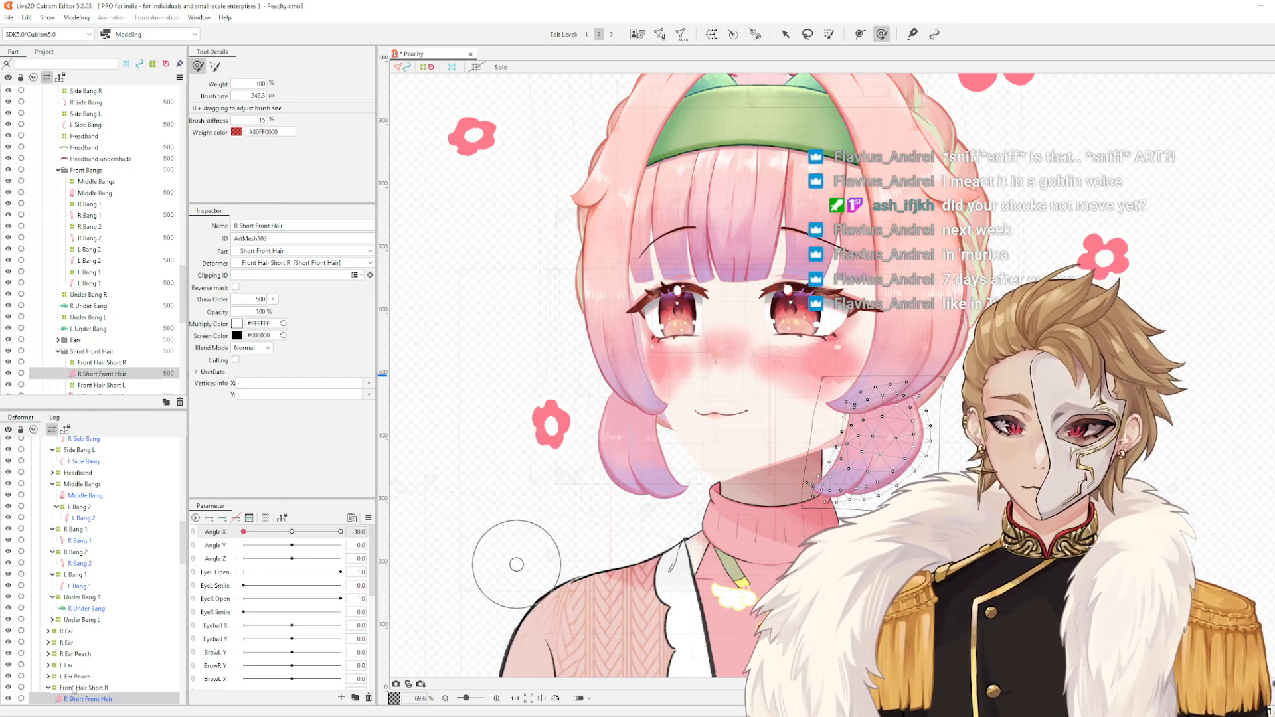
{"action": "scroll", "coordinate": [924, 413], "scroll_direction": "up", "scroll_amount": 2}
{"action": "scroll", "coordinate": [924, 413], "scroll_direction": "up", "scroll_amount": 2}
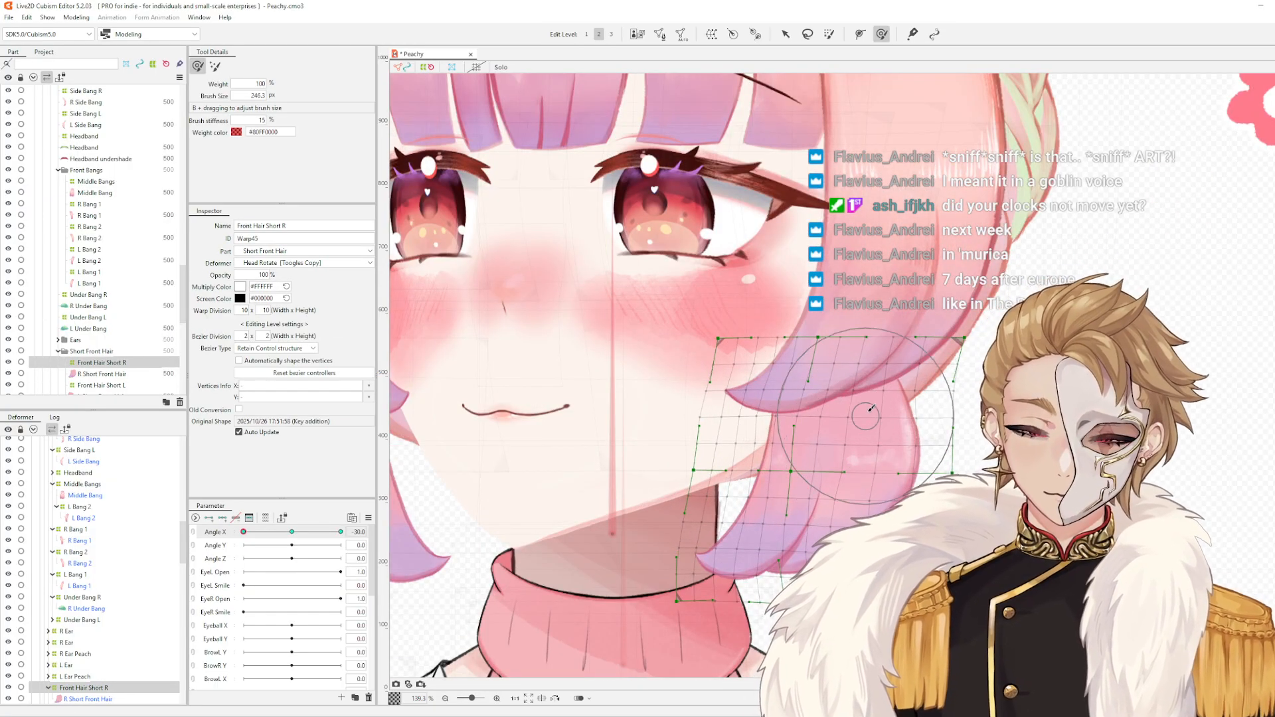
{"action": "key", "text": "b"}
{"action": "mouse_move", "coordinate": [837, 481]}
{"action": "left_mouse_down"}
{"action": "mouse_move", "coordinate": [826, 482]}
{"action": "mouse_move", "coordinate": [876, 498]}
{"action": "left_mouse_up"}
{"action": "key", "text": "b"}
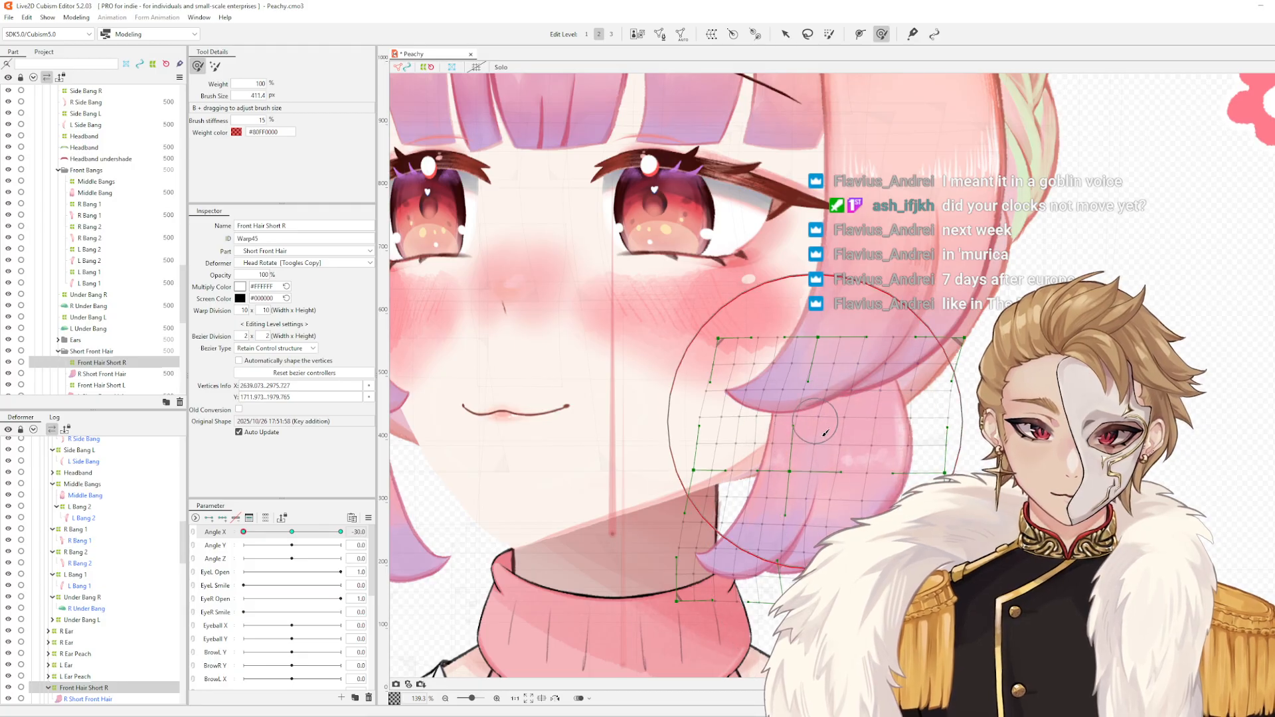
{"action": "left_click_drag", "start_coordinate": [829, 462], "coordinate": [832, 460]}
- Clear the selection, check the head turn once more, and reset the parameters to their defaults with Angle X at 0
{"action": "key", "text": "Escape"}
{"action": "scroll", "coordinate": [923, 459], "scroll_direction": "down", "scroll_amount": 2}
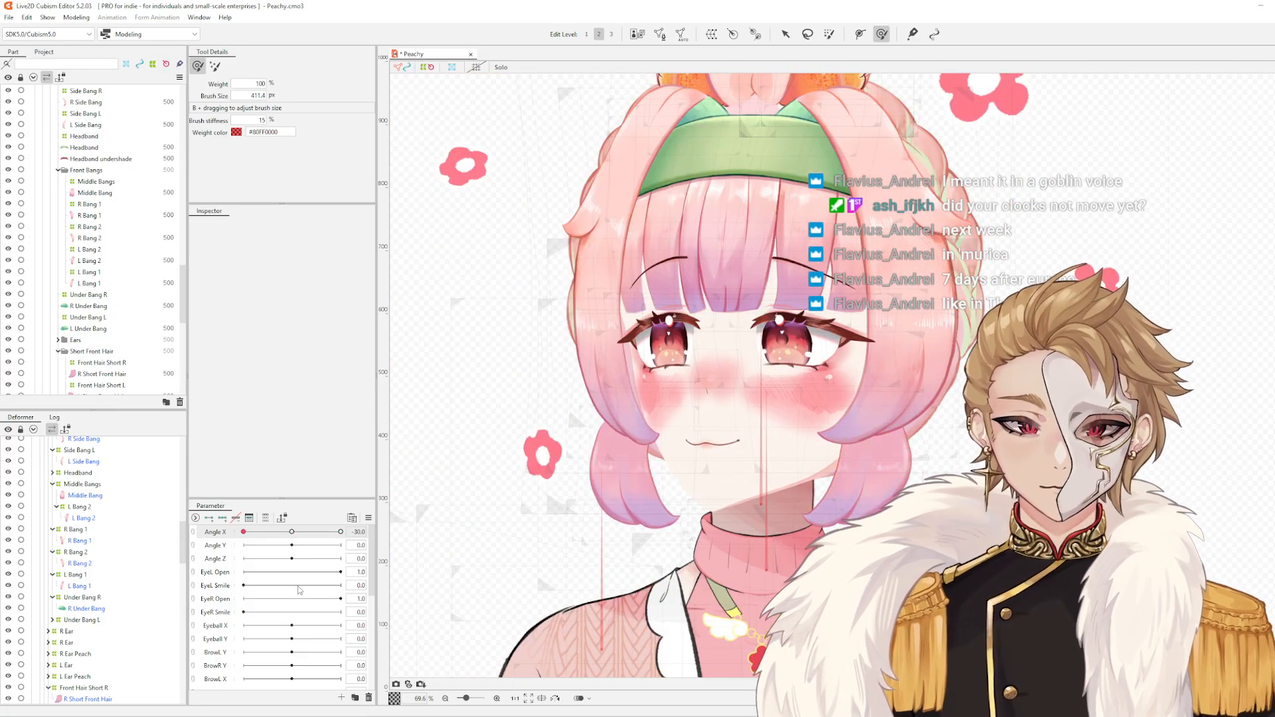
{"action": "mouse_move", "coordinate": [245, 531]}
{"action": "left_mouse_down"}
{"action": "mouse_move", "coordinate": [393, 533]}
{"action": "mouse_move", "coordinate": [63, 555]}
{"action": "mouse_move", "coordinate": [567, 540]}
{"action": "mouse_move", "coordinate": [1, 556]}
{"action": "mouse_move", "coordinate": [803, 512]}
{"action": "mouse_move", "coordinate": [35, 540]}
{"action": "left_mouse_up"}
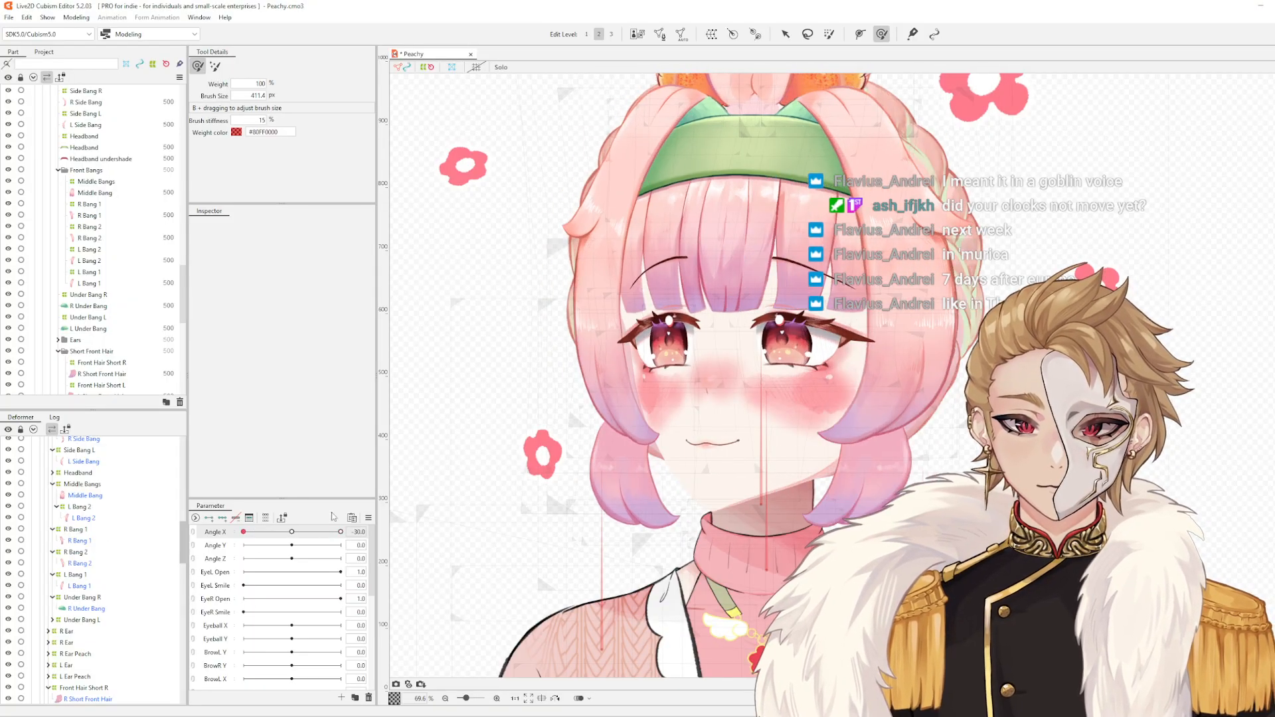
{"action": "left_click", "coordinate": [368, 517]}
{"action": "left_click", "coordinate": [452, 455]}
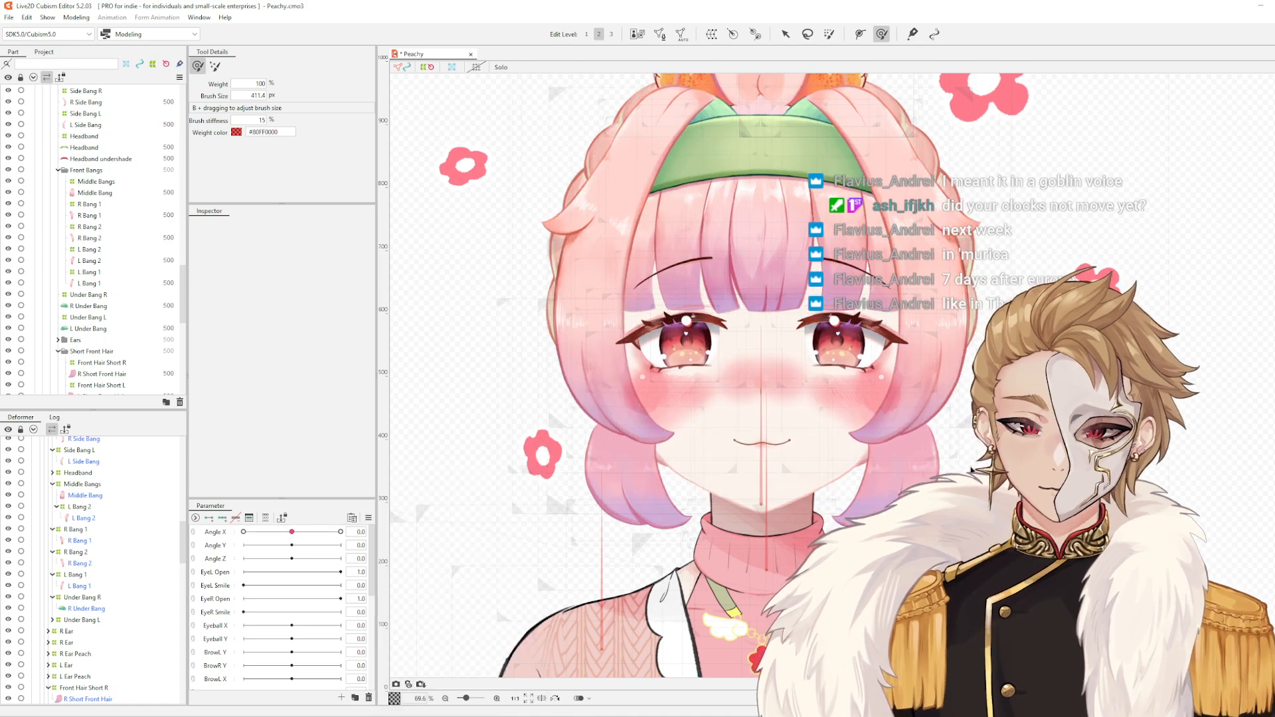
- Save the model and look through the front bang and front hair parts and the hair deformers
{"action": "key", "text": "ctrl+s"}
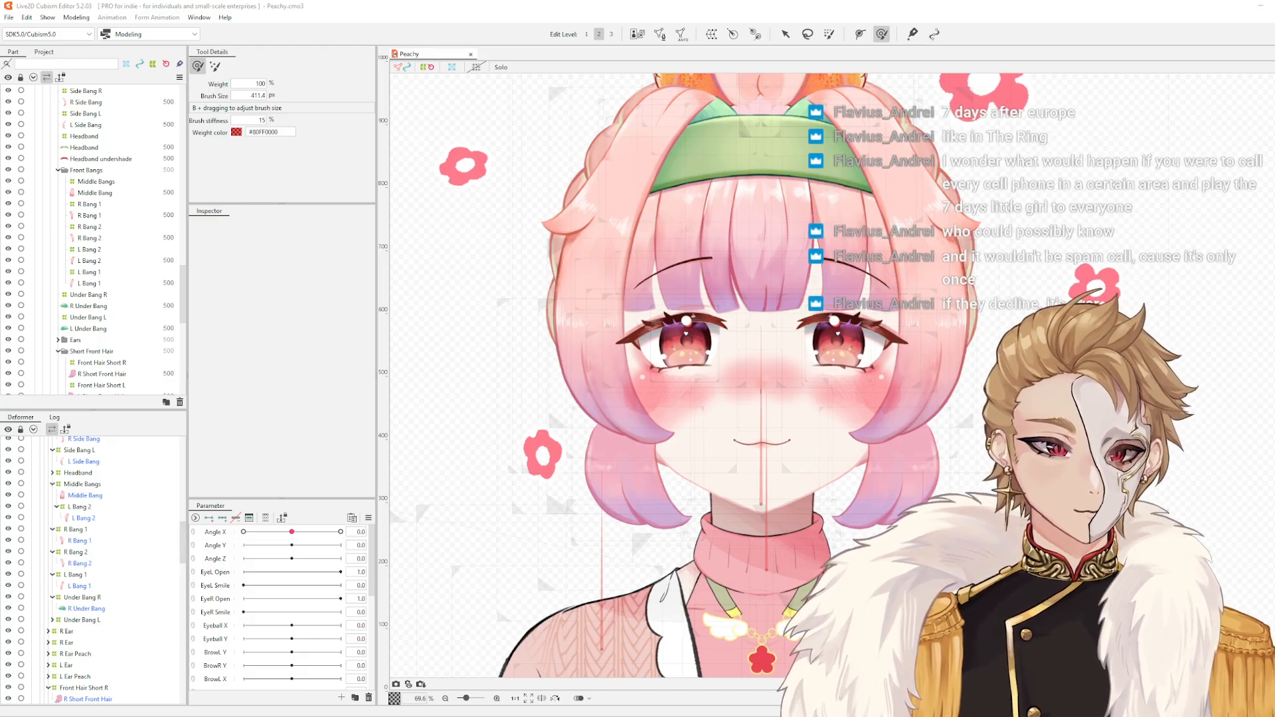
{"action": "left_click_drag", "start_coordinate": [952, 432], "coordinate": [905, 425]}
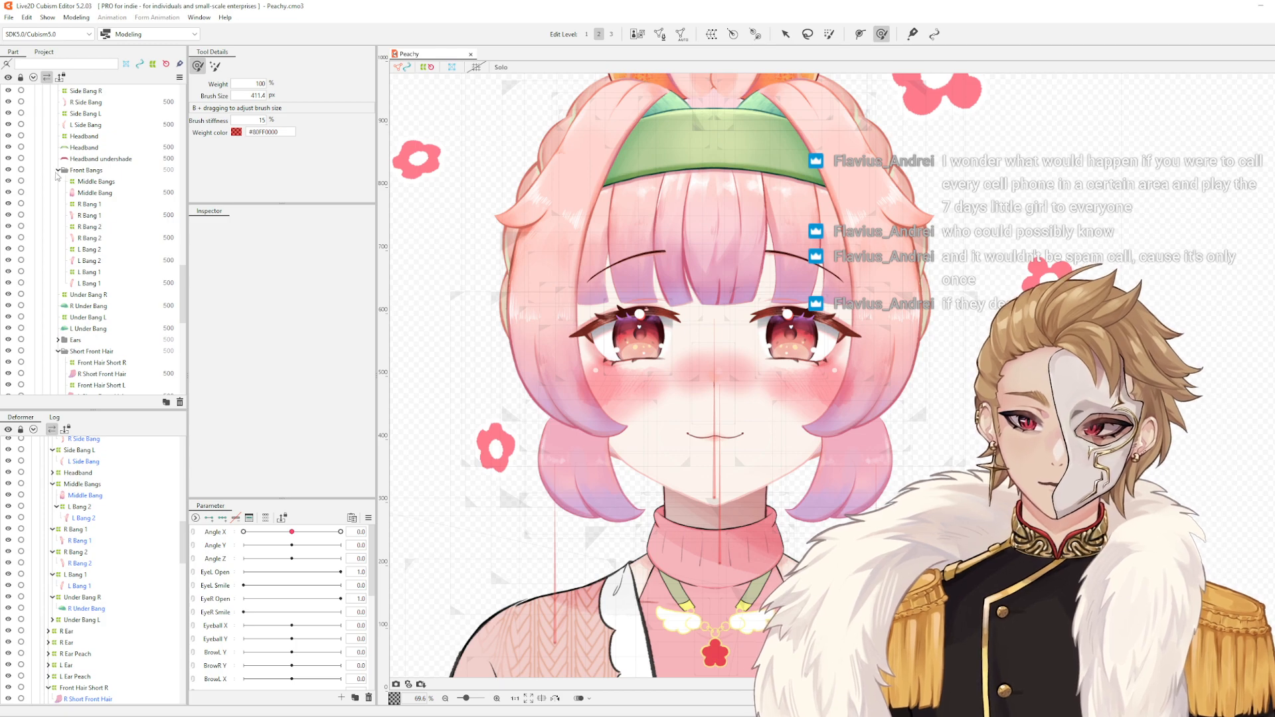
{"action": "left_click", "coordinate": [58, 171]}
{"action": "left_click", "coordinate": [58, 171]}
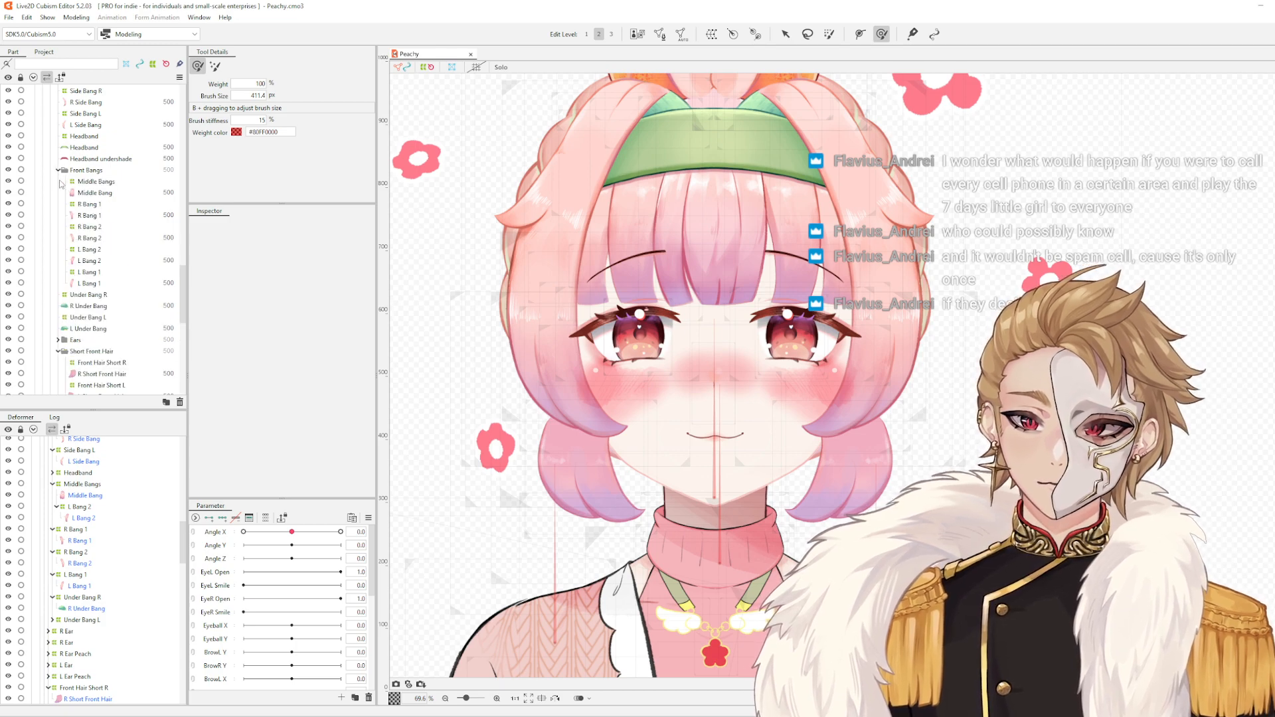
{"action": "scroll", "coordinate": [106, 345], "scroll_direction": "down", "scroll_amount": 2}
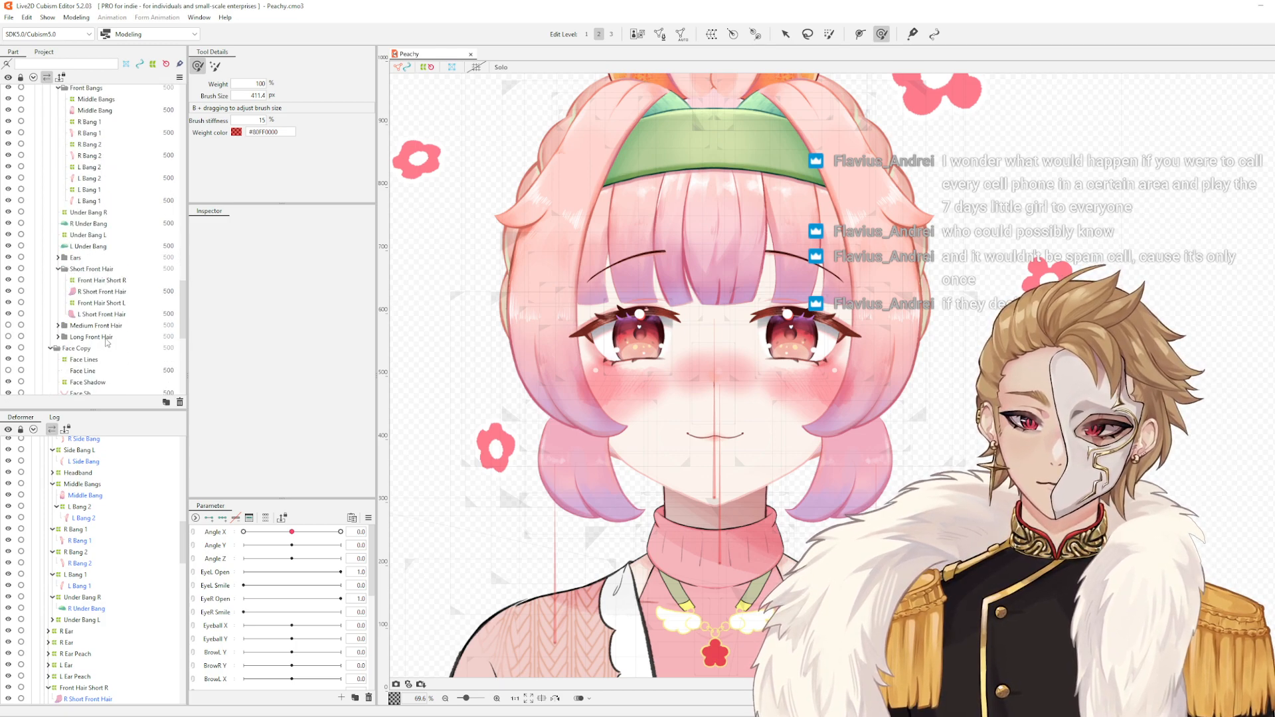
{"action": "scroll", "coordinate": [120, 497], "scroll_direction": "up", "scroll_amount": 4}
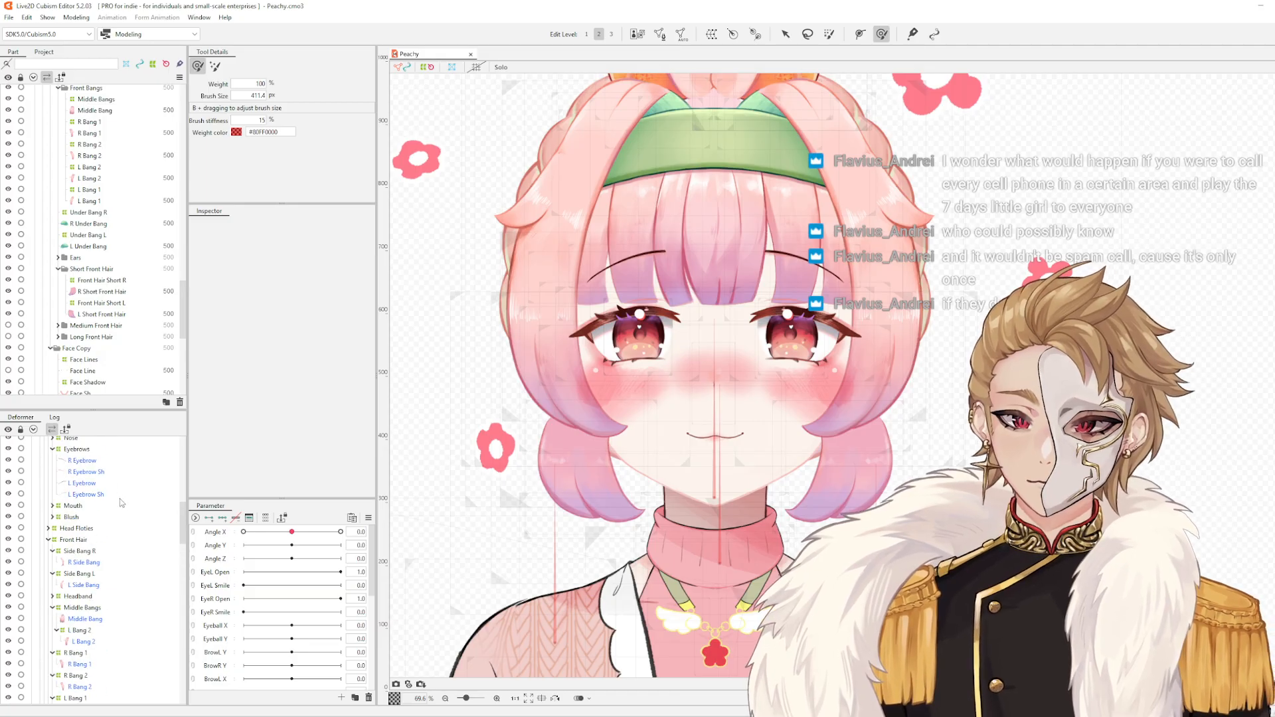
- Hide the Short Front Hair part and show the Medium Front Hair part instead
{"action": "left_click", "coordinate": [92, 269]}
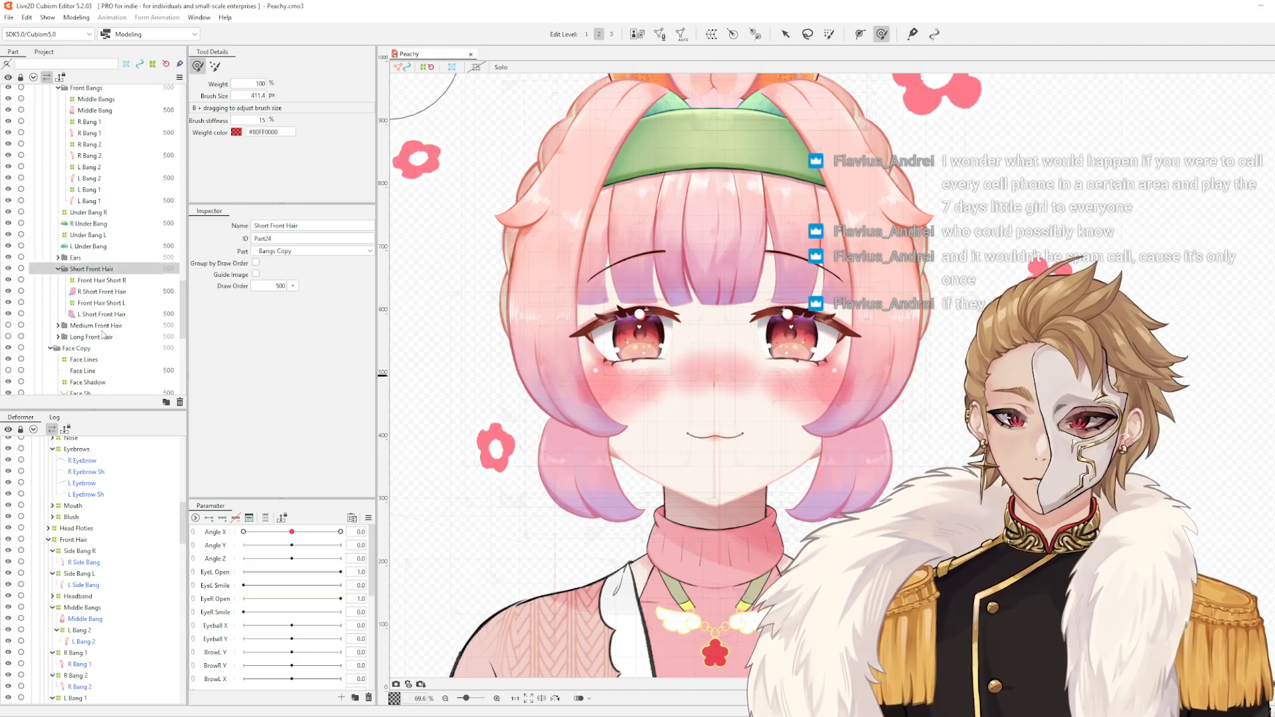
{"action": "left_click", "coordinate": [103, 335]}
{"action": "left_click", "coordinate": [103, 325]}
{"action": "left_click", "coordinate": [8, 326]}
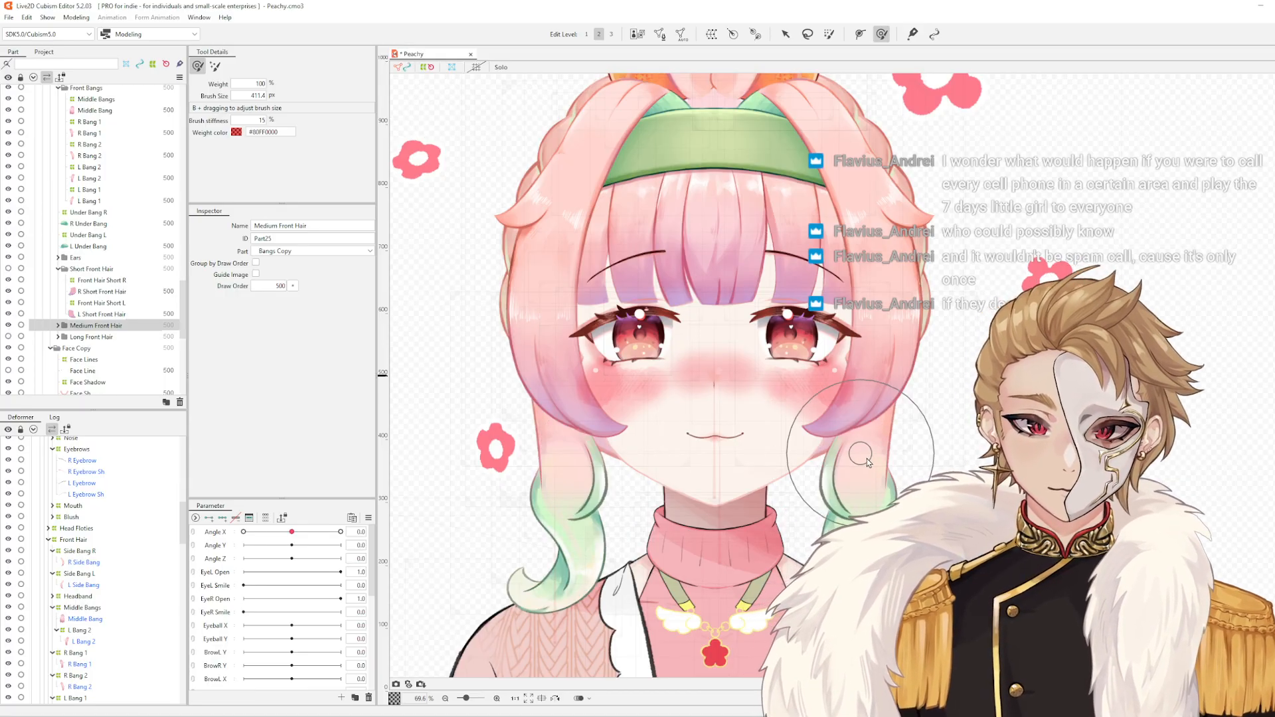
- Select the Front Hair Medium L warp, add three Angle X keys to it, and set Angle X to -30
{"action": "scroll", "coordinate": [850, 455], "scroll_direction": "down", "scroll_amount": 2}
{"action": "left_click_drag", "start_coordinate": [871, 440], "coordinate": [1008, 408]}
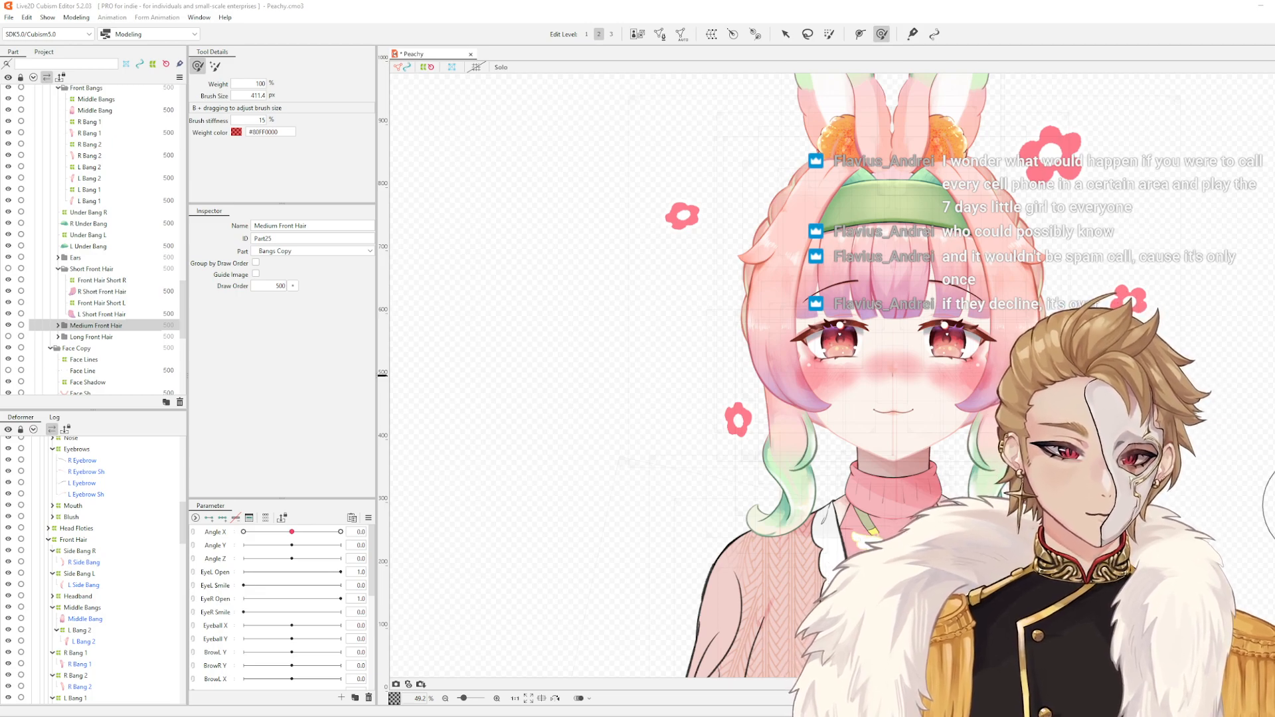
{"action": "scroll", "coordinate": [872, 410], "scroll_direction": "up", "scroll_amount": 5}
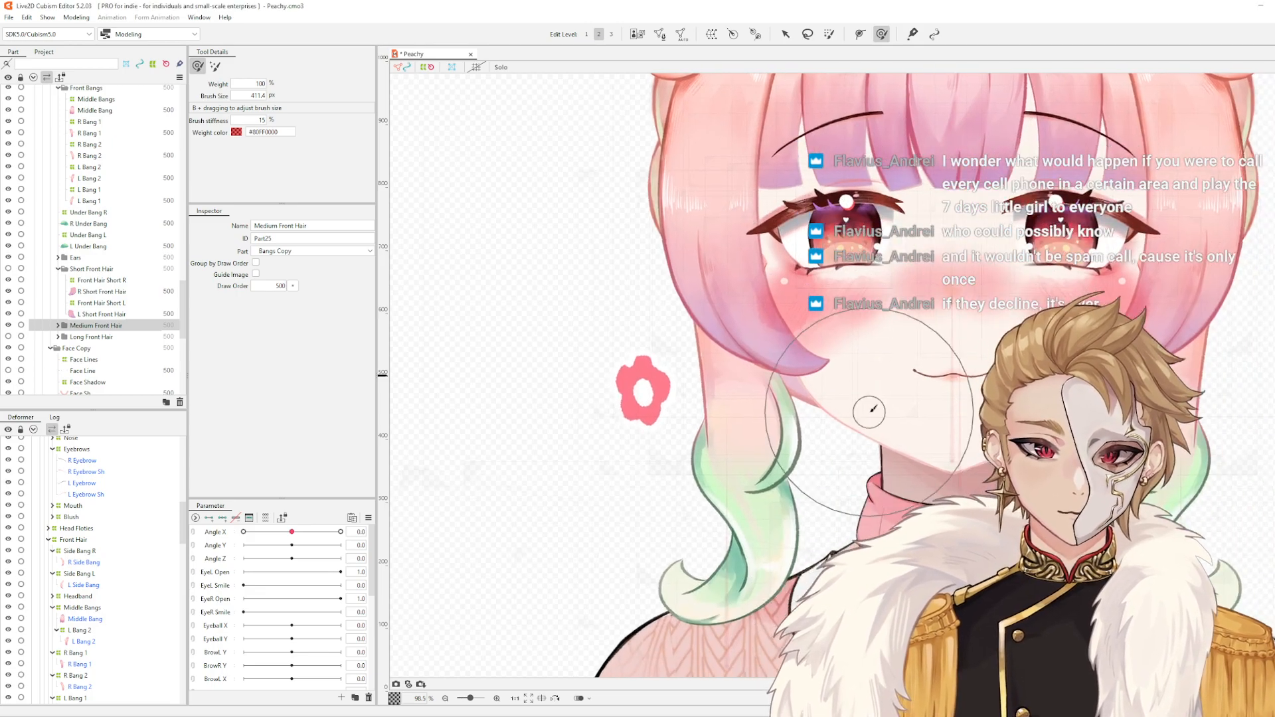
{"action": "left_click", "coordinate": [807, 385]}
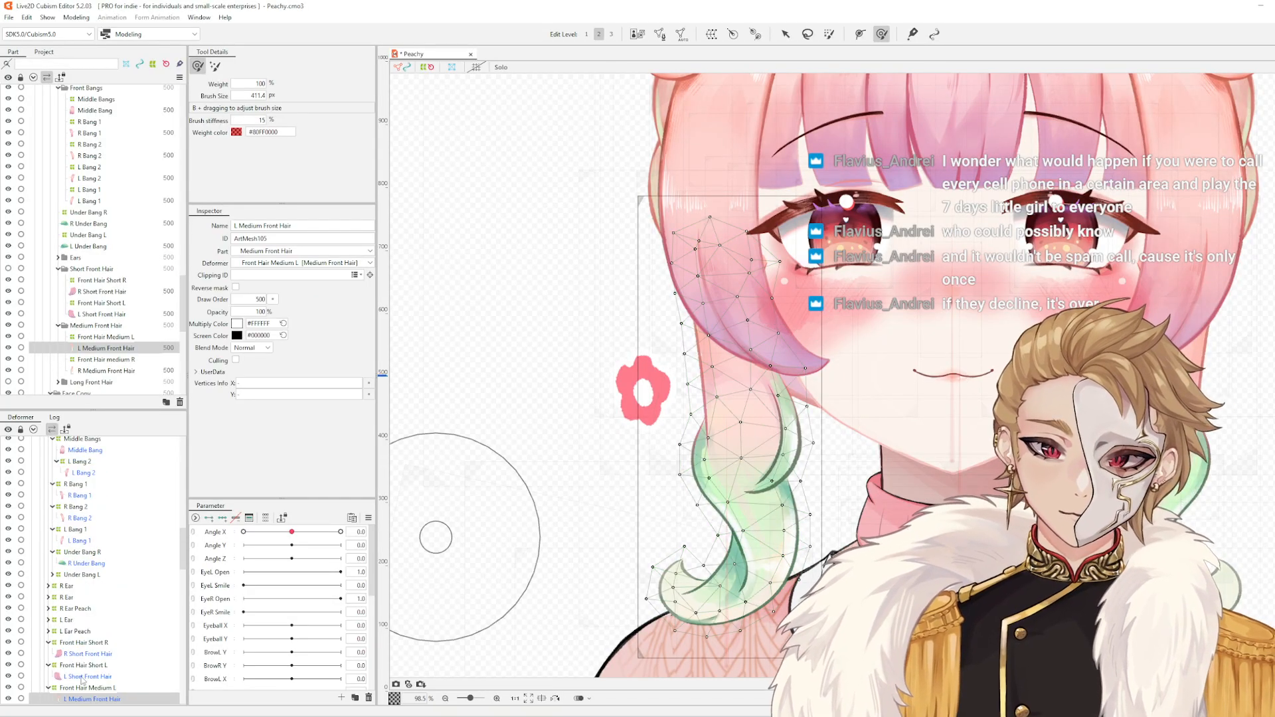
{"action": "left_click", "coordinate": [81, 689]}
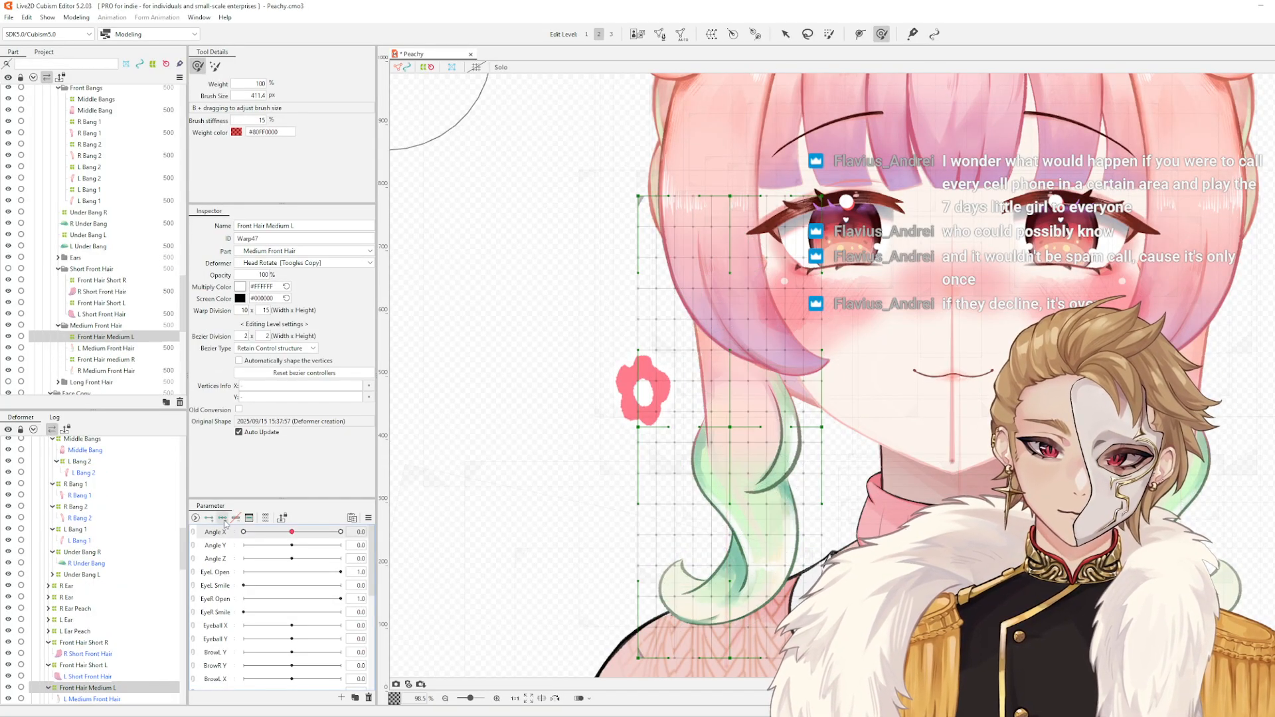
{"action": "left_click_drag", "start_coordinate": [284, 532], "coordinate": [244, 532]}
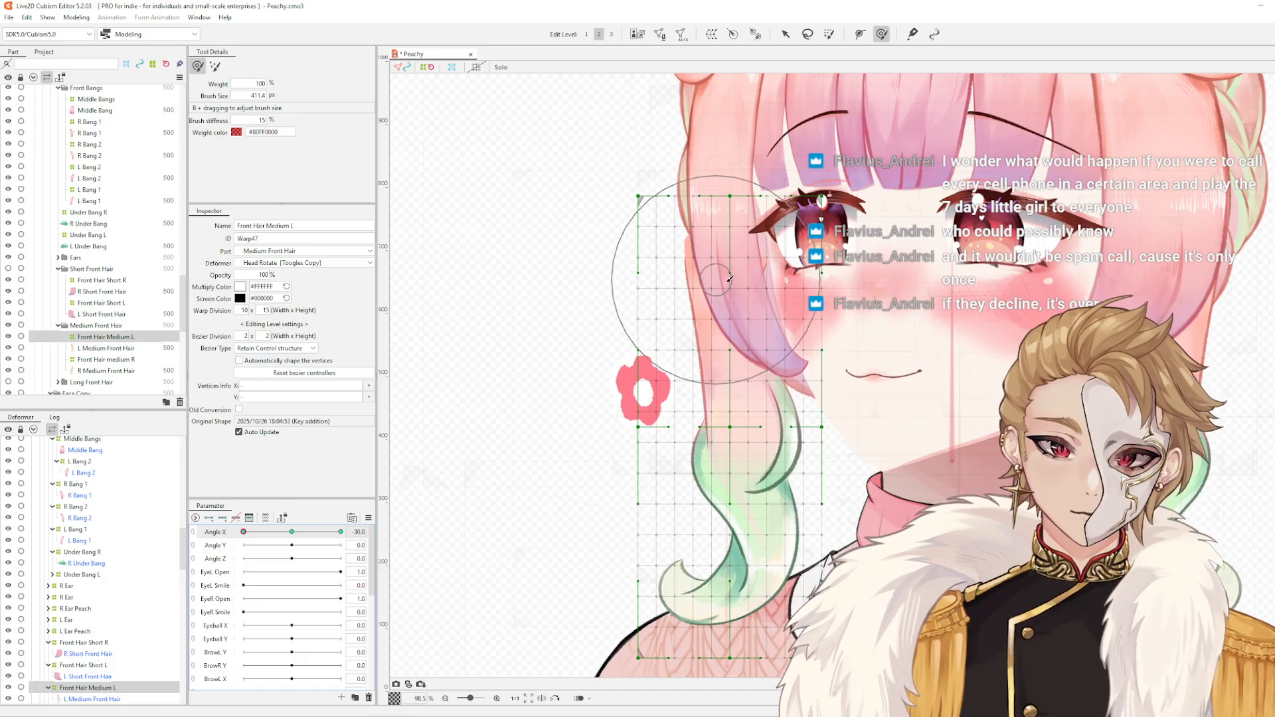
- Push the medium lock's top and outer side inward at Angle X -30, using brushes between about 706 and 236 px
{"action": "mouse_move", "coordinate": [738, 283]}
{"action": "left_mouse_down"}
{"action": "mouse_move", "coordinate": [938, 360]}
{"action": "mouse_move", "coordinate": [1060, 363]}
{"action": "left_mouse_up"}
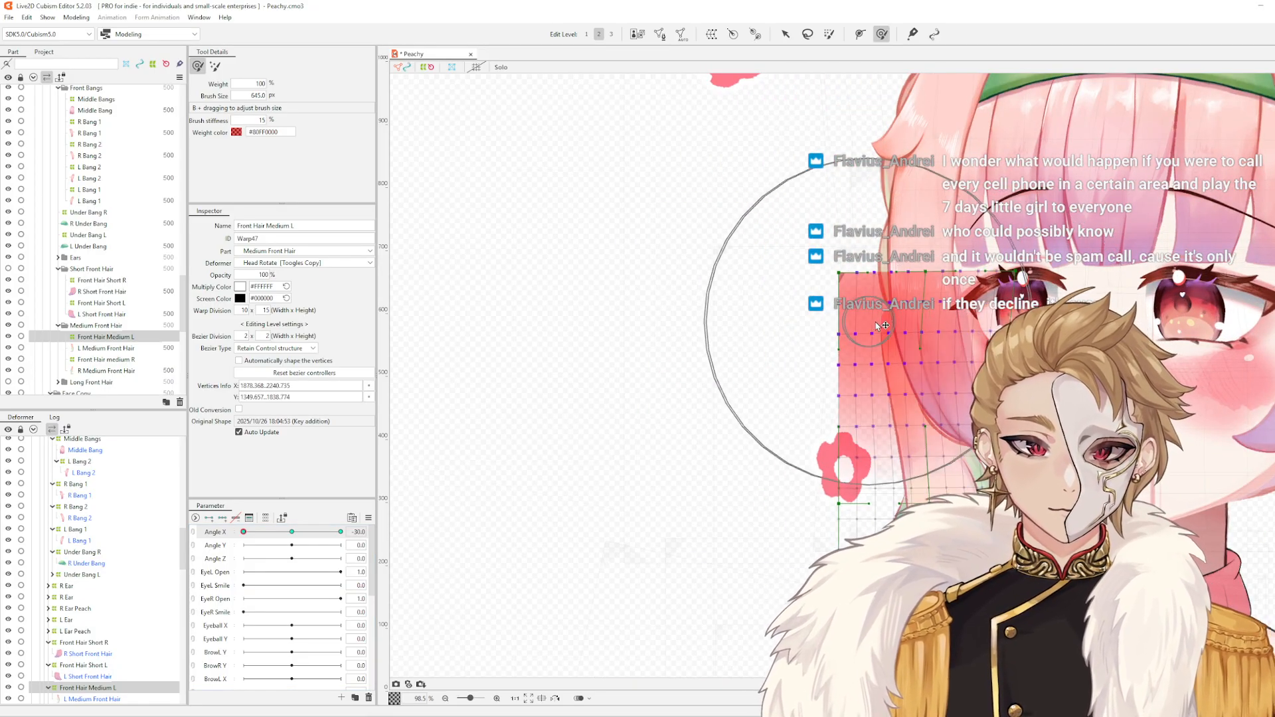
{"action": "mouse_move", "coordinate": [867, 332]}
{"action": "left_mouse_down"}
{"action": "mouse_move", "coordinate": [890, 334]}
{"action": "mouse_move", "coordinate": [964, 450]}
{"action": "mouse_move", "coordinate": [948, 483]}
{"action": "left_mouse_up"}
{"action": "mouse_move", "coordinate": [989, 524]}
{"action": "left_mouse_down"}
{"action": "mouse_move", "coordinate": [952, 380]}
{"action": "mouse_move", "coordinate": [953, 411]}
{"action": "mouse_move", "coordinate": [921, 414]}
{"action": "left_mouse_up"}
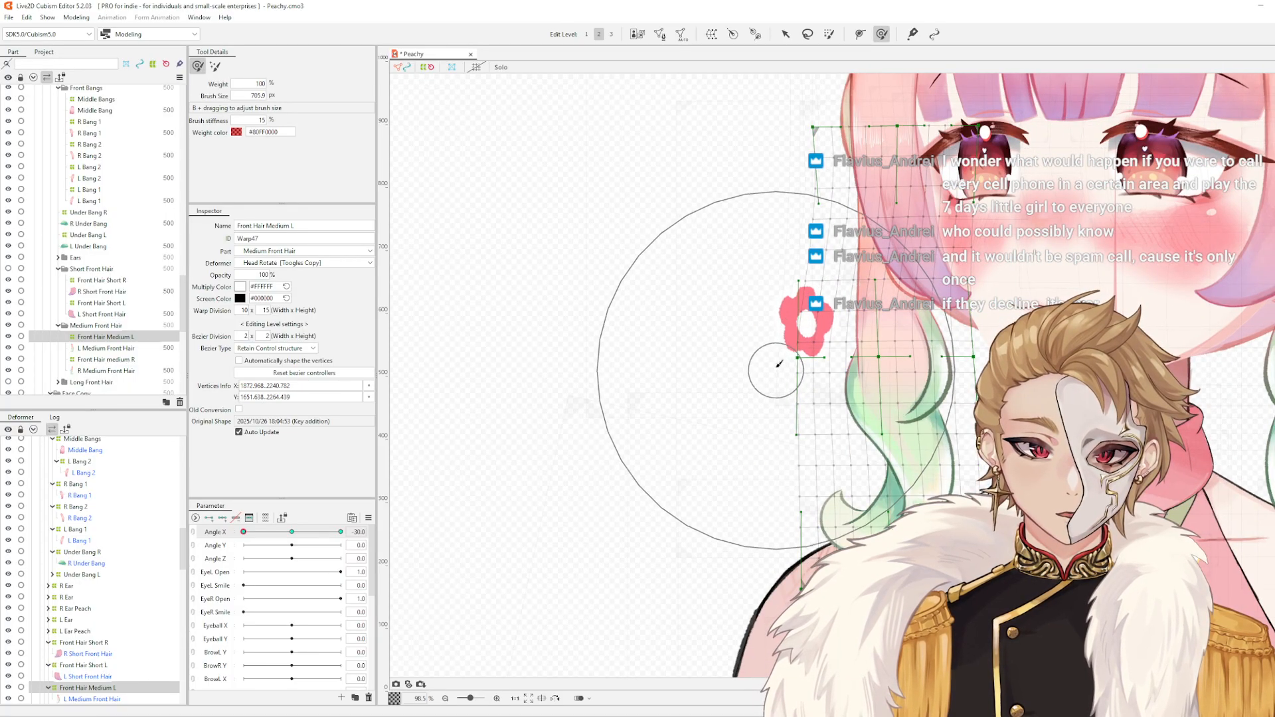
{"action": "mouse_move", "coordinate": [775, 365]}
{"action": "left_mouse_down"}
{"action": "mouse_move", "coordinate": [798, 336]}
{"action": "mouse_move", "coordinate": [822, 368]}
{"action": "mouse_move", "coordinate": [816, 391]}
{"action": "mouse_move", "coordinate": [774, 392]}
{"action": "left_mouse_up"}
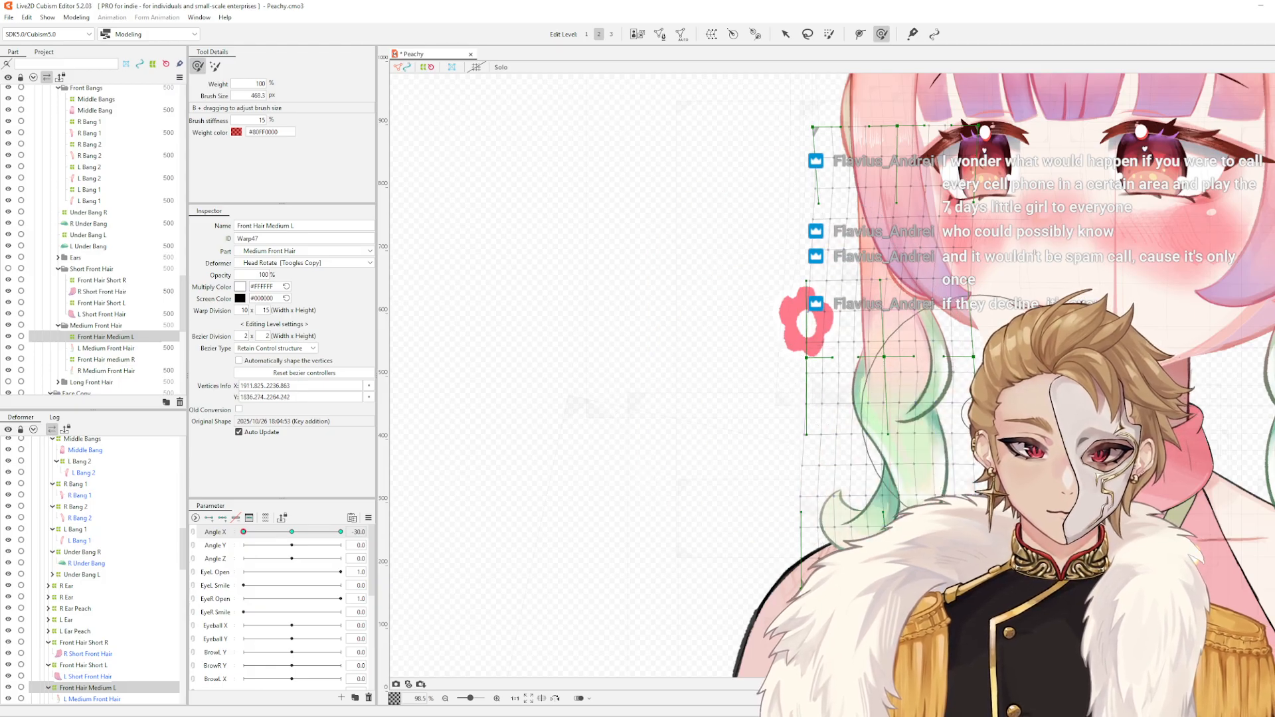
{"action": "mouse_move", "coordinate": [792, 433]}
{"action": "left_mouse_down"}
{"action": "mouse_move", "coordinate": [823, 464]}
{"action": "mouse_move", "coordinate": [785, 433]}
{"action": "mouse_move", "coordinate": [870, 475]}
{"action": "left_mouse_up"}
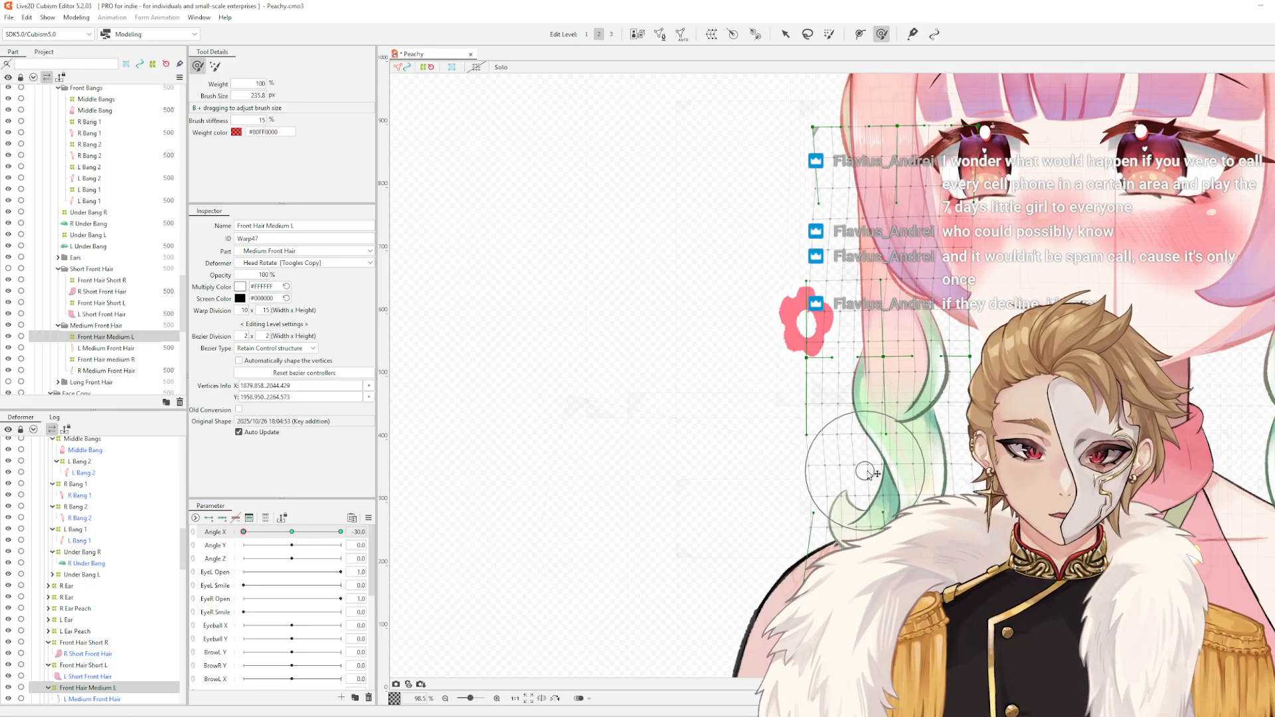
{"action": "mouse_move", "coordinate": [823, 380]}
{"action": "left_mouse_down"}
{"action": "mouse_move", "coordinate": [839, 426]}
{"action": "mouse_move", "coordinate": [846, 404]}
{"action": "left_mouse_up"}
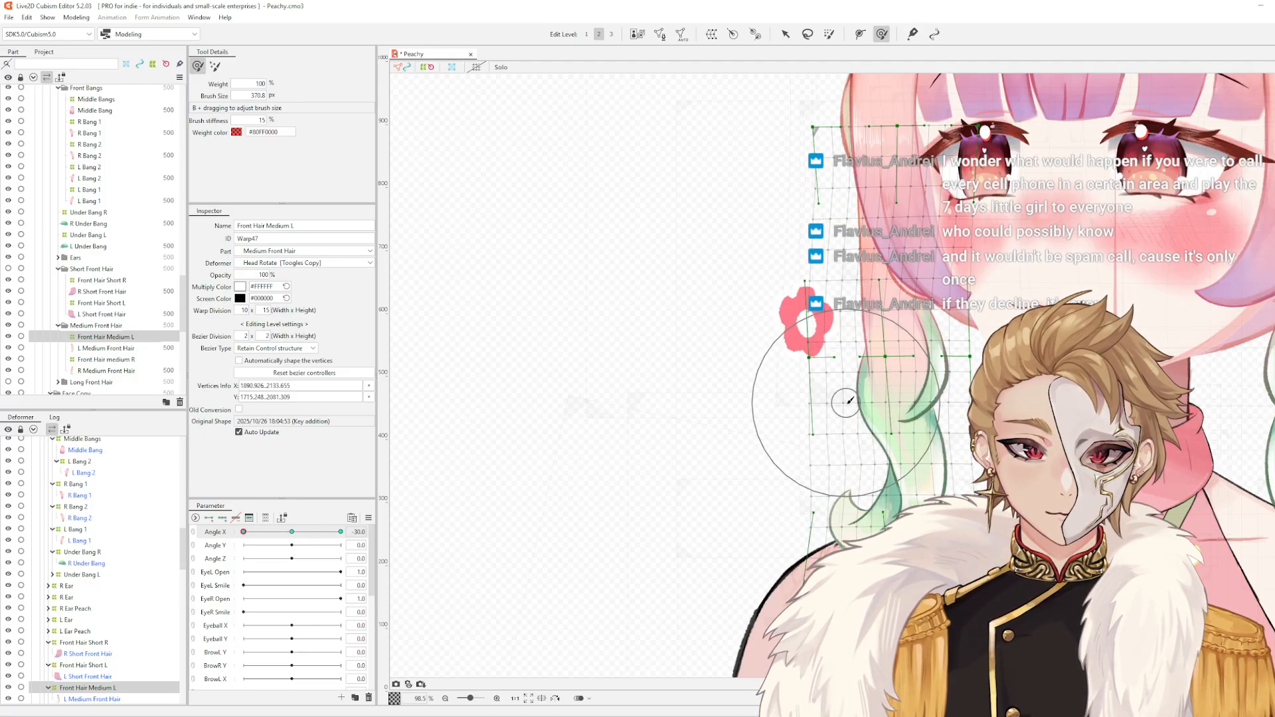
{"action": "mouse_move", "coordinate": [244, 532]}
{"action": "left_mouse_down"}
{"action": "mouse_move", "coordinate": [325, 552]}
{"action": "mouse_move", "coordinate": [243, 552]}
{"action": "left_mouse_up"}
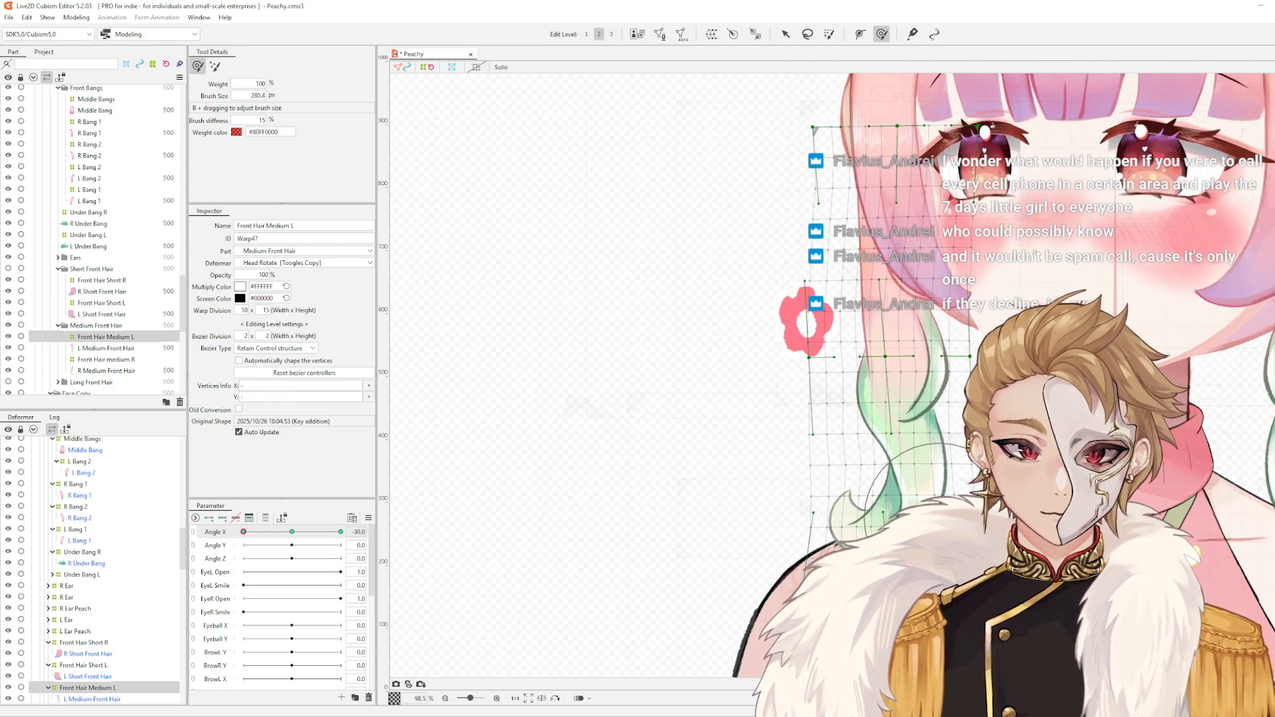
- Retouch the medium lock's inner edge beside the cheek and its upper part with brushes of about 361 to 446 px
{"action": "left_click_drag", "start_coordinate": [951, 500], "coordinate": [939, 532]}
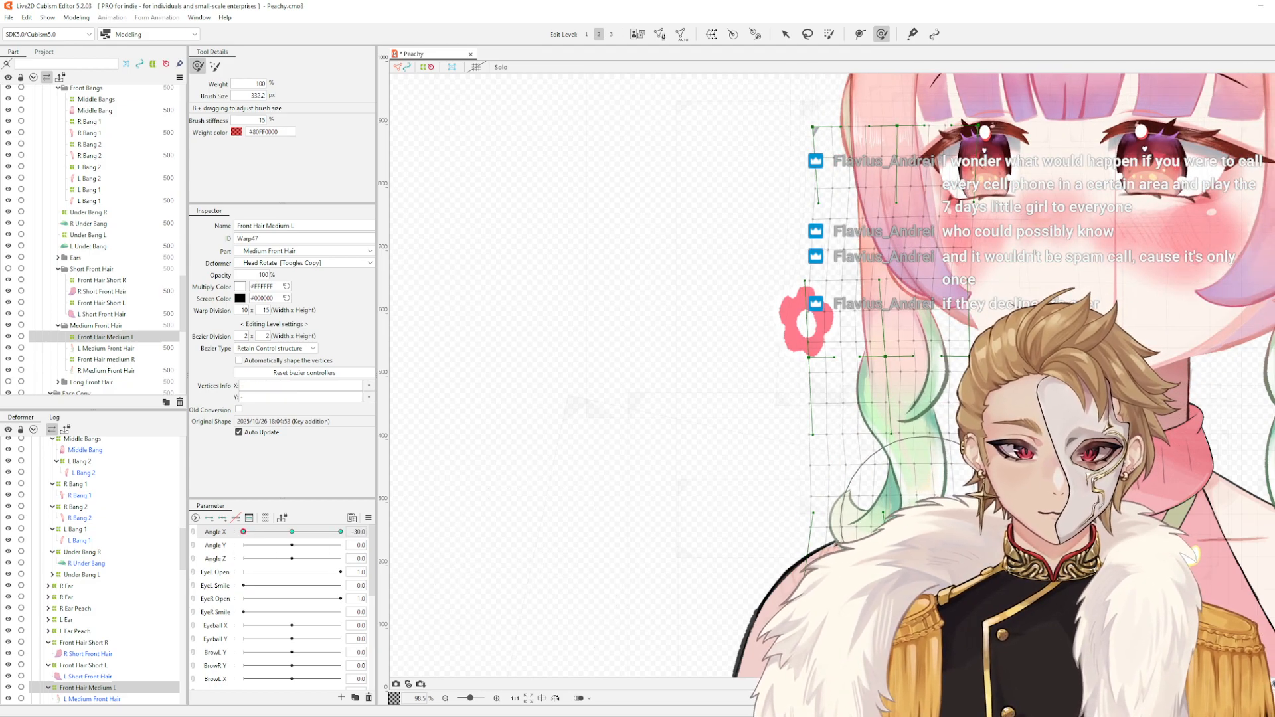
{"action": "left_click", "coordinate": [939, 533]}
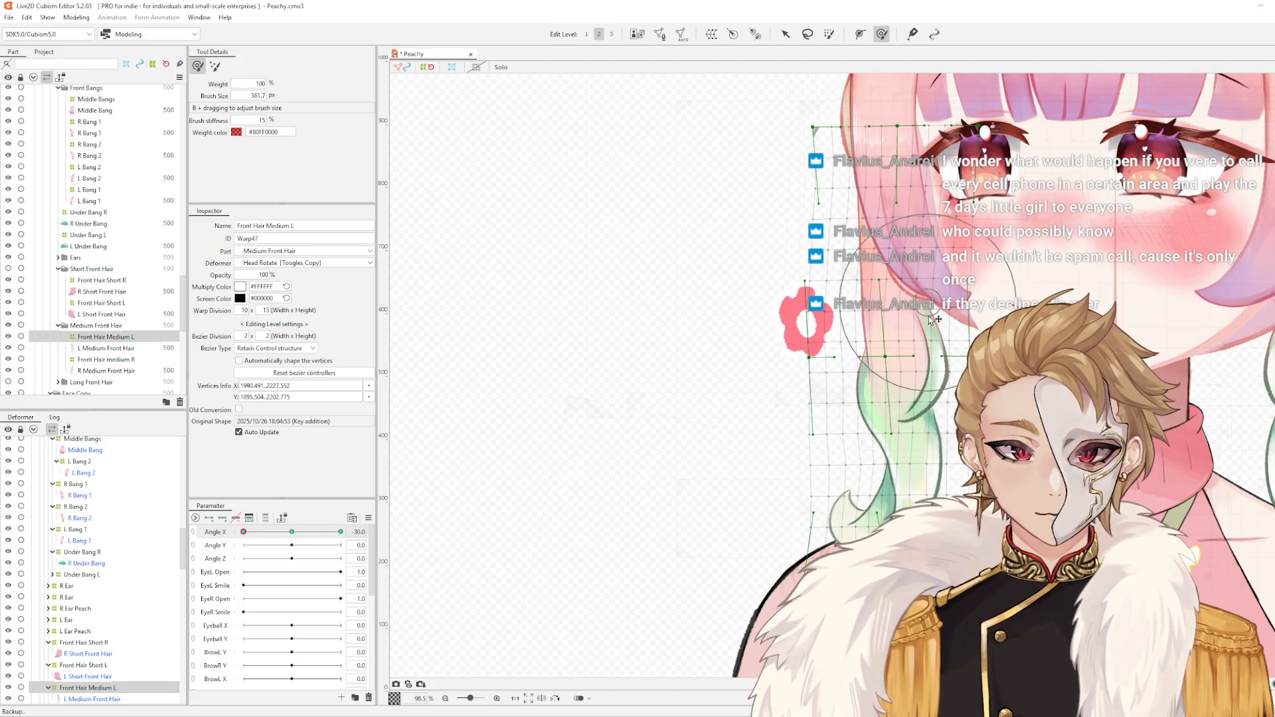
{"action": "left_click", "coordinate": [934, 353]}
{"action": "left_click_drag", "start_coordinate": [939, 333], "coordinate": [927, 349]}
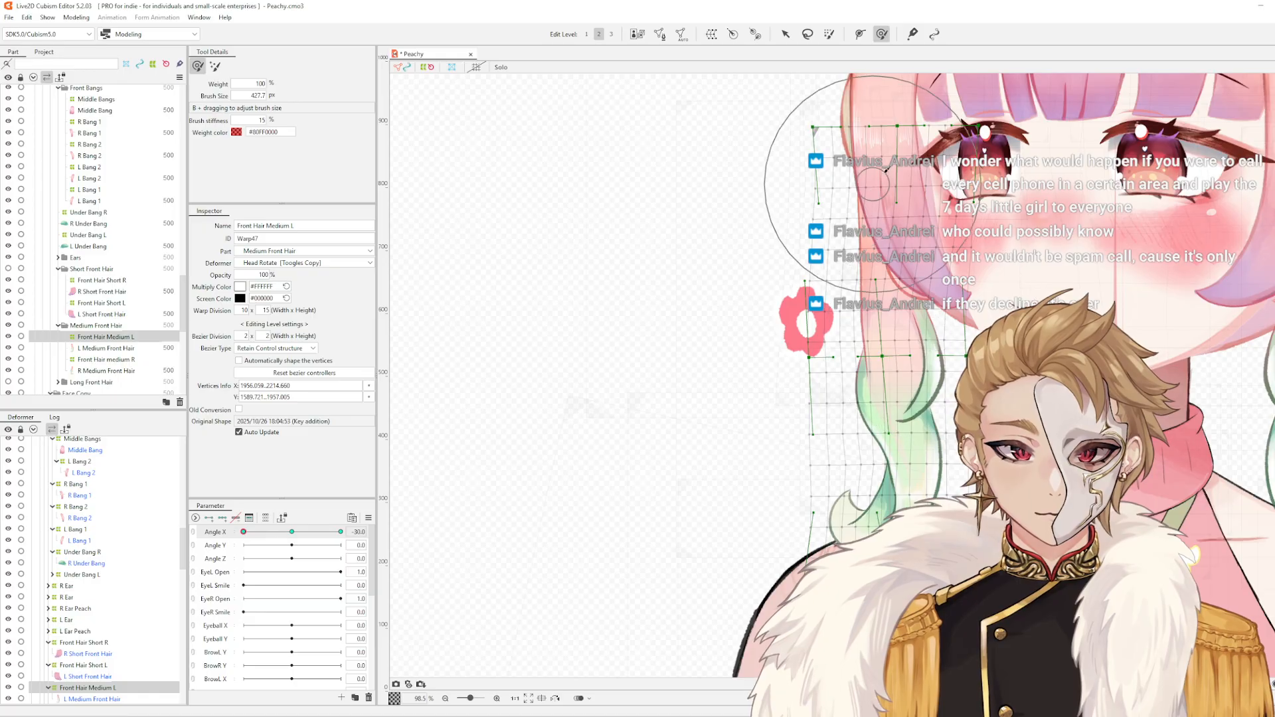
{"action": "mouse_move", "coordinate": [890, 207]}
{"action": "left_mouse_down"}
{"action": "mouse_move", "coordinate": [892, 318]}
{"action": "mouse_move", "coordinate": [856, 281]}
{"action": "left_mouse_up"}
{"action": "mouse_move", "coordinate": [956, 287]}
{"action": "left_mouse_down"}
{"action": "mouse_move", "coordinate": [998, 289]}
{"action": "mouse_move", "coordinate": [980, 256]}
{"action": "mouse_move", "coordinate": [967, 292]}
{"action": "left_mouse_up"}
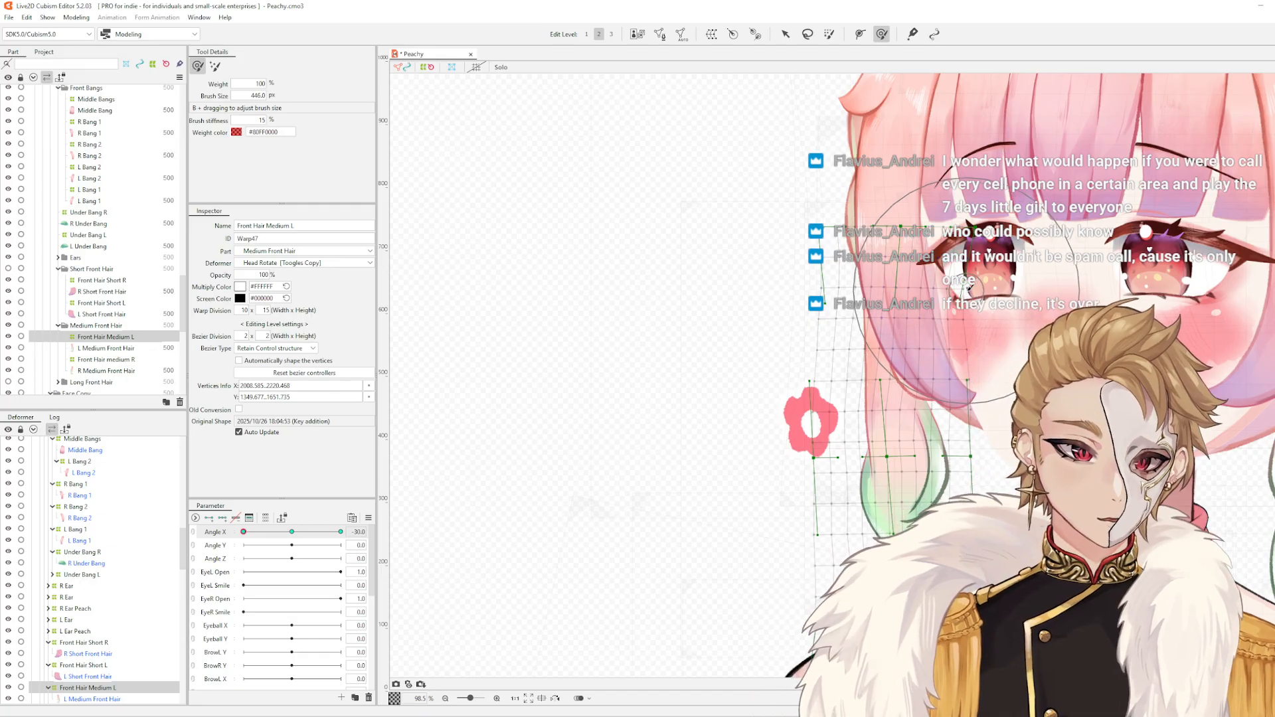
{"action": "scroll", "coordinate": [967, 290], "scroll_direction": "down", "scroll_amount": 5}
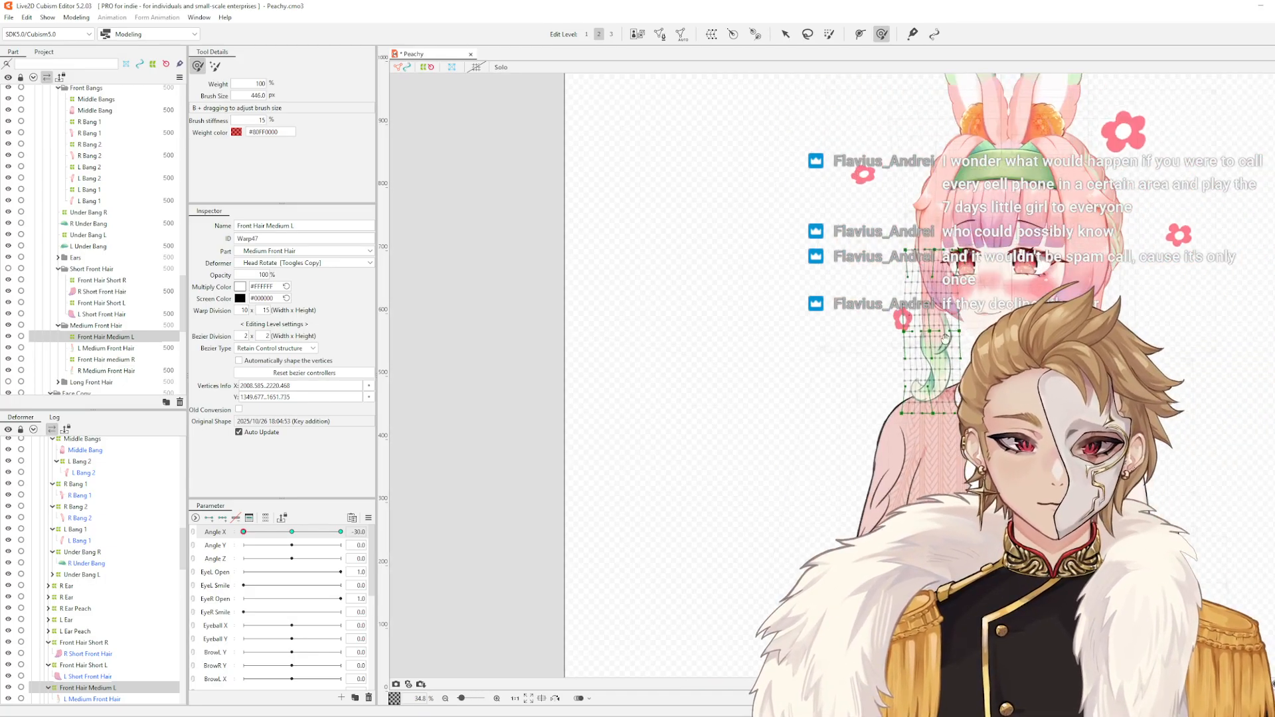
{"action": "left_click_drag", "start_coordinate": [945, 339], "coordinate": [863, 433]}
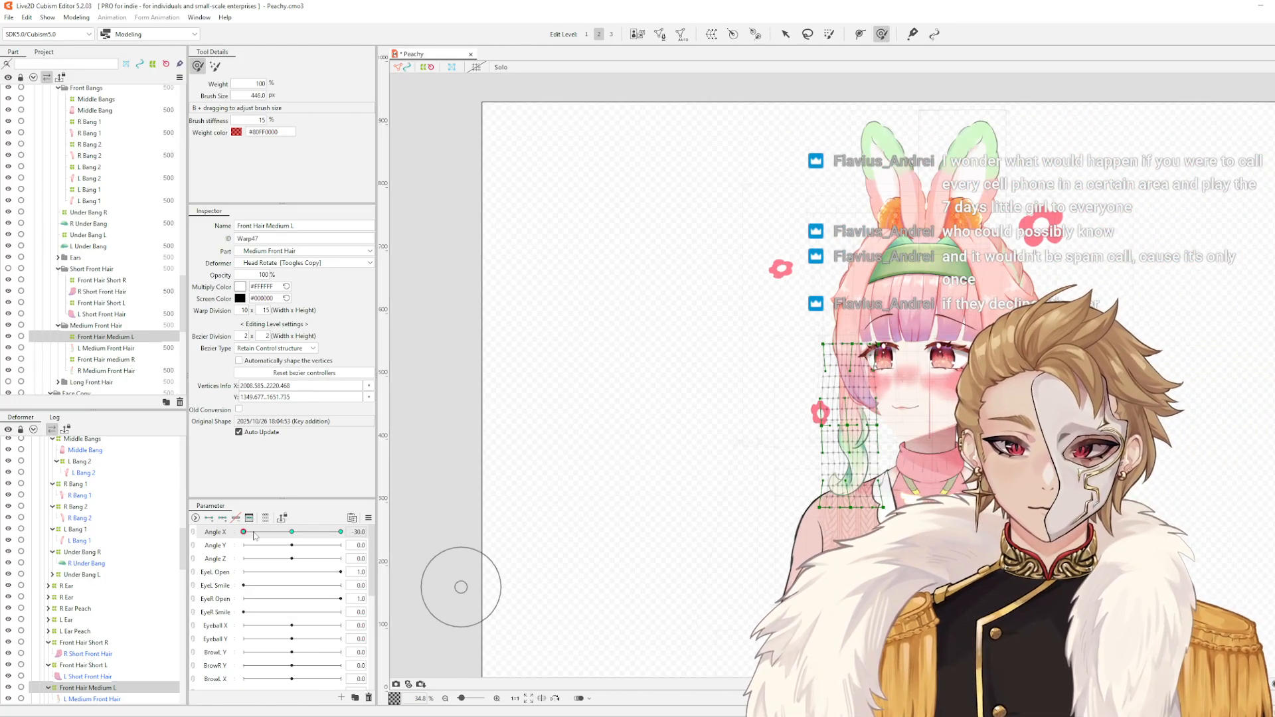
- Nudge the outer lower edge of the Front Hair Medium L warp slightly inward at Angle X -30
{"action": "scroll", "coordinate": [826, 384], "scroll_direction": "up", "scroll_amount": 5}
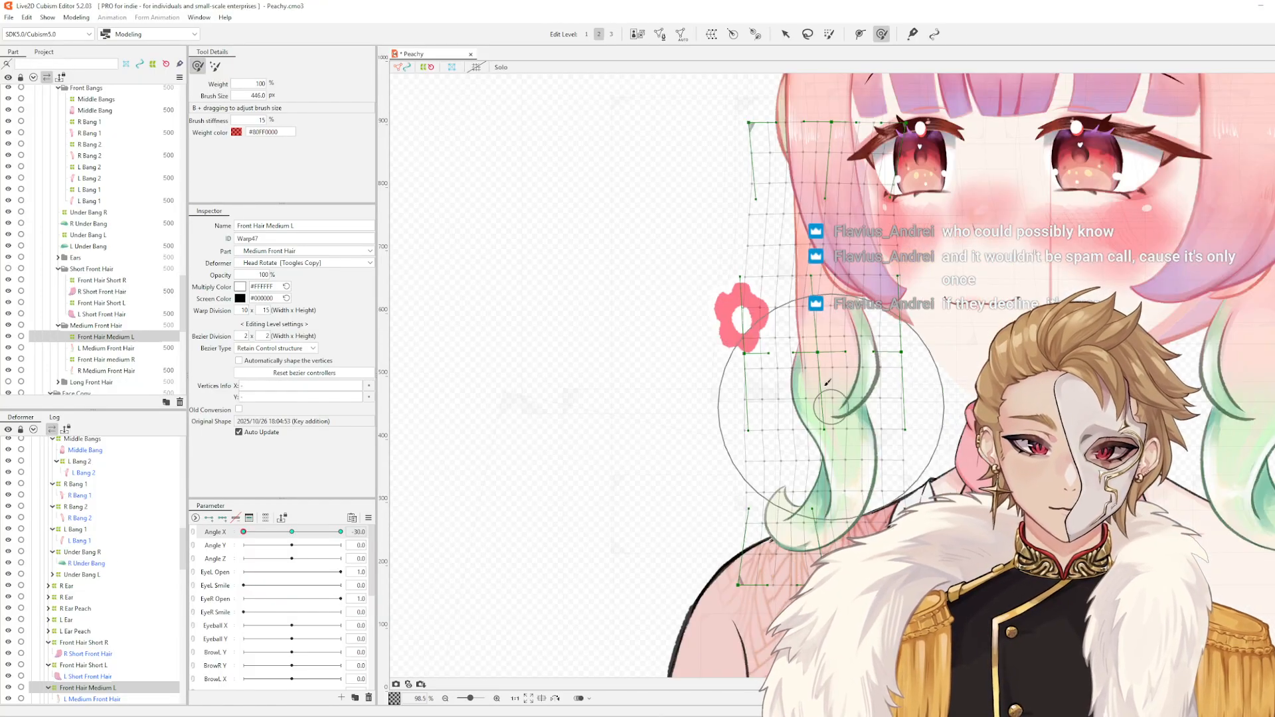
{"action": "key", "text": "b"}
{"action": "mouse_move", "coordinate": [771, 346]}
{"action": "left_mouse_down"}
{"action": "mouse_move", "coordinate": [813, 448]}
{"action": "mouse_move", "coordinate": [843, 452]}
{"action": "left_mouse_up"}
{"action": "key", "text": "b"}
{"action": "left_click_drag", "start_coordinate": [764, 525], "coordinate": [703, 431]}
{"action": "key", "text": "b"}
{"action": "mouse_move", "coordinate": [737, 372]}
{"action": "left_mouse_down"}
{"action": "mouse_move", "coordinate": [756, 451]}
{"action": "mouse_move", "coordinate": [764, 397]}
{"action": "left_mouse_up"}
{"action": "key", "text": "b"}
{"action": "left_click_drag", "start_coordinate": [714, 484], "coordinate": [688, 428]}
{"action": "left_click_drag", "start_coordinate": [729, 509], "coordinate": [739, 506]}
- Pull the medium lock's inner lower edge slightly away from the neck and check it at Angle X -30
{"action": "key", "text": "b"}
{"action": "mouse_move", "coordinate": [872, 549]}
{"action": "left_mouse_down"}
{"action": "mouse_move", "coordinate": [857, 509]}
{"action": "mouse_move", "coordinate": [855, 551]}
{"action": "left_mouse_up"}
{"action": "left_click_drag", "start_coordinate": [857, 447], "coordinate": [850, 447]}
{"action": "key", "text": "b"}
{"action": "left_click_drag", "start_coordinate": [812, 418], "coordinate": [775, 418]}
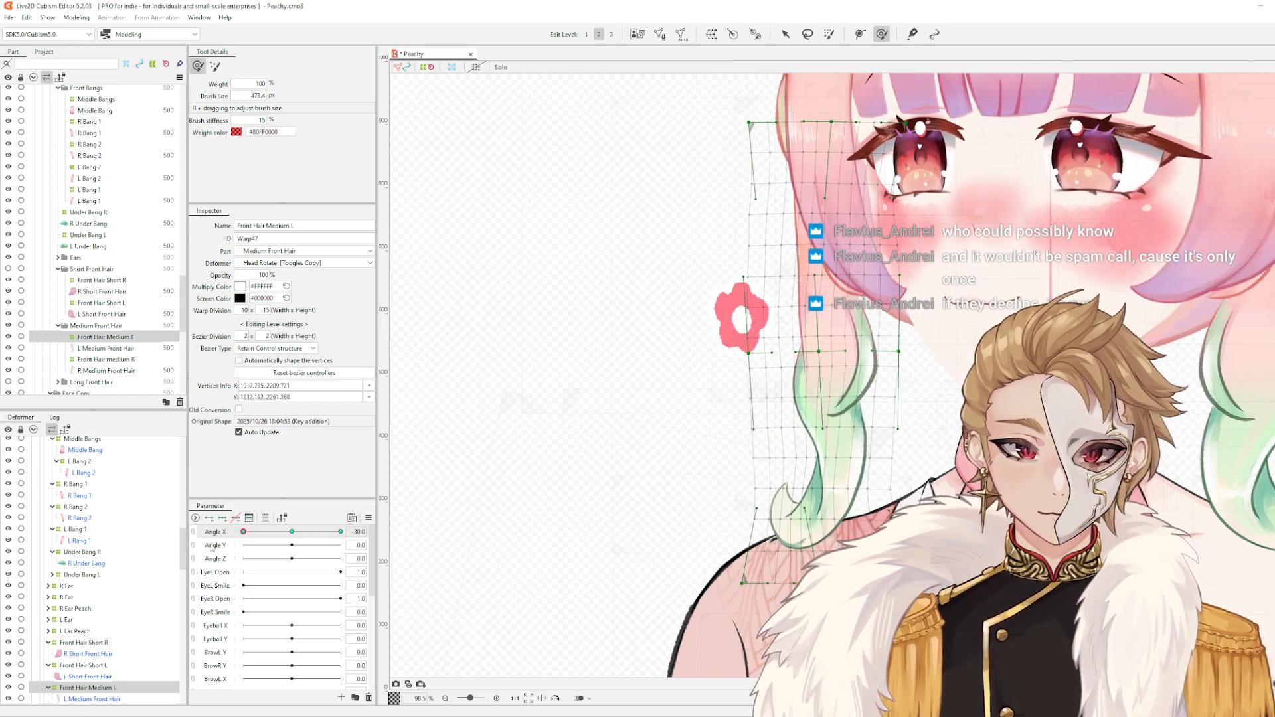
{"action": "mouse_move", "coordinate": [243, 532]}
{"action": "left_mouse_down"}
{"action": "mouse_move", "coordinate": [287, 535]}
{"action": "mouse_move", "coordinate": [238, 542]}
{"action": "left_mouse_up"}
- Ease the medium lock's inner side and lower end back toward the face with brushes from about 801 to 513 px, and check the head turn
{"action": "key", "text": "b"}
{"action": "left_click_drag", "start_coordinate": [755, 369], "coordinate": [877, 390]}
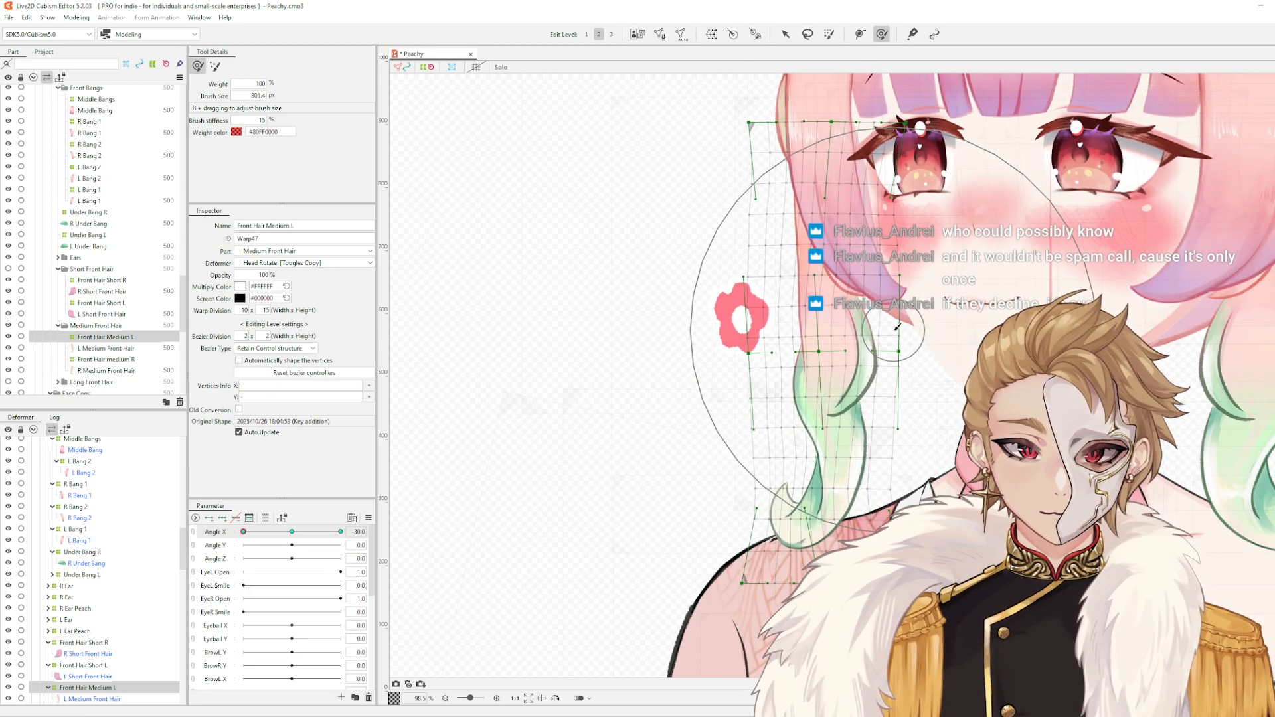
{"action": "left_click_drag", "start_coordinate": [895, 330], "coordinate": [898, 331]}
{"action": "key", "text": "b"}
{"action": "mouse_move", "coordinate": [917, 392]}
{"action": "left_mouse_down"}
{"action": "mouse_move", "coordinate": [889, 361]}
{"action": "mouse_move", "coordinate": [897, 404]}
{"action": "left_mouse_up"}
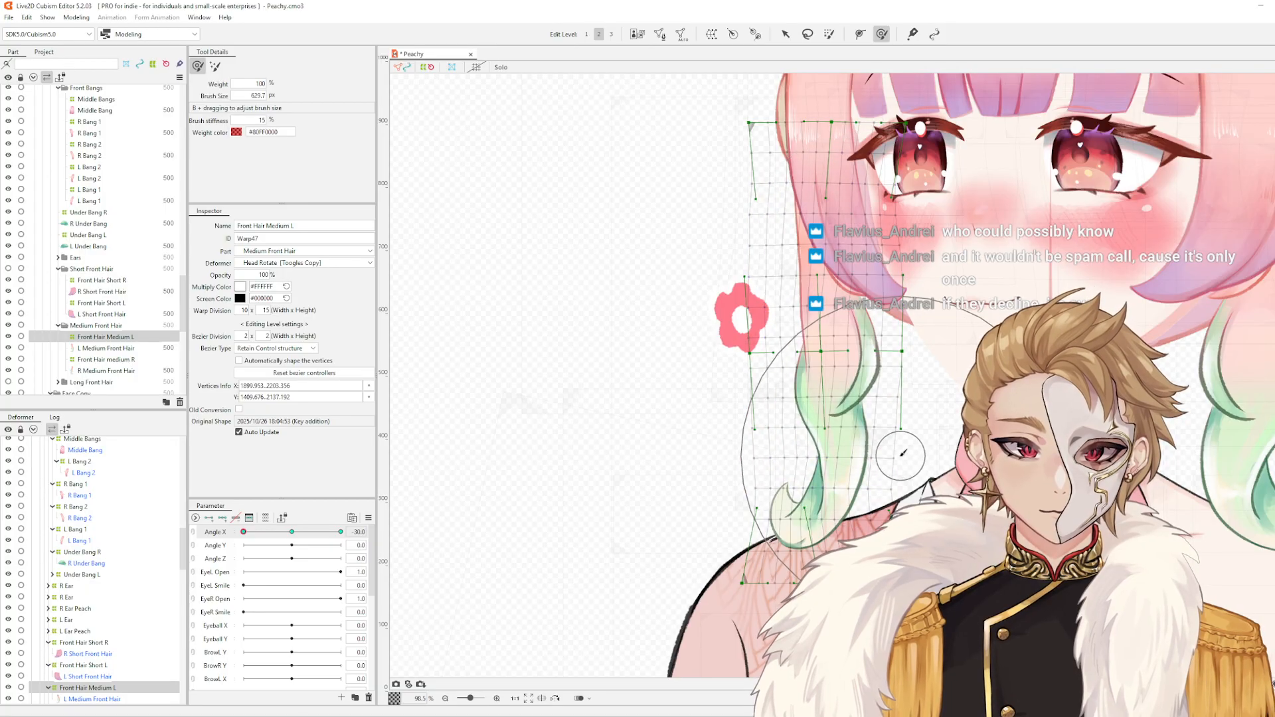
{"action": "left_click_drag", "start_coordinate": [901, 456], "coordinate": [911, 457]}
{"action": "key", "text": "b"}
{"action": "mouse_move", "coordinate": [909, 505]}
{"action": "left_mouse_down"}
{"action": "mouse_move", "coordinate": [905, 492]}
{"action": "mouse_move", "coordinate": [883, 495]}
{"action": "mouse_move", "coordinate": [879, 513]}
{"action": "left_mouse_up"}
{"action": "key", "text": "b"}
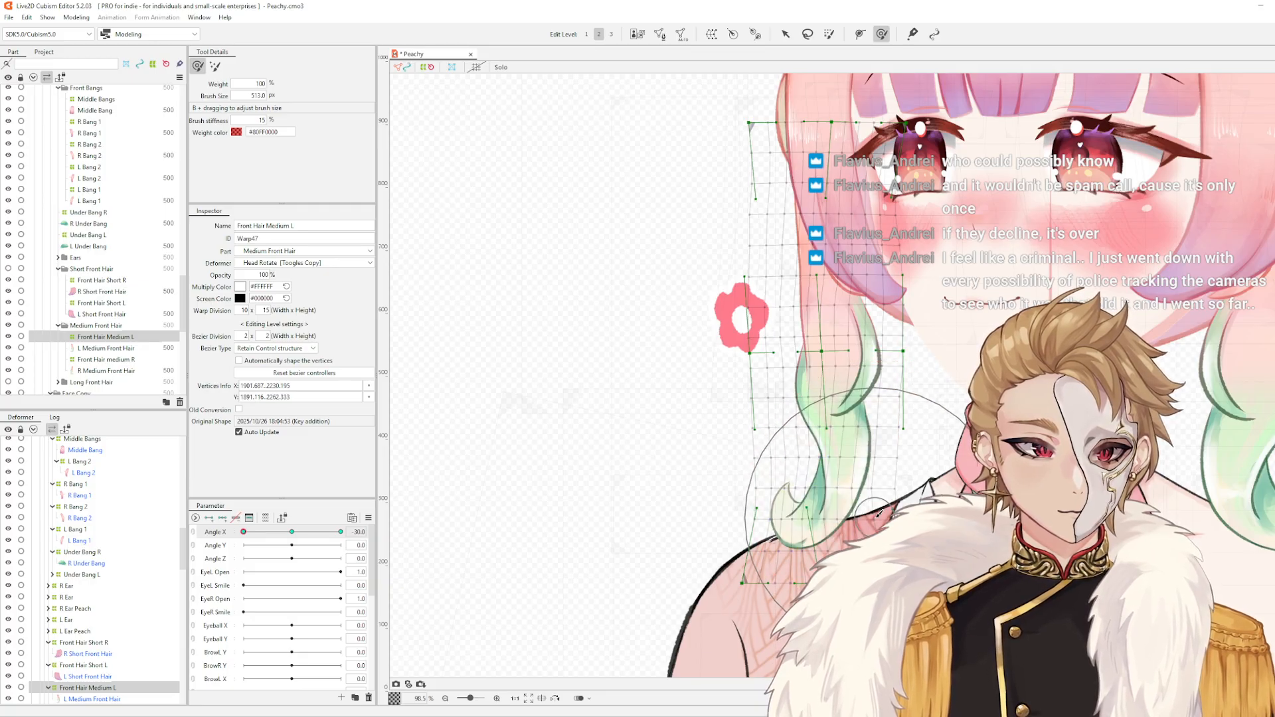
{"action": "scroll", "coordinate": [874, 508], "scroll_direction": "down", "scroll_amount": 2}
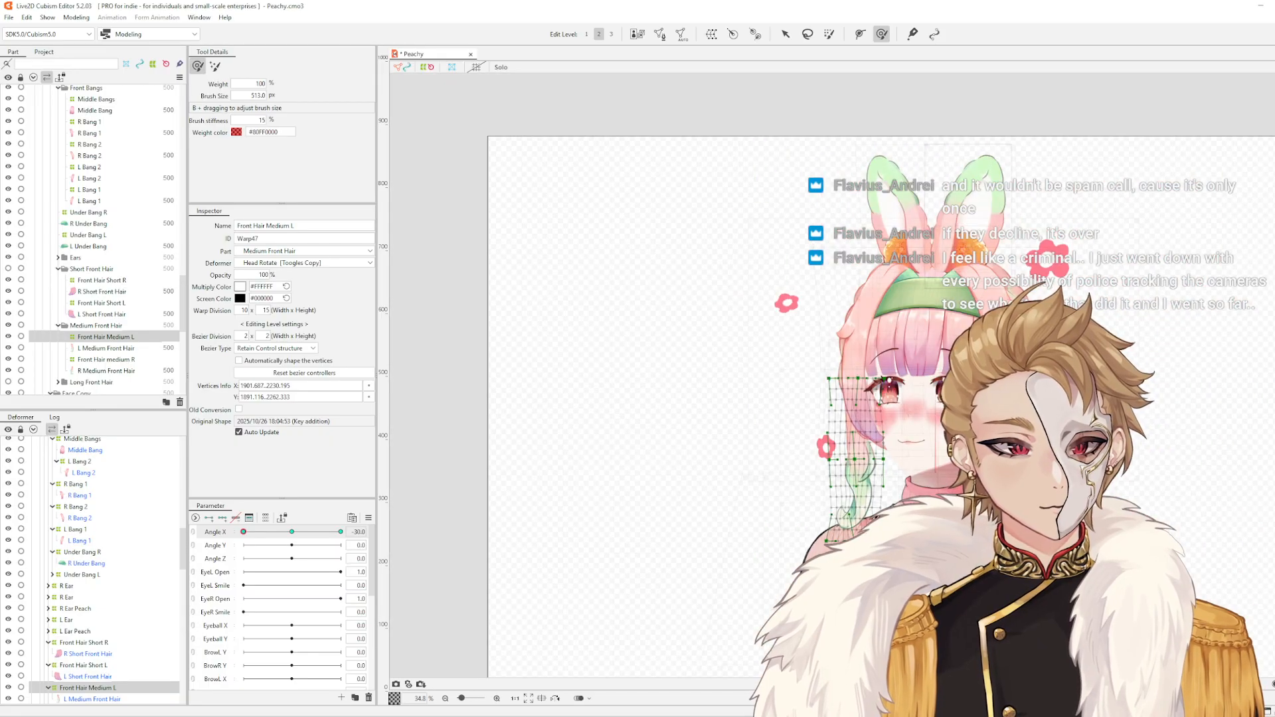
{"action": "scroll", "coordinate": [865, 508], "scroll_direction": "up", "scroll_amount": 4}
{"action": "scroll", "coordinate": [865, 508], "scroll_direction": "down", "scroll_amount": 4}
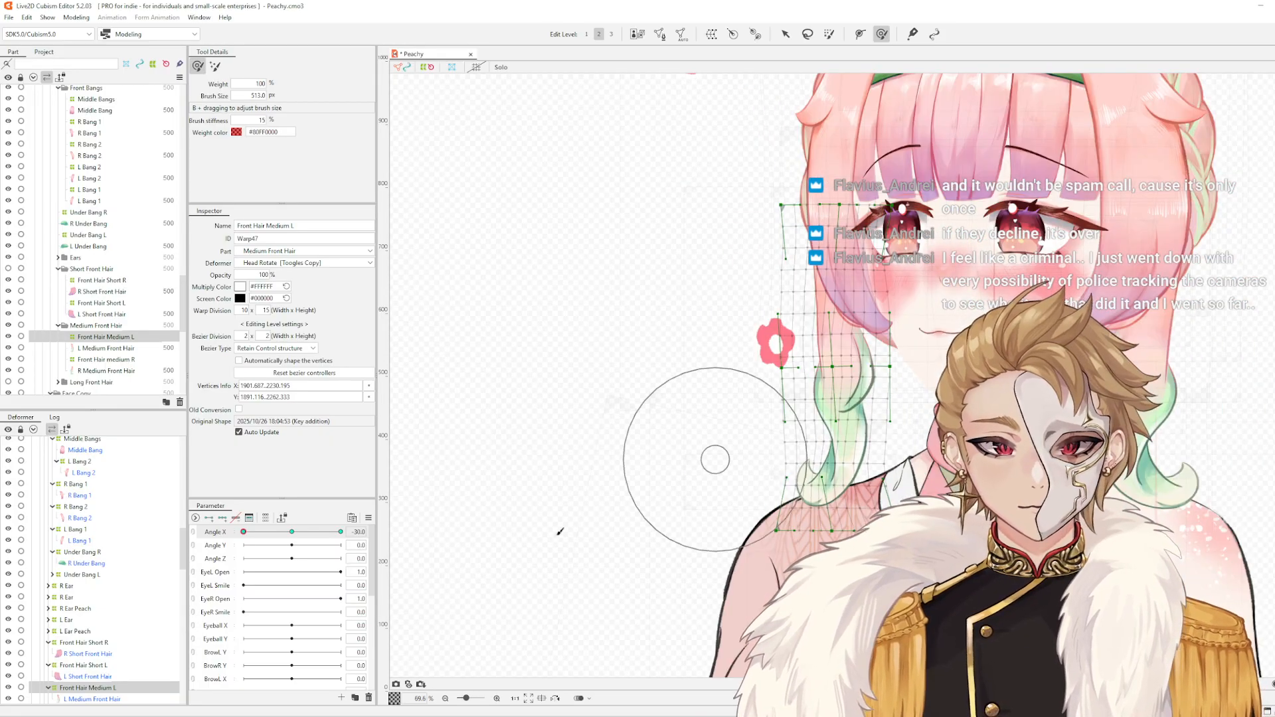
{"action": "mouse_move", "coordinate": [243, 532]}
{"action": "left_mouse_down"}
{"action": "mouse_move", "coordinate": [539, 531]}
{"action": "mouse_move", "coordinate": [198, 533]}
{"action": "left_mouse_up"}
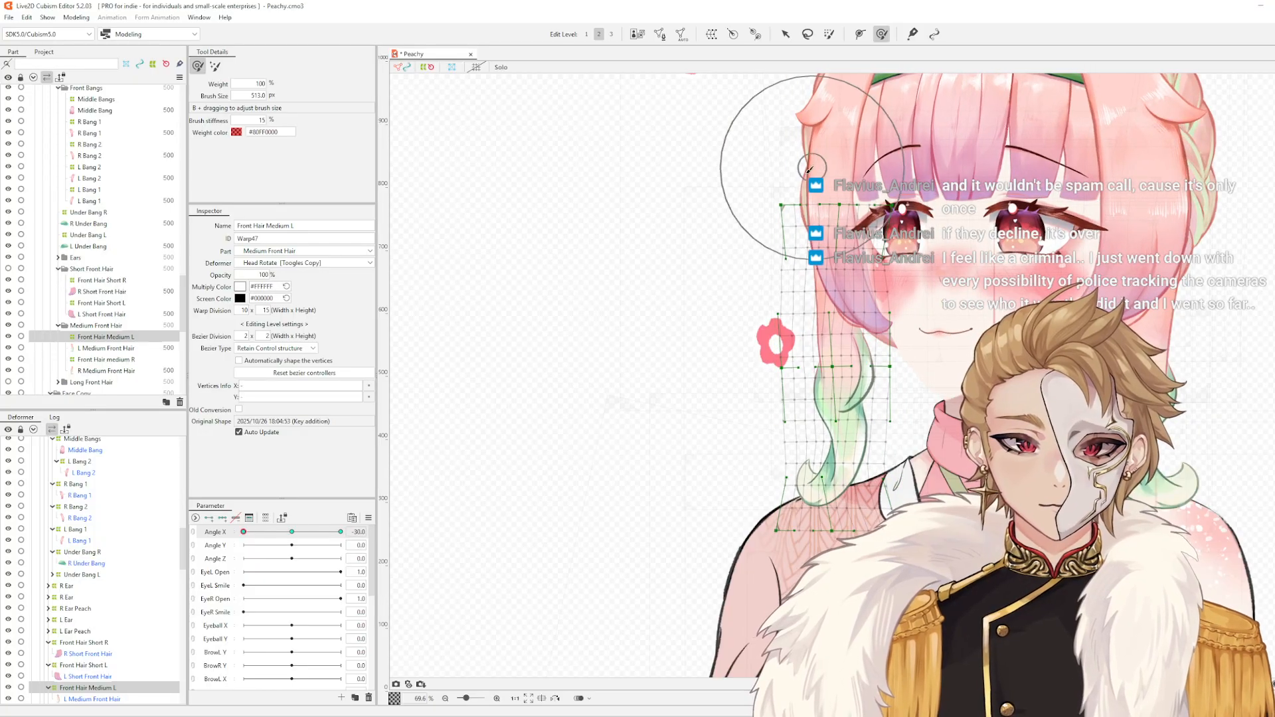
- Push the medium lock's upper outer corner inward with a brush of about 773 px, and retouch its upper inner edge at about 420 px
{"action": "key", "text": "b"}
{"action": "left_click_drag", "start_coordinate": [811, 167], "coordinate": [809, 239]}
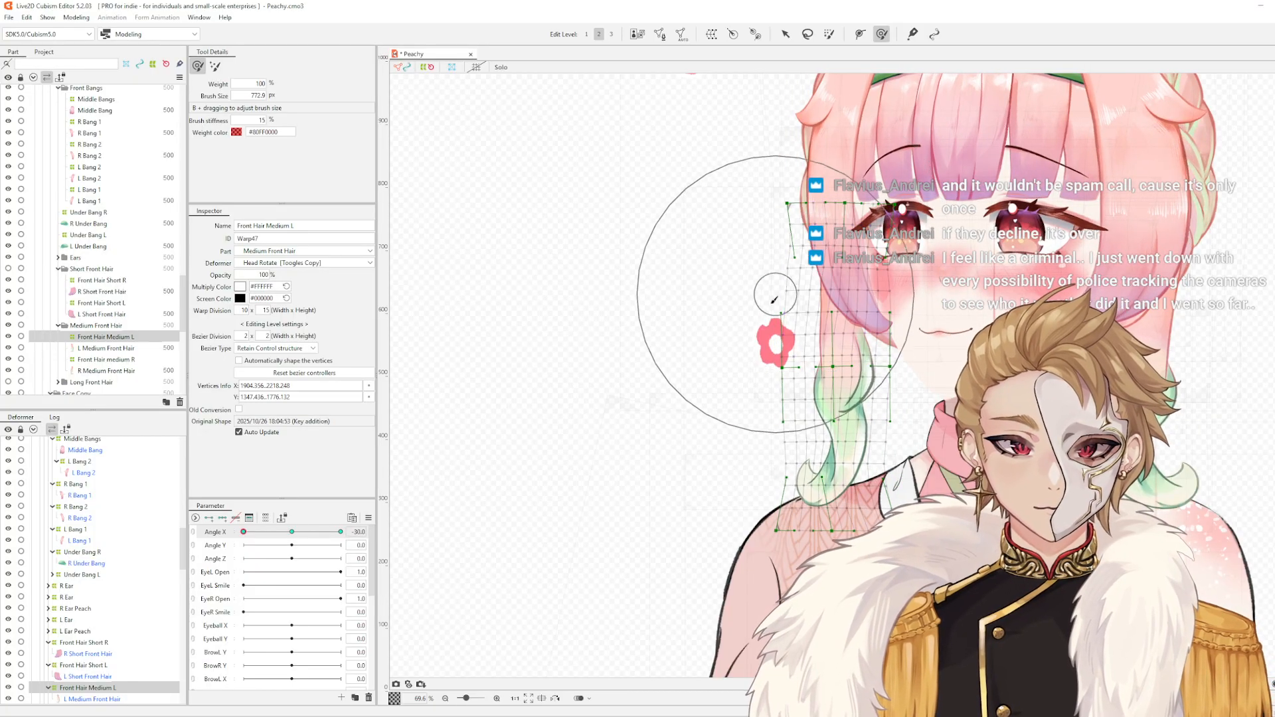
{"action": "key", "text": "b"}
{"action": "left_click_drag", "start_coordinate": [863, 323], "coordinate": [809, 271]}
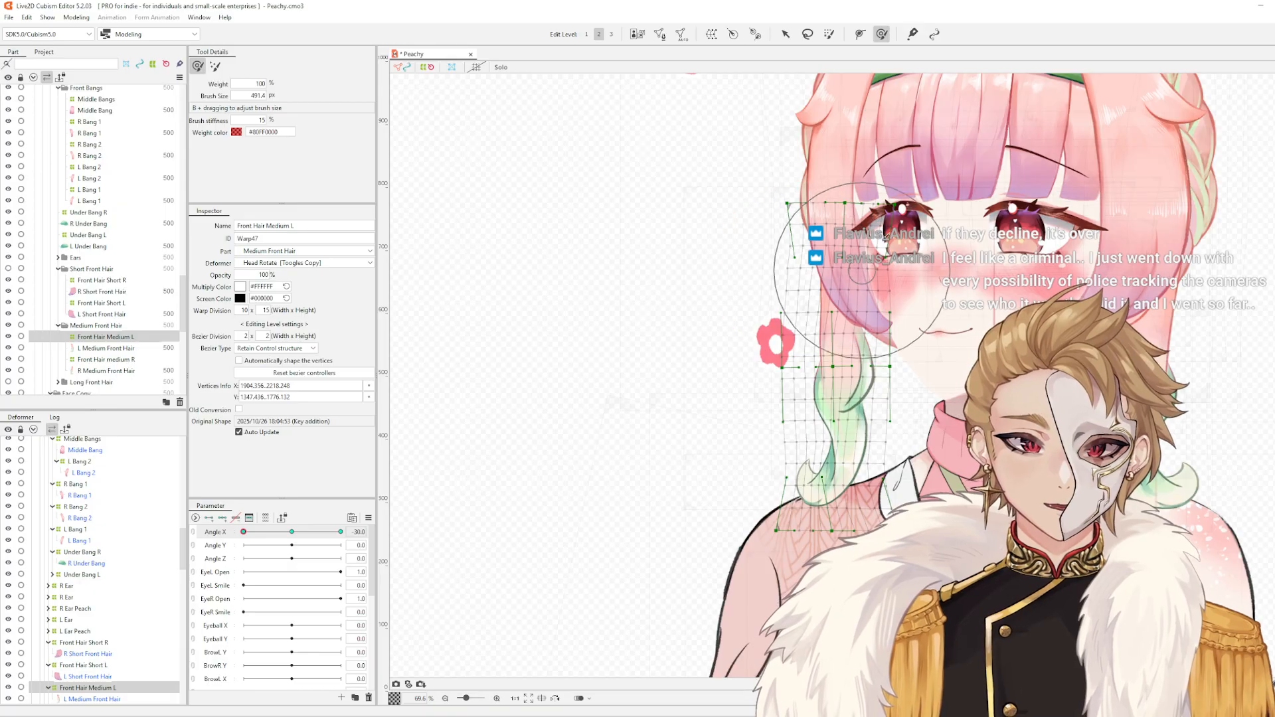
{"action": "scroll", "coordinate": [874, 226], "scroll_direction": "up", "scroll_amount": 3}
{"action": "left_click_drag", "start_coordinate": [901, 239], "coordinate": [898, 238]}
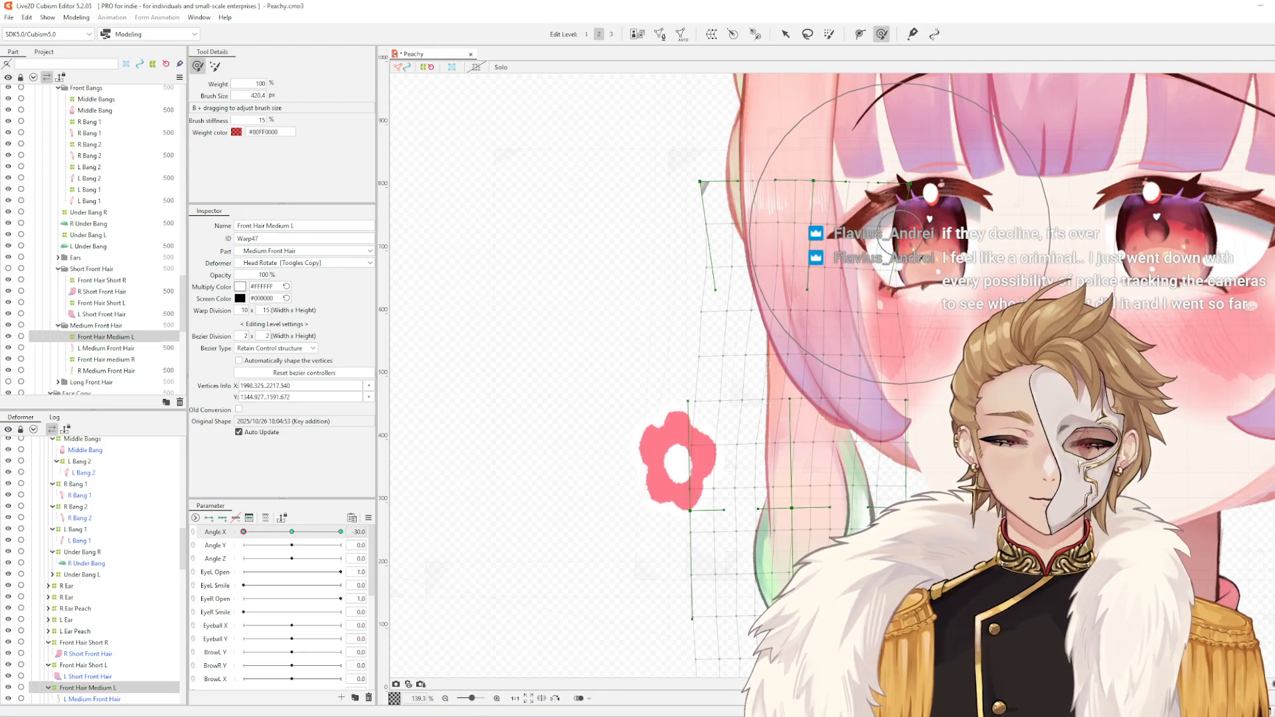
- Examine the Front Hair Medium L warp against the cheek and side hair at Angle X -30, with the brush at about 384 px
{"action": "key", "text": "b"}
{"action": "mouse_move", "coordinate": [783, 326]}
{"action": "left_mouse_down"}
{"action": "mouse_move", "coordinate": [795, 334]}
{"action": "mouse_move", "coordinate": [770, 235]}
{"action": "left_mouse_up"}
{"action": "scroll", "coordinate": [808, 343], "scroll_direction": "up", "scroll_amount": 2}
{"action": "scroll", "coordinate": [774, 235], "scroll_direction": "down", "scroll_amount": 2}
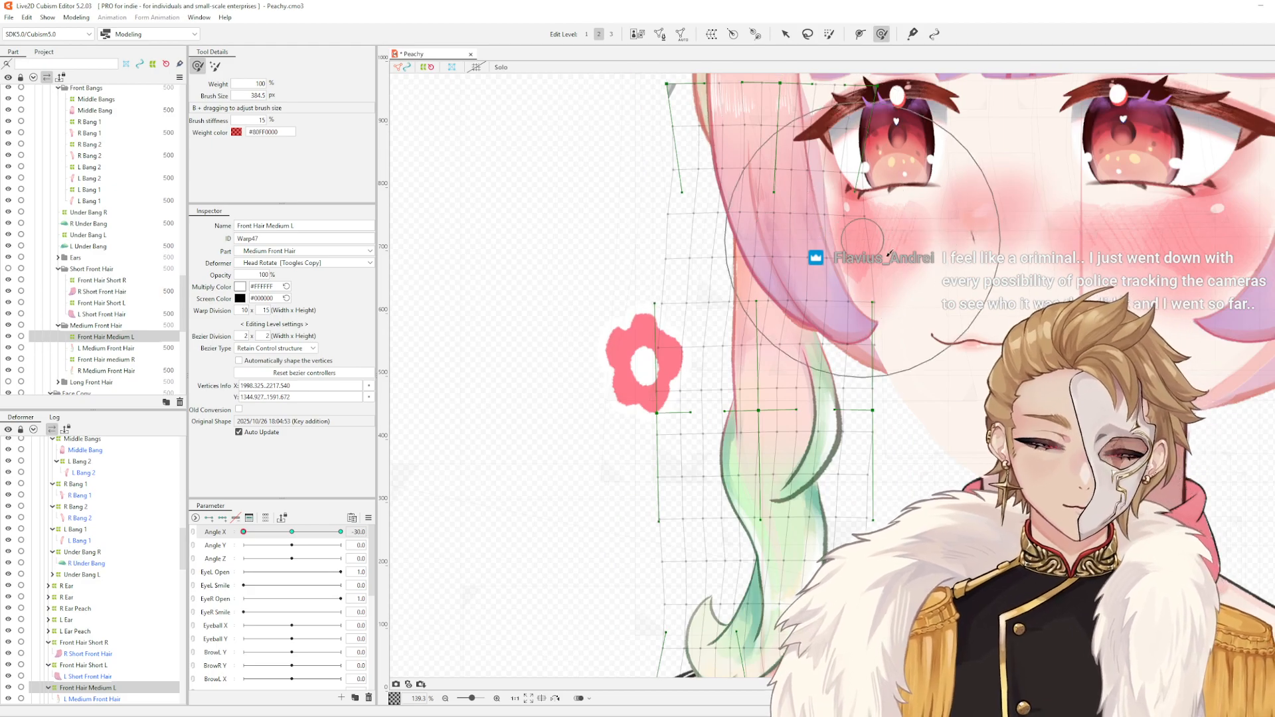
{"action": "left_click_drag", "start_coordinate": [870, 266], "coordinate": [871, 332]}
{"action": "scroll", "coordinate": [906, 334], "scroll_direction": "down", "scroll_amount": 2}
{"action": "mouse_move", "coordinate": [913, 289]}
{"action": "left_mouse_down"}
{"action": "mouse_move", "coordinate": [1002, 383]}
{"action": "mouse_move", "coordinate": [980, 362]}
{"action": "mouse_move", "coordinate": [871, 356]}
{"action": "left_mouse_up"}
{"action": "left_click_drag", "start_coordinate": [941, 377], "coordinate": [1025, 357]}
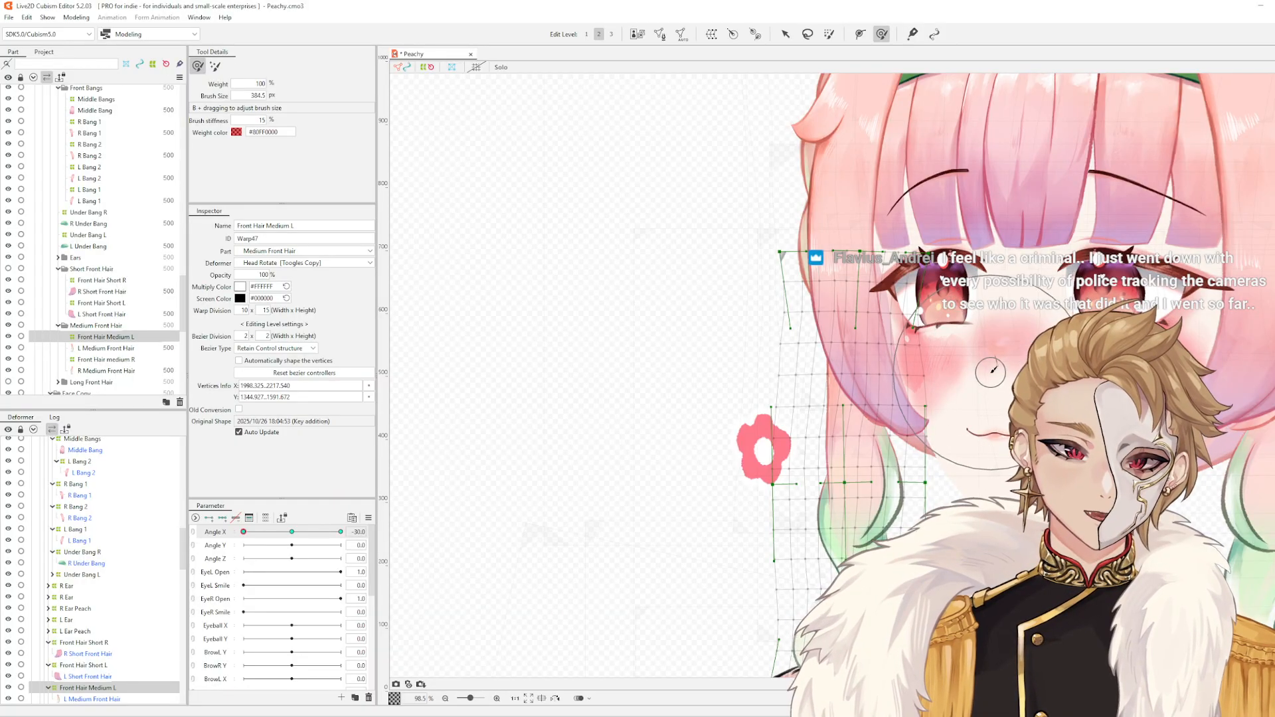
{"action": "scroll", "coordinate": [889, 366], "scroll_direction": "up", "scroll_amount": 3}
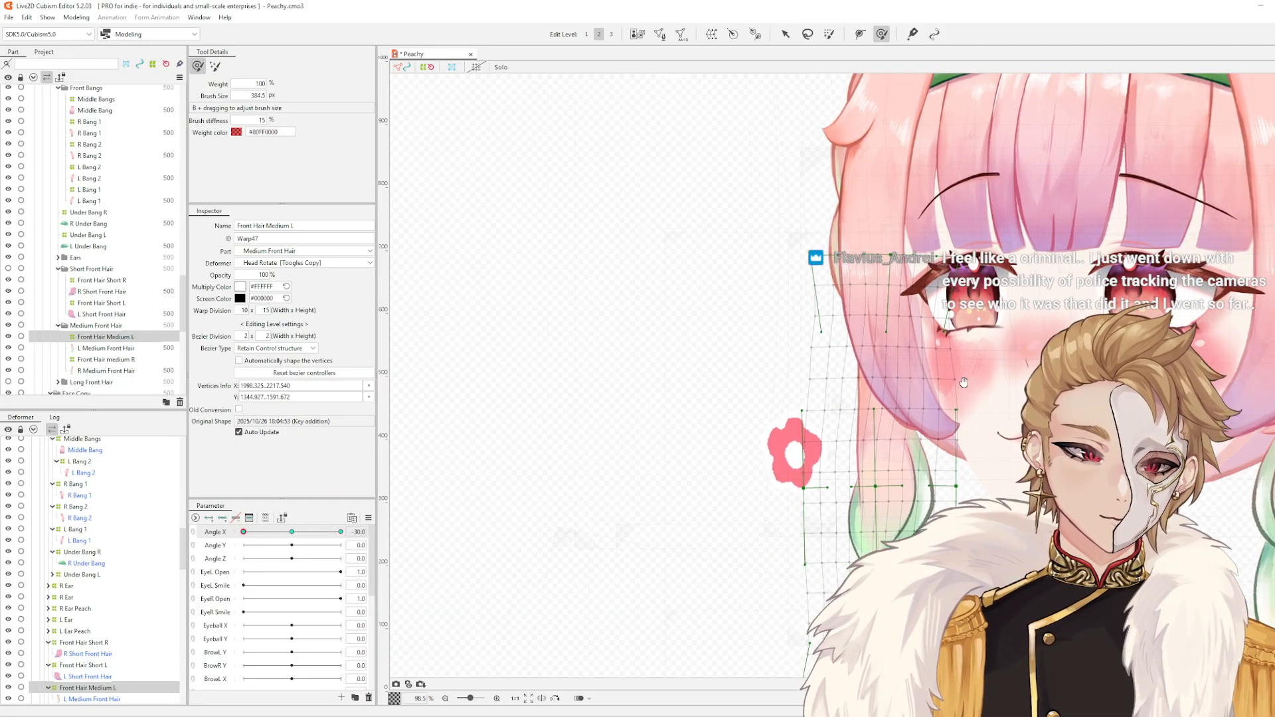
{"action": "left_click_drag", "start_coordinate": [815, 364], "coordinate": [951, 338]}
{"action": "scroll", "coordinate": [1041, 340], "scroll_direction": "up", "scroll_amount": 2}
{"action": "left_click_drag", "start_coordinate": [1049, 339], "coordinate": [845, 309]}
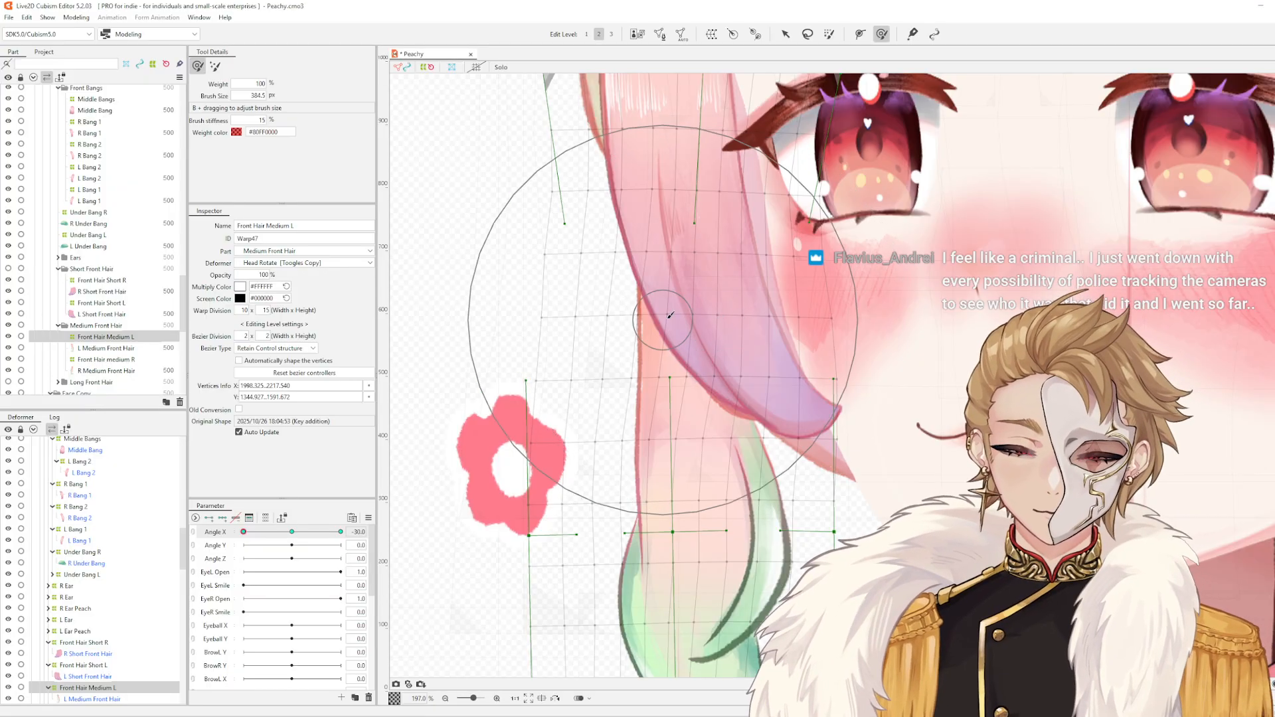
- Even out the middle of the Front Hair Medium L warp, easing its center slightly outward and its outer edge slightly inward
{"action": "key", "text": "b"}
{"action": "left_click_drag", "start_coordinate": [671, 241], "coordinate": [684, 264]}
{"action": "left_click_drag", "start_coordinate": [721, 332], "coordinate": [707, 337]}
{"action": "key", "text": "b"}
{"action": "mouse_move", "coordinate": [595, 292]}
{"action": "left_mouse_down"}
{"action": "mouse_move", "coordinate": [597, 328]}
{"action": "mouse_move", "coordinate": [584, 239]}
{"action": "left_mouse_up"}
{"action": "key", "text": "b"}
{"action": "left_click_drag", "start_coordinate": [602, 319], "coordinate": [613, 320]}
- Nudge the medium lock's outer edge beside the flower inward with a brush between about 216 and 250 px, and check the head turn
{"action": "key", "text": "space"}
{"action": "mouse_move", "coordinate": [701, 397]}
{"action": "left_mouse_down"}
{"action": "mouse_move", "coordinate": [817, 269]}
{"action": "mouse_move", "coordinate": [815, 340]}
{"action": "left_mouse_up"}
{"action": "key", "text": "b"}
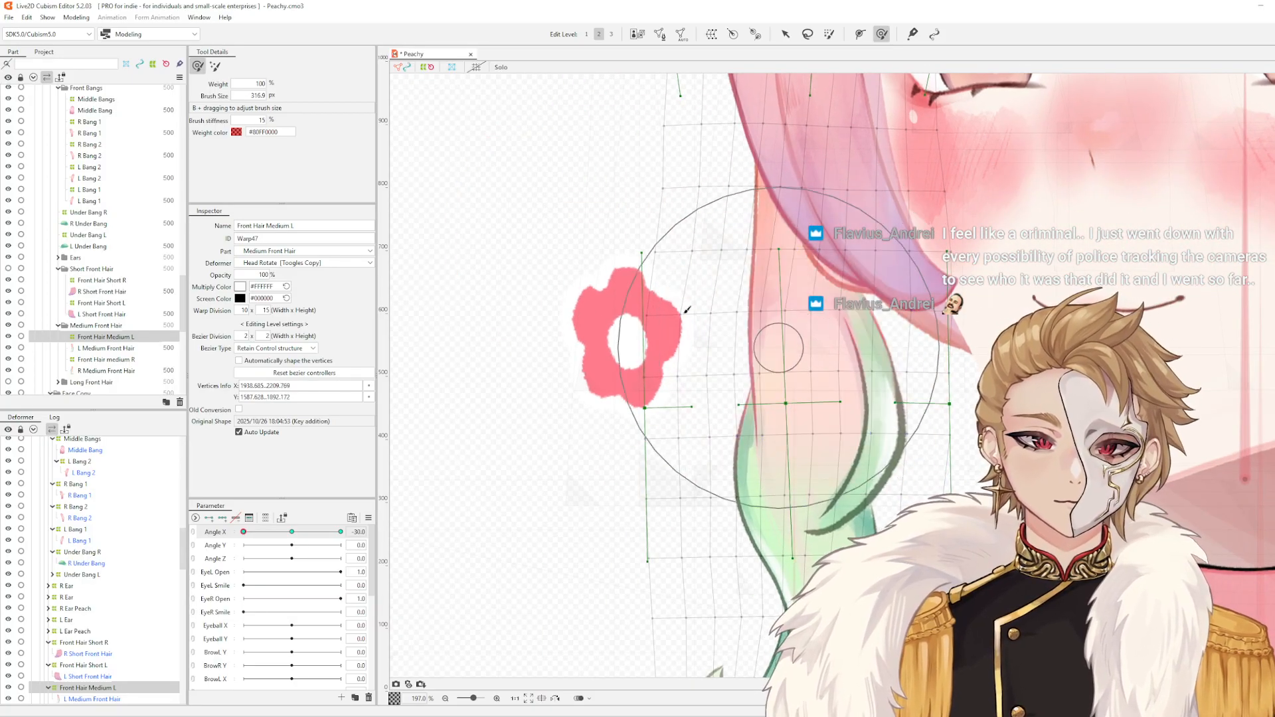
{"action": "key", "text": "b"}
{"action": "left_click_drag", "start_coordinate": [658, 245], "coordinate": [664, 172]}
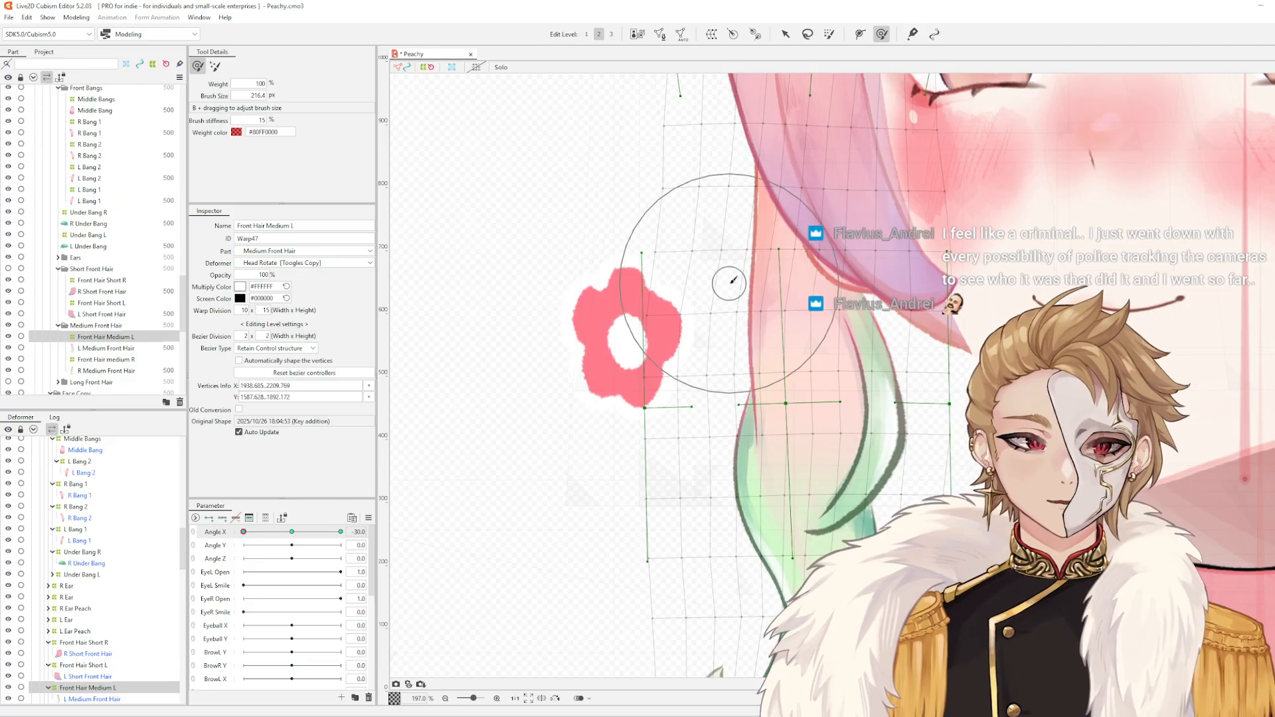
{"action": "key", "text": "b"}
{"action": "left_click_drag", "start_coordinate": [723, 231], "coordinate": [720, 260]}
{"action": "left_click_drag", "start_coordinate": [708, 317], "coordinate": [723, 310]}
{"action": "key", "text": "b"}
{"action": "mouse_move", "coordinate": [870, 311]}
{"action": "left_mouse_down"}
{"action": "mouse_move", "coordinate": [880, 365]}
{"action": "mouse_move", "coordinate": [911, 401]}
{"action": "left_mouse_up"}
{"action": "mouse_move", "coordinate": [744, 364]}
{"action": "left_mouse_down"}
{"action": "mouse_move", "coordinate": [765, 281]}
{"action": "mouse_move", "coordinate": [744, 273]}
{"action": "mouse_move", "coordinate": [805, 296]}
{"action": "left_mouse_up"}
{"action": "key", "text": "b"}
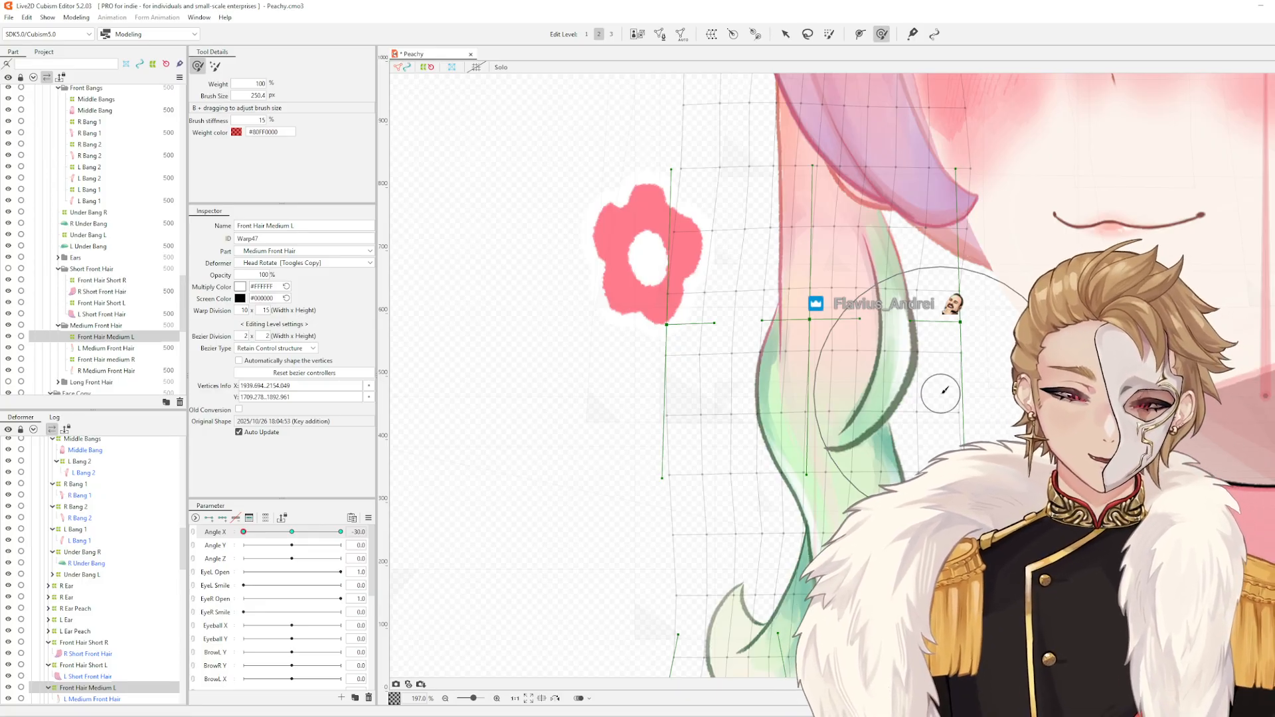
{"action": "scroll", "coordinate": [940, 394], "scroll_direction": "down", "scroll_amount": 3}
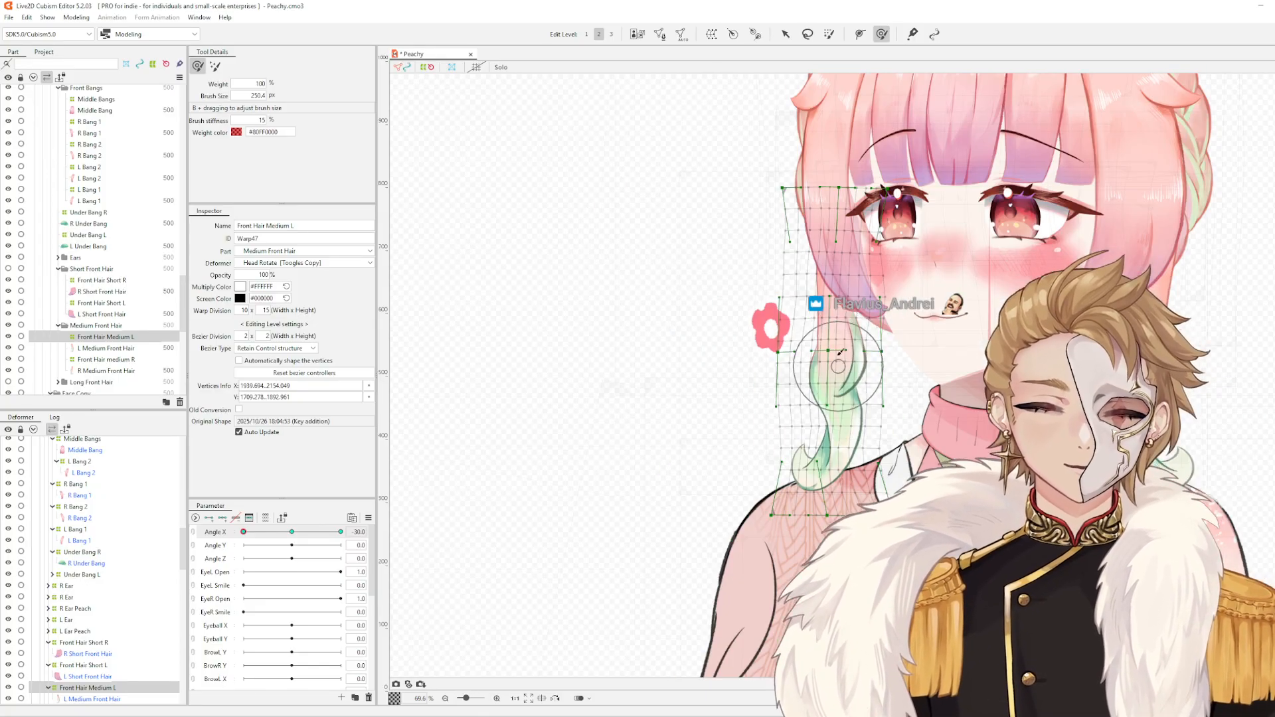
{"action": "scroll", "coordinate": [854, 312], "scroll_direction": "up", "scroll_amount": 2}
{"action": "mouse_move", "coordinate": [244, 533]}
{"action": "left_mouse_down"}
{"action": "mouse_move", "coordinate": [303, 538]}
{"action": "mouse_move", "coordinate": [242, 544]}
{"action": "left_mouse_up"}
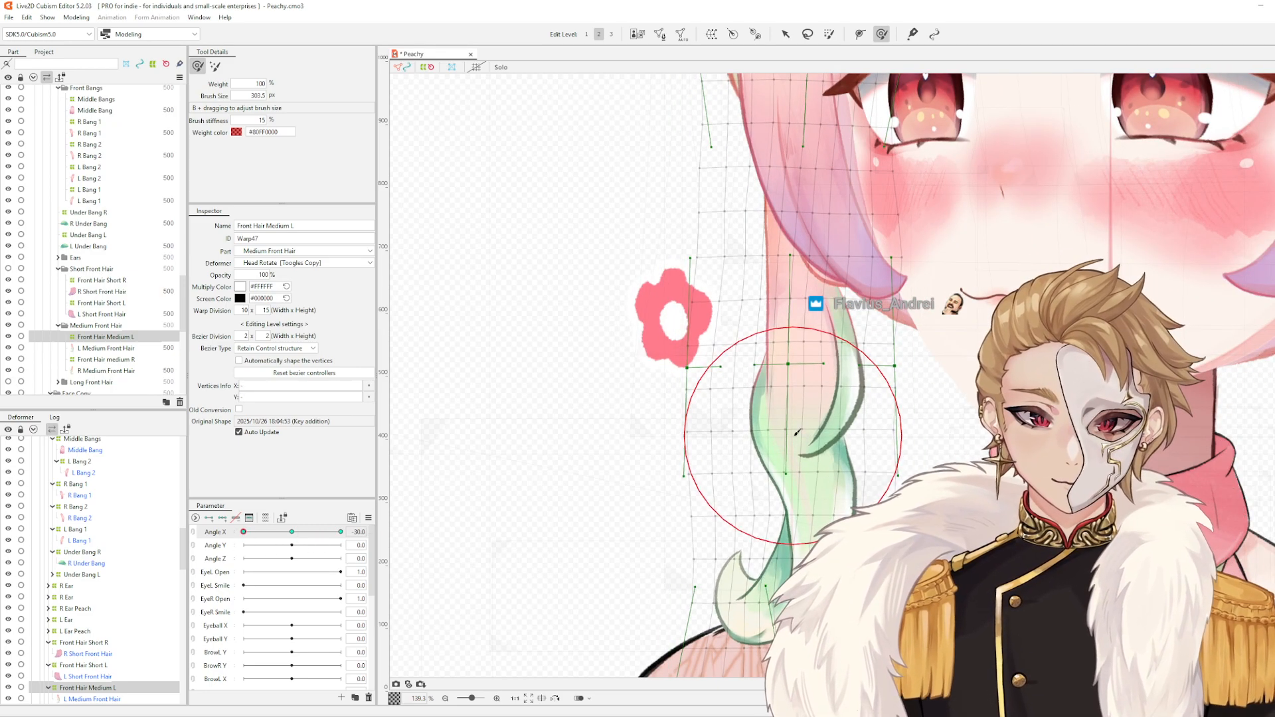
- Push the medium lock's outer lower edge slightly inward with brushes from about 303 to 385 px, and check it at Angle X -30
{"action": "key", "text": "b"}
{"action": "left_click_drag", "start_coordinate": [800, 409], "coordinate": [930, 436]}
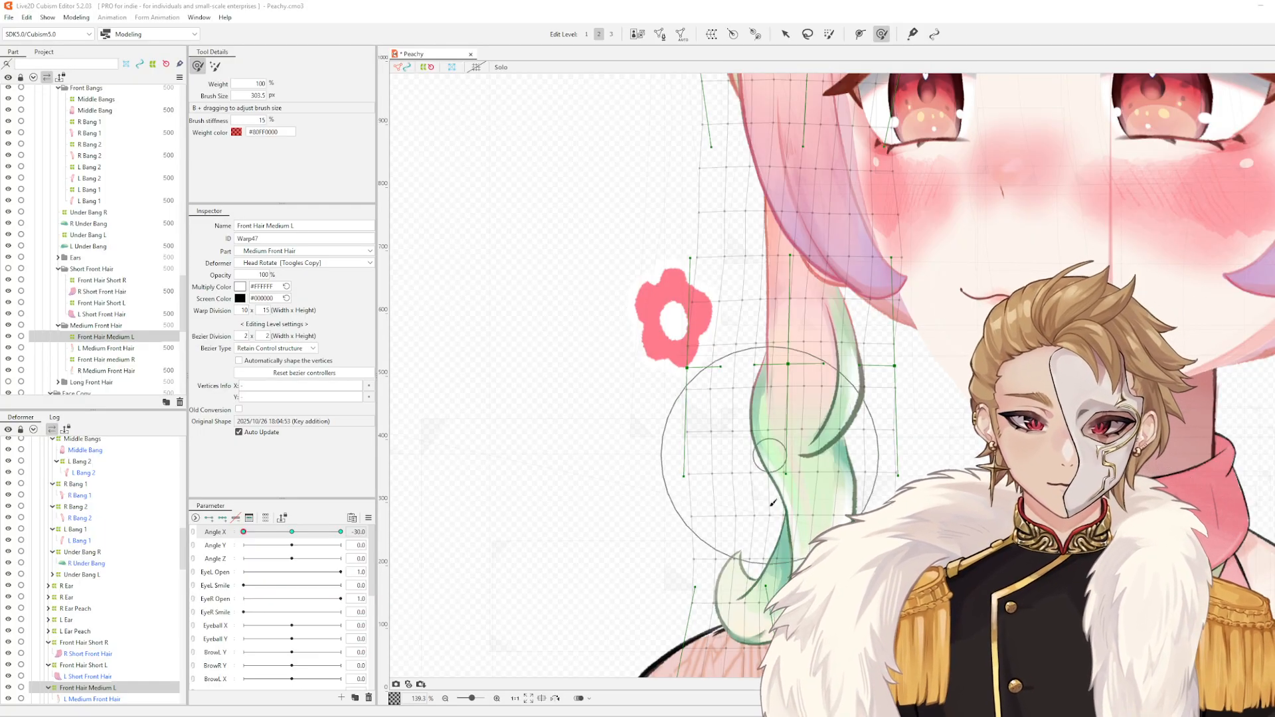
{"action": "left_click_drag", "start_coordinate": [746, 460], "coordinate": [712, 354]}
{"action": "left_click_drag", "start_coordinate": [692, 513], "coordinate": [699, 514]}
{"action": "key", "text": "b"}
{"action": "mouse_move", "coordinate": [823, 530]}
{"action": "left_mouse_down"}
{"action": "mouse_move", "coordinate": [845, 529]}
{"action": "mouse_move", "coordinate": [818, 529]}
{"action": "mouse_move", "coordinate": [812, 556]}
{"action": "left_mouse_up"}
{"action": "key", "text": "b"}
{"action": "mouse_move", "coordinate": [810, 407]}
{"action": "left_mouse_down"}
{"action": "mouse_move", "coordinate": [834, 407]}
{"action": "mouse_move", "coordinate": [850, 383]}
{"action": "left_mouse_up"}
{"action": "key", "text": "b"}
{"action": "mouse_move", "coordinate": [698, 289]}
{"action": "left_mouse_down"}
{"action": "mouse_move", "coordinate": [711, 291]}
{"action": "mouse_move", "coordinate": [712, 325]}
{"action": "left_mouse_up"}
{"action": "scroll", "coordinate": [764, 308], "scroll_direction": "down", "scroll_amount": 6}
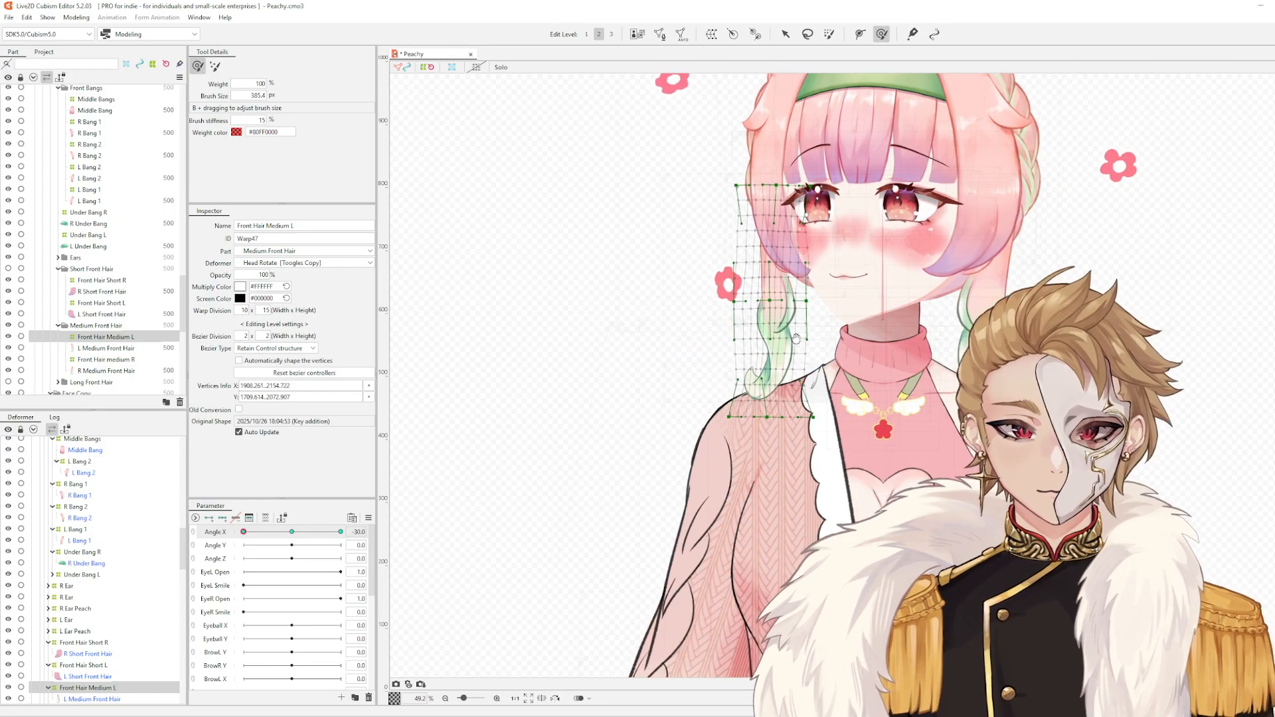
{"action": "scroll", "coordinate": [753, 224], "scroll_direction": "up", "scroll_amount": 6}
{"action": "mouse_move", "coordinate": [245, 531]}
{"action": "left_mouse_down"}
{"action": "mouse_move", "coordinate": [422, 539]}
{"action": "mouse_move", "coordinate": [193, 553]}
{"action": "mouse_move", "coordinate": [259, 553]}
{"action": "mouse_move", "coordinate": [243, 547]}
{"action": "left_mouse_up"}
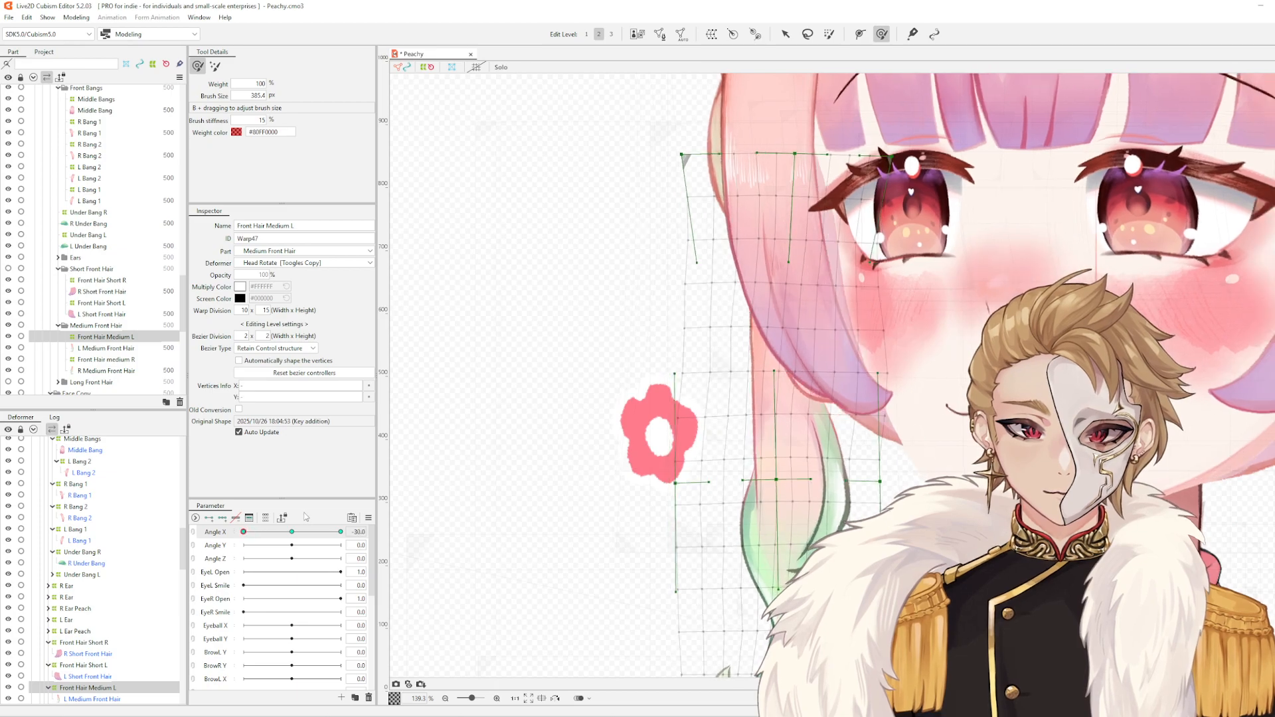
- Shift the medium lock's middle and inner edge slightly toward the face with brushes of about 441 and 411 px, and check the head turn
{"action": "key", "text": "b"}
{"action": "left_click_drag", "start_coordinate": [770, 334], "coordinate": [788, 336]}
{"action": "left_click_drag", "start_coordinate": [803, 357], "coordinate": [810, 359]}
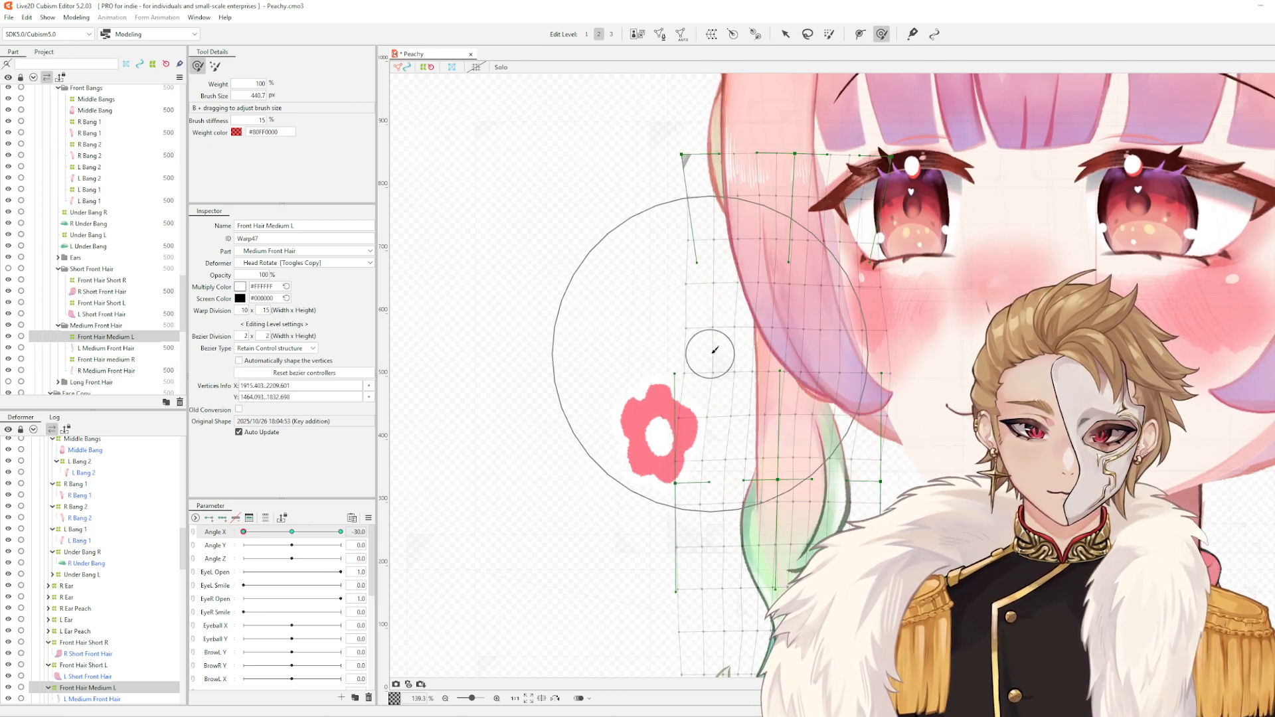
{"action": "key", "text": "b"}
{"action": "left_click_drag", "start_coordinate": [713, 347], "coordinate": [695, 336]}
{"action": "key", "text": "b"}
{"action": "left_click_drag", "start_coordinate": [897, 338], "coordinate": [906, 341]}
{"action": "left_click_drag", "start_coordinate": [883, 377], "coordinate": [894, 378]}
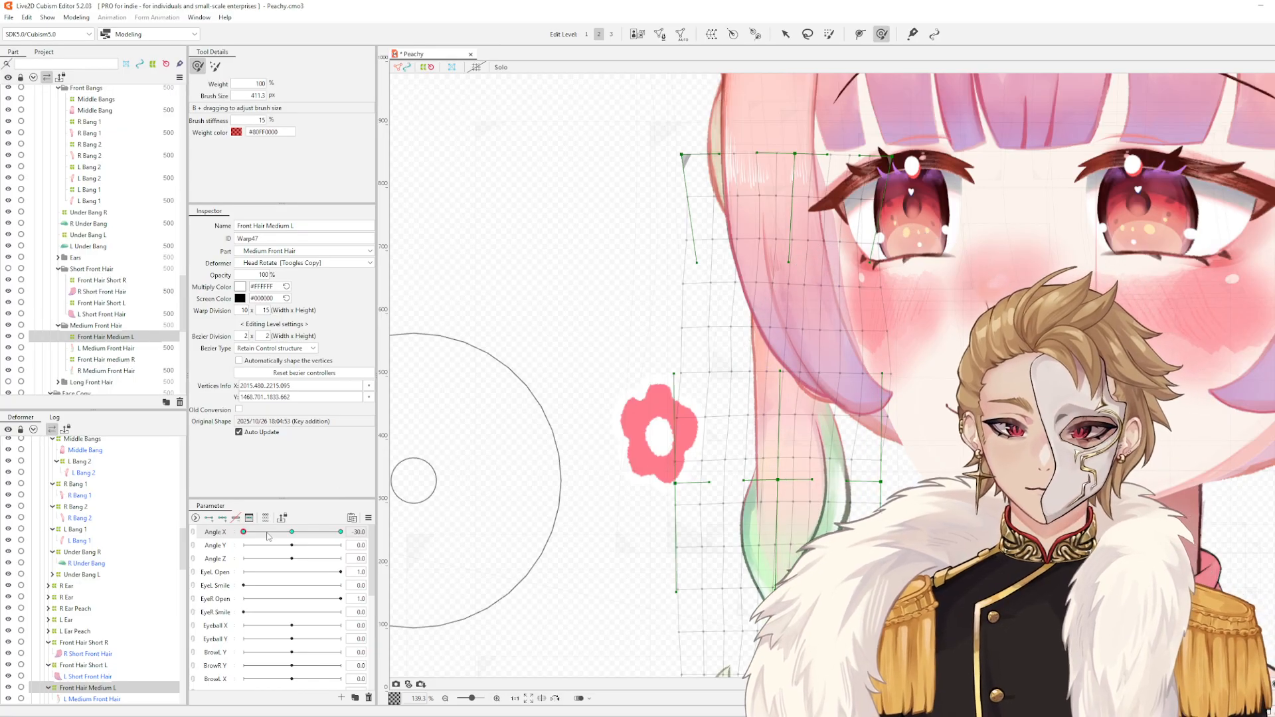
{"action": "left_click_drag", "start_coordinate": [243, 532], "coordinate": [265, 552]}
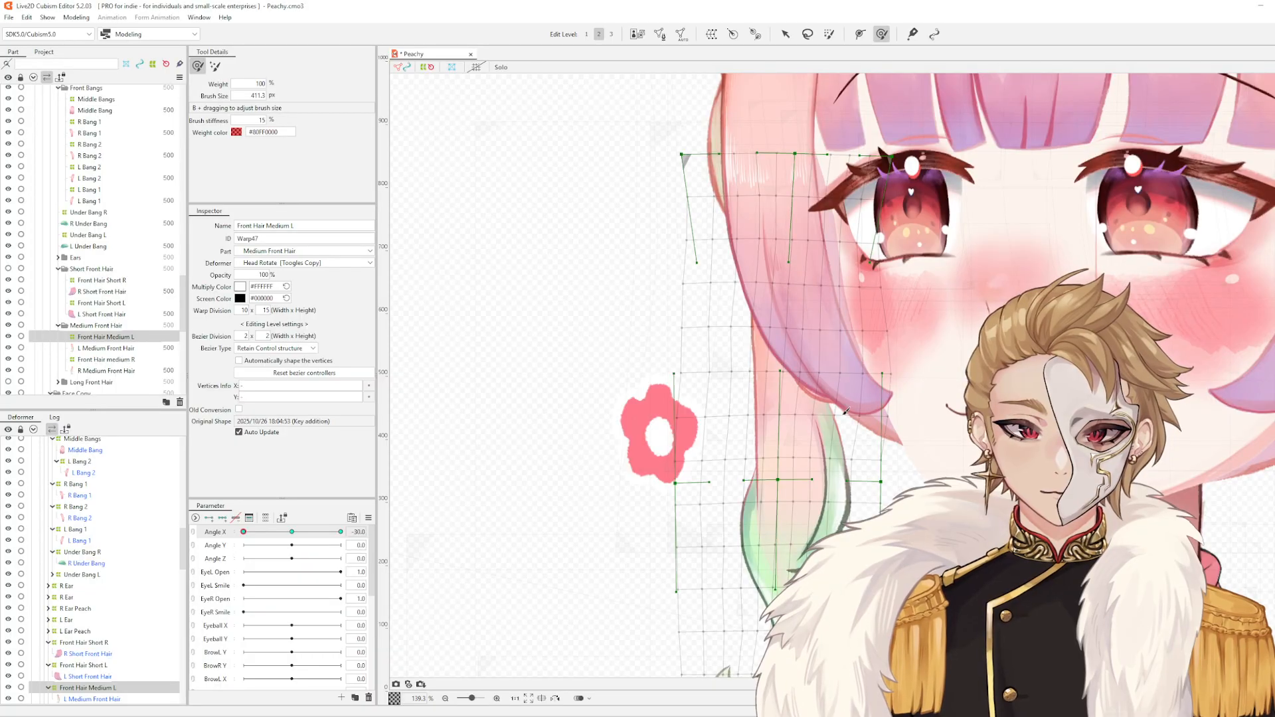
- Reshape the medium lock's inner edge along its green curl with a deform brush of about 347 px
{"action": "key", "text": "b"}
{"action": "left_click_drag", "start_coordinate": [838, 335], "coordinate": [839, 391]}
{"action": "key", "text": "b"}
{"action": "left_click_drag", "start_coordinate": [865, 446], "coordinate": [844, 338]}
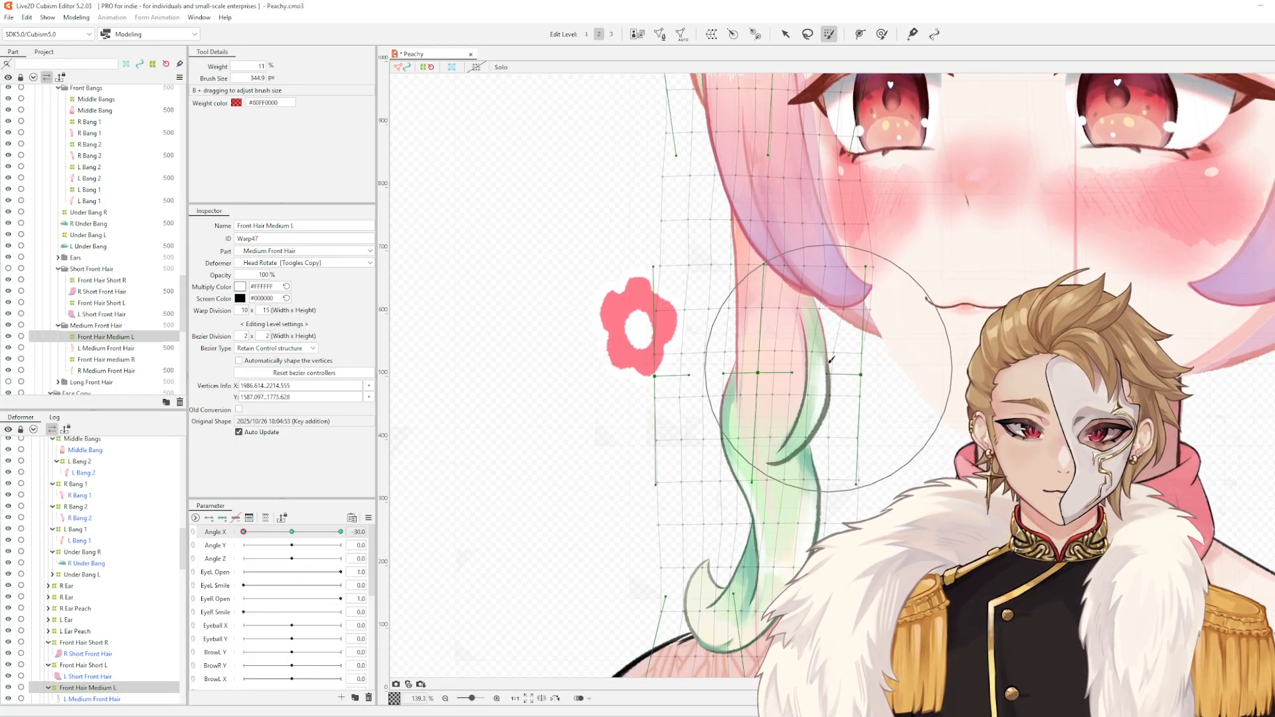
{"action": "key", "text": "b"}
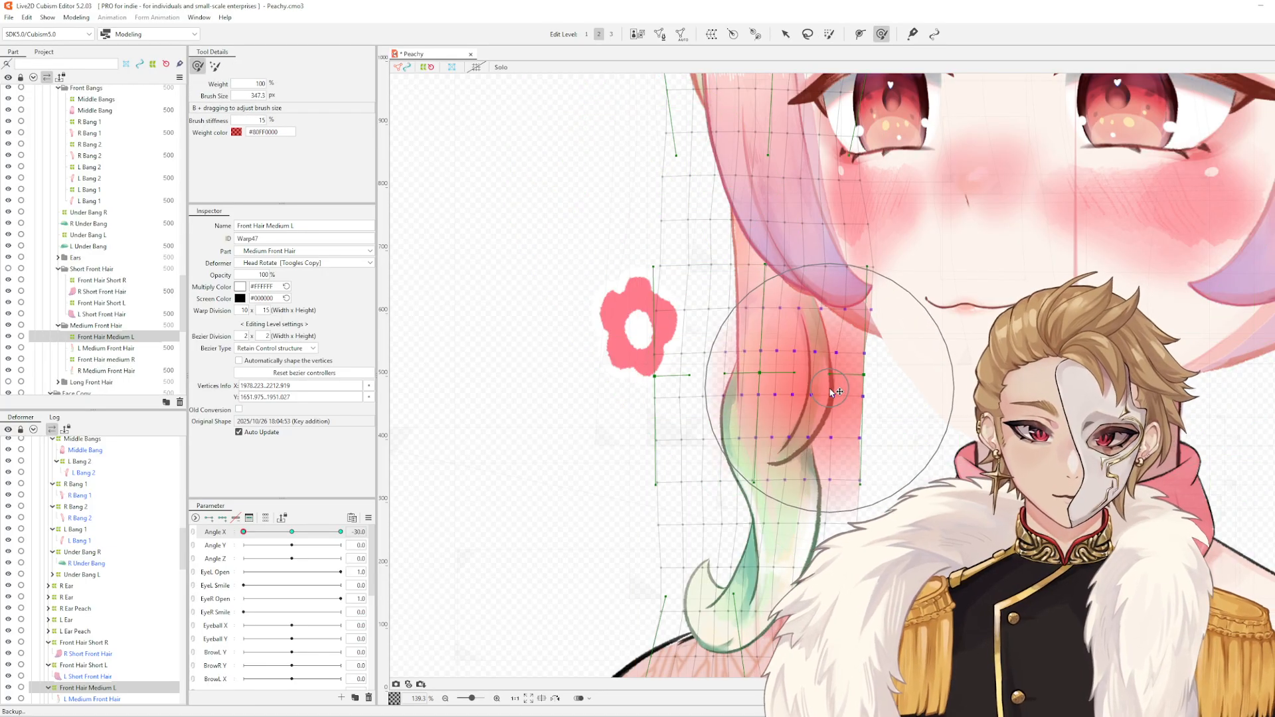
{"action": "key", "text": "b"}
{"action": "mouse_move", "coordinate": [841, 475]}
{"action": "left_mouse_down"}
{"action": "mouse_move", "coordinate": [854, 477]}
{"action": "mouse_move", "coordinate": [781, 440]}
{"action": "mouse_move", "coordinate": [805, 434]}
{"action": "mouse_move", "coordinate": [740, 508]}
{"action": "left_mouse_up"}
{"action": "key", "text": "b"}
- Retouch the lower end of the Front Hair Medium L warp with a brush of about 323 px
{"action": "key", "text": "b"}
{"action": "mouse_move", "coordinate": [741, 616]}
{"action": "left_mouse_down"}
{"action": "mouse_move", "coordinate": [758, 540]}
{"action": "mouse_move", "coordinate": [726, 502]}
{"action": "left_mouse_up"}
{"action": "key", "text": "b"}
{"action": "left_click_drag", "start_coordinate": [809, 450], "coordinate": [836, 517]}
- Examine the medium lock against the full figure and the face at Angle X -30
{"action": "scroll", "coordinate": [835, 517], "scroll_direction": "down", "scroll_amount": 4}
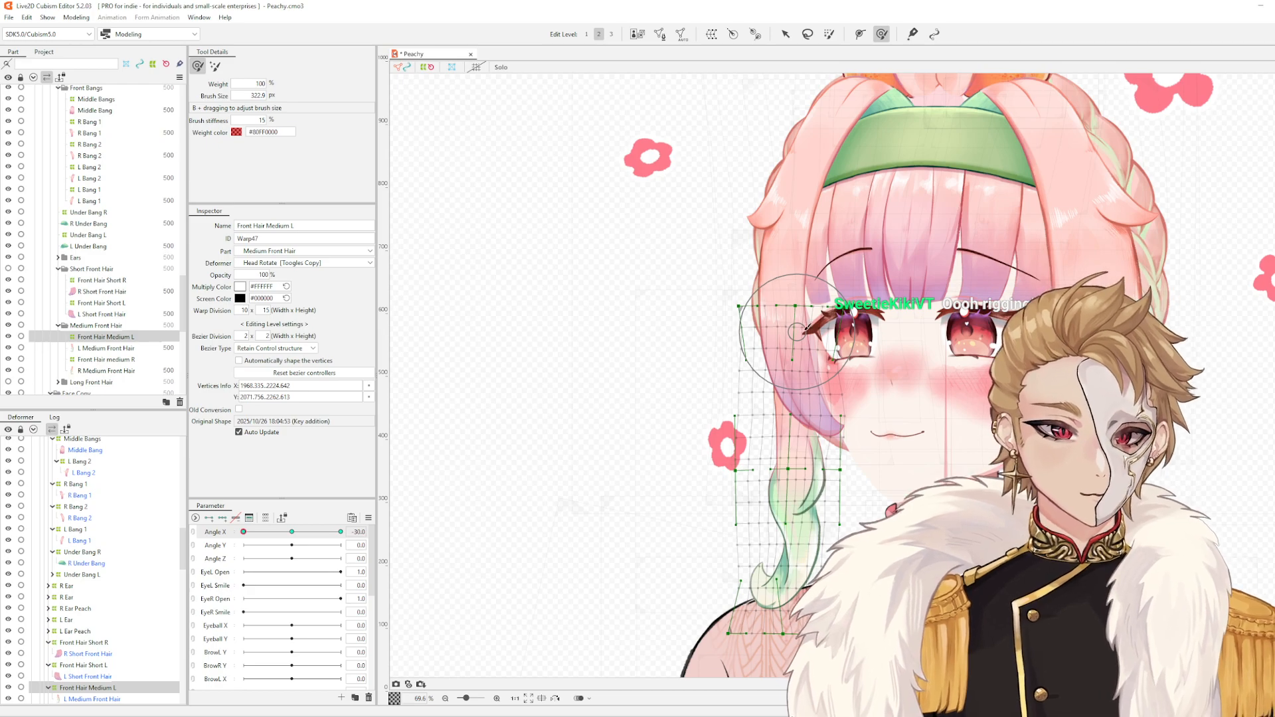
{"action": "left_click_drag", "start_coordinate": [756, 439], "coordinate": [727, 341]}
{"action": "left_click_drag", "start_coordinate": [700, 290], "coordinate": [677, 310]}
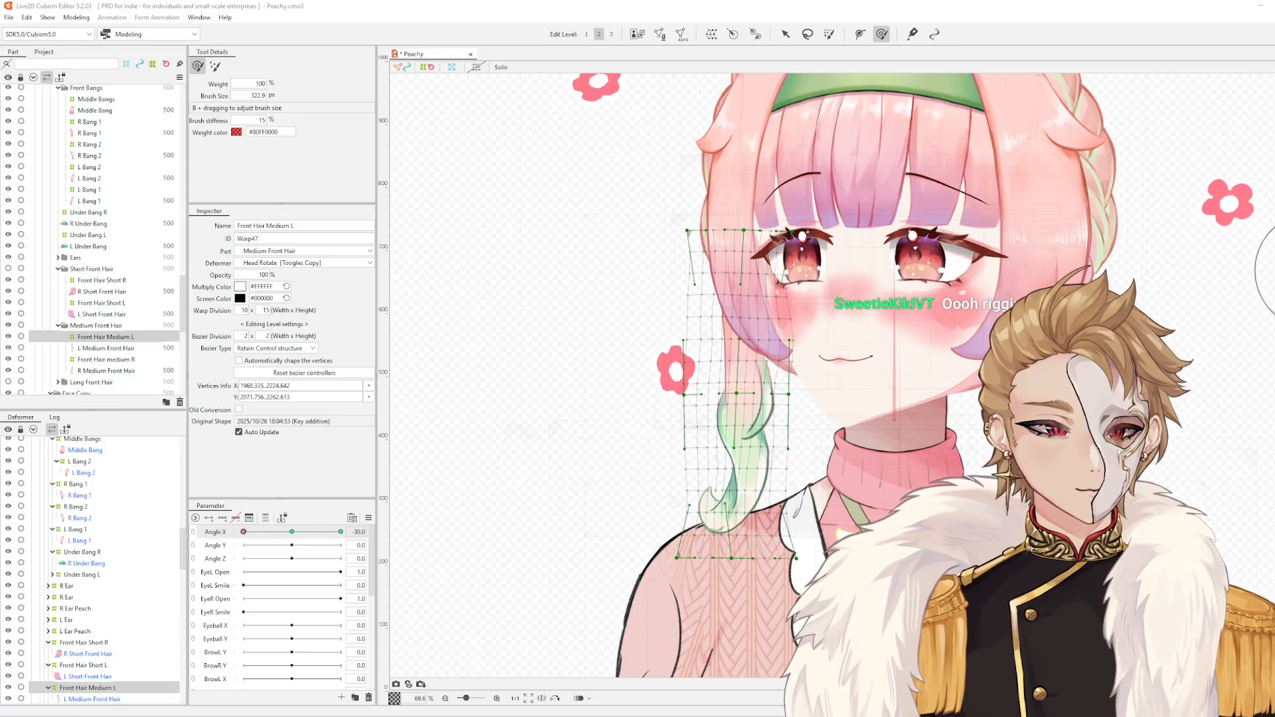
{"action": "scroll", "coordinate": [764, 292], "scroll_direction": "down", "scroll_amount": 6}
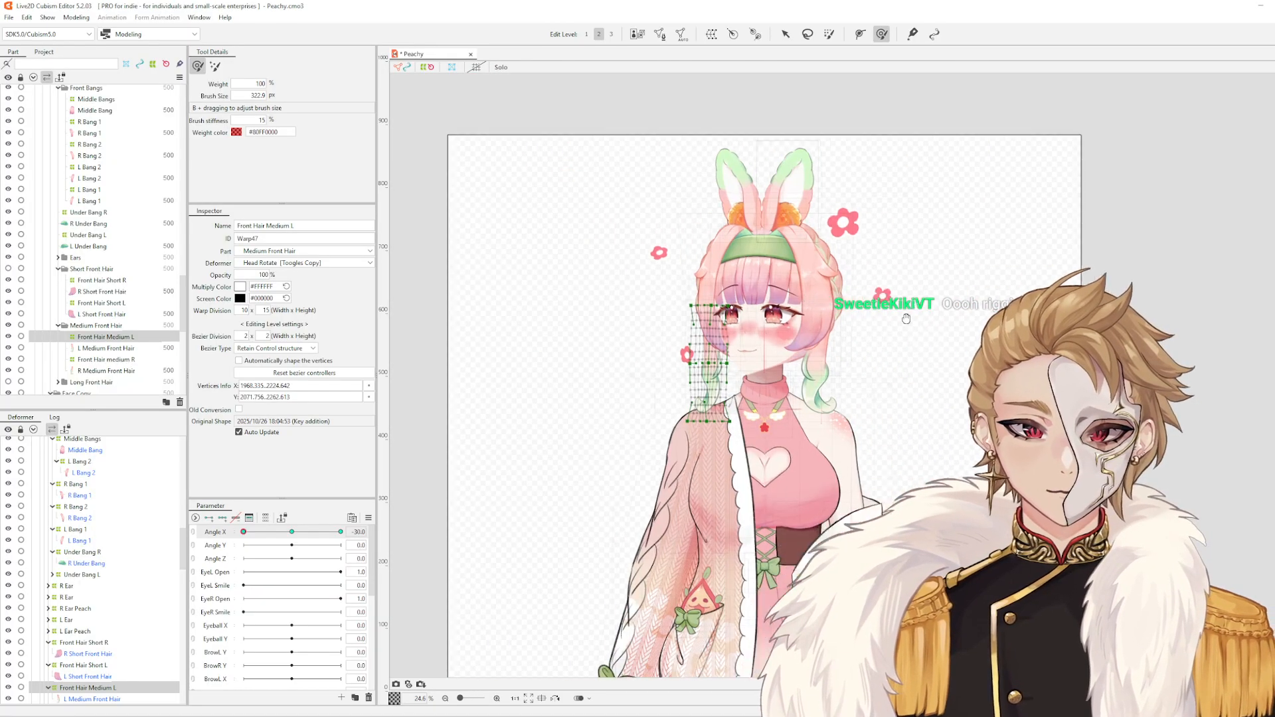
{"action": "scroll", "coordinate": [934, 304], "scroll_direction": "down", "scroll_amount": 2}
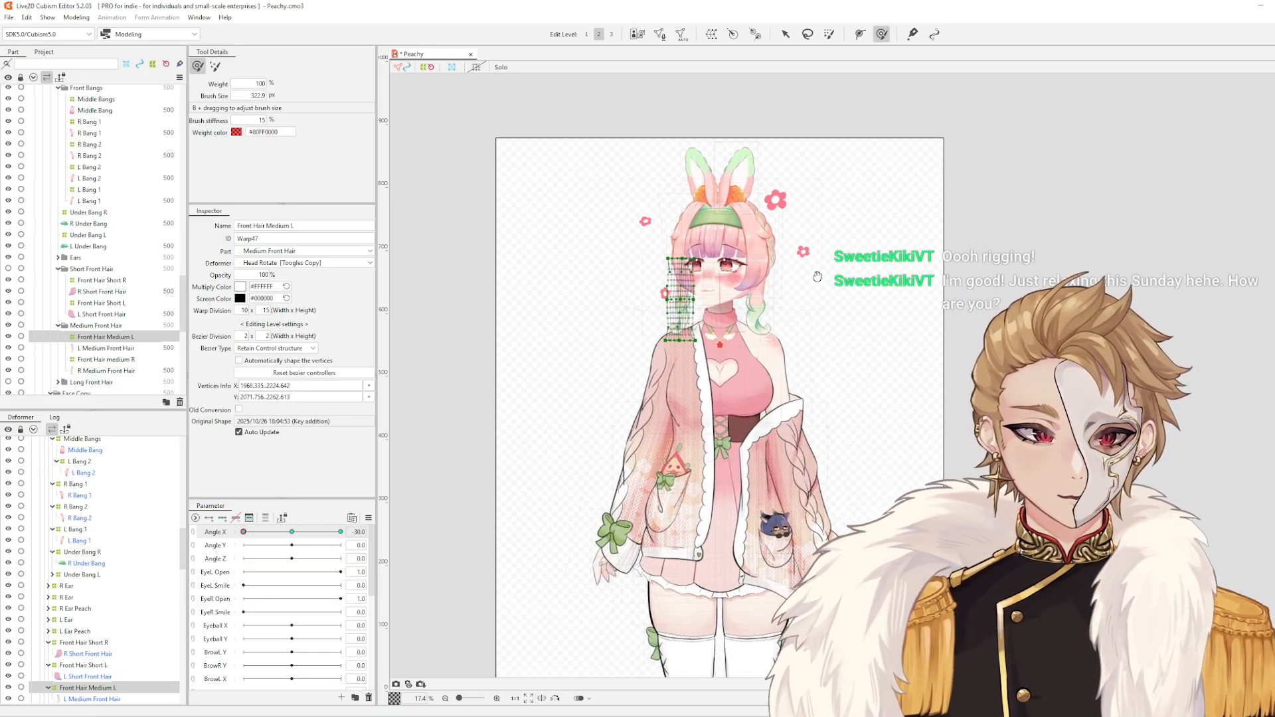
{"action": "scroll", "coordinate": [822, 312], "scroll_direction": "up", "scroll_amount": 4}
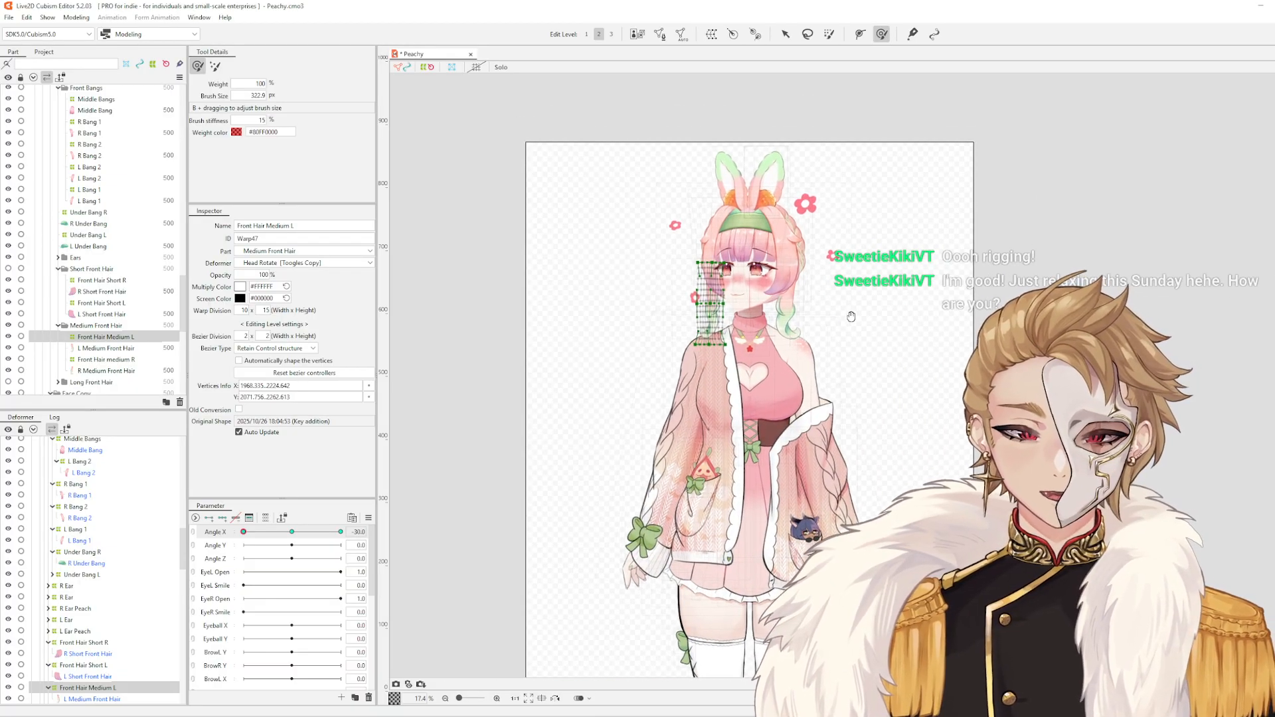
{"action": "scroll", "coordinate": [811, 312], "scroll_direction": "up", "scroll_amount": 6}
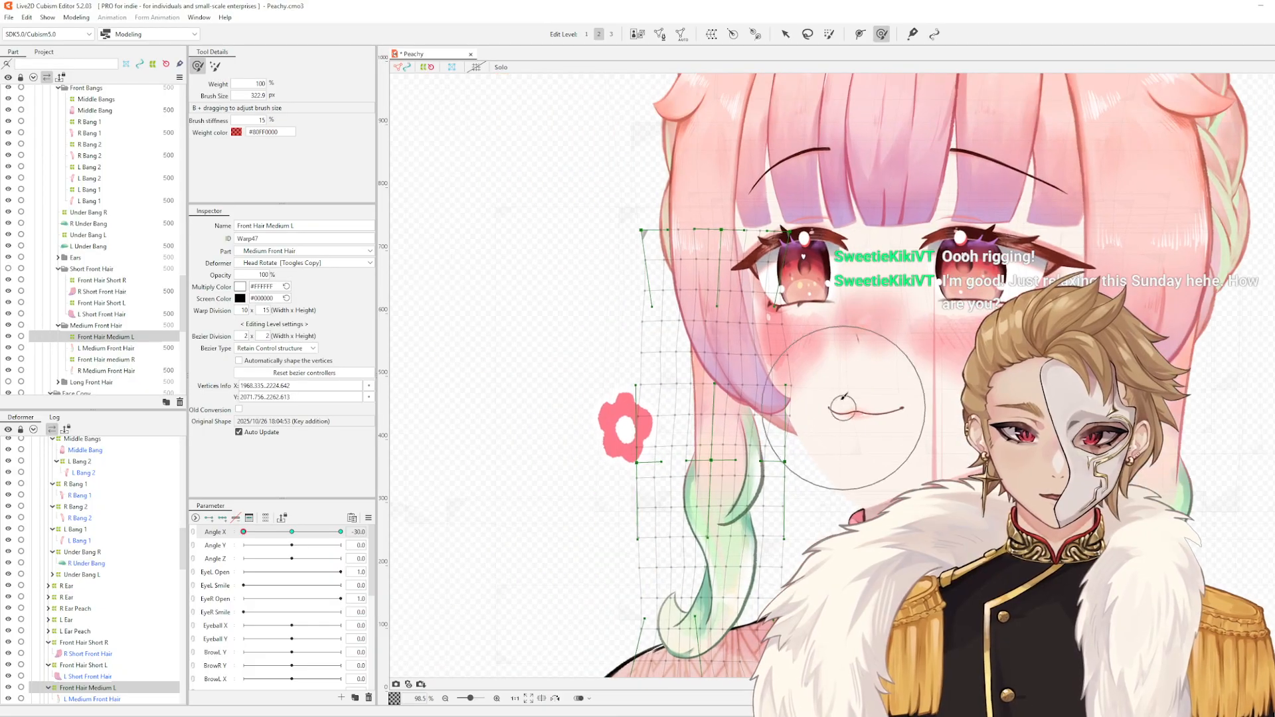
{"action": "left_click_drag", "start_coordinate": [918, 328], "coordinate": [778, 490]}
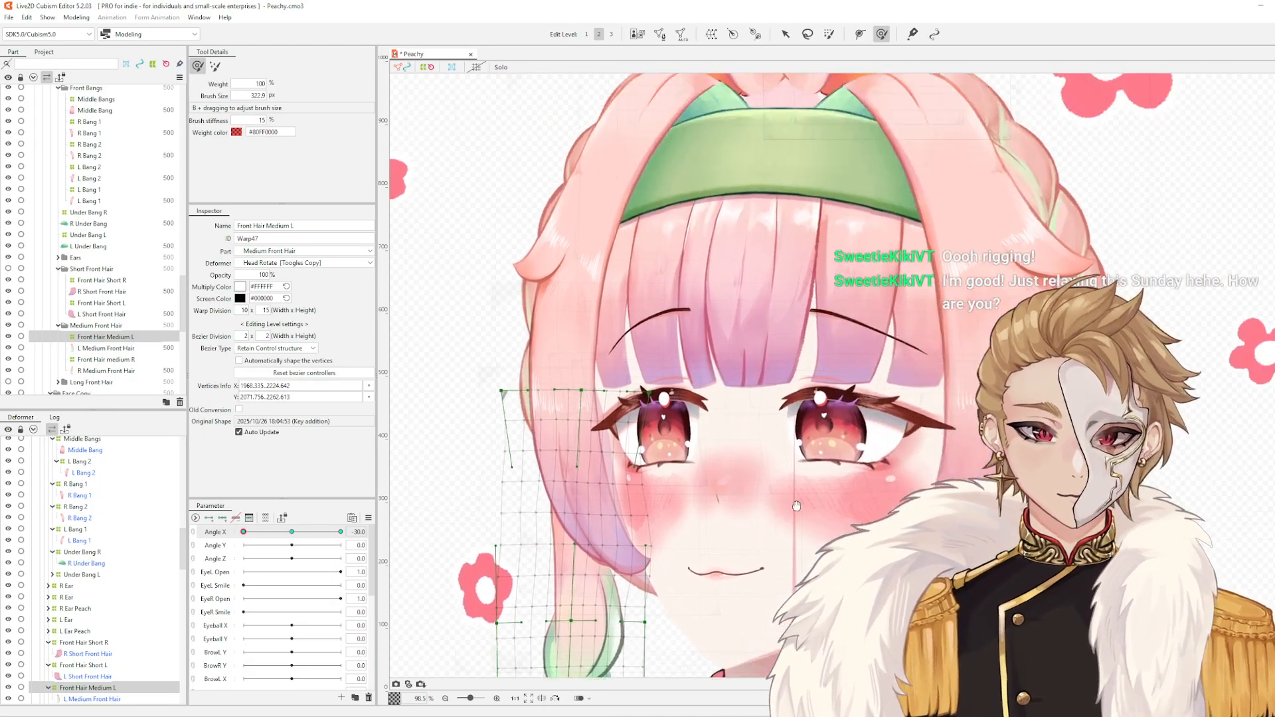
{"action": "scroll", "coordinate": [778, 513], "scroll_direction": "down", "scroll_amount": 2}
{"action": "left_click_drag", "start_coordinate": [854, 455], "coordinate": [937, 369]}
{"action": "scroll", "coordinate": [937, 369], "scroll_direction": "up", "scroll_amount": 1}
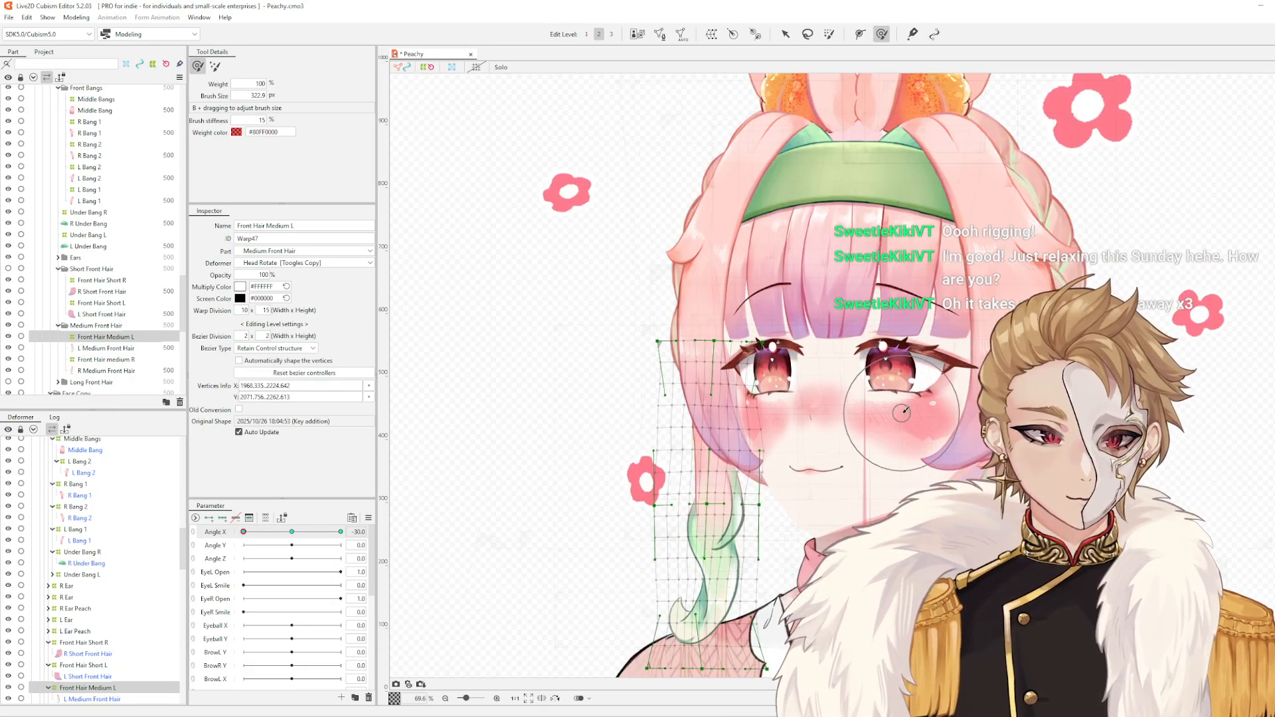
{"action": "scroll", "coordinate": [855, 392], "scroll_direction": "up", "scroll_amount": 1}
{"action": "scroll", "coordinate": [694, 409], "scroll_direction": "up", "scroll_amount": 2}
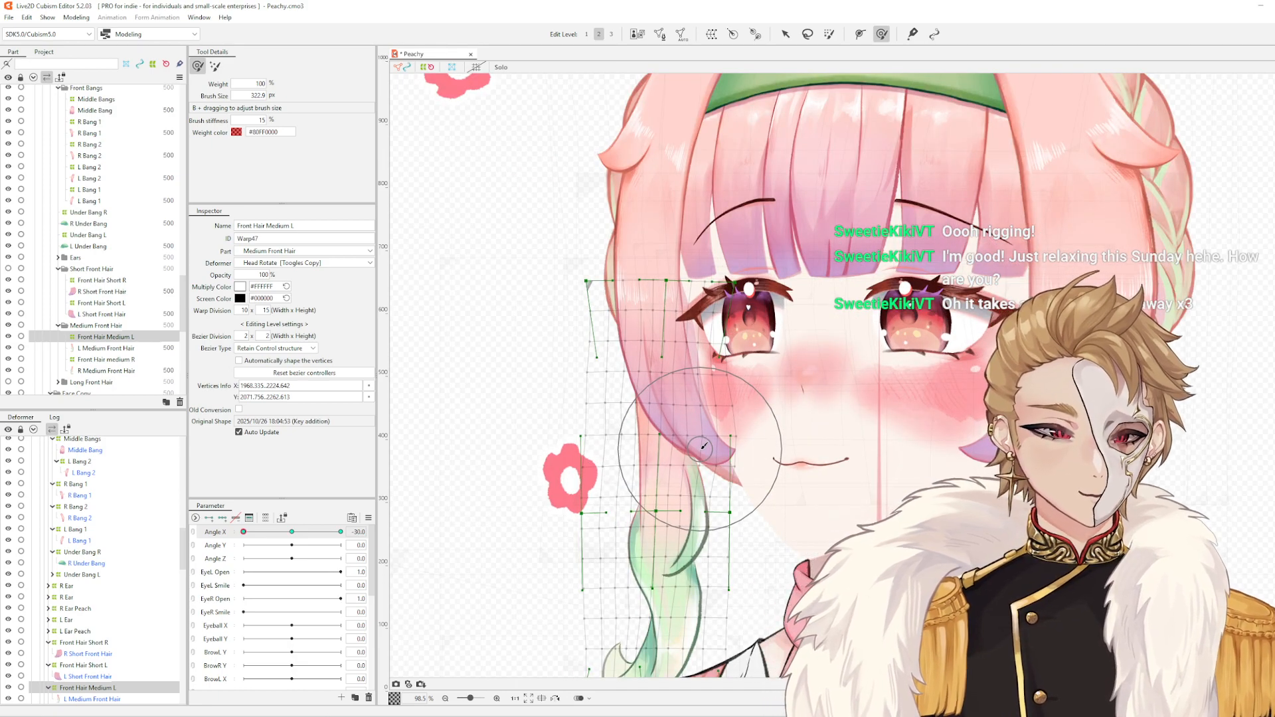
- Nudge the medium lock's inner edge below the cheek and its upper outer edge very slightly with a brush of about 323 px
{"action": "left_click_drag", "start_coordinate": [719, 441], "coordinate": [715, 442]}
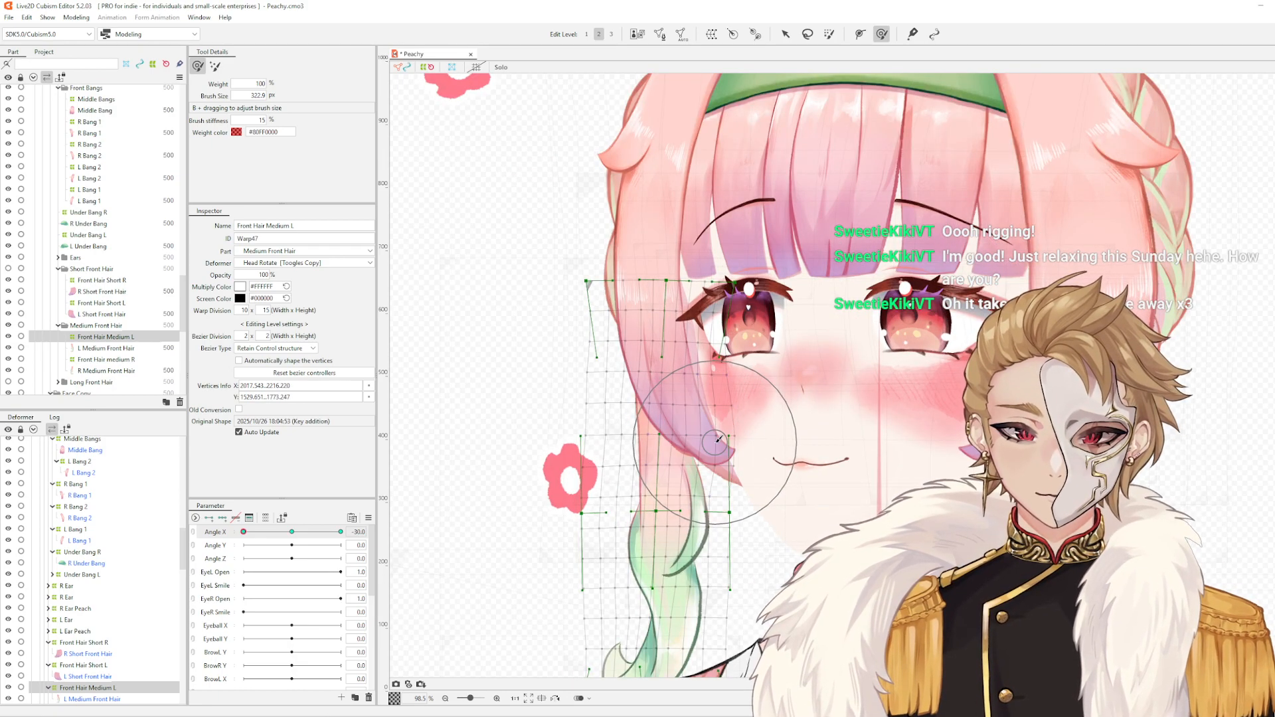
{"action": "left_click_drag", "start_coordinate": [642, 375], "coordinate": [644, 372]}
{"action": "scroll", "coordinate": [703, 425], "scroll_direction": "down", "scroll_amount": 2}
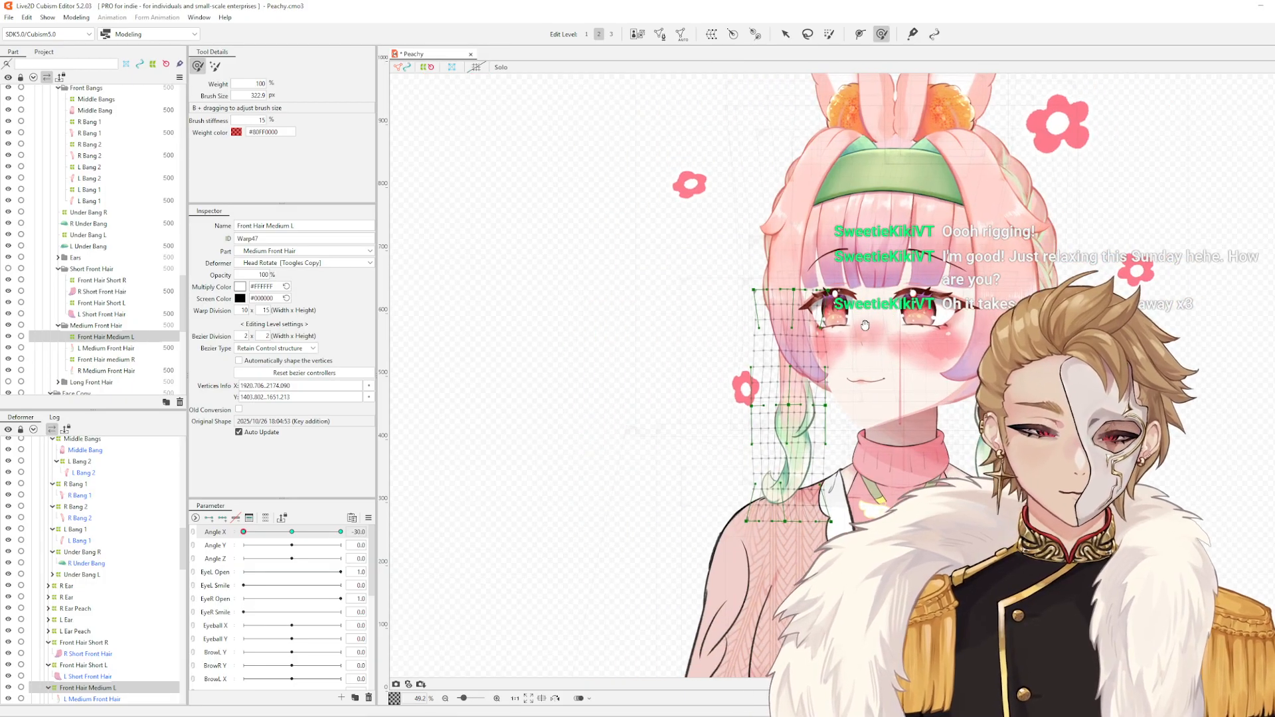
{"action": "scroll", "coordinate": [863, 326], "scroll_direction": "up", "scroll_amount": 1}
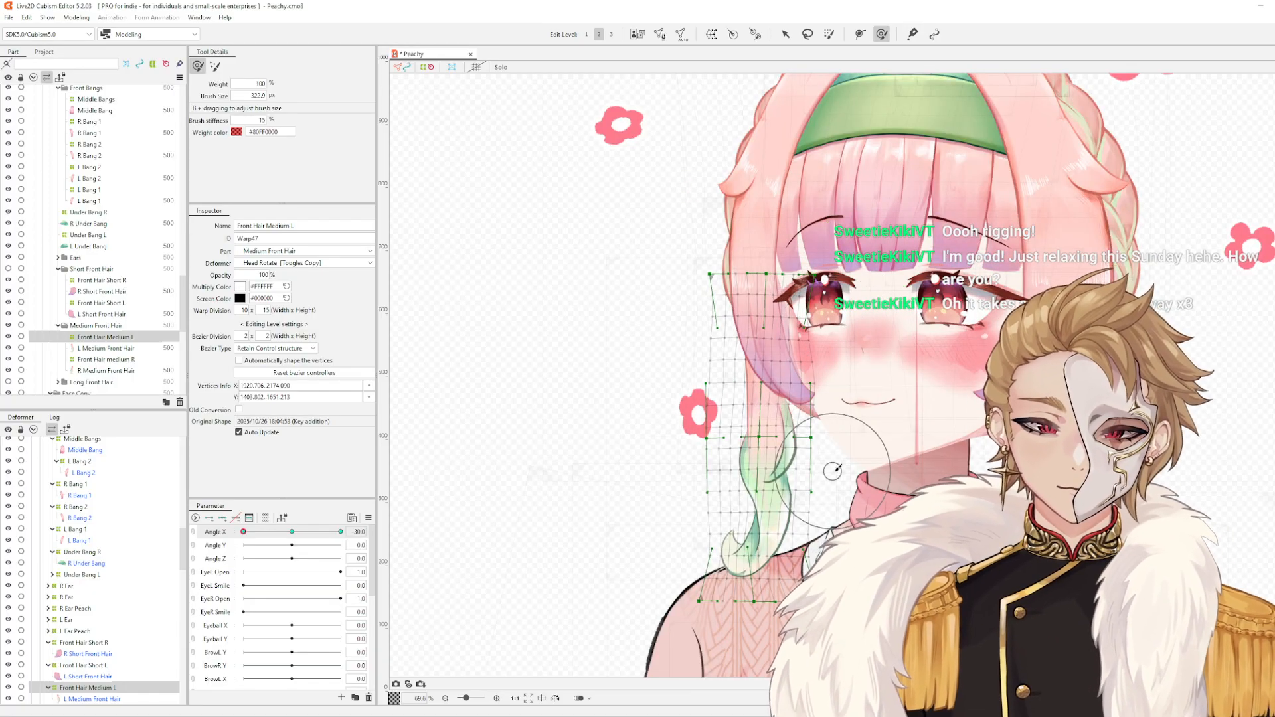
{"action": "scroll", "coordinate": [840, 399], "scroll_direction": "up", "scroll_amount": 1}
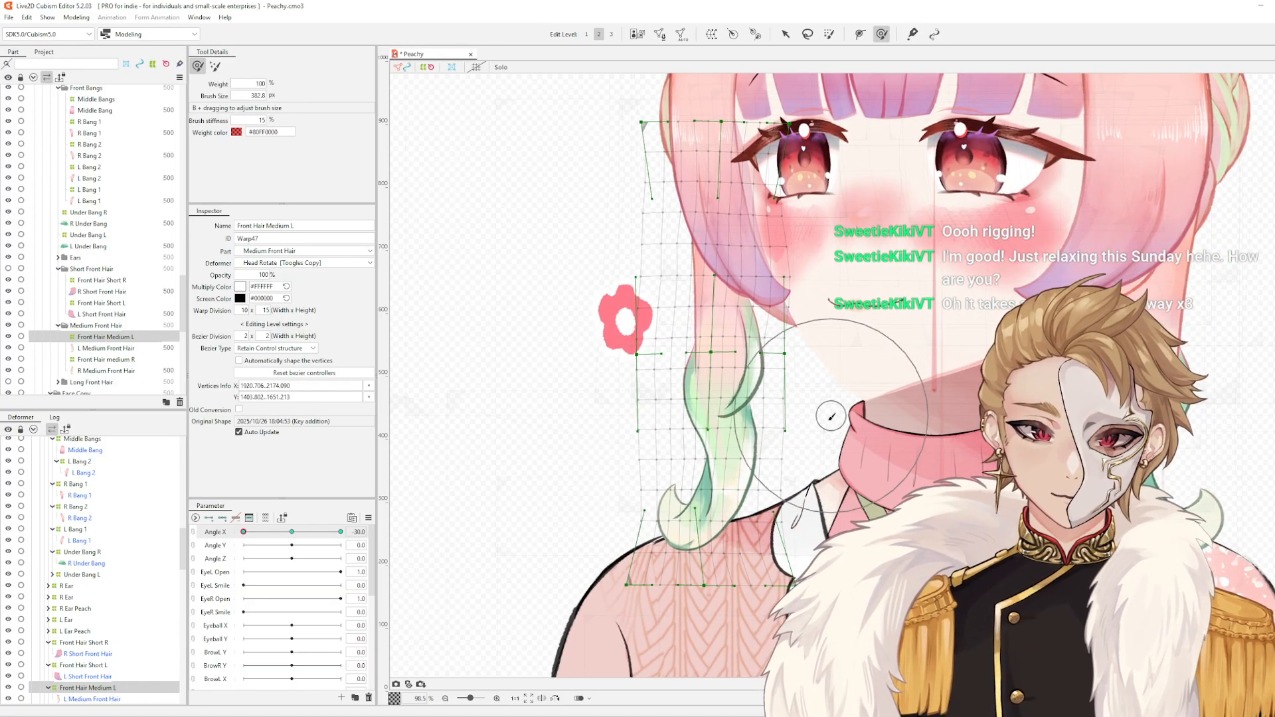
- Retouch the medium lock's lower part and pull its inner edge slightly away from the neck with brushes of about 383 and 293 px
{"action": "key", "text": "b"}
{"action": "mouse_move", "coordinate": [828, 418]}
{"action": "left_mouse_down"}
{"action": "mouse_move", "coordinate": [828, 397]}
{"action": "mouse_move", "coordinate": [876, 489]}
{"action": "left_mouse_up"}
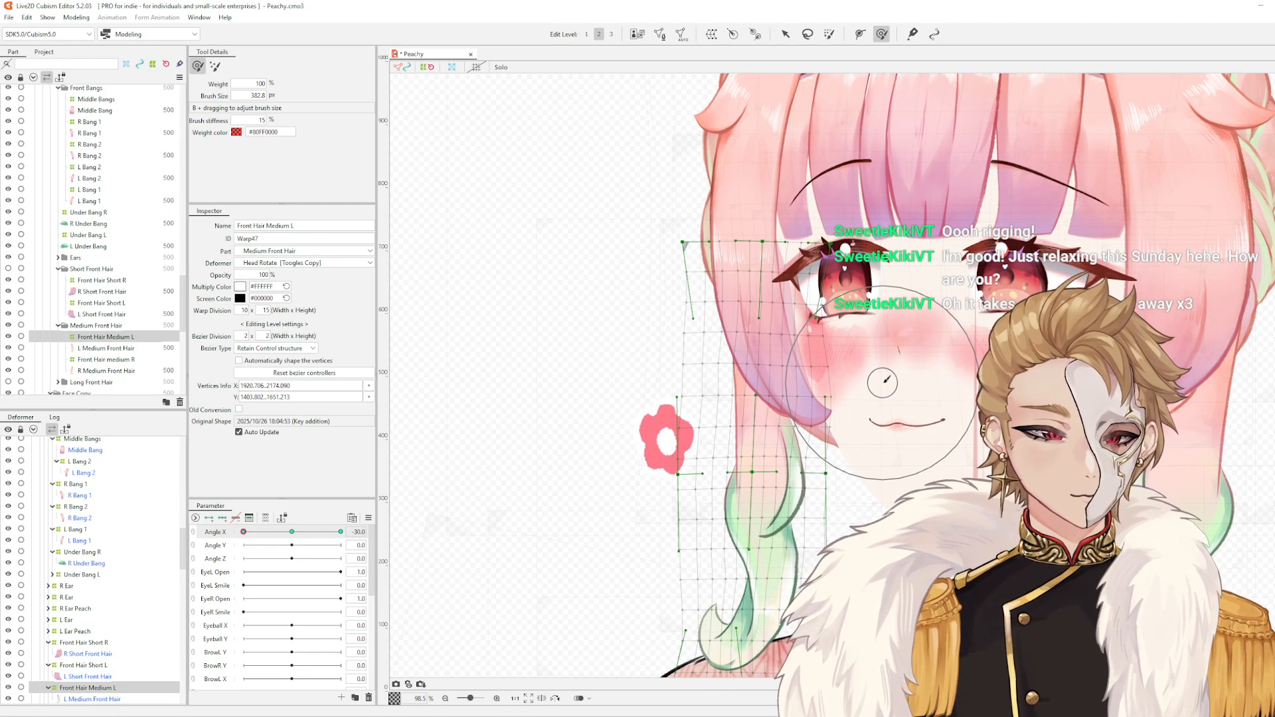
{"action": "left_click_drag", "start_coordinate": [813, 467], "coordinate": [765, 359]}
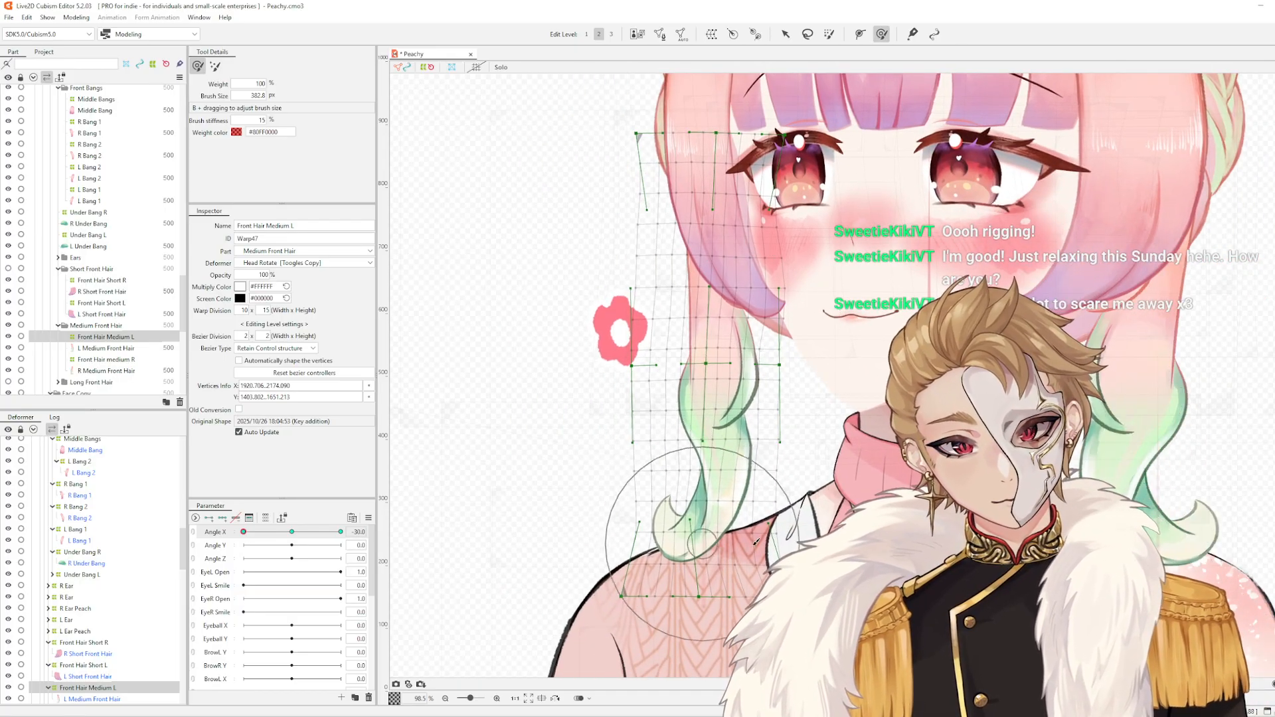
{"action": "left_click_drag", "start_coordinate": [712, 533], "coordinate": [673, 399]}
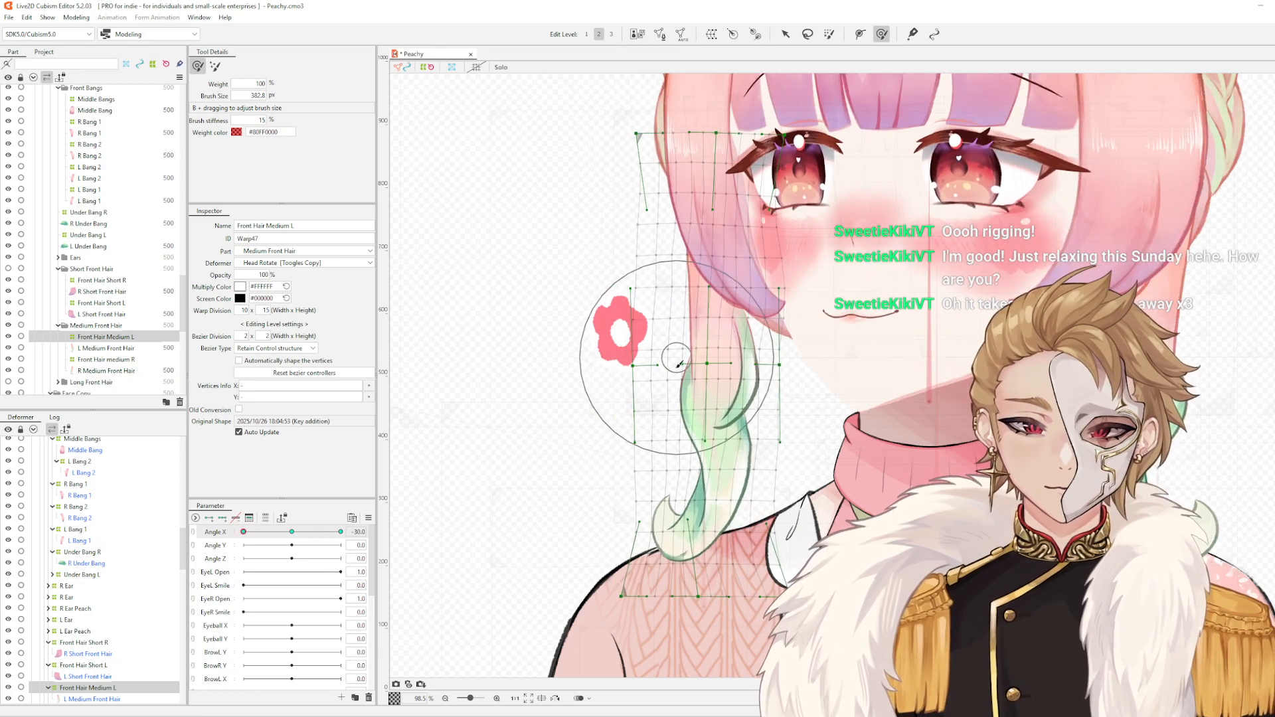
{"action": "left_click_drag", "start_coordinate": [675, 359], "coordinate": [680, 381]}
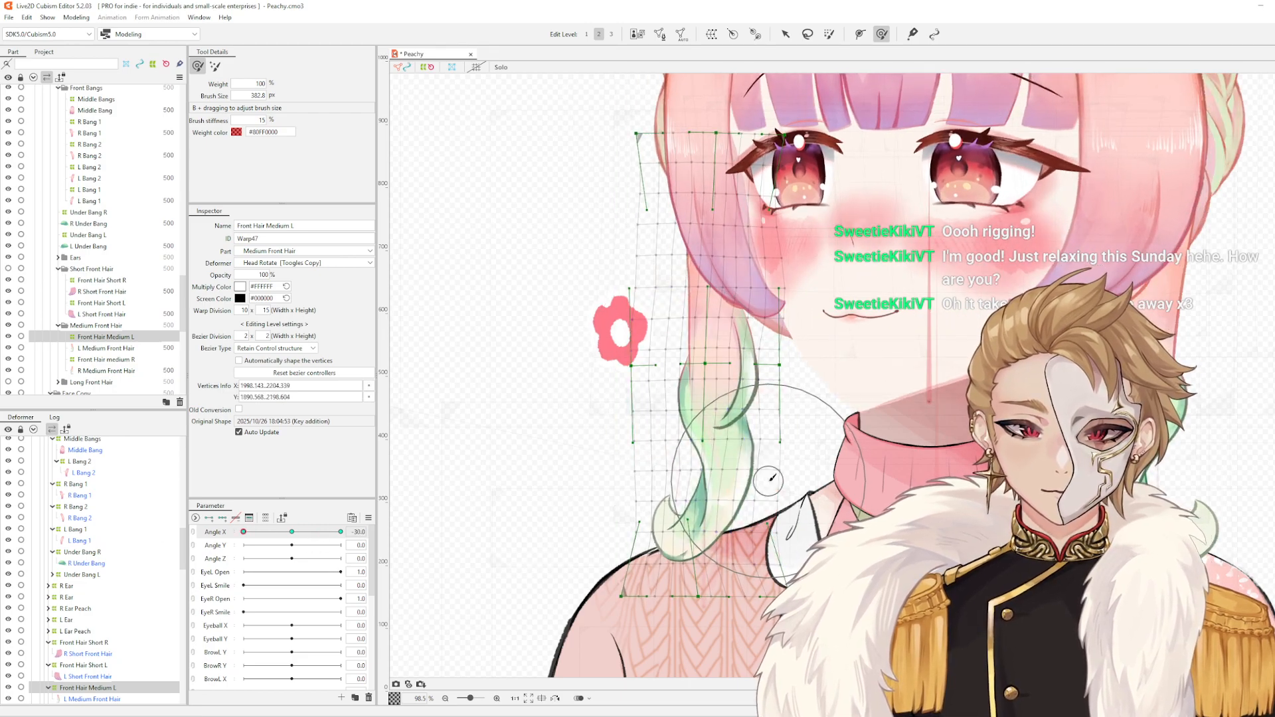
{"action": "mouse_move", "coordinate": [769, 425]}
{"action": "left_mouse_down"}
{"action": "mouse_move", "coordinate": [755, 393]}
{"action": "mouse_move", "coordinate": [758, 426]}
{"action": "left_mouse_up"}
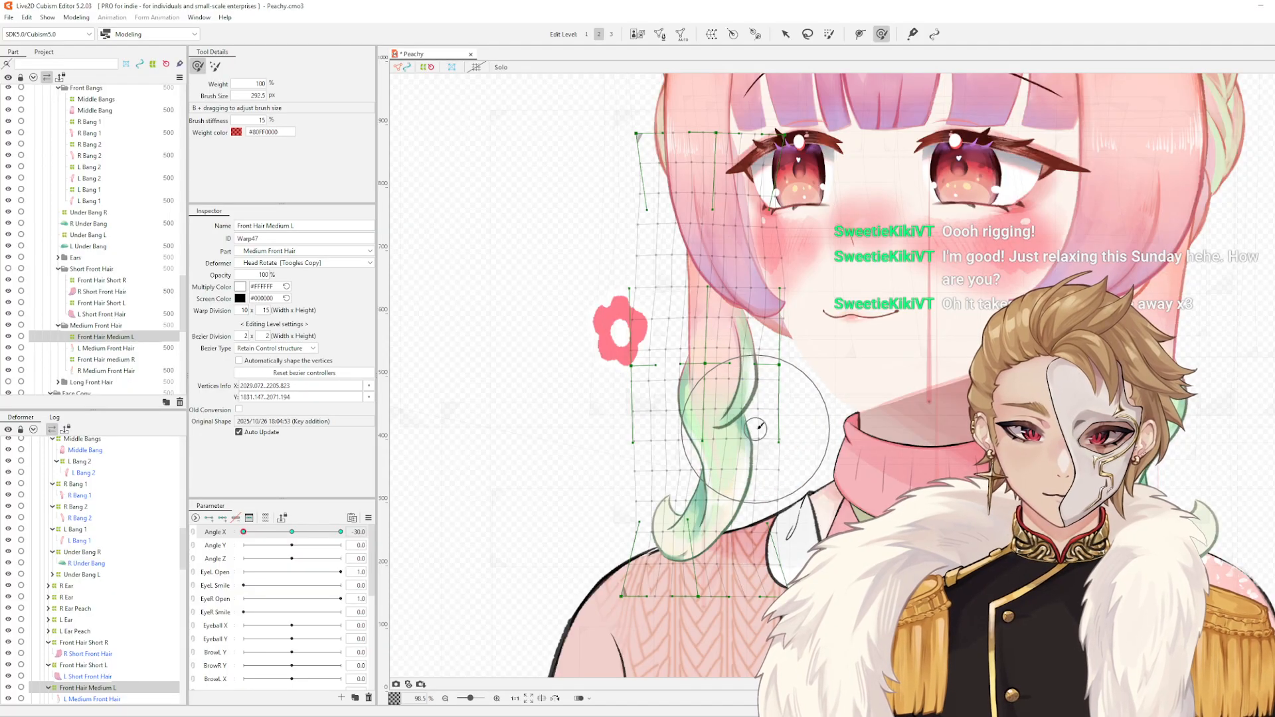
- Nudge the lower part of the Front Hair Medium L warp slightly toward the neck with a brush of about 293 px
{"action": "left_click_drag", "start_coordinate": [731, 521], "coordinate": [736, 520]}
{"action": "left_click_drag", "start_coordinate": [741, 517], "coordinate": [748, 521]}
{"action": "scroll", "coordinate": [838, 407], "scroll_direction": "down", "scroll_amount": 3}
{"action": "mouse_move", "coordinate": [848, 379]}
{"action": "left_mouse_down"}
{"action": "mouse_move", "coordinate": [828, 457]}
{"action": "mouse_move", "coordinate": [828, 406]}
{"action": "mouse_move", "coordinate": [851, 394]}
{"action": "left_mouse_up"}
{"action": "scroll", "coordinate": [828, 457], "scroll_direction": "up", "scroll_amount": 3}
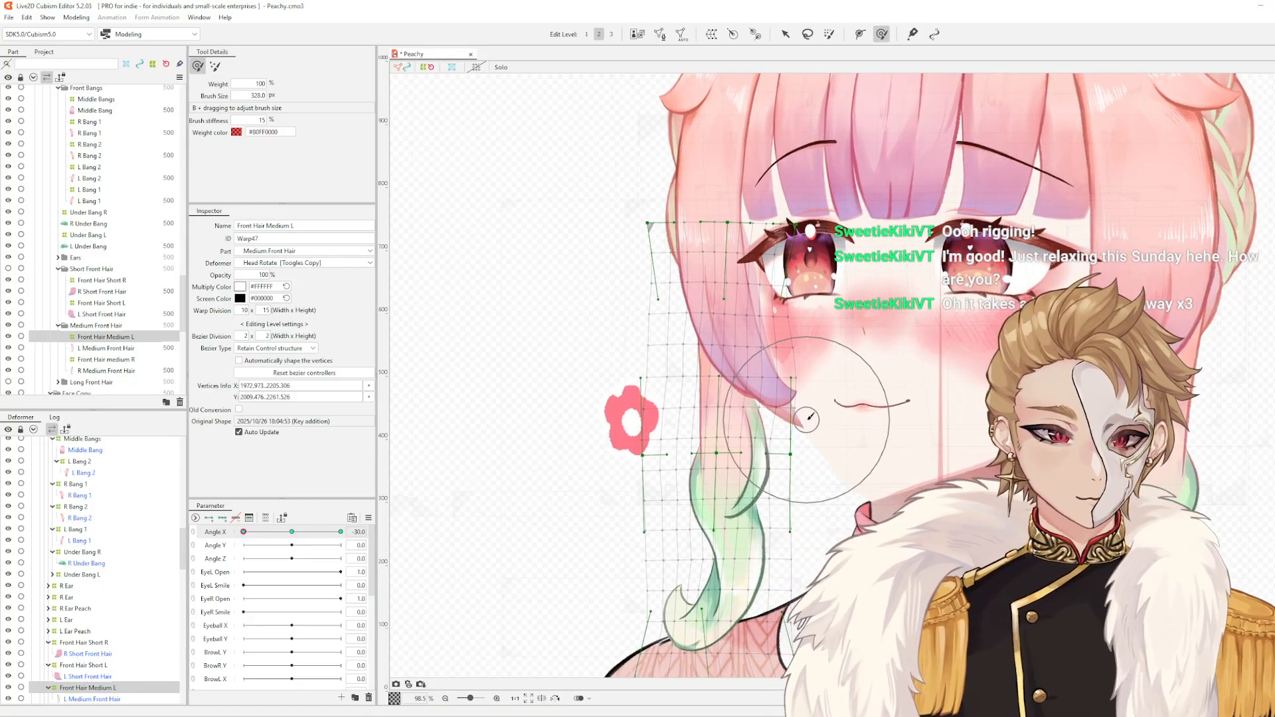
- Examine the medium lock up close and against the whole head, comparing it at Angle X -30 and 30
{"action": "scroll", "coordinate": [810, 416], "scroll_direction": "up", "scroll_amount": 5}
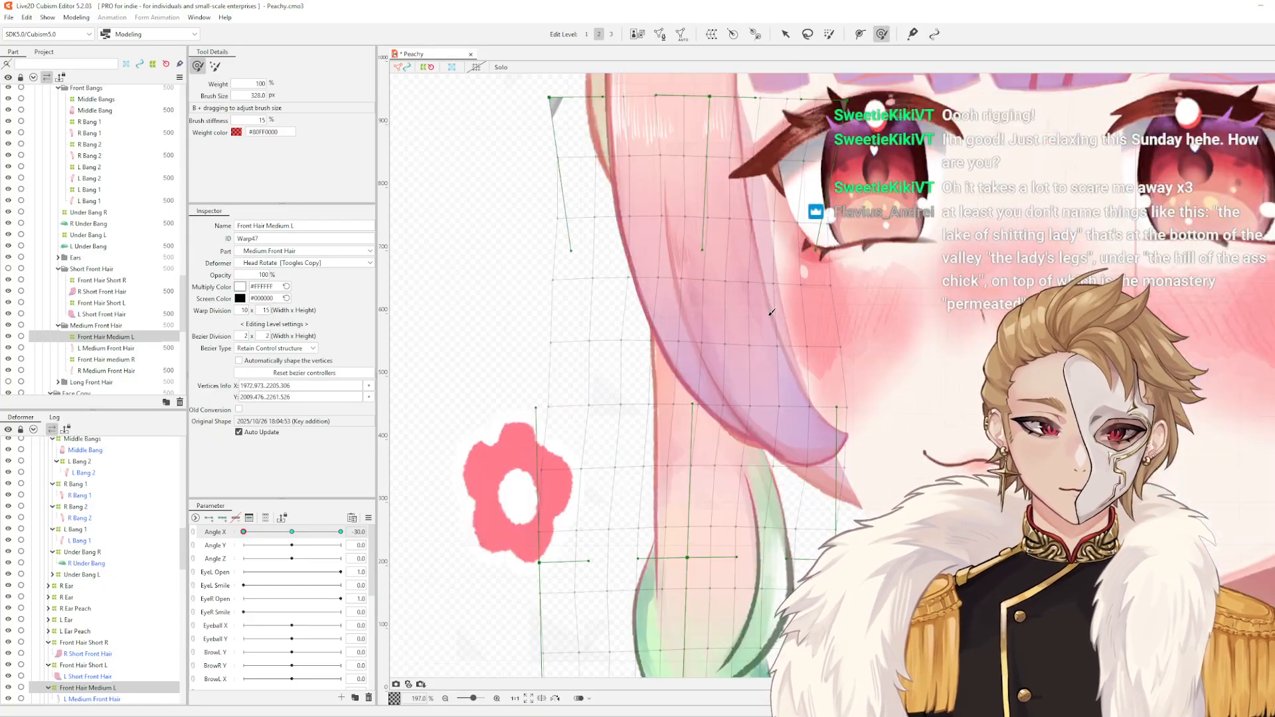
{"action": "scroll", "coordinate": [832, 379], "scroll_direction": "down", "scroll_amount": 3}
{"action": "left_click_drag", "start_coordinate": [832, 379], "coordinate": [840, 335]}
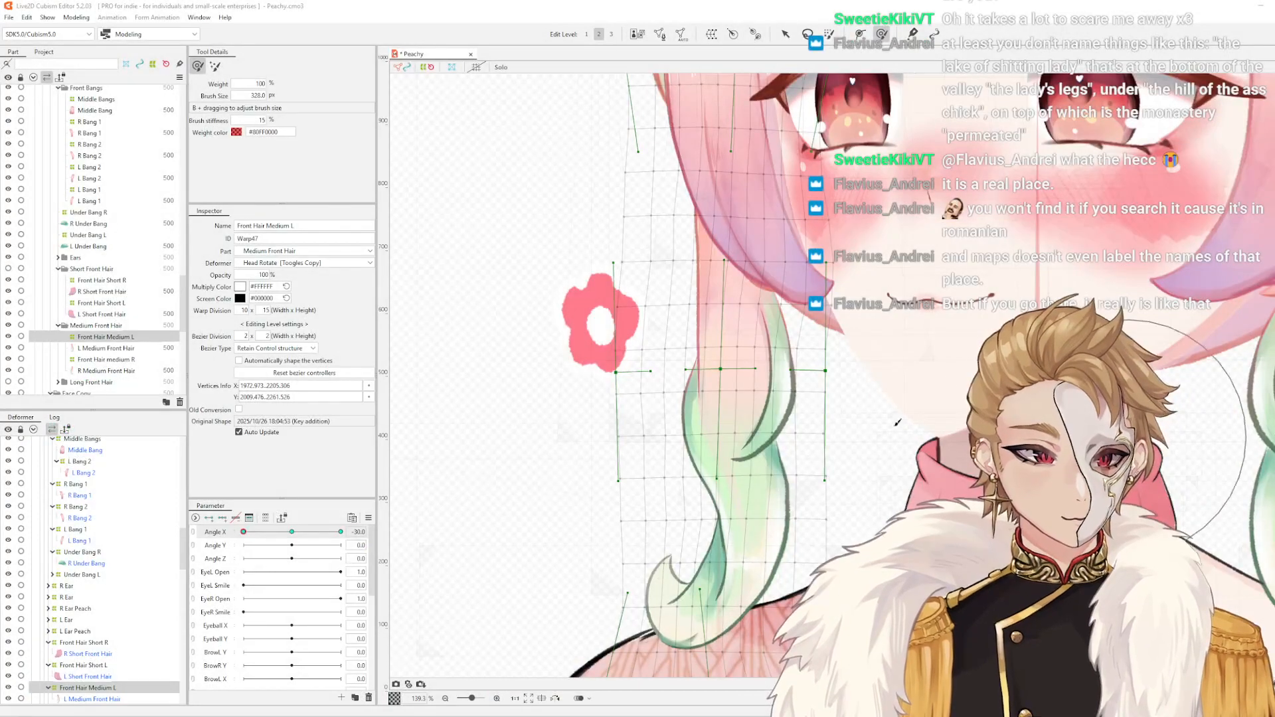
{"action": "mouse_move", "coordinate": [941, 373]}
{"action": "left_mouse_down"}
{"action": "mouse_move", "coordinate": [832, 388]}
{"action": "mouse_move", "coordinate": [868, 337]}
{"action": "mouse_move", "coordinate": [928, 328]}
{"action": "mouse_move", "coordinate": [780, 401]}
{"action": "left_mouse_up"}
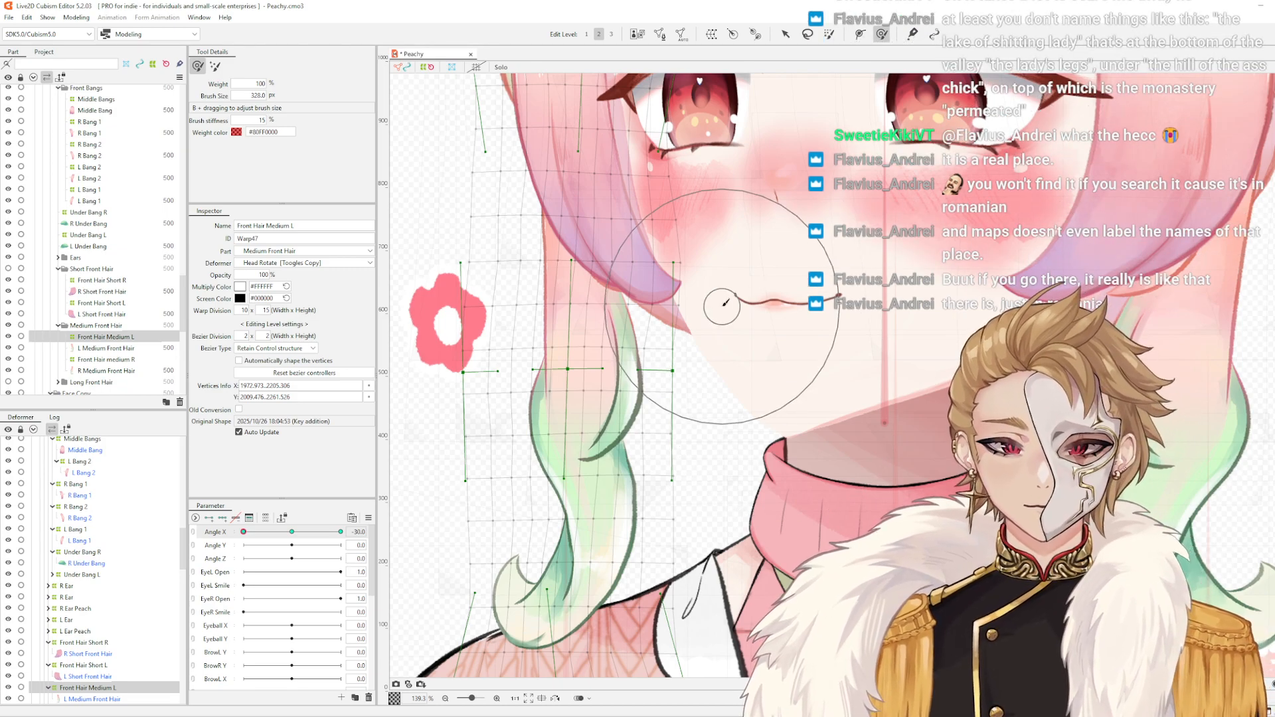
{"action": "left_click_drag", "start_coordinate": [654, 335], "coordinate": [726, 290]}
{"action": "scroll", "coordinate": [728, 291], "scroll_direction": "down", "scroll_amount": 3}
{"action": "scroll", "coordinate": [750, 277], "scroll_direction": "up", "scroll_amount": 3}
{"action": "scroll", "coordinate": [724, 309], "scroll_direction": "down", "scroll_amount": 3}
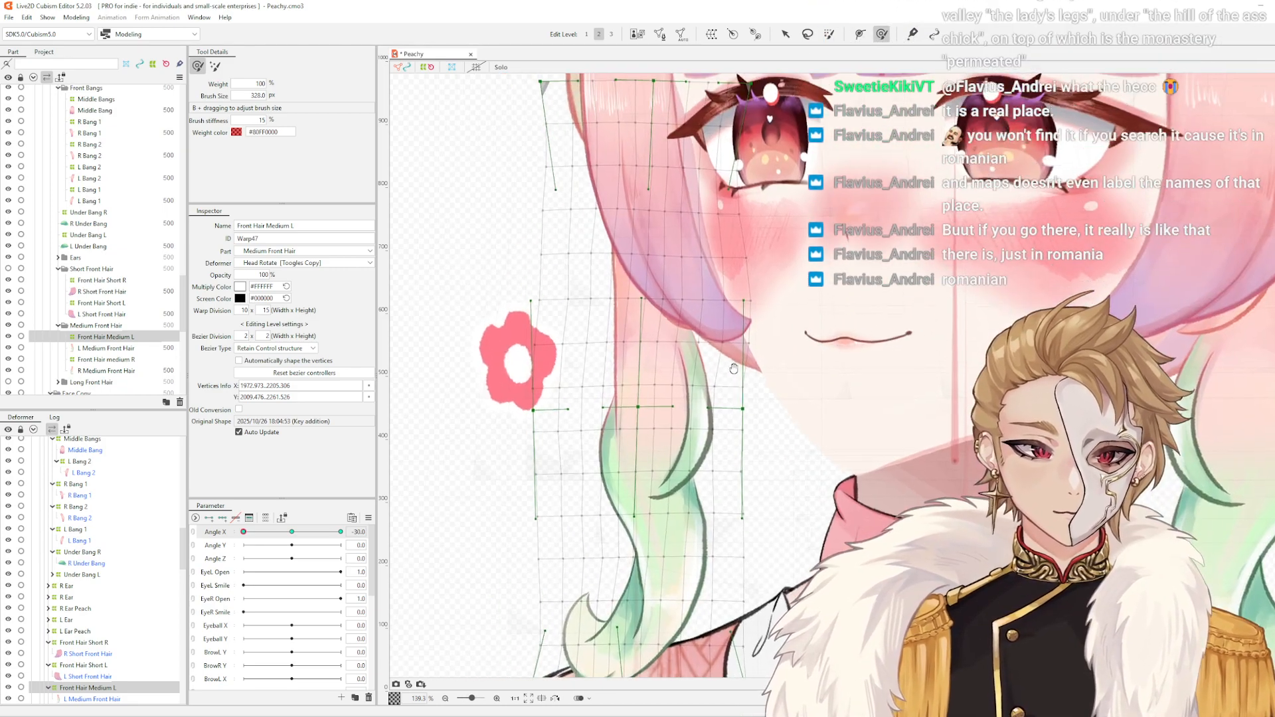
{"action": "scroll", "coordinate": [743, 332], "scroll_direction": "down", "scroll_amount": 3}
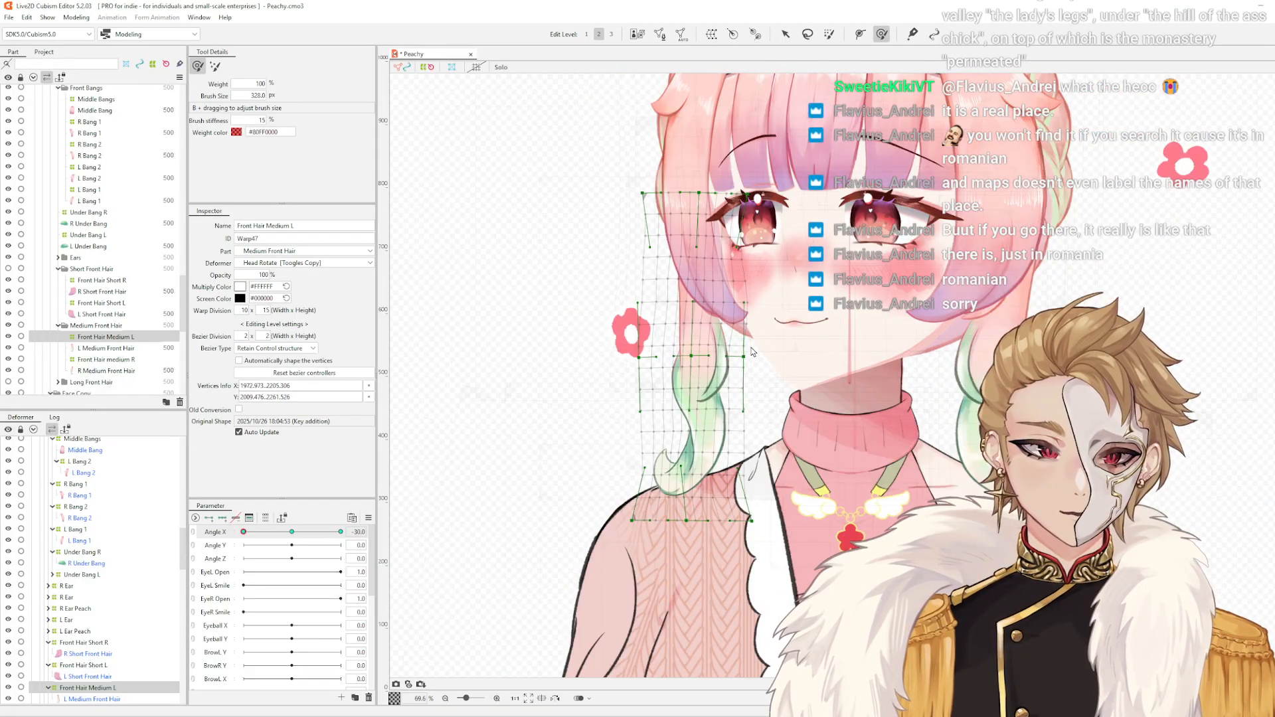
{"action": "scroll", "coordinate": [755, 349], "scroll_direction": "down", "scroll_amount": 3}
{"action": "left_click_drag", "start_coordinate": [769, 355], "coordinate": [762, 382]}
{"action": "scroll", "coordinate": [707, 340], "scroll_direction": "up", "scroll_amount": 3}
{"action": "left_click_drag", "start_coordinate": [259, 535], "coordinate": [423, 543]}
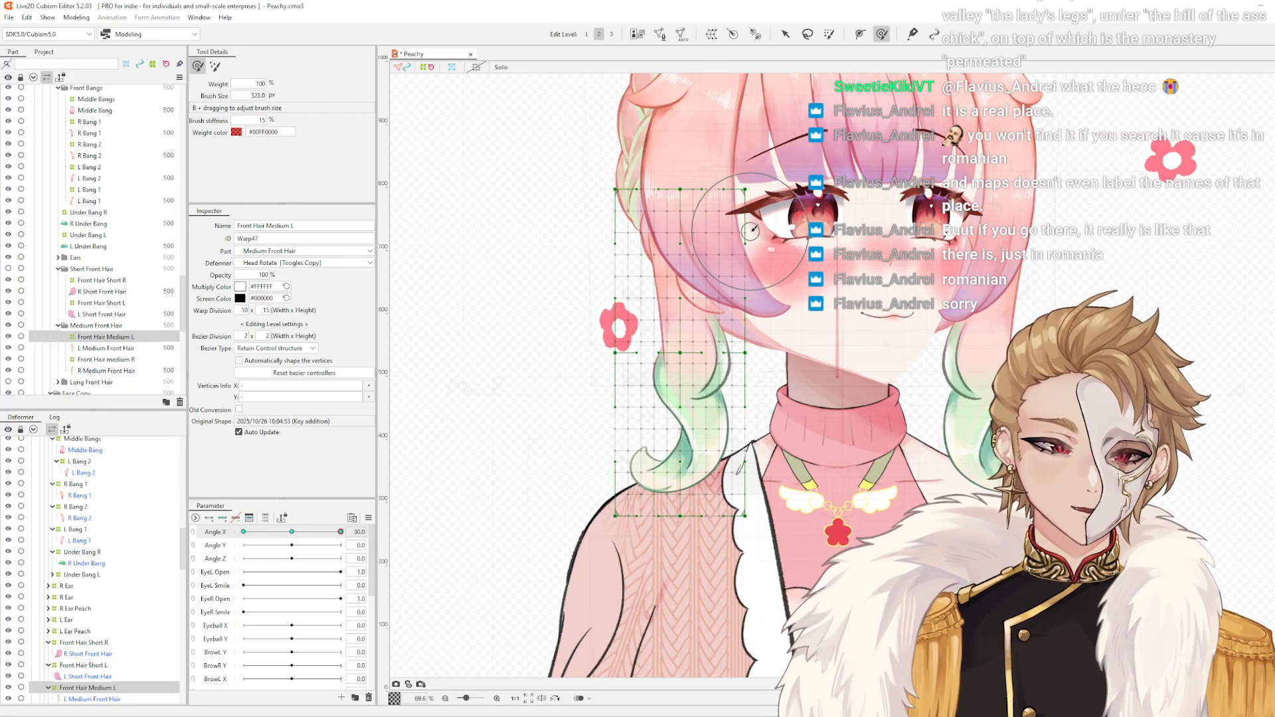
{"action": "scroll", "coordinate": [730, 259], "scroll_direction": "up", "scroll_amount": 5}
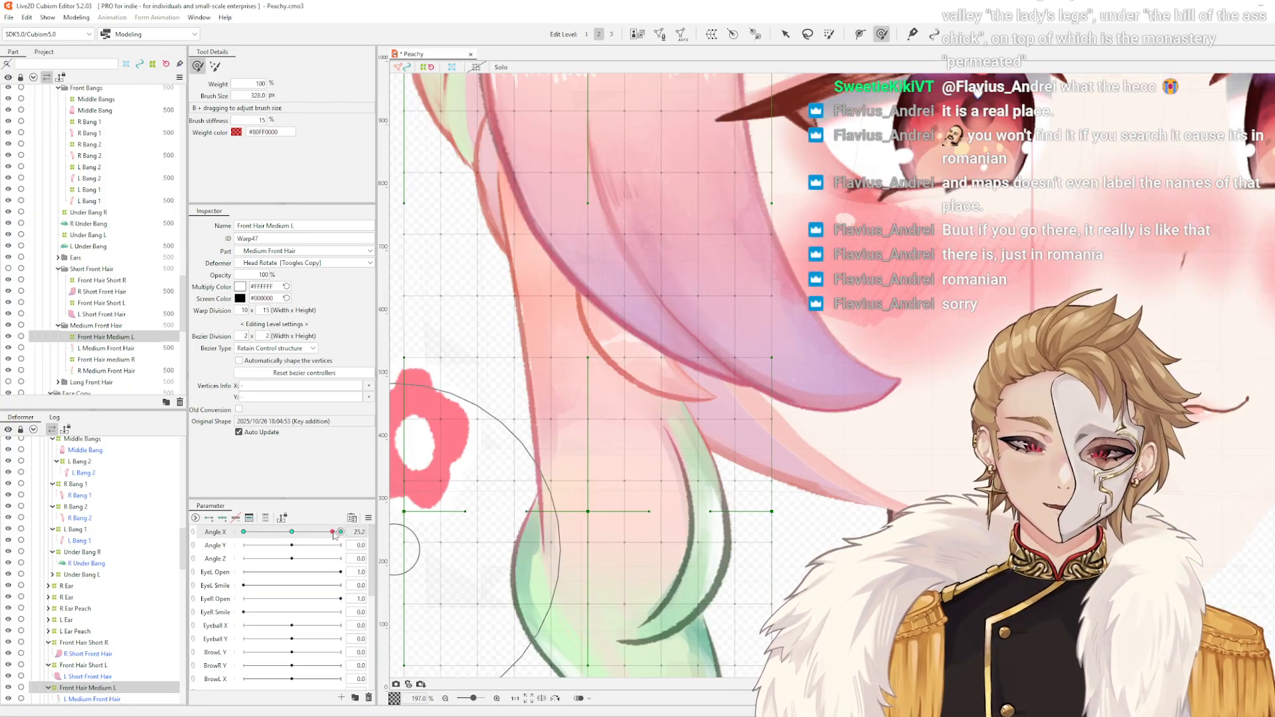
{"action": "left_click_drag", "start_coordinate": [334, 536], "coordinate": [244, 535]}
- Reselect the Front Hair Medium L warp and reshape the lock below the cheek at Angle X -30 with a brush of about 328 px
{"action": "left_click", "coordinate": [627, 507]}
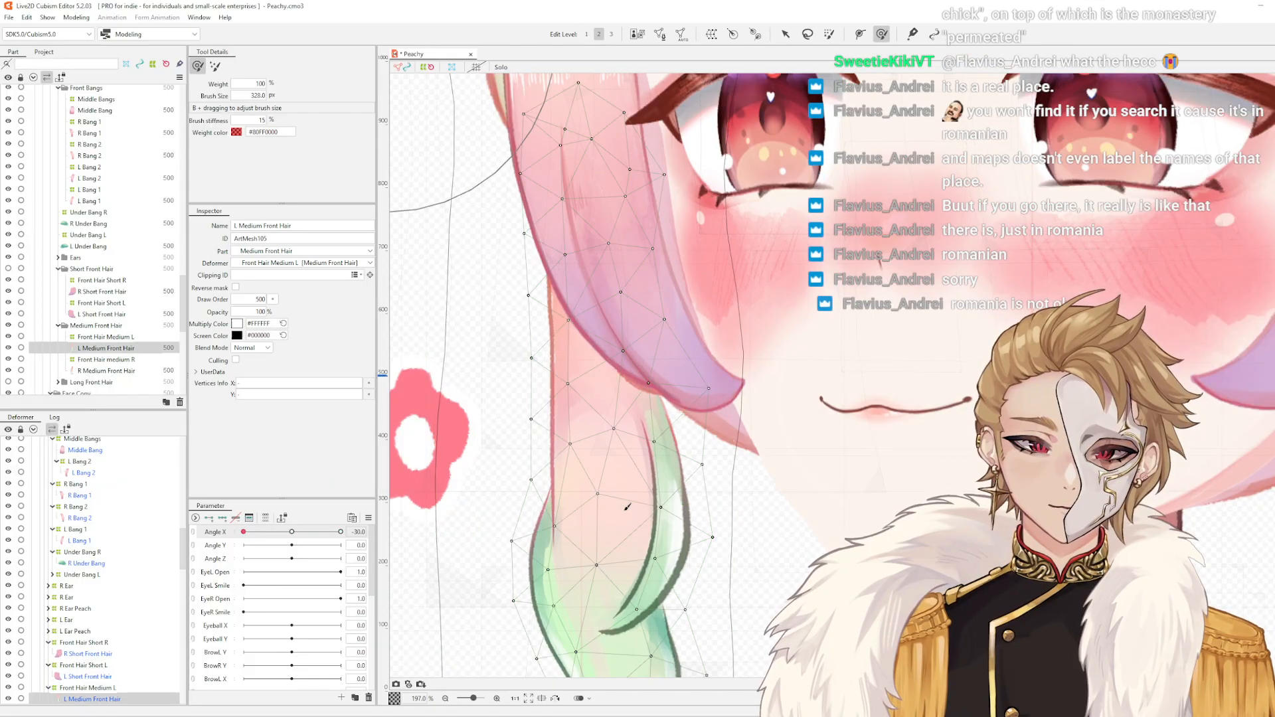
{"action": "left_click", "coordinate": [89, 688]}
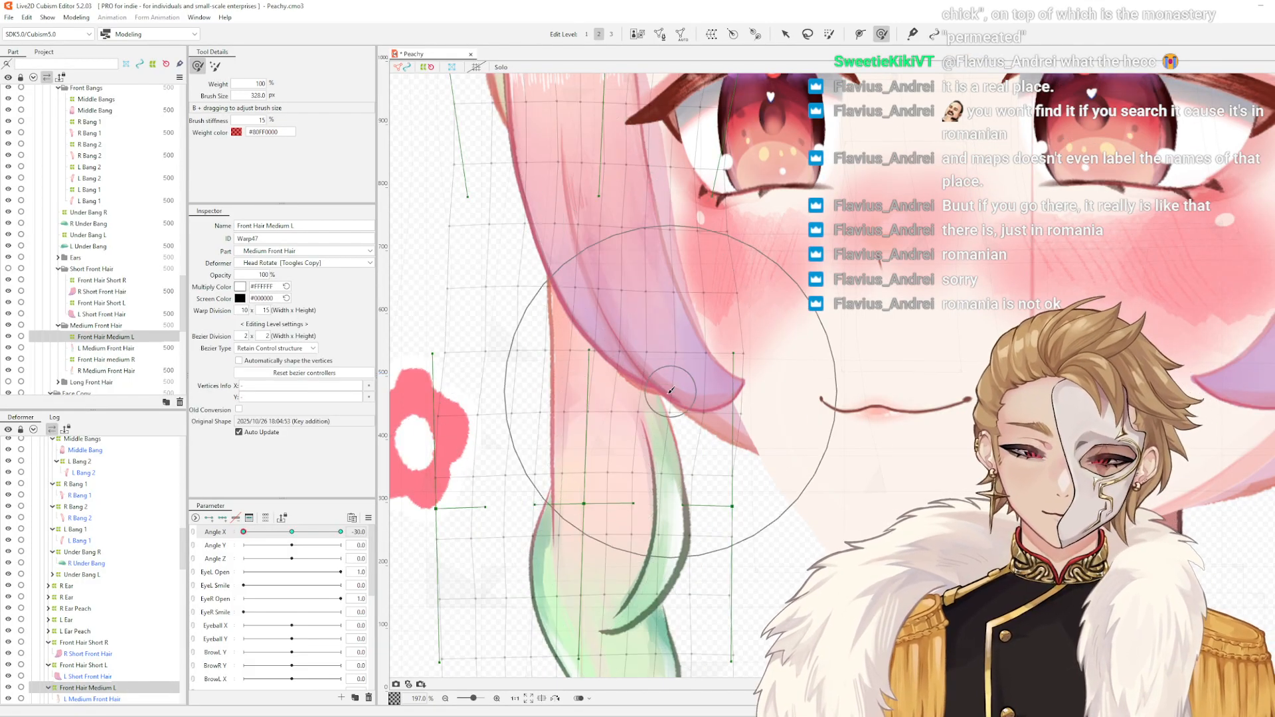
{"action": "mouse_move", "coordinate": [671, 391]}
{"action": "left_mouse_down"}
{"action": "mouse_move", "coordinate": [640, 309]}
{"action": "mouse_move", "coordinate": [655, 324]}
{"action": "mouse_move", "coordinate": [652, 369]}
{"action": "mouse_move", "coordinate": [697, 409]}
{"action": "mouse_move", "coordinate": [725, 400]}
{"action": "left_mouse_up"}
{"action": "left_click_drag", "start_coordinate": [546, 322], "coordinate": [564, 385]}
{"action": "left_click_drag", "start_coordinate": [593, 433], "coordinate": [585, 428]}
{"action": "left_click_drag", "start_coordinate": [705, 370], "coordinate": [783, 212]}
{"action": "left_click_drag", "start_coordinate": [690, 322], "coordinate": [692, 375]}
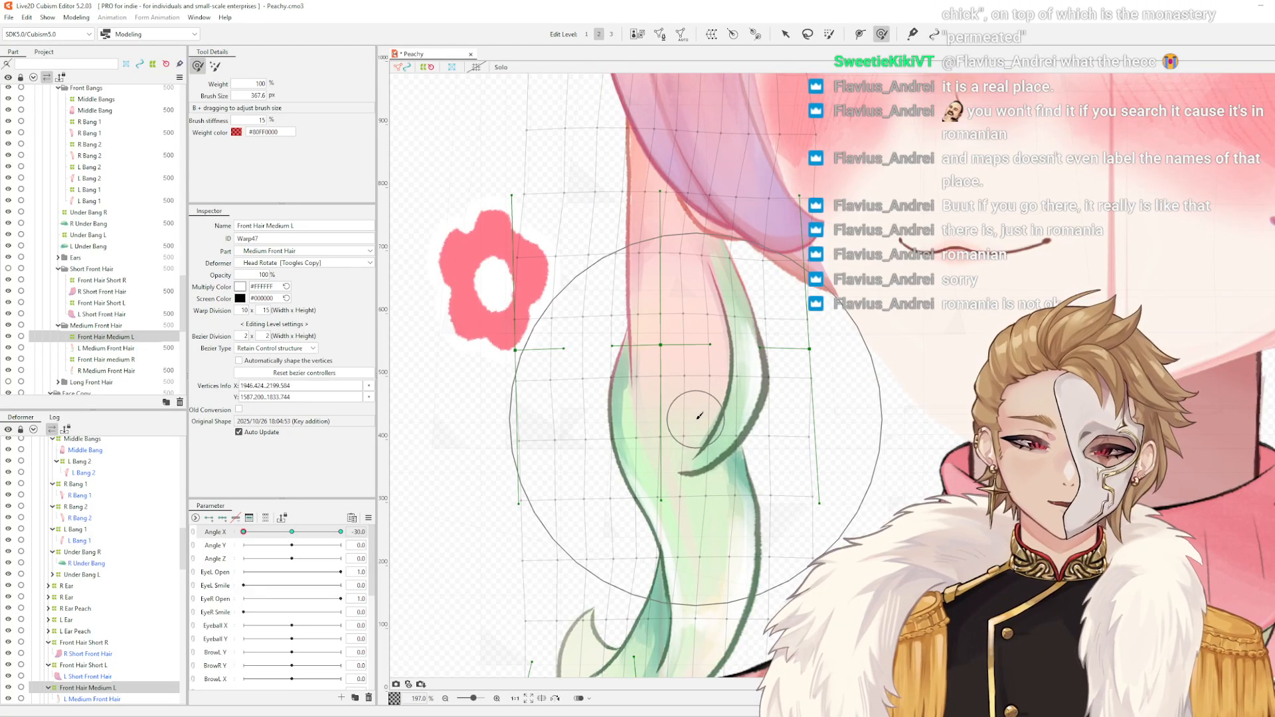
- Nudge the medium lock's middle and its lower curl with brushes of about 368, 345 and 394 px
{"action": "left_click_drag", "start_coordinate": [696, 419], "coordinate": [688, 420]}
{"action": "left_click_drag", "start_coordinate": [720, 568], "coordinate": [740, 478]}
{"action": "mouse_move", "coordinate": [723, 427]}
{"action": "left_mouse_down"}
{"action": "mouse_move", "coordinate": [723, 410]}
{"action": "mouse_move", "coordinate": [748, 451]}
{"action": "mouse_move", "coordinate": [739, 458]}
{"action": "mouse_move", "coordinate": [781, 363]}
{"action": "left_mouse_up"}
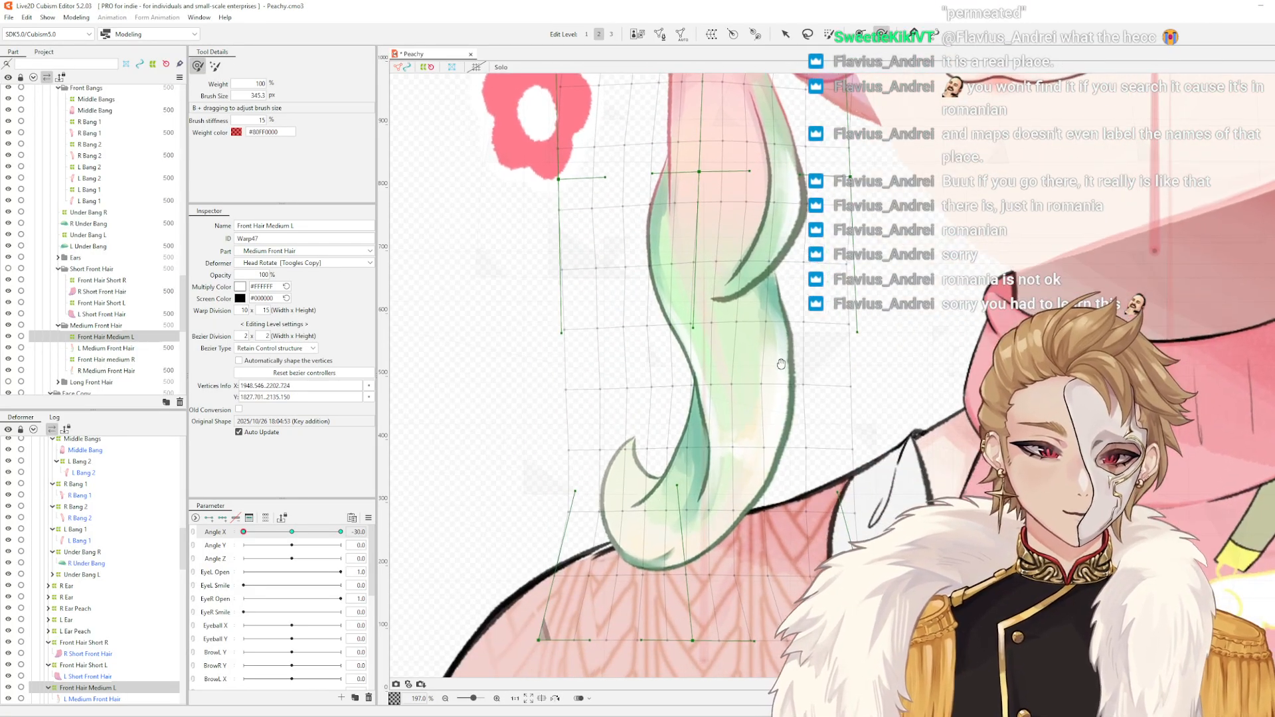
{"action": "left_click_drag", "start_coordinate": [644, 402], "coordinate": [645, 435]}
{"action": "left_click_drag", "start_coordinate": [704, 545], "coordinate": [693, 542]}
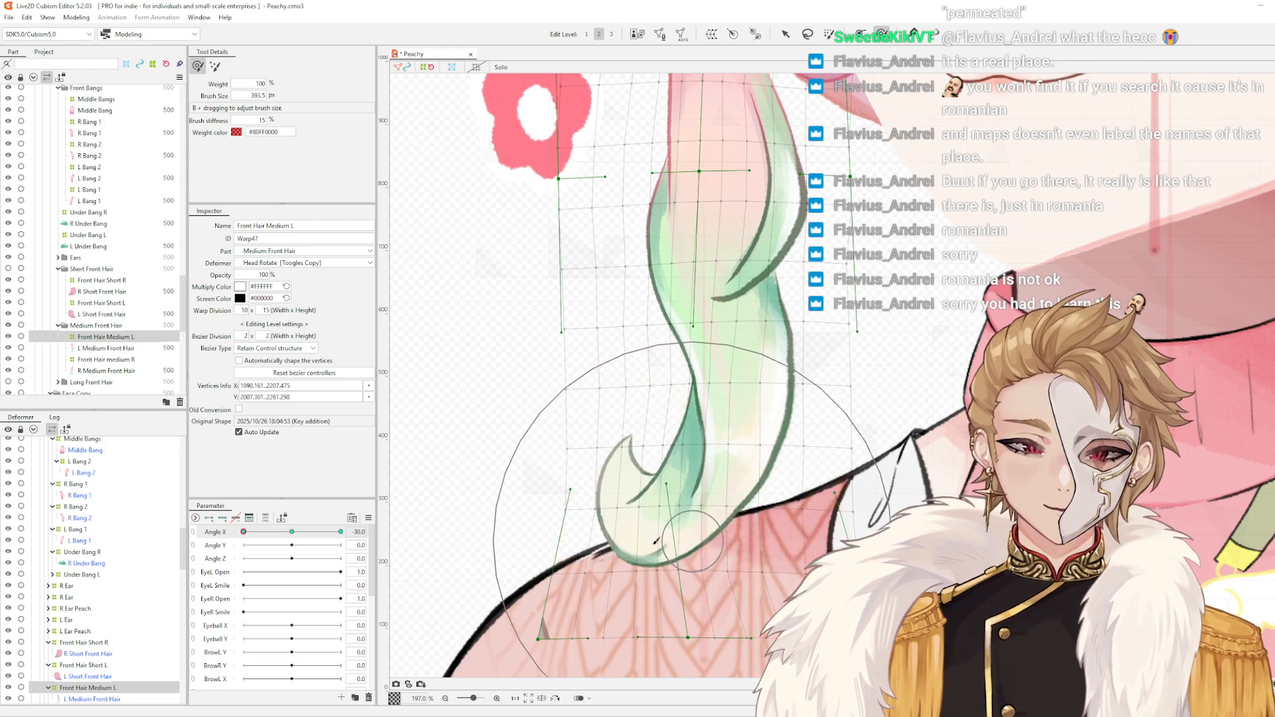
{"action": "left_click_drag", "start_coordinate": [524, 494], "coordinate": [533, 492]}
- Retouch the inner edge of the medium lock's warp beside the bang tip with a brush of about 163 px
{"action": "scroll", "coordinate": [646, 392], "scroll_direction": "down", "scroll_amount": 3}
{"action": "left_click_drag", "start_coordinate": [658, 243], "coordinate": [670, 372]}
{"action": "scroll", "coordinate": [670, 371], "scroll_direction": "up", "scroll_amount": 2}
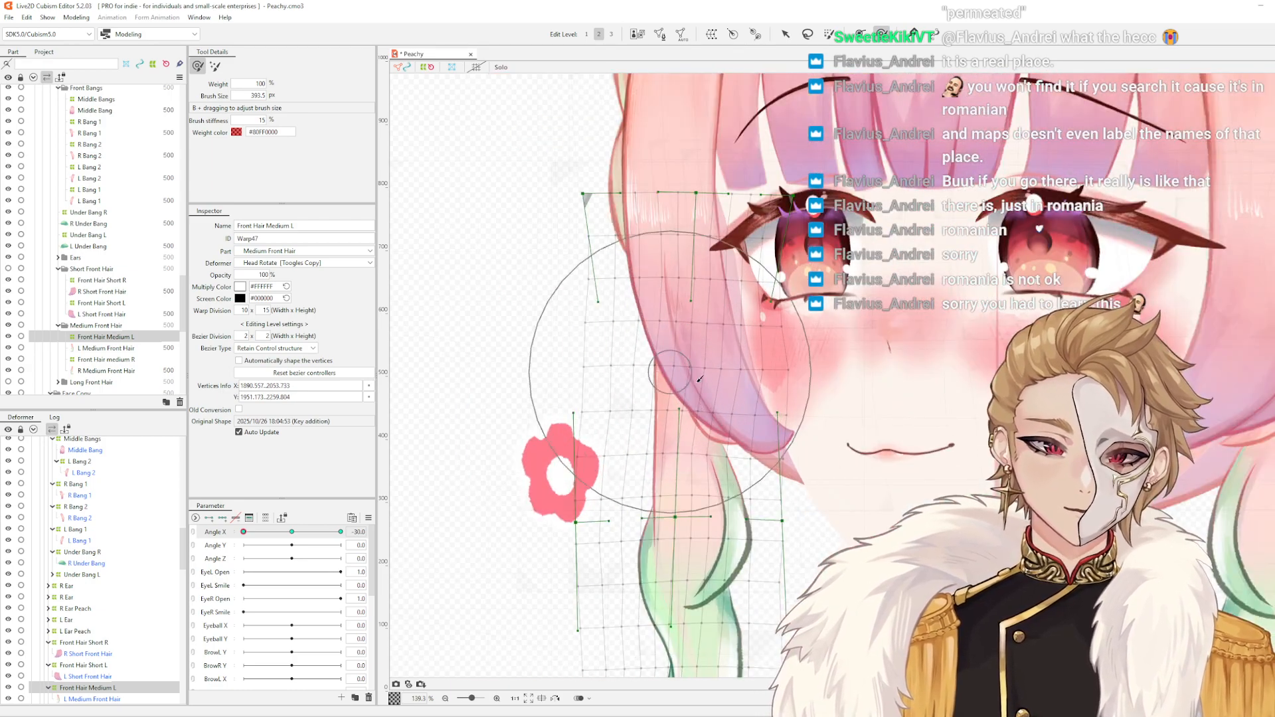
{"action": "scroll", "coordinate": [700, 378], "scroll_direction": "up", "scroll_amount": 2}
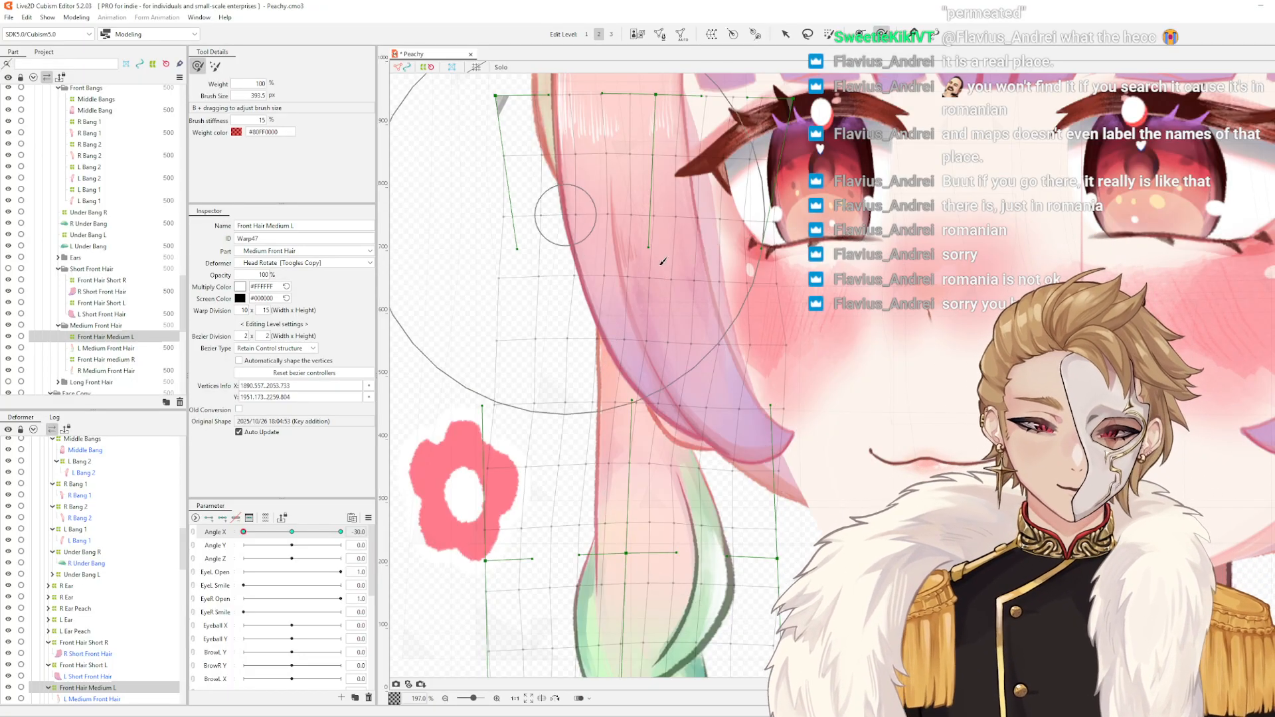
{"action": "mouse_move", "coordinate": [827, 399]}
{"action": "left_mouse_down"}
{"action": "mouse_move", "coordinate": [883, 328]}
{"action": "mouse_move", "coordinate": [946, 309]}
{"action": "mouse_move", "coordinate": [887, 336]}
{"action": "left_mouse_up"}
{"action": "left_click", "coordinate": [884, 364]}
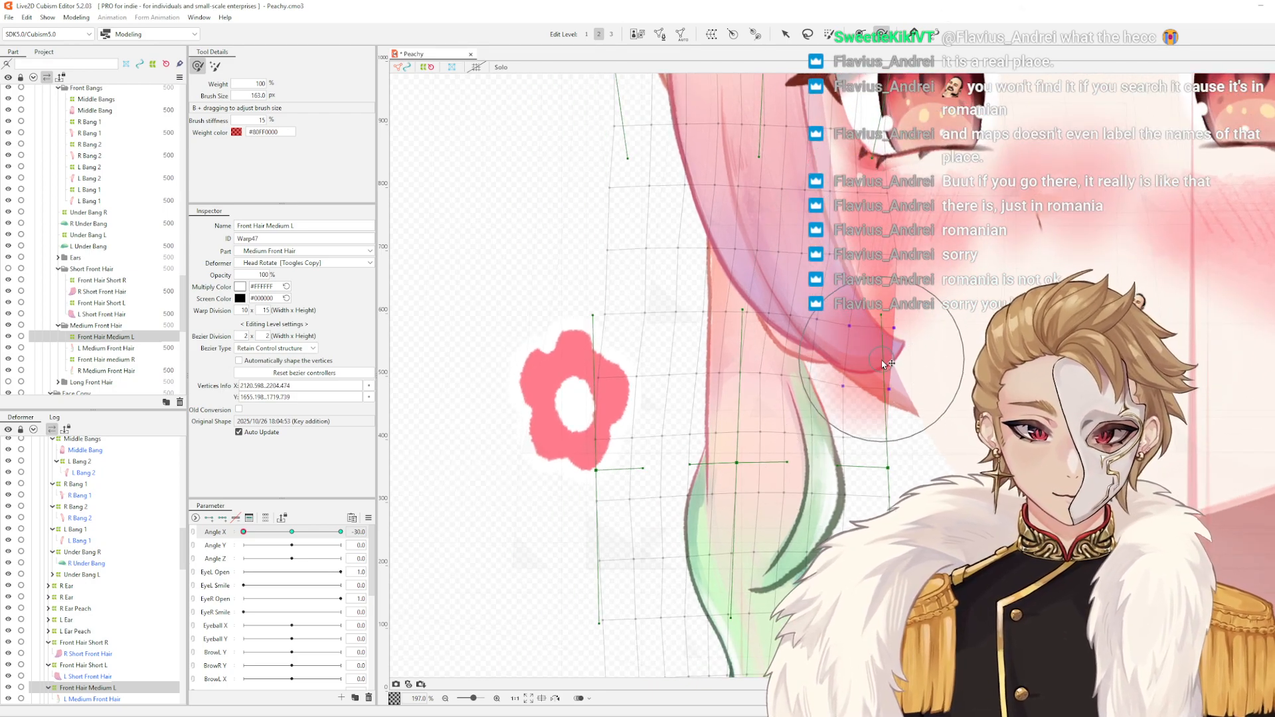
- Nudge the warp's outer side above and below the flower with brushes of about 316 and 357 px
{"action": "scroll", "coordinate": [863, 355], "scroll_direction": "down", "scroll_amount": 3}
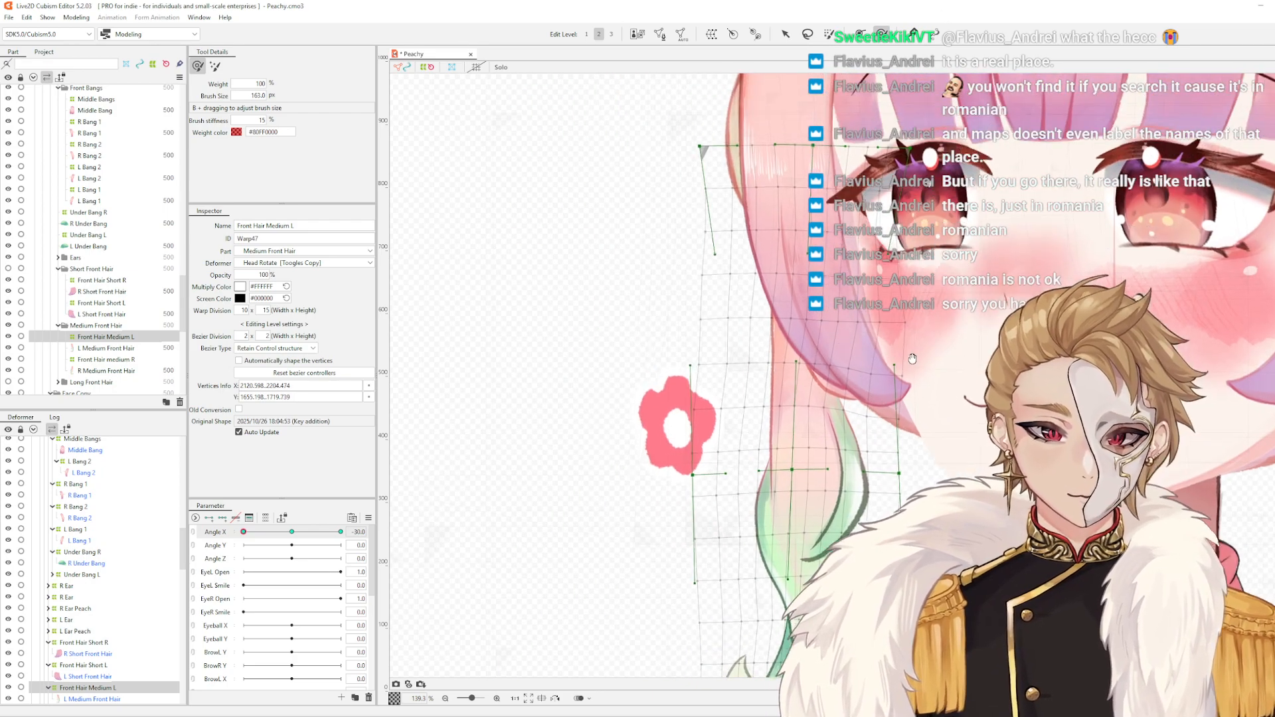
{"action": "left_click_drag", "start_coordinate": [716, 291], "coordinate": [752, 307]}
{"action": "left_click", "coordinate": [750, 325]}
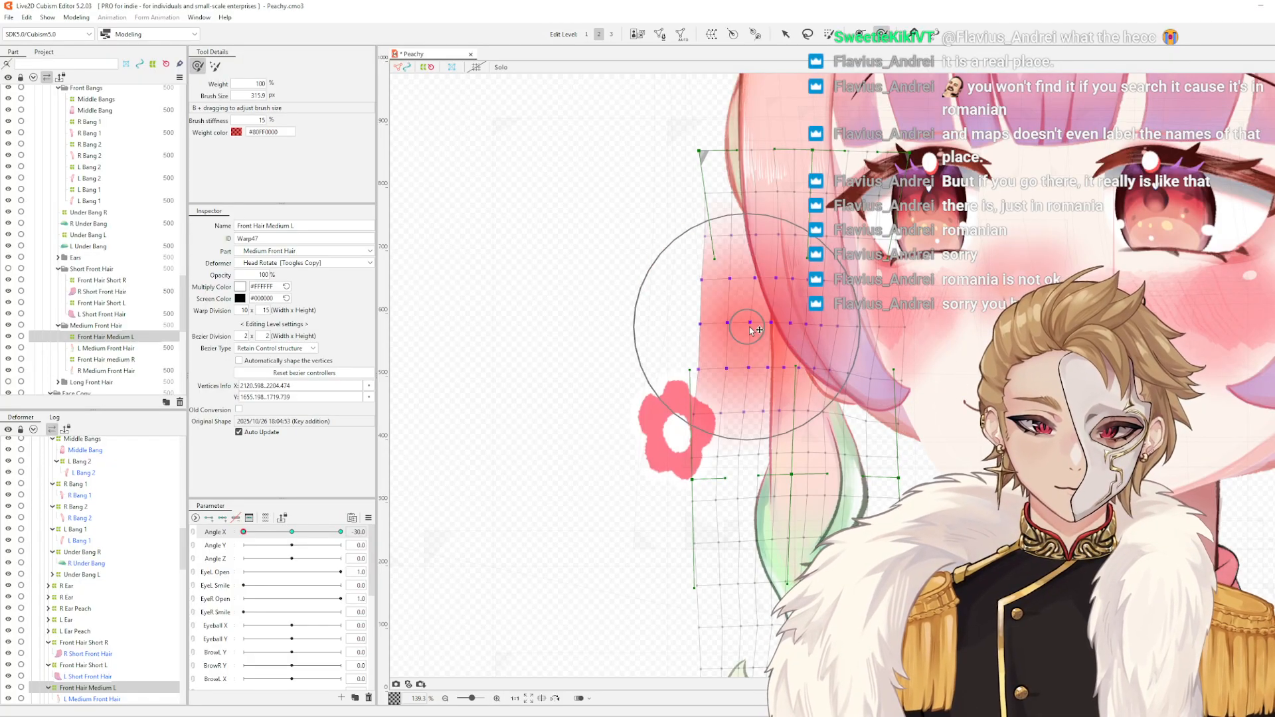
{"action": "scroll", "coordinate": [821, 414], "scroll_direction": "down", "scroll_amount": 2}
{"action": "mouse_move", "coordinate": [747, 492]}
{"action": "left_mouse_down"}
{"action": "mouse_move", "coordinate": [751, 323]}
{"action": "mouse_move", "coordinate": [777, 320]}
{"action": "left_mouse_up"}
{"action": "left_click", "coordinate": [779, 326]}
{"action": "left_click", "coordinate": [779, 326]}
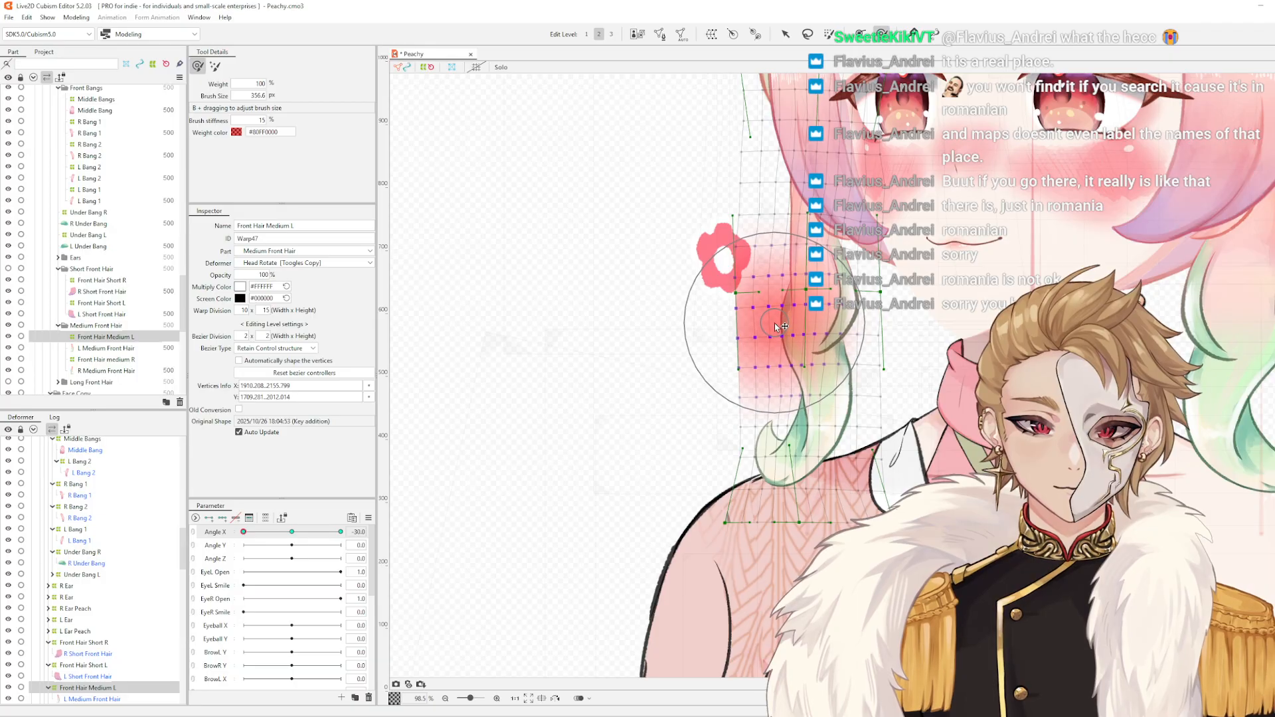
{"action": "left_click_drag", "start_coordinate": [821, 357], "coordinate": [817, 322]}
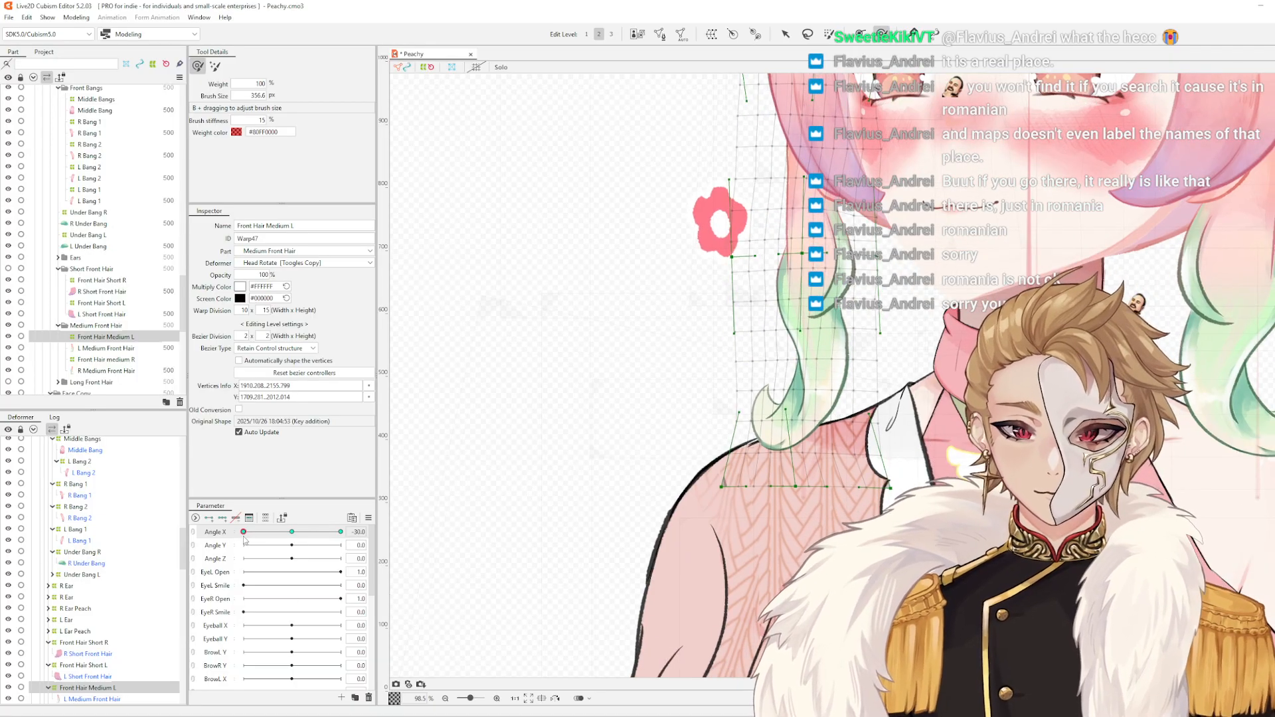
- Nudge the medium lock's inner edge toward the neck at Angle X -30 with a brush of about 433 px
{"action": "mouse_move", "coordinate": [243, 532]}
{"action": "left_mouse_down"}
{"action": "mouse_move", "coordinate": [415, 548]}
{"action": "mouse_move", "coordinate": [229, 553]}
{"action": "left_mouse_up"}
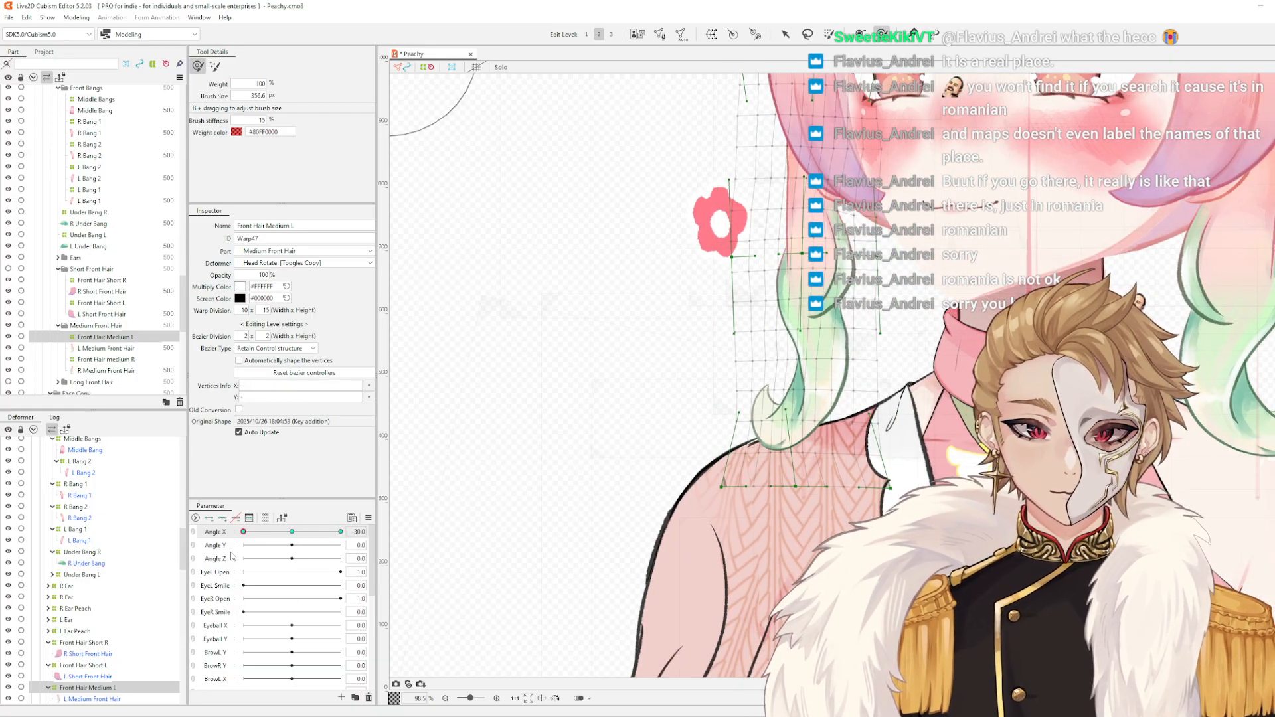
{"action": "key", "text": "b"}
{"action": "left_click_drag", "start_coordinate": [828, 293], "coordinate": [845, 294]}
{"action": "key", "text": "b"}
{"action": "left_click_drag", "start_coordinate": [847, 338], "coordinate": [857, 338]}
{"action": "left_click_drag", "start_coordinate": [856, 338], "coordinate": [861, 339]}
{"action": "scroll", "coordinate": [865, 335], "scroll_direction": "up", "scroll_amount": 6}
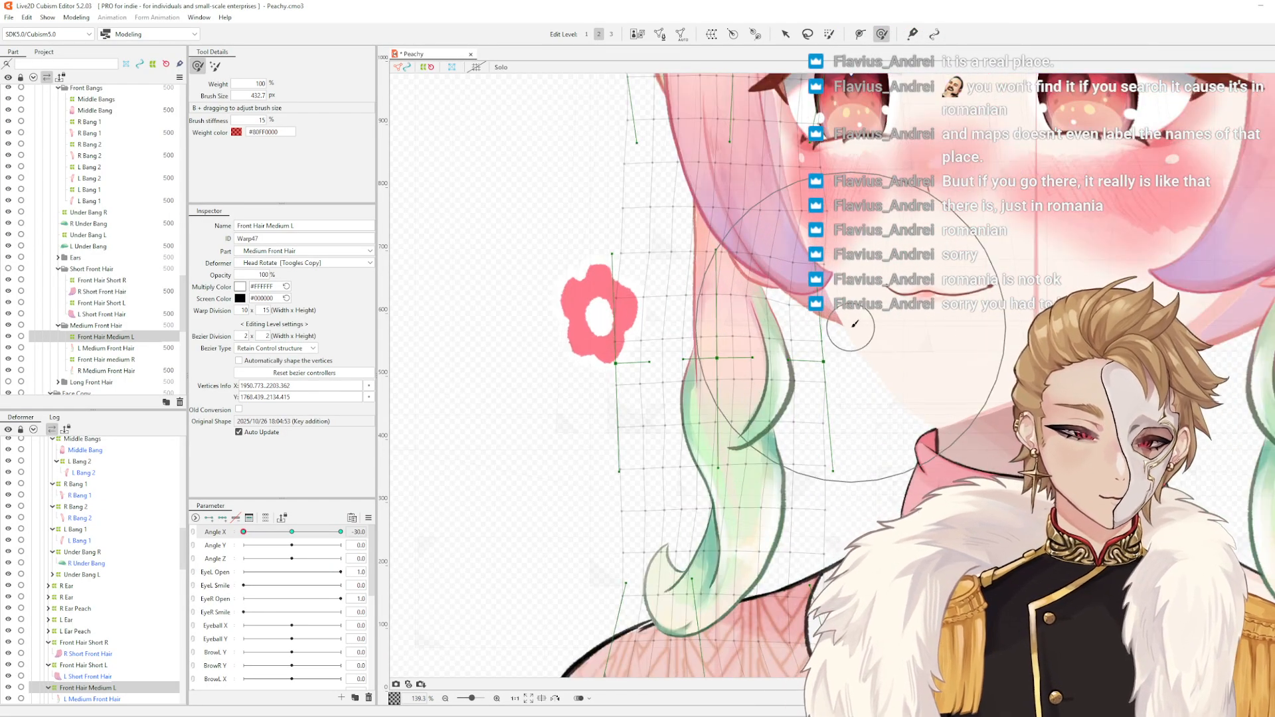
{"action": "scroll", "coordinate": [836, 380], "scroll_direction": "down", "scroll_amount": 6}
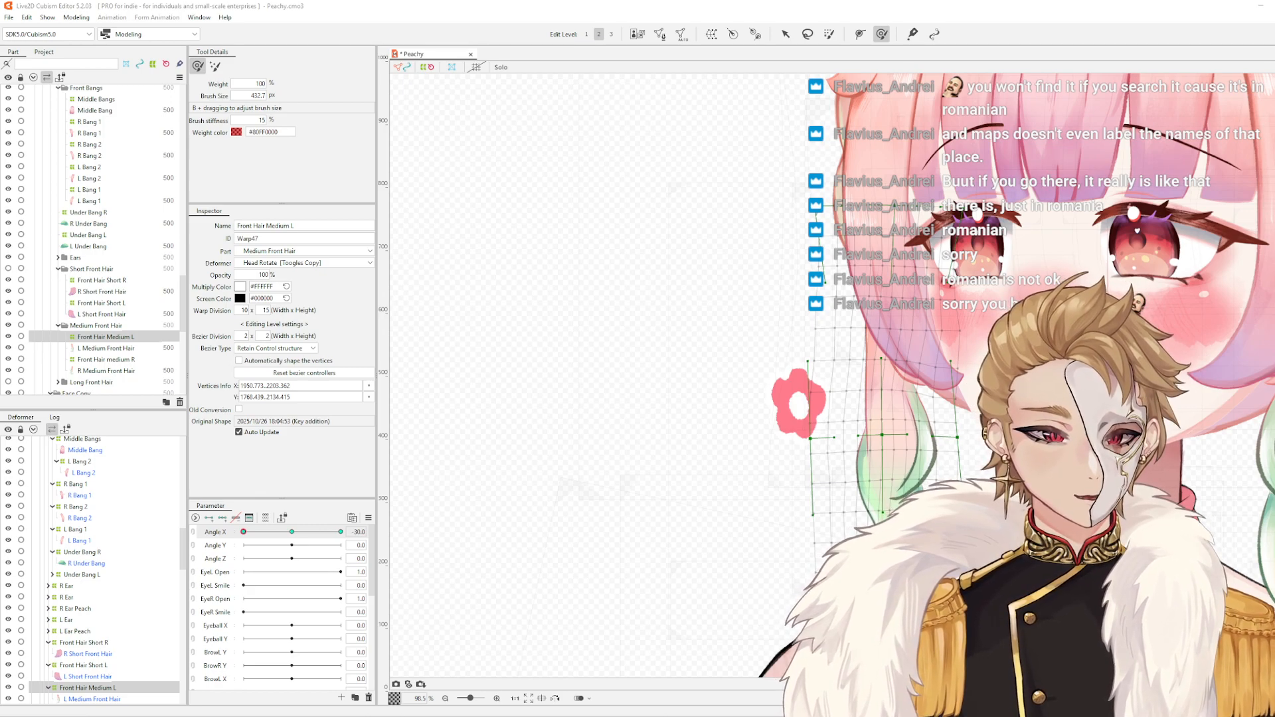
{"action": "mouse_move", "coordinate": [958, 303]}
{"action": "left_mouse_down"}
{"action": "mouse_move", "coordinate": [815, 317]}
{"action": "mouse_move", "coordinate": [775, 293]}
{"action": "left_mouse_up"}
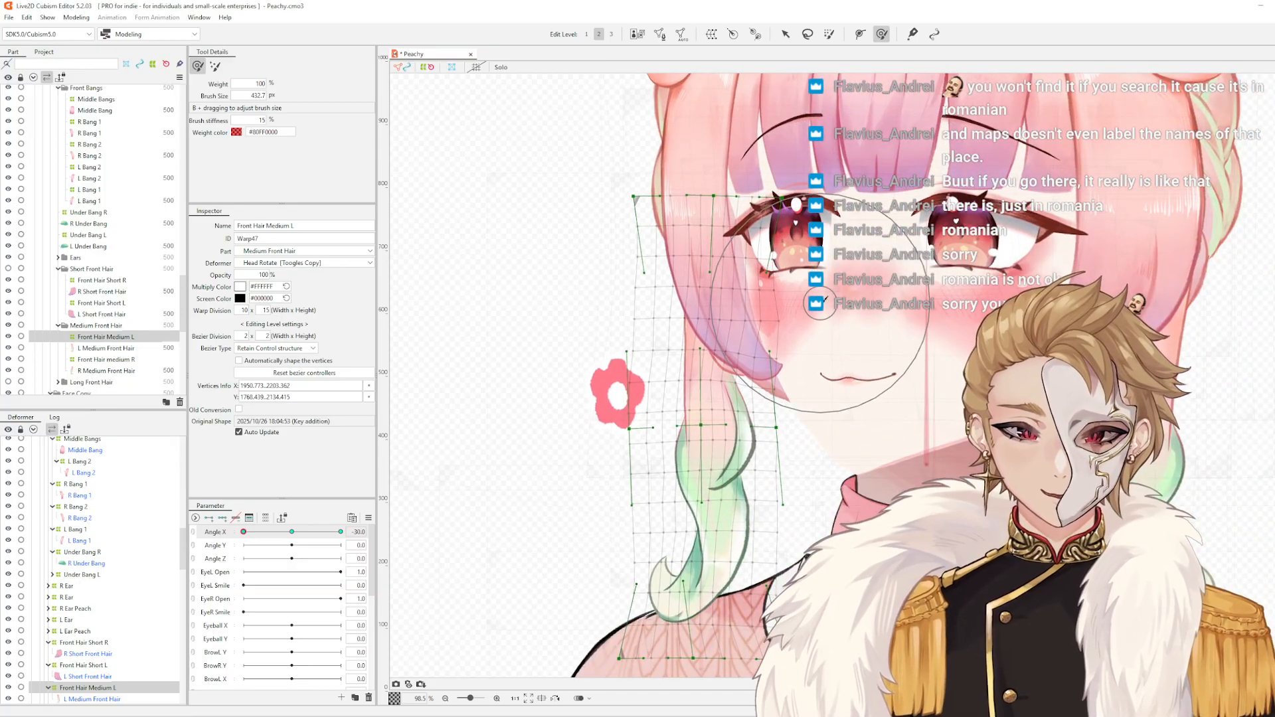
- Set Angle X to 30 and bend the medium lock's upper and middle parts with a brush of about 675 px
{"action": "left_click_drag", "start_coordinate": [244, 532], "coordinate": [340, 532]}
{"action": "scroll", "coordinate": [749, 270], "scroll_direction": "down", "scroll_amount": 5}
{"action": "scroll", "coordinate": [740, 278], "scroll_direction": "up", "scroll_amount": 3}
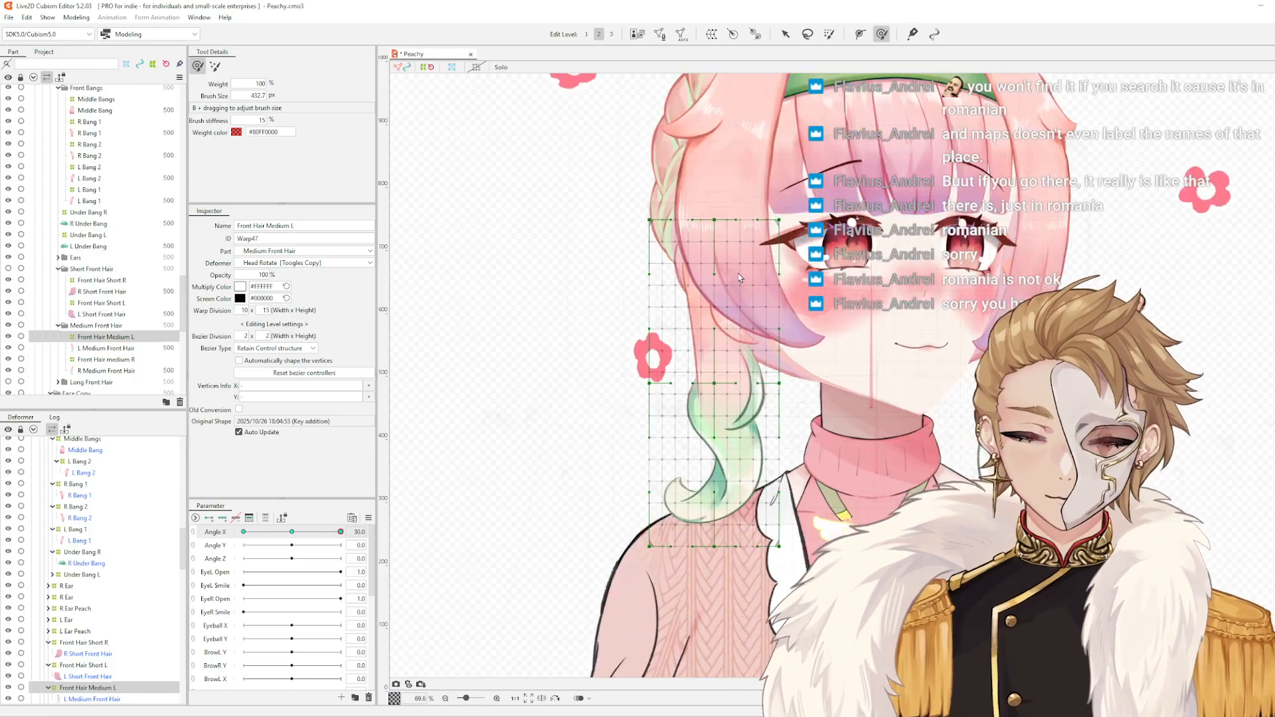
{"action": "mouse_move", "coordinate": [699, 298]}
{"action": "left_mouse_down"}
{"action": "mouse_move", "coordinate": [747, 296]}
{"action": "mouse_move", "coordinate": [697, 278]}
{"action": "mouse_move", "coordinate": [707, 279]}
{"action": "left_mouse_up"}
{"action": "scroll", "coordinate": [711, 276], "scroll_direction": "up", "scroll_amount": 4}
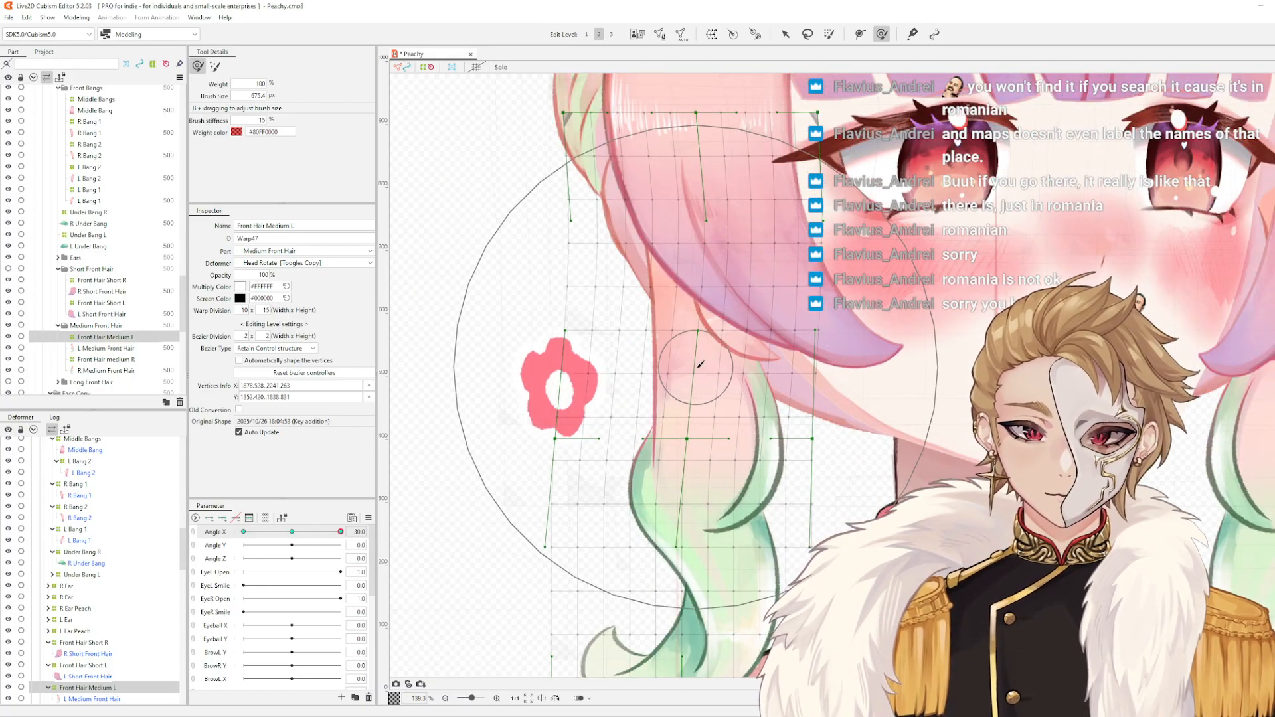
{"action": "mouse_move", "coordinate": [696, 365]}
{"action": "left_mouse_down"}
{"action": "mouse_move", "coordinate": [712, 373]}
{"action": "mouse_move", "coordinate": [736, 291]}
{"action": "left_mouse_up"}
{"action": "mouse_move", "coordinate": [832, 311]}
{"action": "left_mouse_down"}
{"action": "mouse_move", "coordinate": [813, 265]}
{"action": "mouse_move", "coordinate": [818, 323]}
{"action": "left_mouse_up"}
{"action": "left_click_drag", "start_coordinate": [850, 370], "coordinate": [934, 276]}
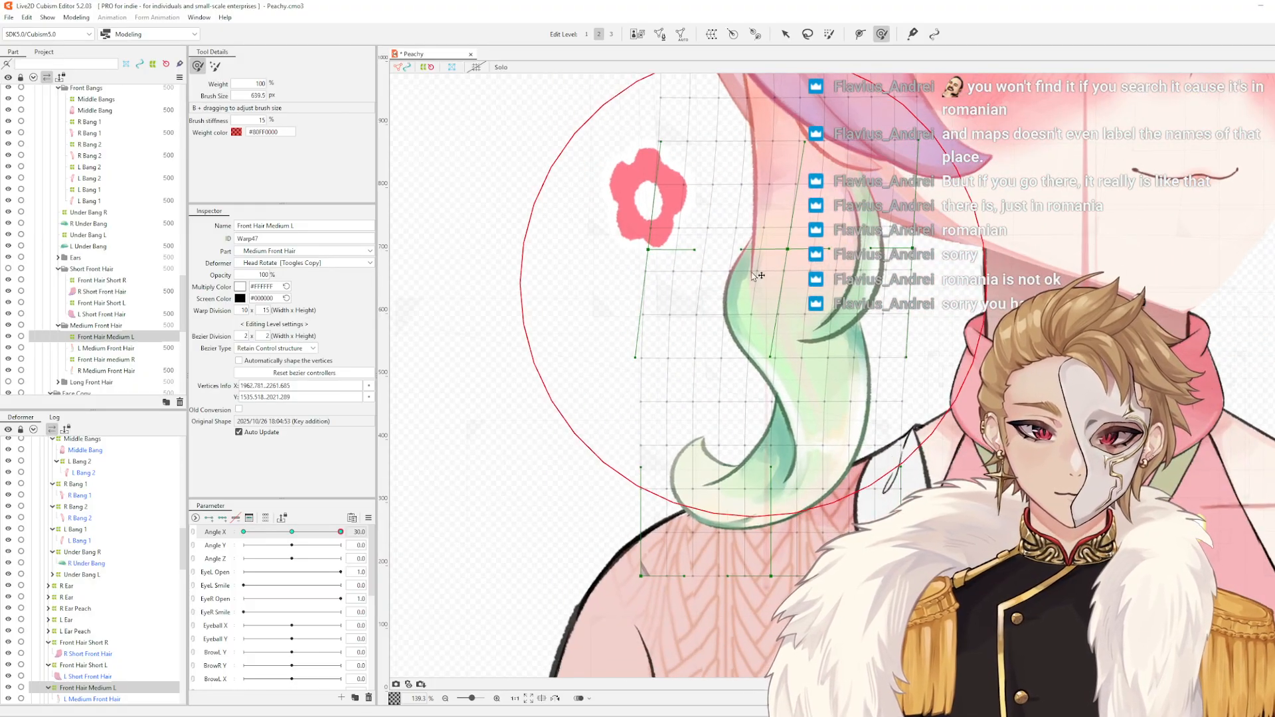
- Shift the lock's lower length and curled tip toward the neck at Angle X 30 with brushes of about 640, 600 and 505 px
{"action": "left_click_drag", "start_coordinate": [736, 297], "coordinate": [717, 297]}
{"action": "left_click_drag", "start_coordinate": [783, 322], "coordinate": [802, 321]}
{"action": "mouse_move", "coordinate": [904, 292]}
{"action": "left_mouse_down"}
{"action": "mouse_move", "coordinate": [891, 292]}
{"action": "mouse_move", "coordinate": [905, 320]}
{"action": "left_mouse_up"}
{"action": "left_click_drag", "start_coordinate": [793, 379], "coordinate": [807, 380]}
{"action": "left_click_drag", "start_coordinate": [806, 456], "coordinate": [819, 456]}
{"action": "left_click_drag", "start_coordinate": [671, 425], "coordinate": [691, 424]}
{"action": "left_click_drag", "start_coordinate": [693, 523], "coordinate": [708, 529]}
{"action": "left_click_drag", "start_coordinate": [903, 483], "coordinate": [916, 483]}
{"action": "left_click_drag", "start_coordinate": [808, 544], "coordinate": [812, 544]}
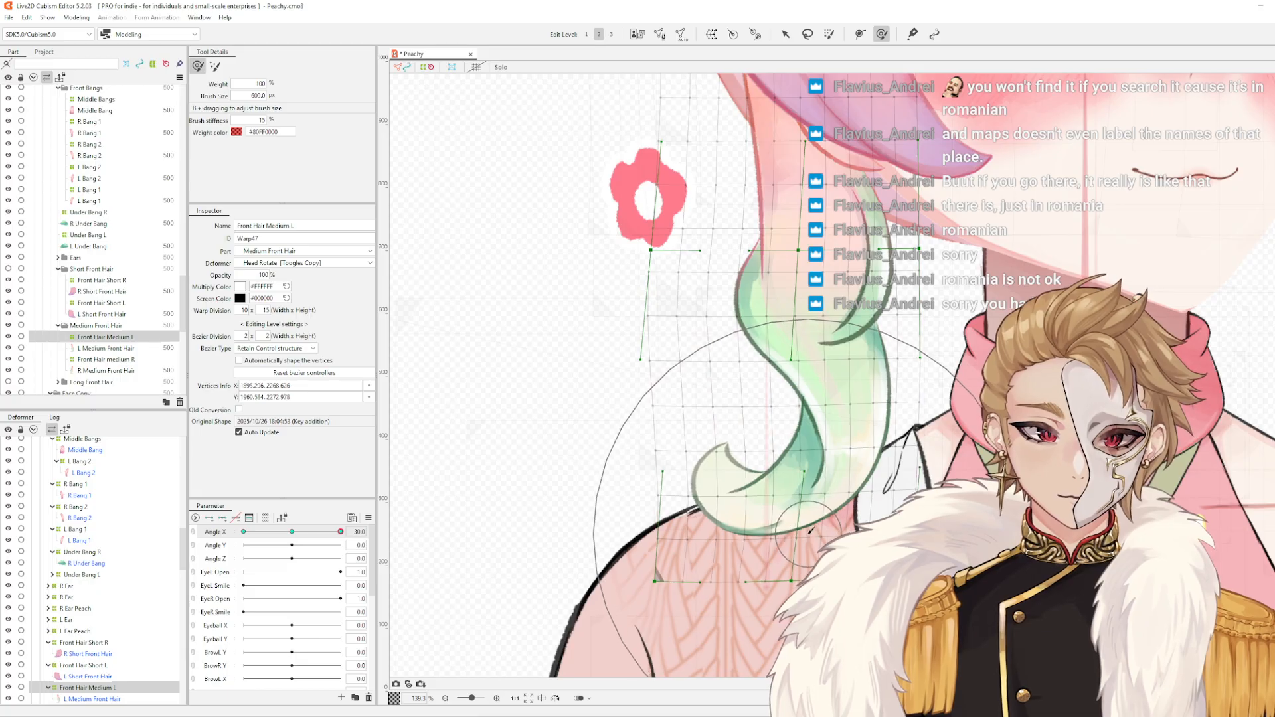
{"action": "left_click_drag", "start_coordinate": [700, 449], "coordinate": [666, 449]}
{"action": "left_click_drag", "start_coordinate": [658, 492], "coordinate": [669, 497]}
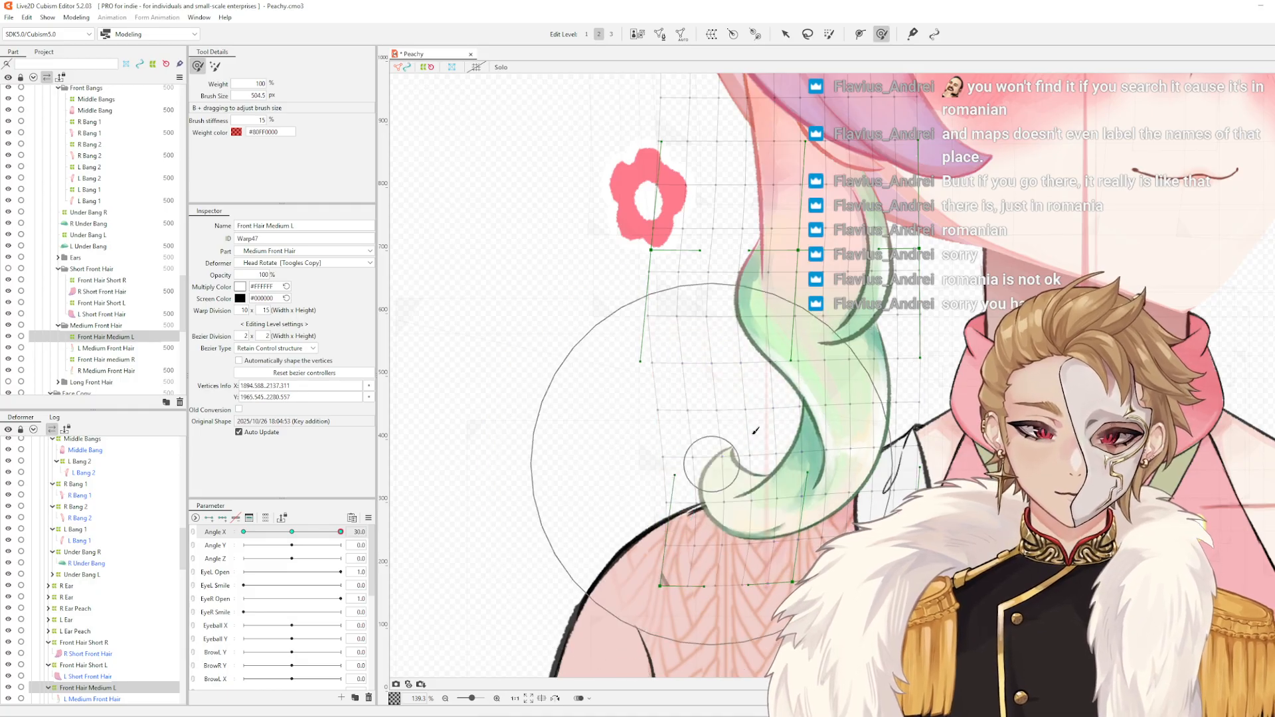
- Return Angle X to -30 and adjust the overall shape of the medium lock with a brush of about 925 px
{"action": "scroll", "coordinate": [760, 426], "scroll_direction": "down", "scroll_amount": 3}
{"action": "left_click_drag", "start_coordinate": [741, 397], "coordinate": [769, 452]}
{"action": "left_click_drag", "start_coordinate": [341, 532], "coordinate": [514, 539]}
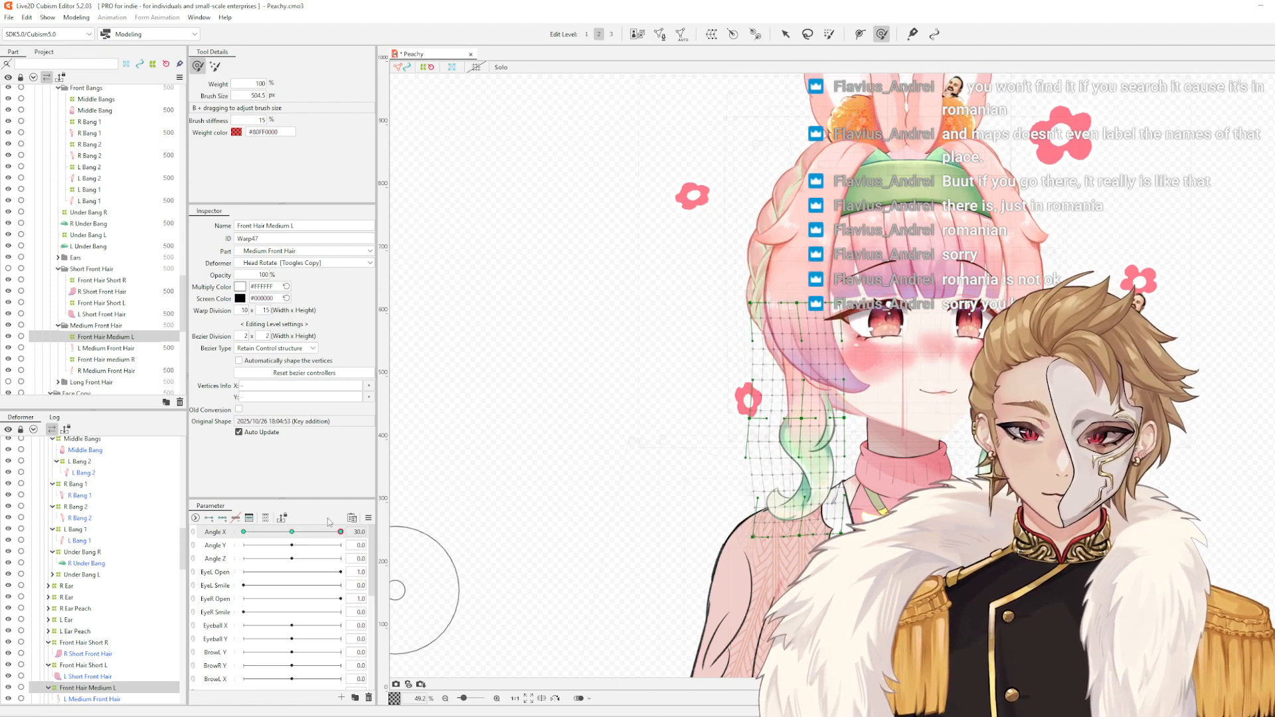
{"action": "left_click_drag", "start_coordinate": [328, 523], "coordinate": [224, 541]}
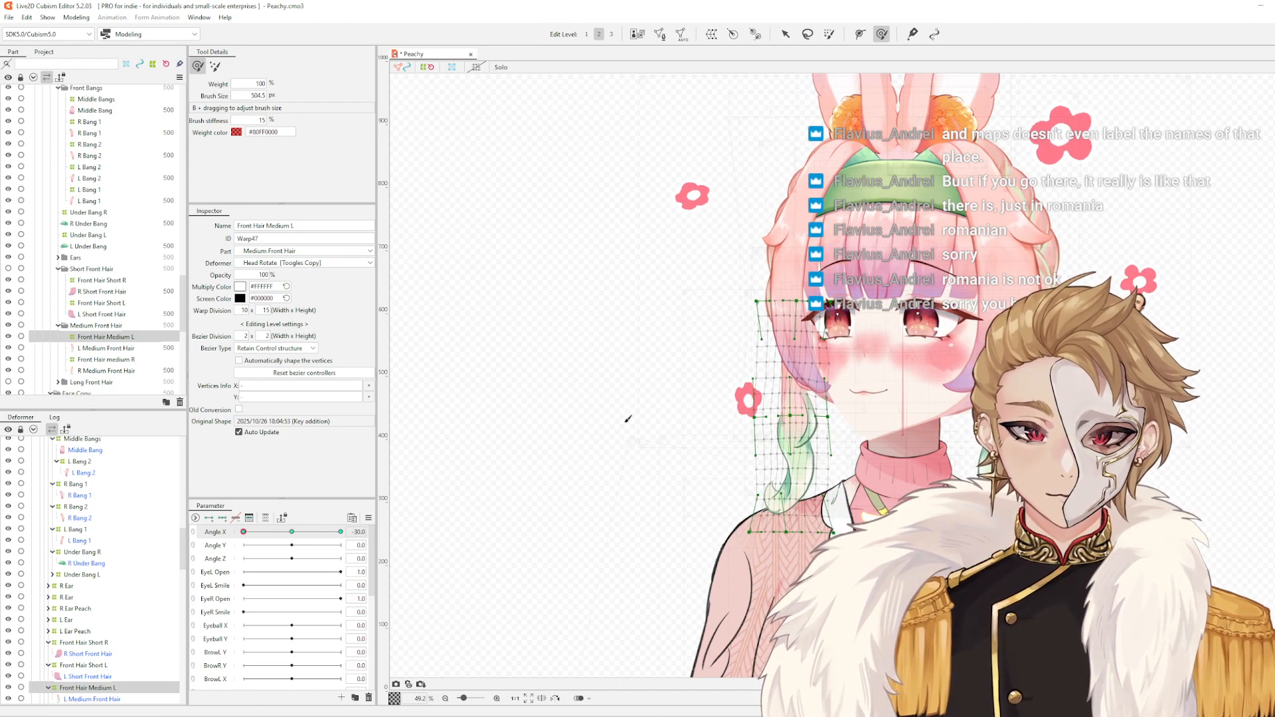
{"action": "key", "text": "b"}
{"action": "mouse_move", "coordinate": [826, 342]}
{"action": "left_mouse_down"}
{"action": "mouse_move", "coordinate": [792, 400]}
{"action": "mouse_move", "coordinate": [774, 362]}
{"action": "left_mouse_up"}
{"action": "scroll", "coordinate": [813, 352], "scroll_direction": "up", "scroll_amount": 6}
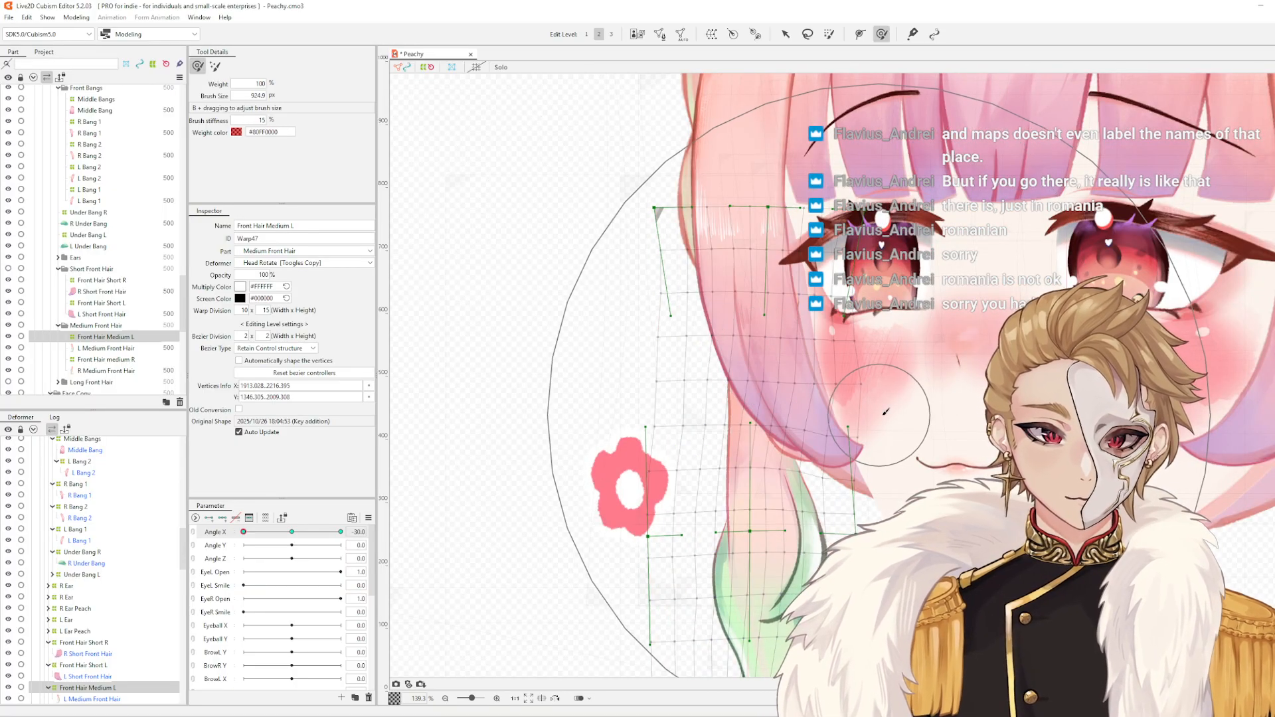
- Refine the medium lock's inner edge from the cheek down to the shoulder with a brush of about 411 px
{"action": "key", "text": "b"}
{"action": "mouse_move", "coordinate": [864, 133]}
{"action": "left_mouse_down"}
{"action": "mouse_move", "coordinate": [841, 216]}
{"action": "mouse_move", "coordinate": [854, 253]}
{"action": "left_mouse_up"}
{"action": "left_click_drag", "start_coordinate": [824, 497], "coordinate": [883, 310]}
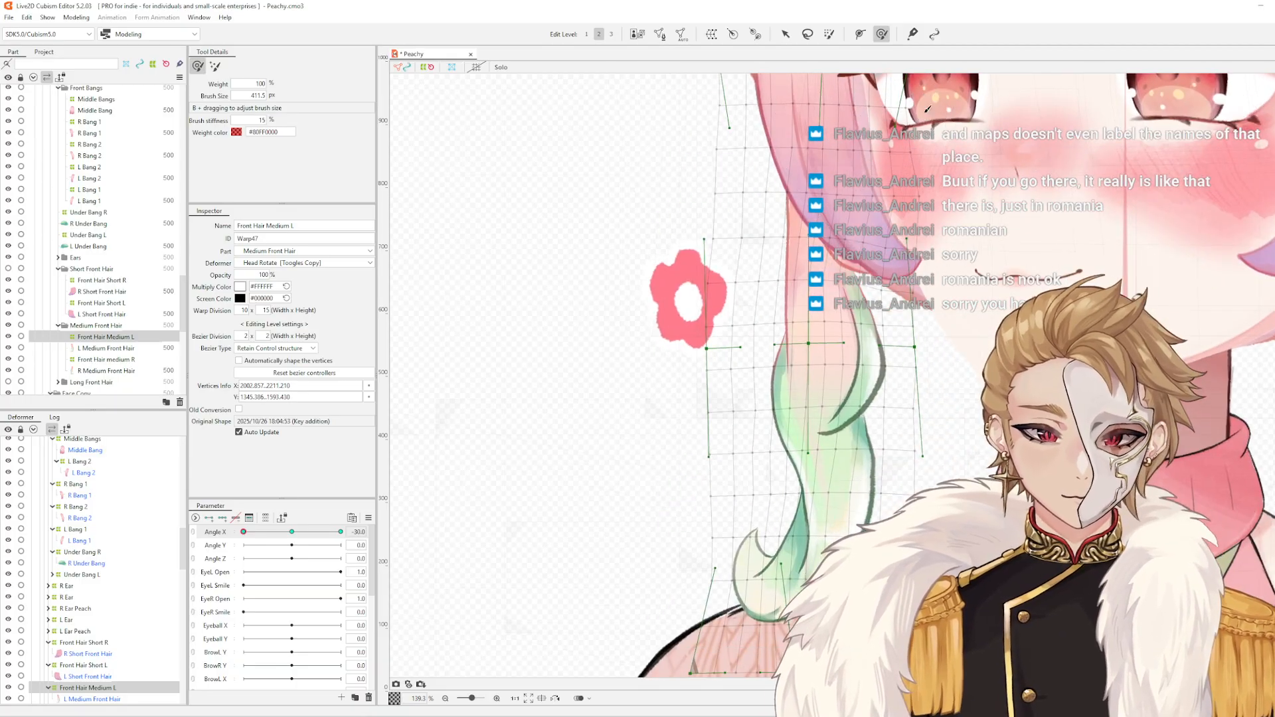
{"action": "scroll", "coordinate": [883, 311], "scroll_direction": "down", "scroll_amount": 2}
{"action": "key", "text": "b"}
{"action": "left_click_drag", "start_coordinate": [891, 382], "coordinate": [896, 356]}
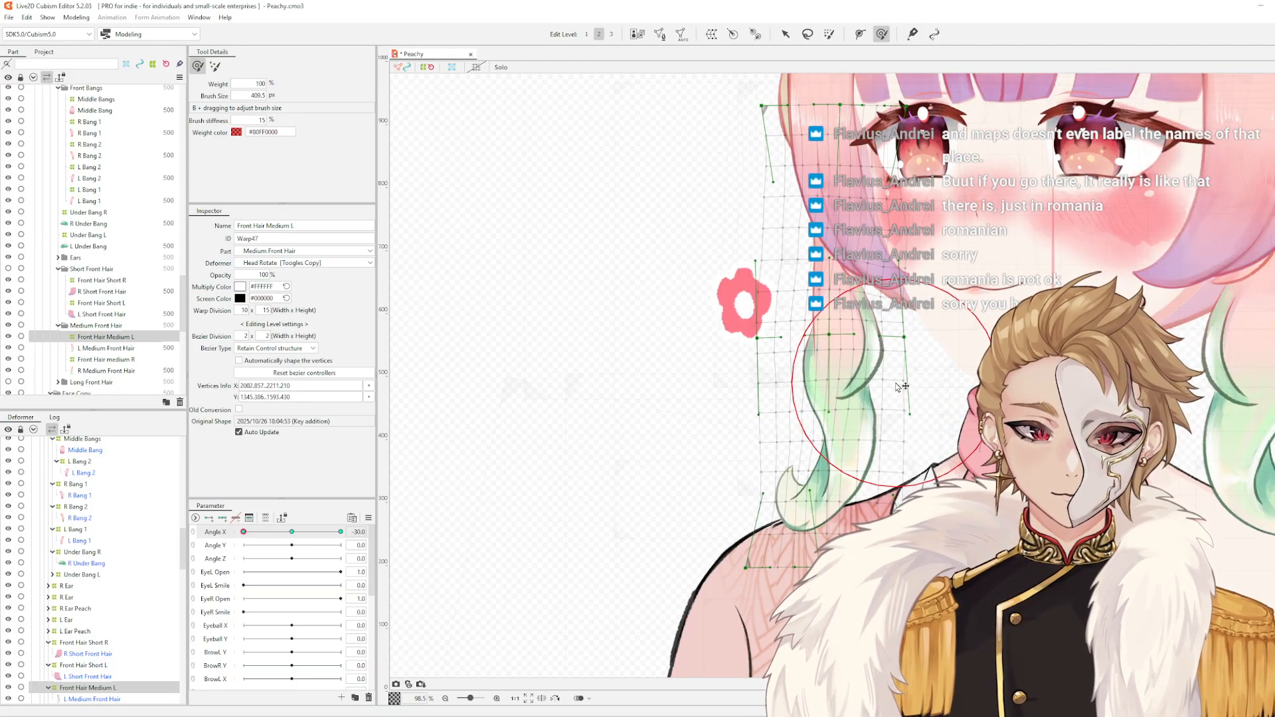
- Examine the medium lock's wavy lower length and curled tip at Angle X -30, and clear the selection
{"action": "scroll", "coordinate": [856, 408], "scroll_direction": "up", "scroll_amount": 5}
{"action": "key", "text": "v"}
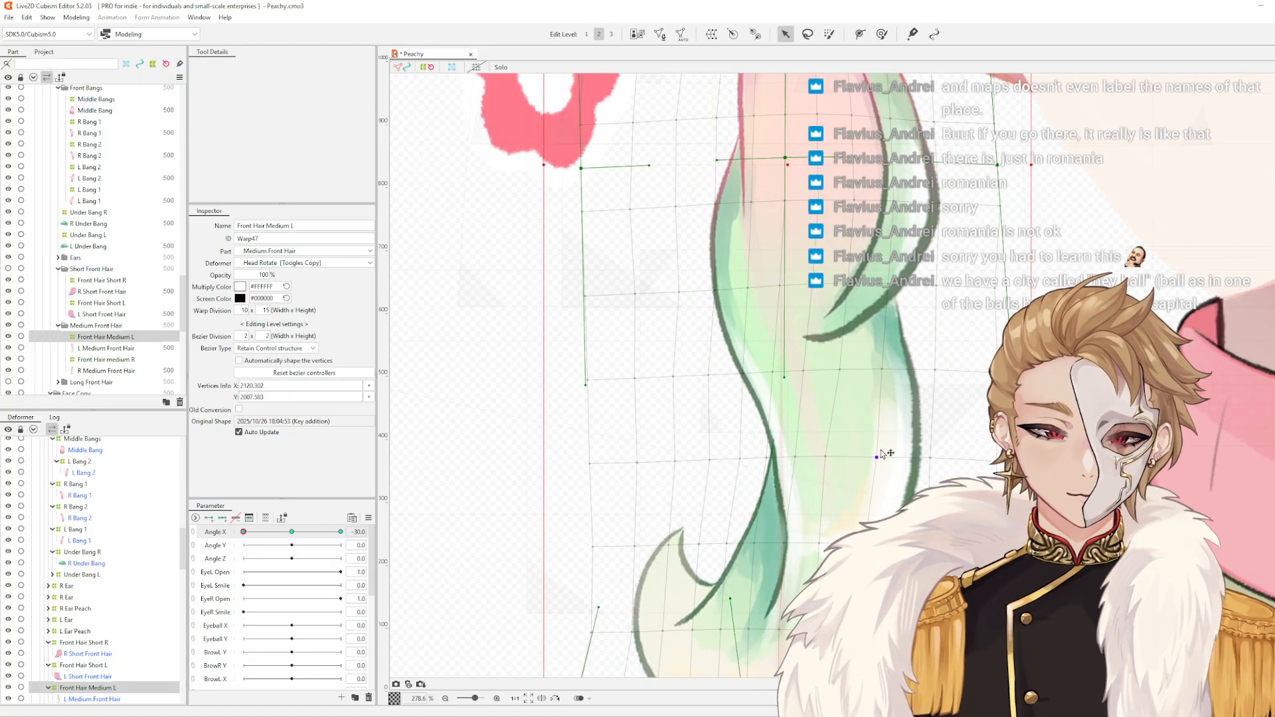
{"action": "scroll", "coordinate": [903, 411], "scroll_direction": "down", "scroll_amount": 3}
{"action": "left_click_drag", "start_coordinate": [903, 413], "coordinate": [857, 399]}
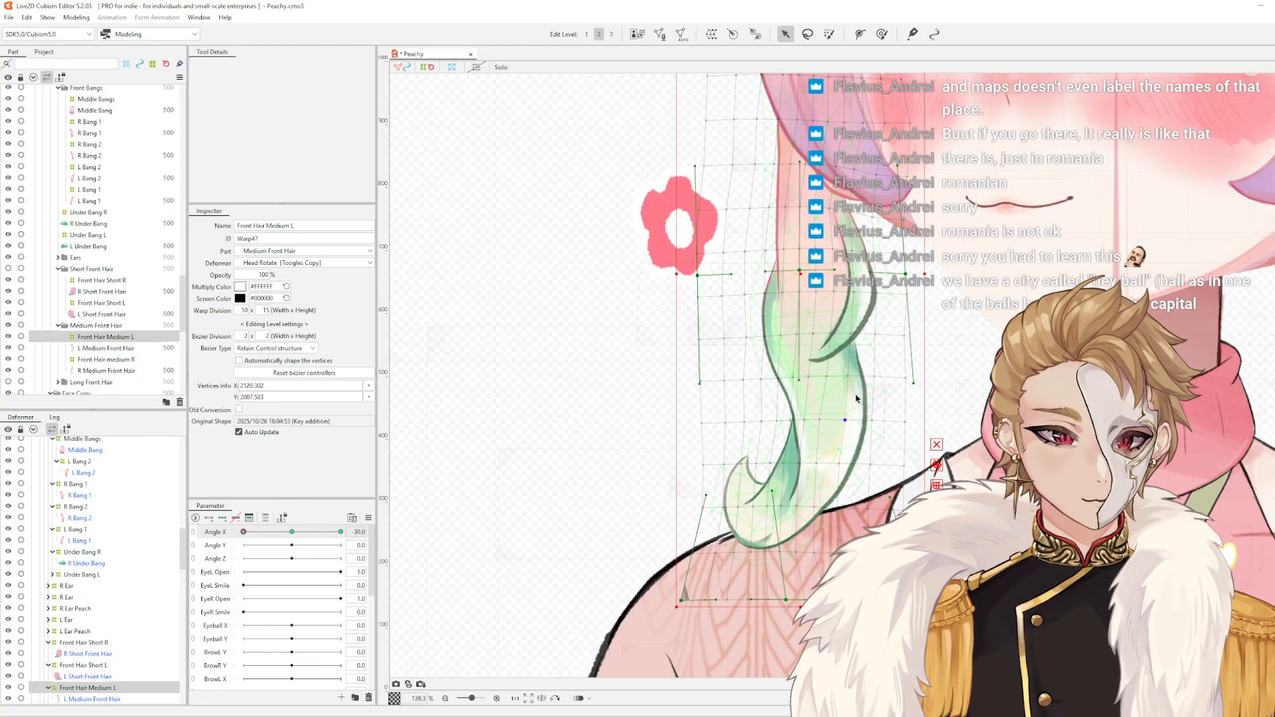
{"action": "left_click_drag", "start_coordinate": [857, 396], "coordinate": [881, 387]}
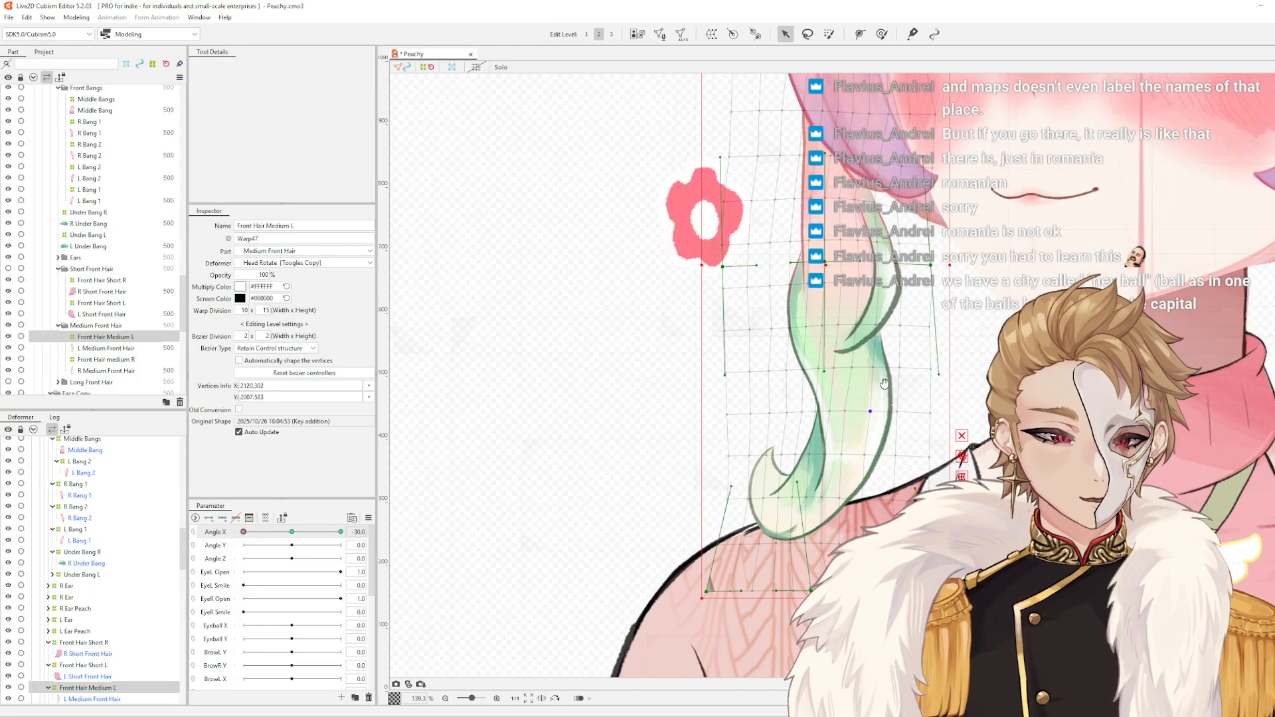
{"action": "scroll", "coordinate": [881, 381], "scroll_direction": "up", "scroll_amount": 1}
{"action": "scroll", "coordinate": [857, 398], "scroll_direction": "down", "scroll_amount": 1}
{"action": "left_click", "coordinate": [638, 385]}
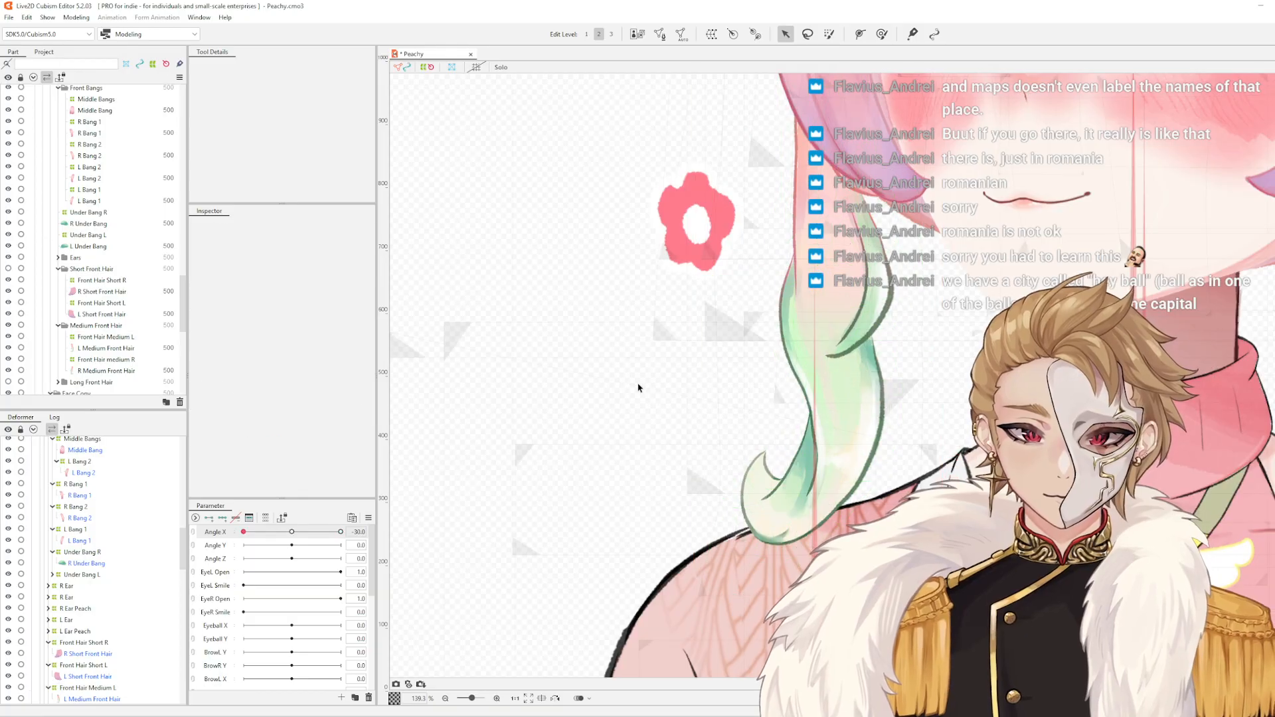
{"action": "scroll", "coordinate": [657, 419], "scroll_direction": "up", "scroll_amount": 2}
{"action": "scroll", "coordinate": [732, 427], "scroll_direction": "down", "scroll_amount": 2}
- Reselect the medium lock's warp and retouch its shape at Angle X -30 with a brush of about 170 px
{"action": "left_click", "coordinate": [735, 426]}
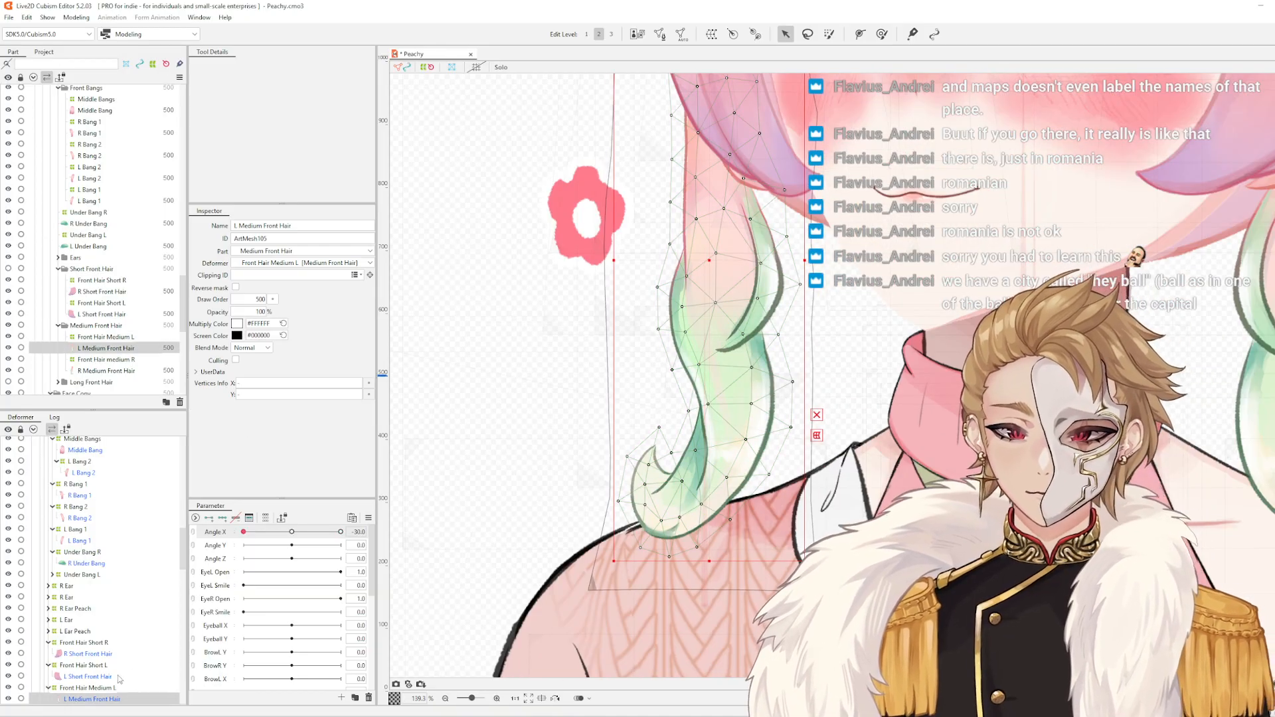
{"action": "left_click", "coordinate": [714, 436]}
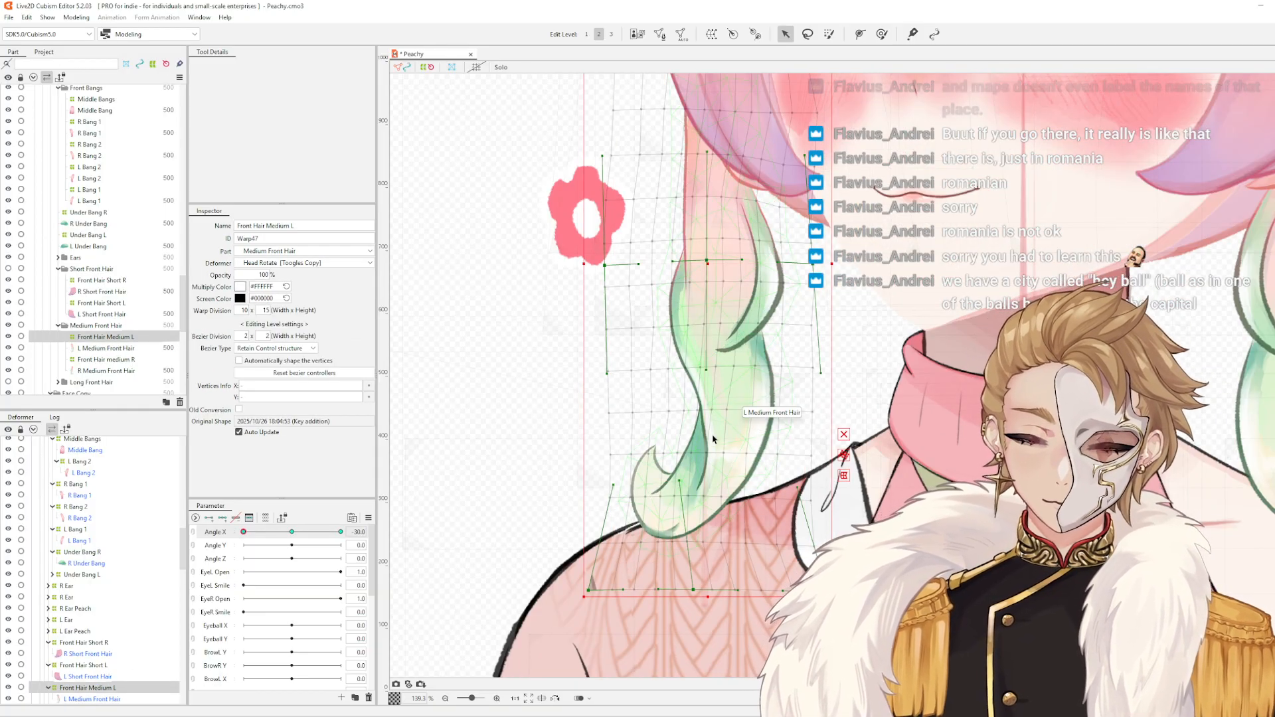
{"action": "key", "text": "b"}
{"action": "mouse_move", "coordinate": [720, 446]}
{"action": "left_mouse_down"}
{"action": "mouse_move", "coordinate": [718, 427]}
{"action": "mouse_move", "coordinate": [701, 493]}
{"action": "mouse_move", "coordinate": [713, 442]}
{"action": "mouse_move", "coordinate": [721, 451]}
{"action": "left_mouse_up"}
{"action": "scroll", "coordinate": [783, 428], "scroll_direction": "down", "scroll_amount": 3}
{"action": "left_click", "coordinate": [812, 413]}
{"action": "left_click_drag", "start_coordinate": [824, 389], "coordinate": [862, 418]}
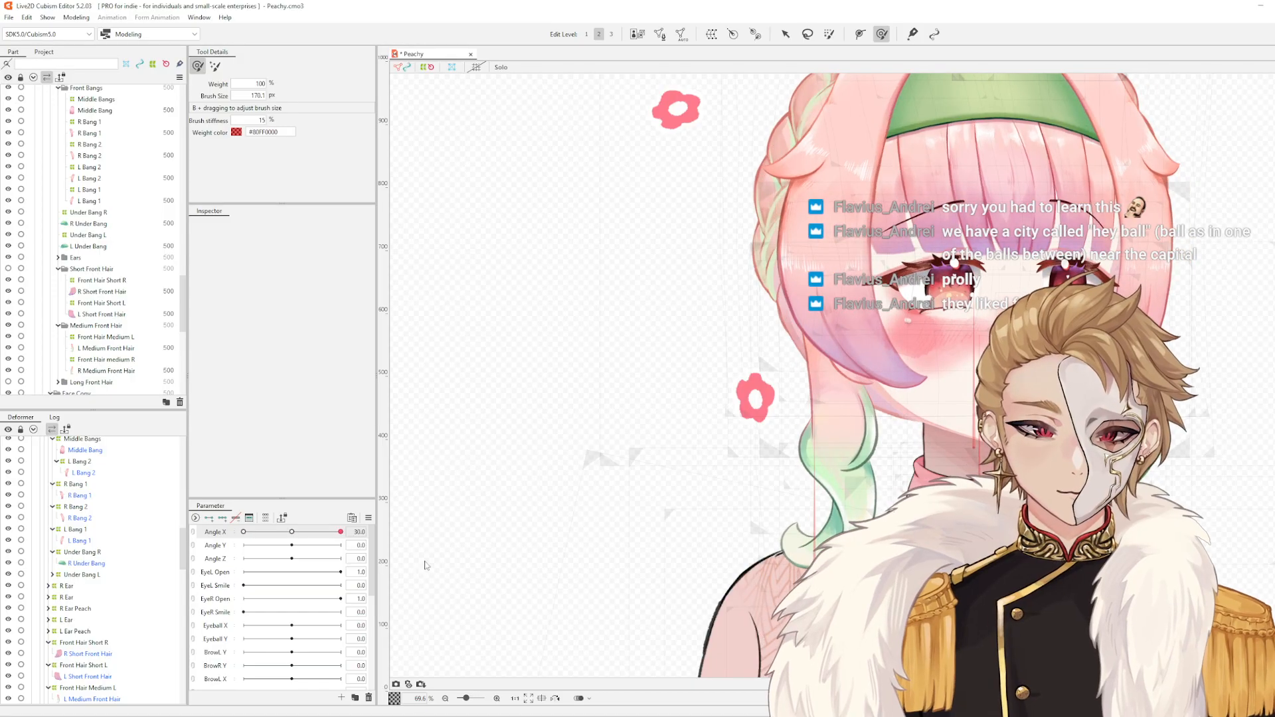
- Set Angle X to 30 and adjust the Front Hair Medium L warp beside the cheek with a brush of about 460 px
{"action": "left_click", "coordinate": [341, 532]}
{"action": "left_click", "coordinate": [841, 417]}
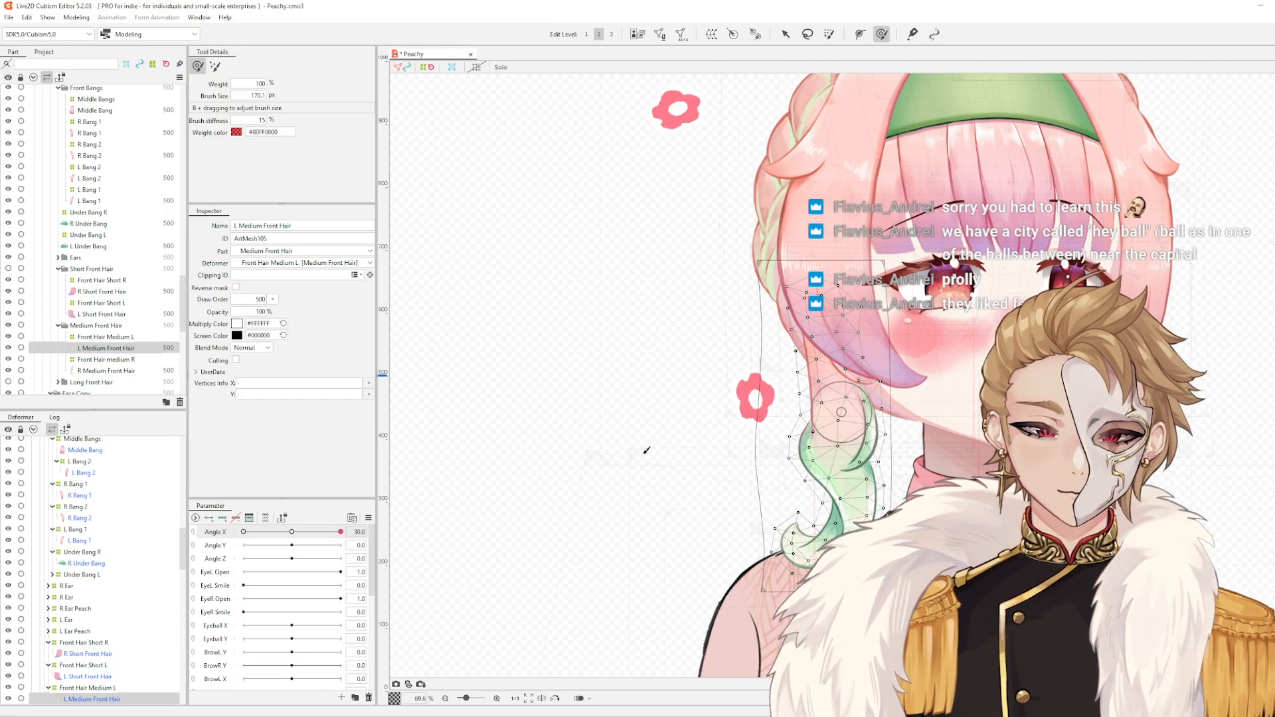
{"action": "left_click", "coordinate": [87, 689]}
{"action": "scroll", "coordinate": [840, 338], "scroll_direction": "up", "scroll_amount": 3}
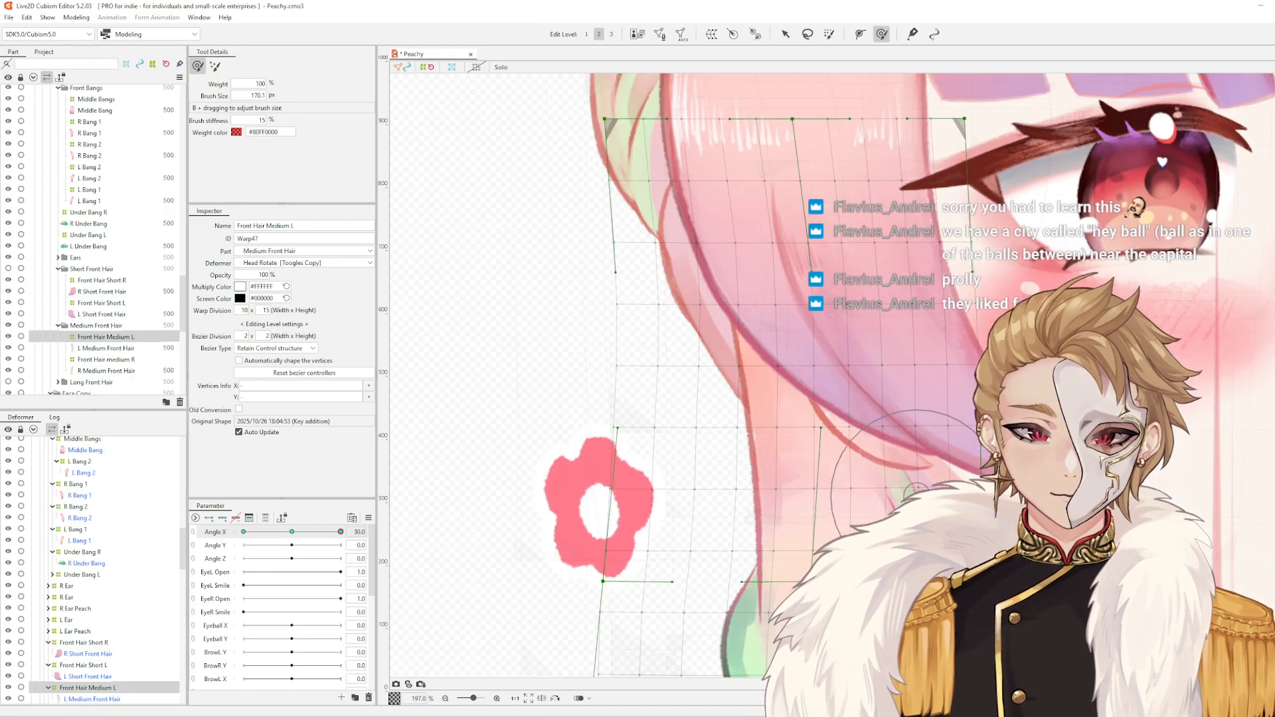
{"action": "scroll", "coordinate": [952, 427], "scroll_direction": "down", "scroll_amount": 2}
{"action": "mouse_move", "coordinate": [952, 427]}
{"action": "left_mouse_down"}
{"action": "mouse_move", "coordinate": [952, 449]}
{"action": "mouse_move", "coordinate": [943, 368]}
{"action": "mouse_move", "coordinate": [971, 478]}
{"action": "left_mouse_up"}
{"action": "key", "text": "b"}
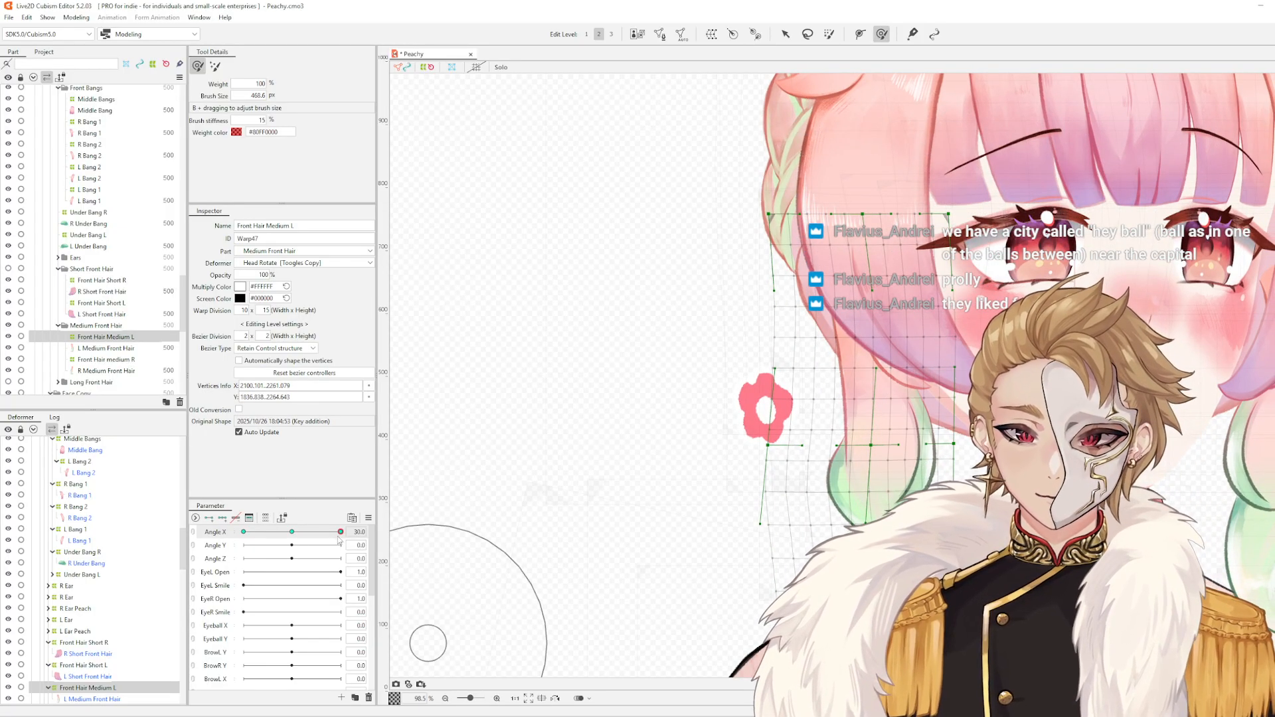
- Sweep Angle X between -30 and 30 to check the medium lock's movement, return it to 0 and deselect the warp
{"action": "left_click_drag", "start_coordinate": [341, 532], "coordinate": [684, 573]}
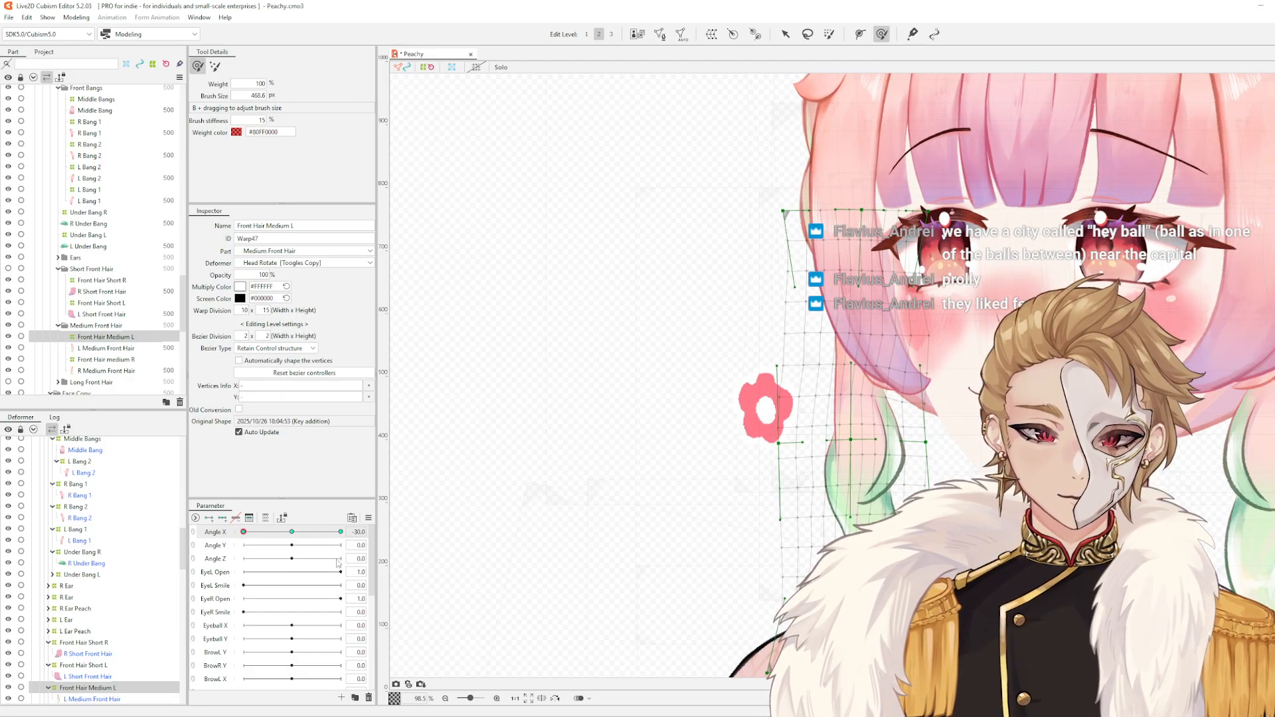
{"action": "scroll", "coordinate": [841, 447], "scroll_direction": "down", "scroll_amount": 5}
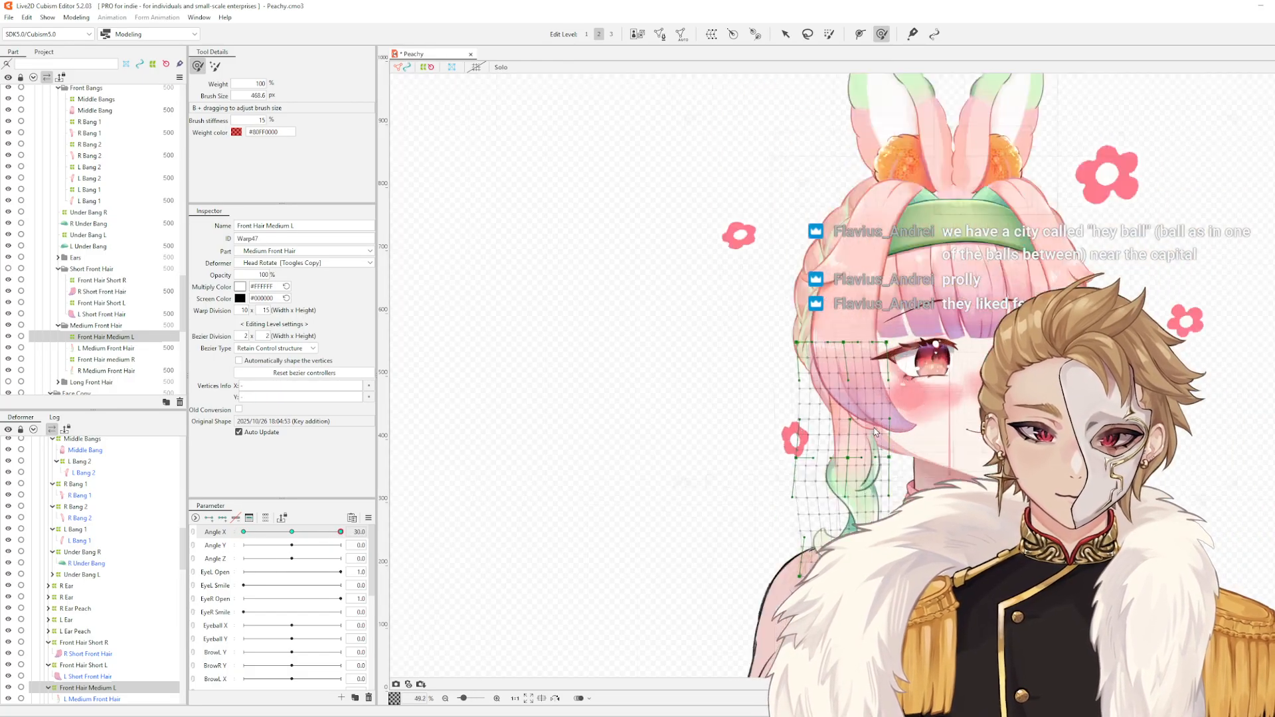
{"action": "scroll", "coordinate": [896, 421], "scroll_direction": "up", "scroll_amount": 5}
{"action": "left_click_drag", "start_coordinate": [983, 443], "coordinate": [859, 392]}
{"action": "scroll", "coordinate": [861, 391], "scroll_direction": "down", "scroll_amount": 3}
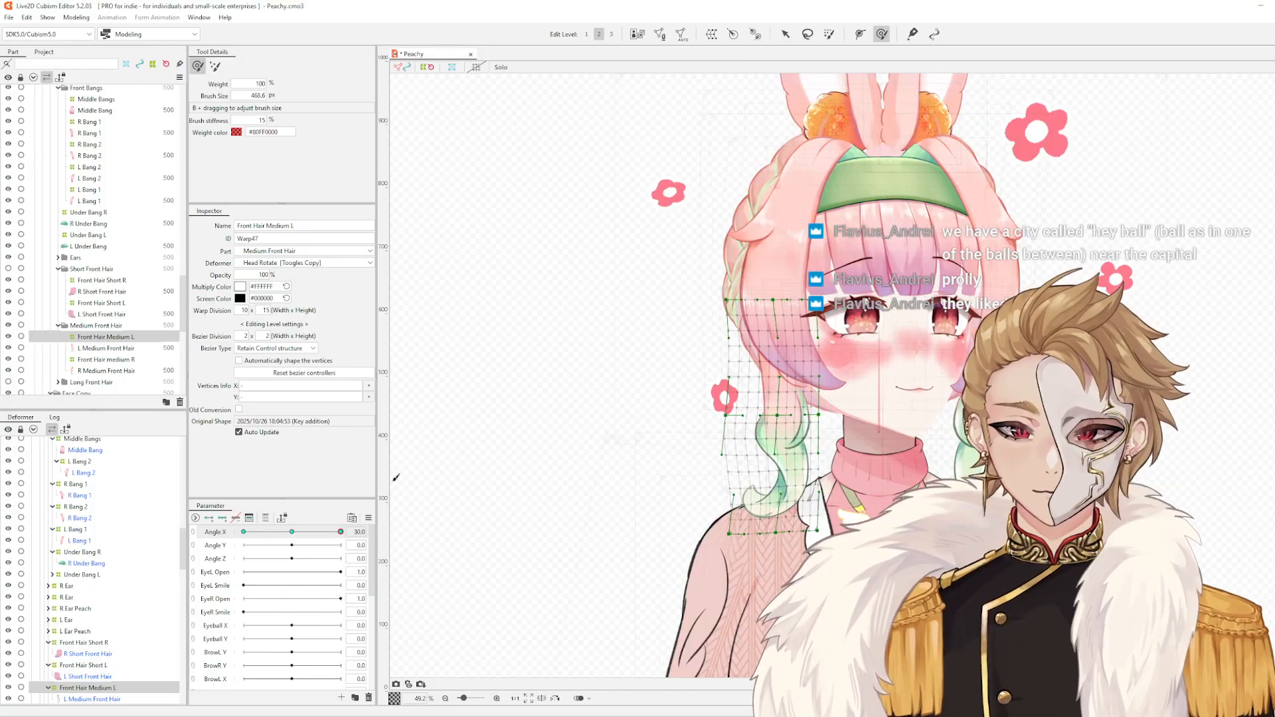
{"action": "left_click", "coordinate": [368, 518]}
{"action": "left_click", "coordinate": [433, 446]}
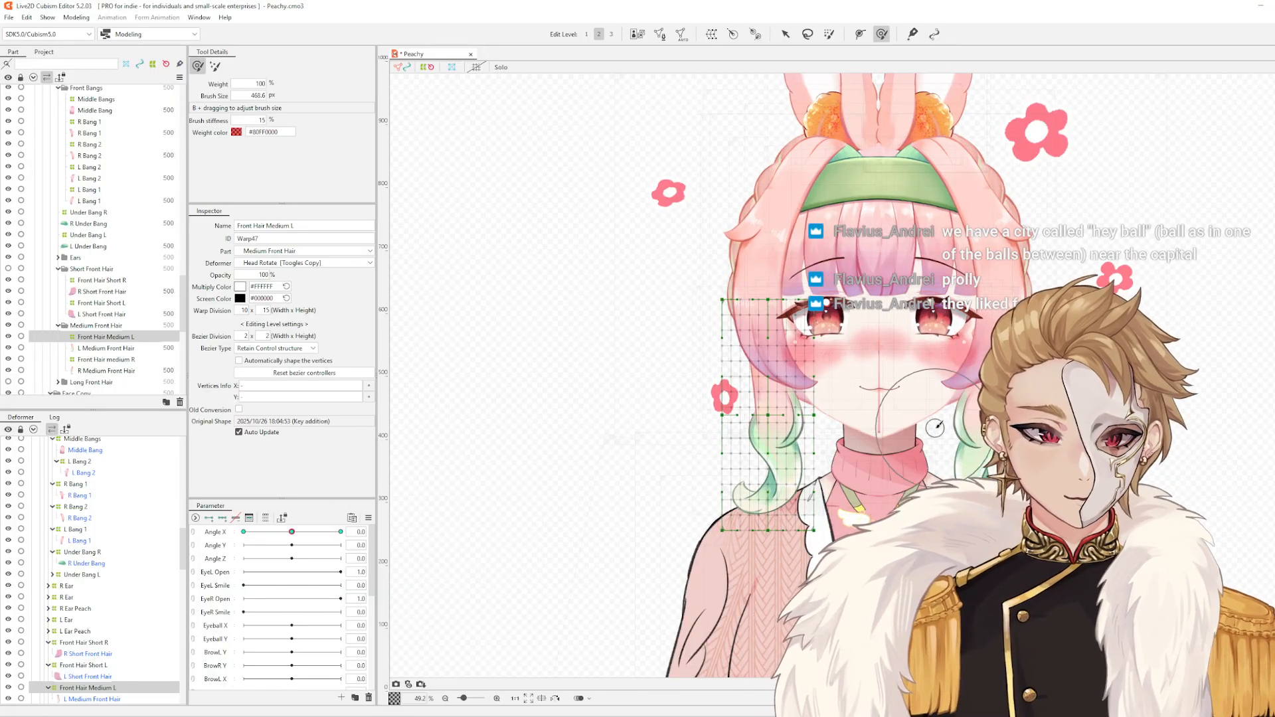
{"action": "left_click", "coordinate": [934, 431]}
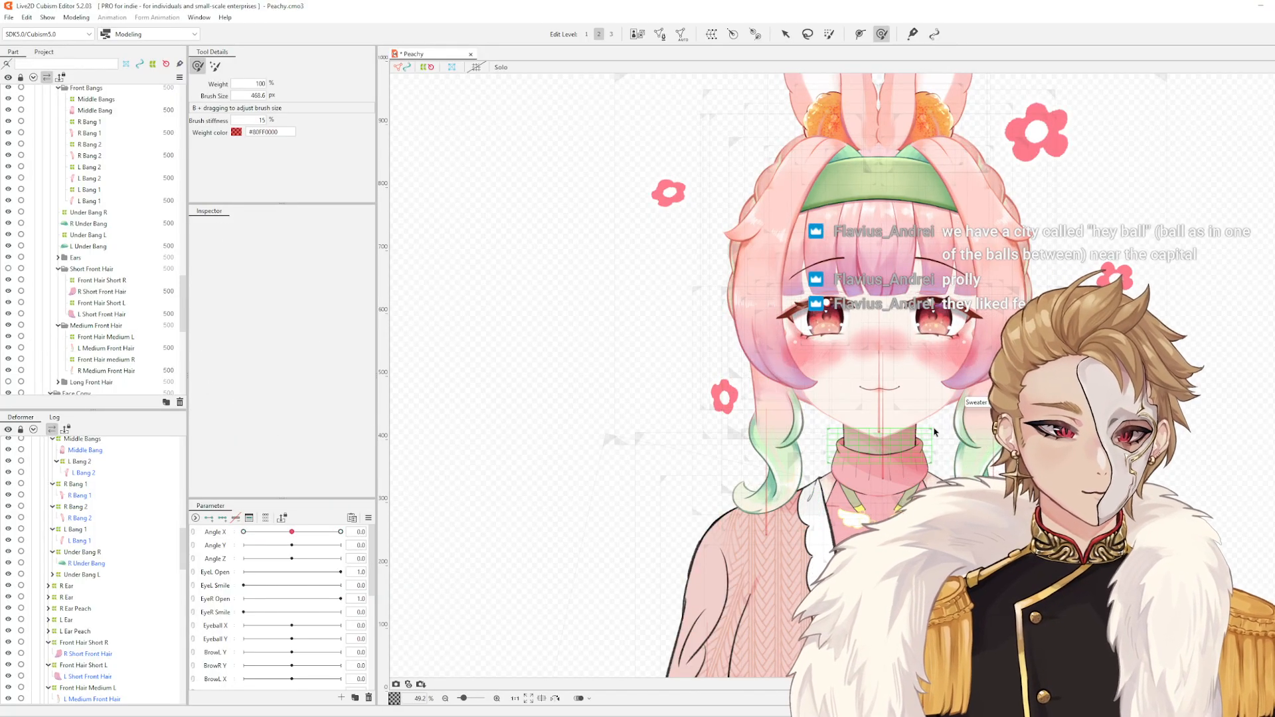